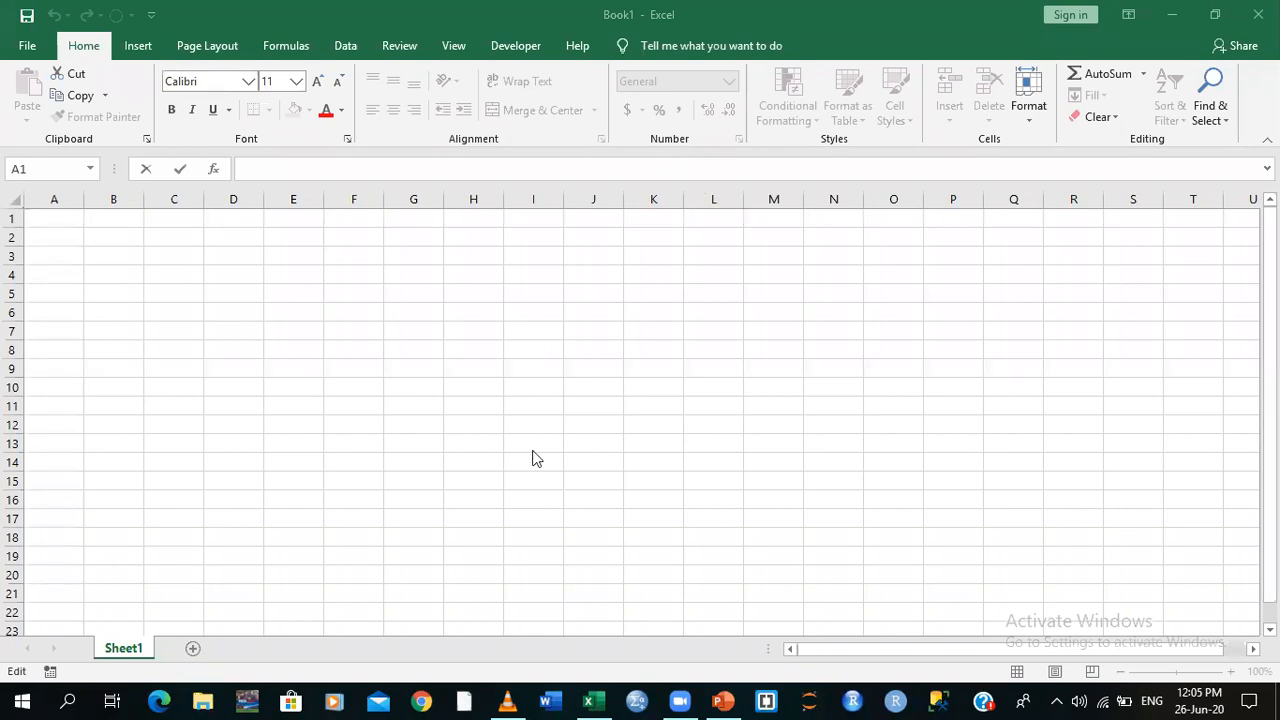
# Enter the heading TEXT FUNCTION in cell F5 and autofit column F to its text
pyautogui.click(347, 321)
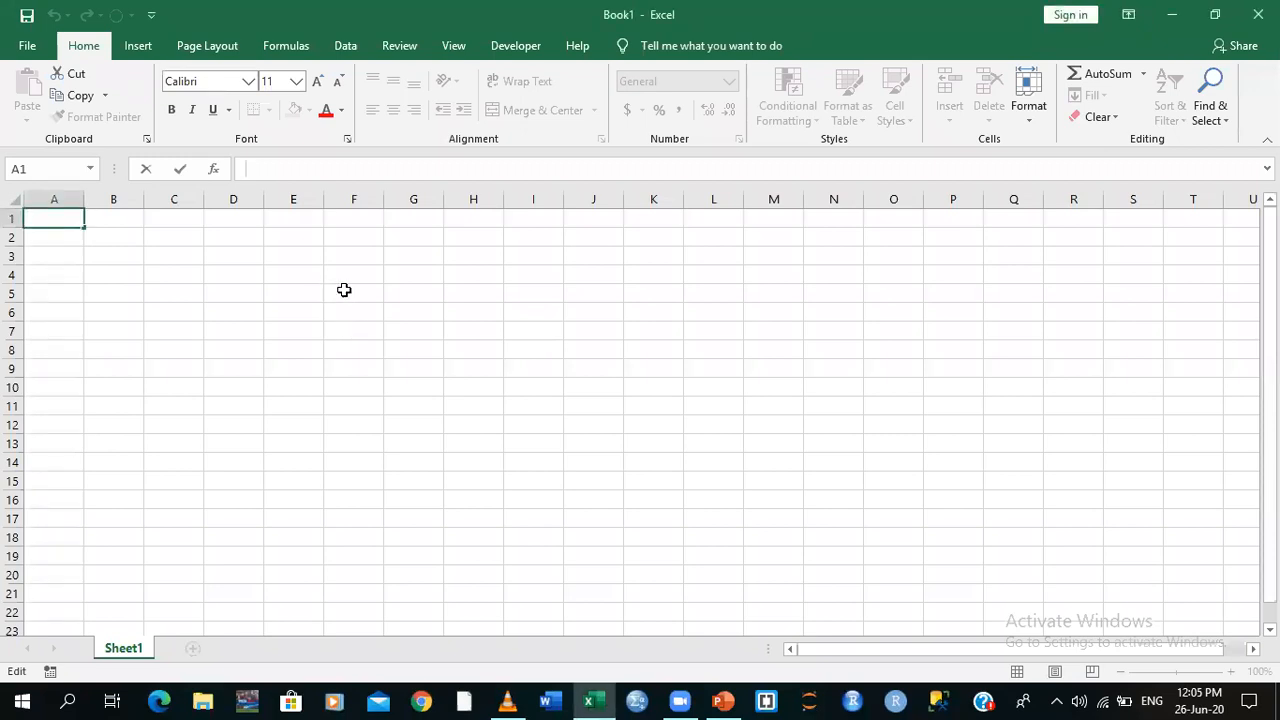
pyautogui.click(344, 290)
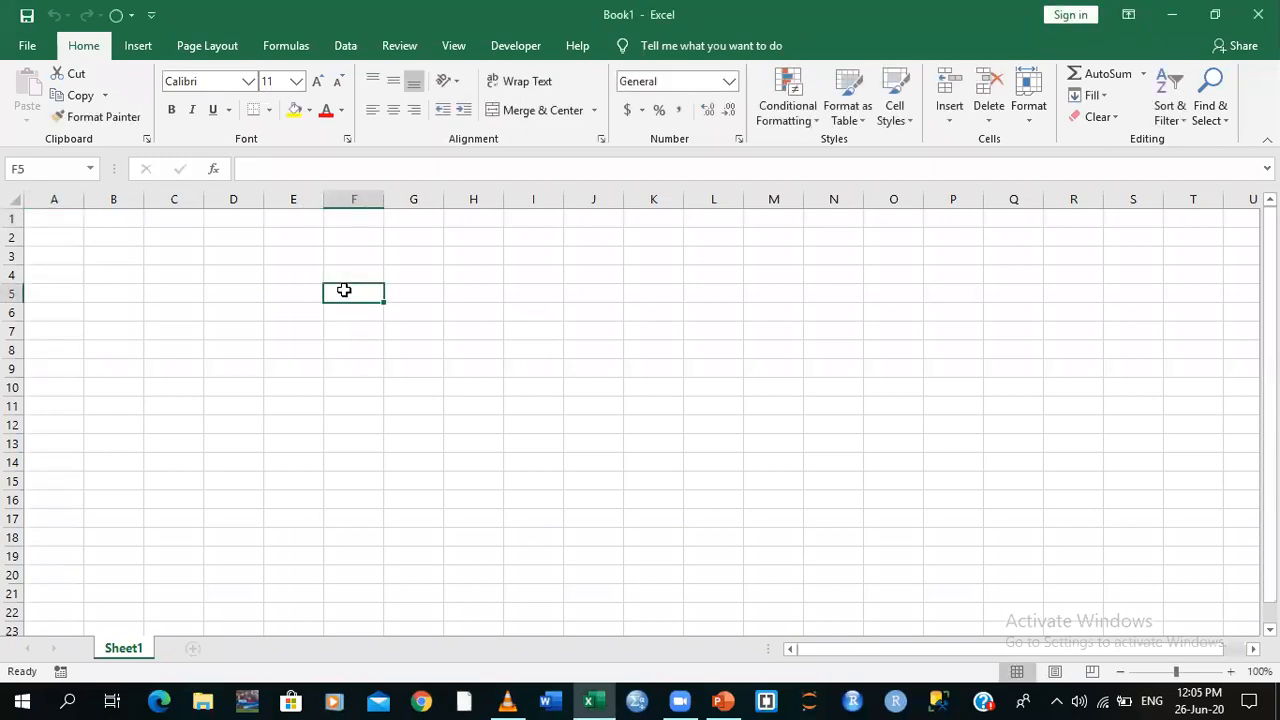
pyautogui.write('TEXT FUNCTION')
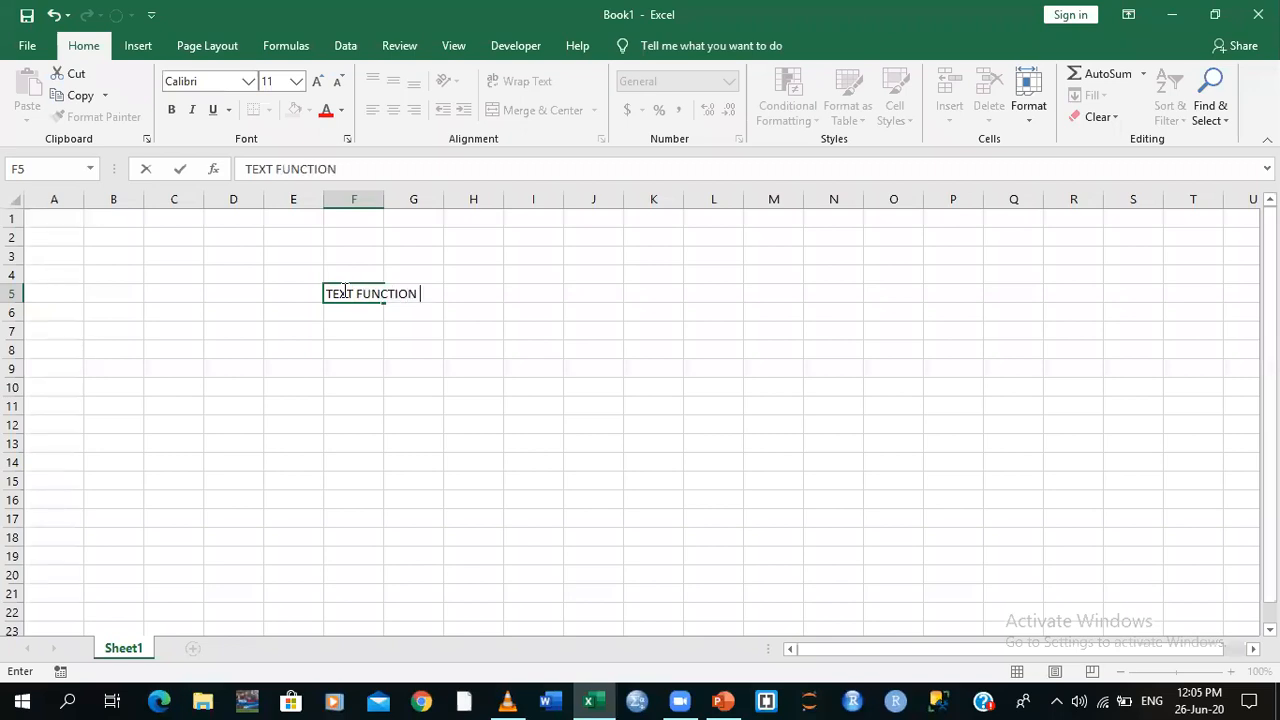
pyautogui.click(550, 382)
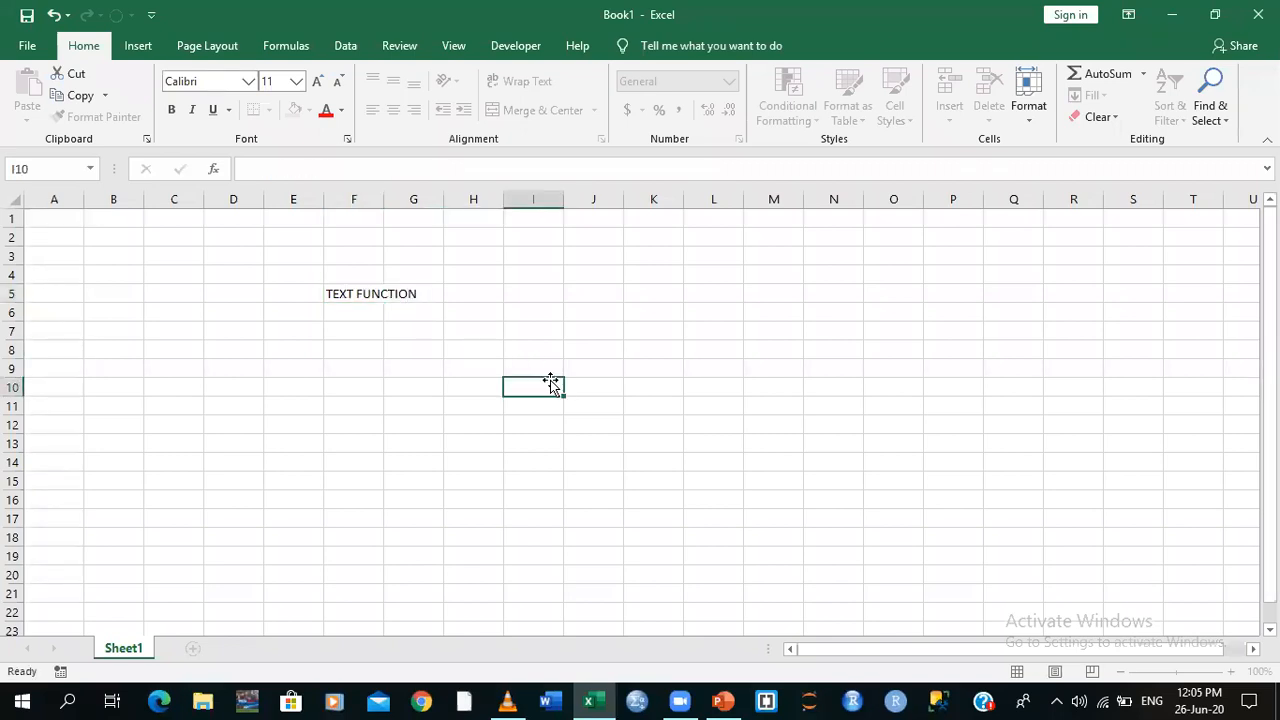
pyautogui.doubleClick(383, 191)
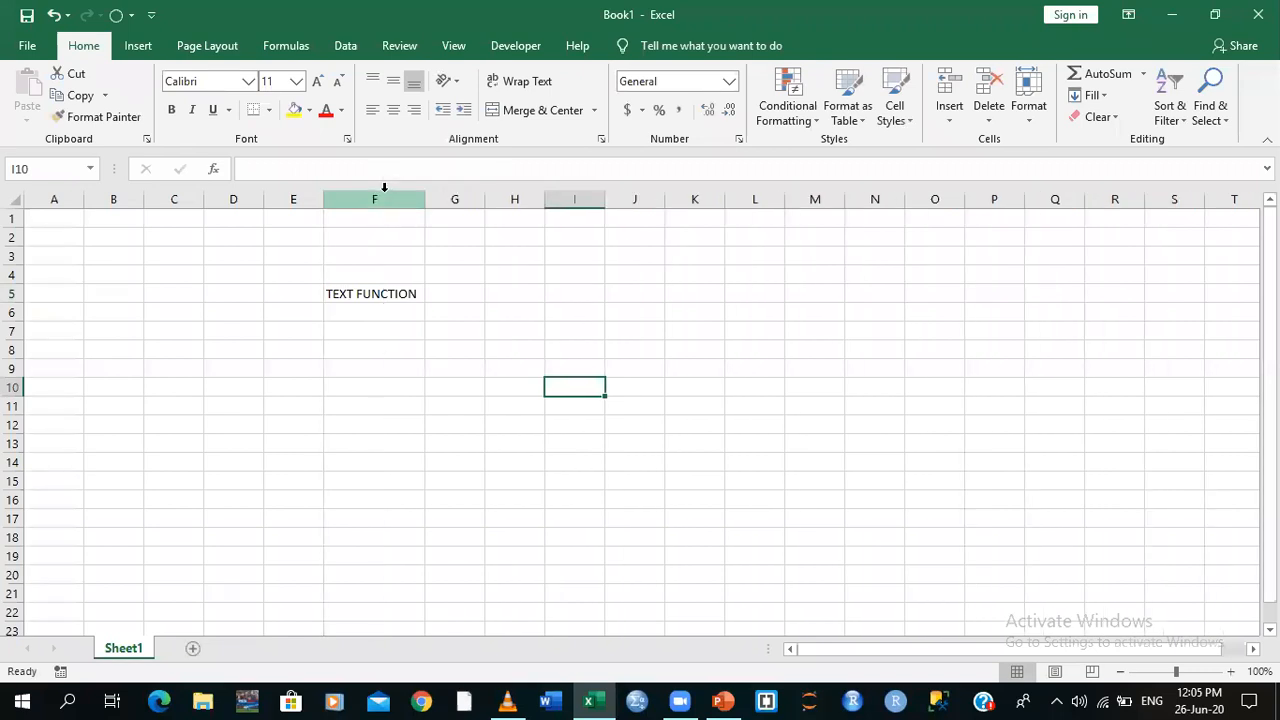
pyautogui.click(627, 348)
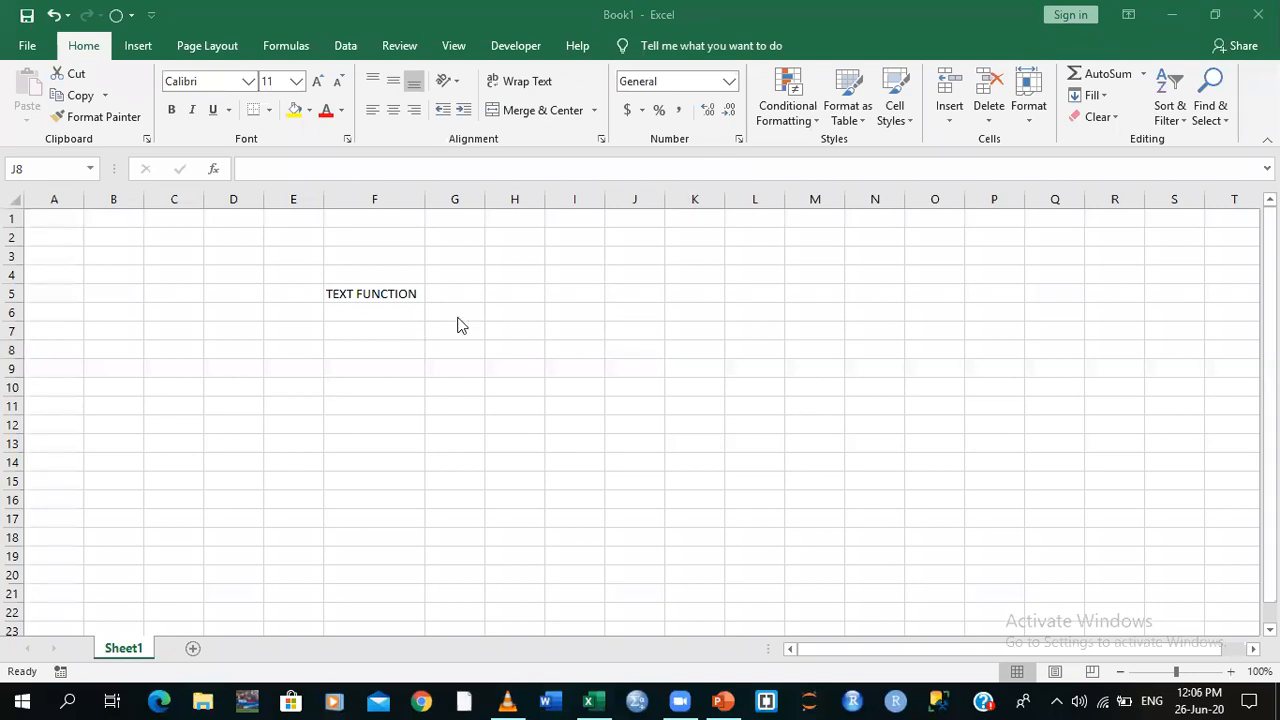
pyautogui.click(489, 326)
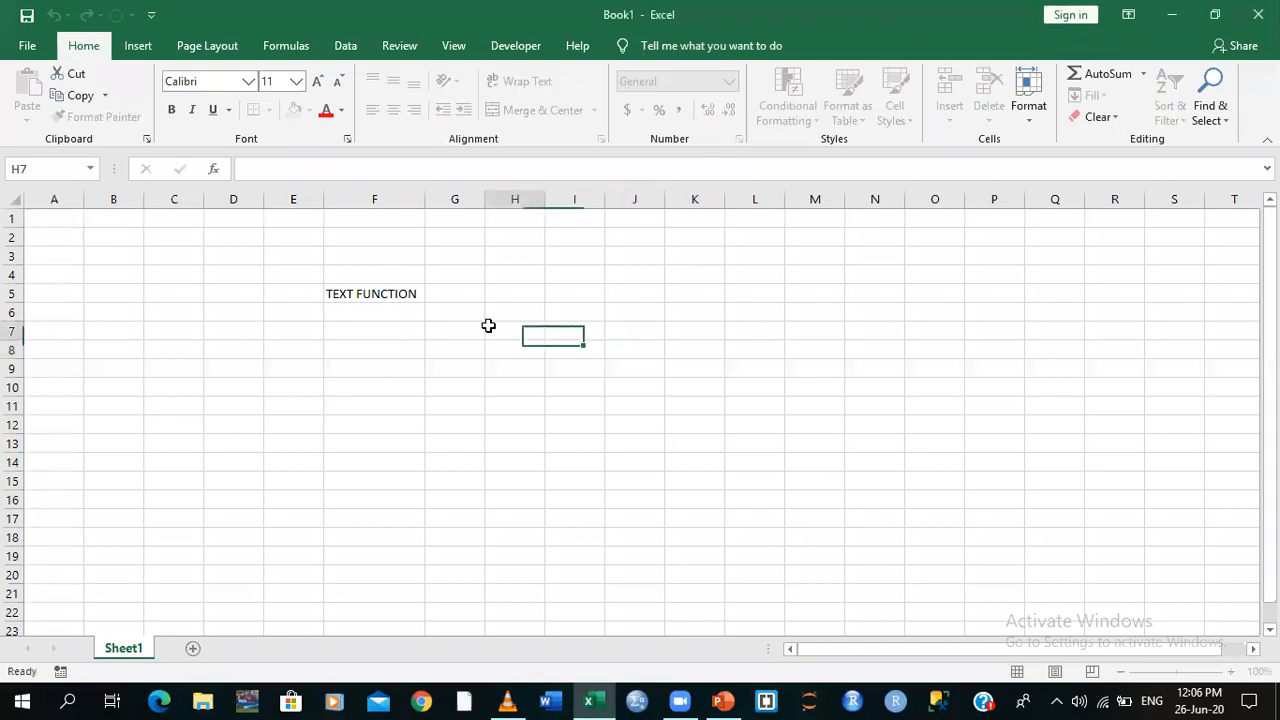
pyautogui.write('21/0')
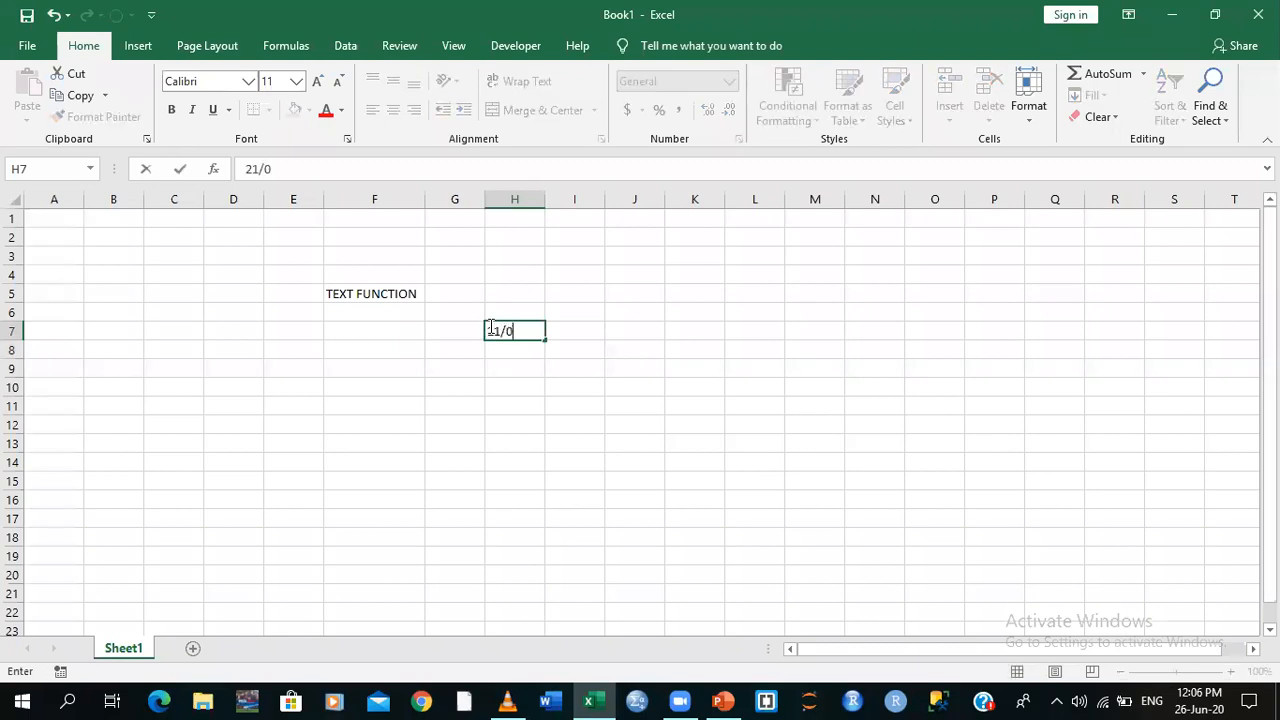
pyautogui.write('6/2020')
pyautogui.click(649, 295)
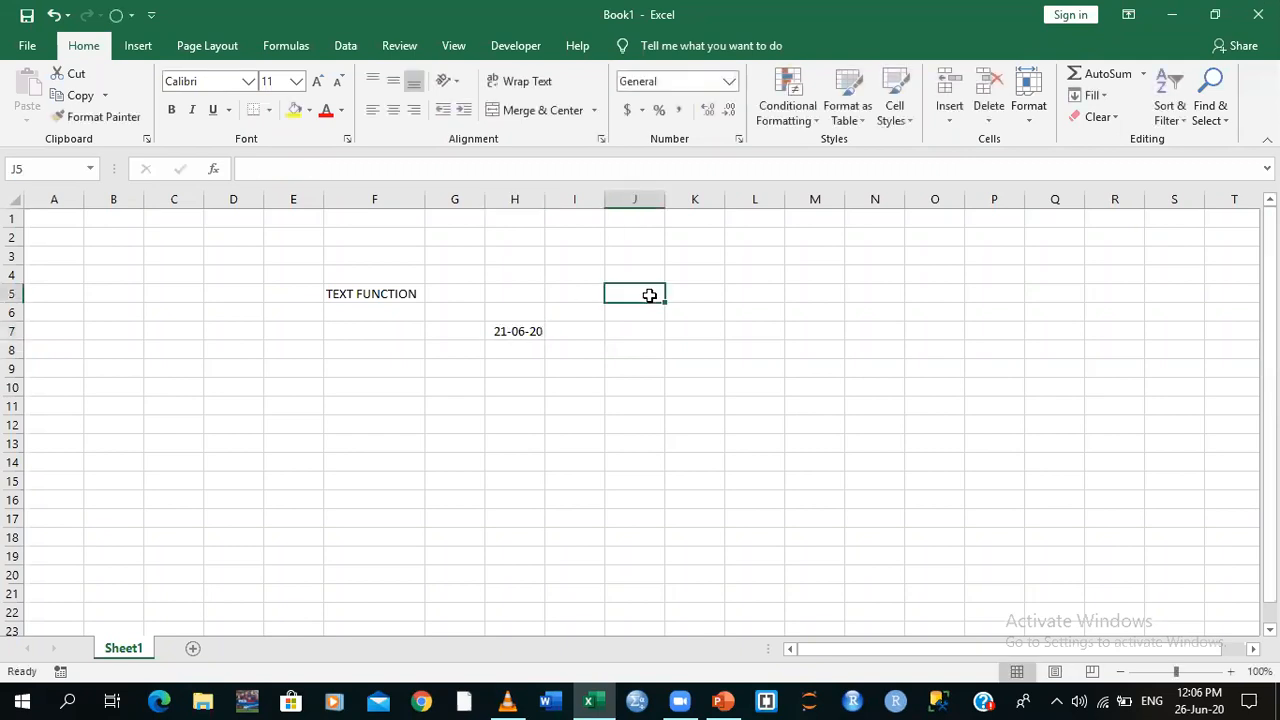
pyautogui.click(517, 332)
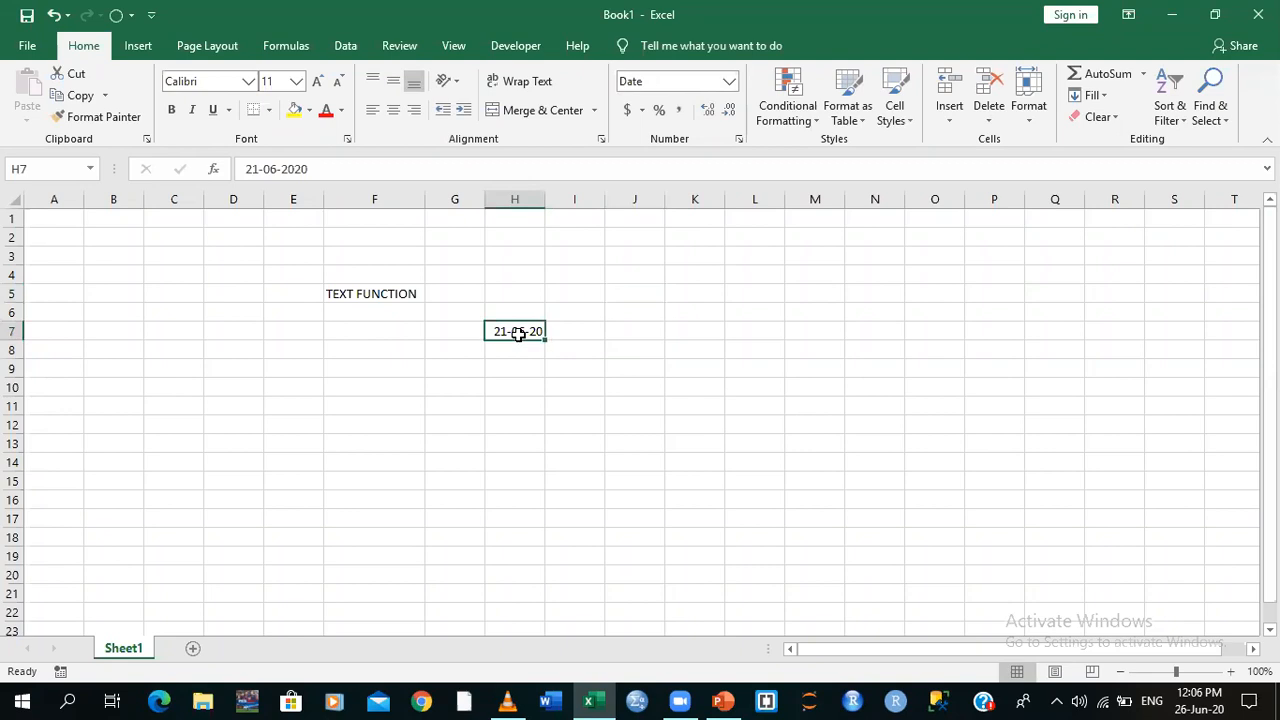
pyautogui.press('Delete')
# Enter the date 12/12/1986 in cell G8
pyautogui.click(439, 348)
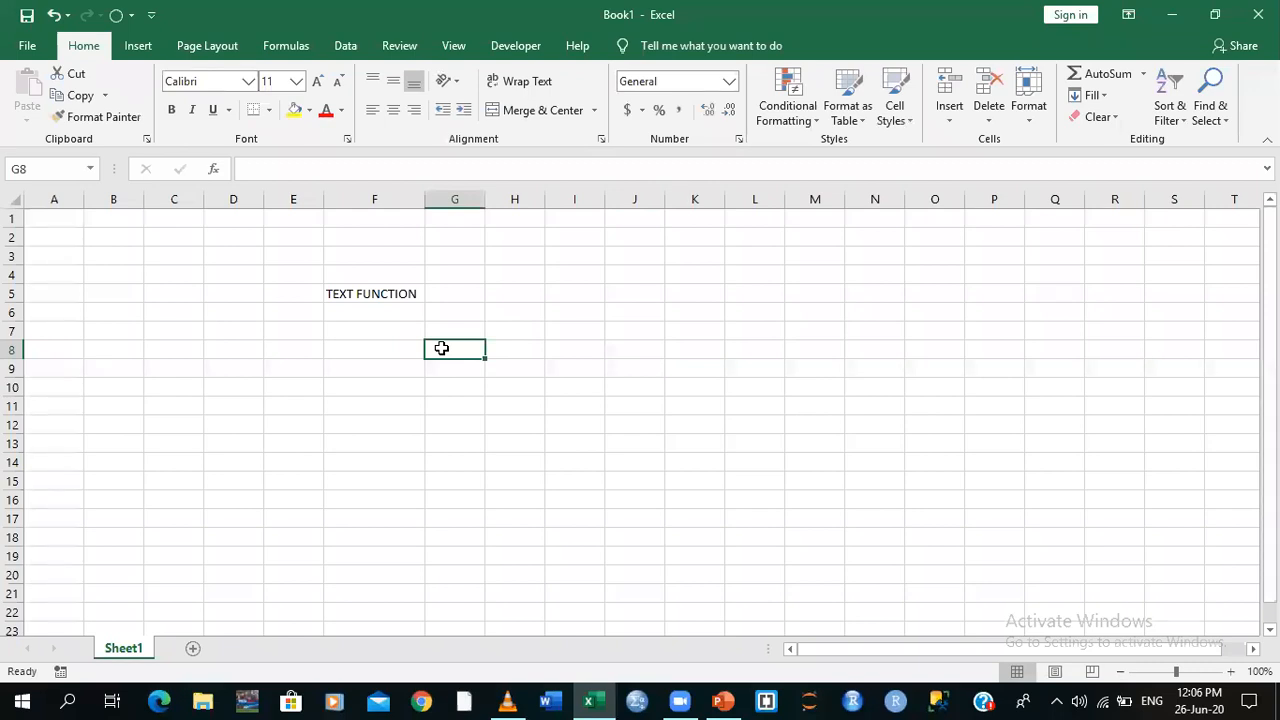
pyautogui.click(532, 157)
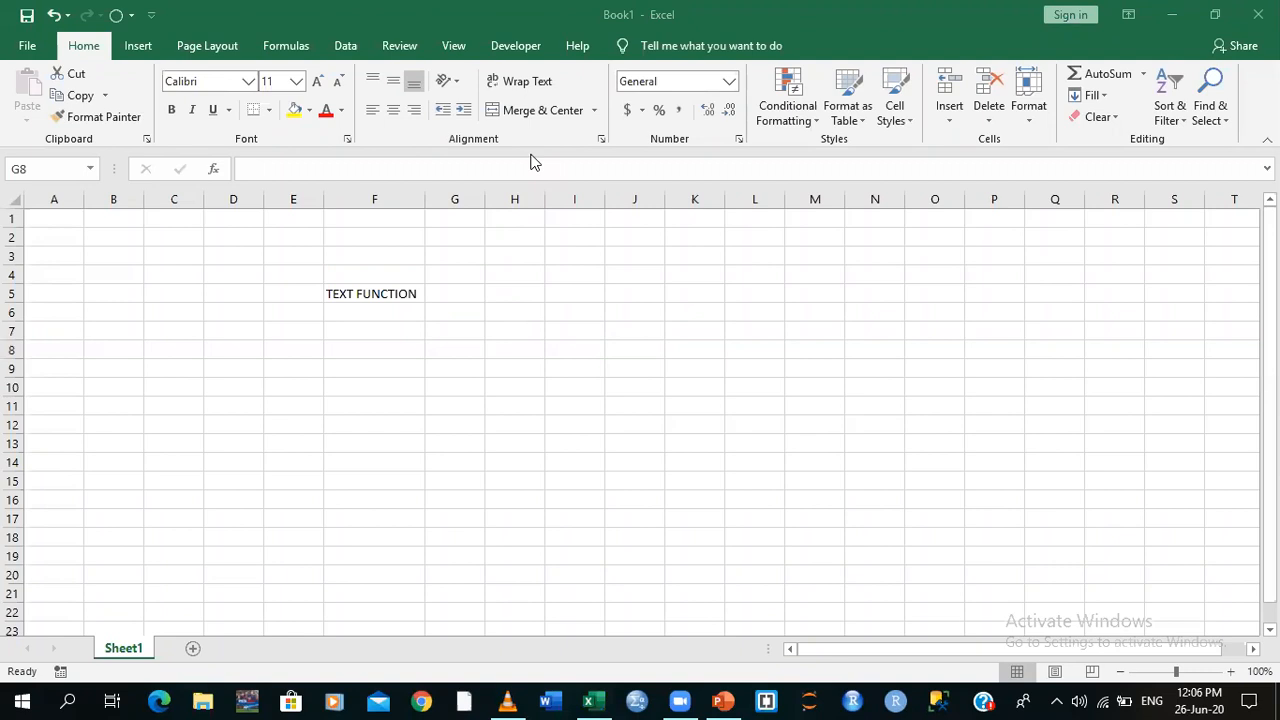
pyautogui.click(466, 350)
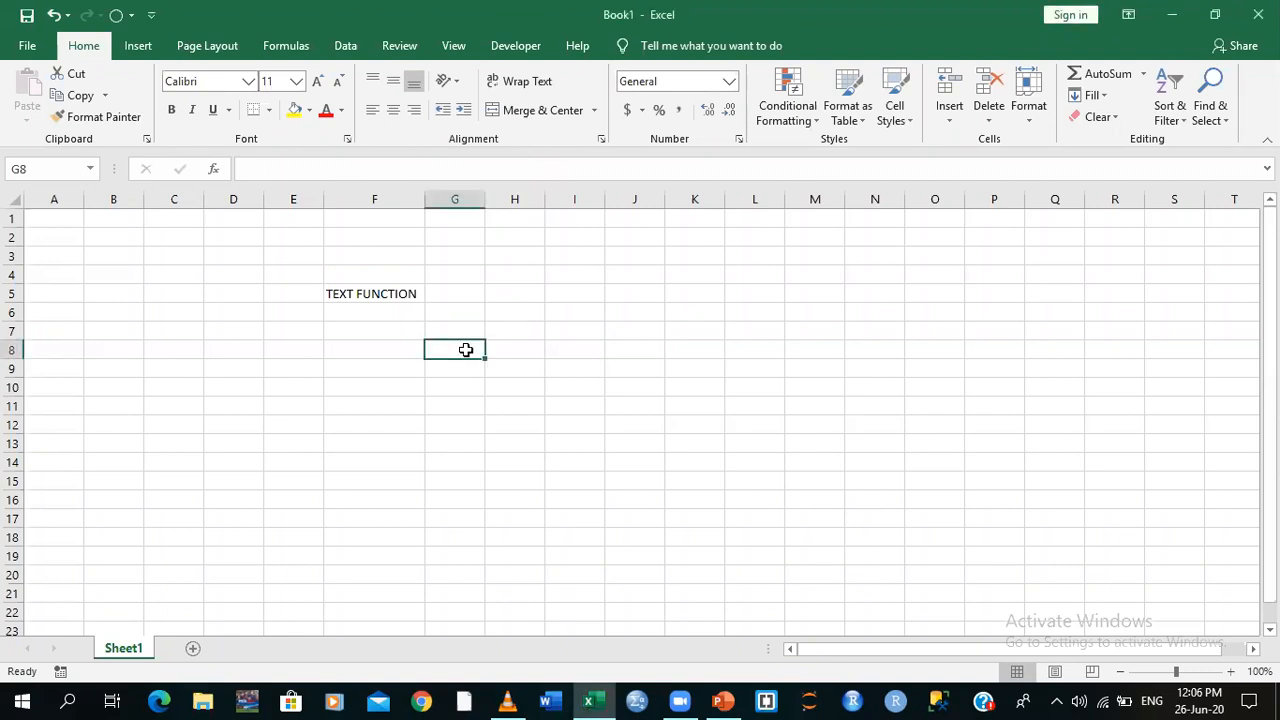
pyautogui.write('12/12/1986')
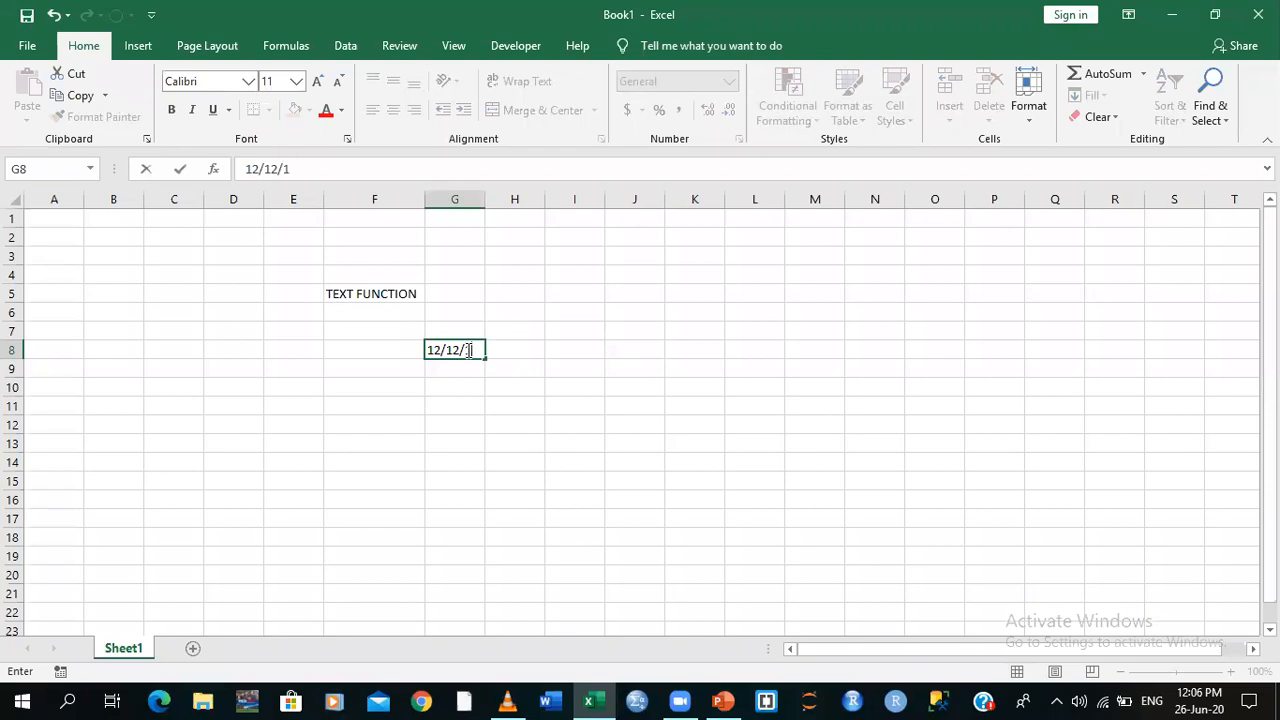
pyautogui.click(604, 375)
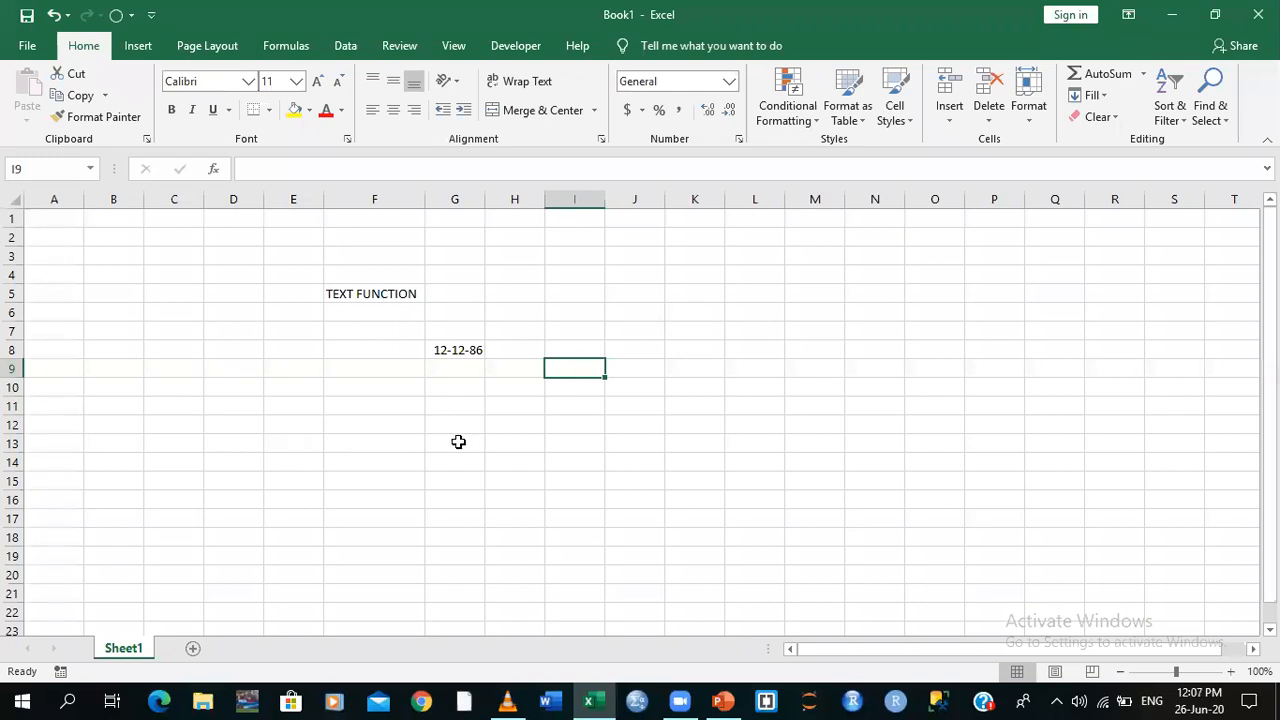
# Close the phone's folder window and start a TEXT formula in cell G10 with the date in G8 as its value
pyautogui.click(445, 385)
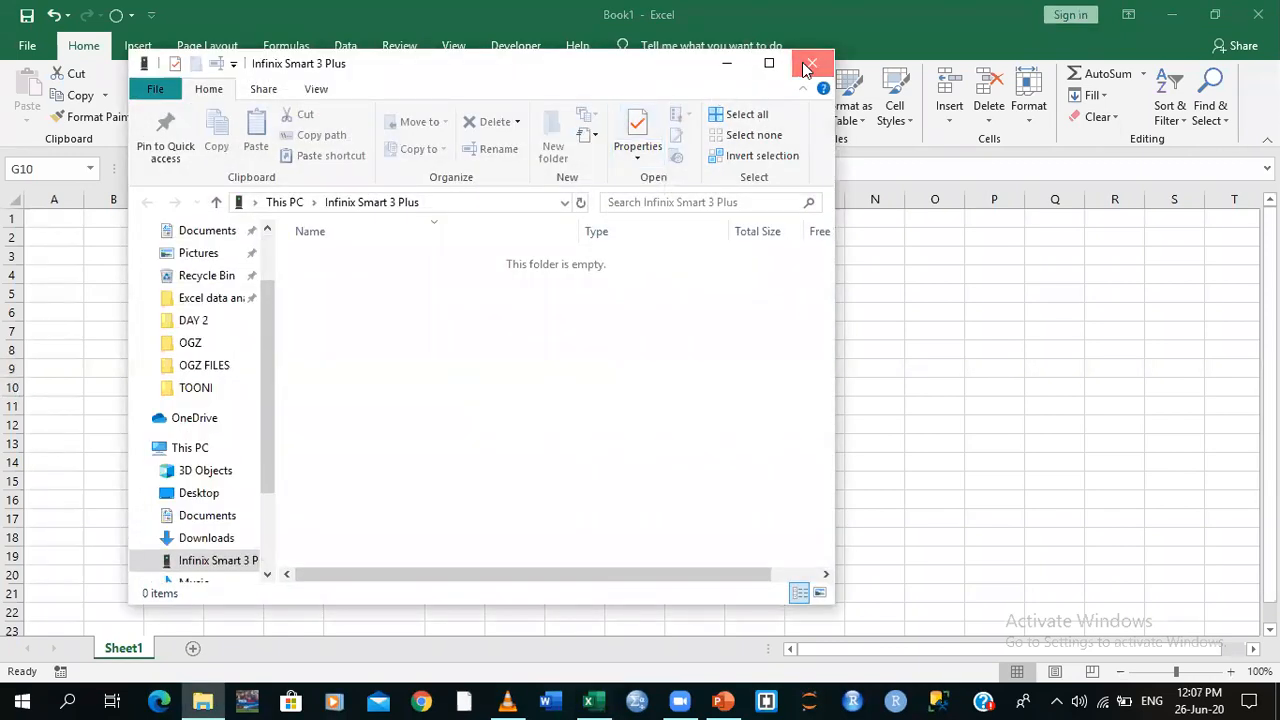
pyautogui.click(810, 64)
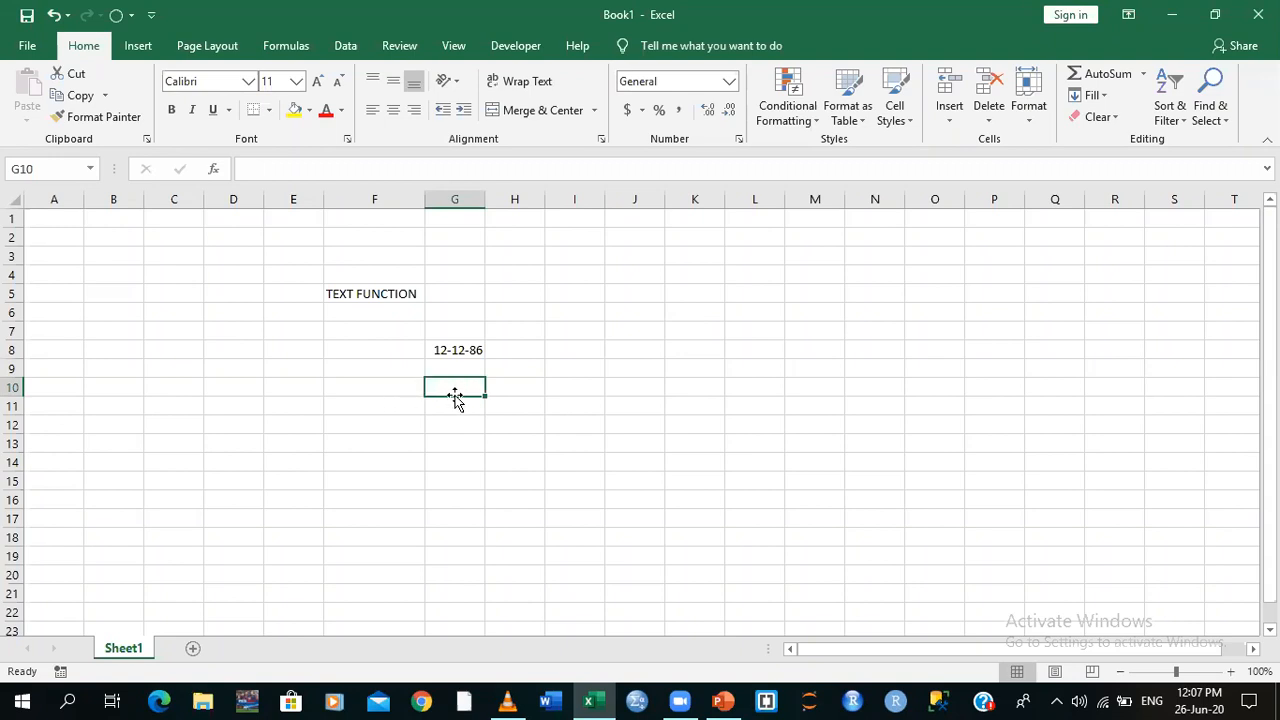
pyautogui.write('=')
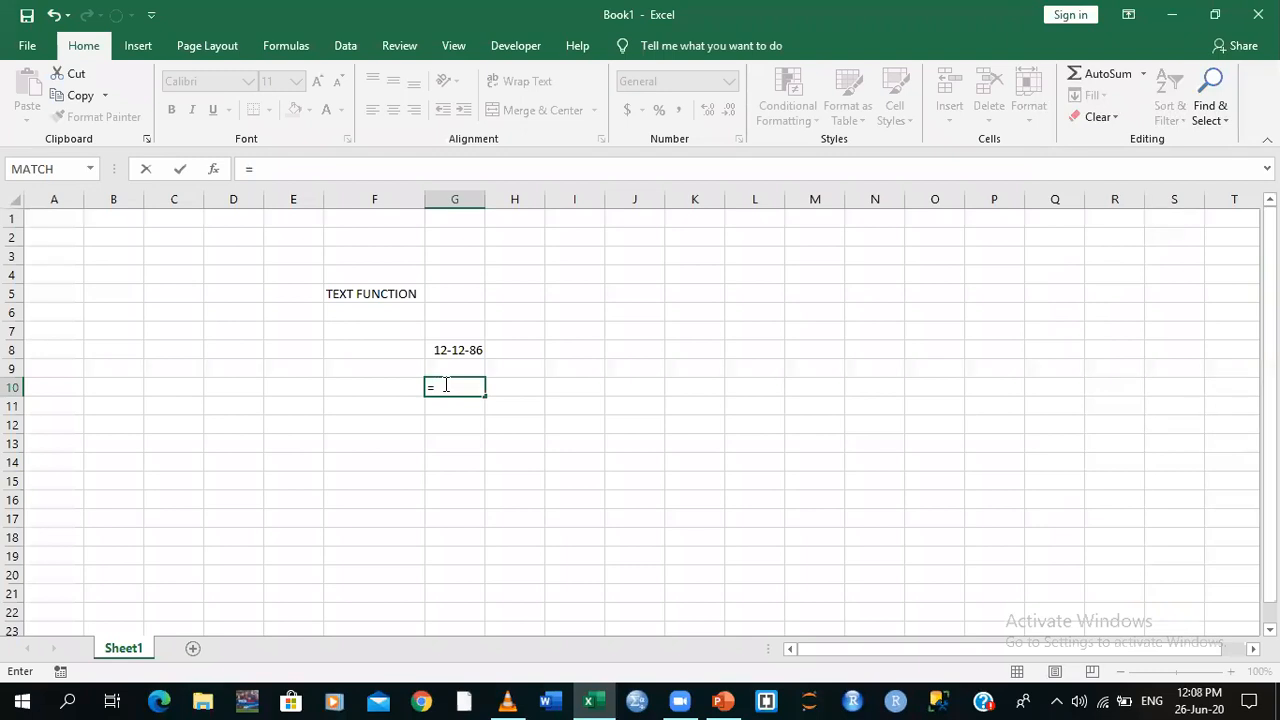
pyautogui.write('TEXT')
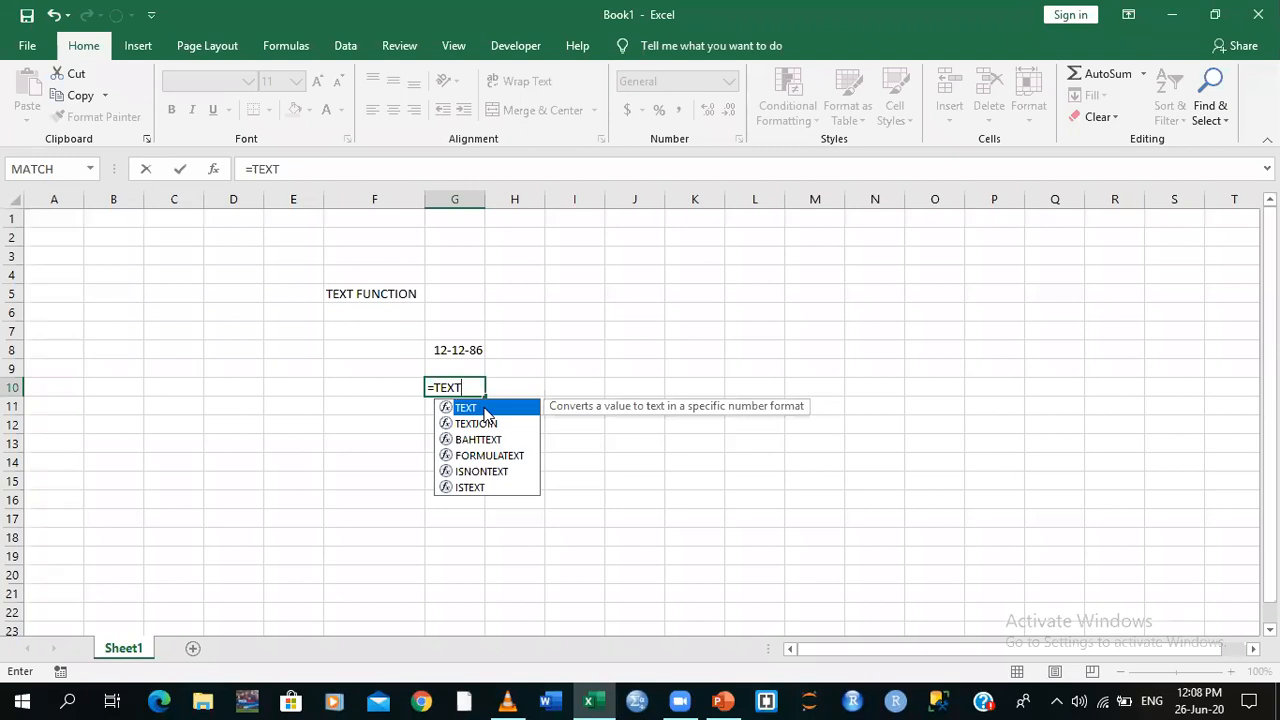
pyautogui.doubleClick(487, 409)
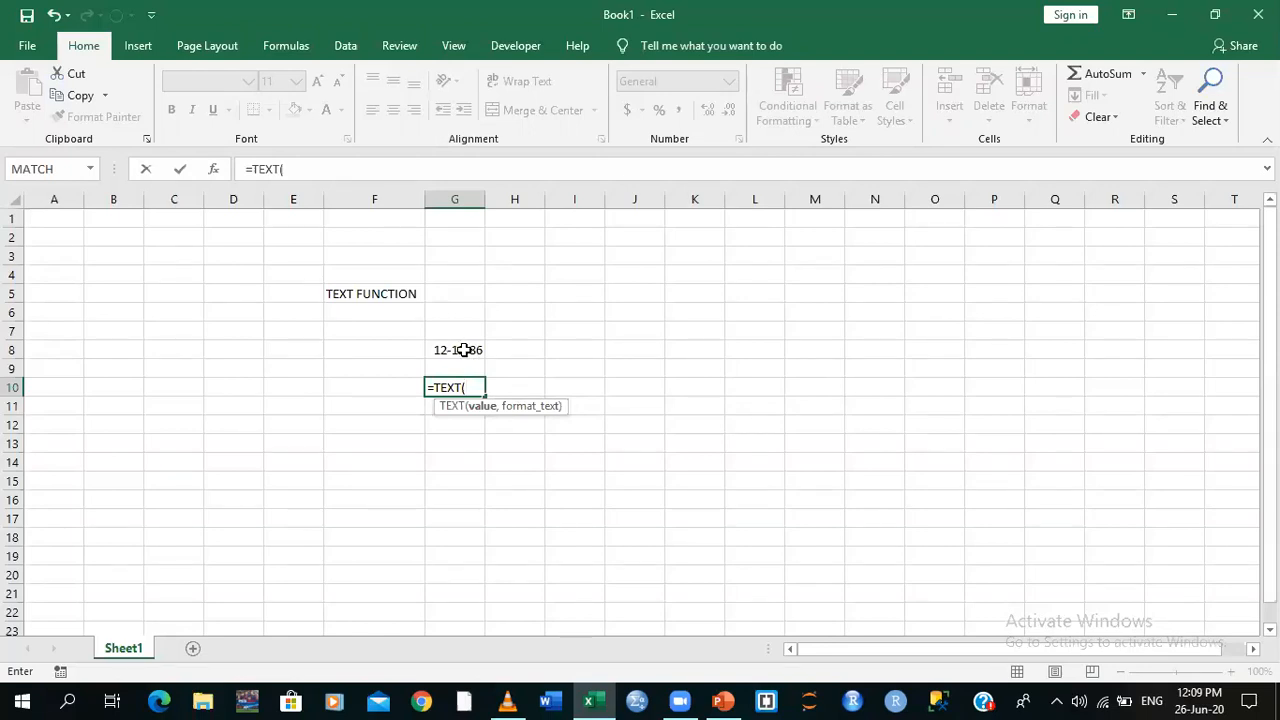
pyautogui.click(464, 350)
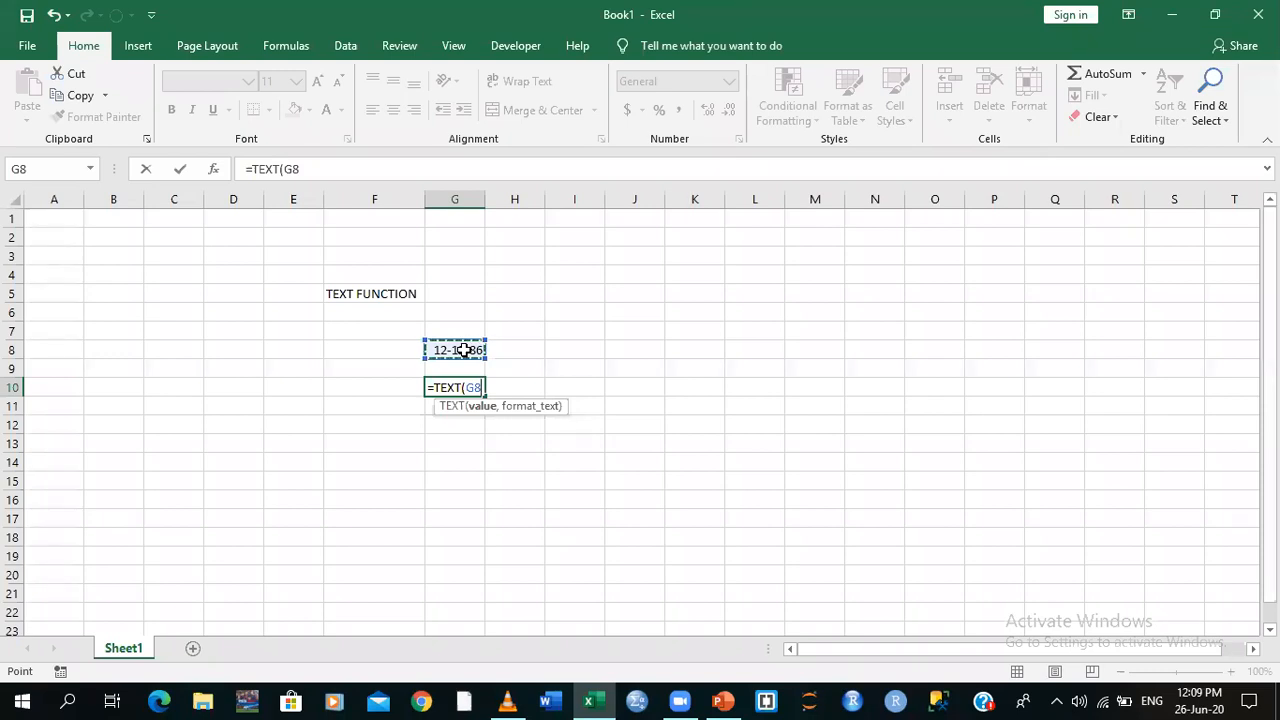
pyautogui.write(',')
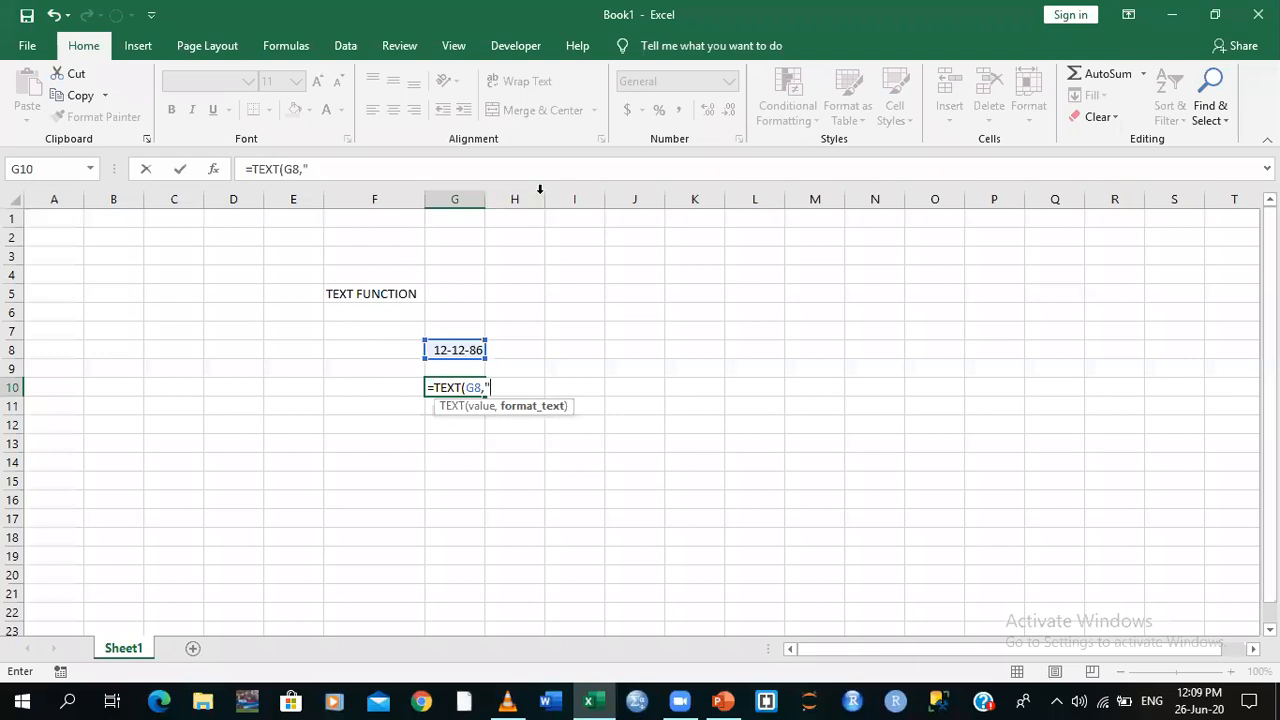
# Complete the TEXT formula in G10 with the format text "ddd" so it reads =TEXT(G8,"ddd")
pyautogui.click(553, 151)
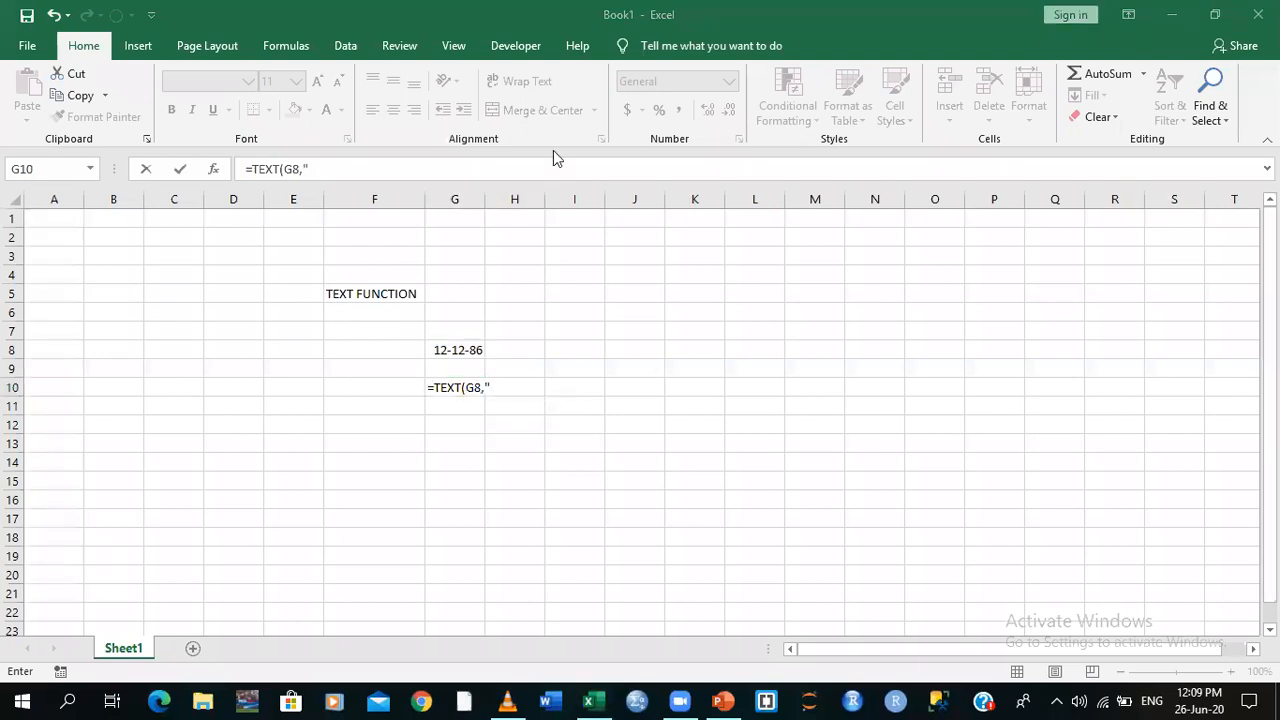
pyautogui.click(490, 386)
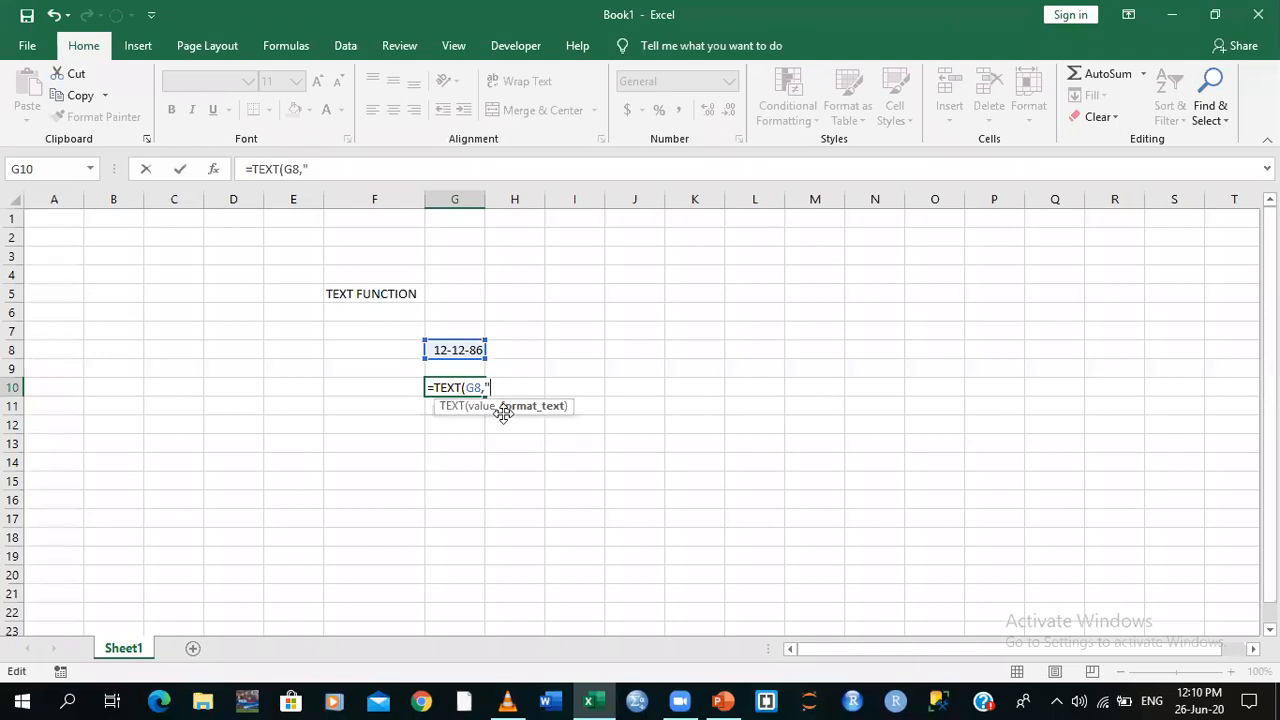
pyautogui.write('ddd')
pyautogui.write(')')
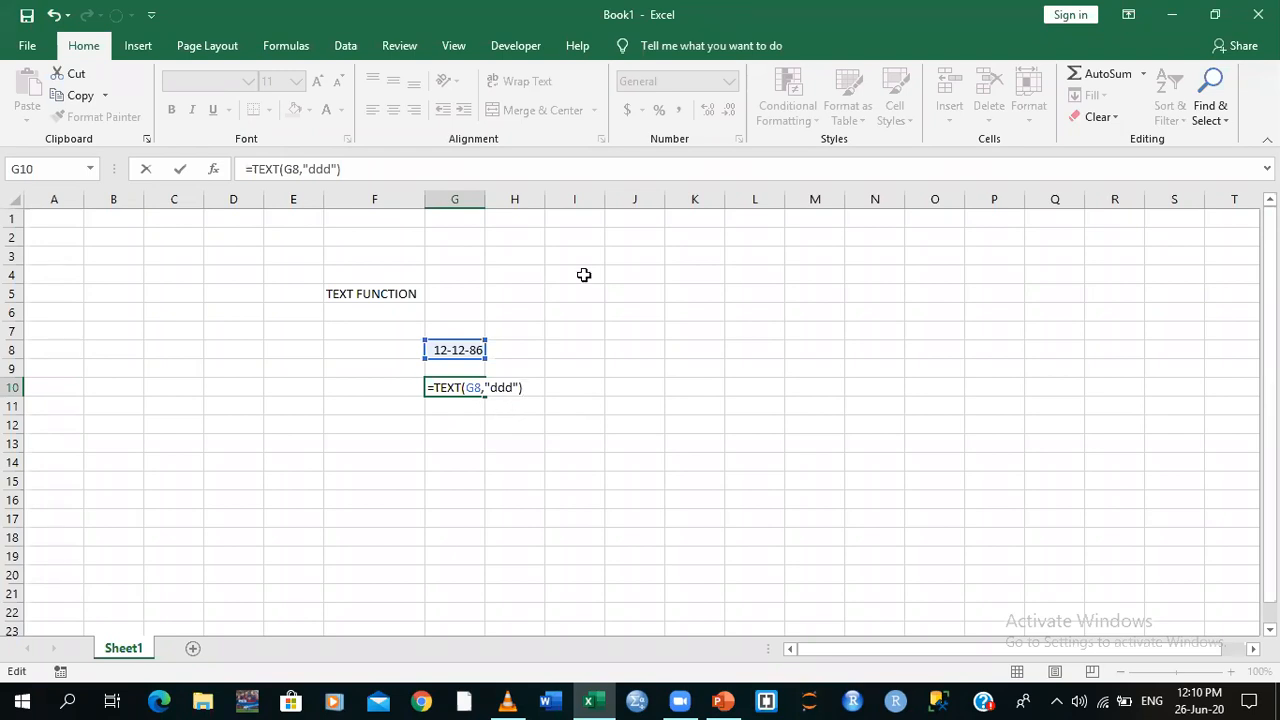
pyautogui.click(536, 148)
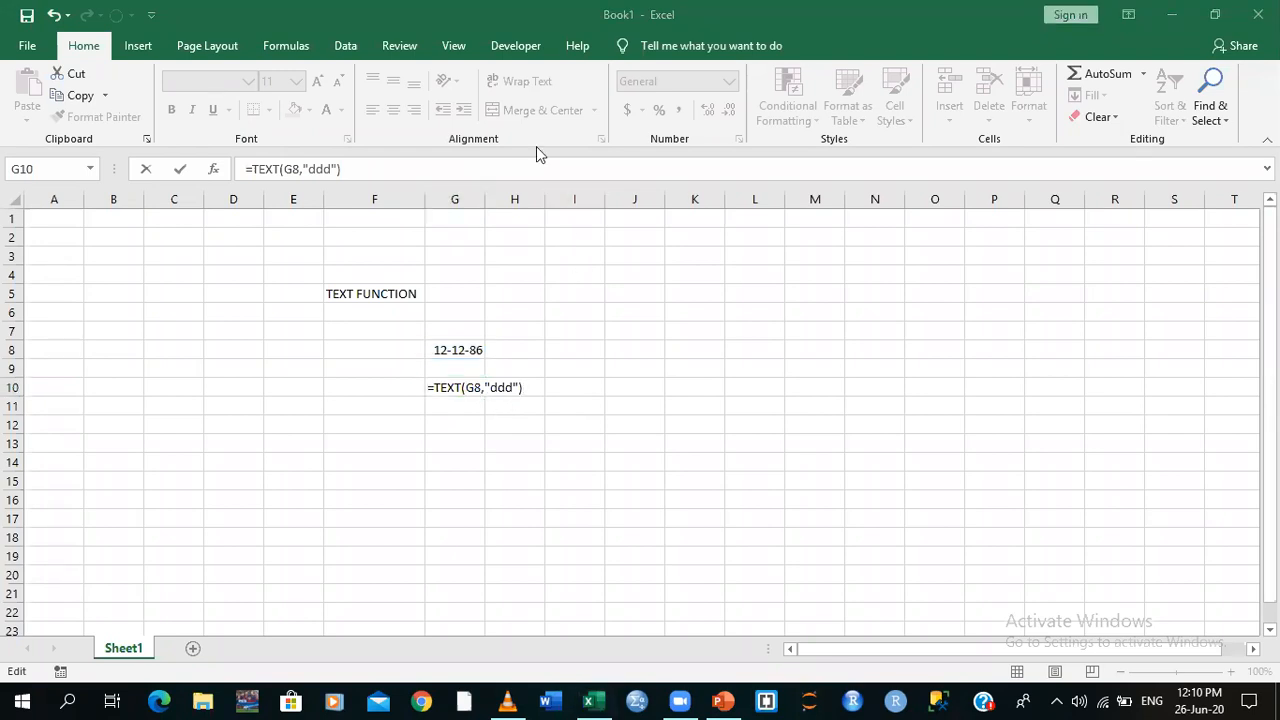
pyautogui.click(527, 387)
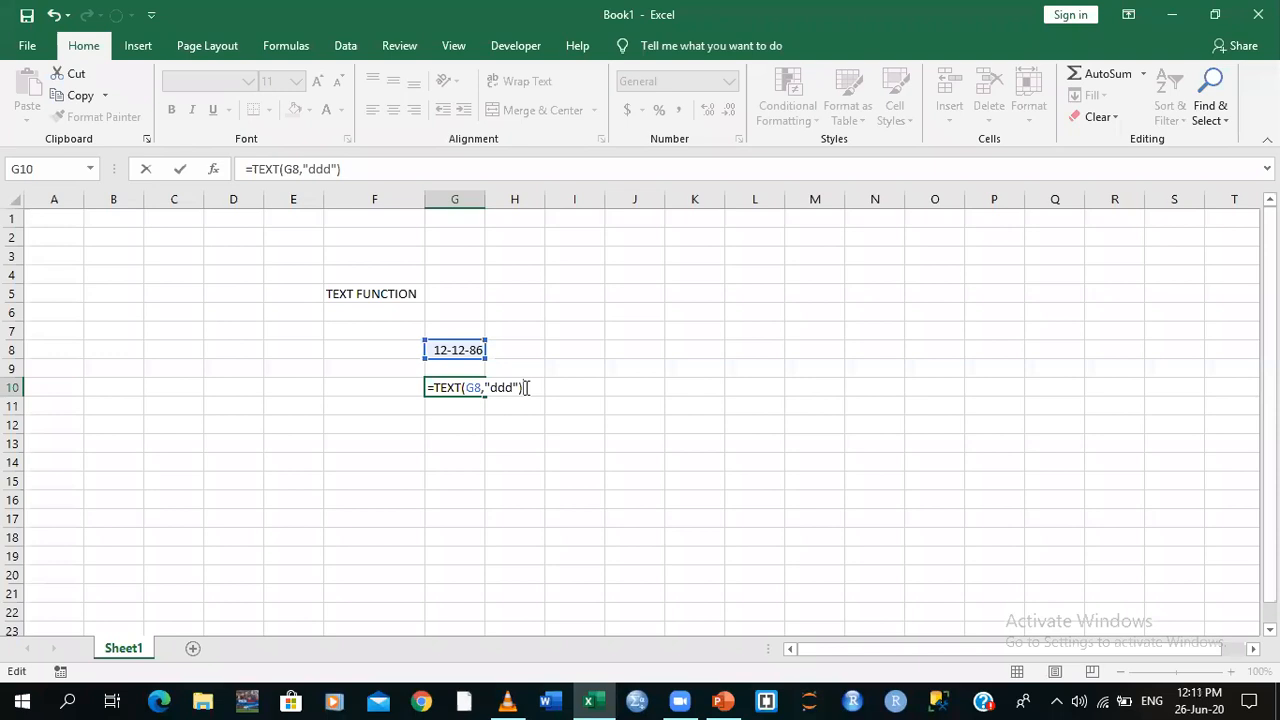
pyautogui.press('Return')
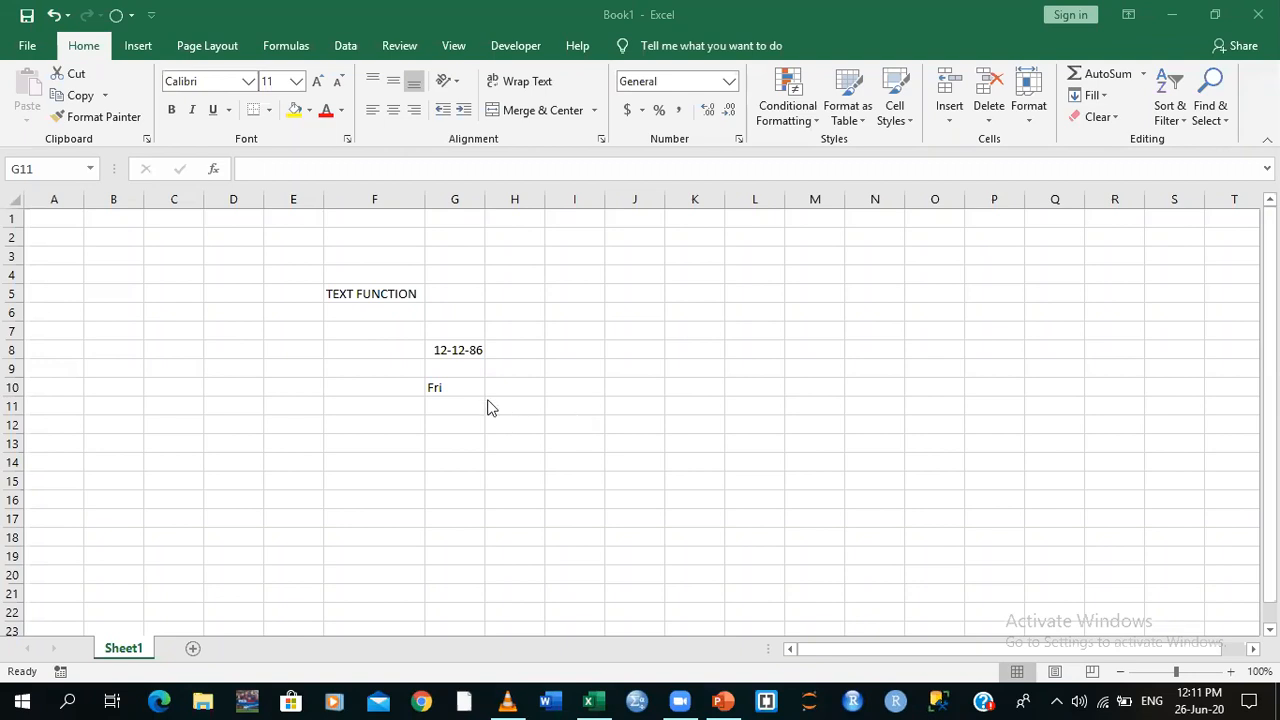
pyautogui.click(453, 399)
pyautogui.doubleClick(453, 389)
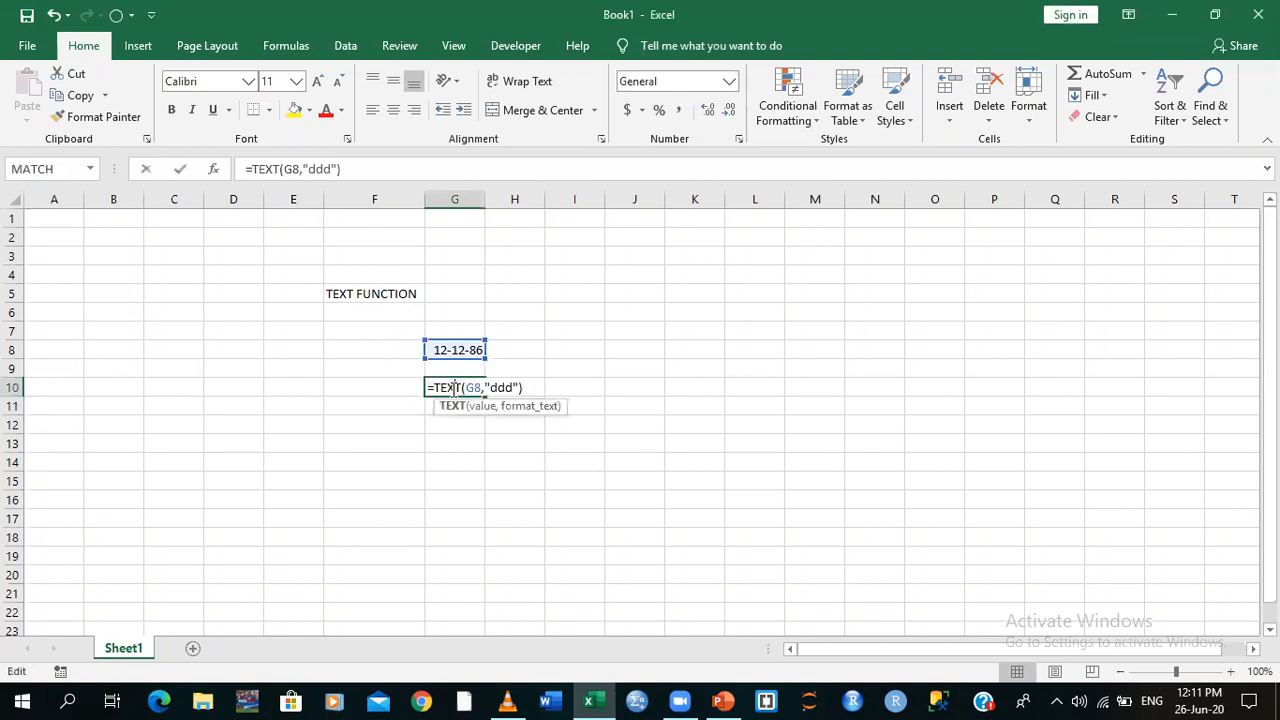
pyautogui.press('Return')
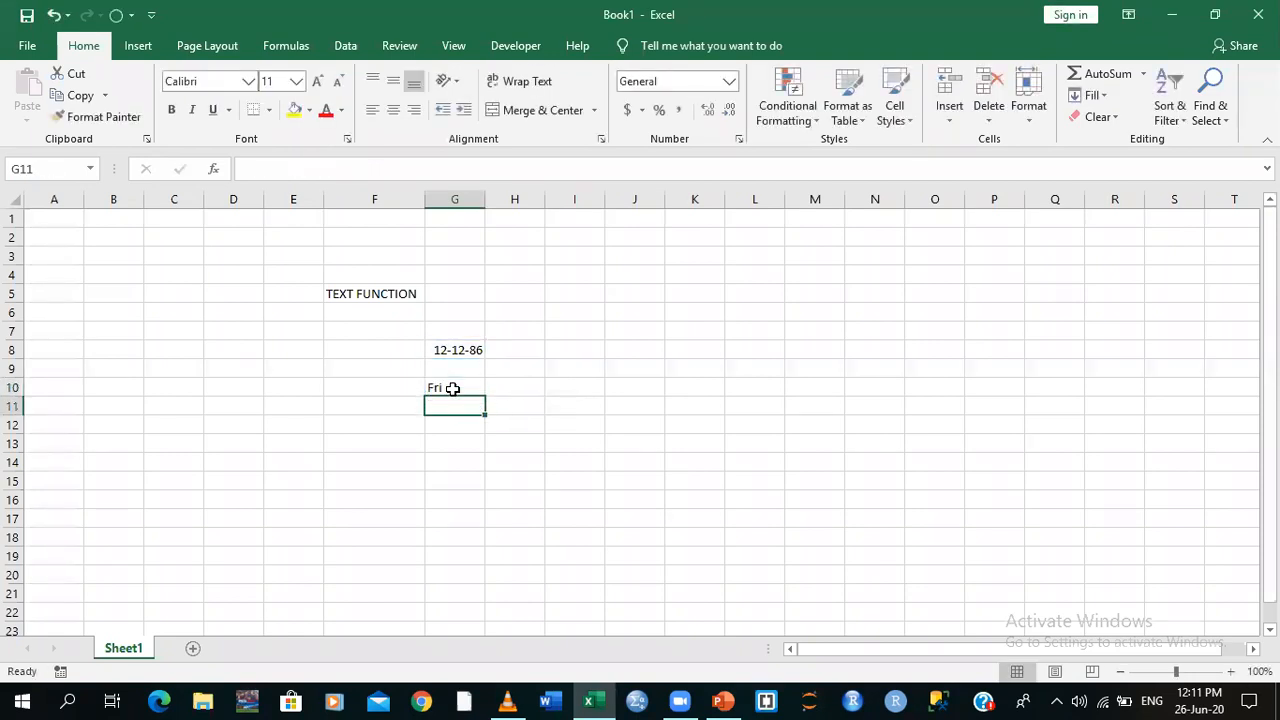
# Enter a second date, 23/01/1990, in cell I8 and select cell I10
pyautogui.click(559, 345)
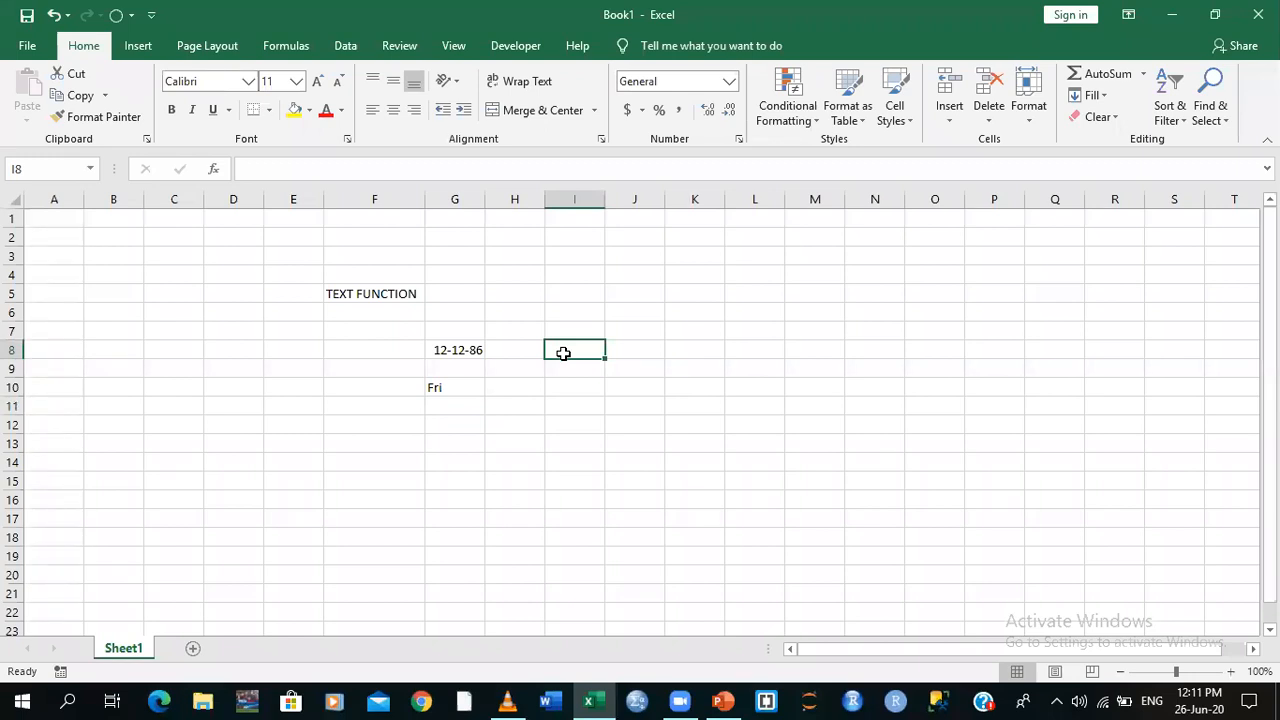
pyautogui.click(575, 424)
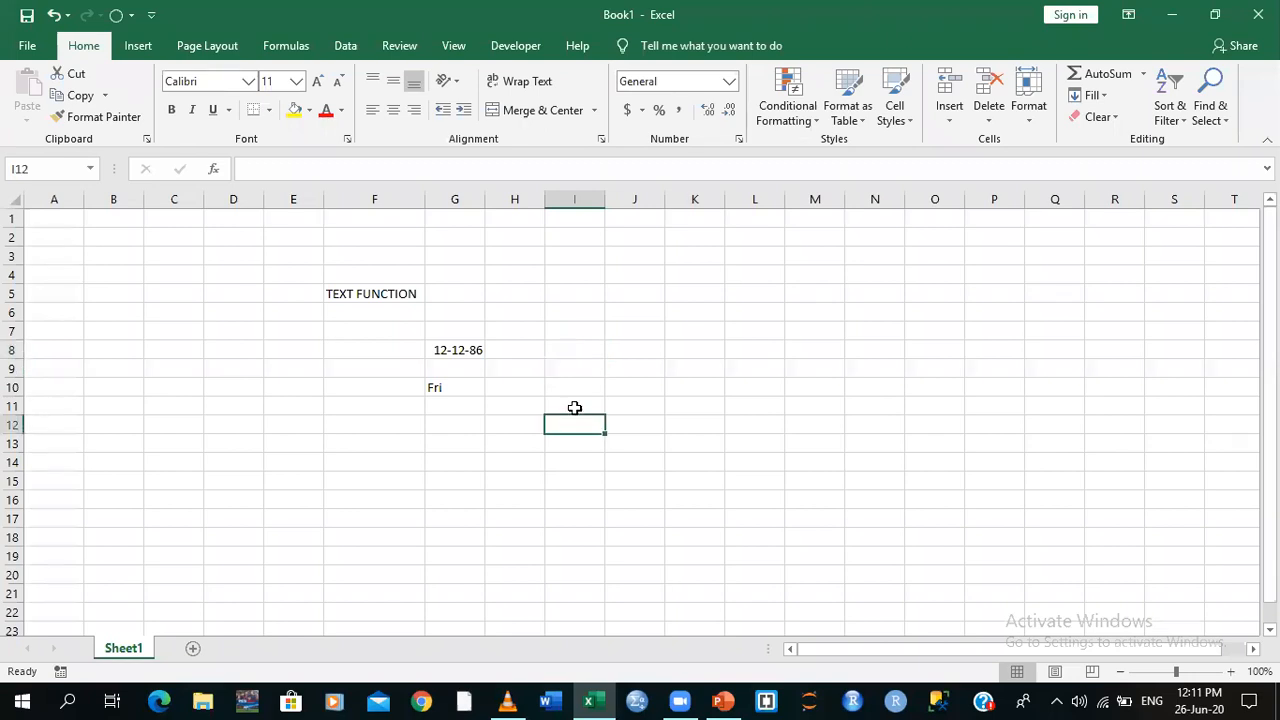
pyautogui.click(573, 348)
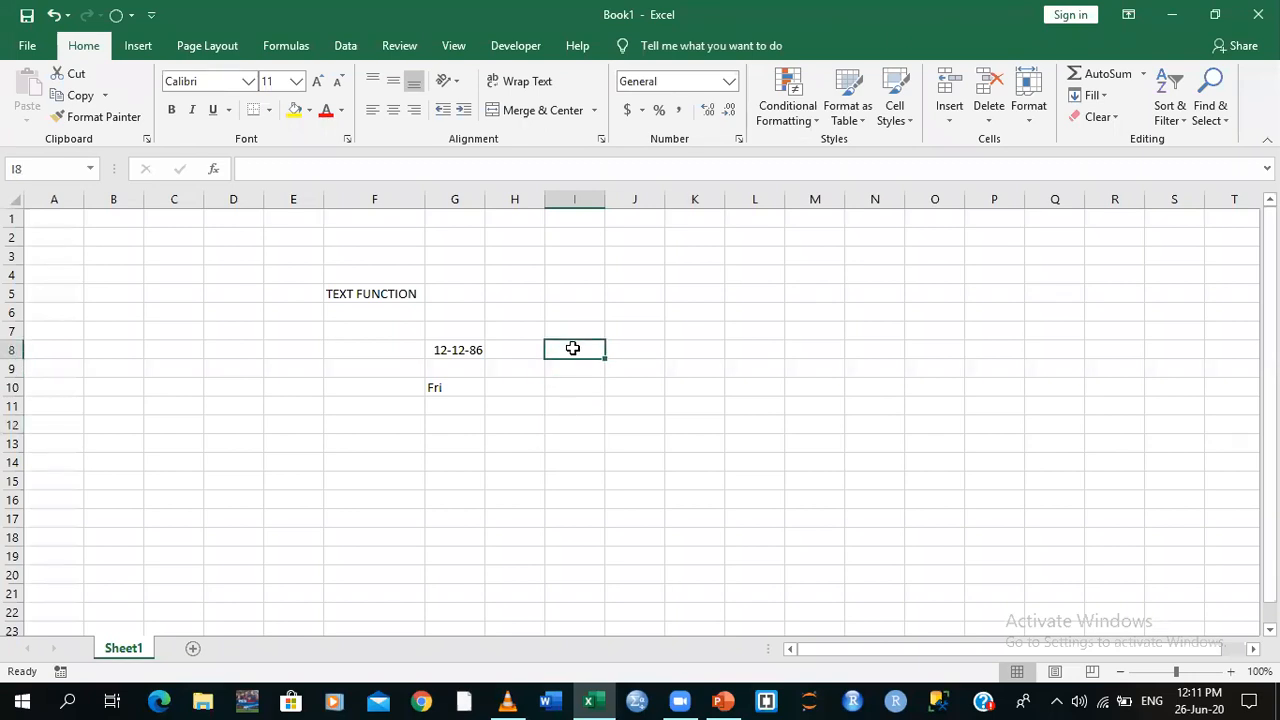
pyautogui.write('23/01/1990')
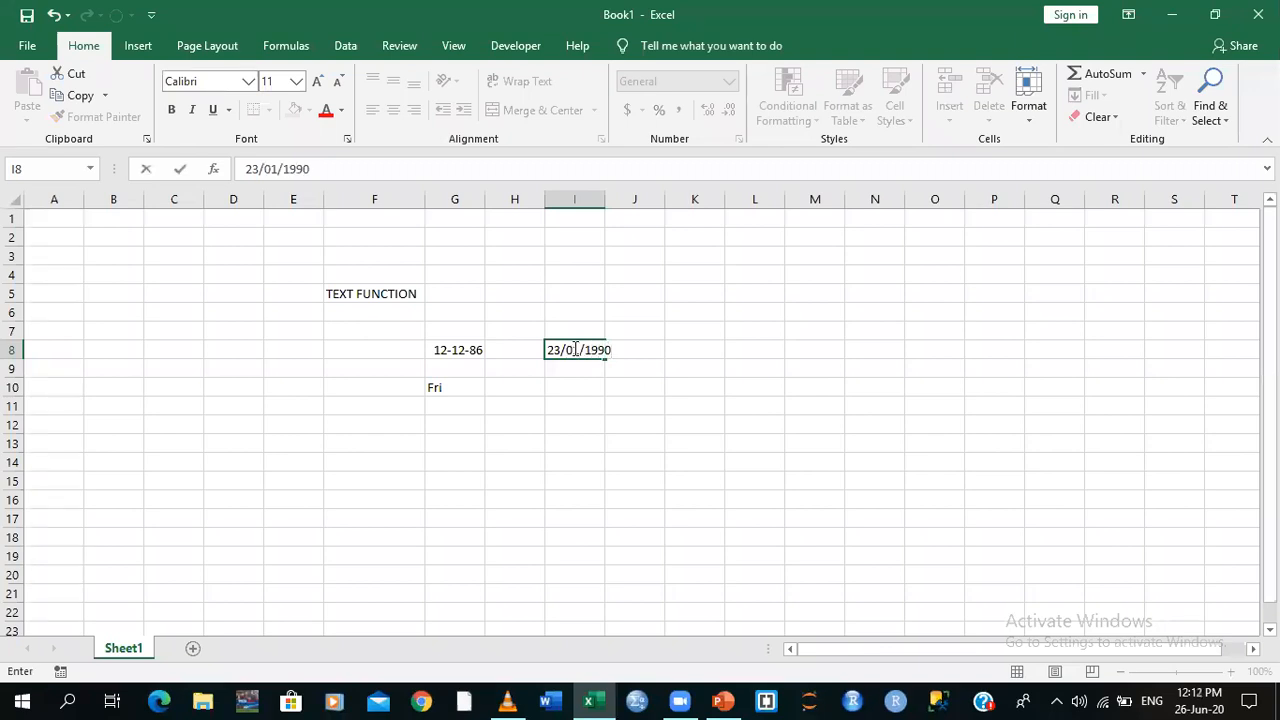
pyautogui.press('Tab')
pyautogui.click(578, 389)
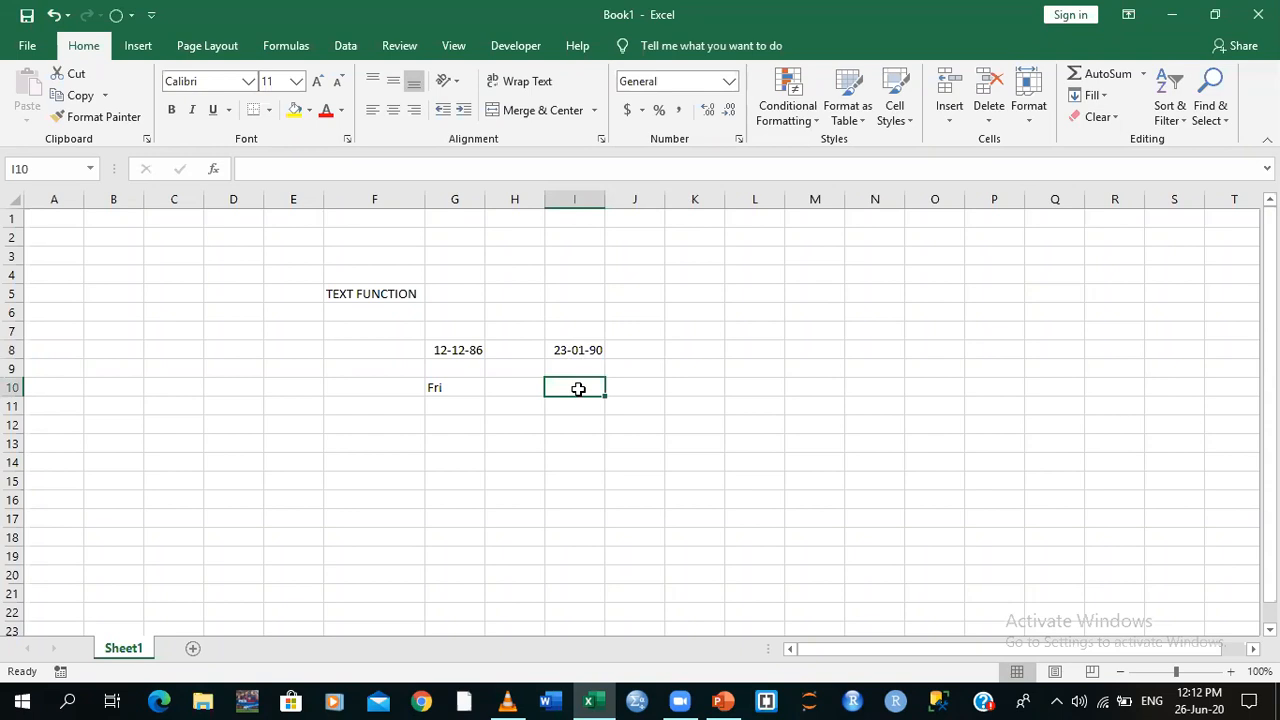
# Enter the formula =TEXT(I8,"ddd") in cell I10 to convert the second date into a short day name
pyautogui.write('=')
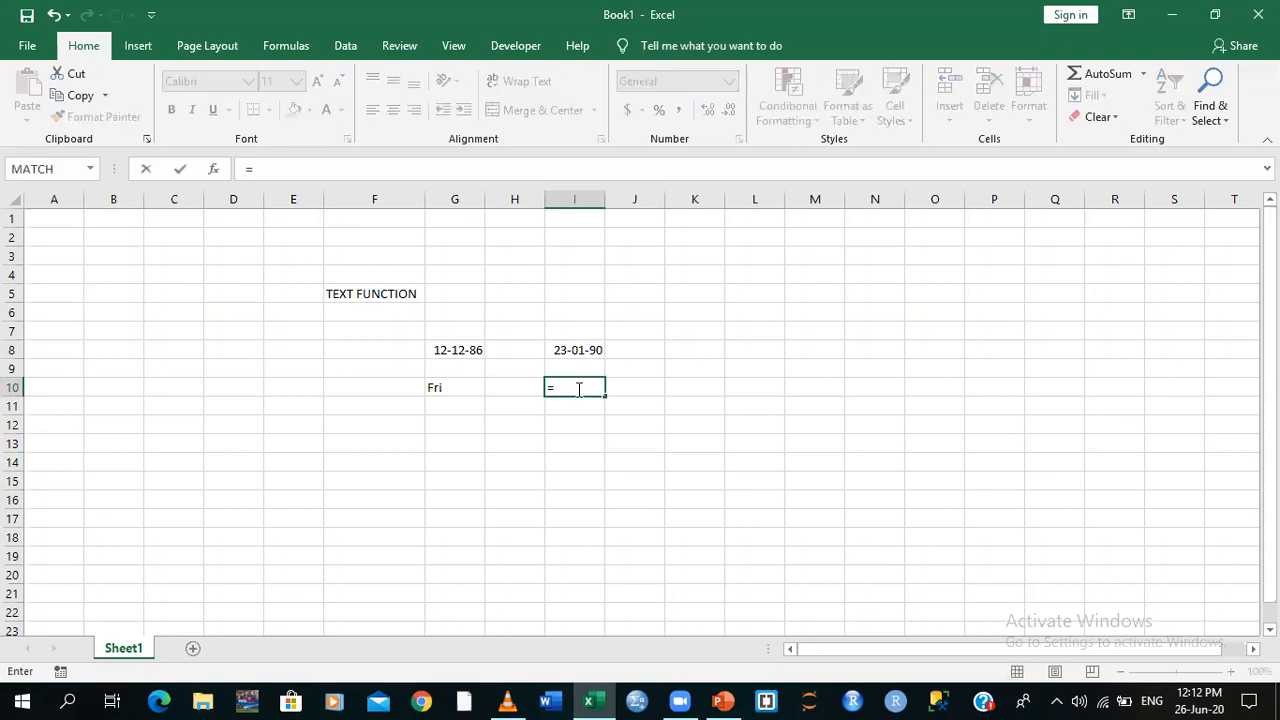
pyautogui.write('text')
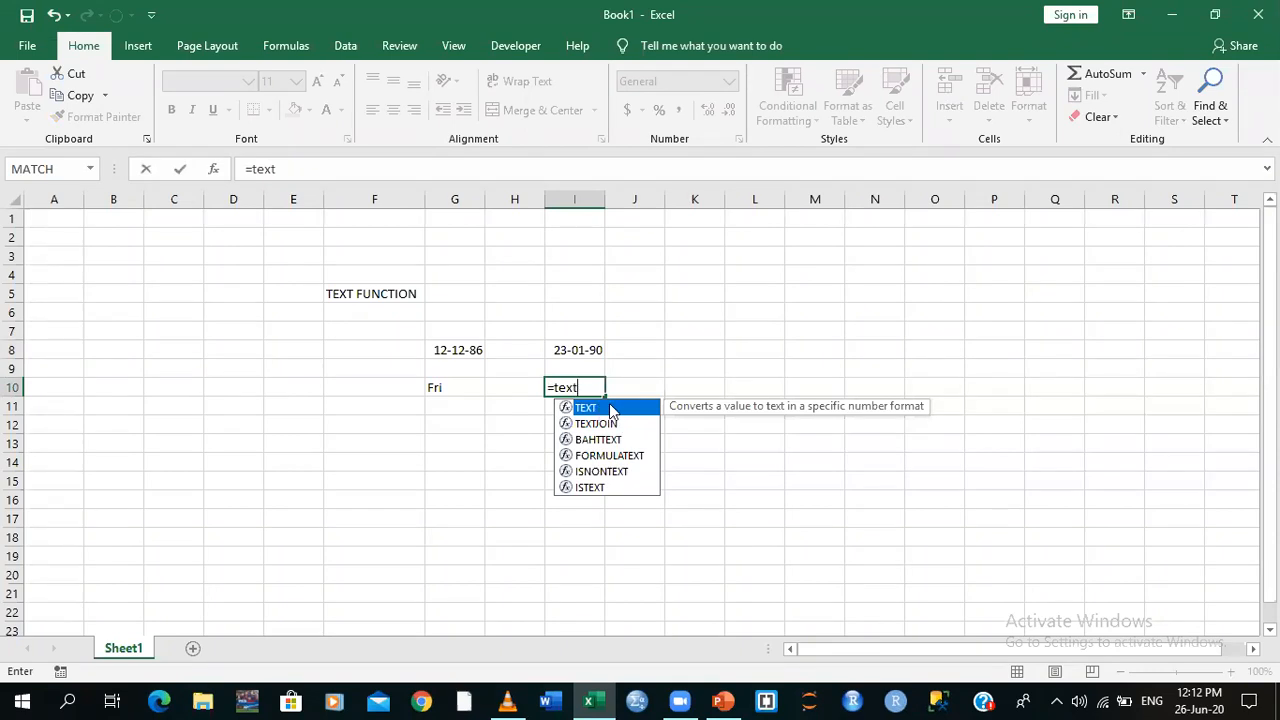
pyautogui.doubleClick(612, 410)
pyautogui.click(596, 388)
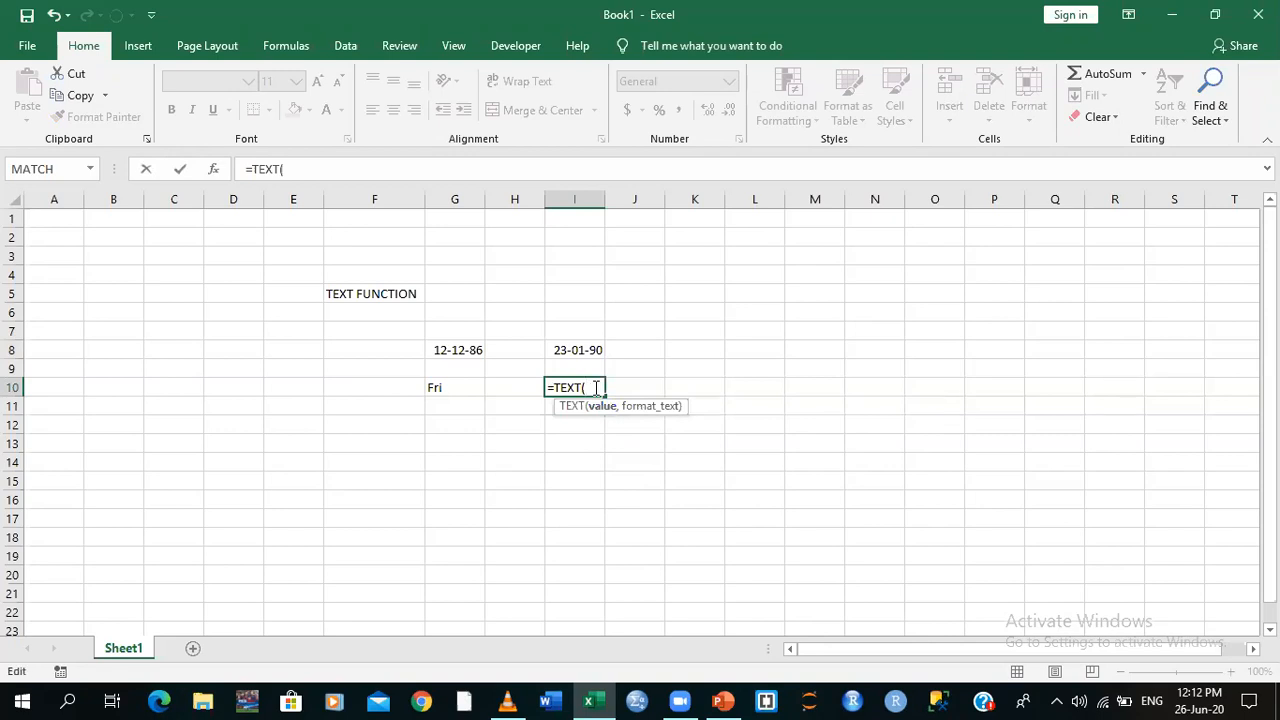
pyautogui.click(572, 348)
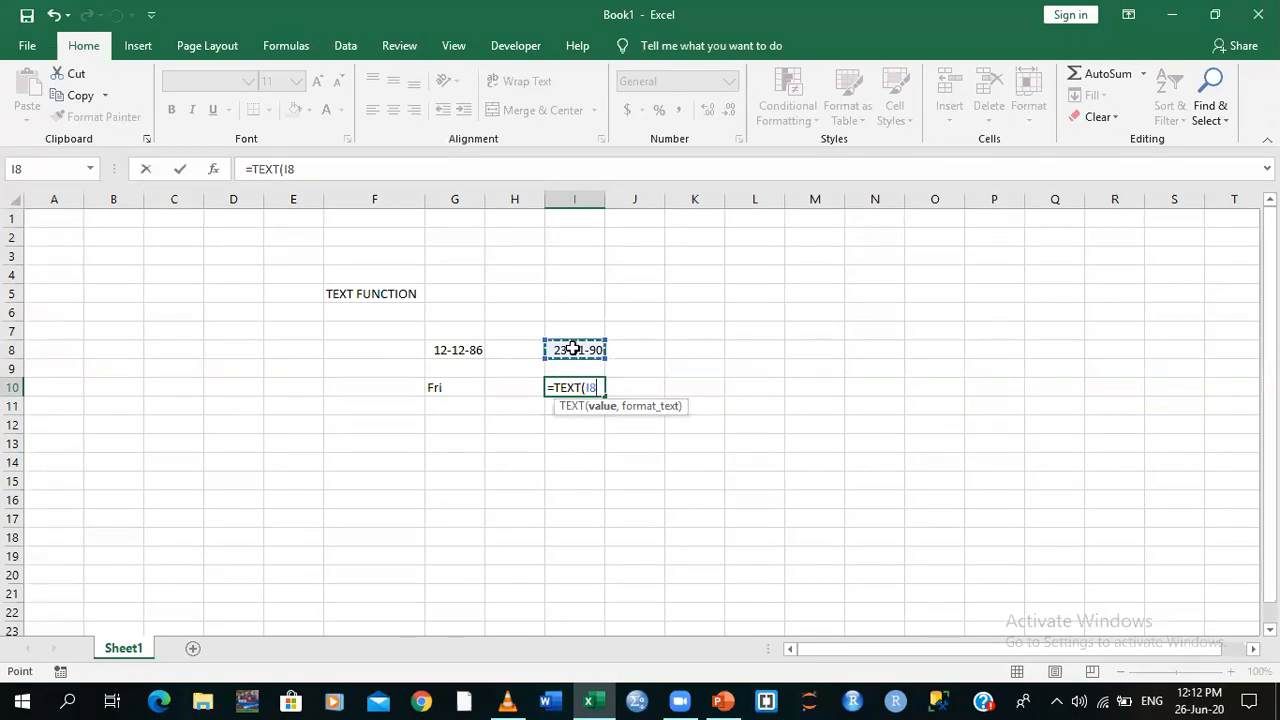
pyautogui.write(',')
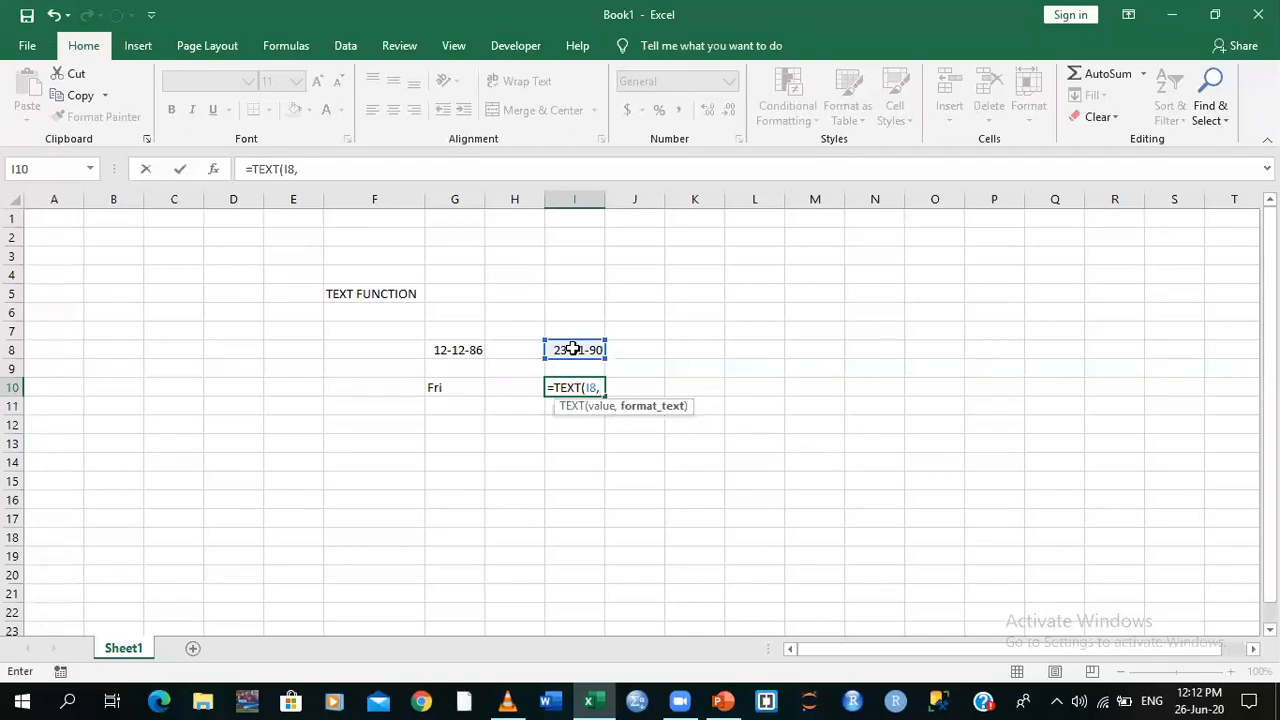
pyautogui.write('"ddd")')
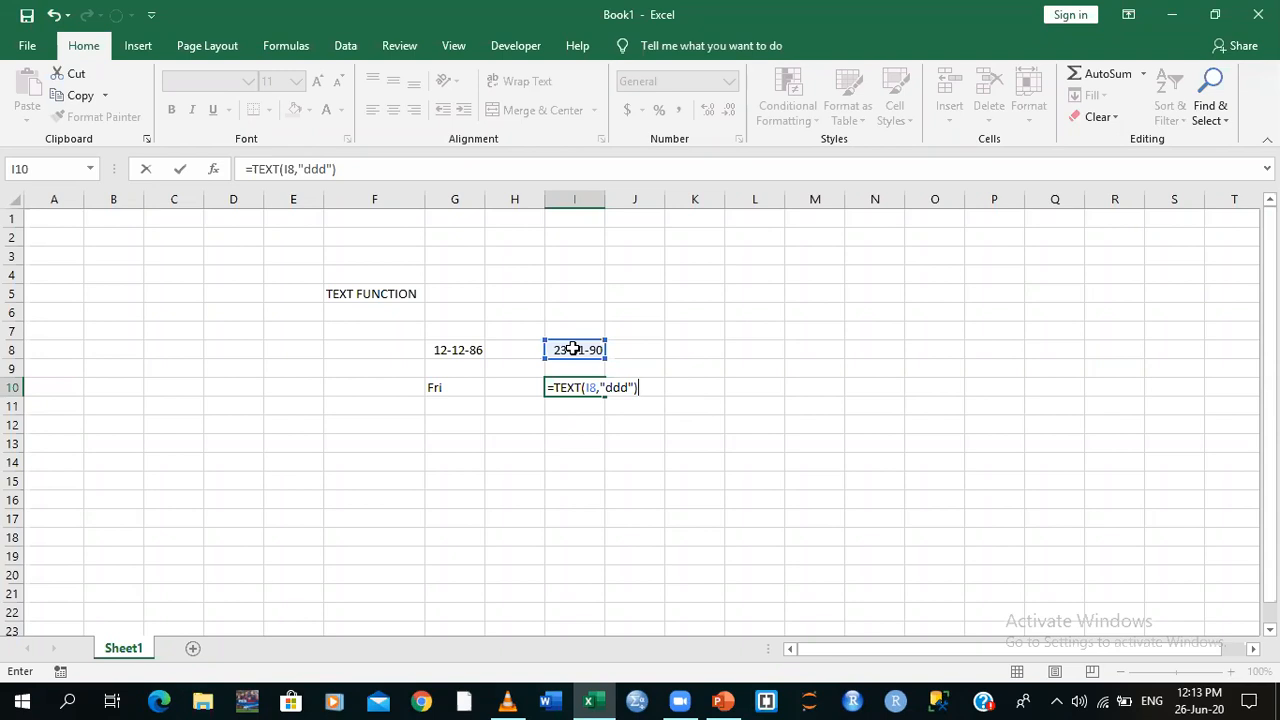
pyautogui.press('Return')
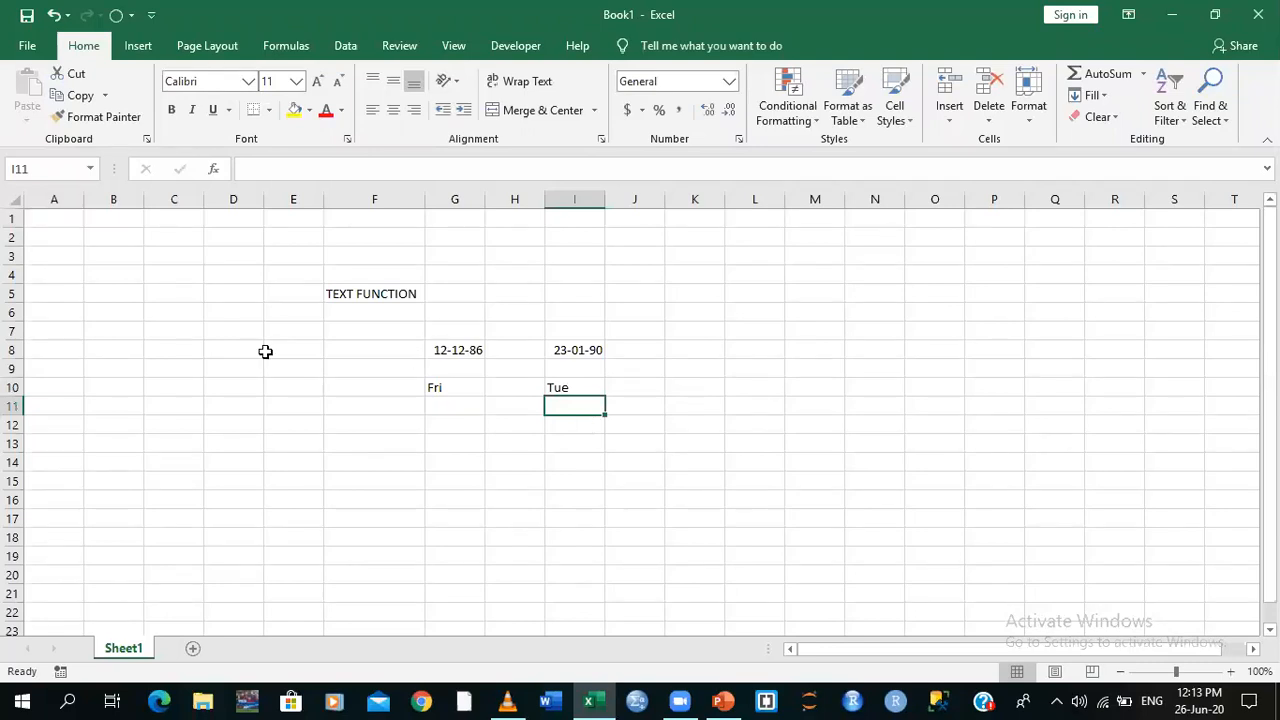
# Clear the whole TEXT function example from the range E5:J13
pyautogui.moveTo(314, 288); pyautogui.dragTo(614, 434)
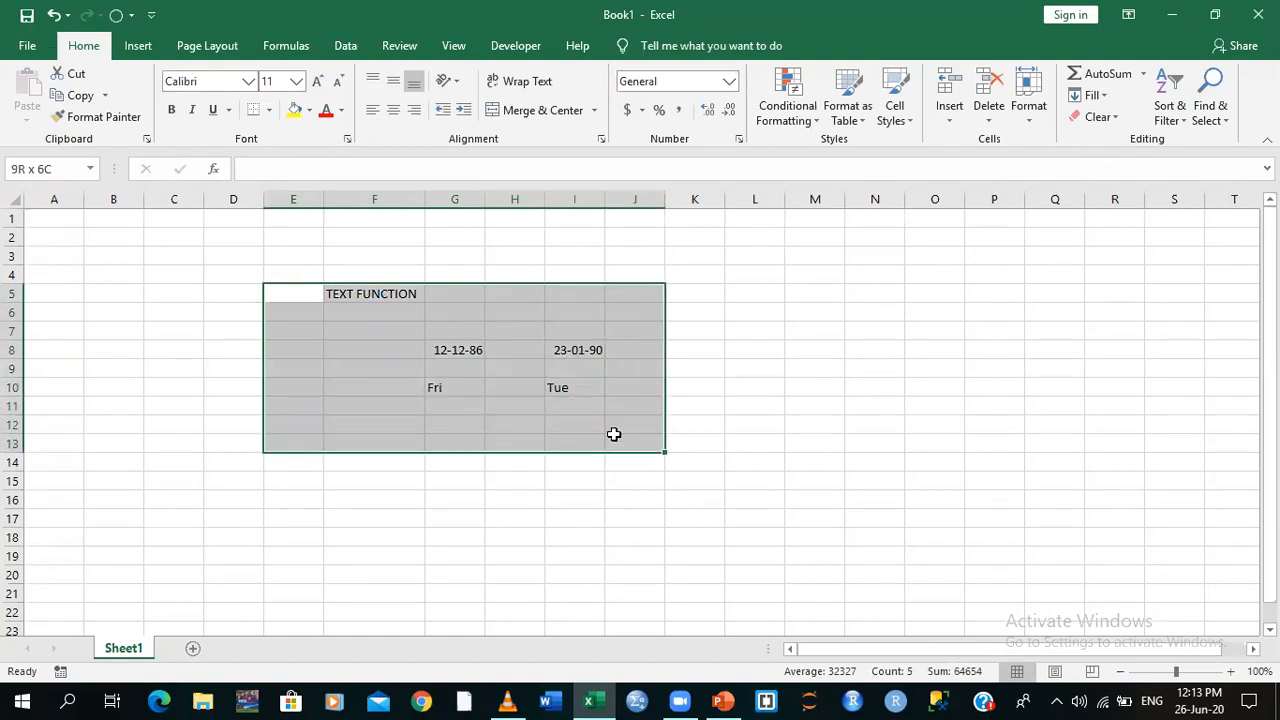
pyautogui.moveTo(614, 434); pyautogui.dragTo(614, 434)
pyautogui.press('Delete')
pyautogui.click(380, 258)
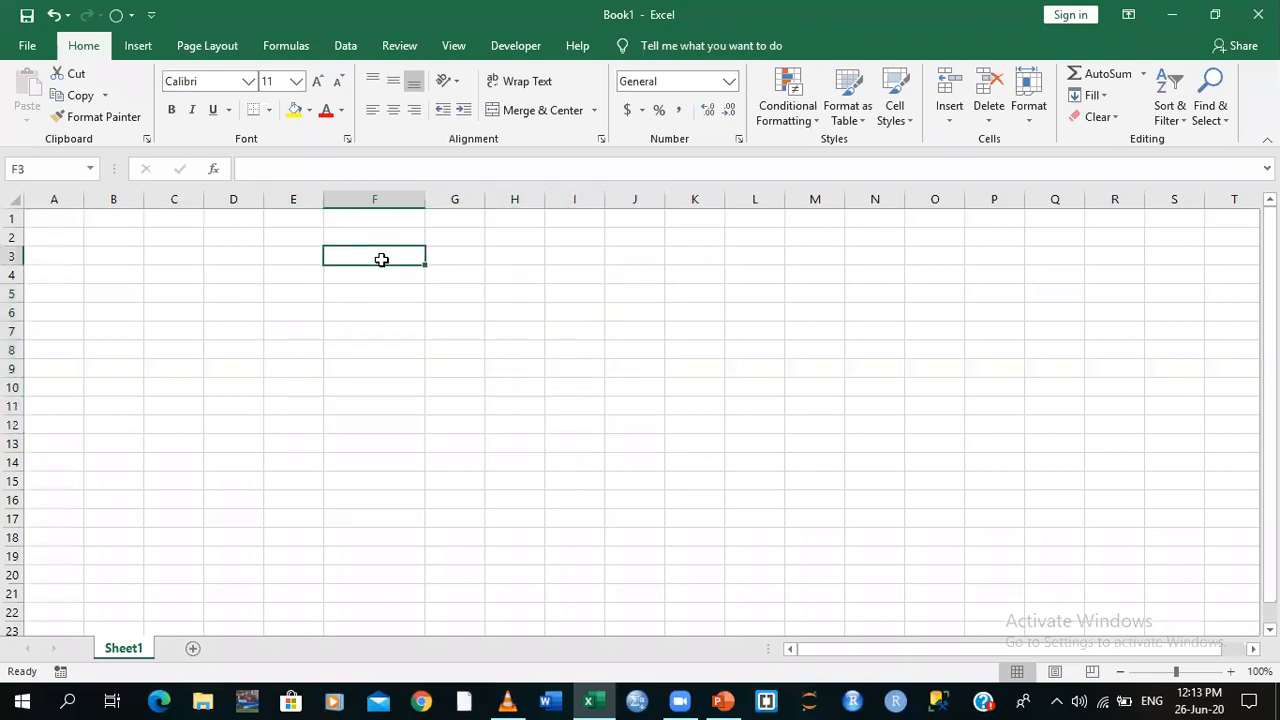
pyautogui.click(42, 220)
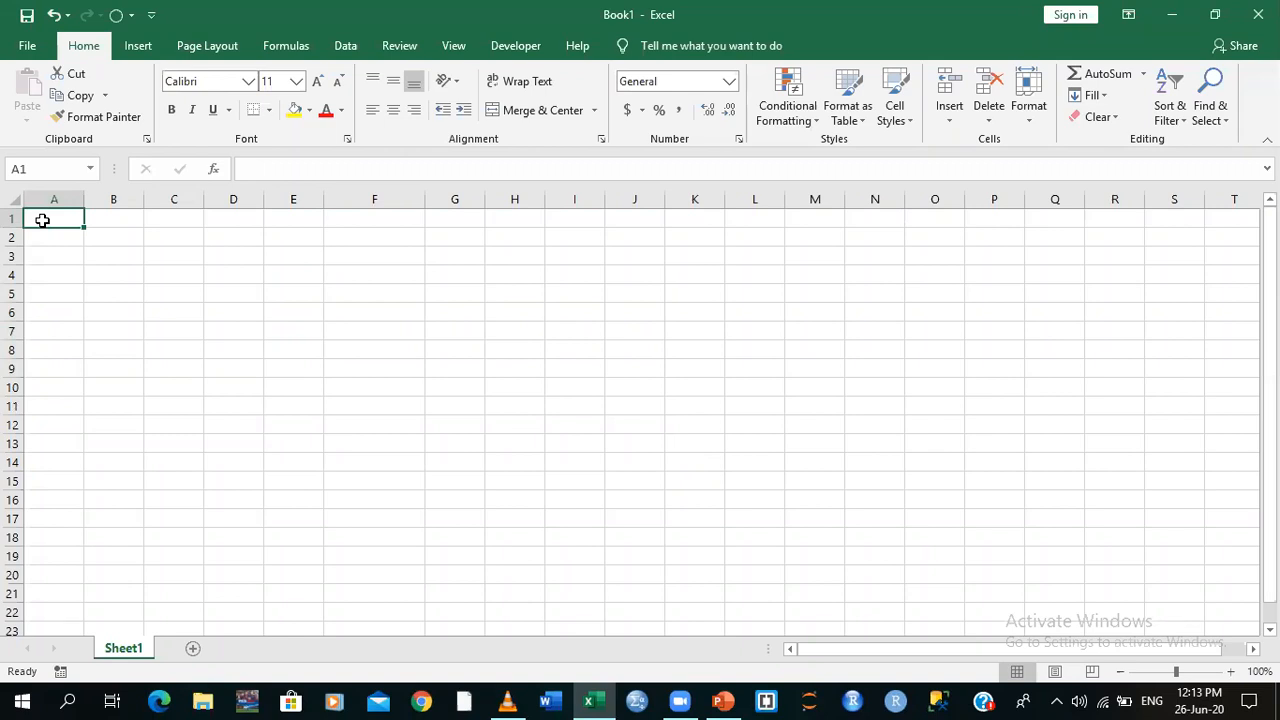
pyautogui.click(344, 348)
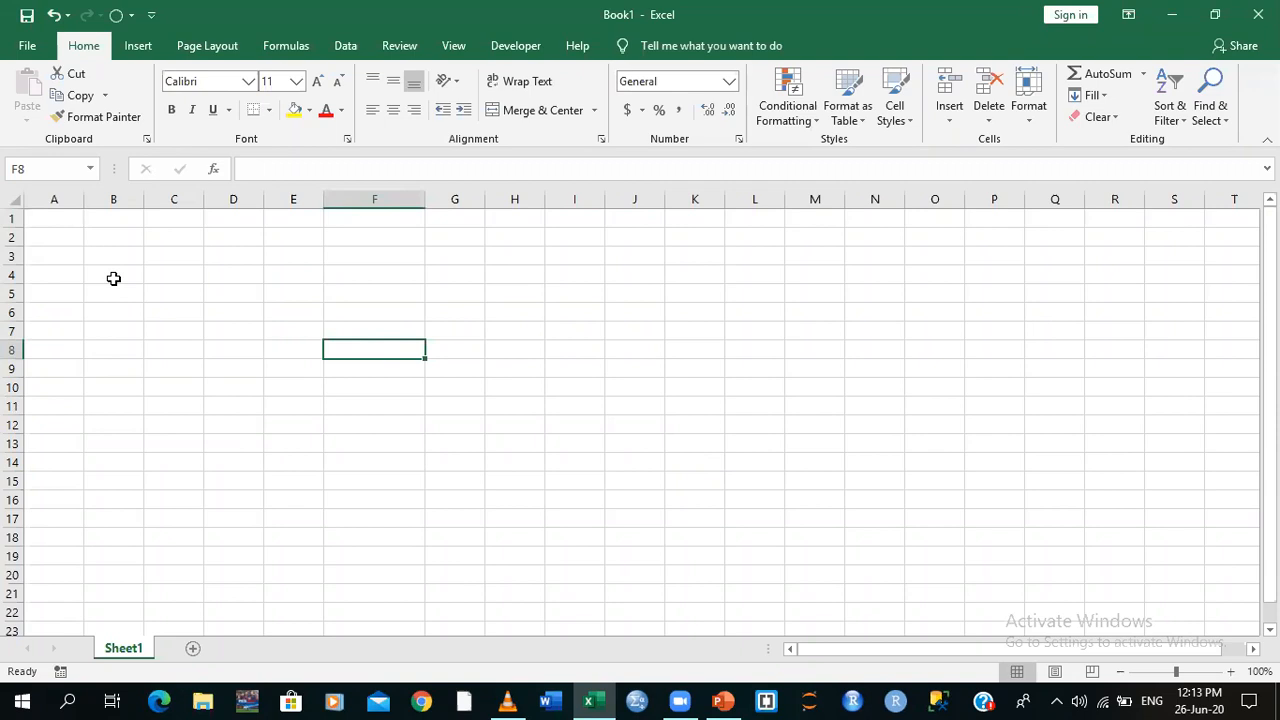
# Enter the date 01/01/2020 in cell A1 and autofit the width of column A
pyautogui.click(48, 222)
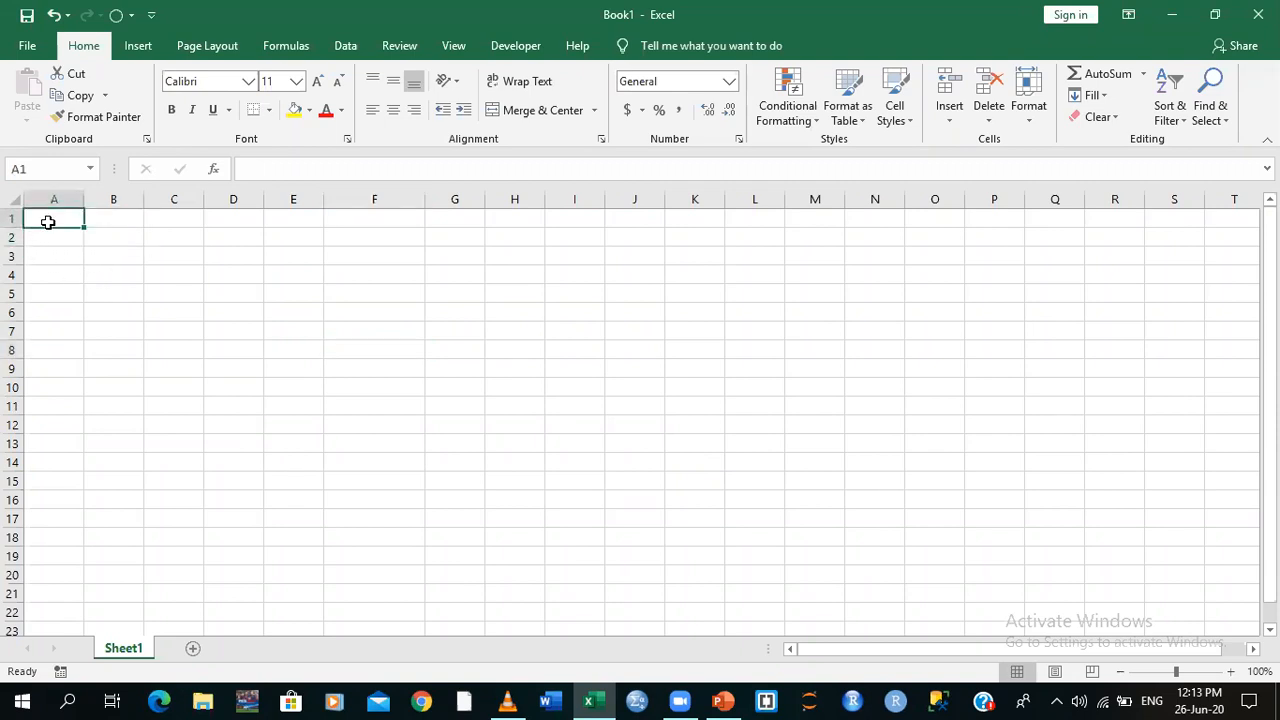
pyautogui.write('01')
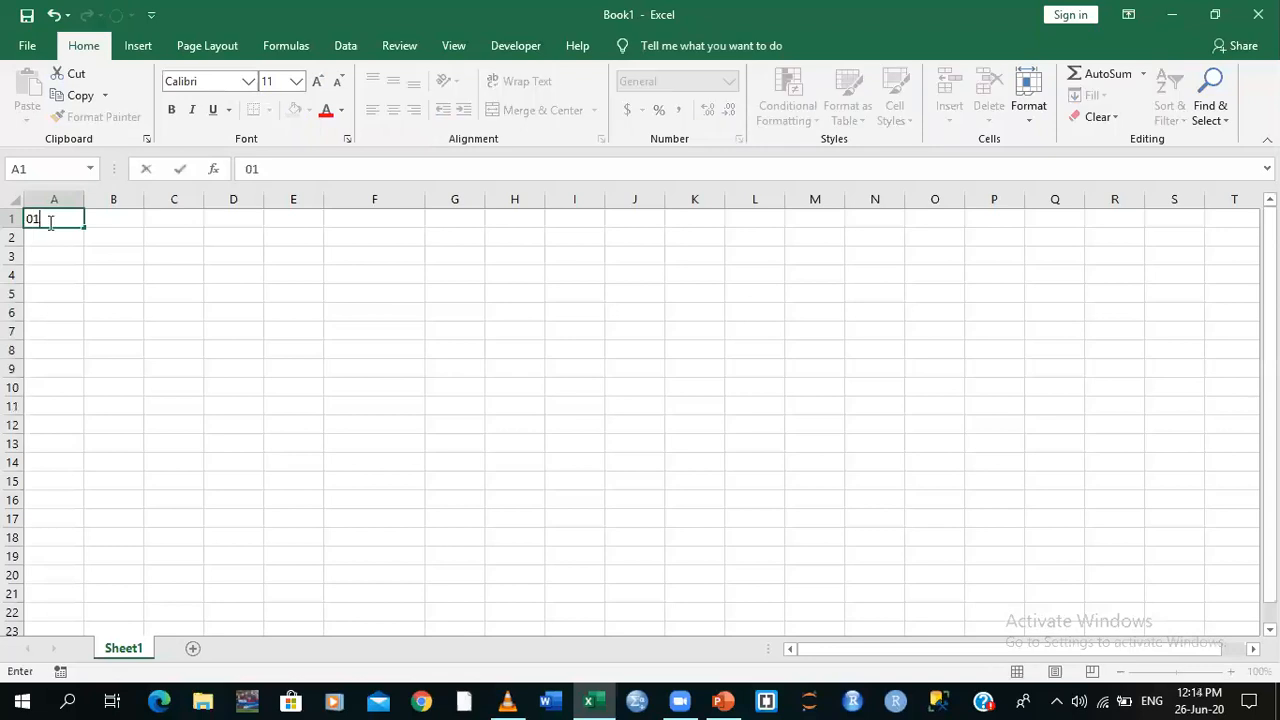
pyautogui.write('/01/2020')
pyautogui.click(234, 290)
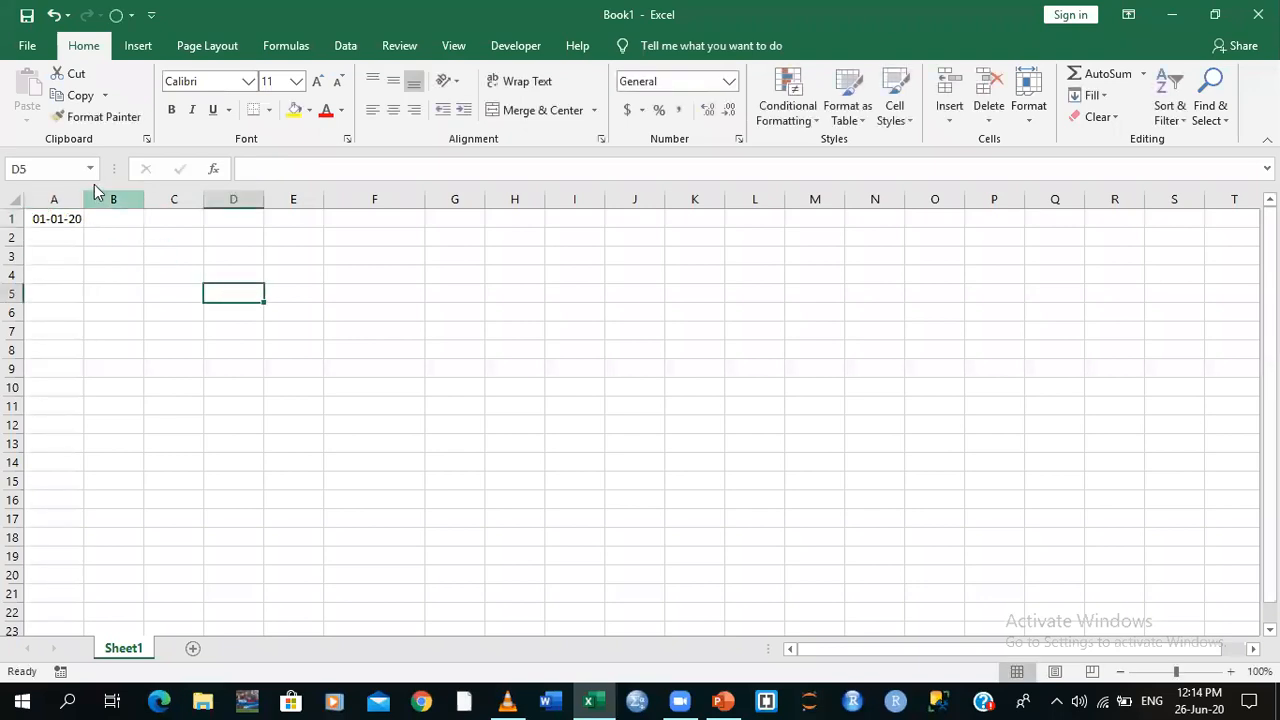
pyautogui.doubleClick(83, 198)
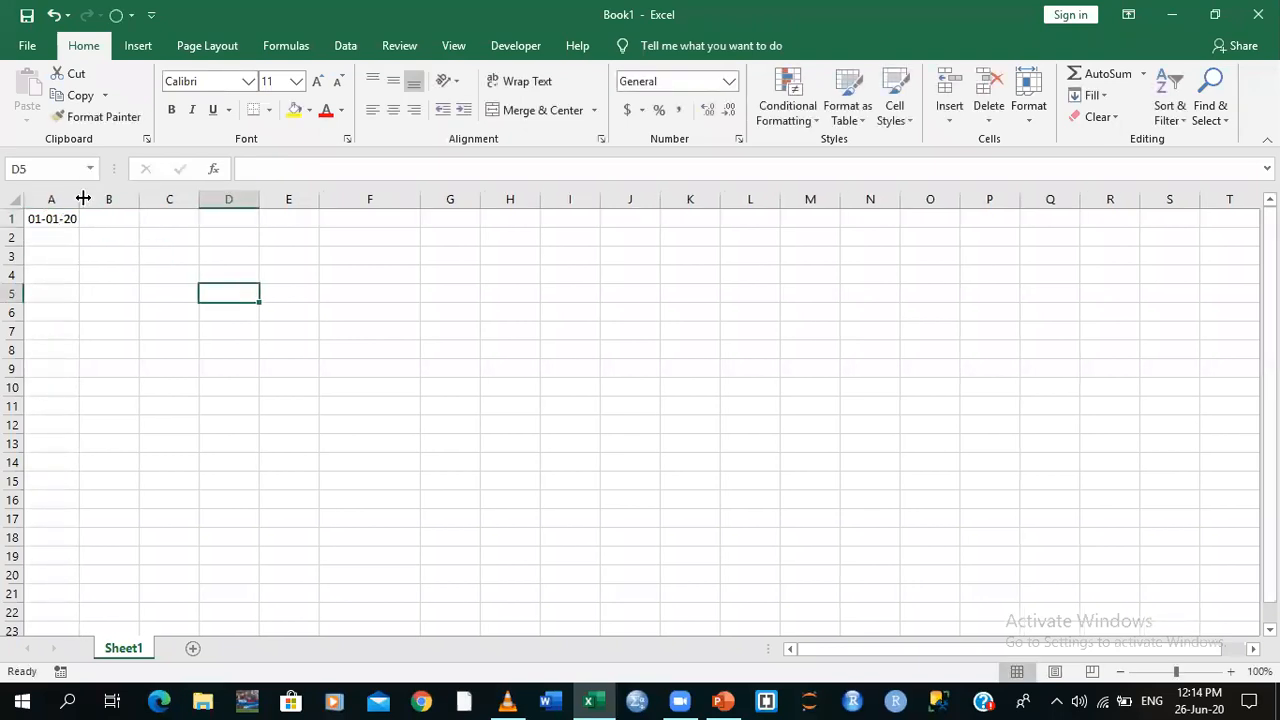
# Fill the date in A1 down to A20 as a series of consecutive days and select cell B1
pyautogui.click(71, 218)
pyautogui.moveTo(79, 228); pyautogui.dragTo(61, 576)
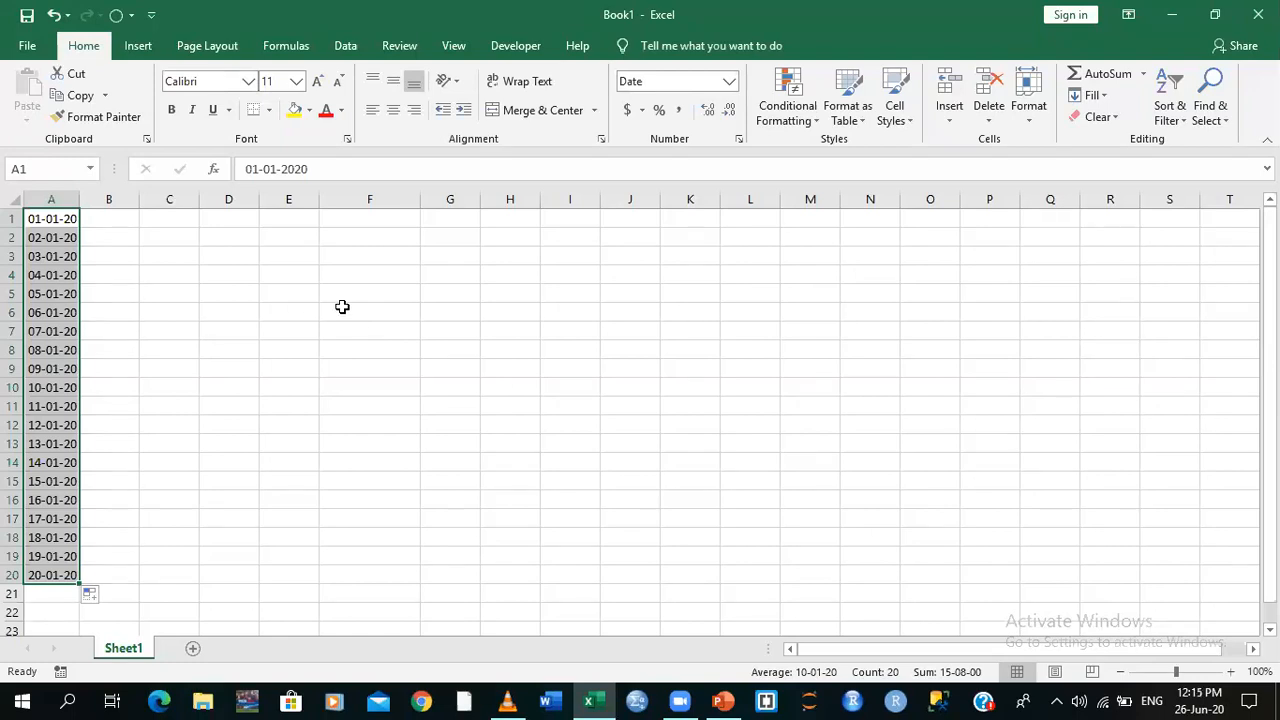
pyautogui.click(123, 216)
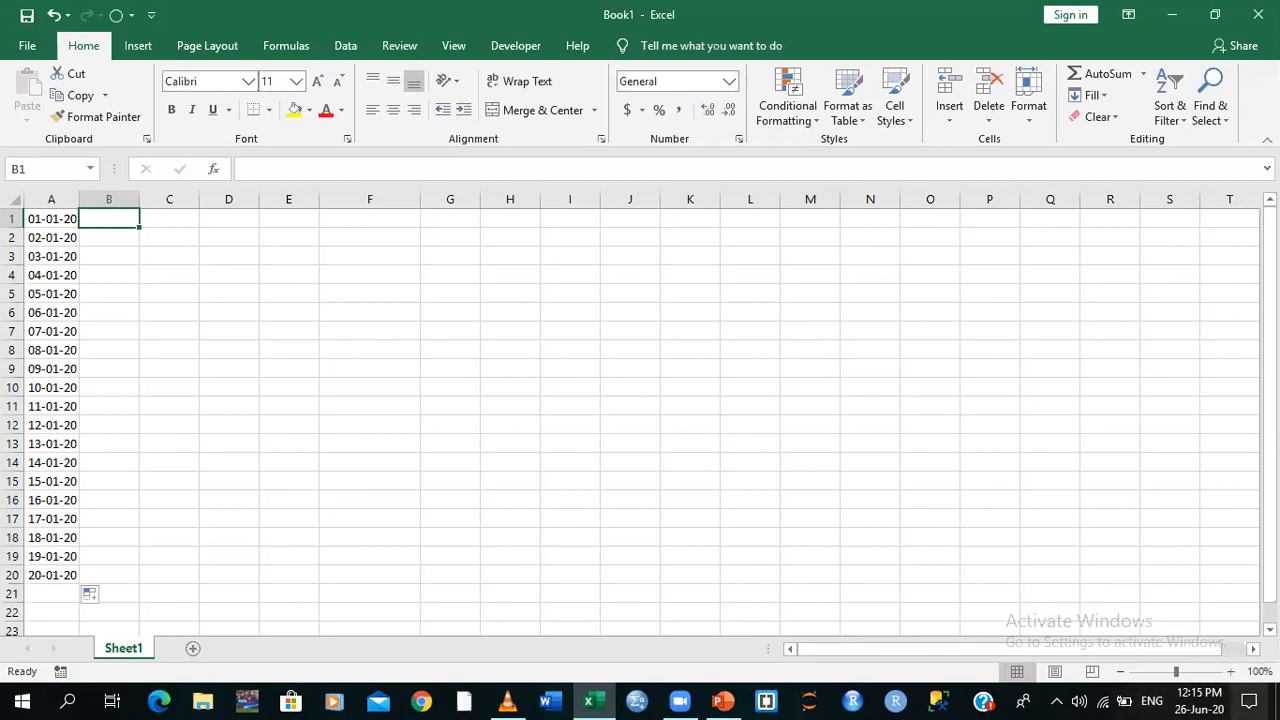
# Check the Windows date and time settings and the regional date formats, and close the settings window
pyautogui.click(1249, 700)
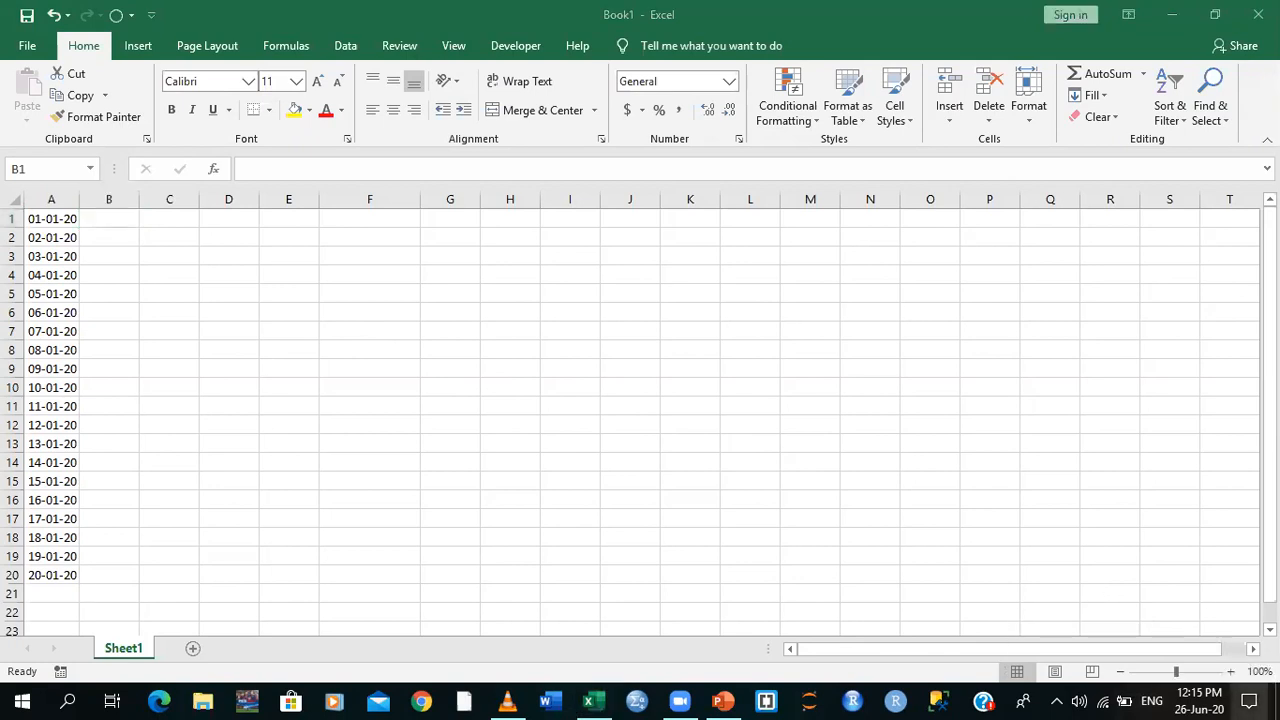
pyautogui.rightClick(1187, 697)
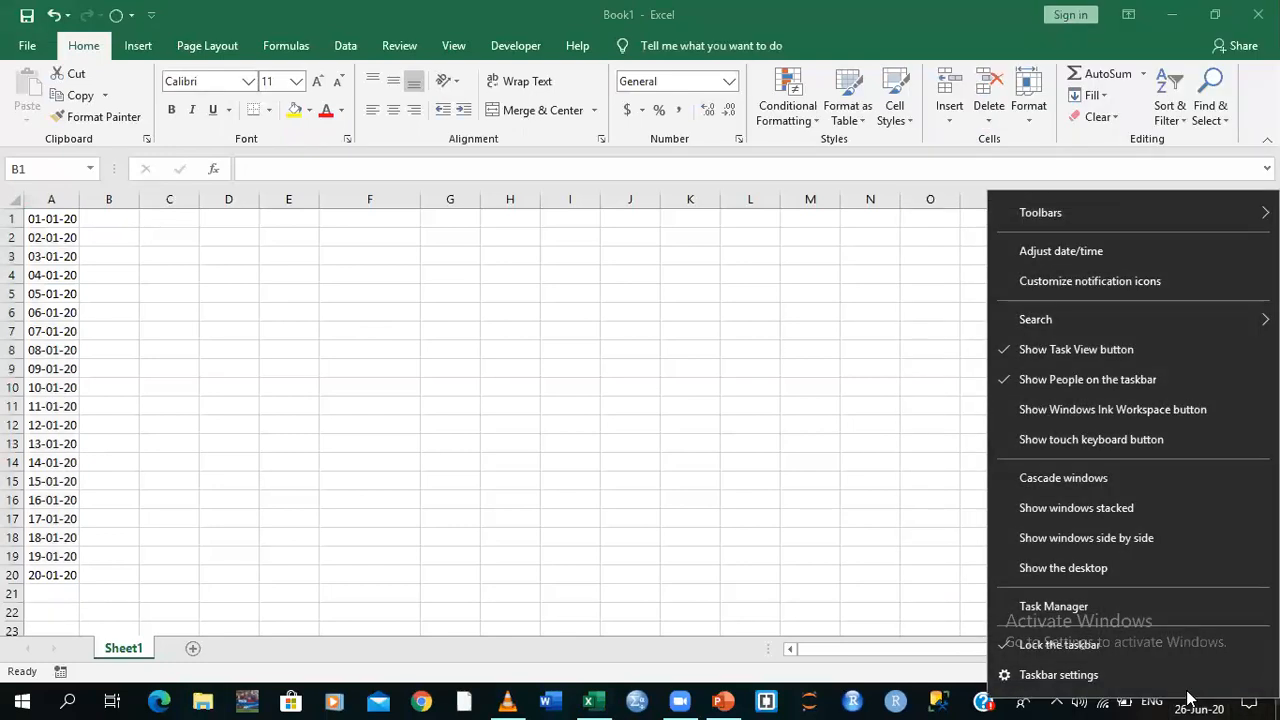
pyautogui.click(1187, 697)
pyautogui.click(1187, 697)
pyautogui.rightClick(1187, 697)
pyautogui.click(1093, 252)
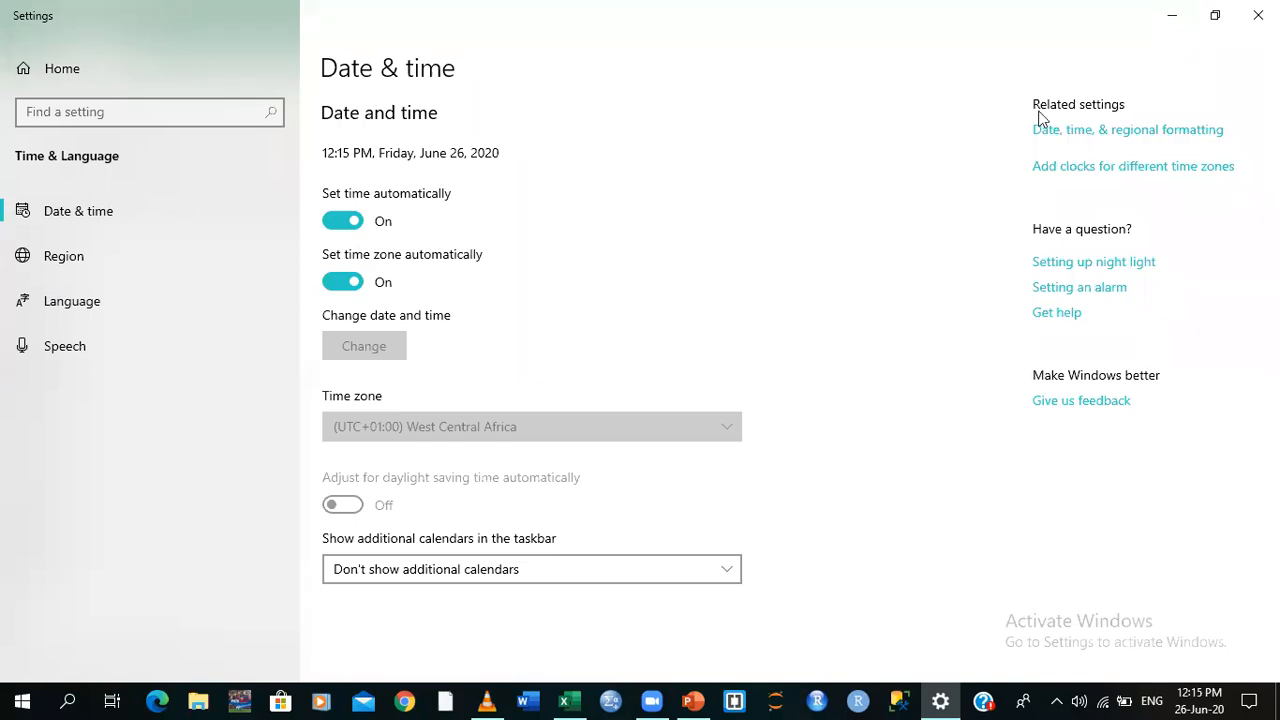
pyautogui.click(1087, 130)
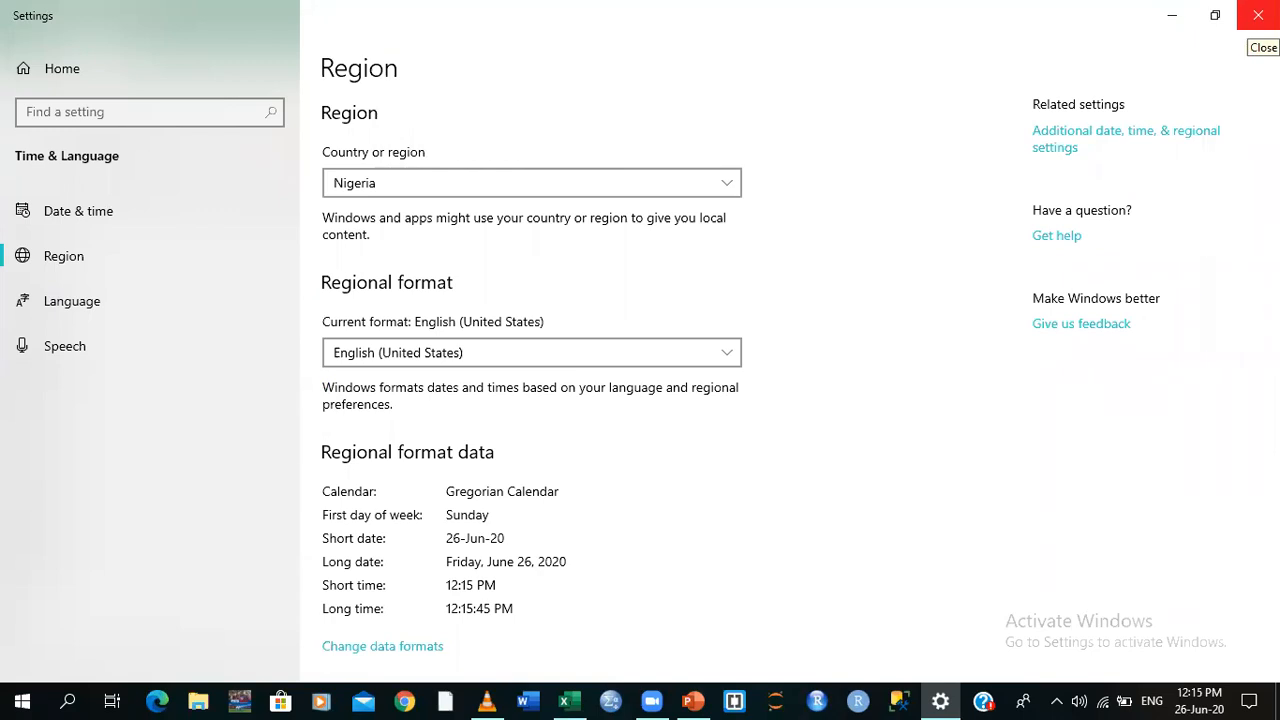
pyautogui.click(1258, 15)
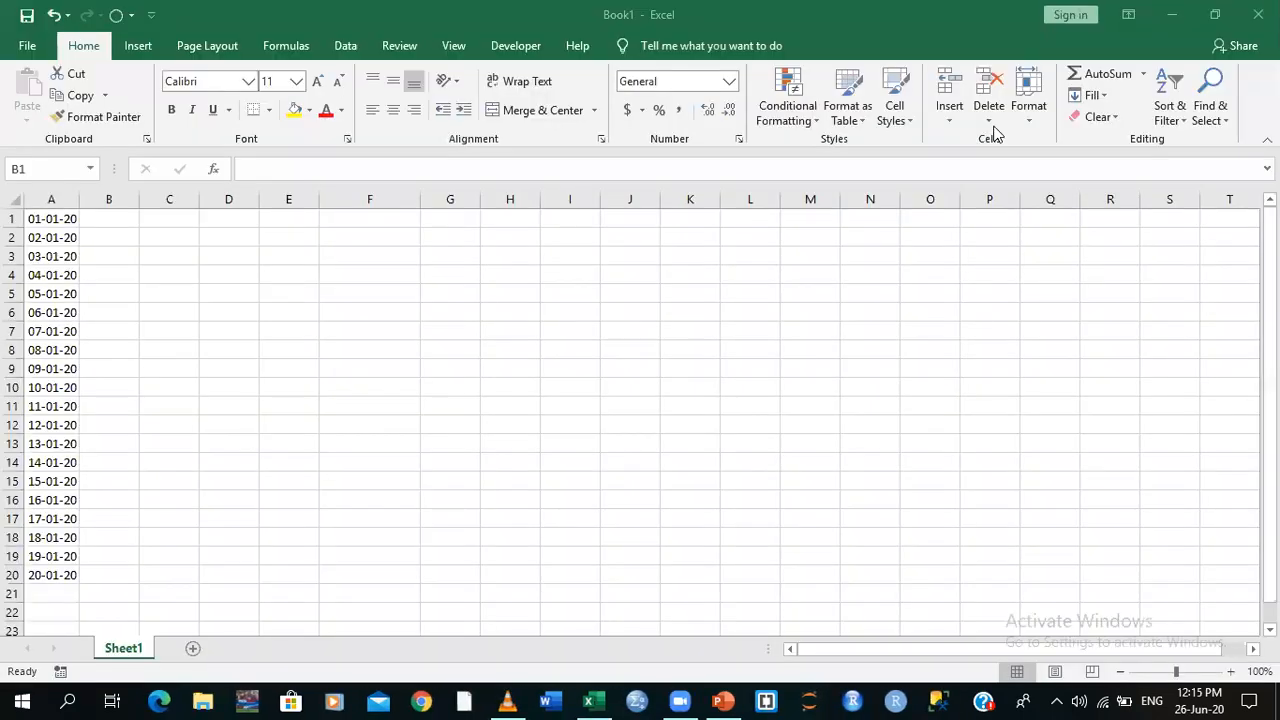
# Enter the formula =TEXT(A1,"ddd") in cell B1
pyautogui.click(108, 217)
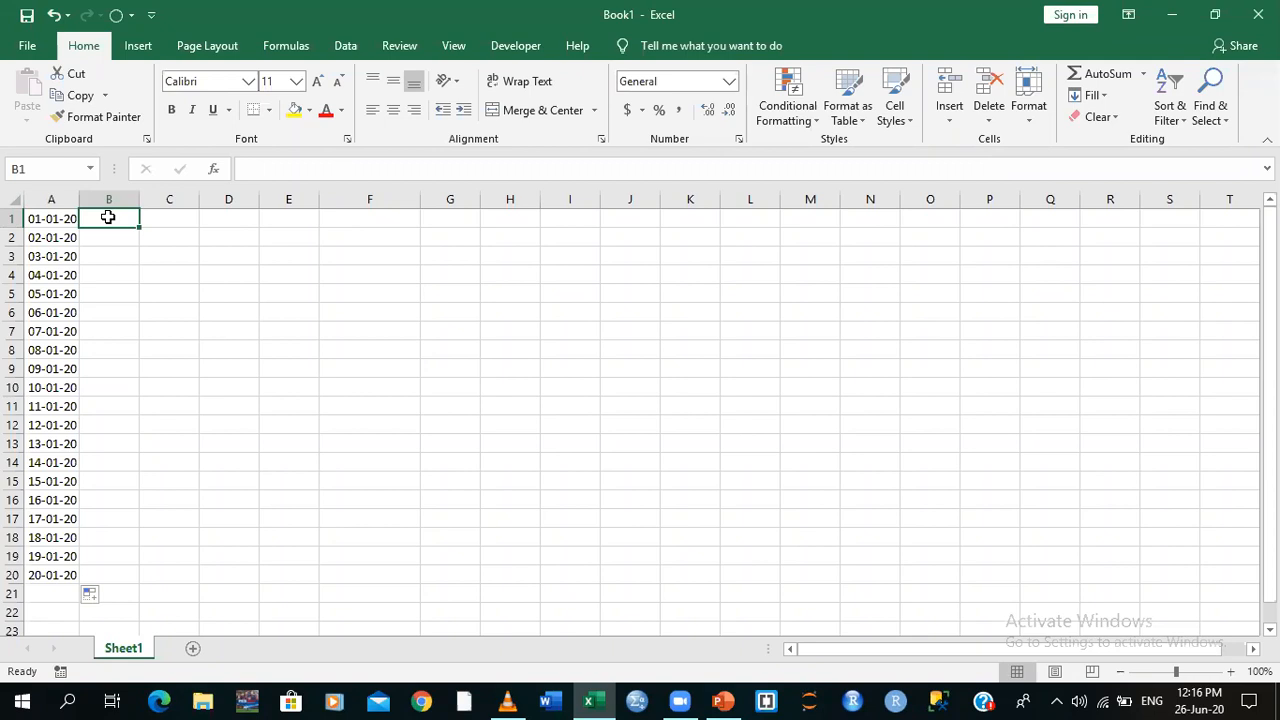
pyautogui.write('=text')
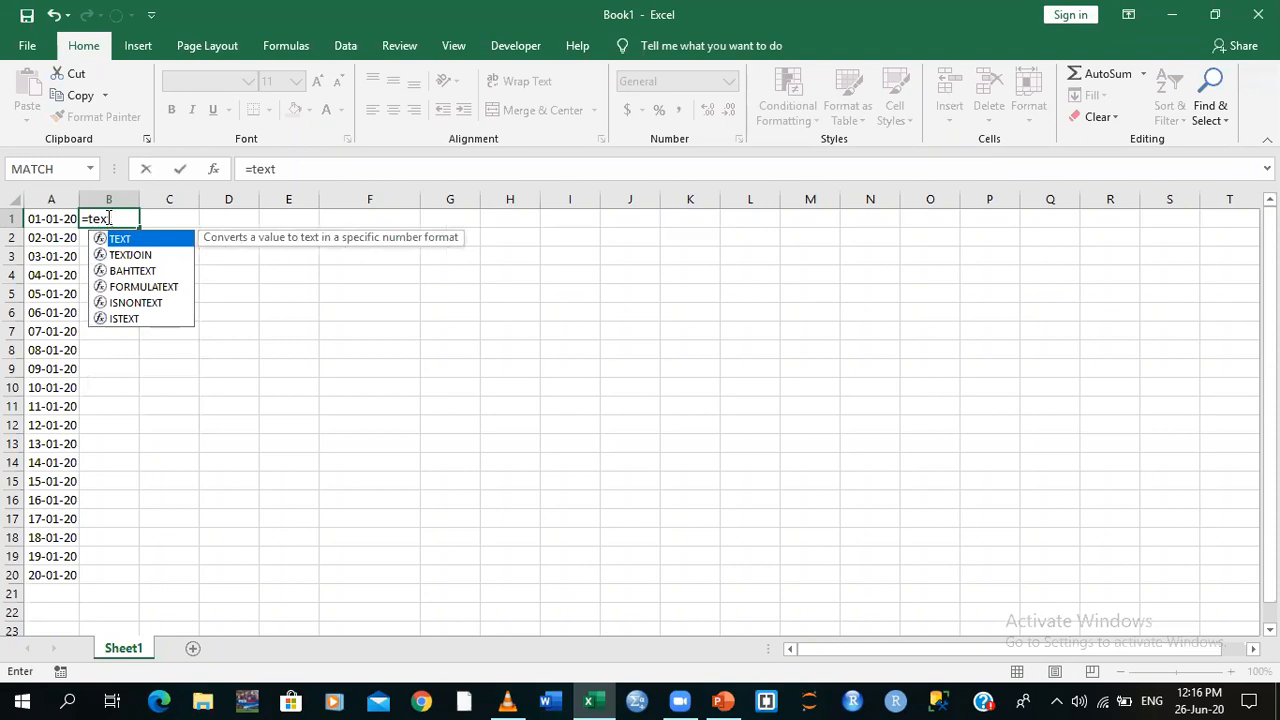
pyautogui.press('Tab')
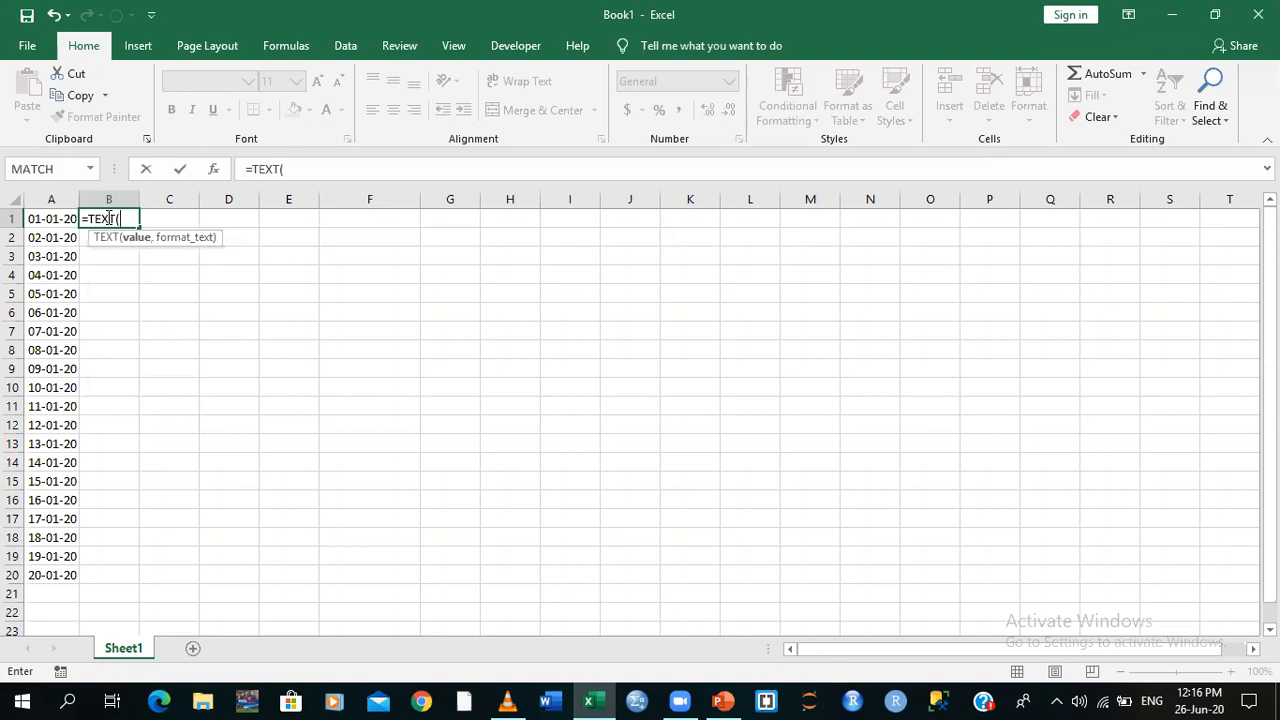
pyautogui.click(42, 220)
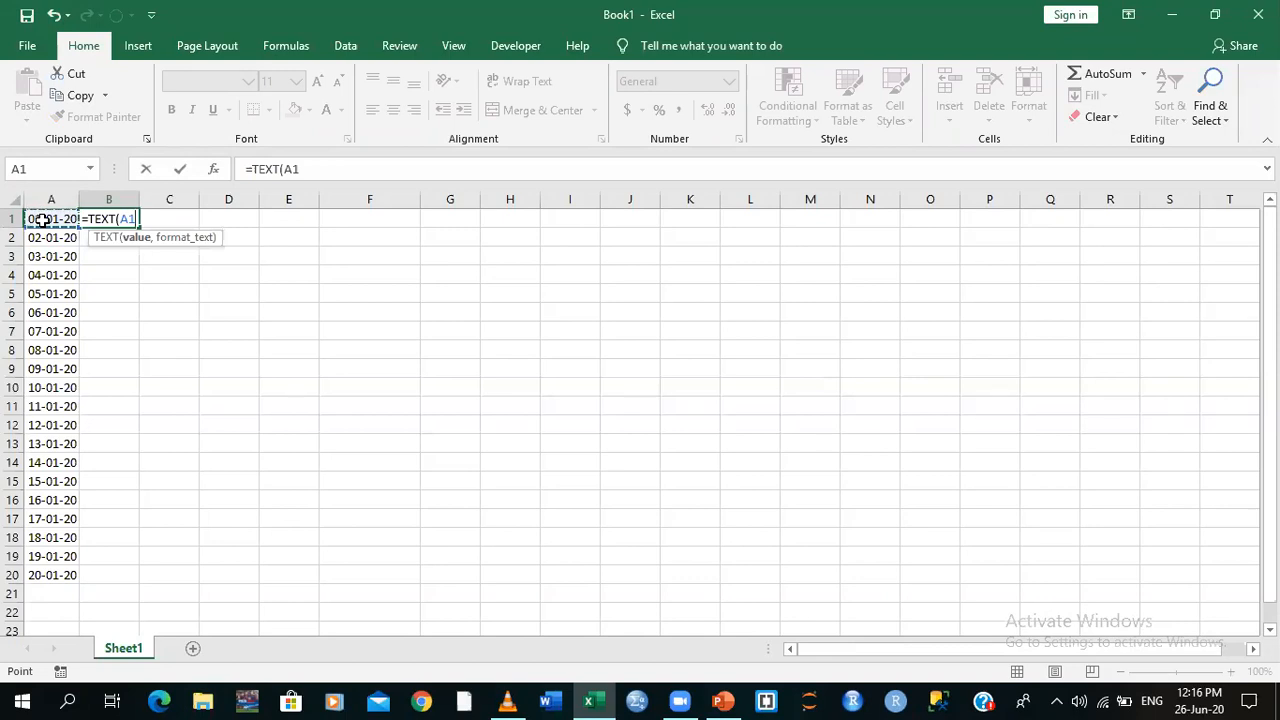
pyautogui.write(',')
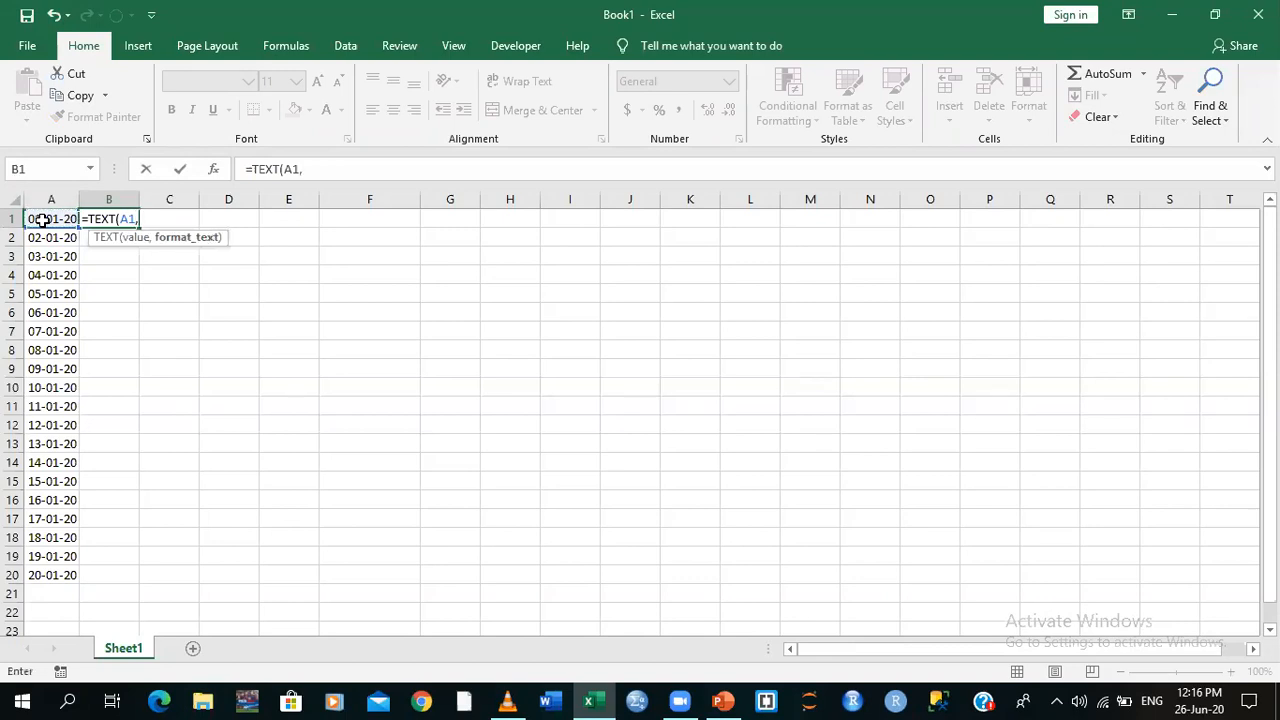
pyautogui.write('"ddd')
pyautogui.write(')')
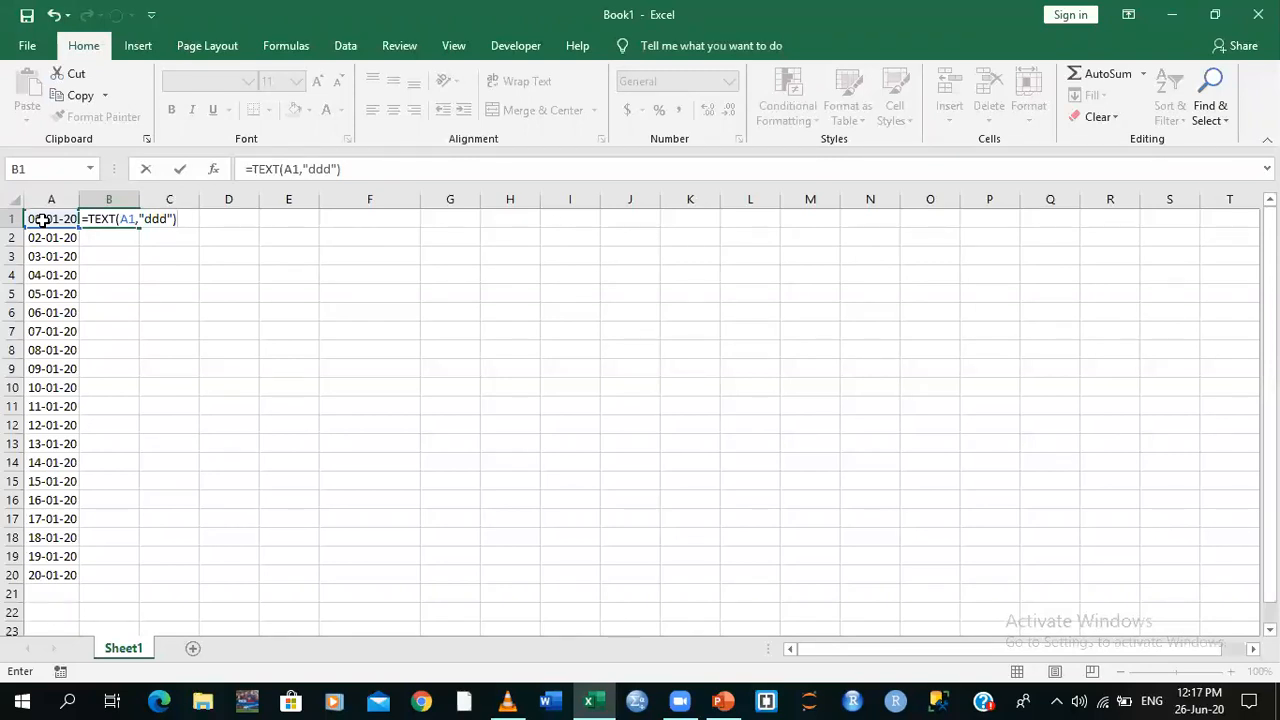
pyautogui.press('Return')
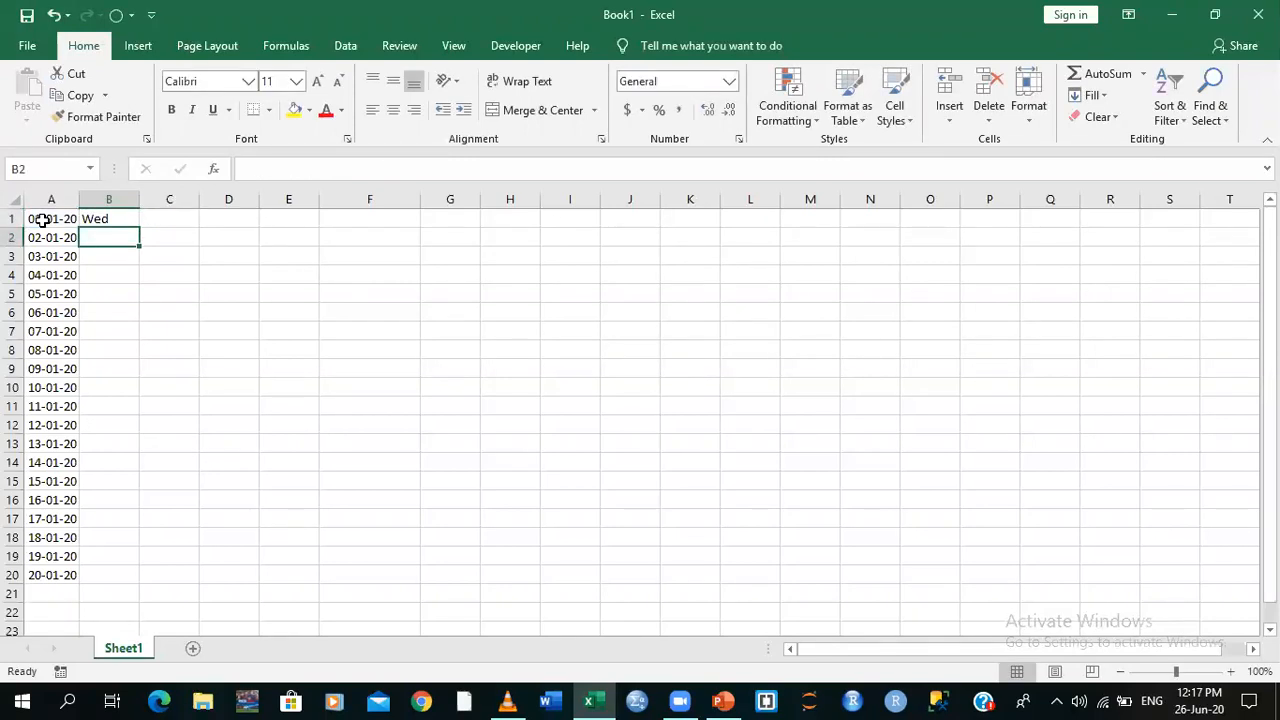
# Fill the day-name formula from B1 down to B20 alongside the dates
pyautogui.click(102, 220)
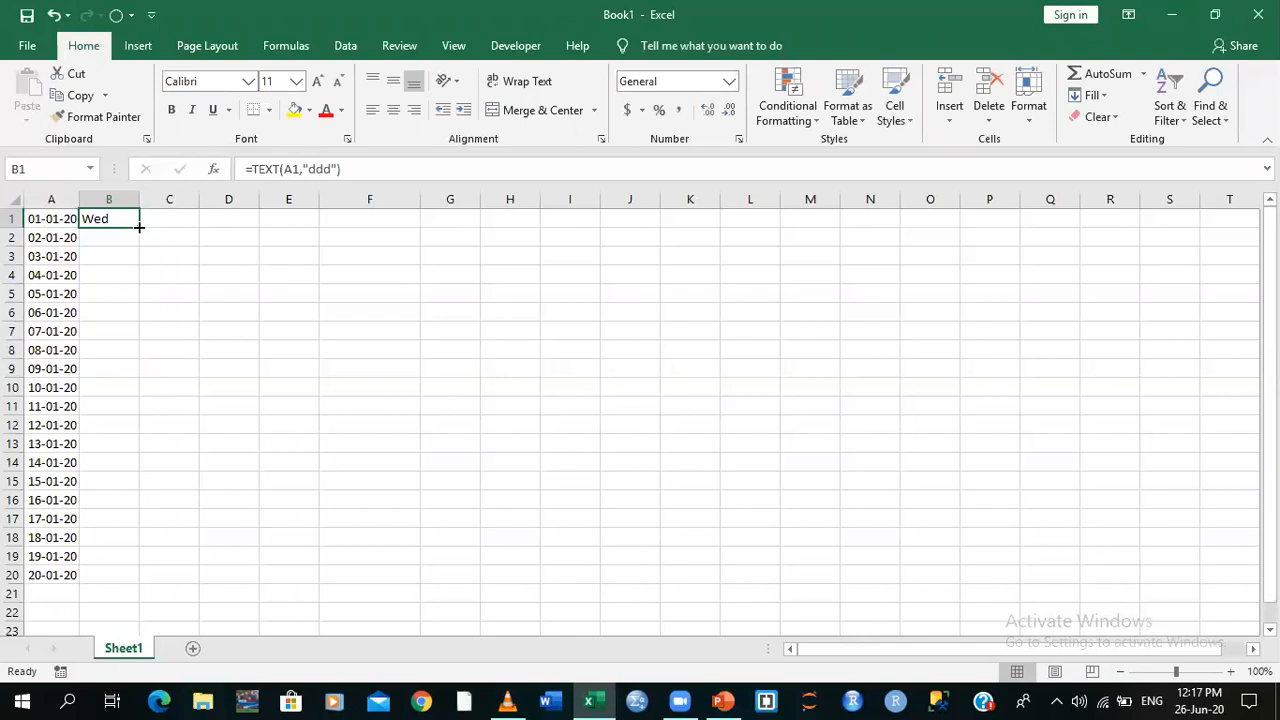
pyautogui.doubleClick(140, 227)
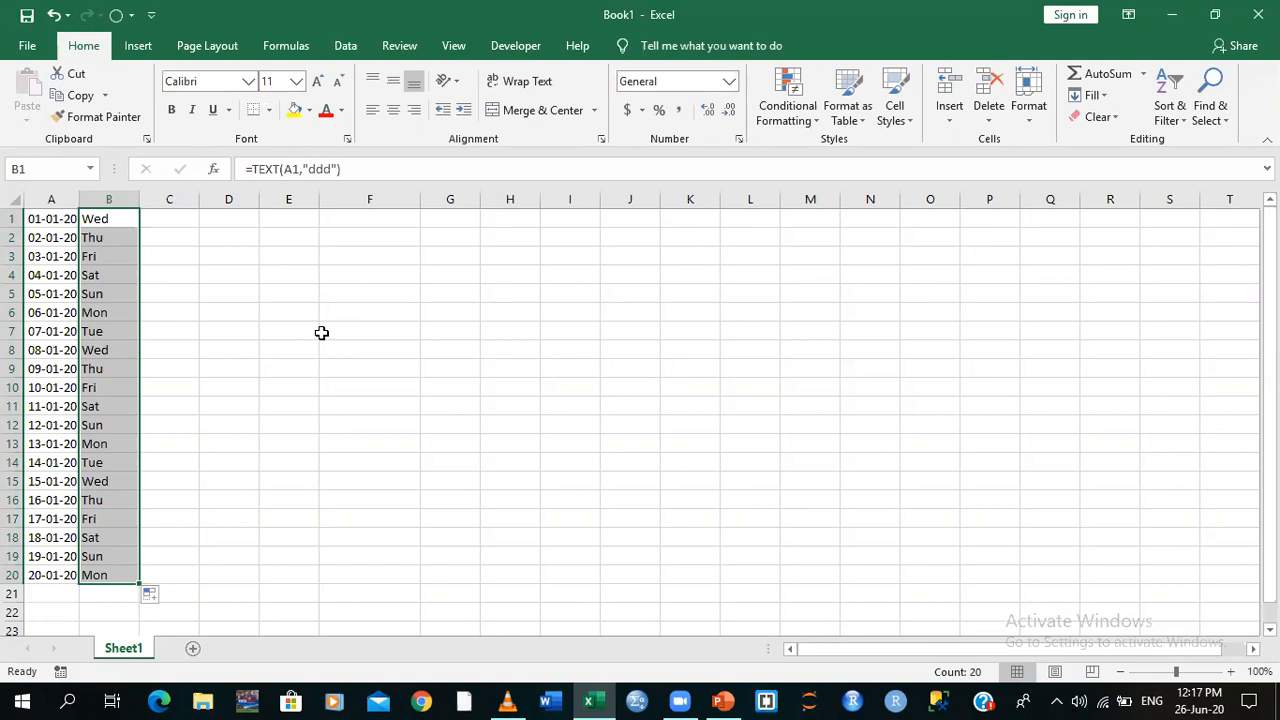
pyautogui.click(321, 333)
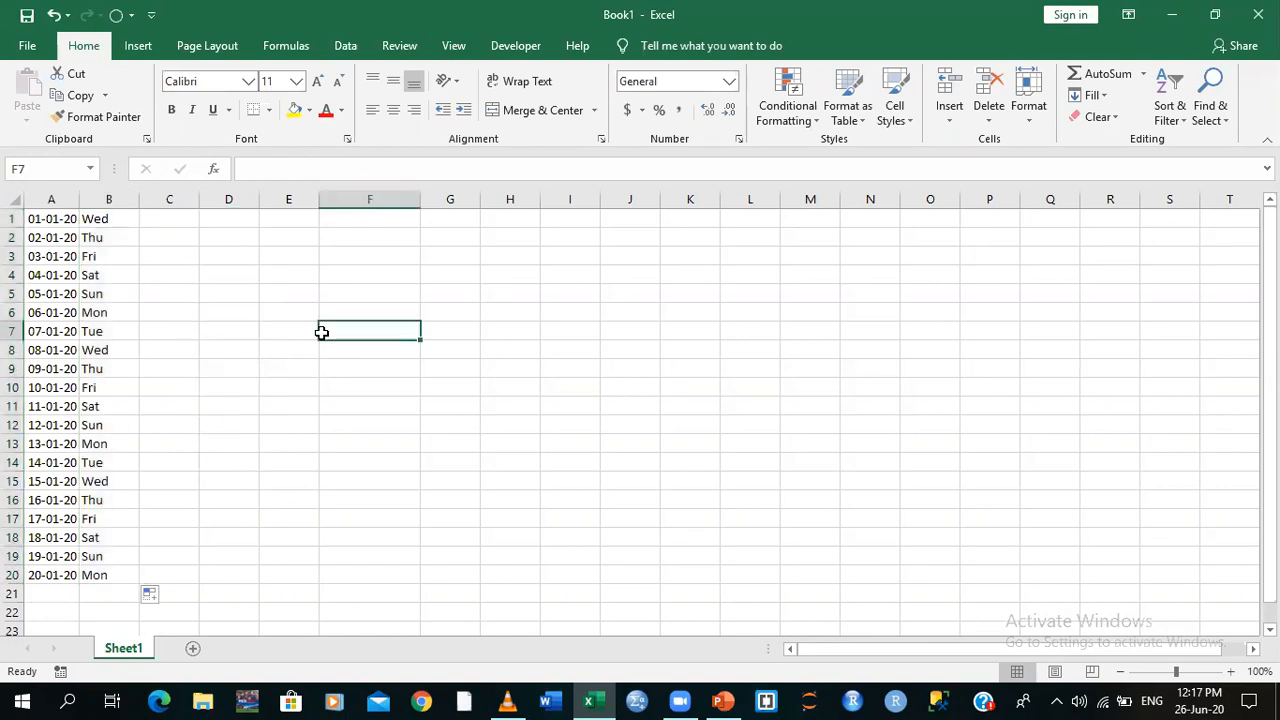
pyautogui.click(158, 222)
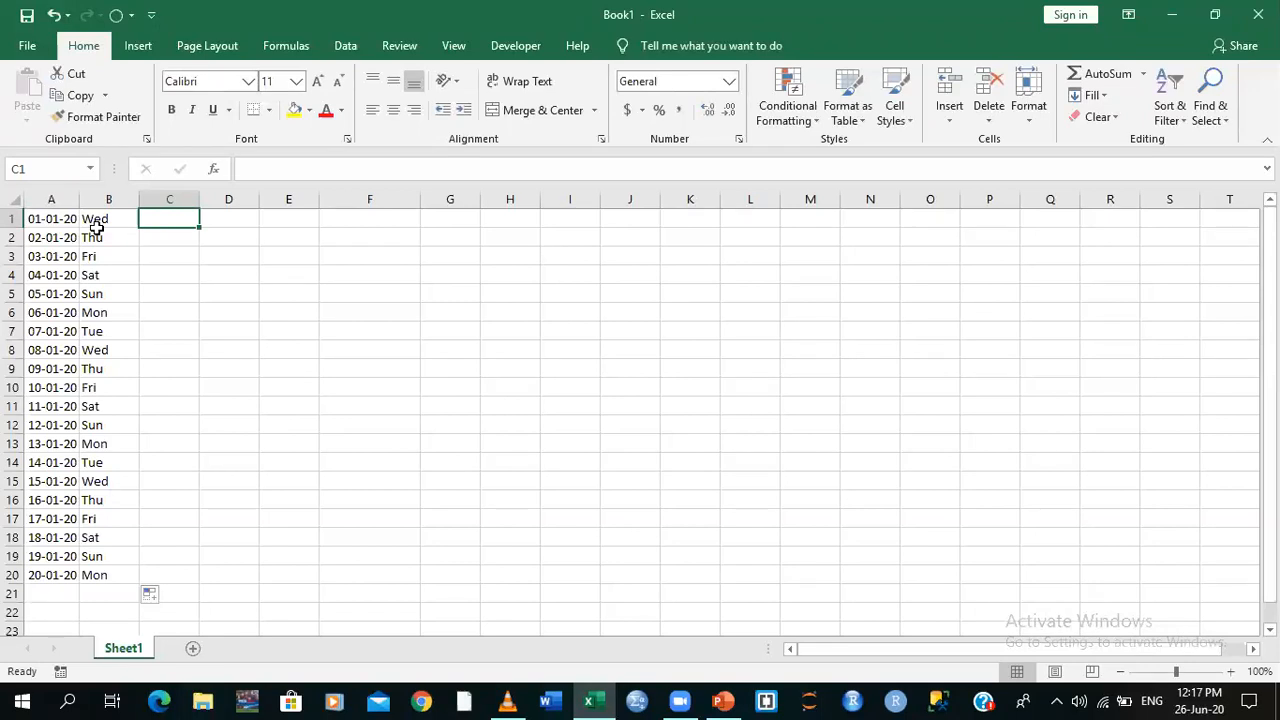
# Move the dates and day names in A1:B20 down one row so they start in row 2
pyautogui.click(52, 218)
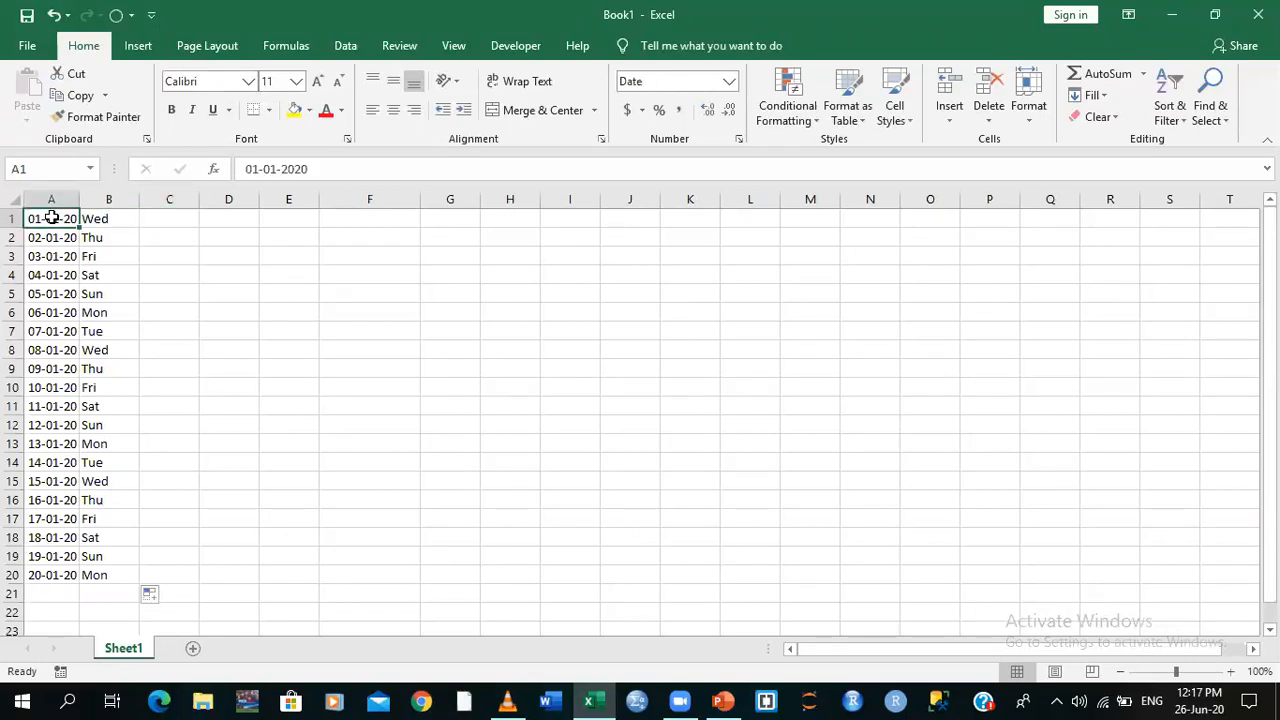
pyautogui.hotkey('shift', 'Right')
pyautogui.hotkey('ctrl', 'shift', 'Down')
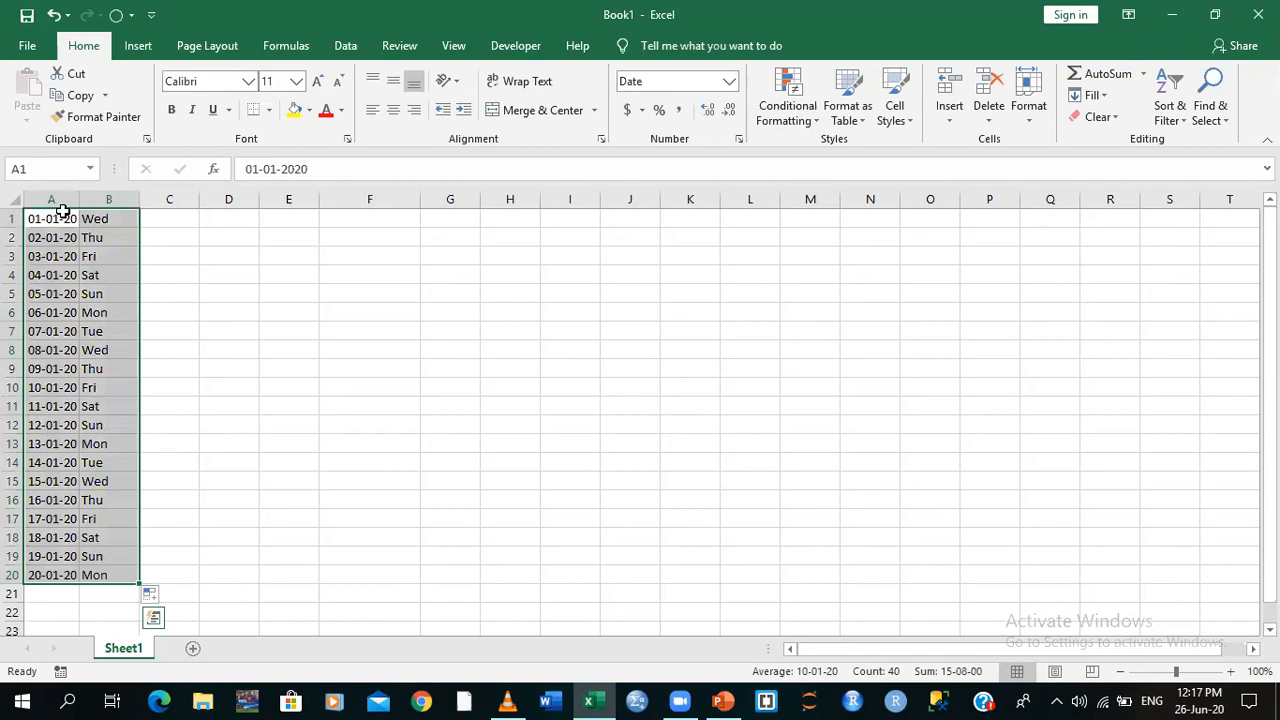
pyautogui.moveTo(62, 208); pyautogui.dragTo(57, 228)
# Enter the column headings DATE, DAY, MONTH and YEAR in cells A1 to D1
pyautogui.click(55, 220)
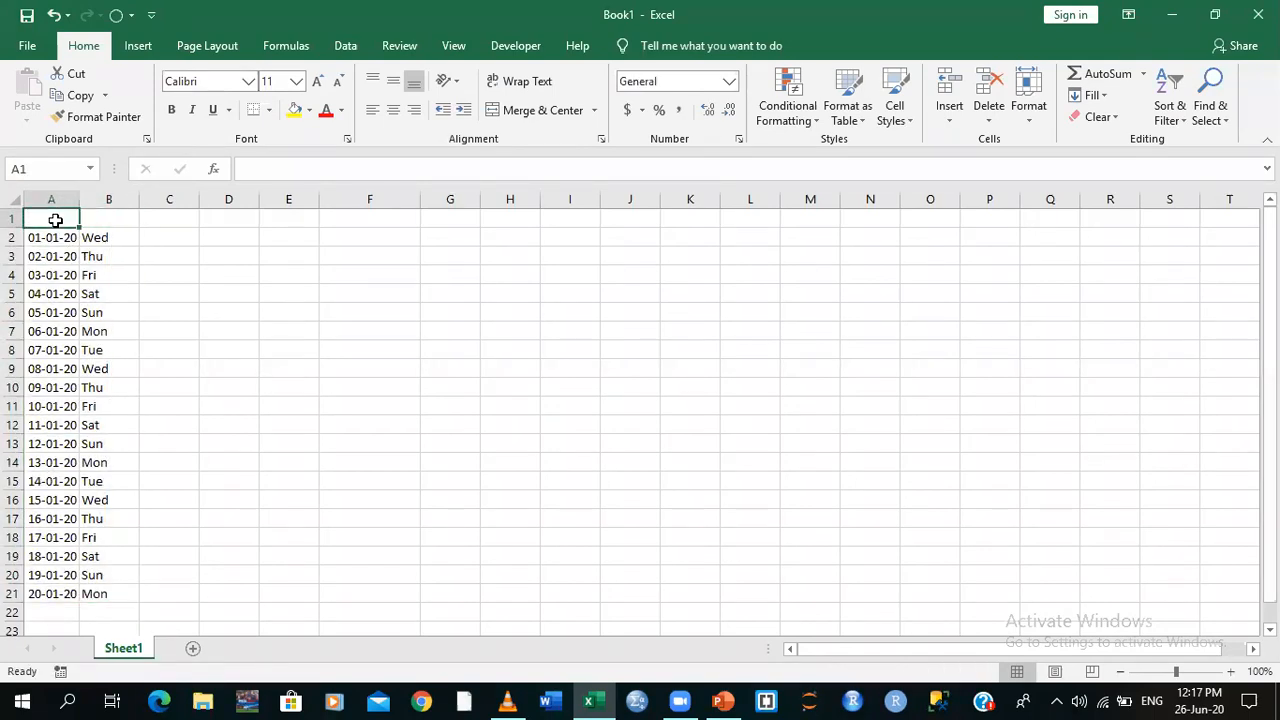
pyautogui.write('DATE')
pyautogui.click(98, 226)
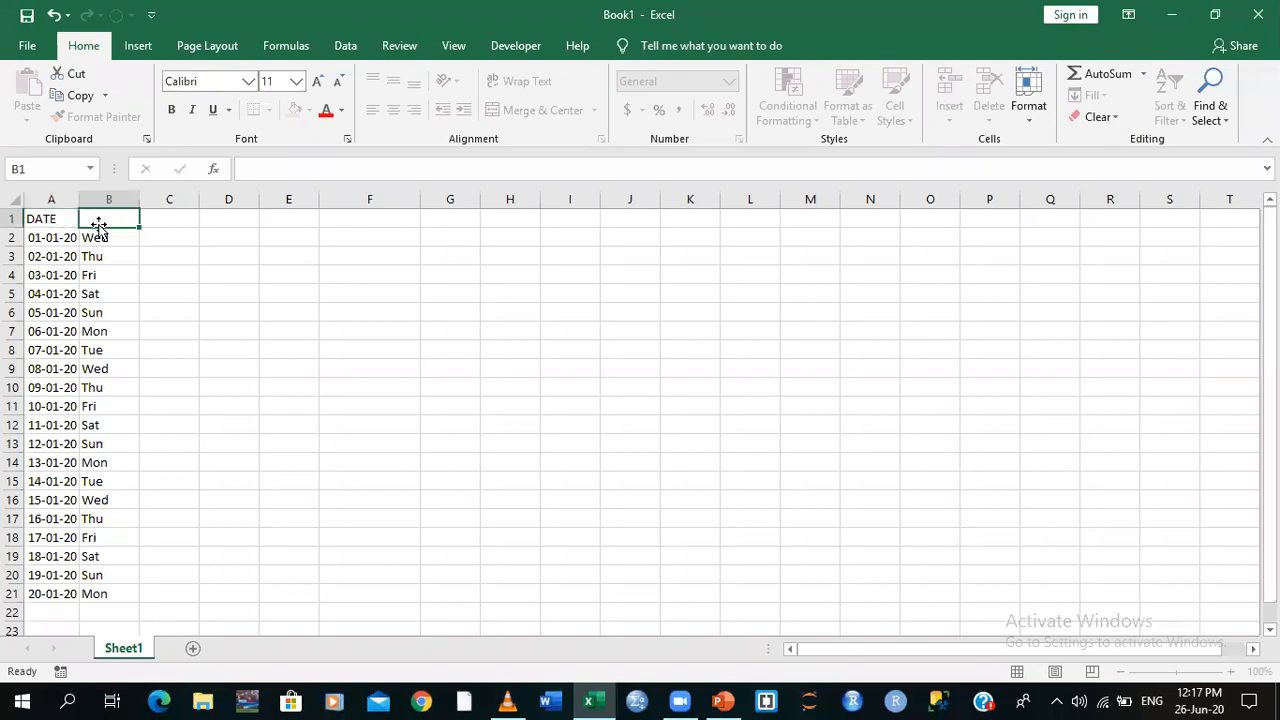
pyautogui.write('DAY')
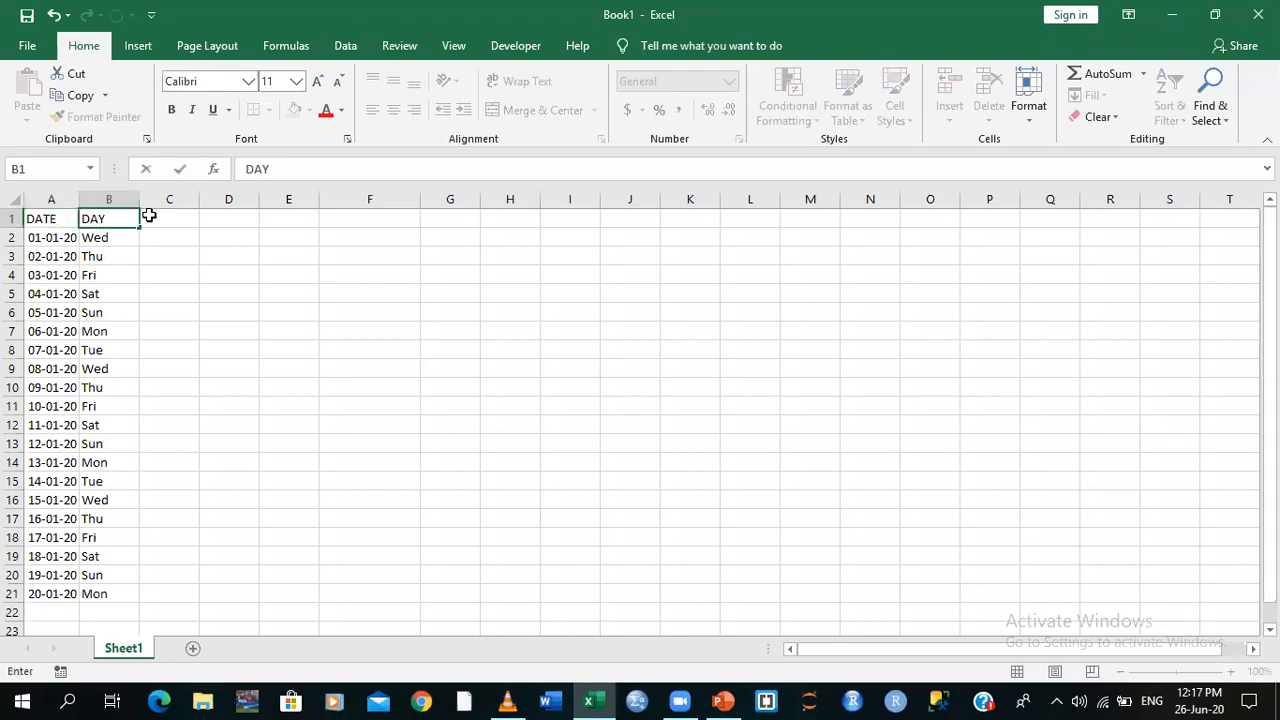
pyautogui.click(157, 216)
pyautogui.write('MONTH')
pyautogui.click(223, 218)
pyautogui.write('T')
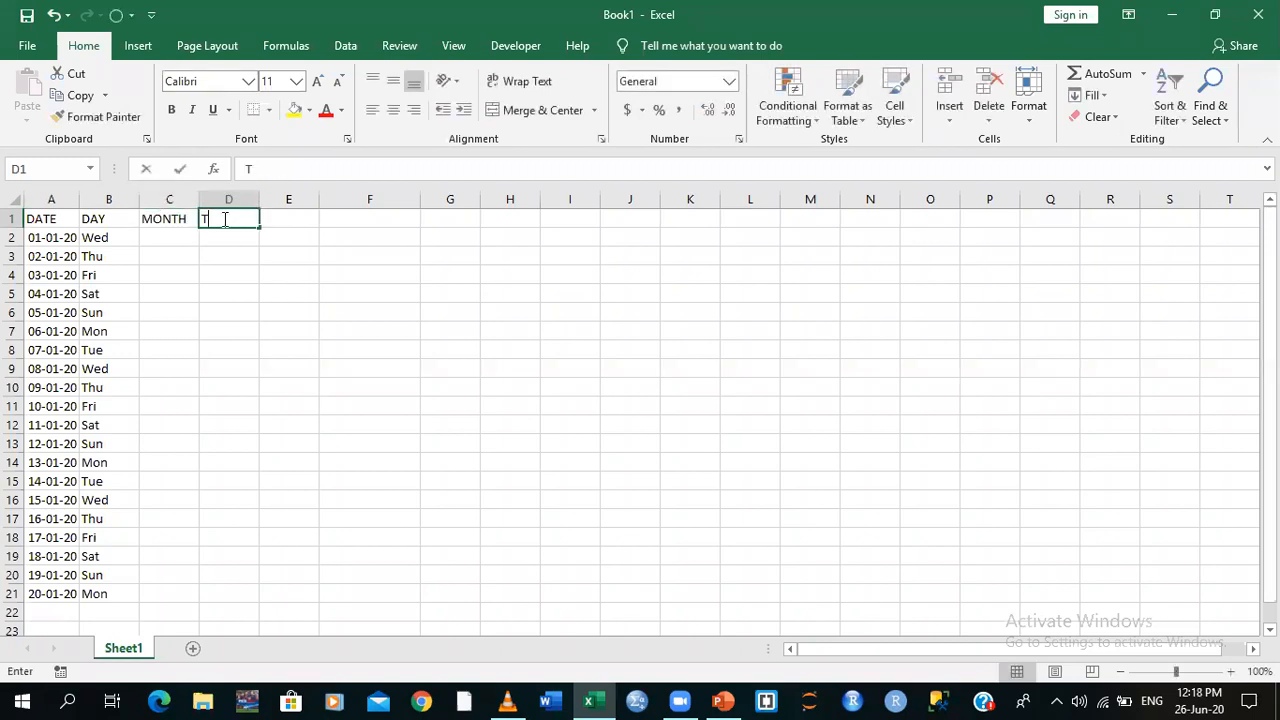
pyautogui.press('BackSpace')
pyautogui.write('YEAR')
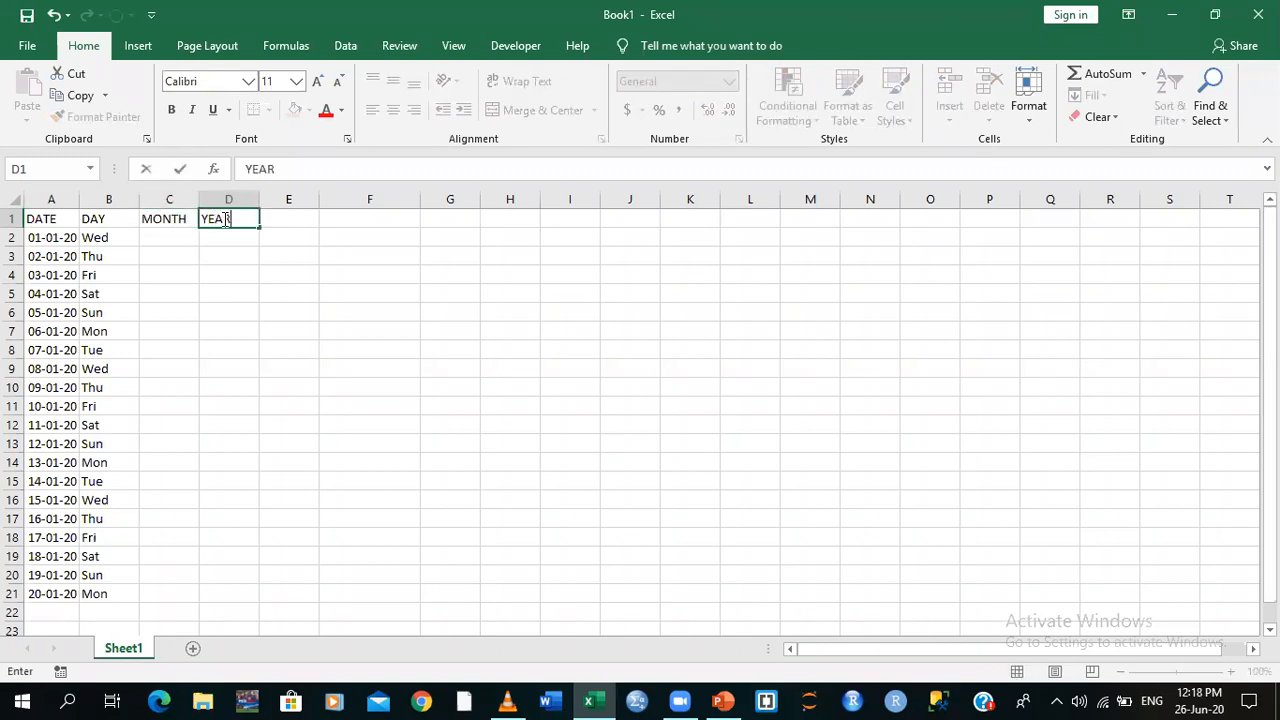
pyautogui.click(372, 281)
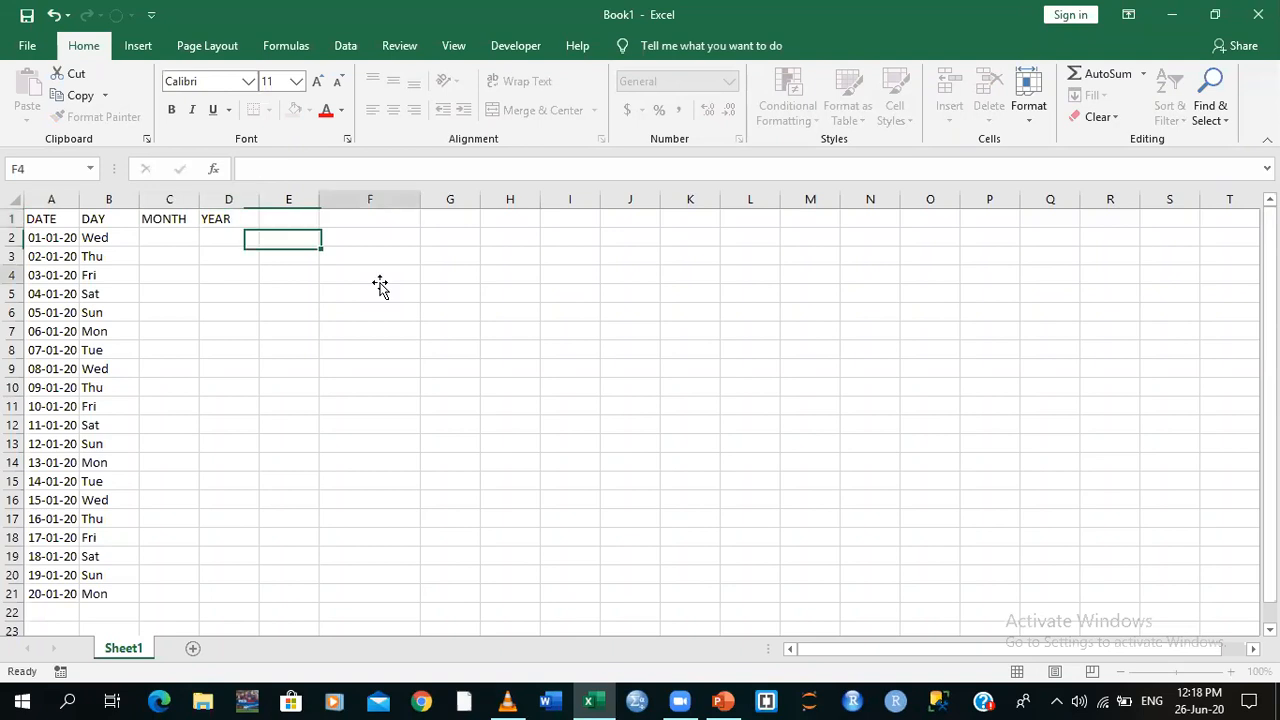
# Enter the formula =TEXT(A2,"mmm") in cell C2 under the MONTH heading
pyautogui.click(175, 241)
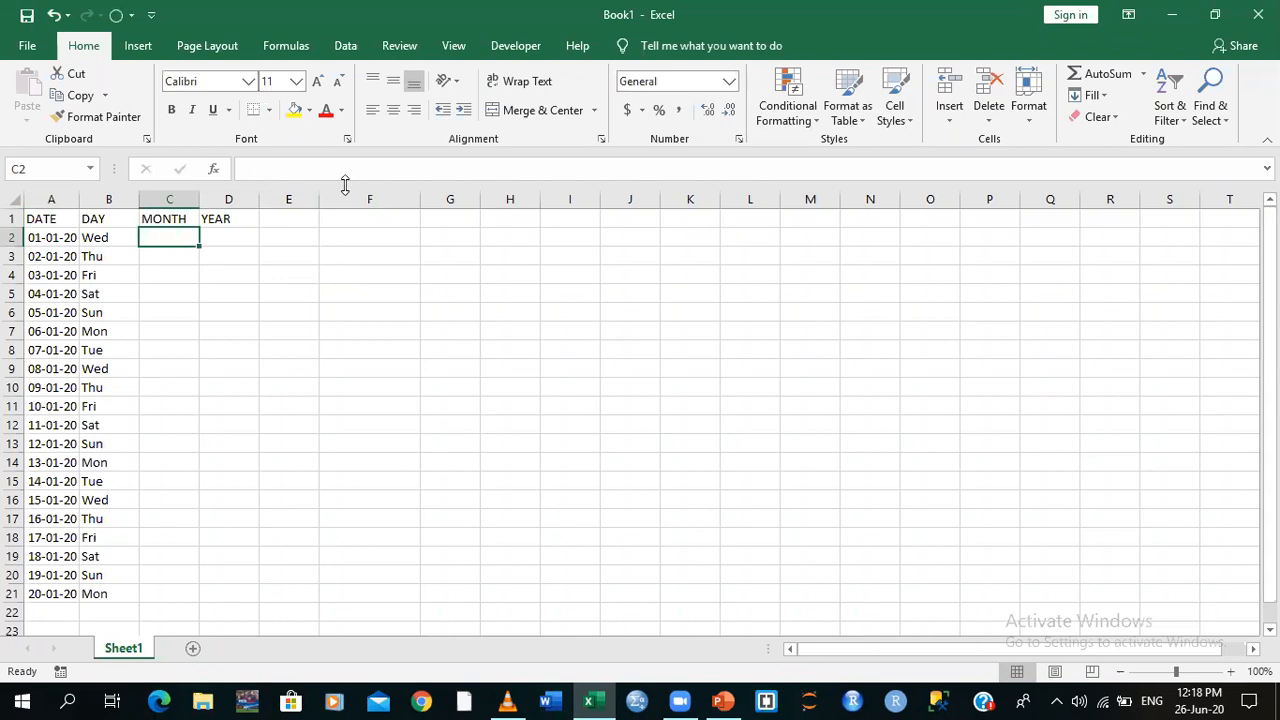
pyautogui.click(243, 333)
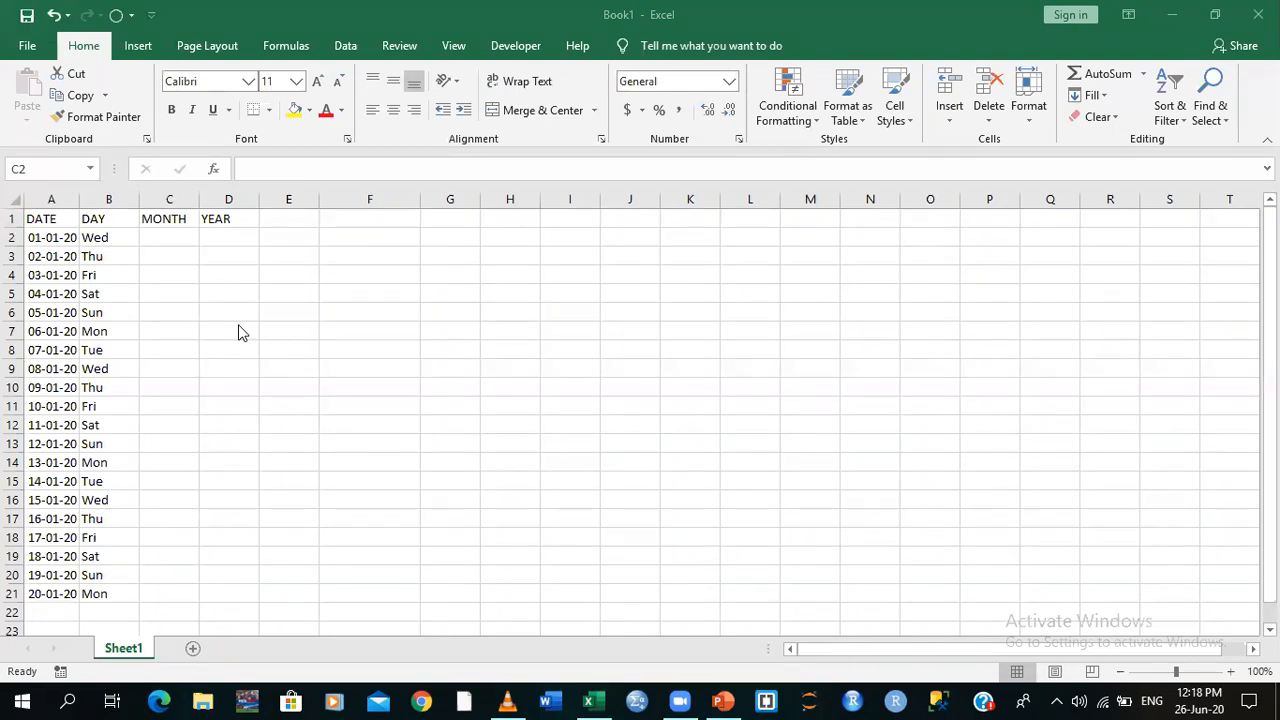
pyautogui.click(155, 235)
pyautogui.write('=')
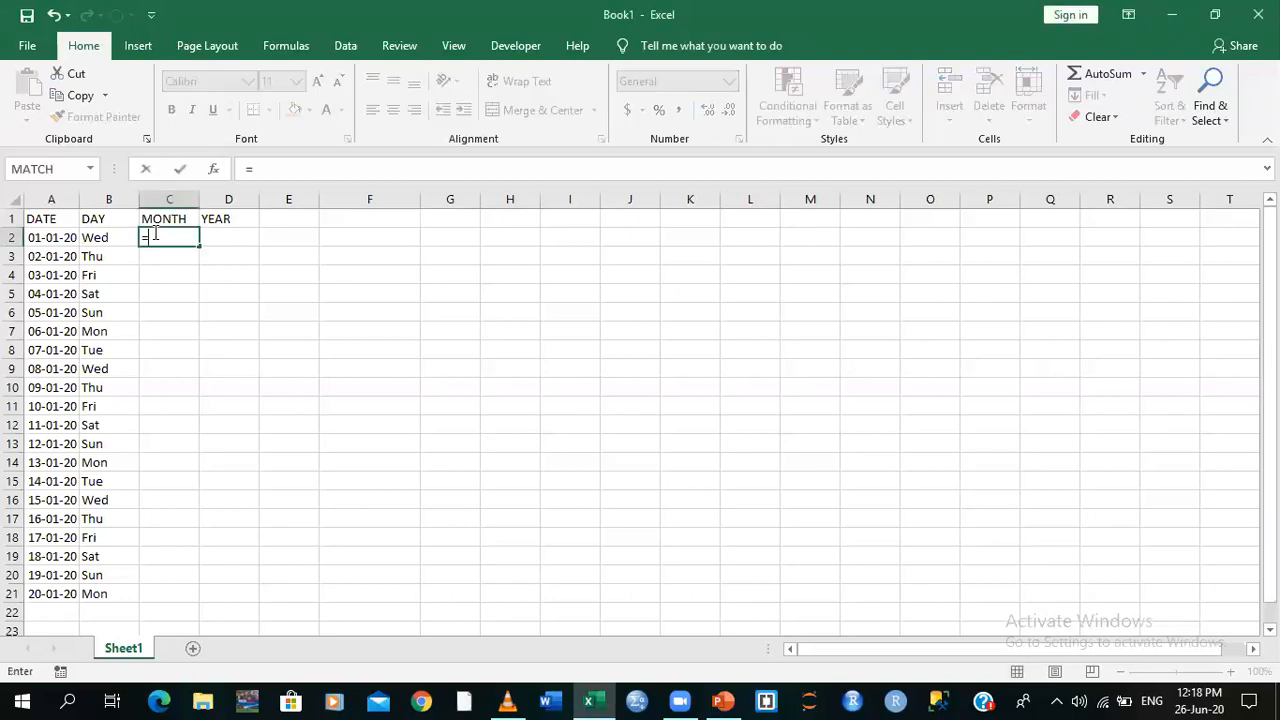
pyautogui.write('TEXT')
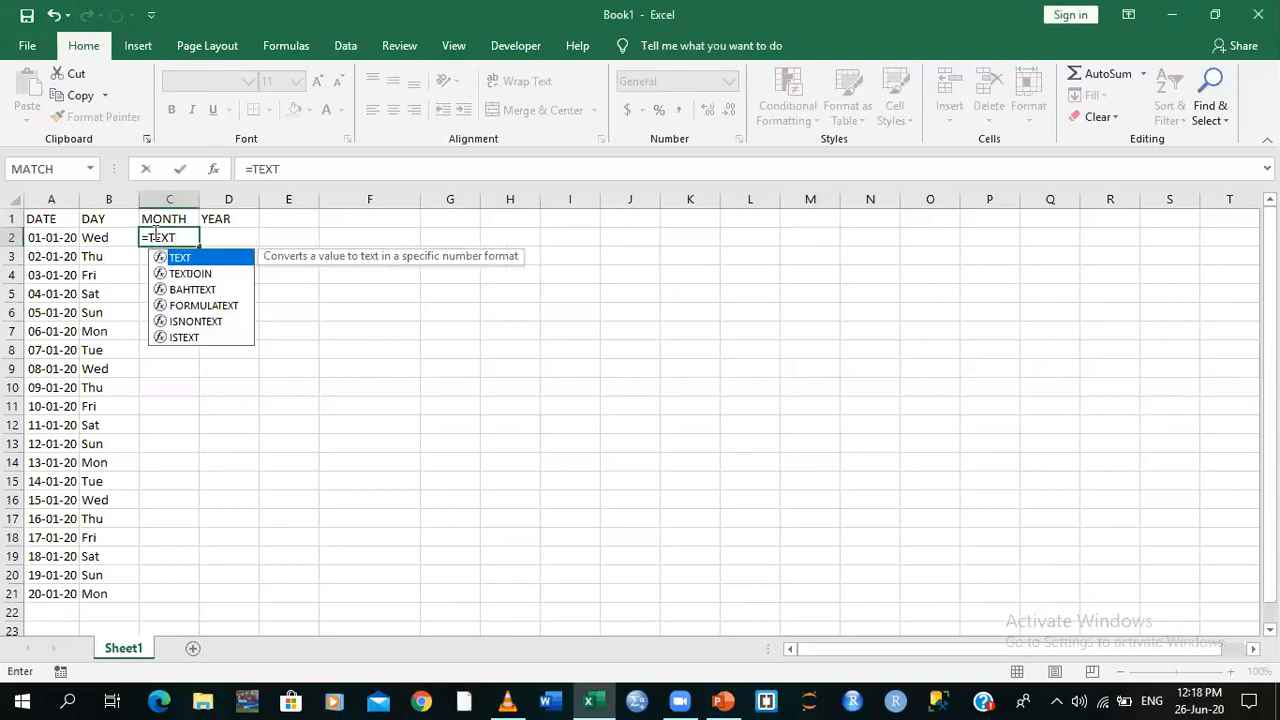
pyautogui.write('(')
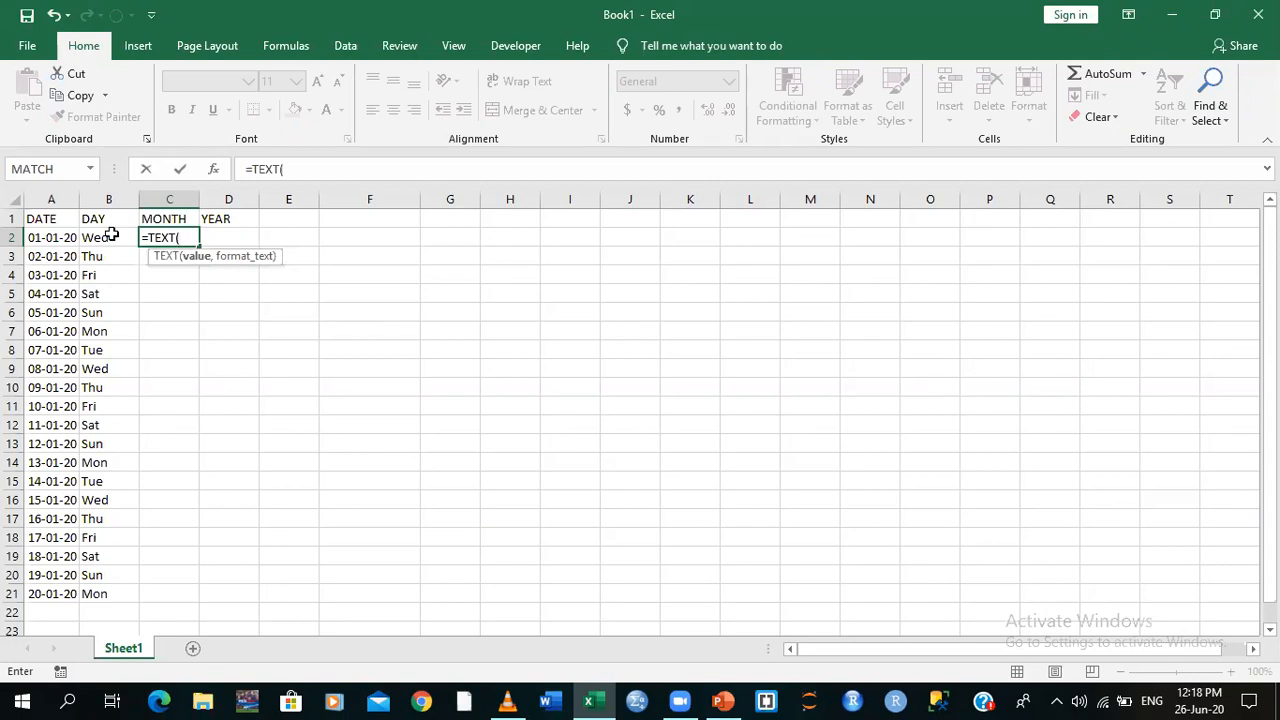
pyautogui.click(62, 237)
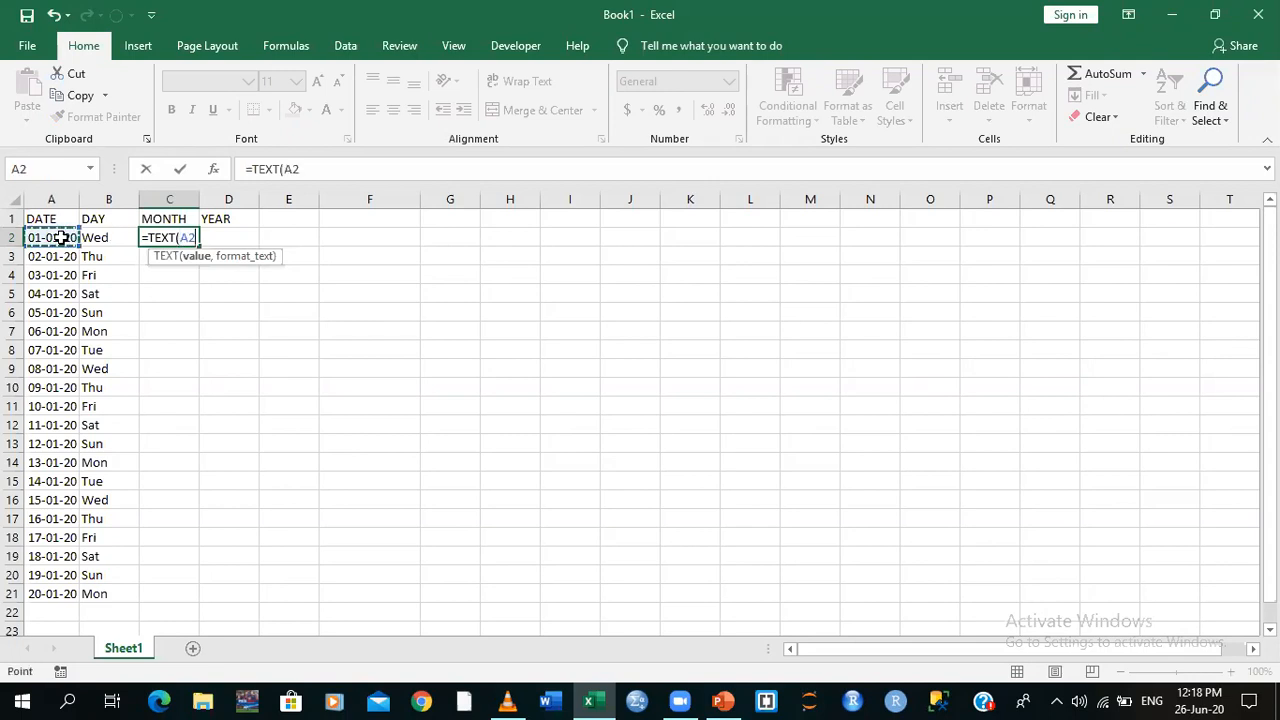
pyautogui.write(',"')
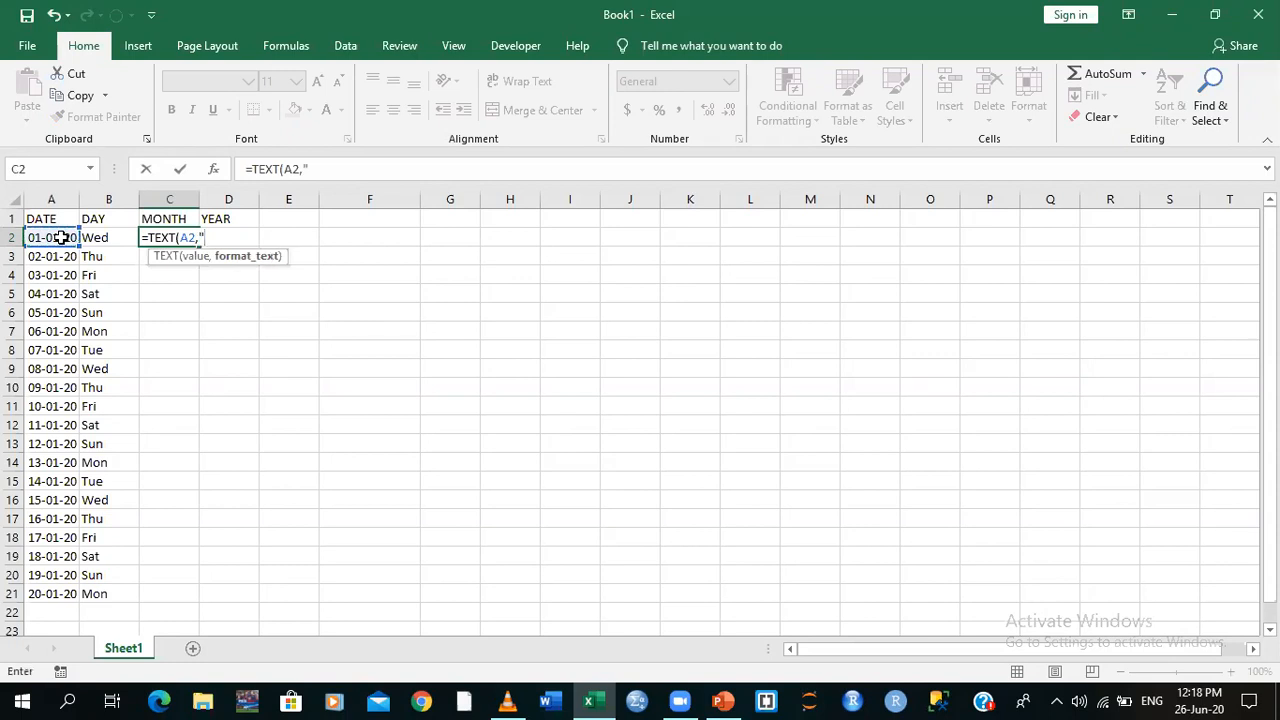
pyautogui.write('mmm')
pyautogui.write('")')
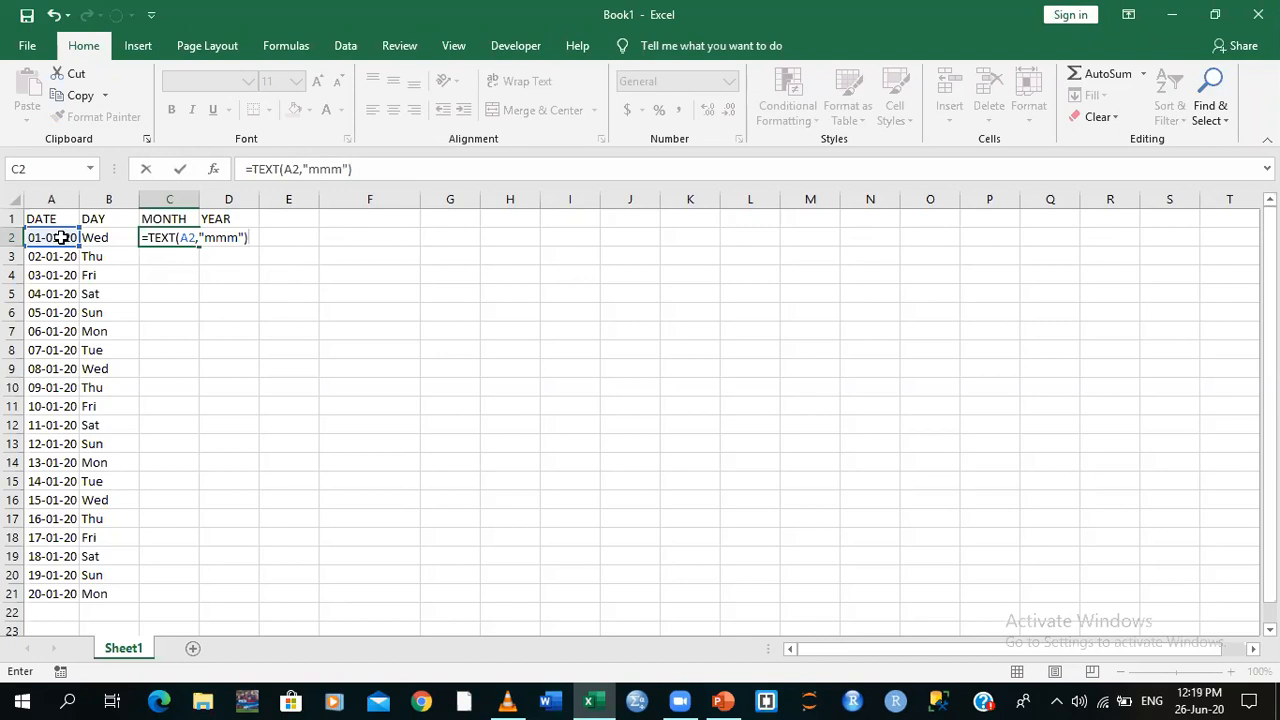
pyautogui.press('Return')
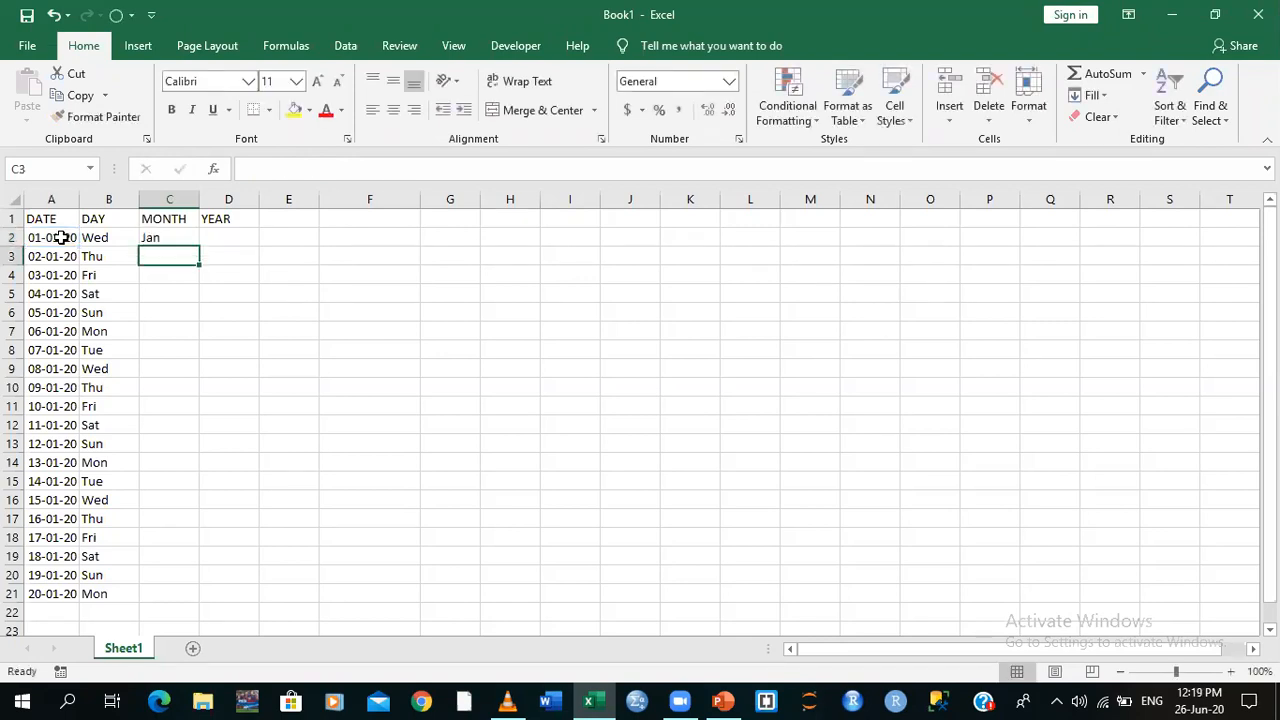
# Enter the formula =TEXT(A2,"yyy") in cell D2 under the YEAR heading
pyautogui.click(216, 239)
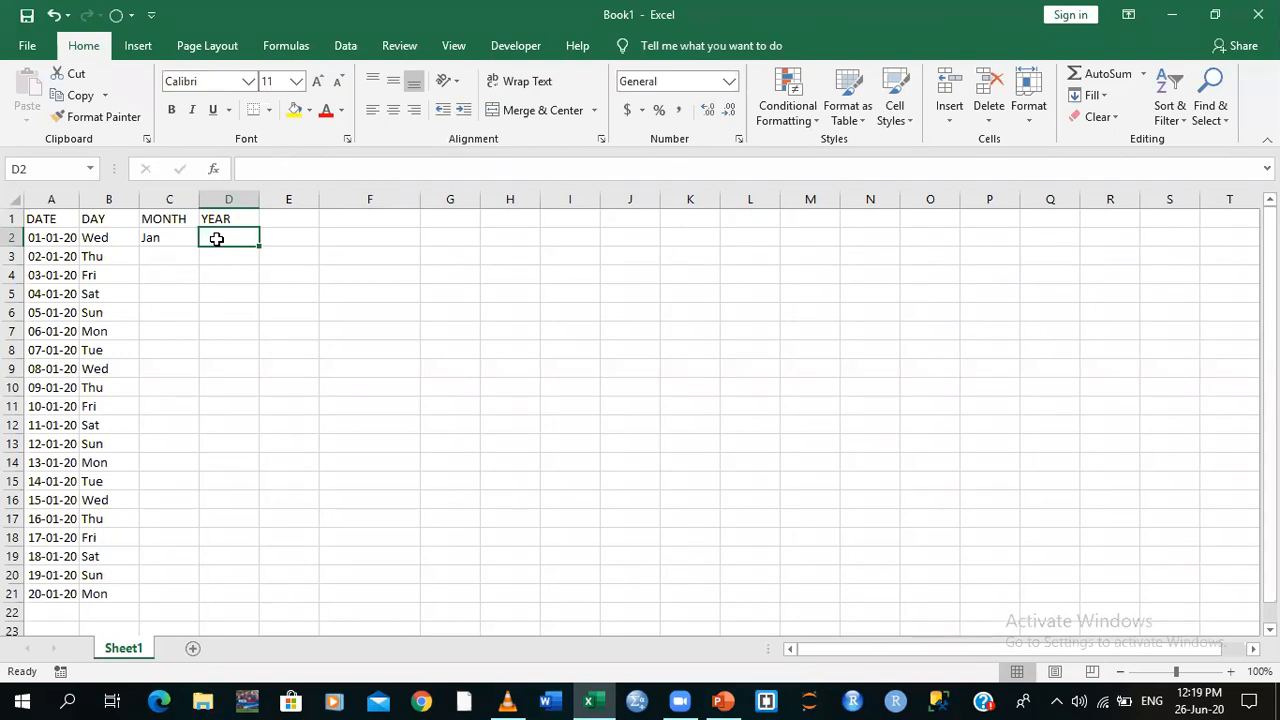
pyautogui.write('=')
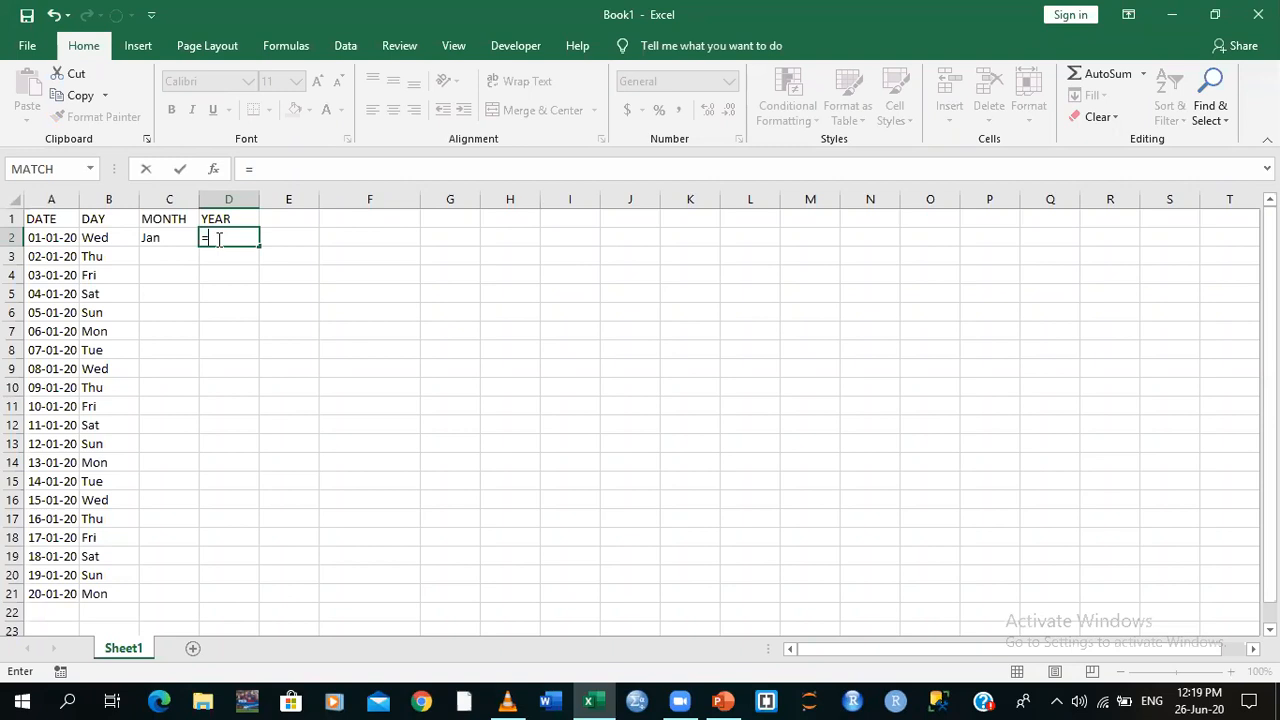
pyautogui.write('text')
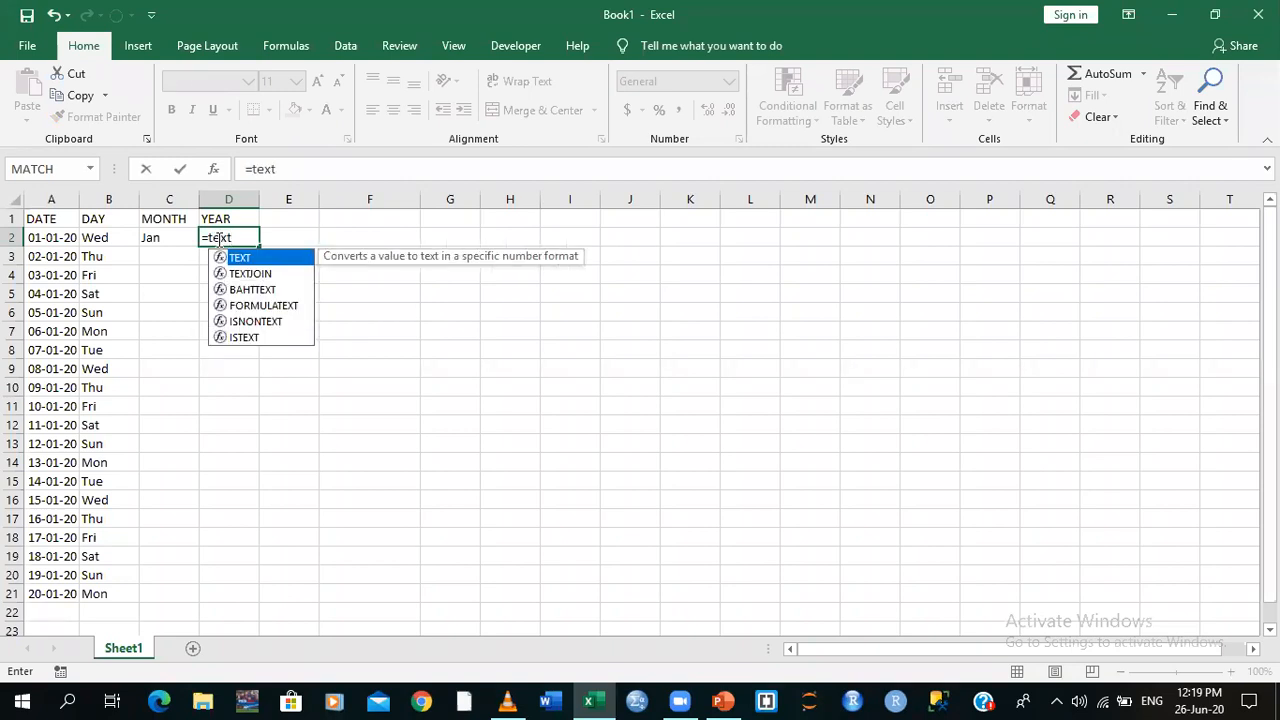
pyautogui.press('Tab')
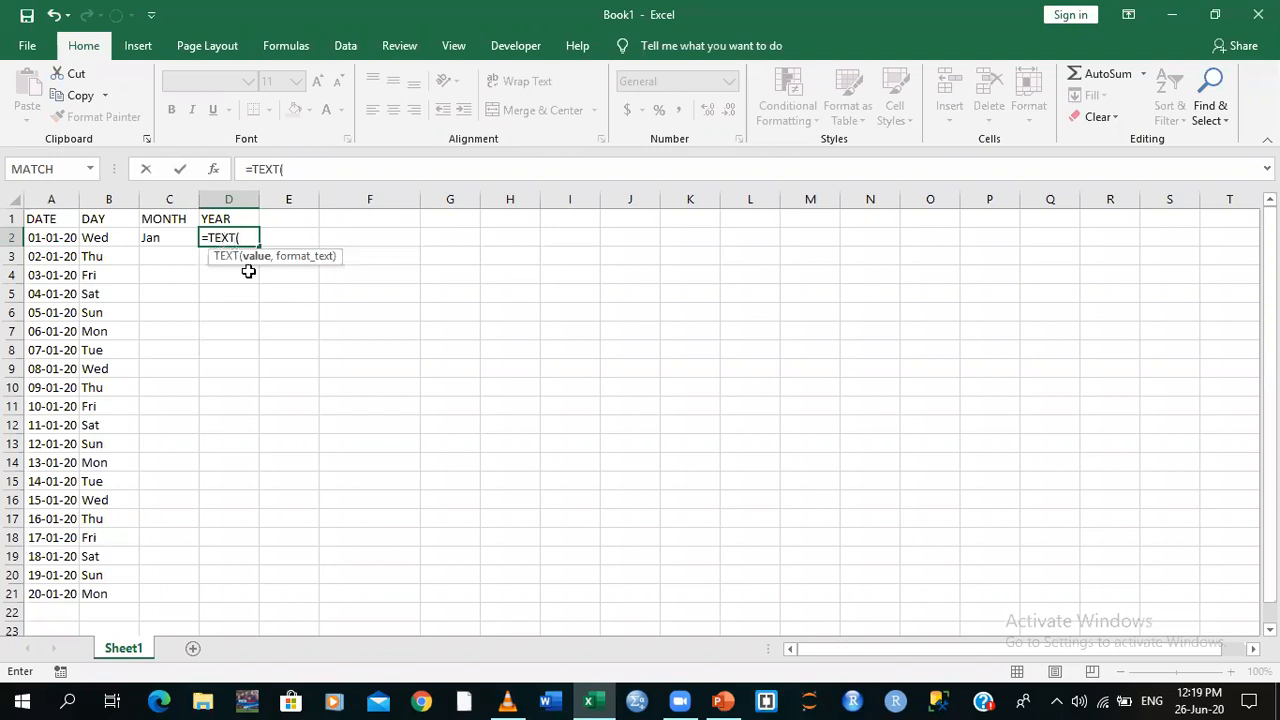
pyautogui.click(48, 238)
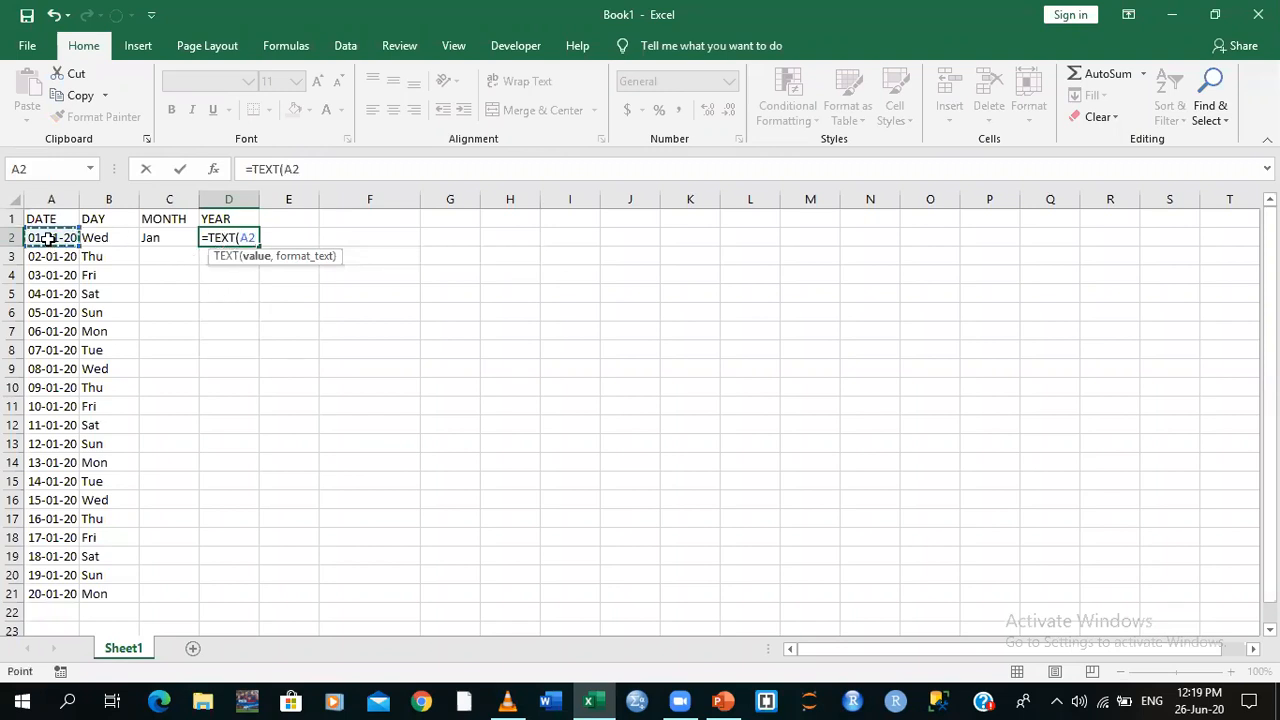
pyautogui.write(',')
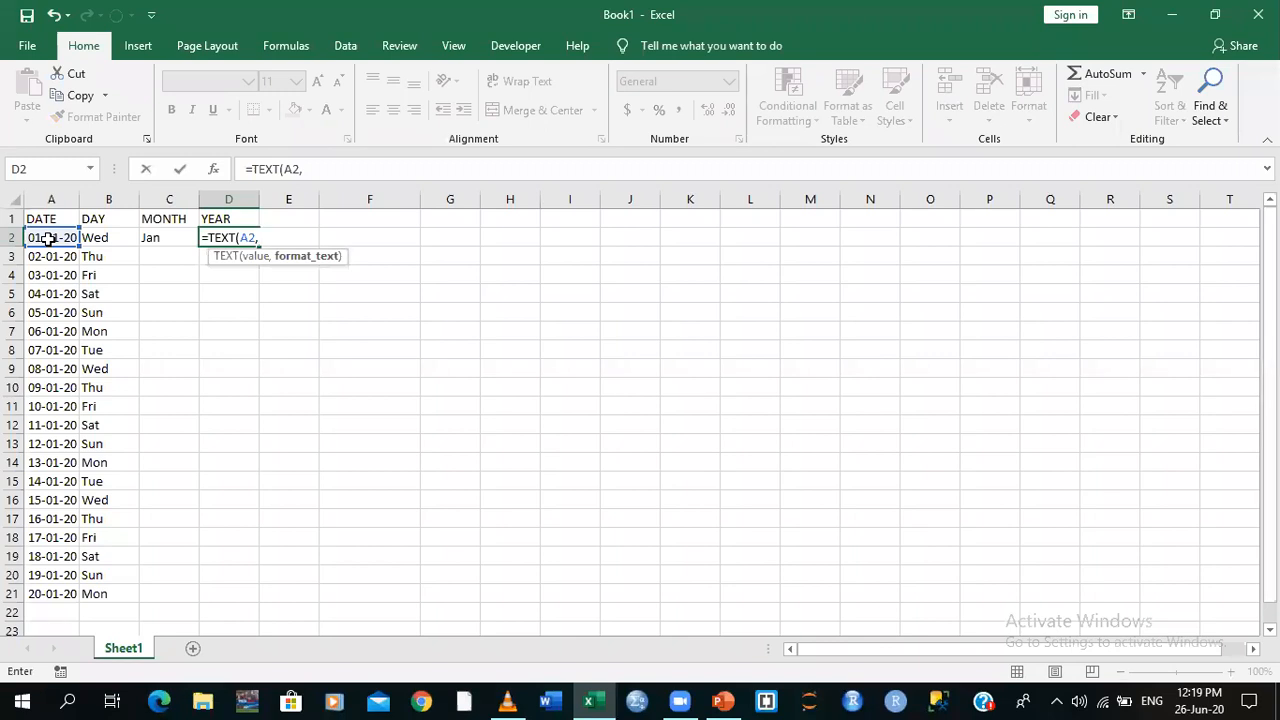
pyautogui.write('"yyy")')
pyautogui.press('Return')
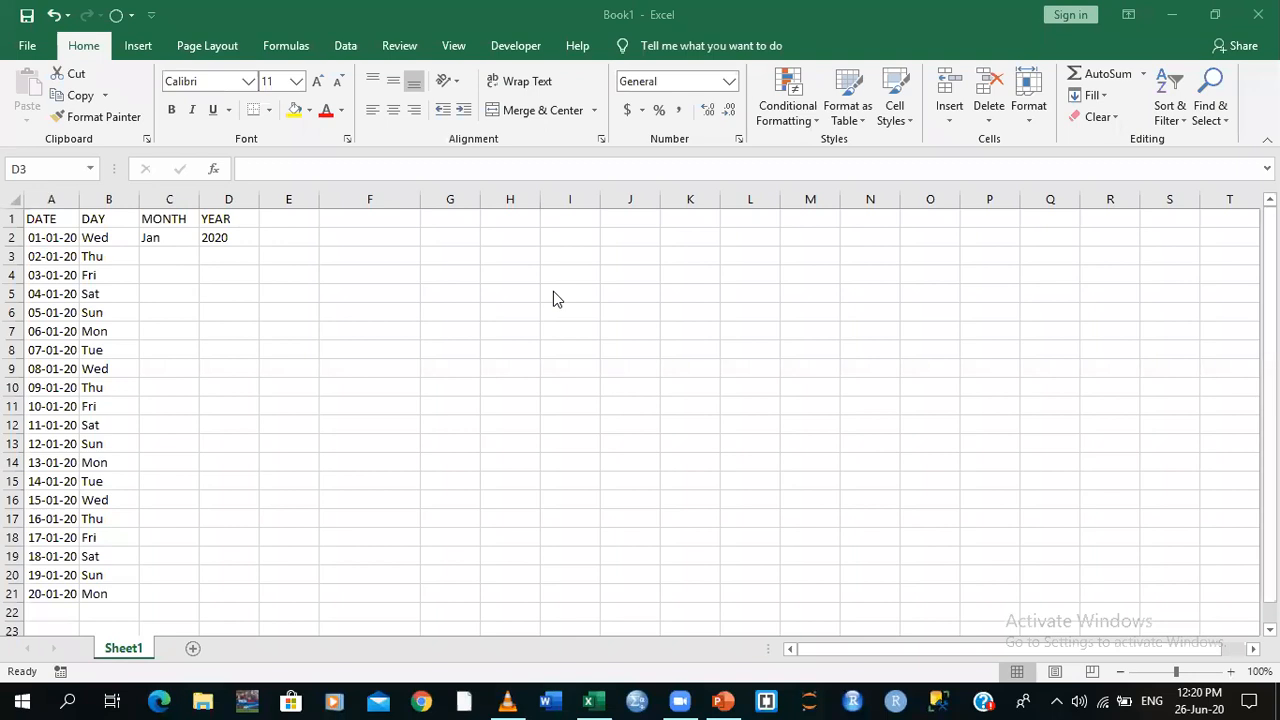
# Fill the month formula in C2 and the year formula in D2 down to row 21
pyautogui.click(155, 235)
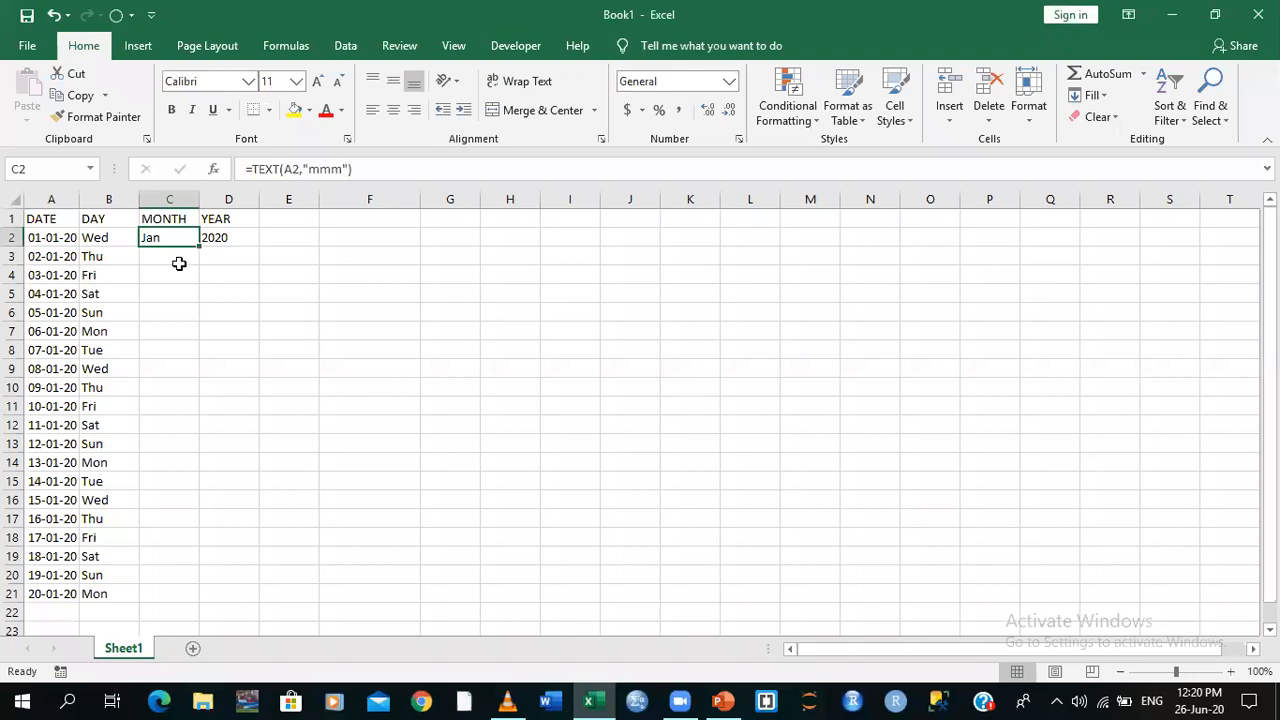
pyautogui.doubleClick(199, 246)
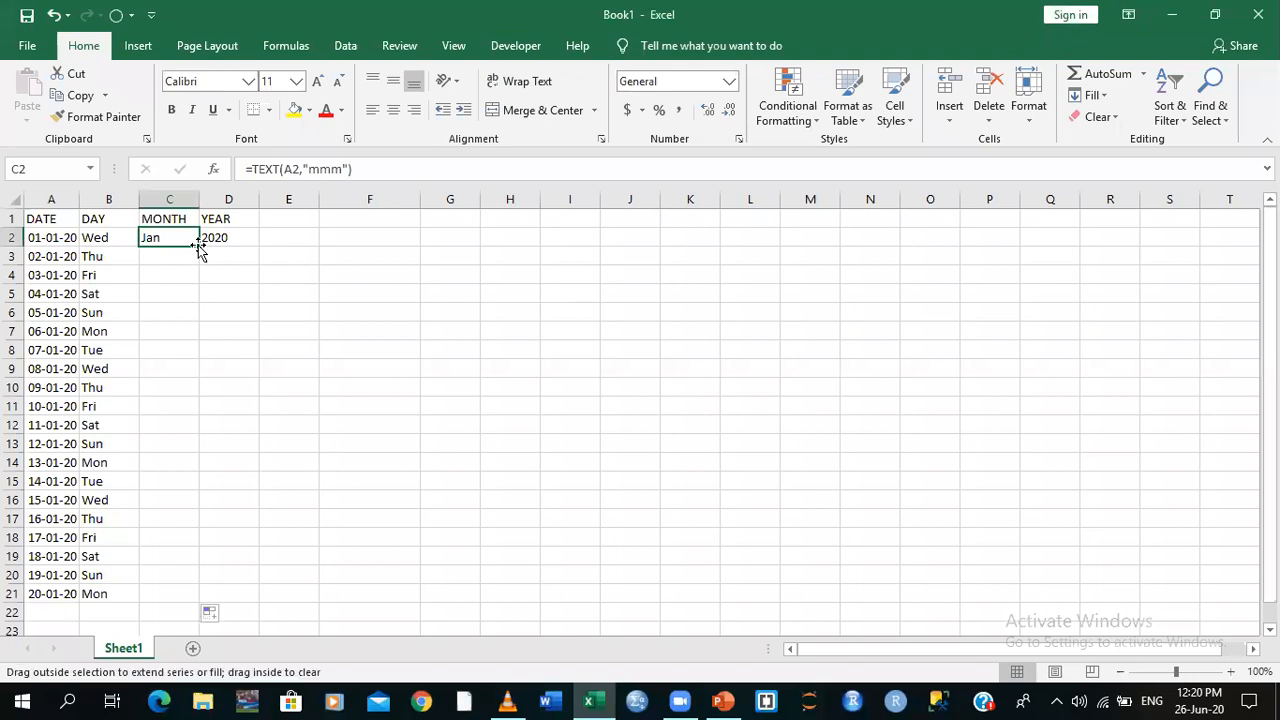
pyautogui.click(222, 240)
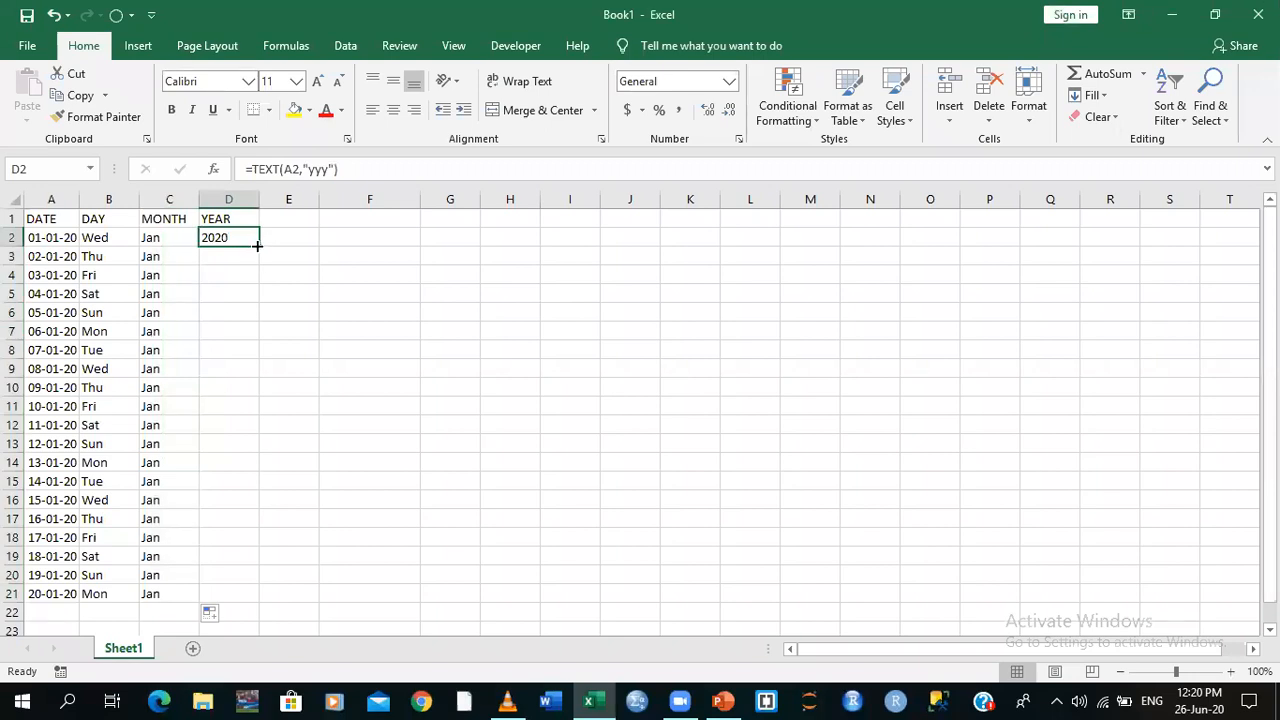
pyautogui.doubleClick(257, 245)
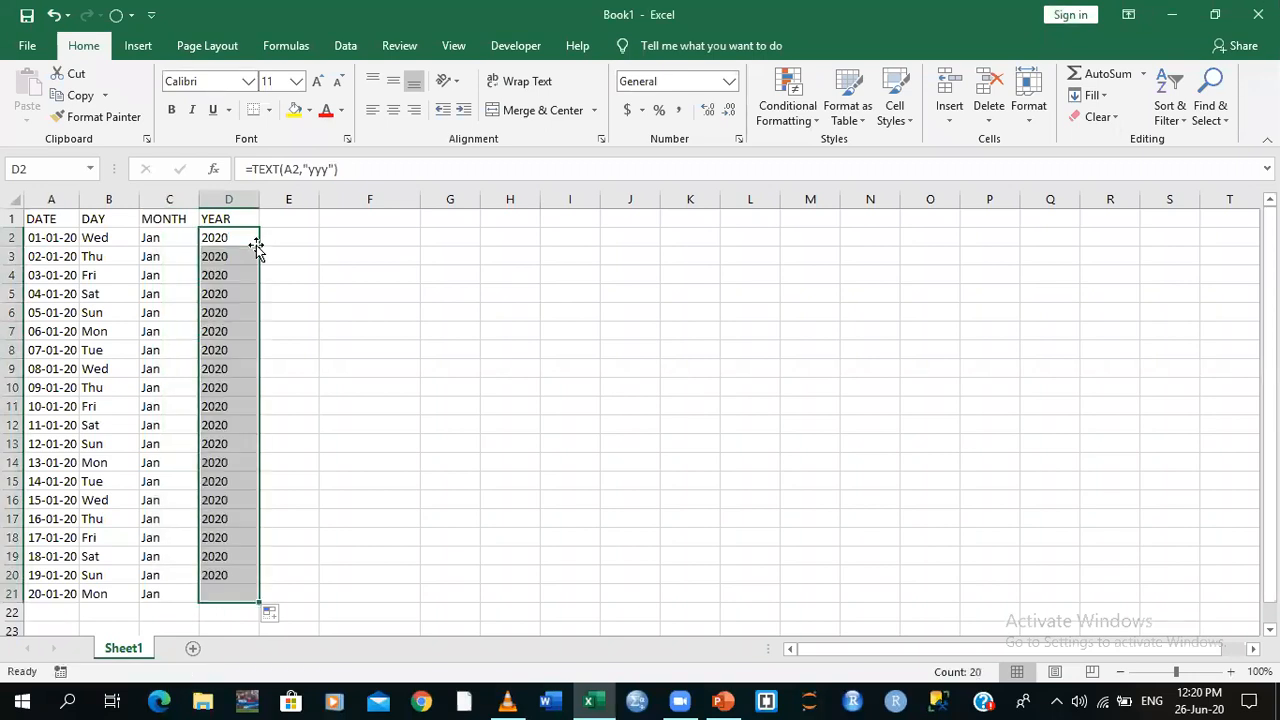
pyautogui.click(440, 272)
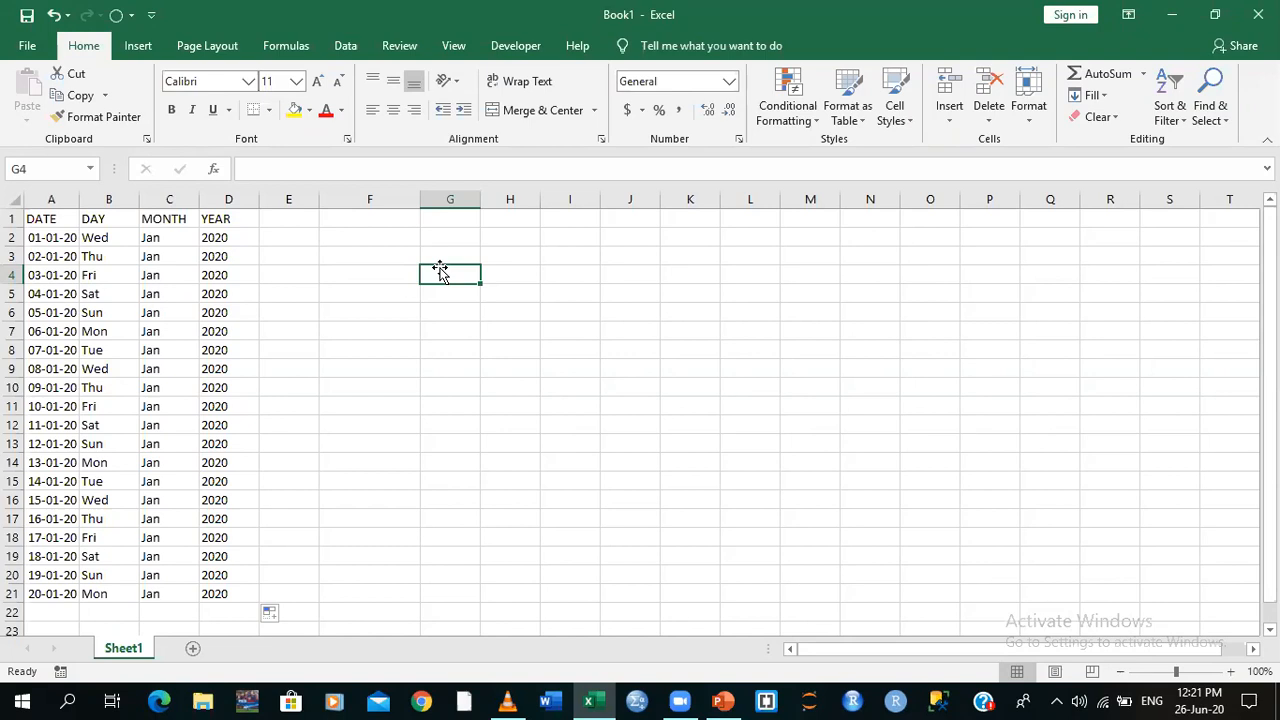
# Enter the date 01/01/2020 in cell F2
pyautogui.click(367, 219)
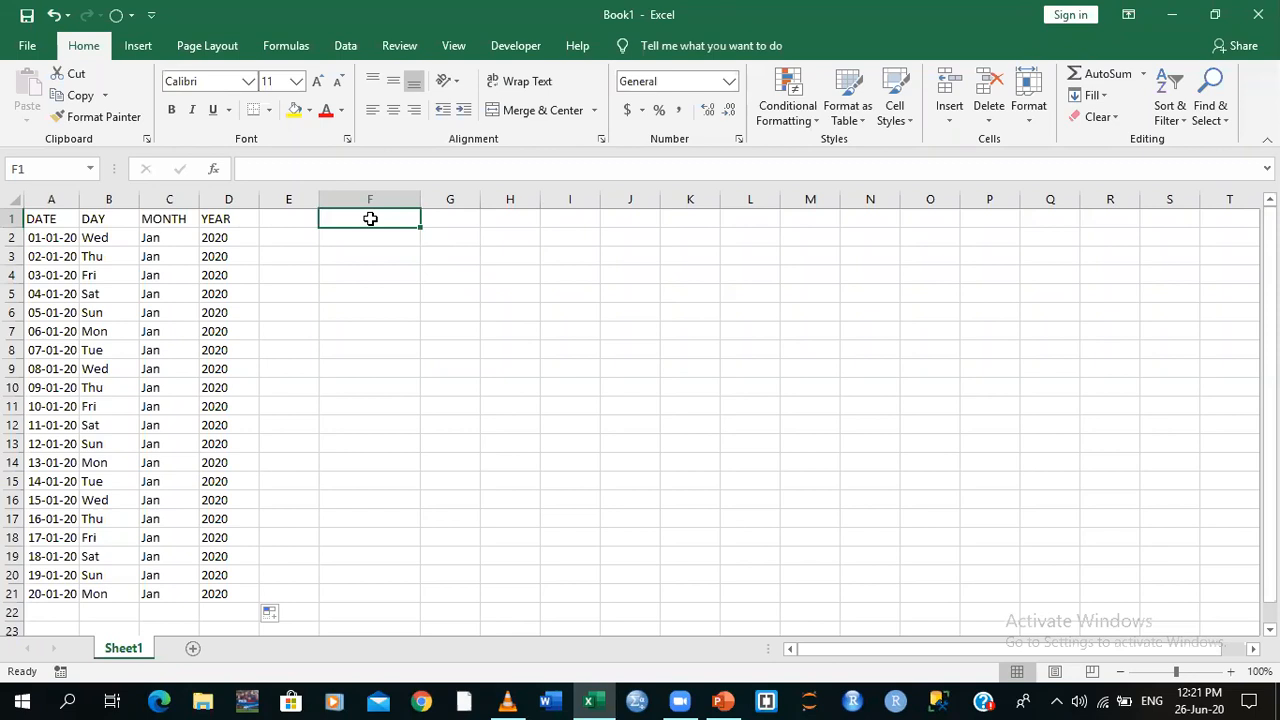
pyautogui.click(370, 235)
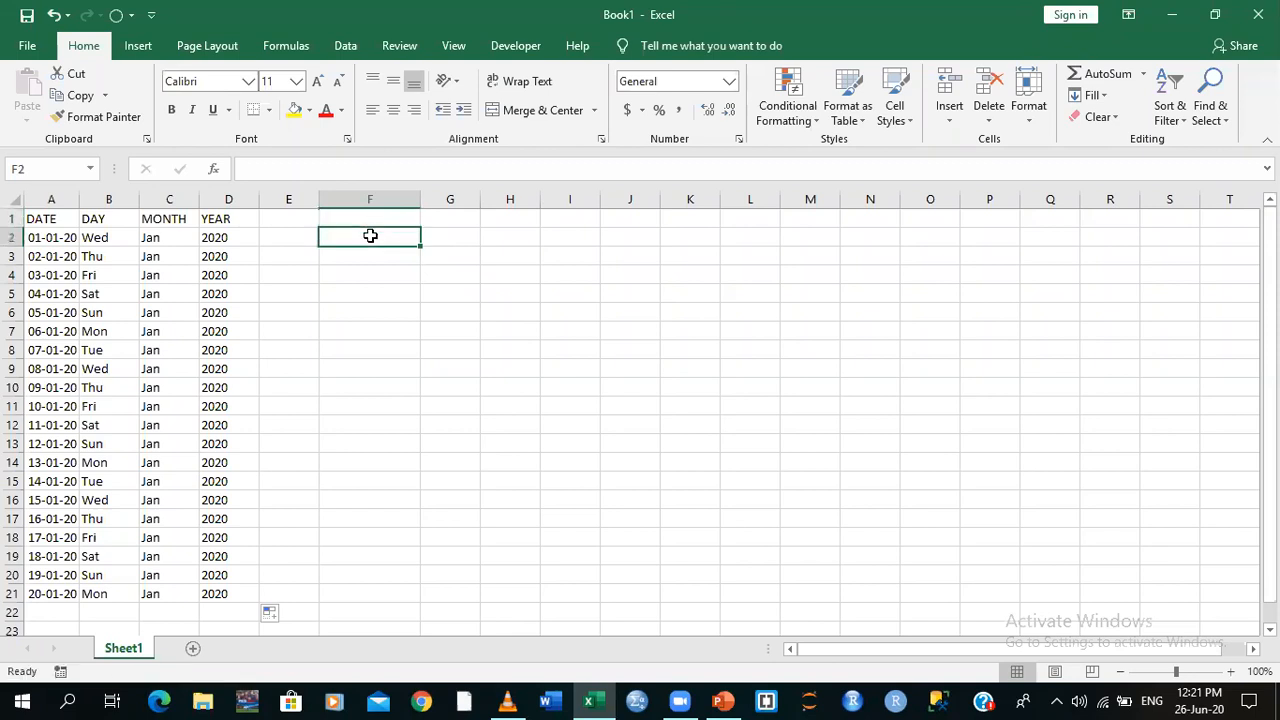
pyautogui.write('01')
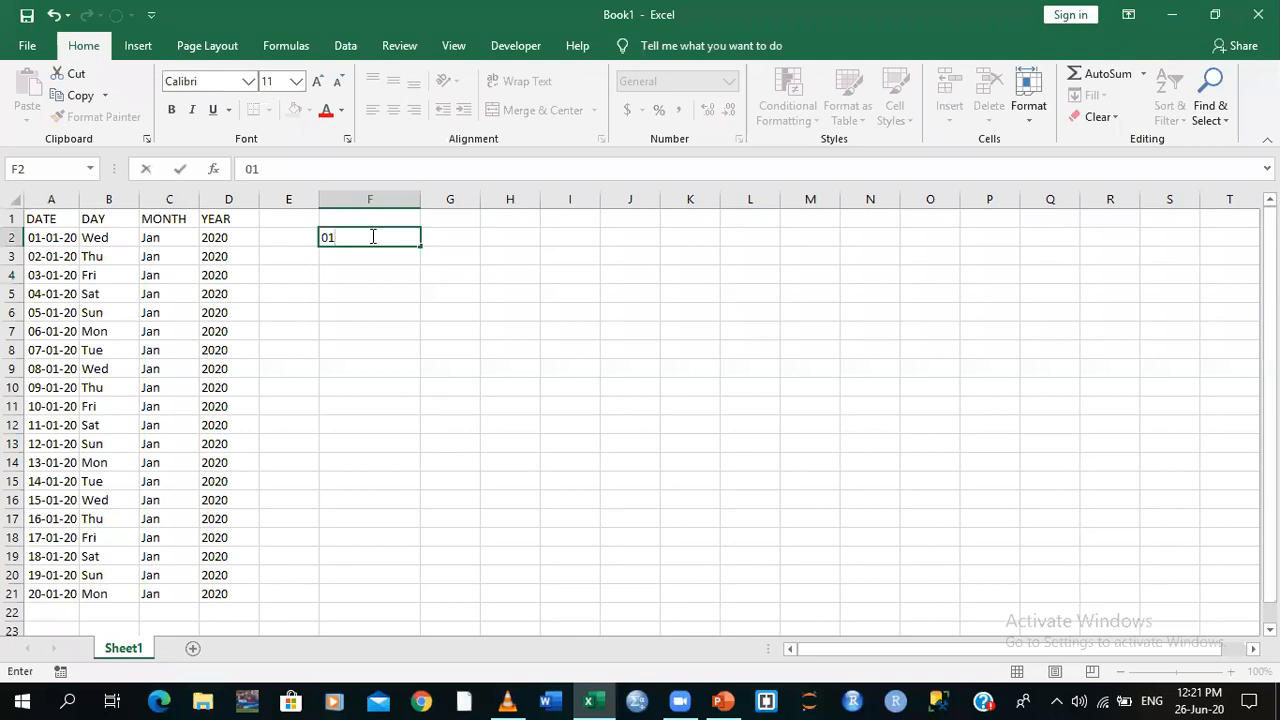
pyautogui.write('/01/2020')
pyautogui.click(518, 290)
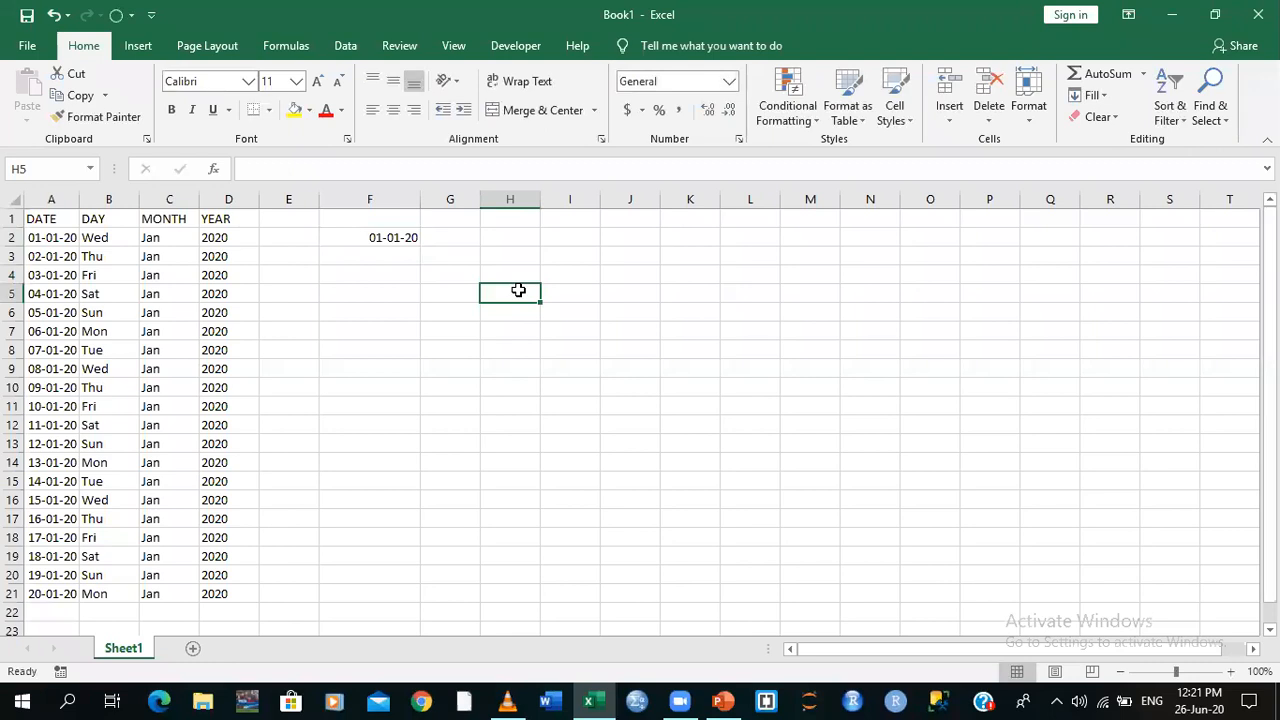
# Fill the date in F2 down to F21 as a series of consecutive days
pyautogui.click(394, 238)
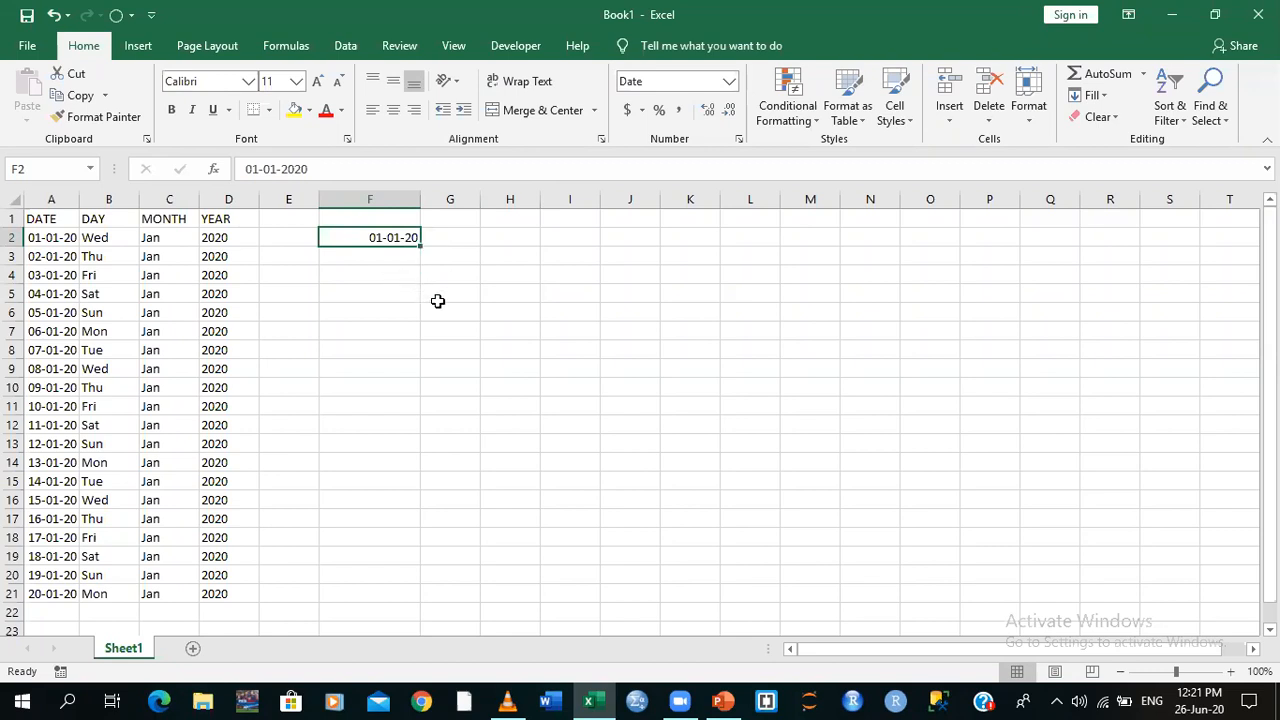
pyautogui.click(373, 254)
pyautogui.click(385, 237)
pyautogui.moveTo(420, 245); pyautogui.dragTo(406, 603)
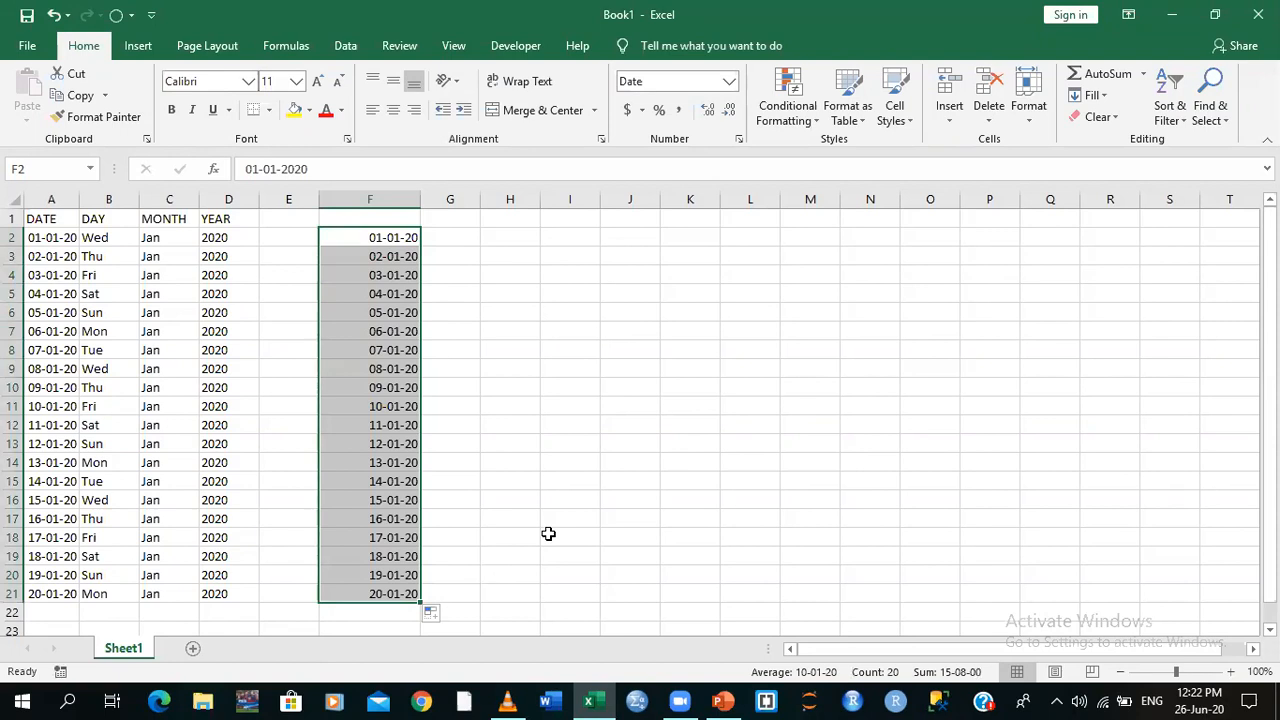
# Close the Book1 workbook without saving its changes
pyautogui.click(593, 381)
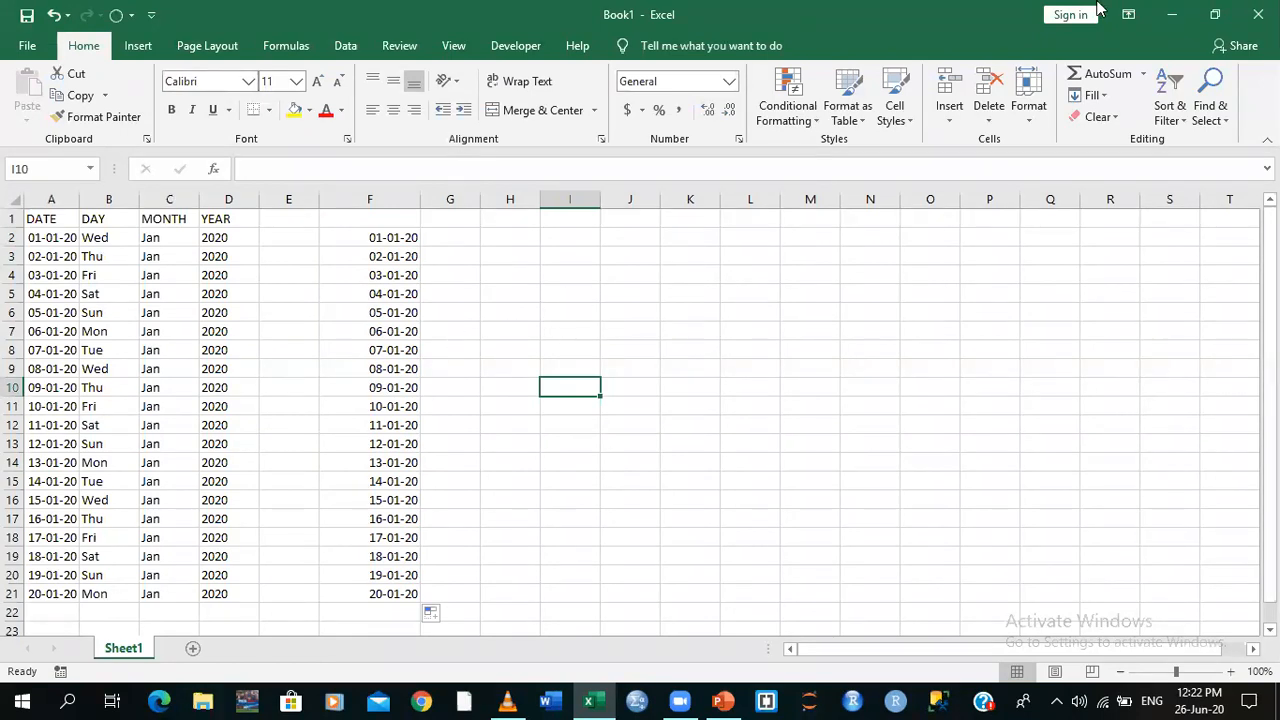
pyautogui.click(1257, 14)
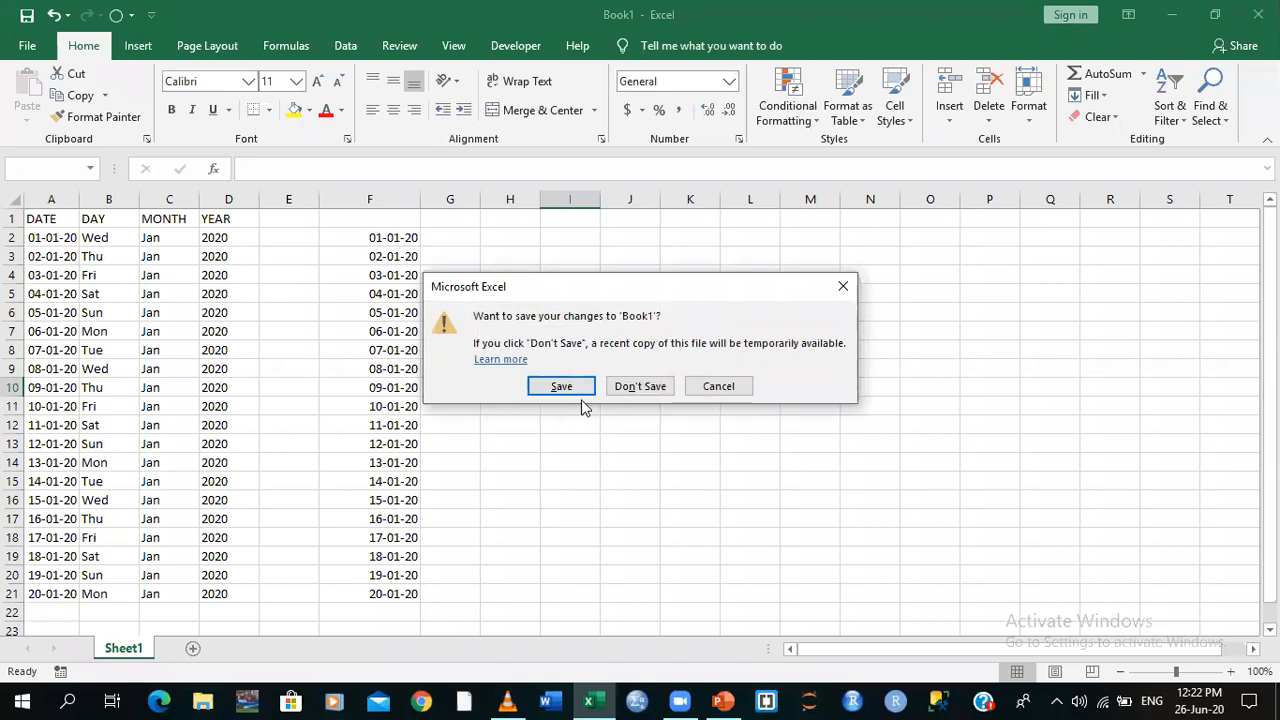
pyautogui.click(623, 386)
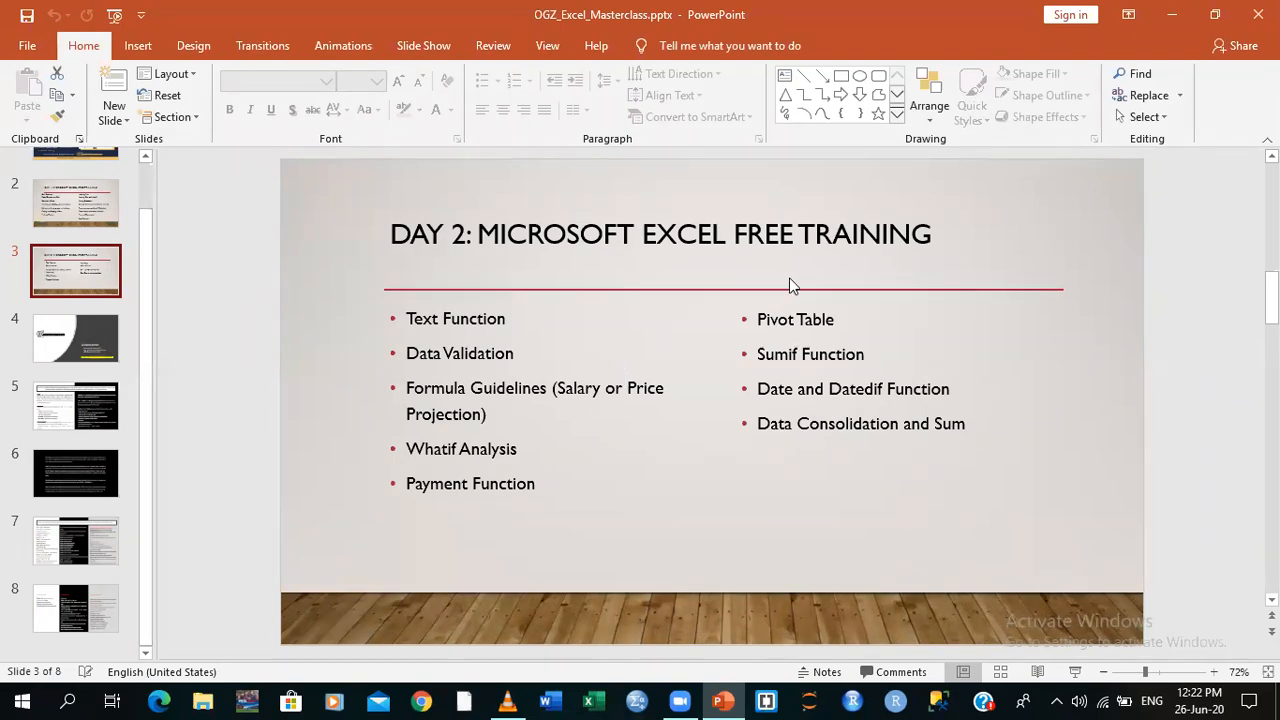
# Minimize the presentation and open DATA VALIDATION.xlsx from the DAY 2 subfolder of the desktop folder OGZ FILES
pyautogui.click(1170, 15)
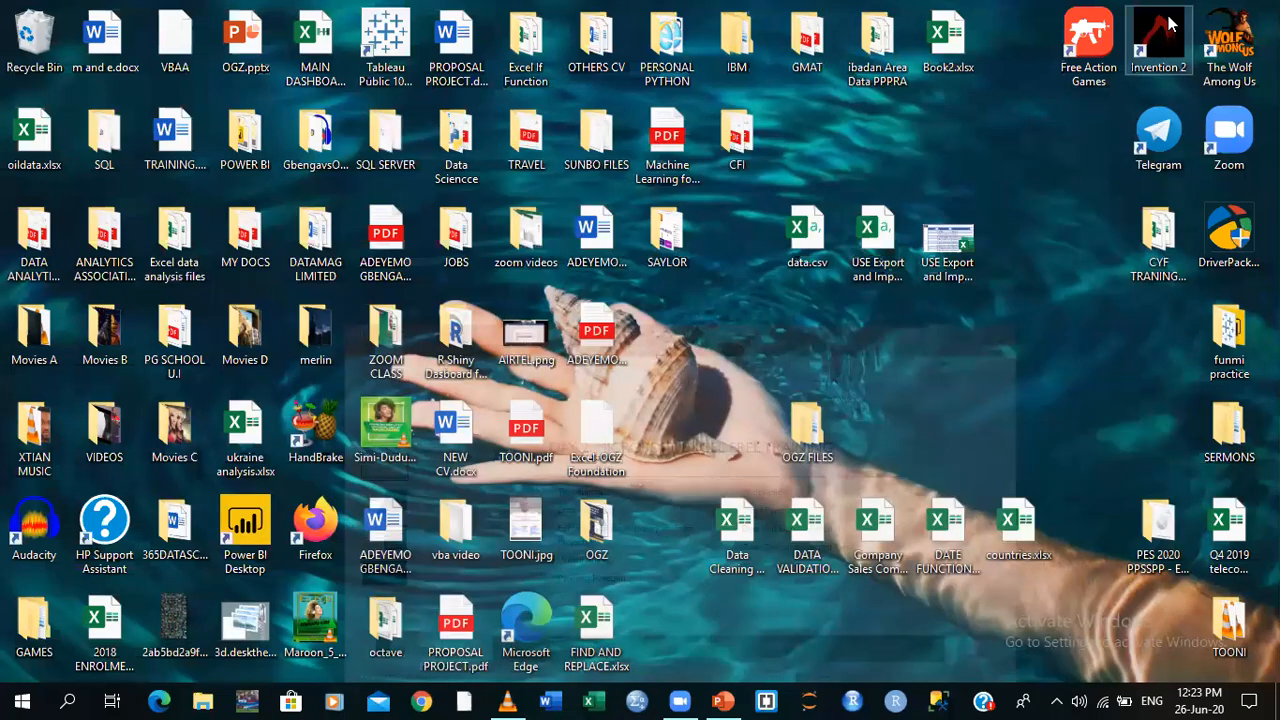
pyautogui.doubleClick(800, 430)
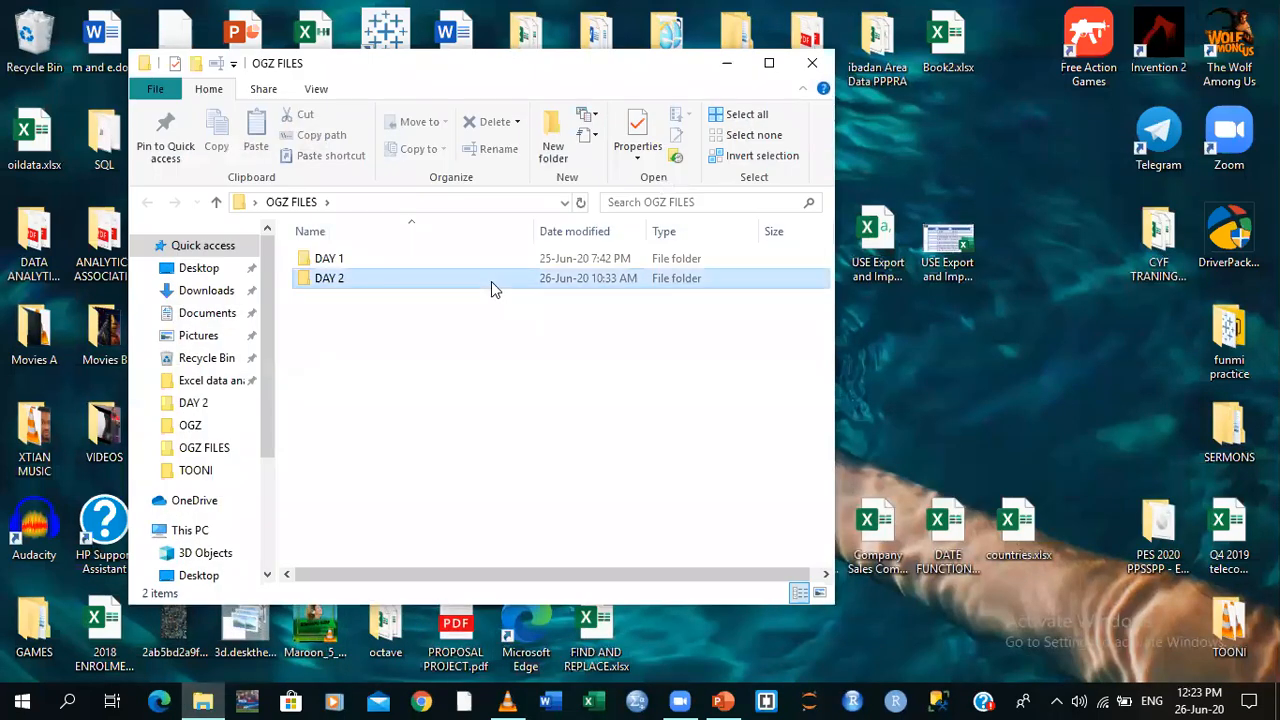
pyautogui.doubleClick(491, 281)
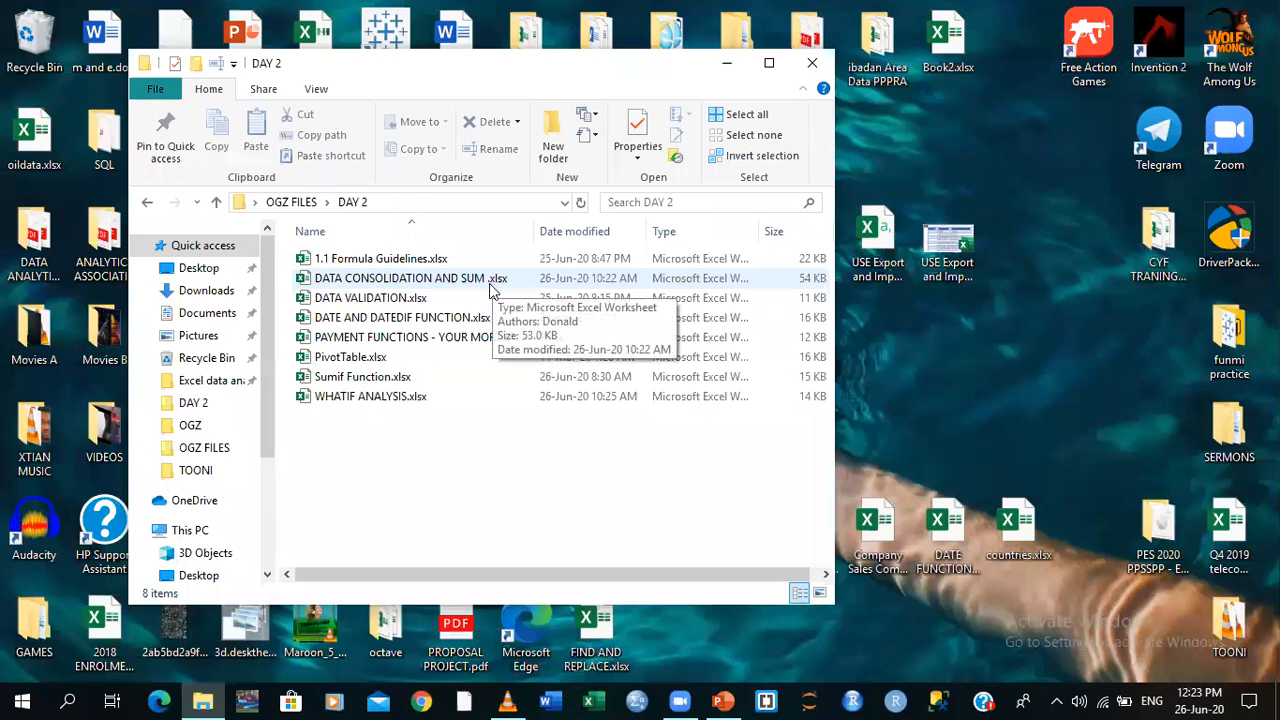
pyautogui.doubleClick(489, 303)
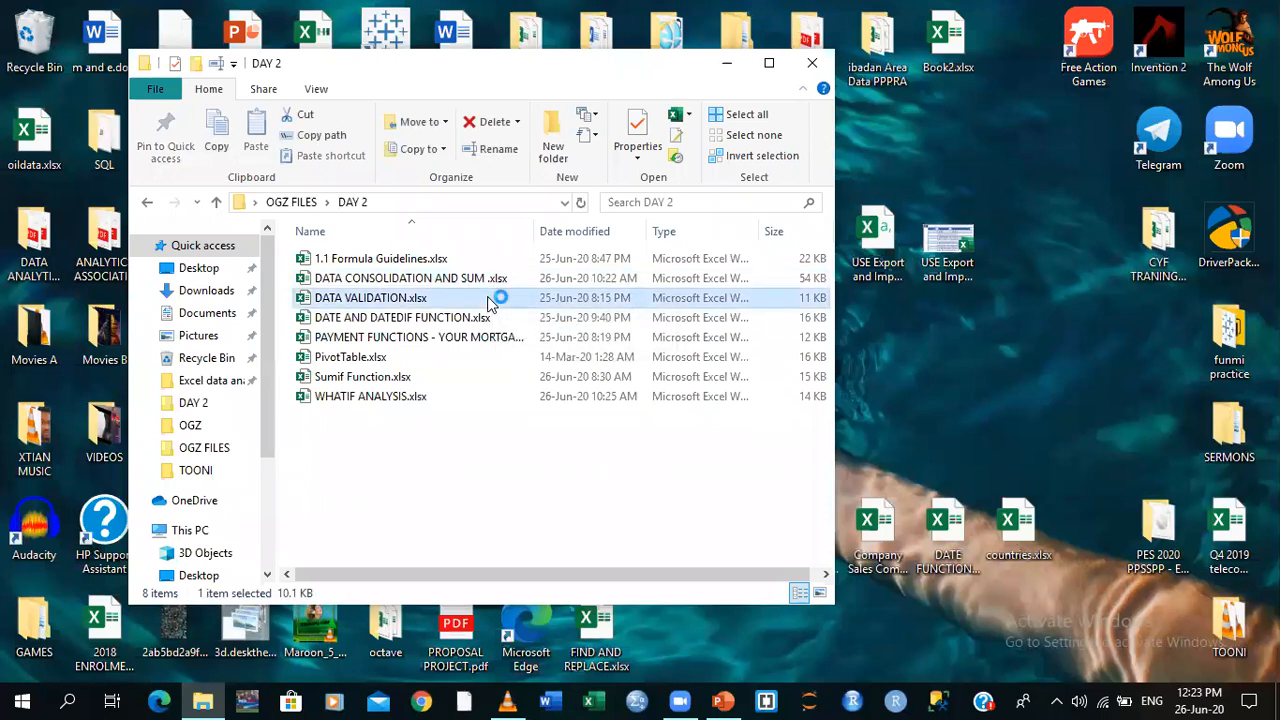
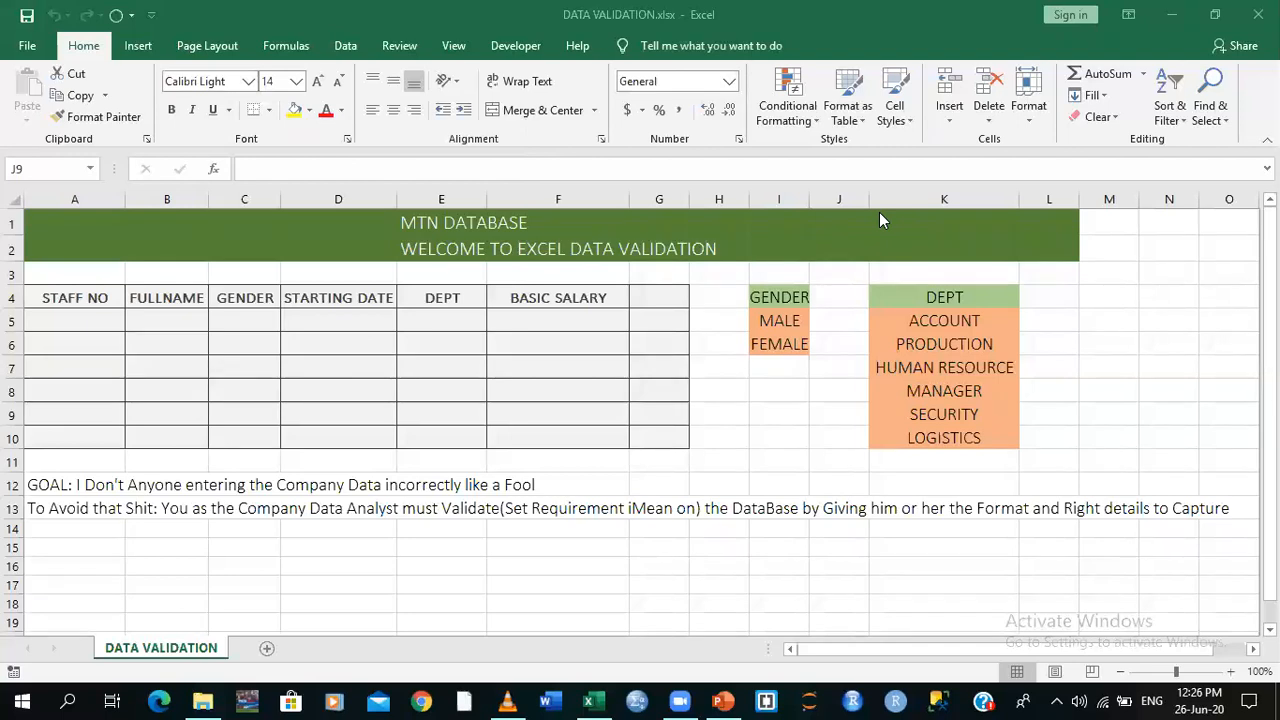
pyautogui.click(804, 458)
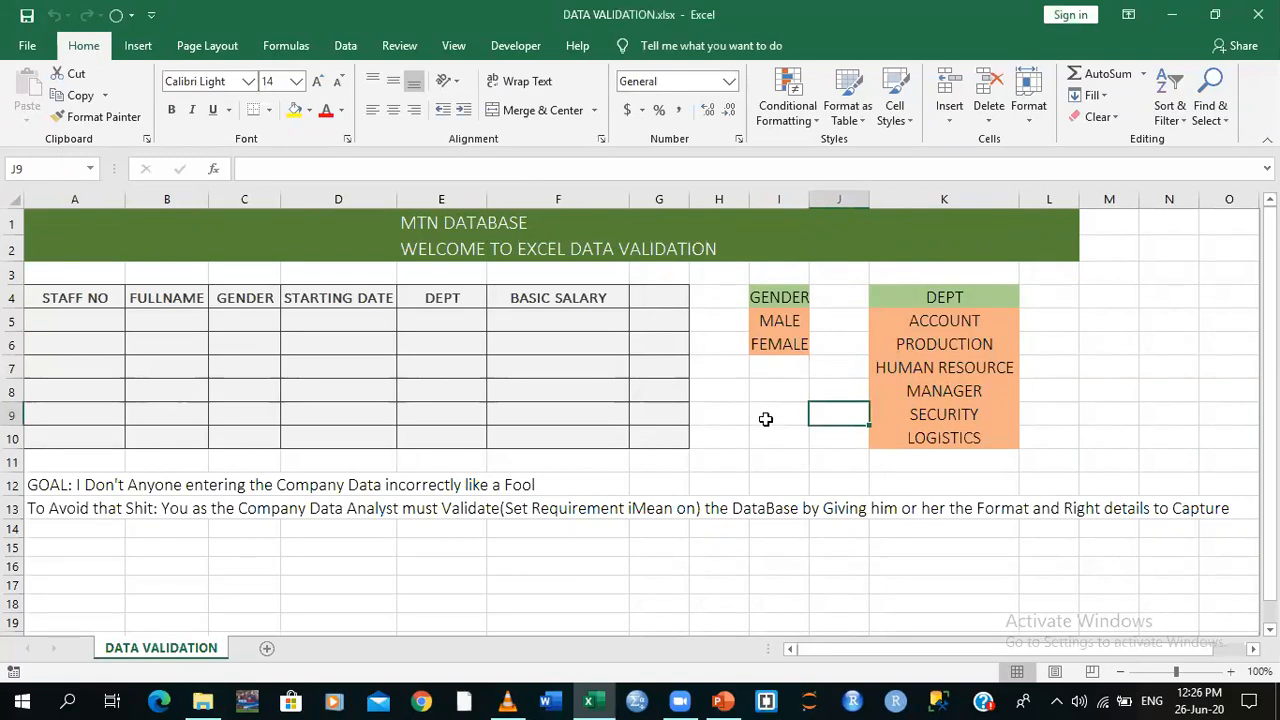
pyautogui.click(551, 152)
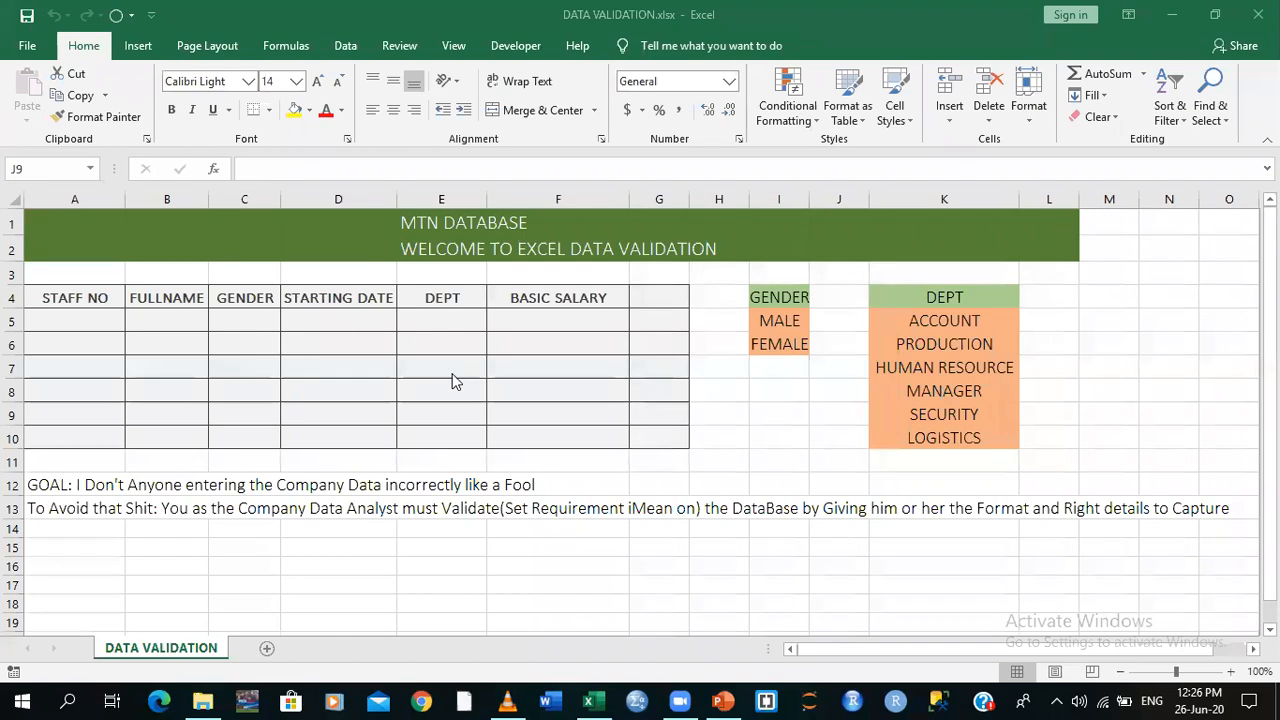
pyautogui.click(442, 197)
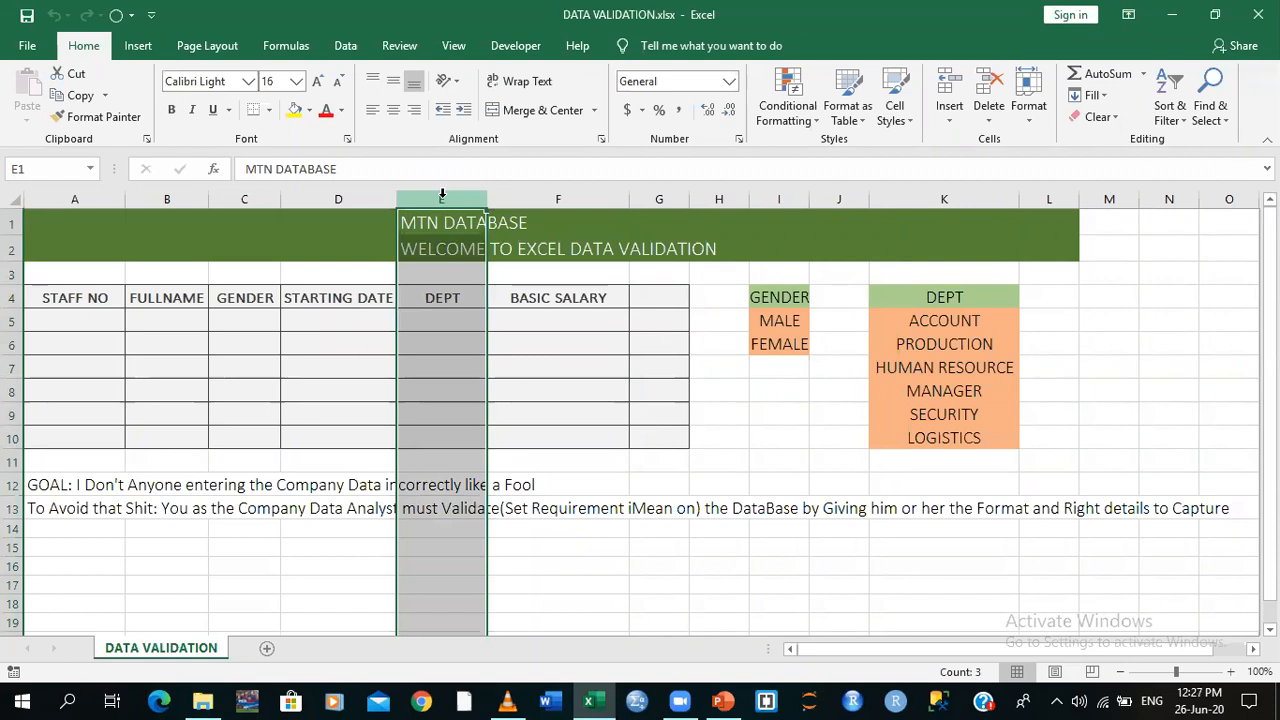
pyautogui.click(451, 321)
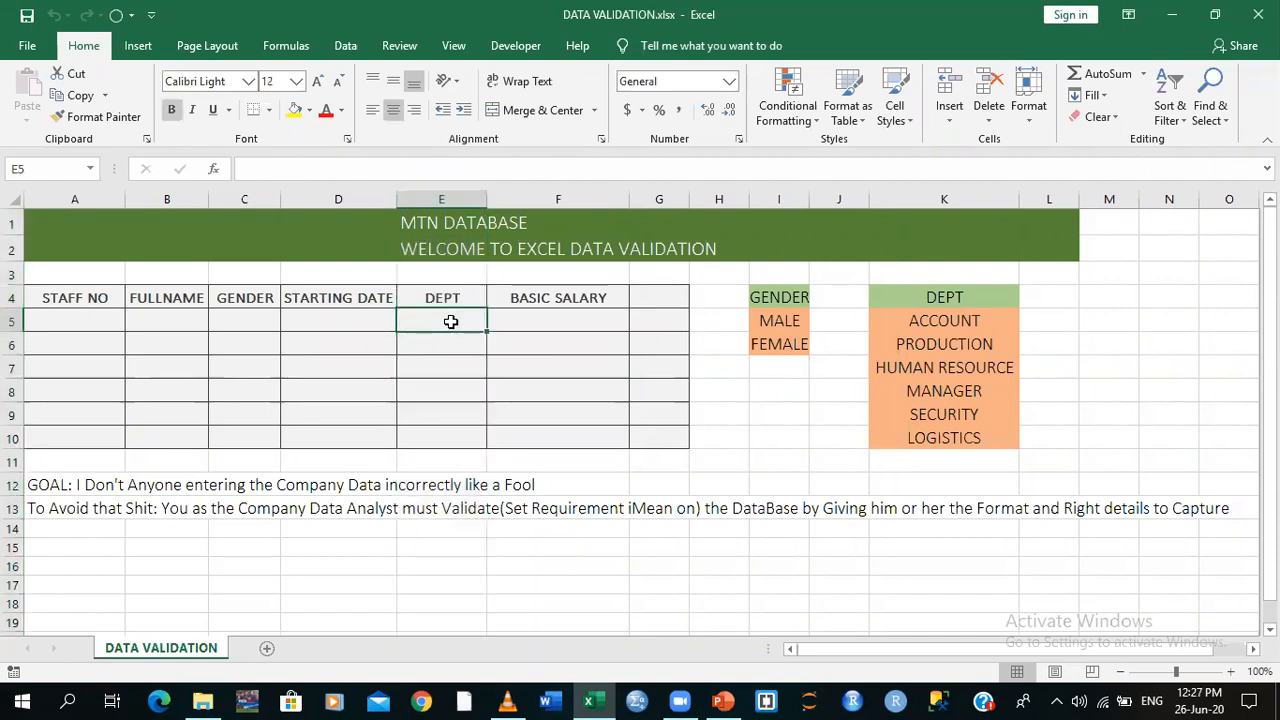
pyautogui.moveTo(449, 329); pyautogui.dragTo(451, 436)
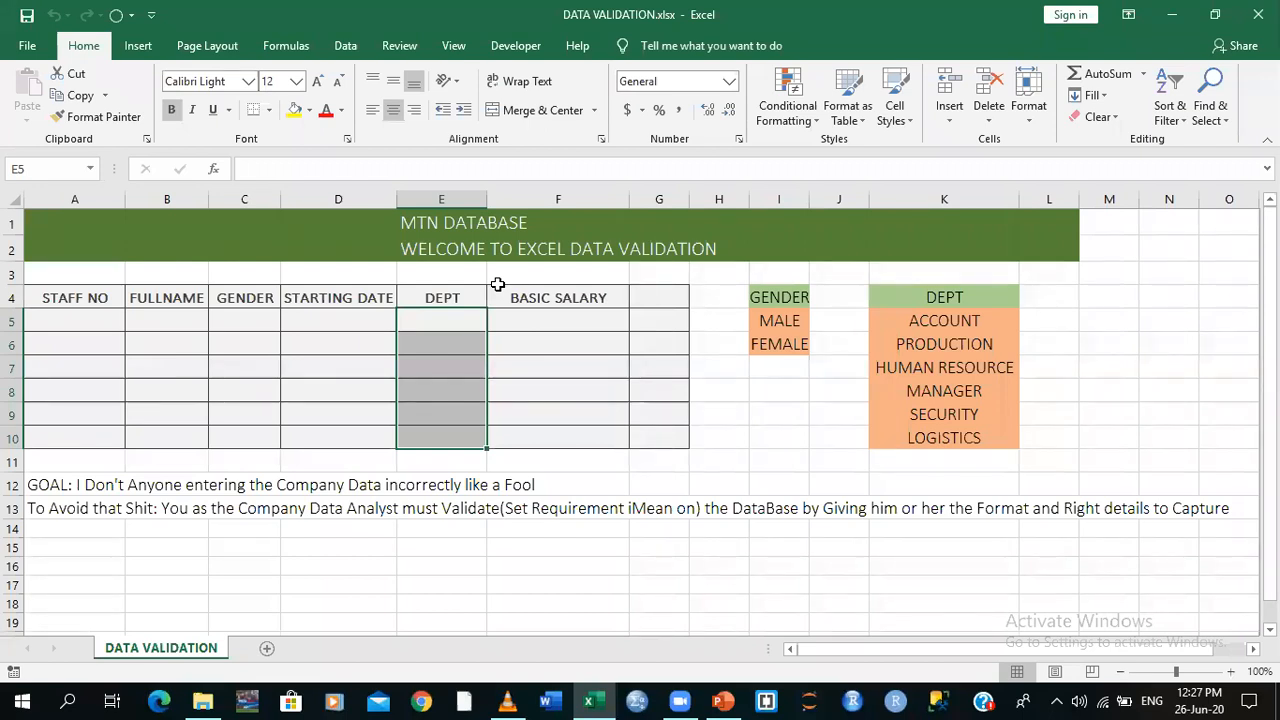
pyautogui.click(537, 346)
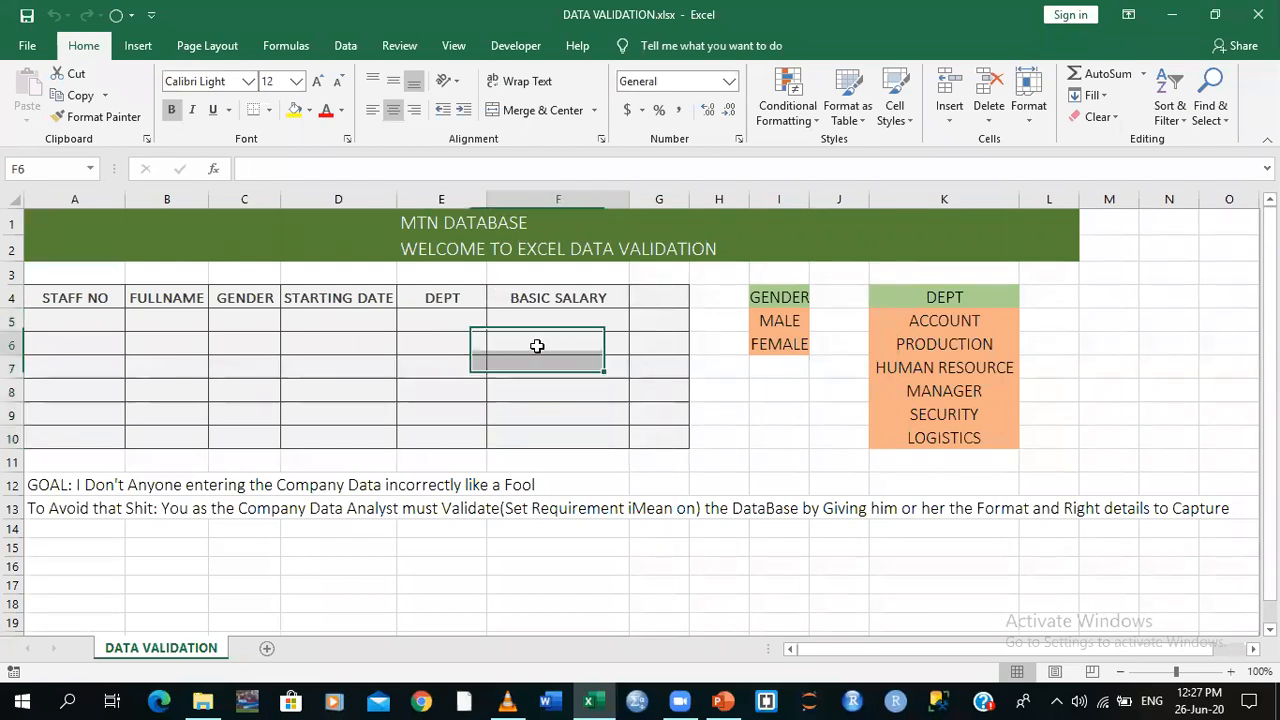
pyautogui.click(438, 320)
pyautogui.moveTo(438, 323); pyautogui.dragTo(436, 443)
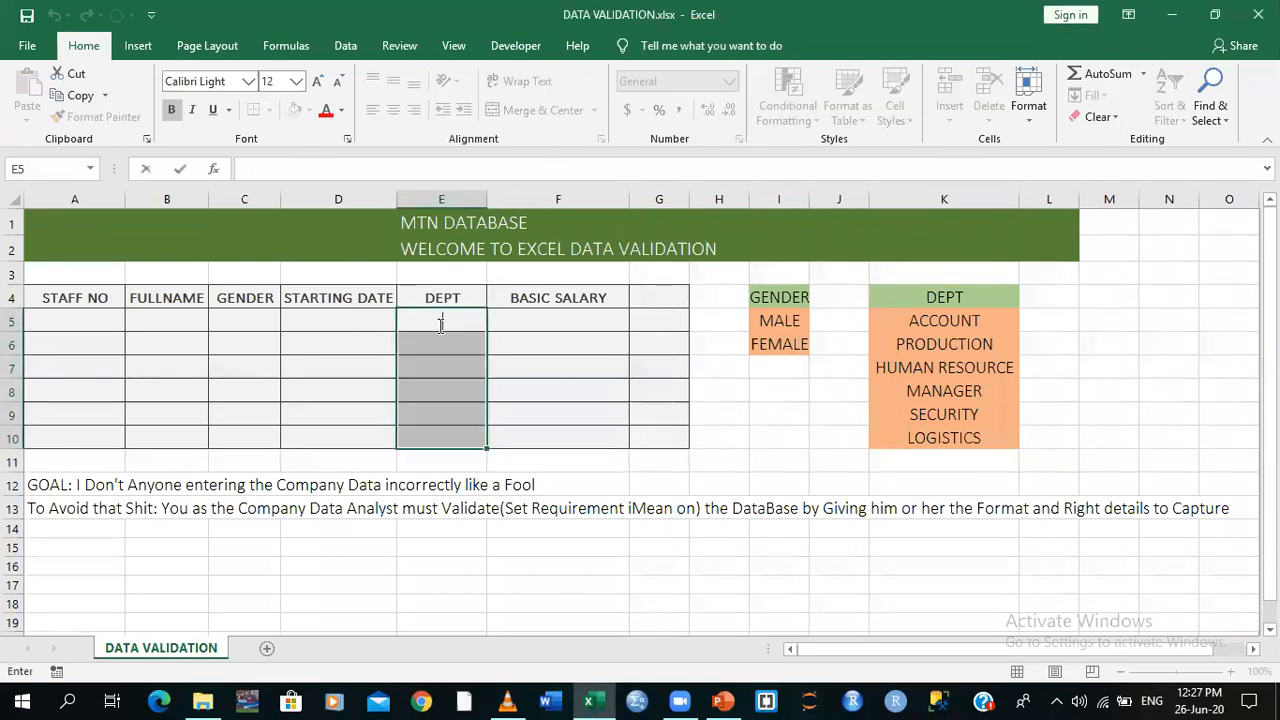
pyautogui.click(503, 333)
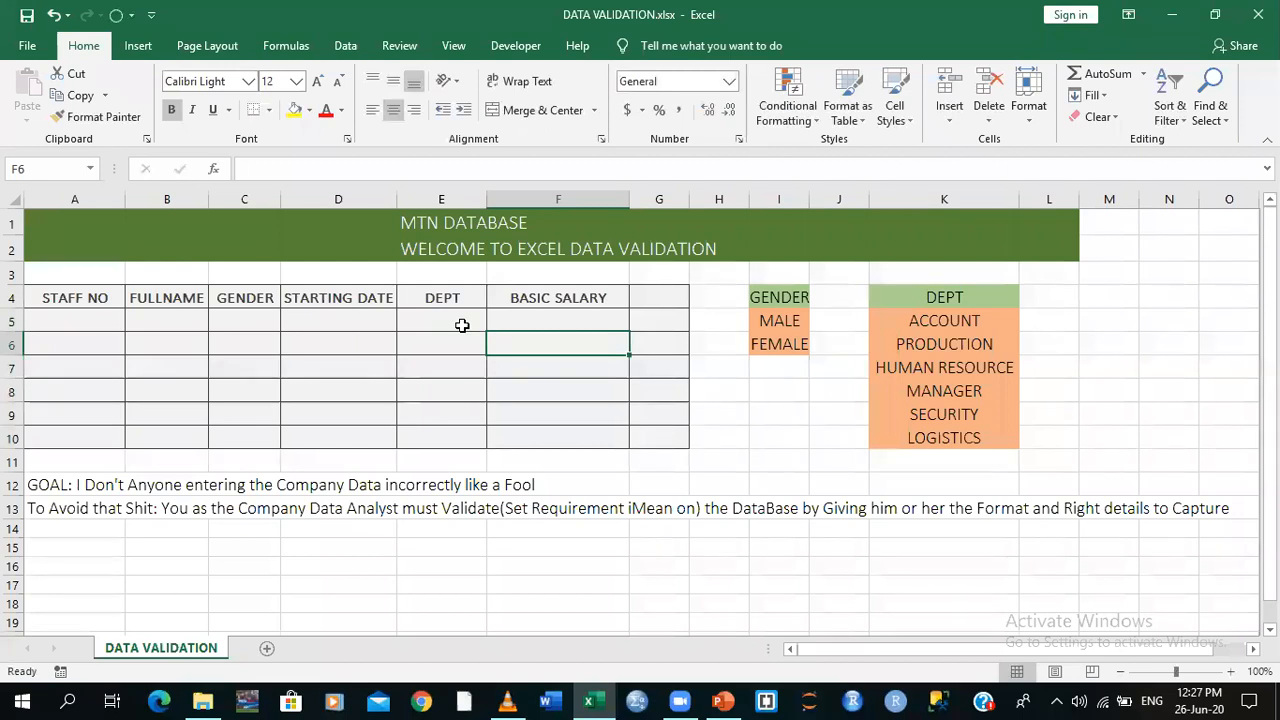
# Start a data validation rule for the DEPT cells E5:E10 and set it to allow a List
pyautogui.moveTo(464, 325); pyautogui.dragTo(449, 445)
pyautogui.click(348, 47)
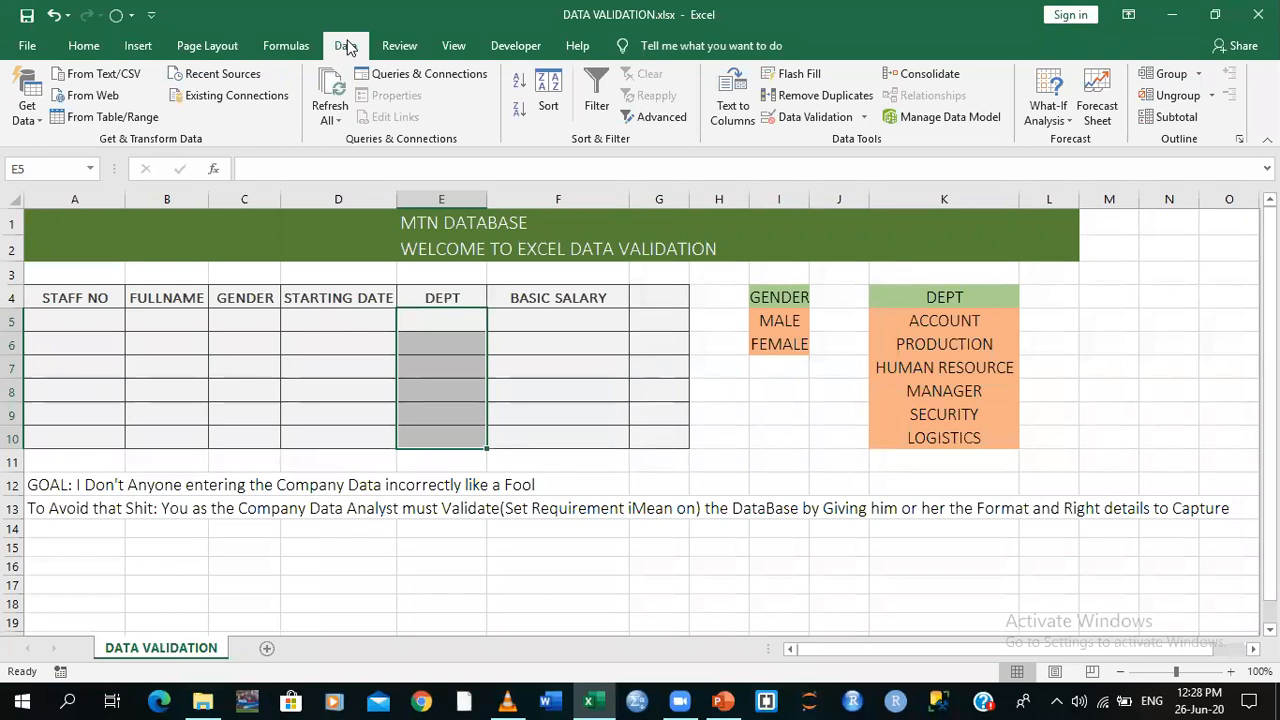
pyautogui.click(864, 118)
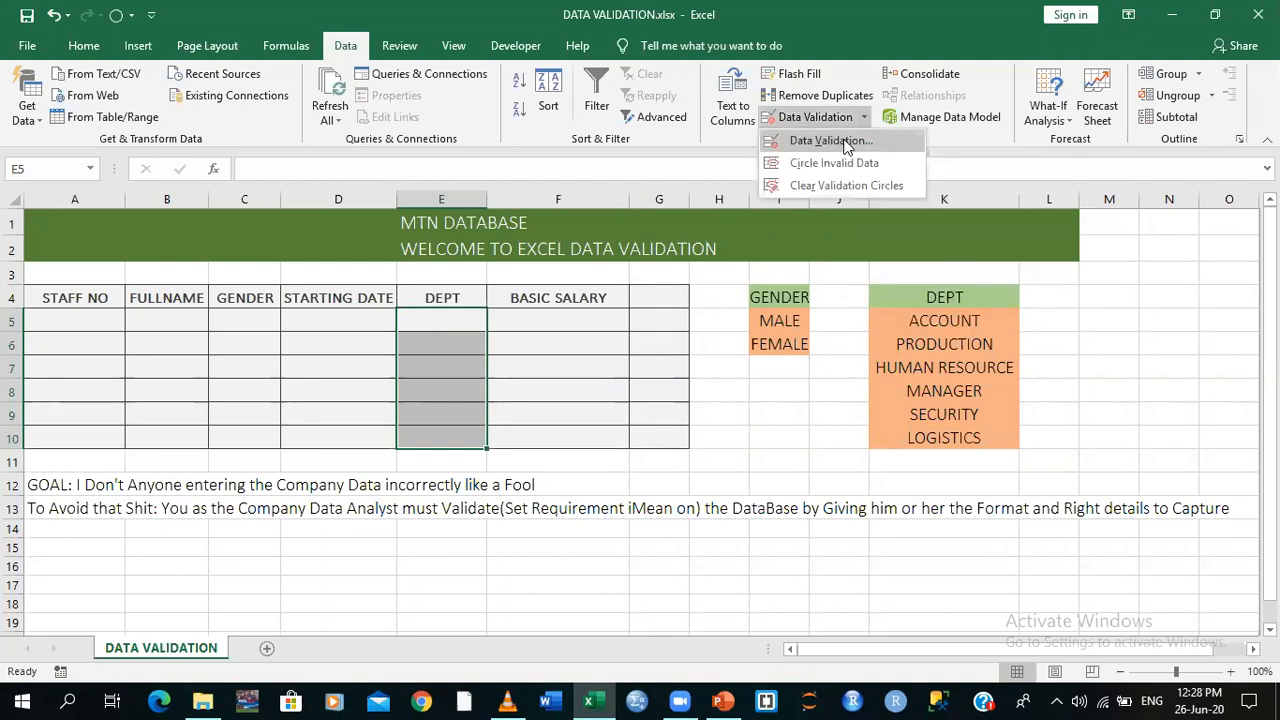
pyautogui.click(845, 145)
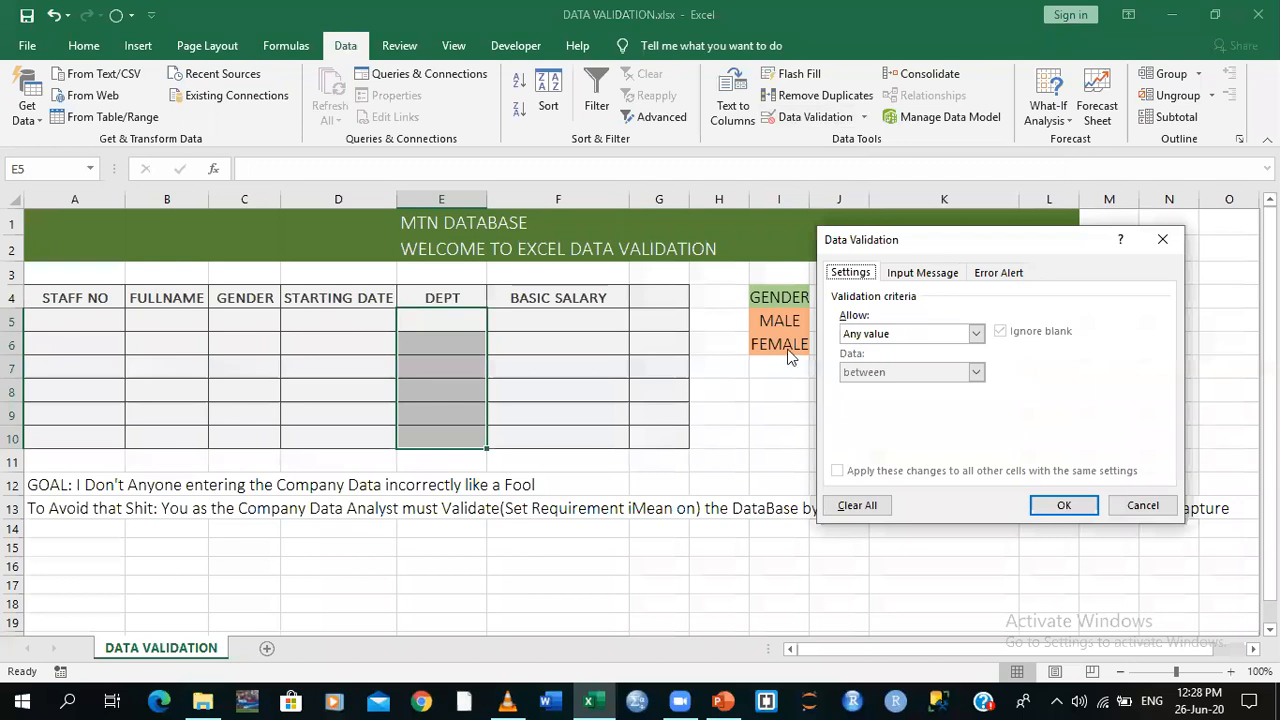
pyautogui.moveTo(938, 250); pyautogui.dragTo(519, 358)
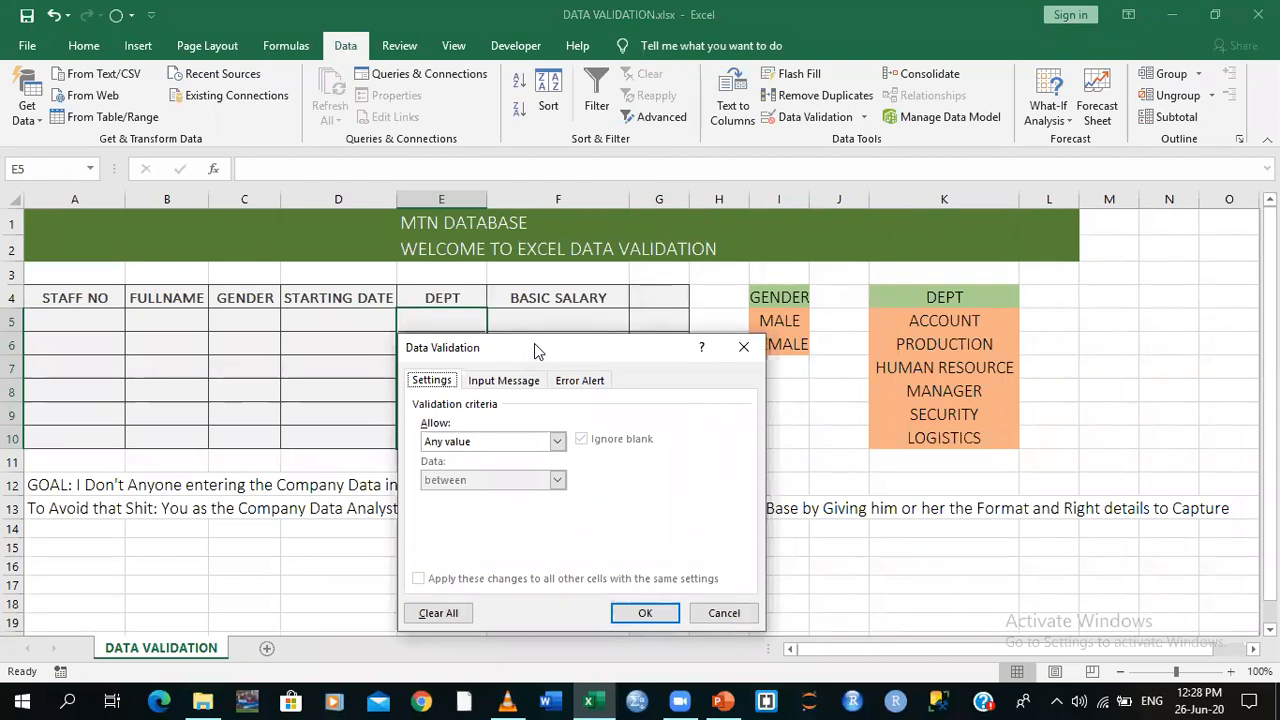
pyautogui.moveTo(534, 343); pyautogui.dragTo(521, 354)
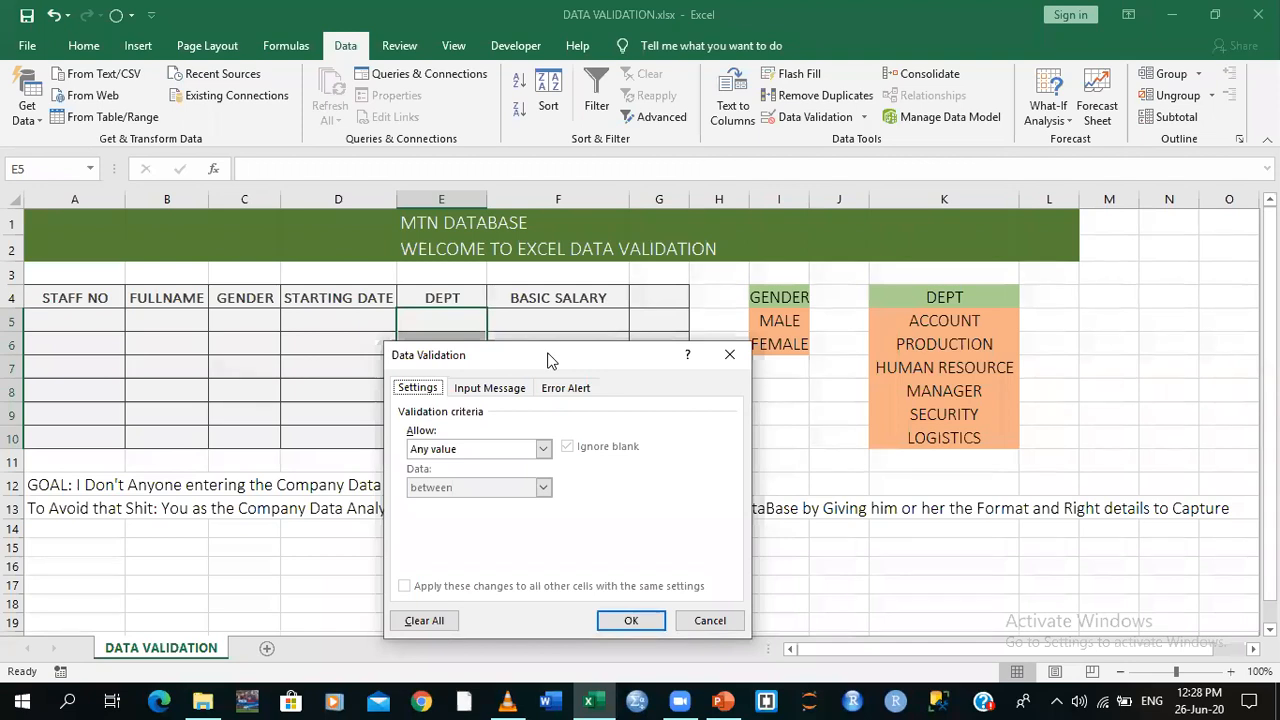
pyautogui.moveTo(570, 358); pyautogui.dragTo(594, 364)
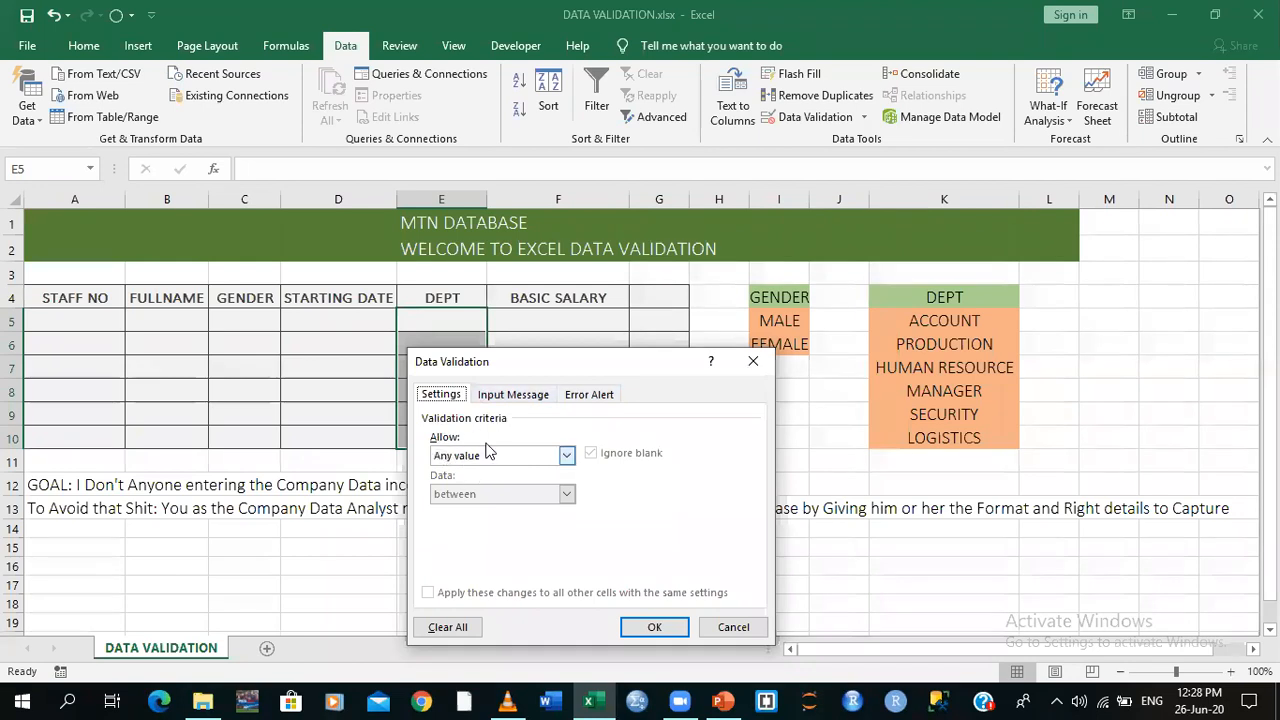
pyautogui.click(566, 456)
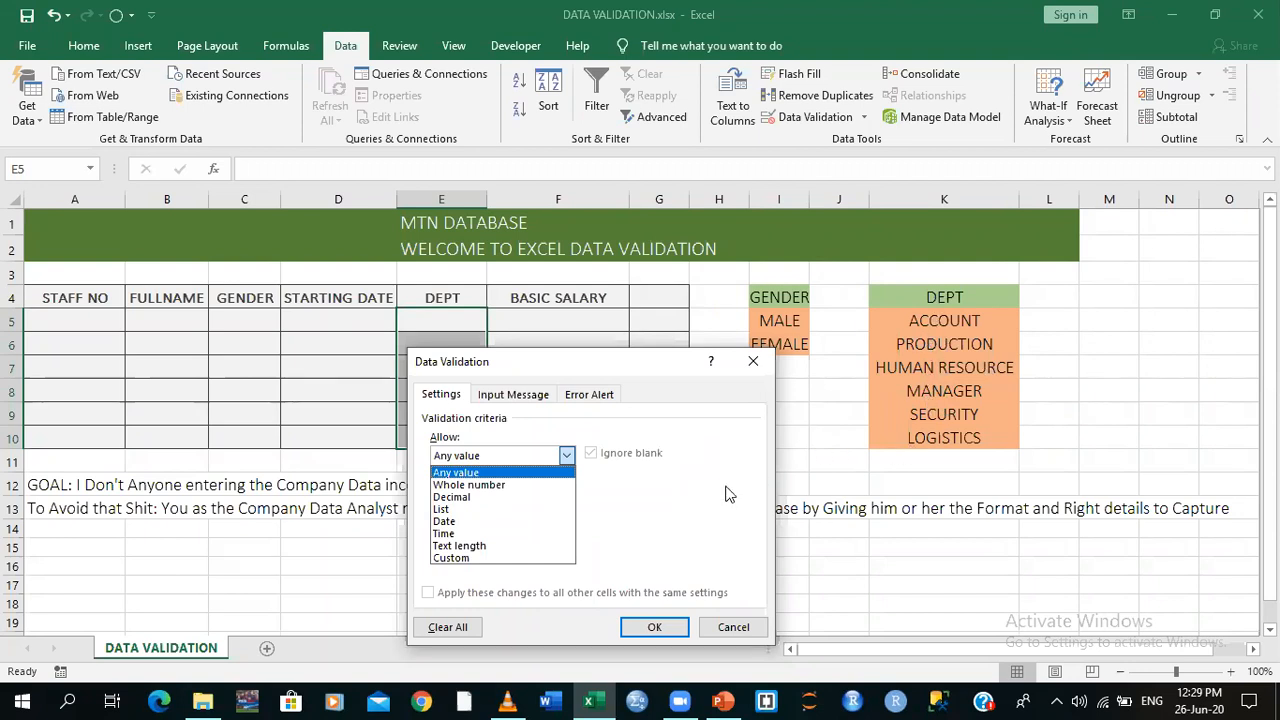
pyautogui.click(503, 510)
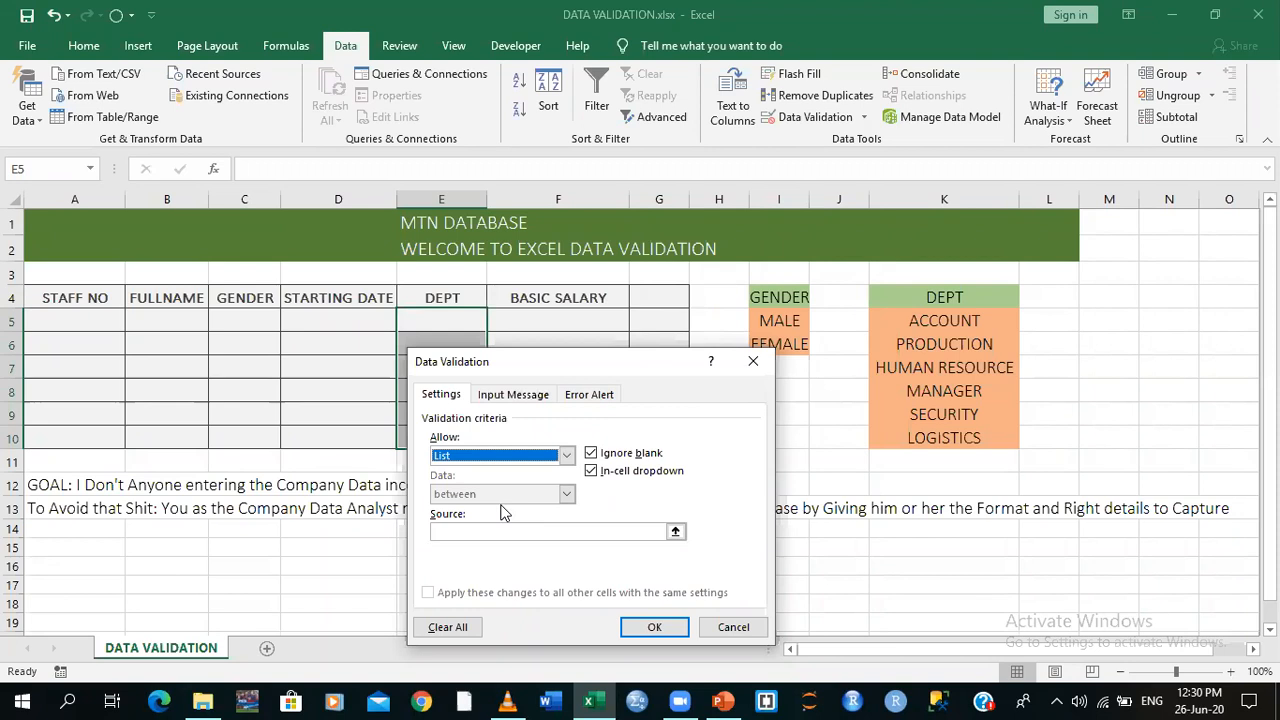
# Turn off the In-cell dropdown and Ignore blank options of the validation rule
pyautogui.click(604, 478)
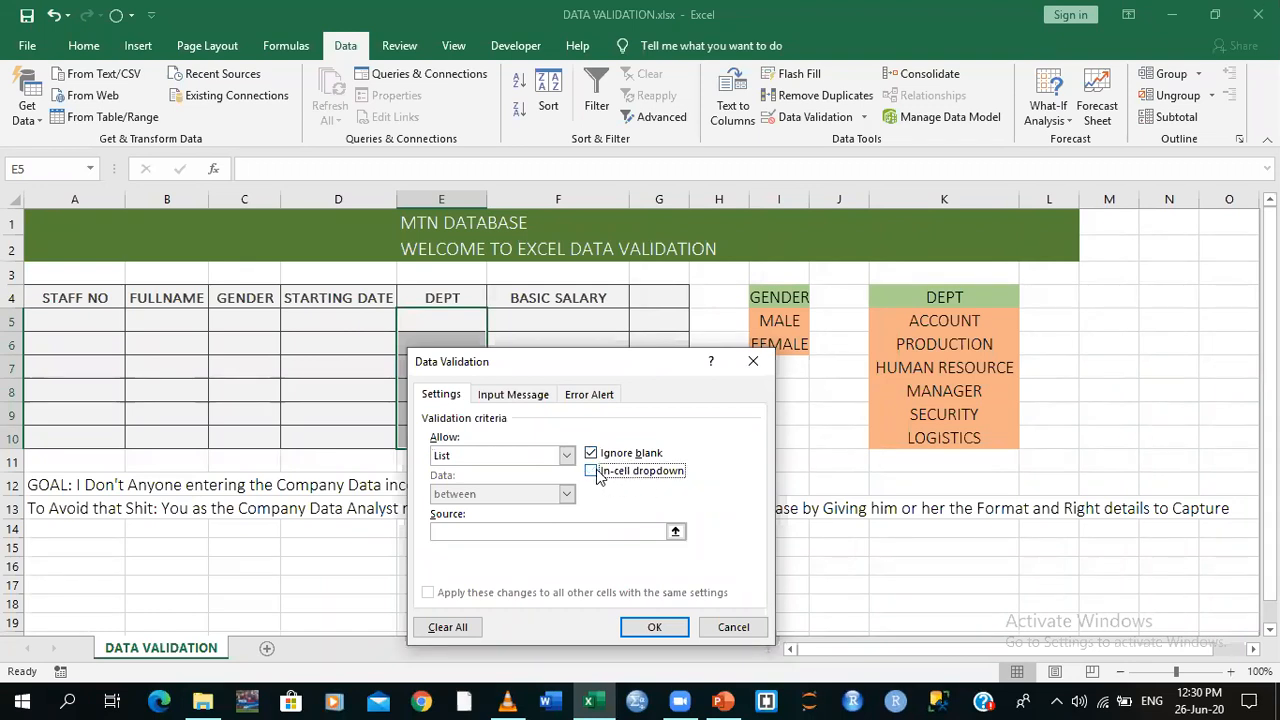
pyautogui.click(592, 455)
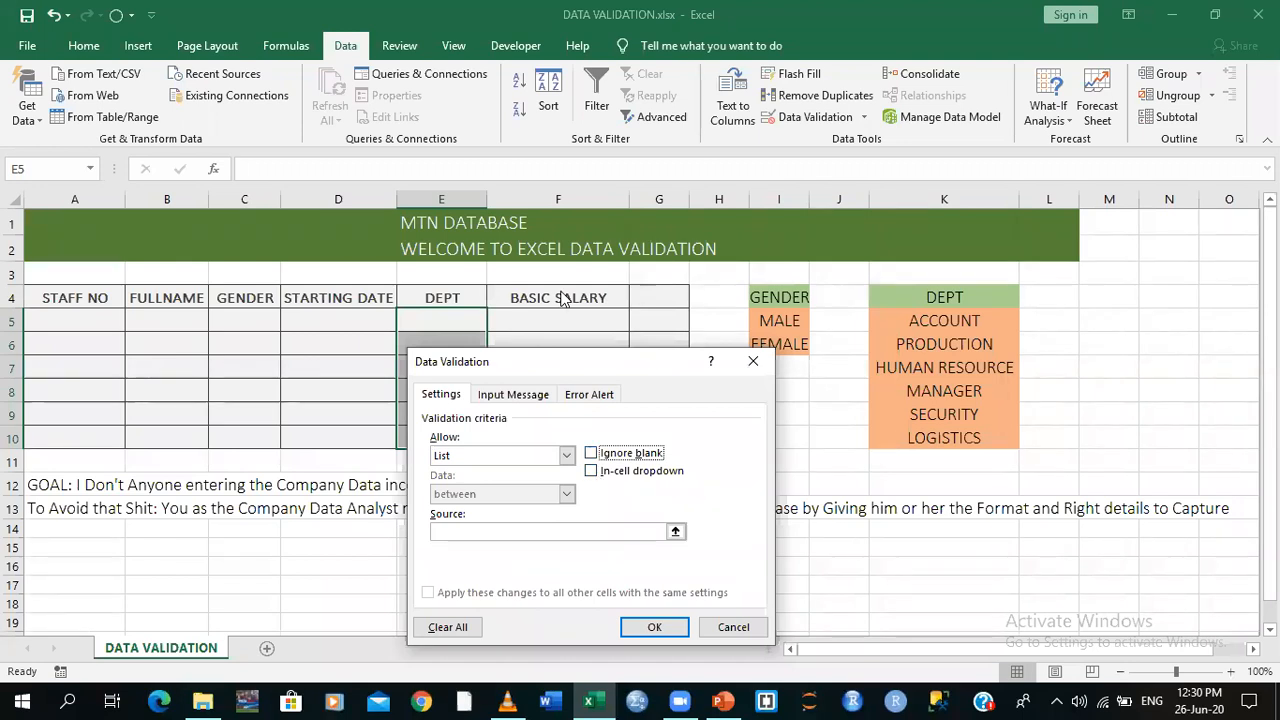
pyautogui.click(542, 144)
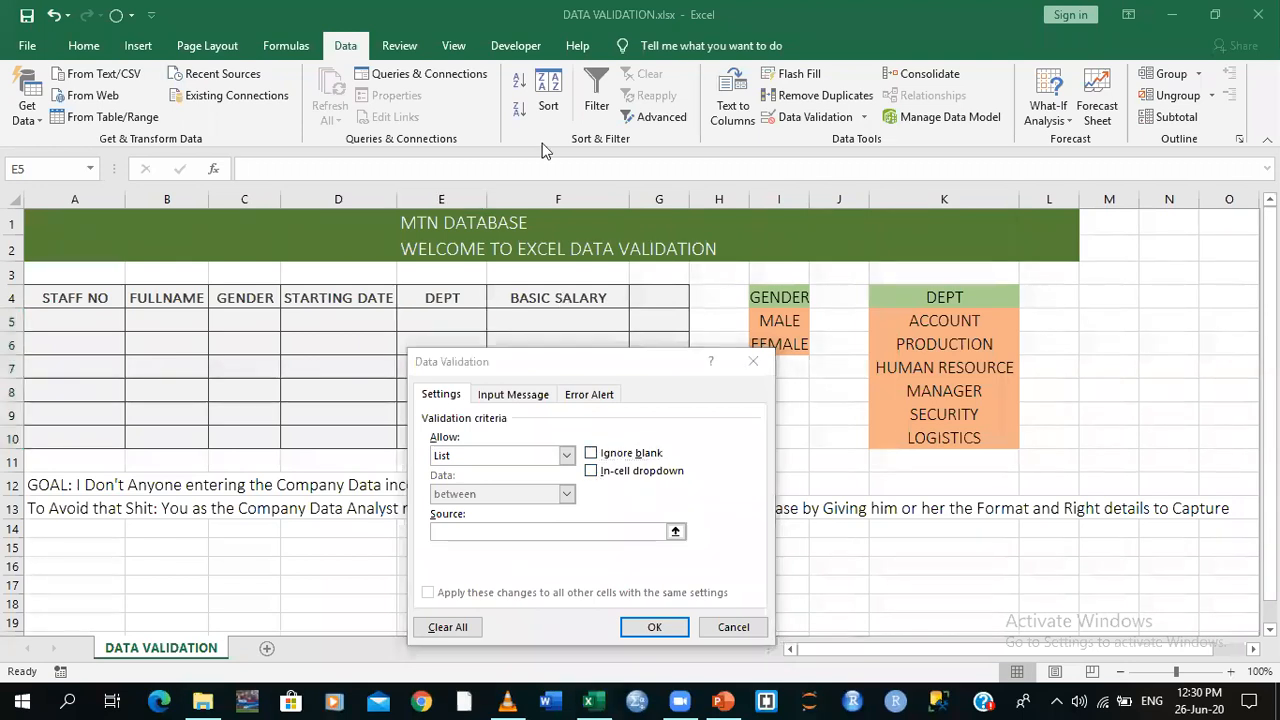
pyautogui.click(684, 437)
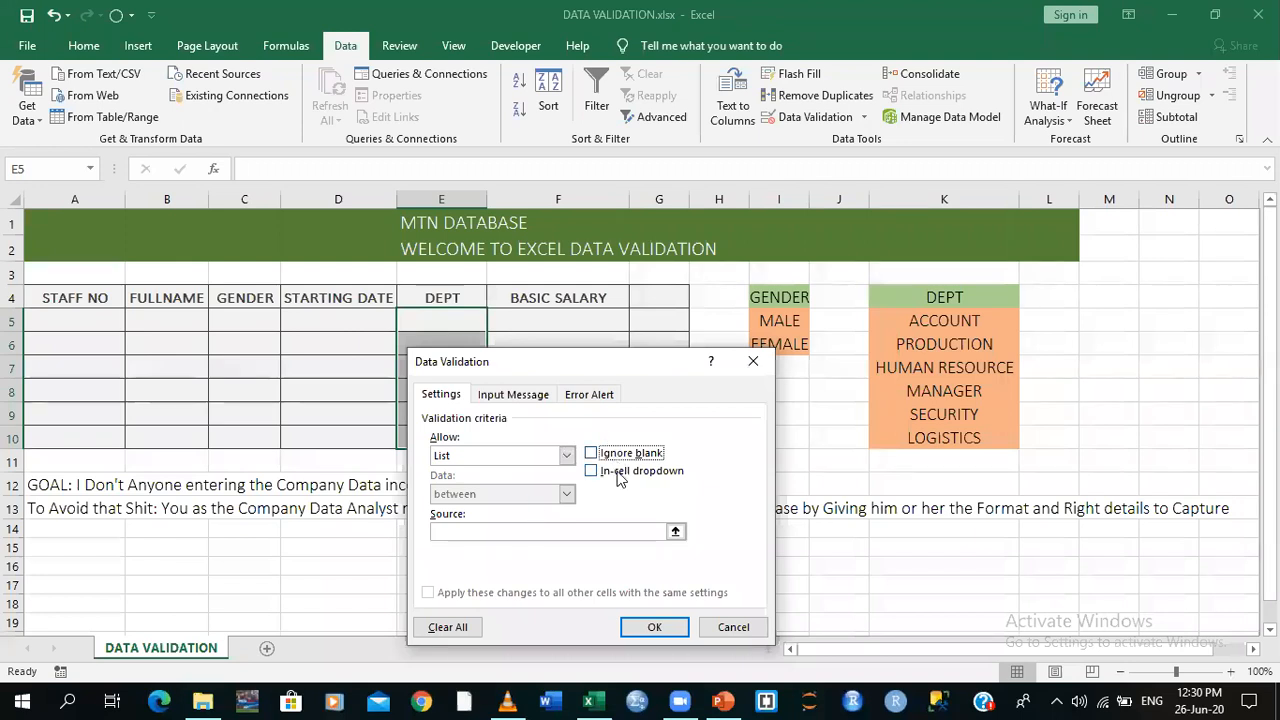
# Set the list source to the department names in K5:K10
pyautogui.click(560, 532)
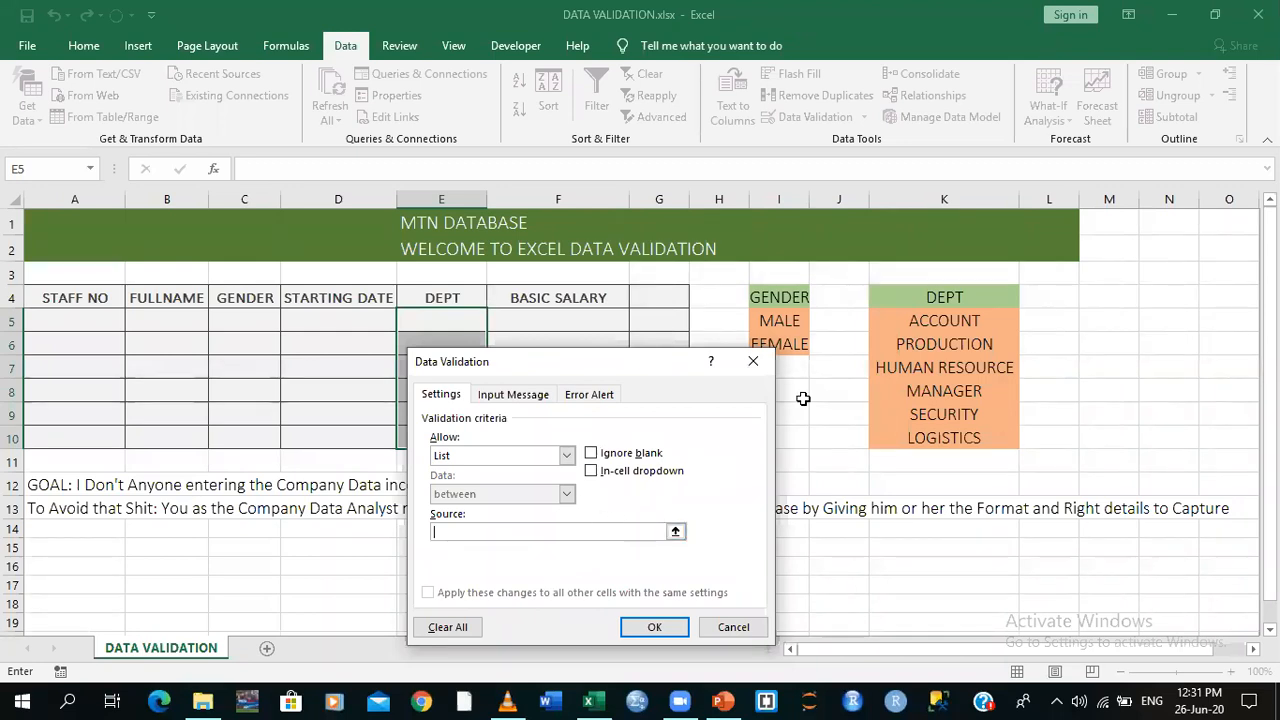
pyautogui.click(933, 321)
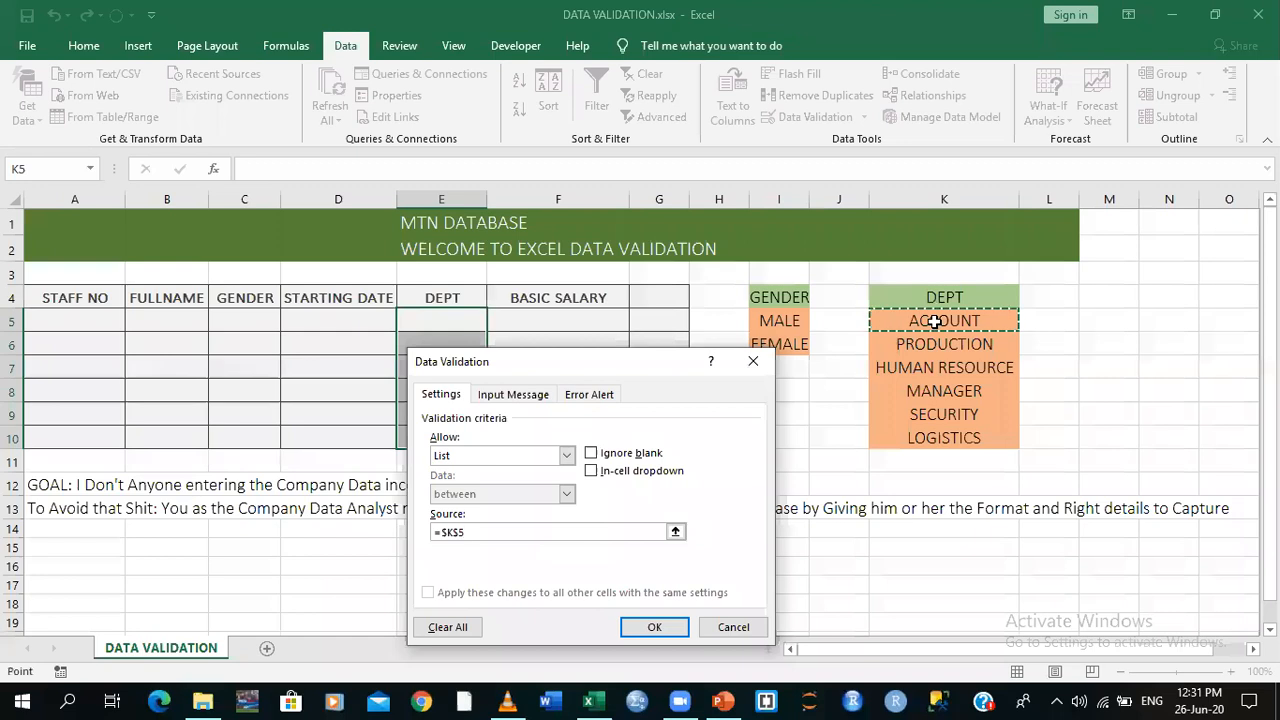
pyautogui.moveTo(936, 332); pyautogui.dragTo(940, 436)
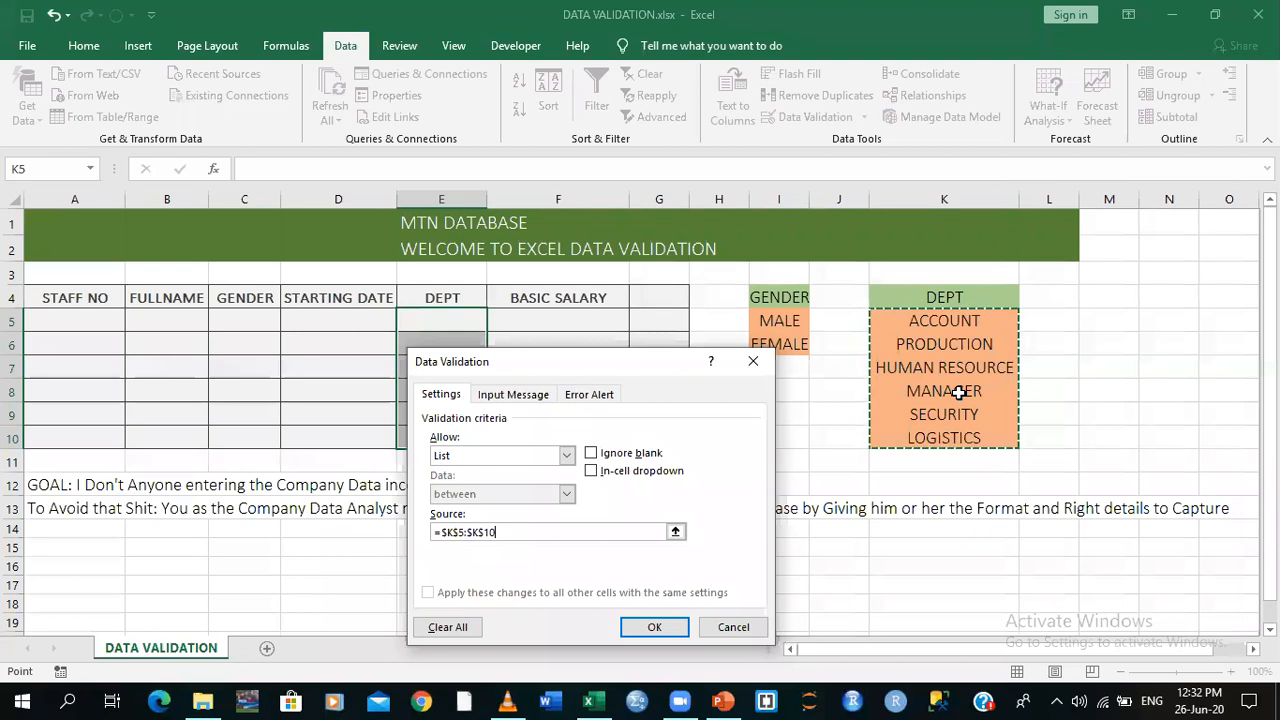
# View the rule's input message settings and choose Stop as the error alert style
pyautogui.click(514, 396)
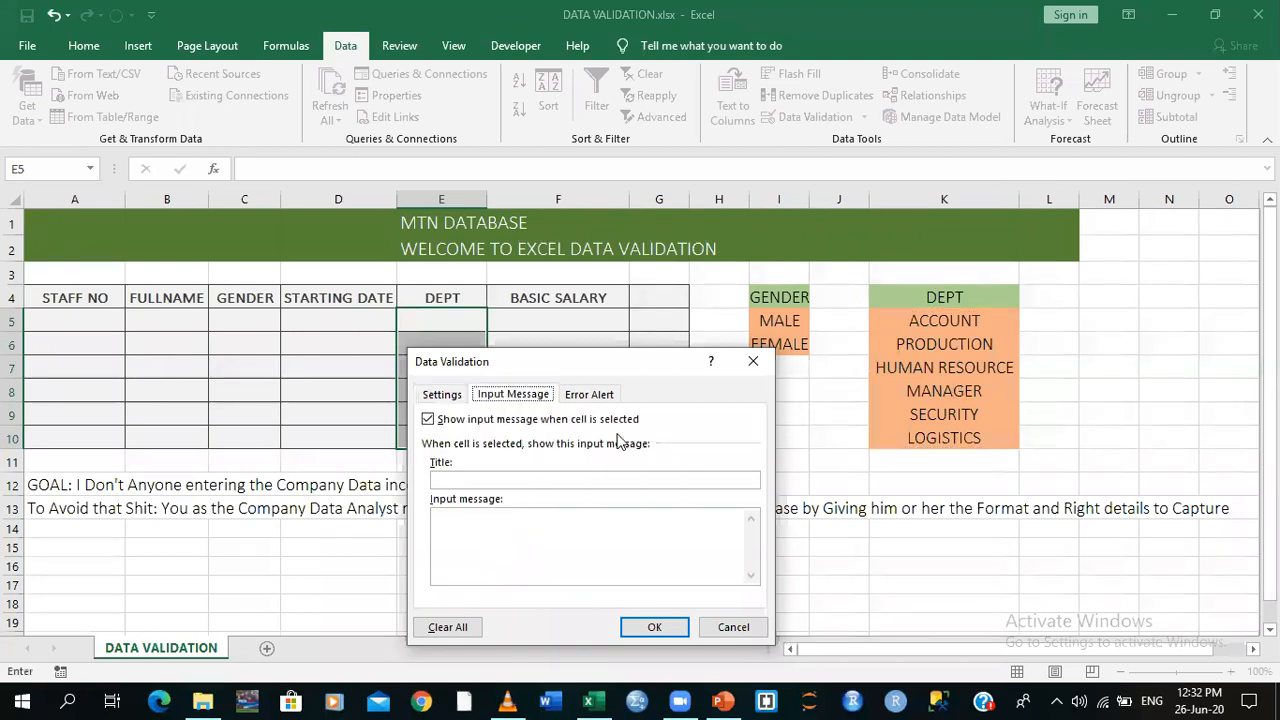
pyautogui.click(593, 396)
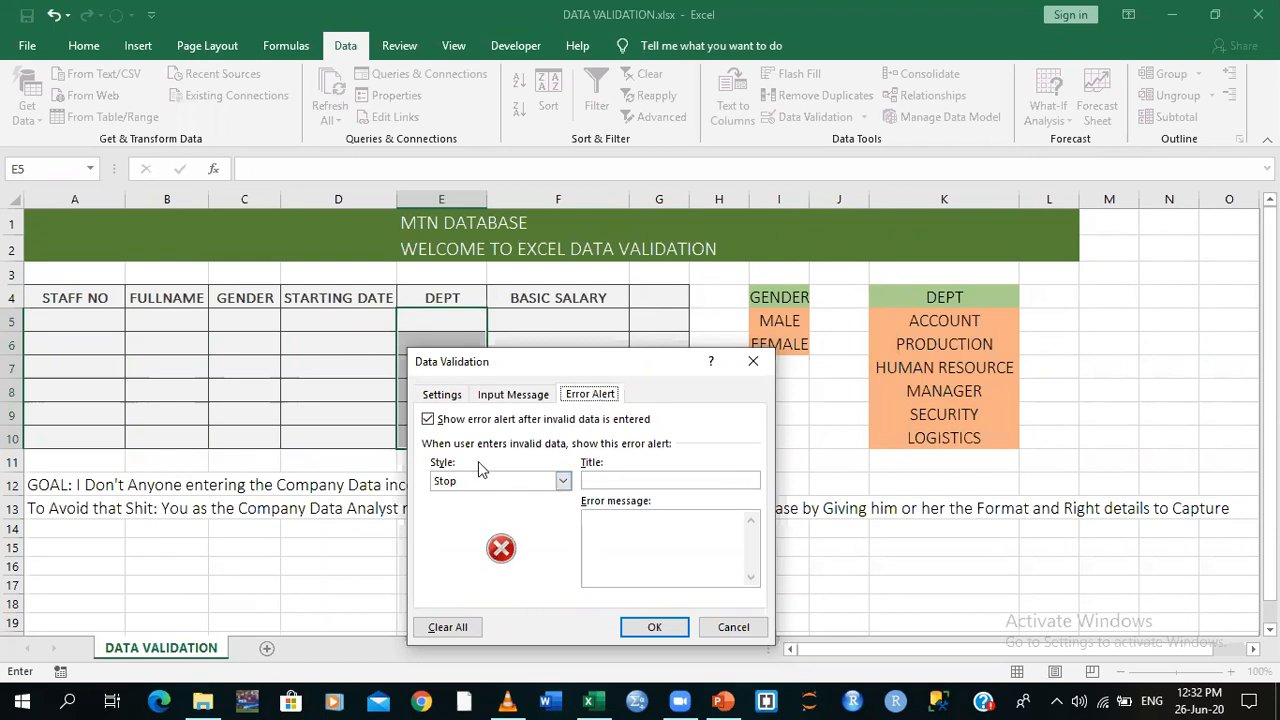
pyautogui.click(563, 482)
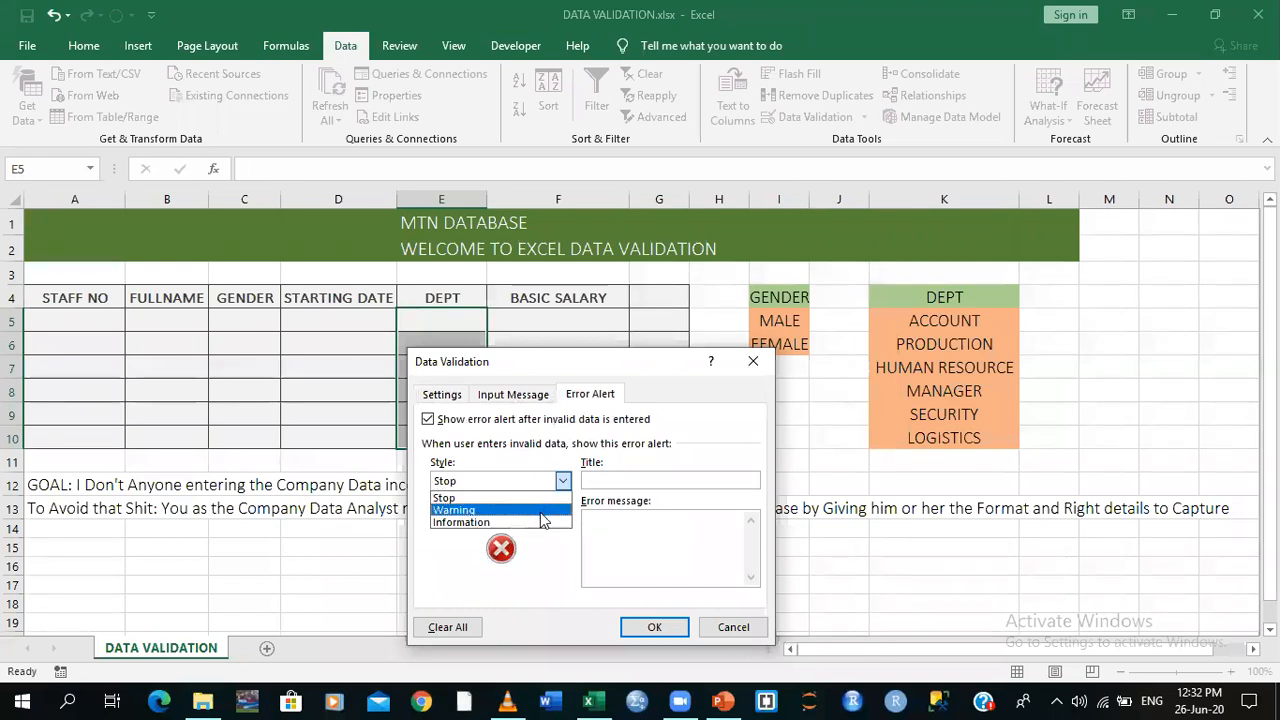
pyautogui.click(518, 497)
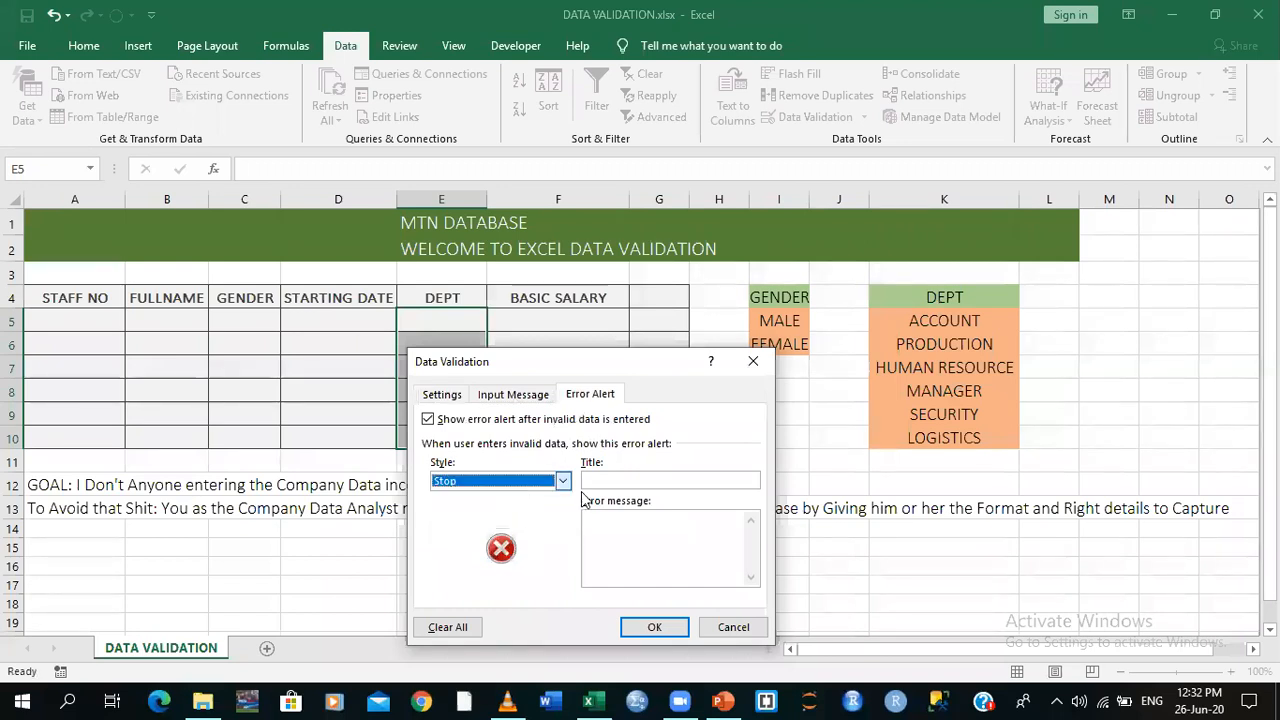
# Give the error alert the title DO THE RIGHT THING and message YOU ARE A STUPID BOY, and apply the validation rule
pyautogui.click(609, 480)
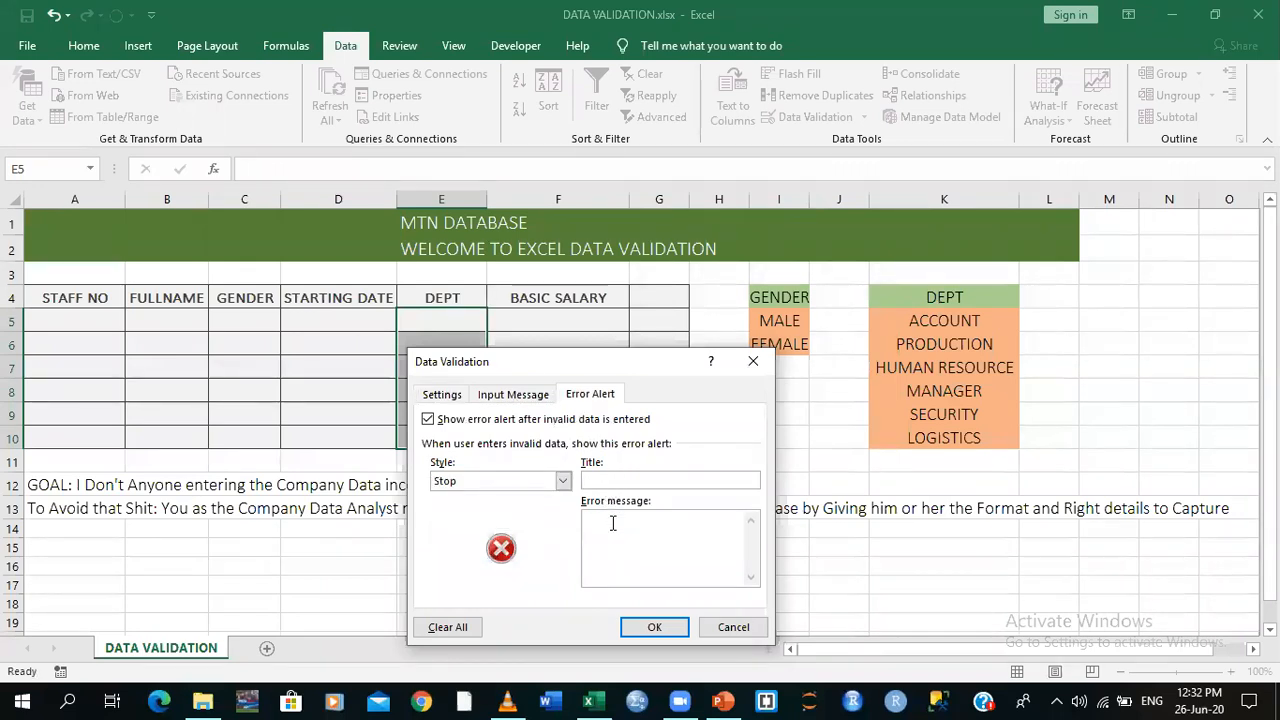
pyautogui.write('DO THE RIGHT THING')
pyautogui.click(645, 523)
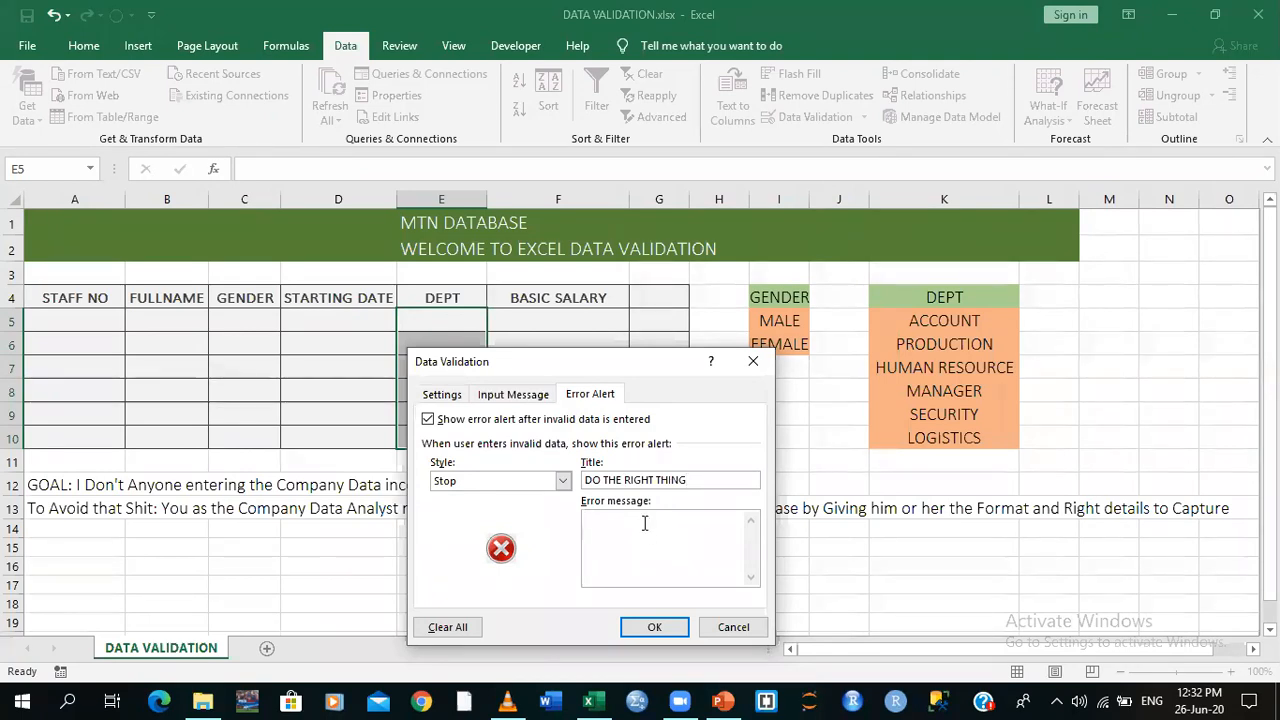
pyautogui.write('YOU ARE A STUPID BOY')
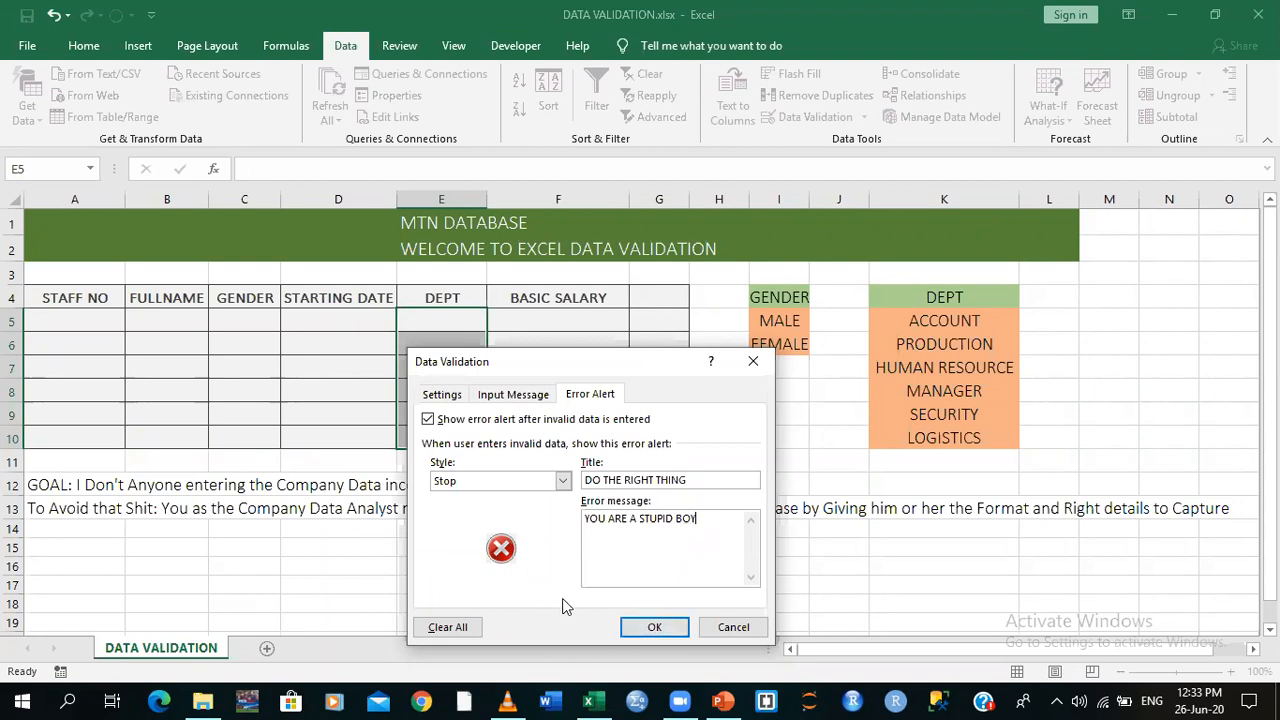
pyautogui.click(648, 627)
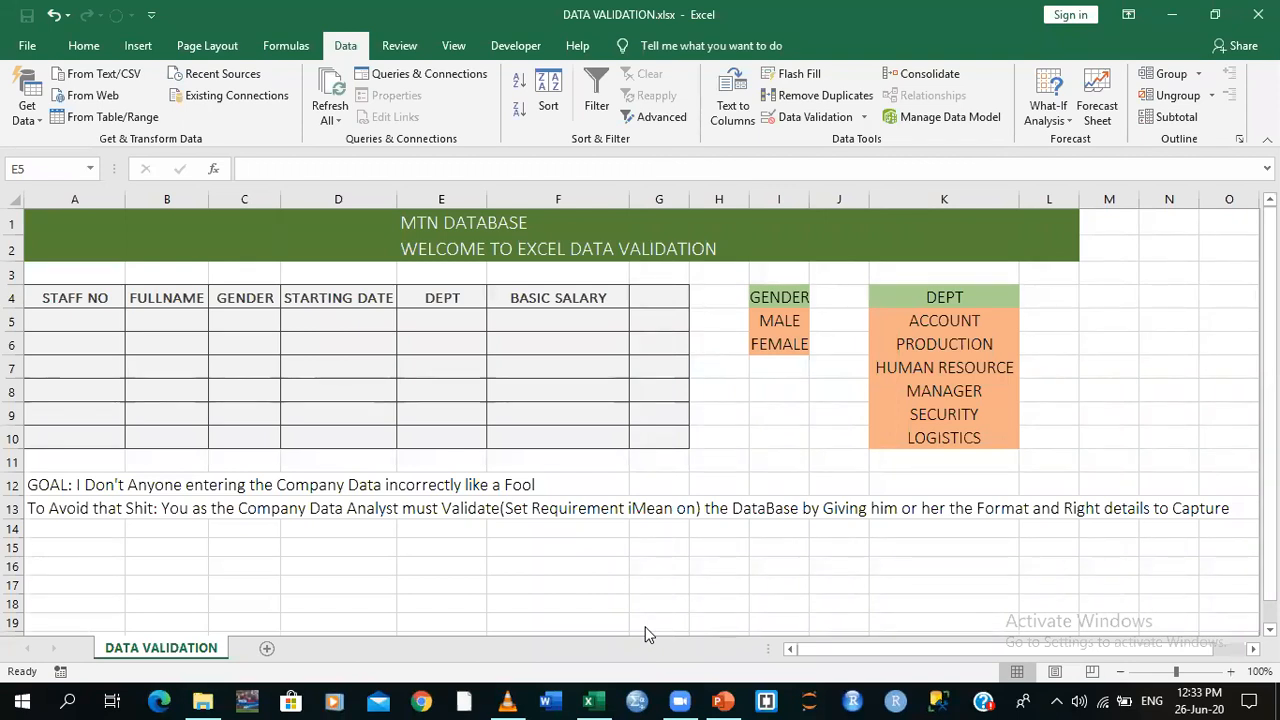
# Enter ACCOUNT in E5 and PRODUCTION in E6 of the DEPT column, and widen column E to fit the entries
pyautogui.click(435, 316)
pyautogui.click(434, 315)
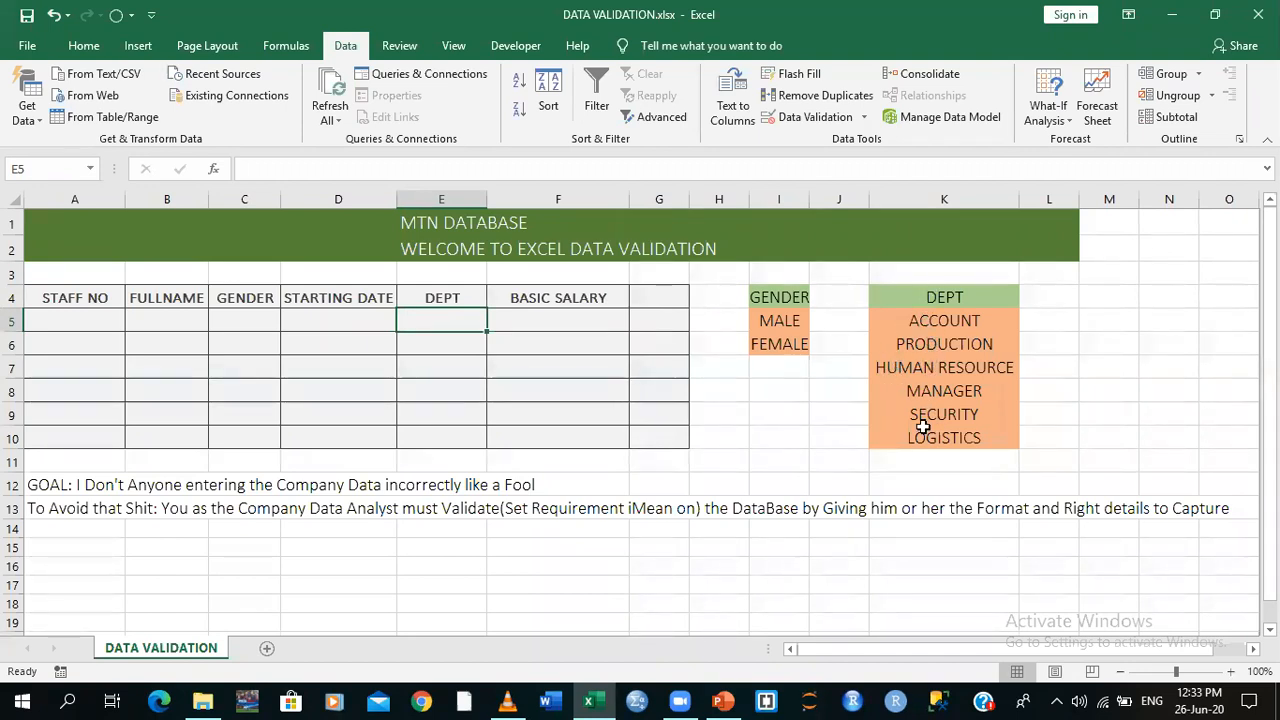
pyautogui.write('ACCOUNT')
pyautogui.press('Tab')
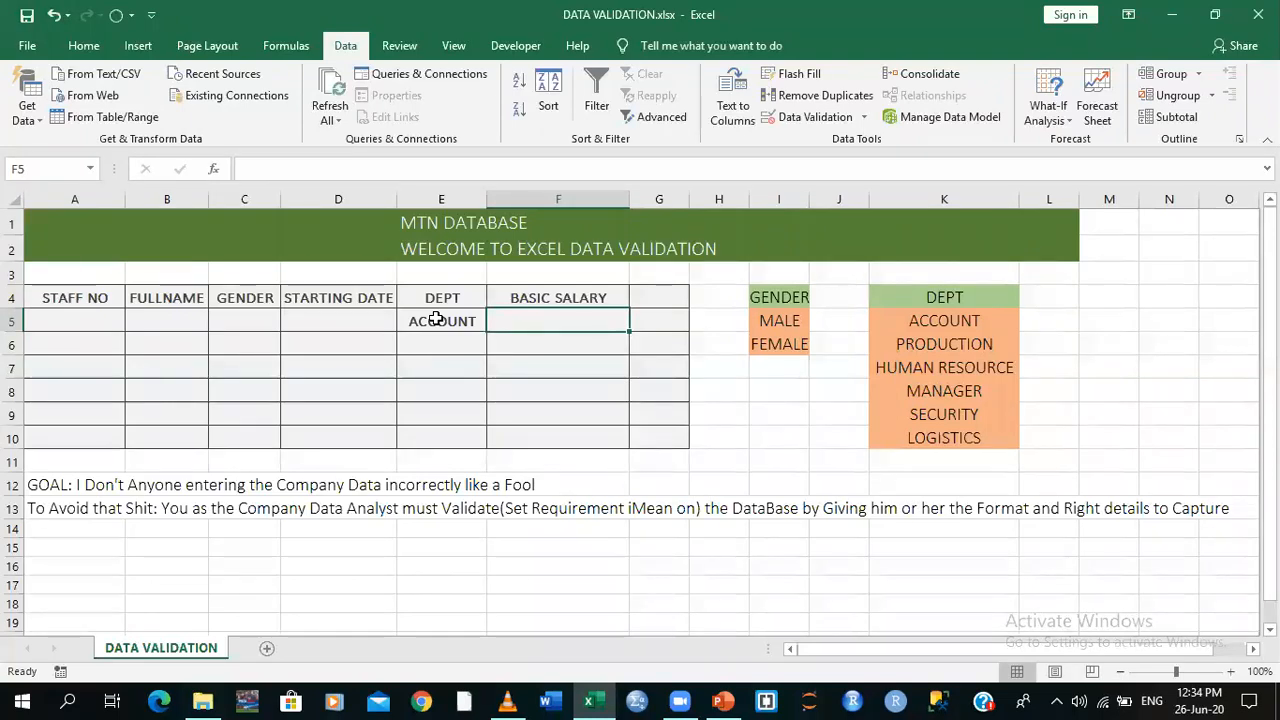
pyautogui.click(438, 344)
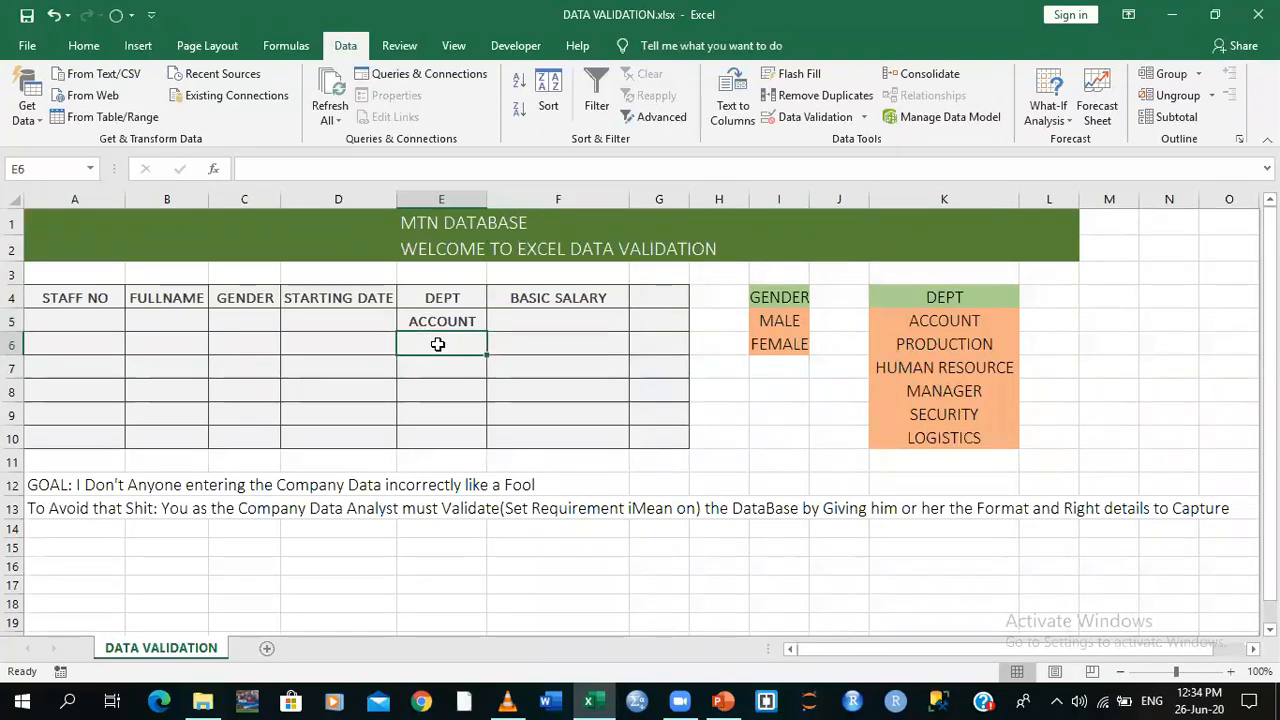
pyautogui.write('PRODUCTION')
pyautogui.press('Tab')
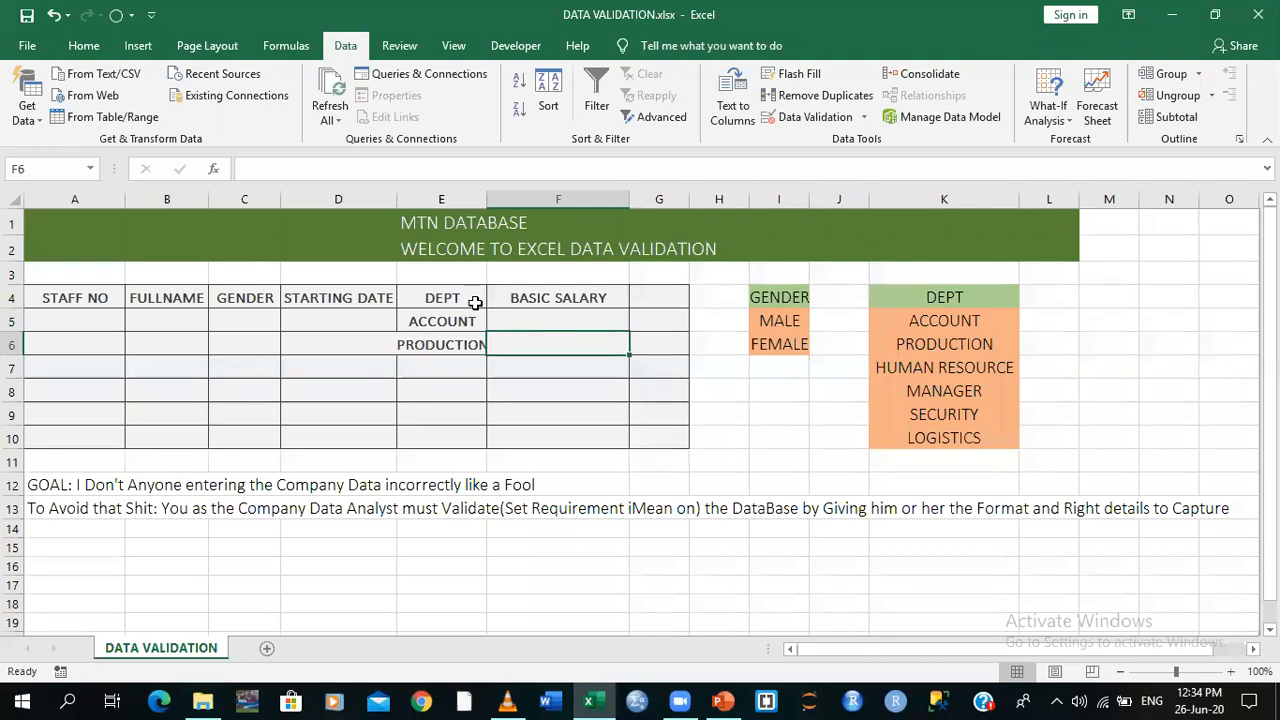
pyautogui.moveTo(486, 194); pyautogui.dragTo(500, 198)
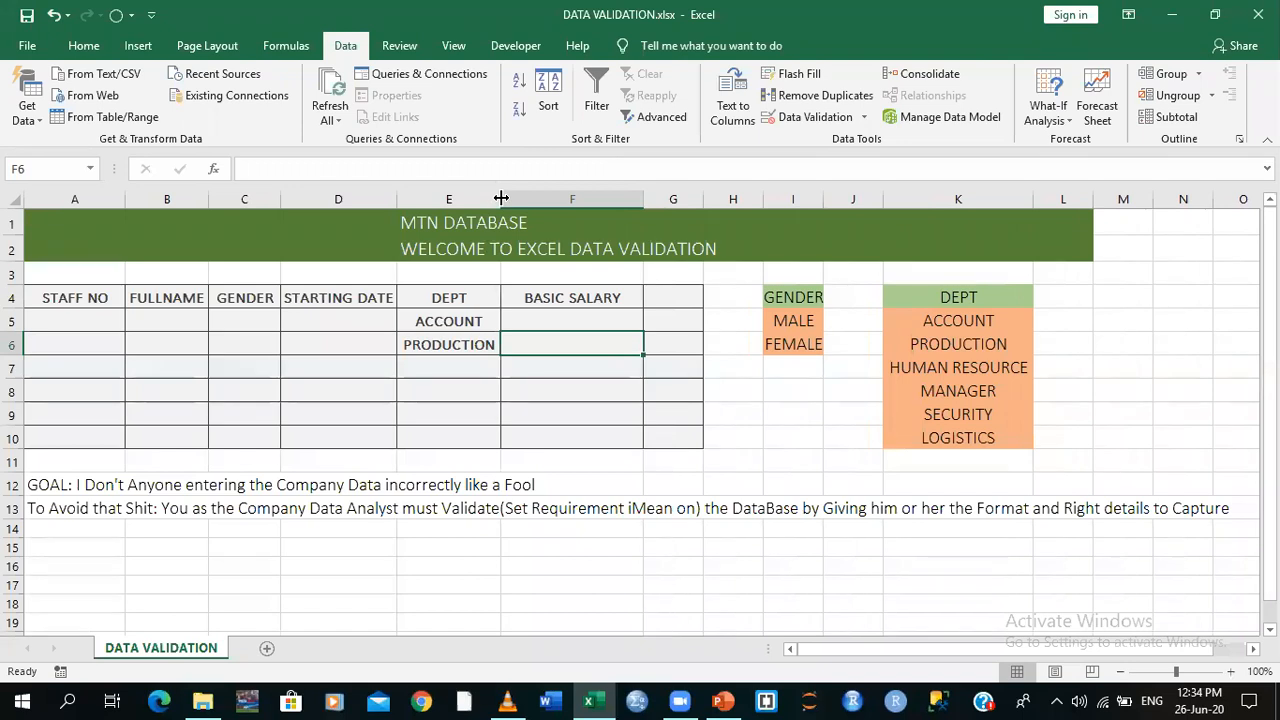
# Test the validation rule by trying to enter PASTOR in E7, and dismiss the error alert
pyautogui.click(445, 365)
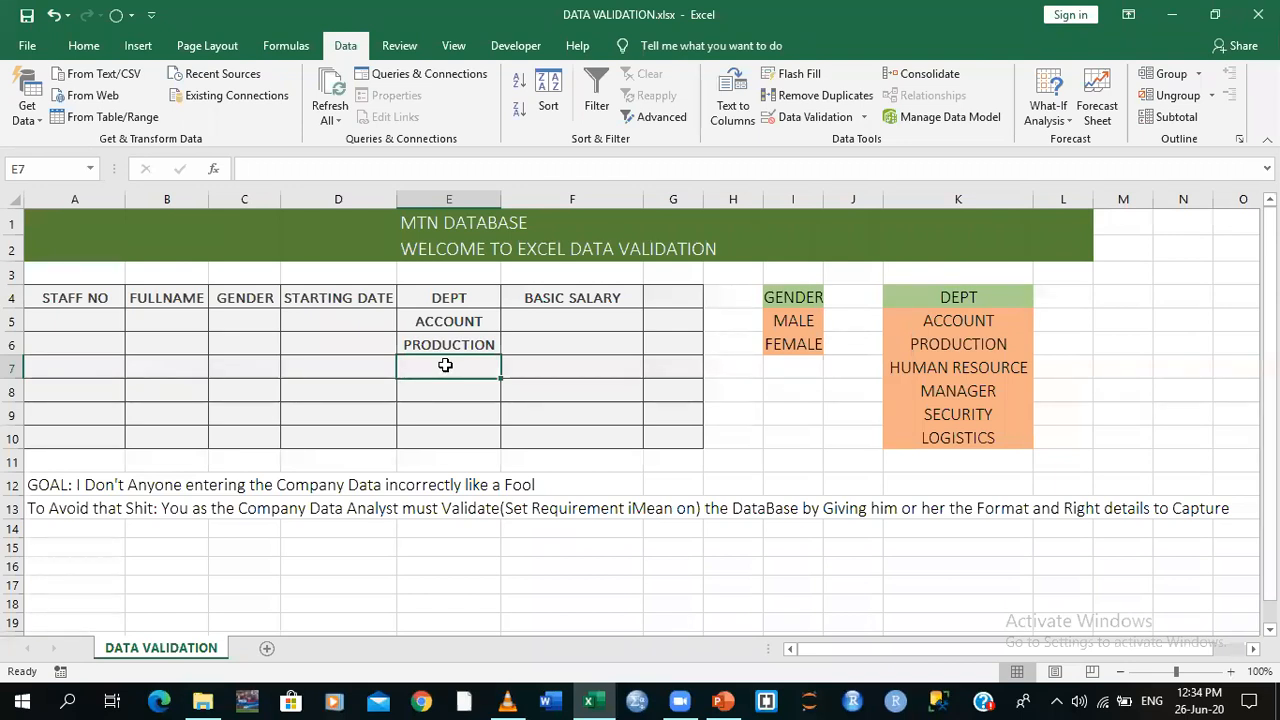
pyautogui.write('PASTOR')
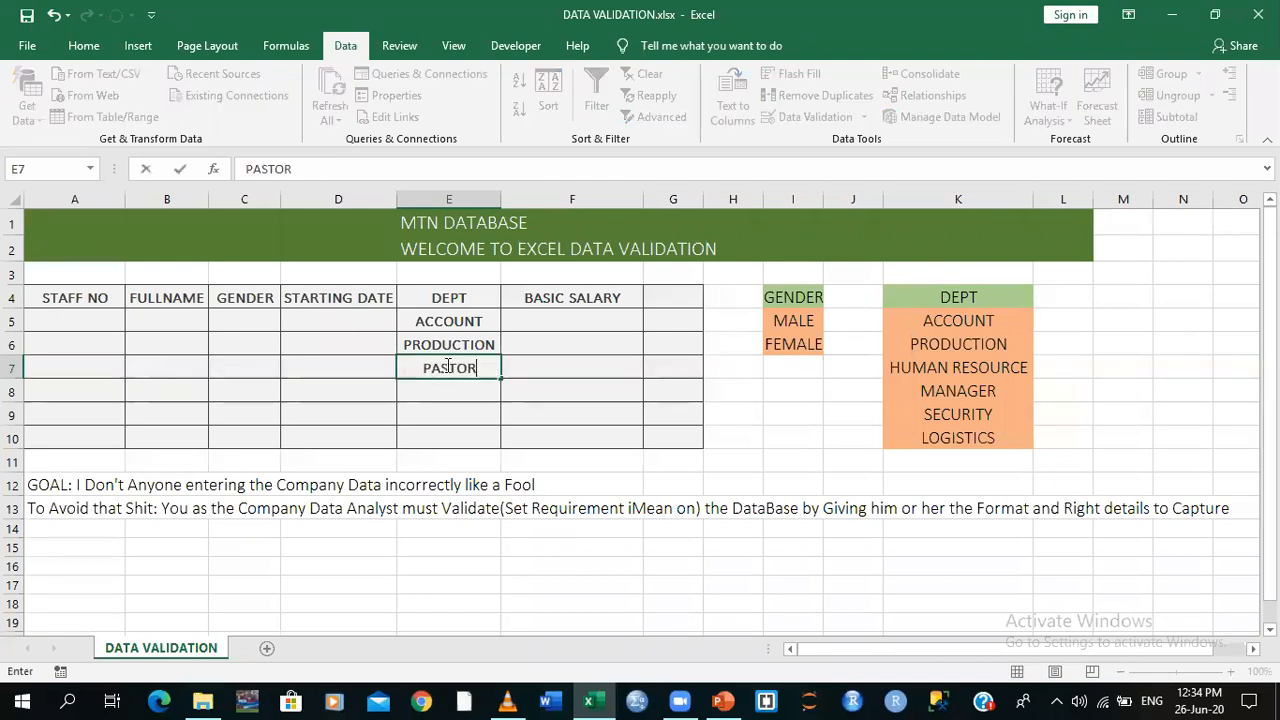
pyautogui.press('Return')
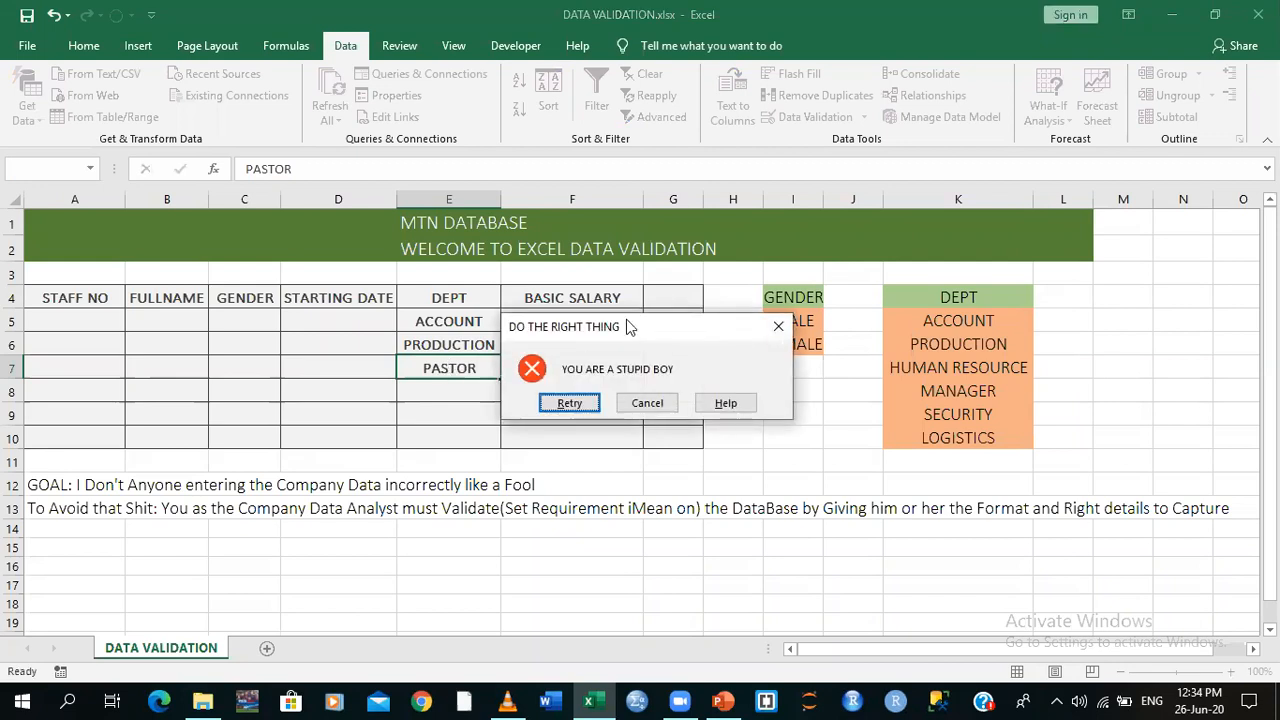
pyautogui.moveTo(648, 334); pyautogui.dragTo(675, 430)
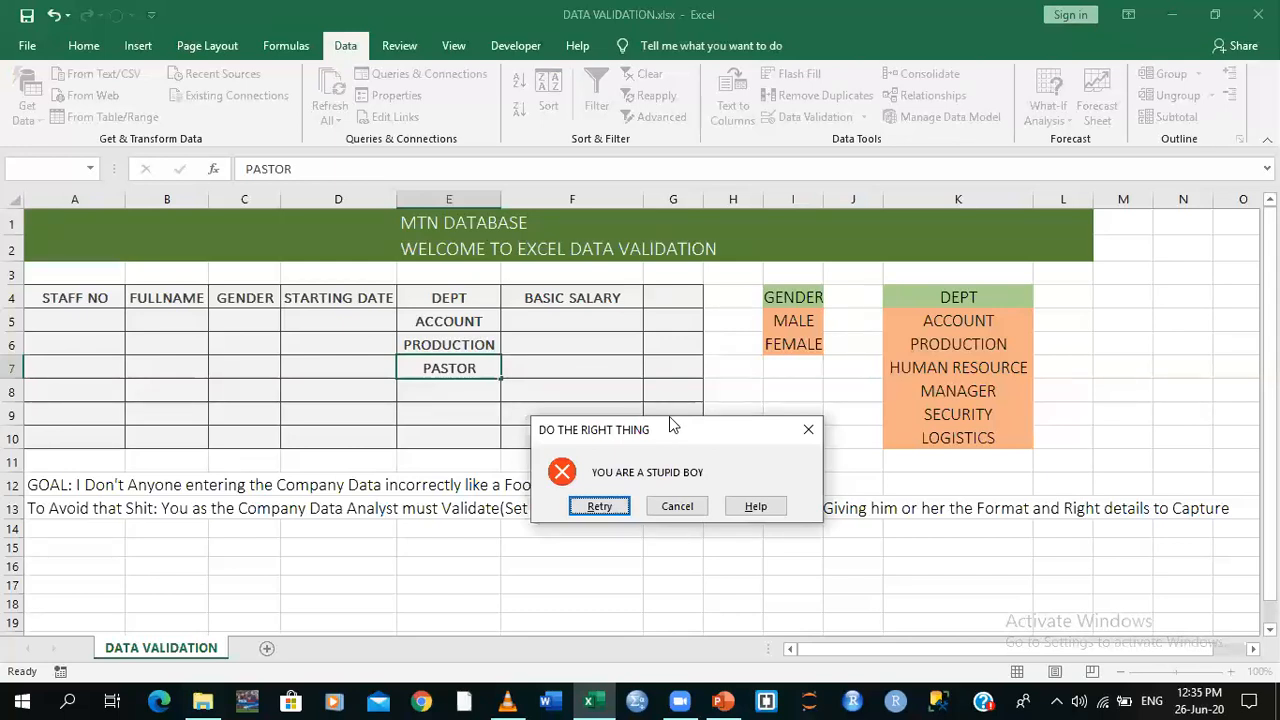
pyautogui.moveTo(675, 430); pyautogui.dragTo(670, 382)
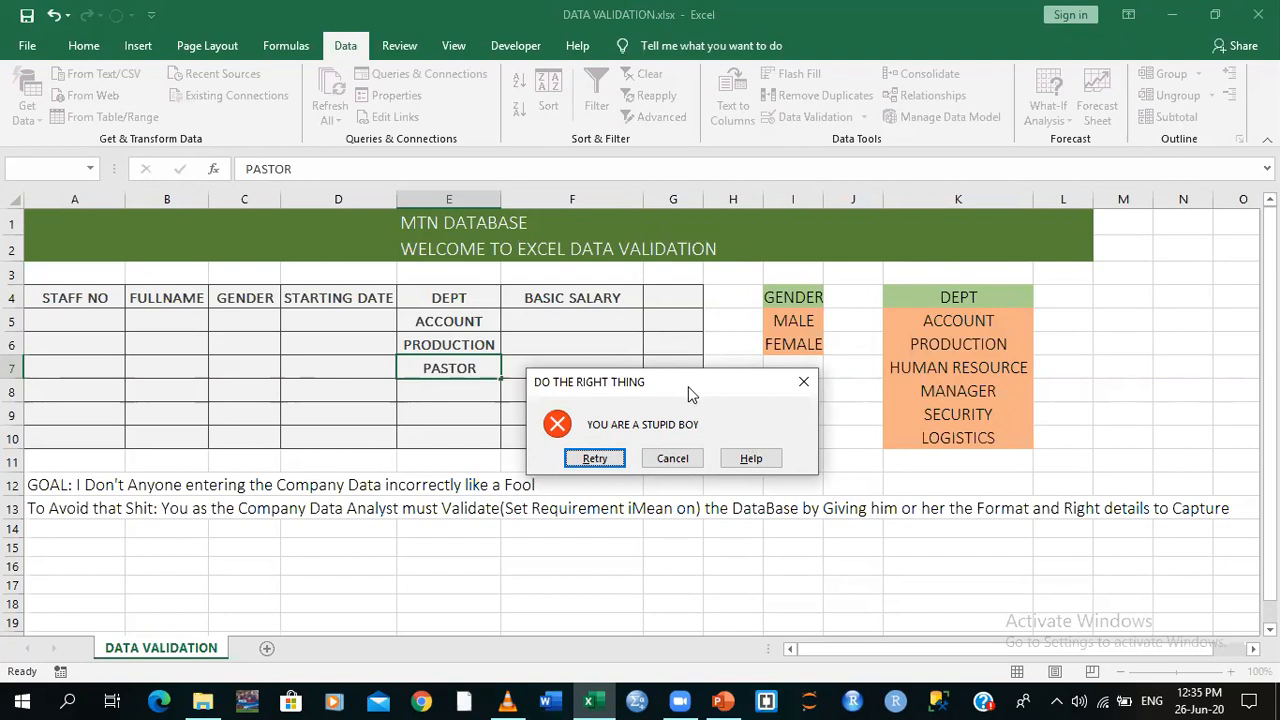
pyautogui.moveTo(688, 386); pyautogui.dragTo(675, 456)
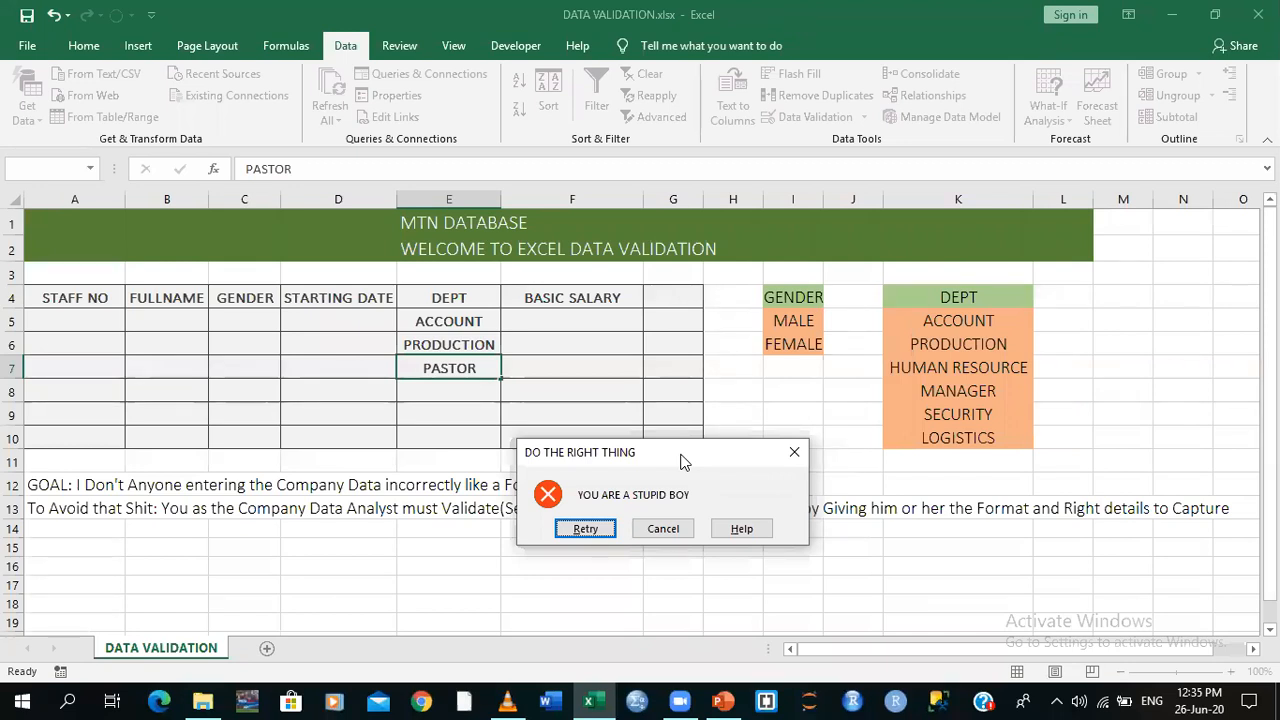
pyautogui.click(792, 454)
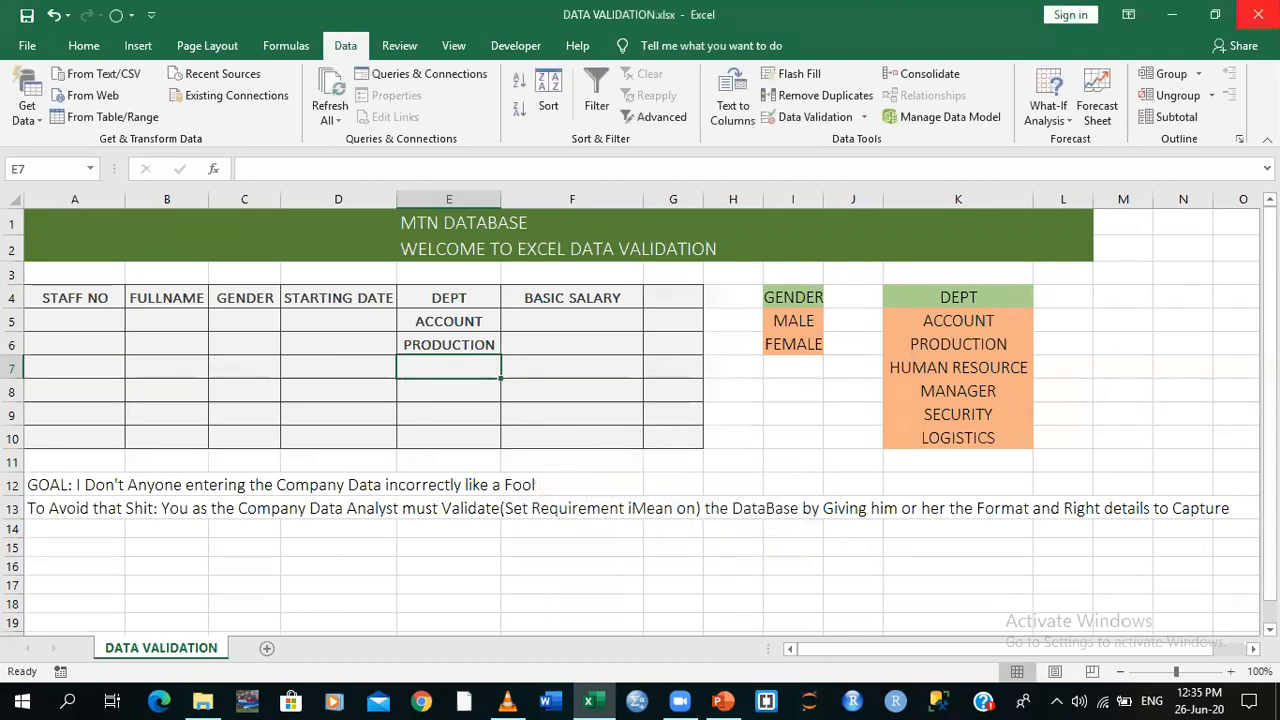
# Close the DATA VALIDATION workbook without saving the changes and reopen it
pyautogui.click(1258, 14)
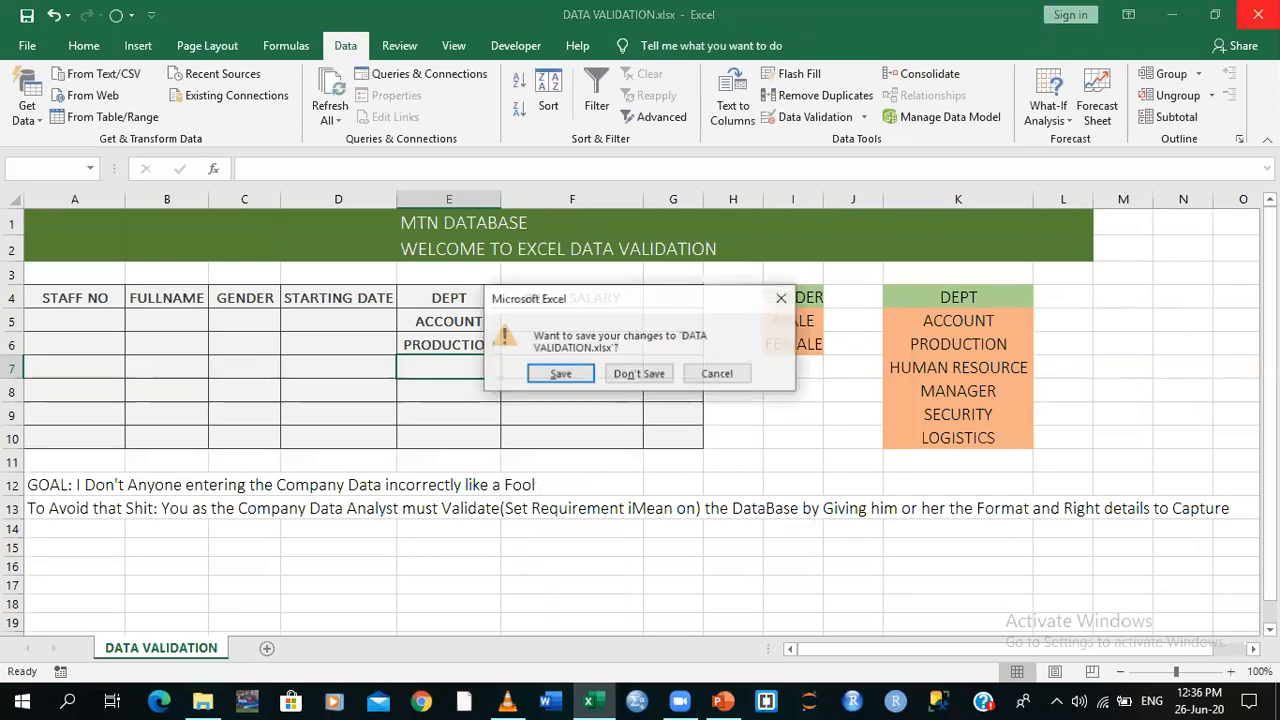
pyautogui.click(643, 375)
pyautogui.doubleClick(604, 298)
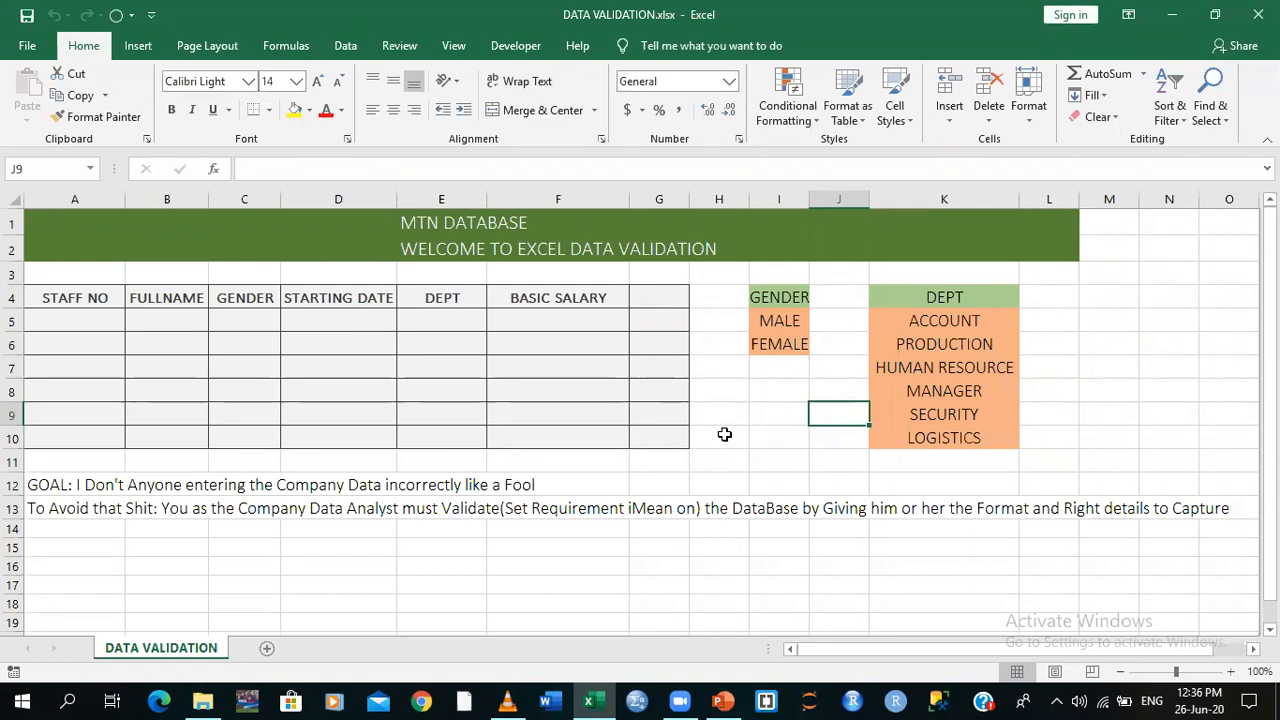
pyautogui.click(724, 434)
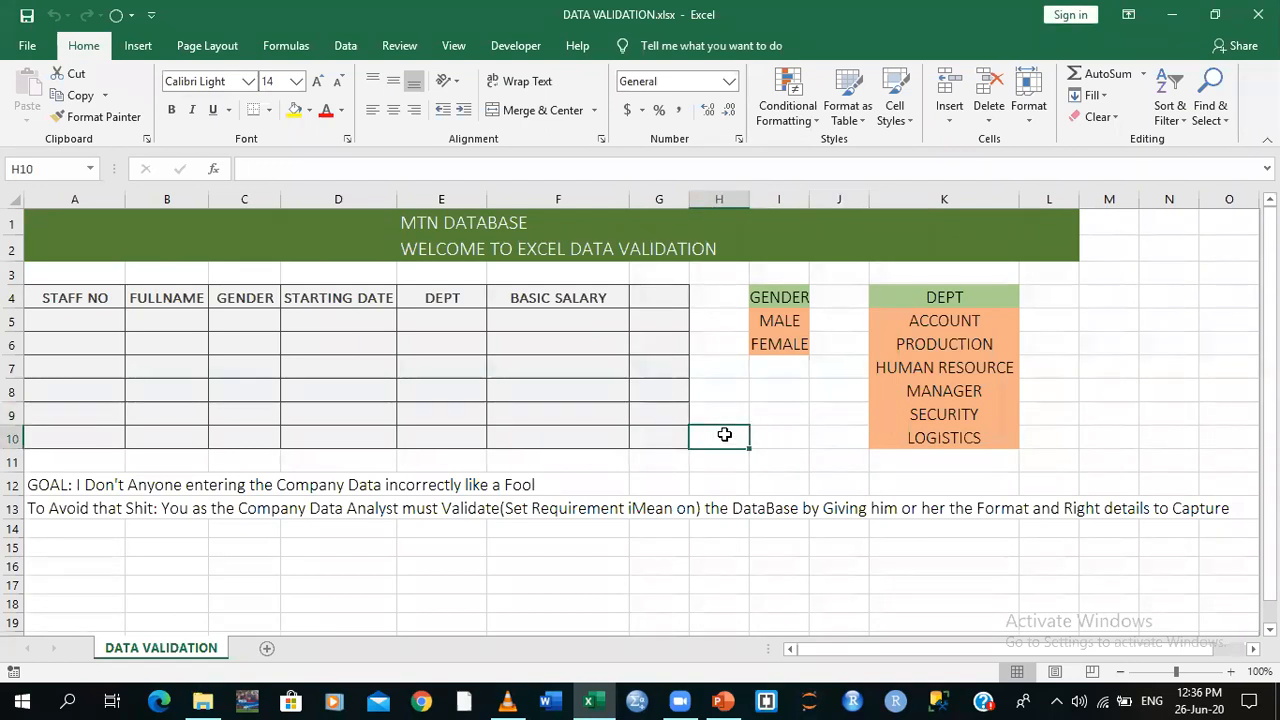
pyautogui.click(559, 153)
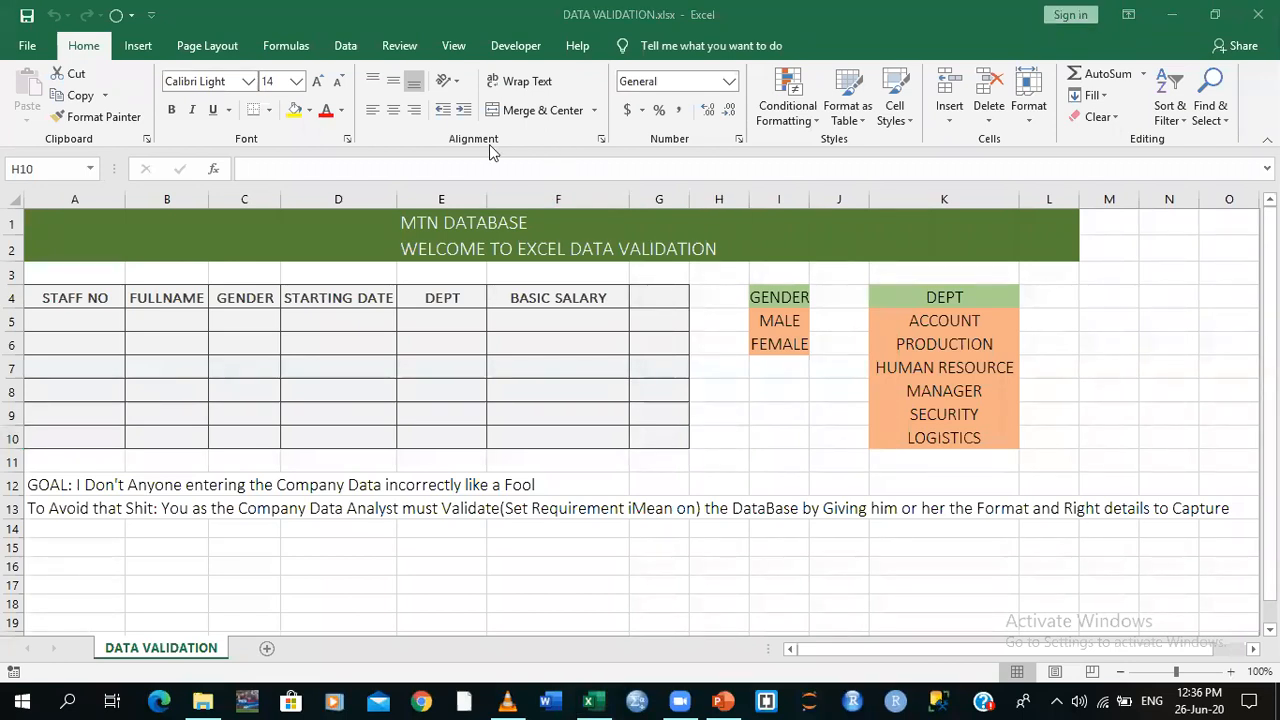
# Create a data validation rule for the empty DEPT cells E5:E10 with List as the allowed type
pyautogui.click(436, 318)
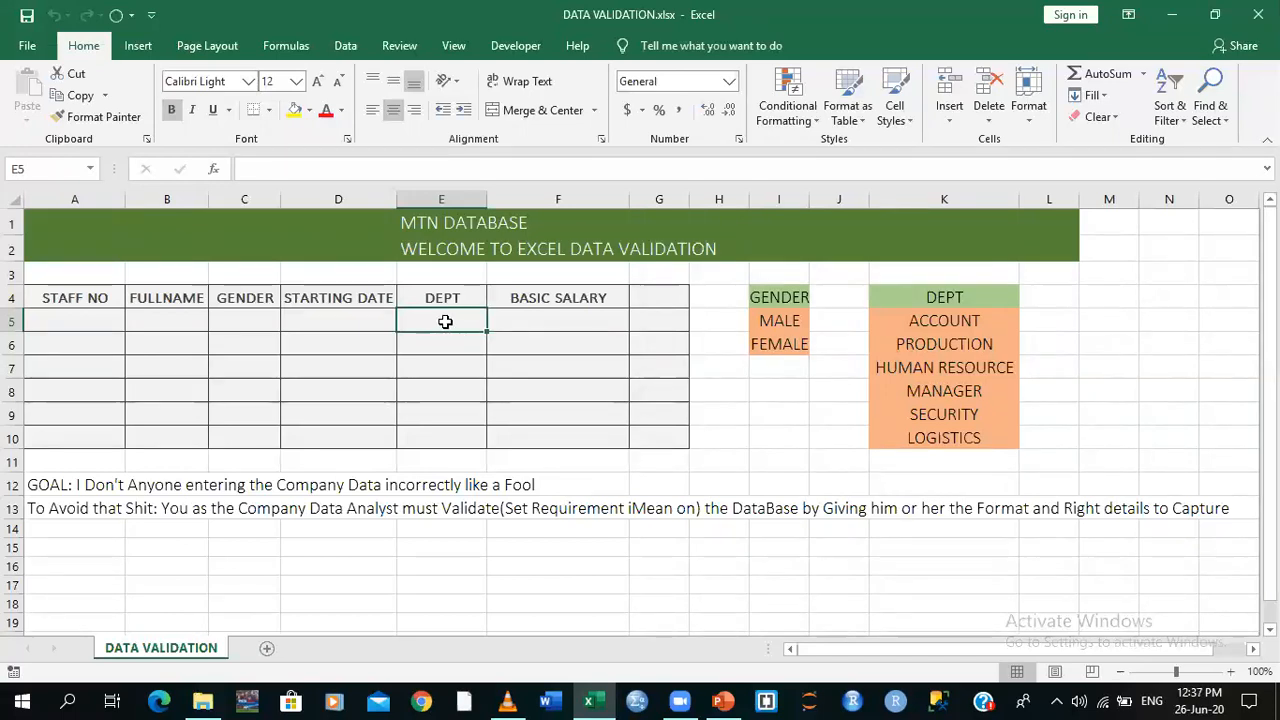
pyautogui.moveTo(445, 321); pyautogui.dragTo(438, 449)
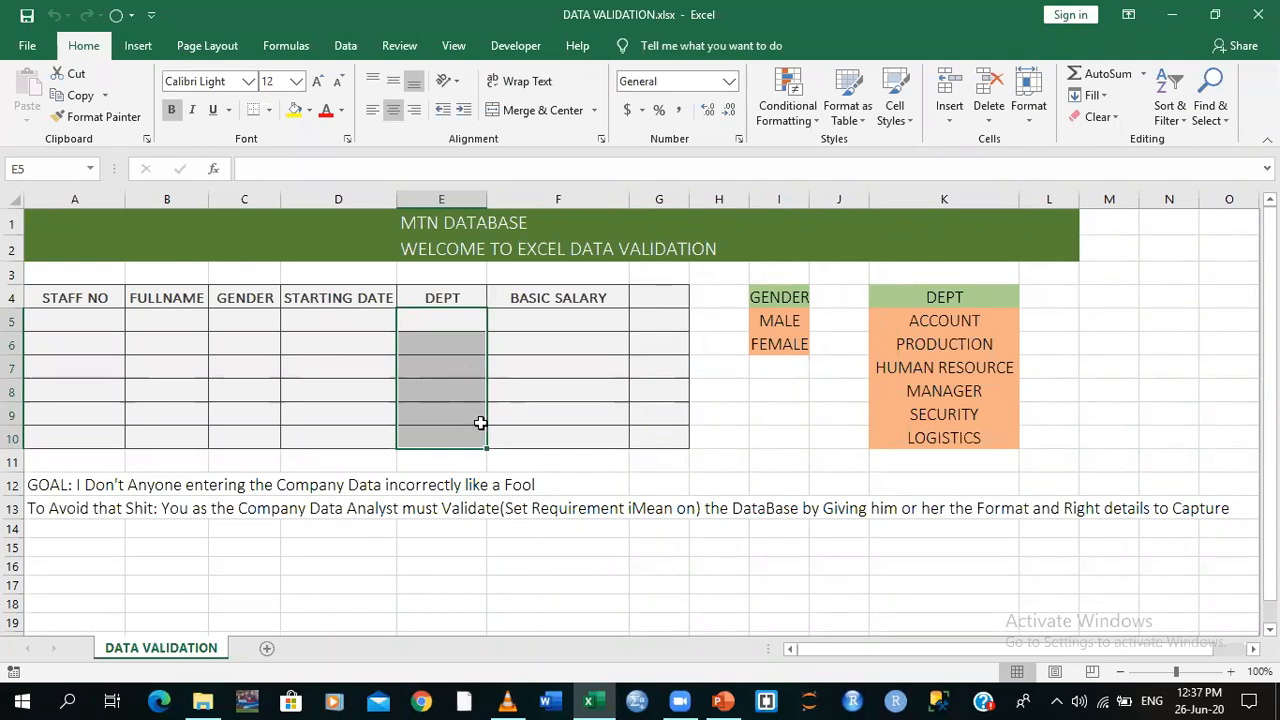
pyautogui.click(336, 49)
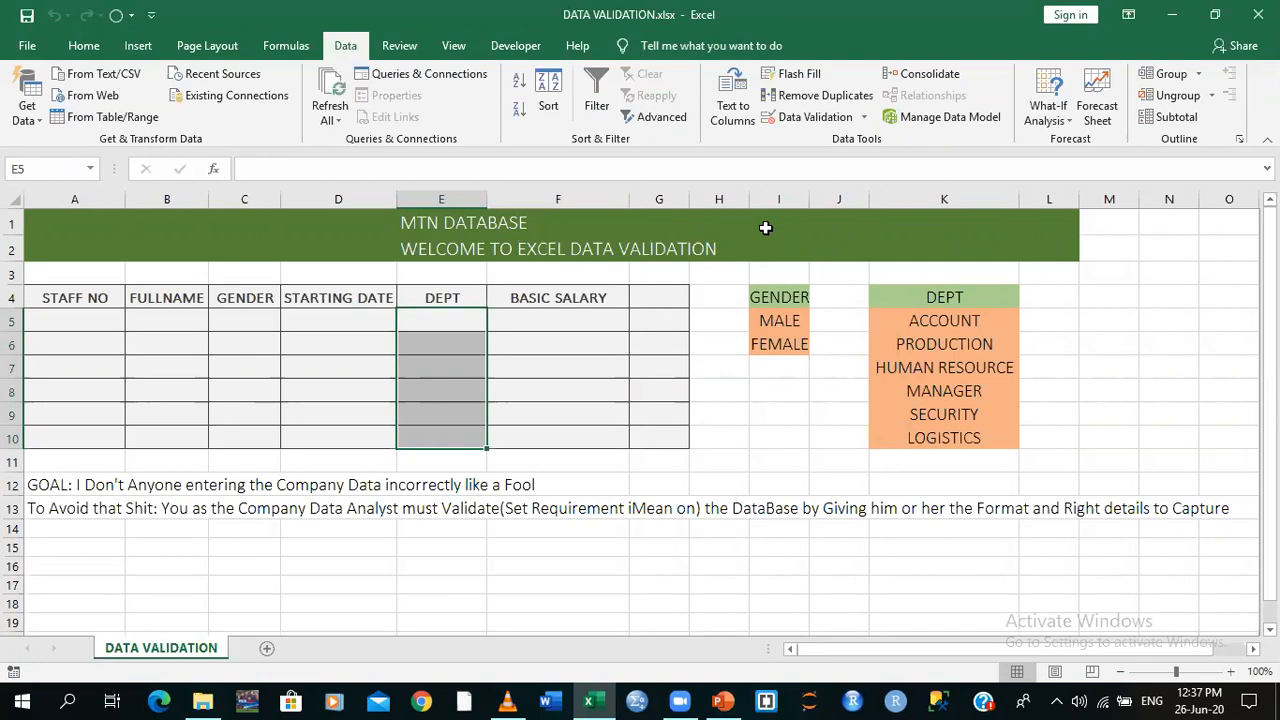
pyautogui.click(864, 118)
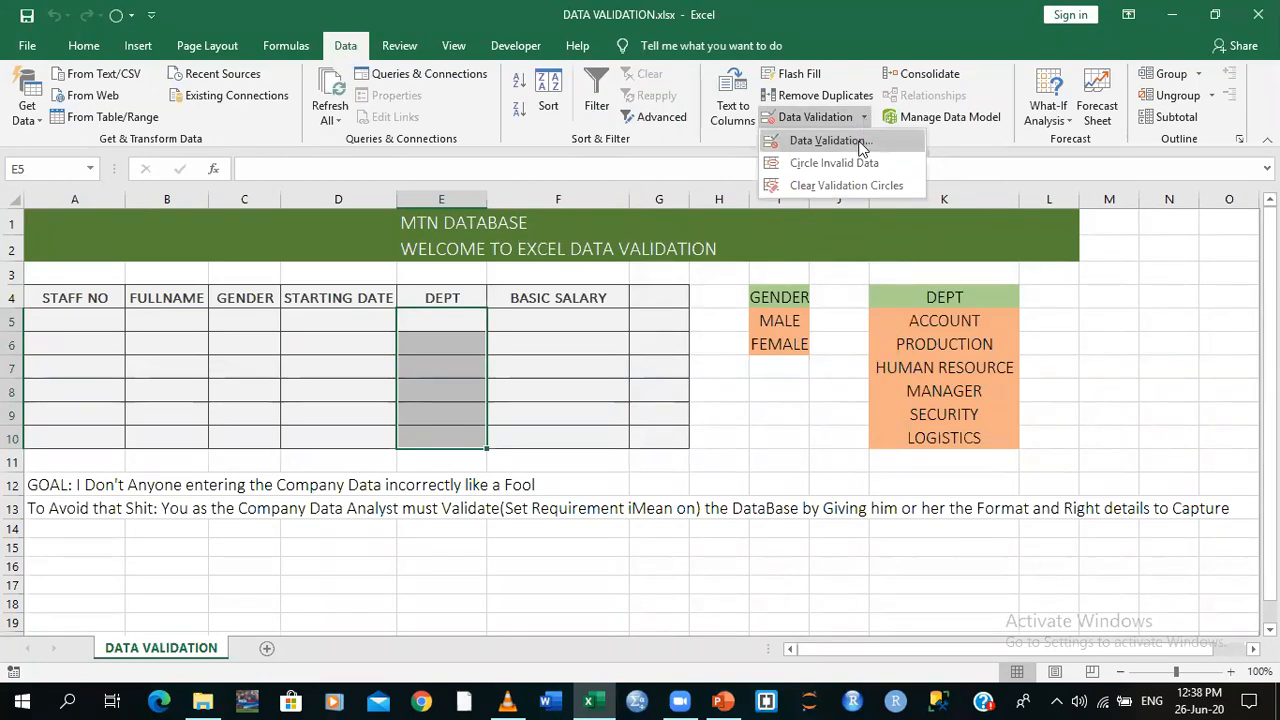
pyautogui.click(826, 141)
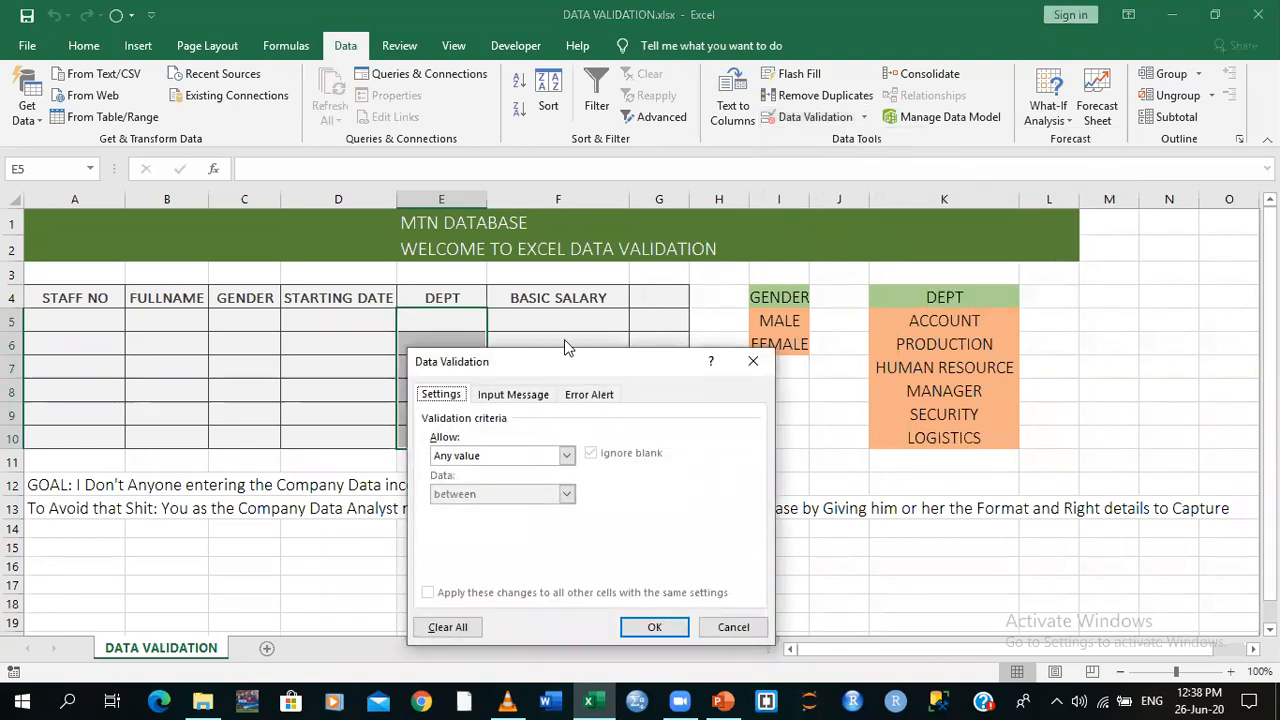
pyautogui.moveTo(565, 365); pyautogui.dragTo(697, 414)
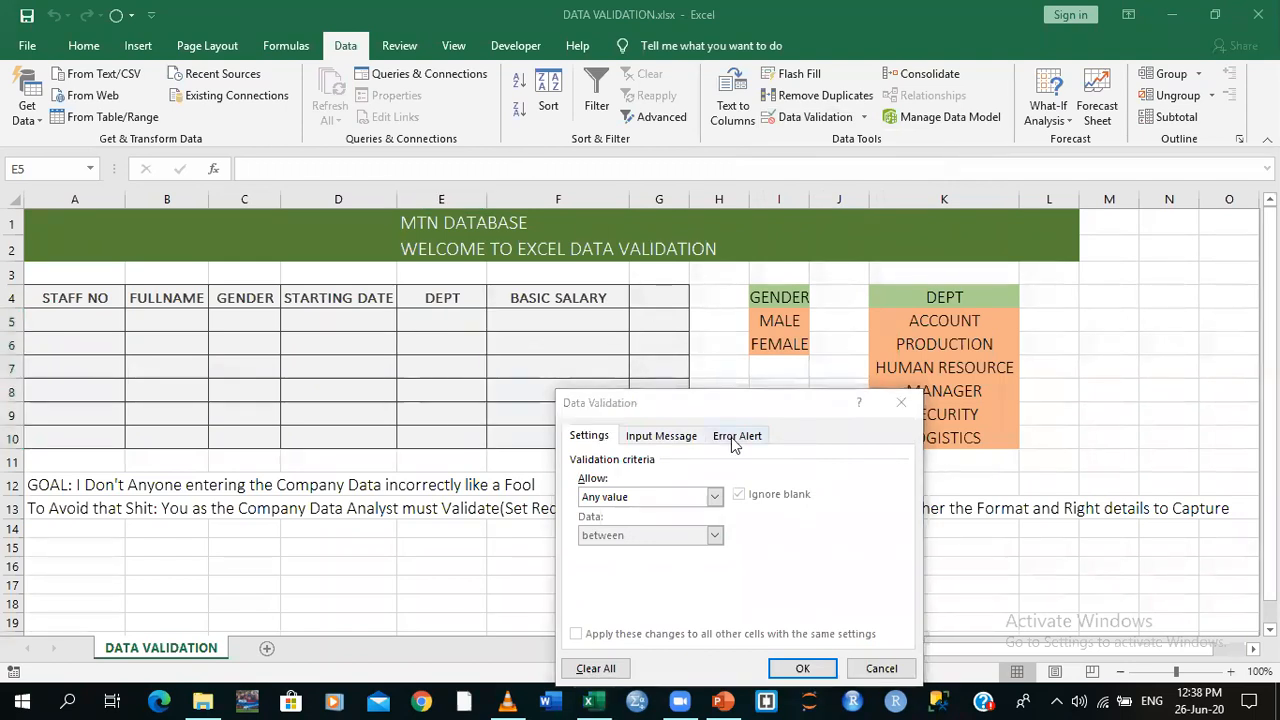
pyautogui.click(795, 439)
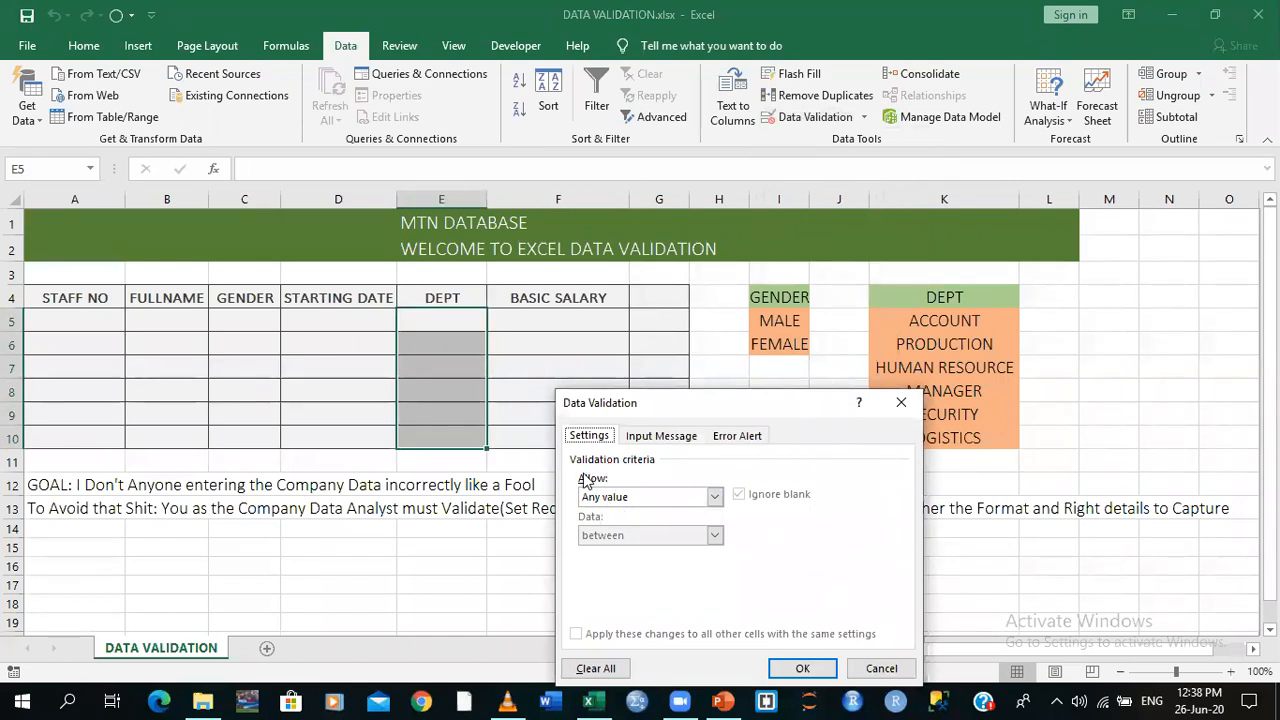
pyautogui.click(714, 498)
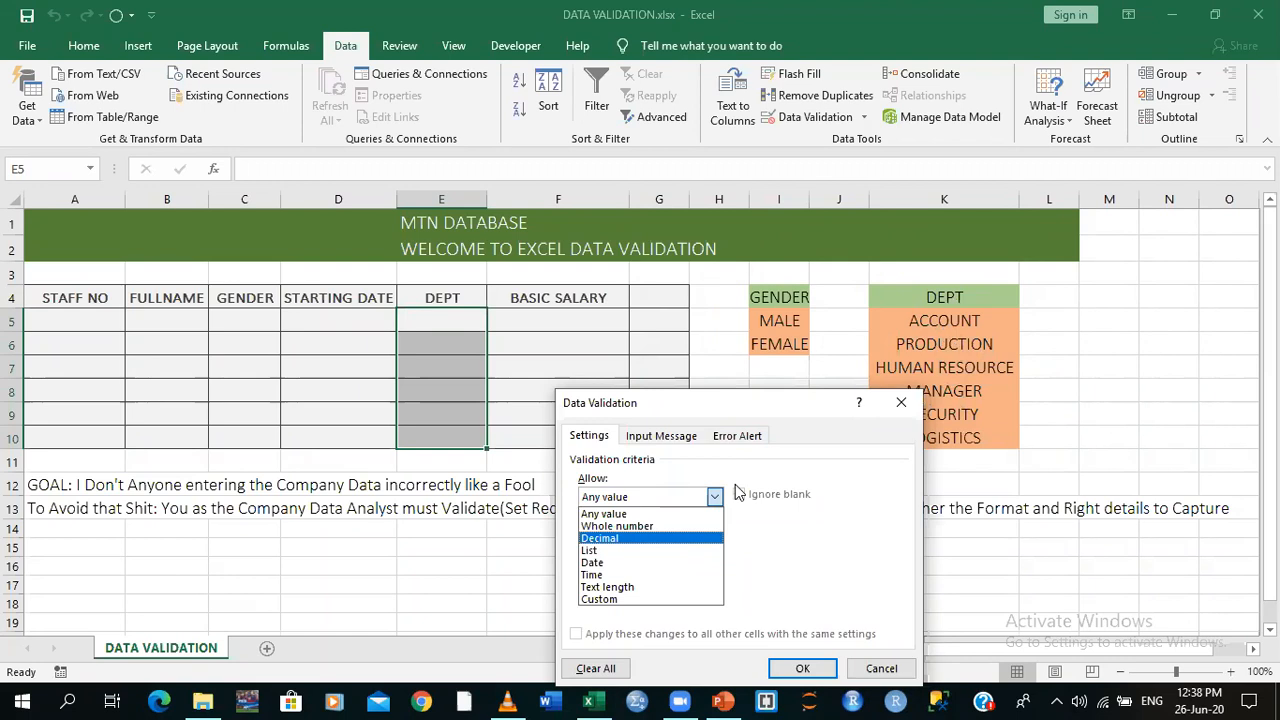
pyautogui.click(625, 560)
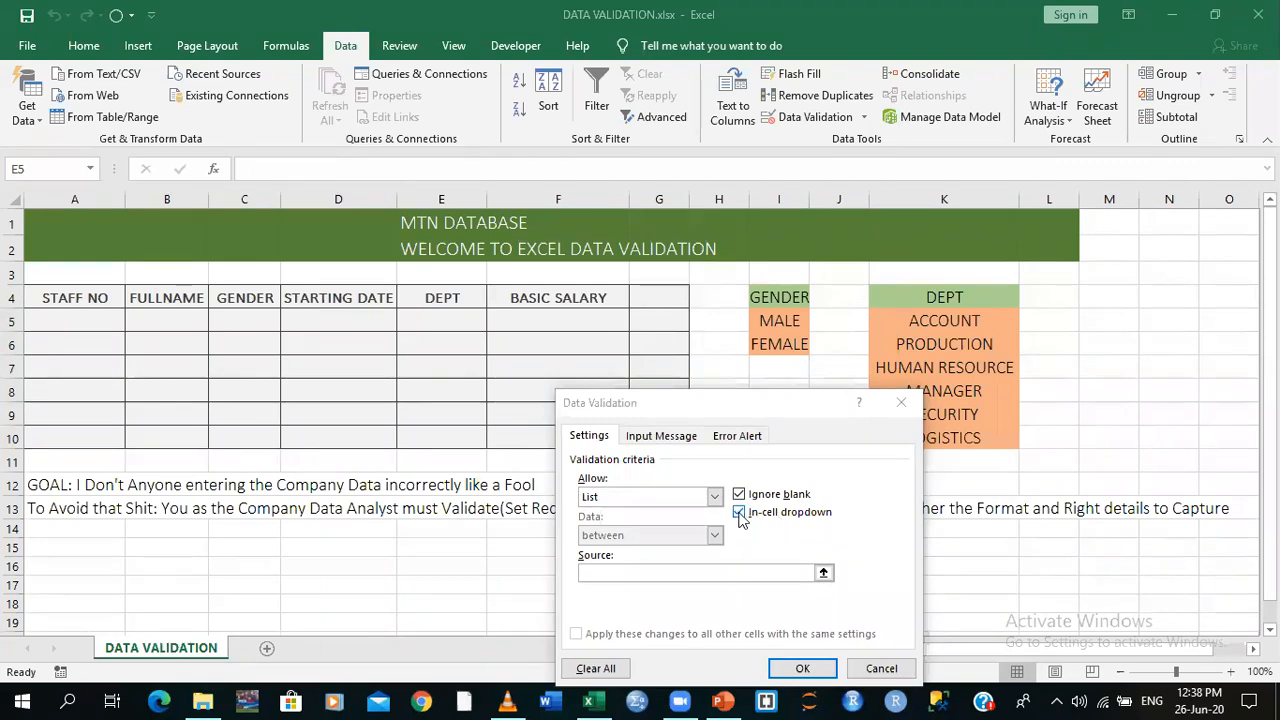
# Turn off In-cell dropdown and Ignore blank for the list rule and set its source to the departments in K5:K10
pyautogui.click(740, 512)
pyautogui.click(742, 494)
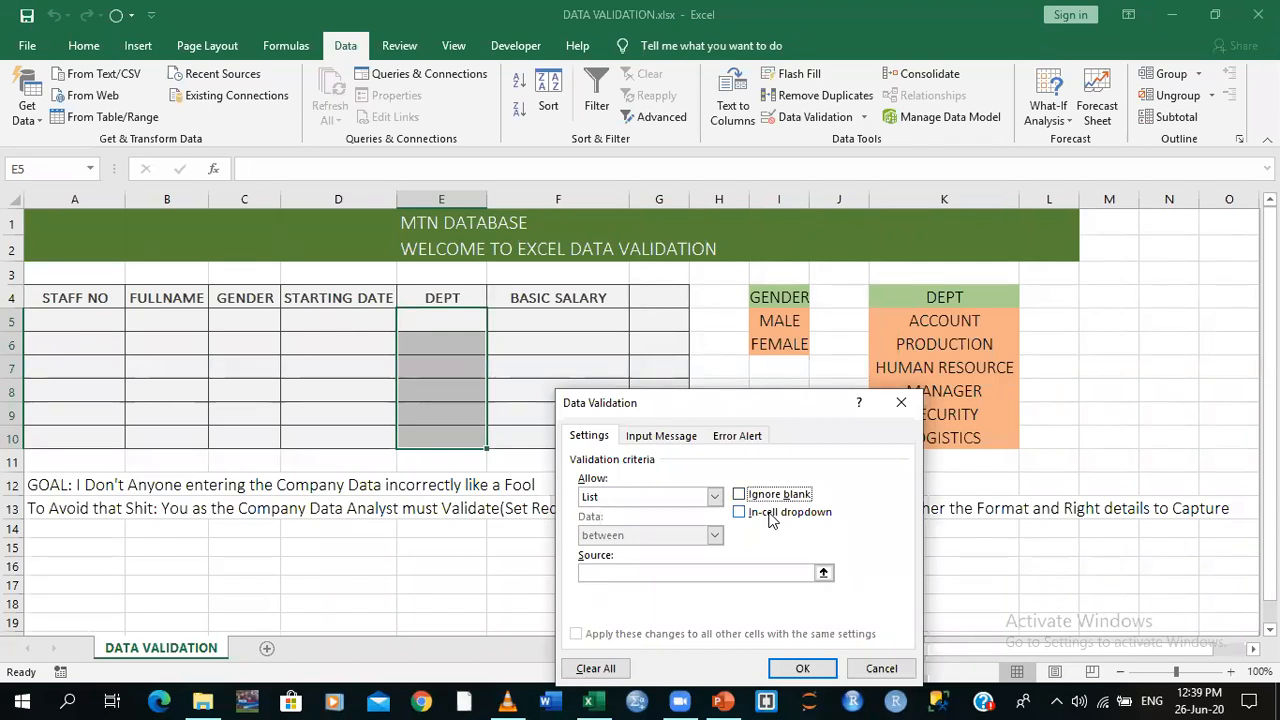
pyautogui.click(680, 579)
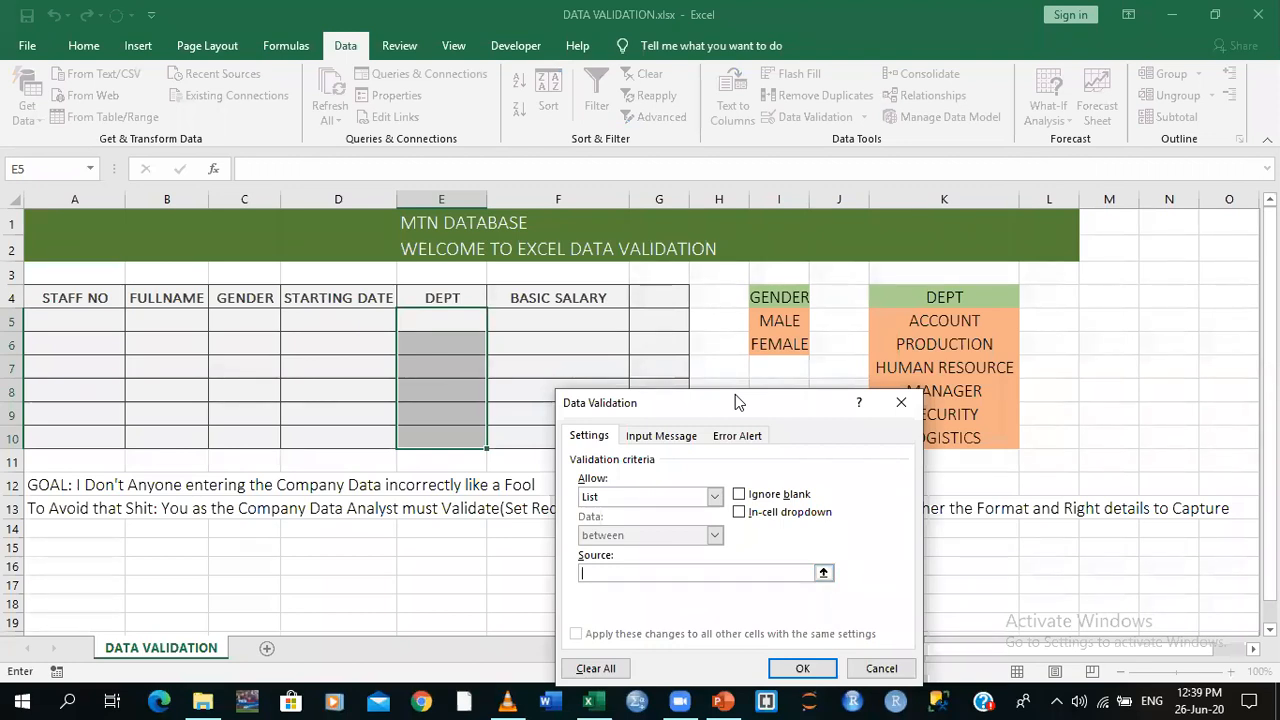
pyautogui.moveTo(735, 396); pyautogui.dragTo(579, 422)
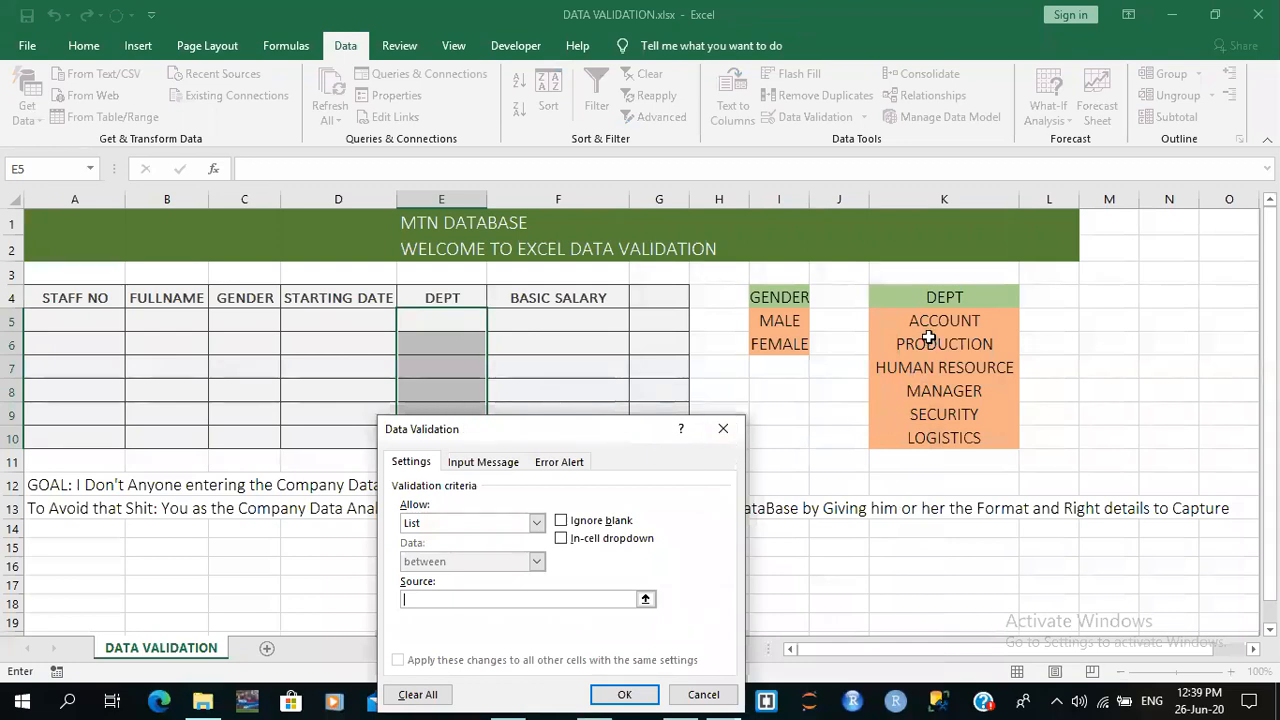
pyautogui.moveTo(932, 321); pyautogui.dragTo(940, 432)
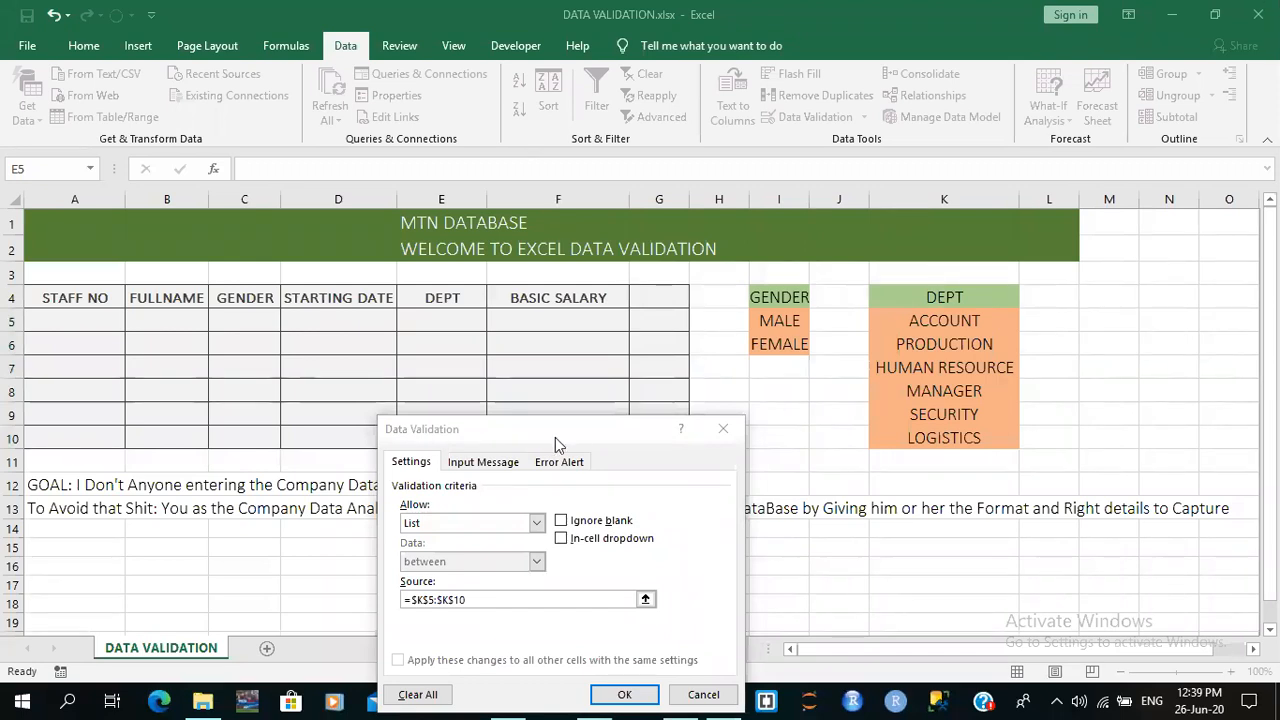
# Add a Stop error alert titled DO THE CORRECT THING with the message YOU HAVE COCONUT HEAD, and apply the DEPT validation rule
pyautogui.click(507, 462)
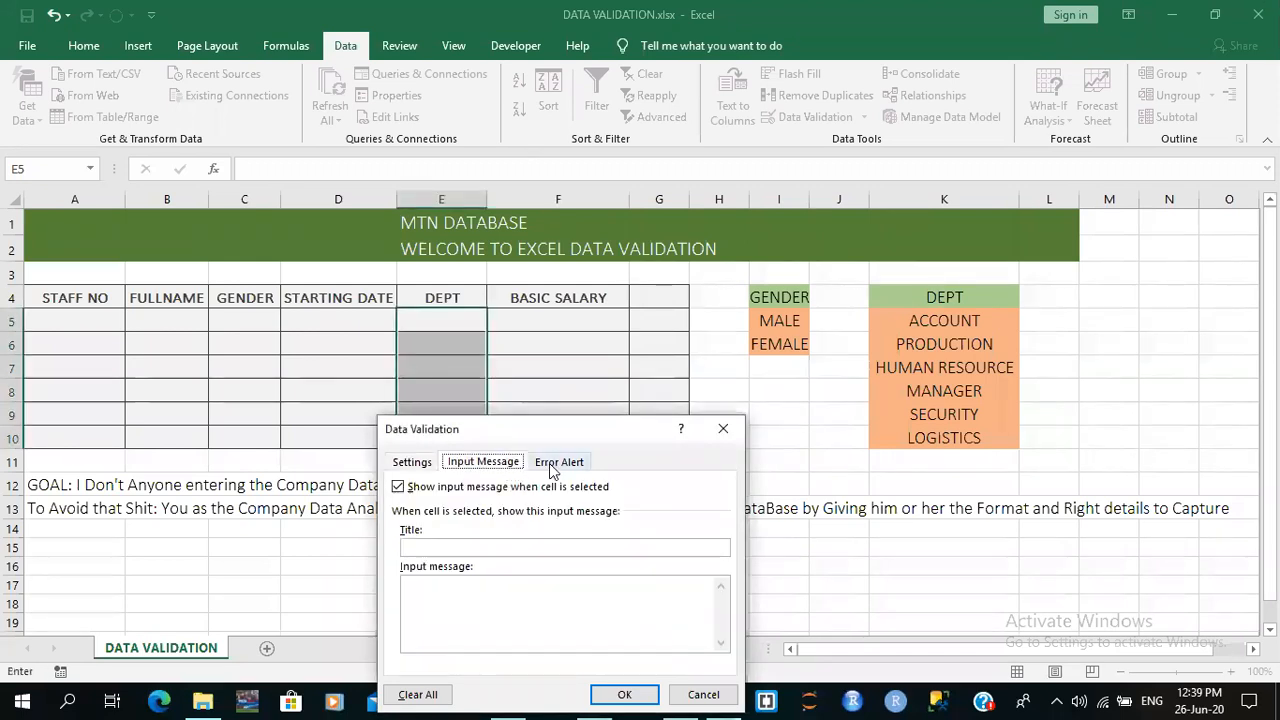
pyautogui.click(549, 463)
pyautogui.click(497, 468)
pyautogui.moveTo(536, 431); pyautogui.dragTo(573, 337)
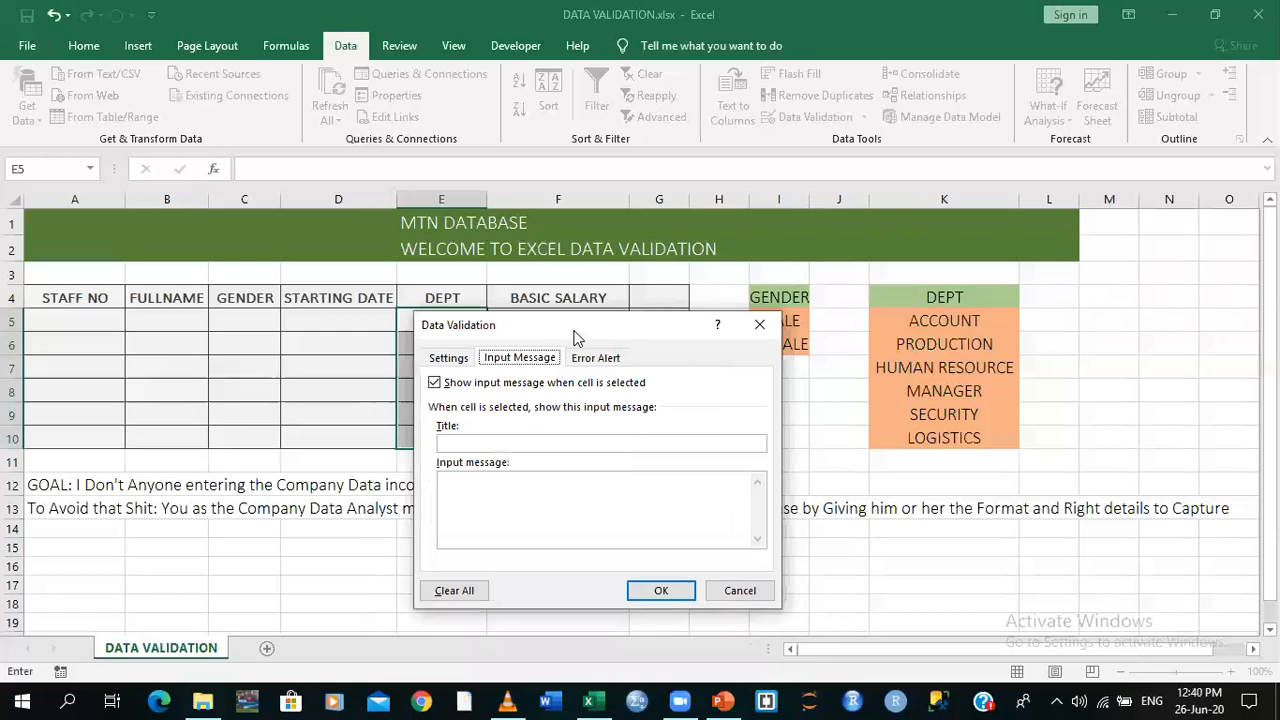
pyautogui.click(583, 358)
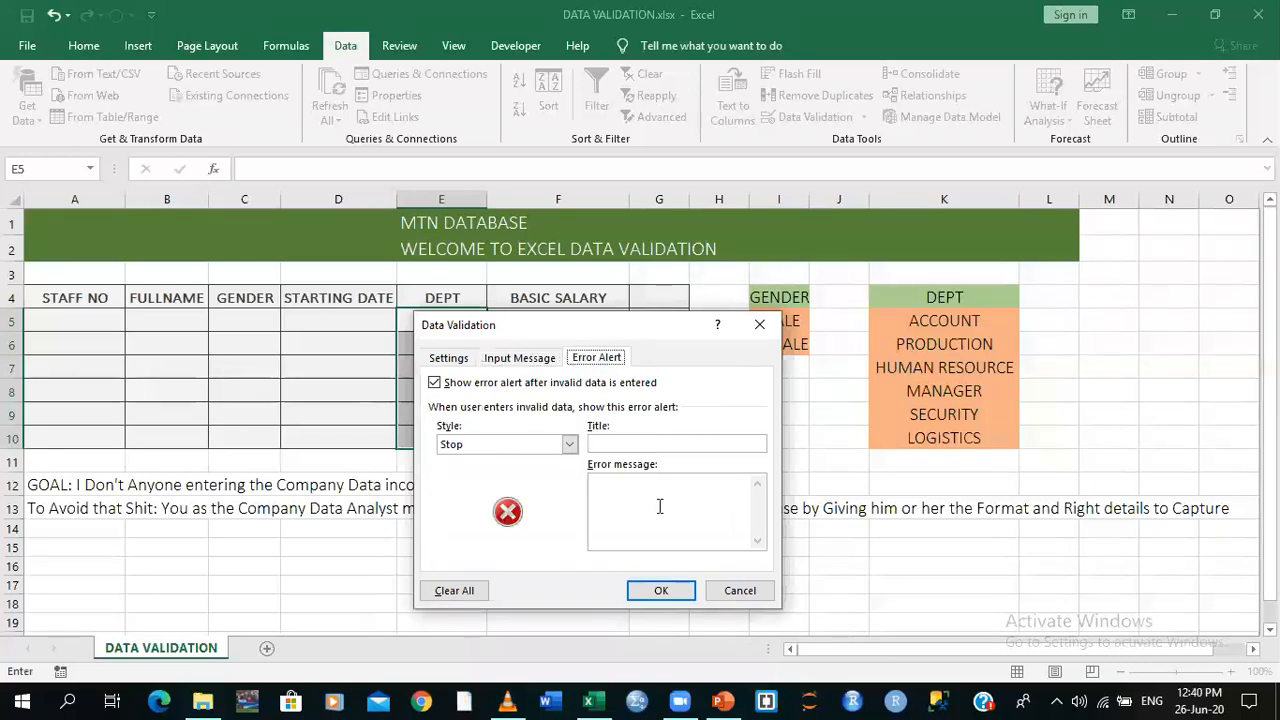
pyautogui.click(628, 441)
pyautogui.write('DO THE')
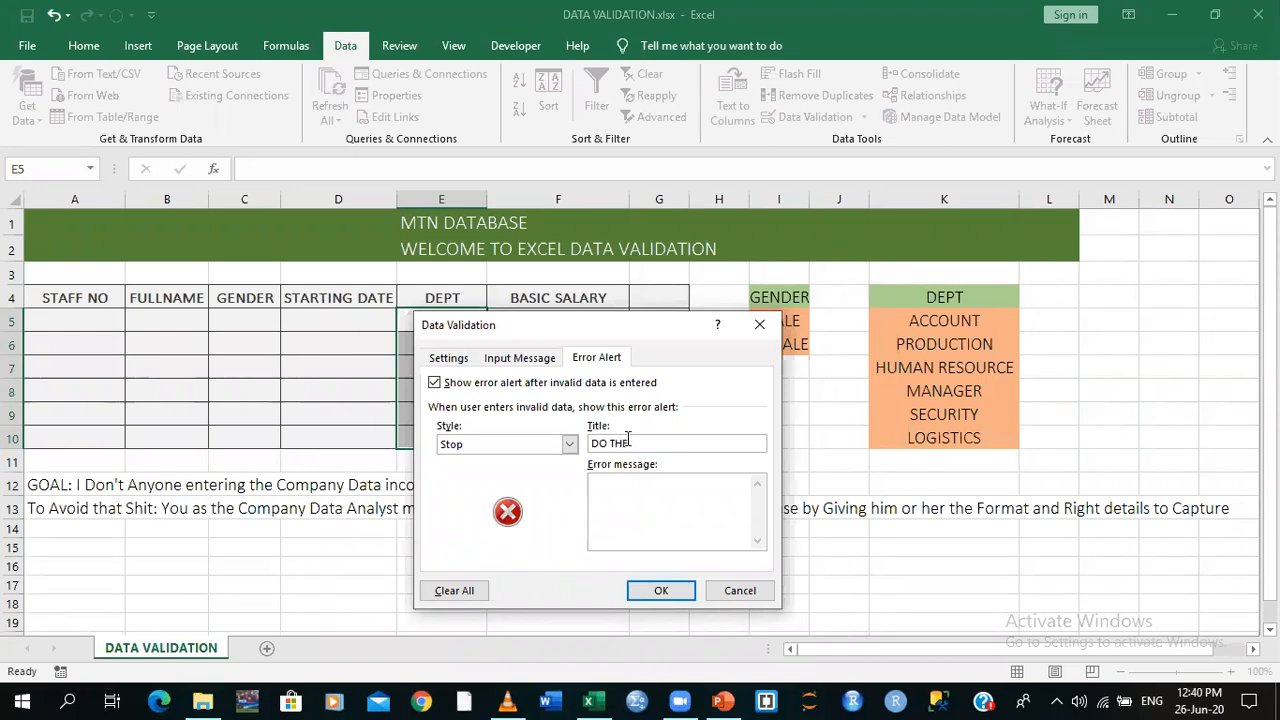
pyautogui.write(' CORRECT THING')
pyautogui.click(639, 485)
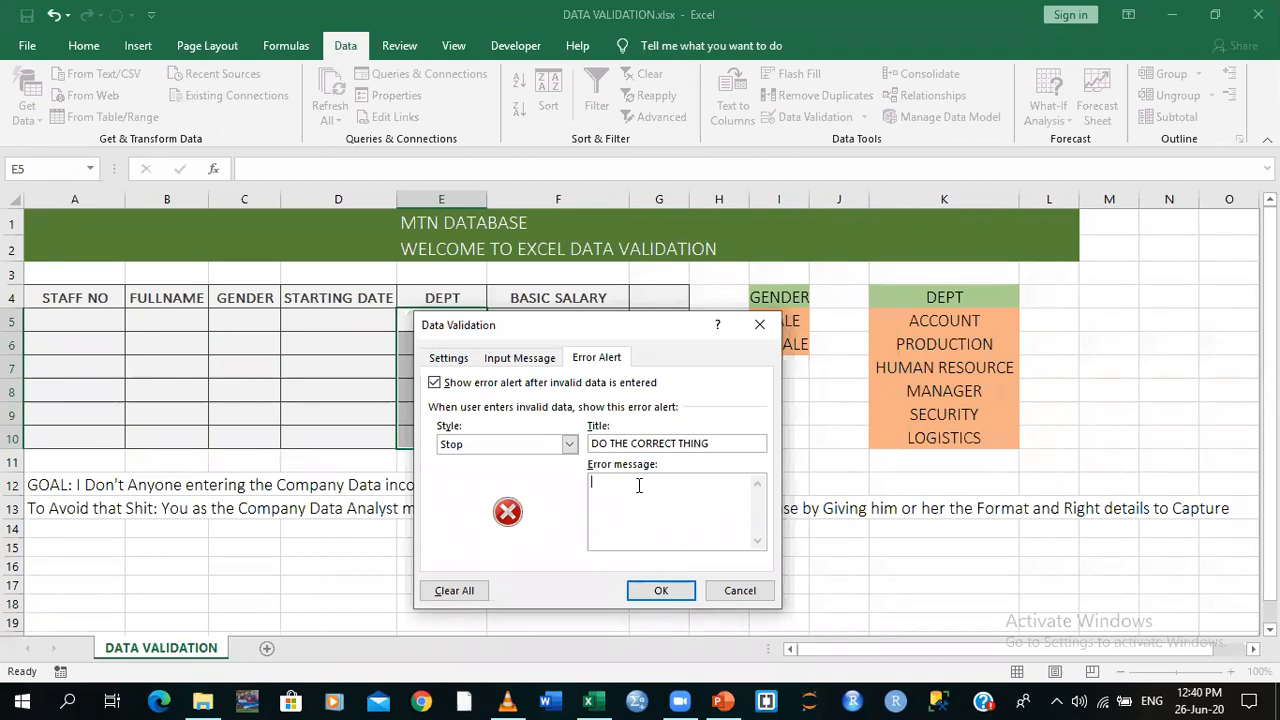
pyautogui.write('YOU HAVE COCON')
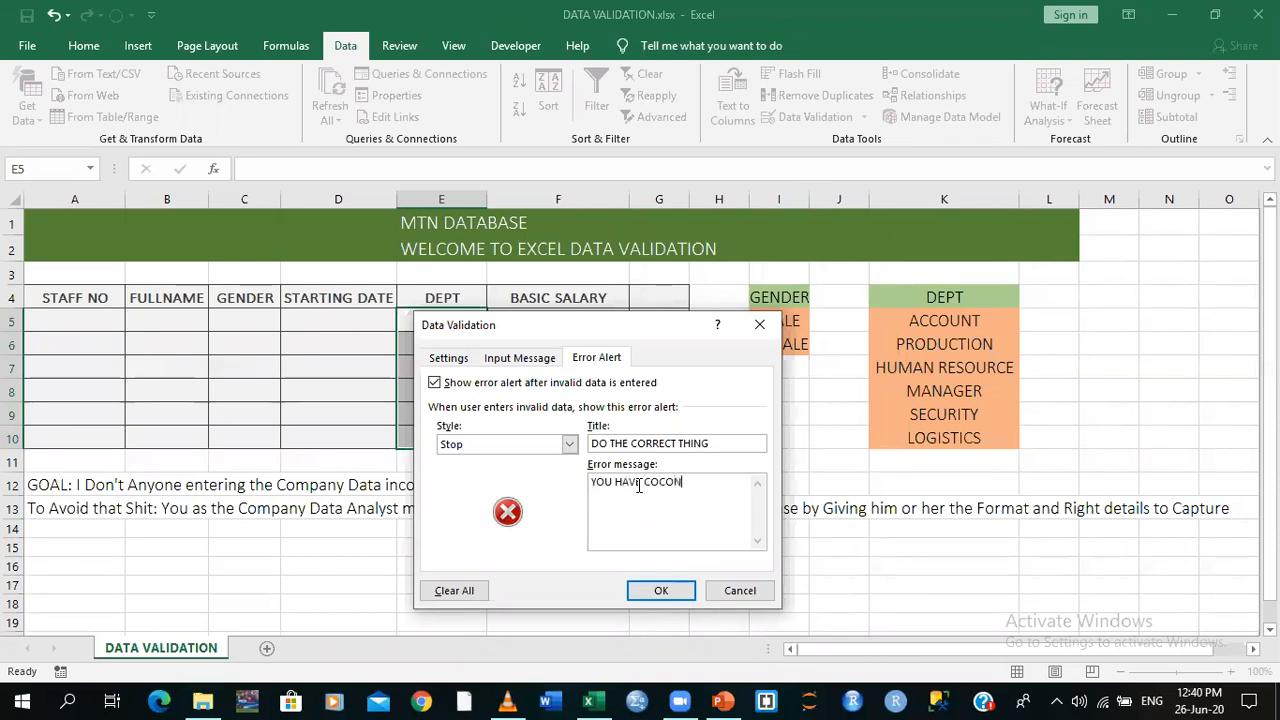
pyautogui.write('UT HEAD')
pyautogui.click(658, 591)
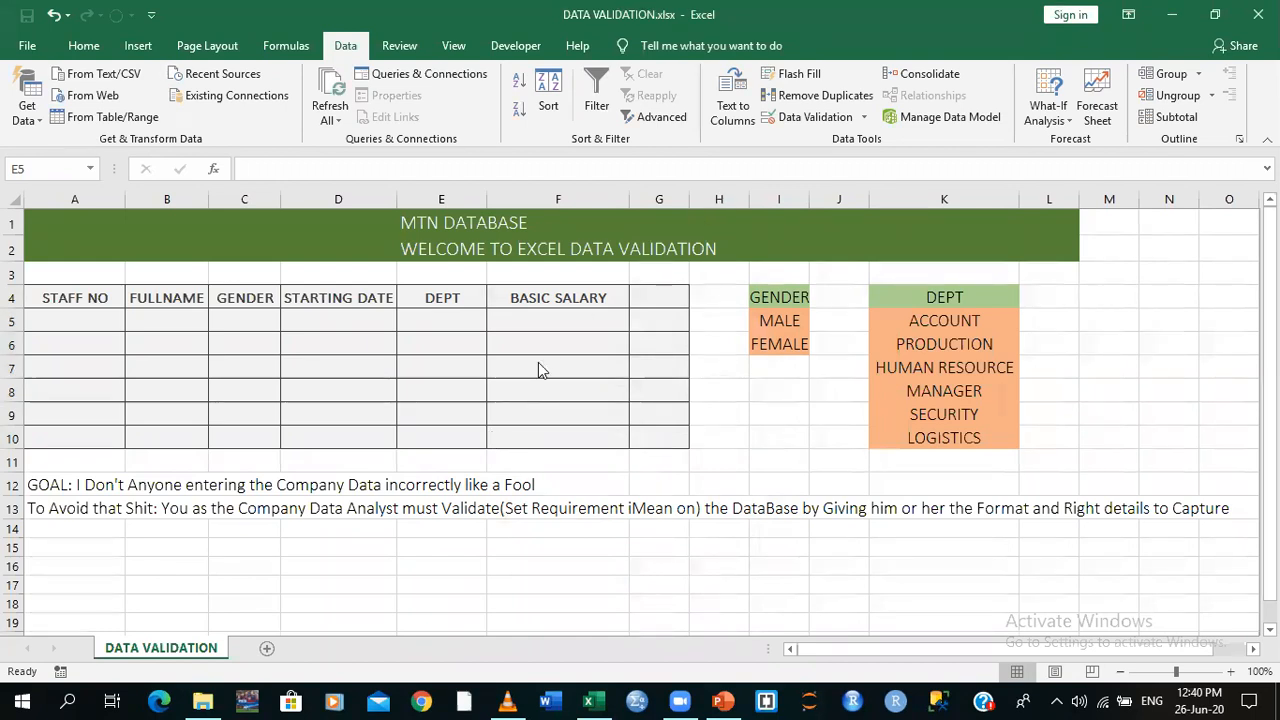
# Enter ACCOUNT in E5 and PRODUCTION in E6 of the DEPT column
pyautogui.click(424, 323)
pyautogui.write('A')
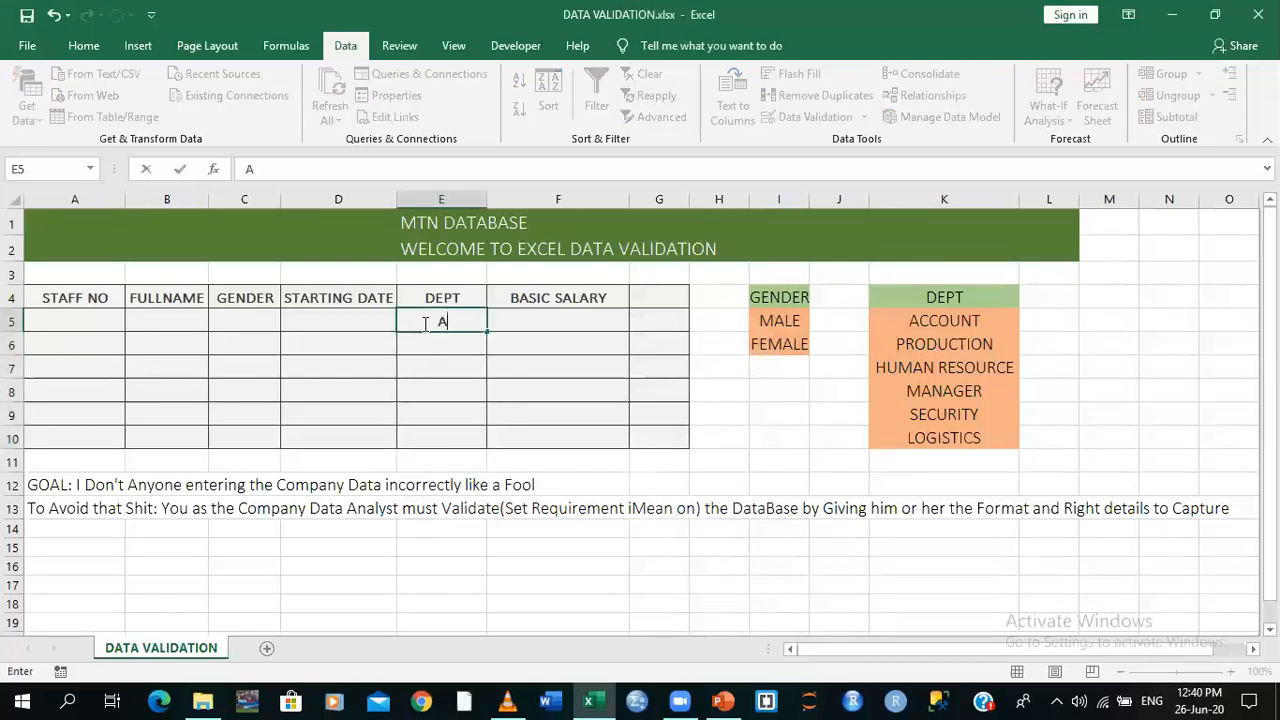
pyautogui.write('CCOUNT')
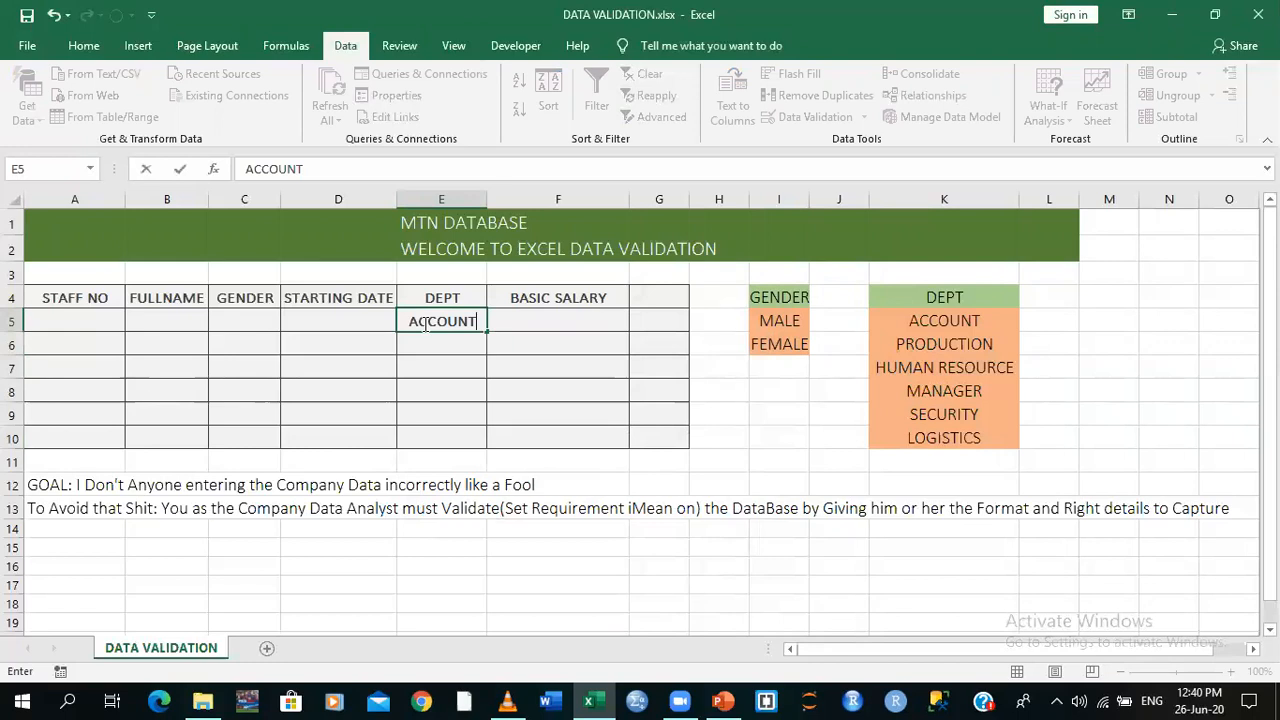
pyautogui.press('Tab')
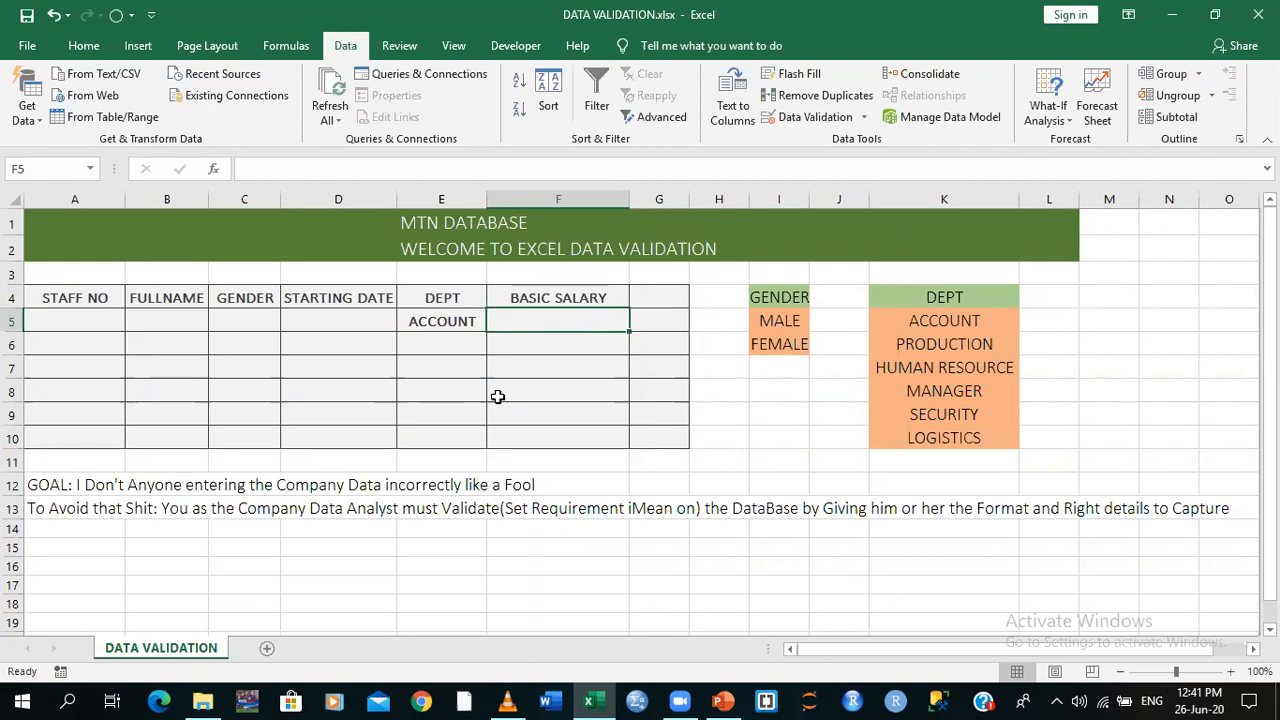
pyautogui.click(430, 342)
pyautogui.write('P')
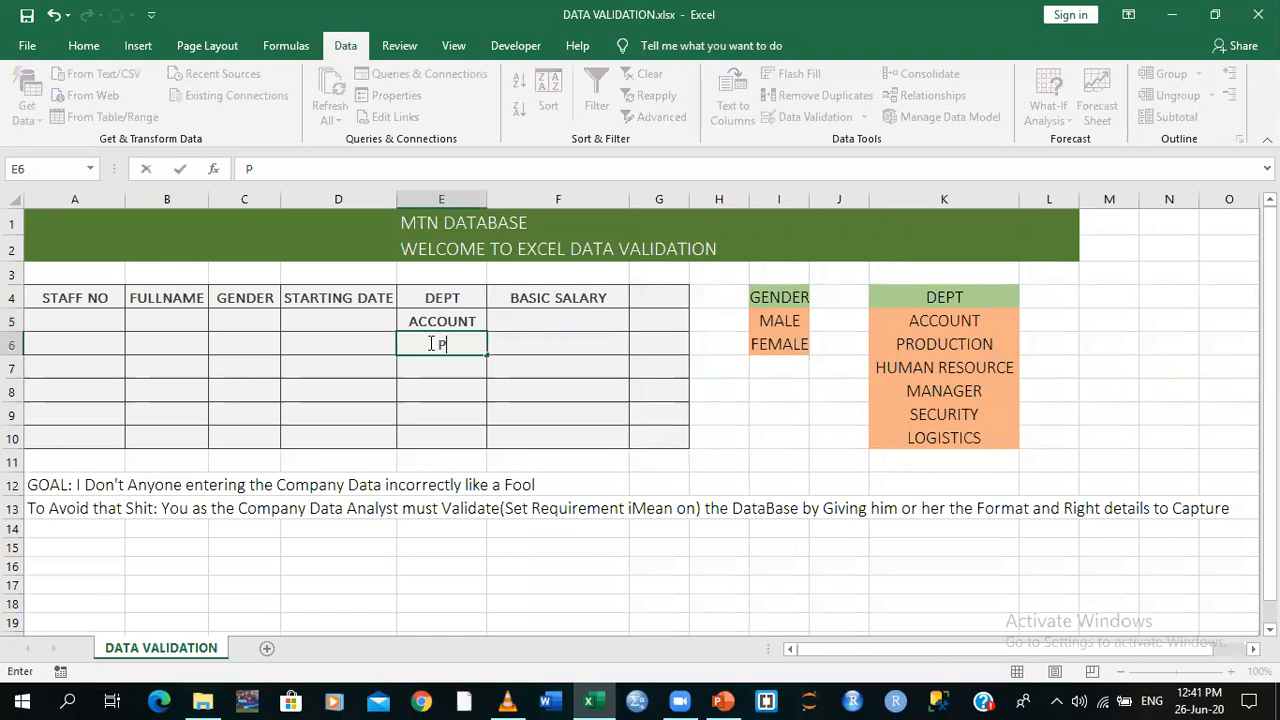
pyautogui.write('RODUCTION')
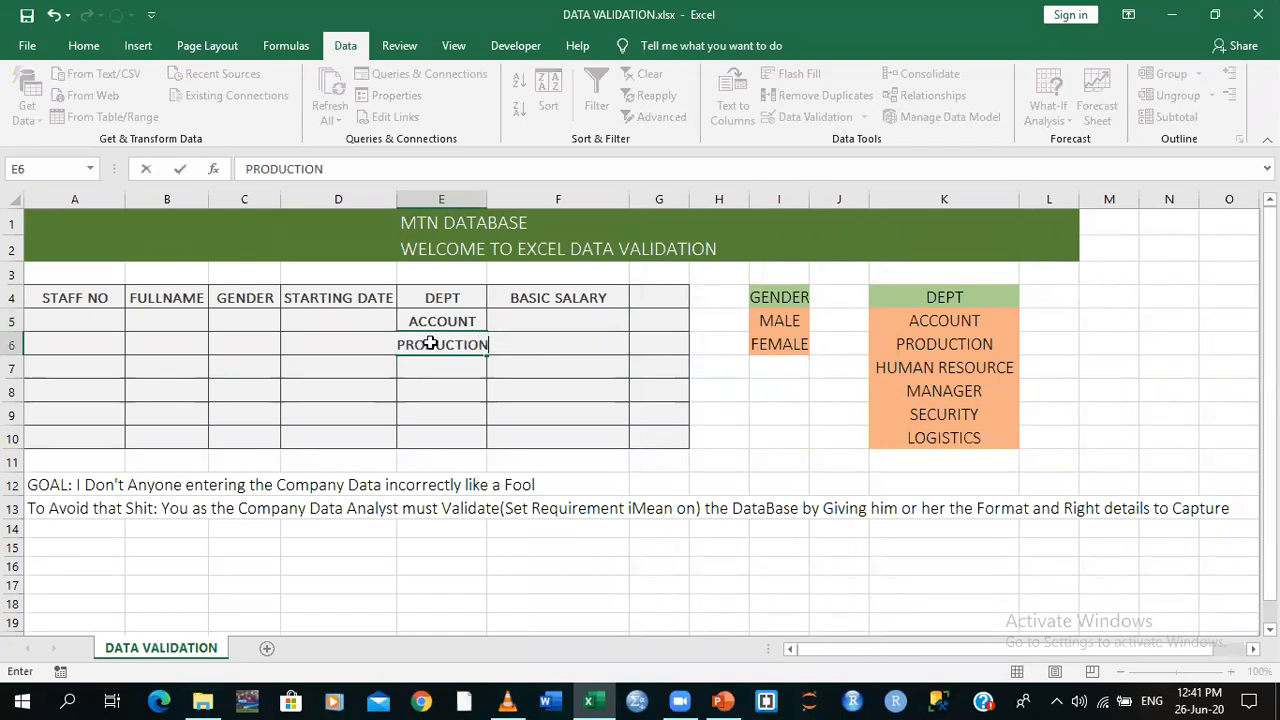
pyautogui.press('Tab')
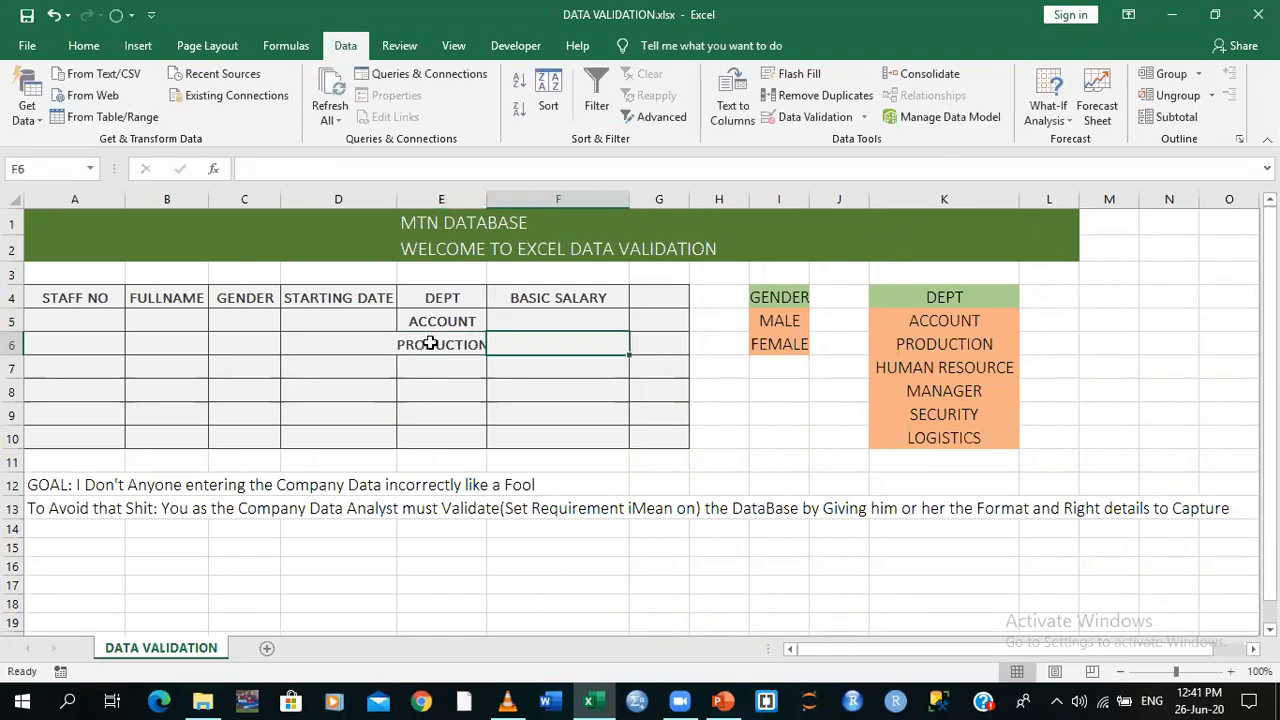
# Test the DEPT validation rule by trying to enter SUPPLY CHAIN in E7, and dismiss the error alert
pyautogui.click(436, 368)
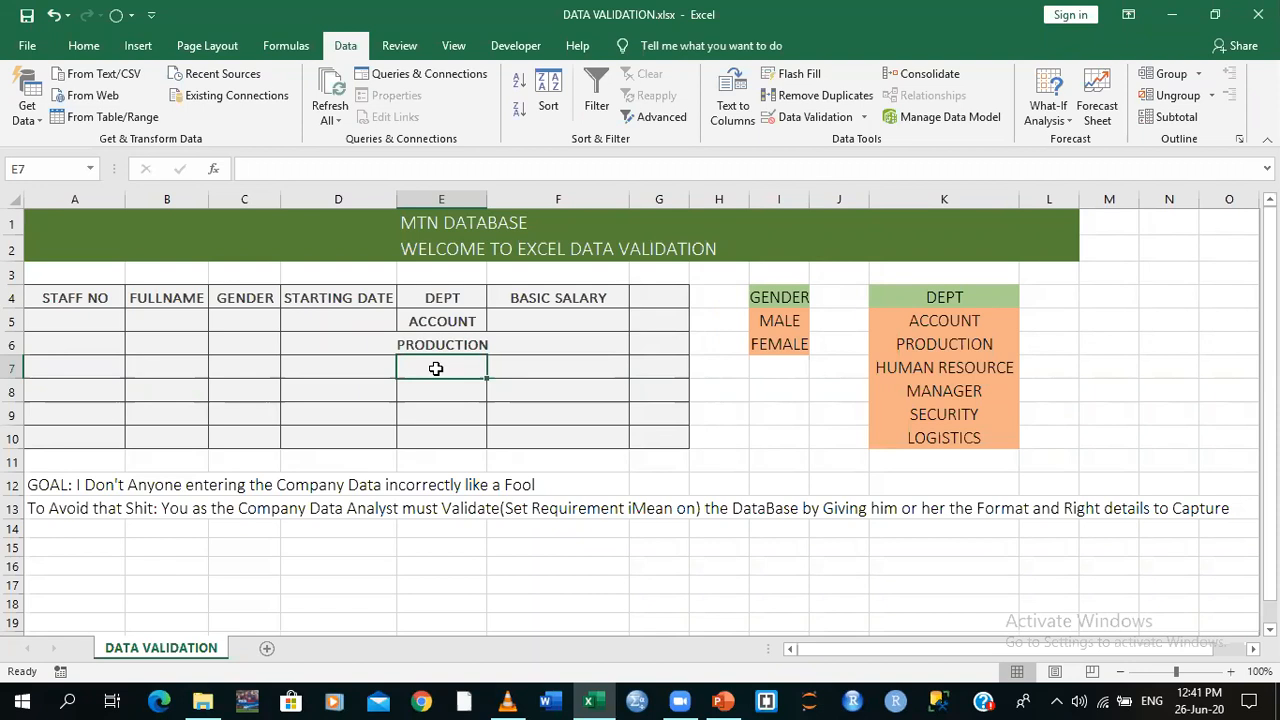
pyautogui.write('SUP')
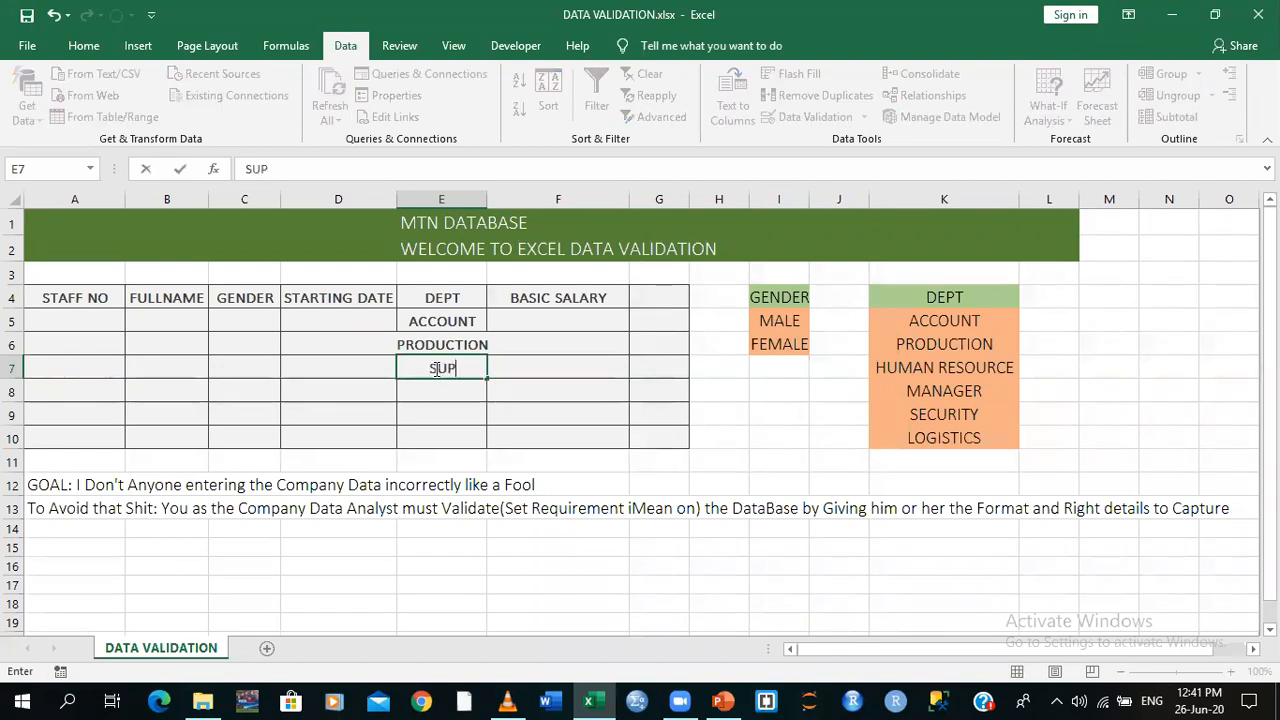
pyautogui.write('PLY CHAI N')
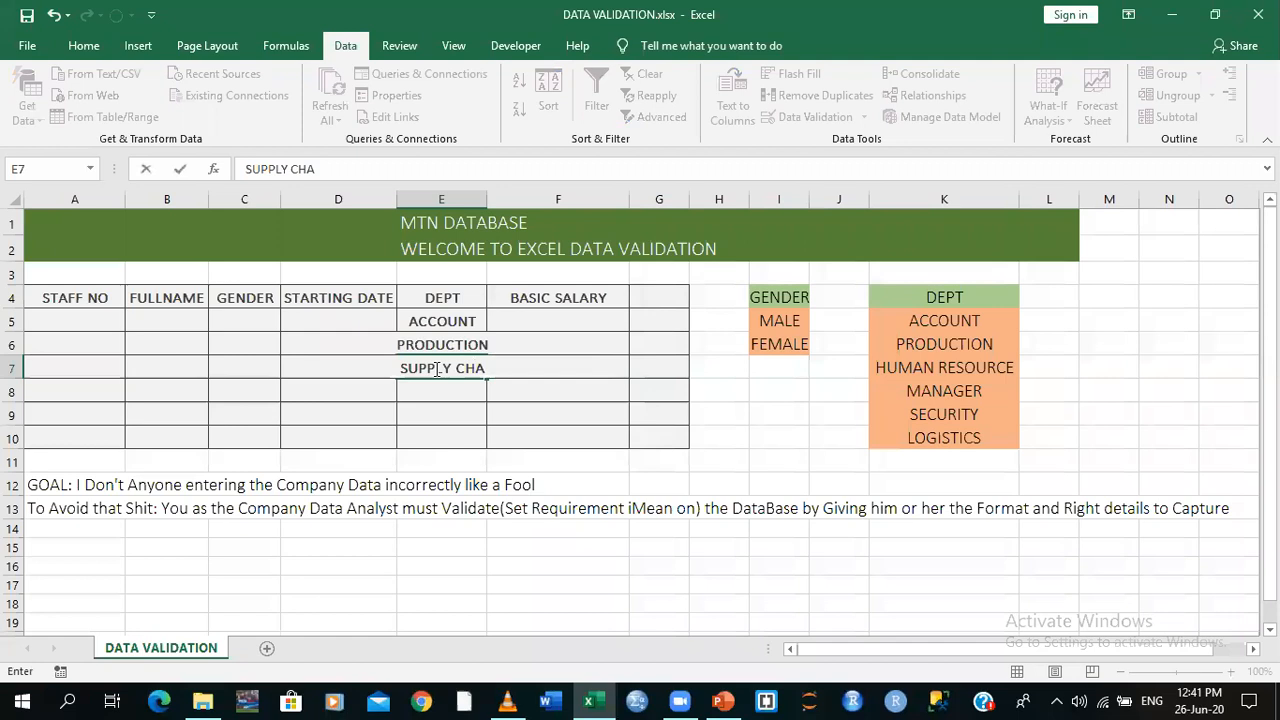
pyautogui.press('BackSpace')
pyautogui.press('BackSpace')
pyautogui.write('N')
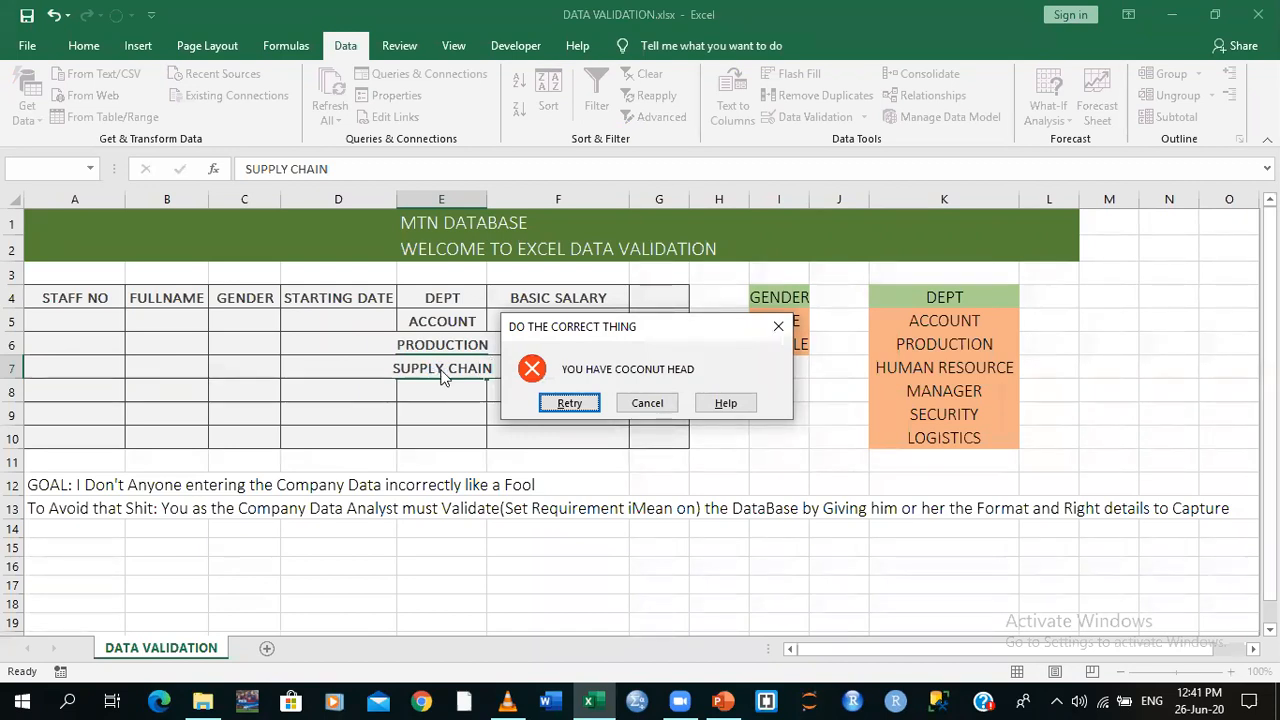
pyautogui.click(847, 255)
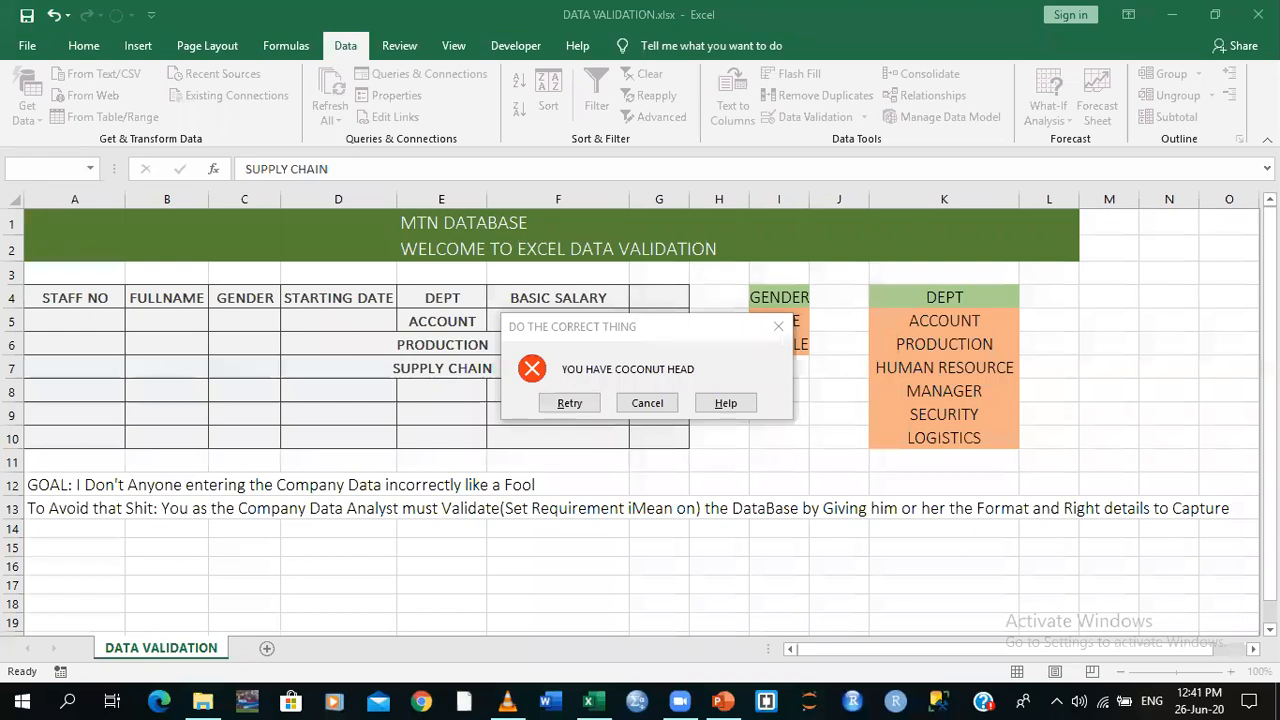
pyautogui.click(778, 327)
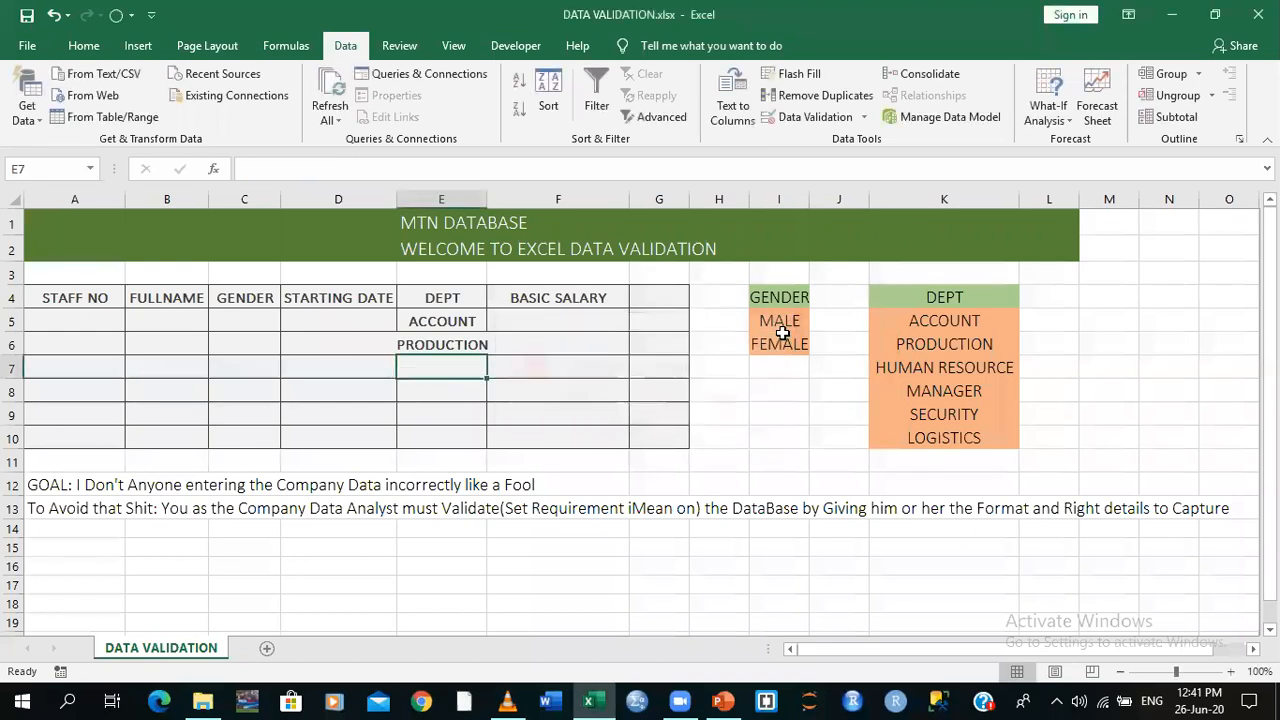
pyautogui.click(784, 436)
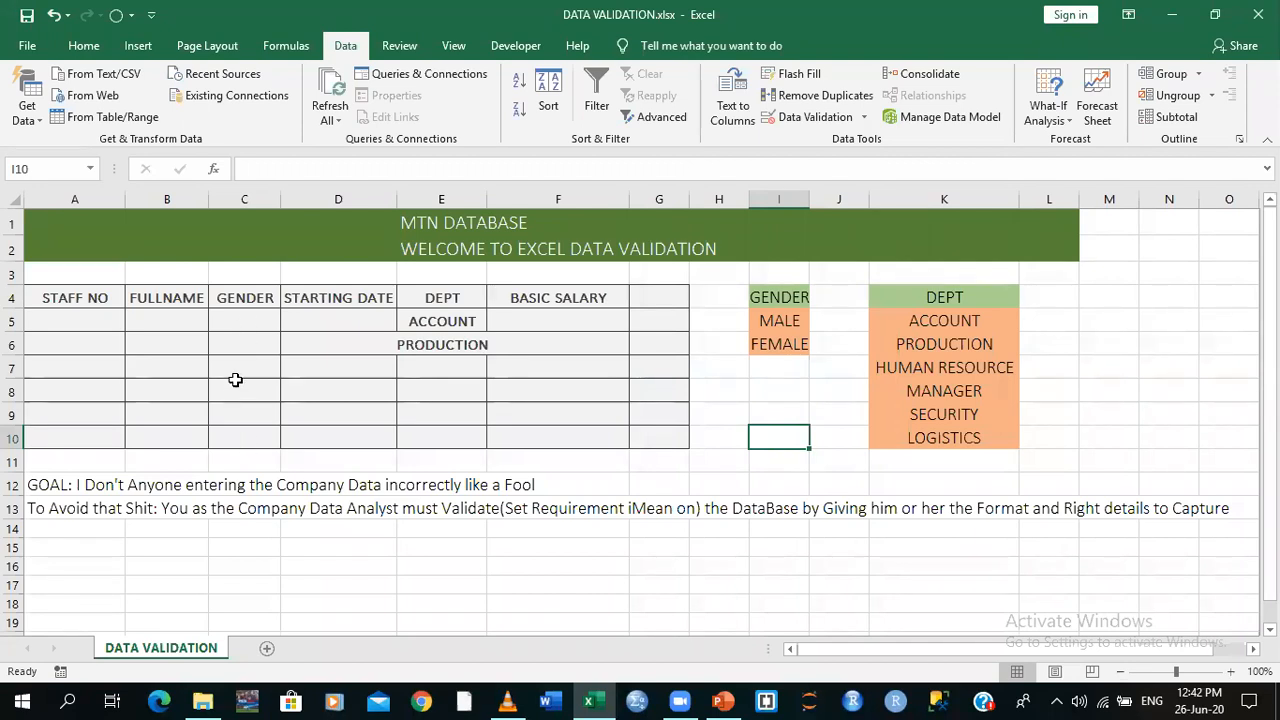
# Start a data validation rule for the empty GENDER cells C5:C10 with List as the allowed type
pyautogui.click(252, 323)
pyautogui.moveTo(252, 323); pyautogui.dragTo(250, 443)
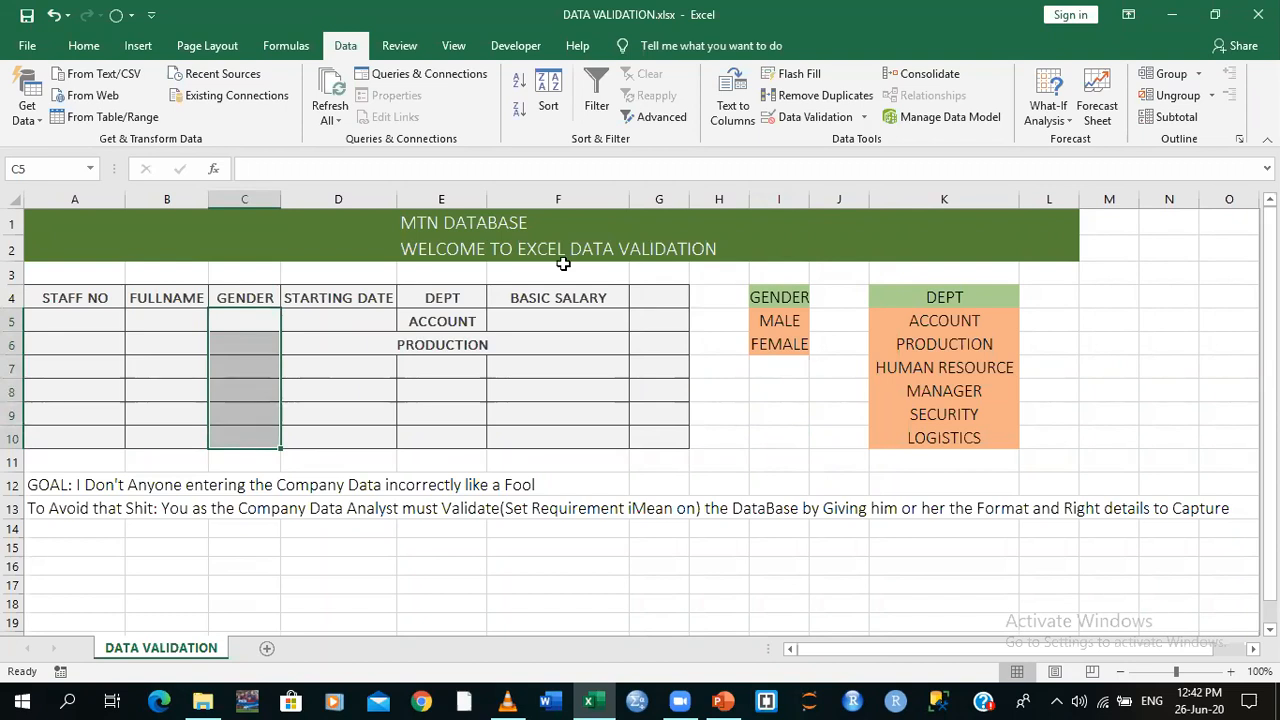
pyautogui.click(865, 118)
pyautogui.click(828, 145)
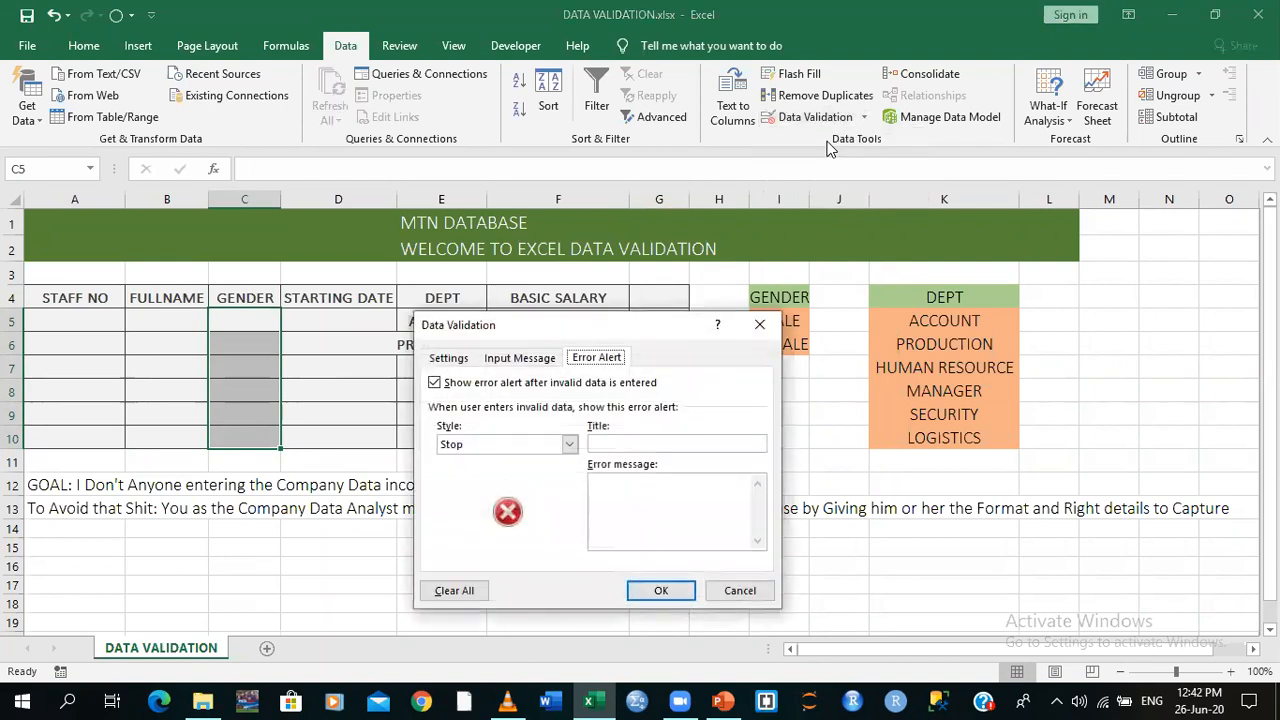
pyautogui.click(449, 359)
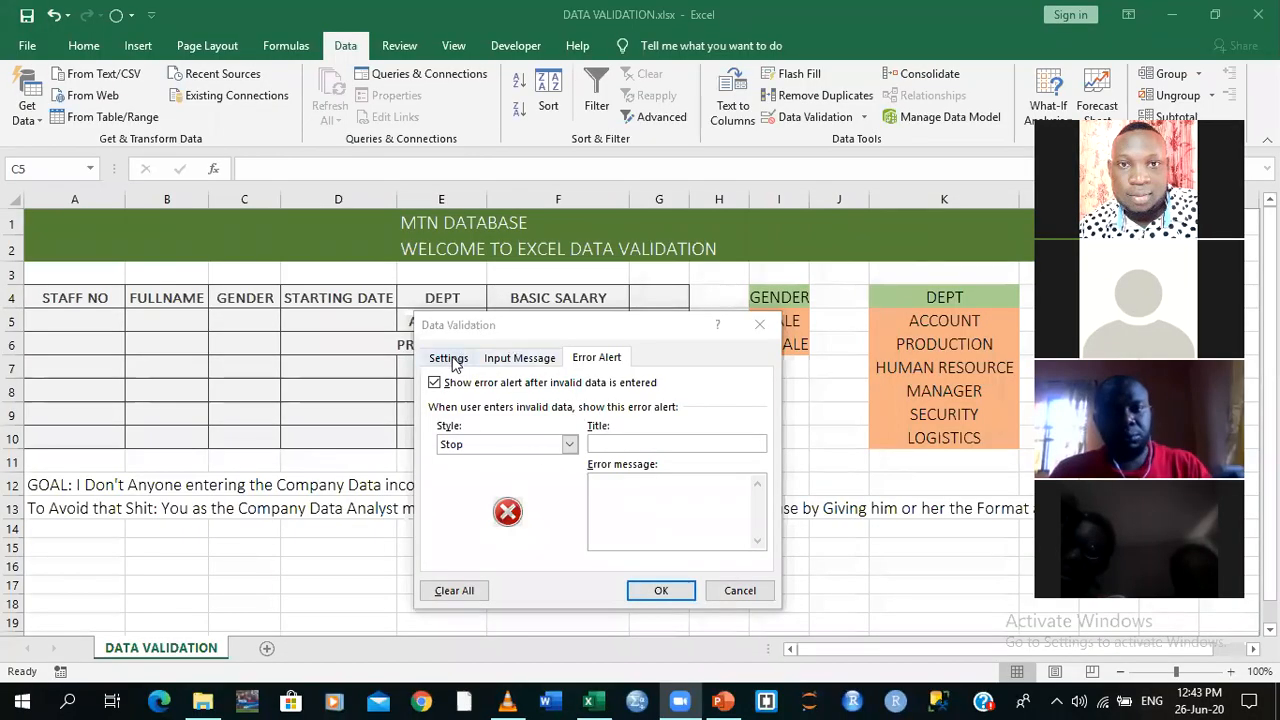
pyautogui.click(449, 358)
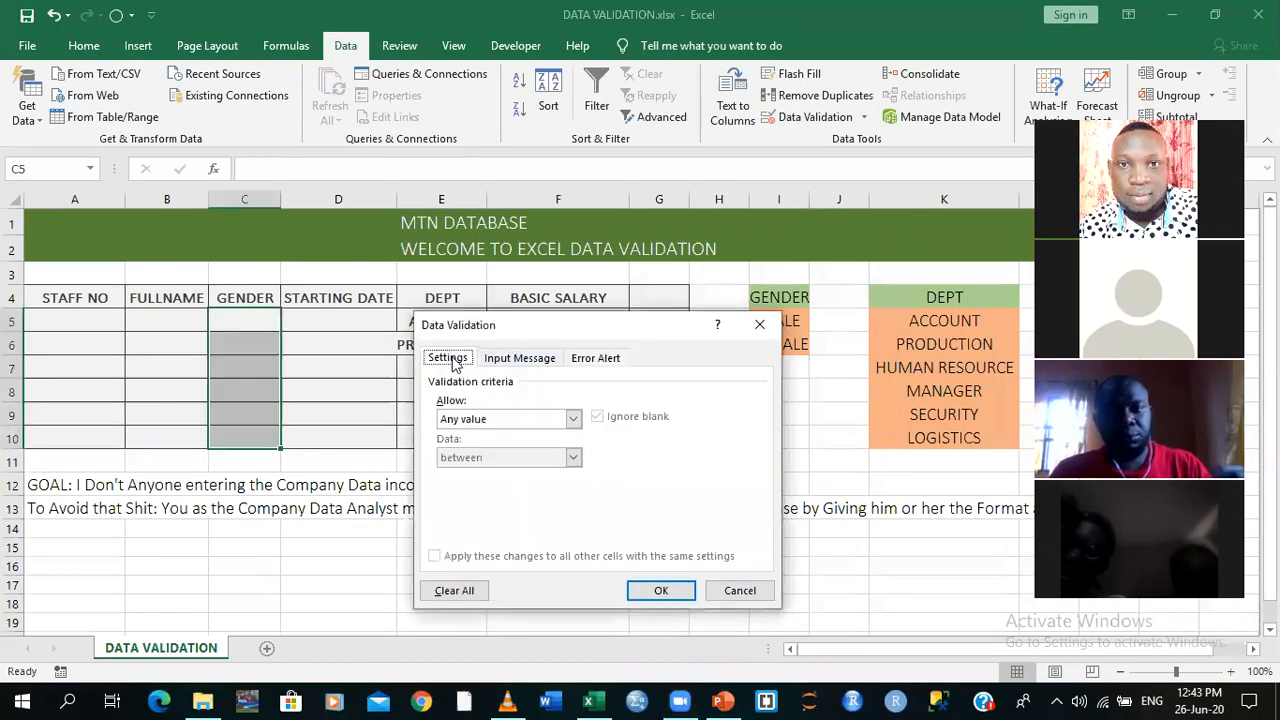
pyautogui.click(651, 111)
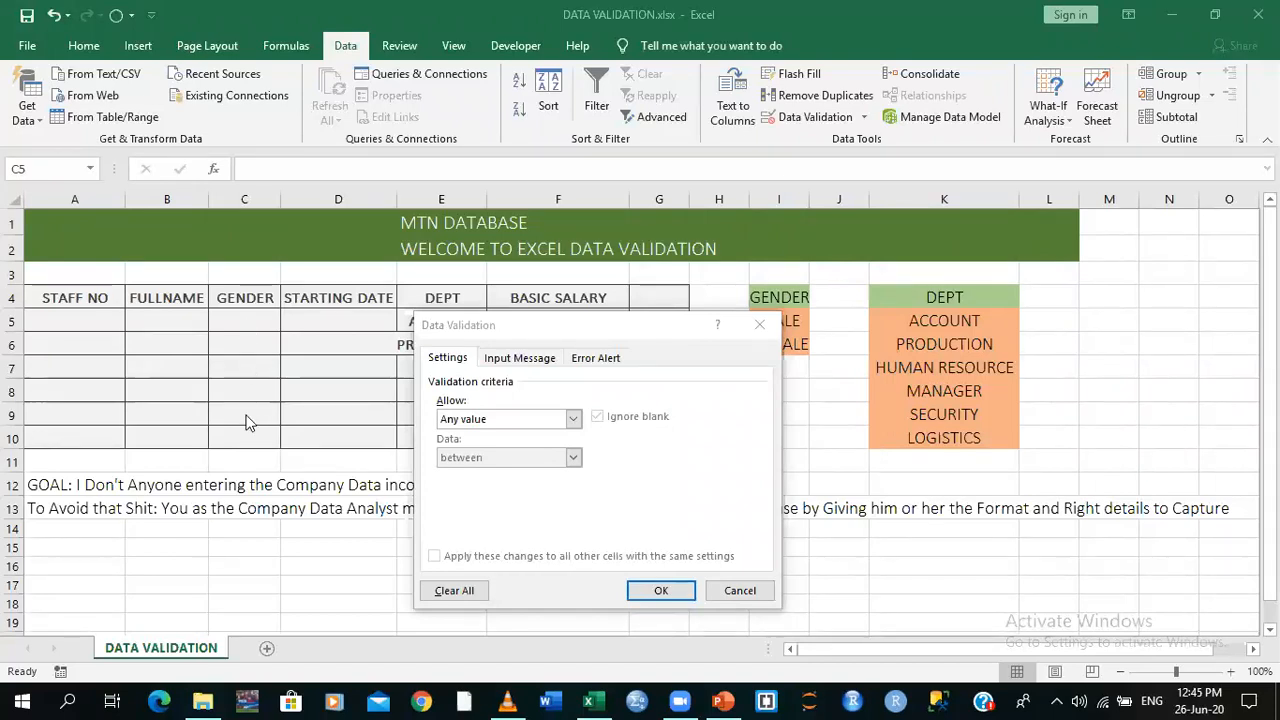
pyautogui.click(574, 420)
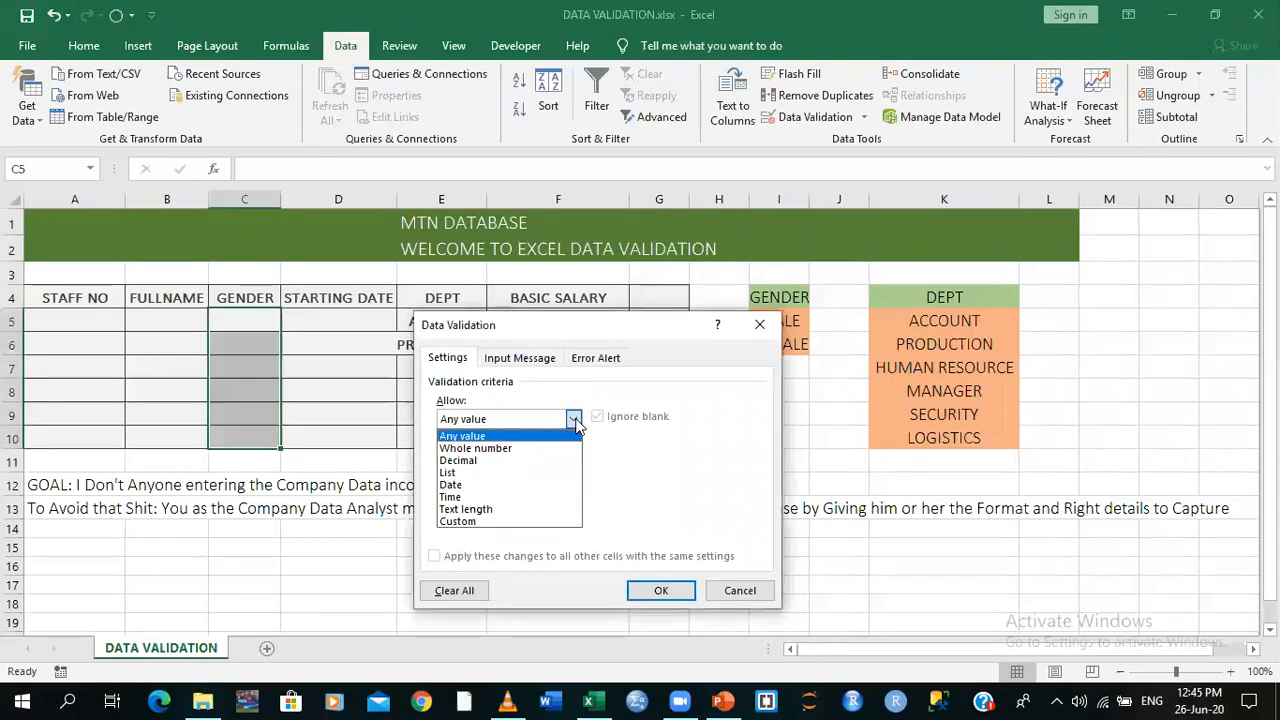
pyautogui.click(511, 474)
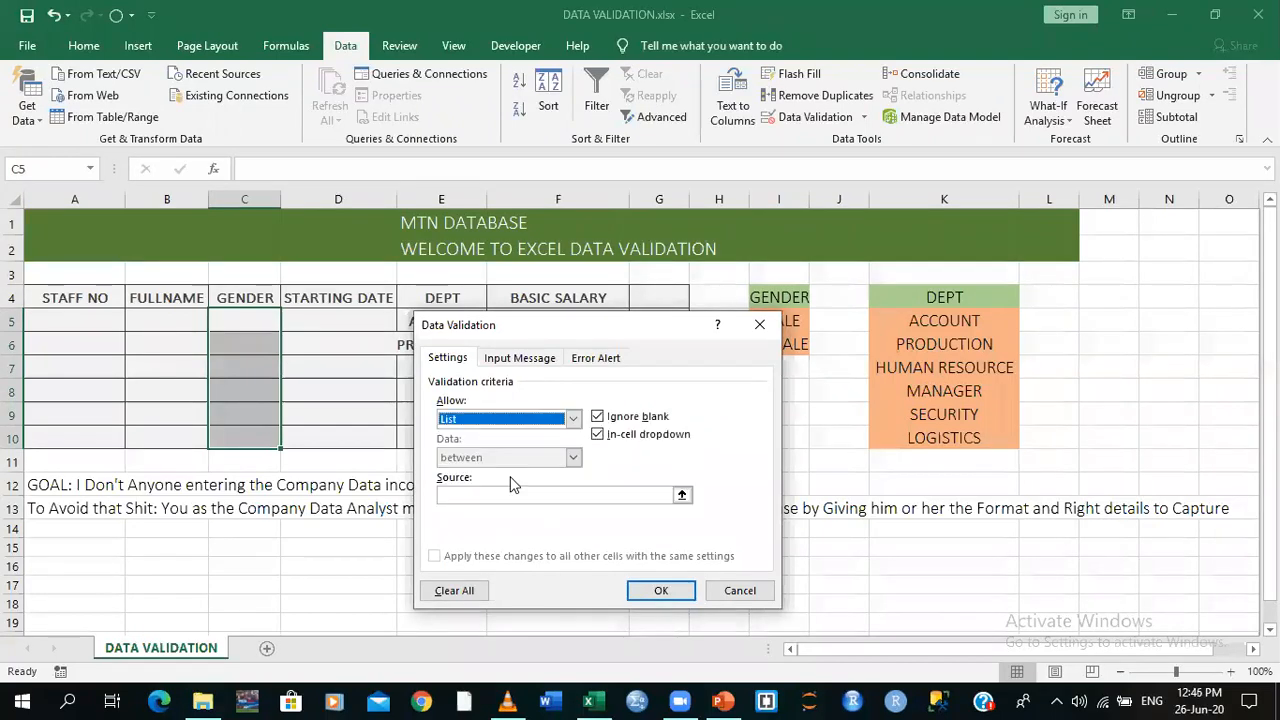
# Turn off In-cell dropdown and Ignore blank, set the source to the genders in I5:I6, and apply the rule
pyautogui.click(598, 436)
pyautogui.click(600, 417)
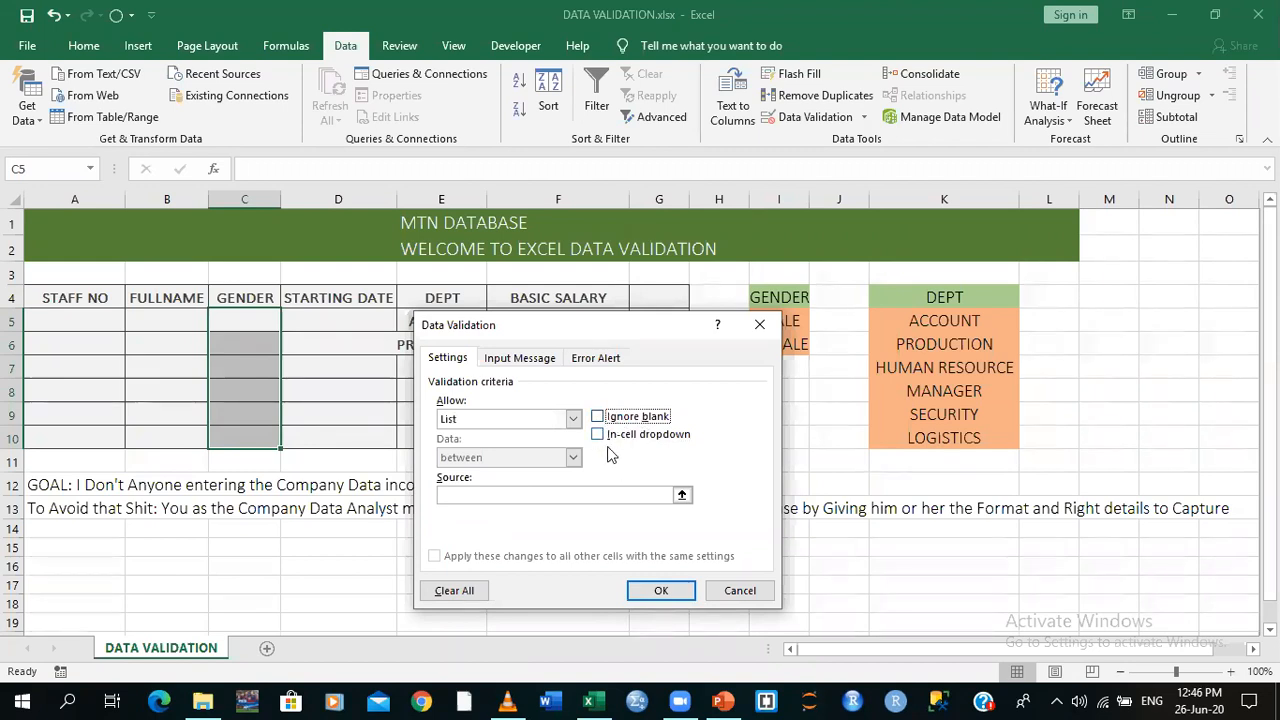
pyautogui.click(523, 495)
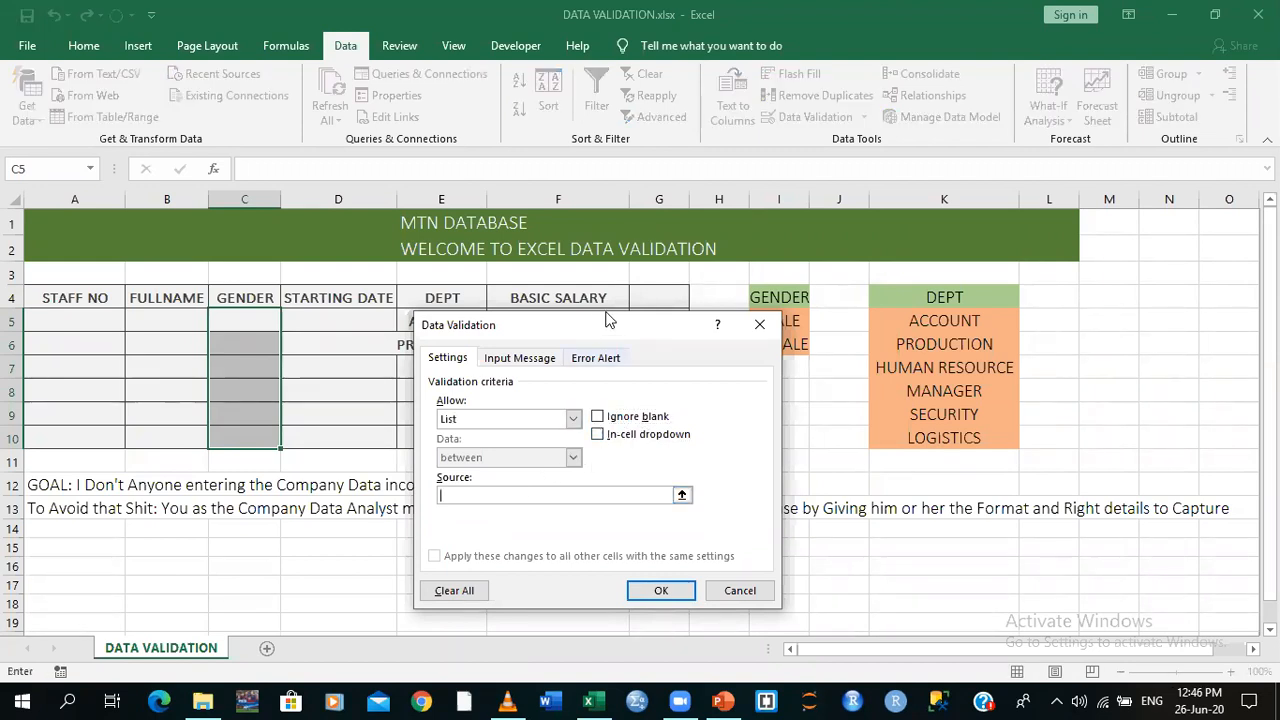
pyautogui.moveTo(622, 325); pyautogui.dragTo(563, 375)
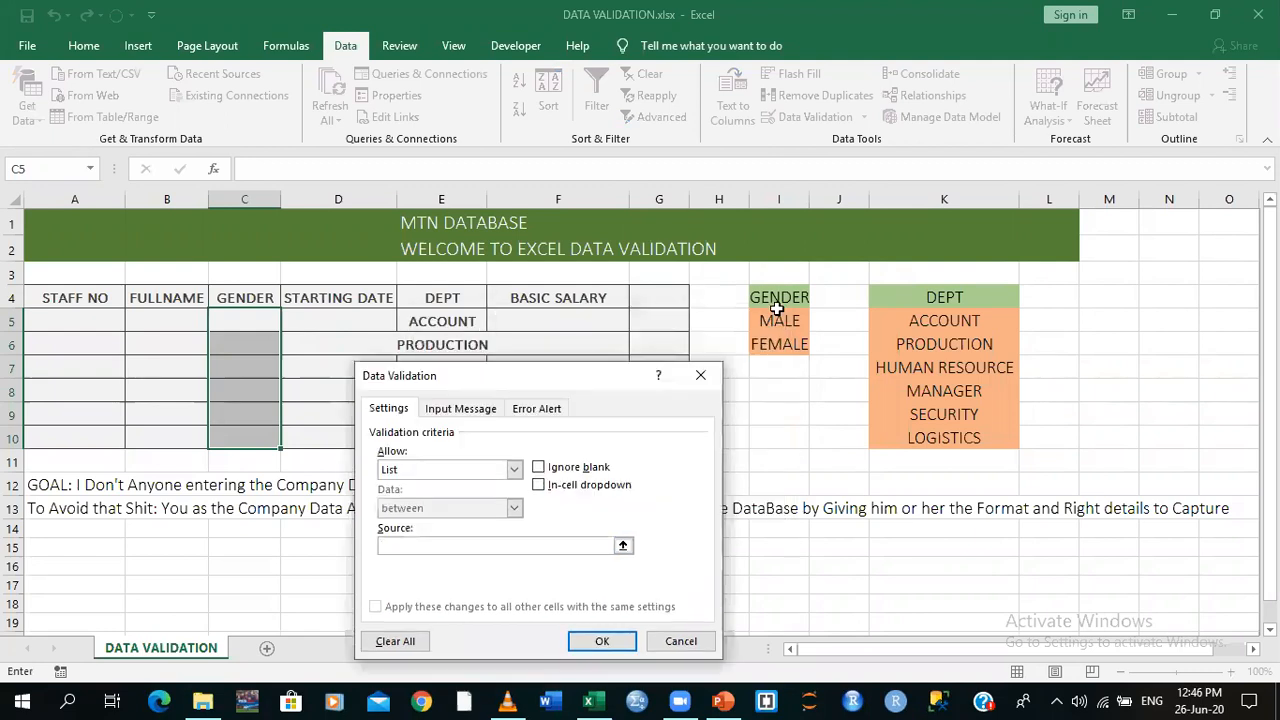
pyautogui.moveTo(782, 320); pyautogui.dragTo(782, 343)
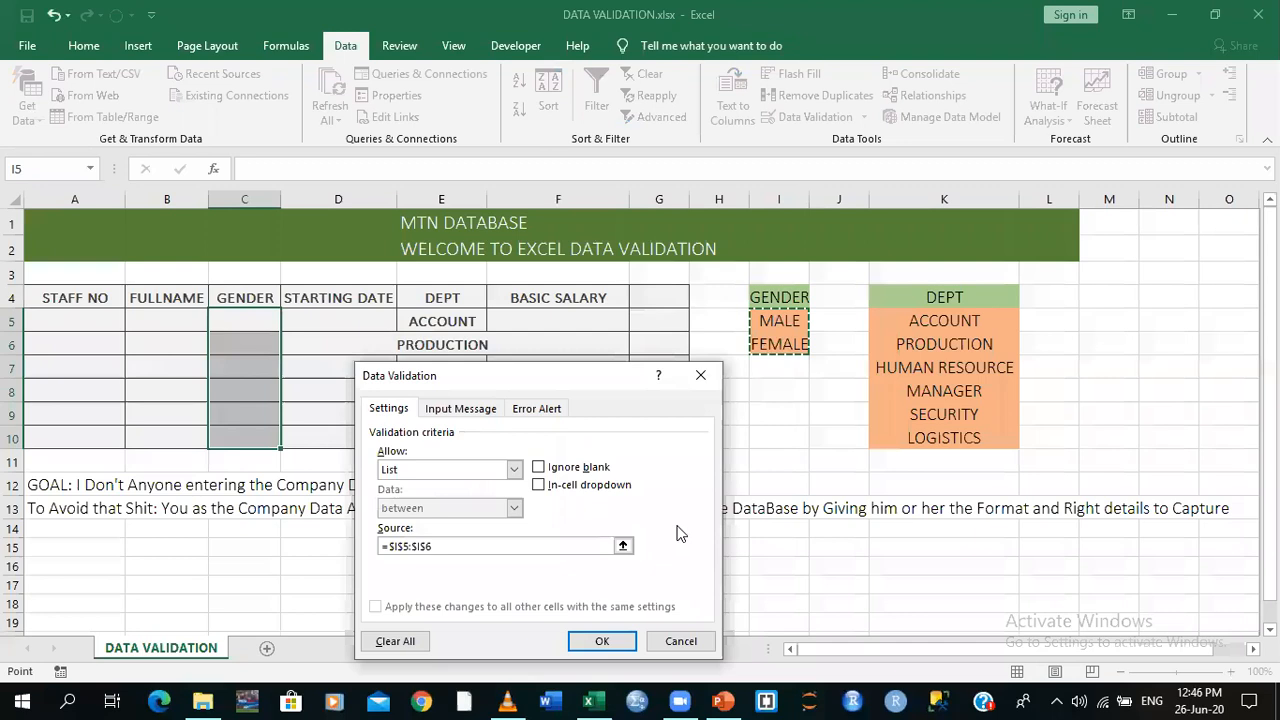
pyautogui.press('Return')
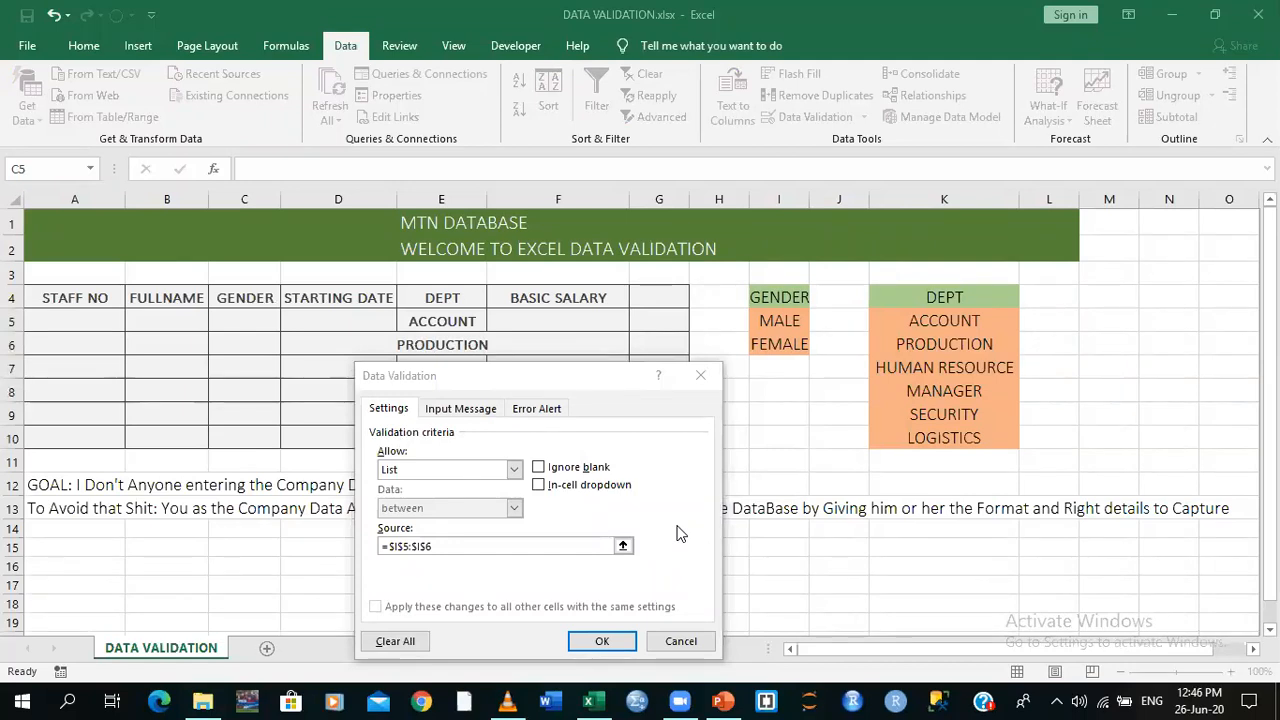
pyautogui.click(601, 648)
pyautogui.click(600, 642)
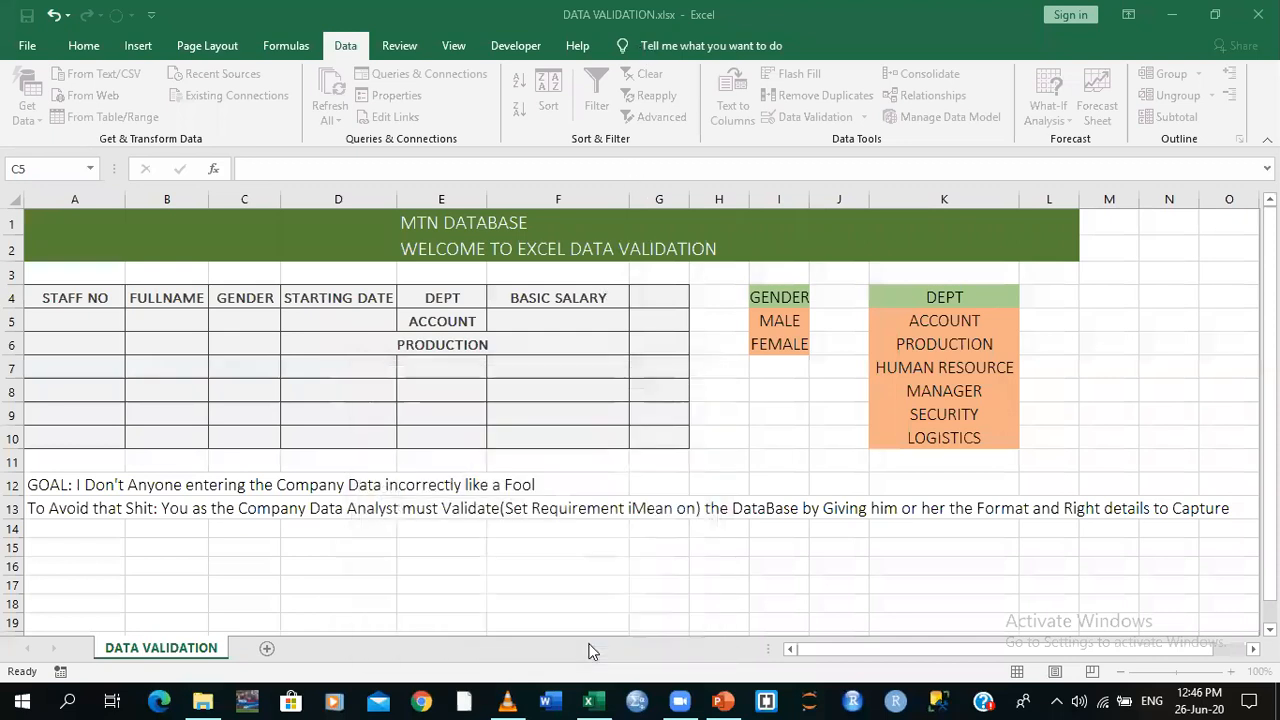
# Enter MALE in C5 of the GENDER column
pyautogui.click(230, 320)
pyautogui.write('MALE')
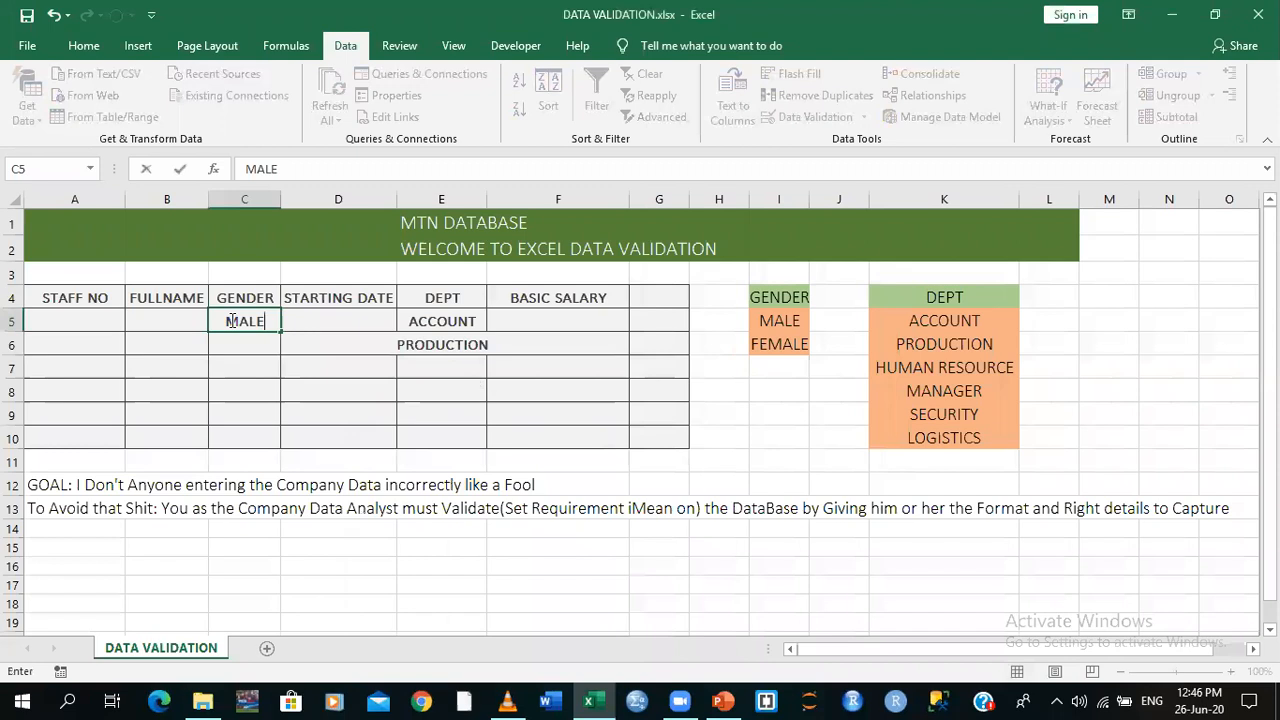
pyautogui.press('Tab')
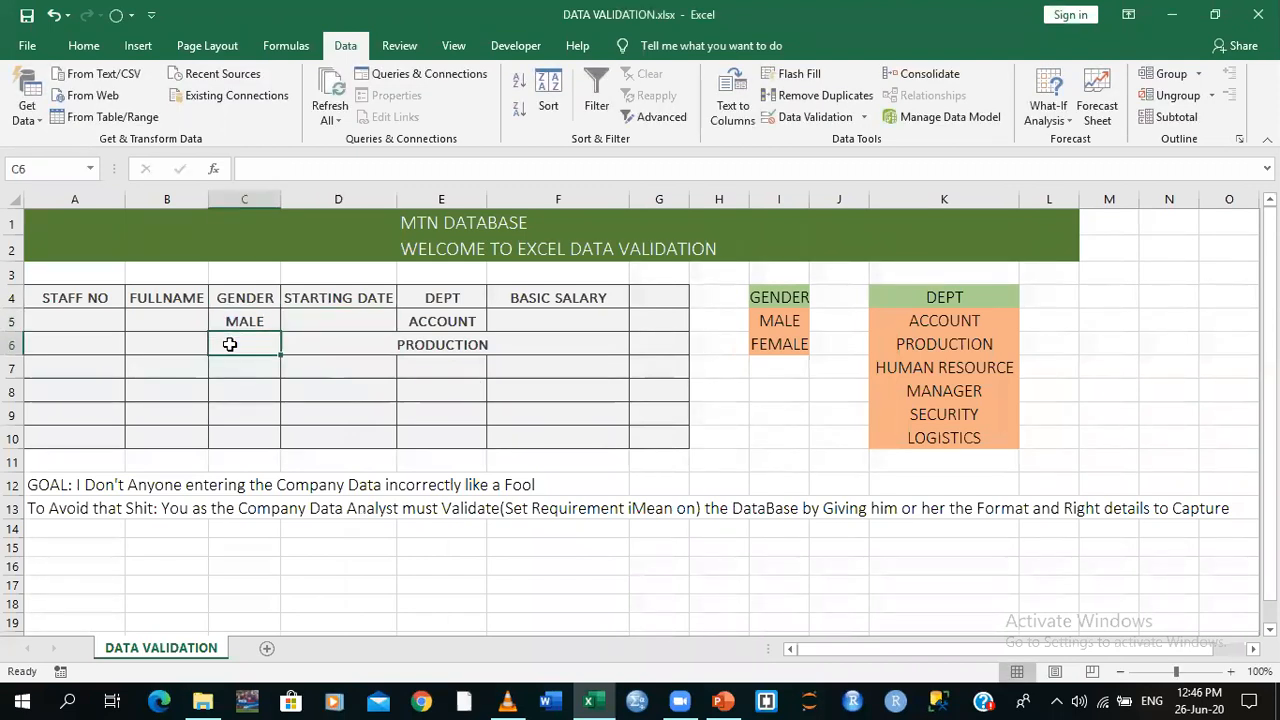
# Enter male in C6 and female in C7 of the GENDER column
pyautogui.write('male')
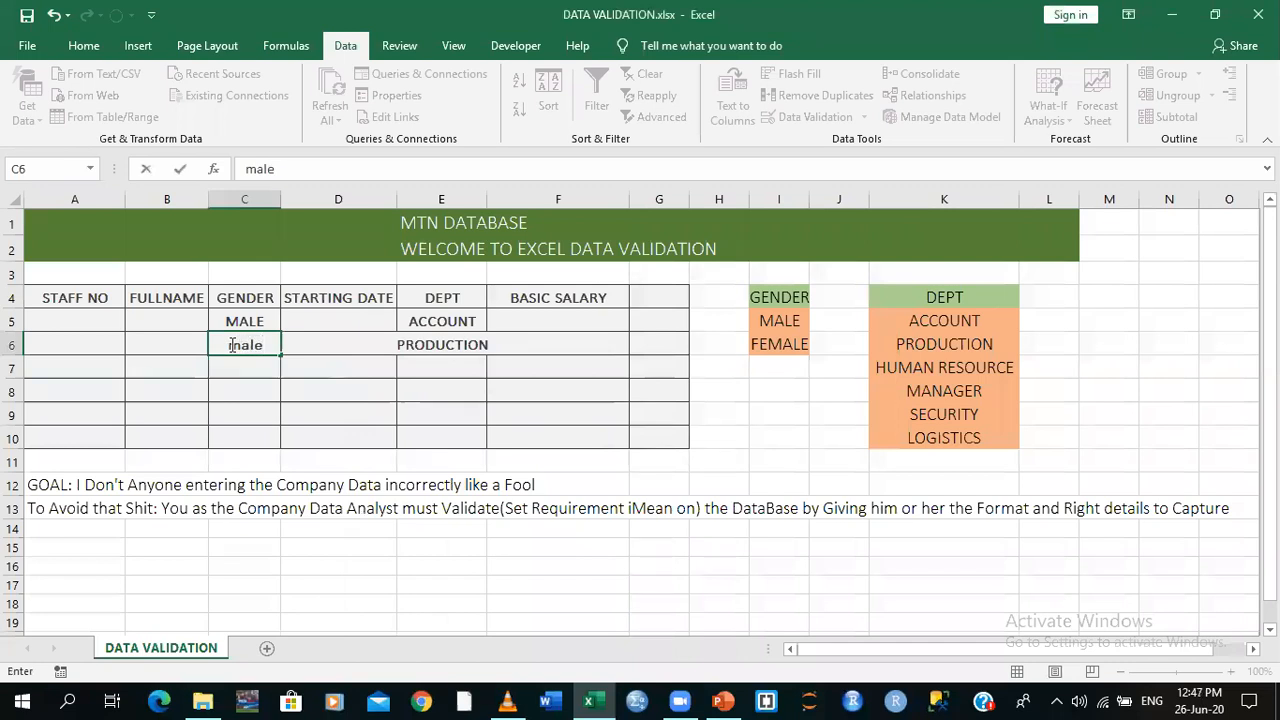
pyautogui.press('Tab')
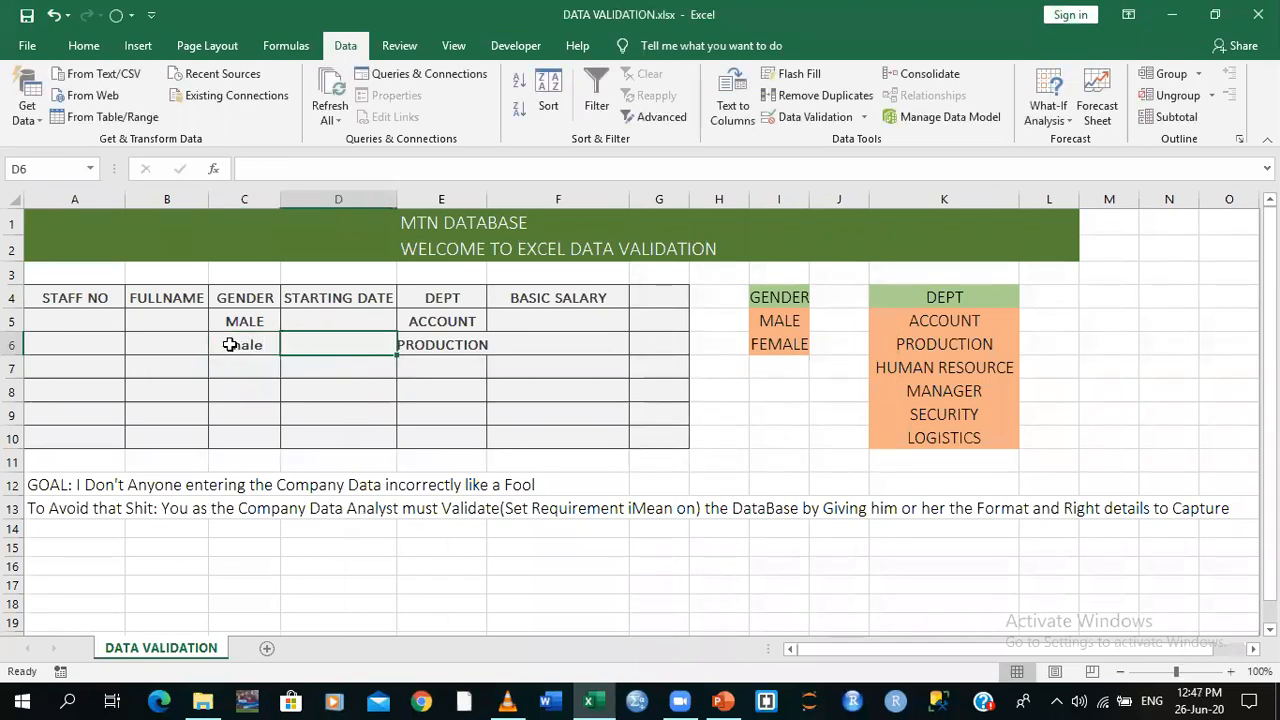
pyautogui.click(250, 369)
pyautogui.click(250, 362)
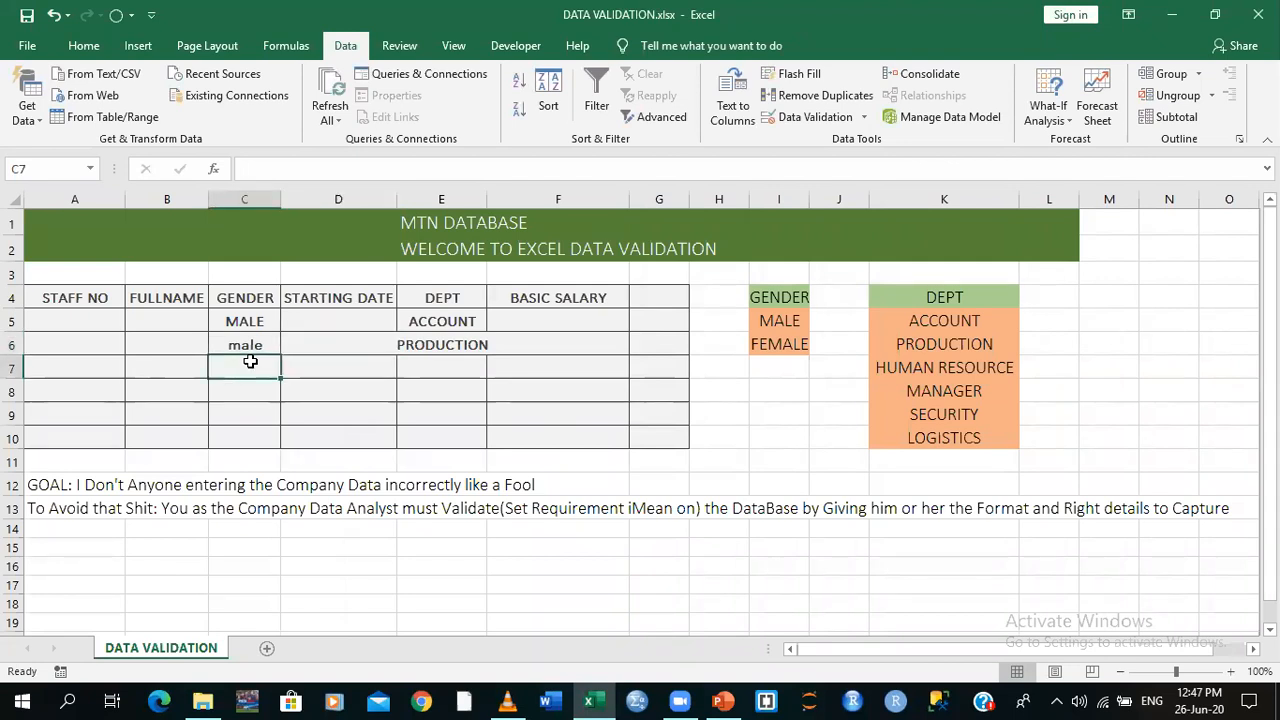
pyautogui.write('female')
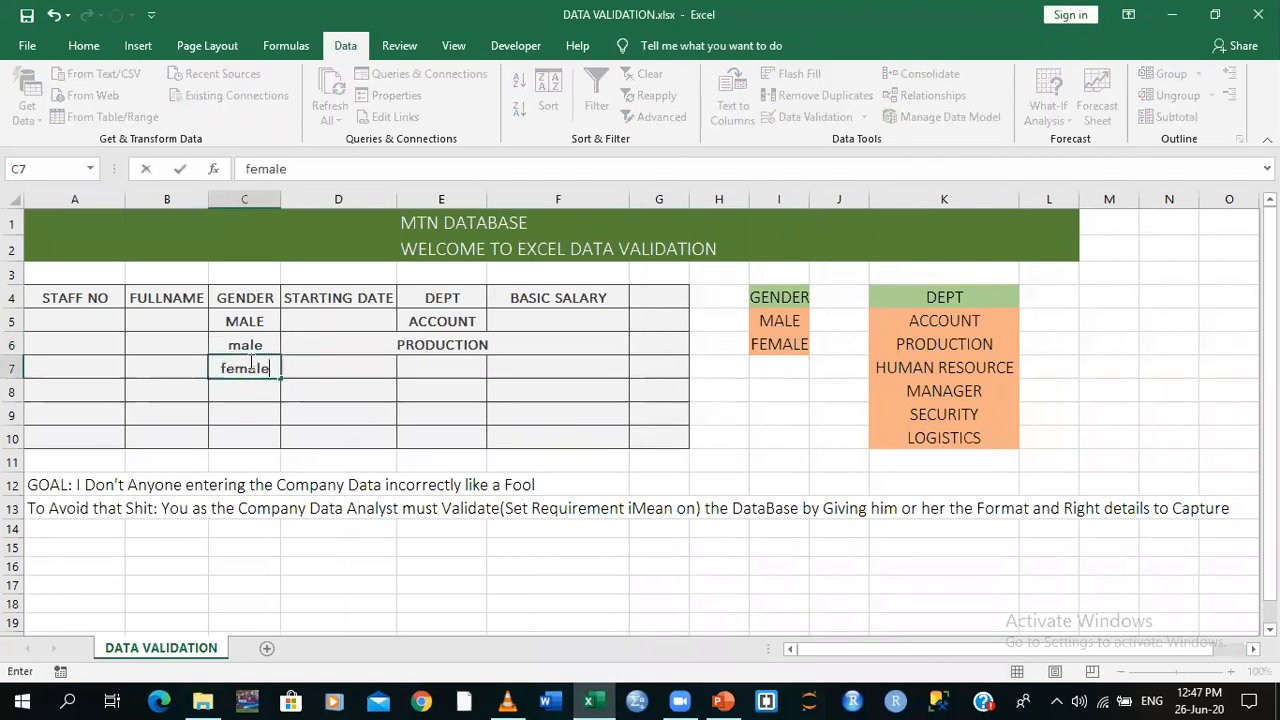
pyautogui.press('Tab')
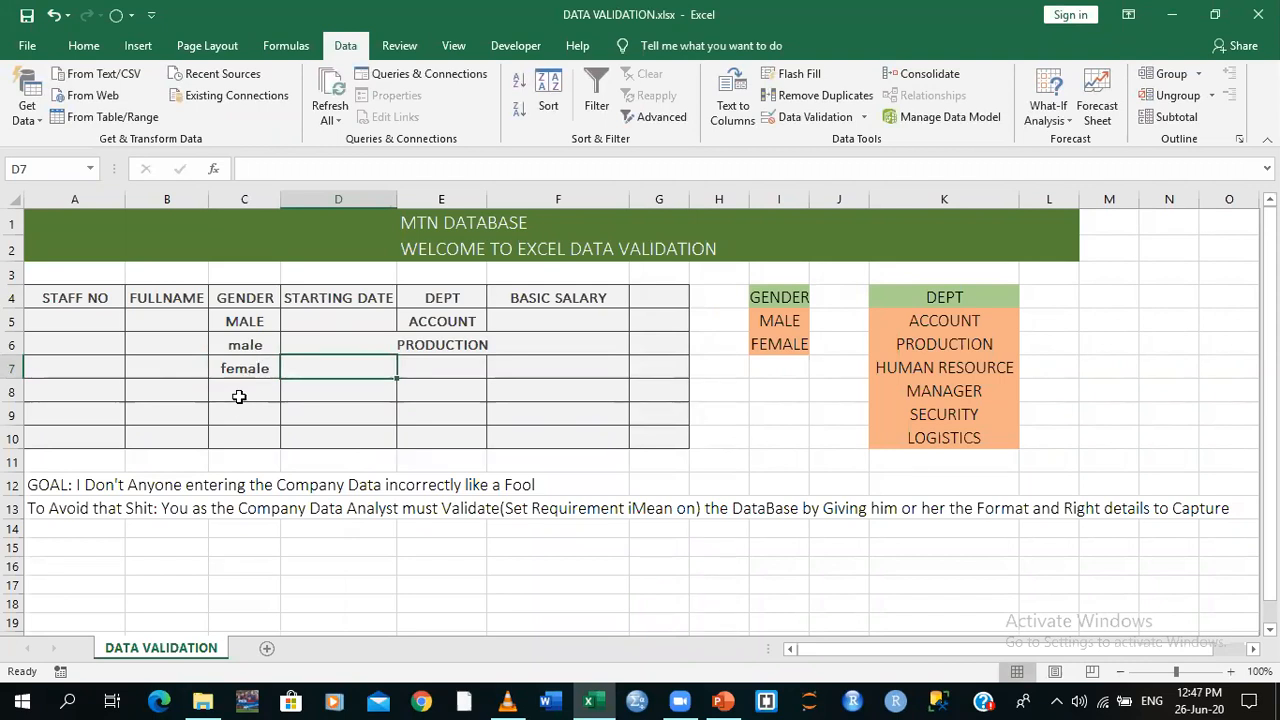
# Test the GENDER validation rule by trying to enter gay in C8, and dismiss the error alert
pyautogui.click(239, 389)
pyautogui.write('gay')
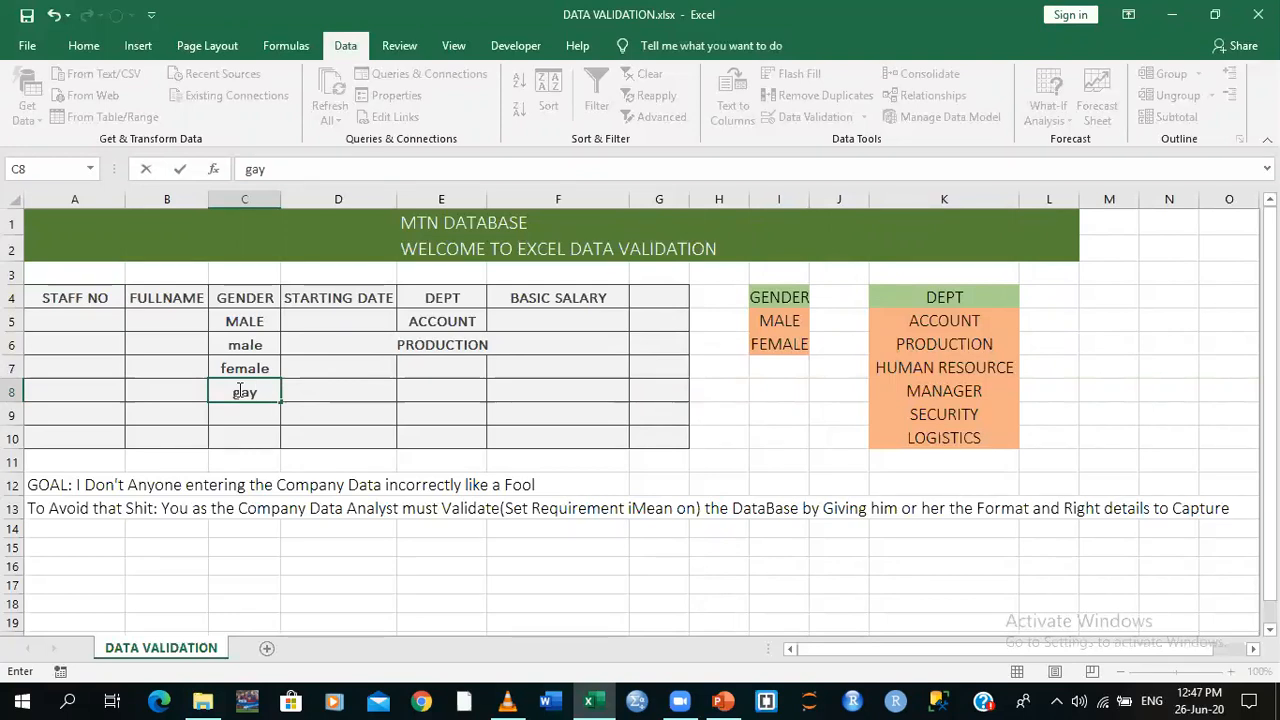
pyautogui.press('Return')
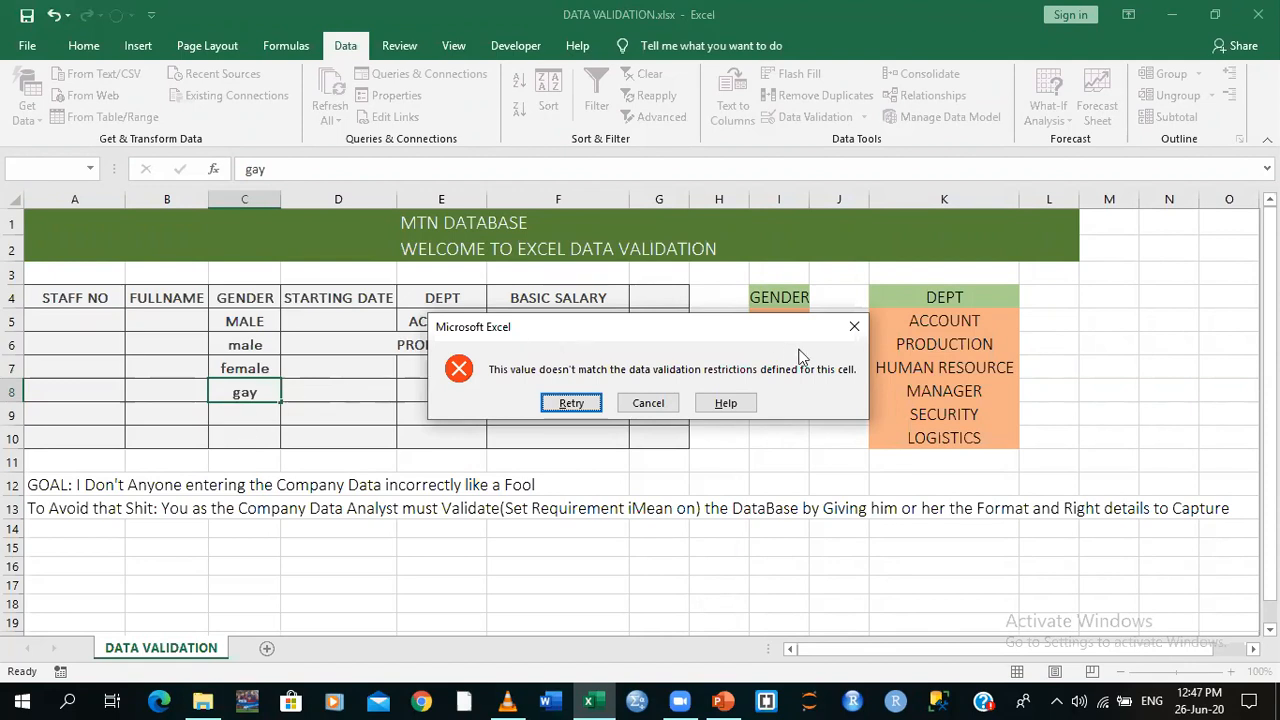
pyautogui.click(854, 326)
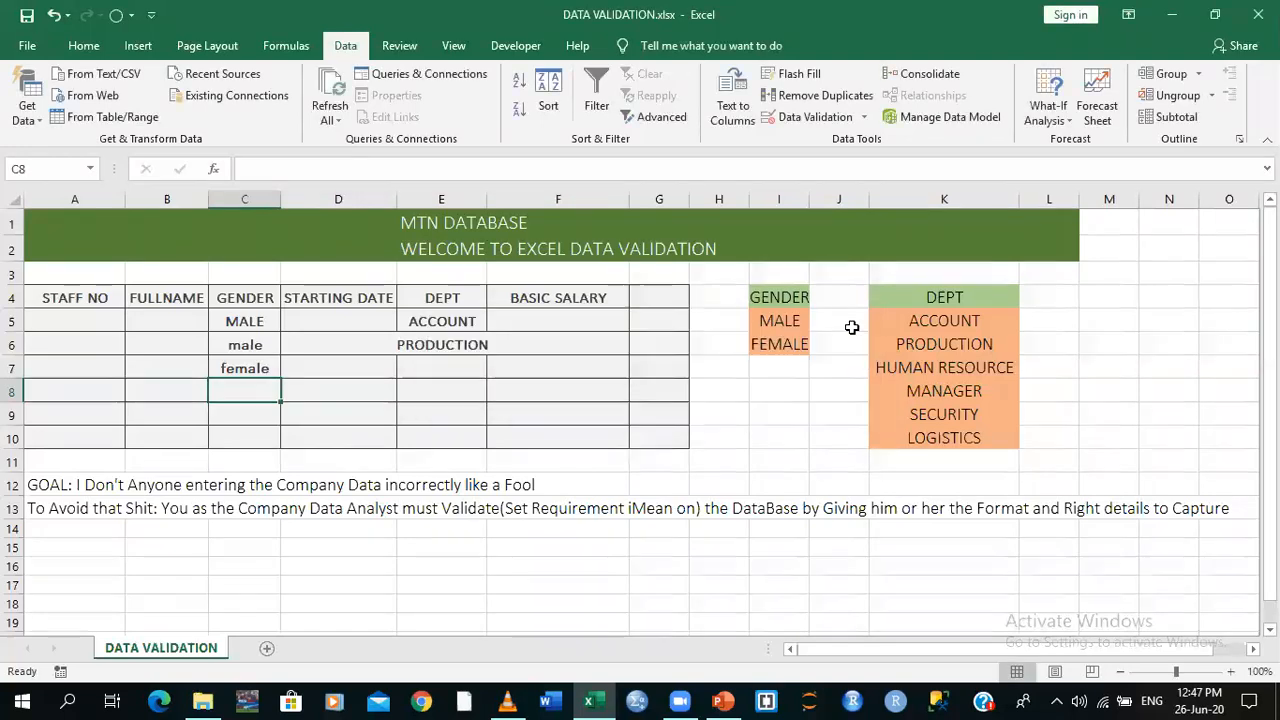
pyautogui.click(727, 557)
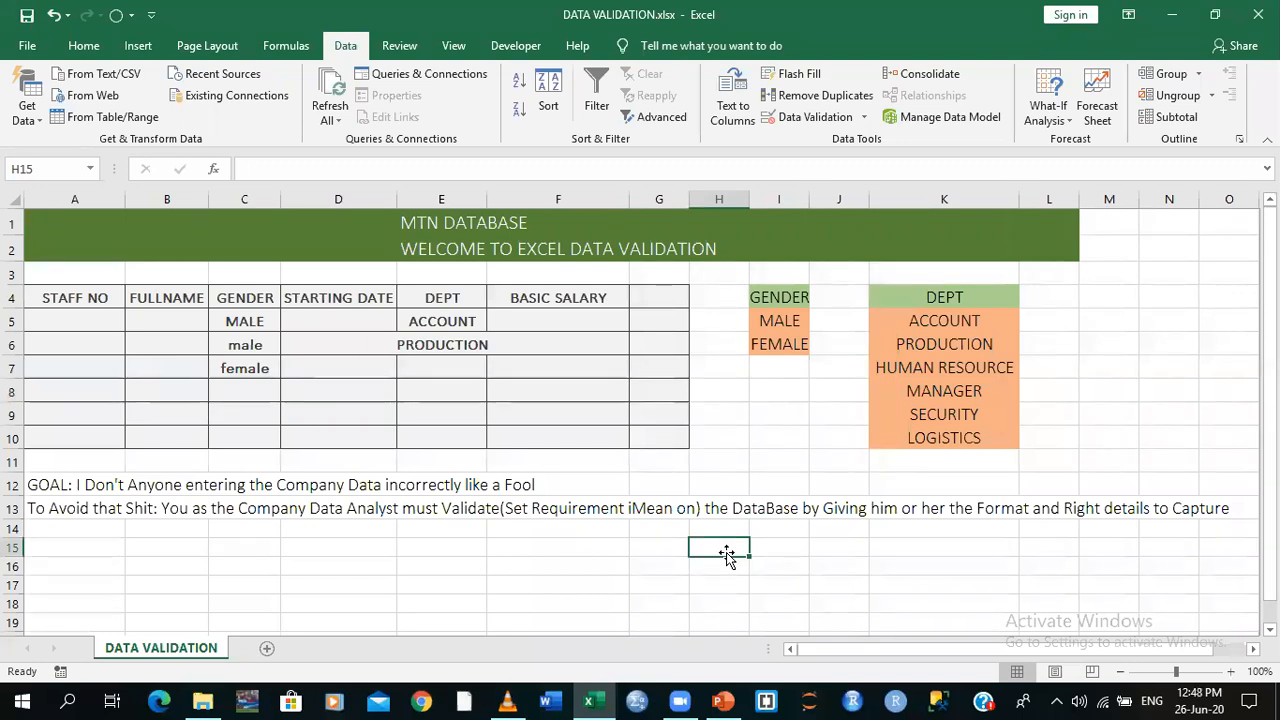
pyautogui.click(770, 571)
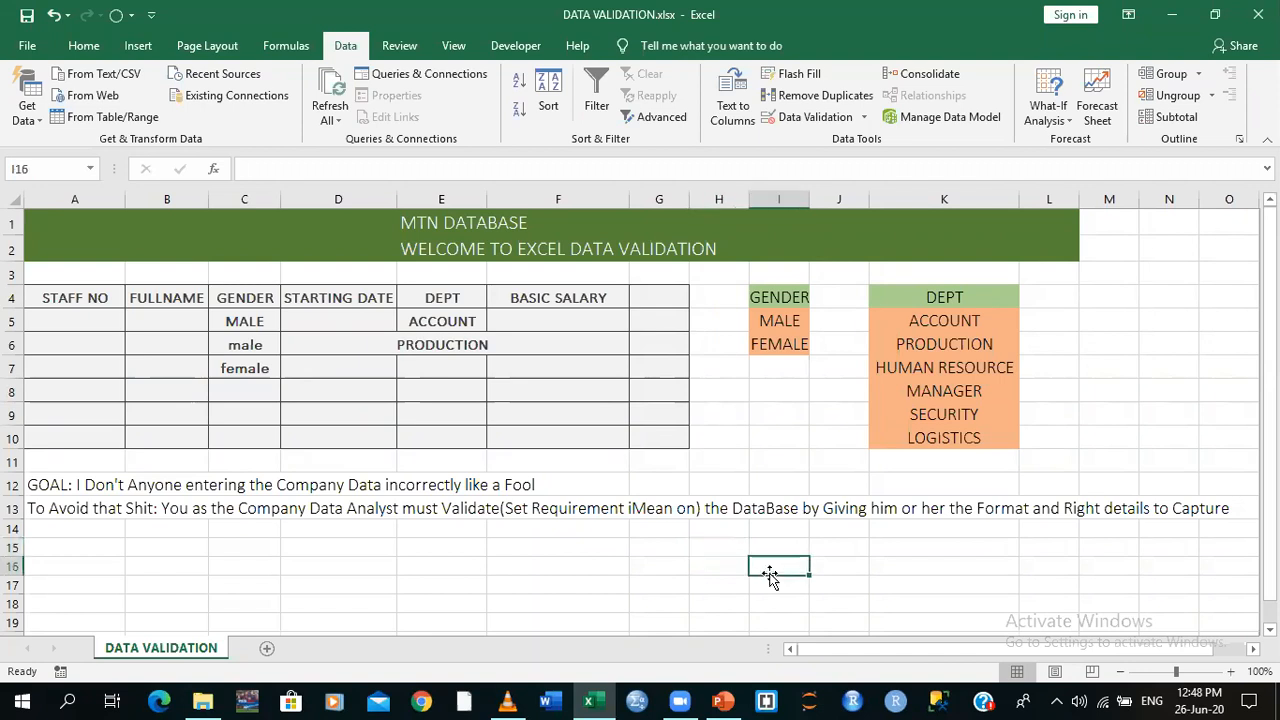
pyautogui.click(661, 545)
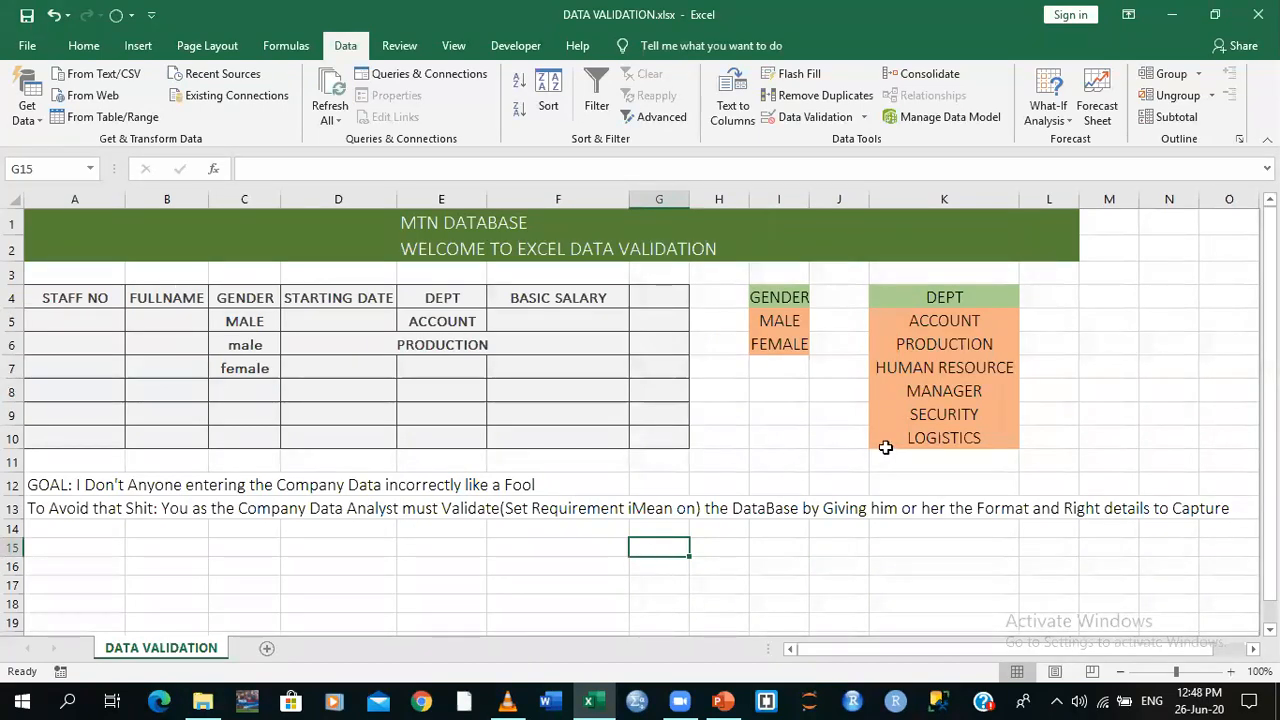
pyautogui.hotkey('alt', 'Tab')
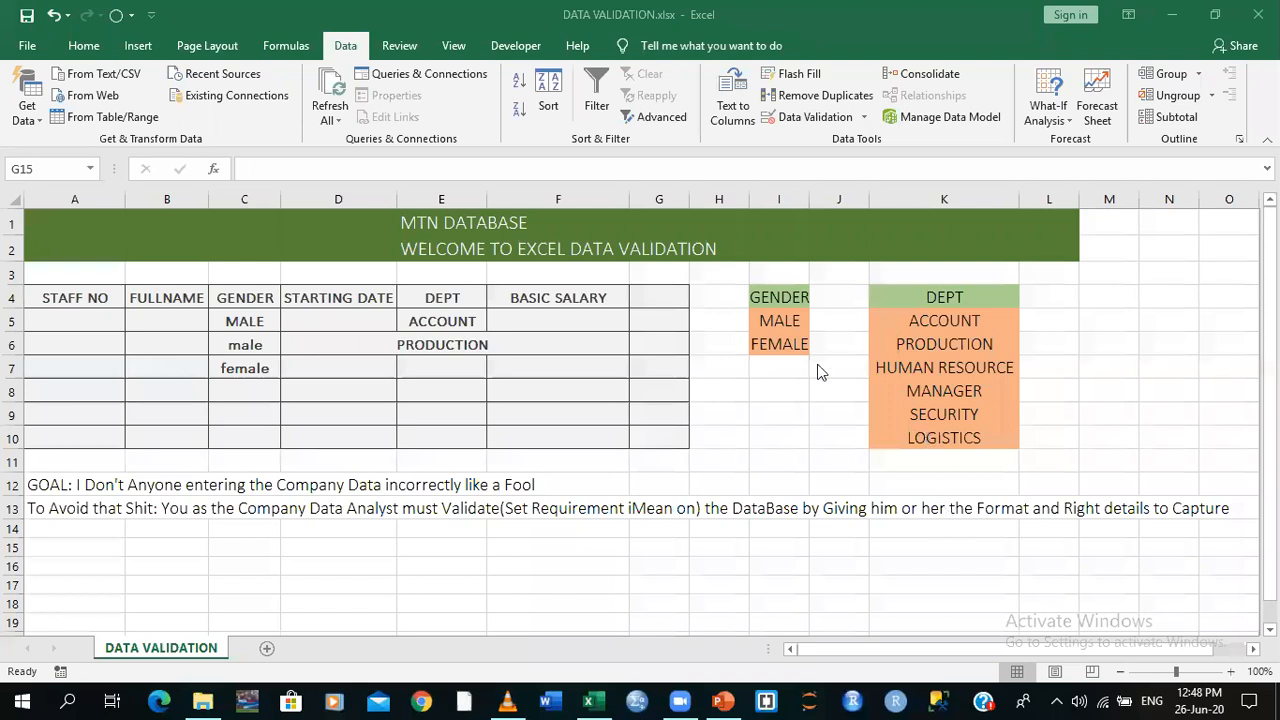
# Create a List validation rule with an in-cell dropdown in K15, sourced from the departments in K5:K10, closing the interrupting folder window
pyautogui.click(906, 545)
pyautogui.click(900, 545)
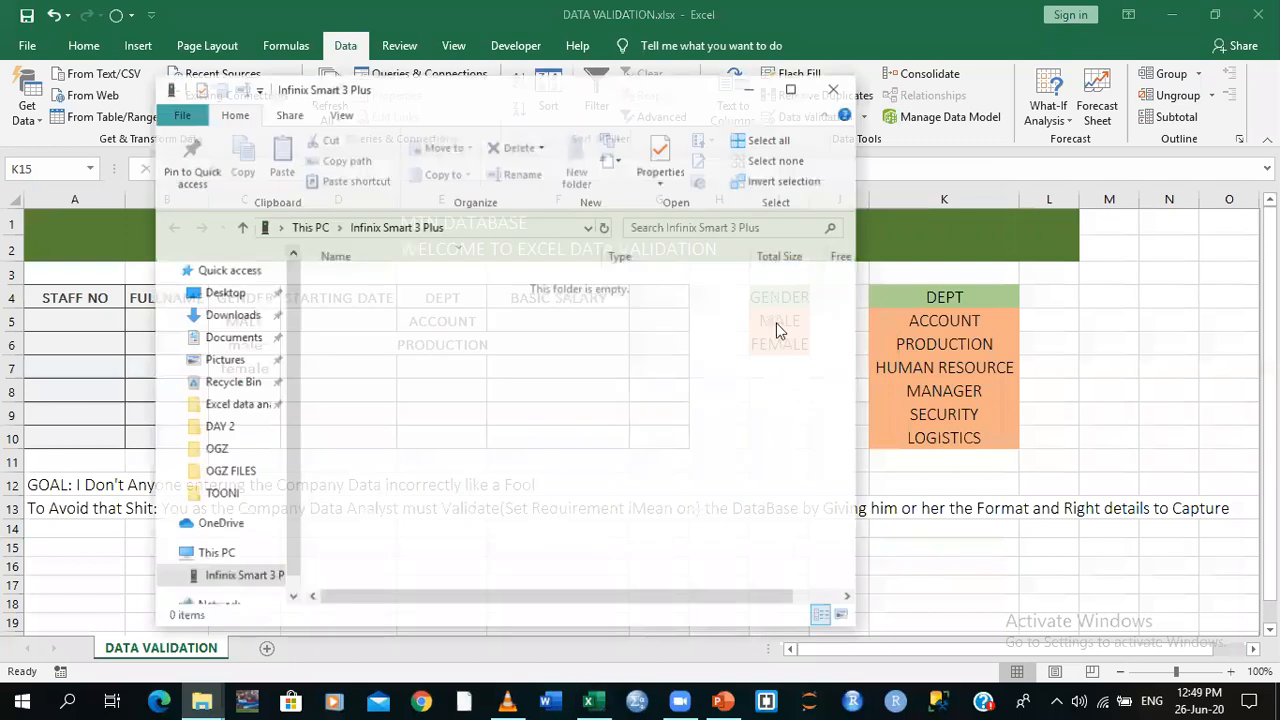
pyautogui.click(832, 93)
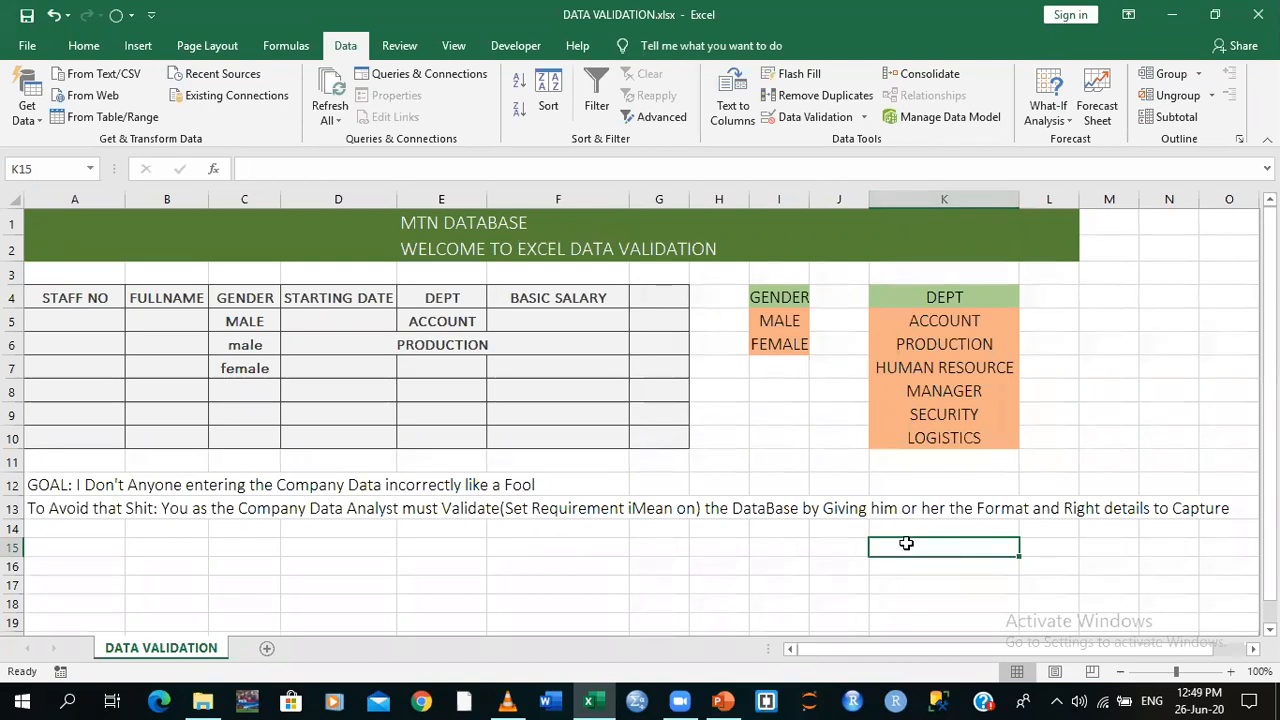
pyautogui.click(865, 118)
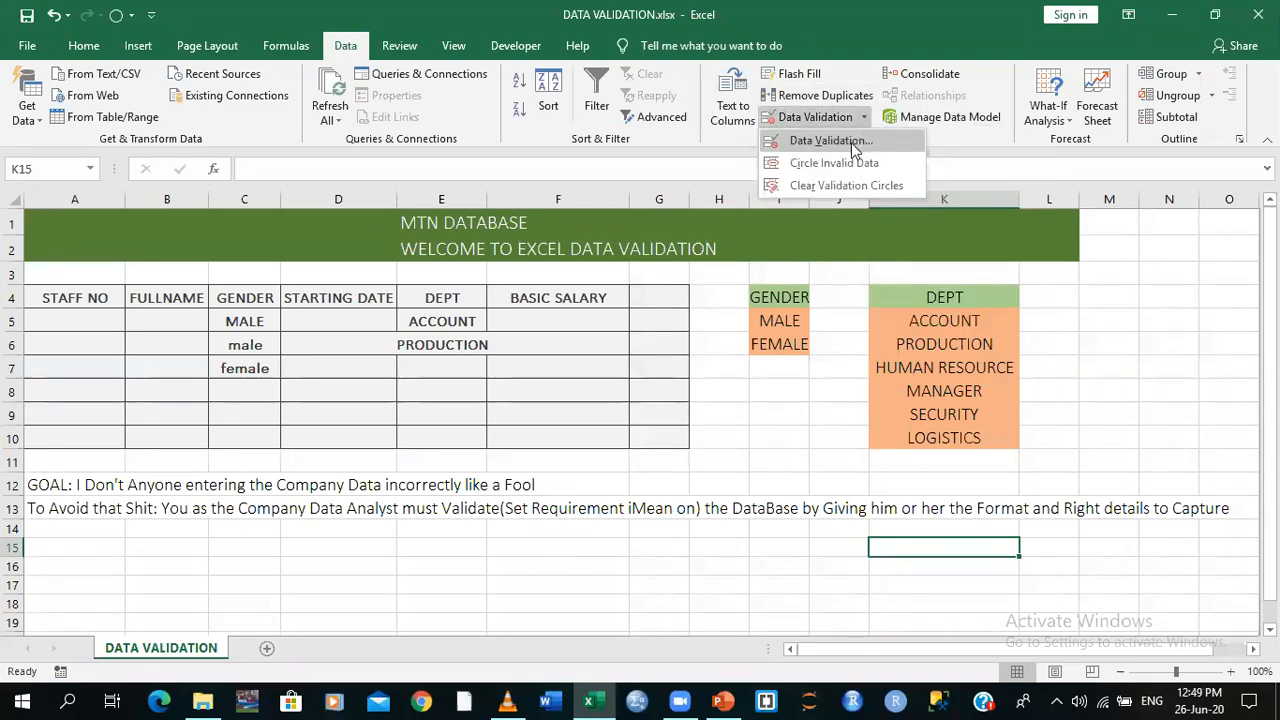
pyautogui.click(851, 141)
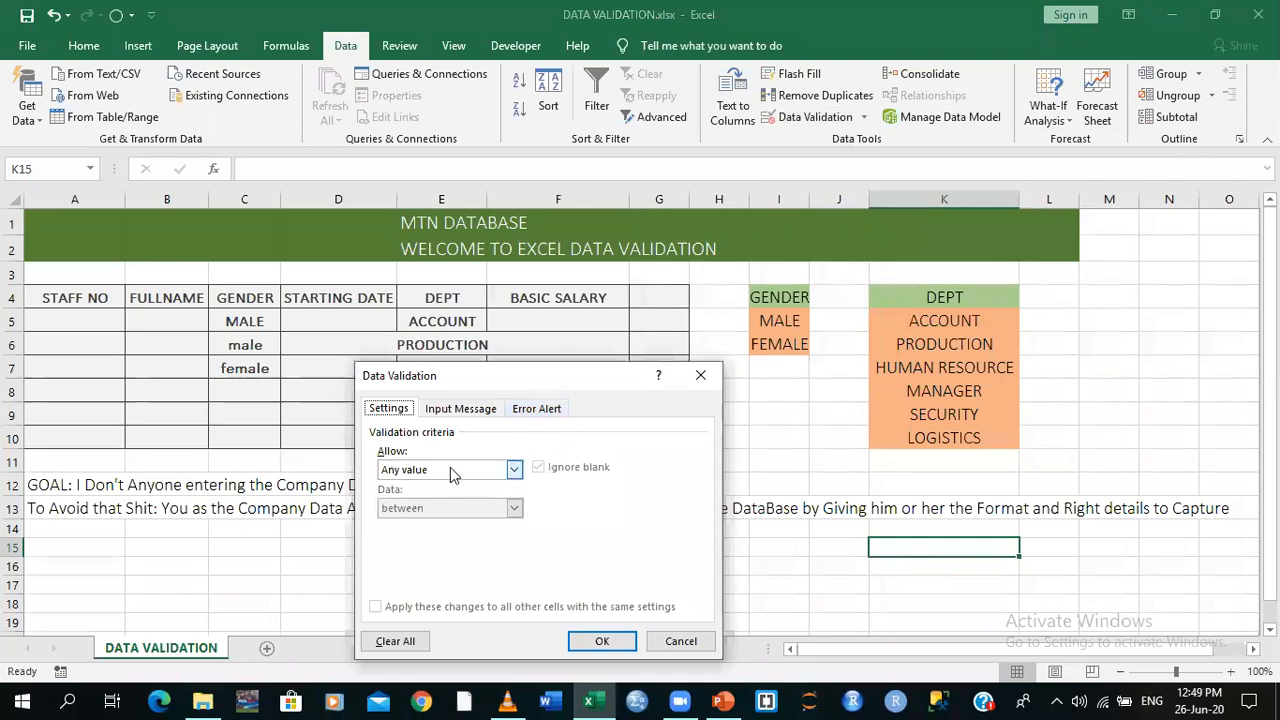
pyautogui.click(513, 470)
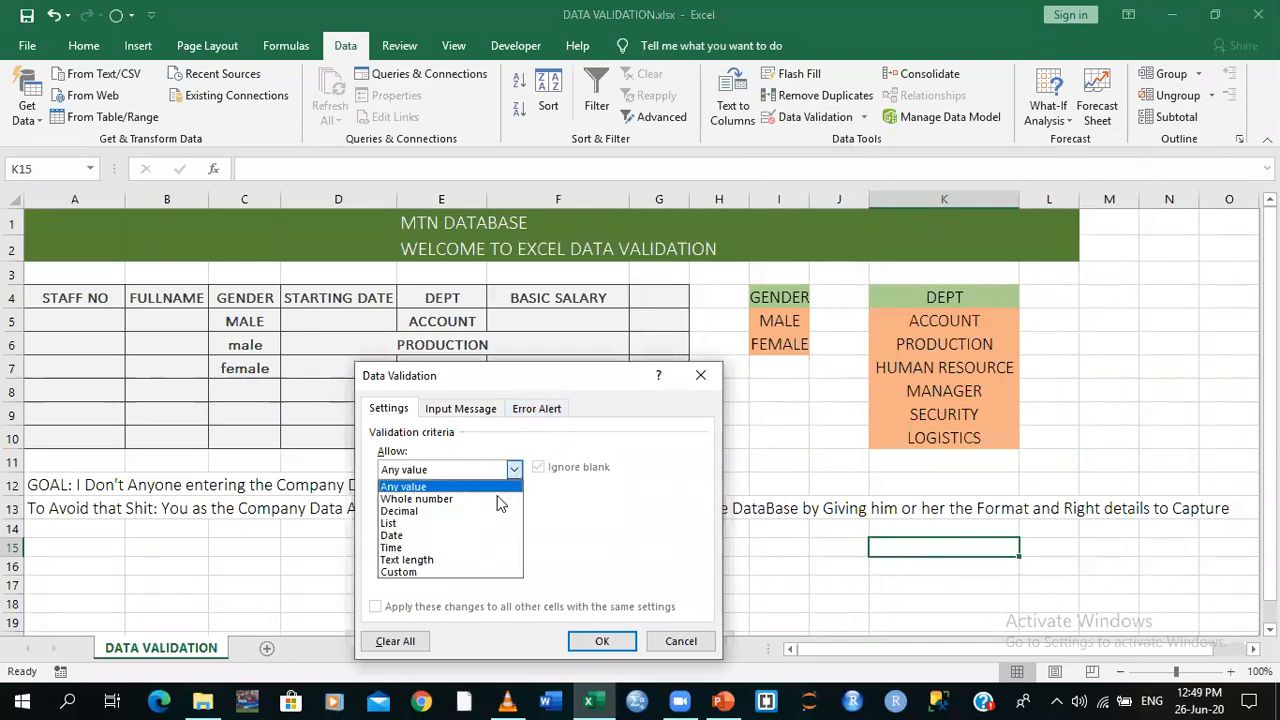
pyautogui.click(488, 523)
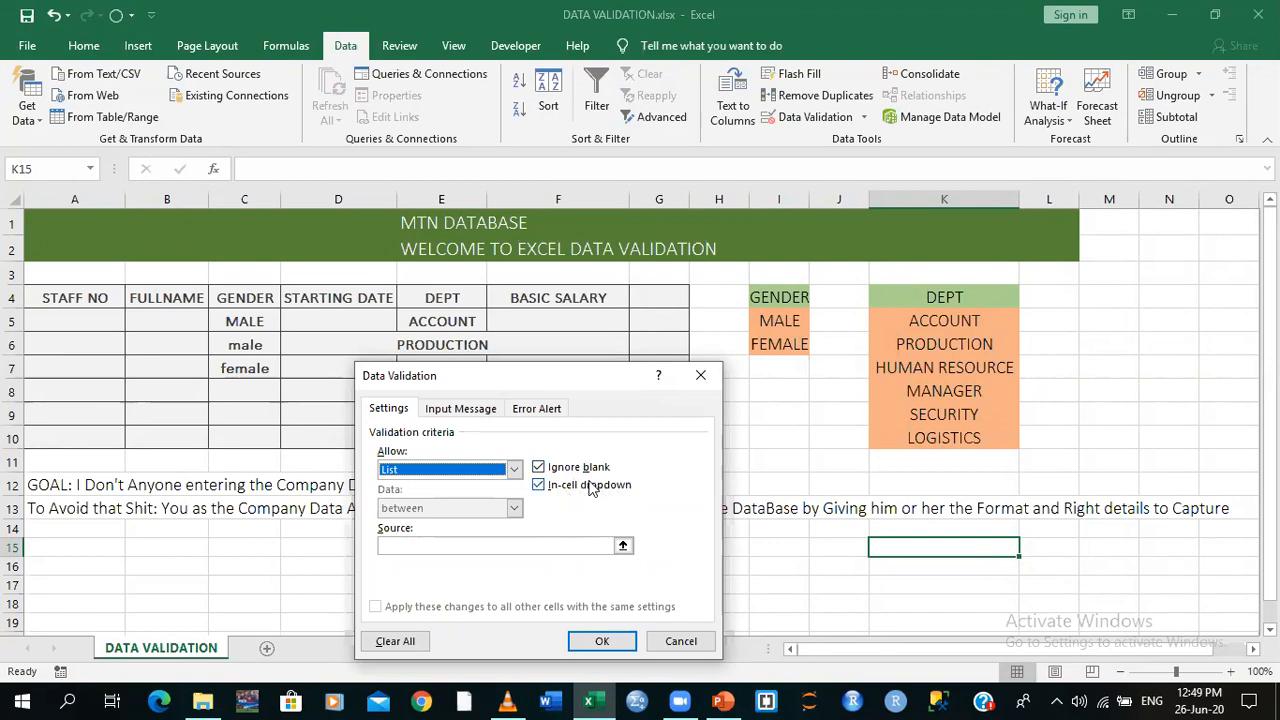
pyautogui.click(472, 547)
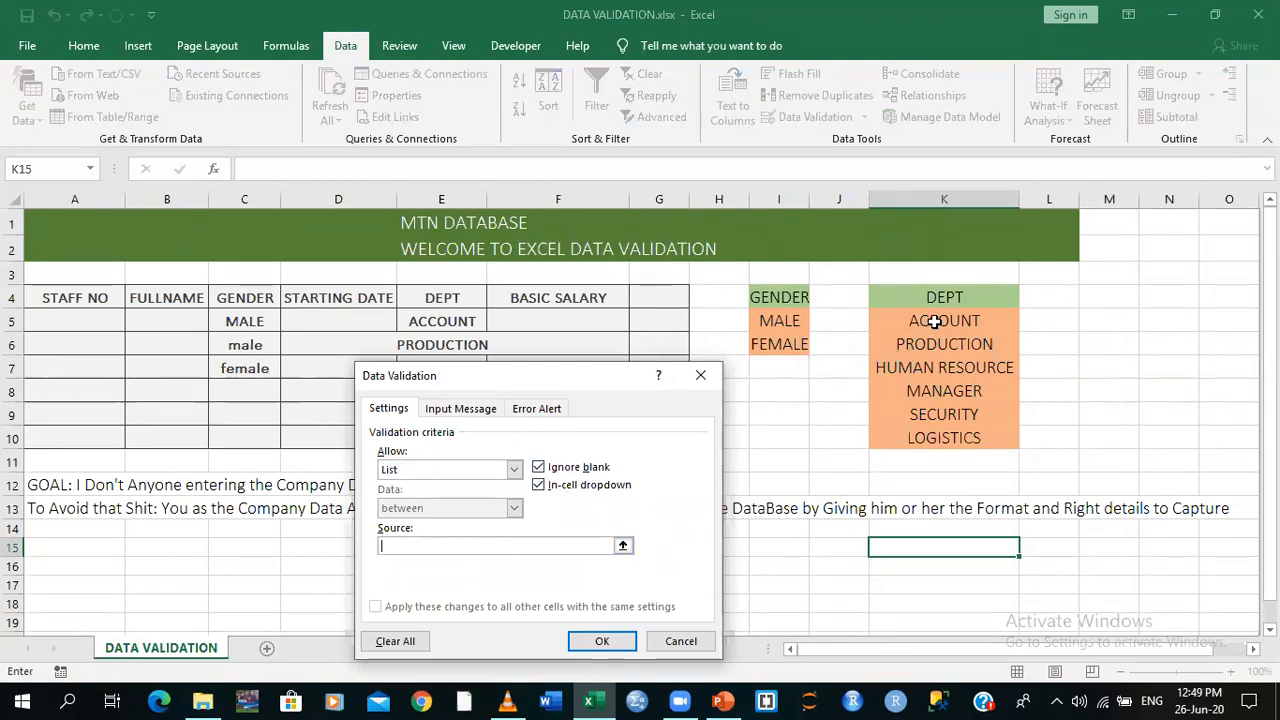
pyautogui.moveTo(933, 321); pyautogui.dragTo(933, 440)
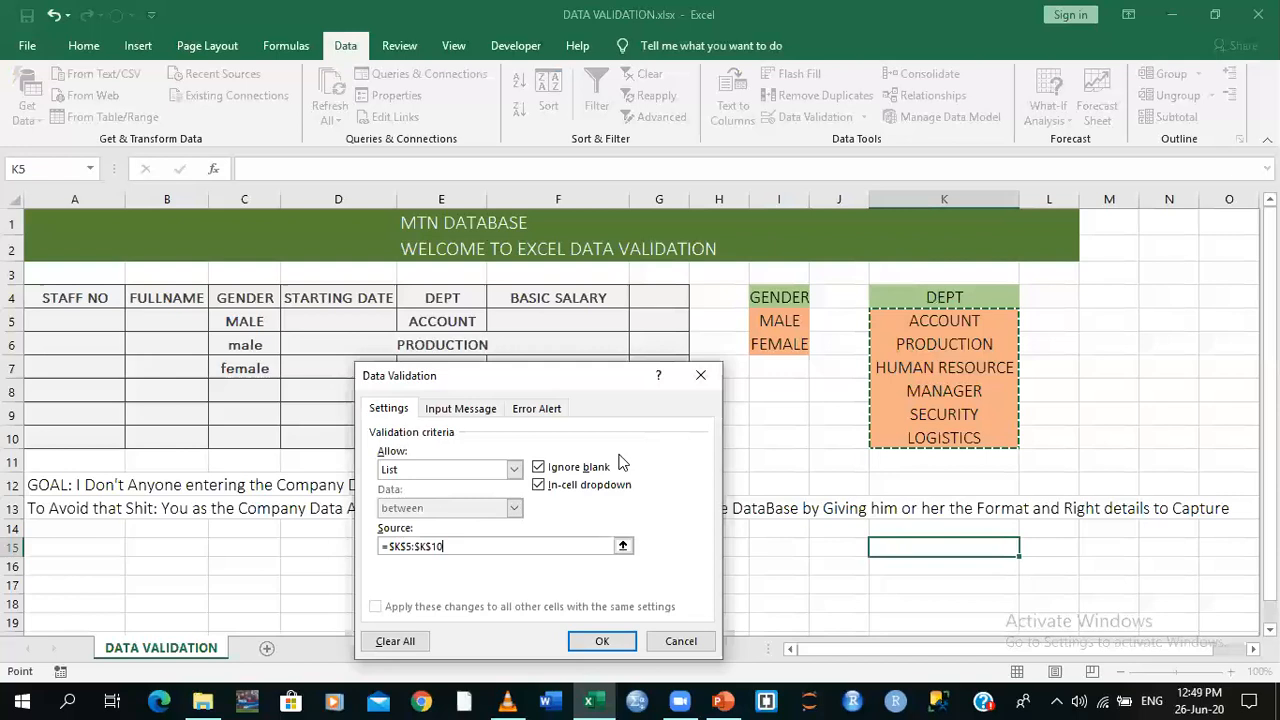
pyautogui.click(622, 499)
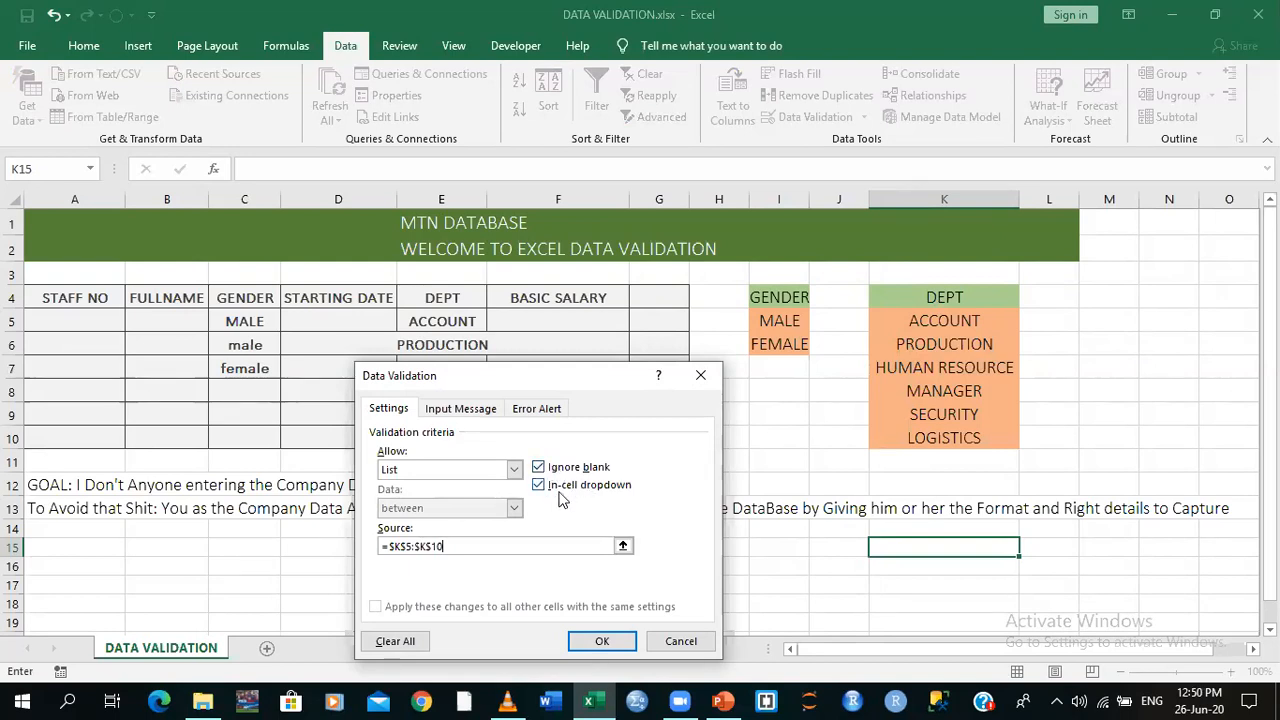
pyautogui.click(596, 643)
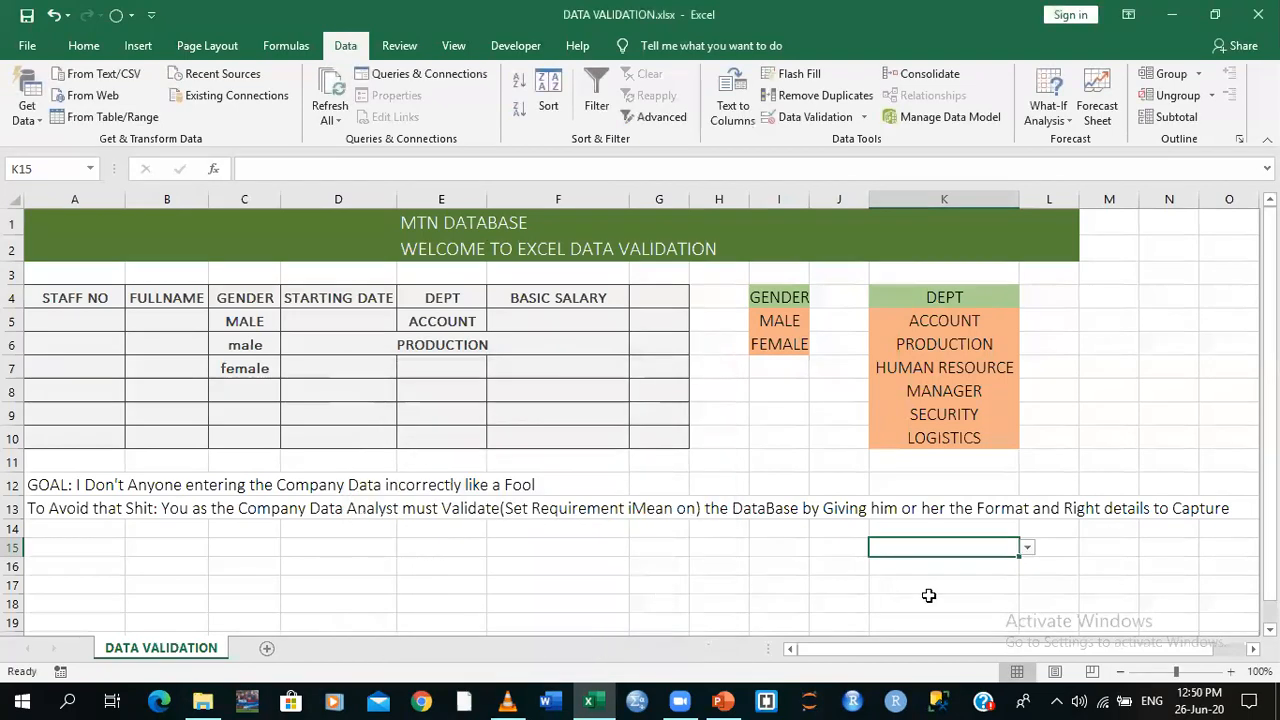
# Try the dropdown in K15 by choosing ACCOUNT, PRODUCTION and HUMAN RESOURCE in turn, ending with SECURITY
pyautogui.click(1027, 548)
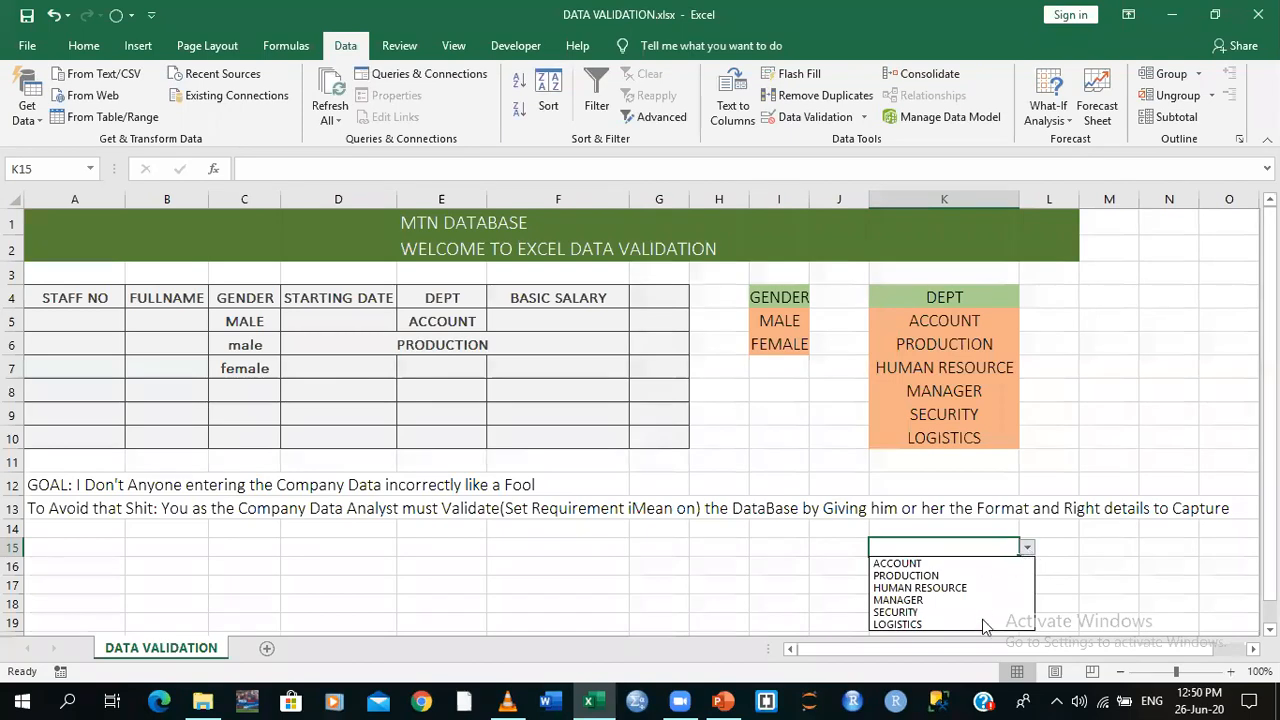
pyautogui.click(960, 563)
pyautogui.click(1025, 551)
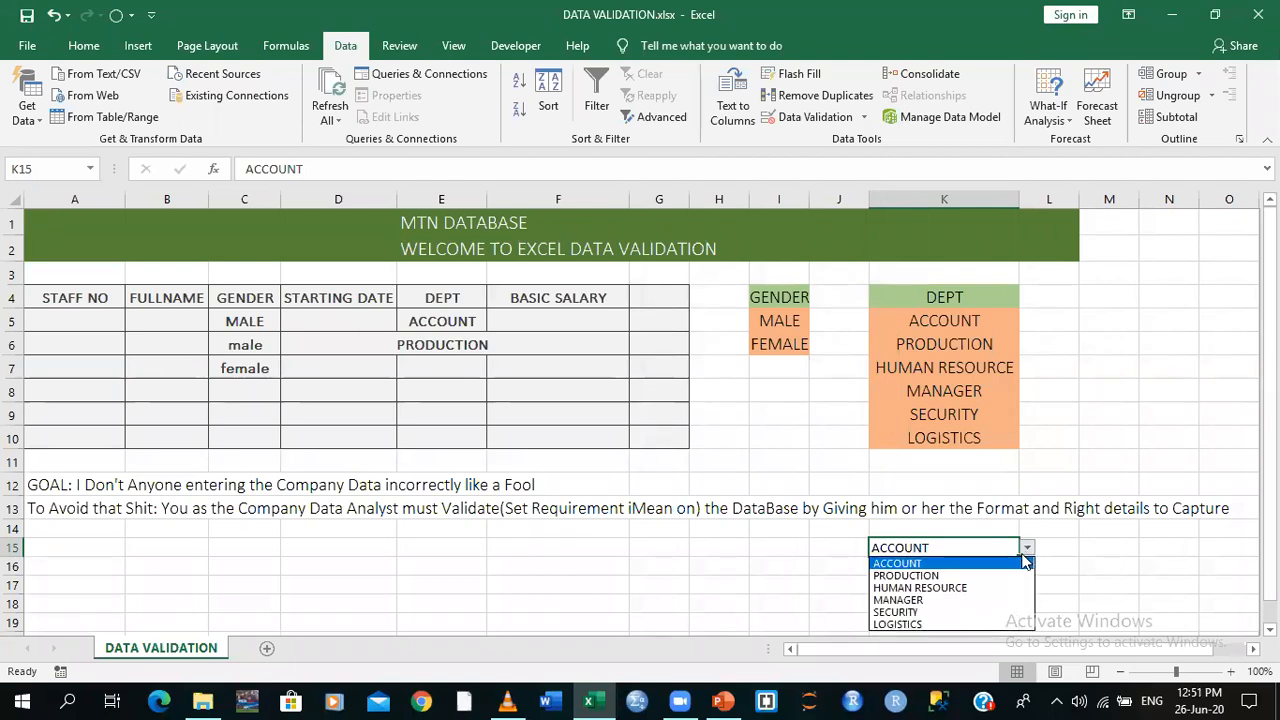
pyautogui.click(980, 576)
pyautogui.click(1027, 549)
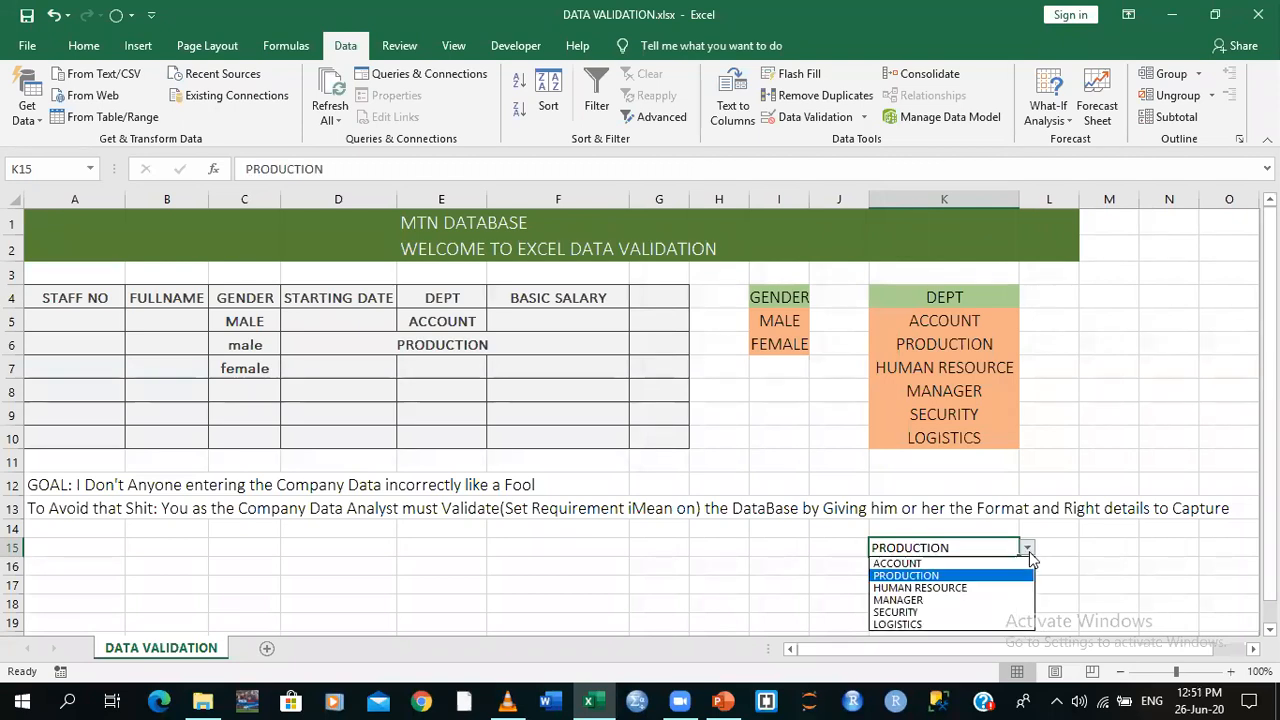
pyautogui.click(984, 587)
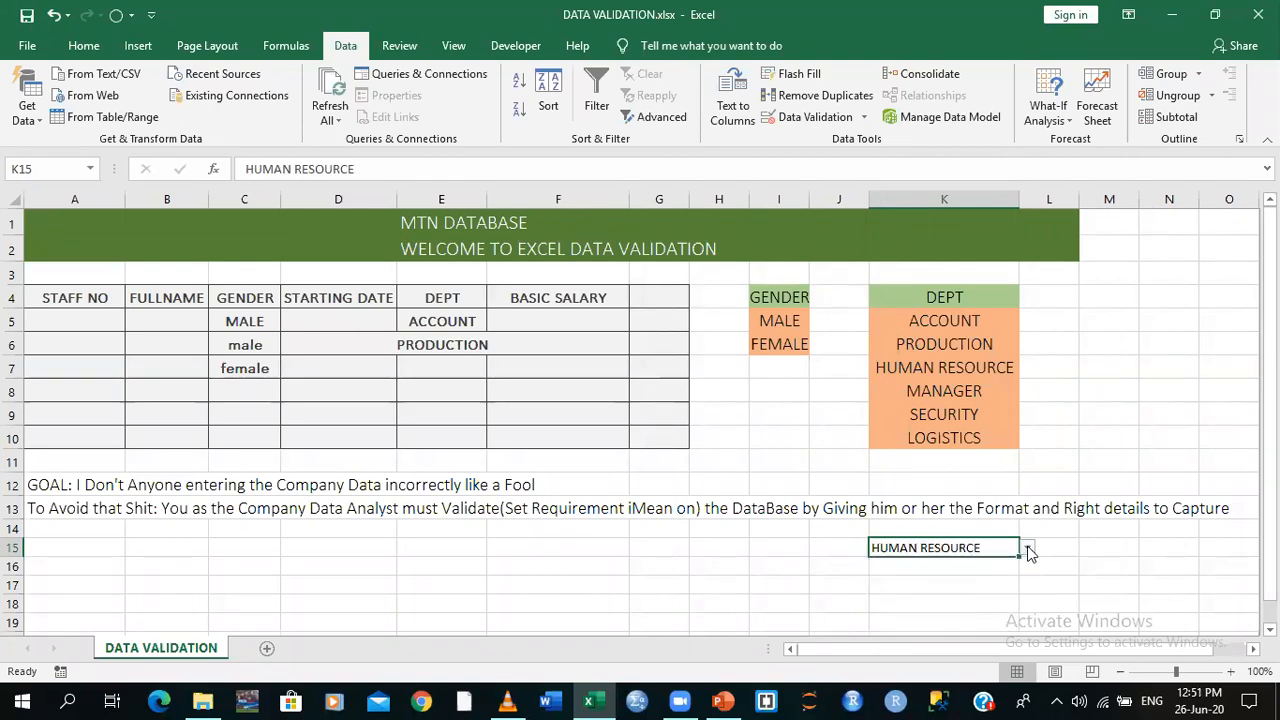
pyautogui.click(1028, 549)
pyautogui.click(984, 611)
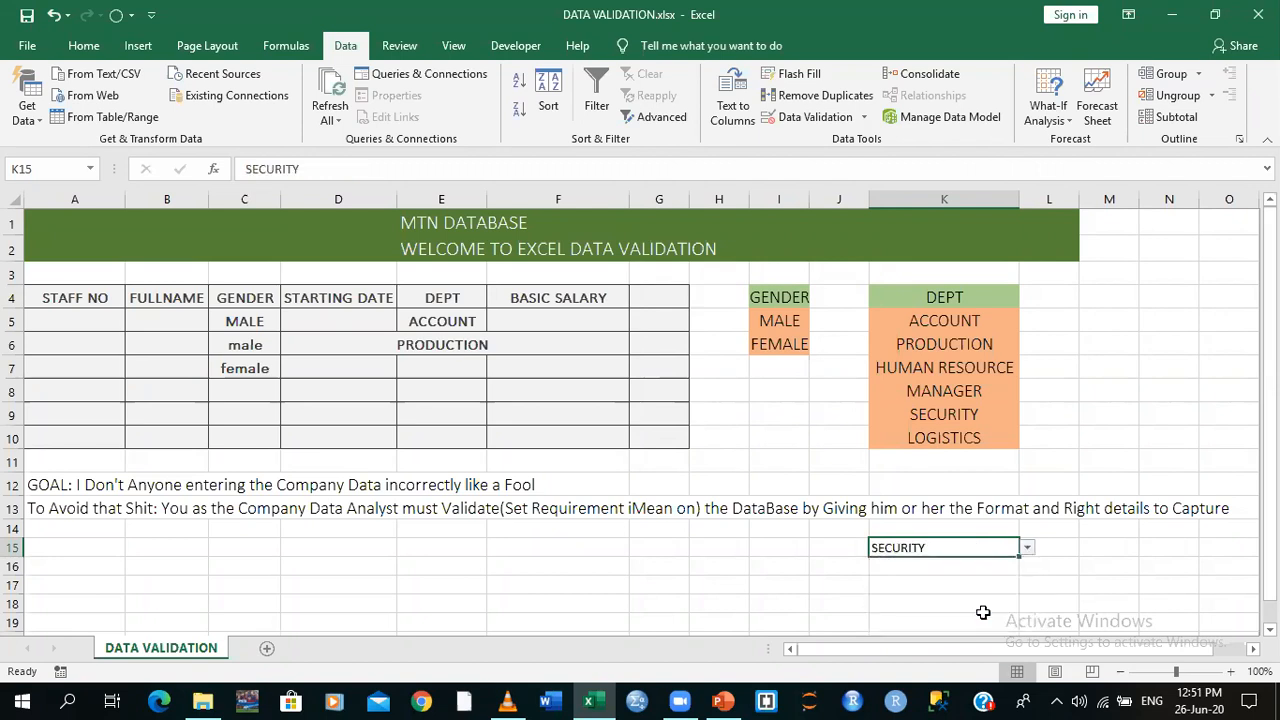
pyautogui.click(1028, 549)
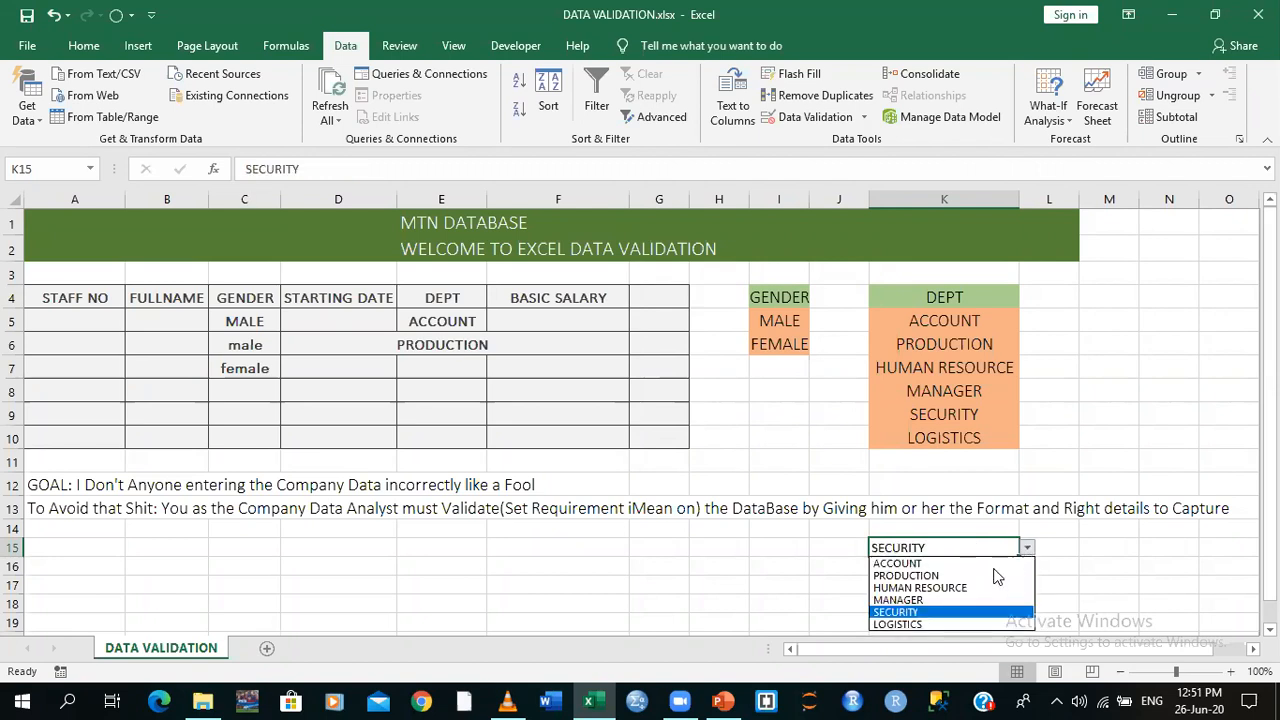
pyautogui.click(963, 611)
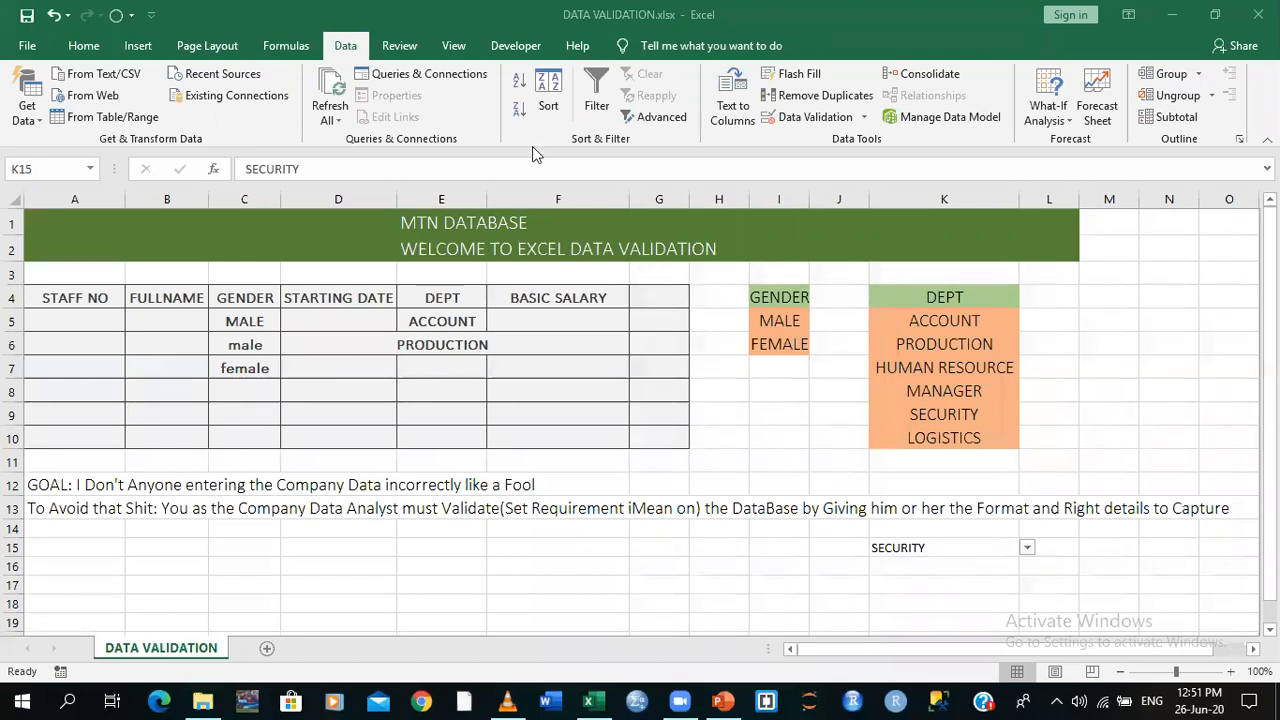
# Create a List validation rule with an in-cell dropdown in I15, sourced from the genders in I5:I6
pyautogui.click(751, 550)
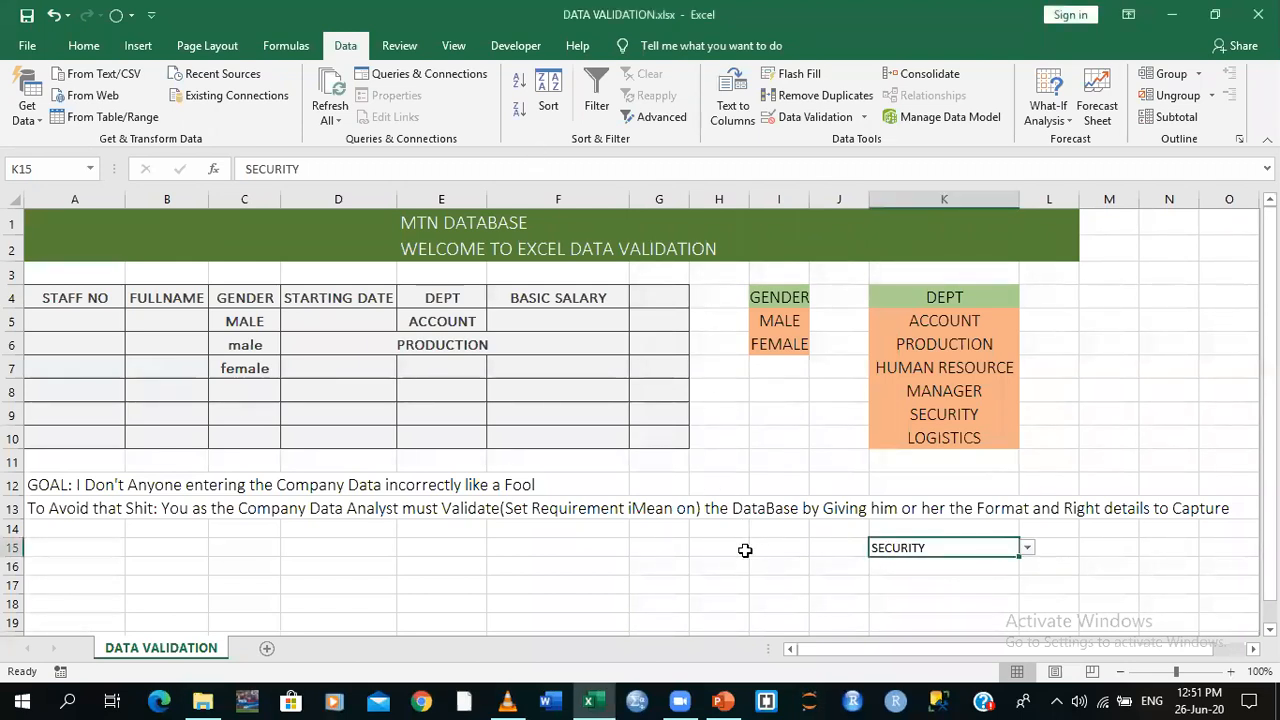
pyautogui.click(724, 550)
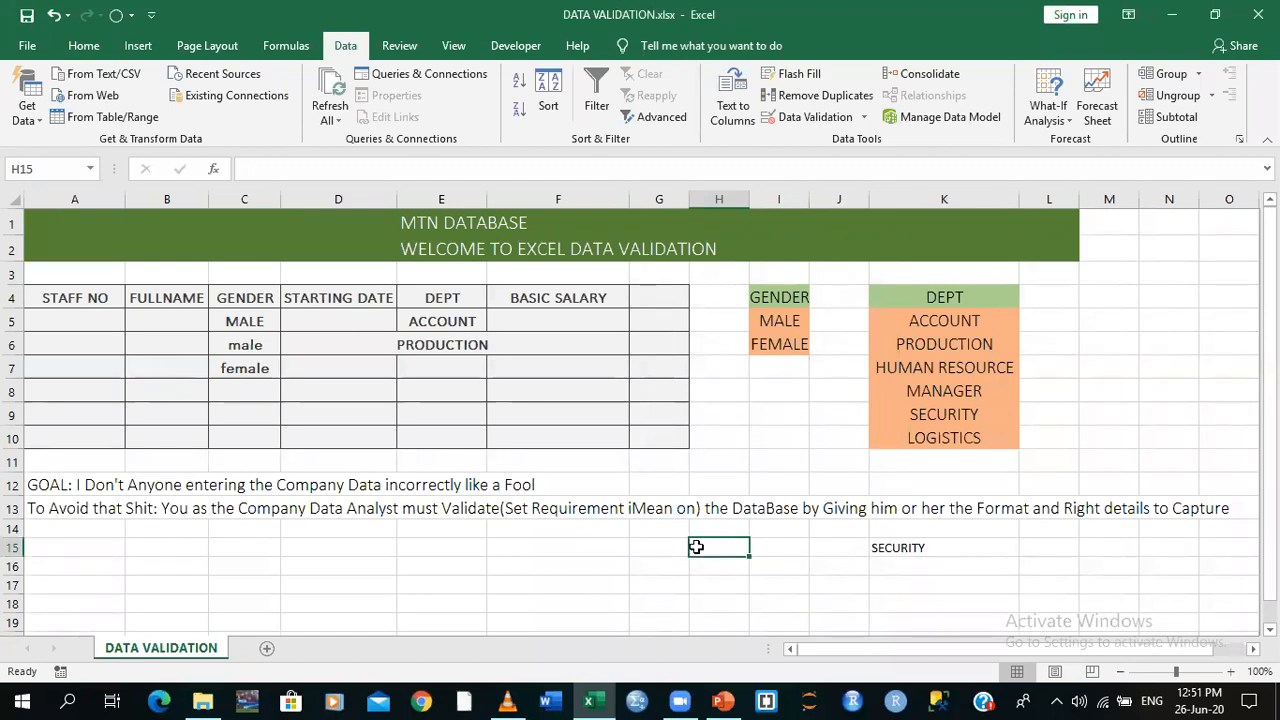
pyautogui.click(765, 548)
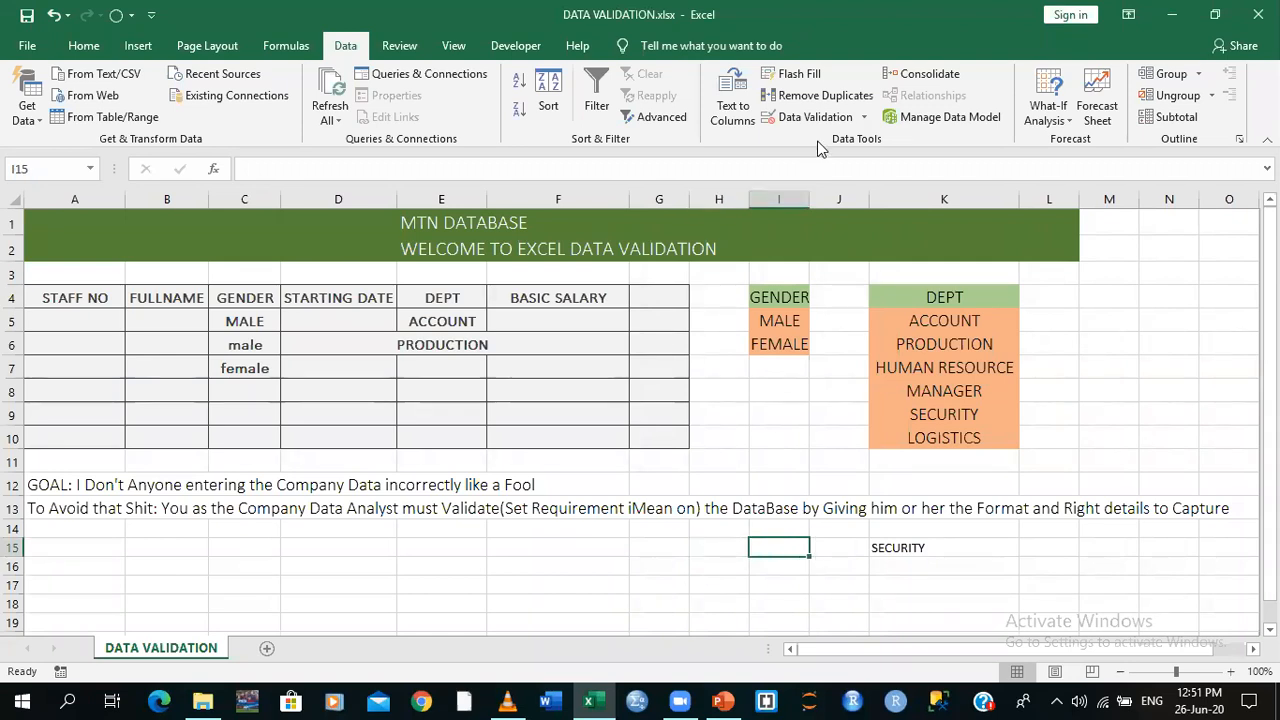
pyautogui.click(862, 117)
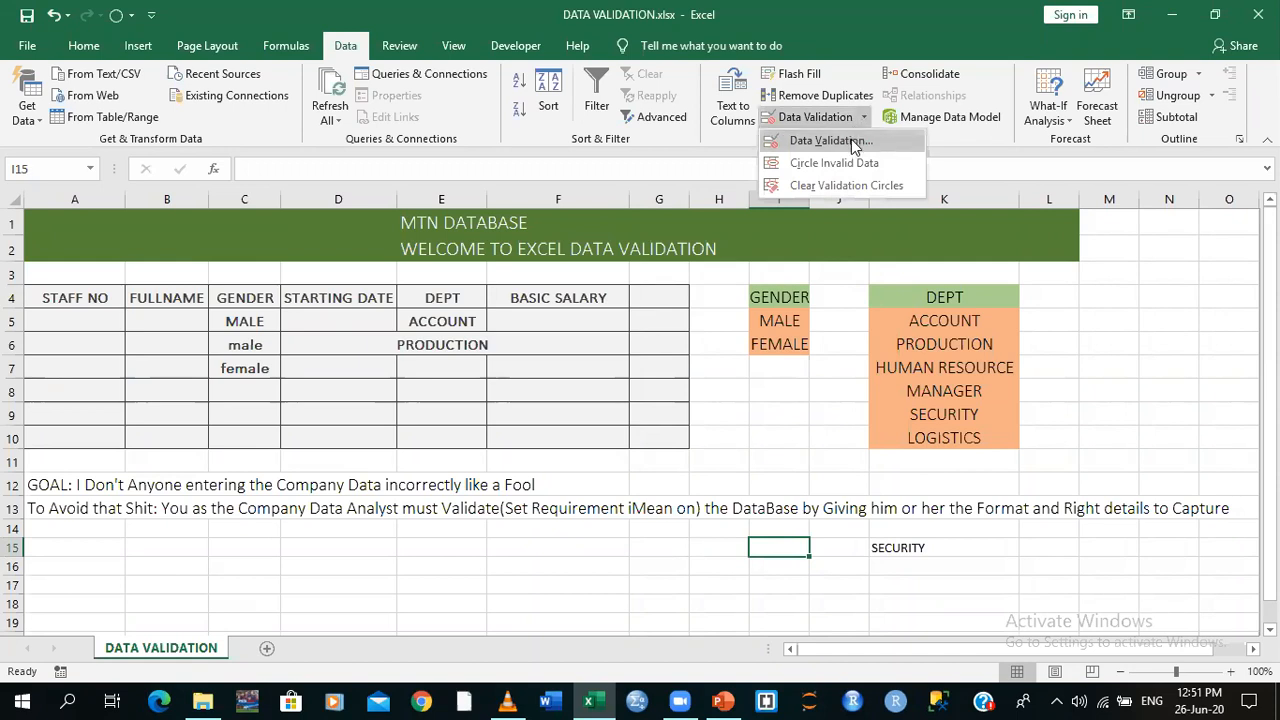
pyautogui.click(851, 140)
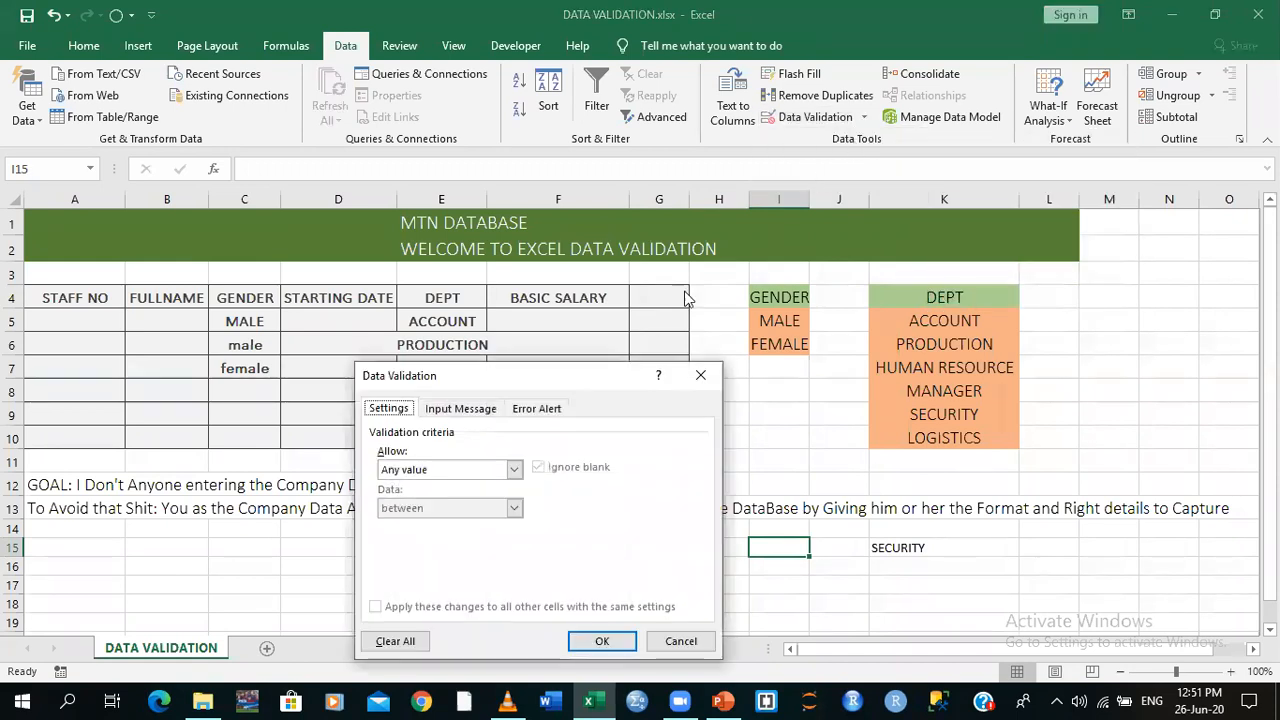
pyautogui.click(513, 470)
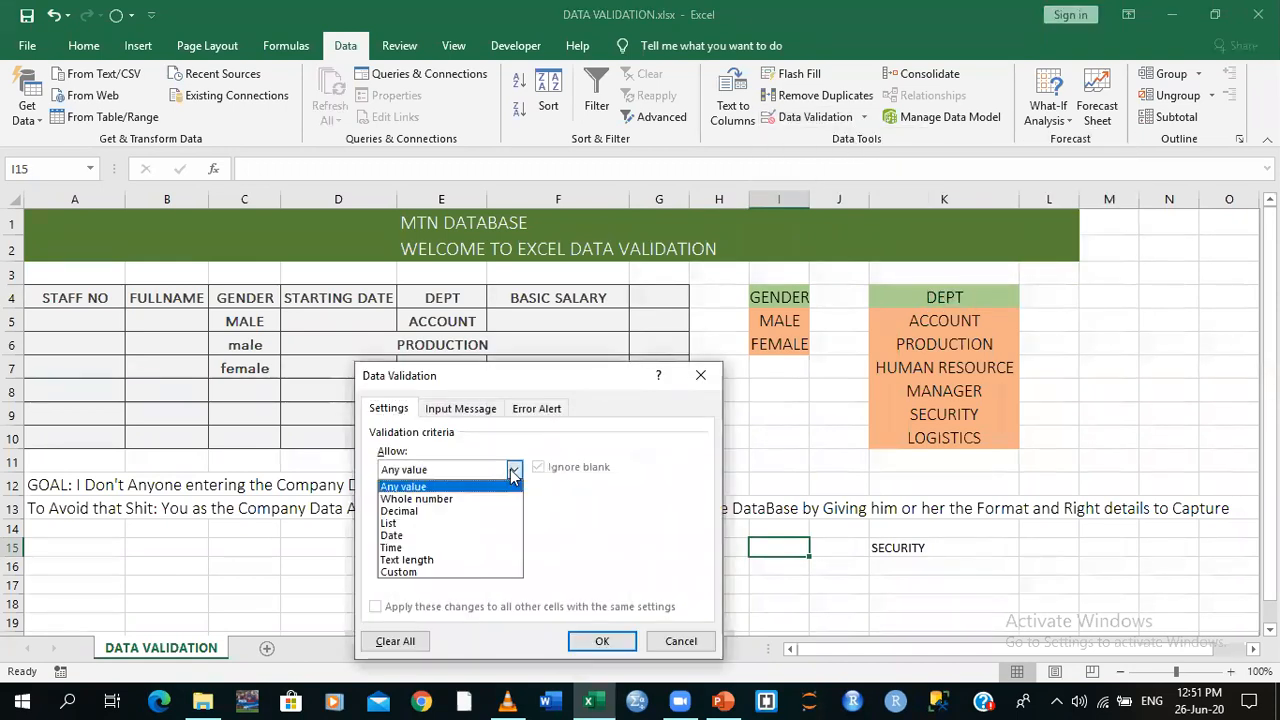
pyautogui.click(440, 524)
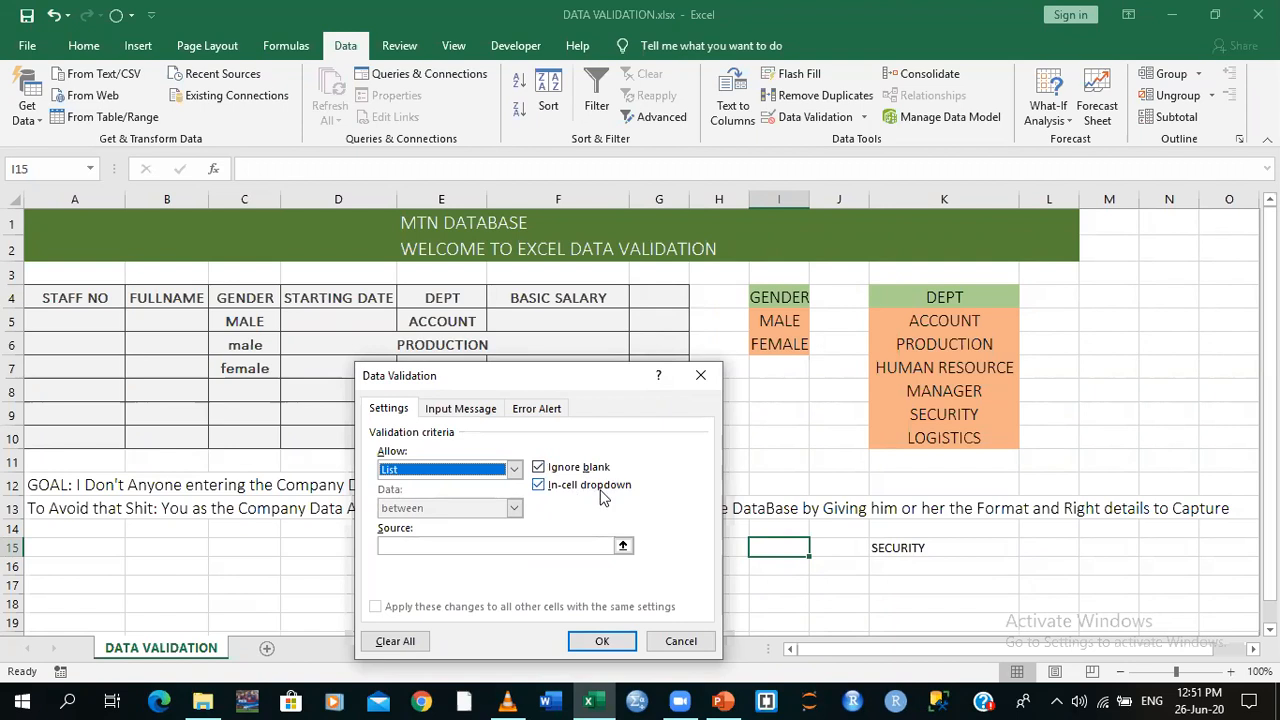
pyautogui.click(490, 548)
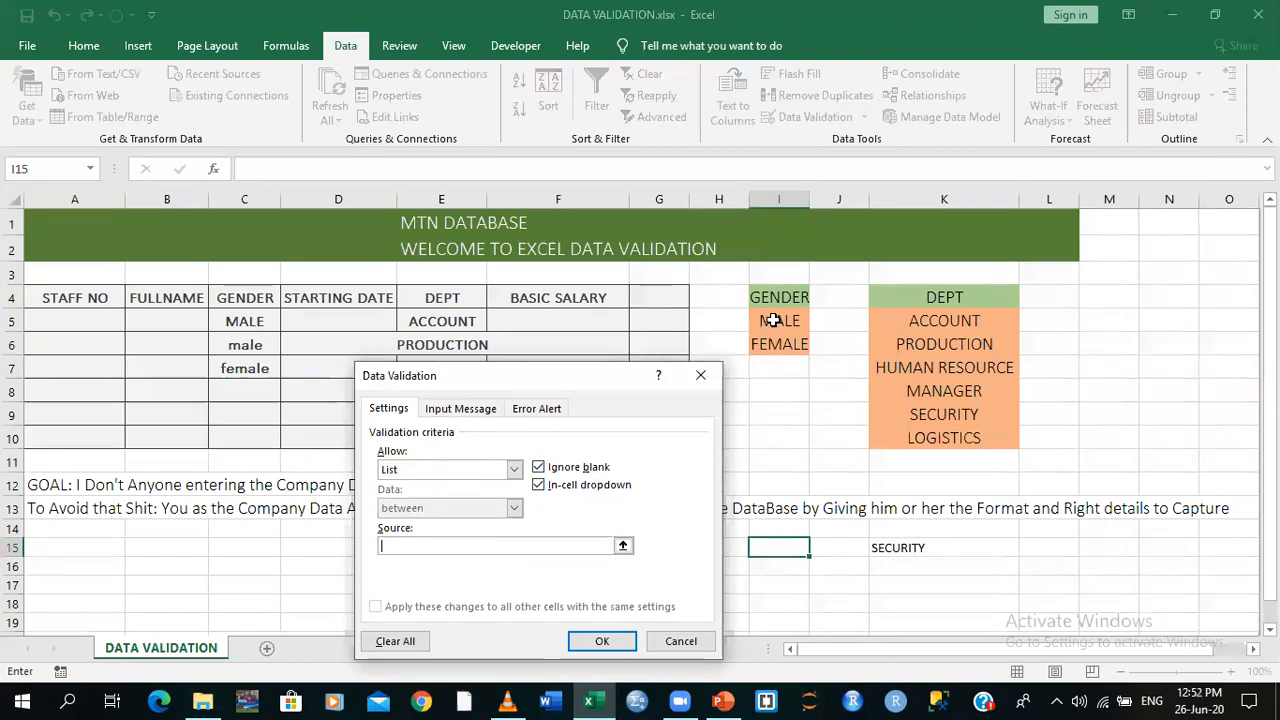
pyautogui.moveTo(774, 321); pyautogui.dragTo(775, 342)
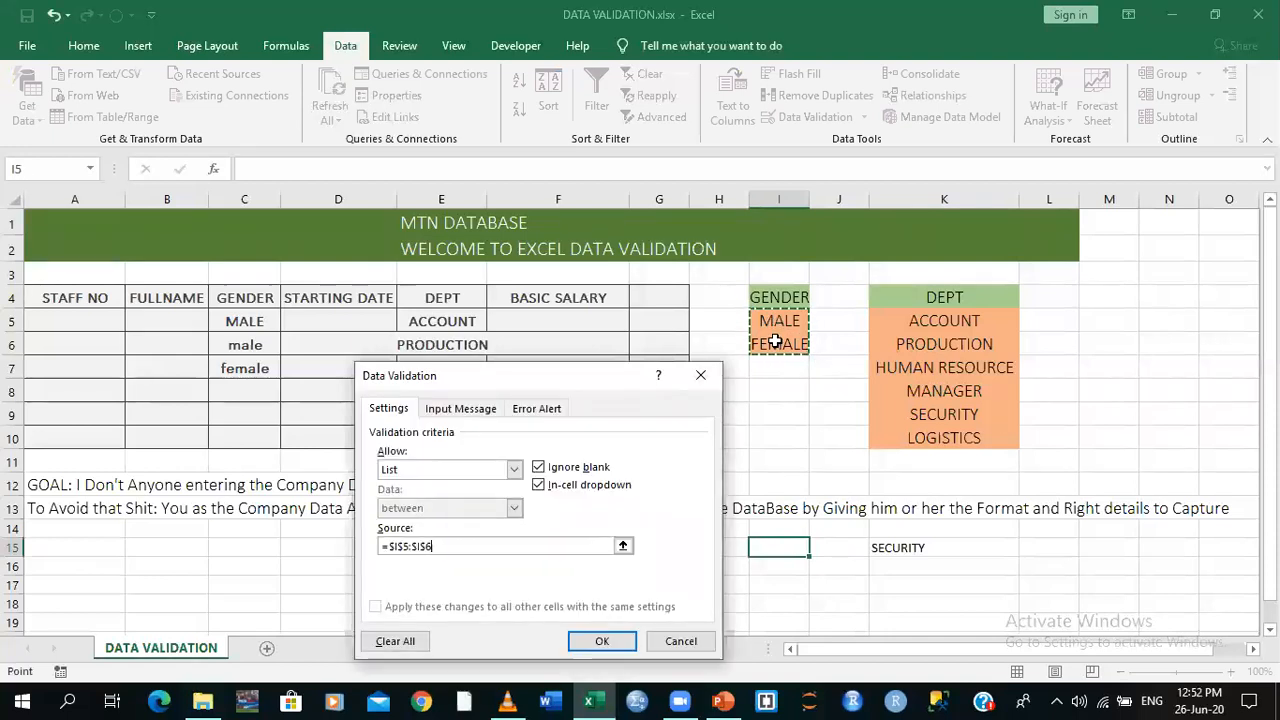
pyautogui.click(602, 643)
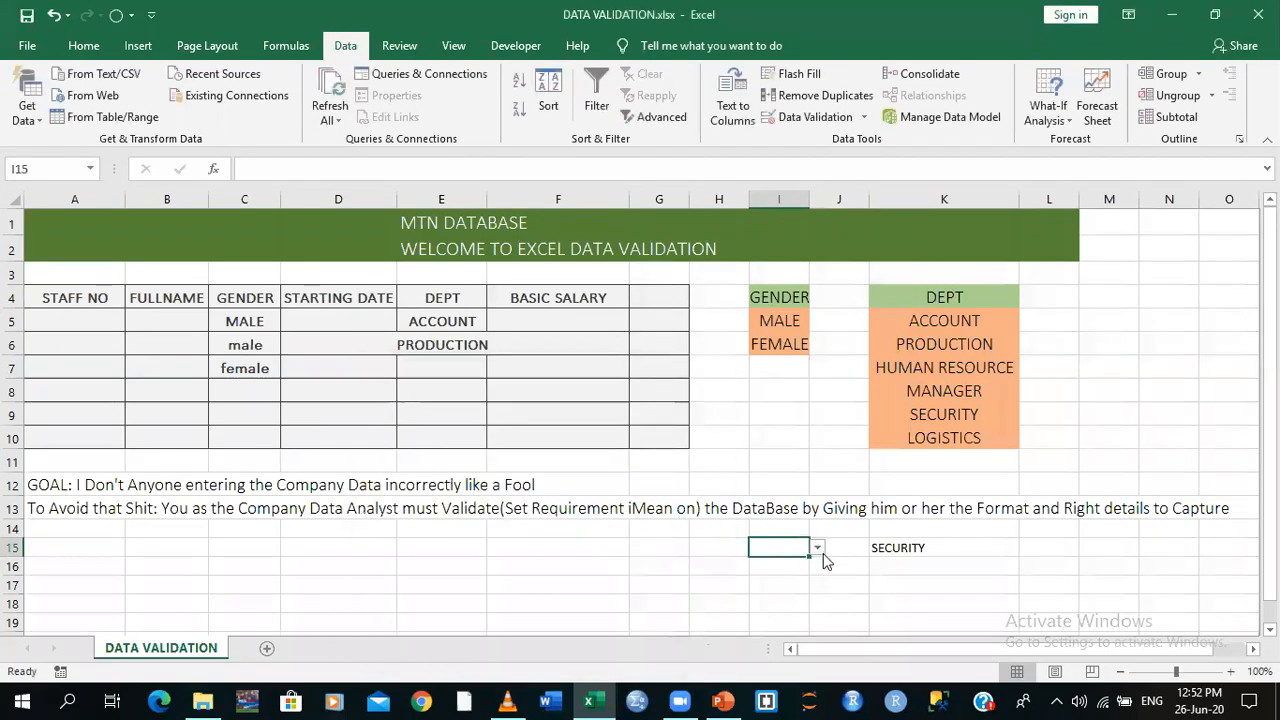
# Try the dropdown in I15 by choosing MALE and FEMALE in turn, ending with MALE
pyautogui.click(817, 548)
pyautogui.click(800, 564)
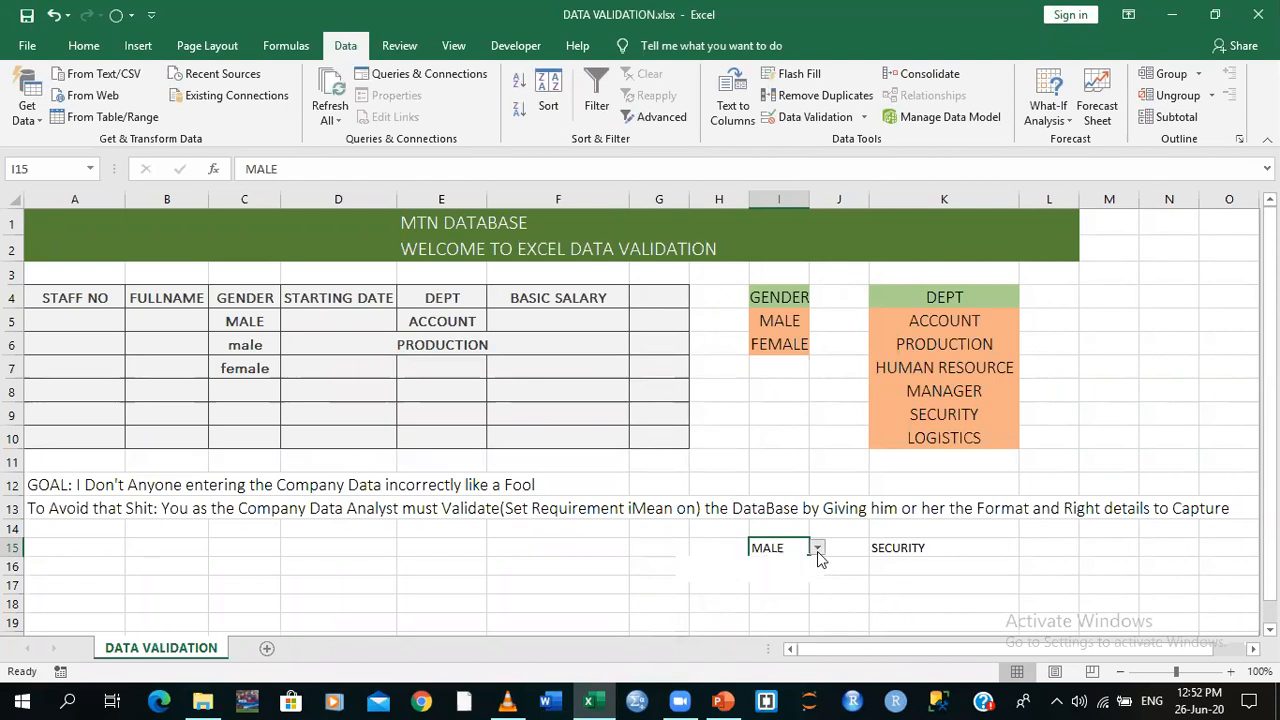
pyautogui.click(817, 549)
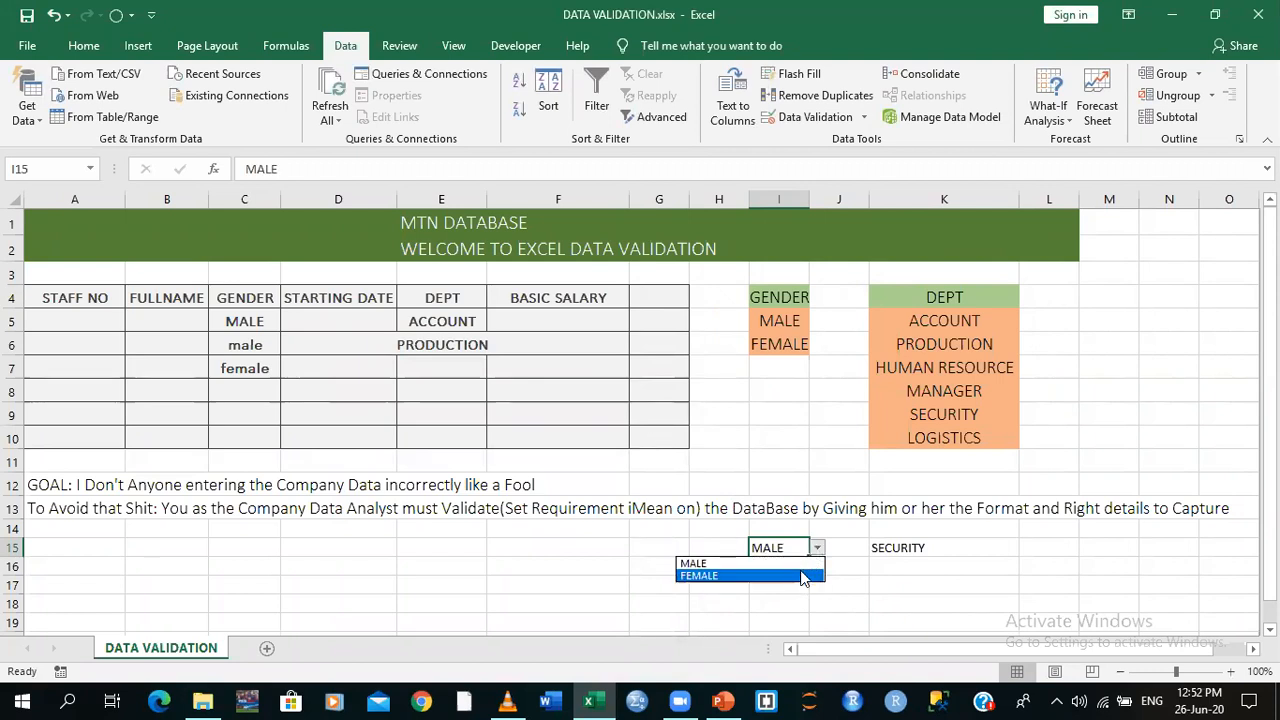
pyautogui.click(812, 573)
pyautogui.click(816, 550)
pyautogui.click(800, 563)
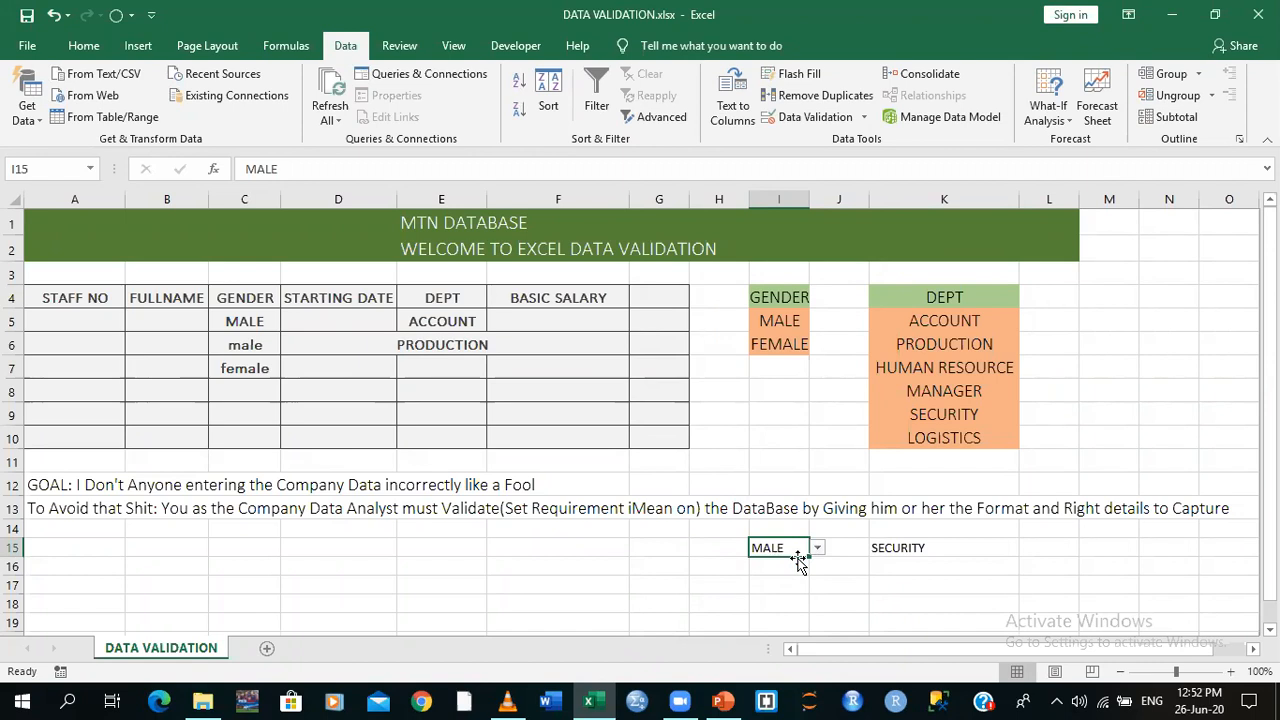
# Close the DATA VALIDATION.xlsx workbook without saving its changes and minimize the PowerPoint presentation
pyautogui.click(871, 598)
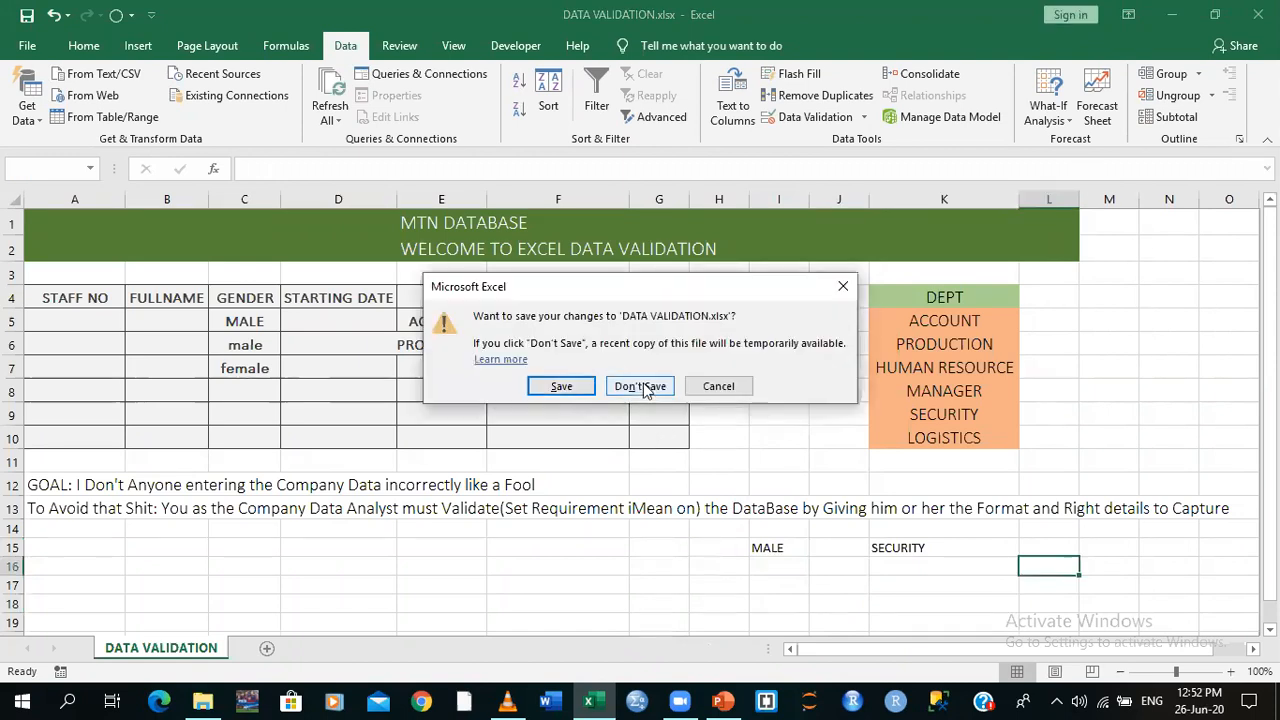
pyautogui.click(636, 387)
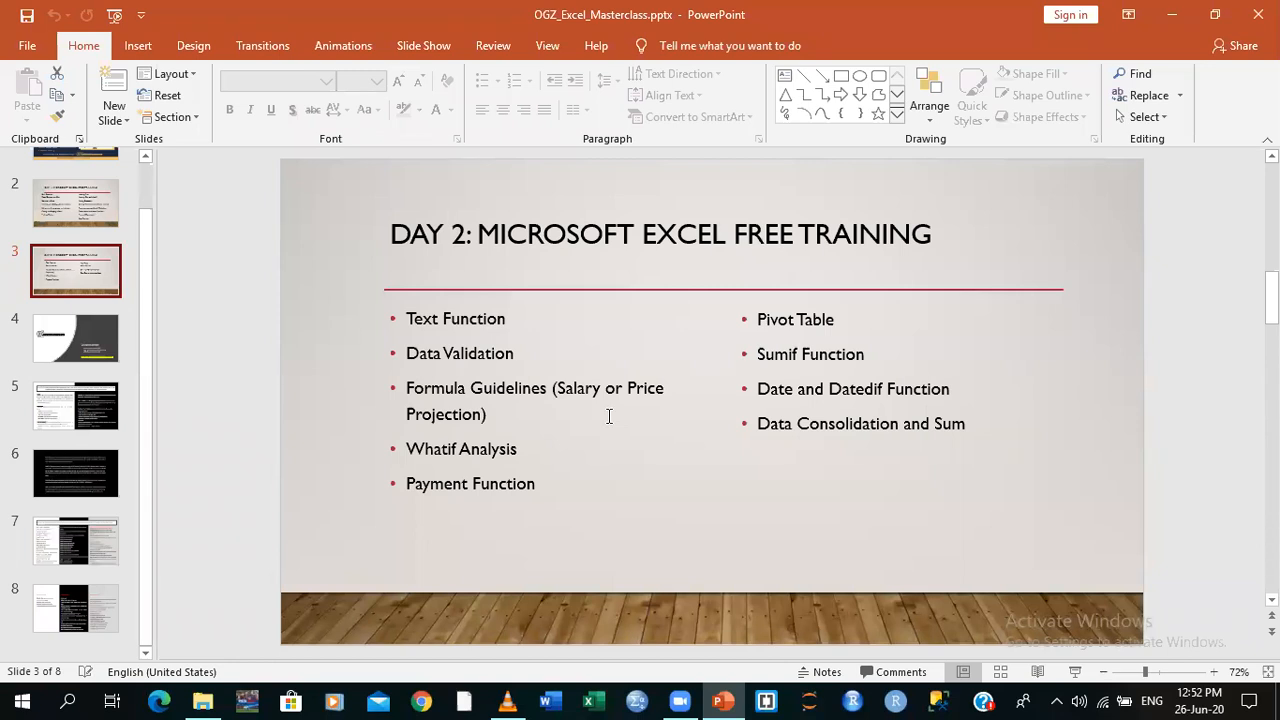
pyautogui.click(1168, 20)
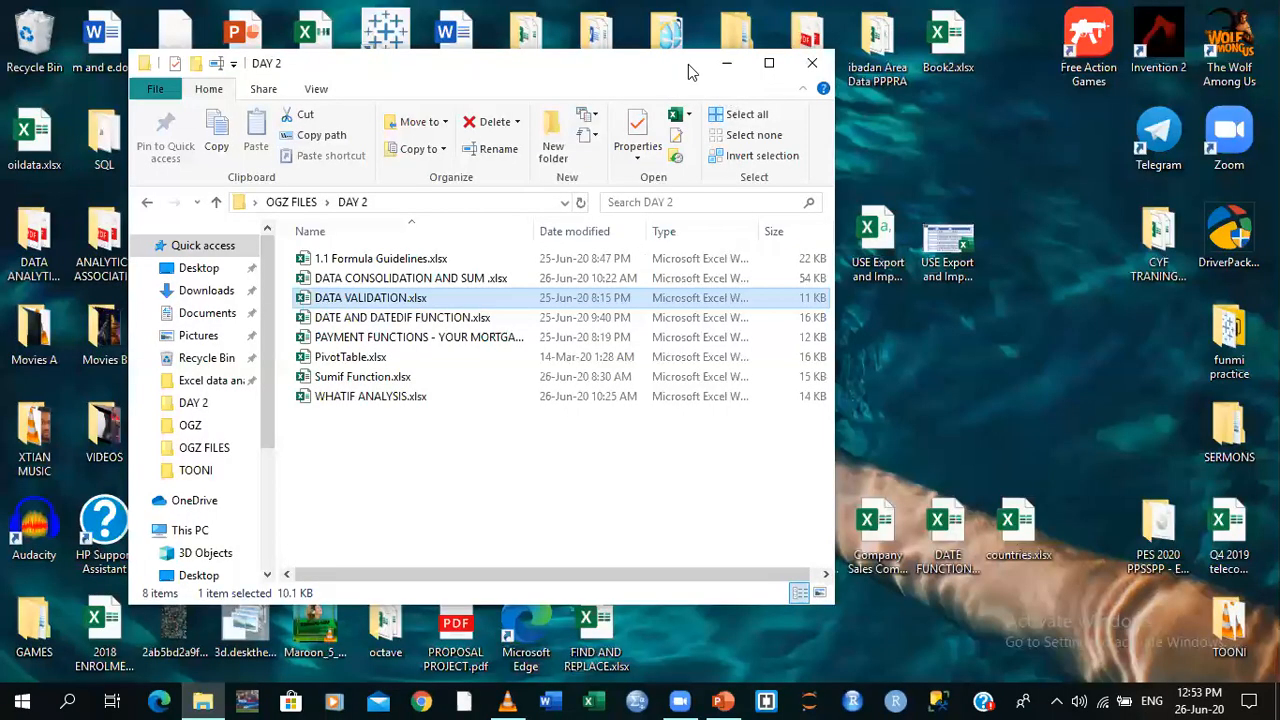
# Open 1.1 Formula Guidelines.xlsx from the DAY 2 folder and show its Relative sheet
pyautogui.moveTo(445, 63); pyautogui.dragTo(597, 79)
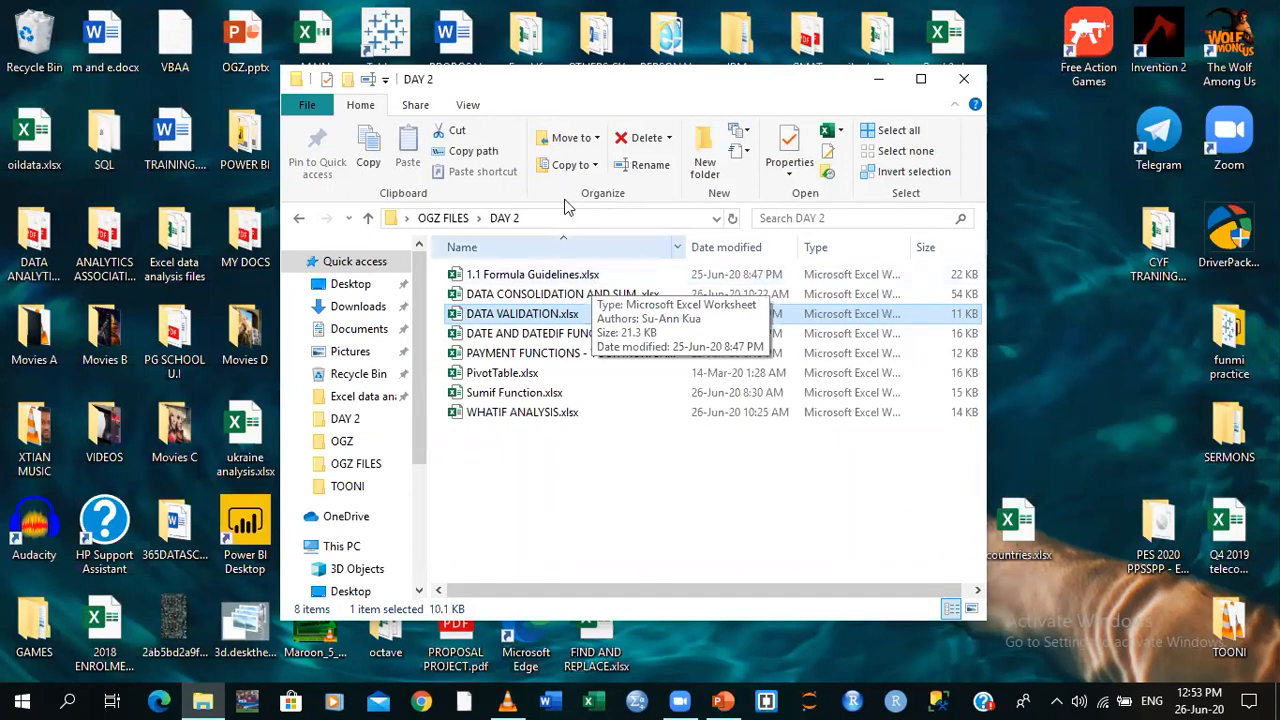
pyautogui.doubleClick(617, 277)
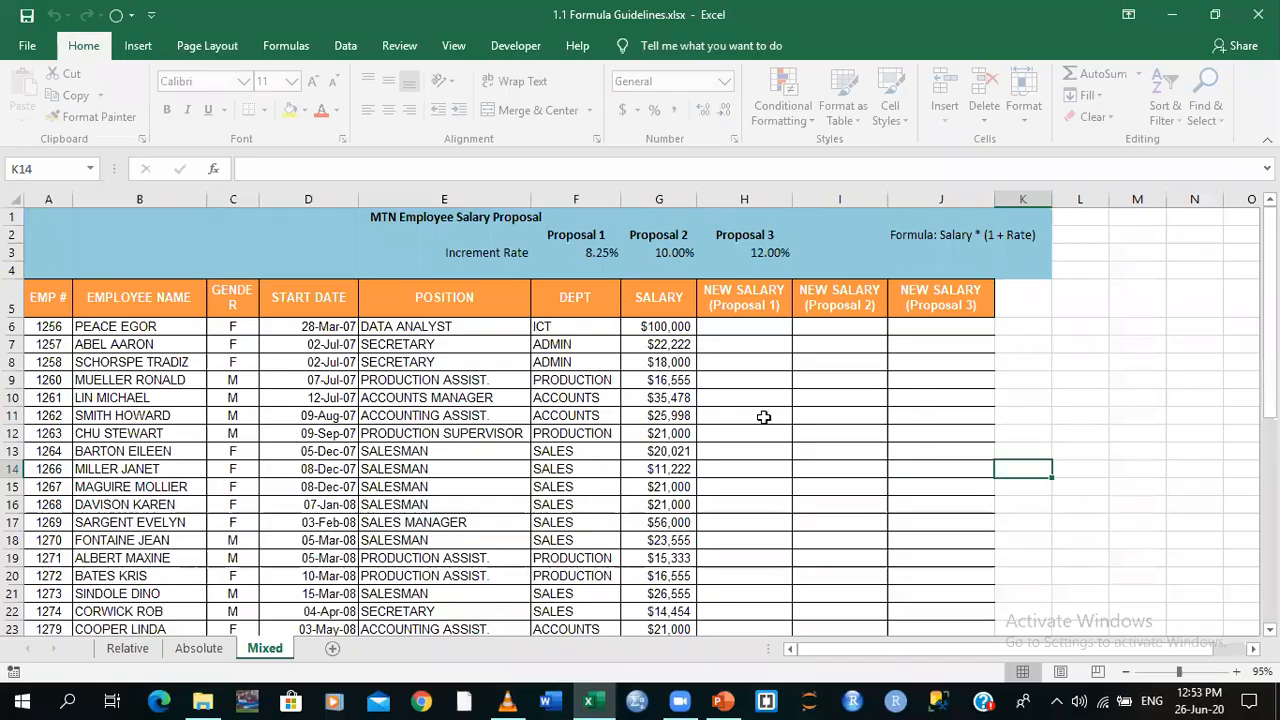
pyautogui.click(128, 650)
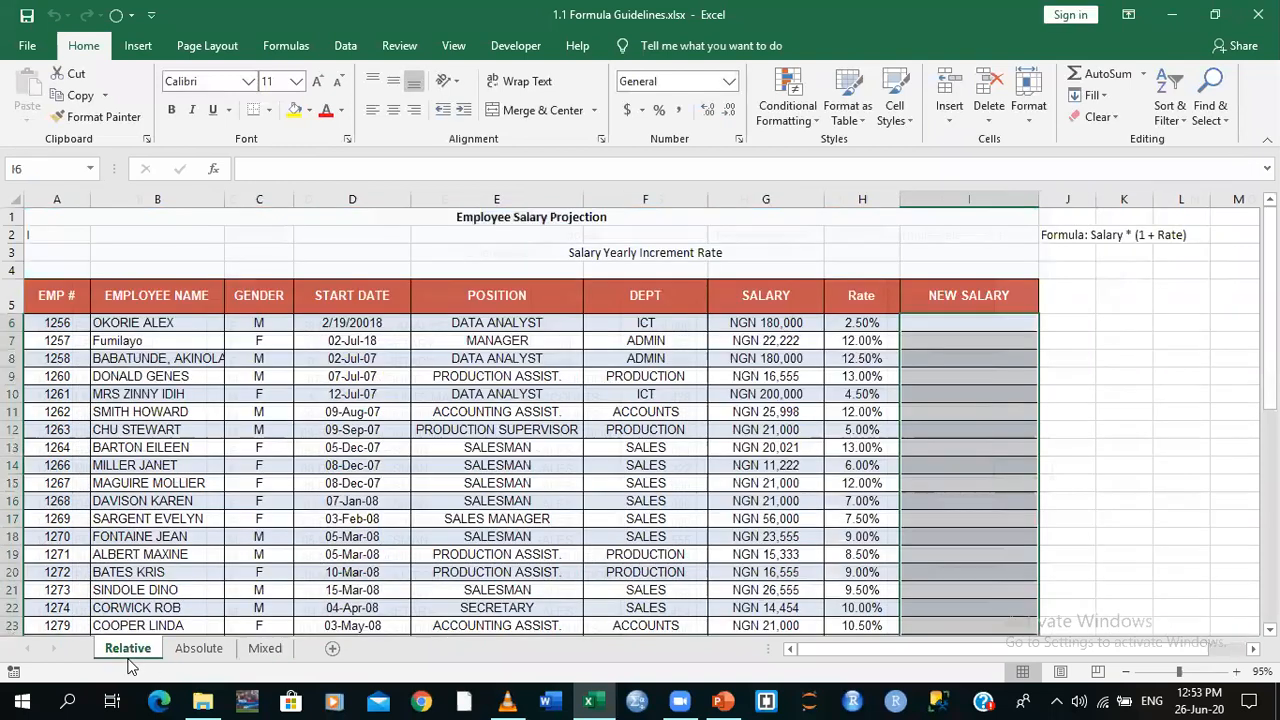
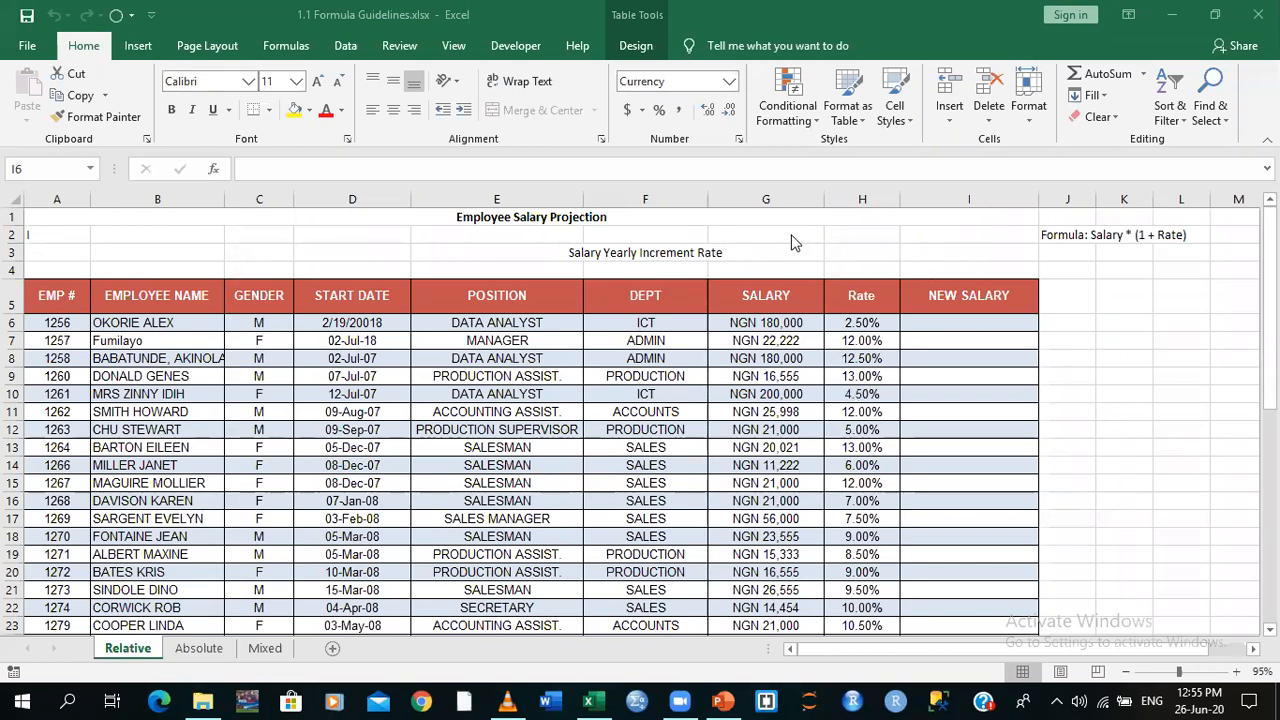
# Enter the formula note salary*(1+Rate) as text in B2, closing the interrupting folder window
pyautogui.hotkey('ctrl', 'shift', 'Down')
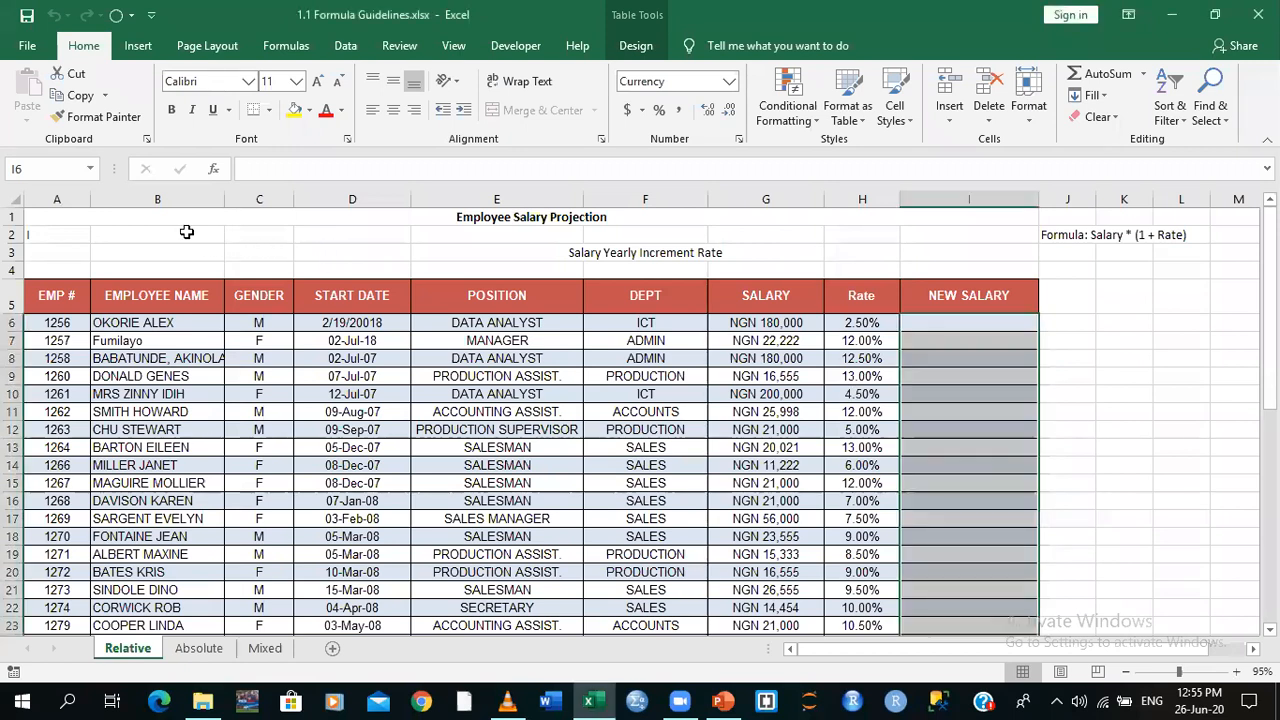
pyautogui.click(186, 232)
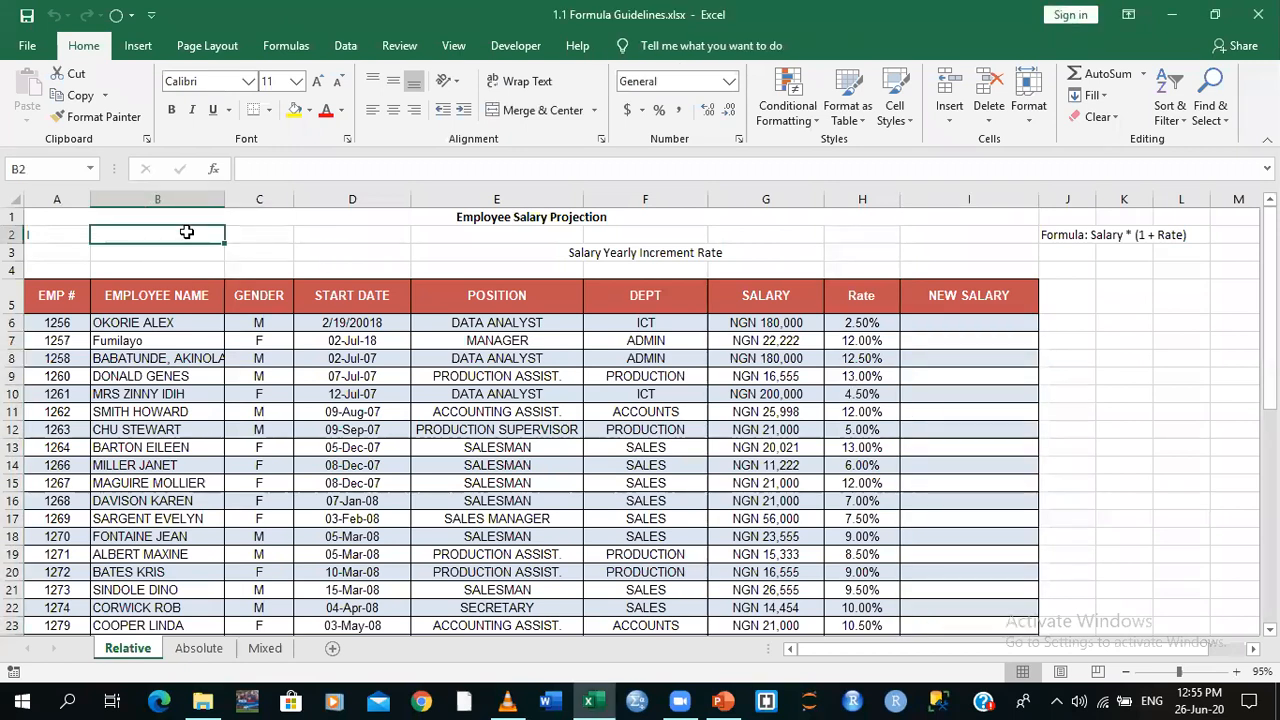
pyautogui.write('s')
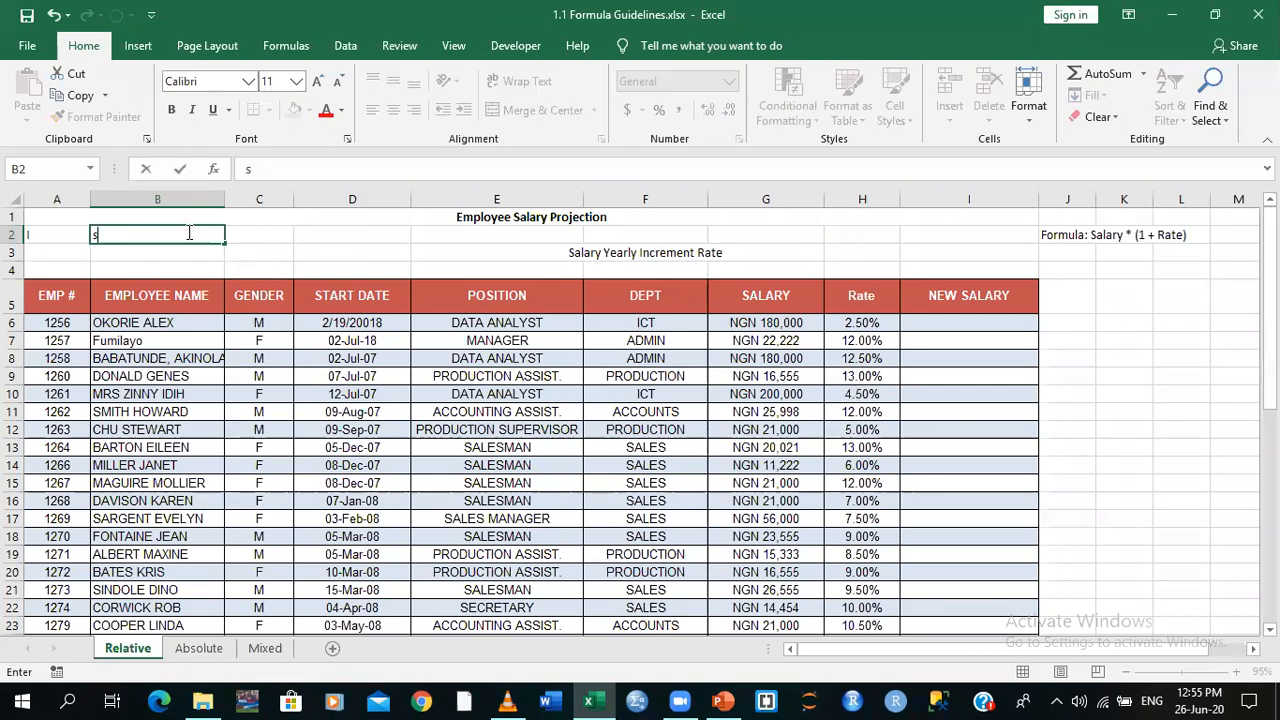
pyautogui.write('alary*(')
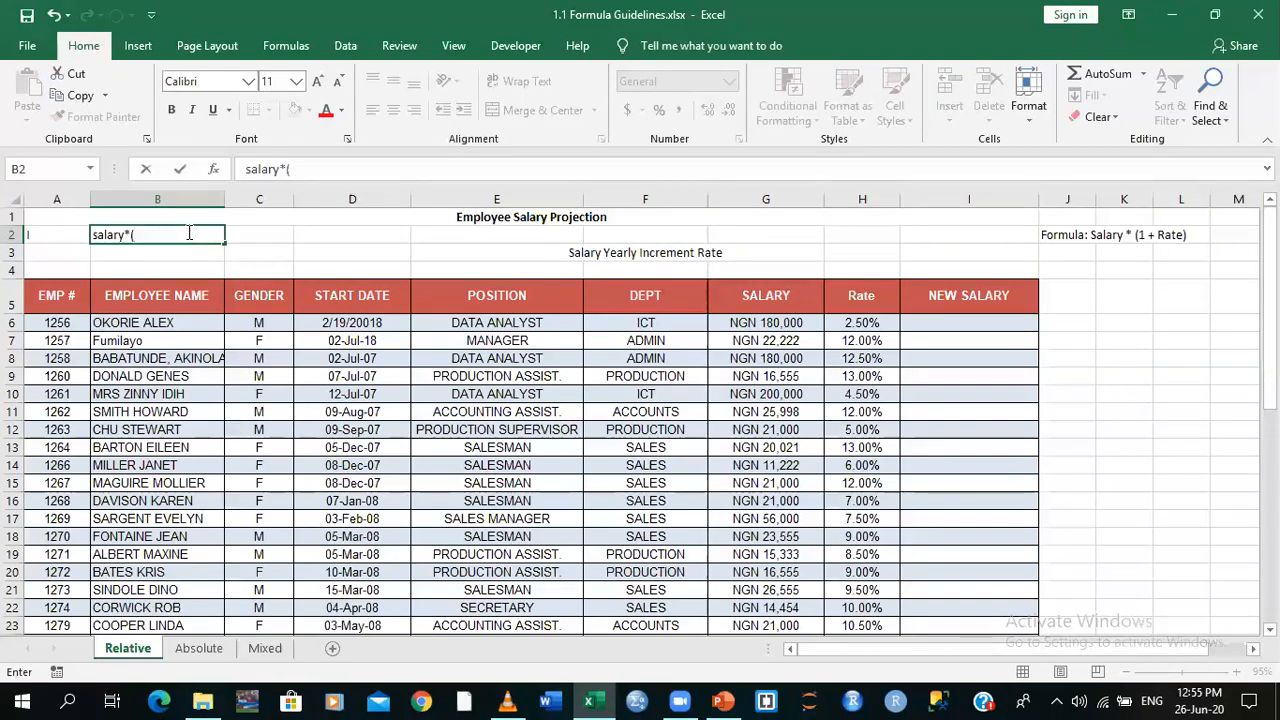
pyautogui.write('1+Rate)')
pyautogui.press('super+e')
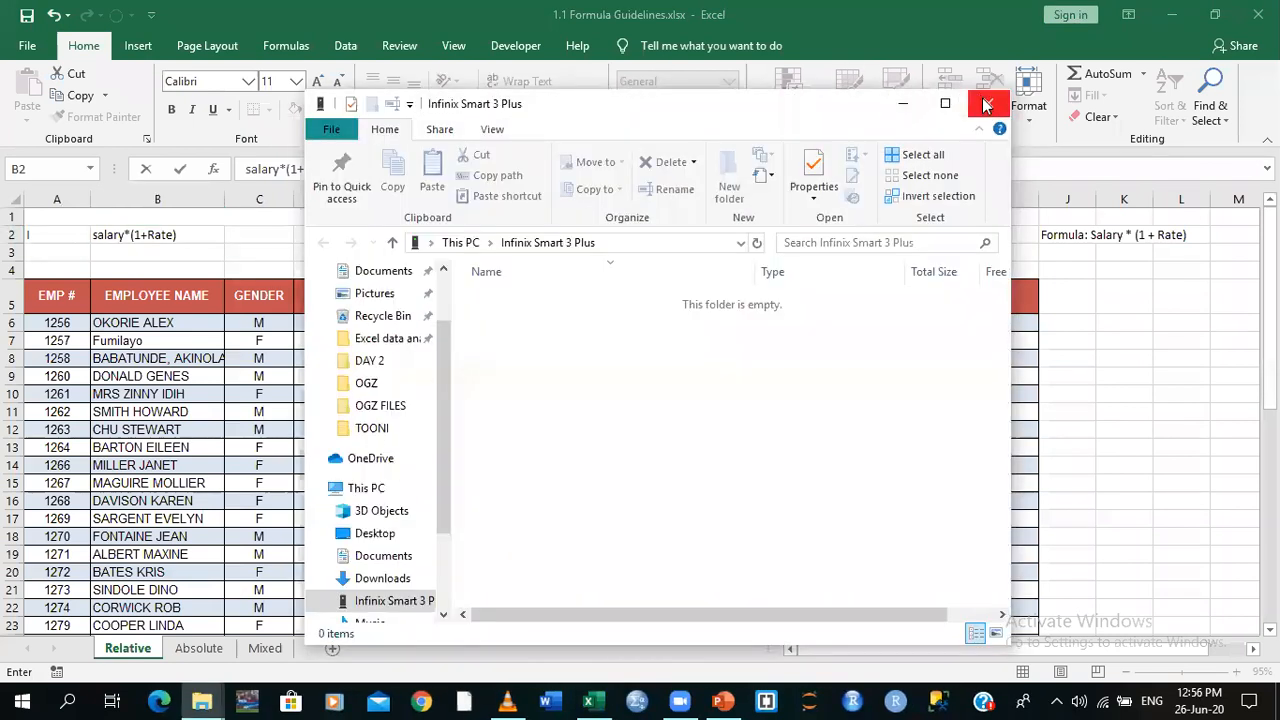
pyautogui.click(988, 107)
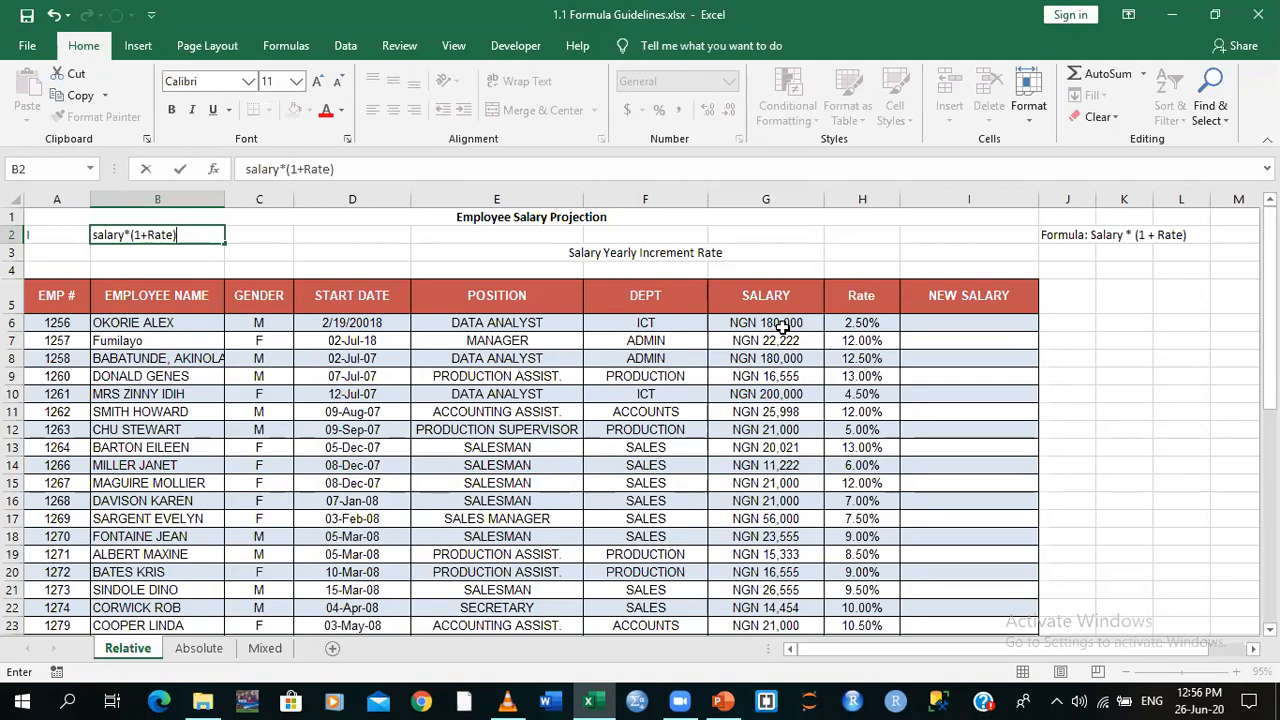
pyautogui.click(1107, 16)
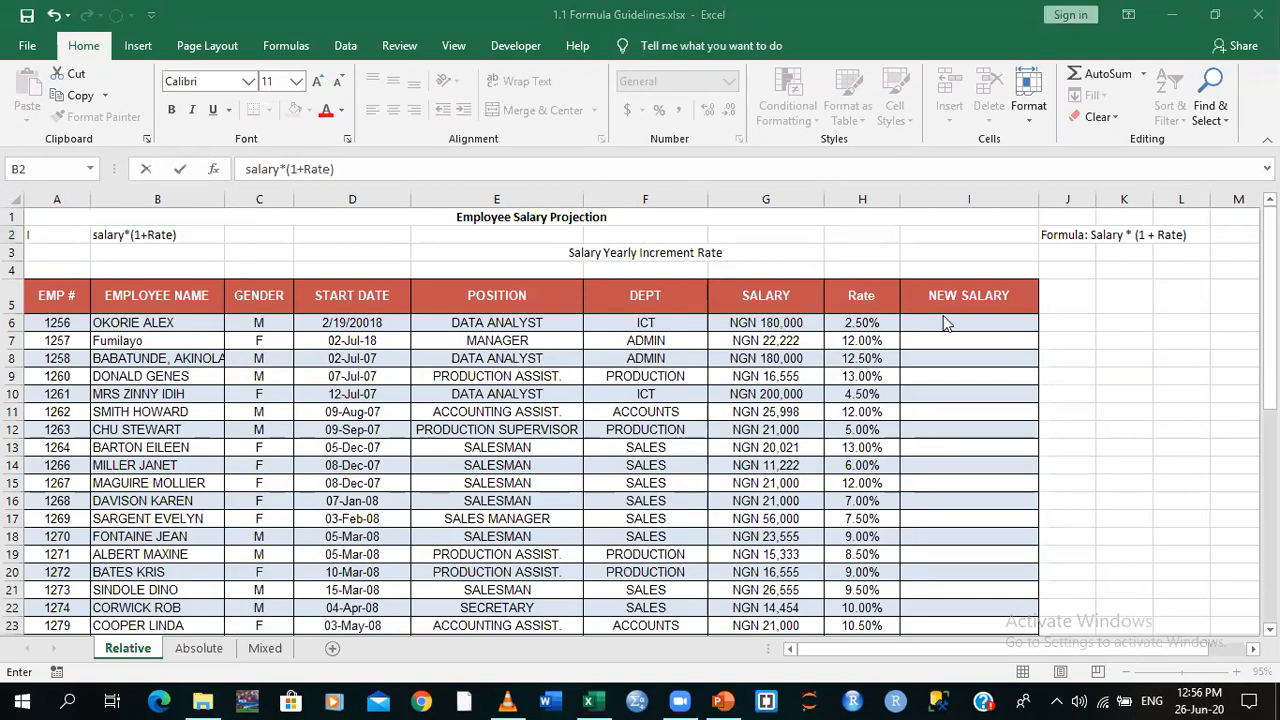
pyautogui.click(935, 321)
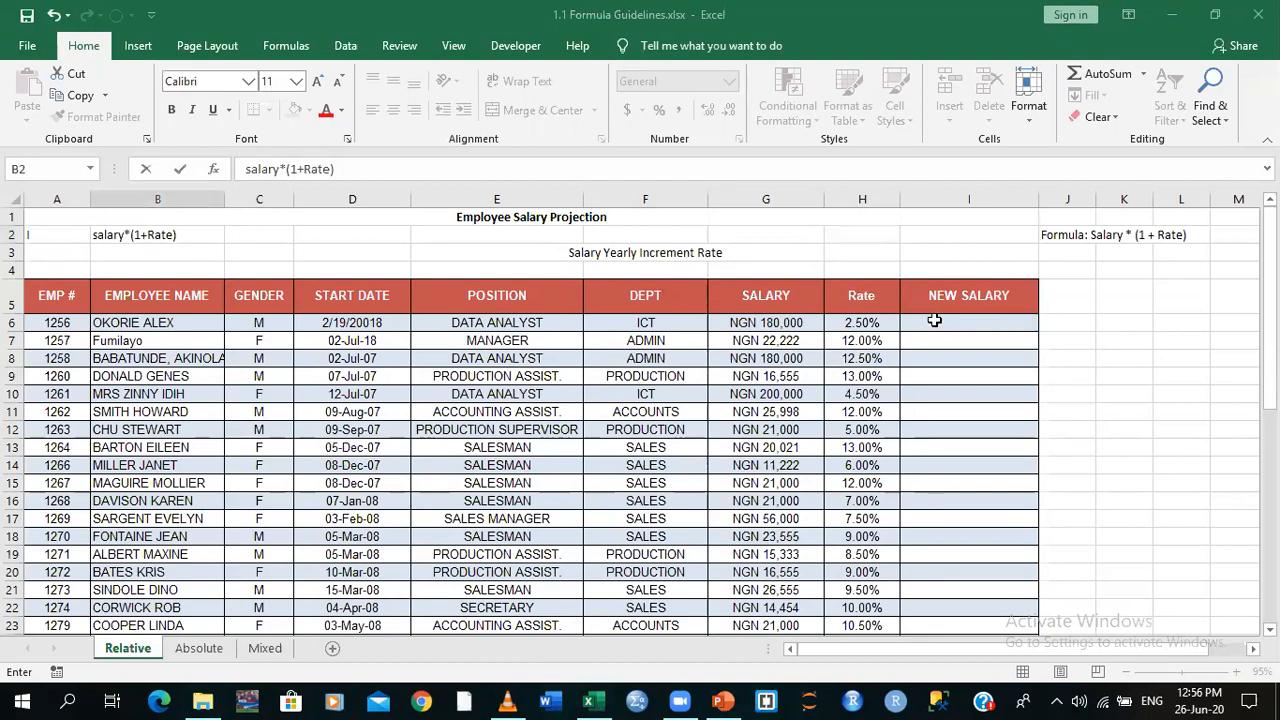
pyautogui.click(934, 321)
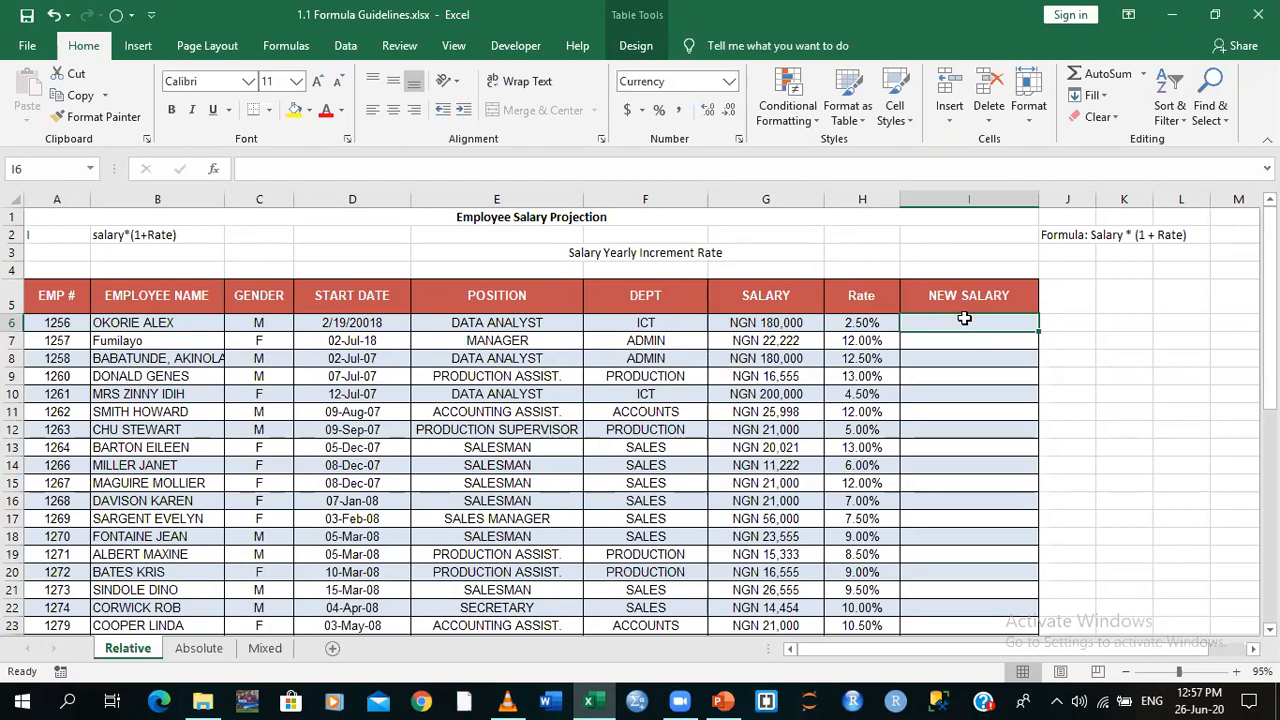
pyautogui.click(1113, 10)
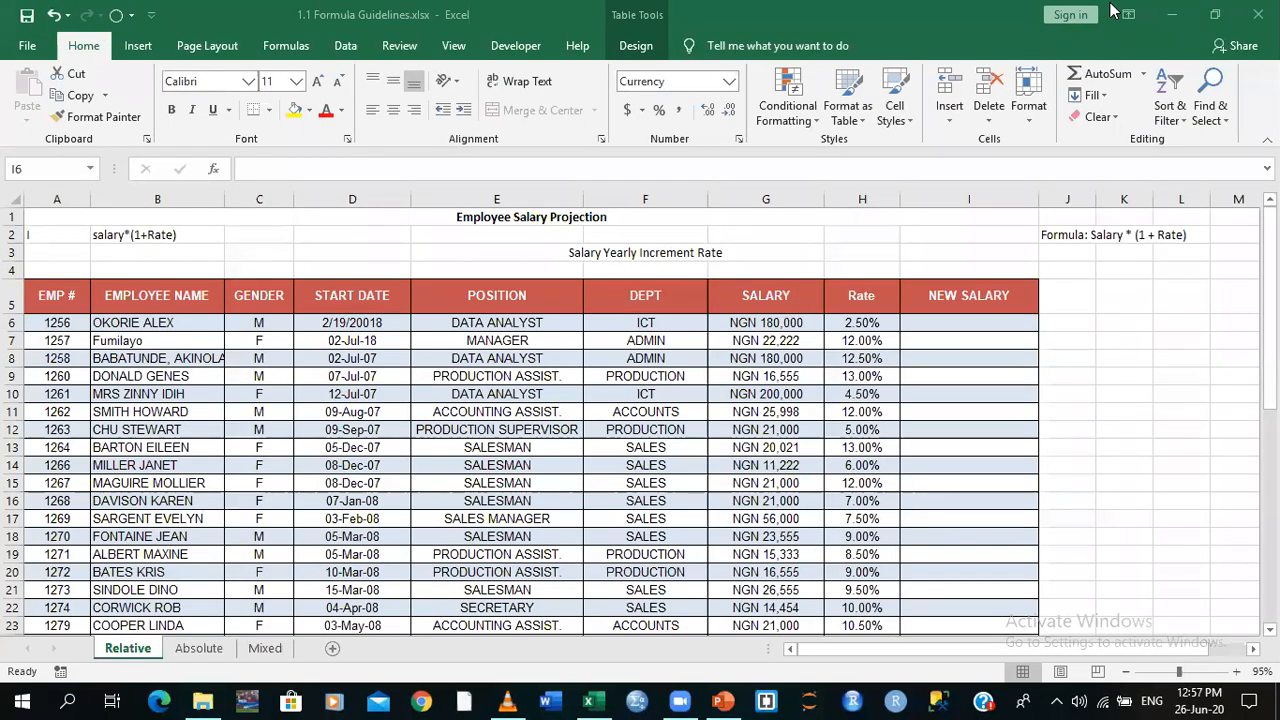
pyautogui.click(956, 320)
pyautogui.click(966, 320)
pyautogui.write('=')
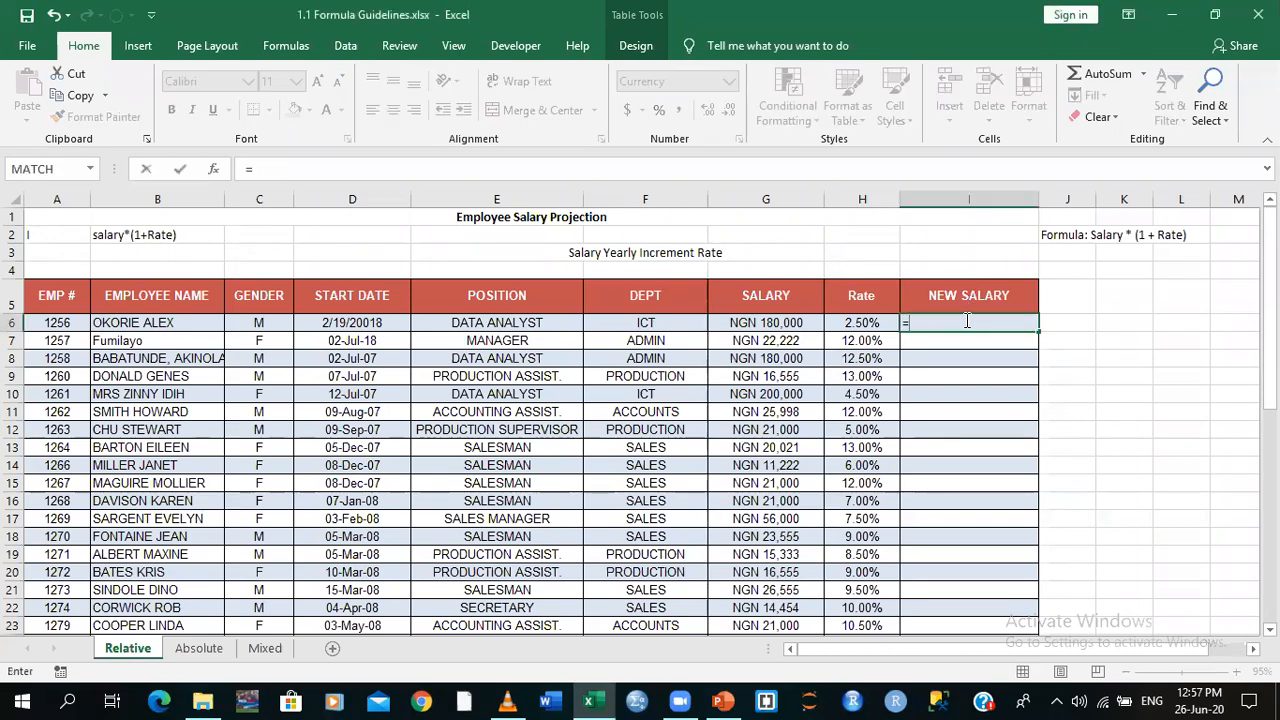
pyautogui.click(762, 325)
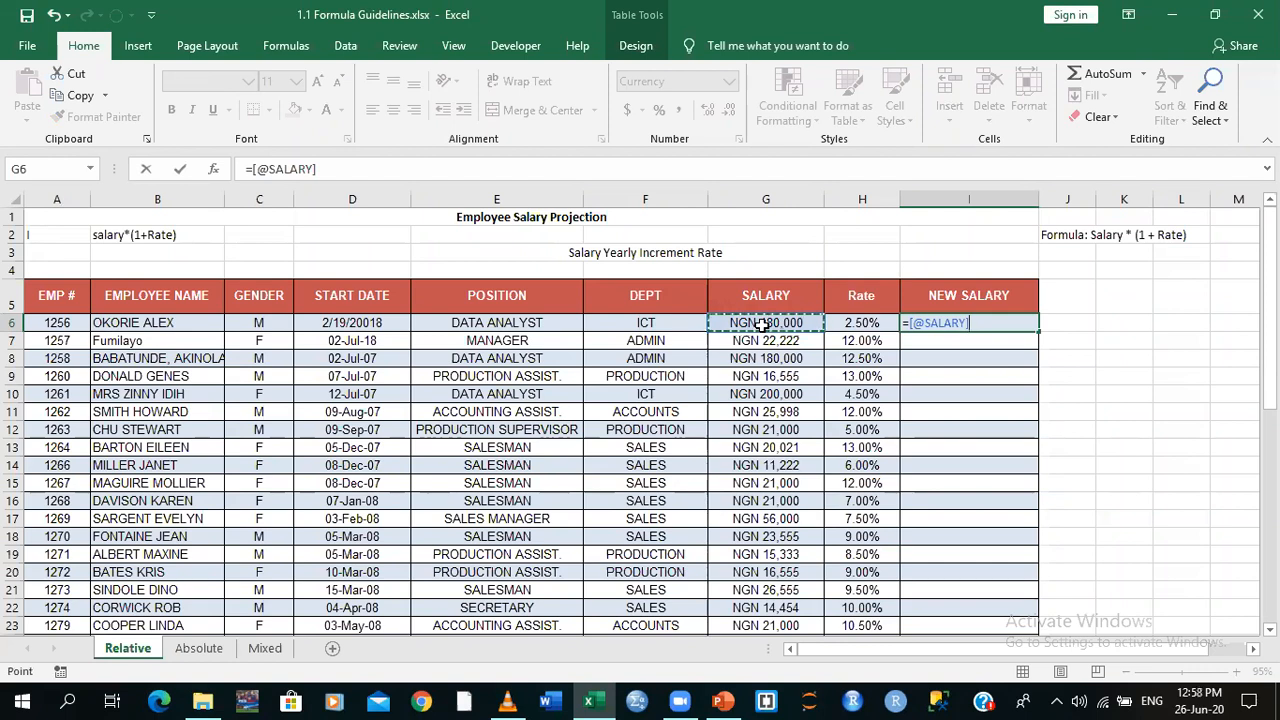
pyautogui.click(473, 149)
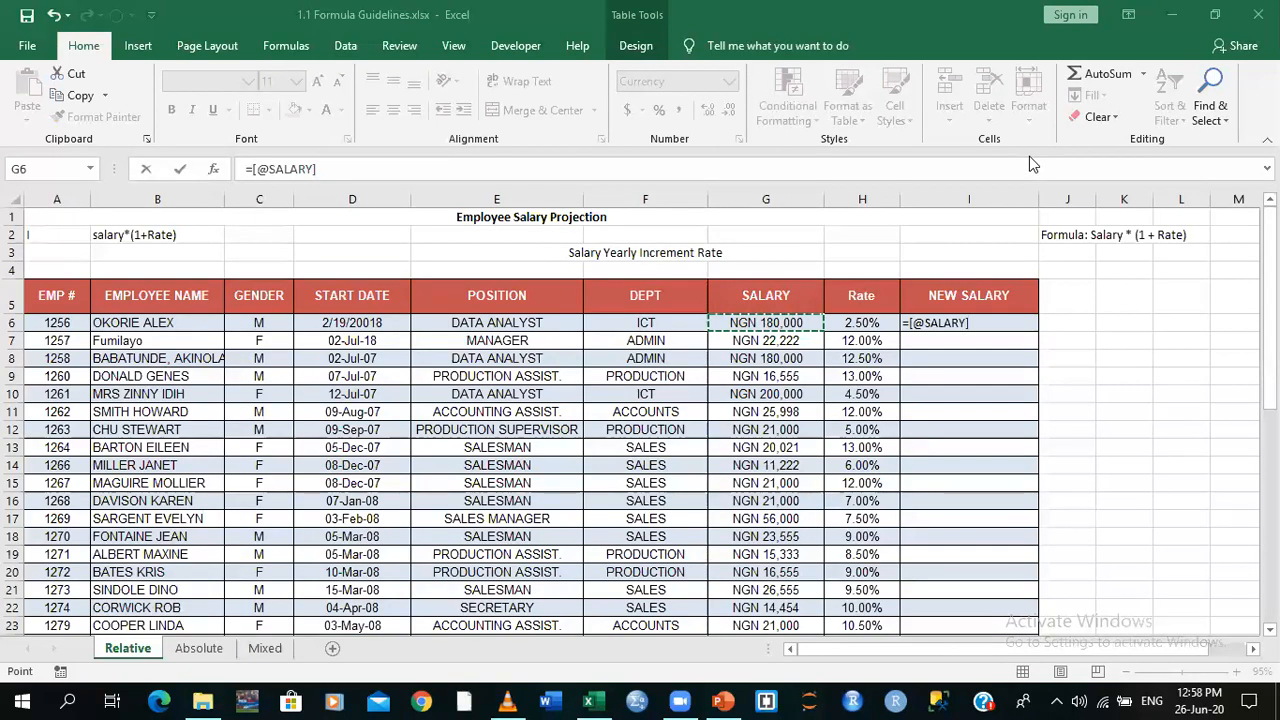
pyautogui.click(1000, 325)
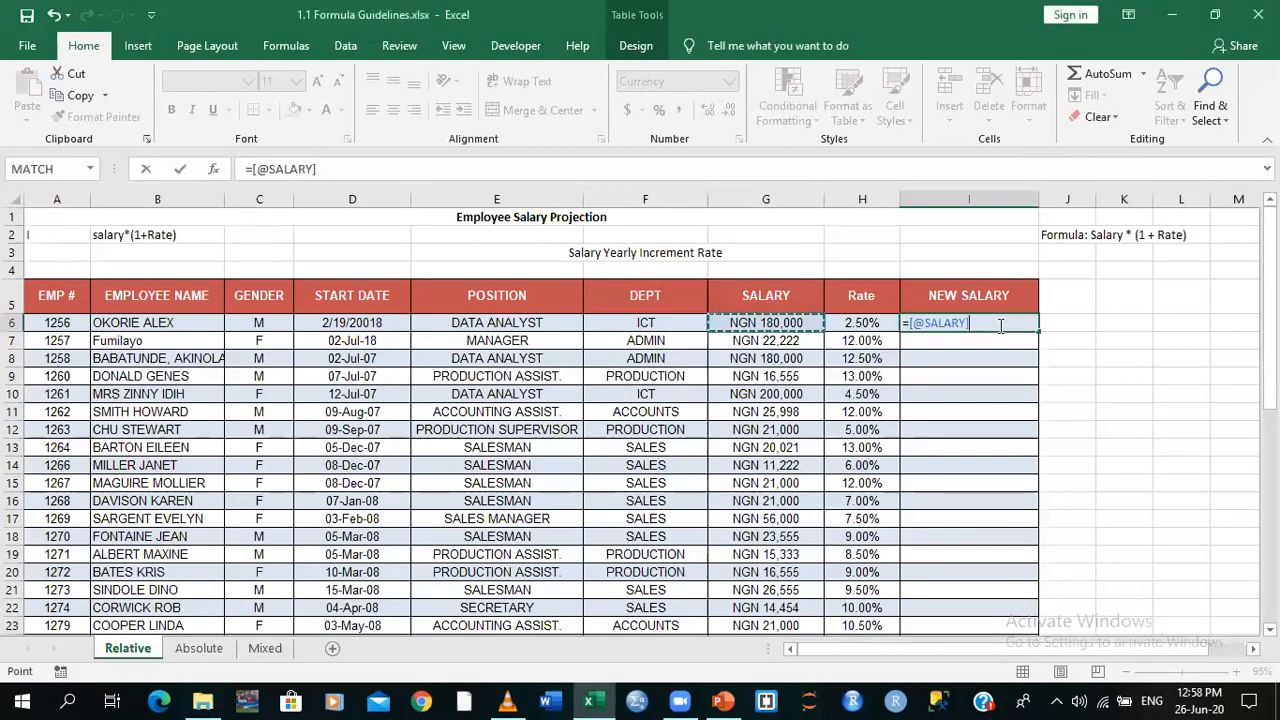
pyautogui.write('*')
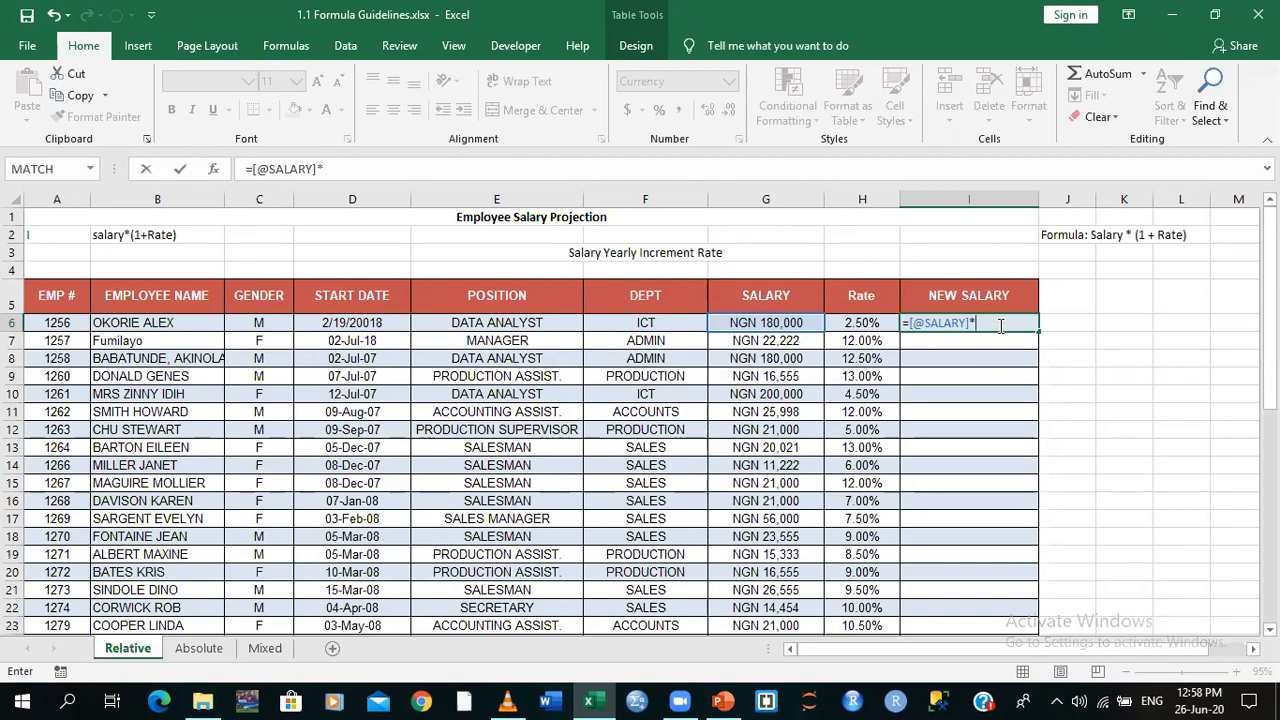
pyautogui.write('(')
pyautogui.write('1')
pyautogui.write('+')
pyautogui.click(866, 322)
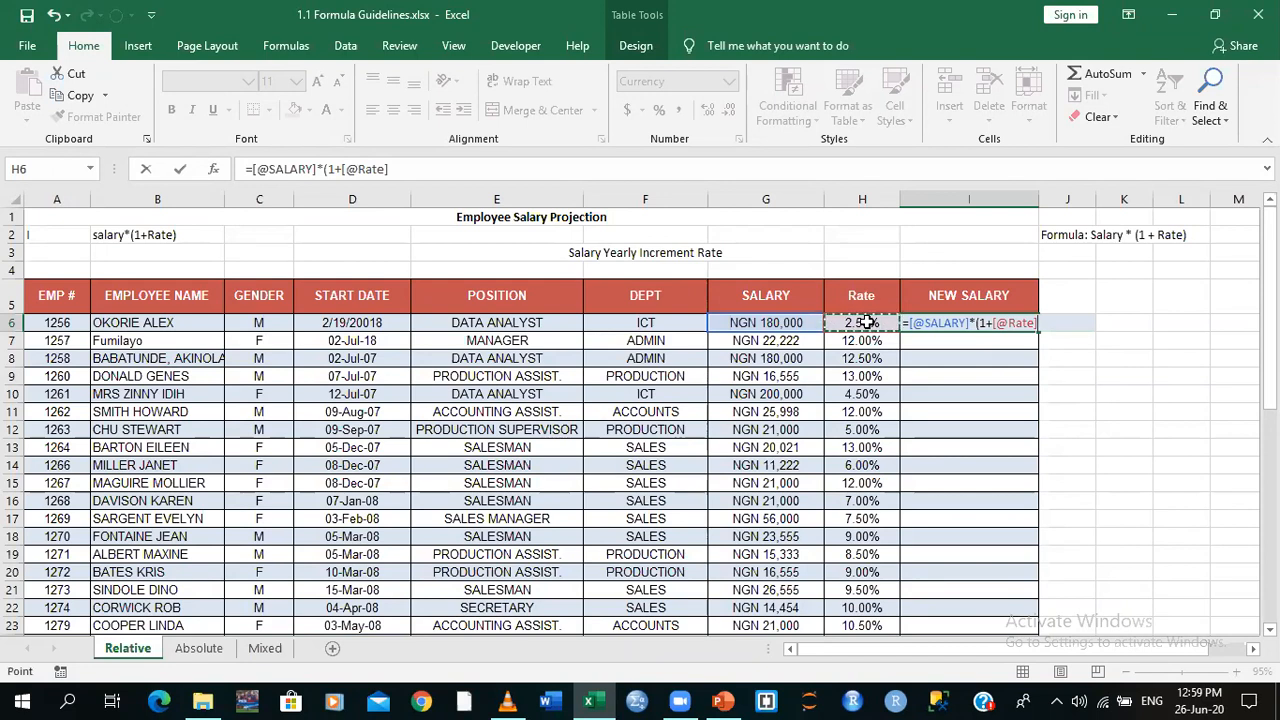
pyautogui.write(')')
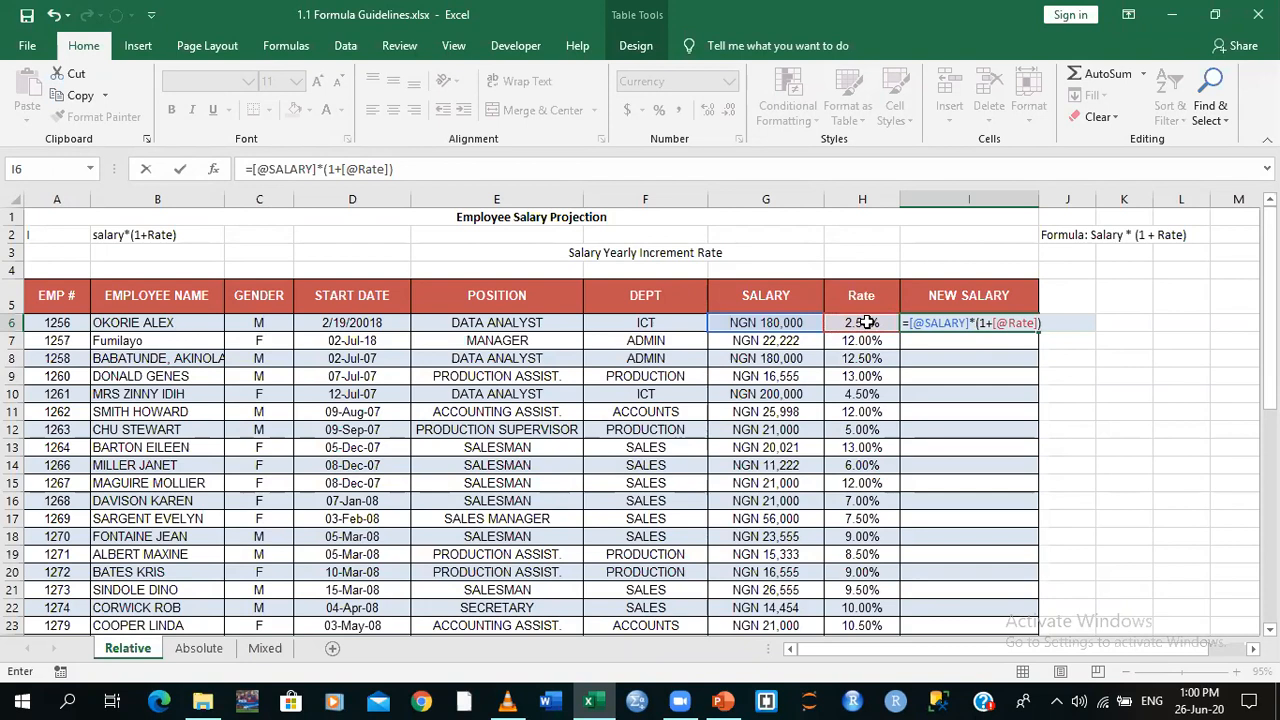
pyautogui.press('Return')
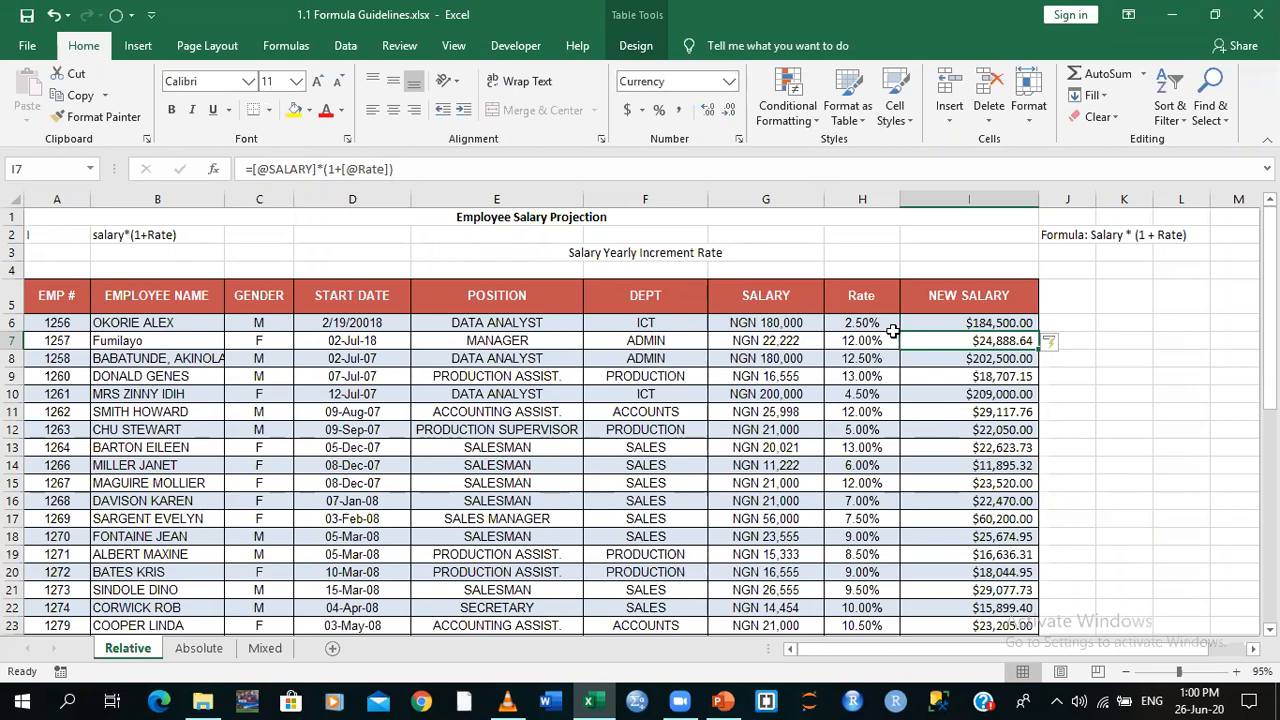
# Select all NEW SALARY values from I6 down and apply the Currency number format
pyautogui.click(940, 323)
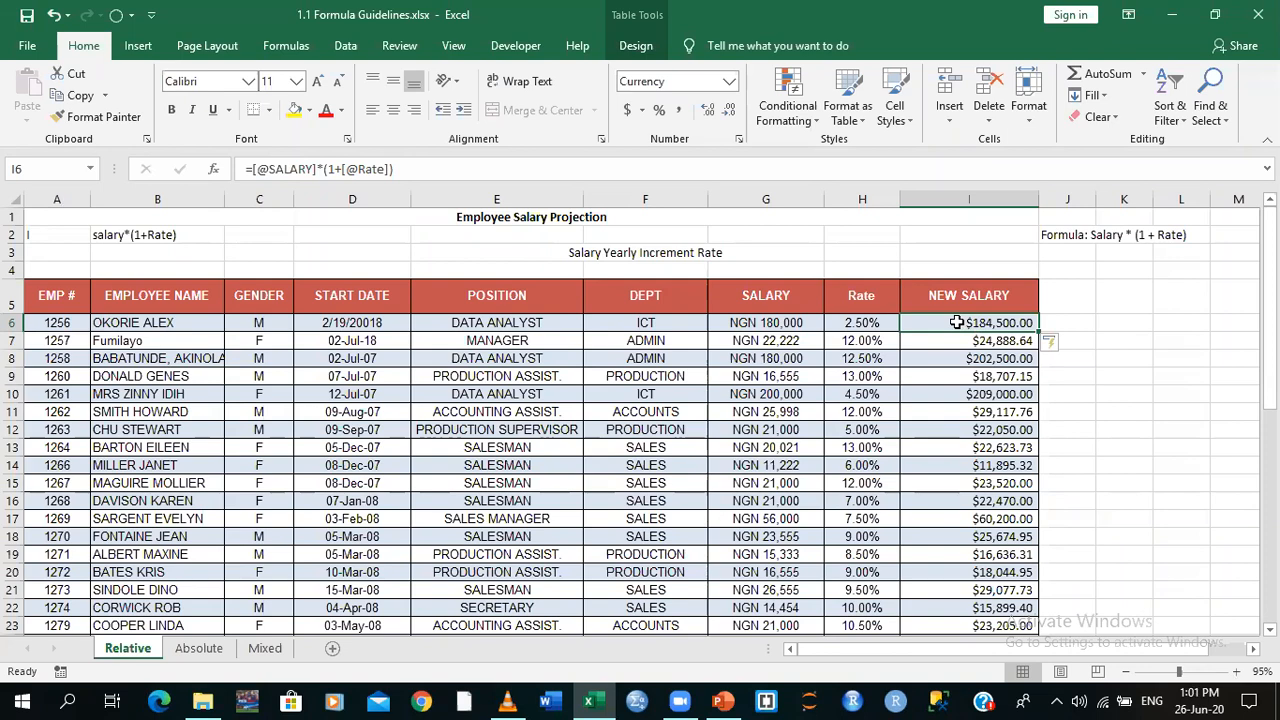
pyautogui.hotkey('ctrl', 'shift', 'Down')
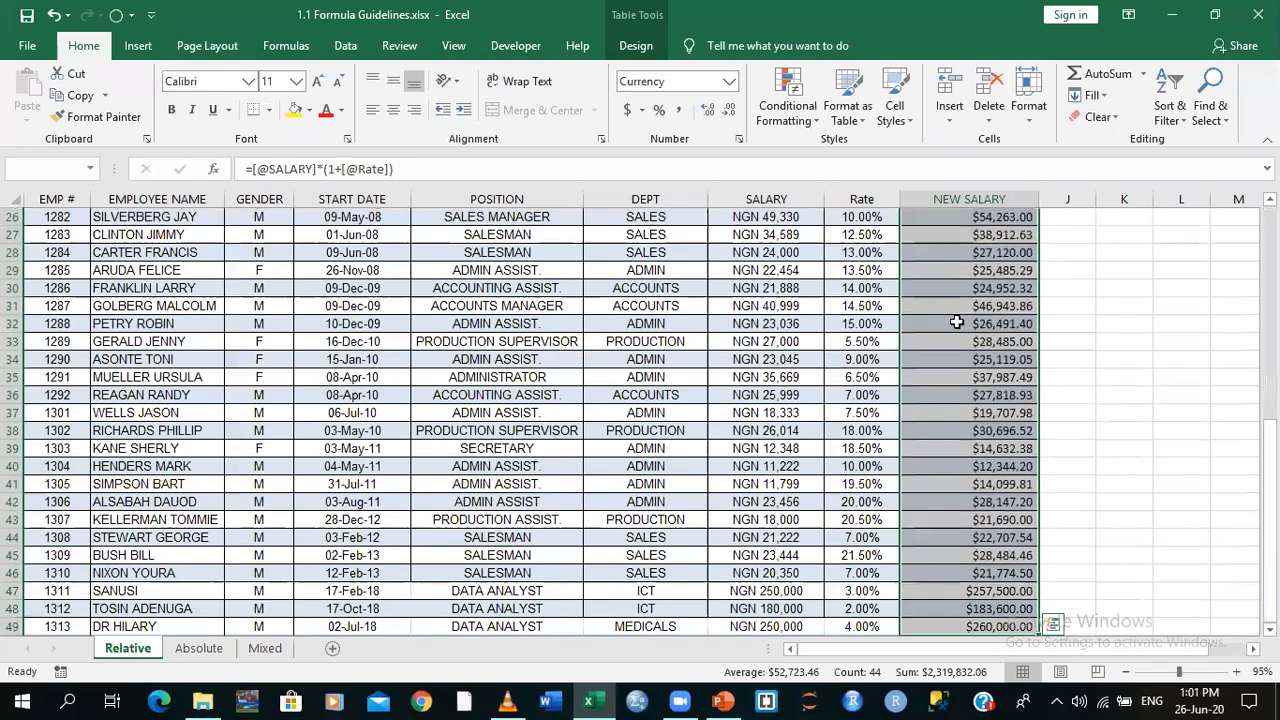
pyautogui.scroll(8, 957, 322)
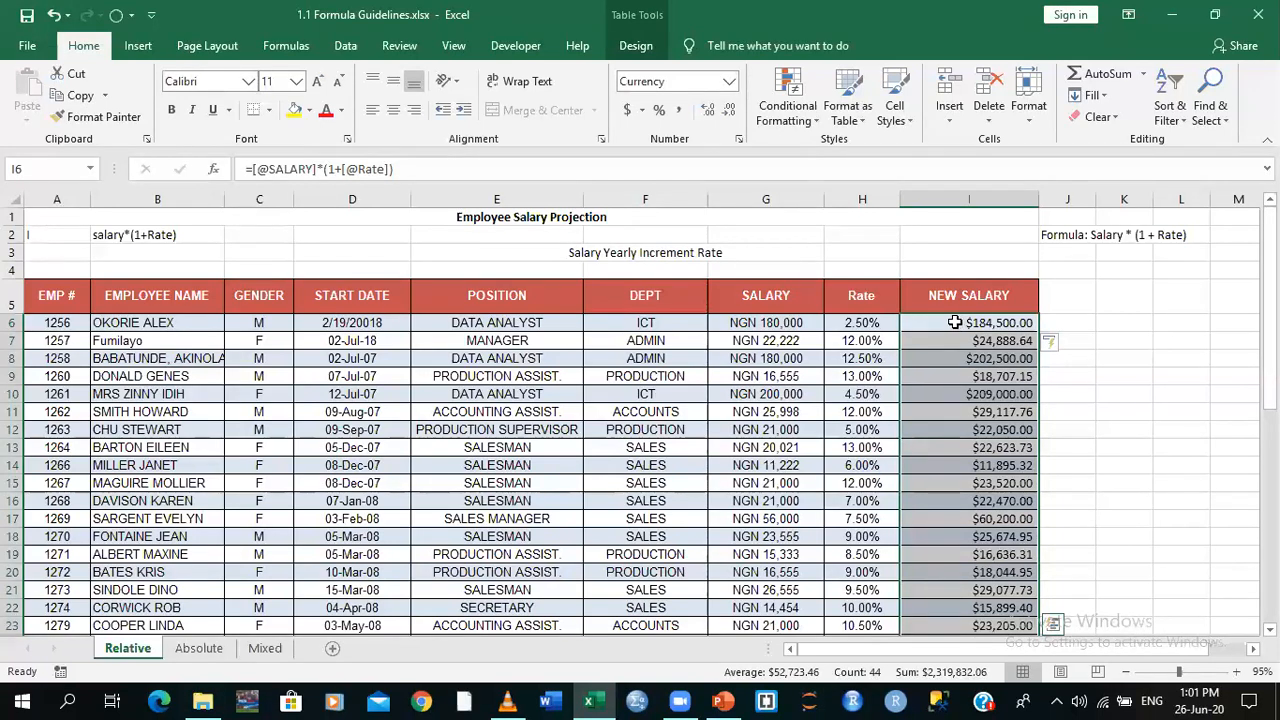
pyautogui.click(729, 84)
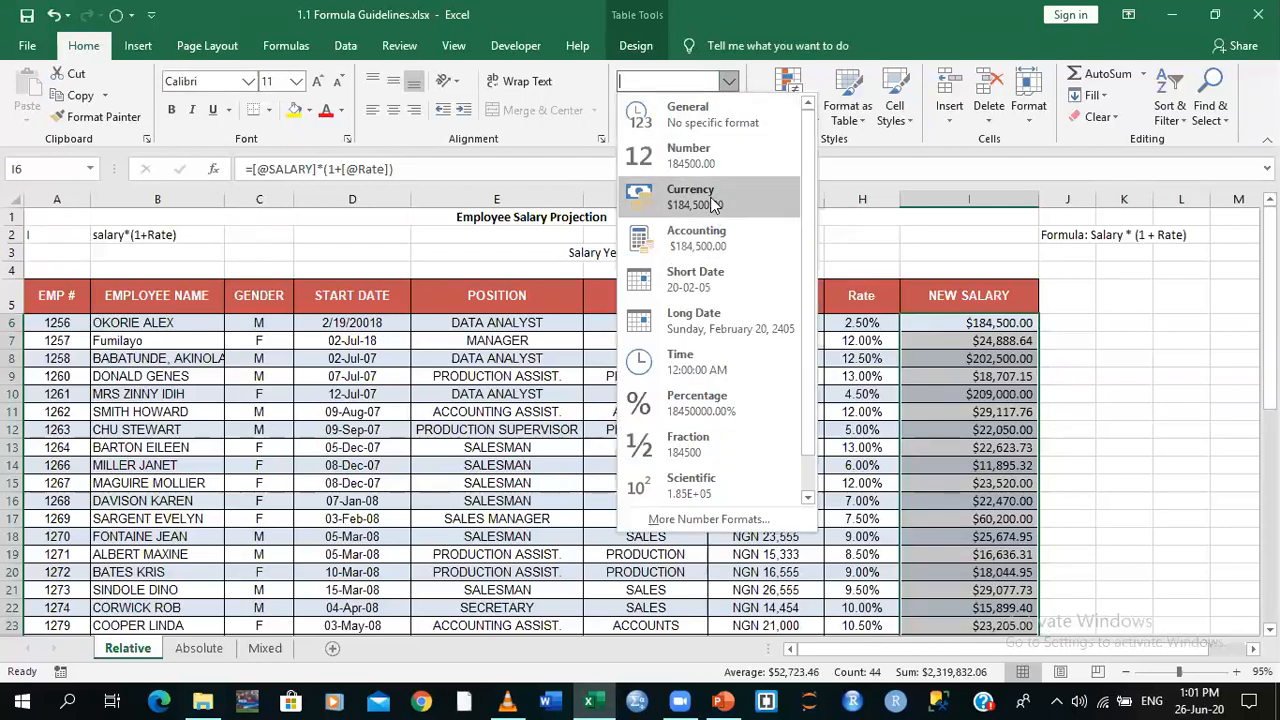
pyautogui.click(676, 204)
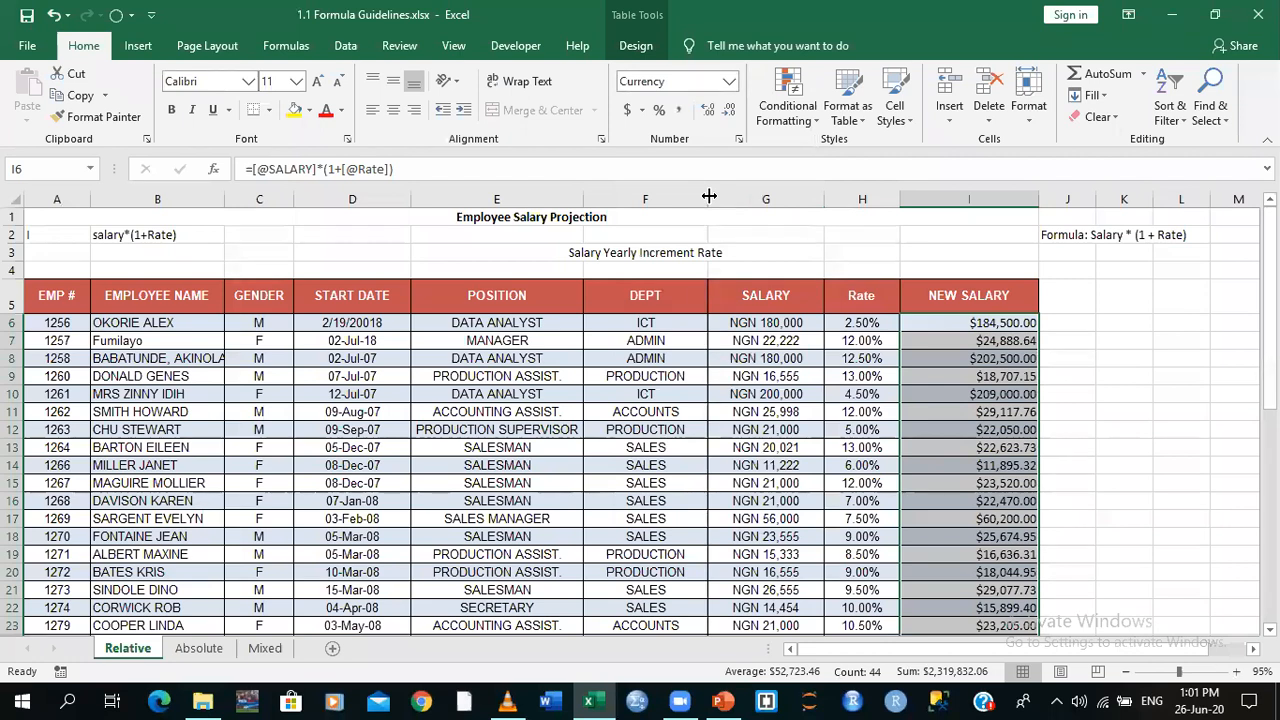
# Format the selected NEW SALARY values as Accounting with the NGN symbol and 0 decimal places
pyautogui.click(642, 111)
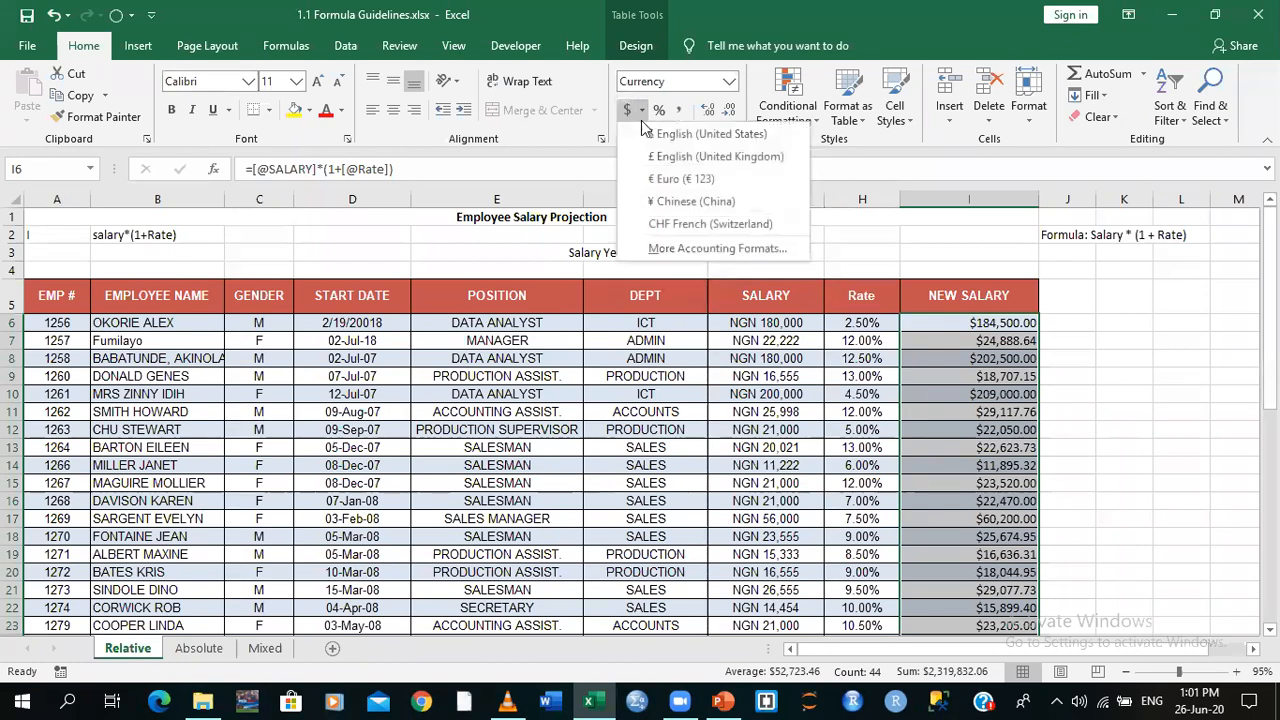
pyautogui.click(700, 248)
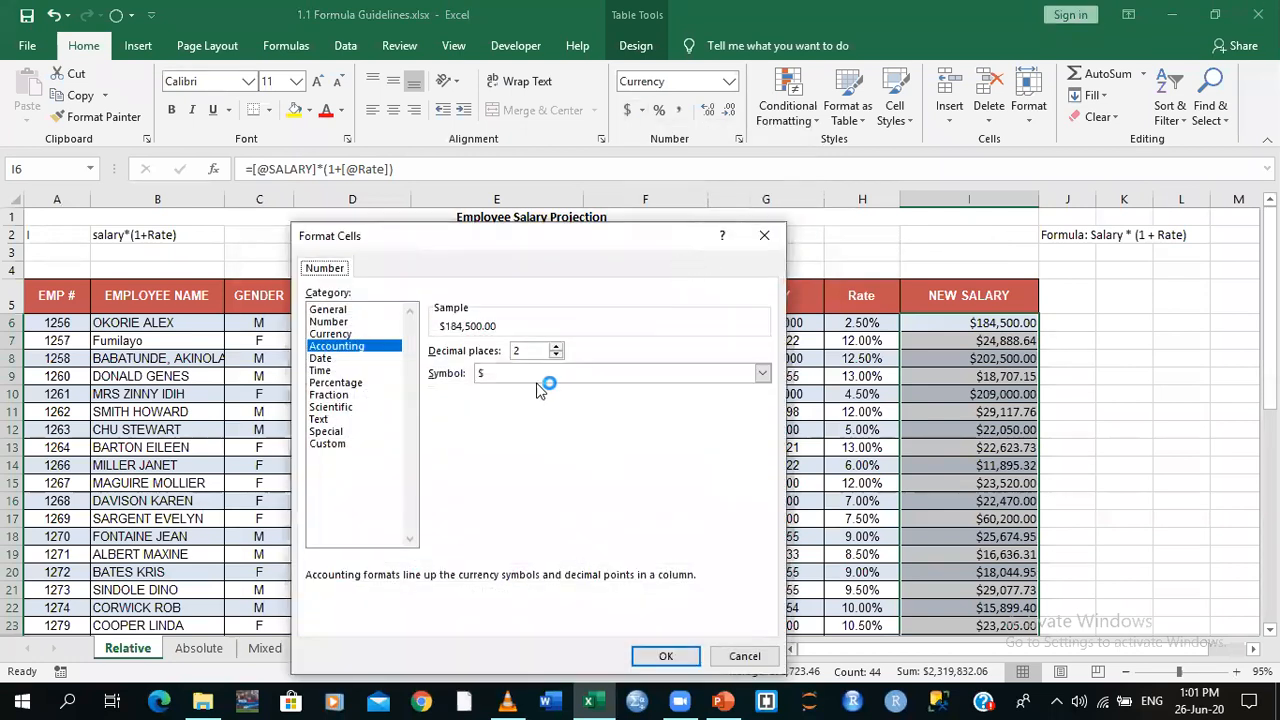
pyautogui.moveTo(490, 234); pyautogui.dragTo(601, 253)
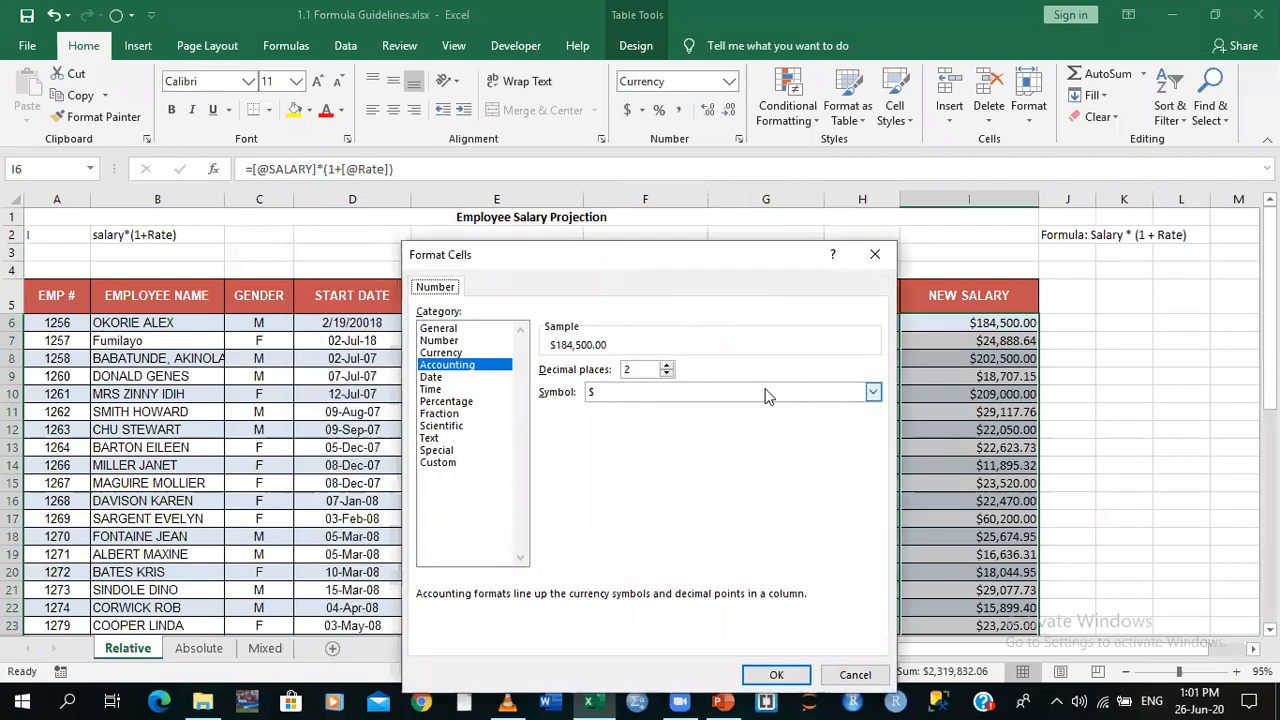
pyautogui.click(873, 392)
pyautogui.moveTo(873, 428); pyautogui.dragTo(870, 588)
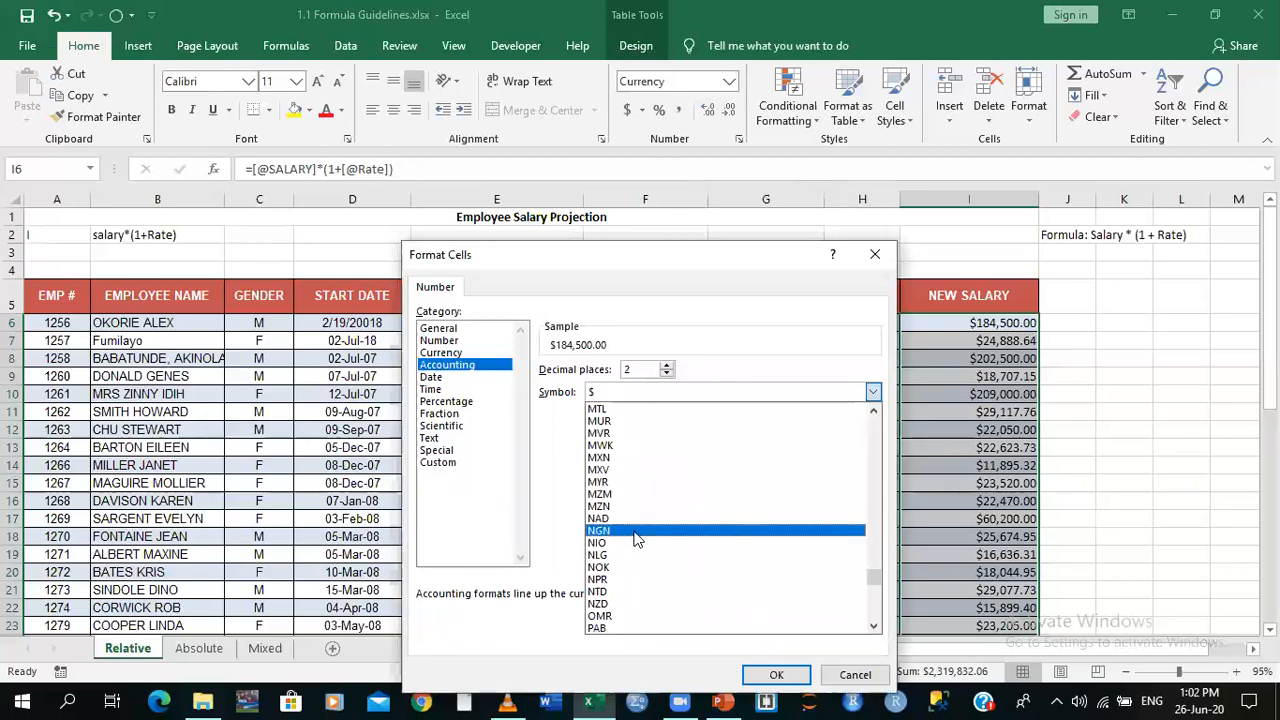
pyautogui.click(636, 531)
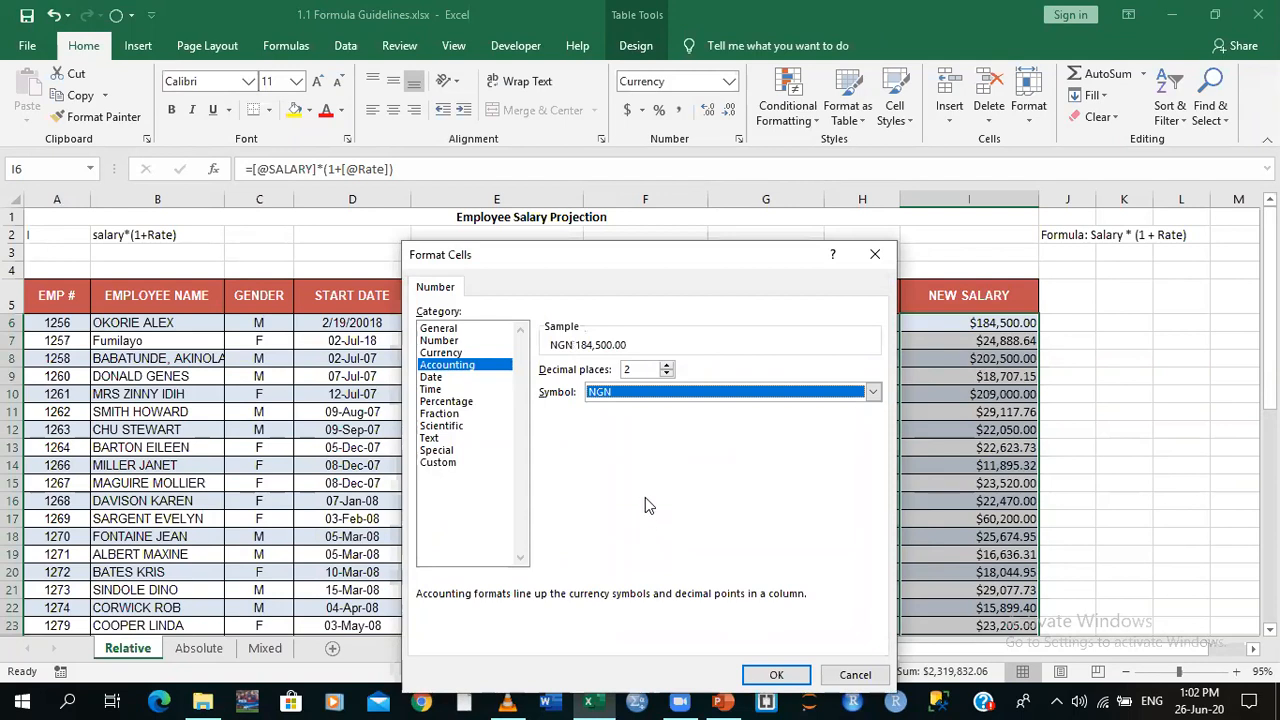
pyautogui.click(666, 375)
pyautogui.click(665, 374)
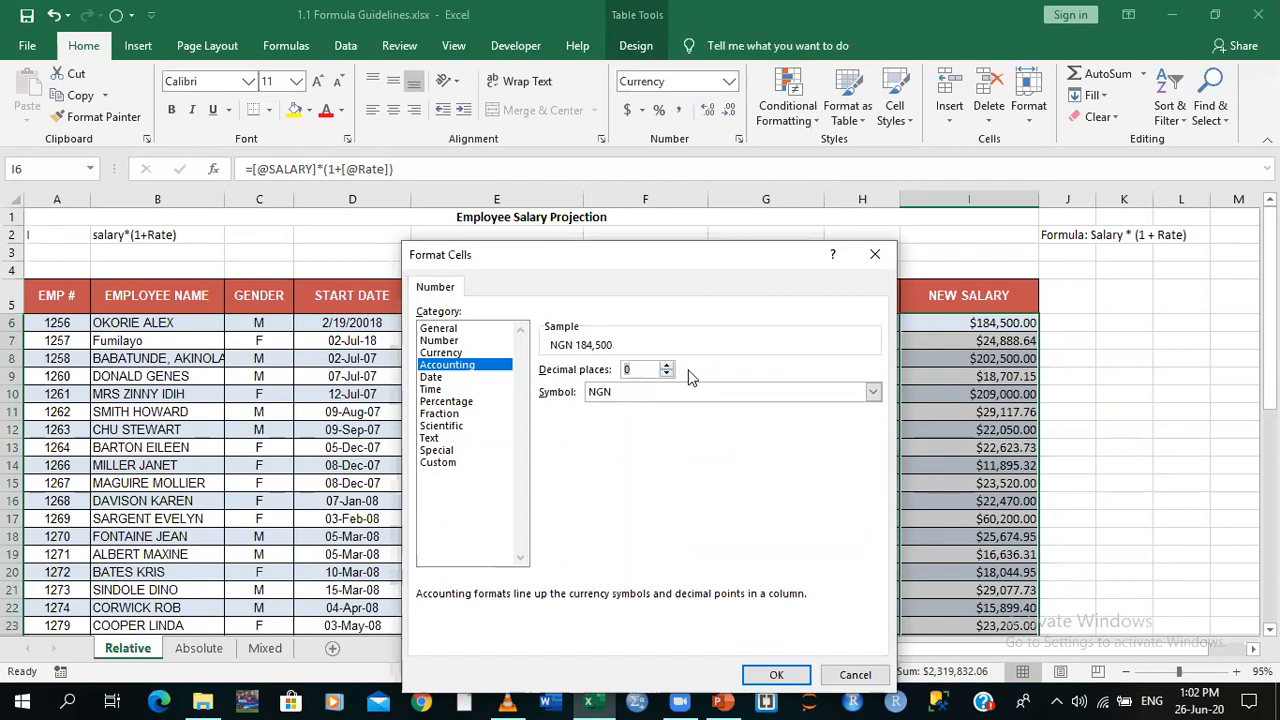
pyautogui.click(773, 675)
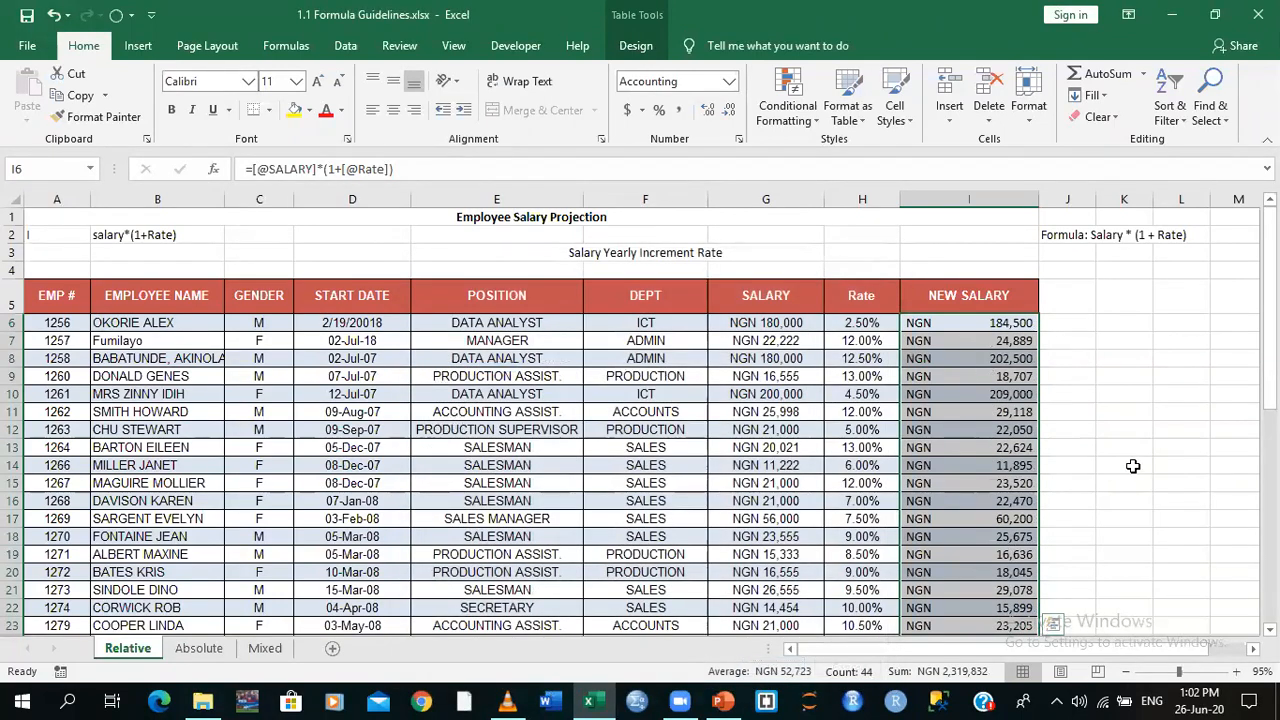
pyautogui.click(1133, 466)
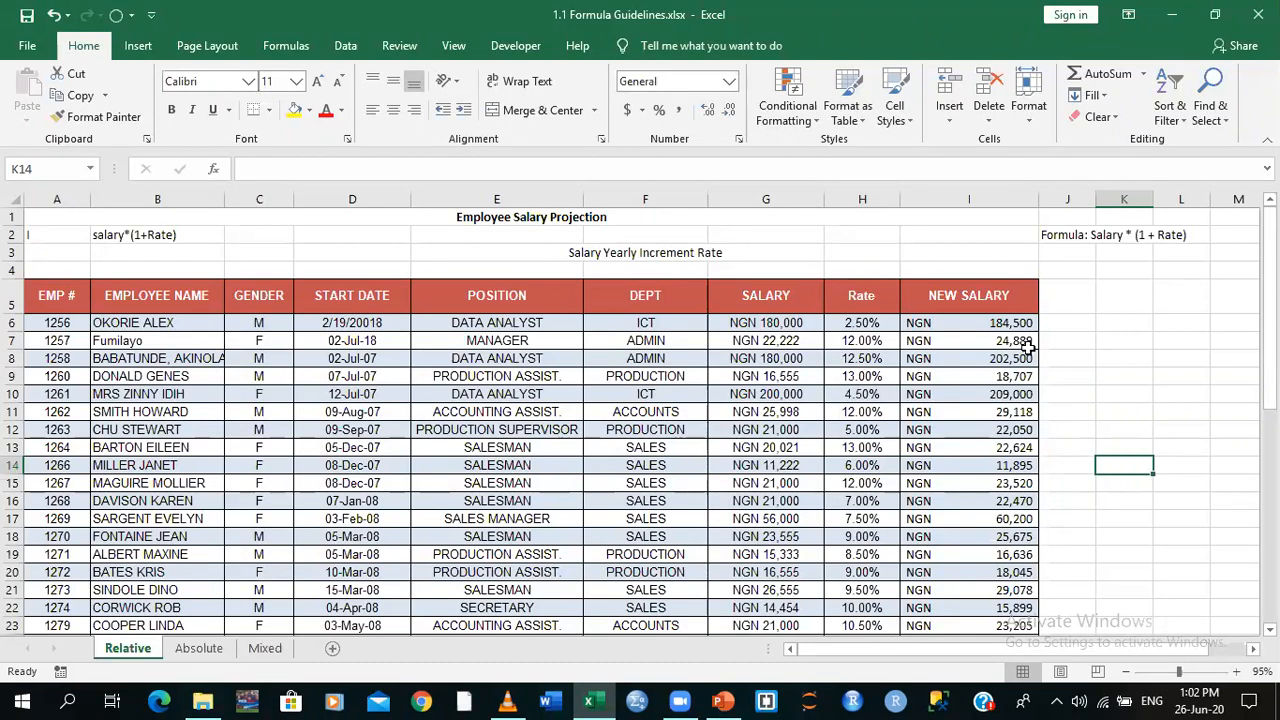
# Clear all formulas from the NEW SALARY column, from I6 to the end of the table
pyautogui.click(953, 325)
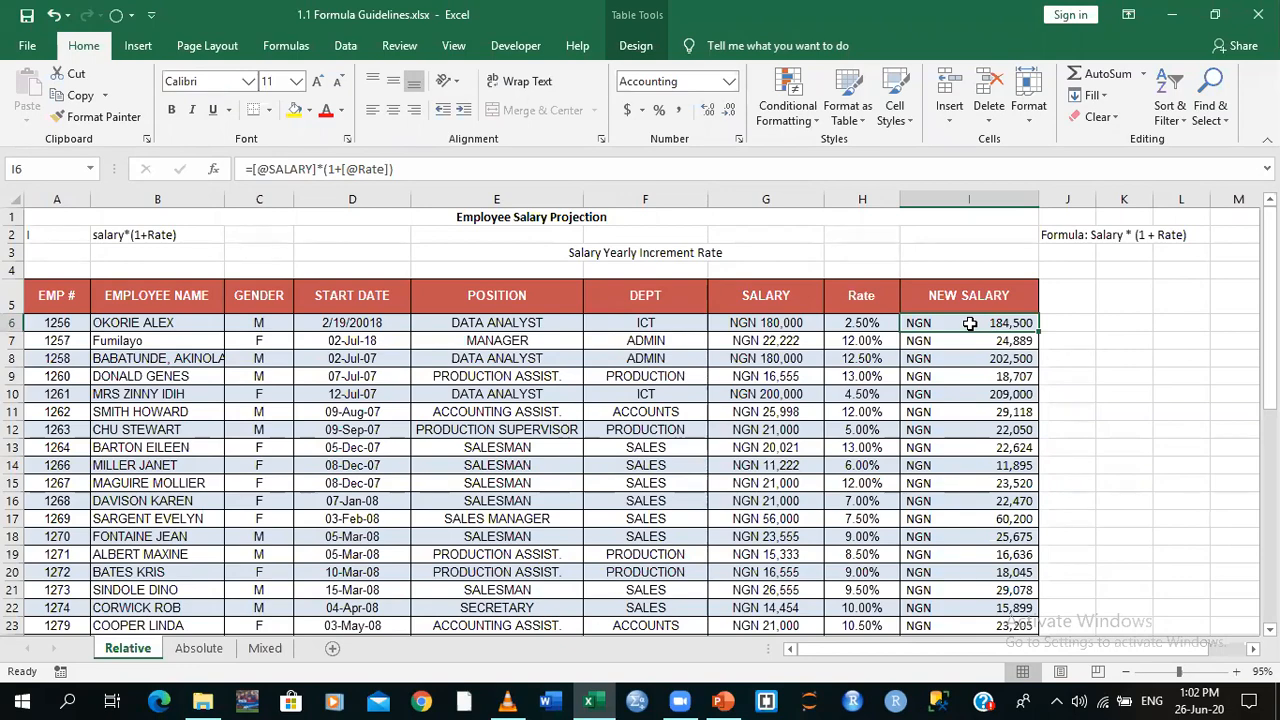
pyautogui.hotkey('ctrl', 'shift', 'Down')
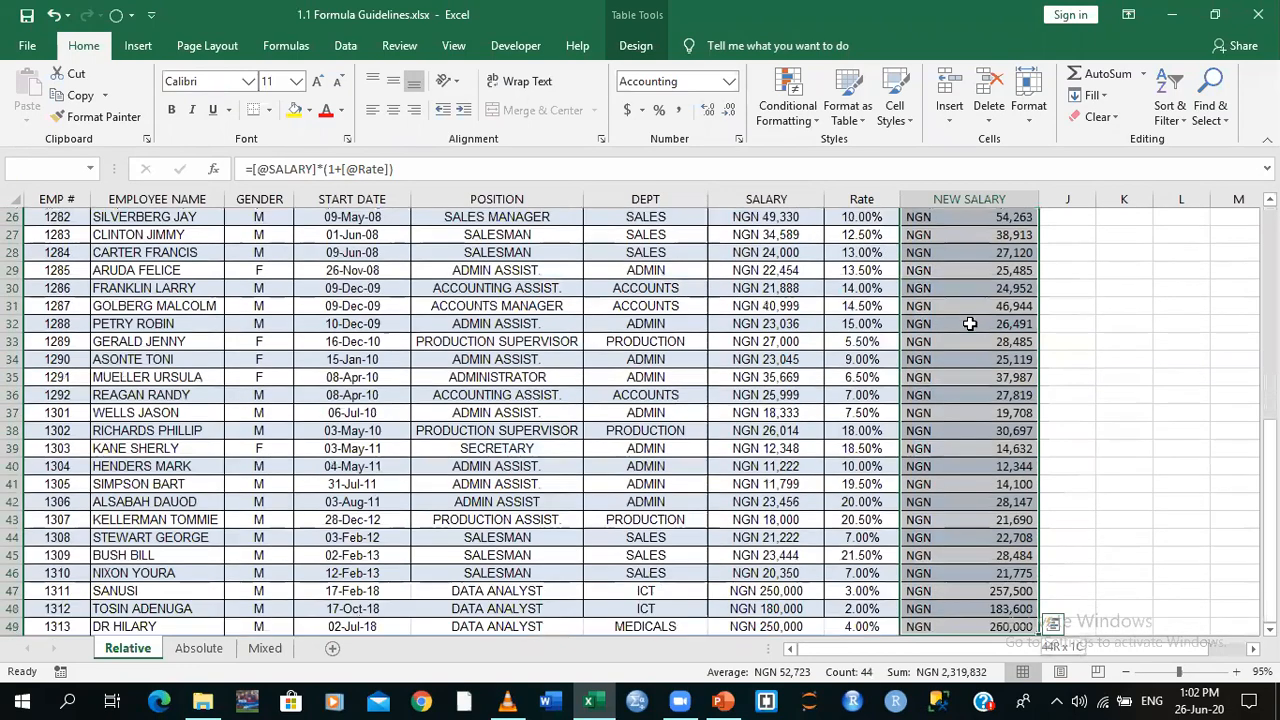
pyautogui.scroll(8, 970, 323)
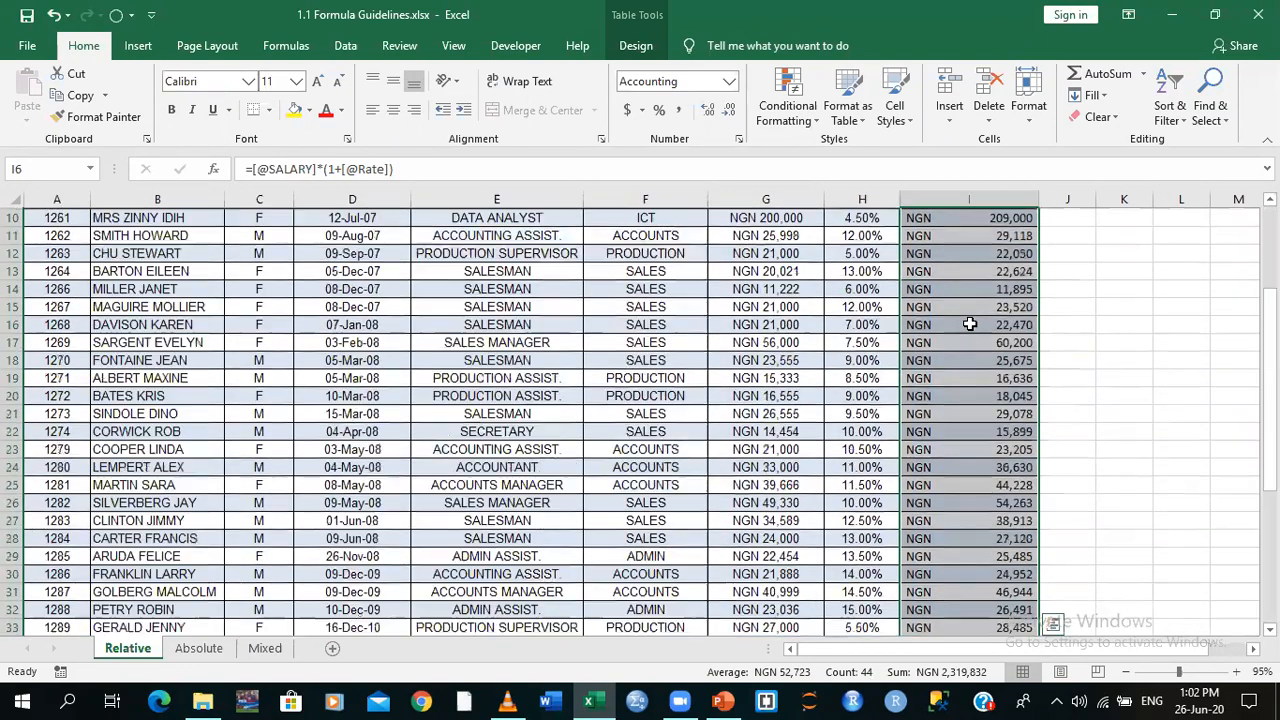
pyautogui.press('Delete')
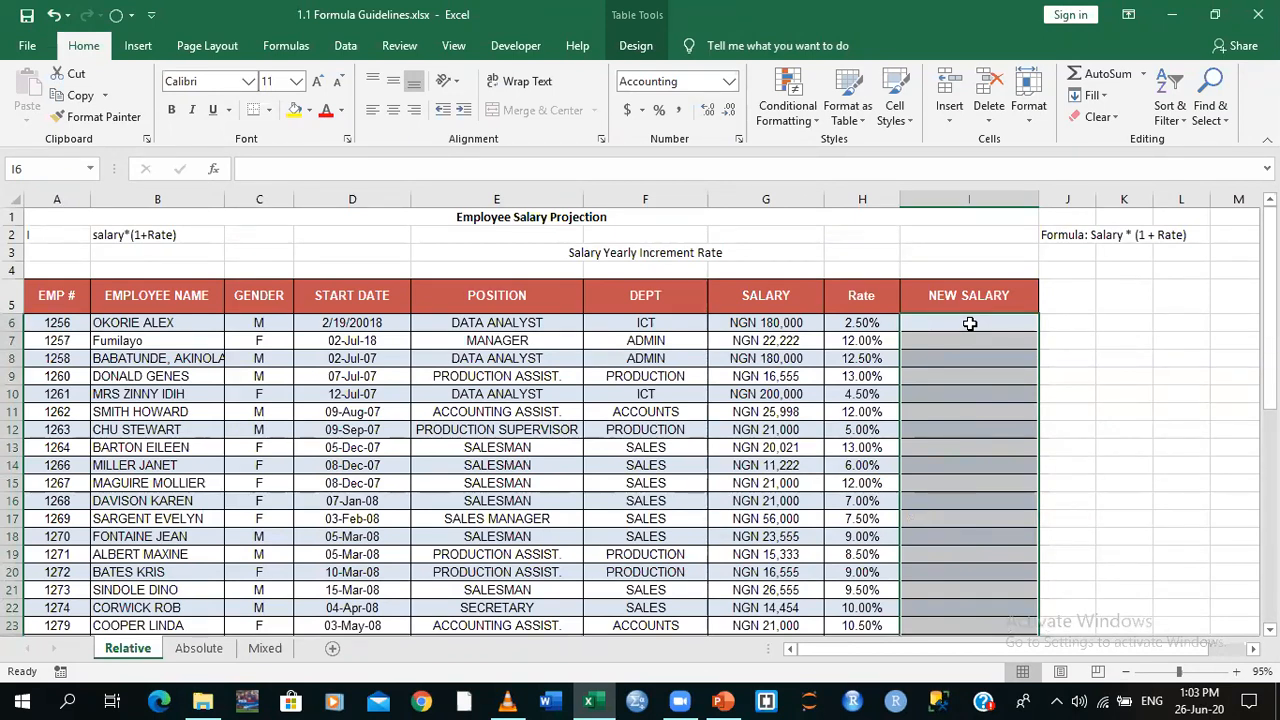
pyautogui.click(969, 323)
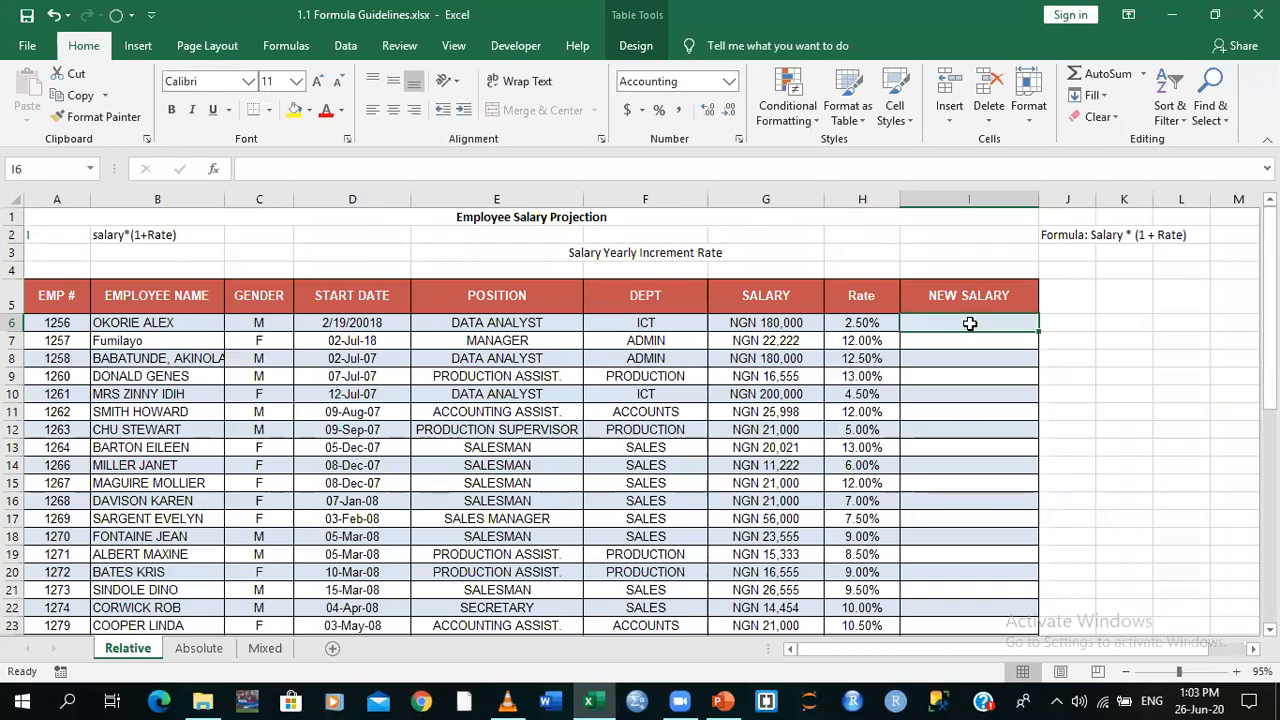
pyautogui.write('=')
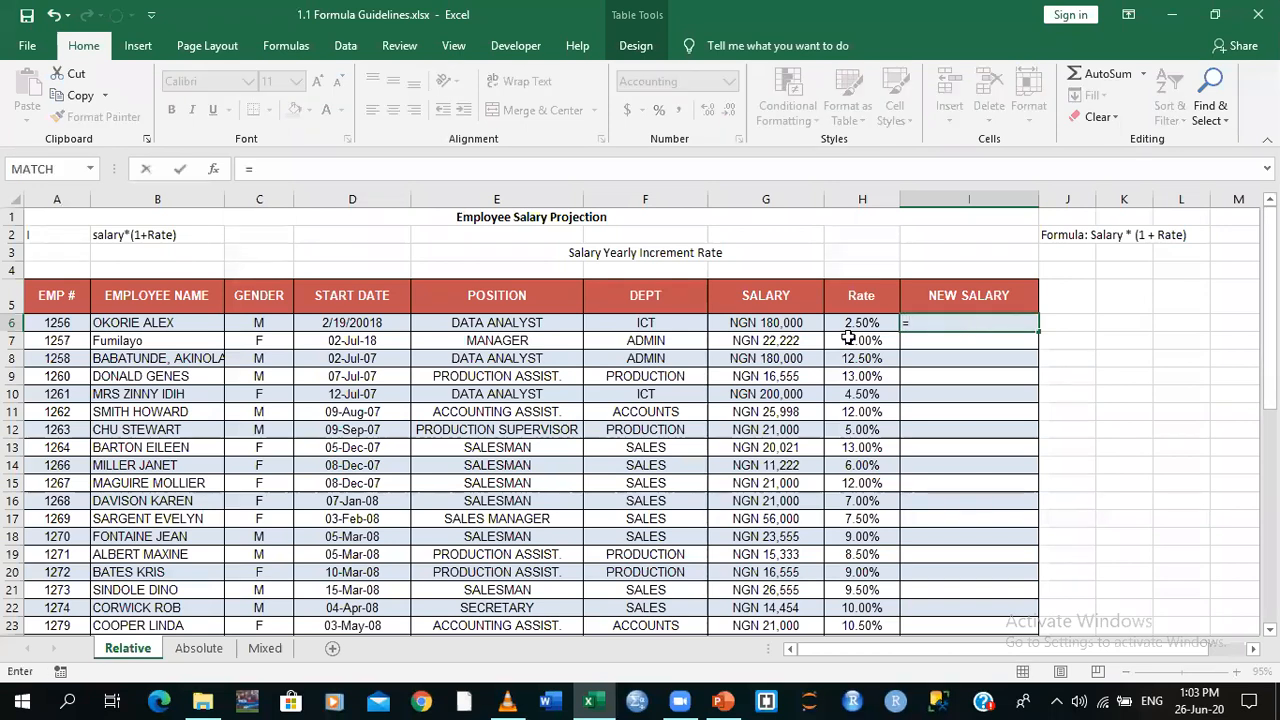
pyautogui.click(783, 325)
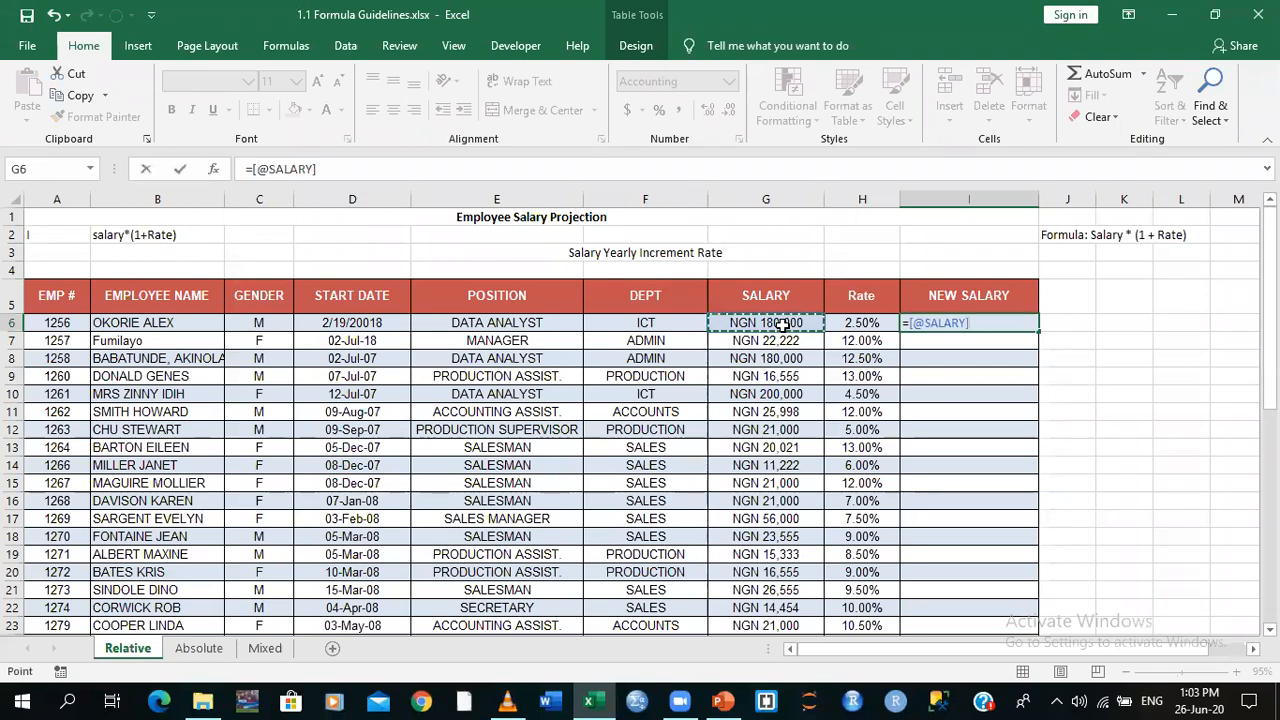
pyautogui.write('*(1+')
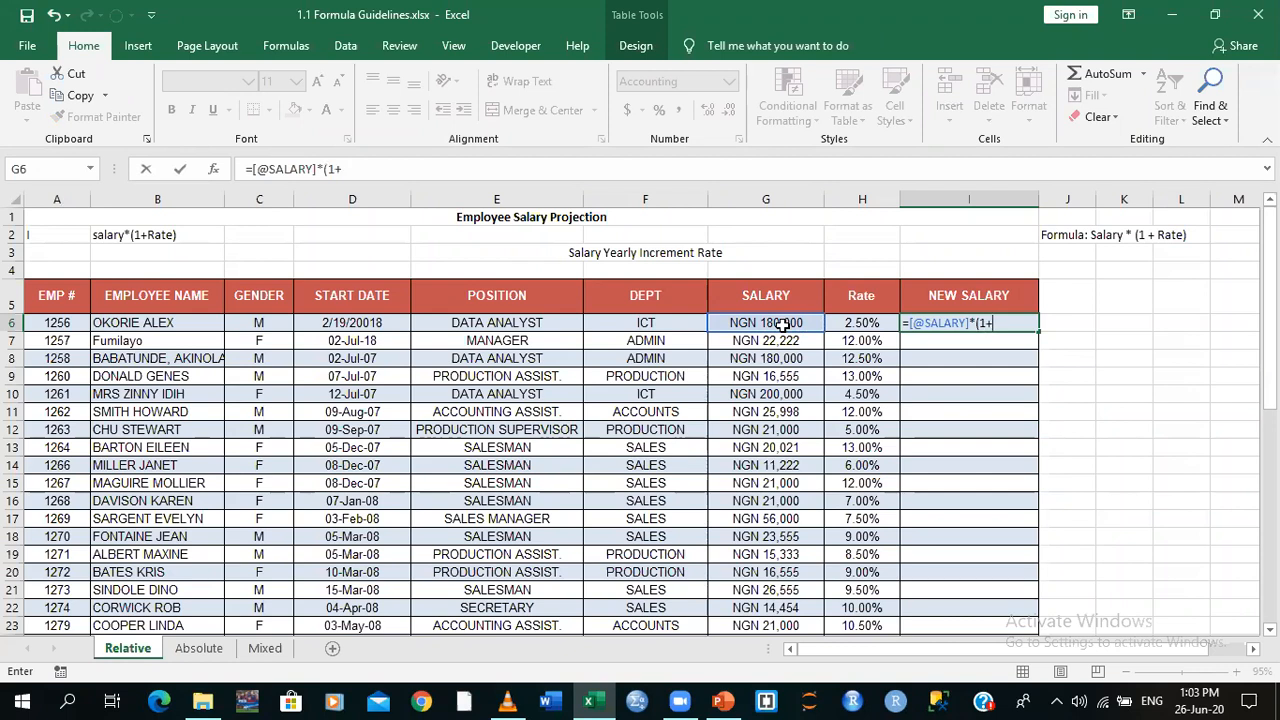
pyautogui.click(847, 323)
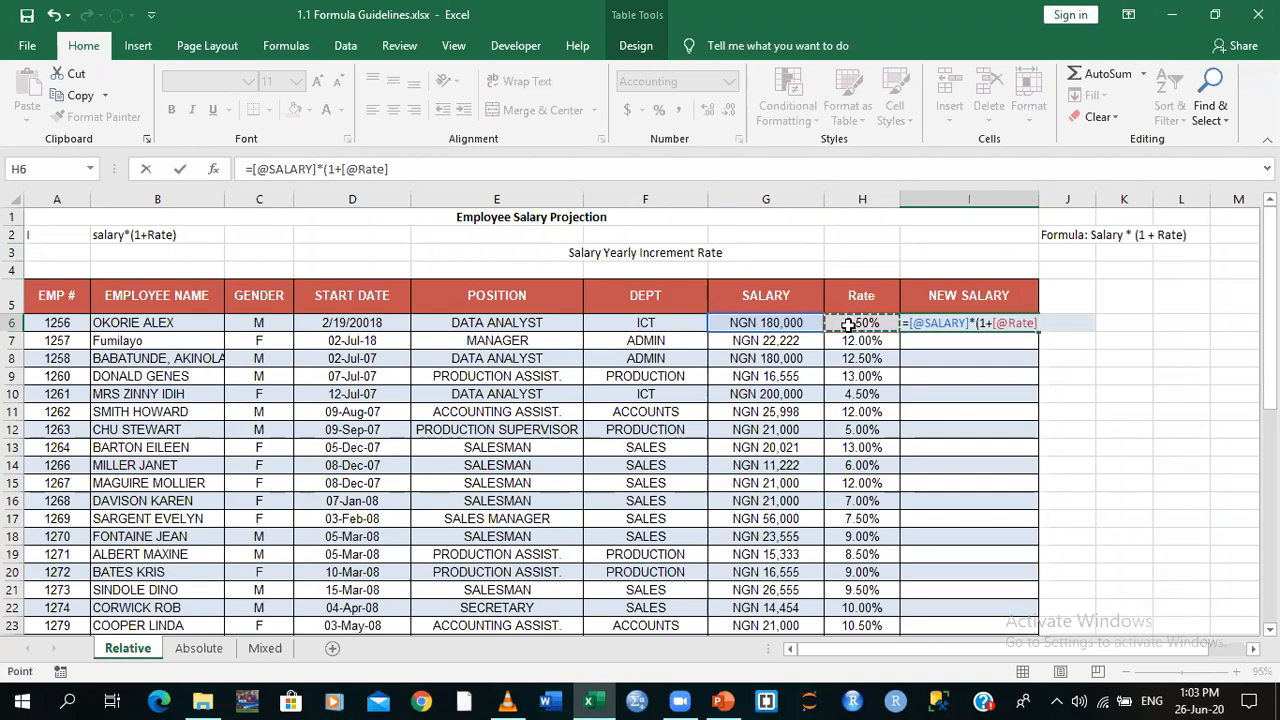
pyautogui.write(')')
pyautogui.press('Return')
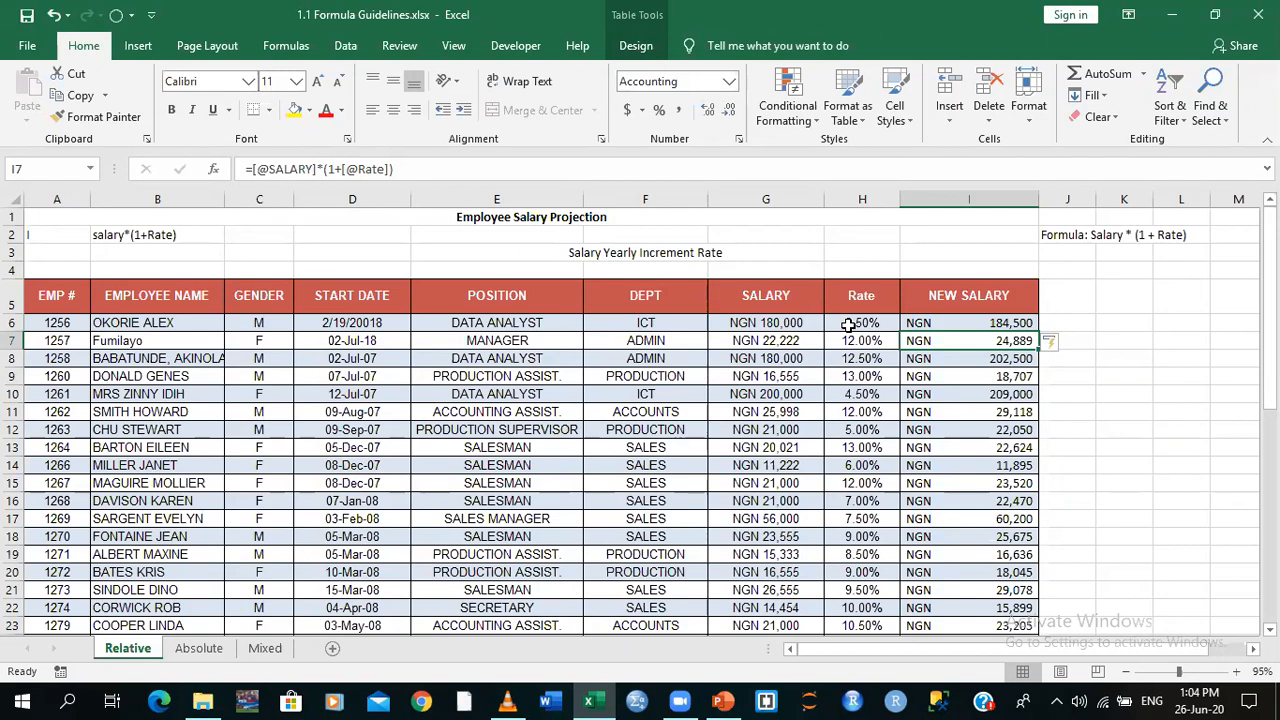
# Switch to the Absolute worksheet with the single increment rate
pyautogui.click(199, 649)
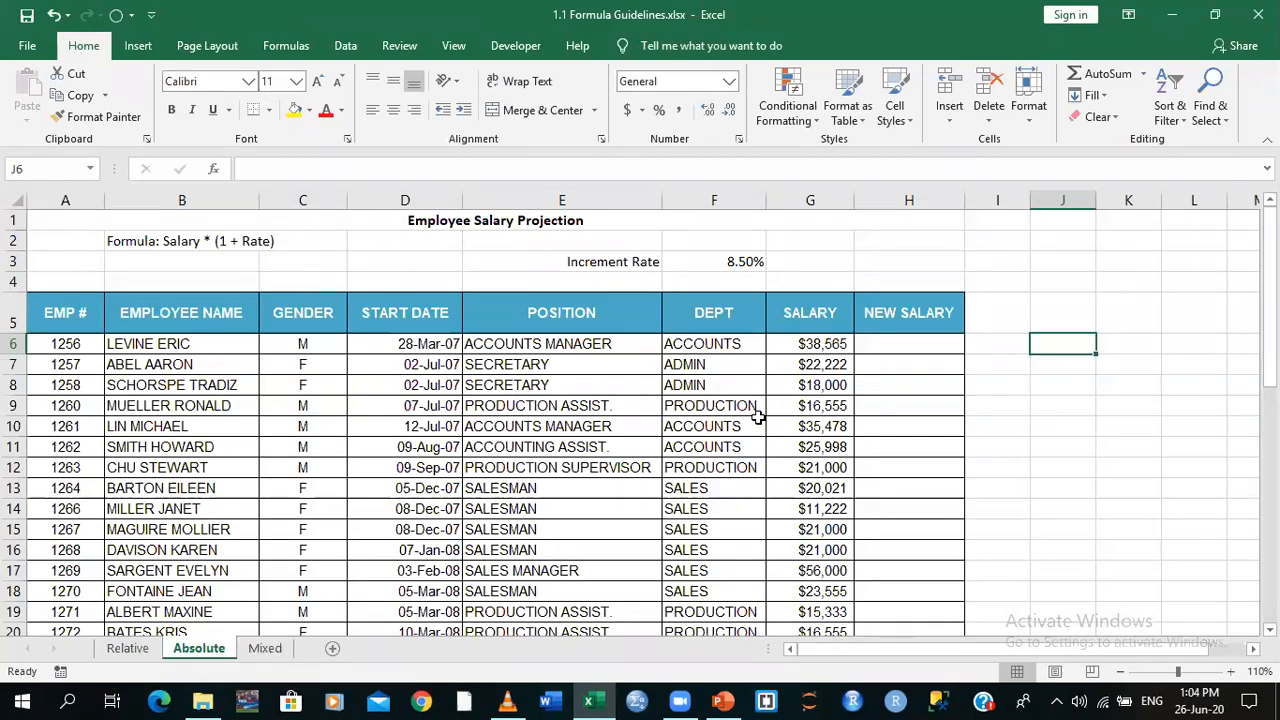
pyautogui.click(1041, 284)
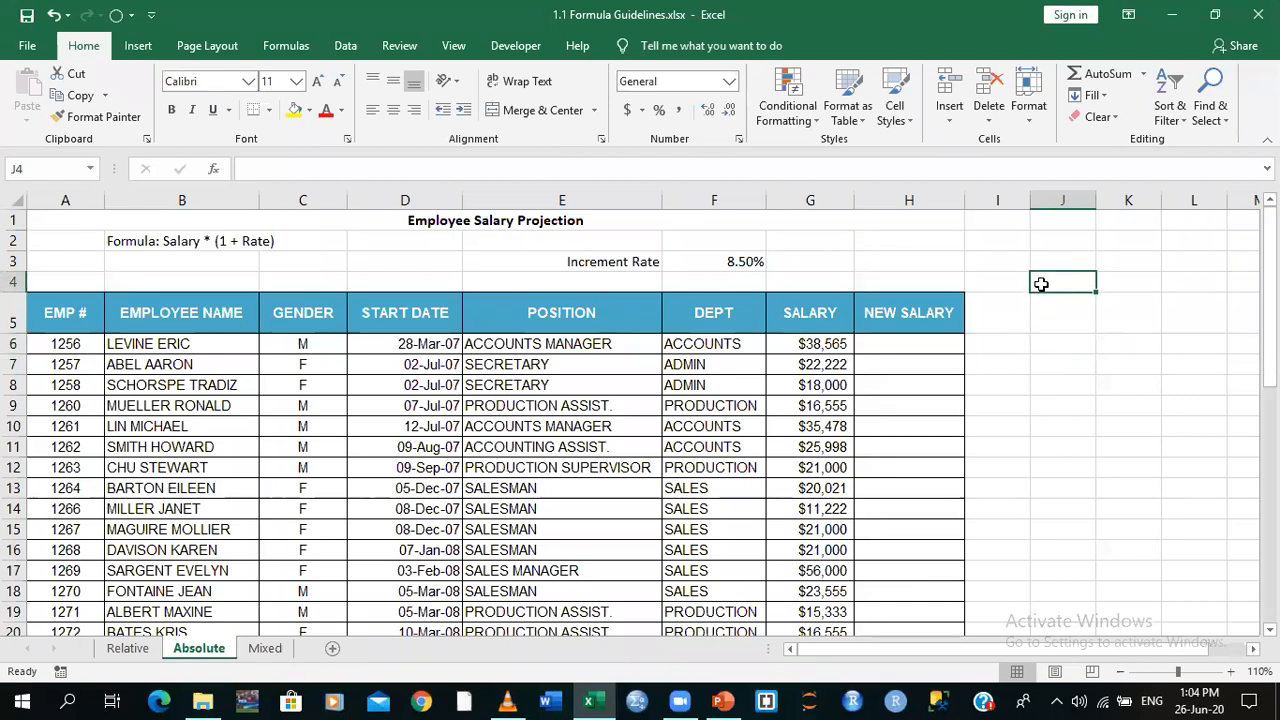
pyautogui.click(1127, 308)
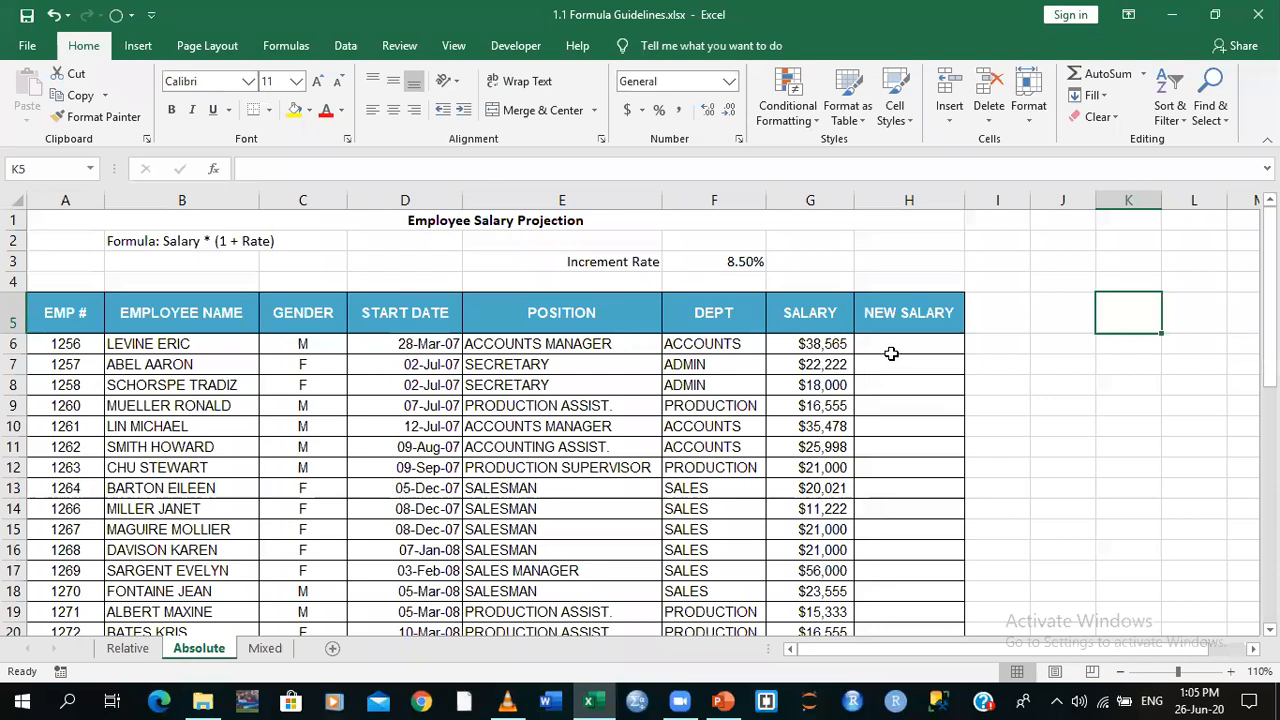
pyautogui.click(1012, 240)
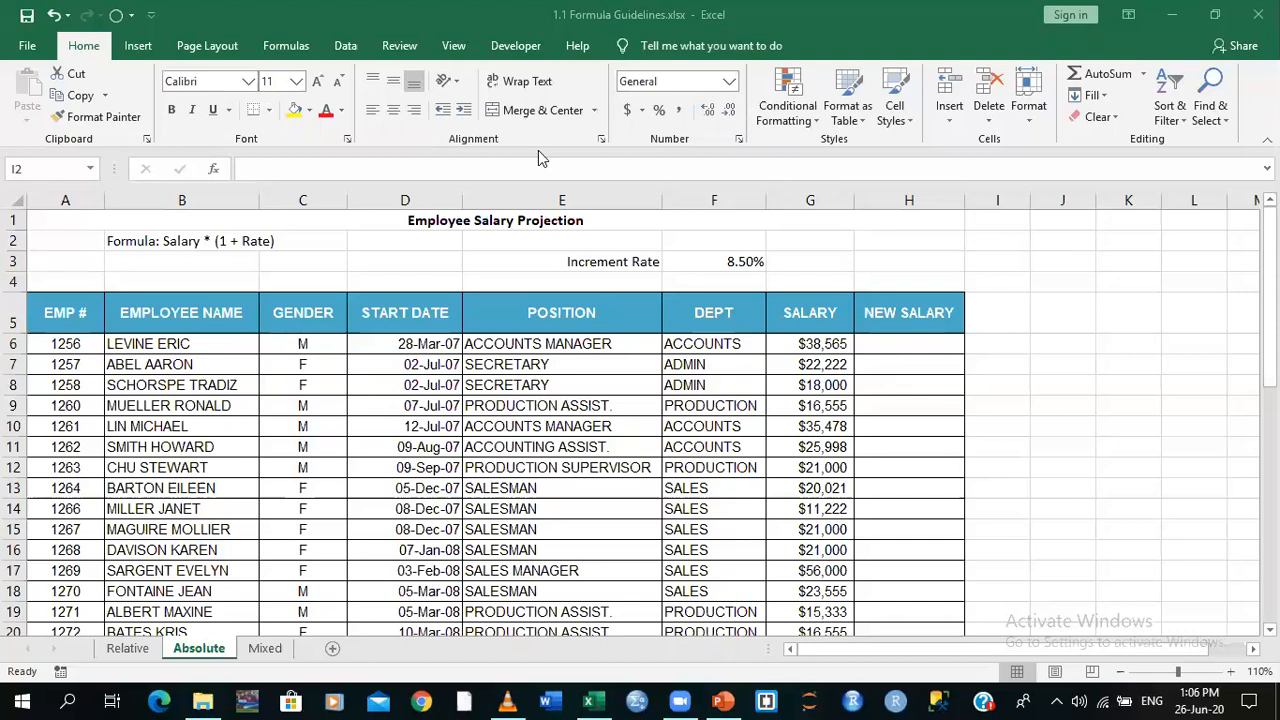
# Enter the formula =G6*(1+$F$3) in H6, with an absolute reference to the increment rate
pyautogui.click(894, 347)
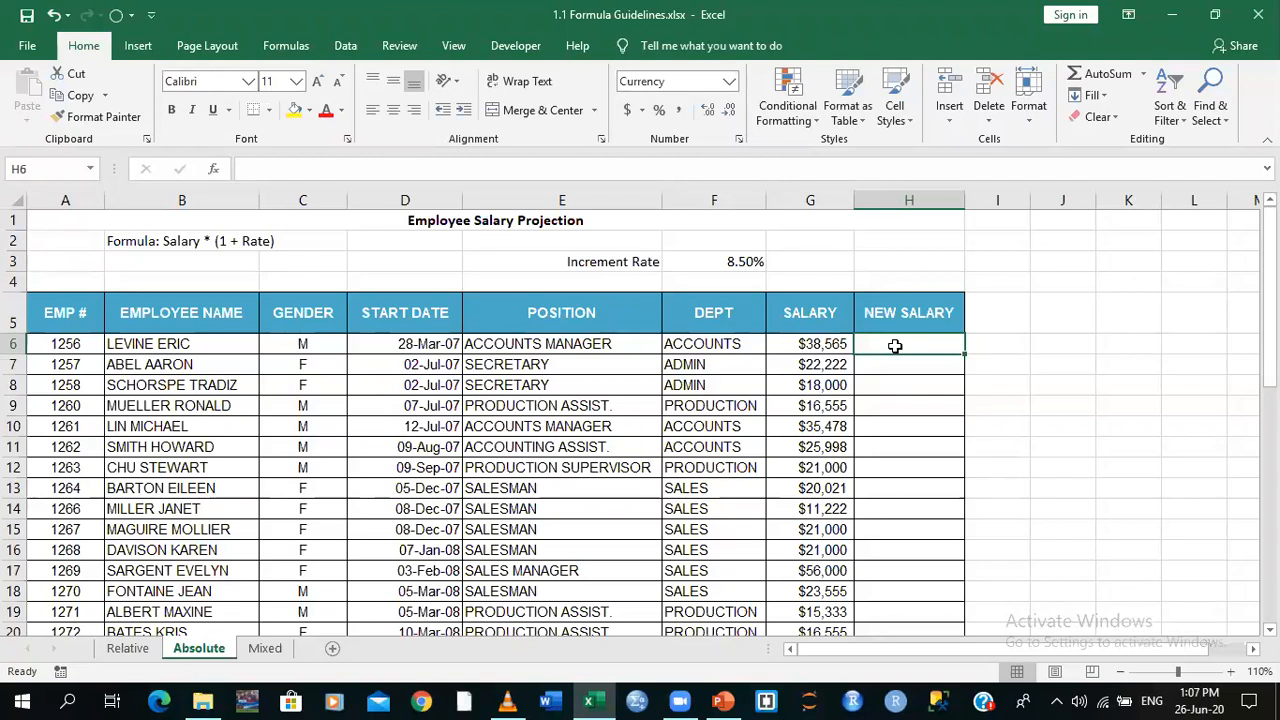
pyautogui.write('=')
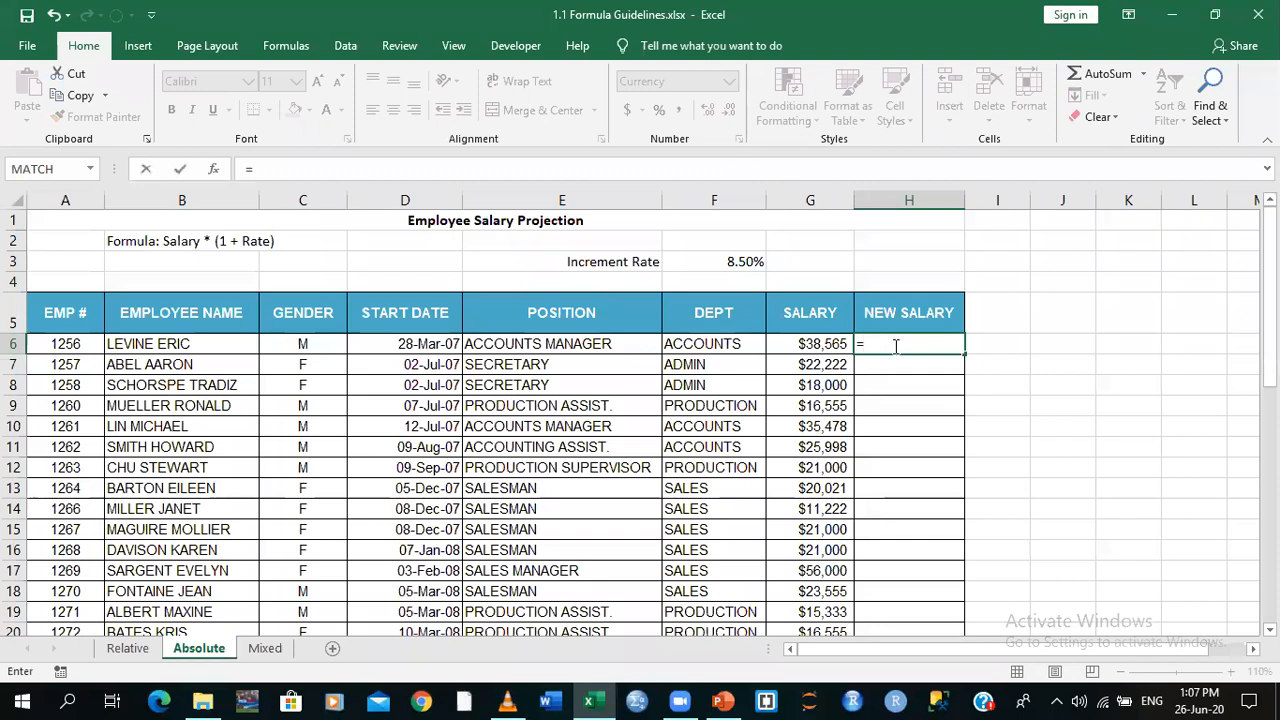
pyautogui.click(818, 345)
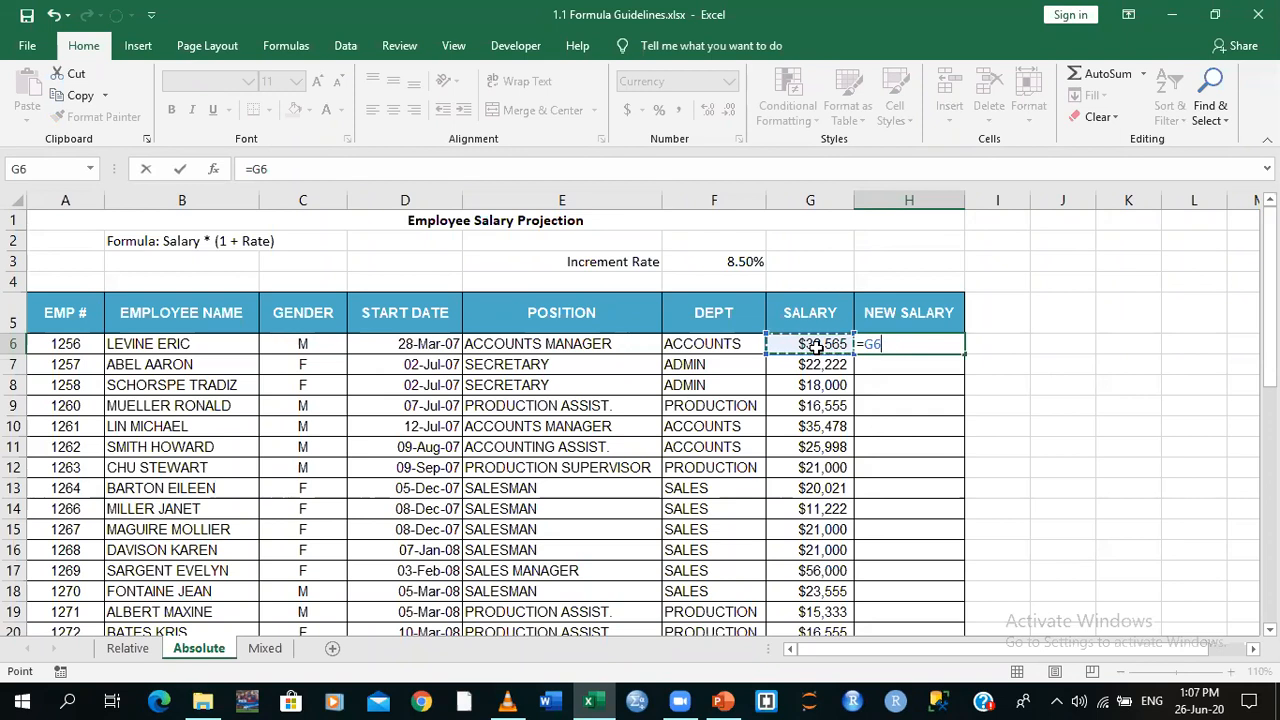
pyautogui.write('*(')
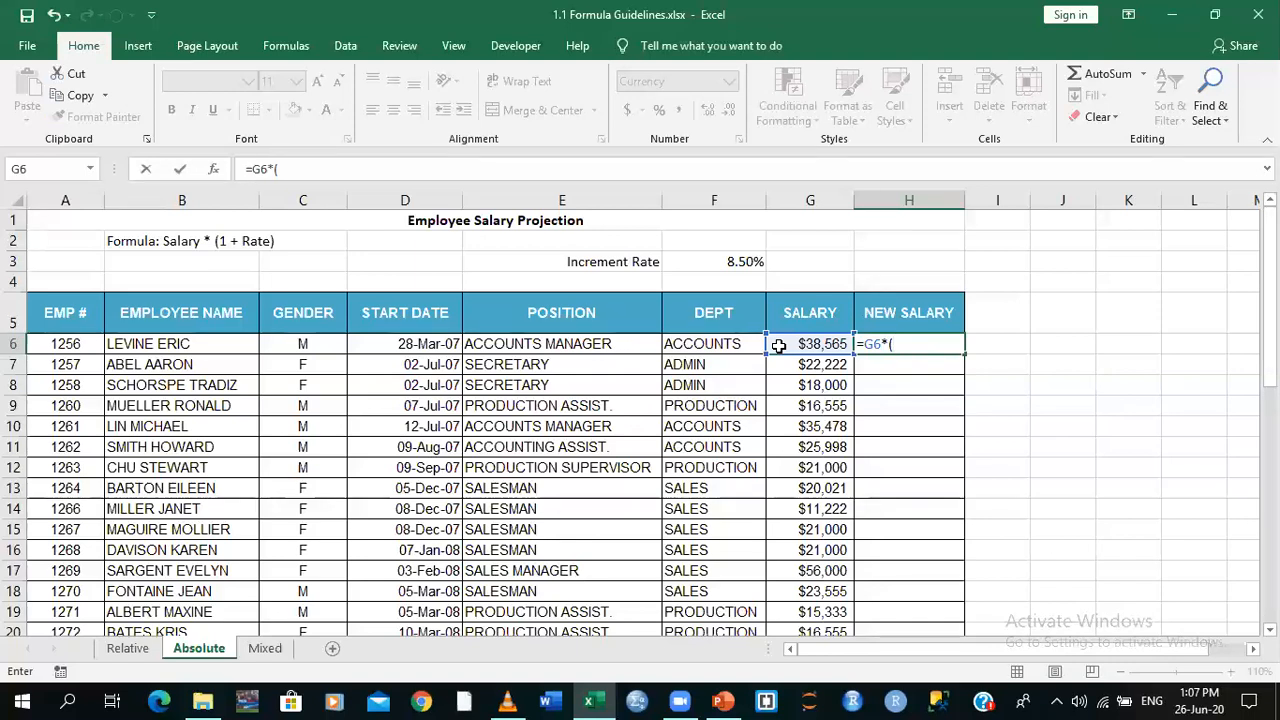
pyautogui.write('1+')
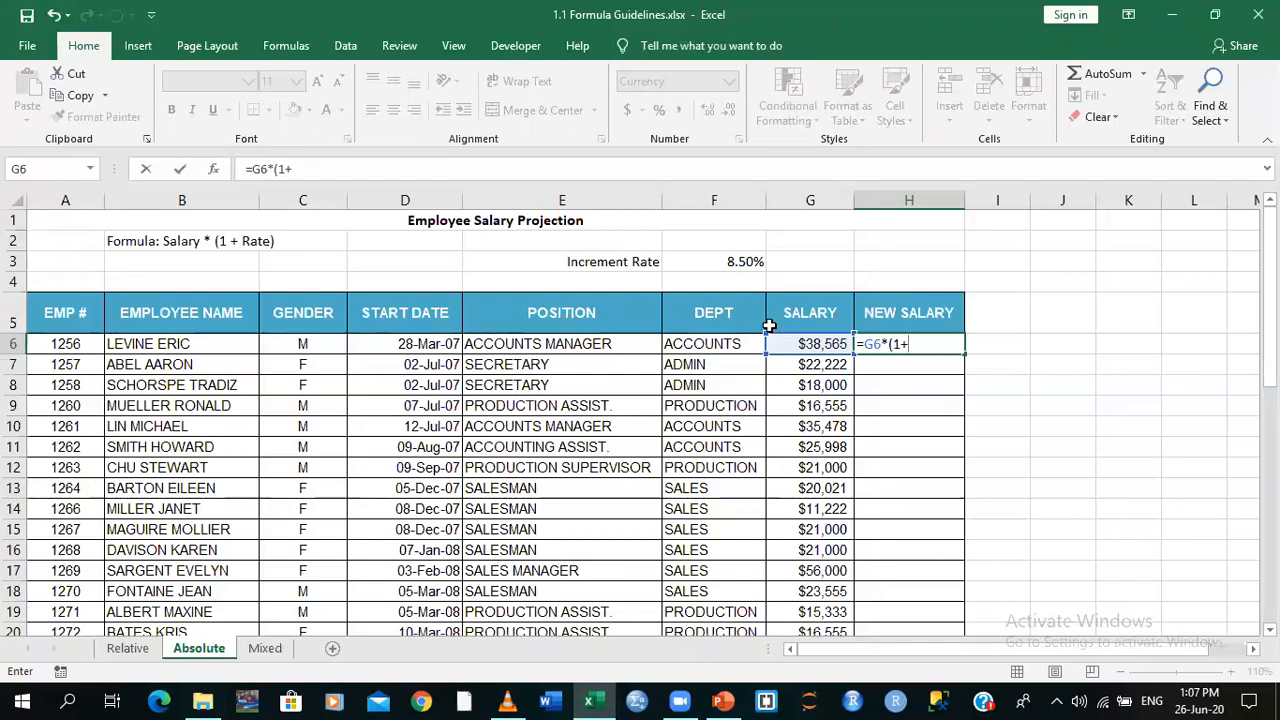
pyautogui.click(734, 264)
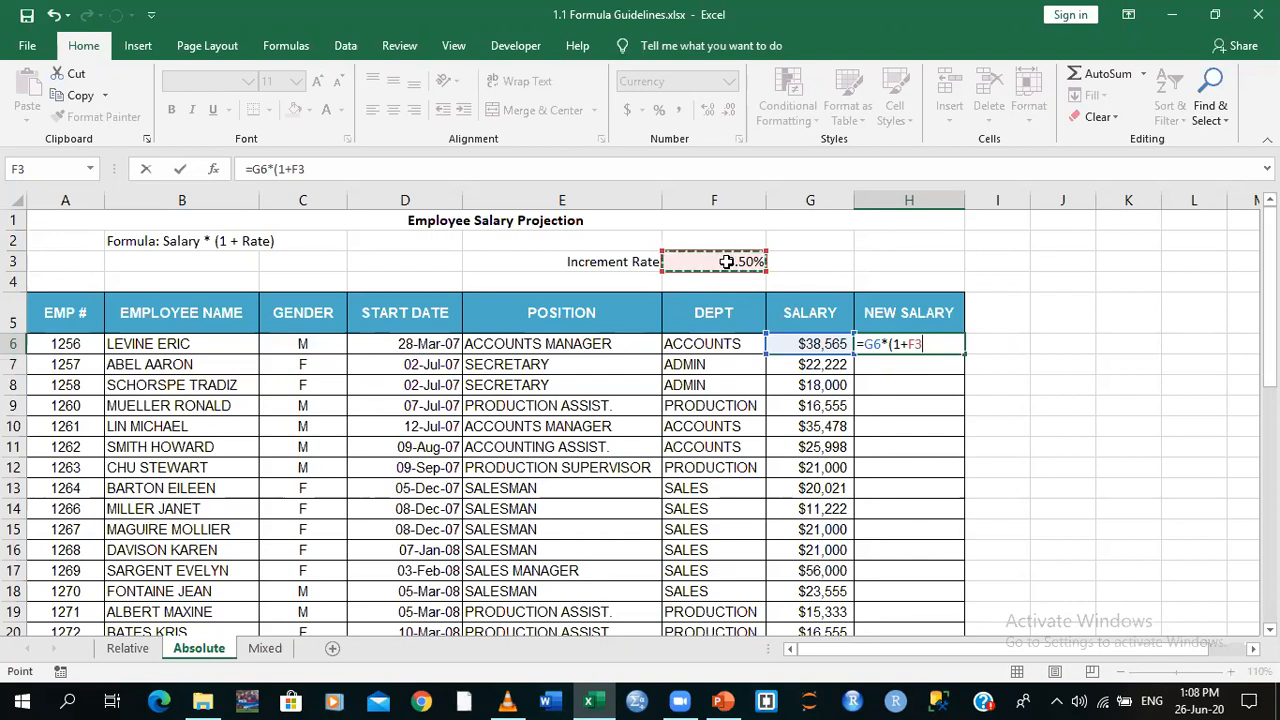
pyautogui.press('F4')
pyautogui.click(549, 148)
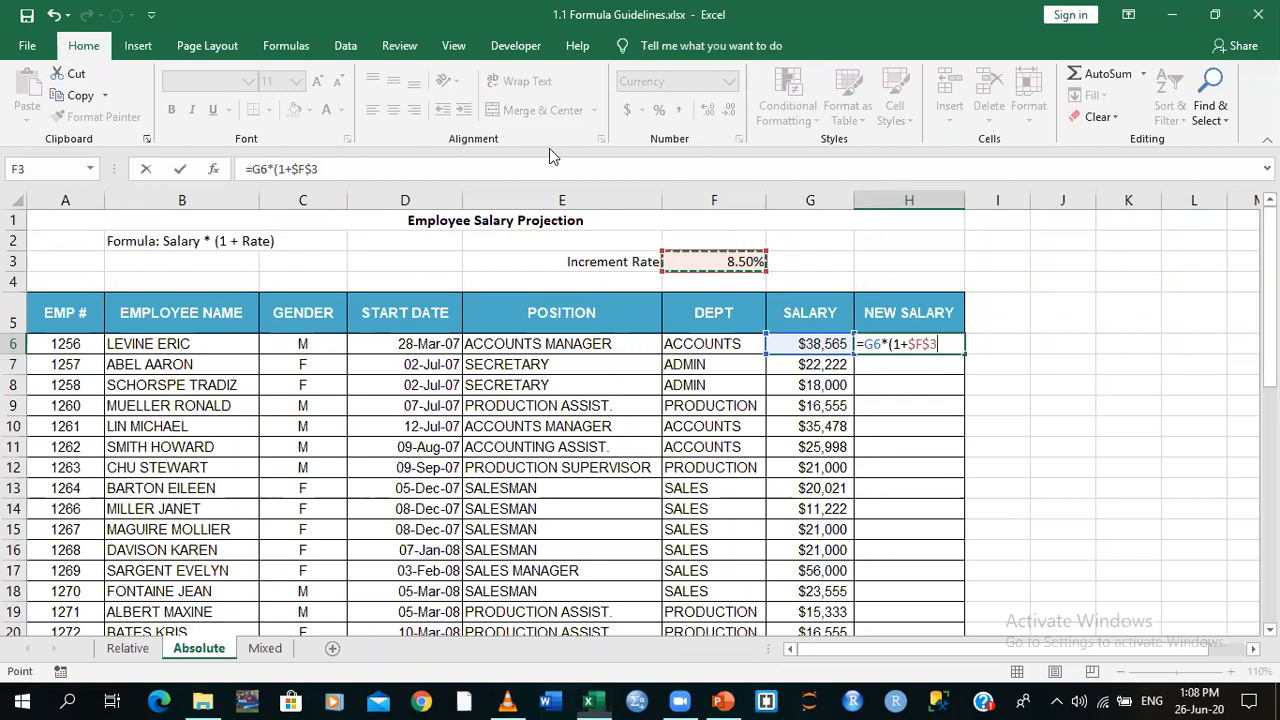
pyautogui.click(948, 344)
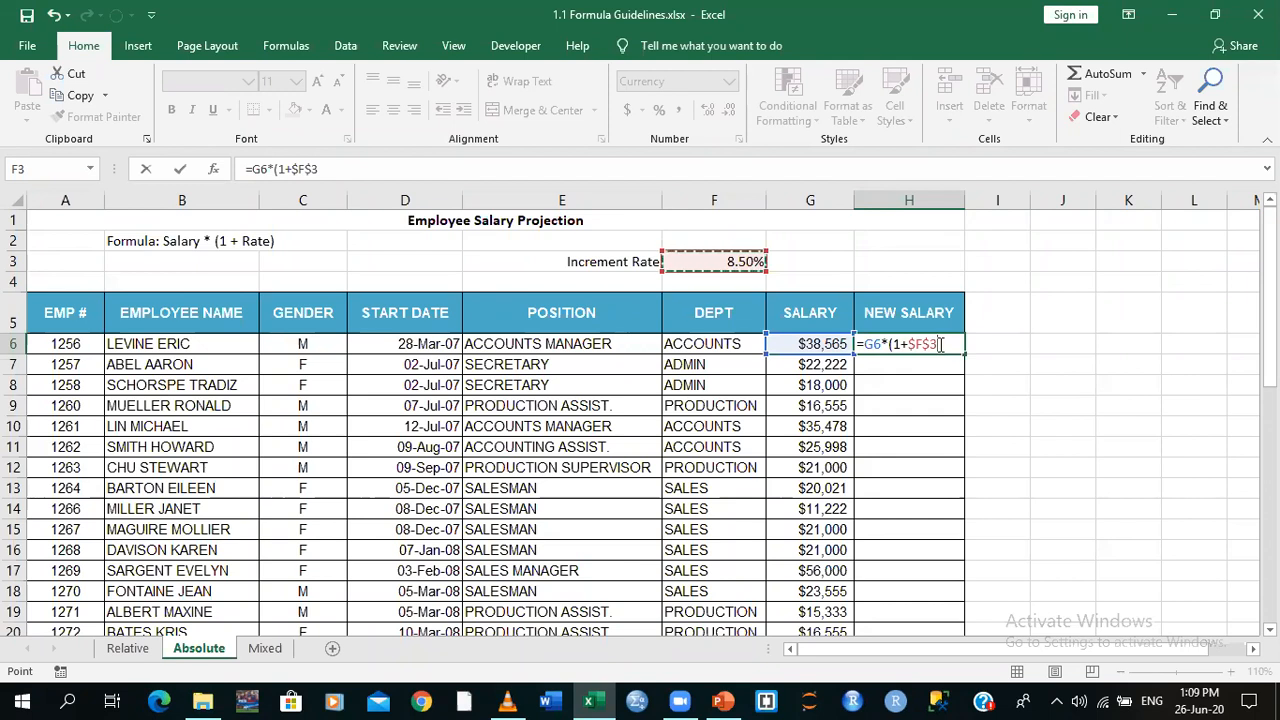
pyautogui.write(')')
pyautogui.press('Return')
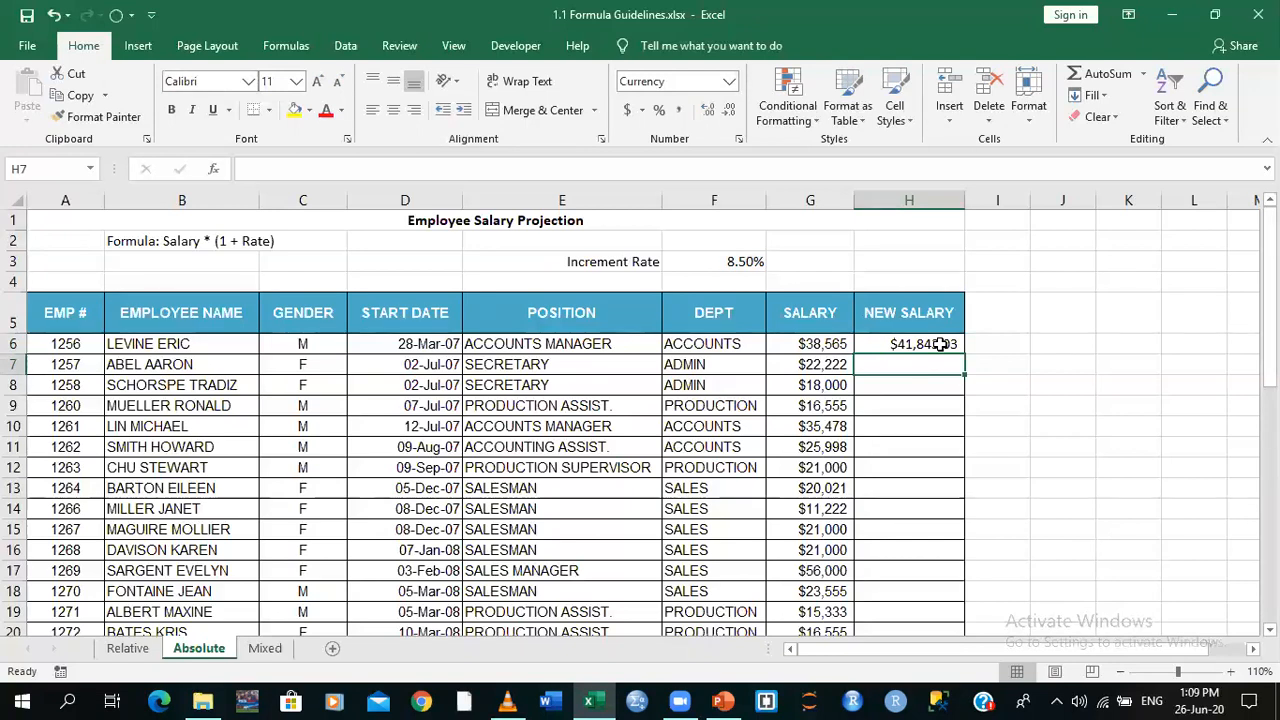
# Fill the H6 formula down the whole NEW SALARY column and clear the filled cells again
pyautogui.click(940, 344)
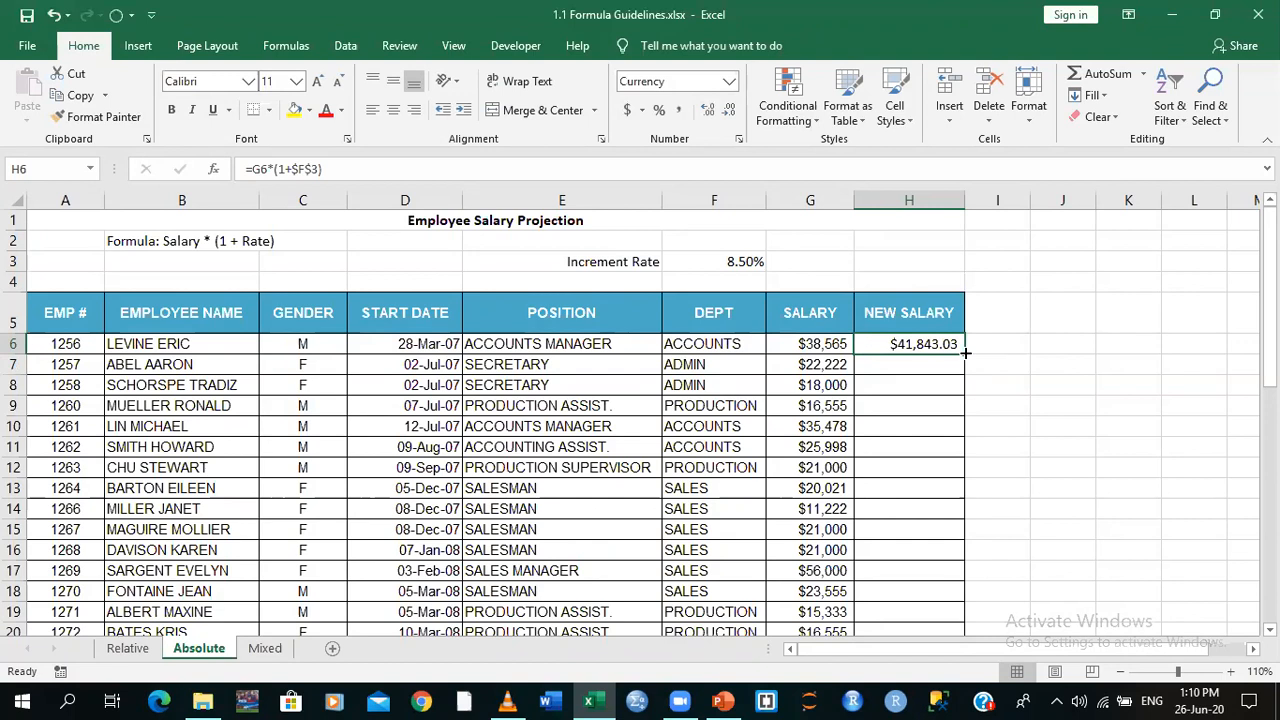
pyautogui.doubleClick(965, 352)
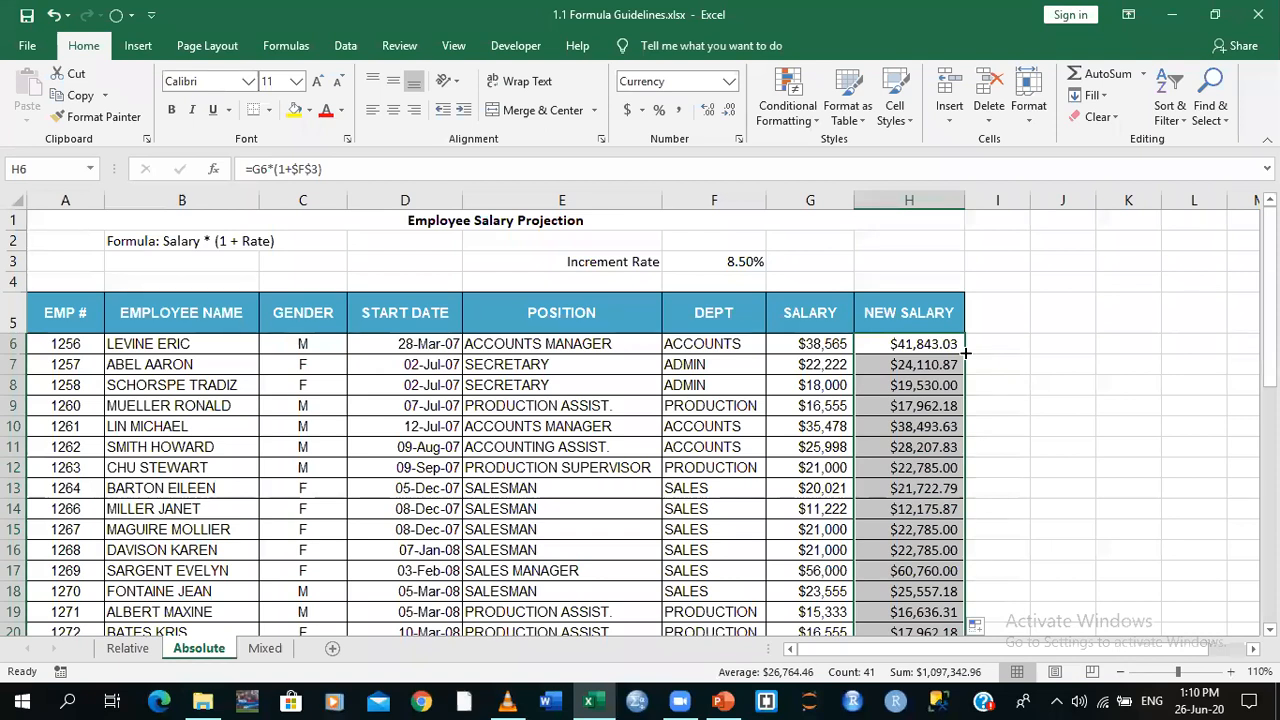
pyautogui.press('Delete')
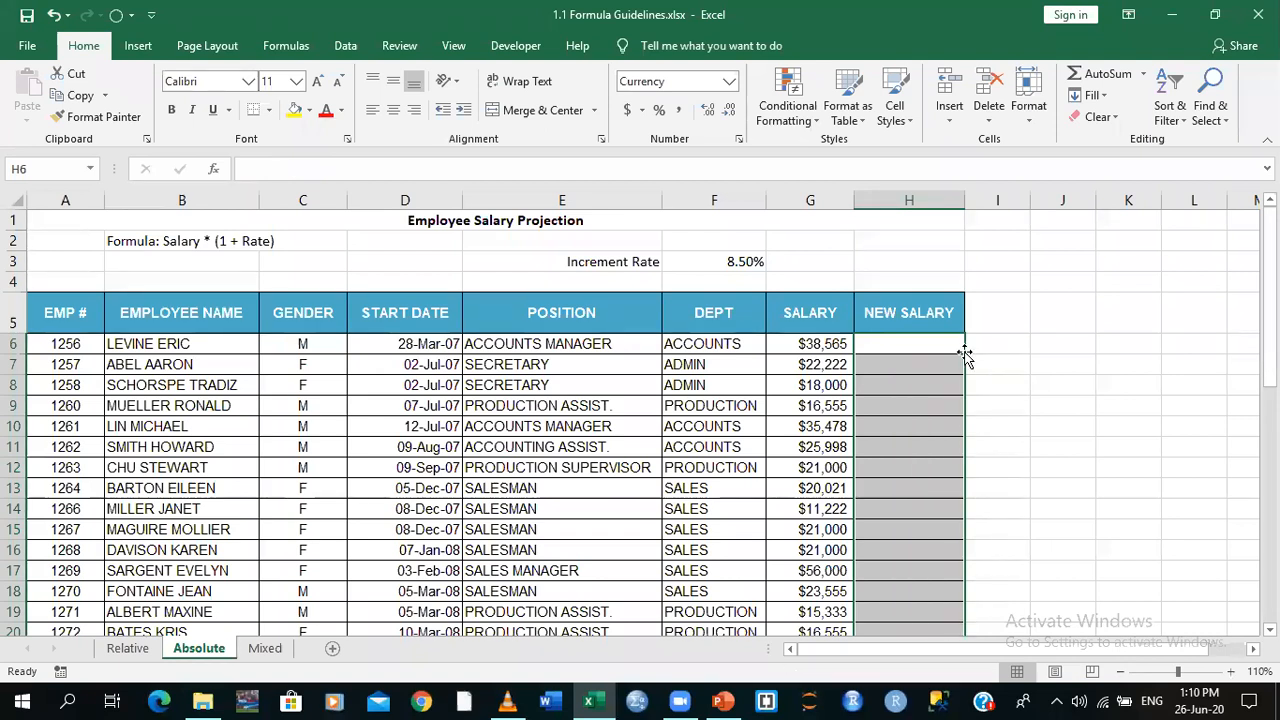
pyautogui.click(938, 346)
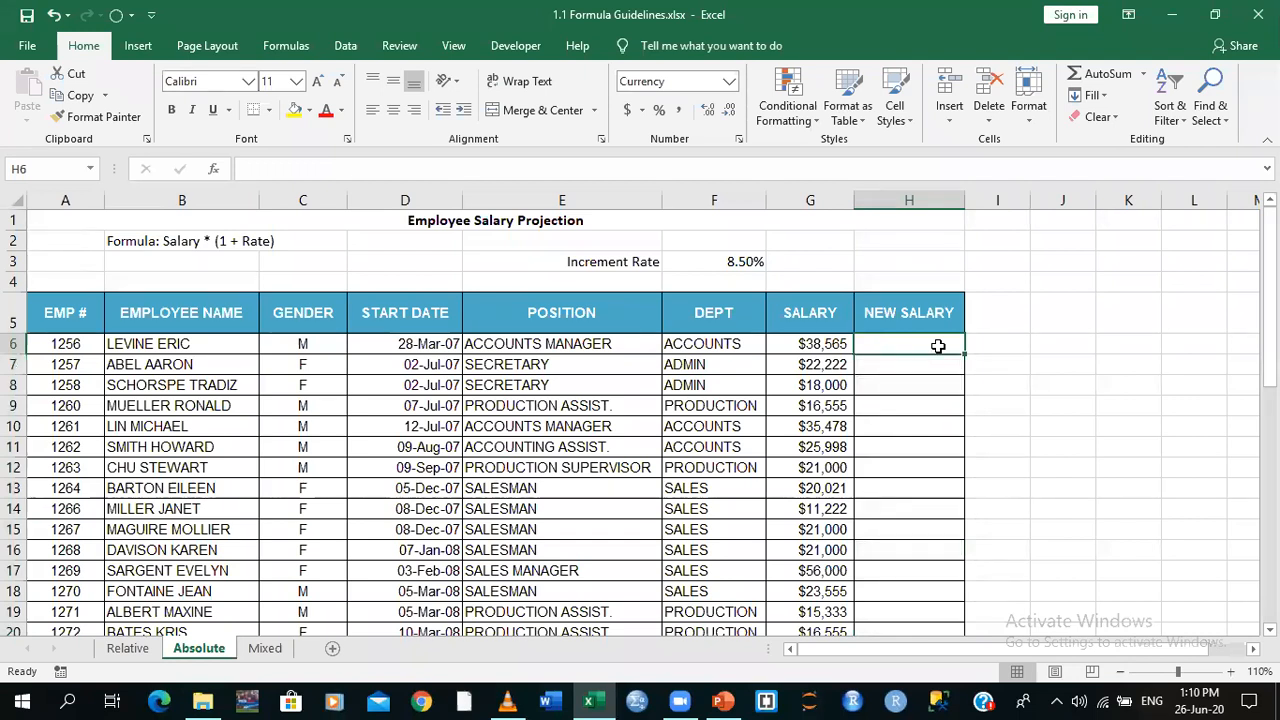
# Look at the individual rates on the Relative worksheet for comparison and return to the Absolute worksheet
pyautogui.click(127, 648)
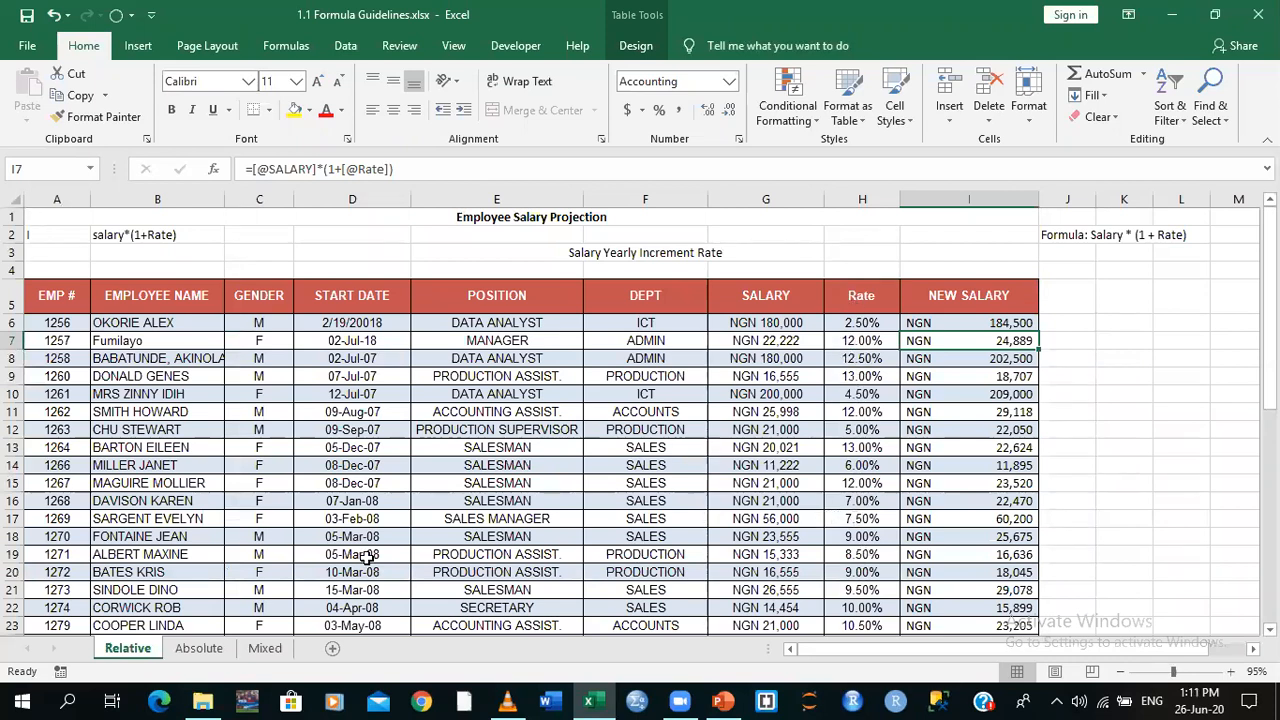
pyautogui.click(196, 652)
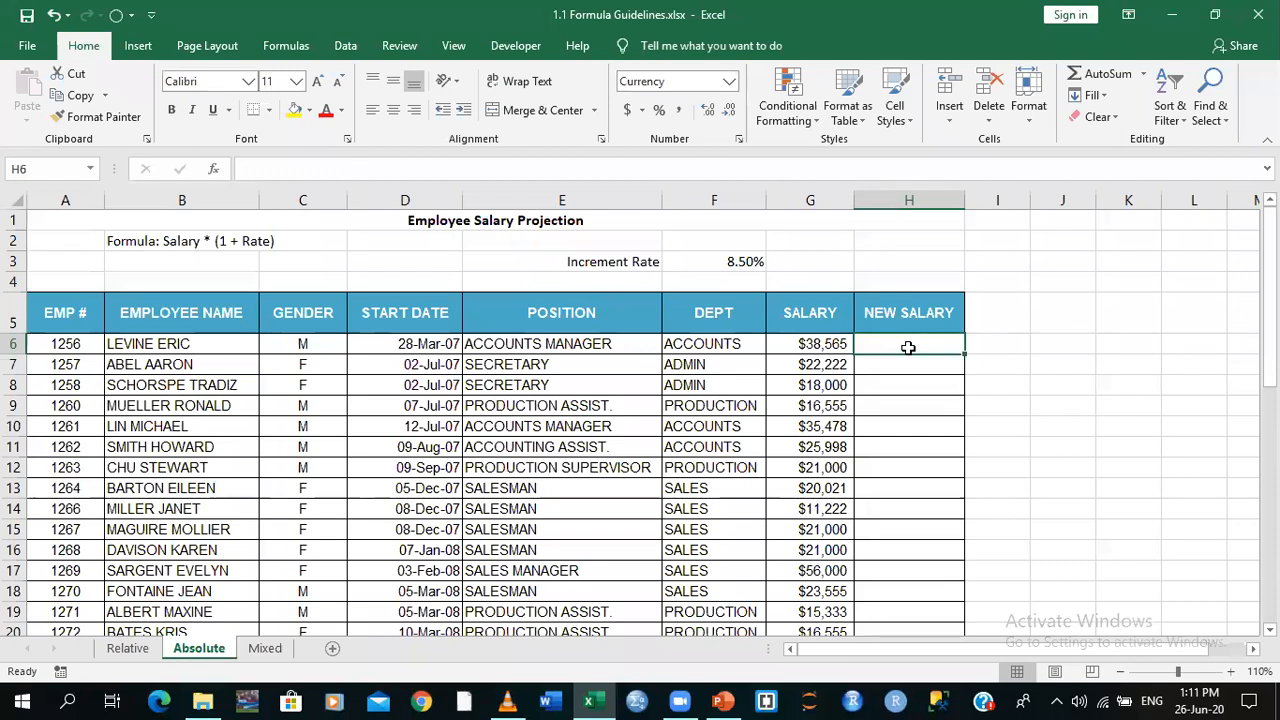
# Calculate the first employee's new salary in H6 with =G6*(1+$F$3), locking the increment rate cell
pyautogui.write('=')
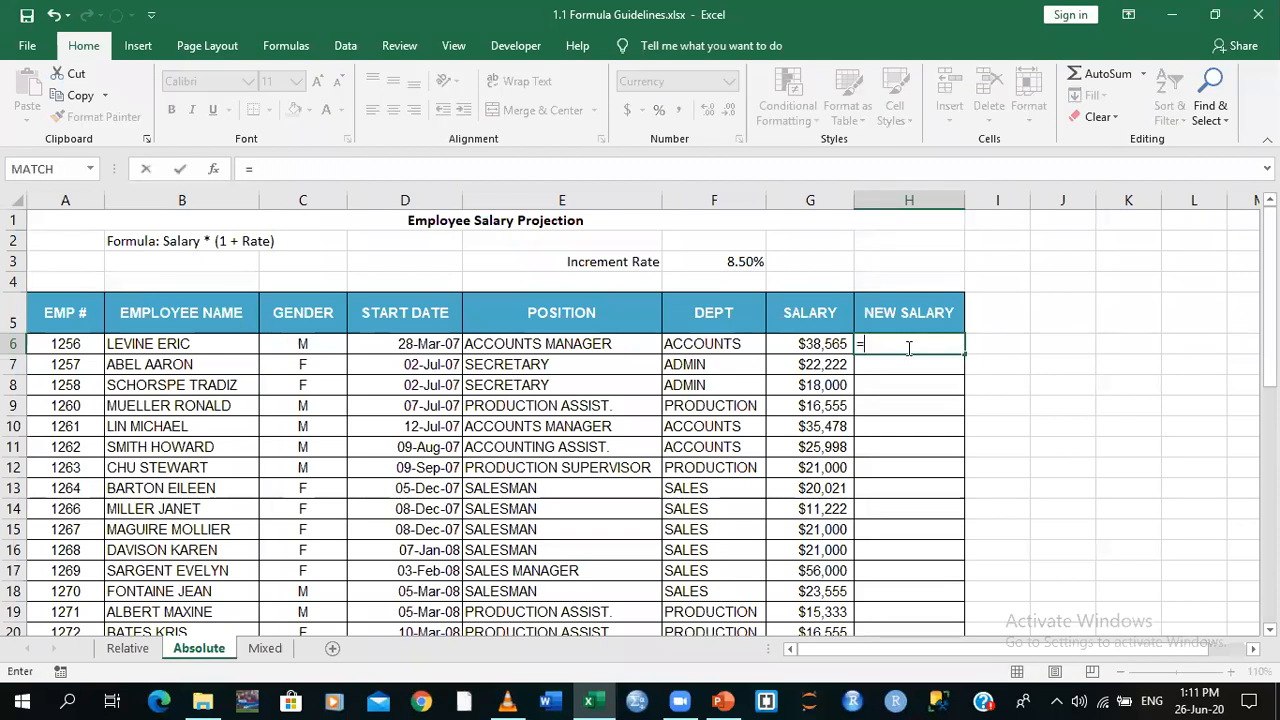
pyautogui.click(808, 345)
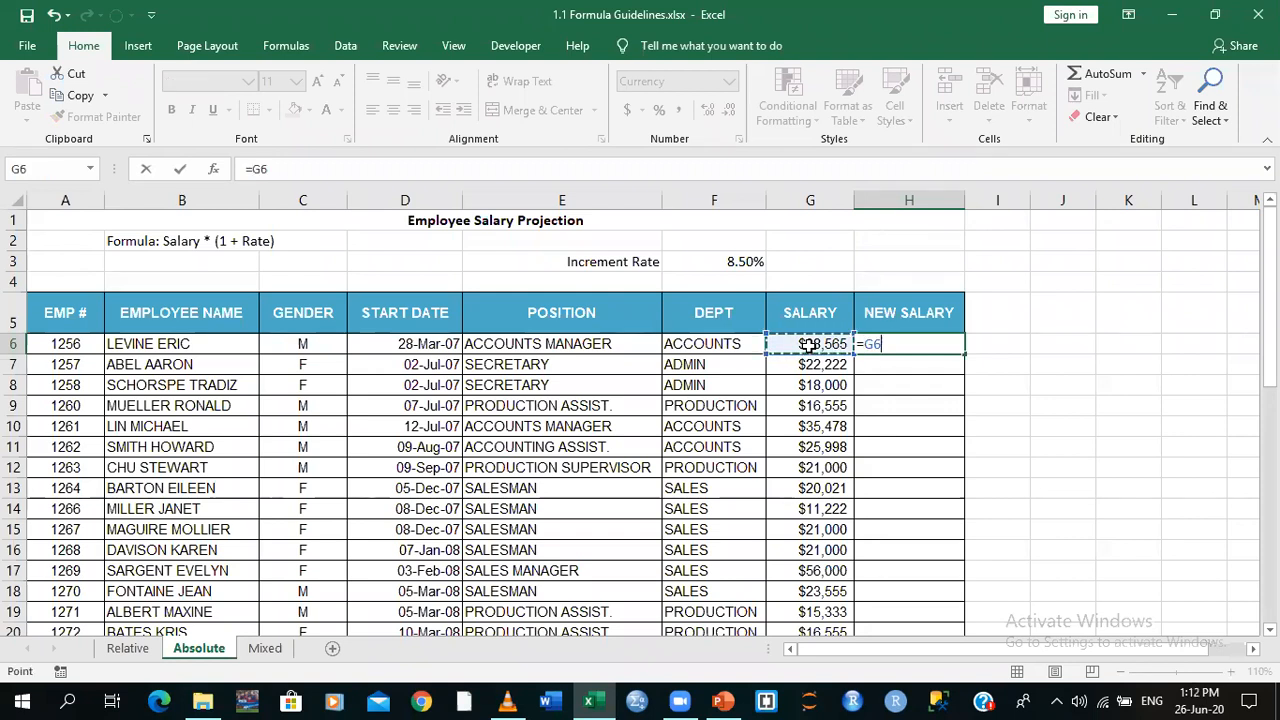
pyautogui.write('*(1')
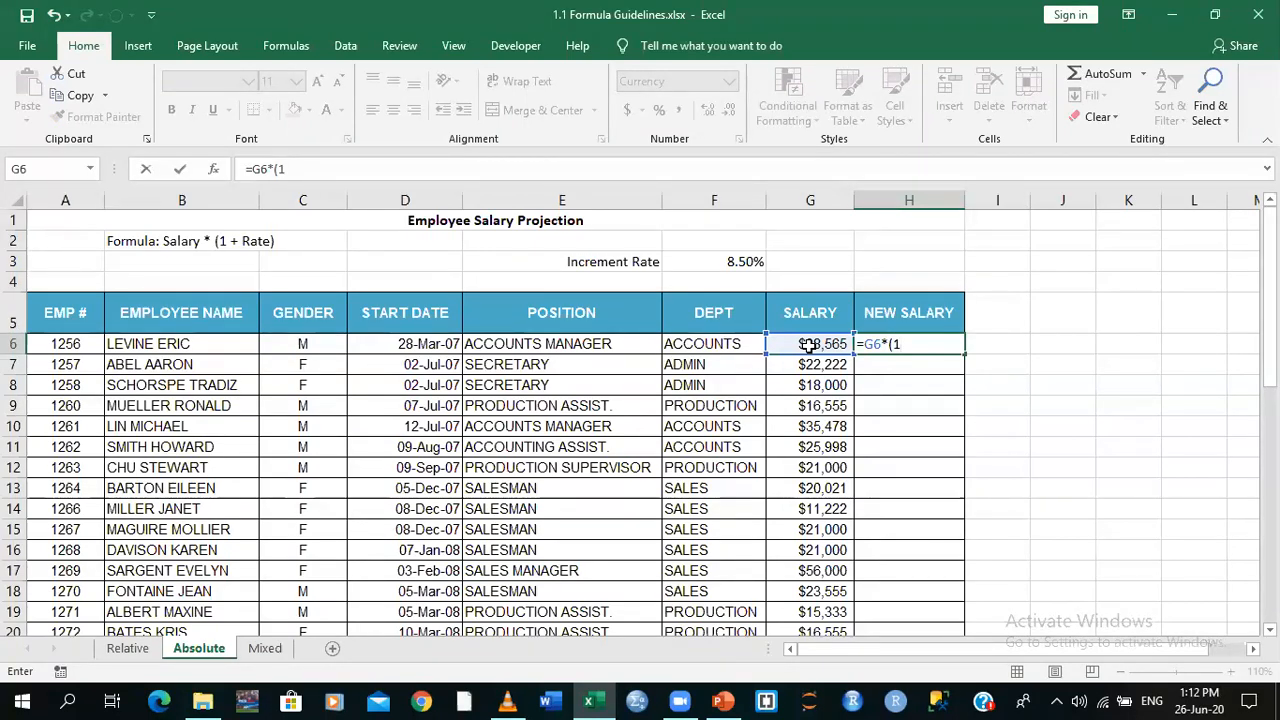
pyautogui.write('+')
pyautogui.click(730, 261)
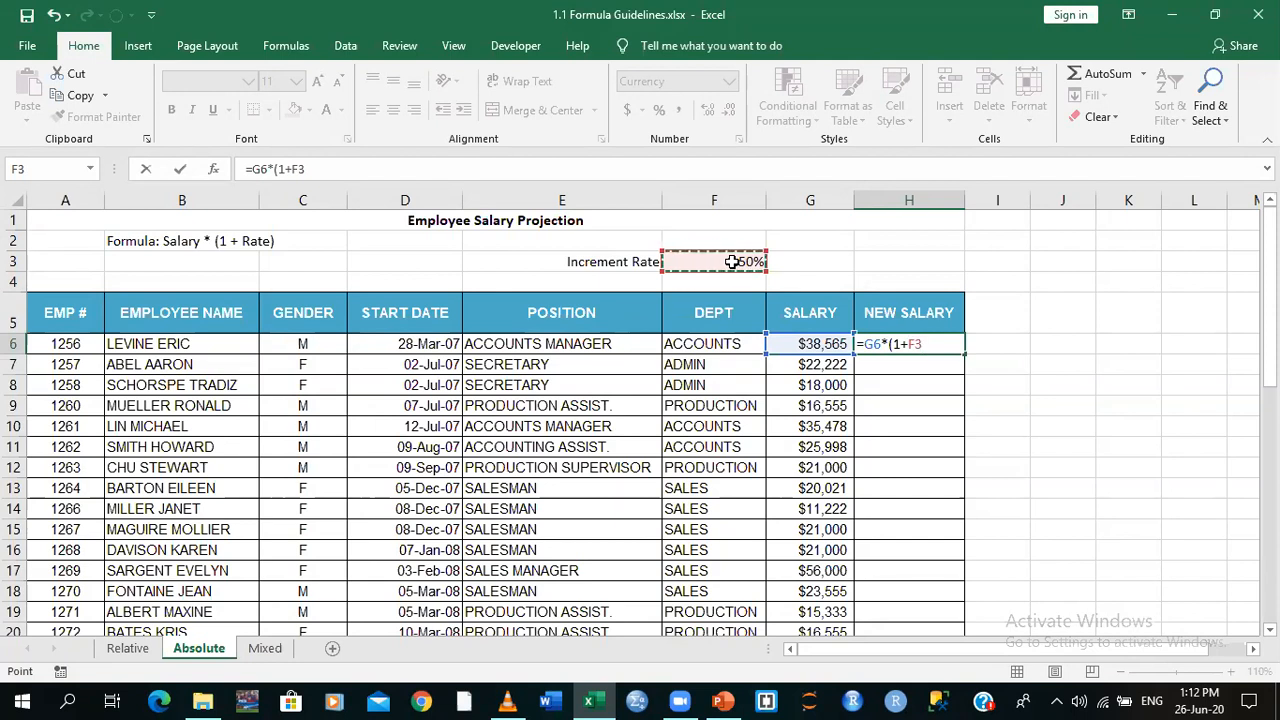
pyautogui.press('F4')
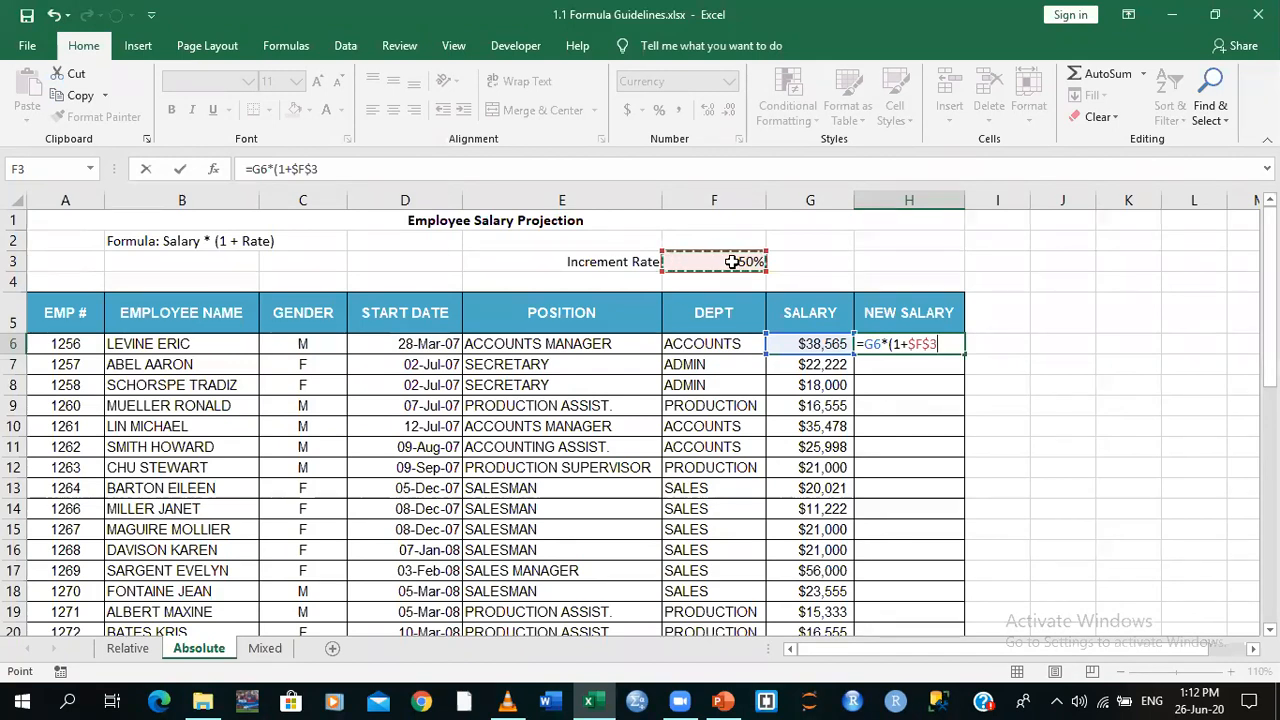
pyautogui.write(')')
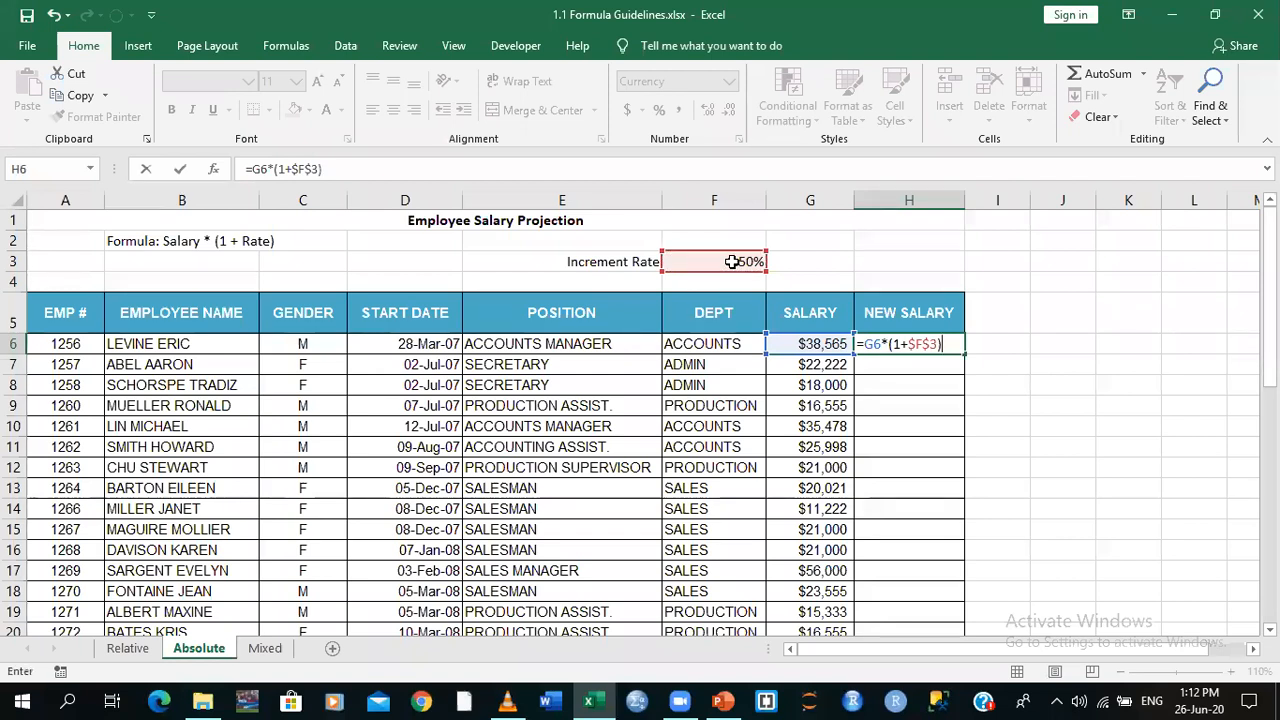
pyautogui.hotkey('ctrl', 'Return')
pyautogui.press('Return')
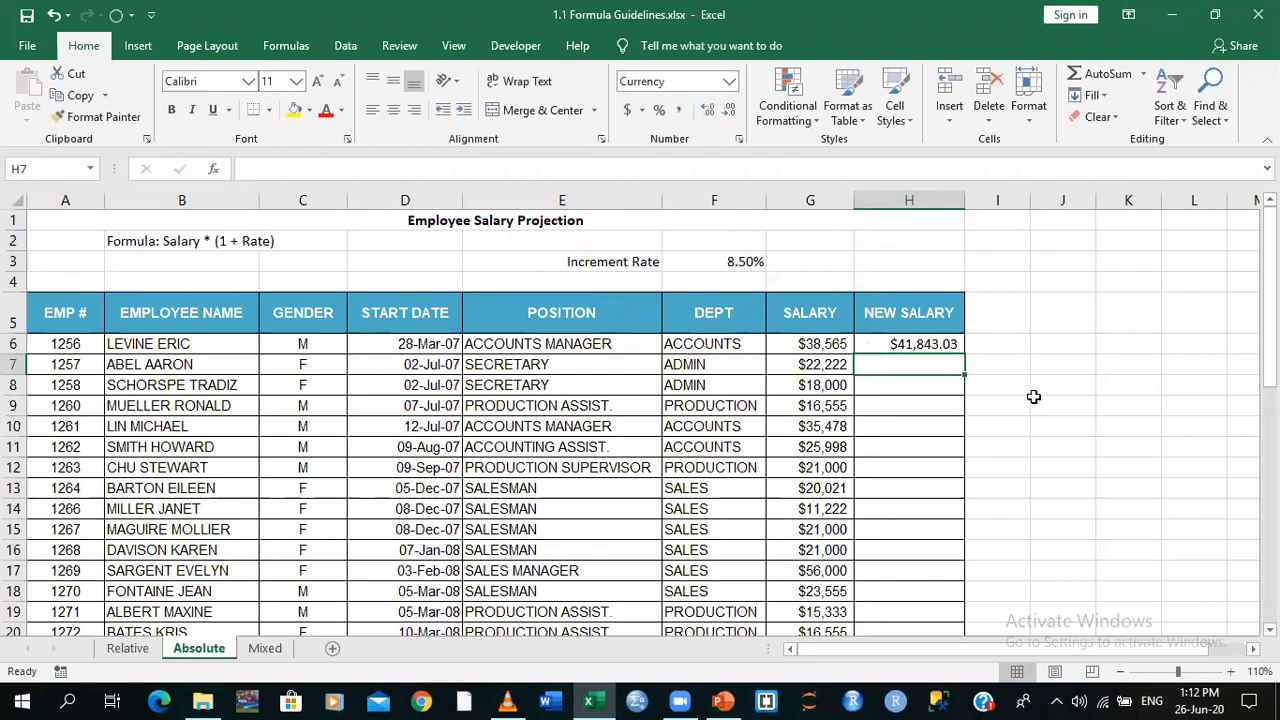
# Copy the H6 formula down to every employee in the NEW SALARY column
pyautogui.click(905, 345)
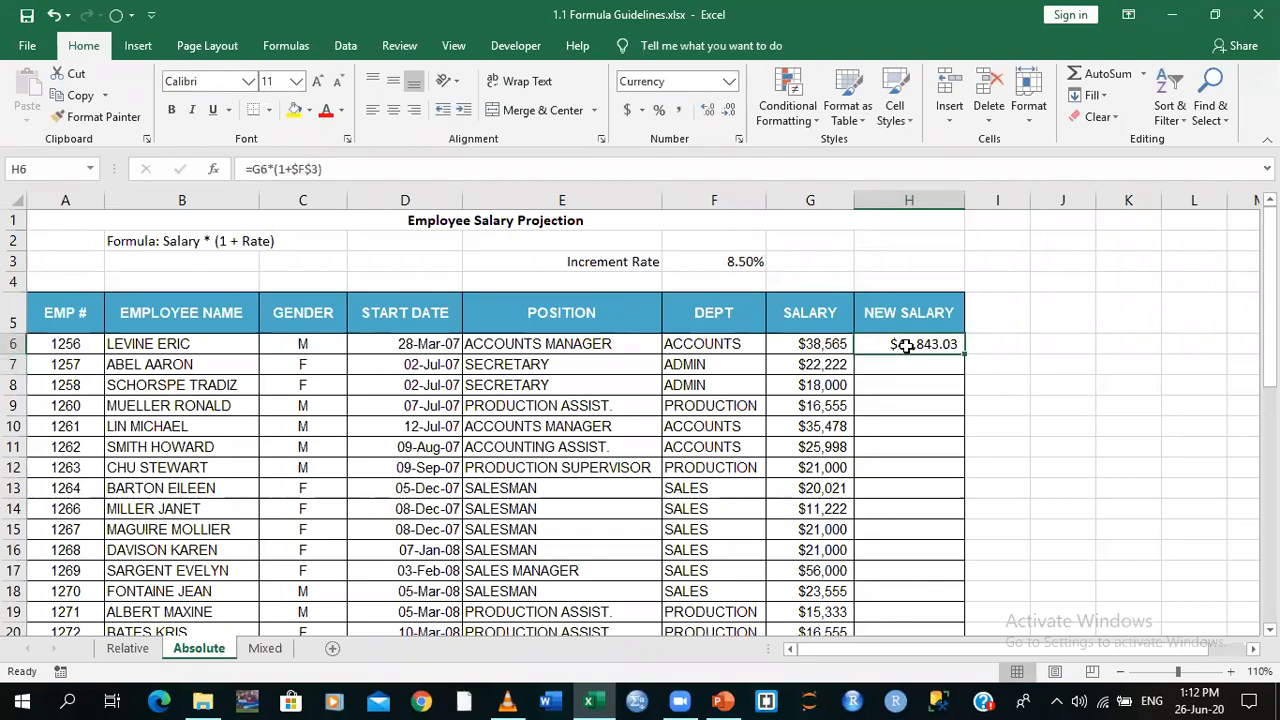
pyautogui.doubleClick(963, 352)
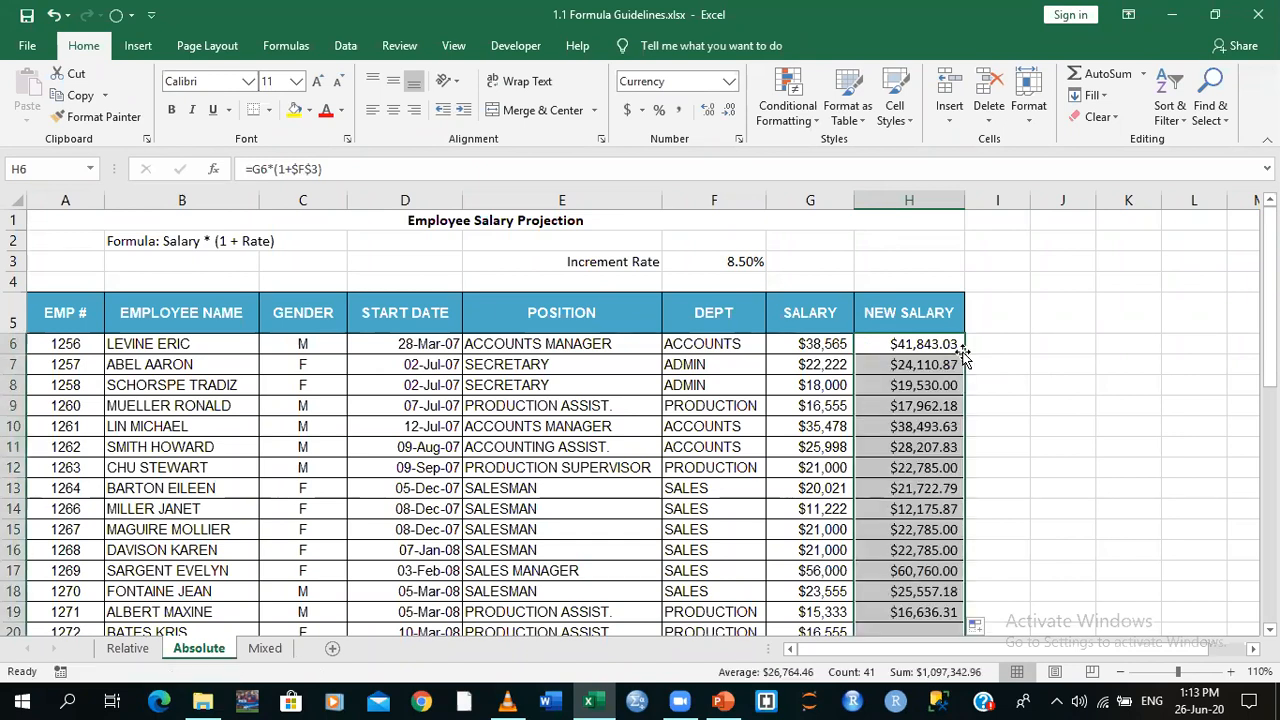
pyautogui.click(1087, 322)
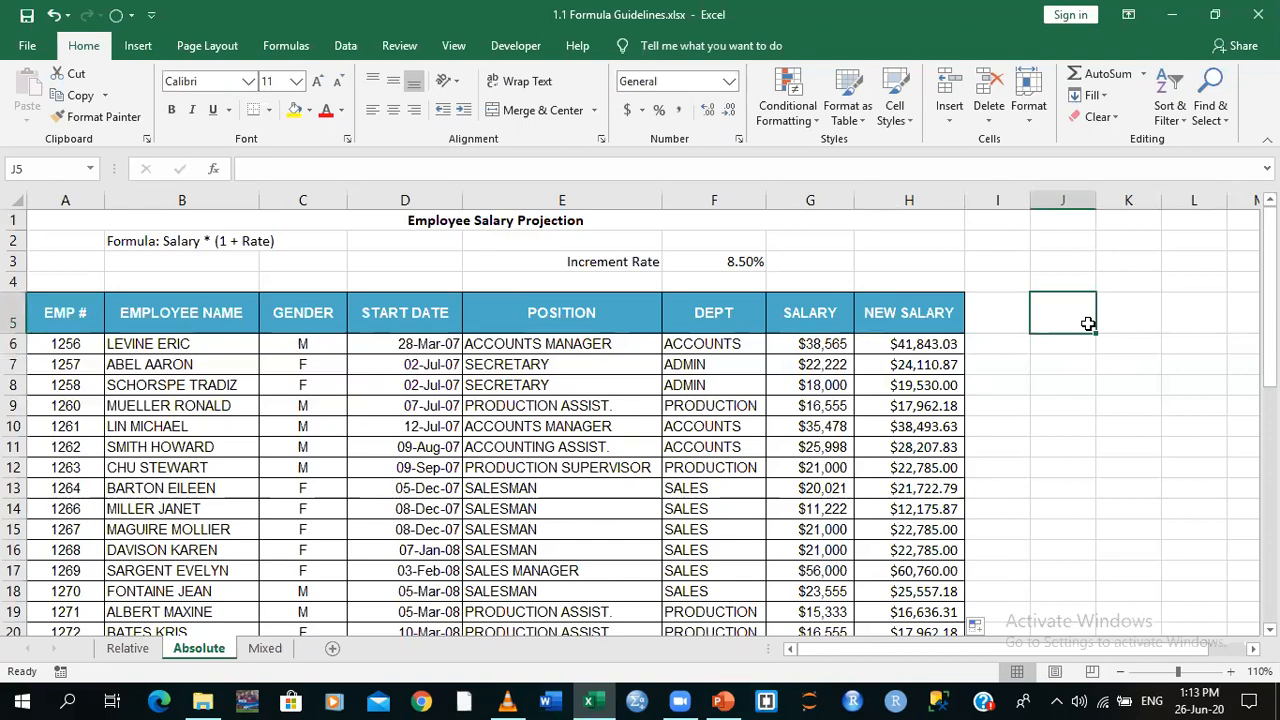
# Switch to the Mixed worksheet, checking the Day 2 training topics slide in PowerPoint before returning to the workbook
pyautogui.click(265, 650)
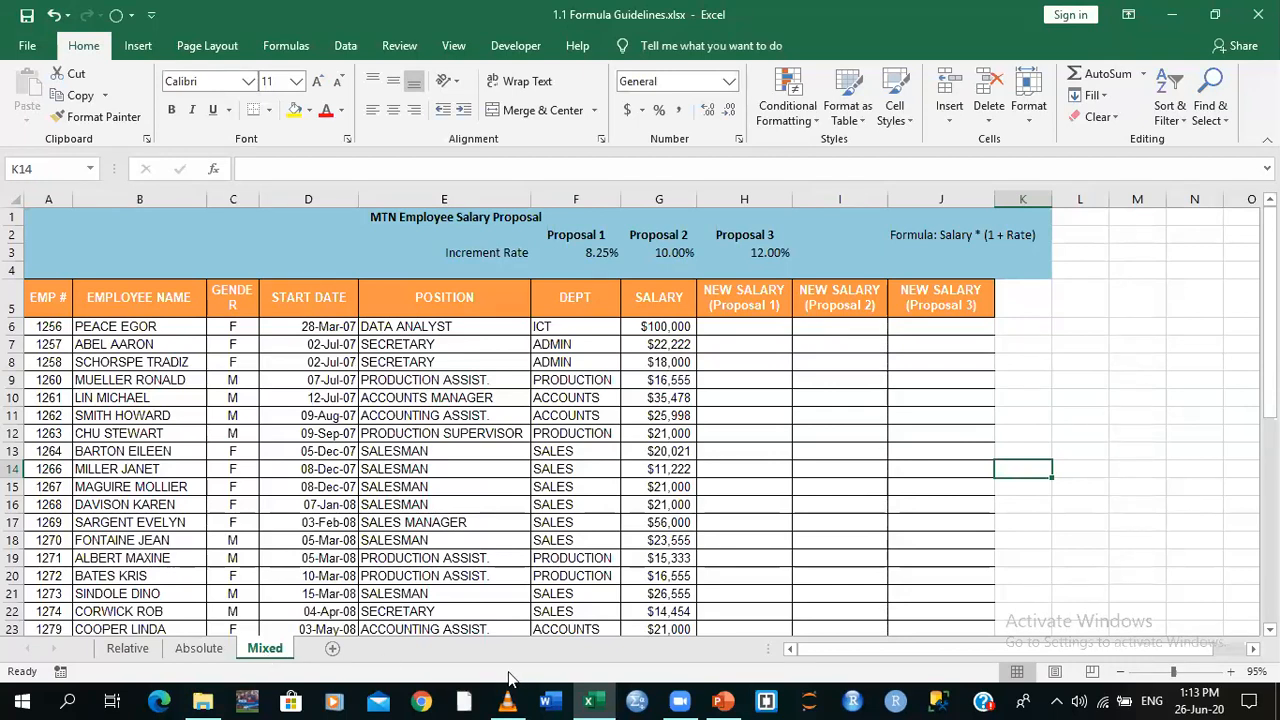
pyautogui.click(722, 700)
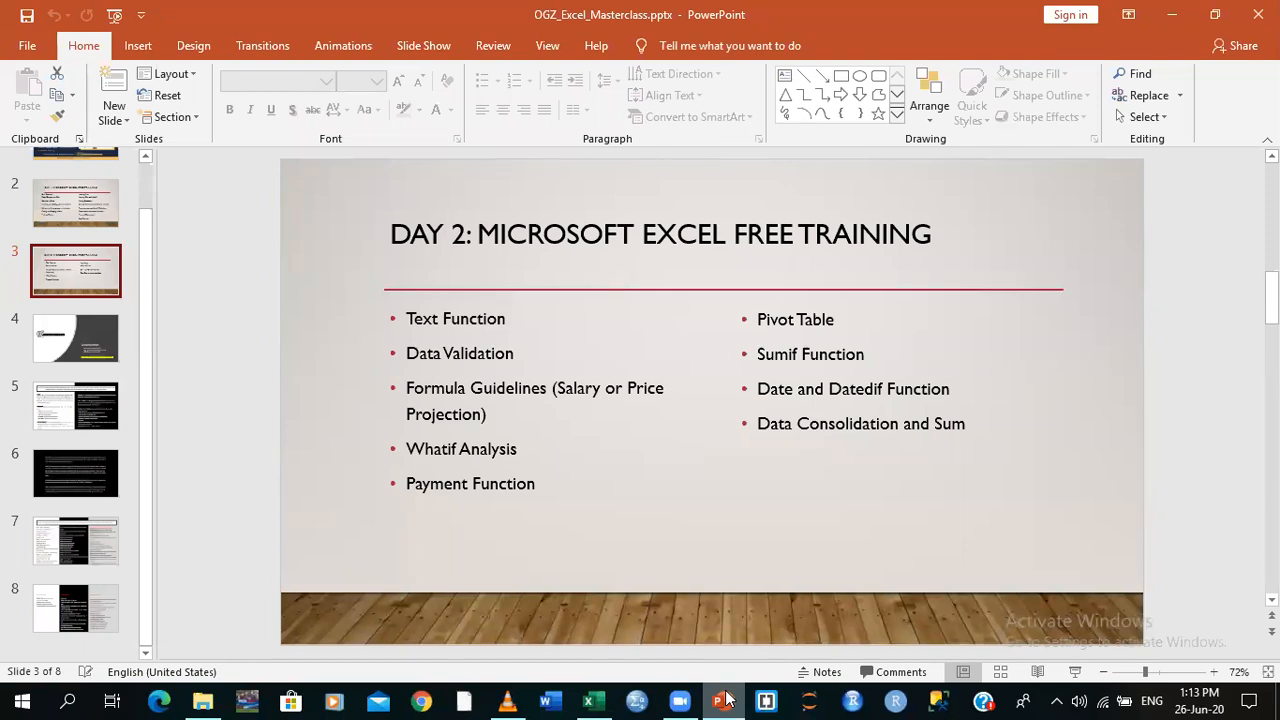
pyautogui.click(726, 700)
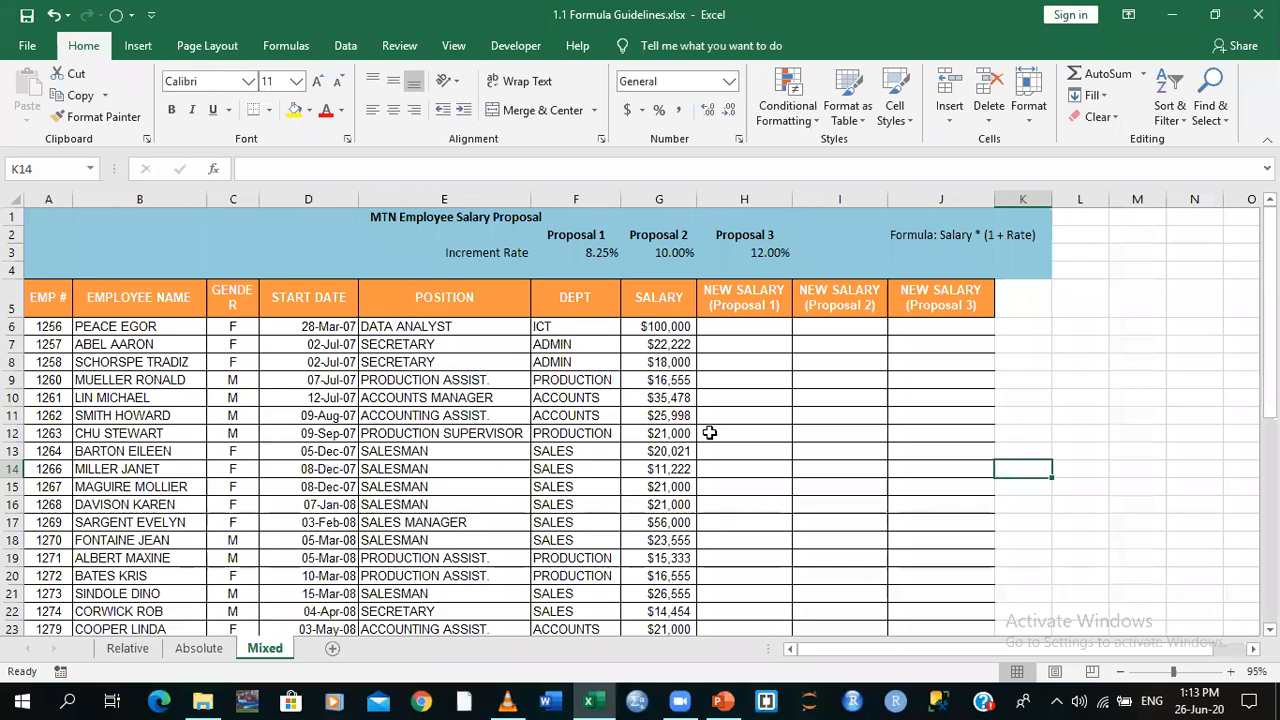
# Calculate the Proposal 1 new salary in H6 with =G6*(1+$F$3) and copy the formula down to every employee
pyautogui.click(737, 327)
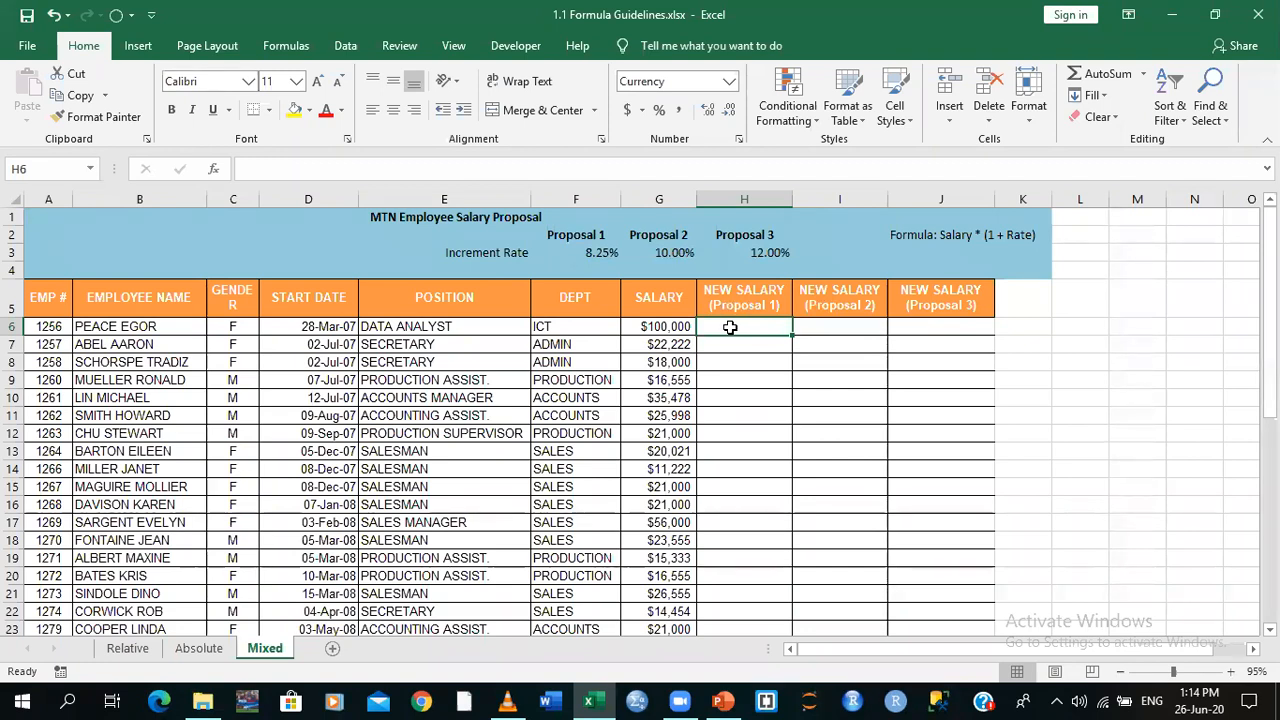
pyautogui.click(566, 188)
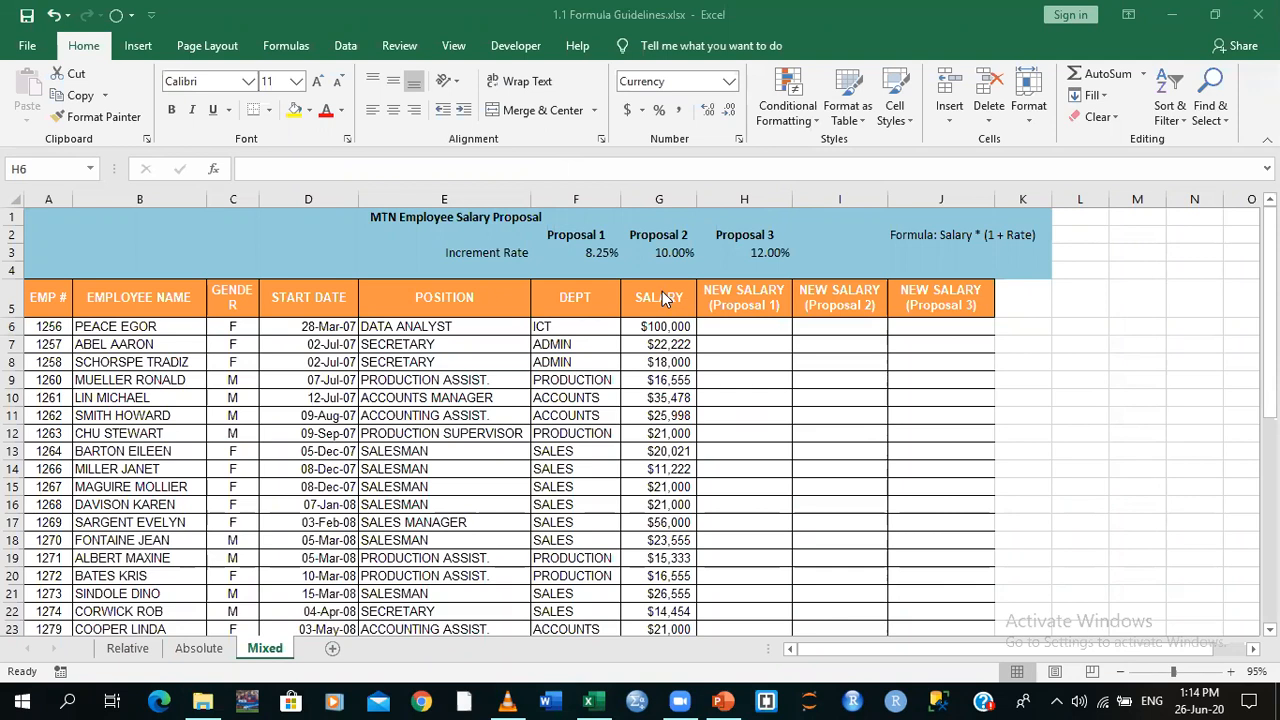
pyautogui.click(734, 329)
pyautogui.click(755, 326)
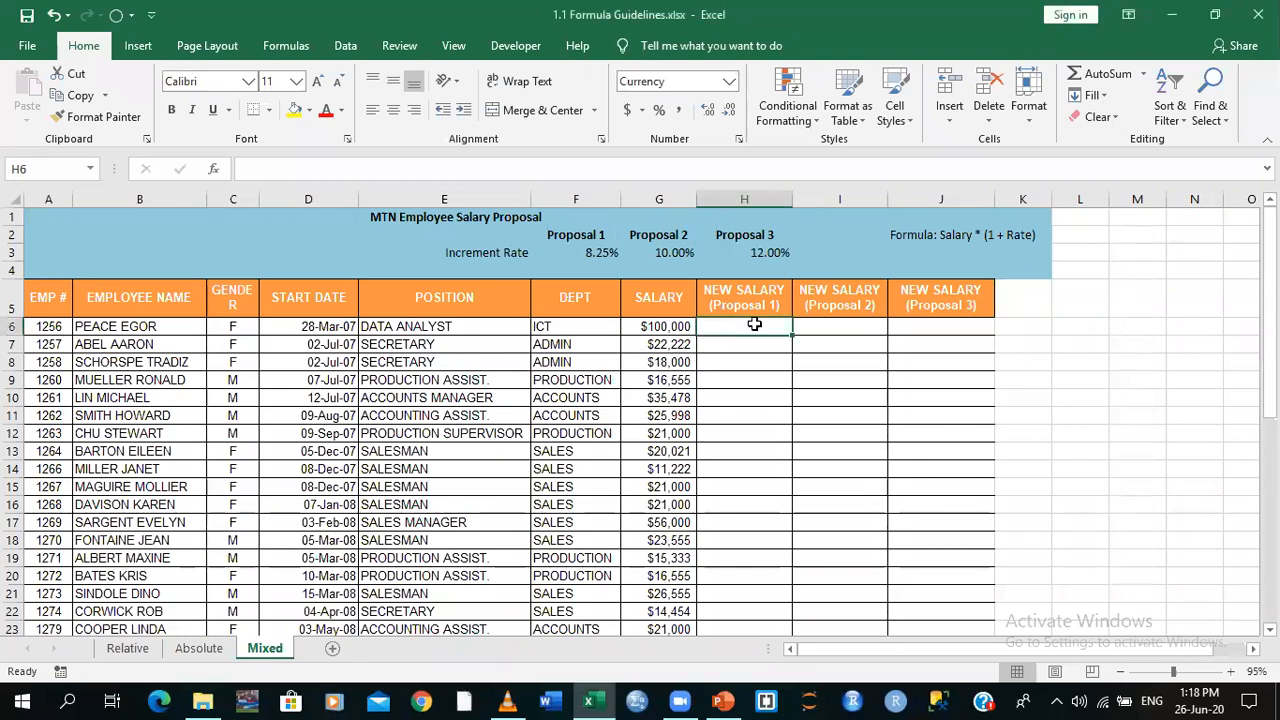
pyautogui.write('=')
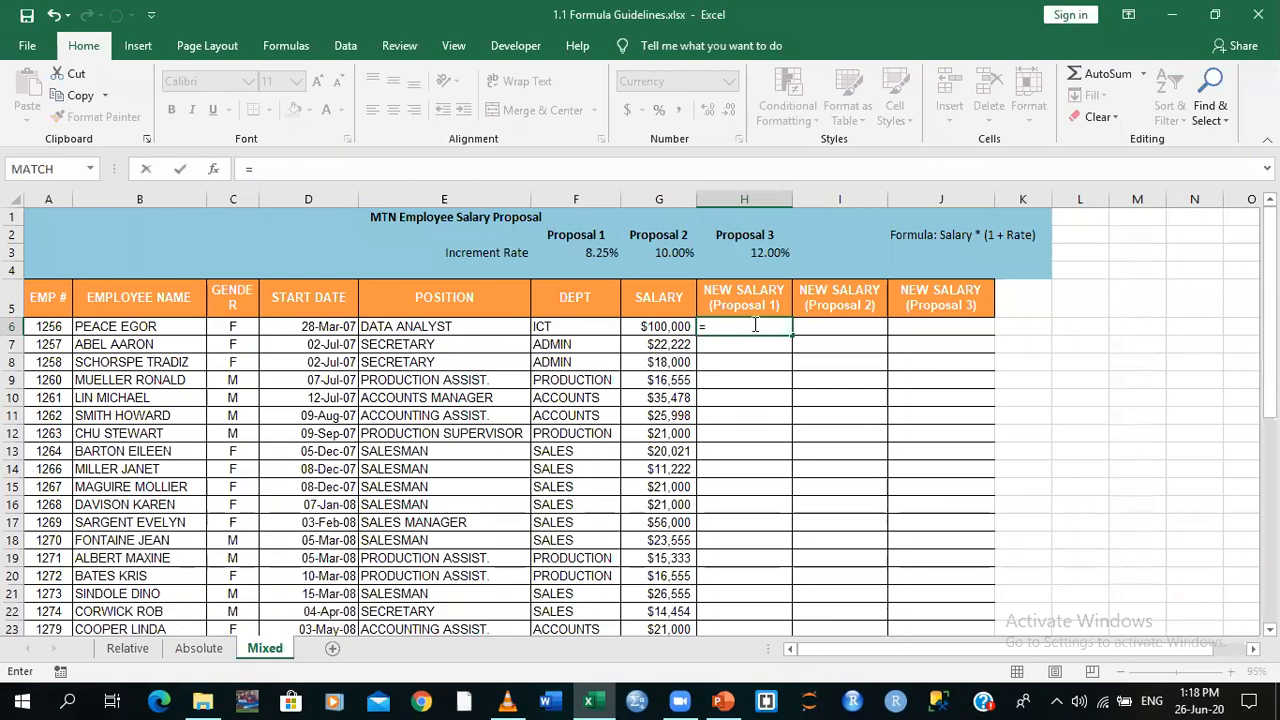
pyautogui.click(641, 326)
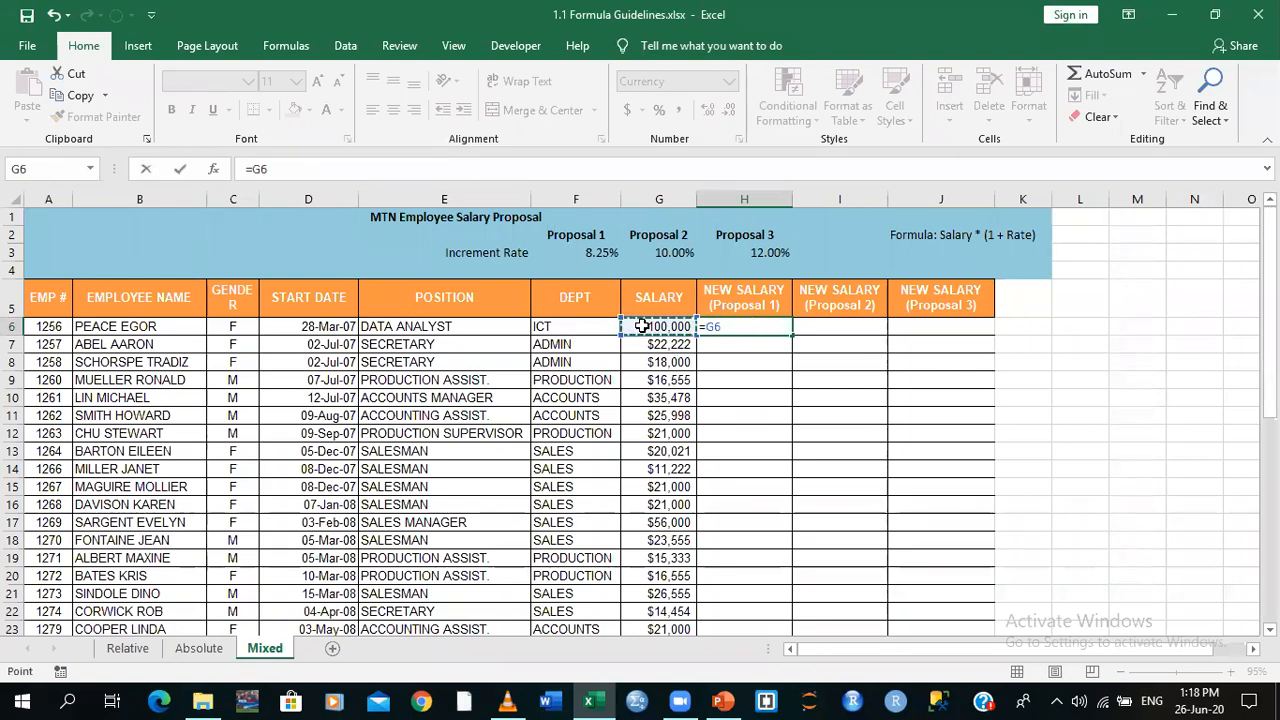
pyautogui.write('*(1+')
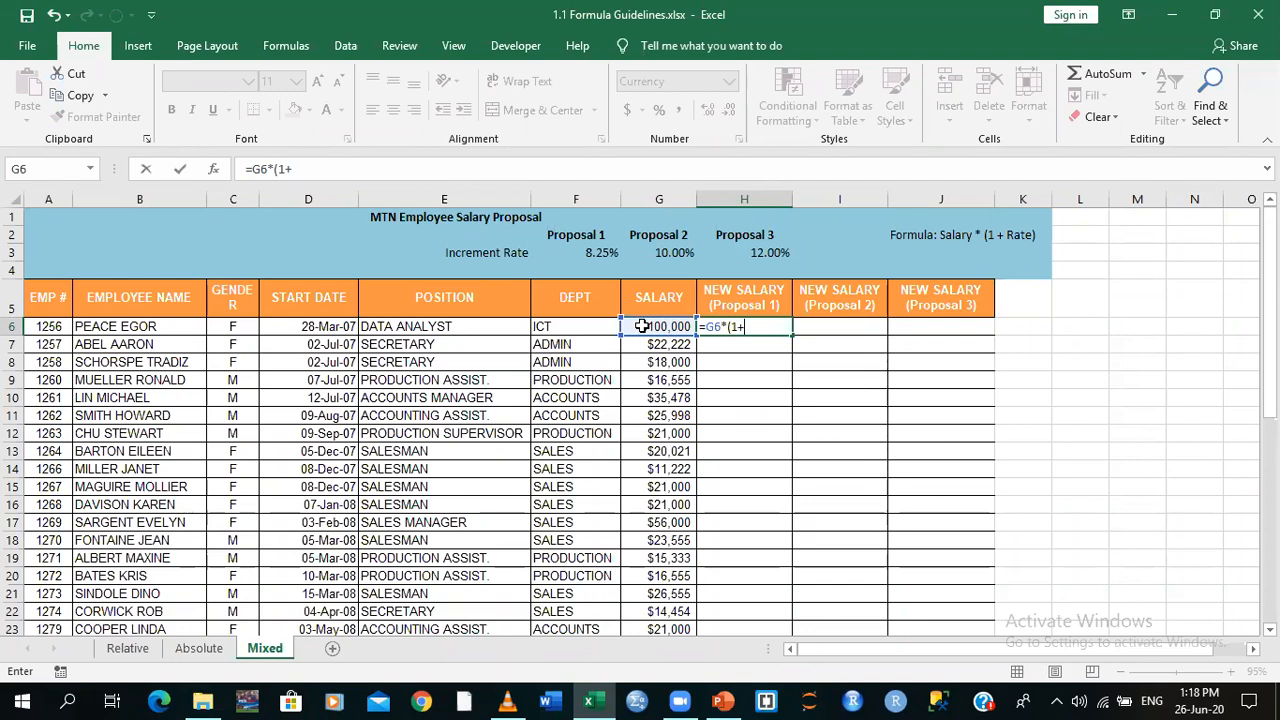
pyautogui.click(598, 252)
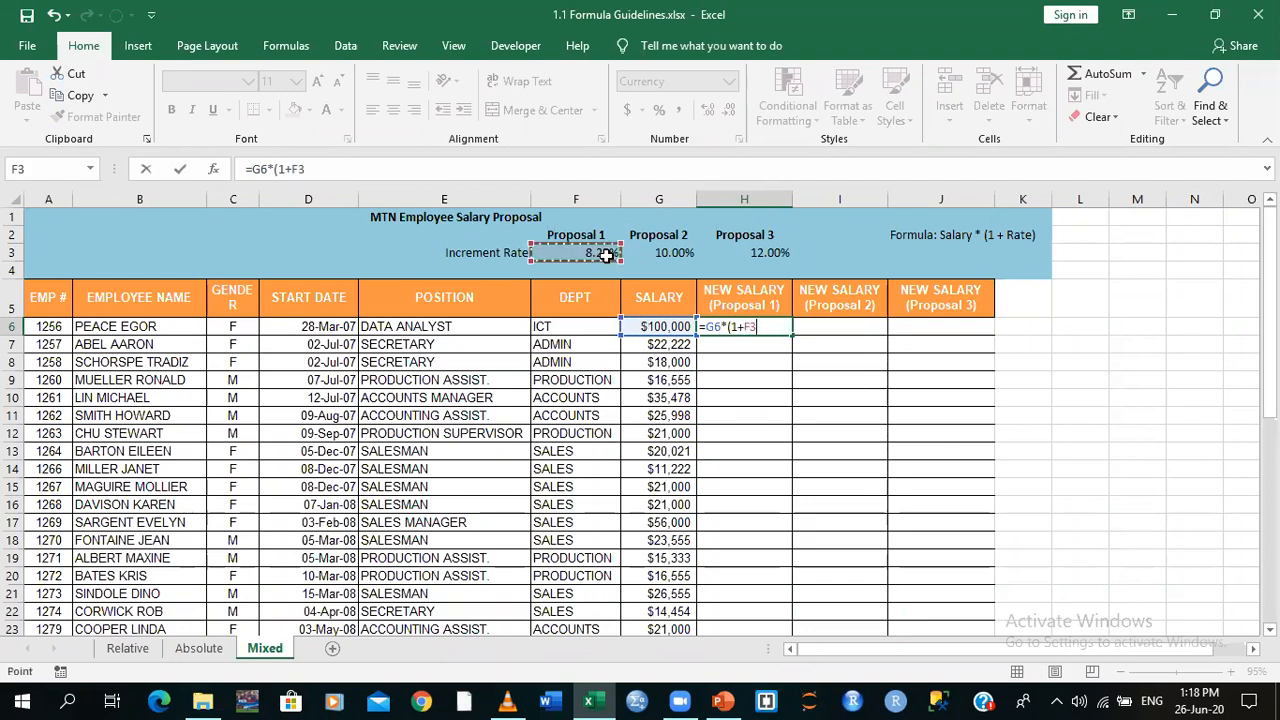
pyautogui.press('F4')
pyautogui.write(')')
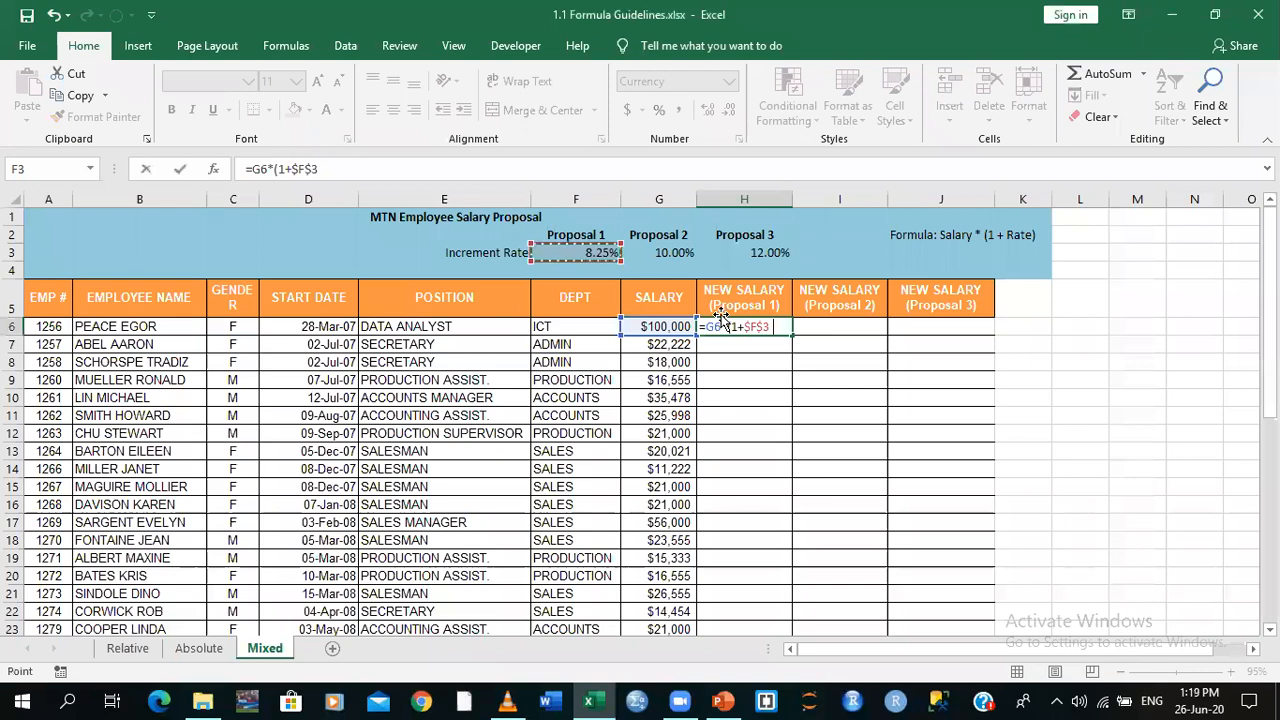
pyautogui.press('Return')
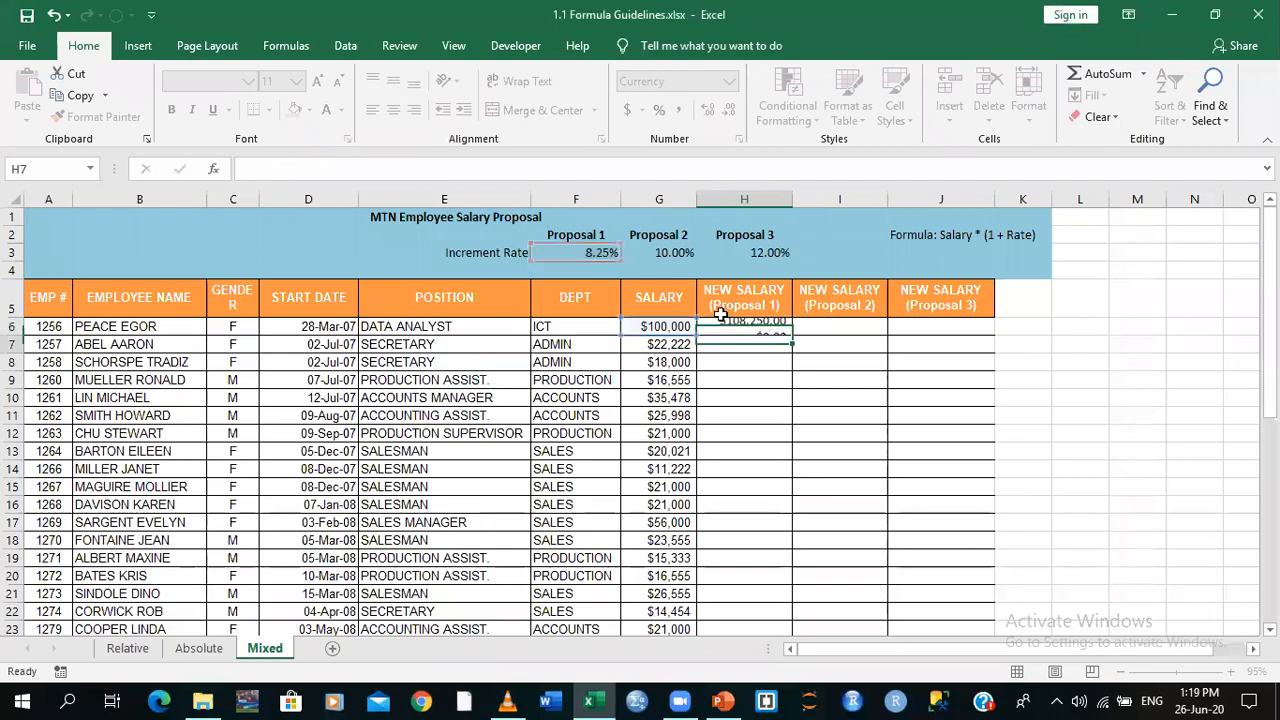
pyautogui.click(745, 327)
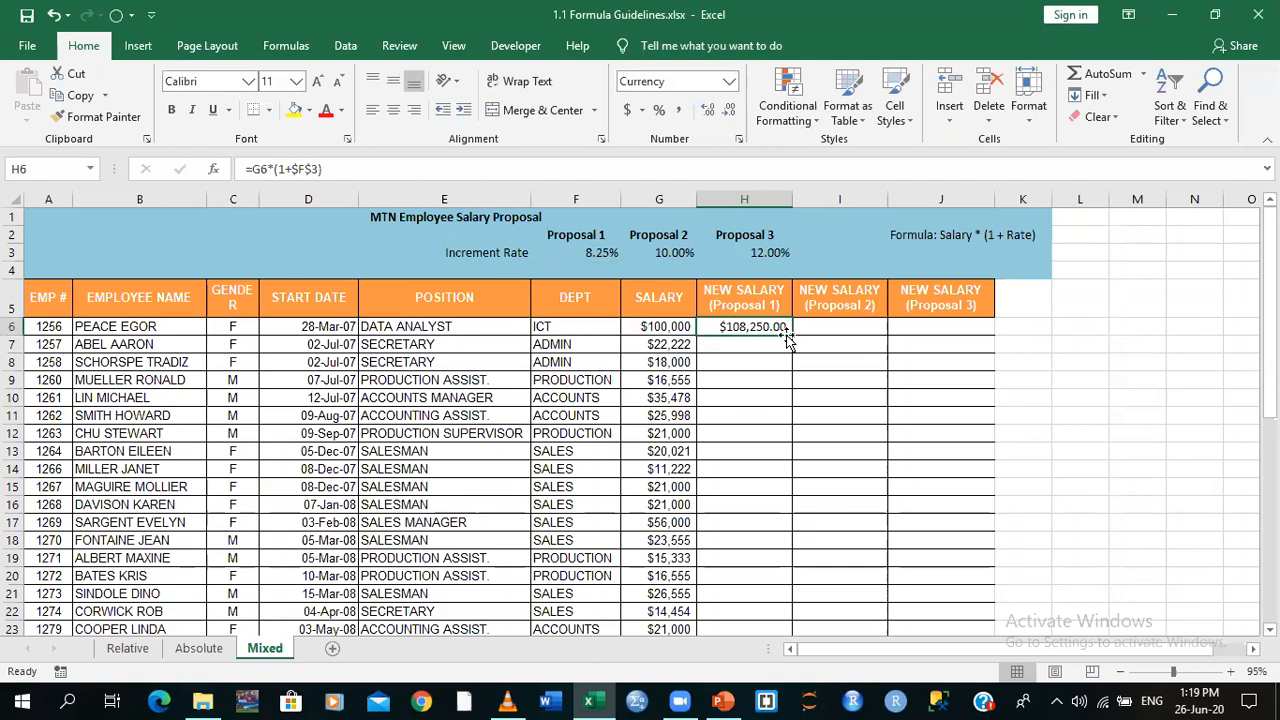
pyautogui.doubleClick(790, 335)
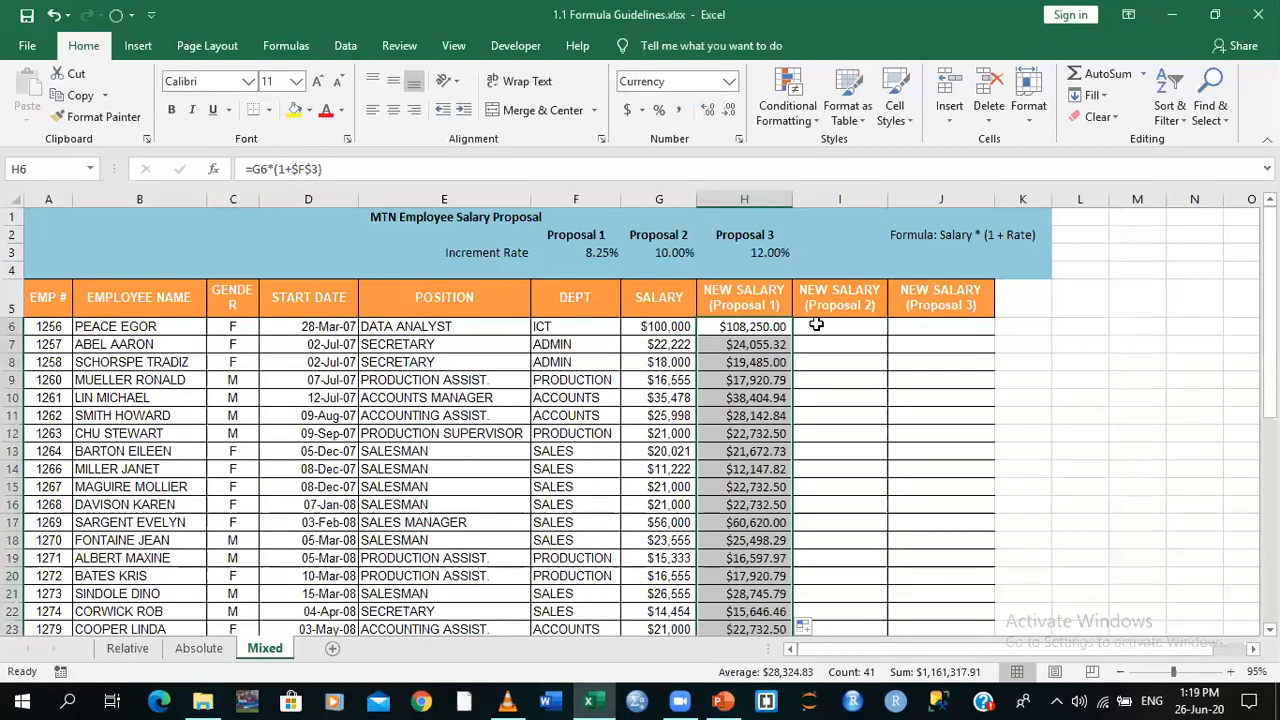
# Calculate the Proposal 2 new salary in I6 with =G6*(1+$G$3) and copy the formula down to every employee
pyautogui.click(818, 329)
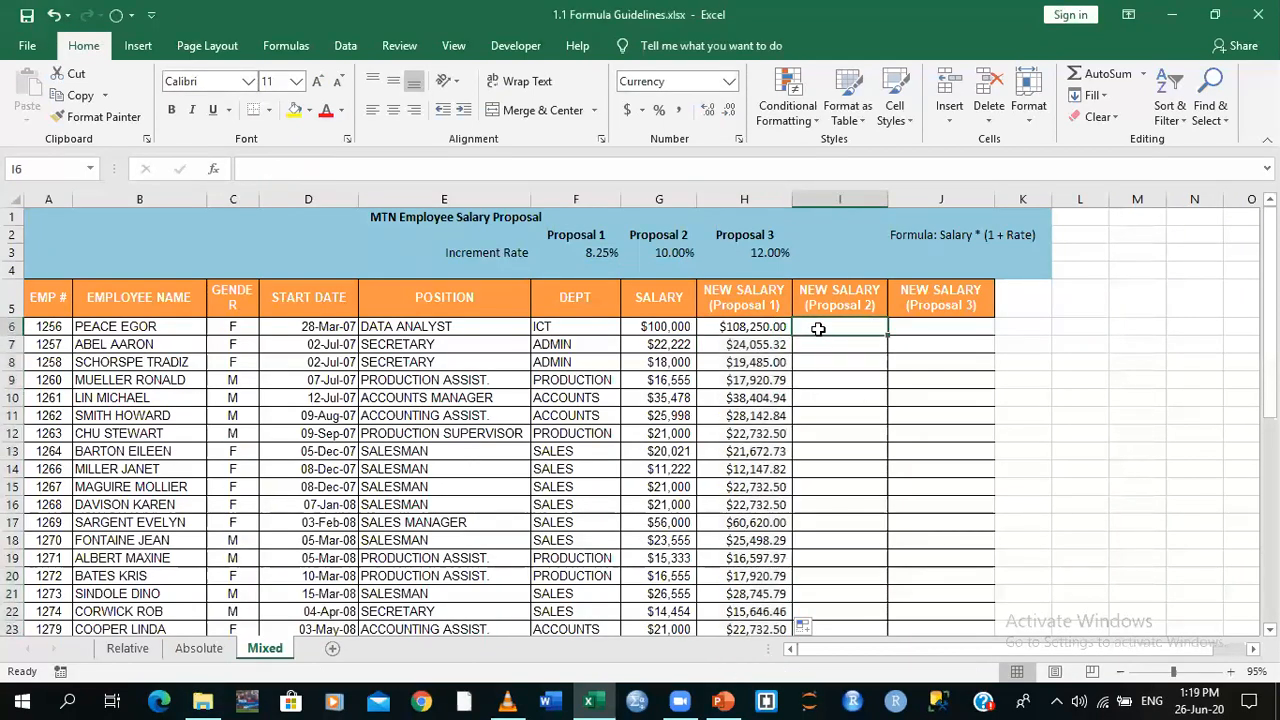
pyautogui.write('=')
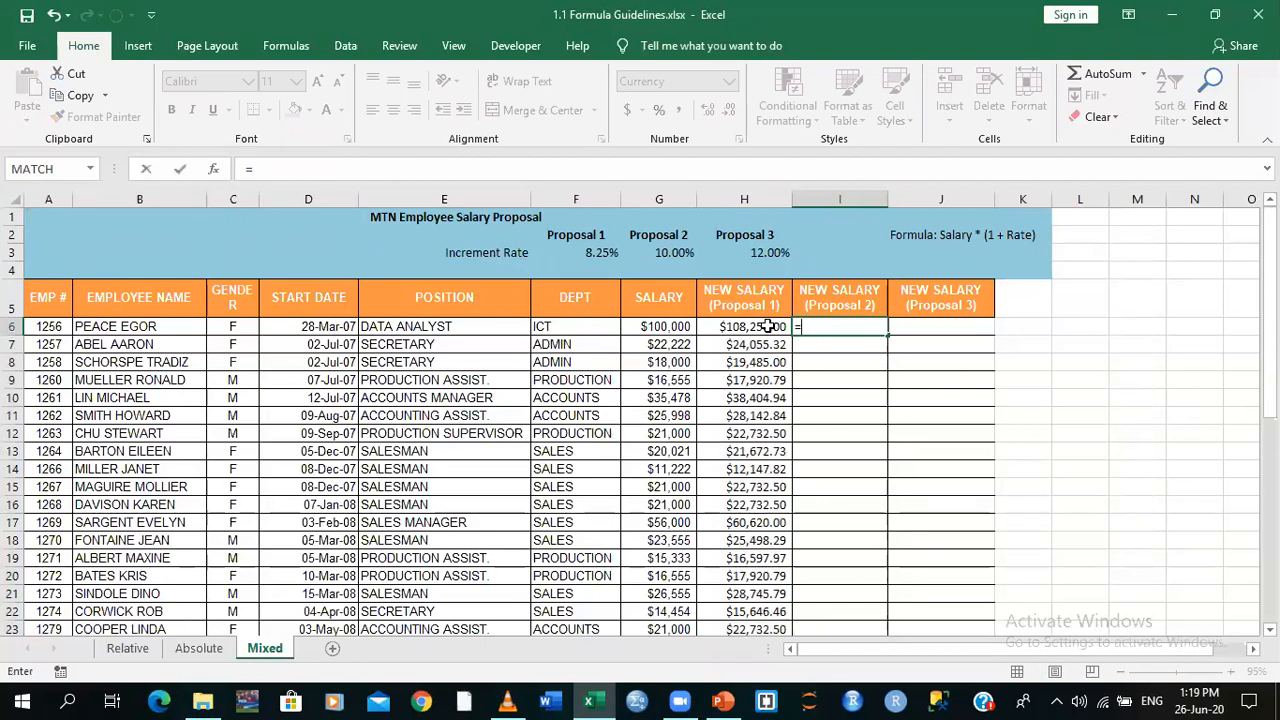
pyautogui.click(670, 330)
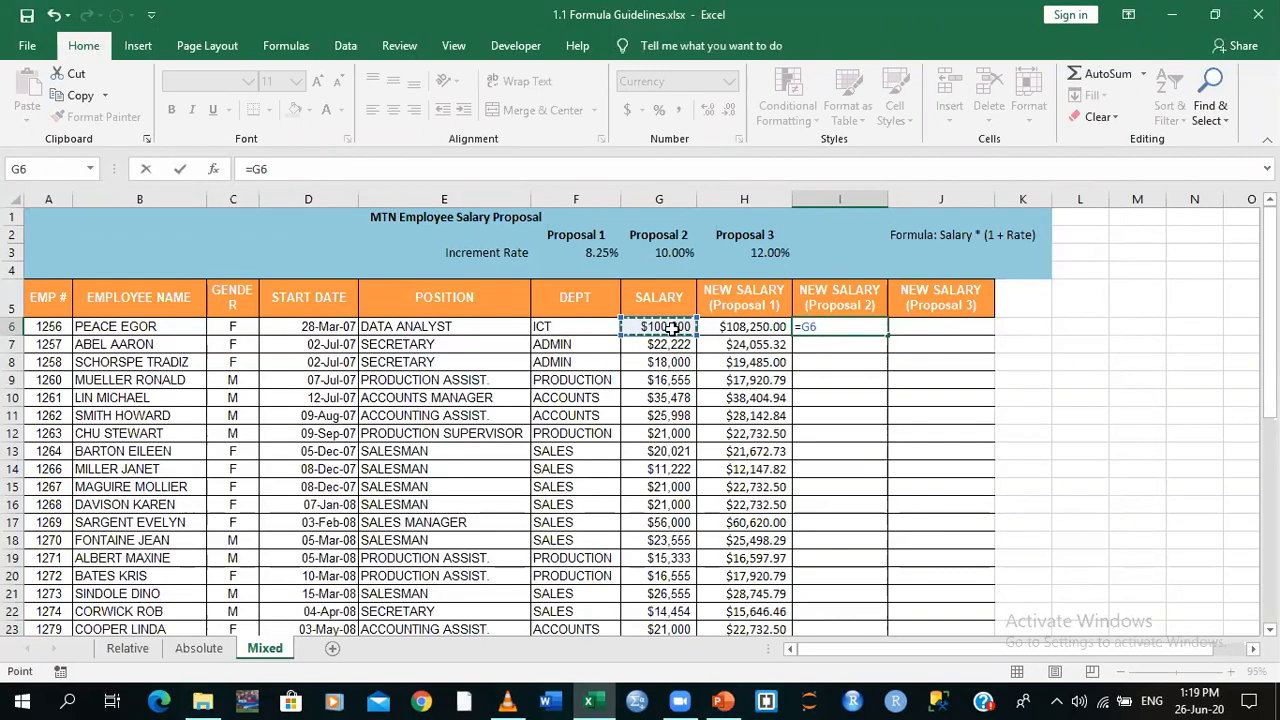
pyautogui.write('*(1+')
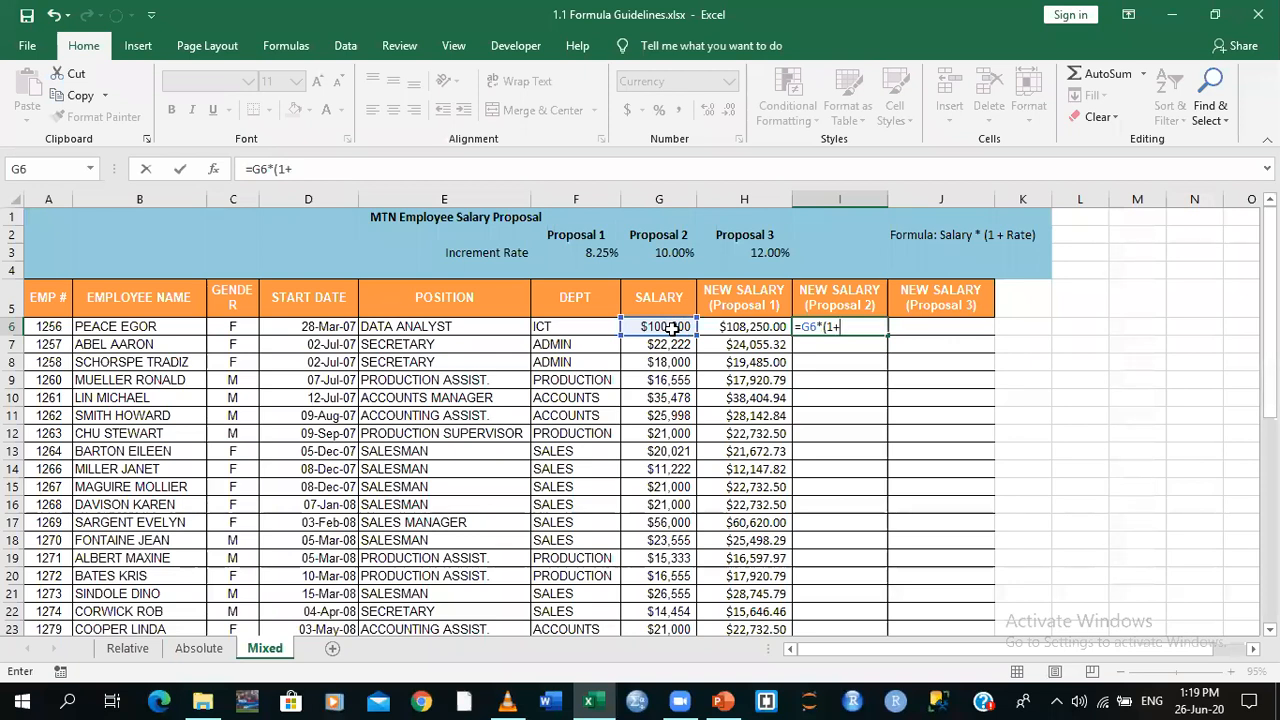
pyautogui.click(676, 254)
pyautogui.press('F4')
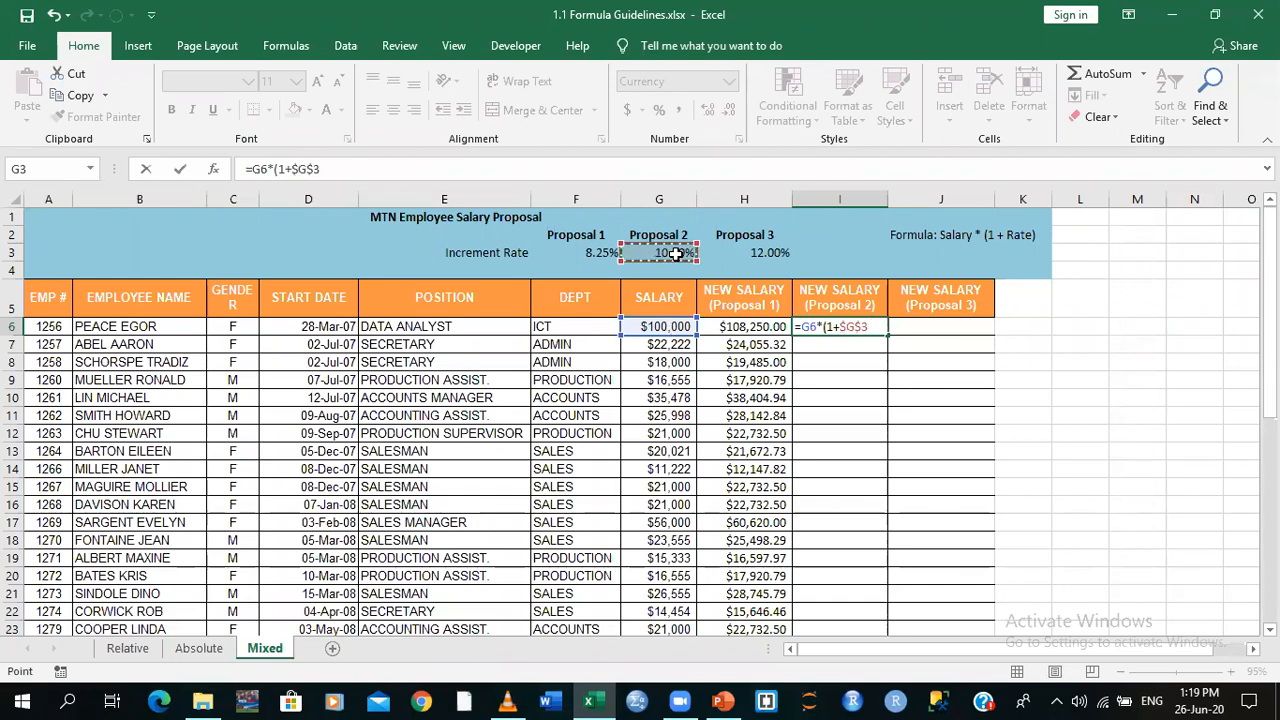
pyautogui.write(')')
pyautogui.press('Return')
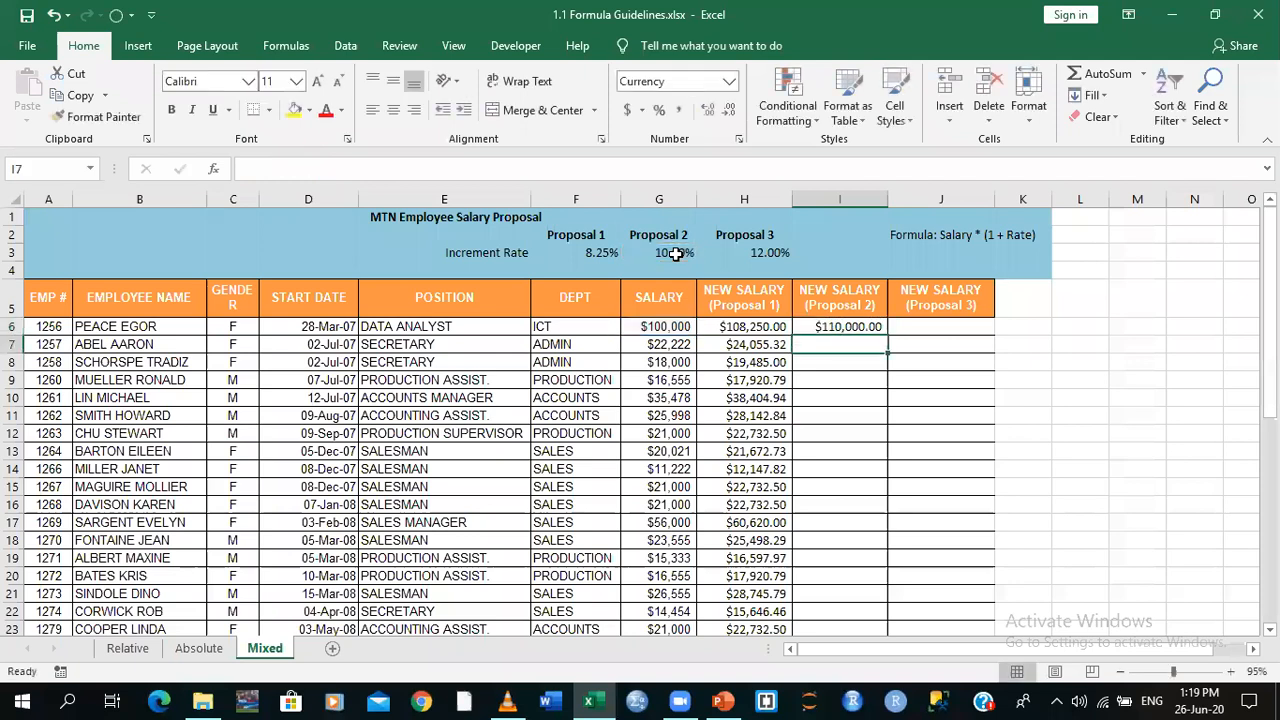
pyautogui.click(866, 322)
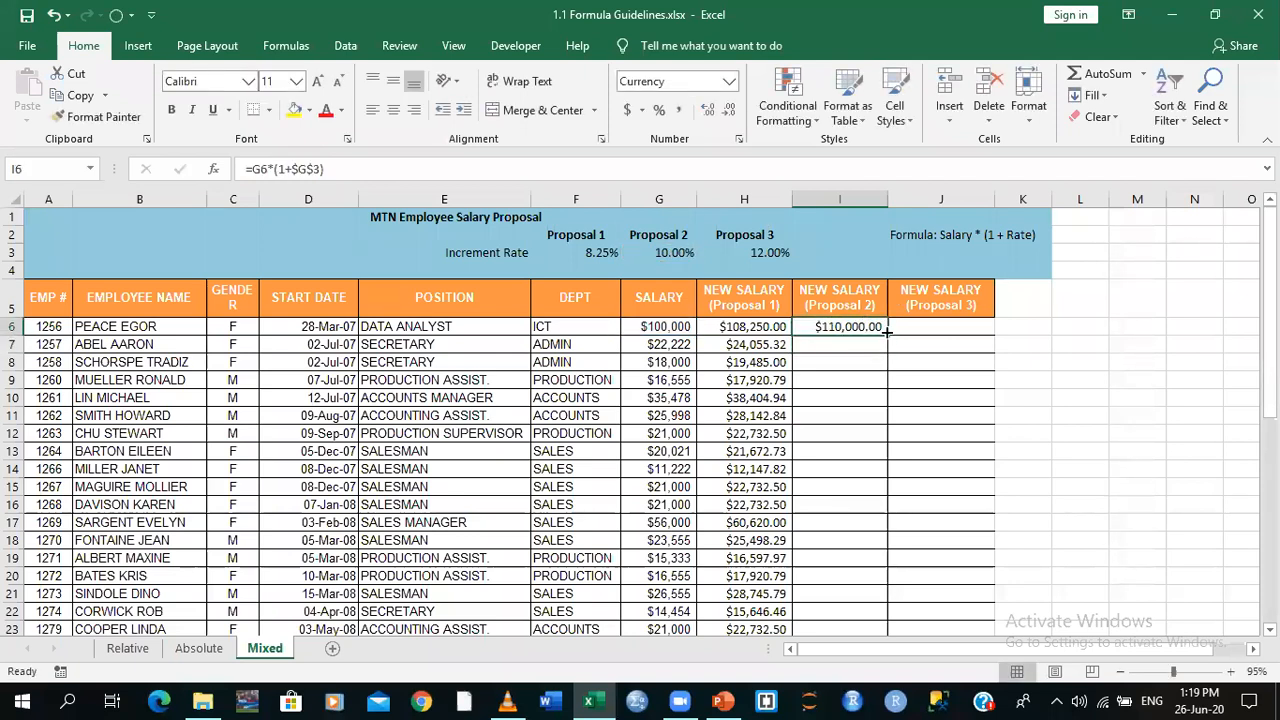
pyautogui.doubleClick(886, 336)
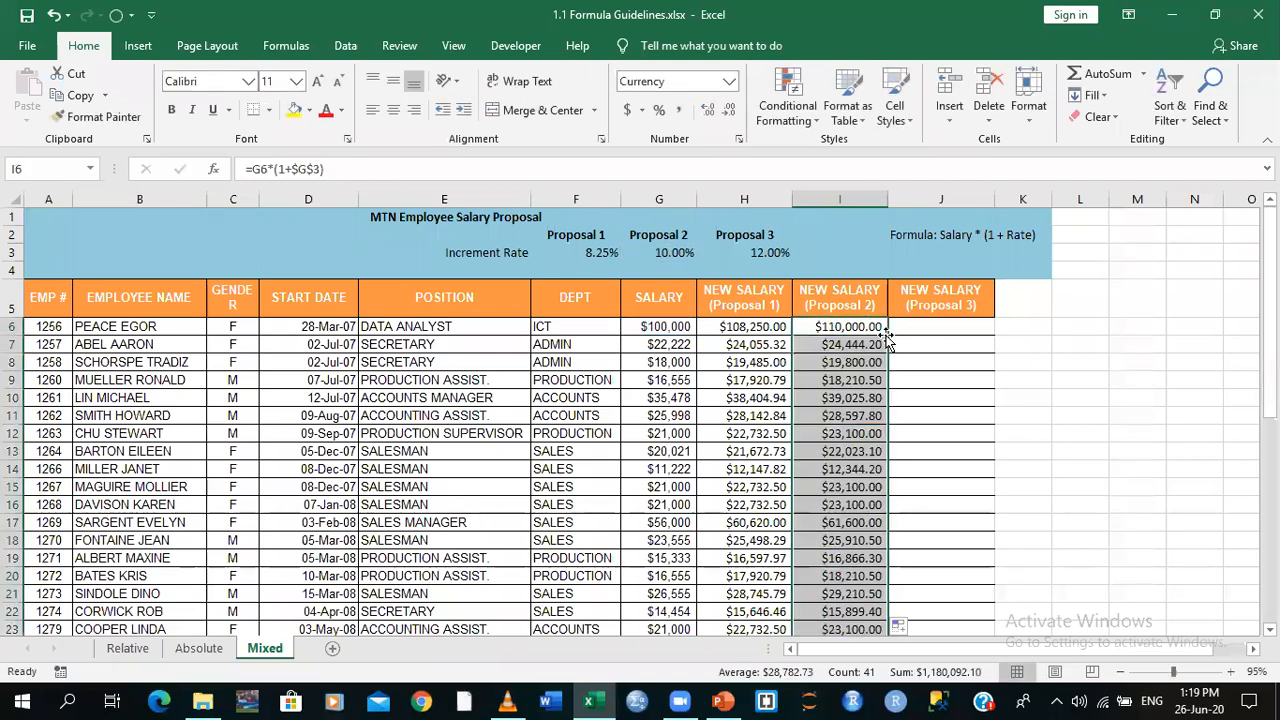
# Calculate the Proposal 3 new salary in J6 with =G6*(1+$H$3) and copy the formula down to every employee
pyautogui.click(913, 325)
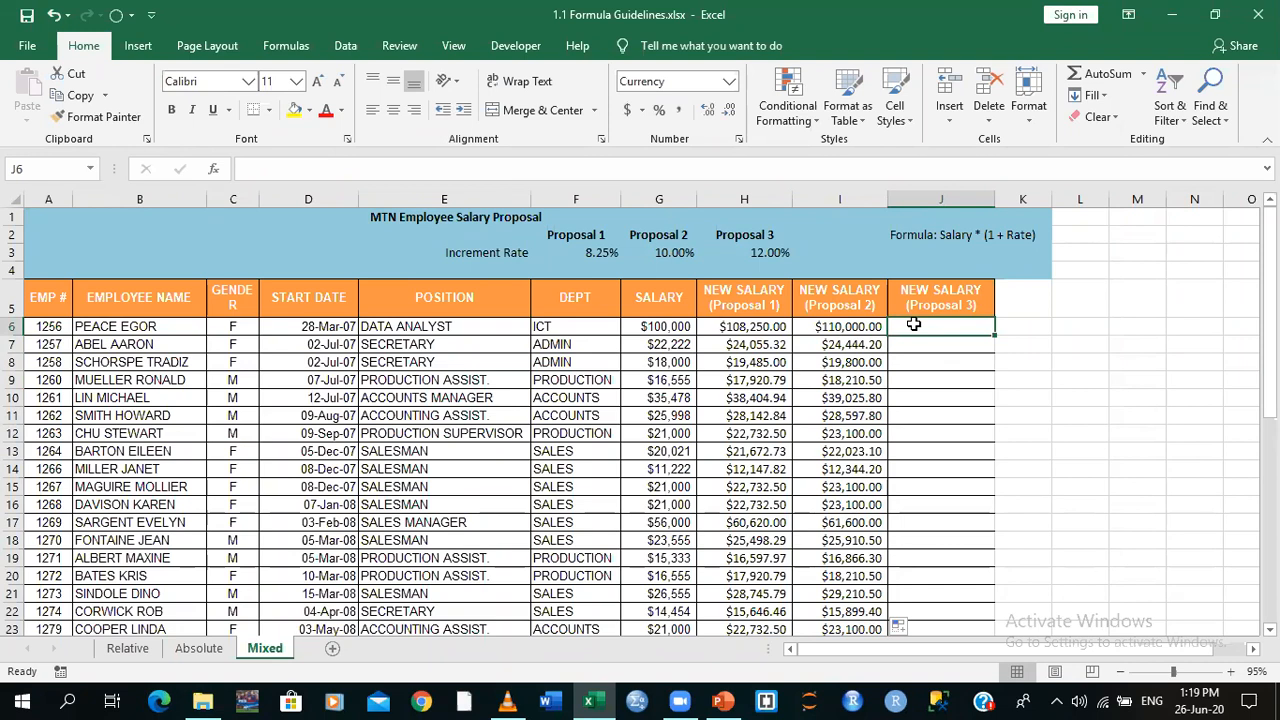
pyautogui.write('=')
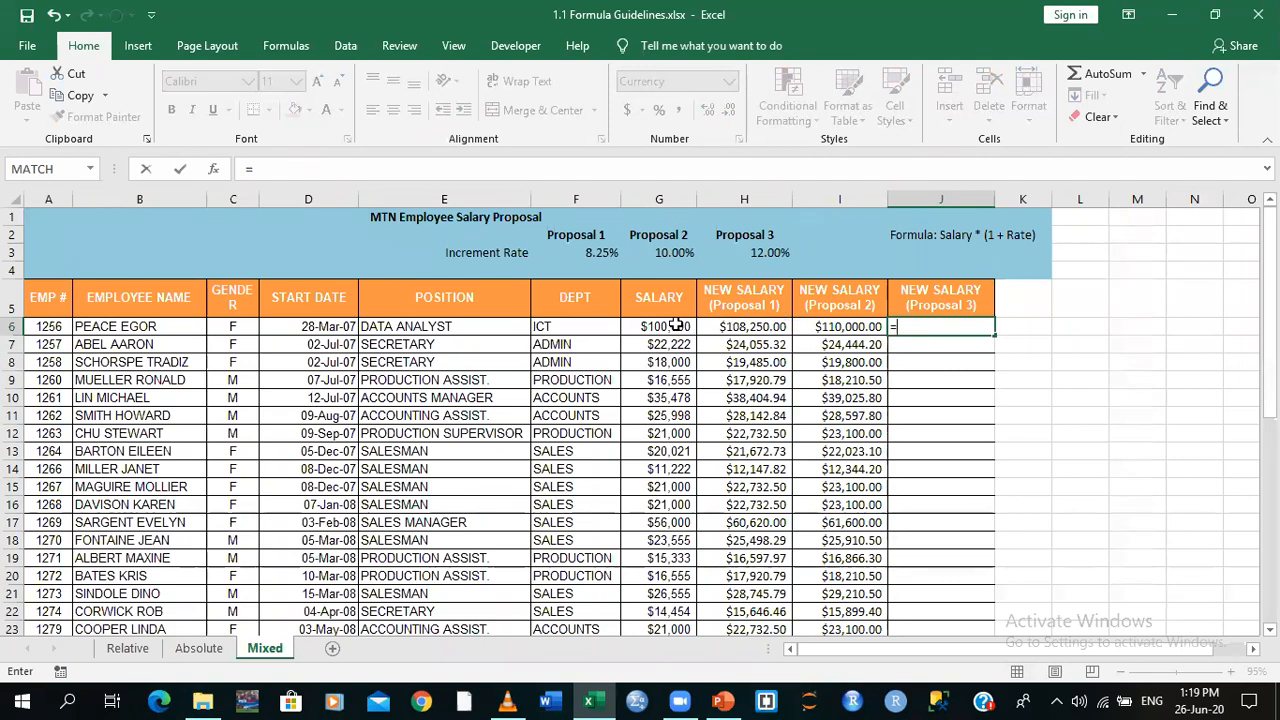
pyautogui.click(677, 325)
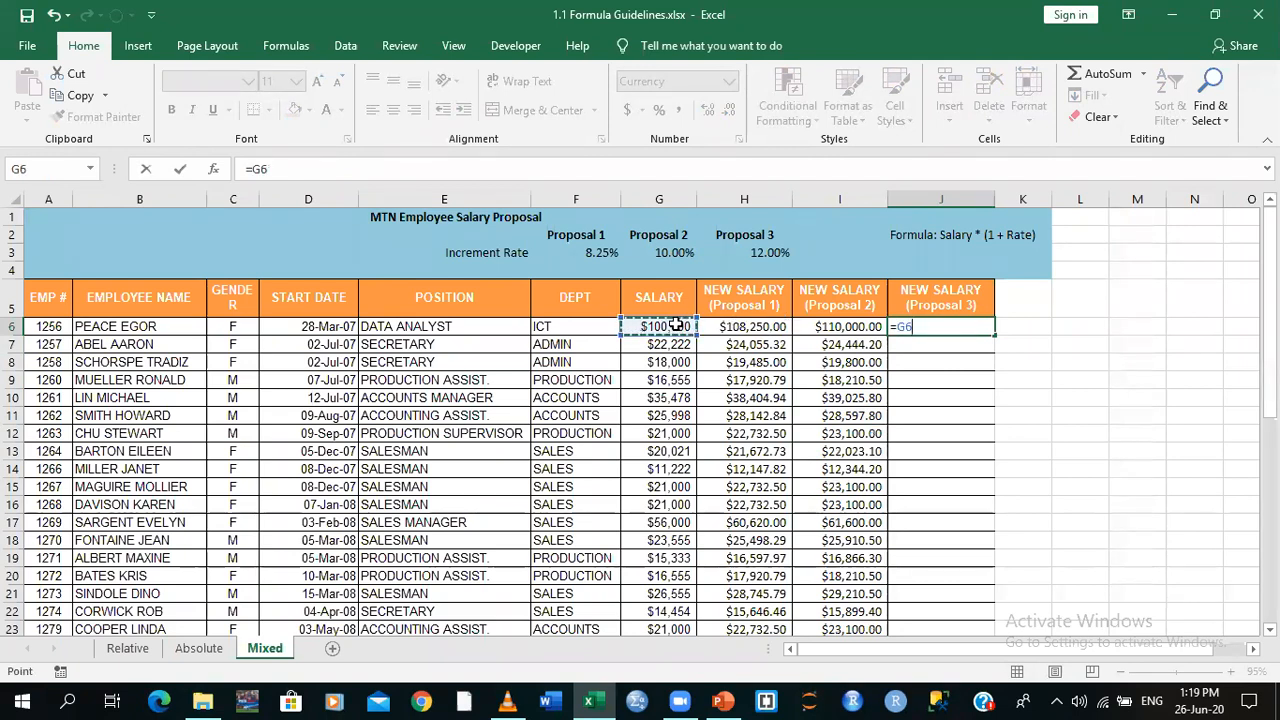
pyautogui.write('*')
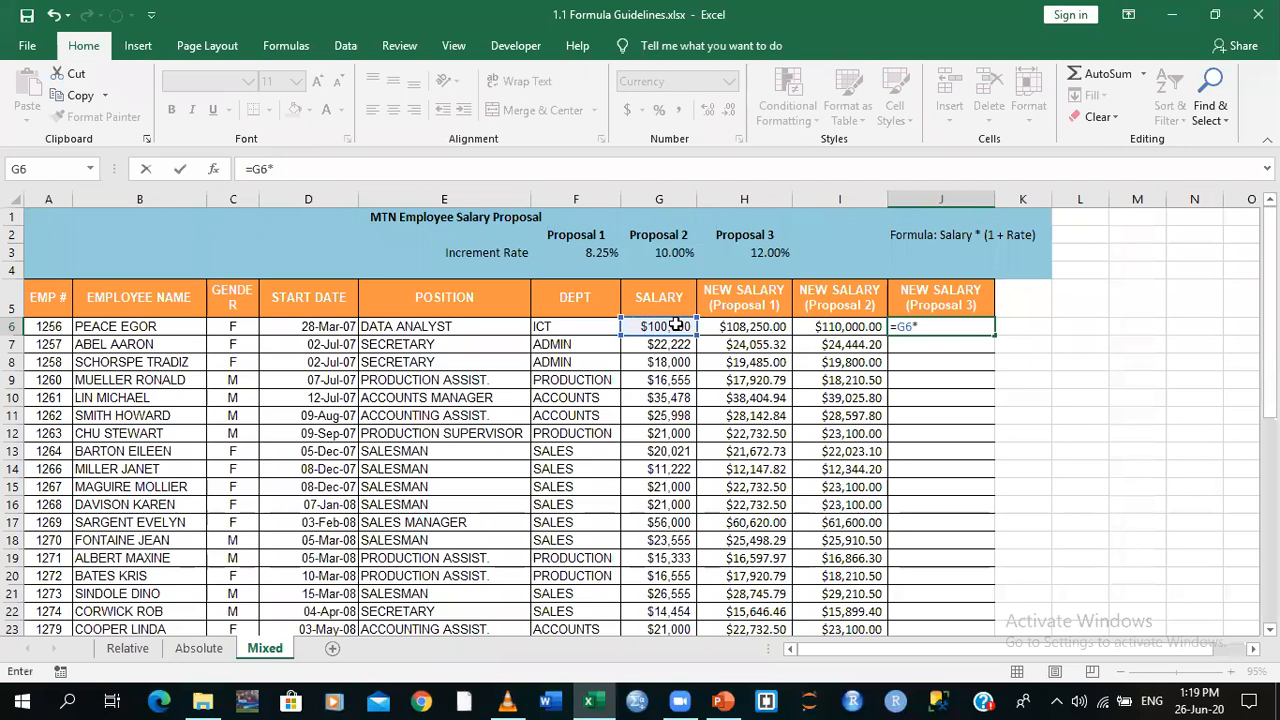
pyautogui.write('(1+')
pyautogui.click(764, 258)
pyautogui.press('F4')
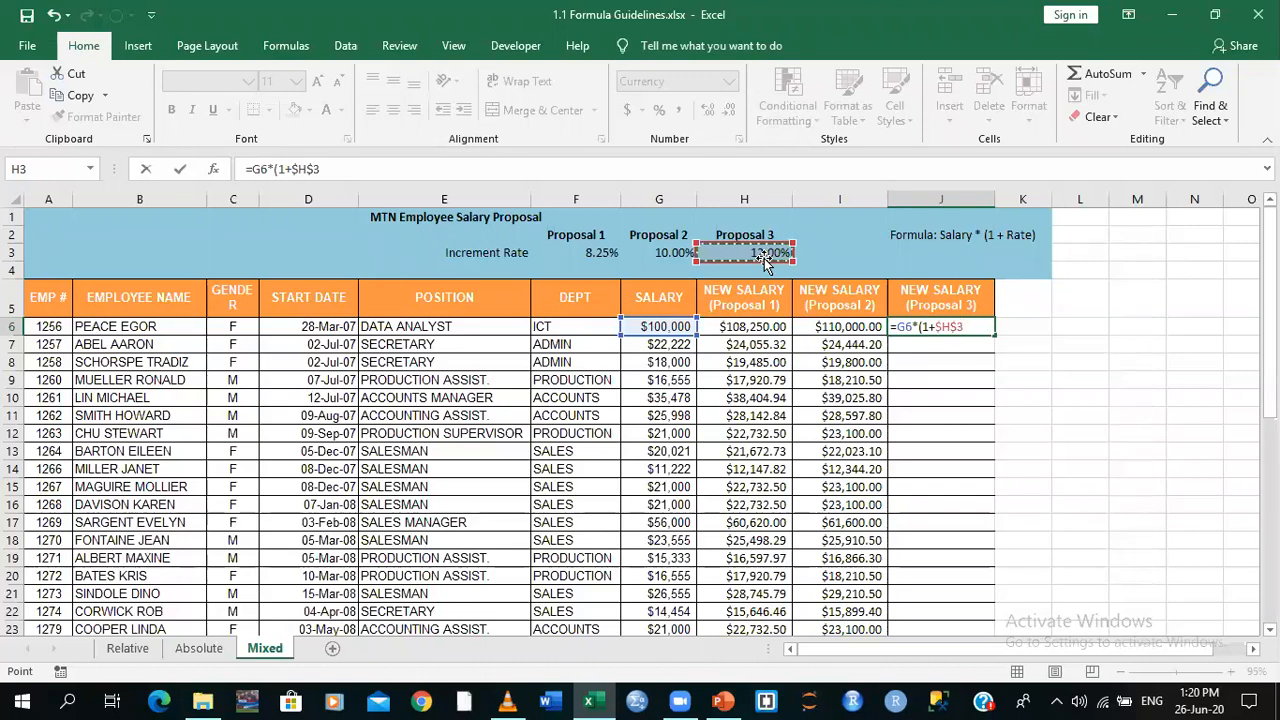
pyautogui.write(')')
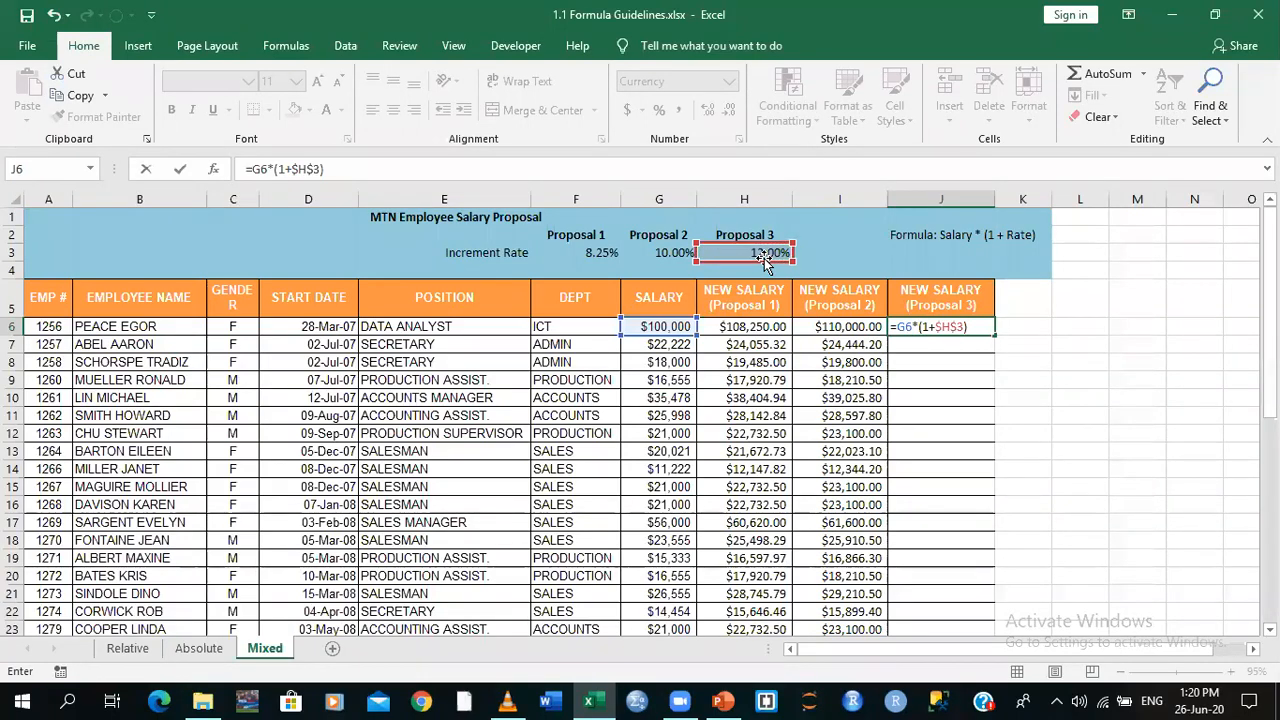
pyautogui.press('Return')
pyautogui.click(975, 327)
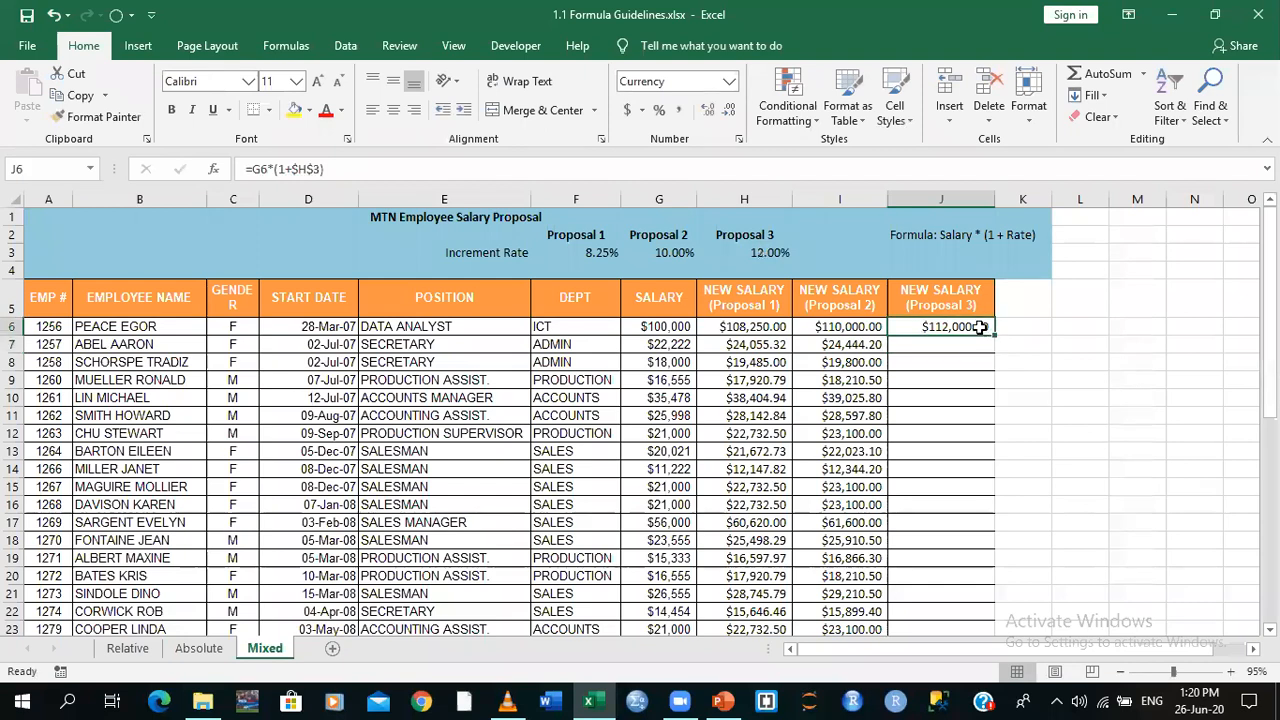
pyautogui.doubleClick(995, 334)
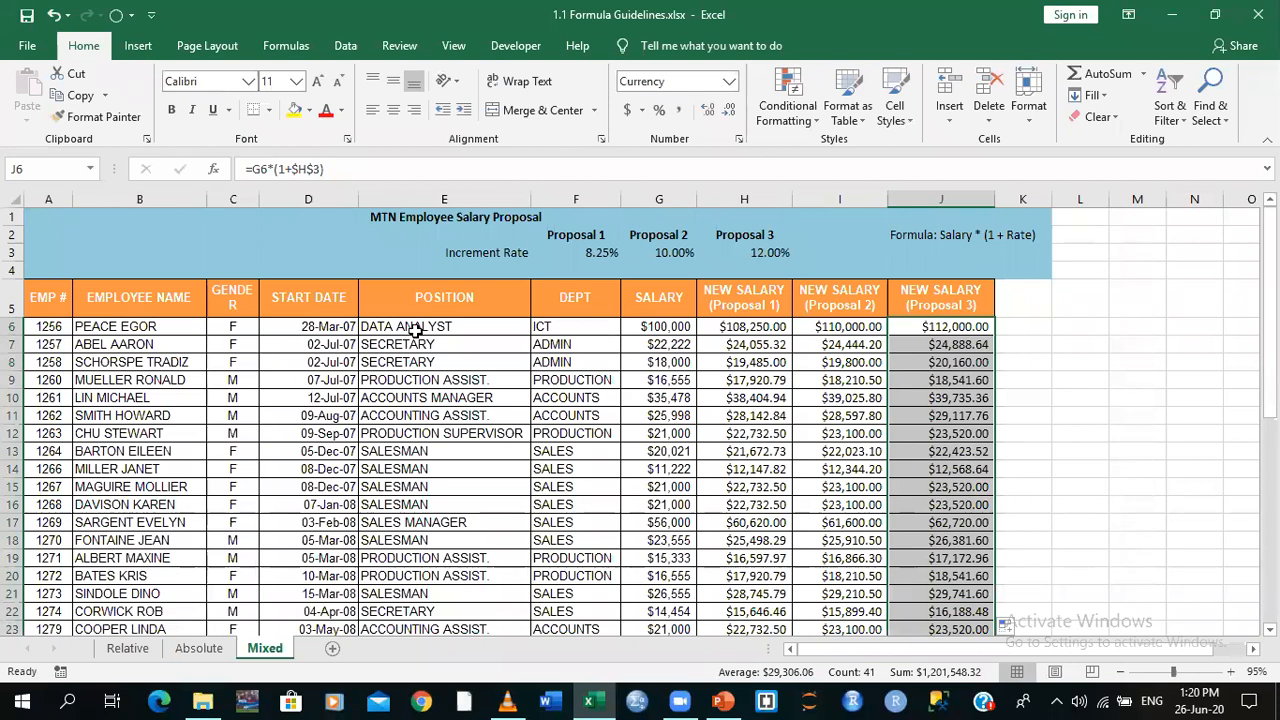
# Switch to Zoom and save the file MIXED.JPG to the Desktop
pyautogui.hotkey('alt', 'Tab')
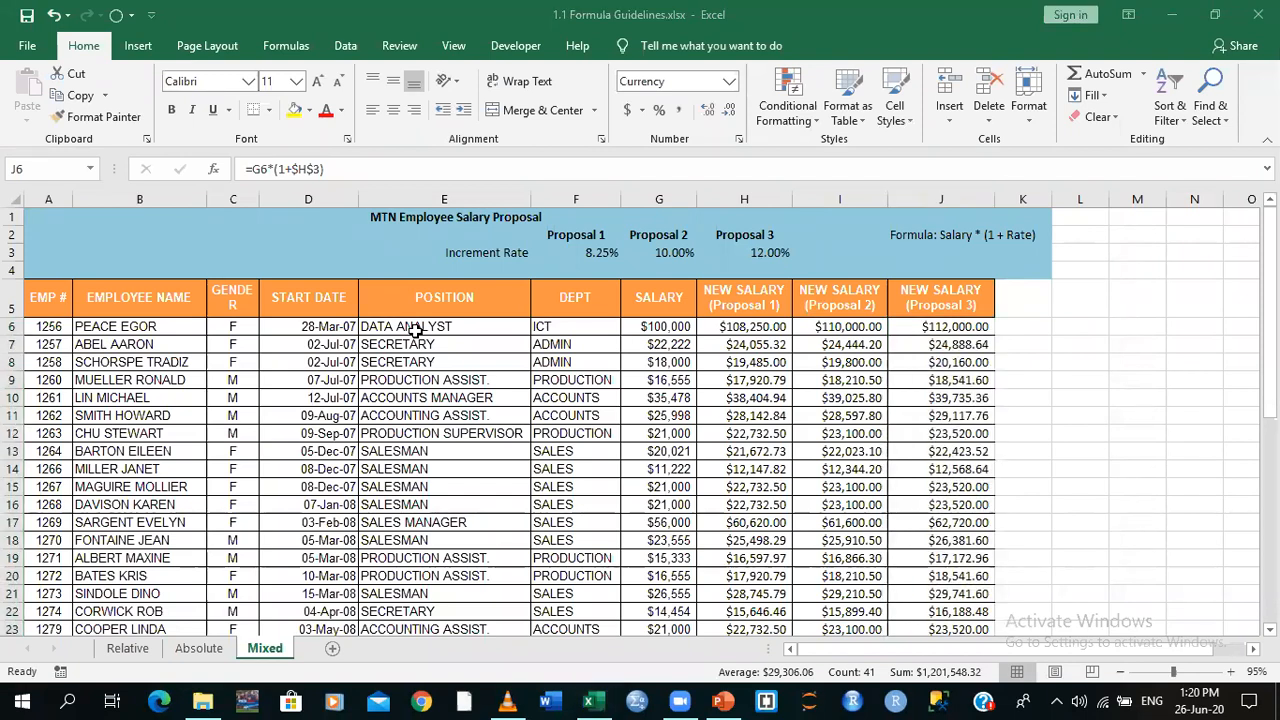
pyautogui.click(252, 304)
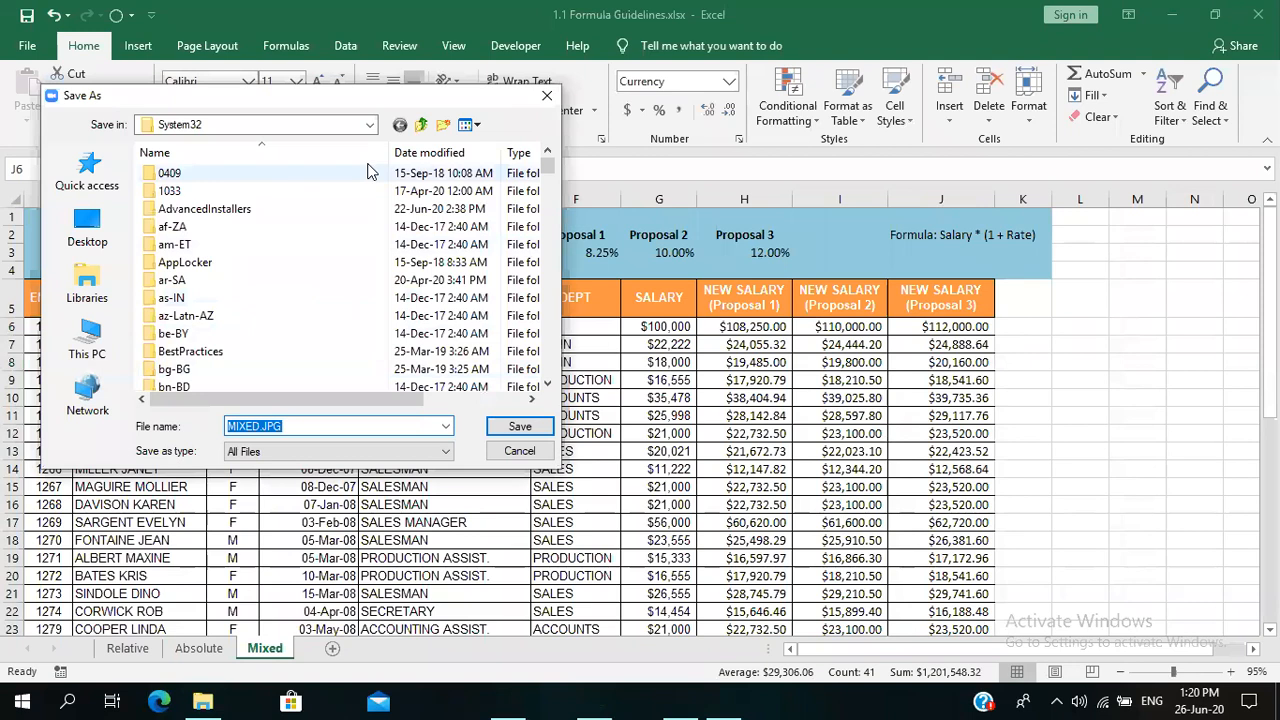
pyautogui.click(167, 124)
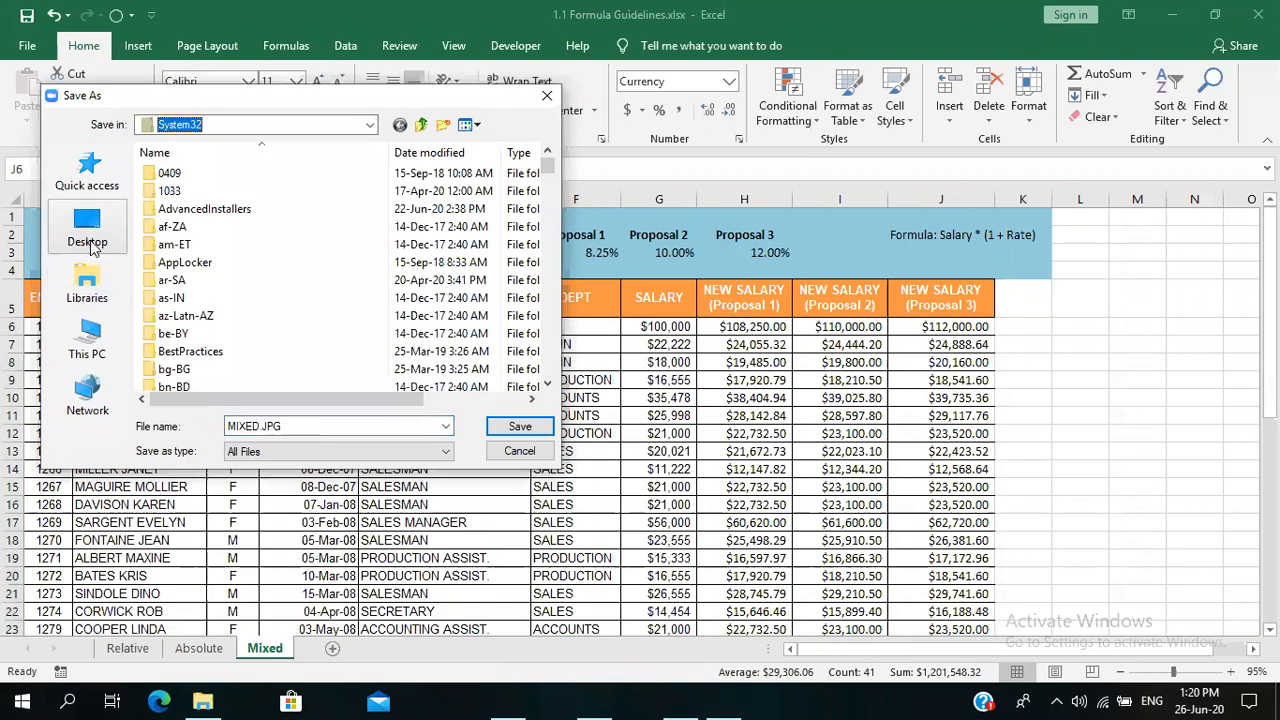
pyautogui.click(89, 240)
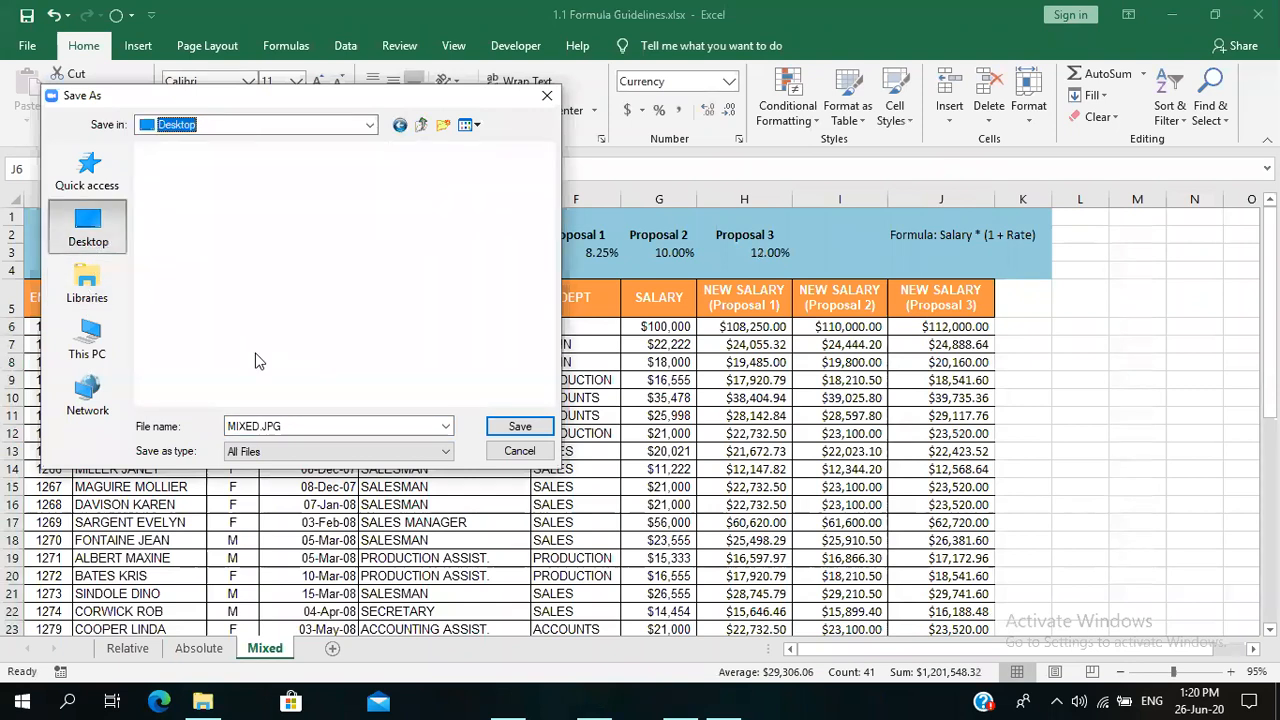
pyautogui.click(520, 428)
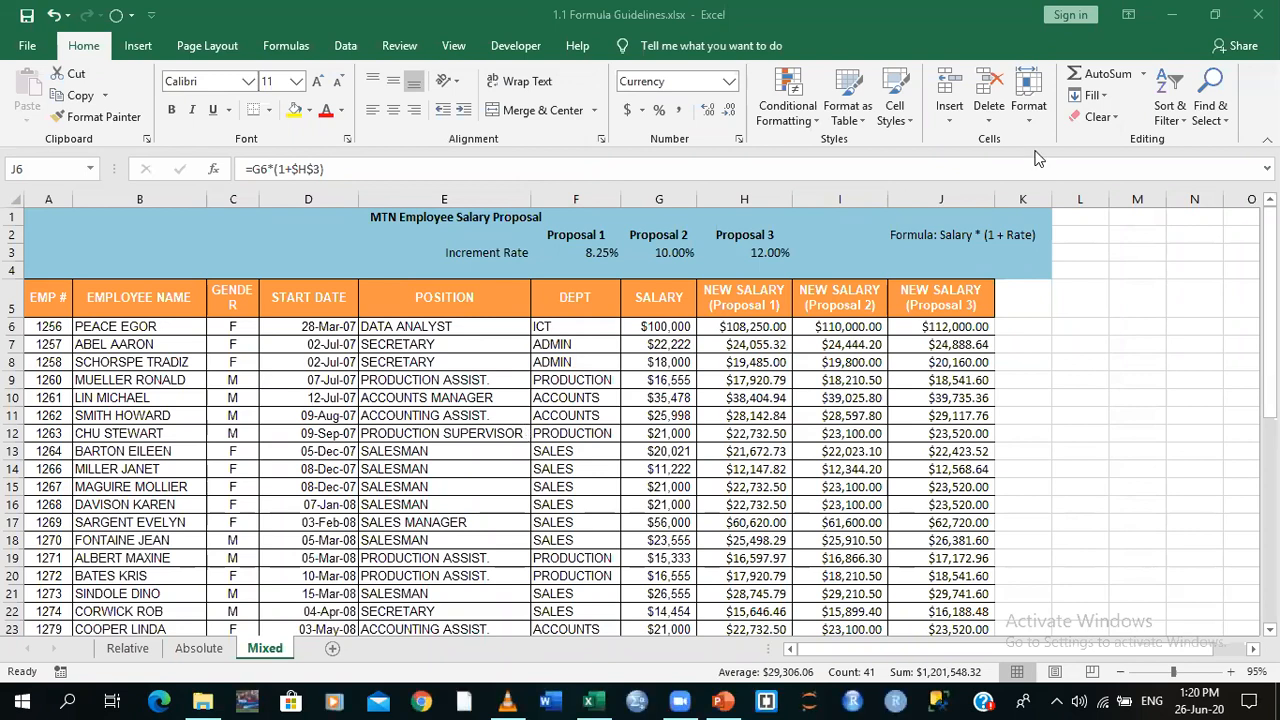
# Close the 1.1 Formula Guidelines workbook, saving its changes, and switch to the Day 2 training topics slide in PowerPoint
pyautogui.click(1258, 14)
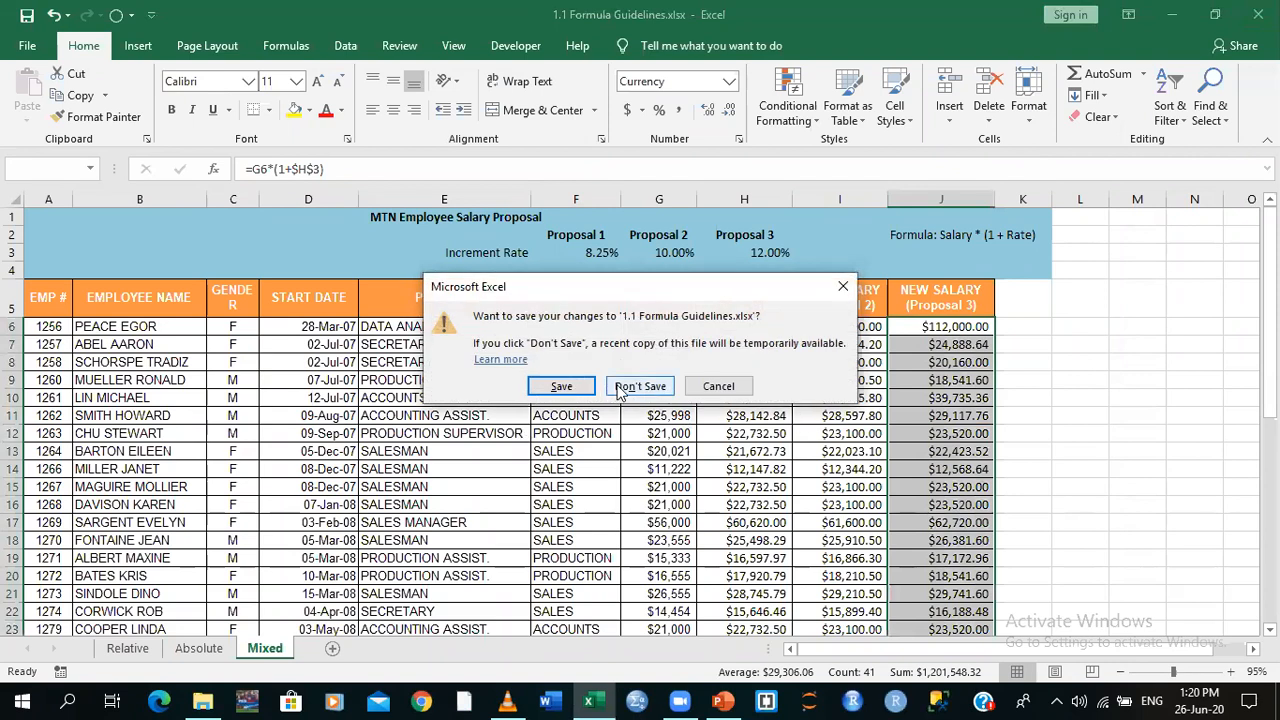
pyautogui.click(585, 385)
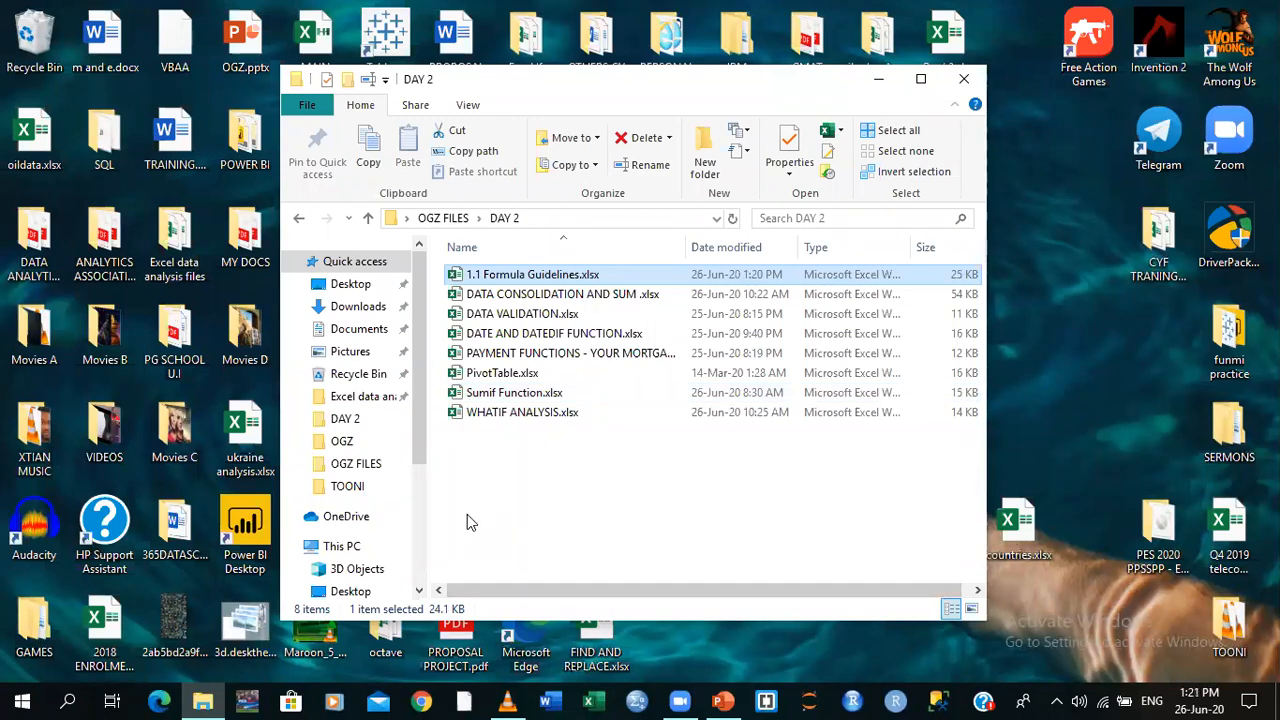
pyautogui.click(724, 700)
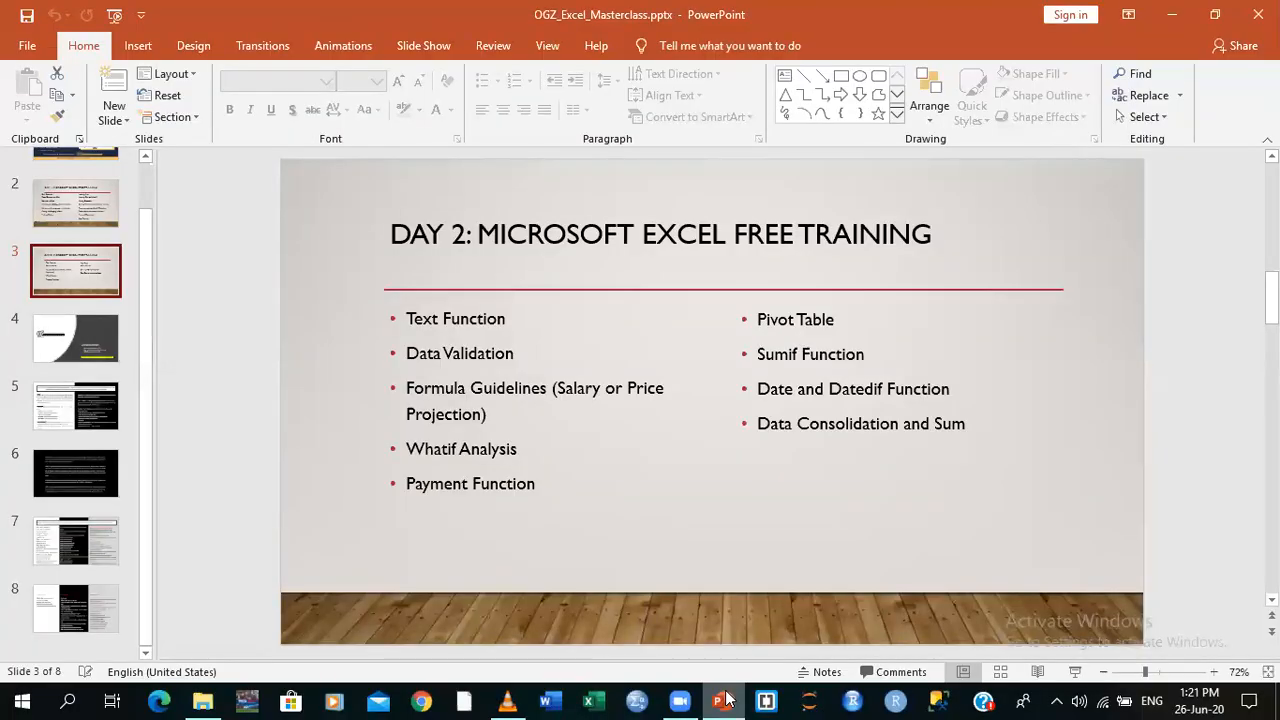
# Append "(Scenario Manager)" to the Whatif Analysis bullet on the Day 2 slide, with the spelling of Scenario corrected
pyautogui.click(525, 449)
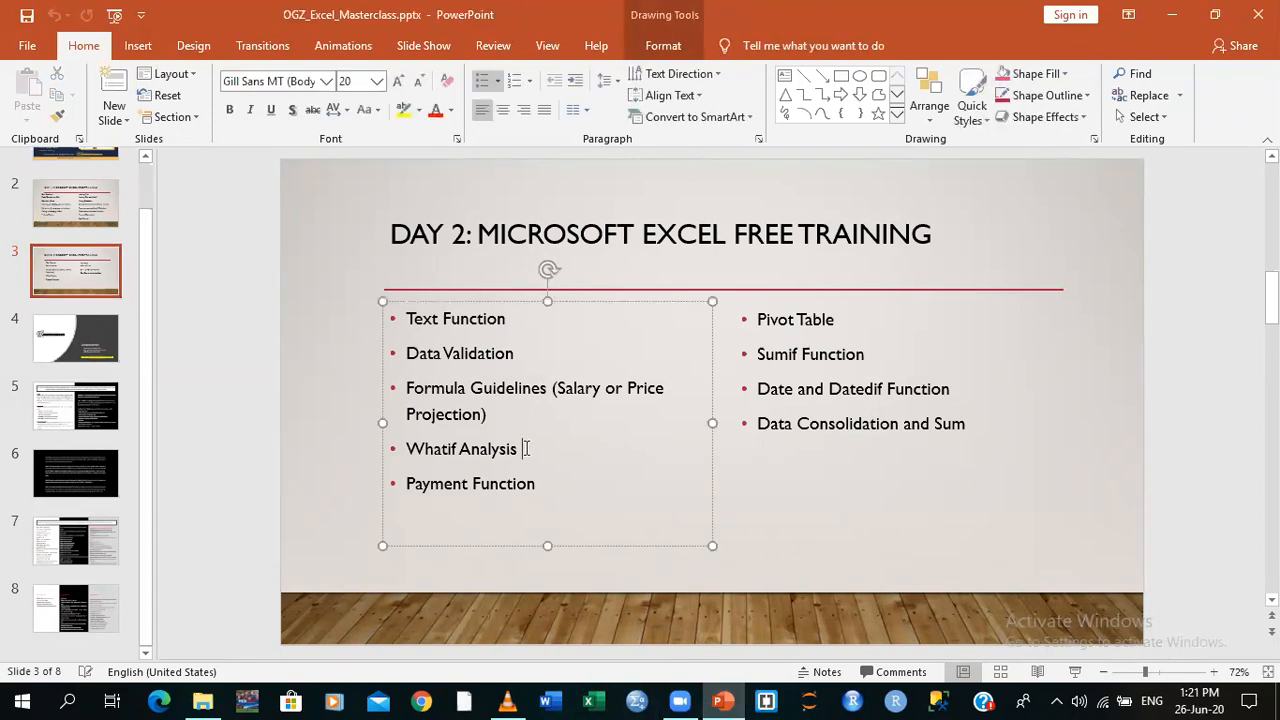
pyautogui.write('(Scenerio')
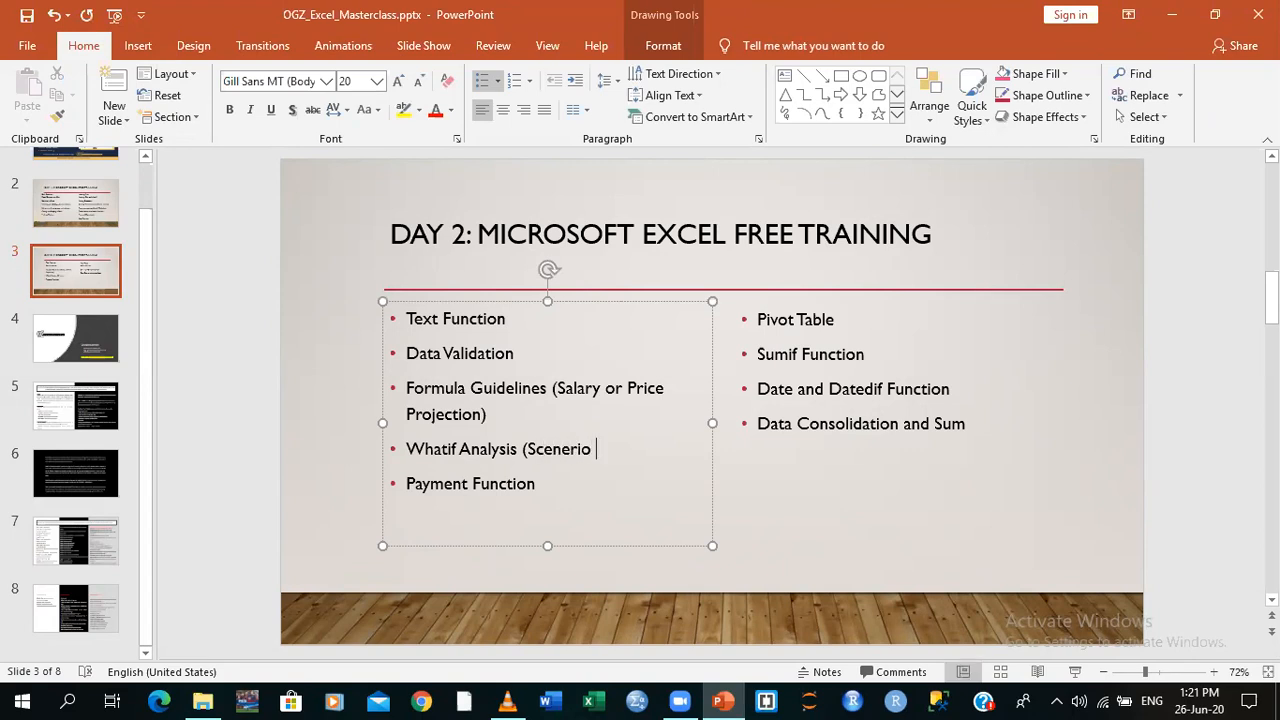
pyautogui.write(' Manager)')
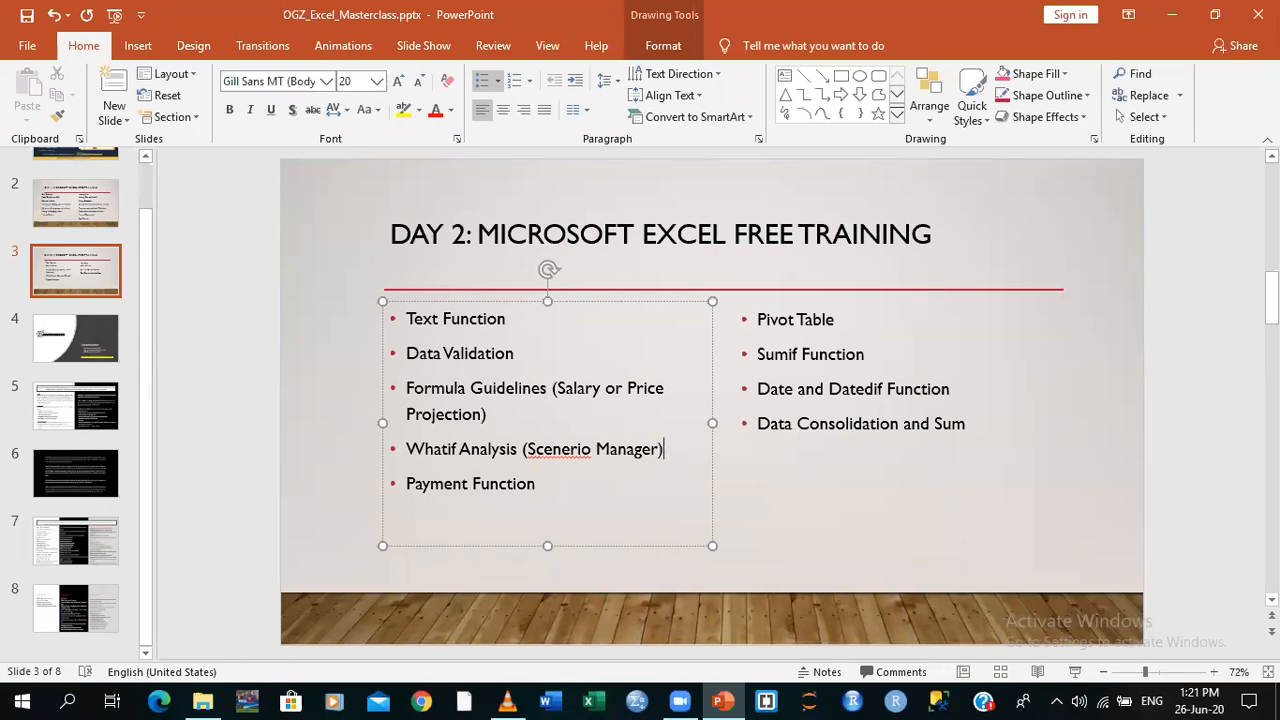
pyautogui.rightClick(572, 452)
pyautogui.click(584, 467)
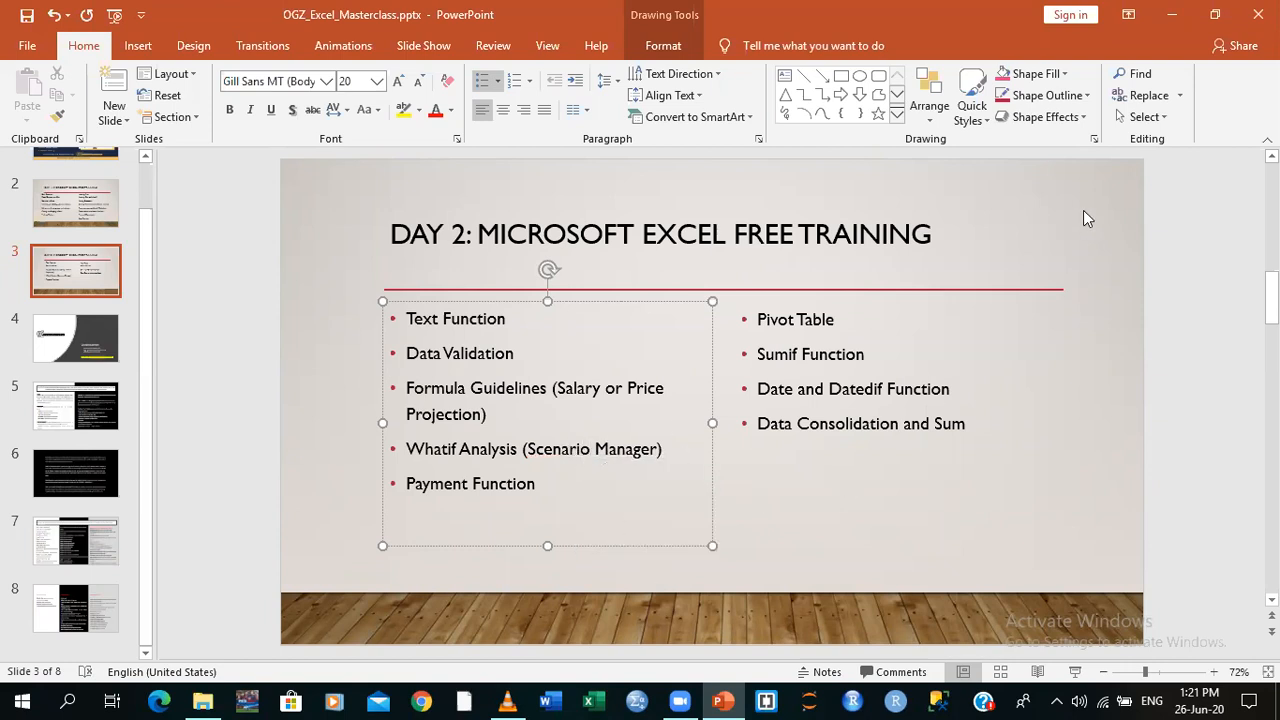
pyautogui.click(592, 191)
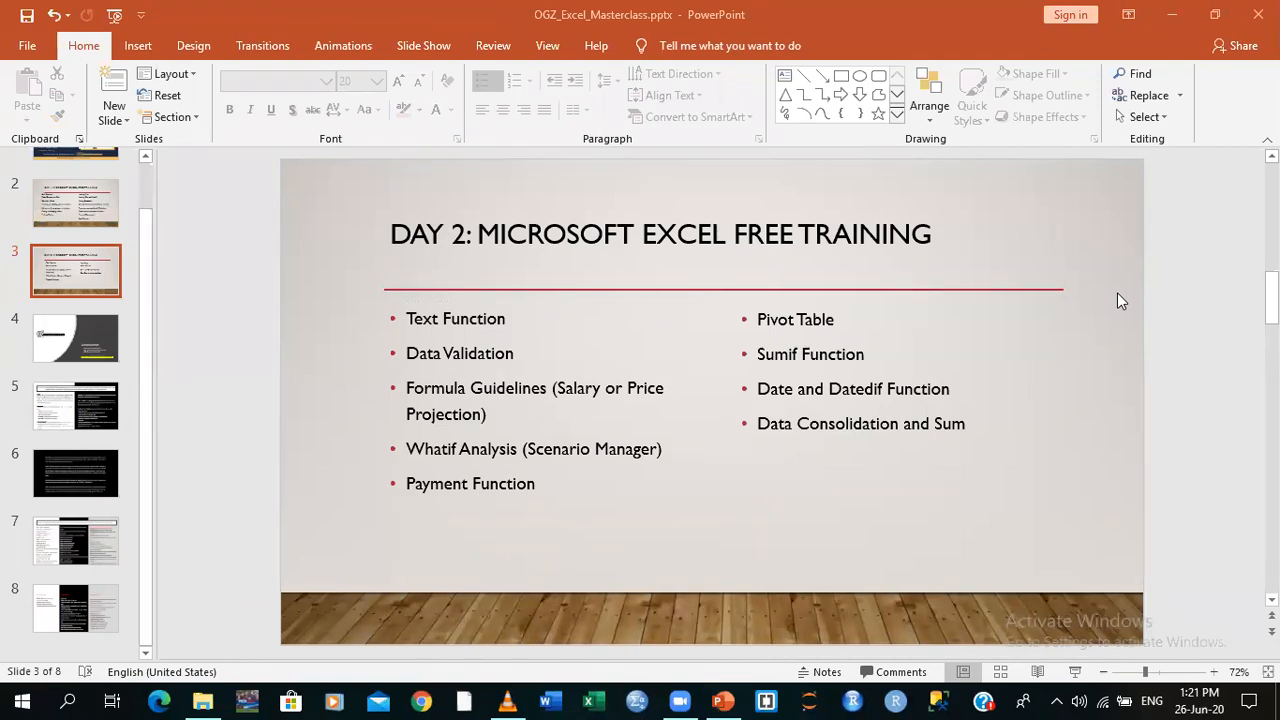
# Minimize the presentation and open WHATIF ANALYSIS.xlsx from the DAY 2 folder in Excel
pyautogui.click(1172, 13)
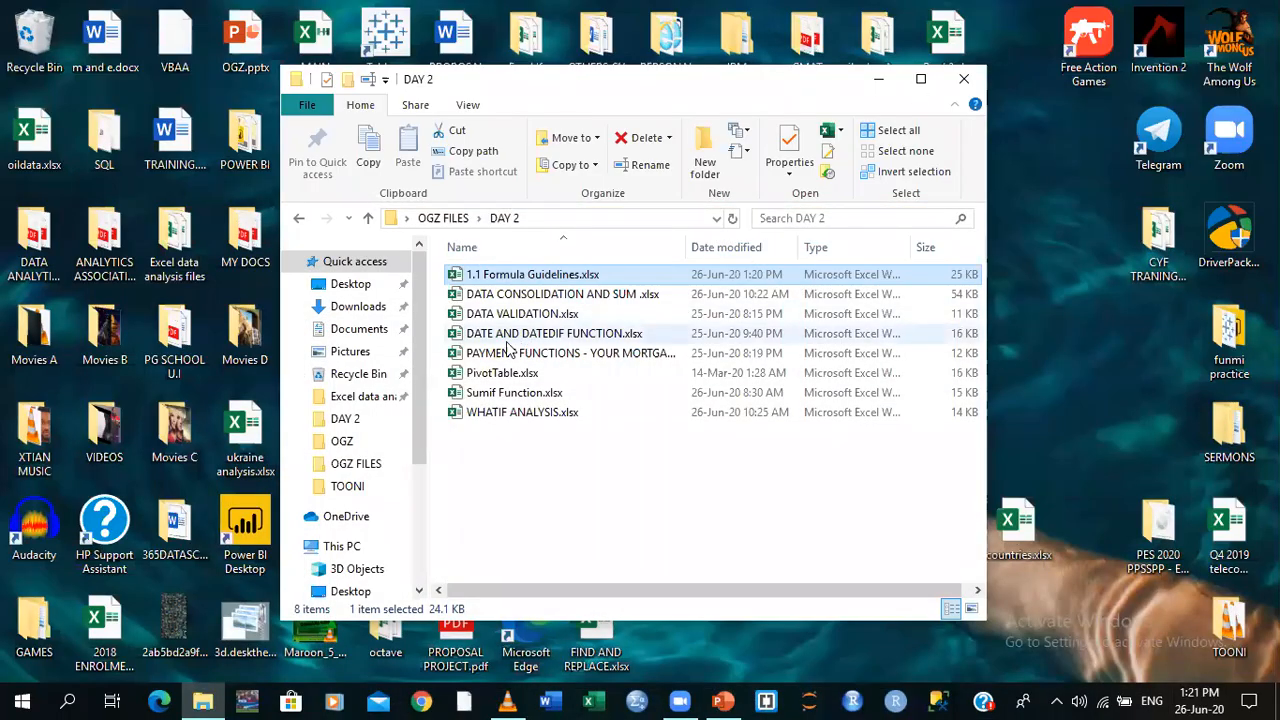
pyautogui.doubleClick(486, 410)
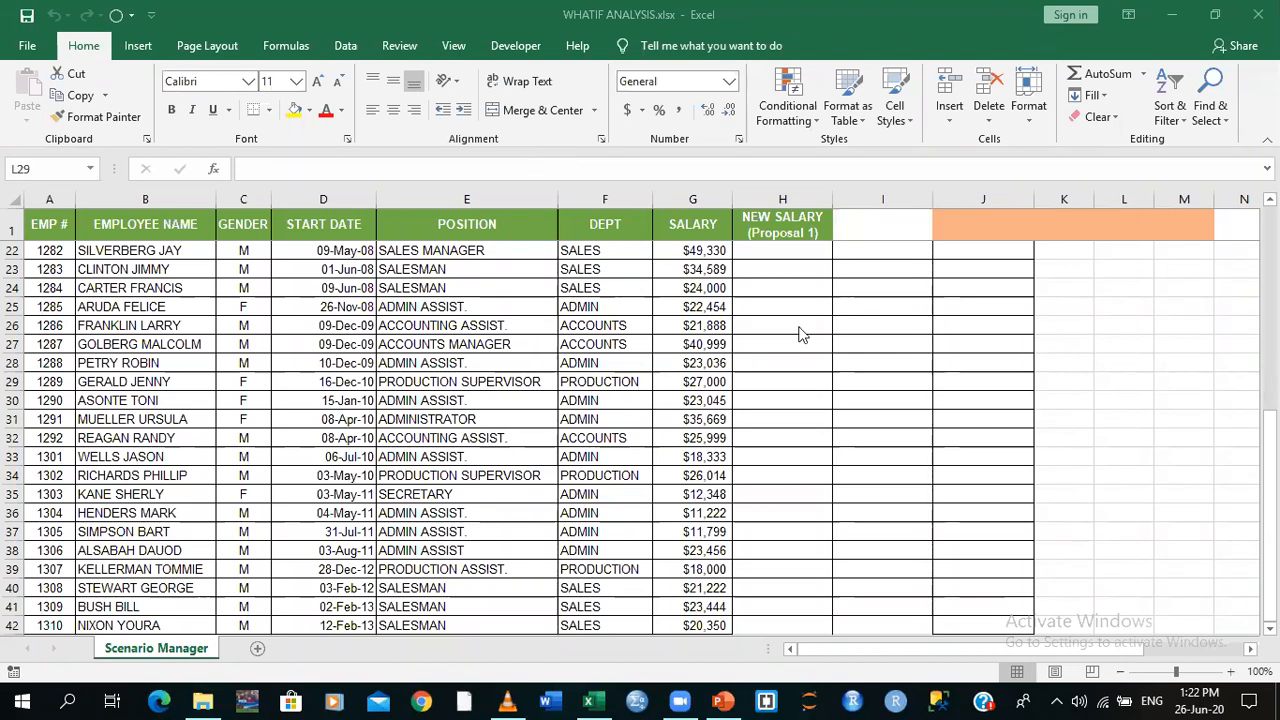
# Enter 25% in cell L27 of the Scenario Manager worksheet
pyautogui.click(1118, 344)
pyautogui.click(1118, 344)
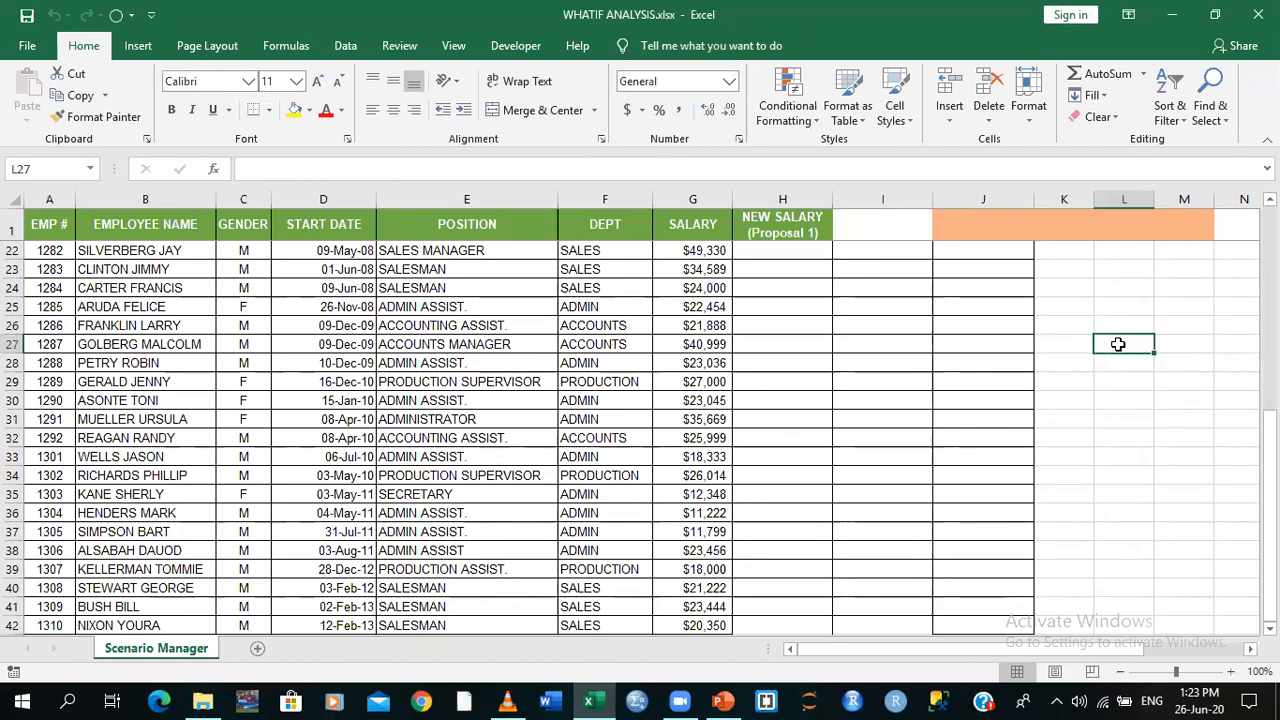
pyautogui.write('25')
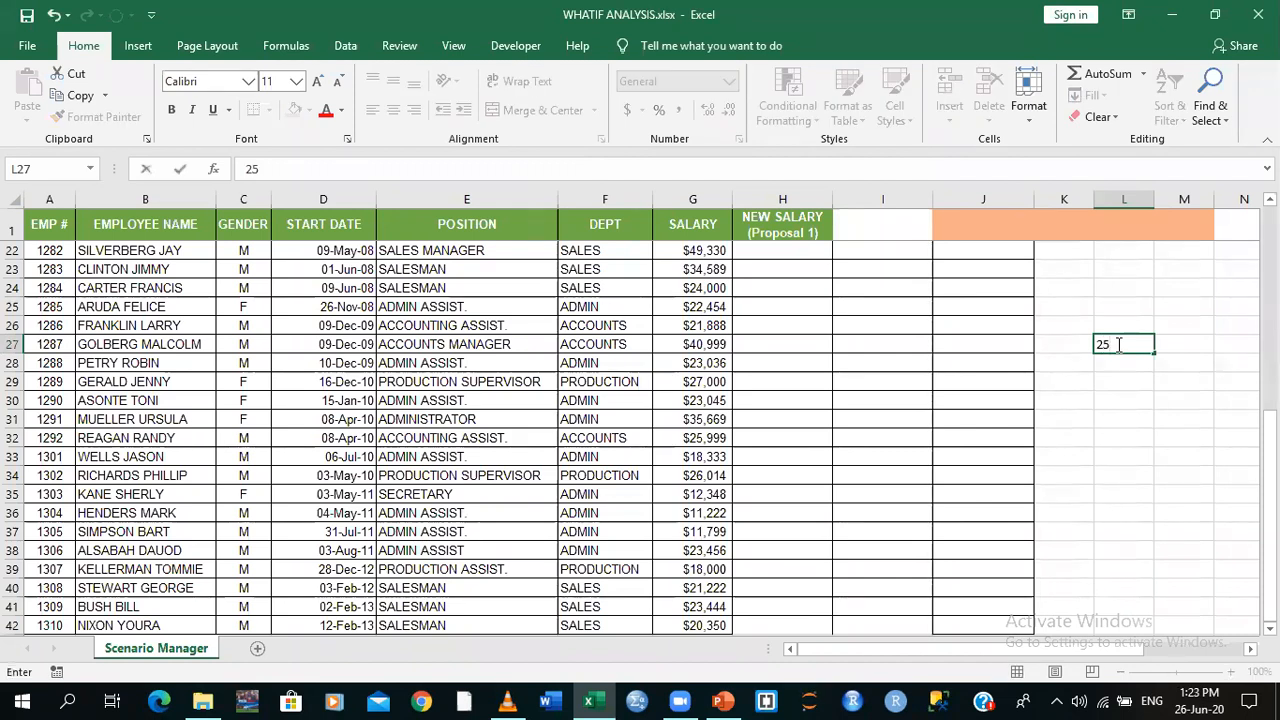
pyautogui.write('%')
pyautogui.click(1198, 433)
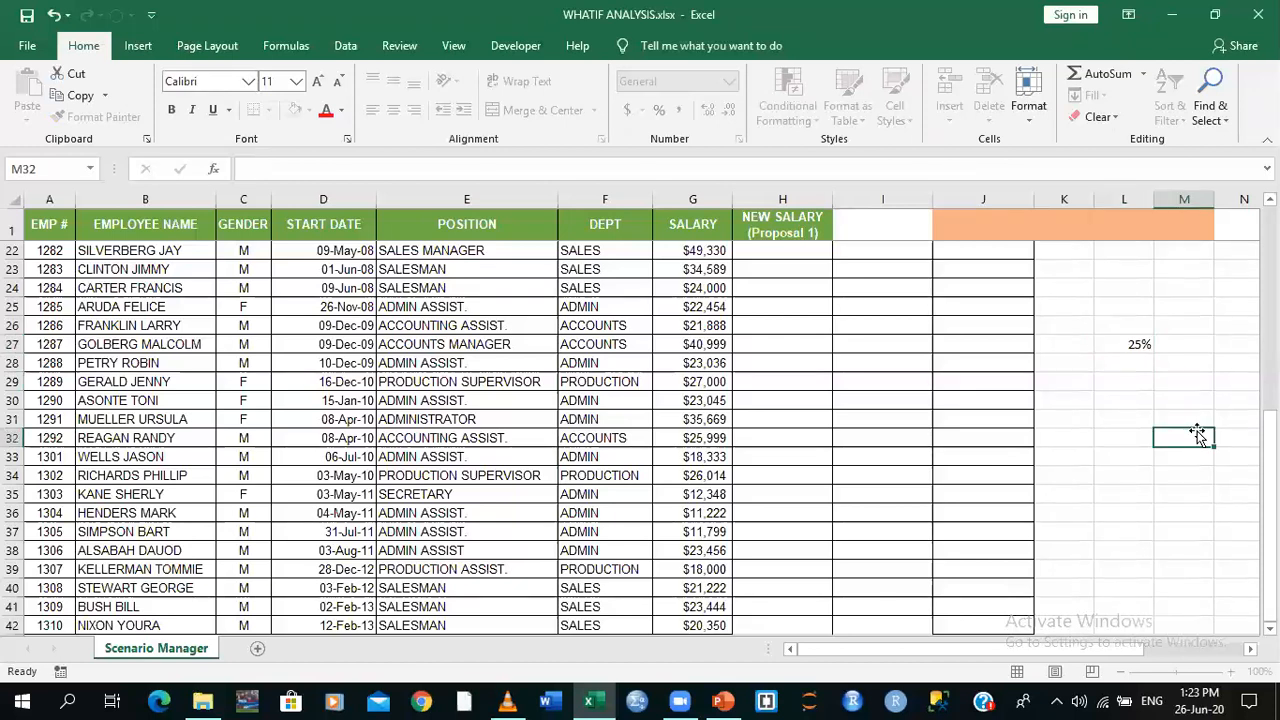
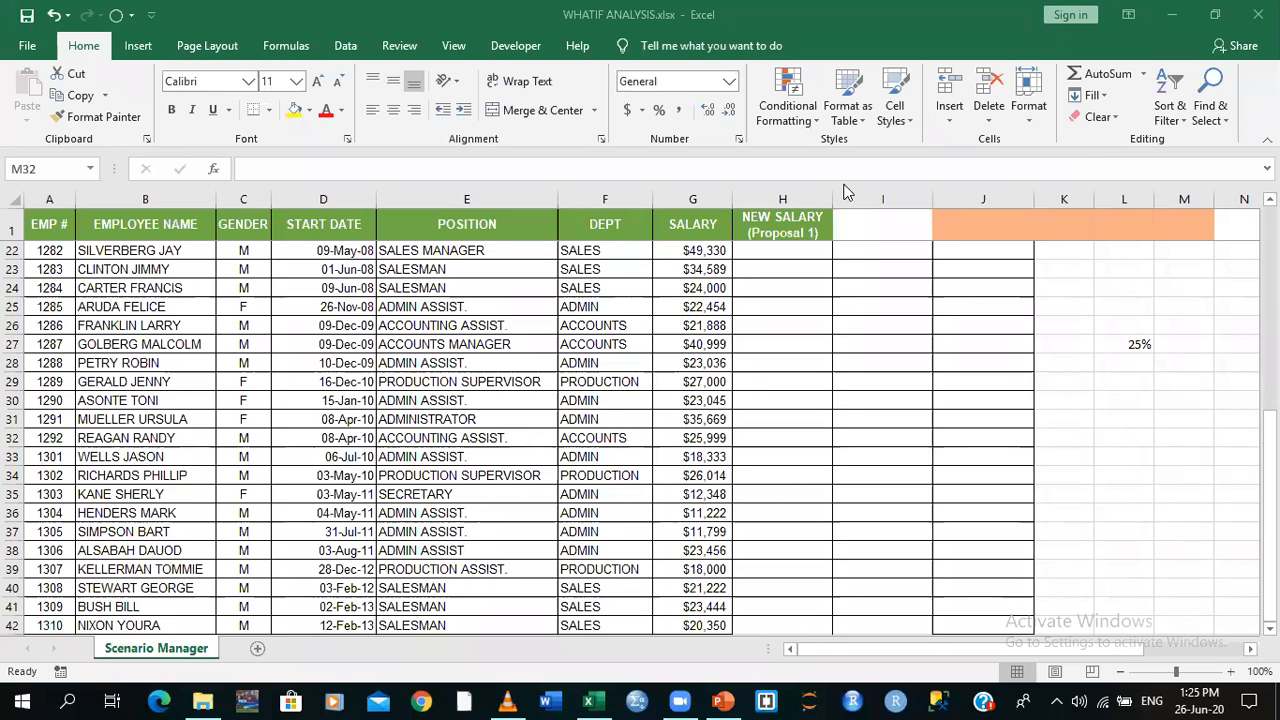
pyautogui.click(767, 241)
pyautogui.click(768, 259)
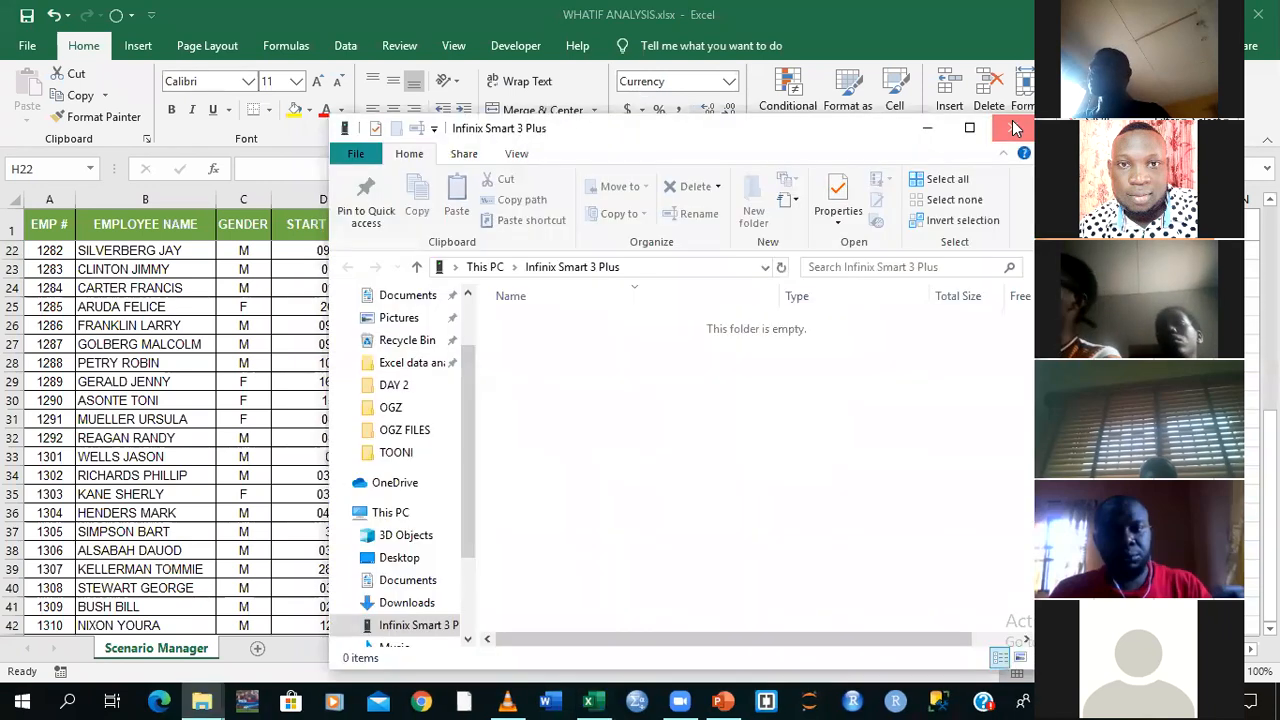
pyautogui.click(1018, 129)
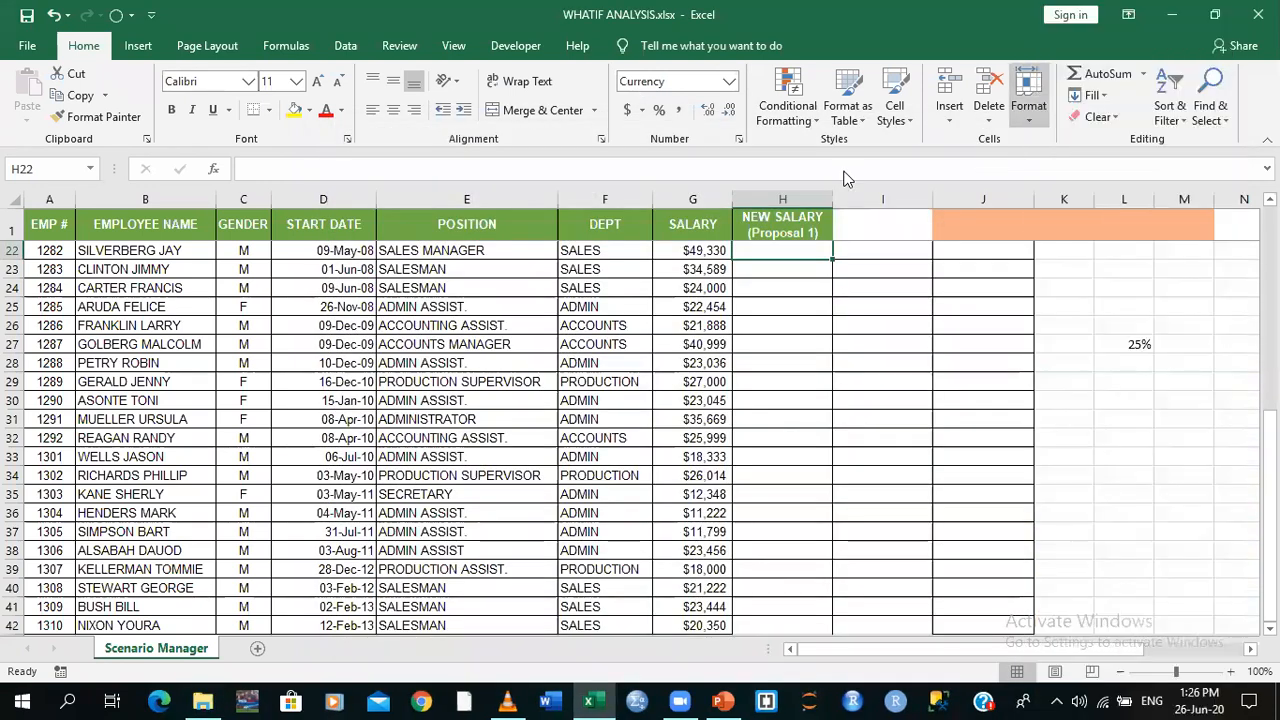
pyautogui.write('=')
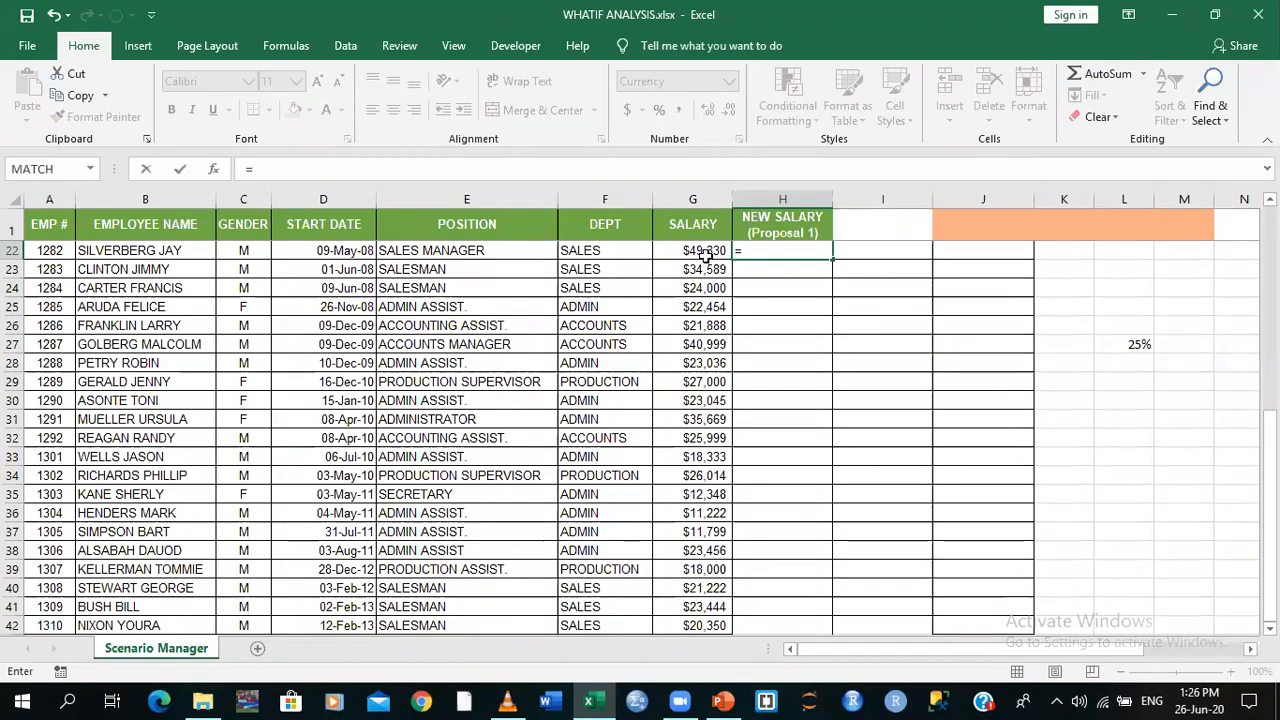
pyautogui.click(700, 253)
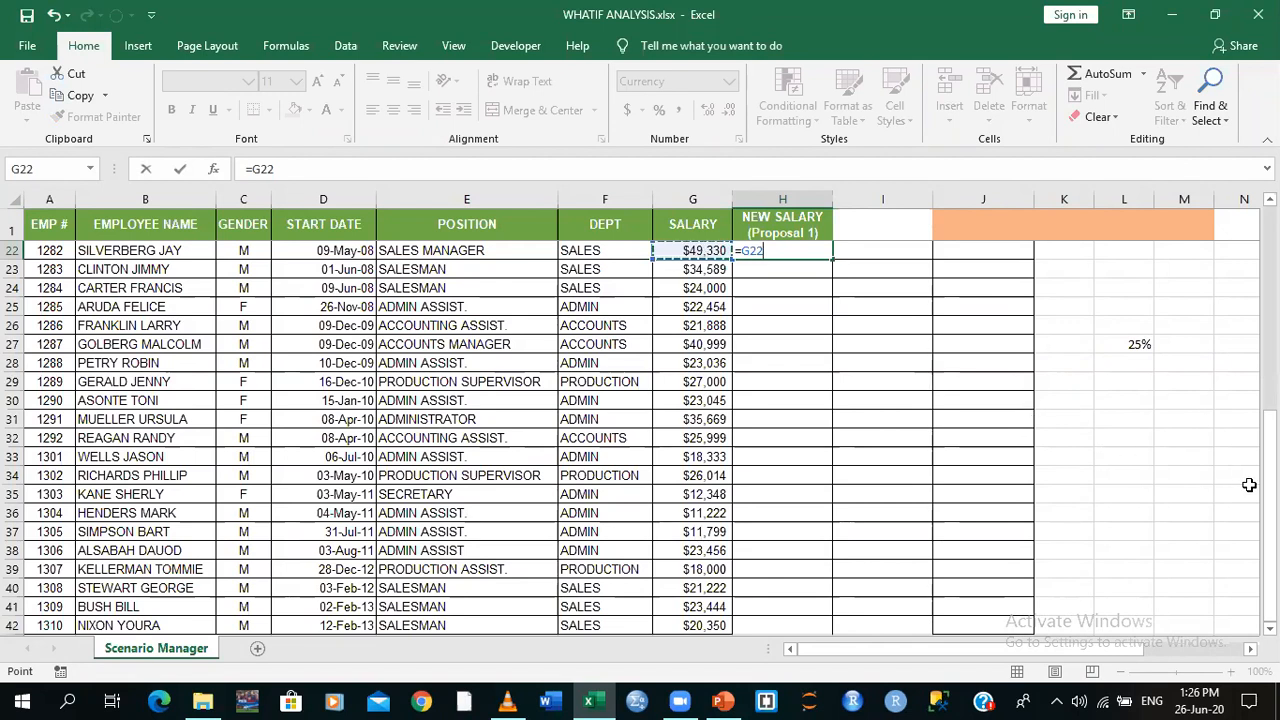
pyautogui.press('BackSpace')
pyautogui.press('BackSpace')
pyautogui.press('BackSpace')
pyautogui.press('BackSpace')
# Clear the salary total in J10 and the increase percentage in L14
pyautogui.moveTo(1270, 487); pyautogui.dragTo(1270, 278)
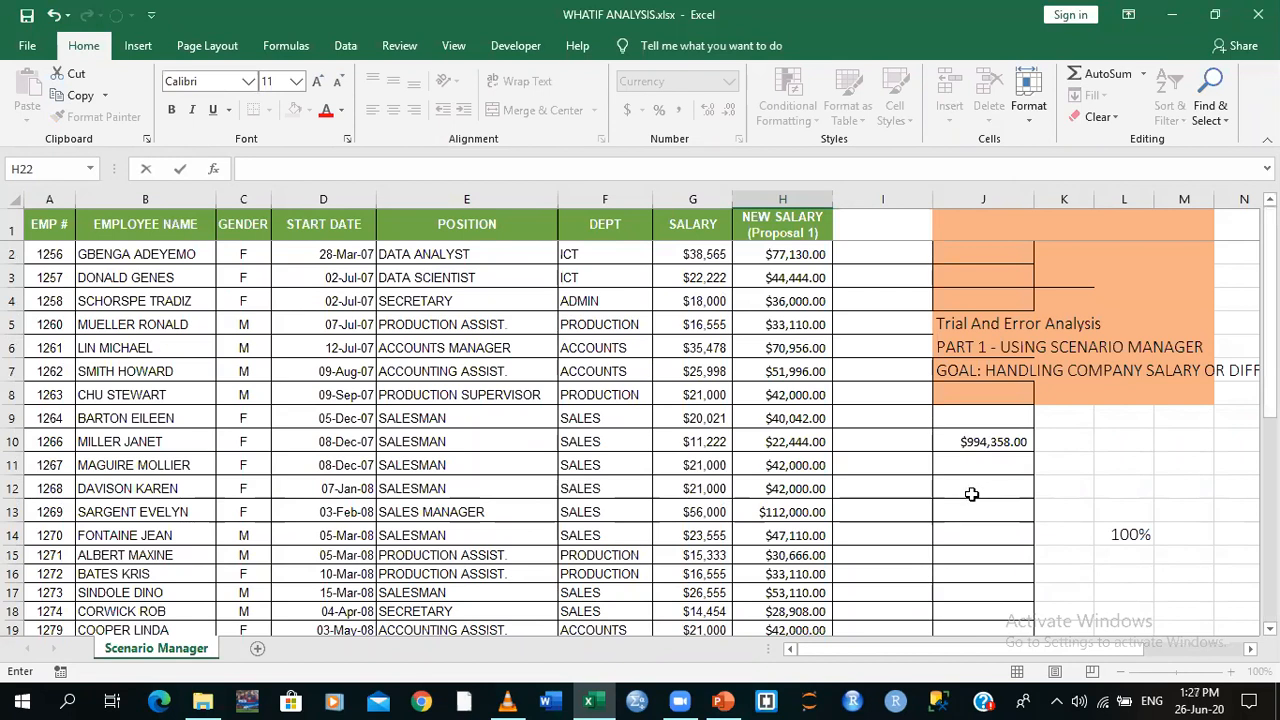
pyautogui.click(963, 446)
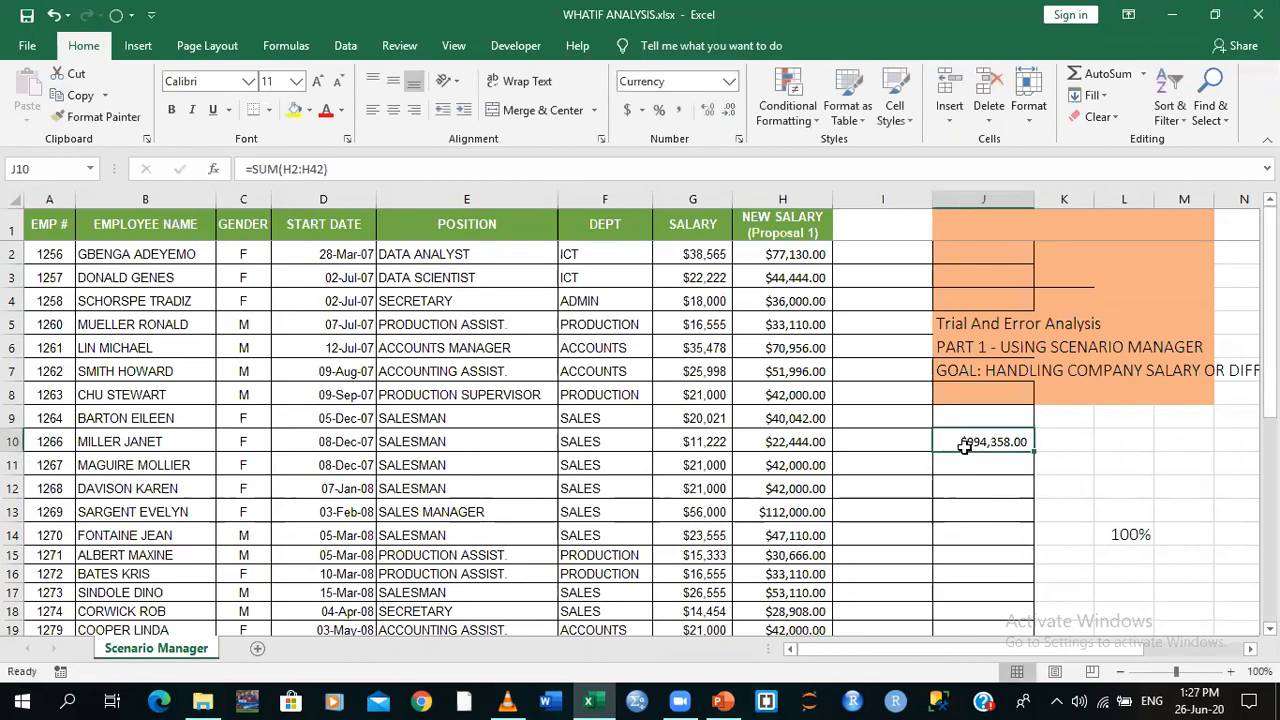
pyautogui.press('Delete')
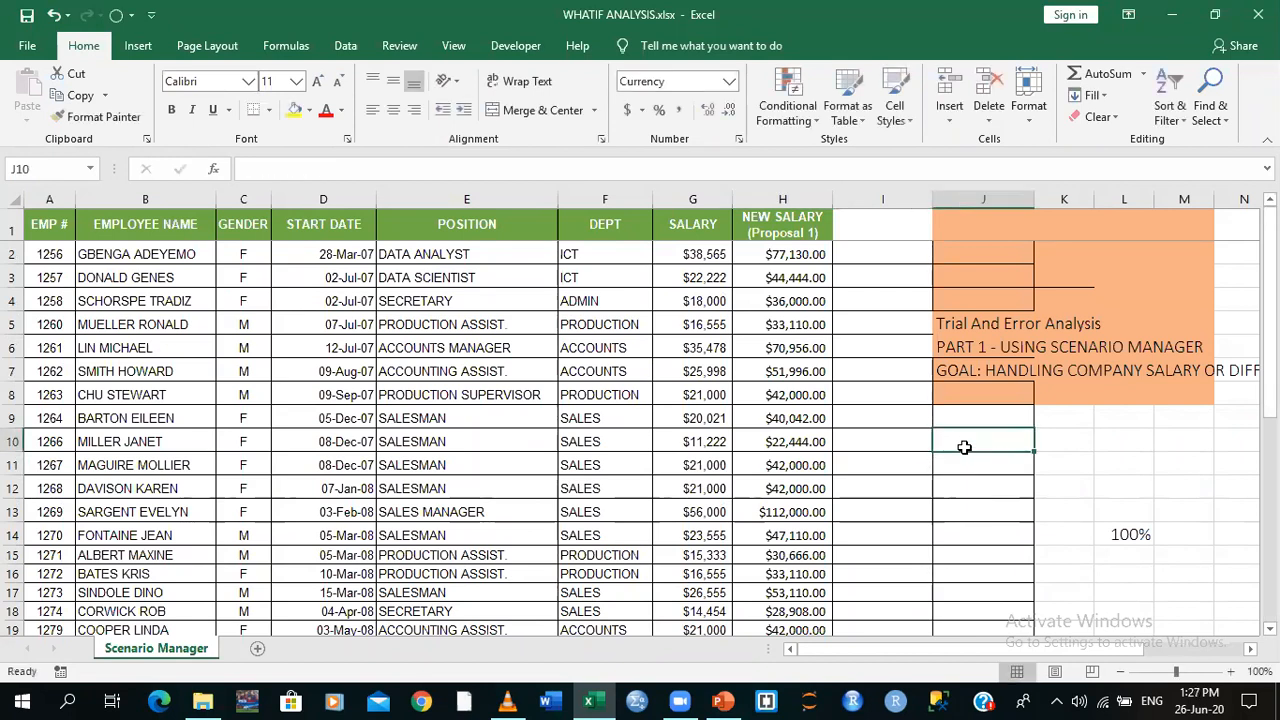
pyautogui.click(1116, 541)
pyautogui.press('Delete')
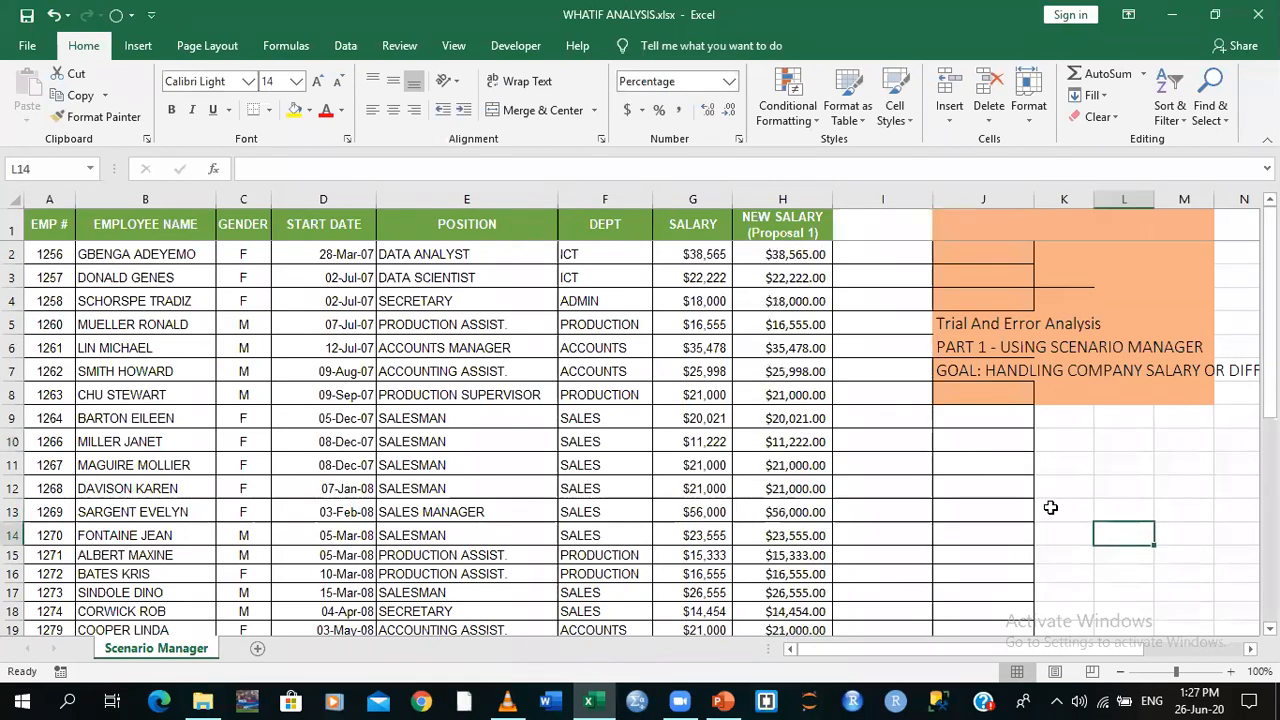
# Delete the existing Proposal 1 new salary formulas from H2 down to the end of the column
pyautogui.click(788, 254)
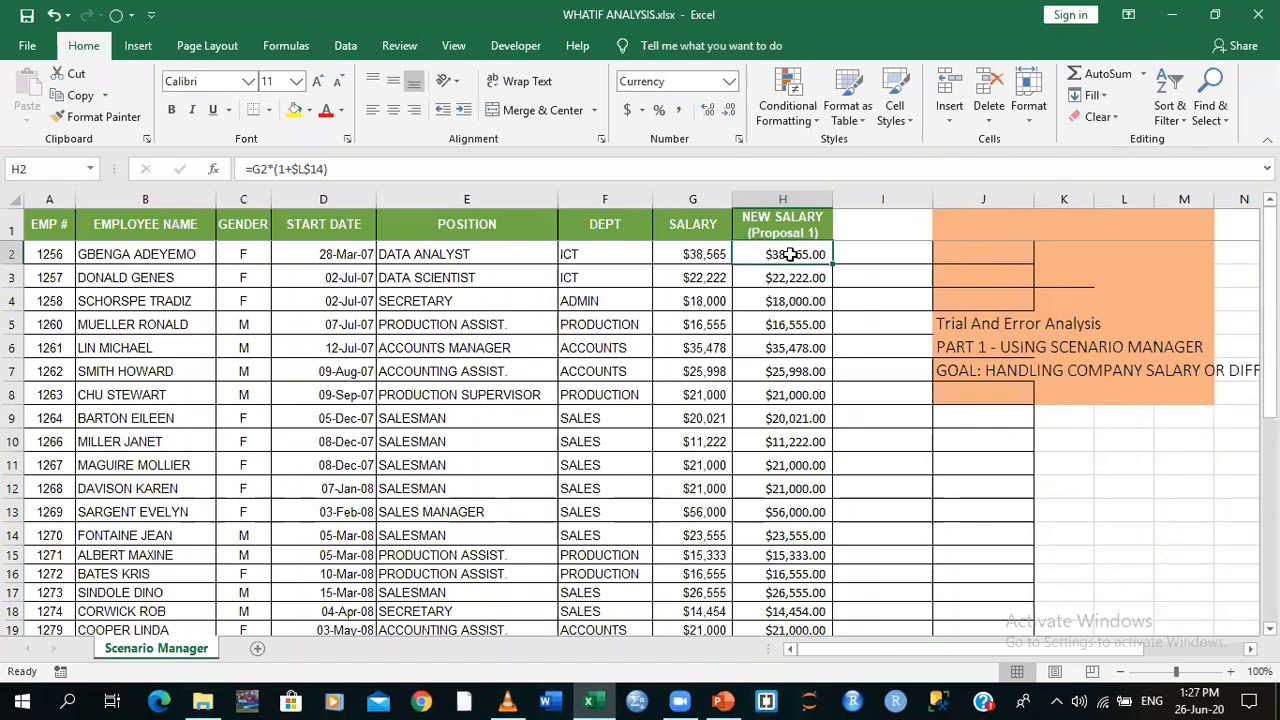
pyautogui.hotkey('ctrl', 'shift', 'Down')
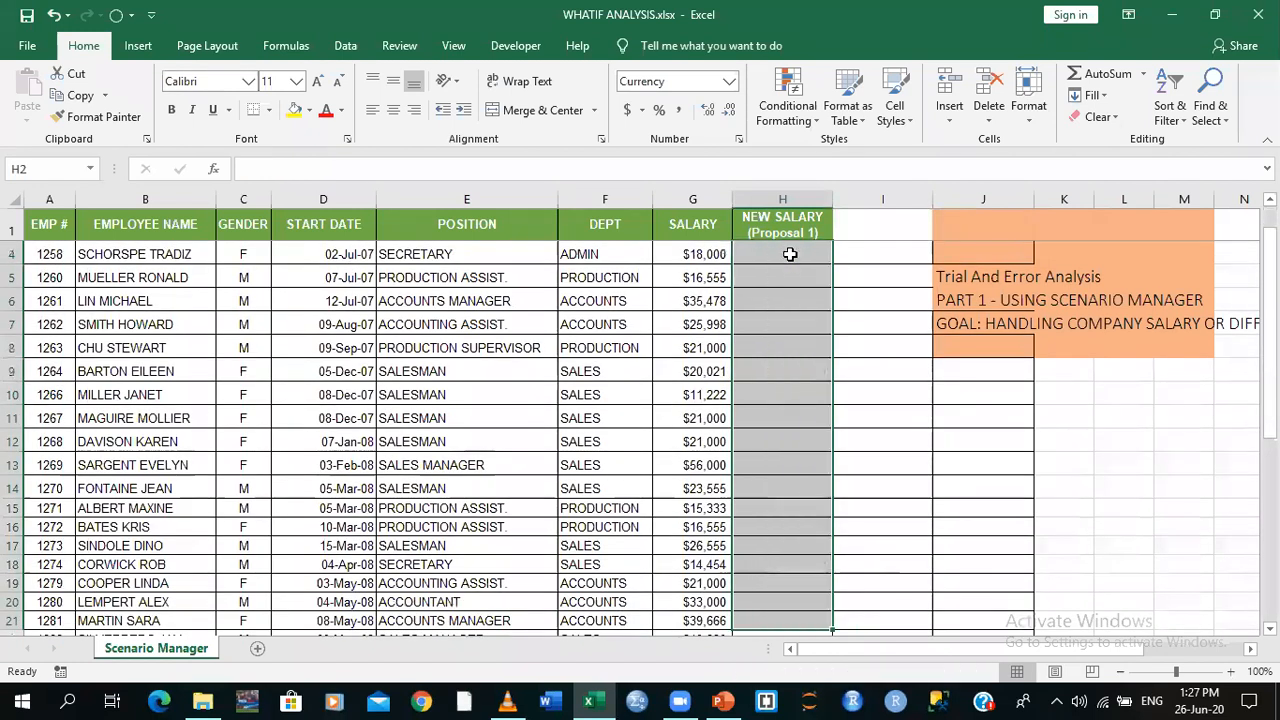
pyautogui.click(790, 254)
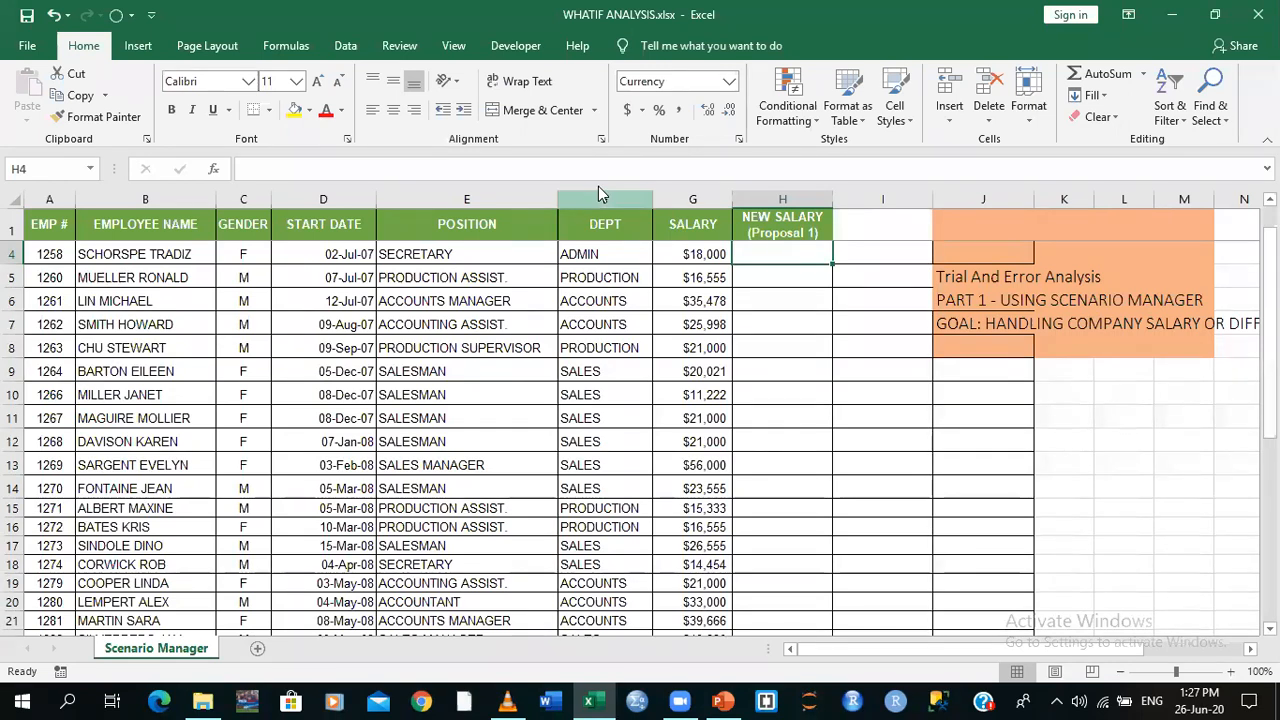
pyautogui.click(763, 253)
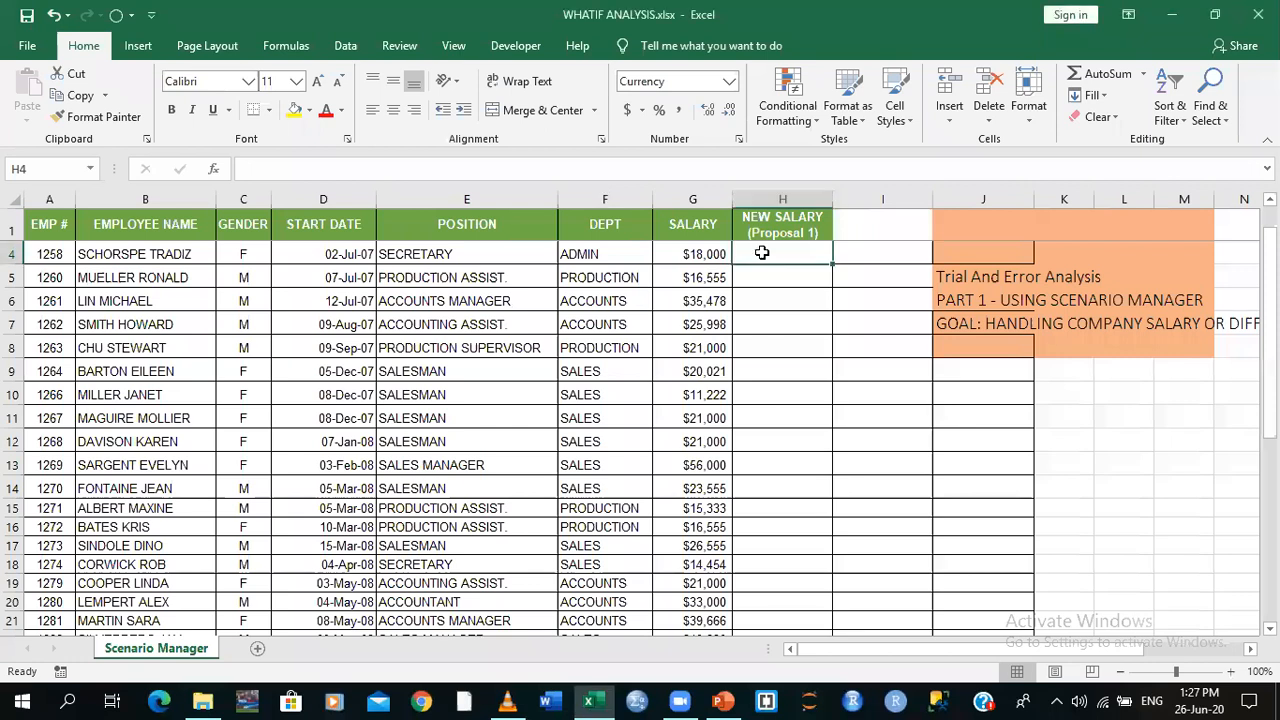
# Enter 25% in cell L11 as the salary increase rate
pyautogui.click(1133, 421)
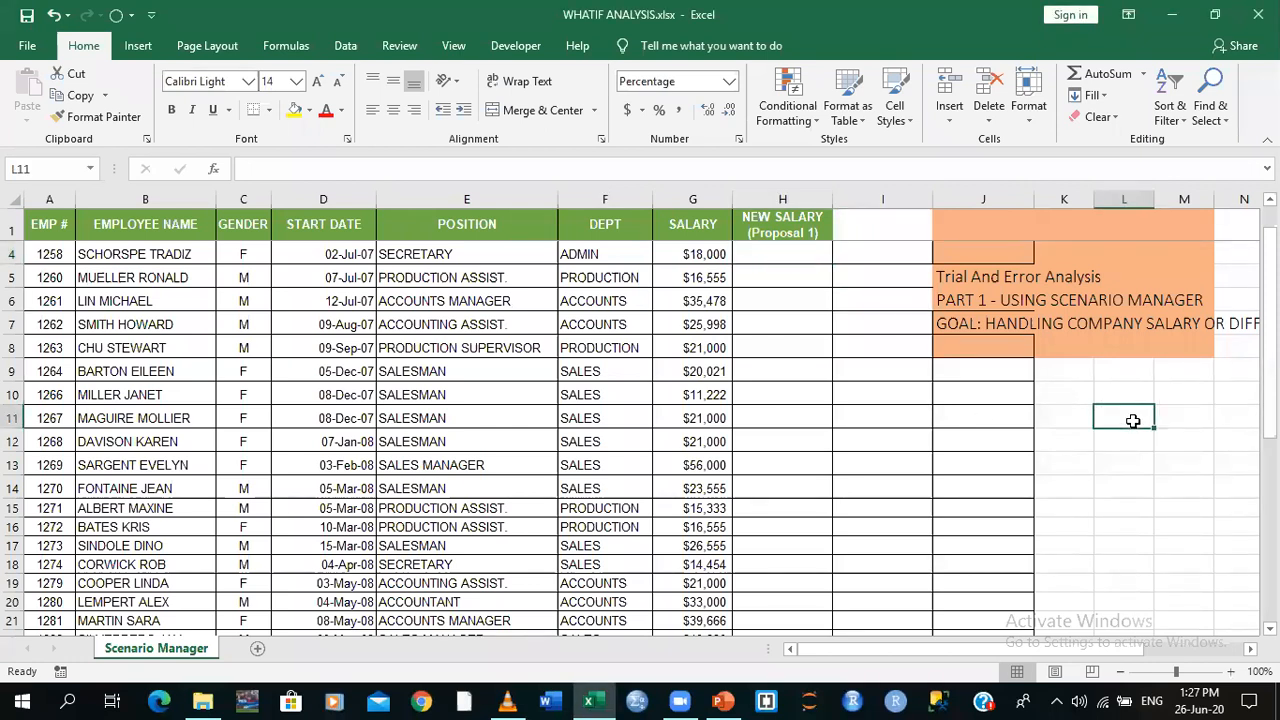
pyautogui.write('25')
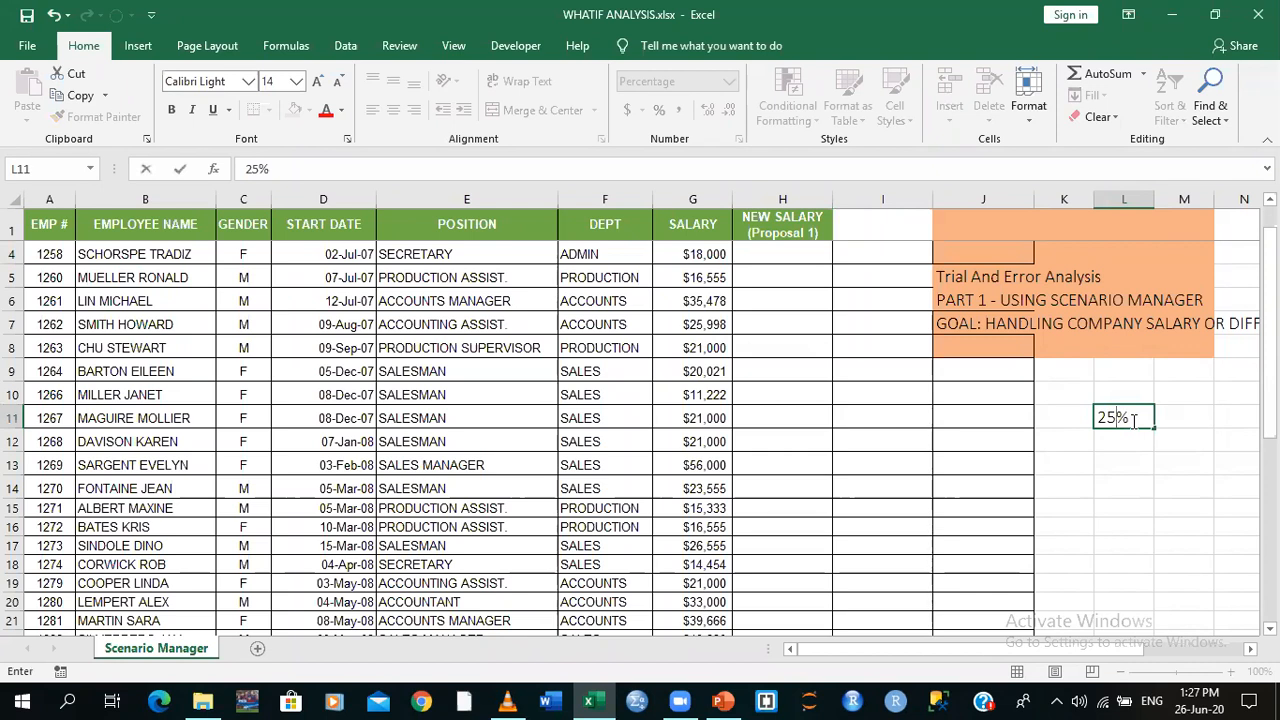
pyautogui.click(1190, 528)
# Calculate the Proposal 1 new salary in H4 with =G4*(1+$L$11)
pyautogui.click(779, 254)
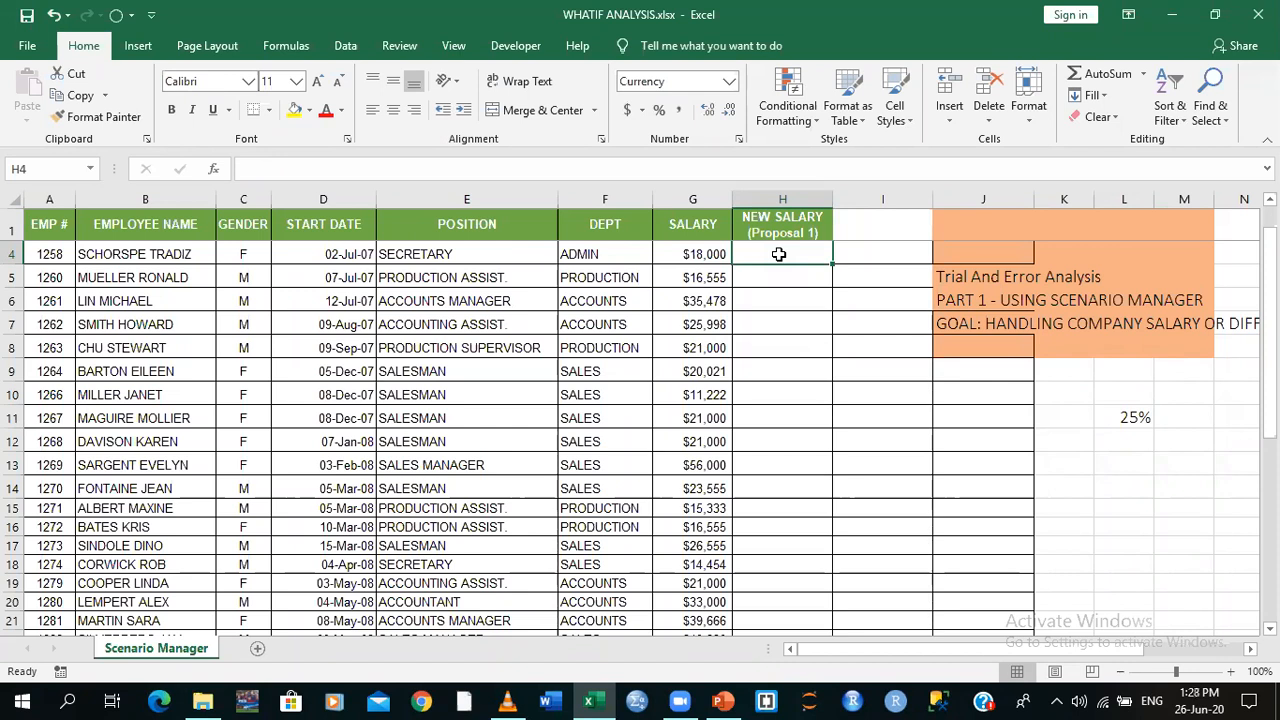
pyautogui.write('=')
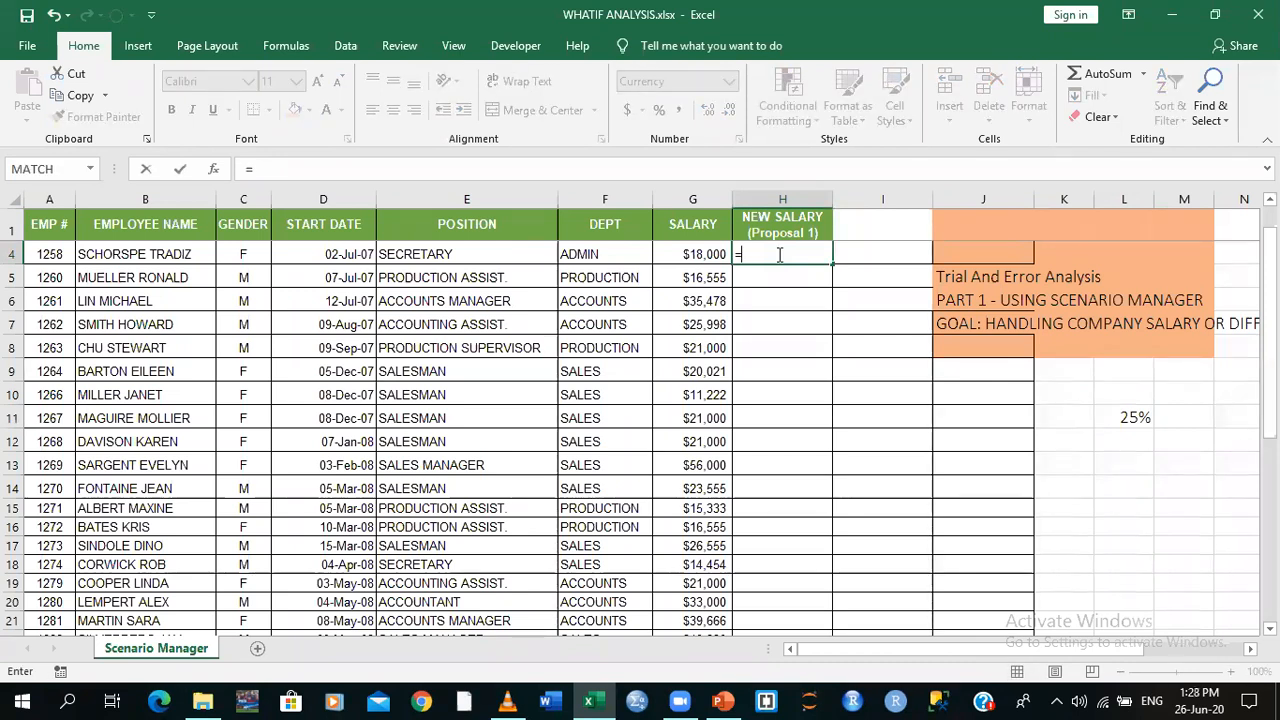
pyautogui.click(686, 250)
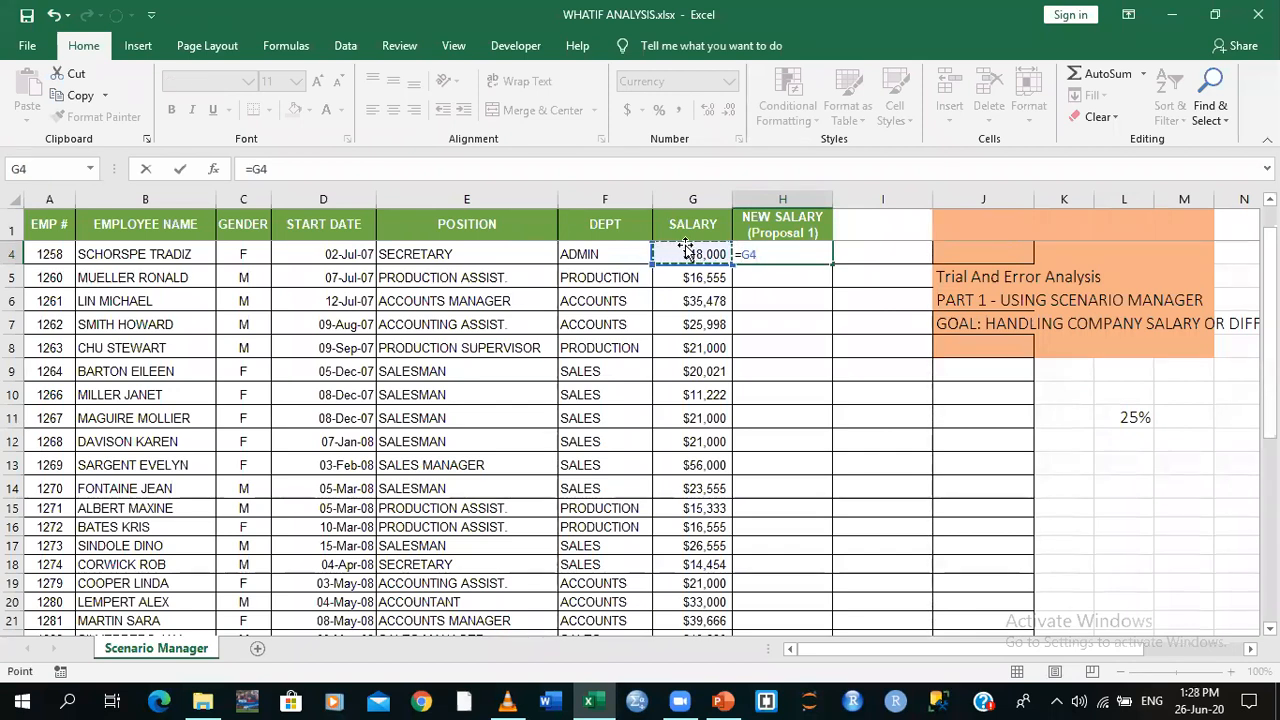
pyautogui.write('*(1+')
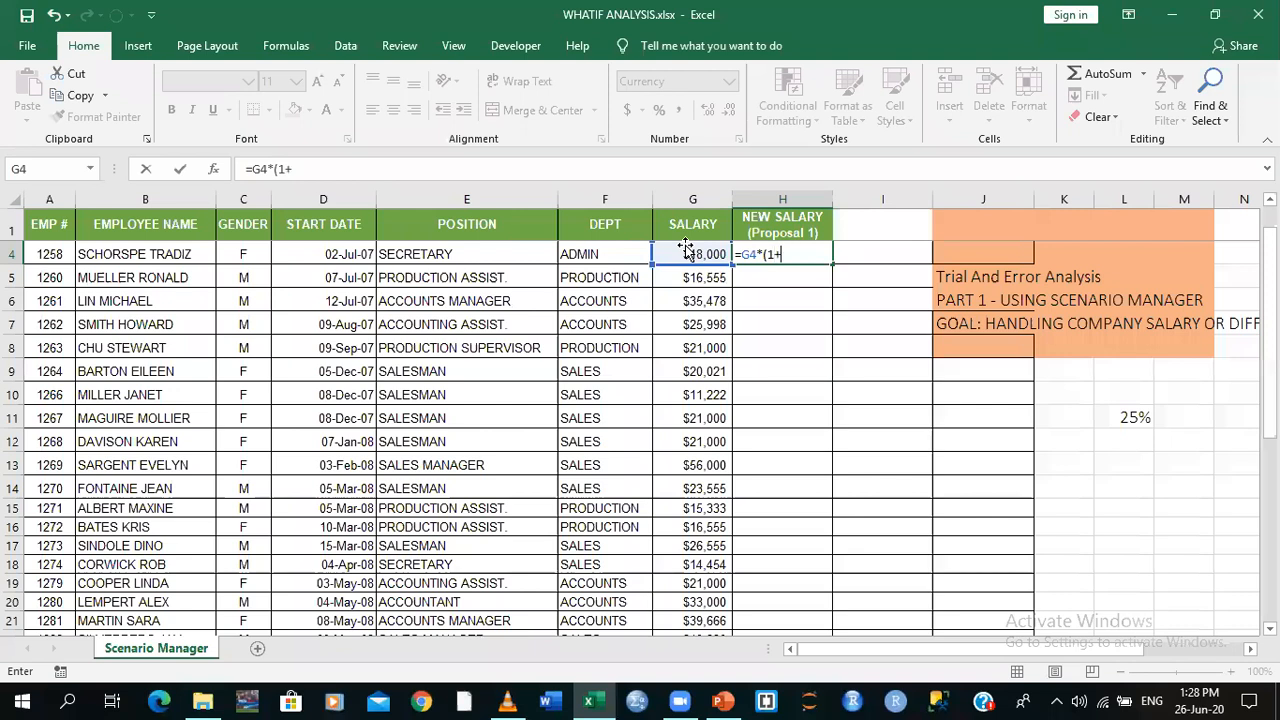
pyautogui.click(1130, 420)
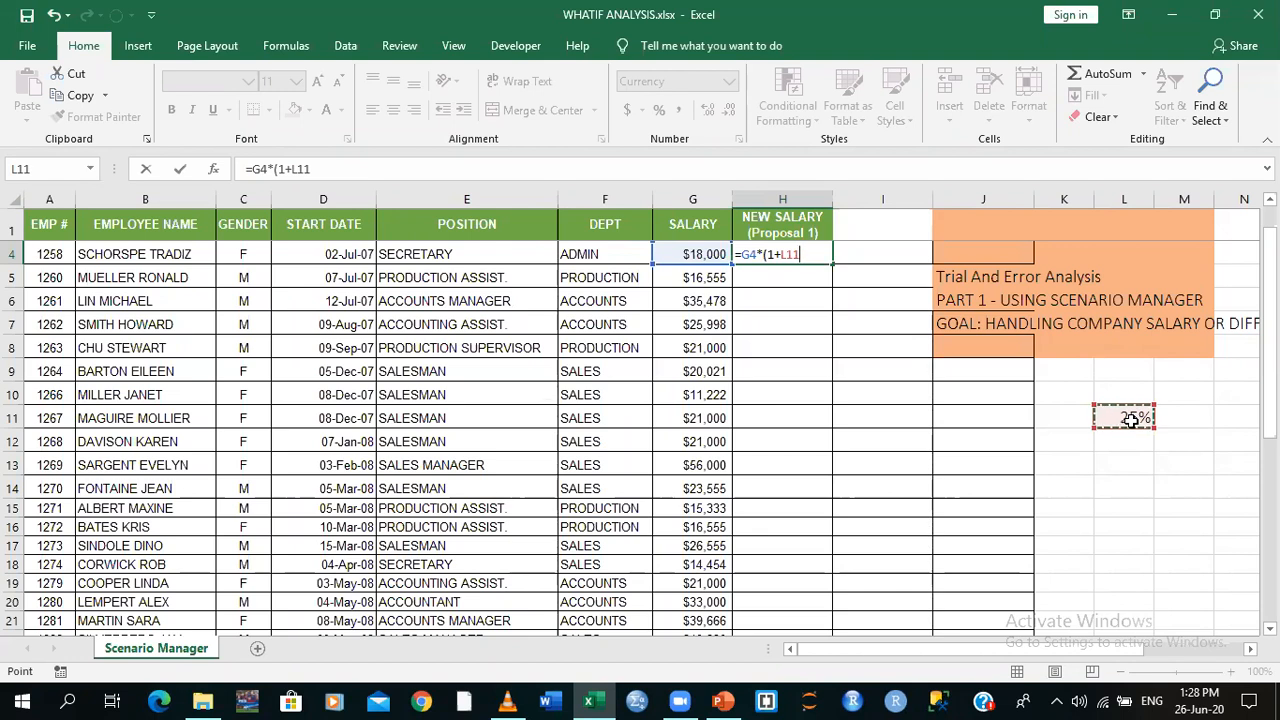
pyautogui.press('F4')
pyautogui.write(')')
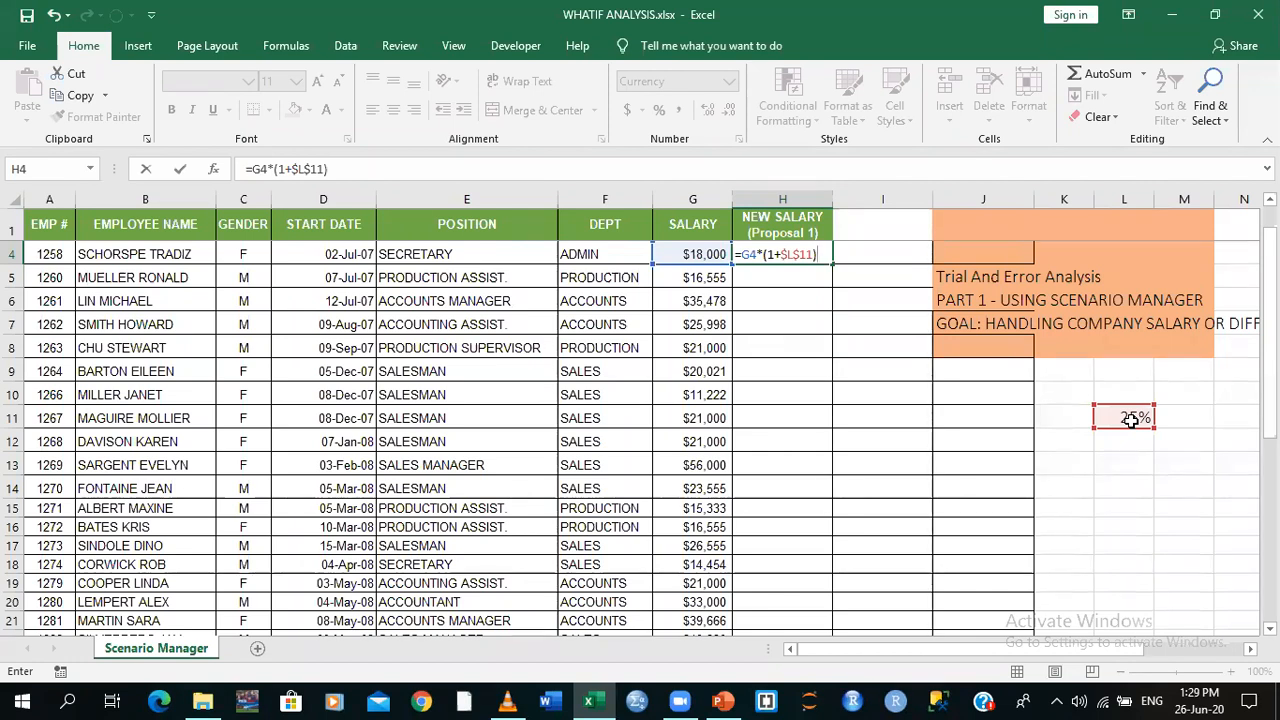
pyautogui.press('Return')
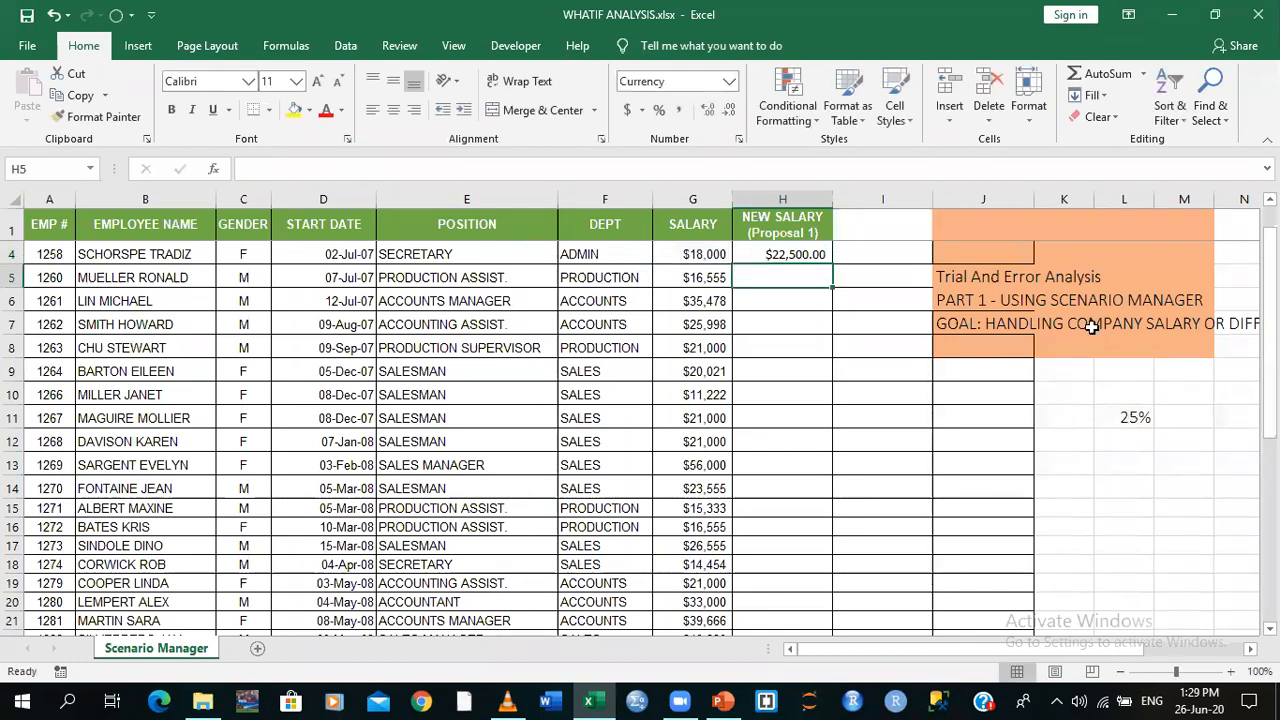
# Copy the new salary formula from H4 down to the remaining employees below
pyautogui.click(772, 256)
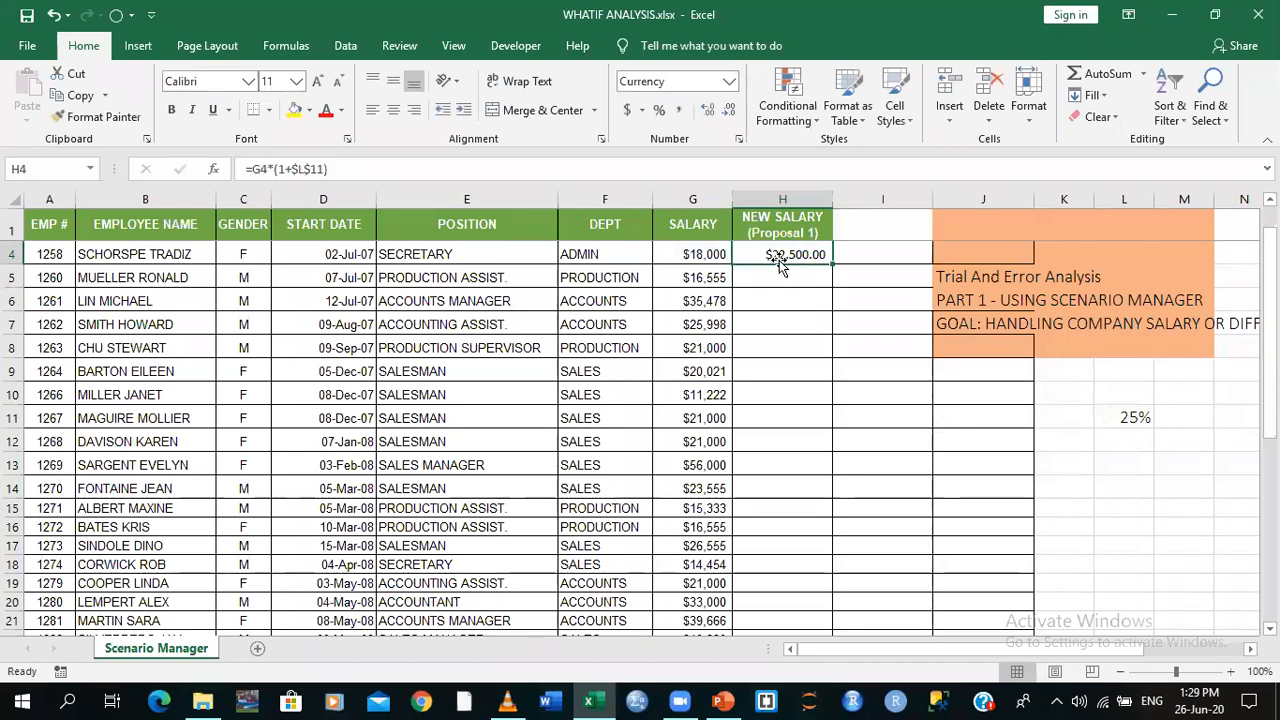
pyautogui.doubleClick(832, 264)
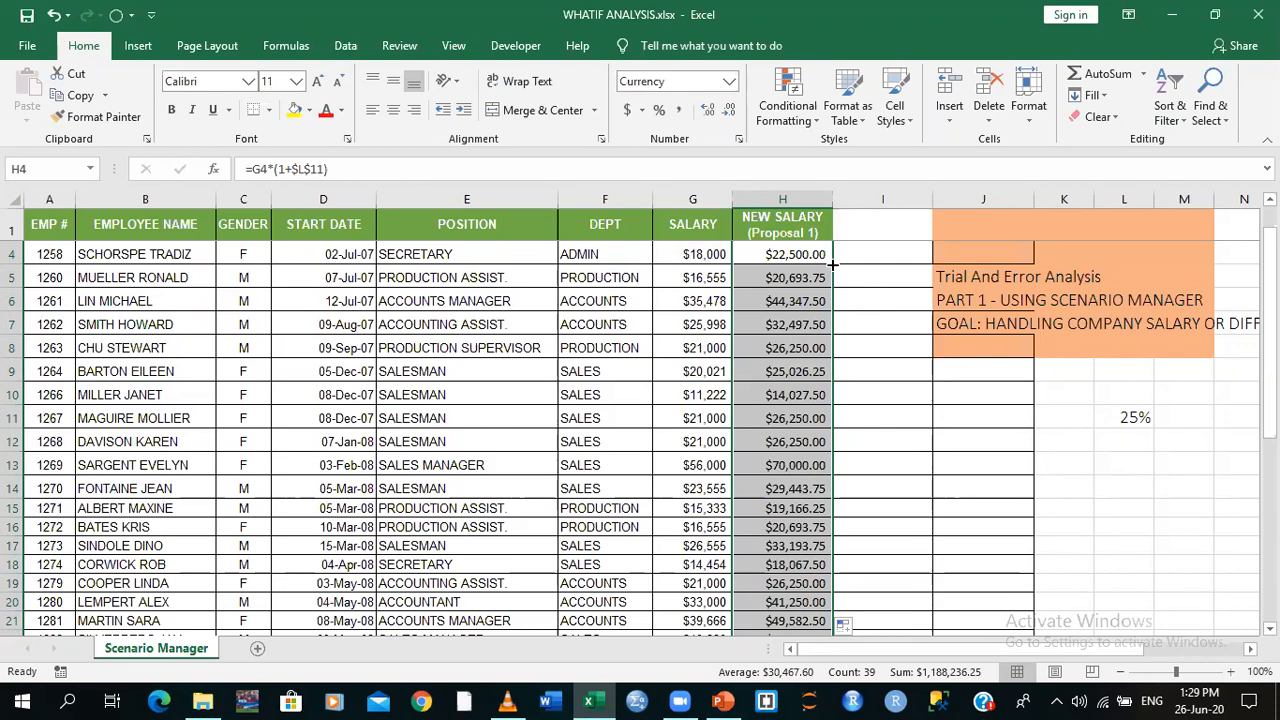
pyautogui.click(1071, 488)
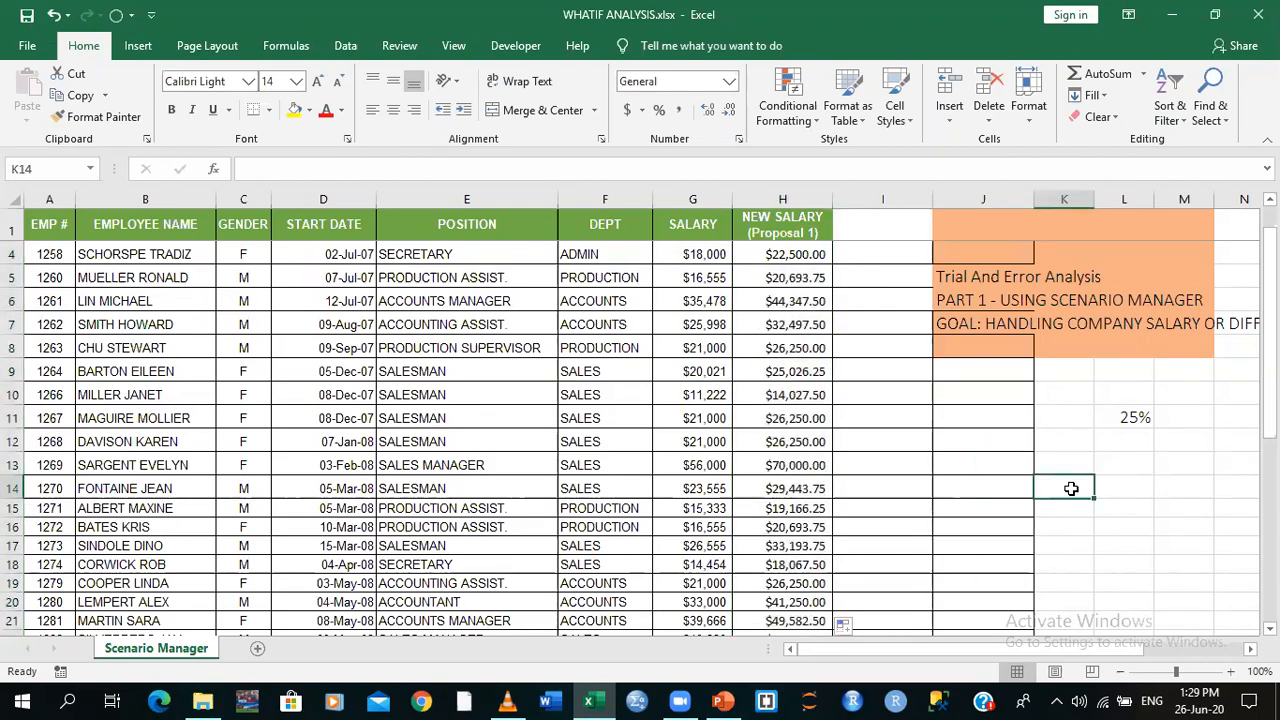
pyautogui.click(1048, 445)
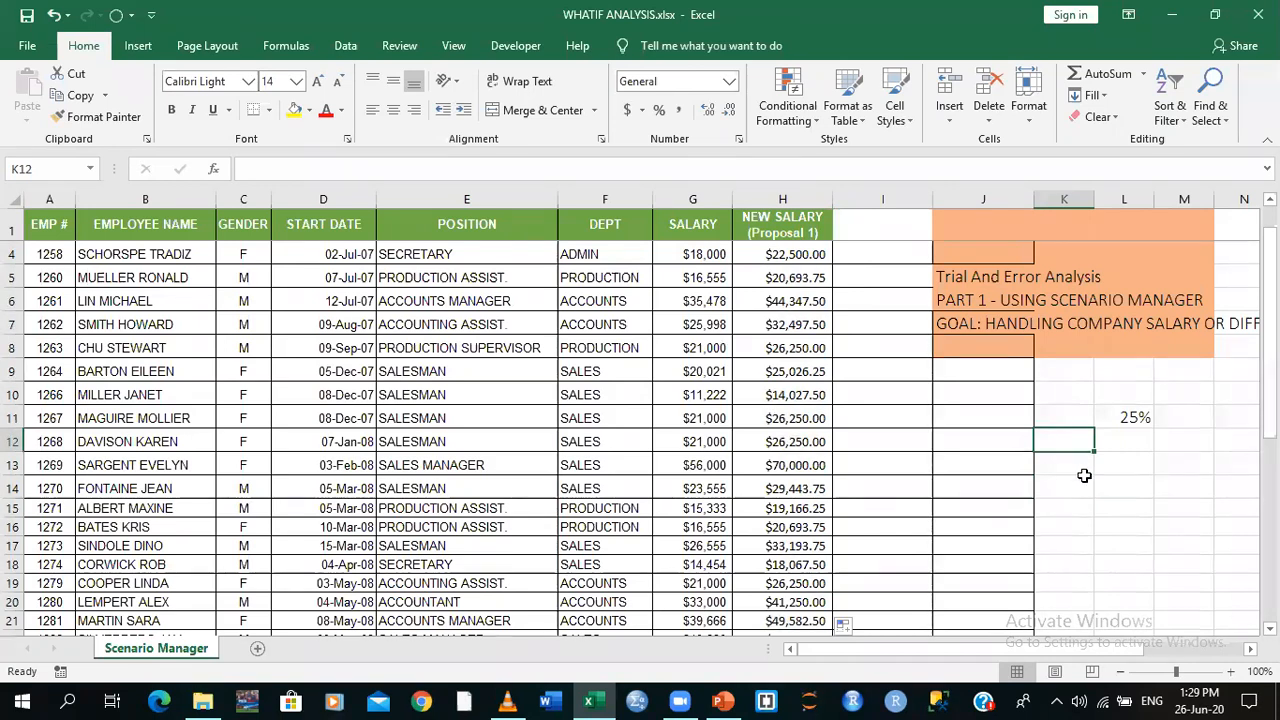
pyautogui.click(1084, 480)
pyautogui.click(1107, 456)
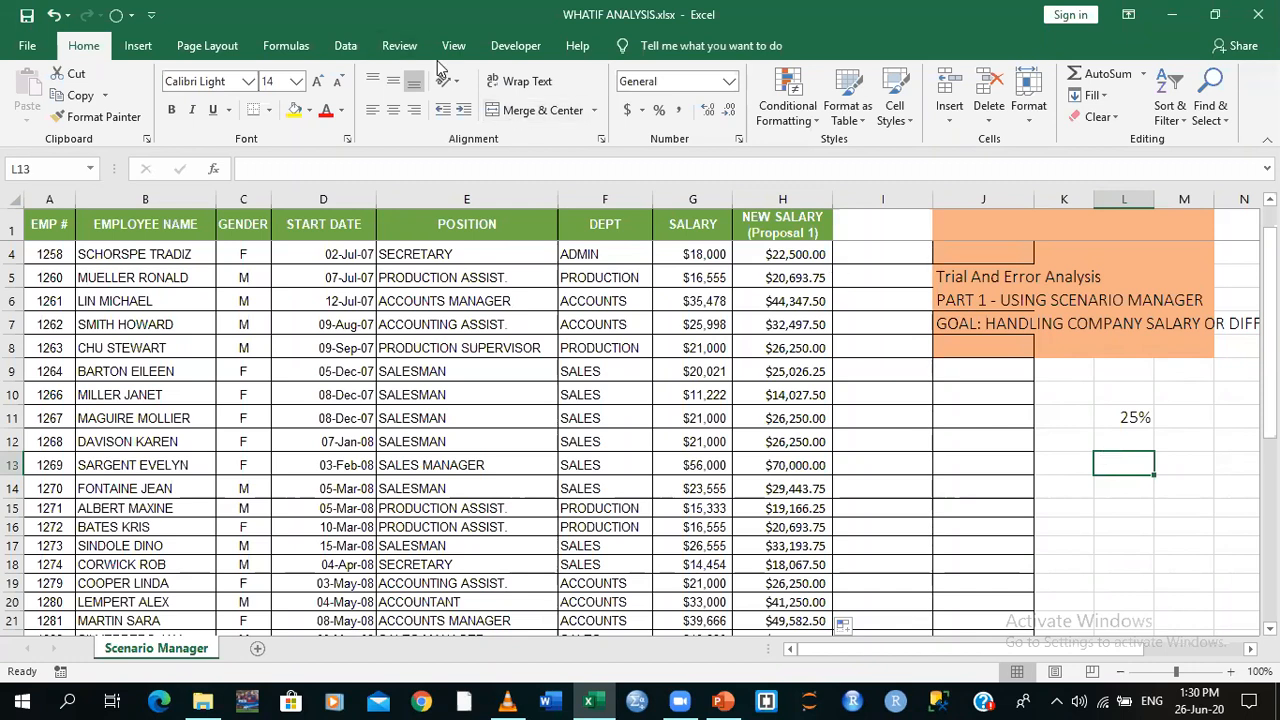
# Open the What-If Analysis Scenario Manager and move its window lower so the first salary rows stay in view
pyautogui.click(338, 50)
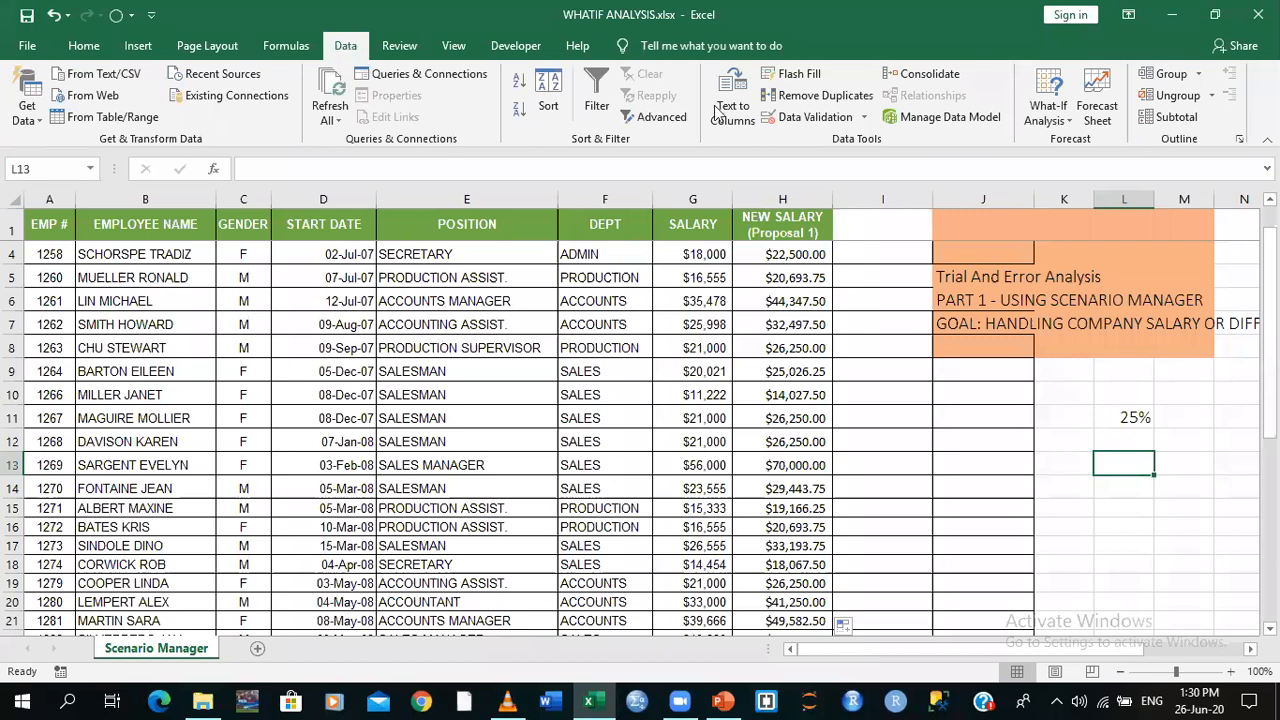
pyautogui.click(1068, 121)
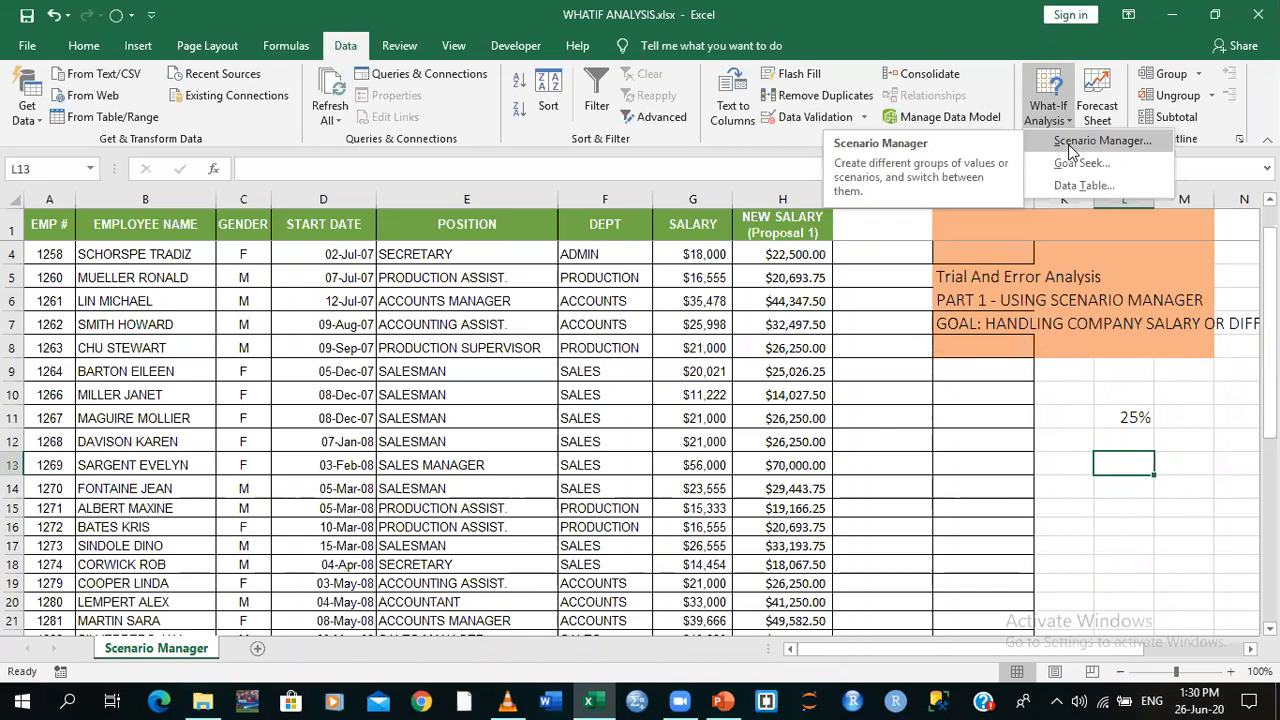
pyautogui.click(1070, 142)
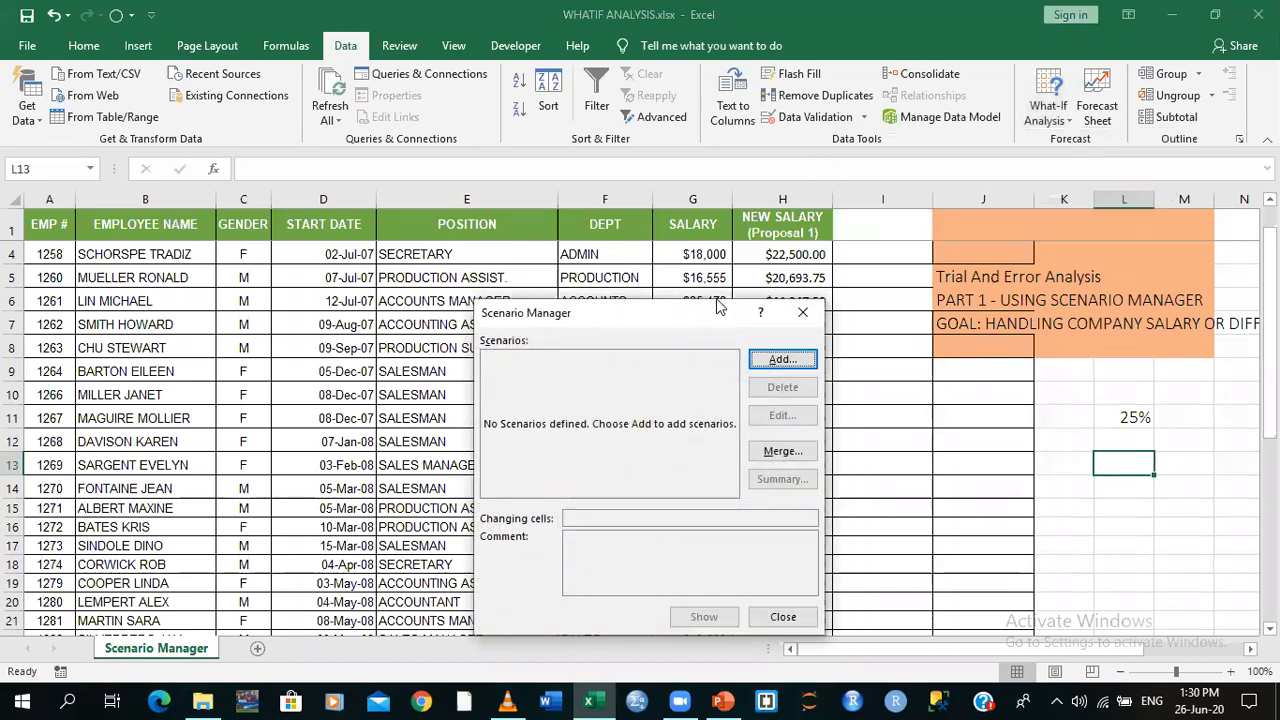
pyautogui.moveTo(709, 318); pyautogui.dragTo(679, 352)
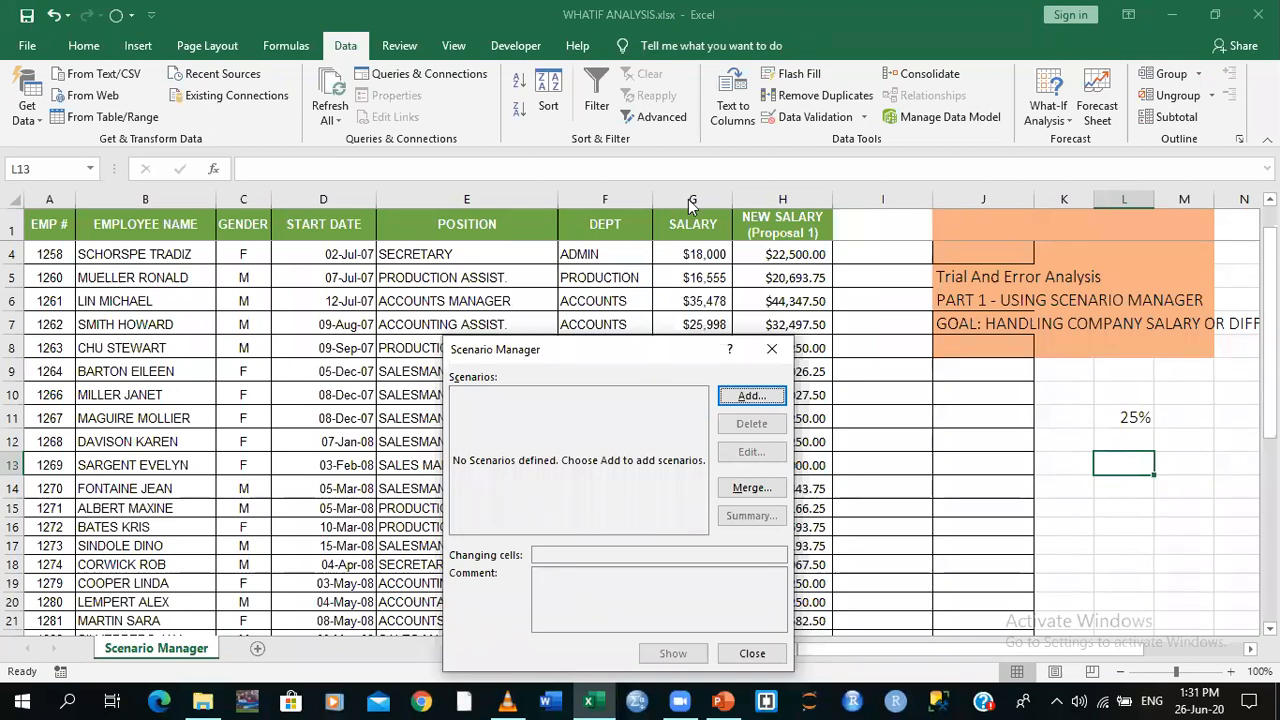
pyautogui.click(547, 160)
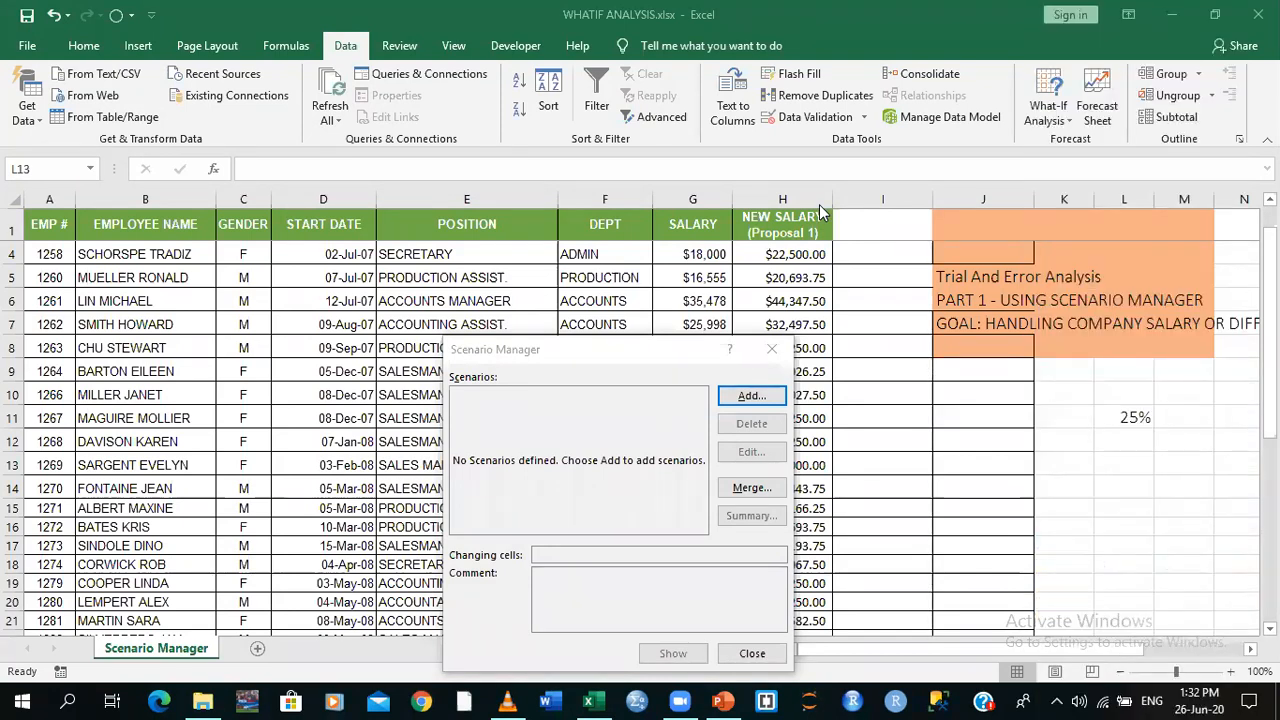
# Start a new scenario and name it LOW INCREAMENT OF 5%
pyautogui.click(750, 398)
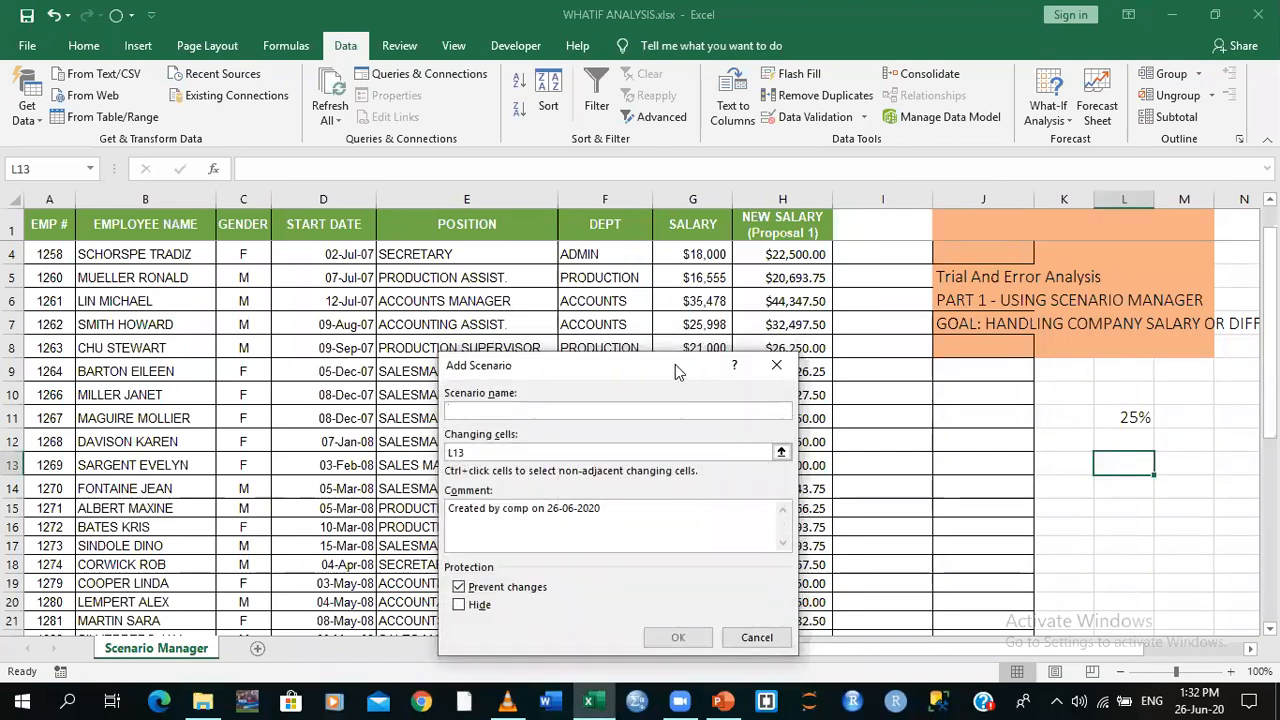
pyautogui.moveTo(675, 360); pyautogui.dragTo(716, 272)
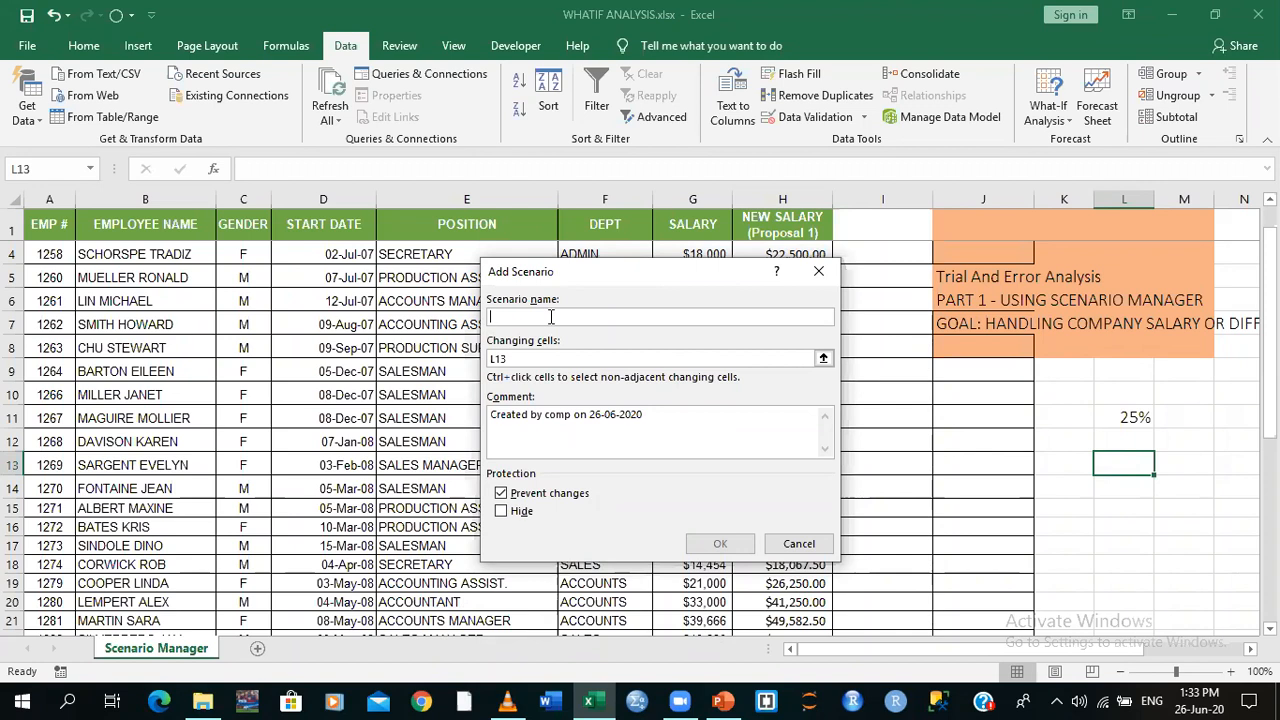
pyautogui.write('LOW INCREAMENT OF 5')
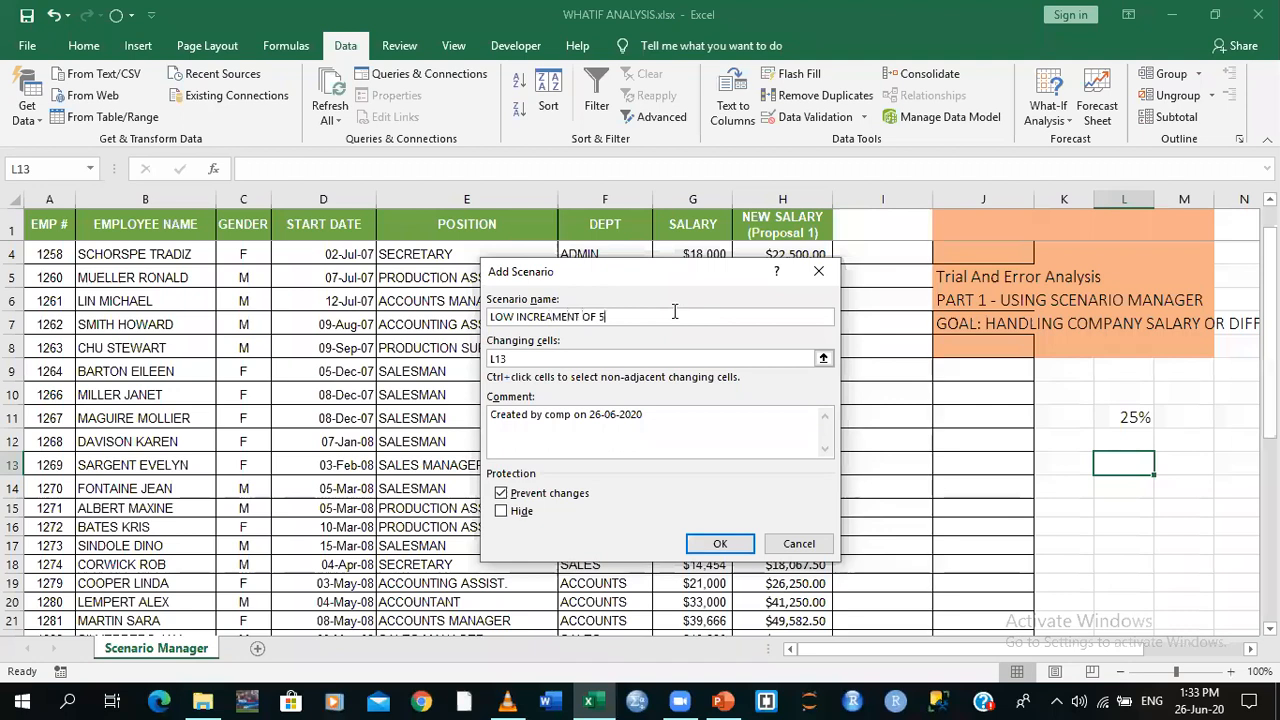
pyautogui.write('%')
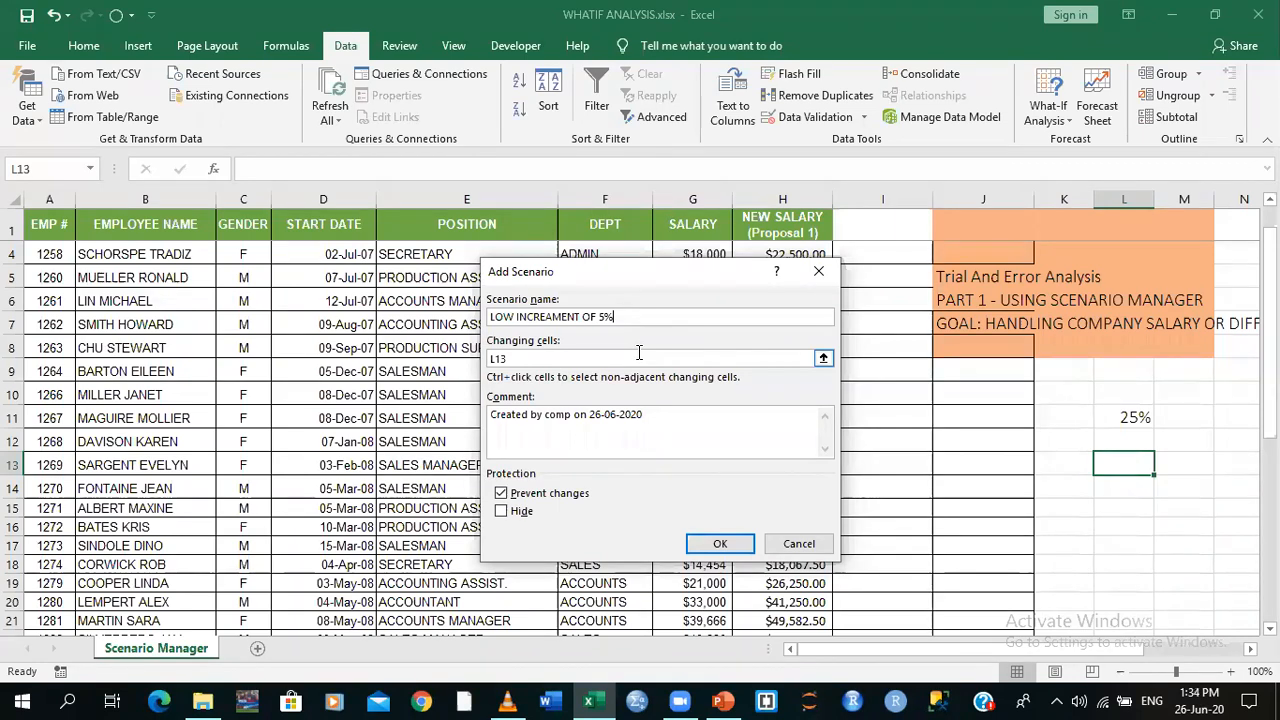
# Make $L$11 the changing cell of the 5% scenario, turn off Prevent changes and accept the scenario settings
pyautogui.click(543, 357)
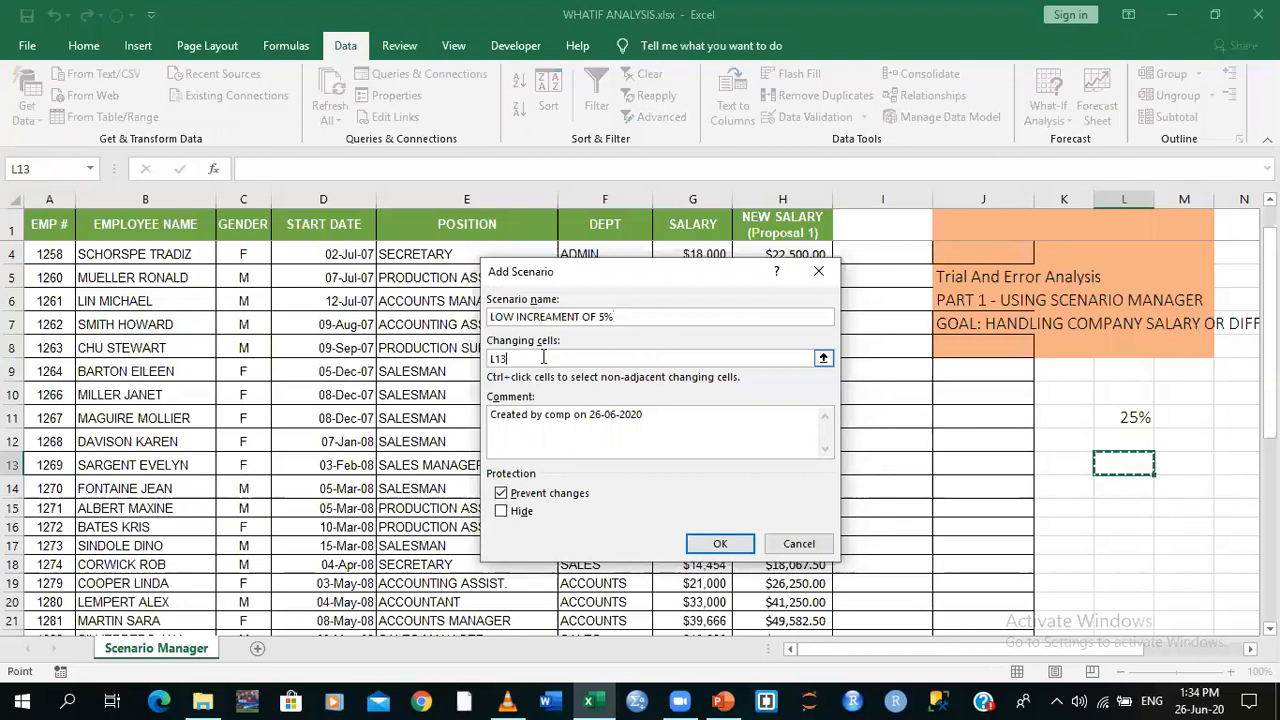
pyautogui.press('BackSpace')
pyautogui.press('BackSpace')
pyautogui.press('BackSpace')
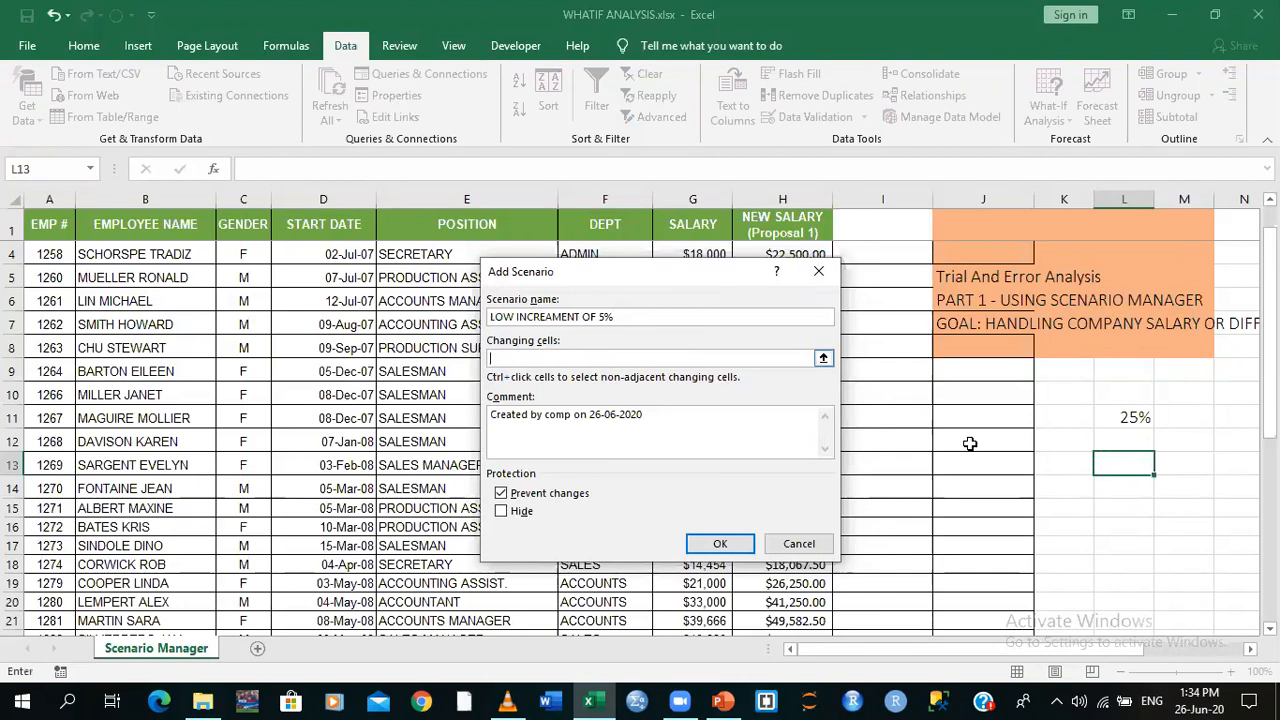
pyautogui.click(1131, 420)
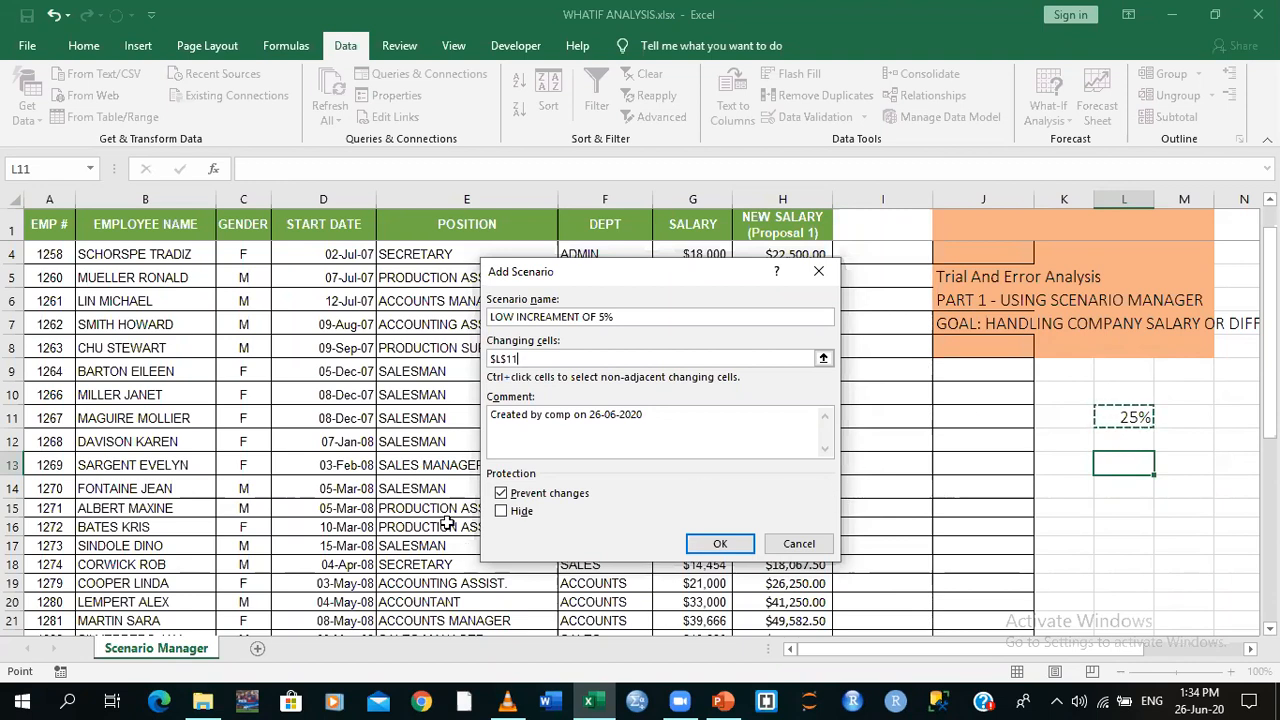
pyautogui.click(501, 494)
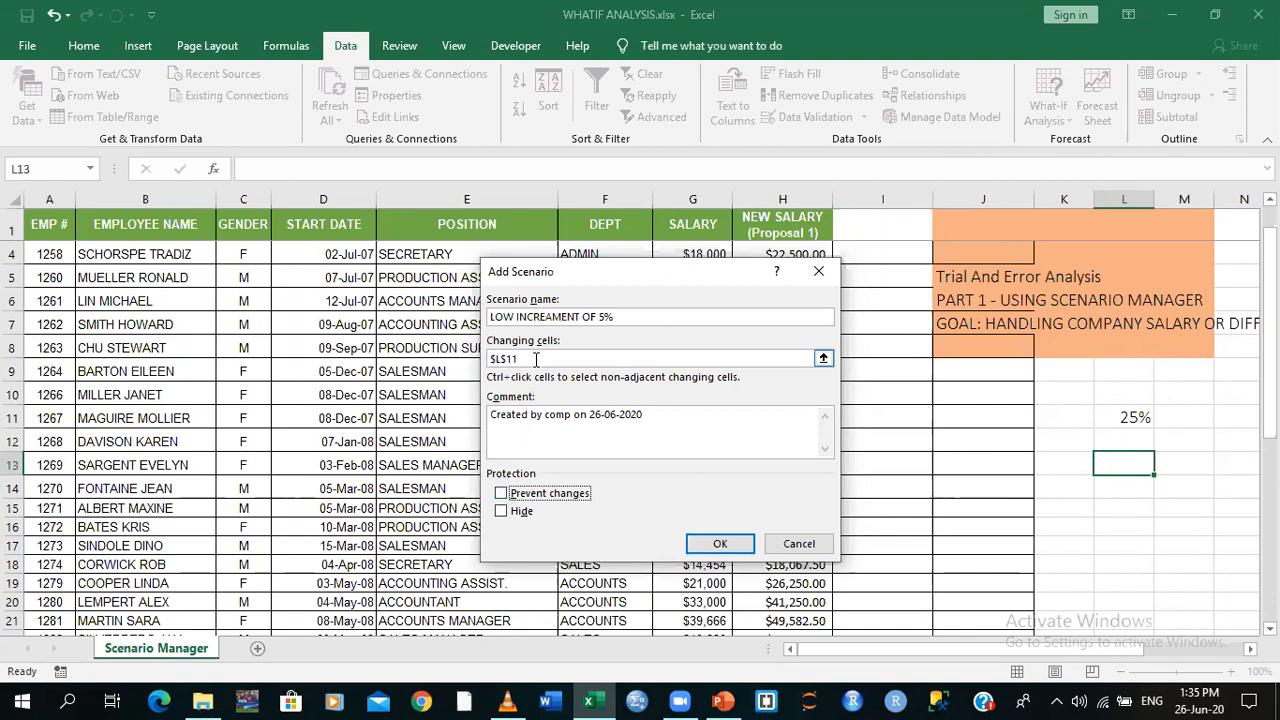
pyautogui.click(1120, 418)
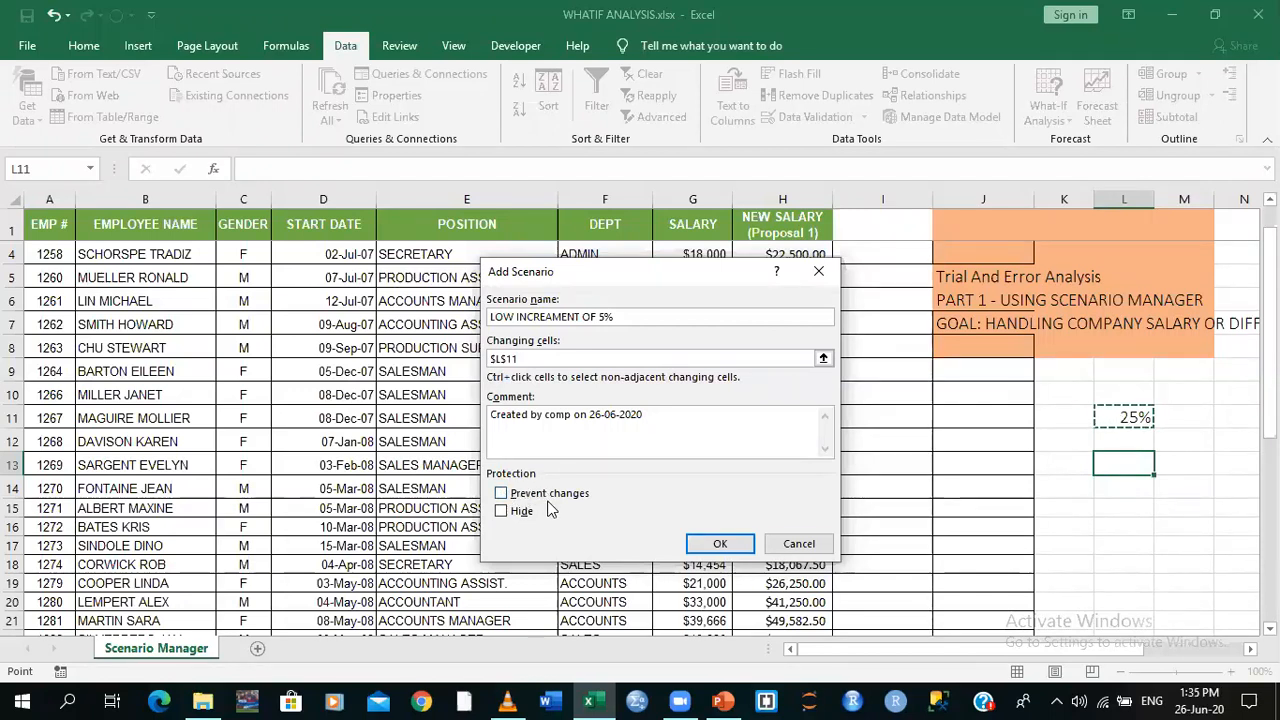
pyautogui.click(718, 546)
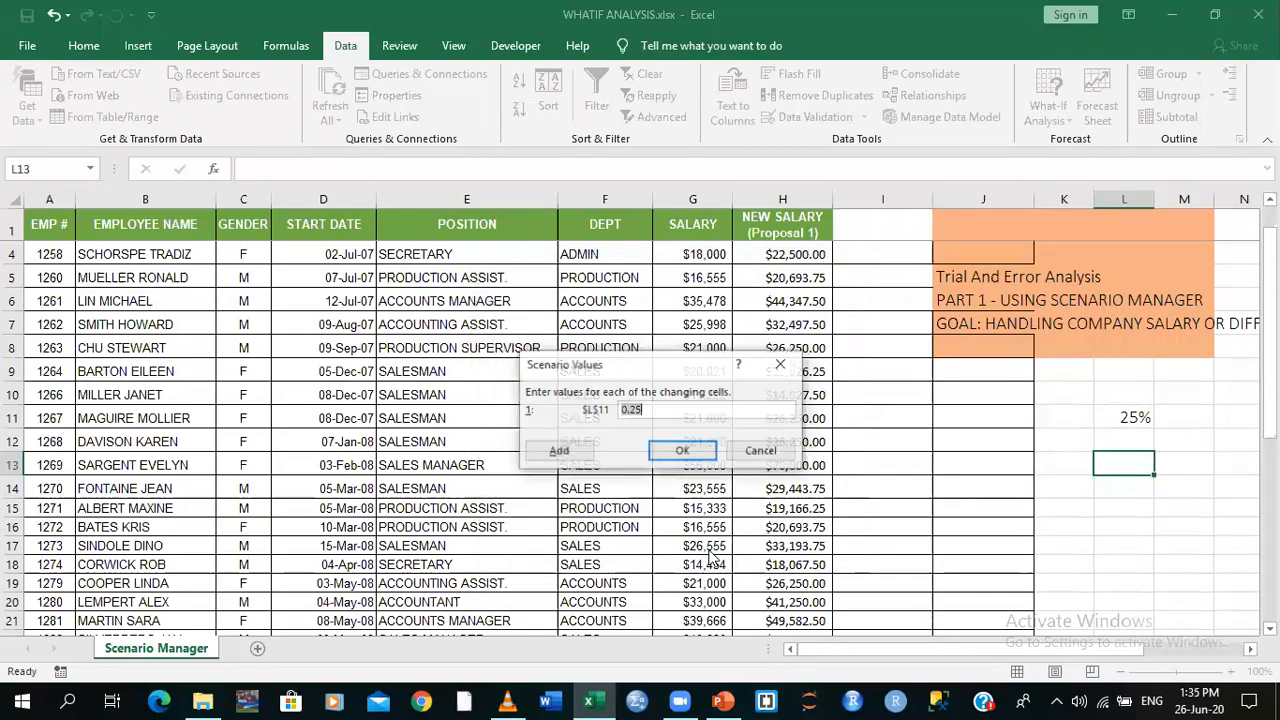
# Set the 5% scenario's value for $L$11 to 0.05 and save the scenario
pyautogui.press('BackSpace')
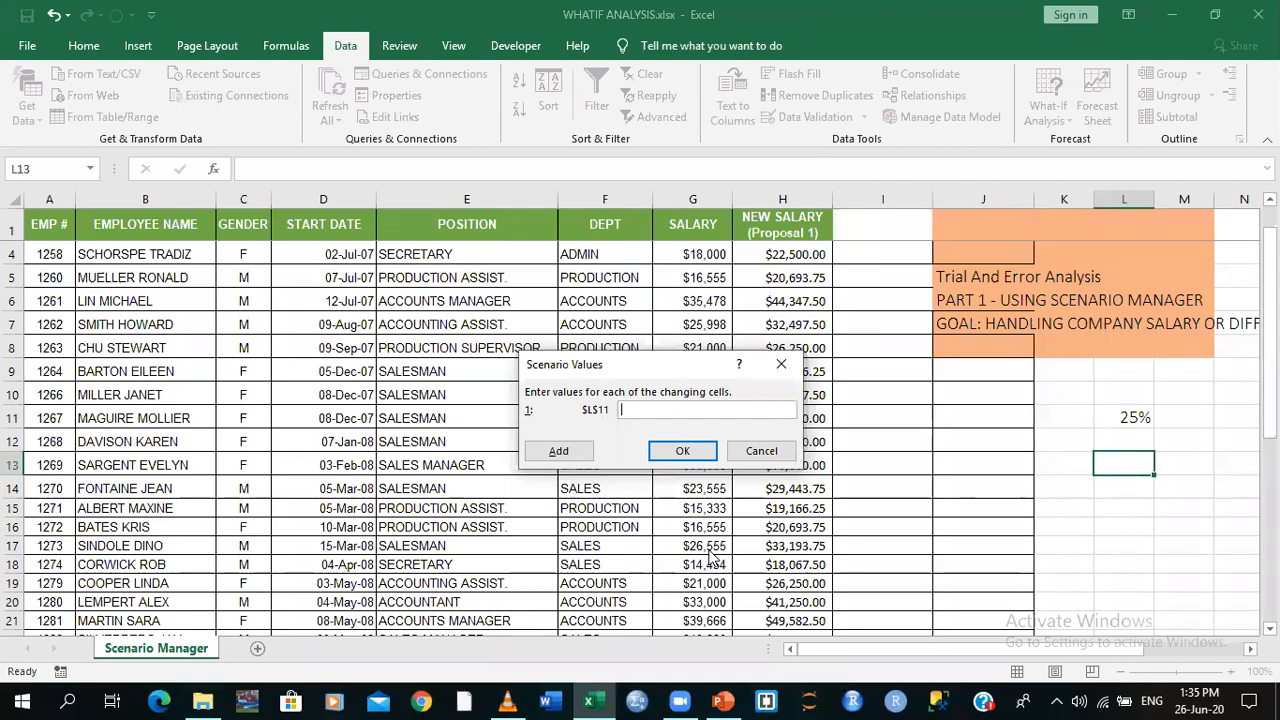
pyautogui.write('0.05')
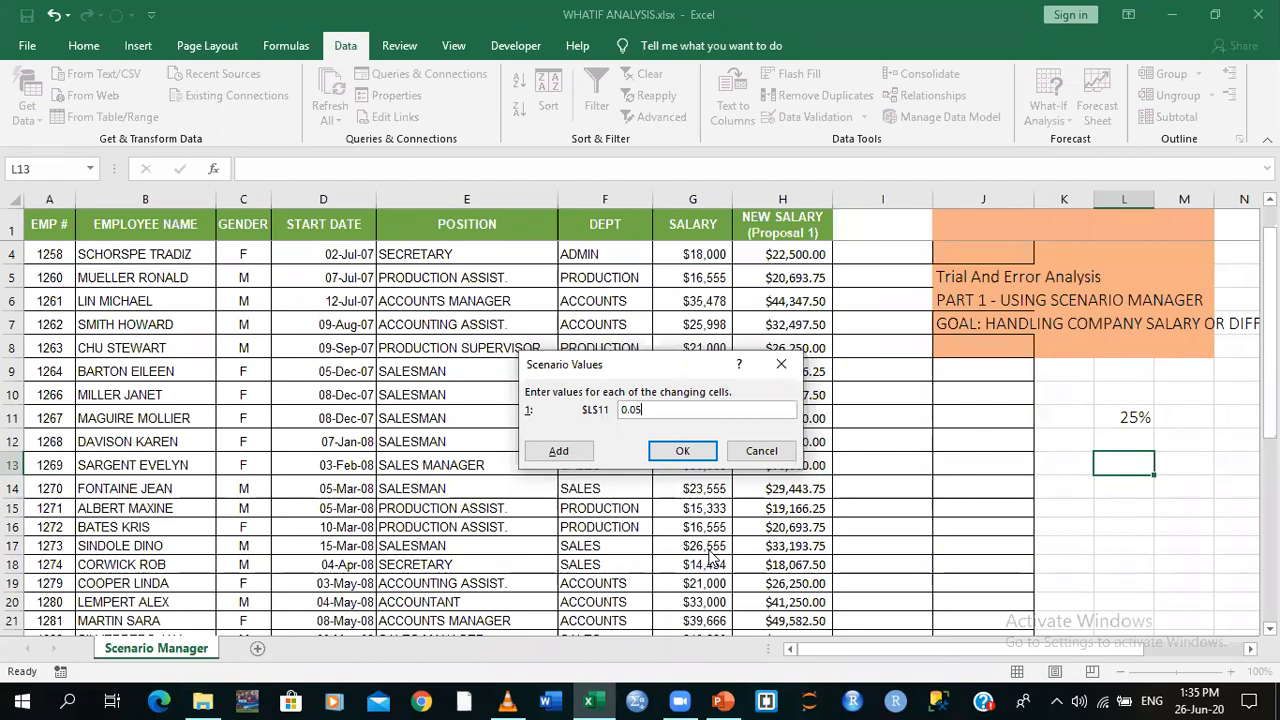
pyautogui.click(683, 451)
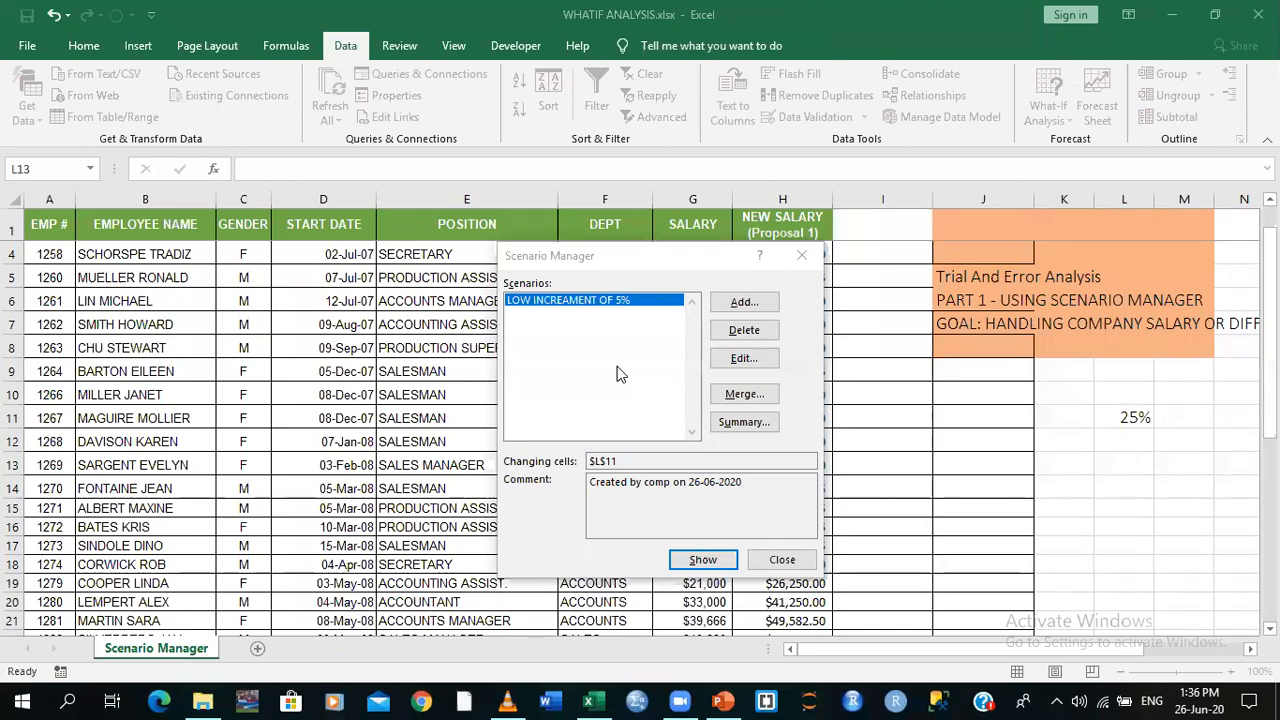
# Add a second scenario named MEDIUM INCREAMENT OF 45%
pyautogui.click(730, 303)
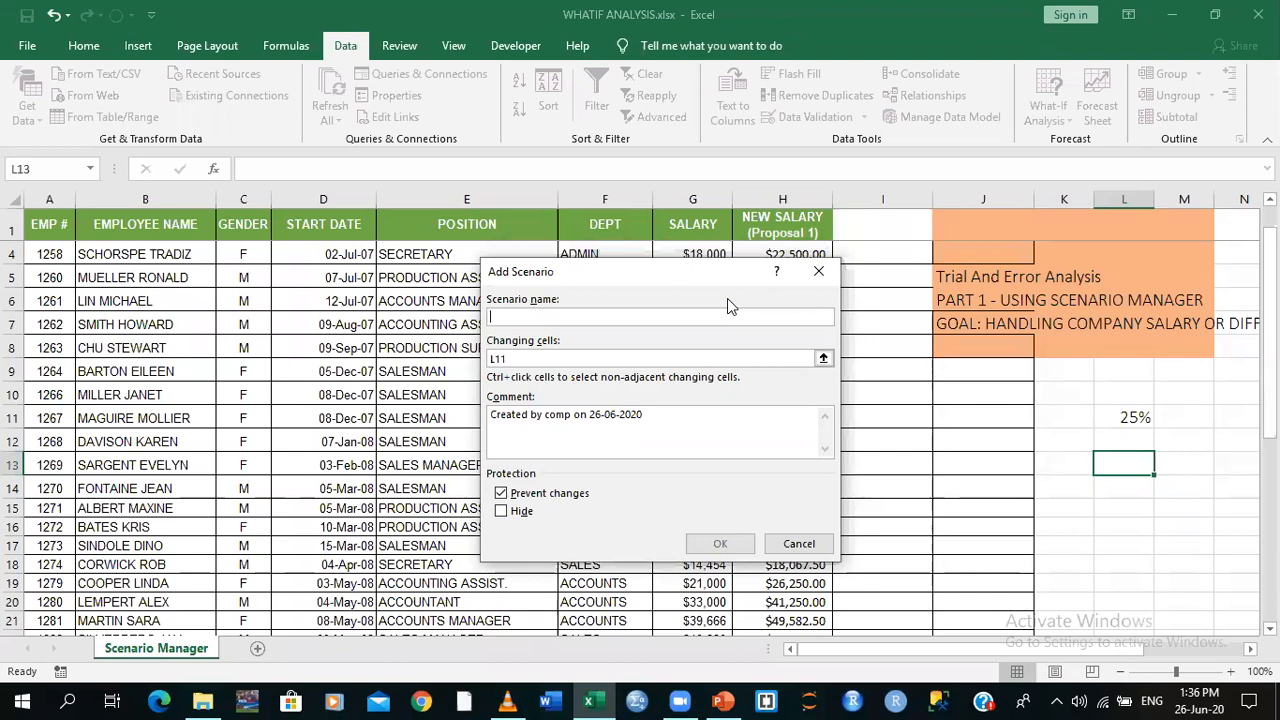
pyautogui.write('MEDIUM INCREAMENT ')
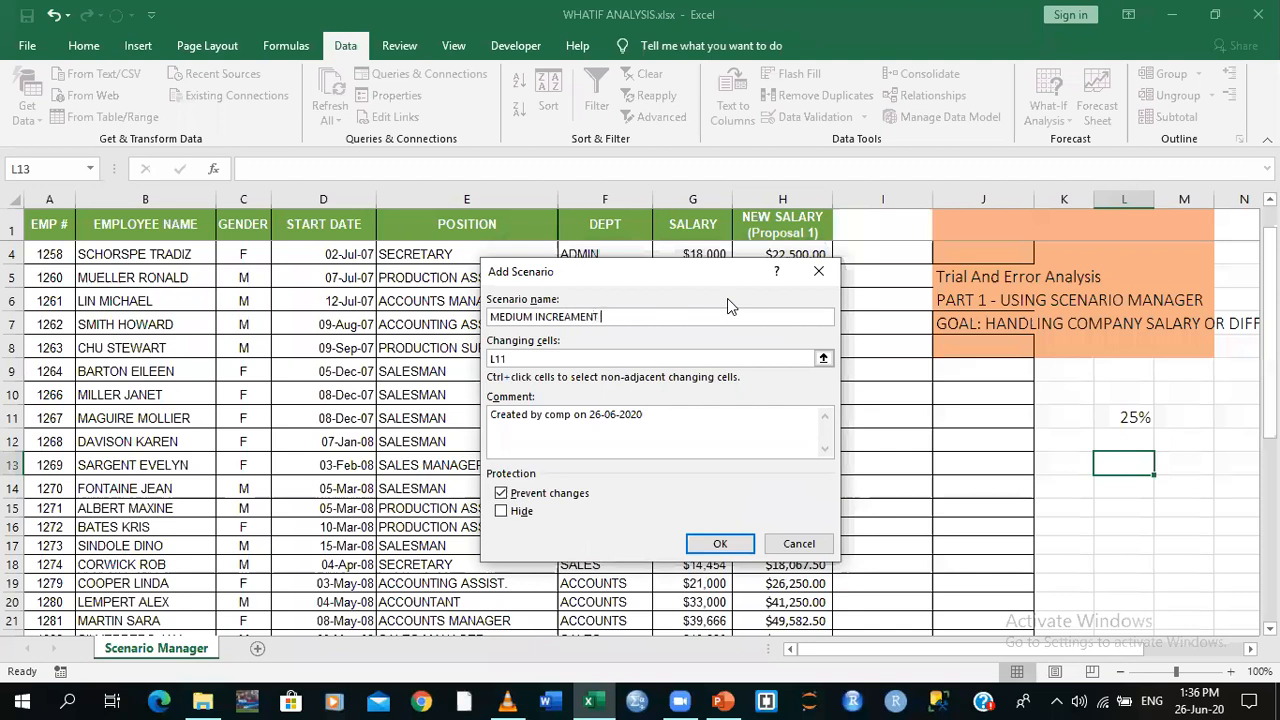
pyautogui.write('OF 45%')
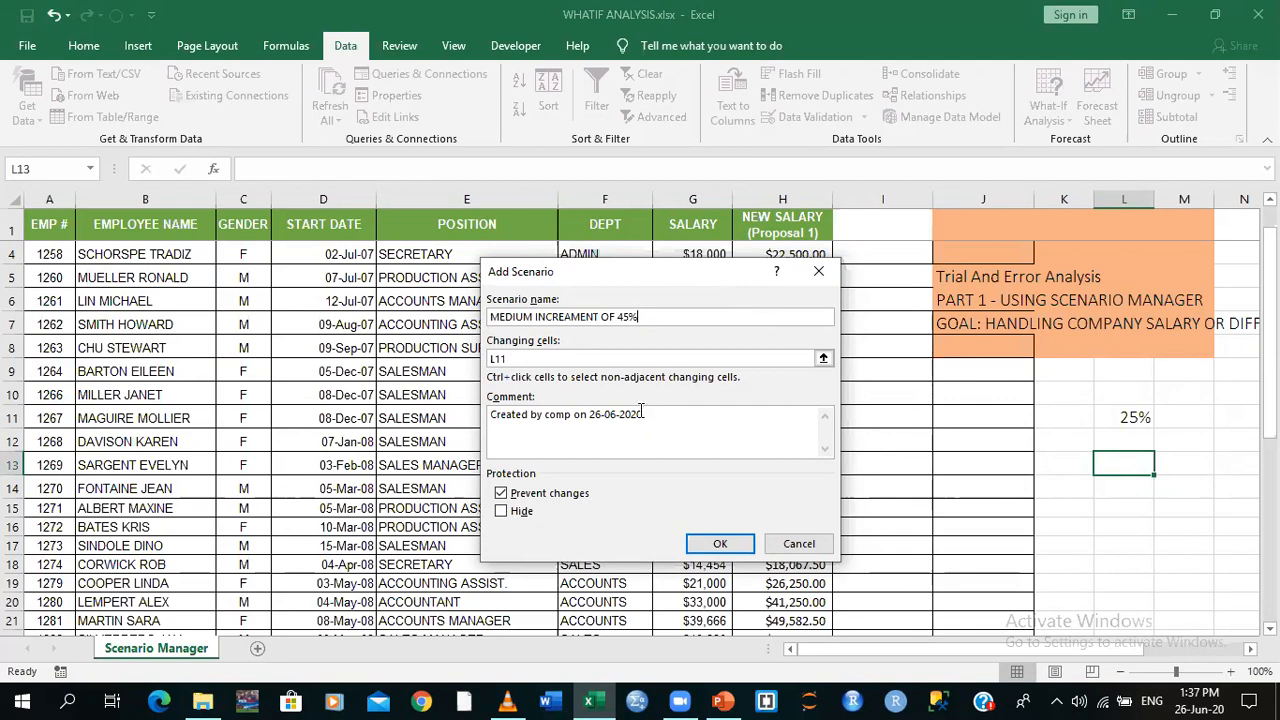
# Make $L$11 the changing cell of the 45% scenario, turn off Prevent changes and accept the scenario settings
pyautogui.click(590, 357)
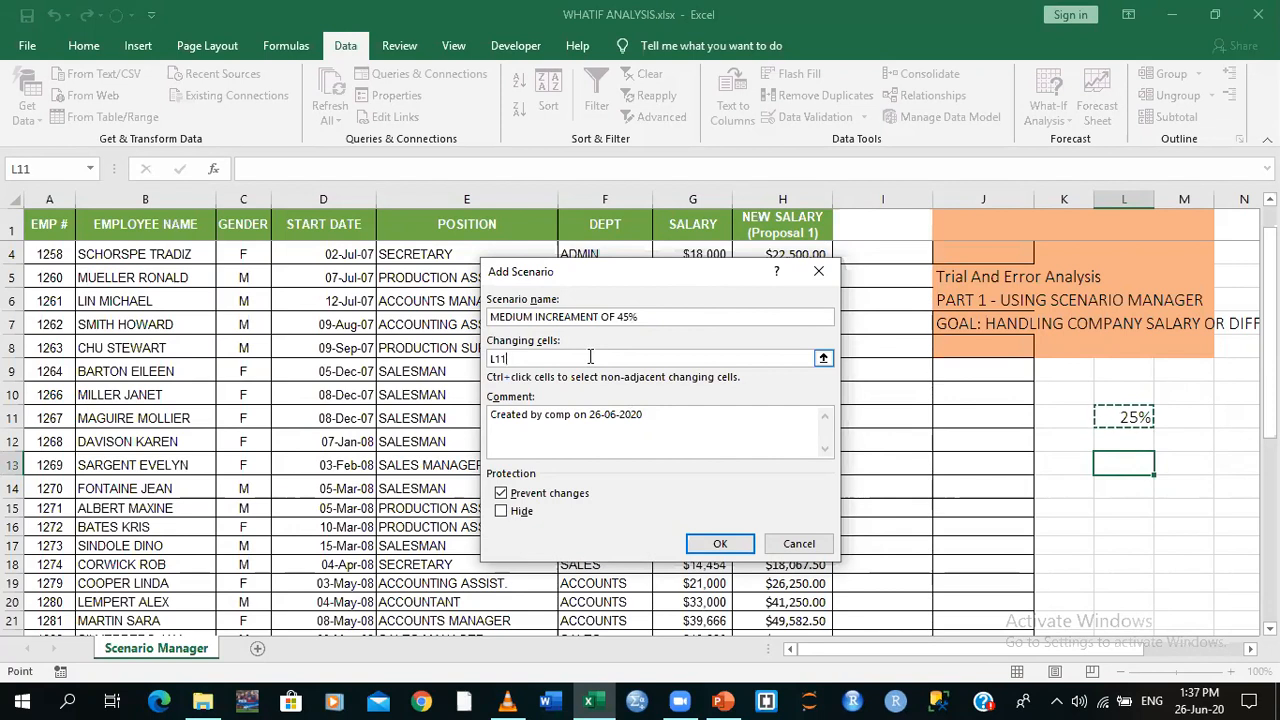
pyautogui.press('BackSpace')
pyautogui.press('BackSpace')
pyautogui.press('BackSpace')
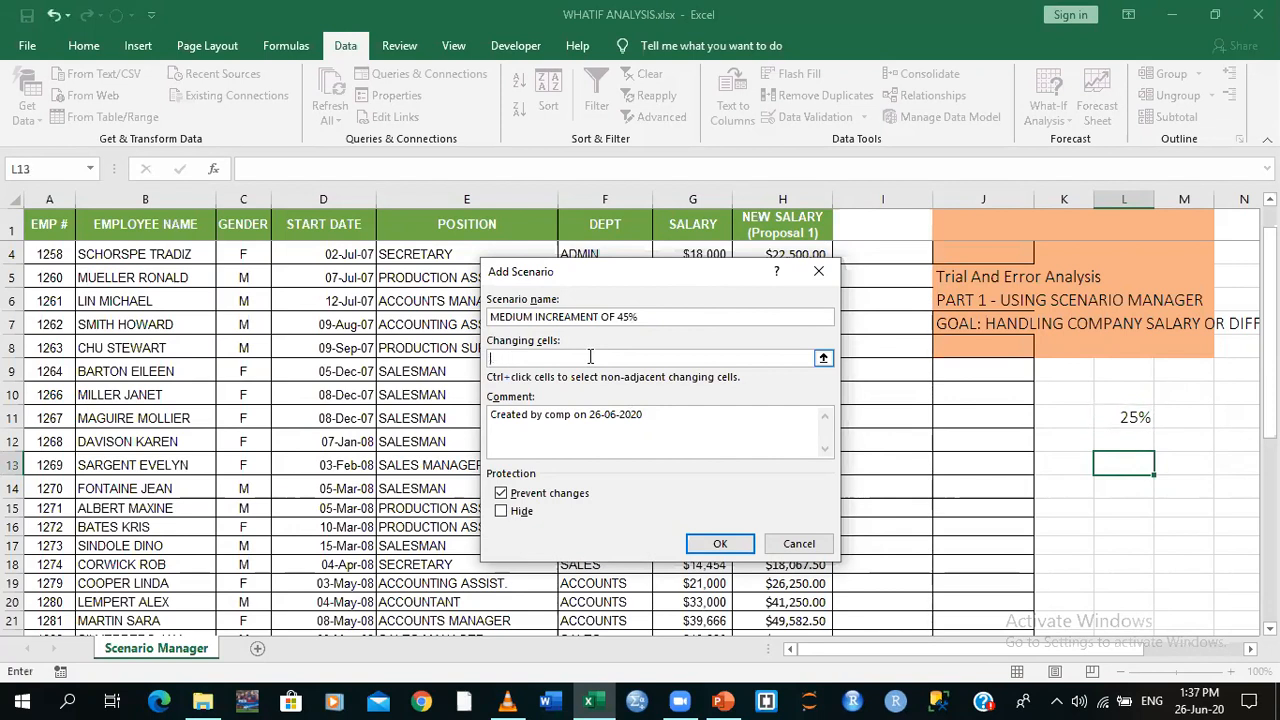
pyautogui.click(1118, 419)
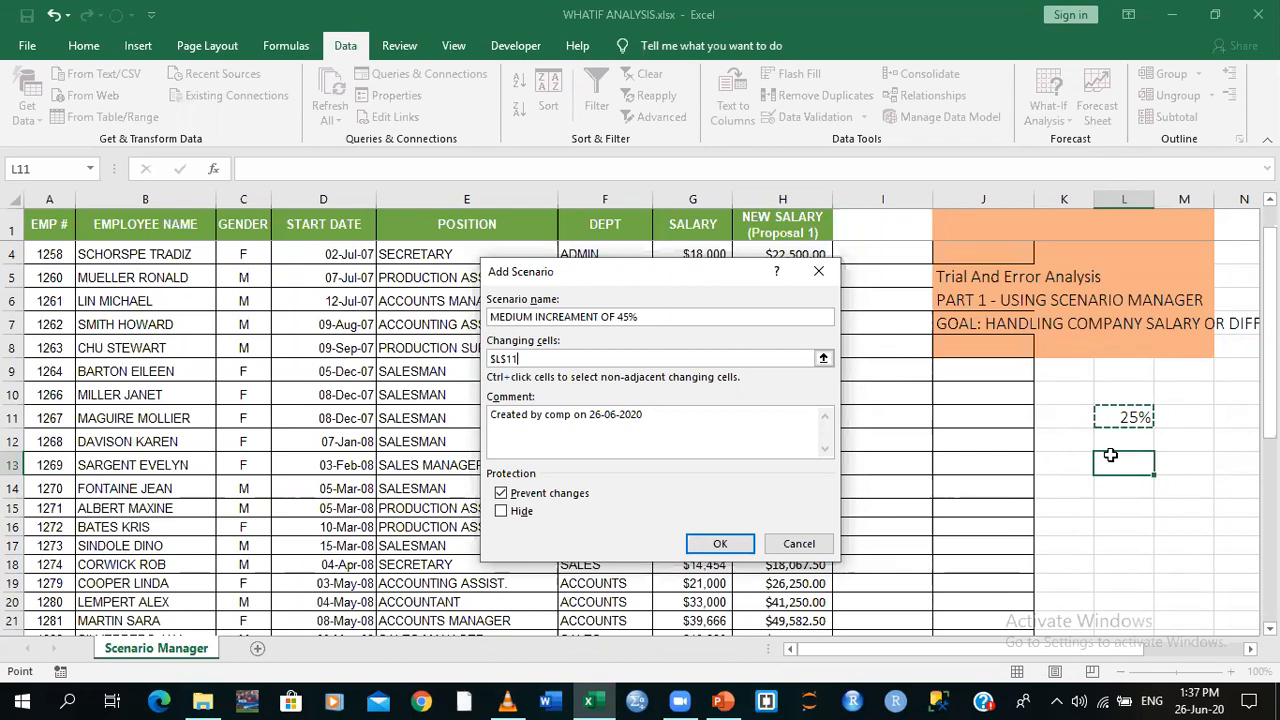
pyautogui.click(502, 493)
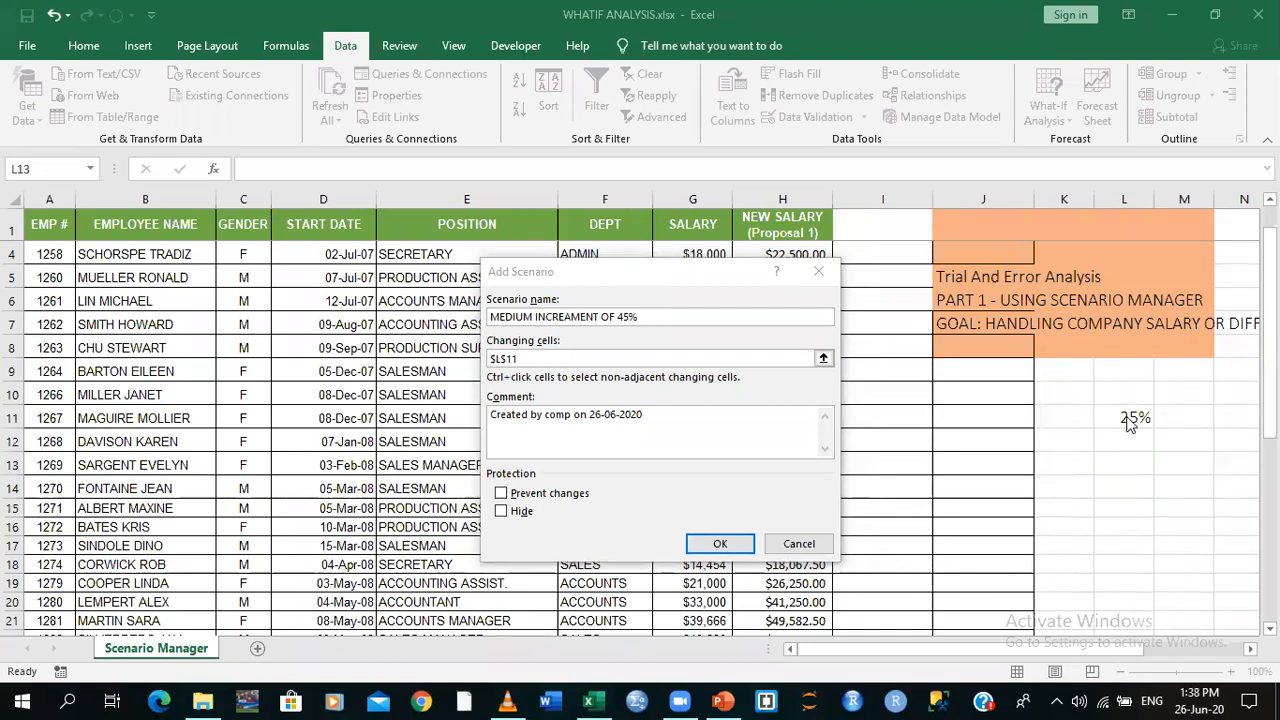
pyautogui.click(720, 543)
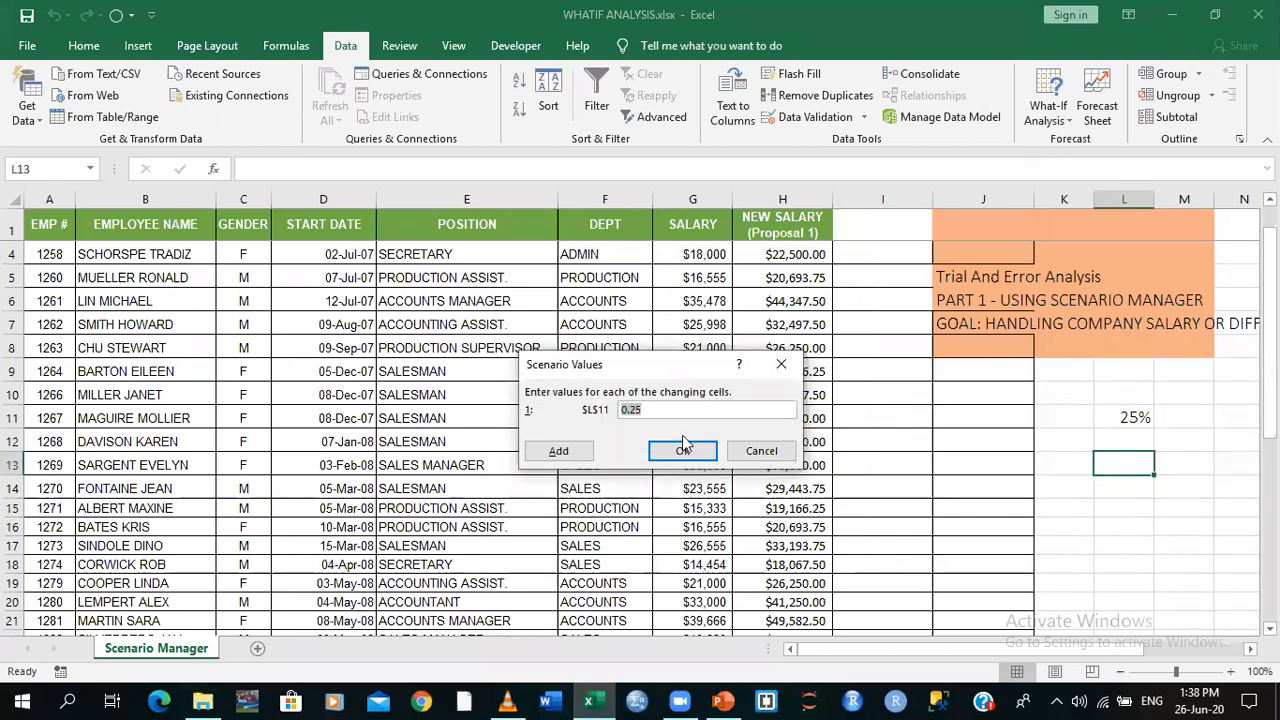
# Set the 45% scenario's value for $L$11 to 0.45 and save the scenario
pyautogui.press('BackSpace')
pyautogui.click(540, 218)
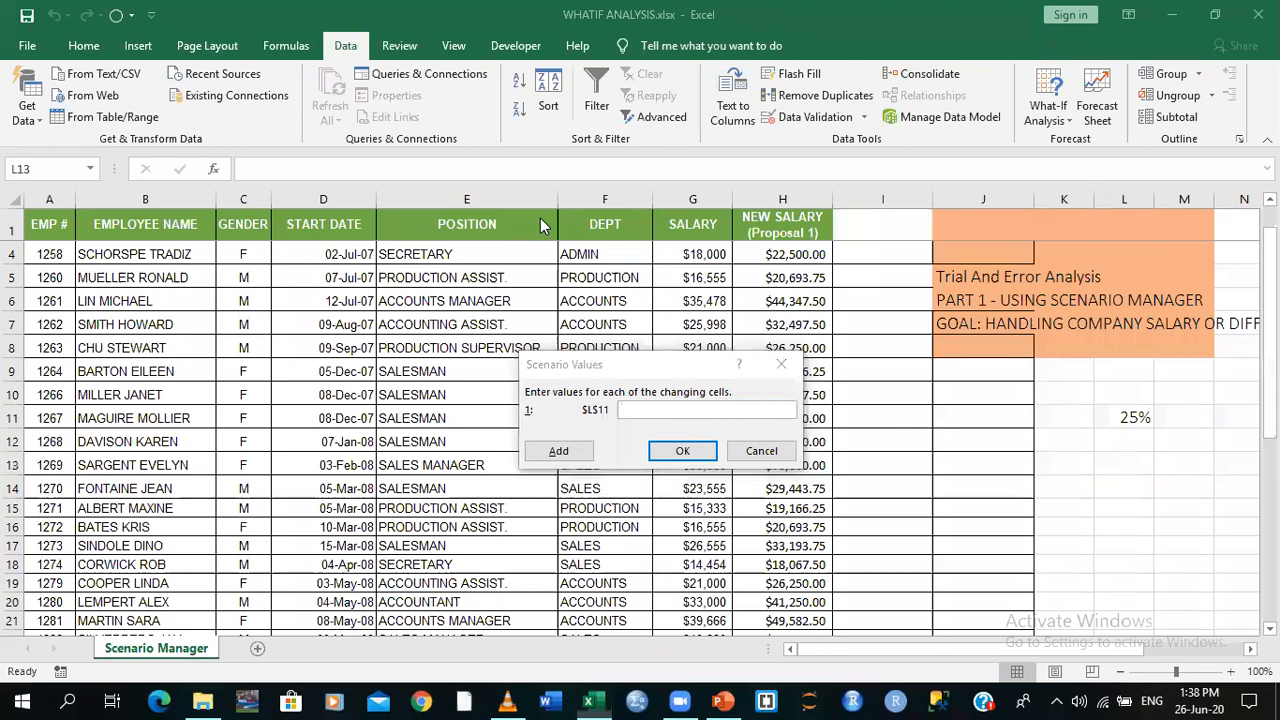
pyautogui.click(659, 409)
pyautogui.write('0.45')
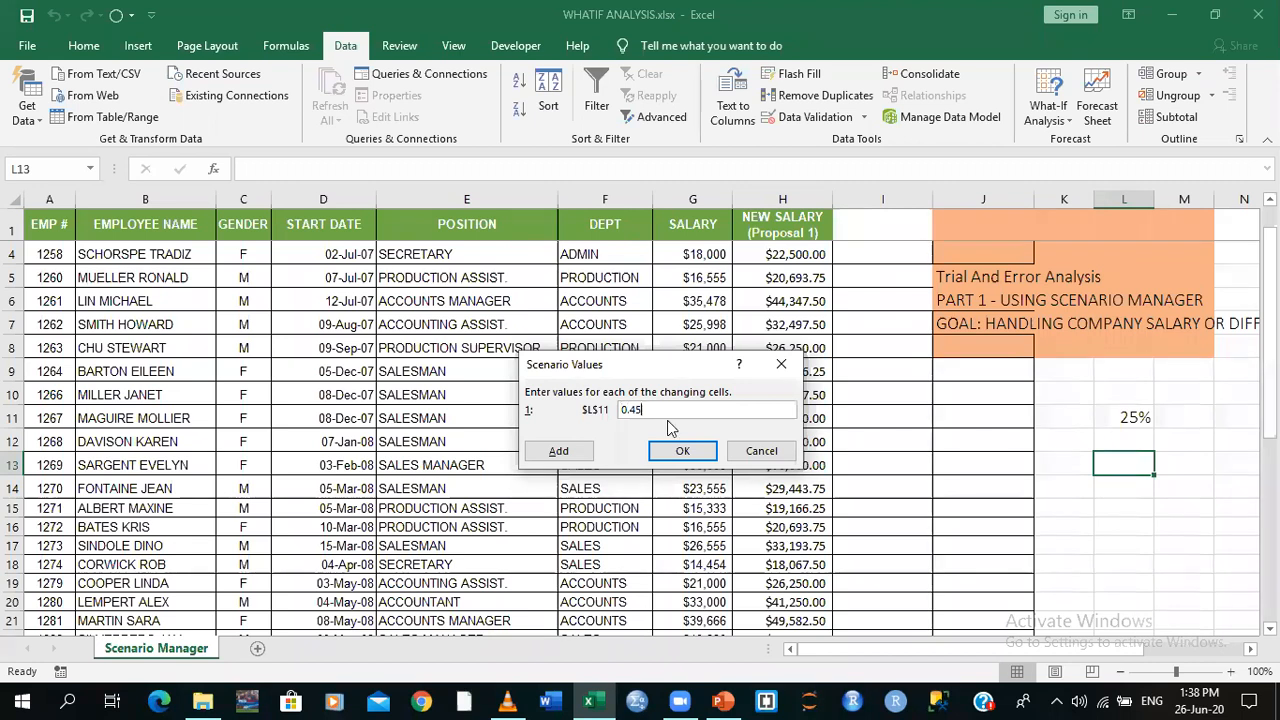
pyautogui.click(681, 452)
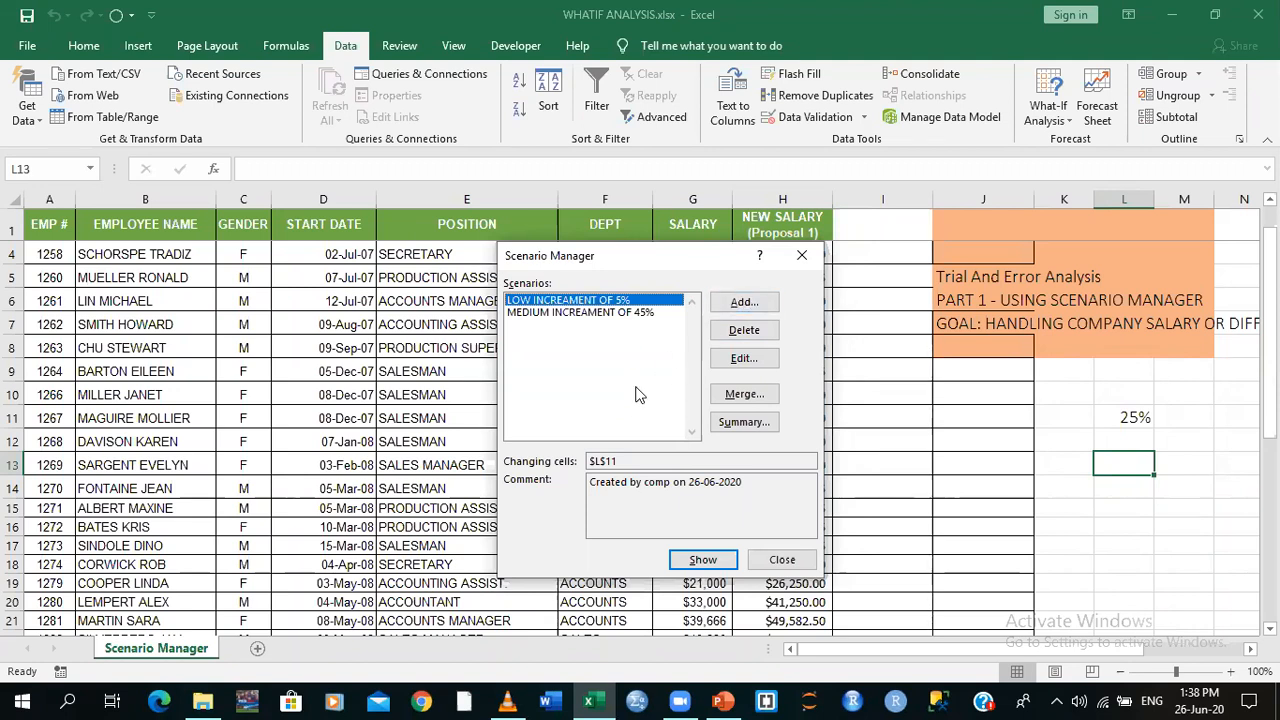
# Add a third scenario named HIGH INCREAMENT OF 85%
pyautogui.click(735, 306)
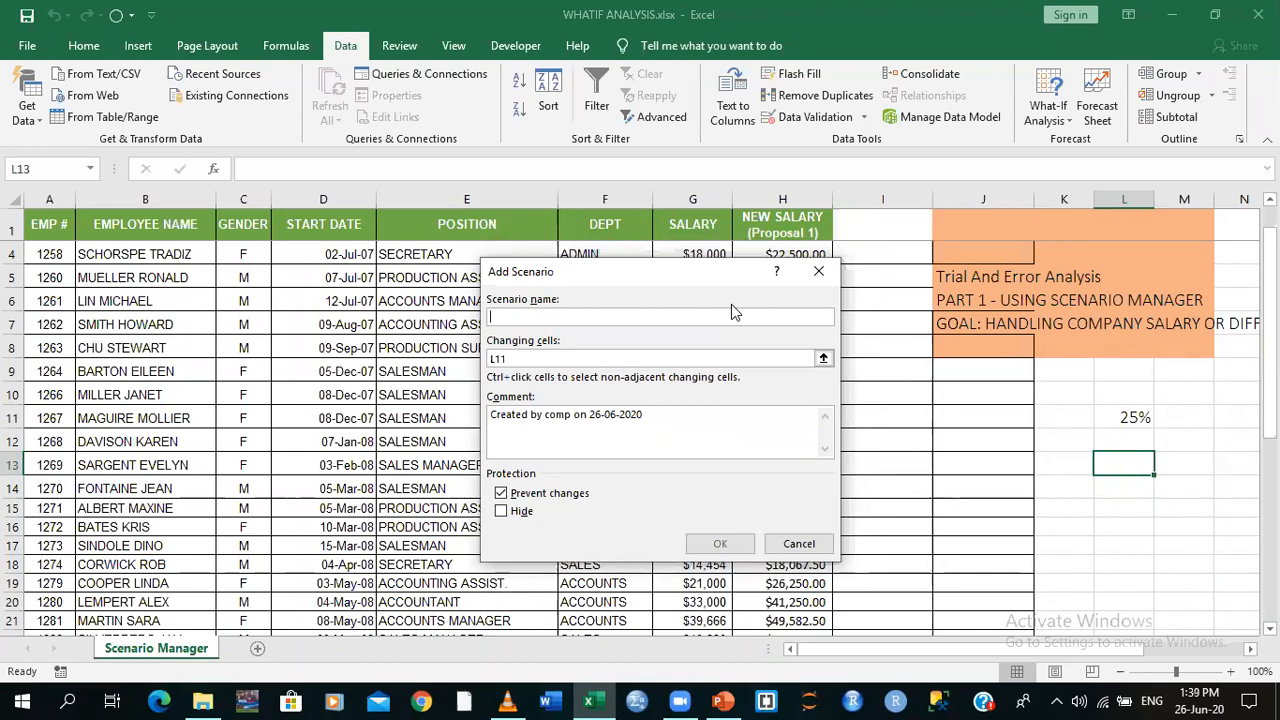
pyautogui.write('HIGH IN')
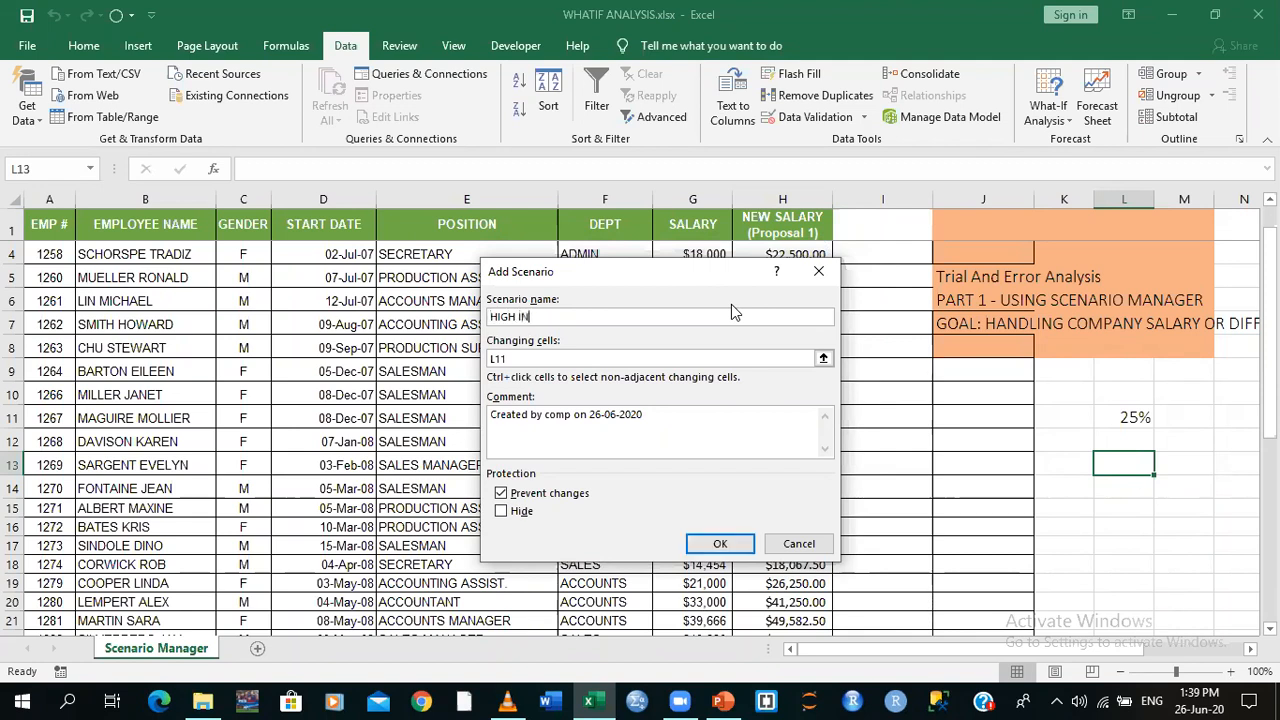
pyautogui.write('CREAMENT OF')
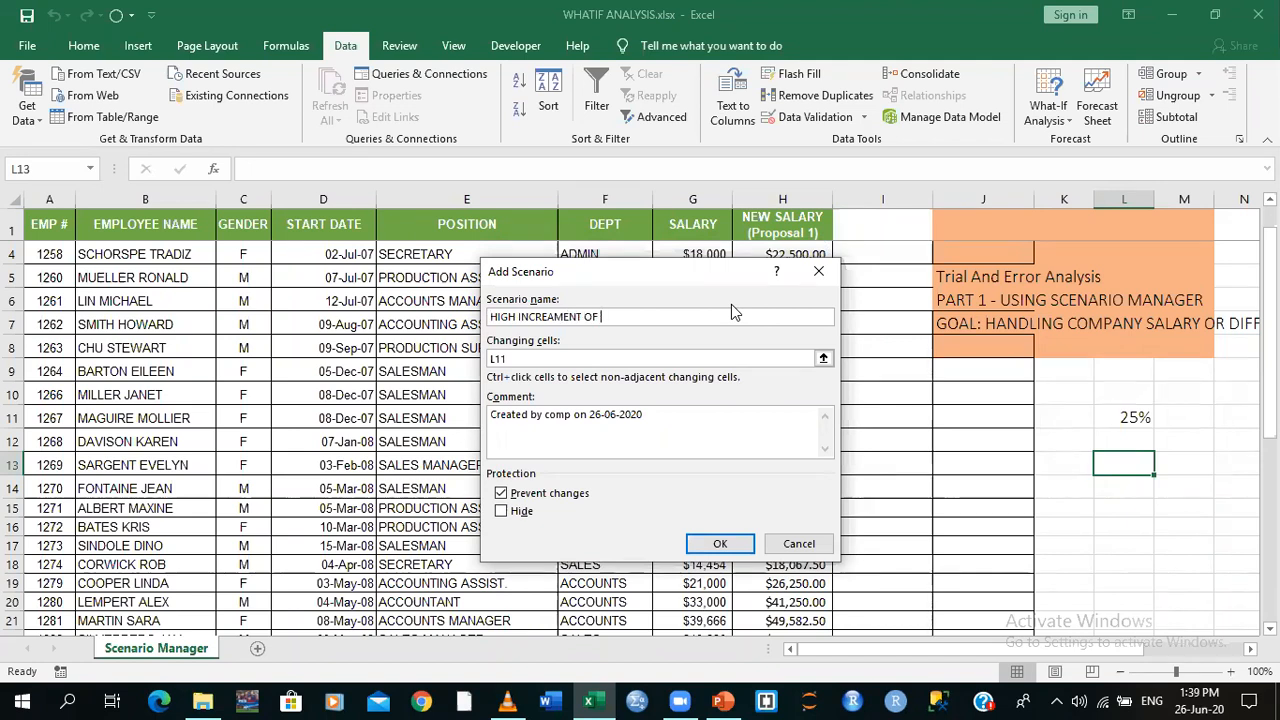
pyautogui.write(' 85%')
# Make $L$11 the changing cell of the 85% scenario, turn off Prevent changes and accept the scenario settings
pyautogui.click(553, 358)
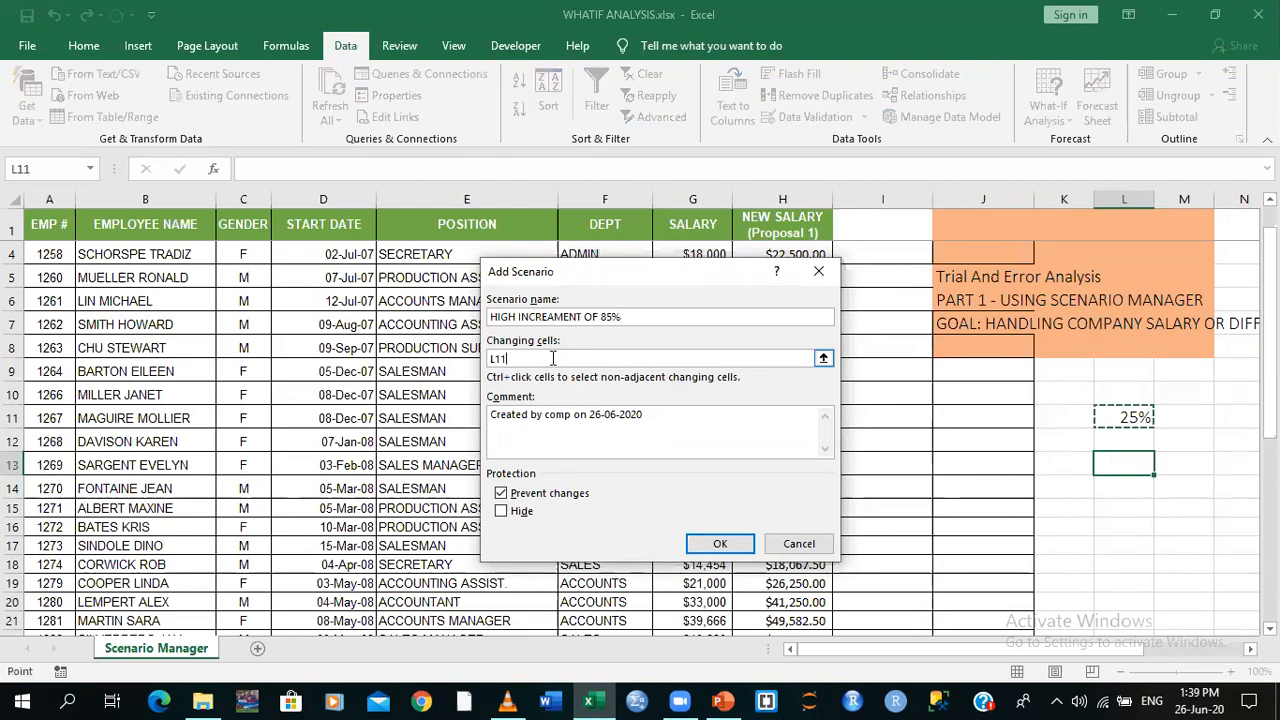
pyautogui.press('BackSpace')
pyautogui.press('BackSpace')
pyautogui.press('BackSpace')
pyautogui.click(1133, 417)
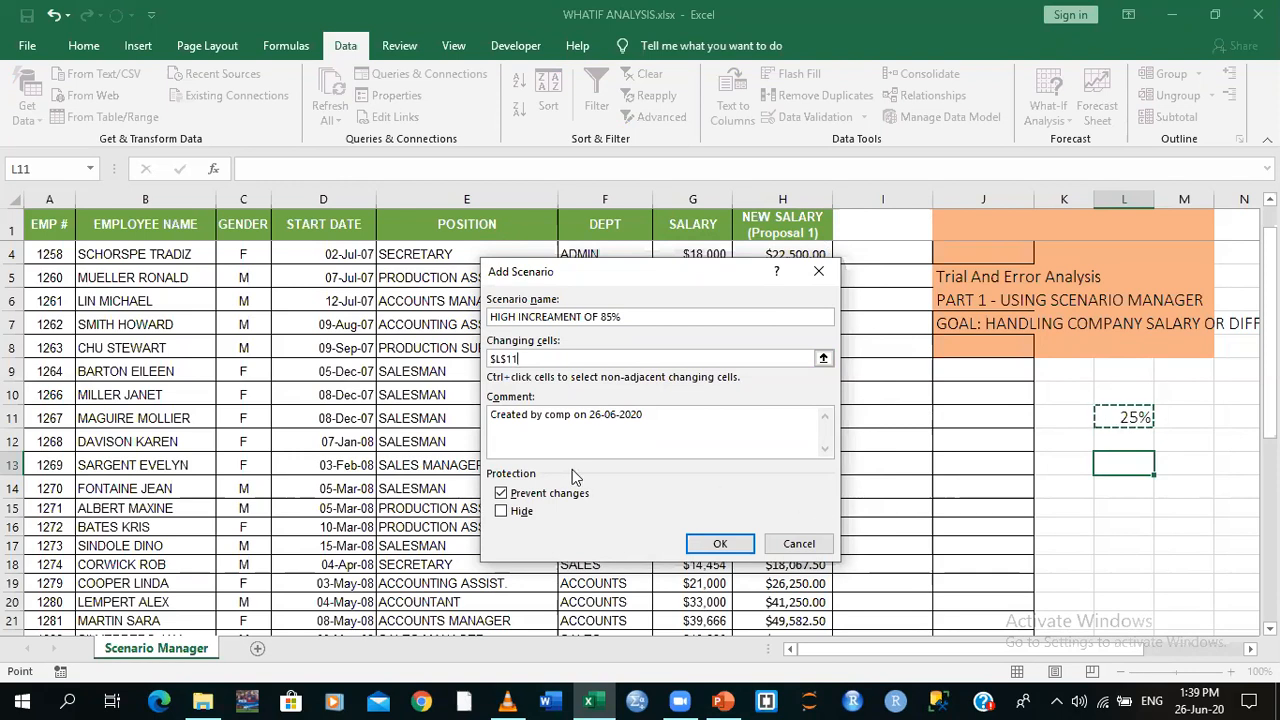
pyautogui.click(500, 494)
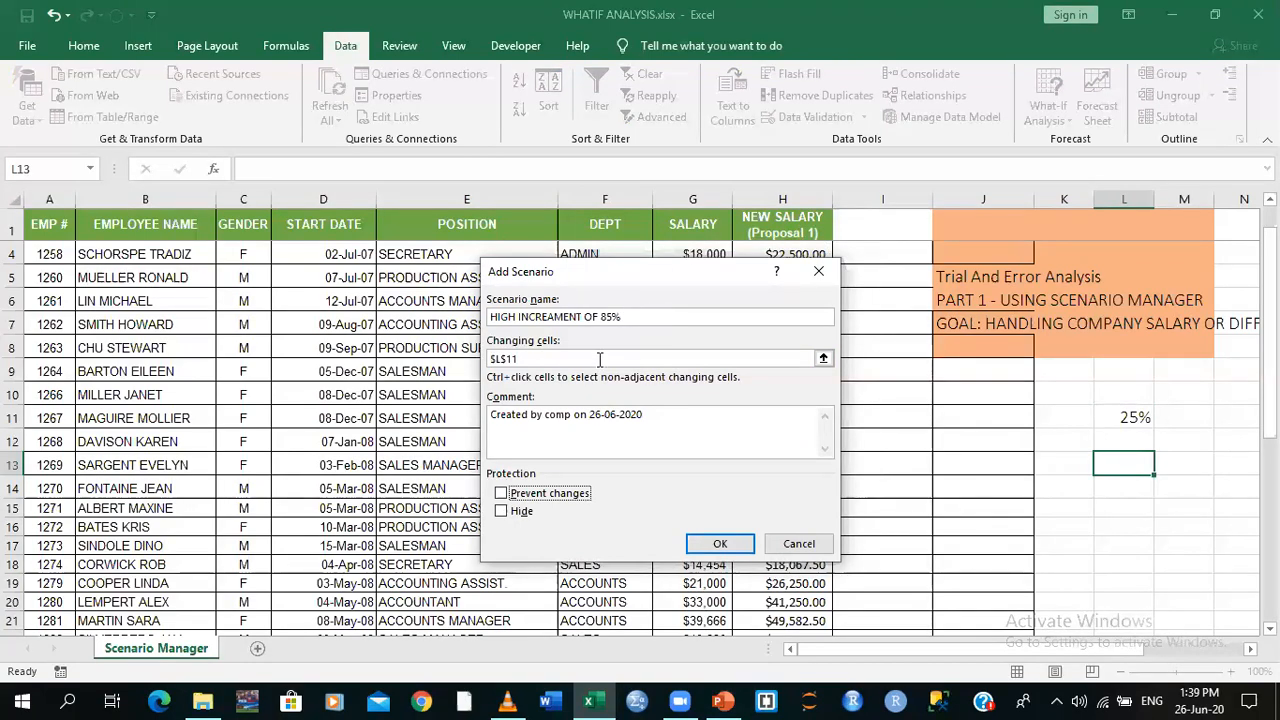
pyautogui.click(697, 543)
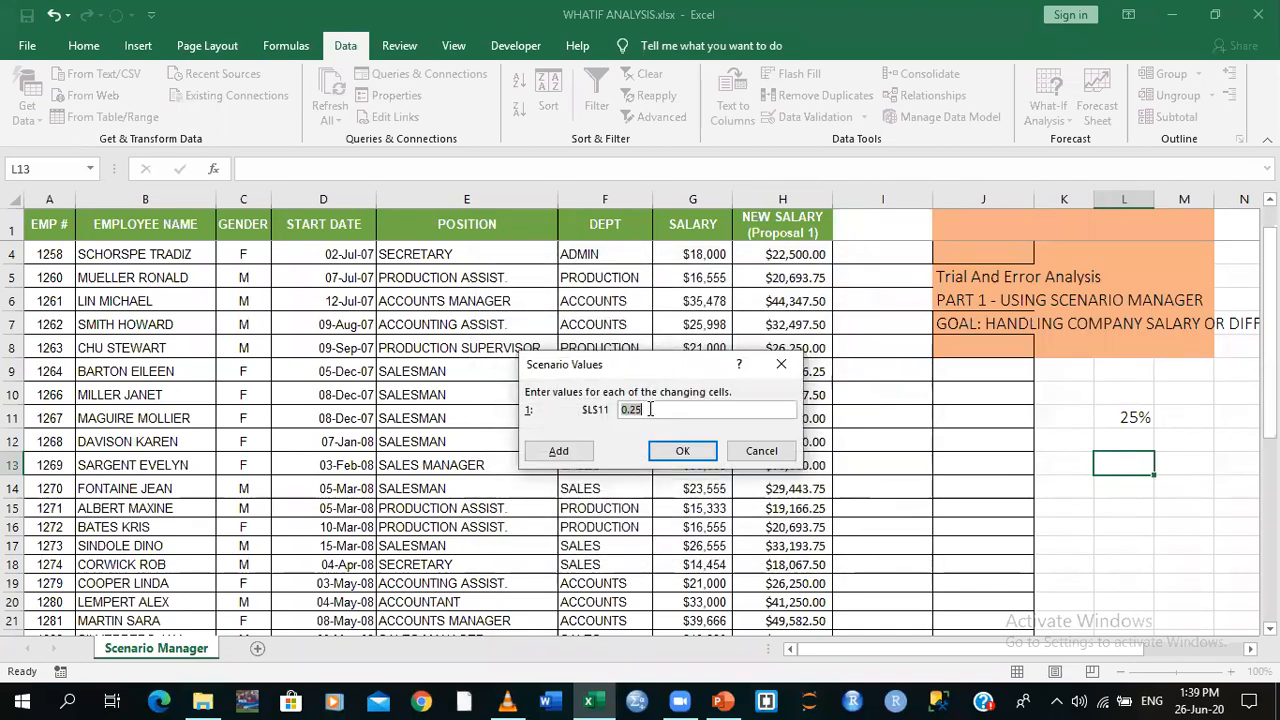
# Set the 85% scenario's value for $L$11 to 0.85 and save the scenario
pyautogui.press('BackSpace')
pyautogui.write('0.85')
pyautogui.click(683, 451)
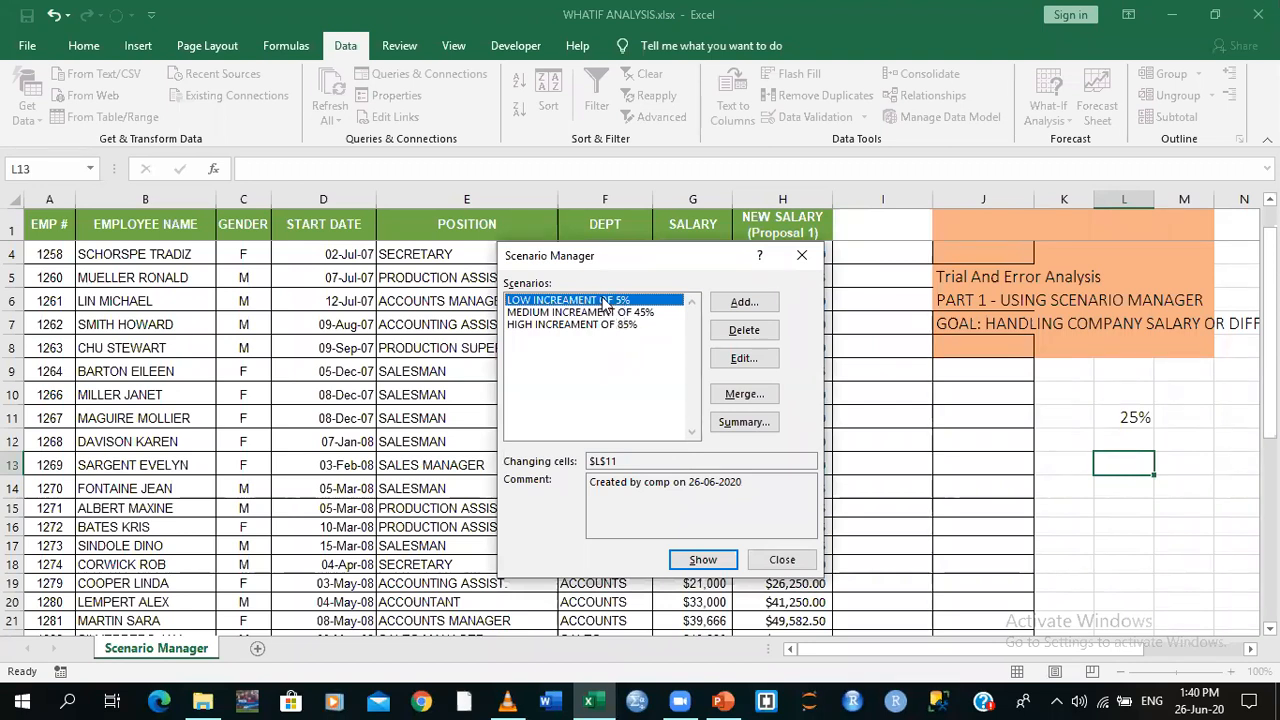
# Show the 5% scenario and move the Scenario Manager dialog clear of the salary columns
pyautogui.click(700, 559)
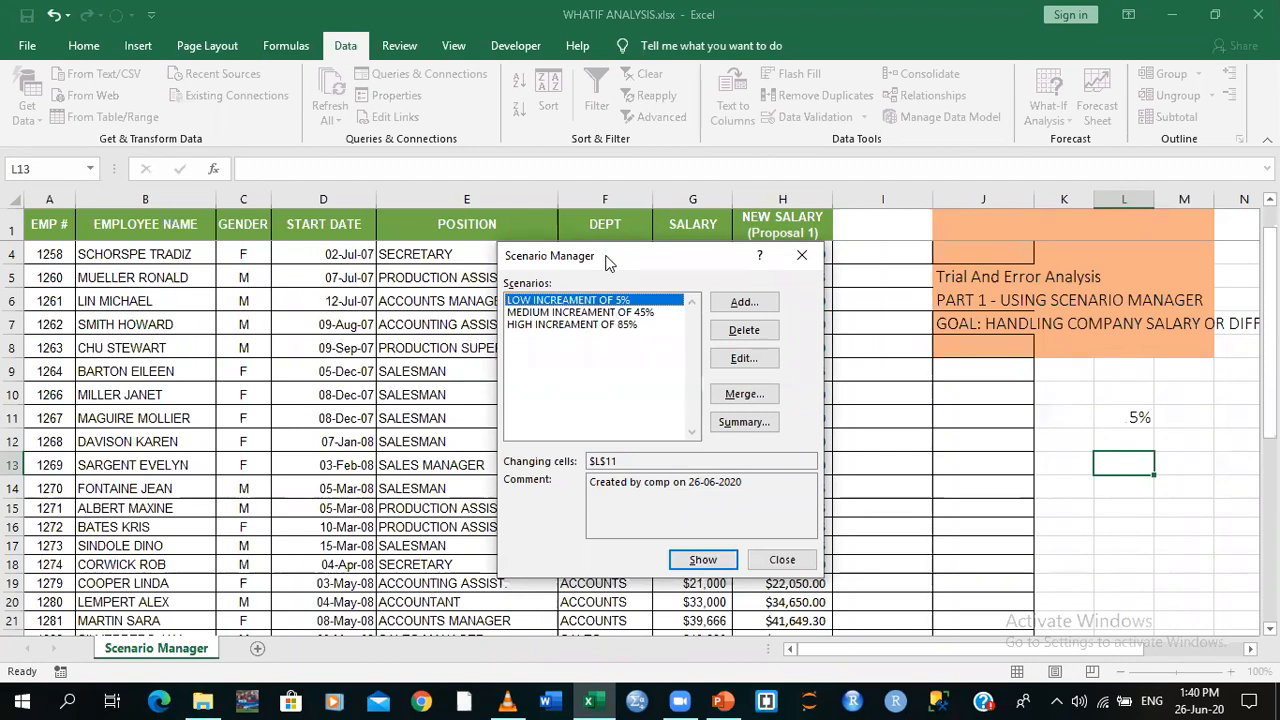
pyautogui.moveTo(608, 262); pyautogui.dragTo(446, 245)
pyautogui.click(274, 222)
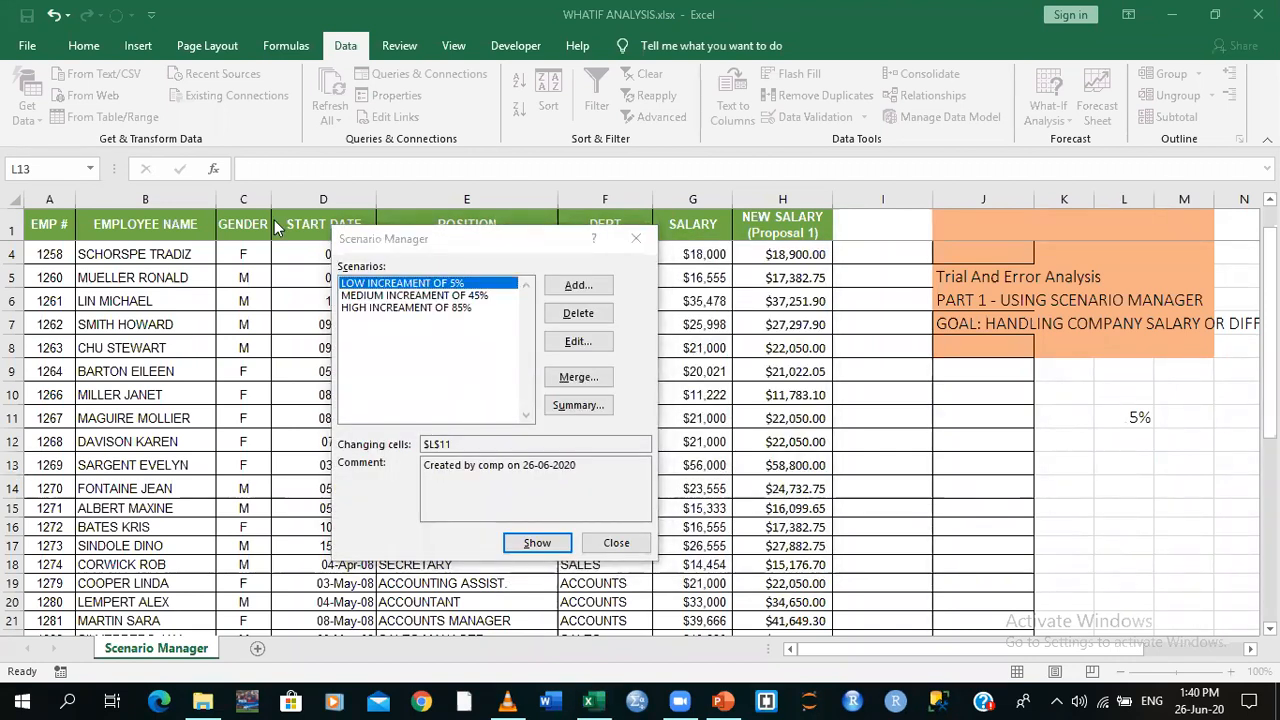
# Show the 45% scenario and the 85% scenario in turn to compare their effect on the new salaries
pyautogui.click(474, 296)
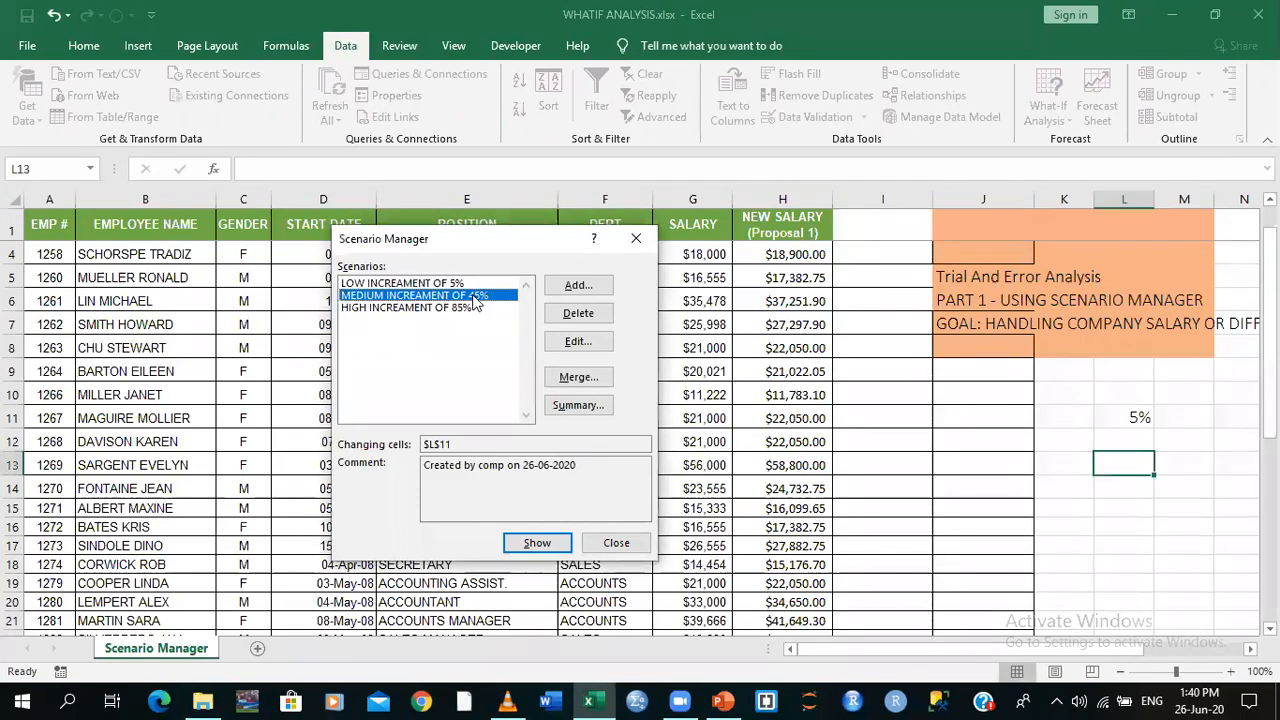
pyautogui.click(539, 548)
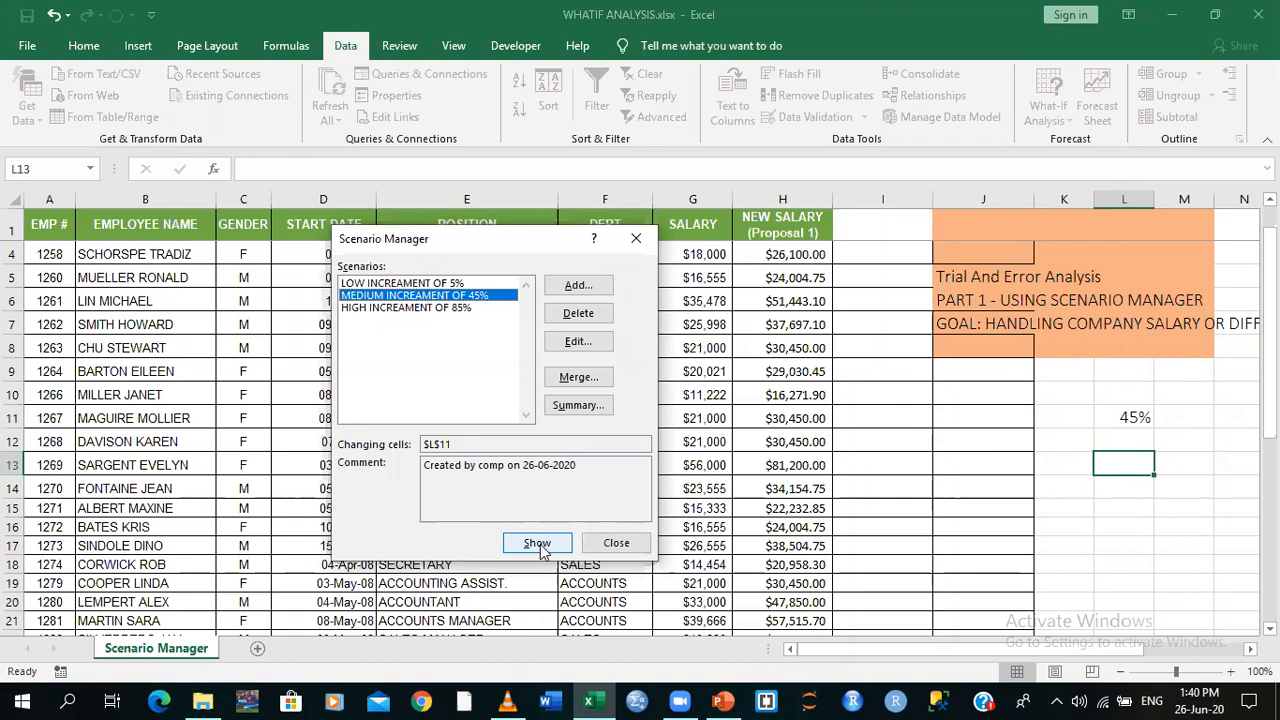
pyautogui.click(452, 312)
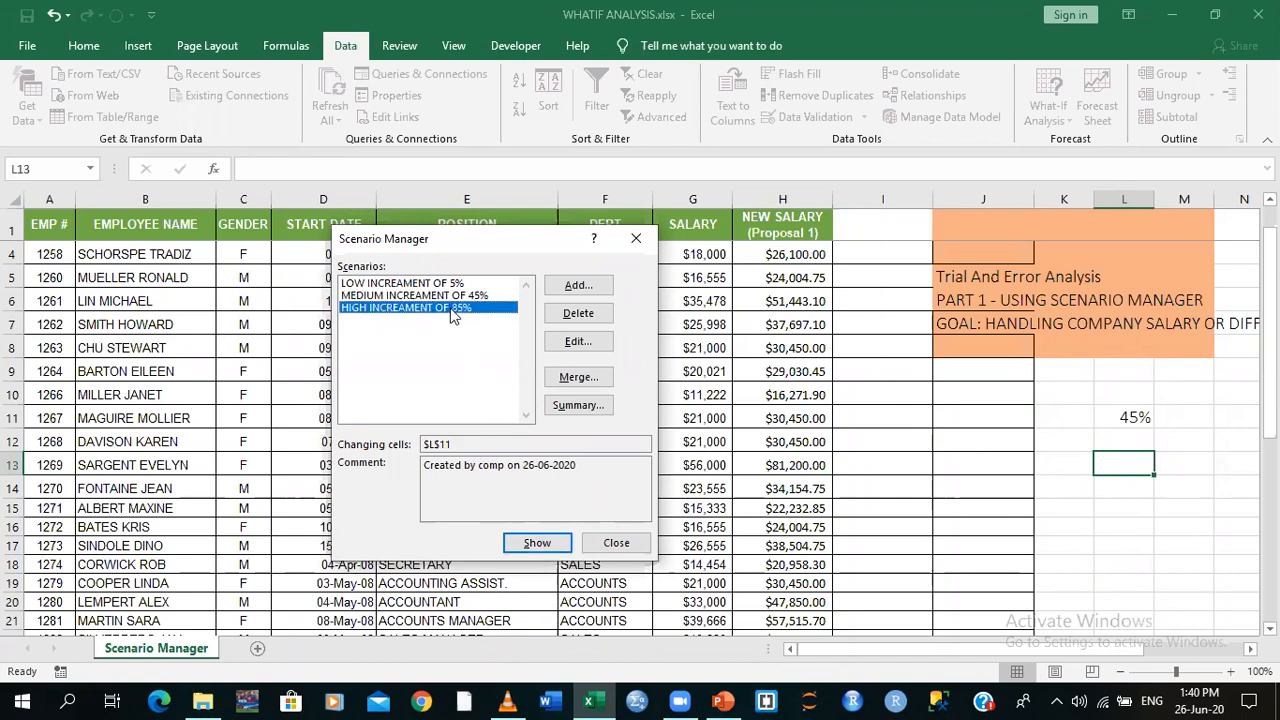
pyautogui.click(533, 550)
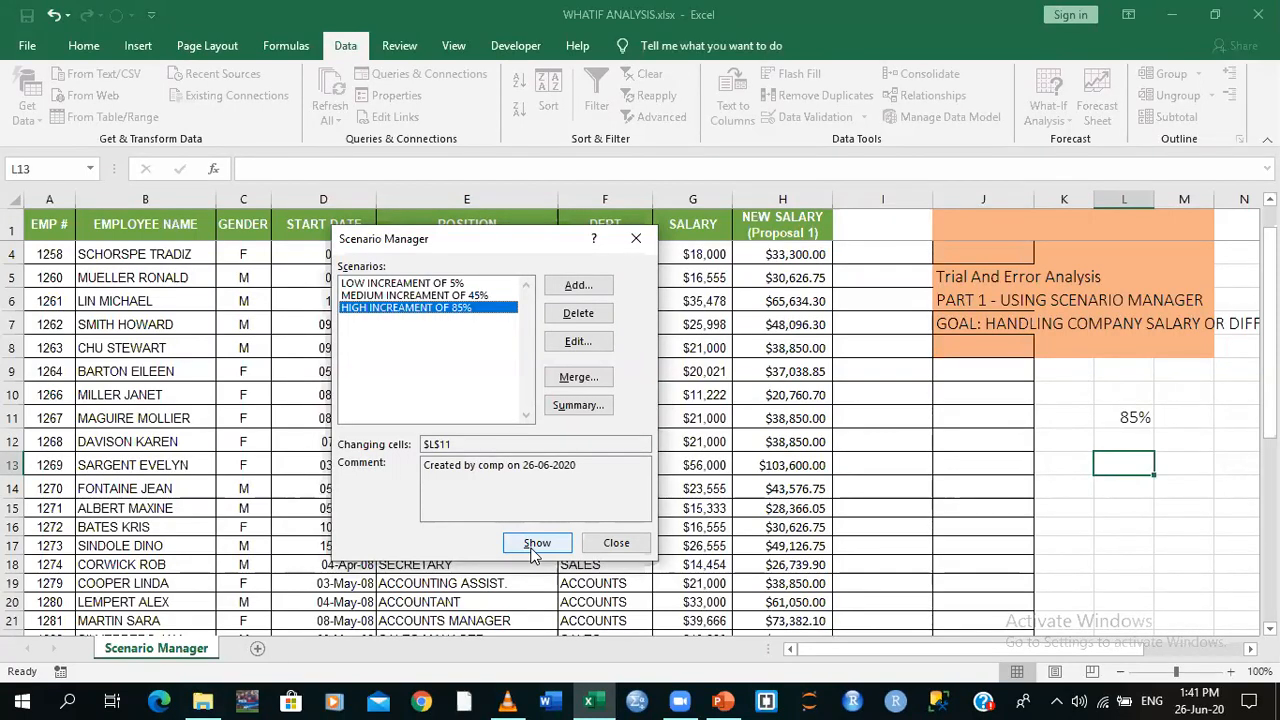
pyautogui.click(463, 286)
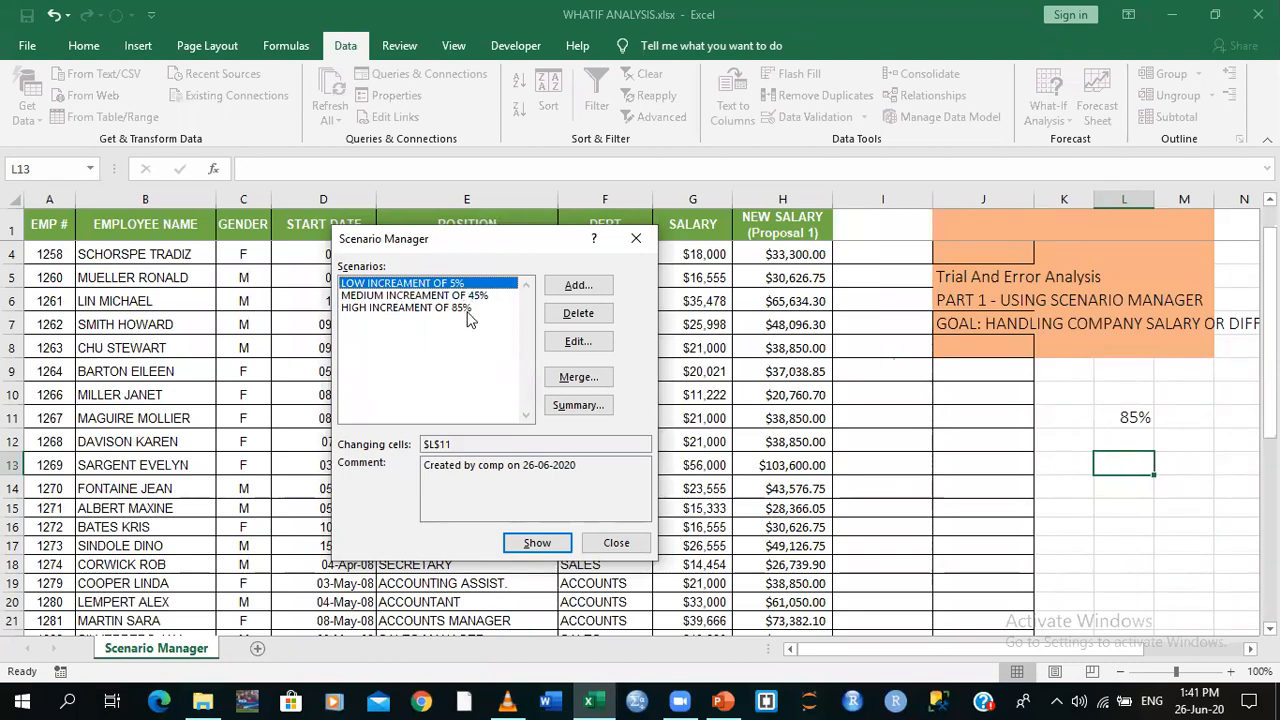
pyautogui.click(461, 310)
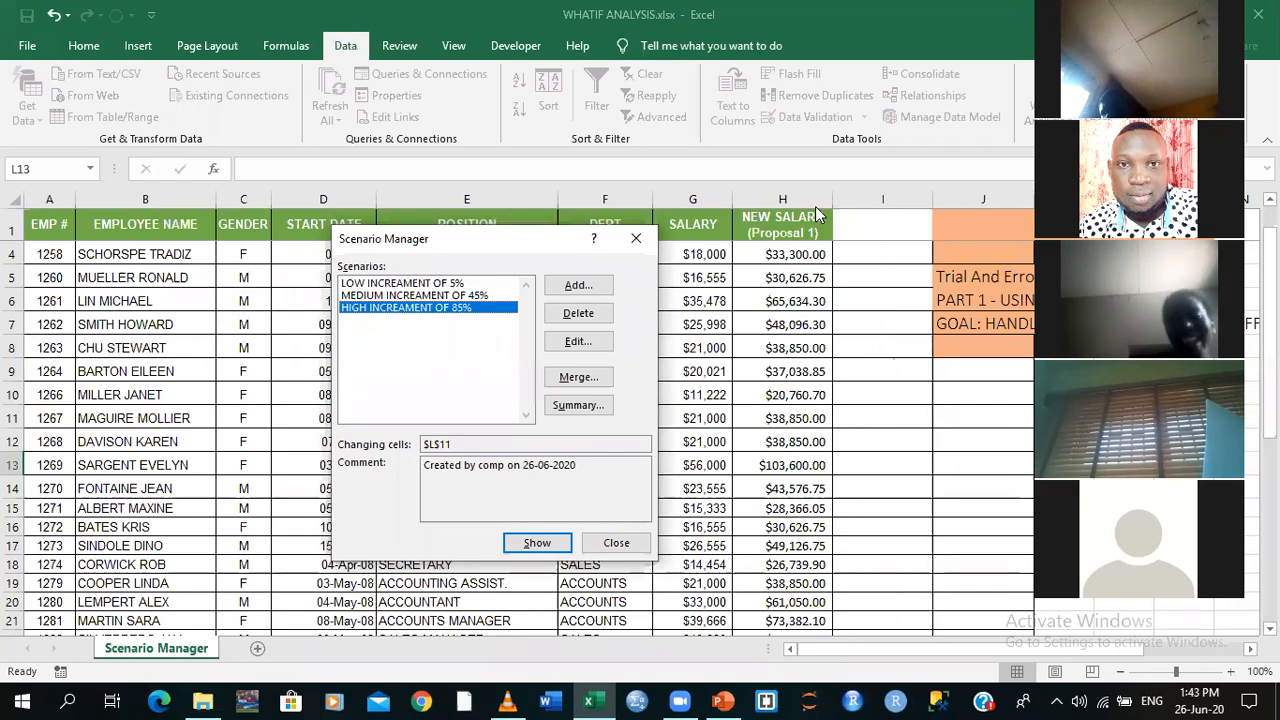
# Delete the 5%, 45% and 85% scenarios and close the Scenario Manager
pyautogui.click(424, 284)
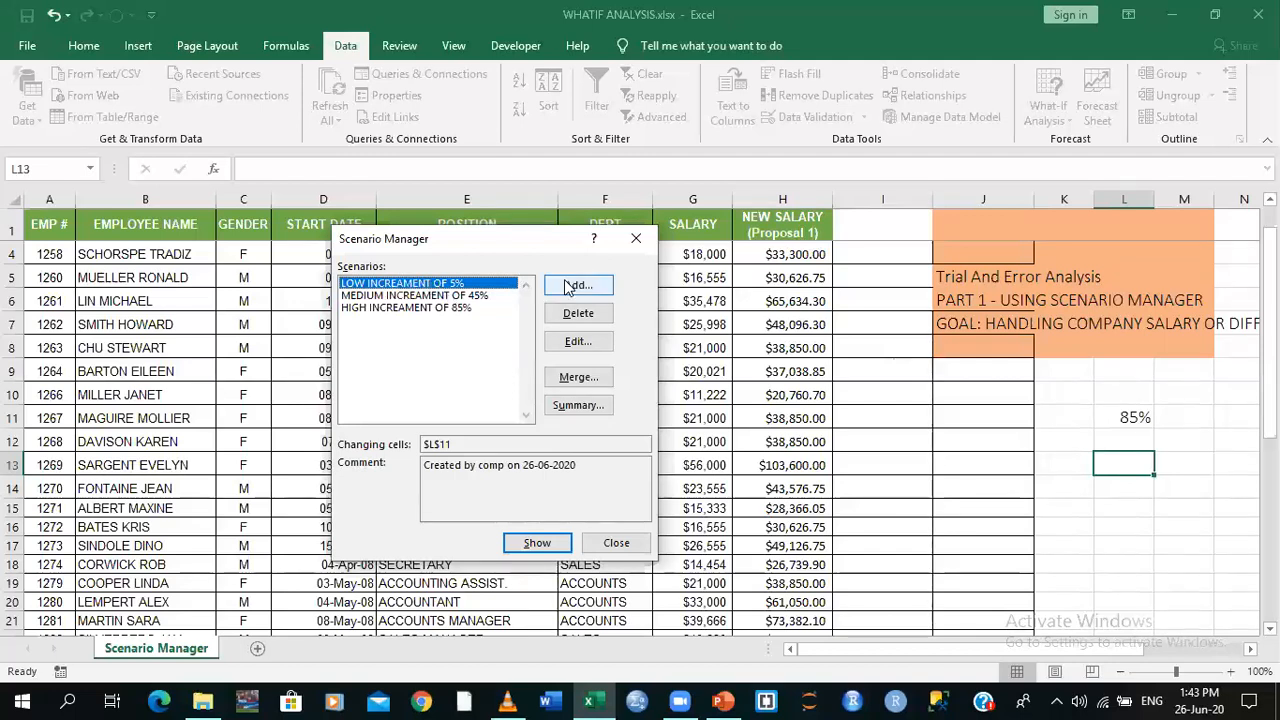
pyautogui.click(578, 313)
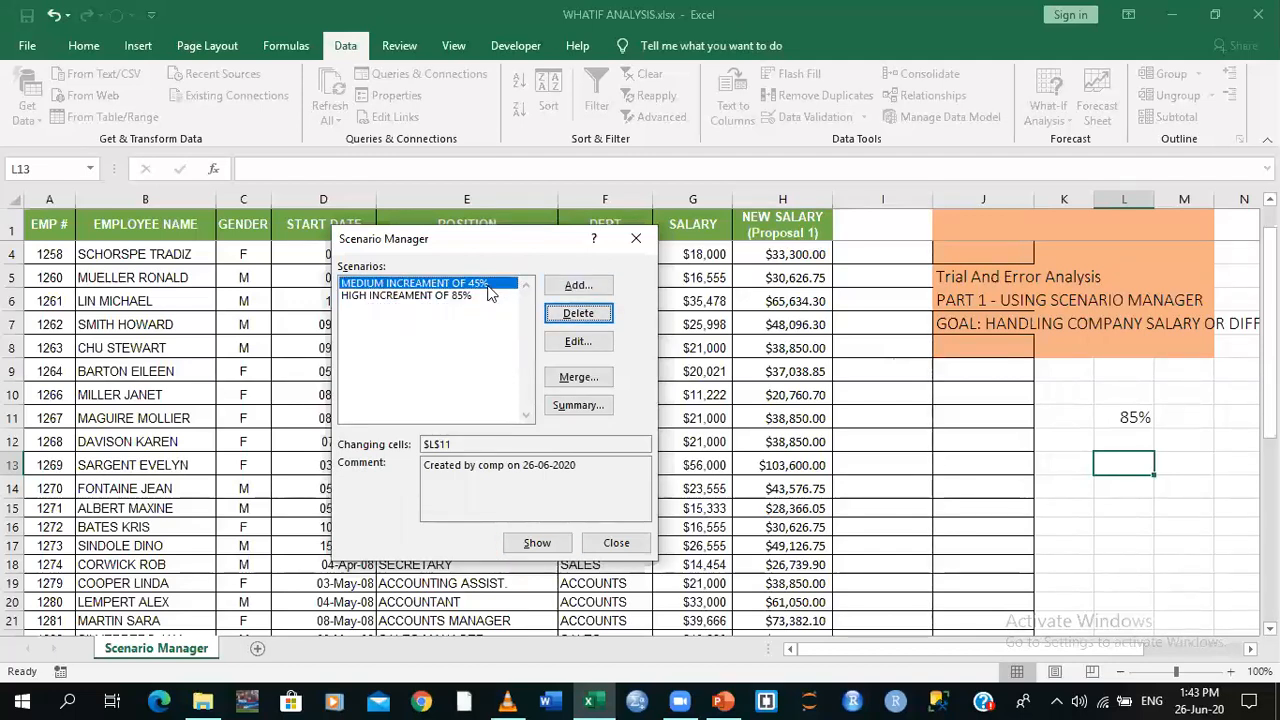
pyautogui.click(578, 313)
pyautogui.click(478, 284)
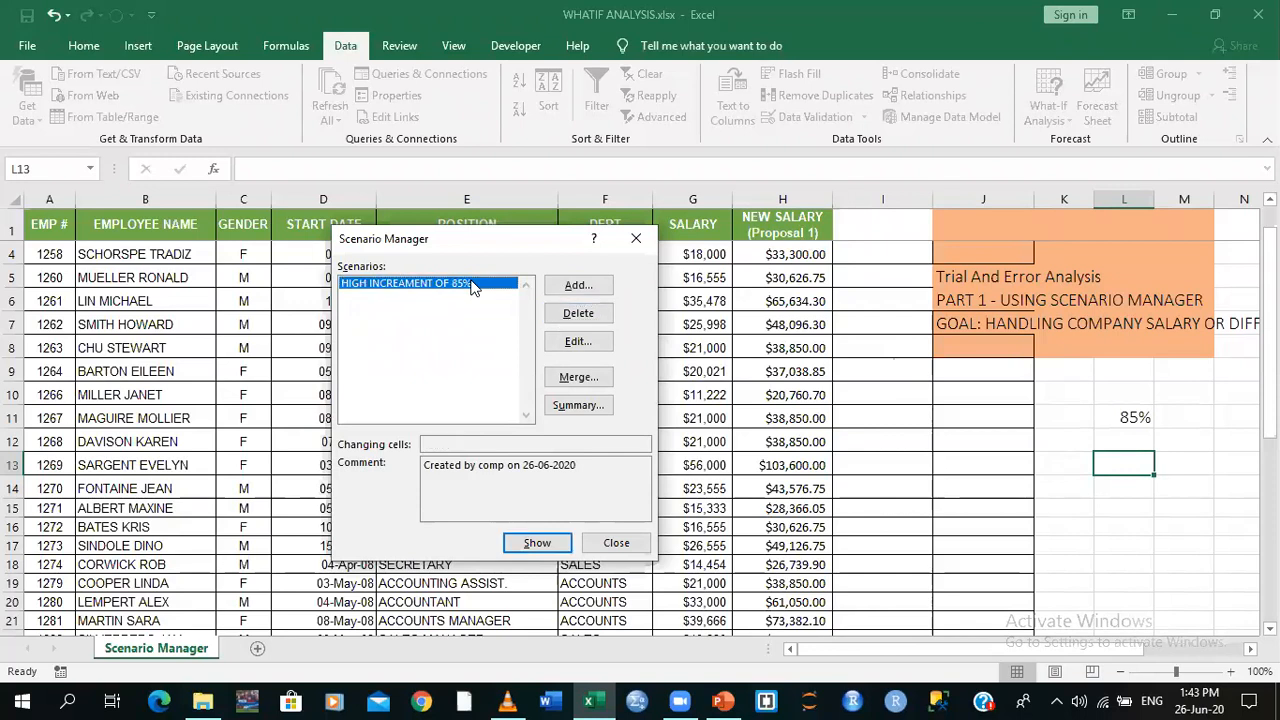
pyautogui.click(577, 314)
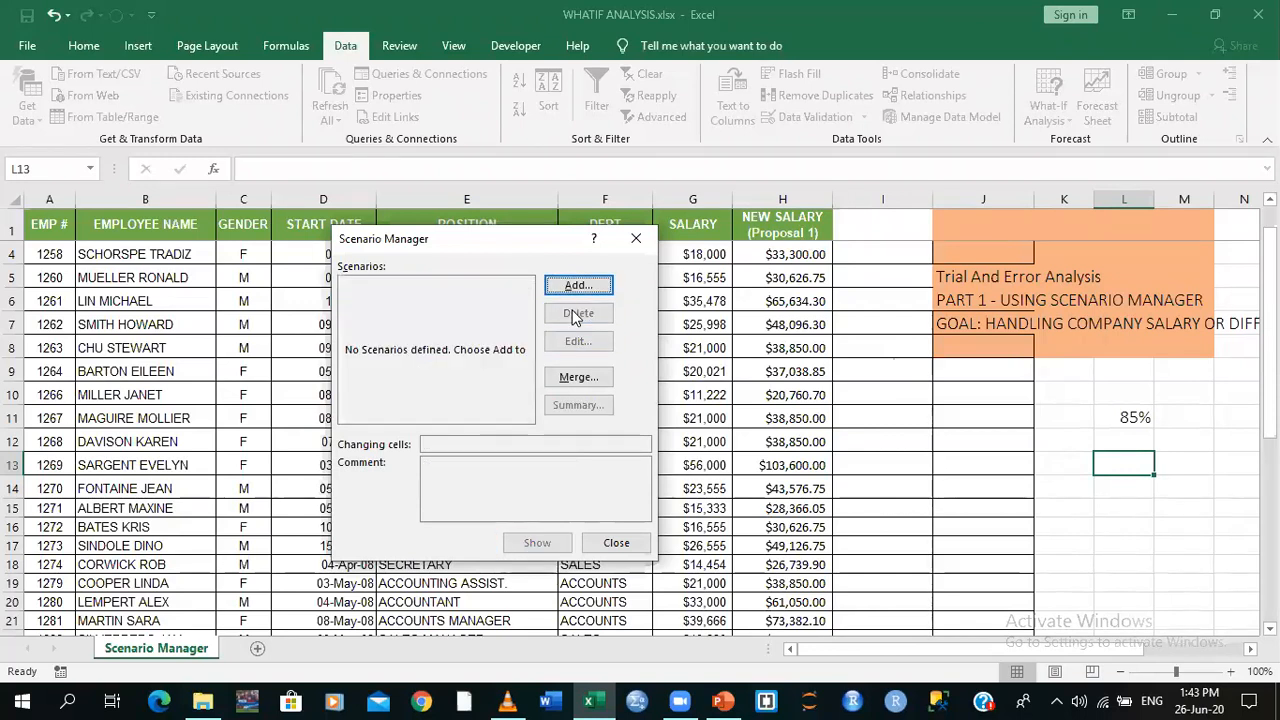
pyautogui.click(635, 239)
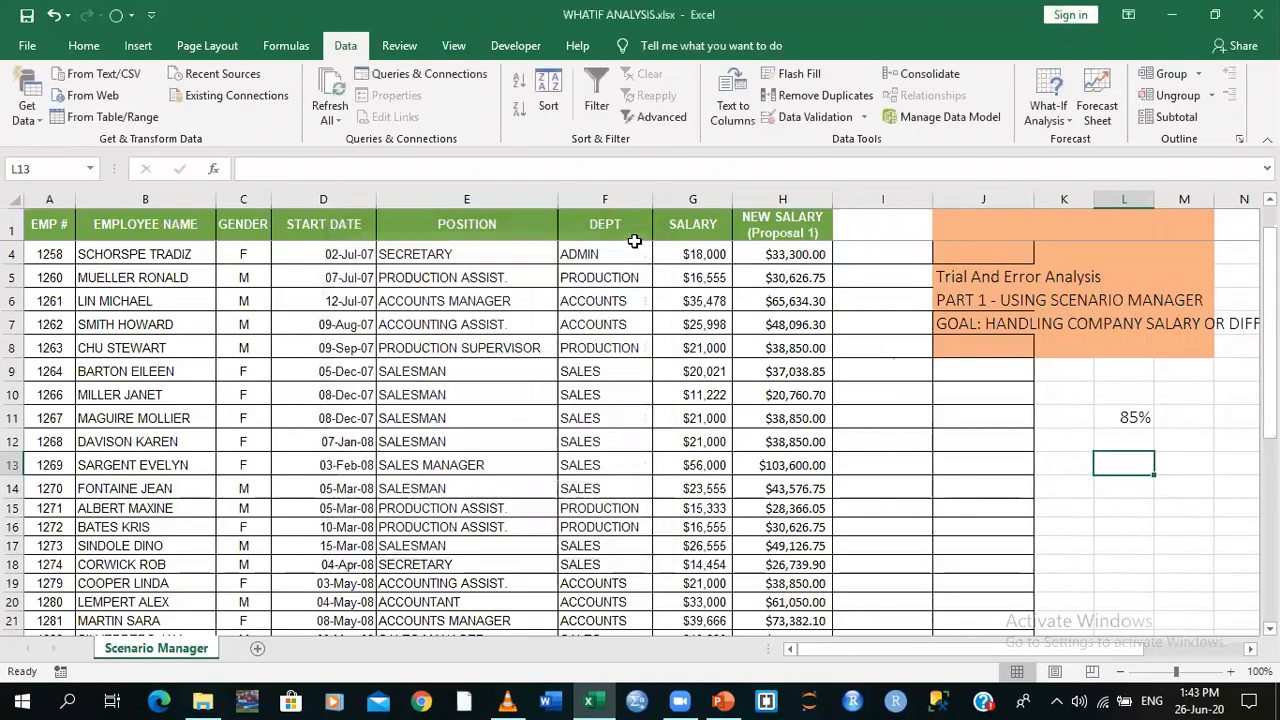
# Set the increase percentage in cell L11 to 10%
pyautogui.click(1118, 419)
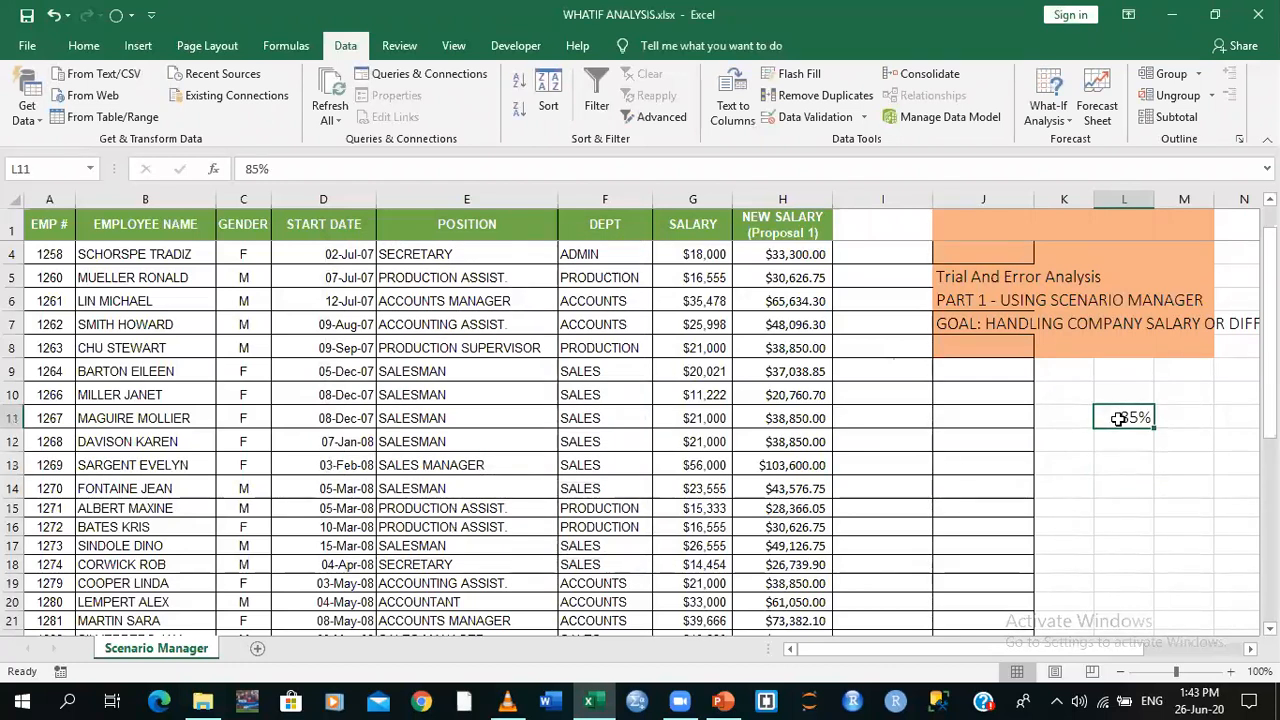
pyautogui.write('0')
pyautogui.press('BackSpace')
pyautogui.write('10')
pyautogui.press('Return')
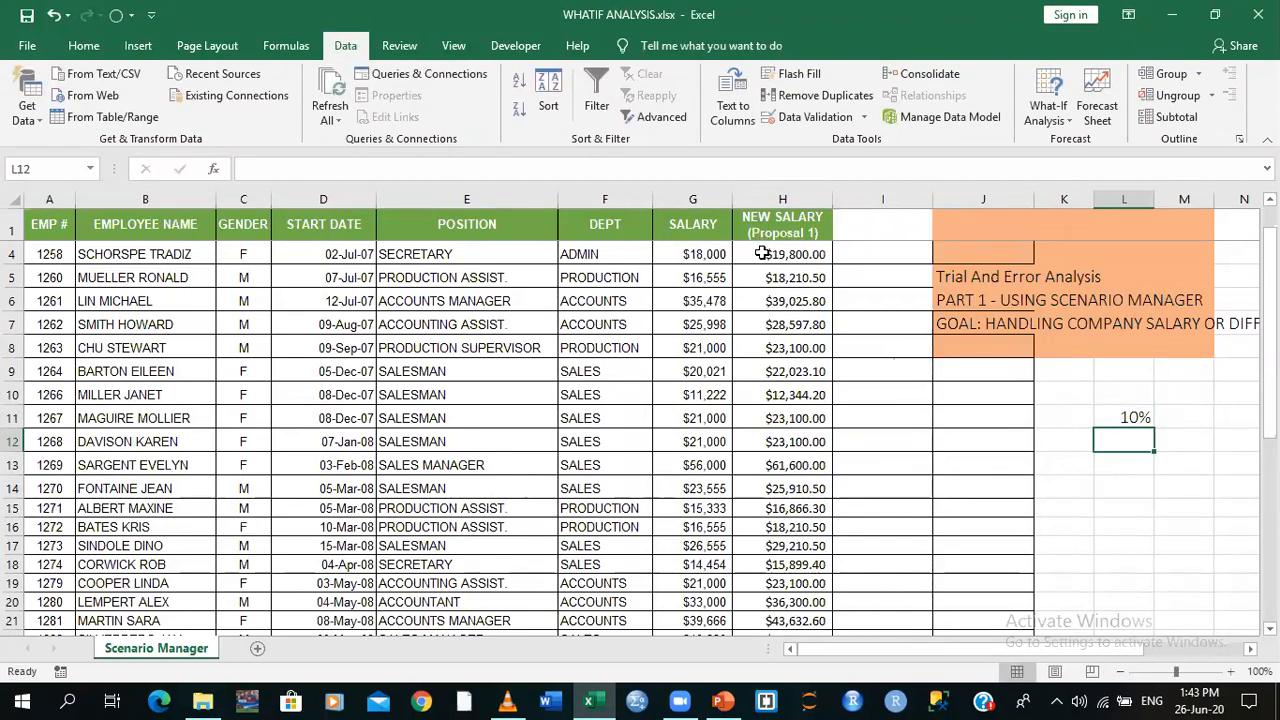
pyautogui.click(1132, 419)
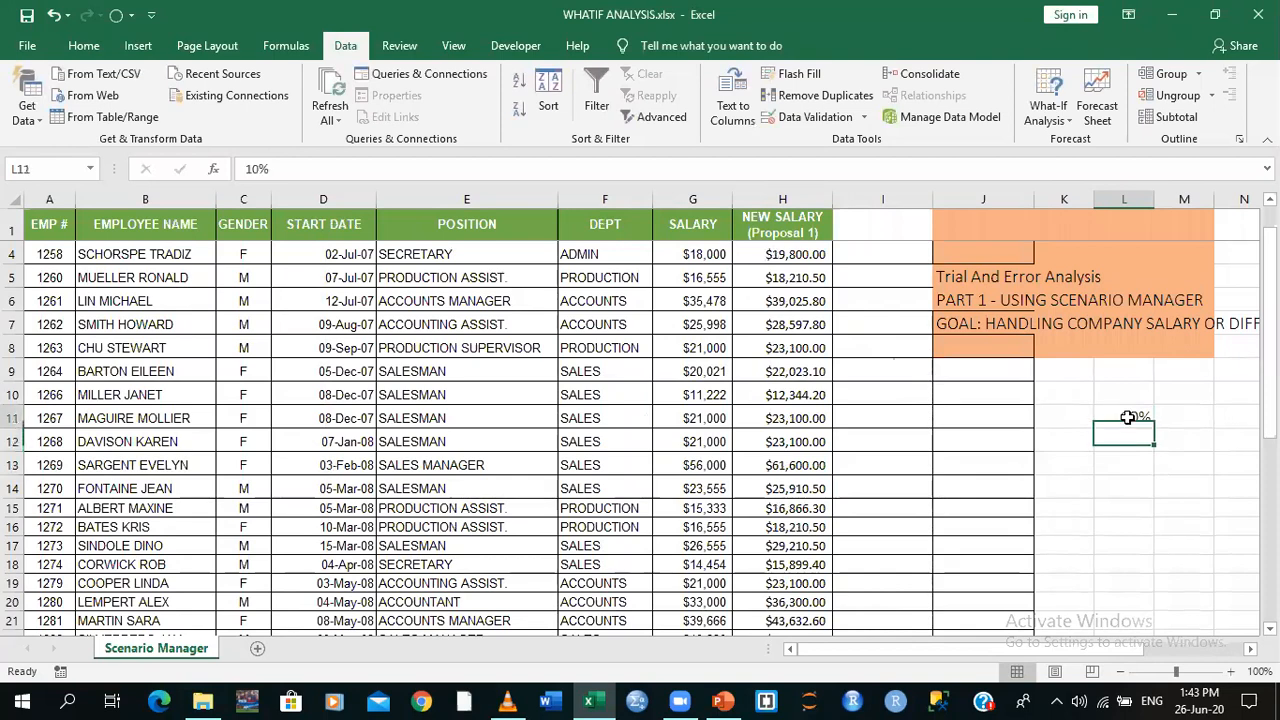
# Clear the New Salary (Proposal 1) formulas from H4 down to the last employee row
pyautogui.click(762, 253)
pyautogui.hotkey('ctrl', 'shift', 'Down')
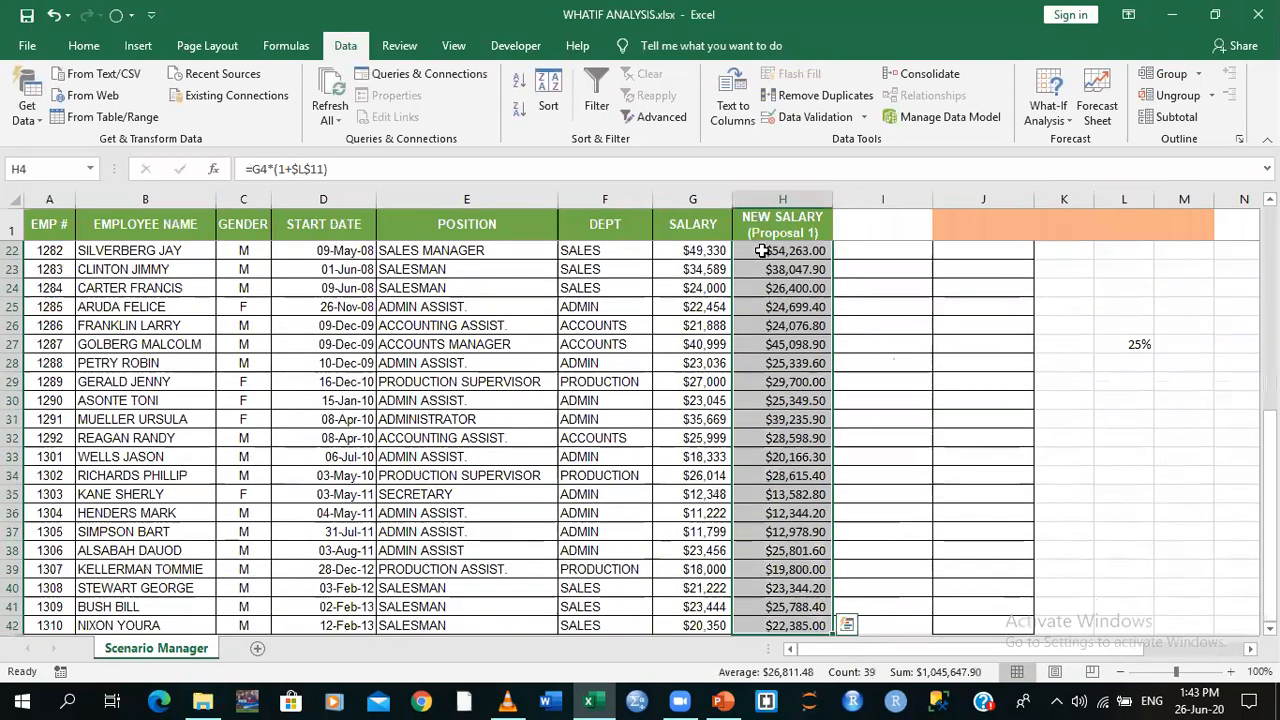
pyautogui.press('Delete')
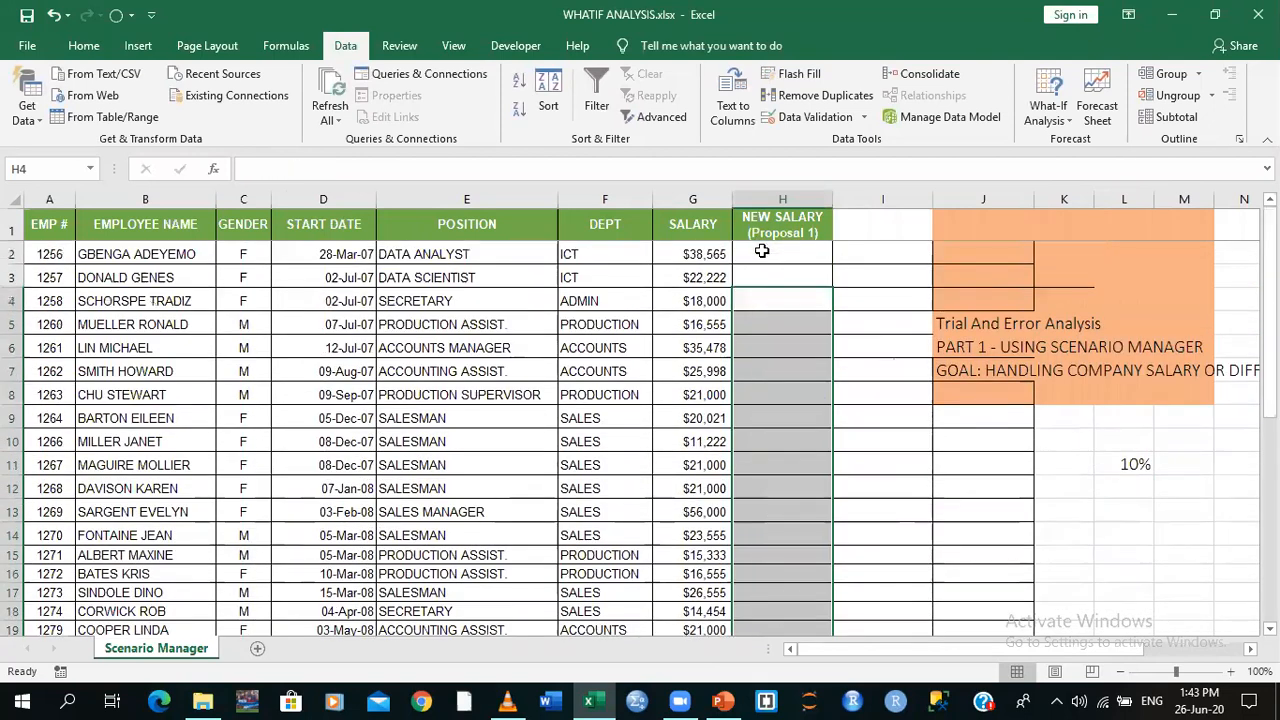
pyautogui.click(1005, 532)
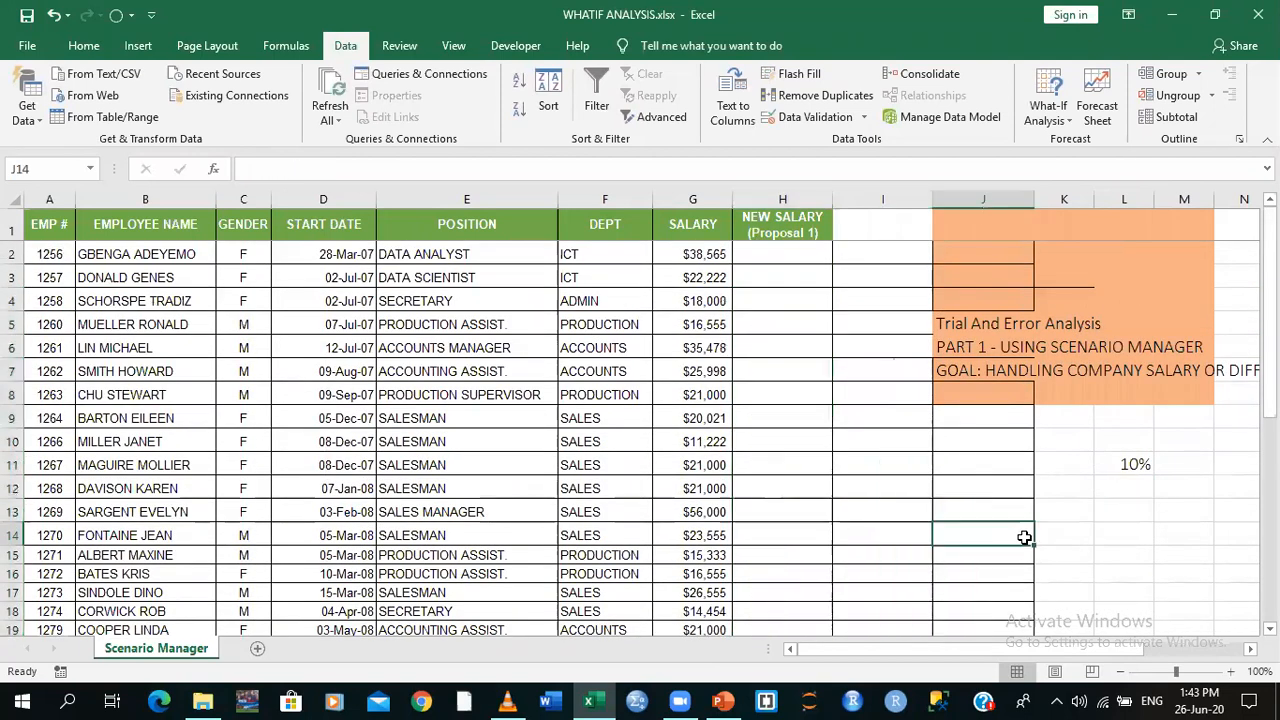
# Enter the formula =G2*(1+$L$11) in H2 to calculate the first employee's new salary
pyautogui.click(756, 256)
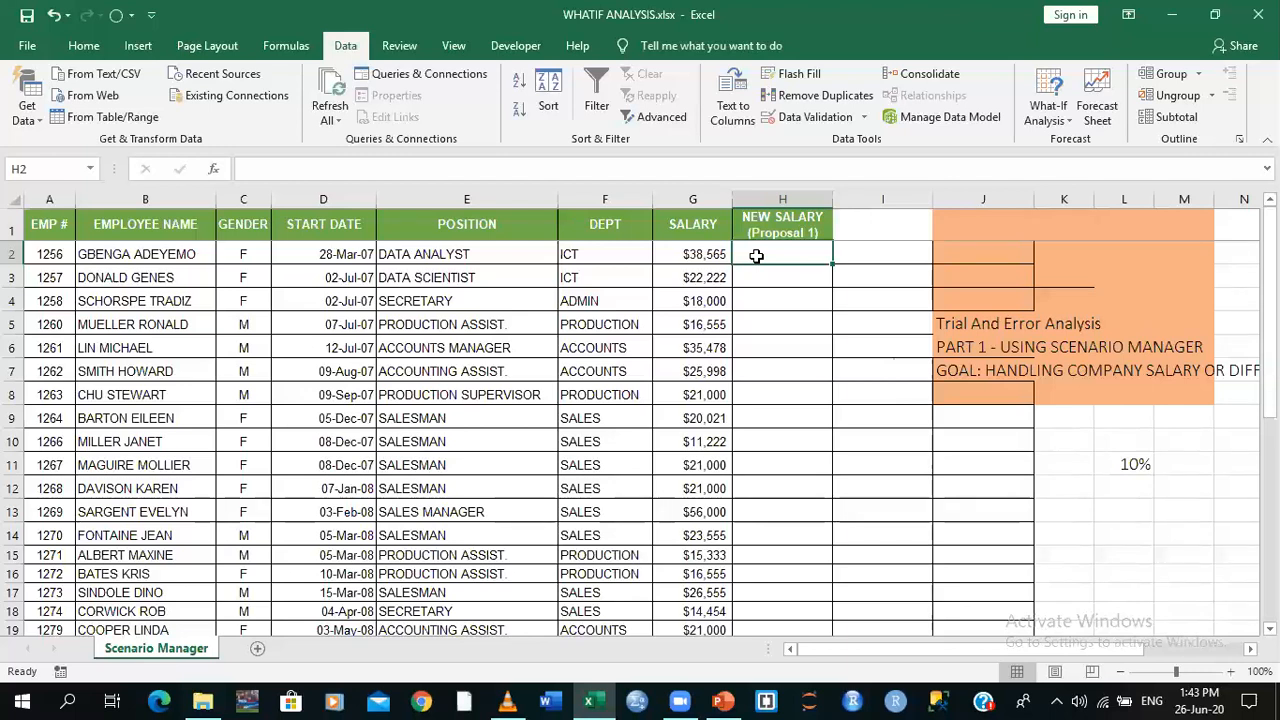
pyautogui.write('=')
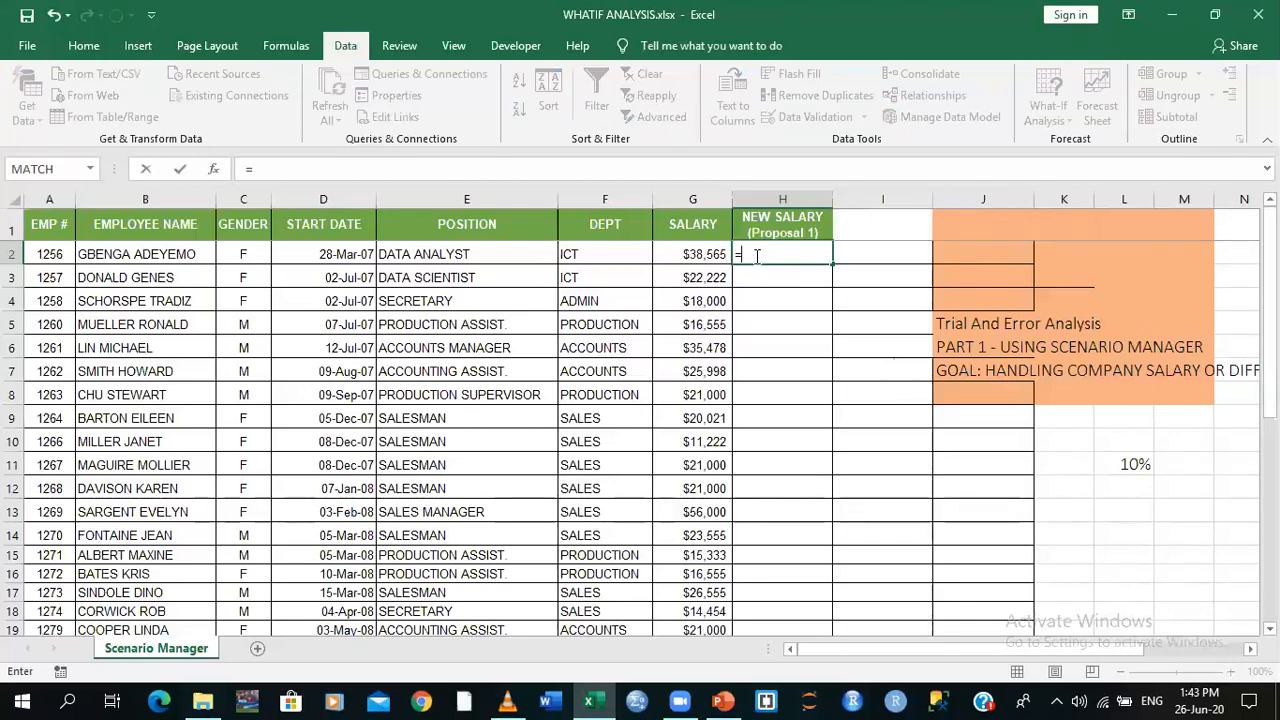
pyautogui.click(711, 256)
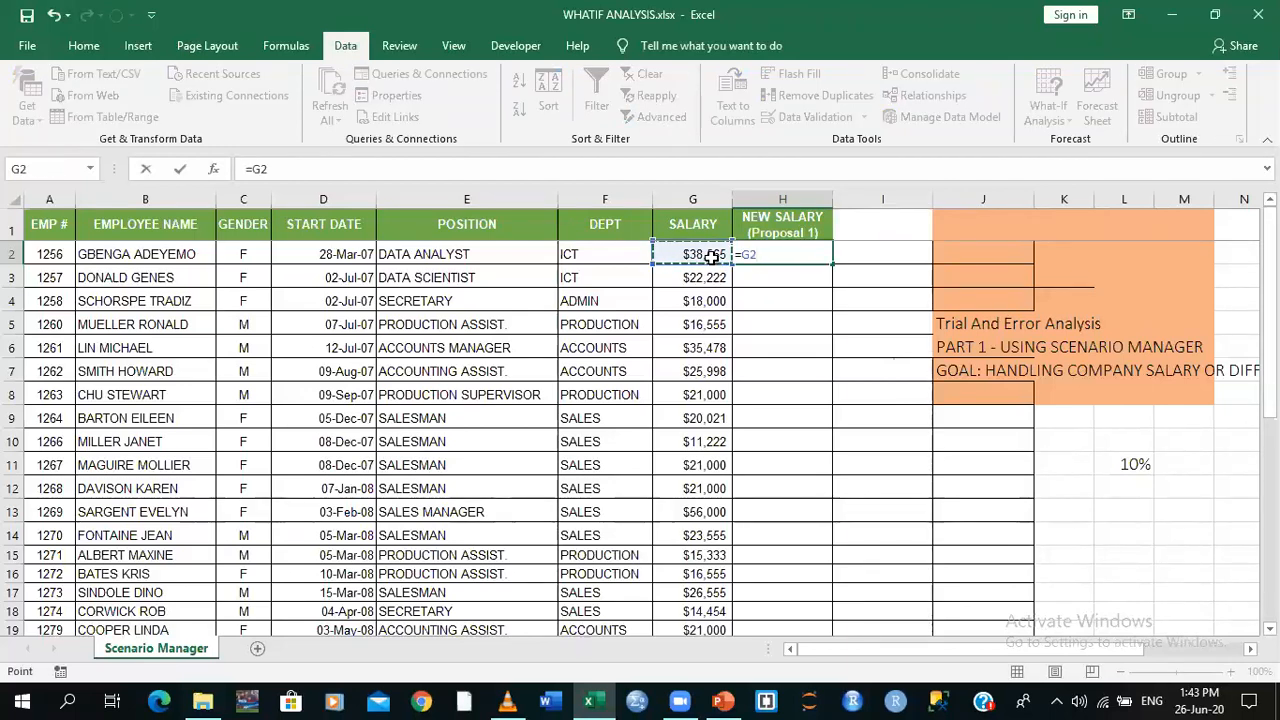
pyautogui.write('*(1+')
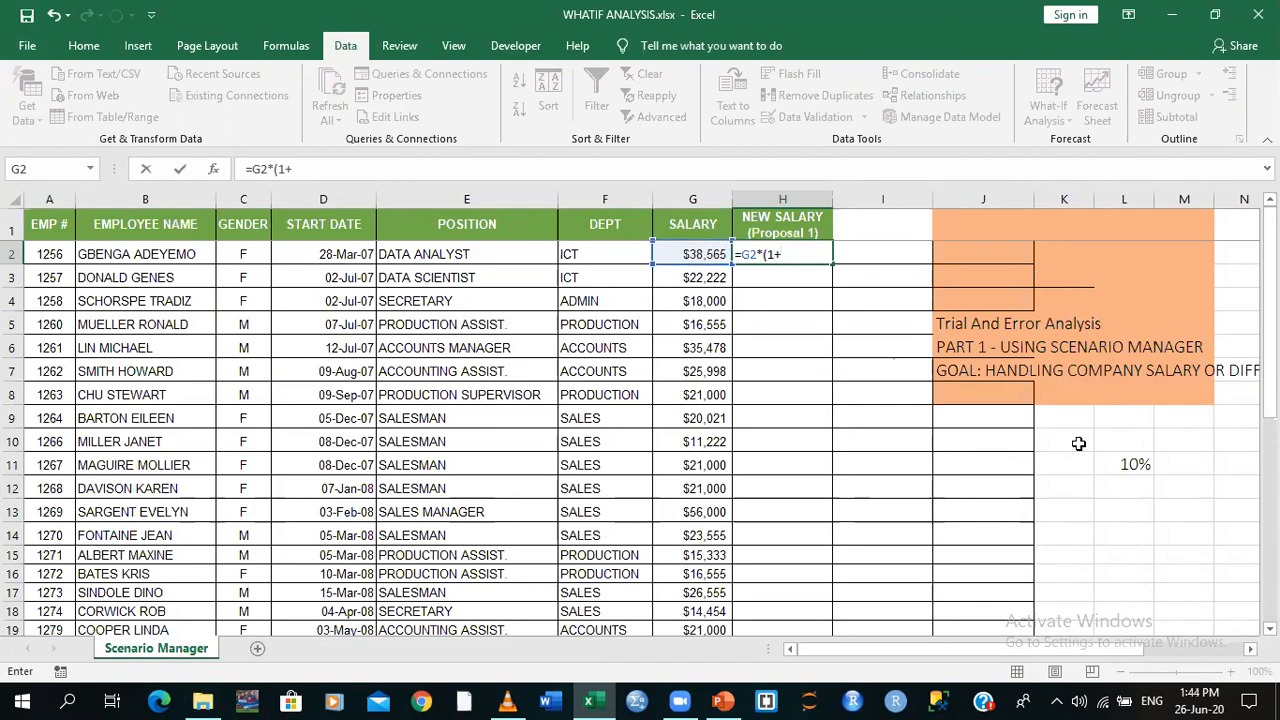
pyautogui.click(1128, 466)
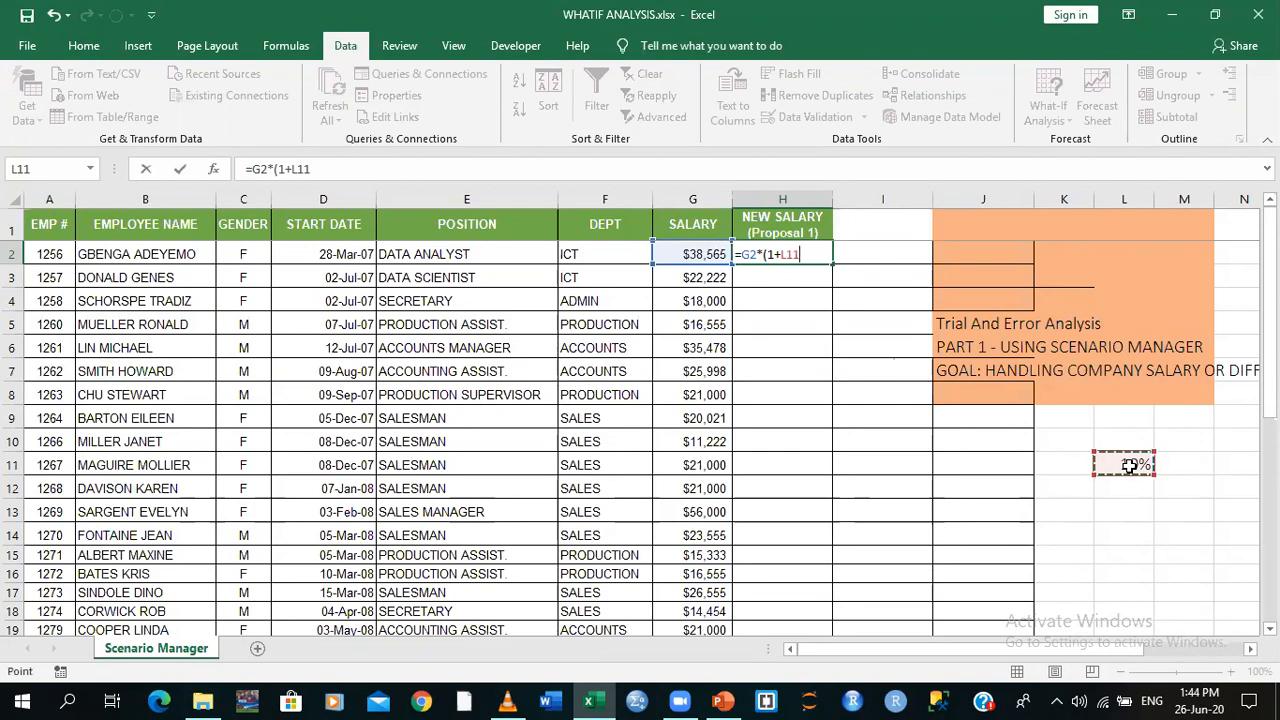
pyautogui.press('F4')
pyautogui.write(')')
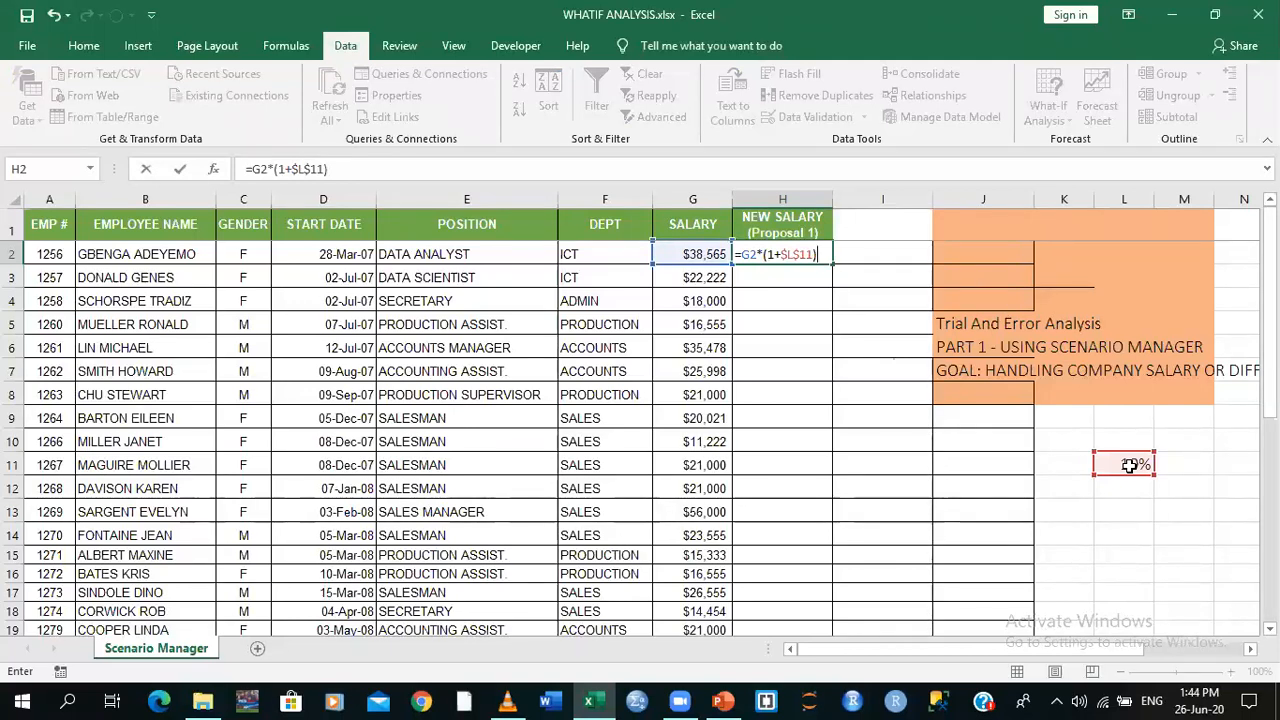
pyautogui.press('Return')
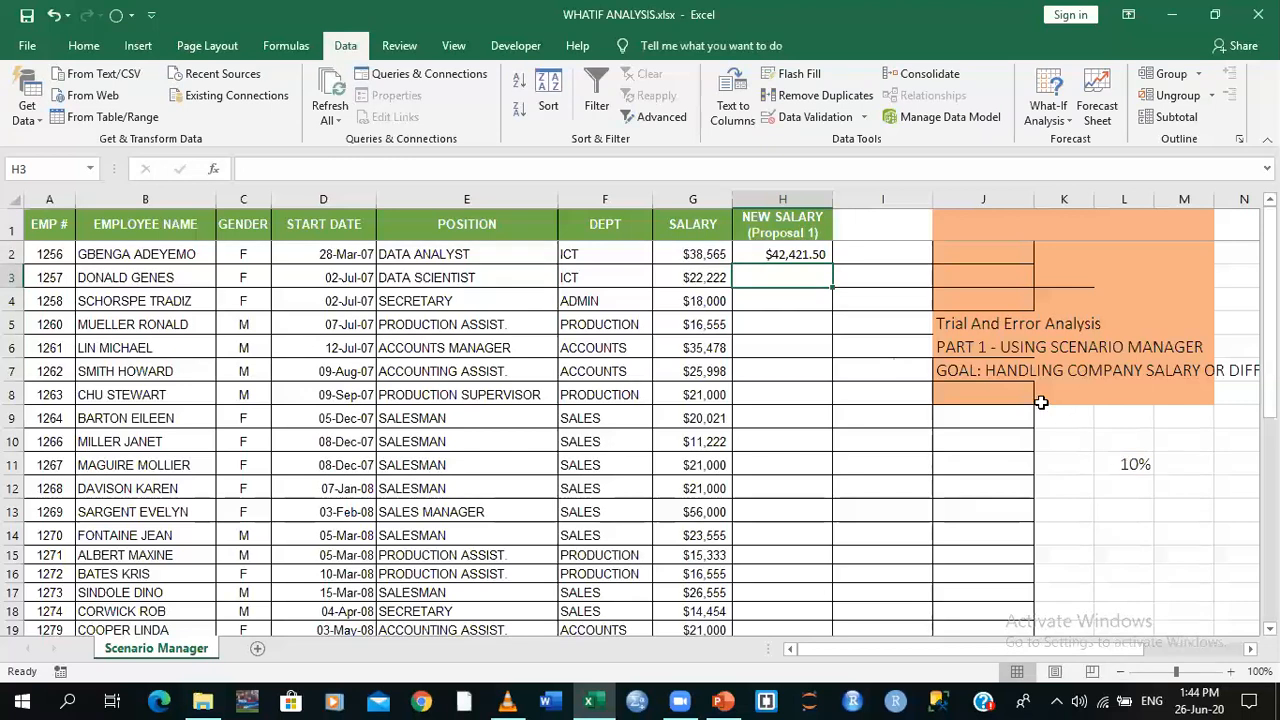
# Fill the H2 new salary formula down to the last employee row and close the phone's empty folder window
pyautogui.click(786, 256)
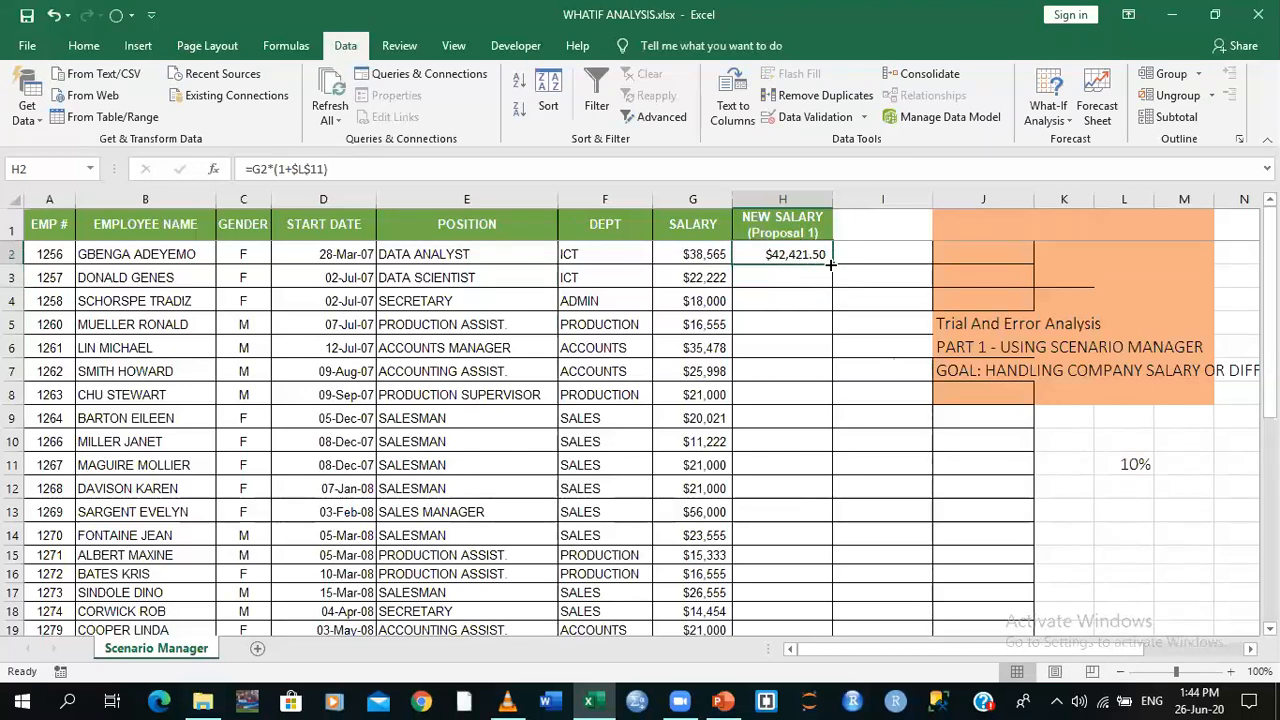
pyautogui.doubleClick(830, 263)
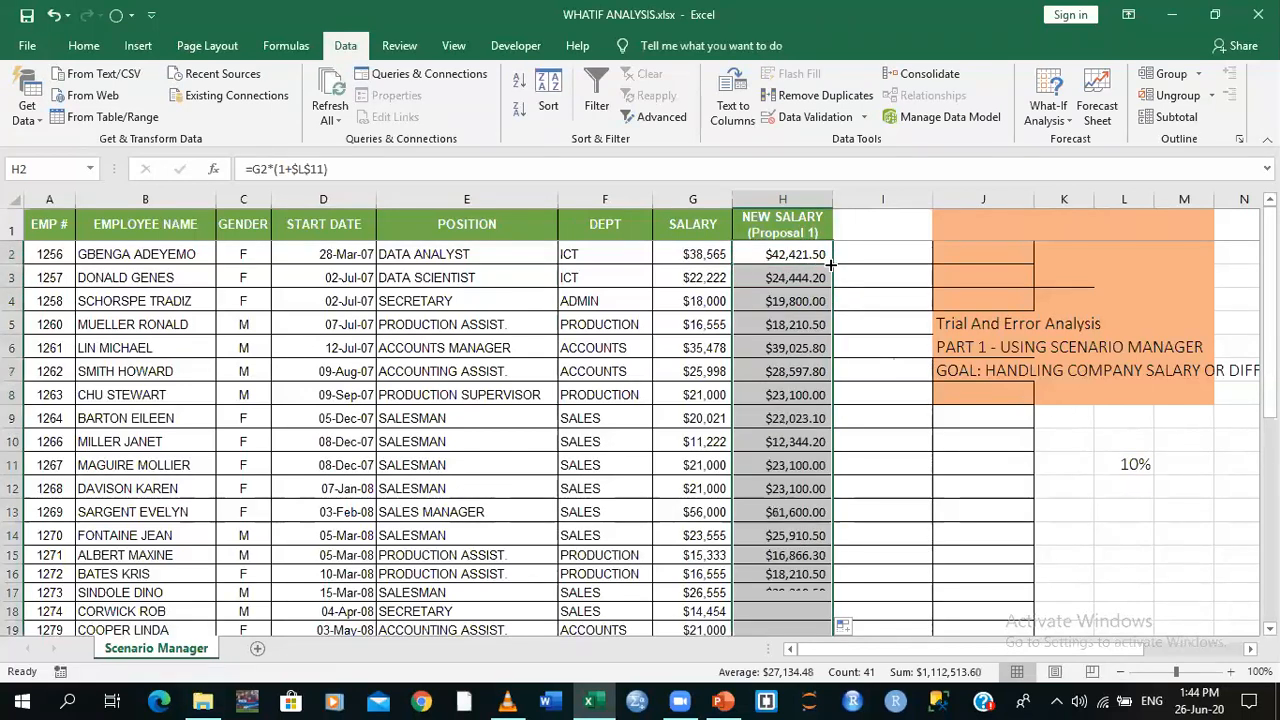
pyautogui.click(1125, 532)
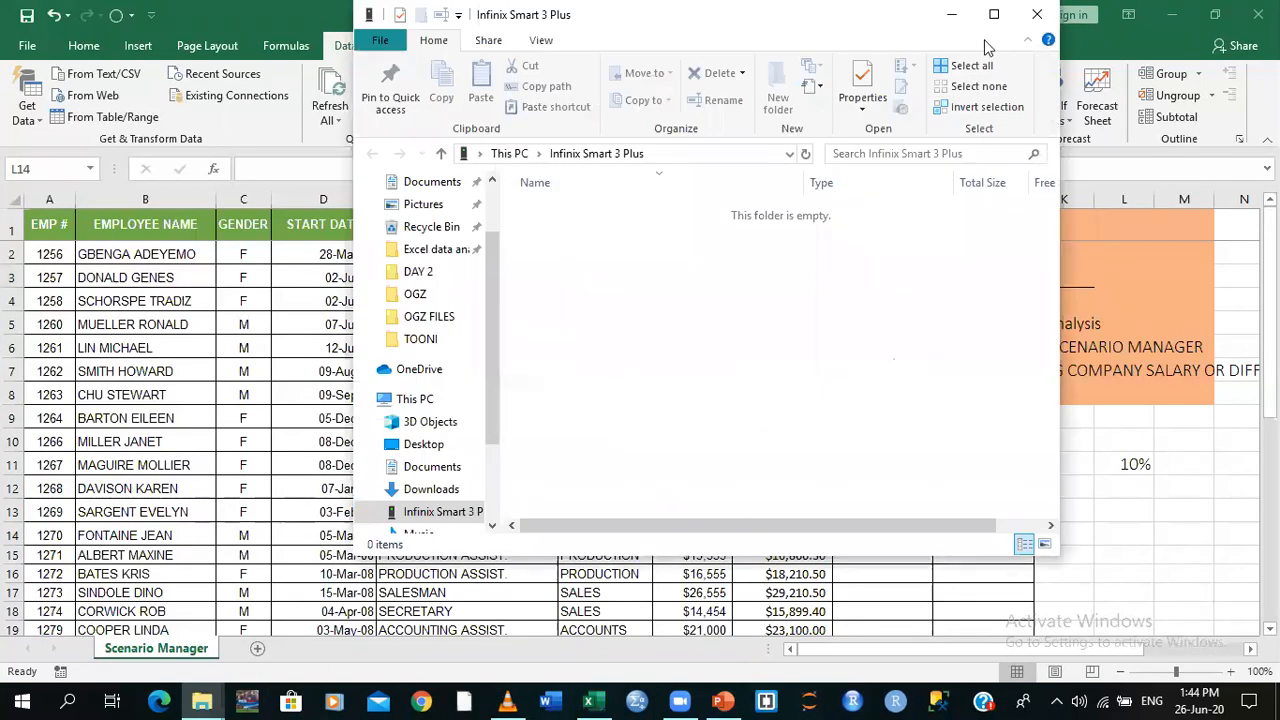
pyautogui.click(1037, 14)
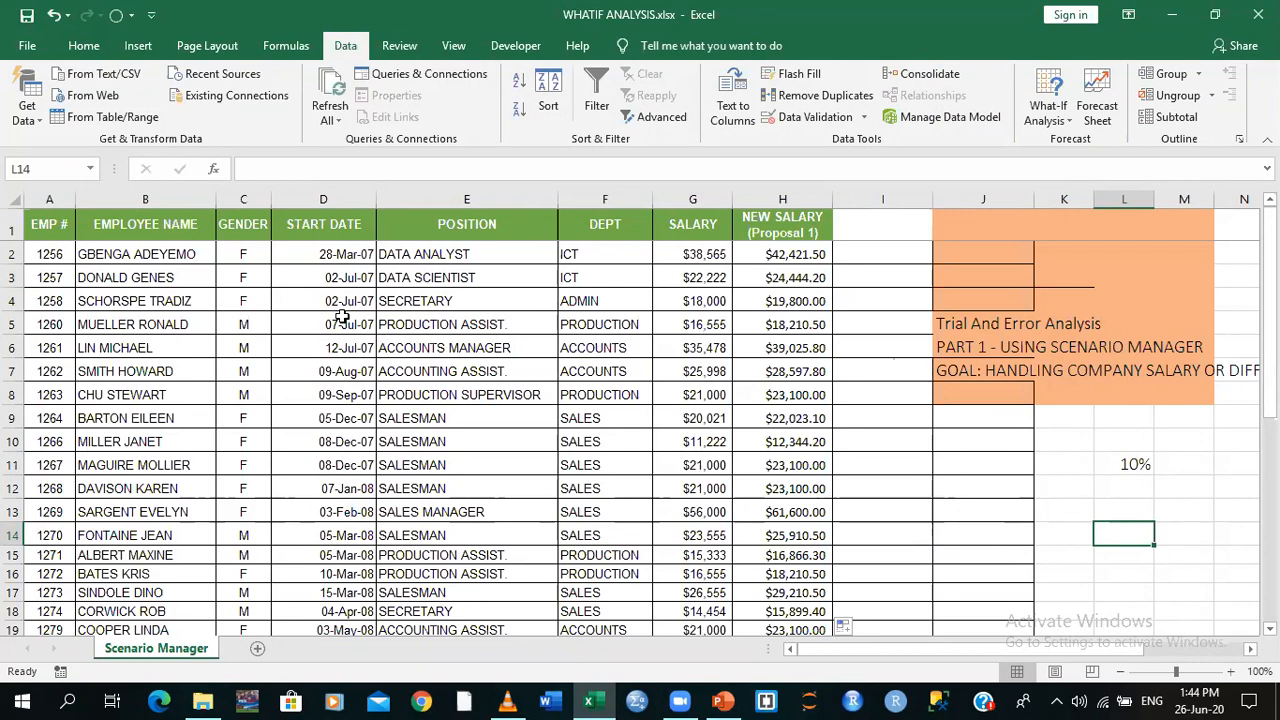
# Start a new scenario in the Scenario Manager and name it LOW INCREAMENT OF 30%
pyautogui.click(1069, 121)
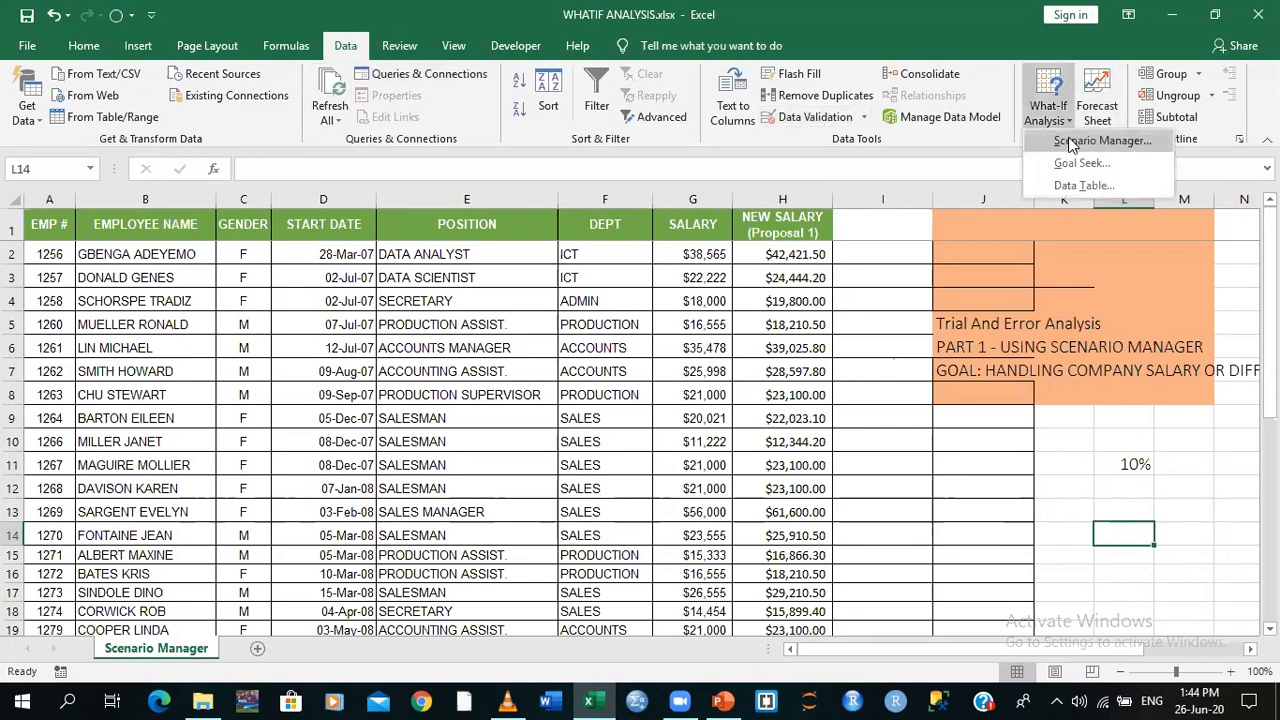
pyautogui.click(1071, 142)
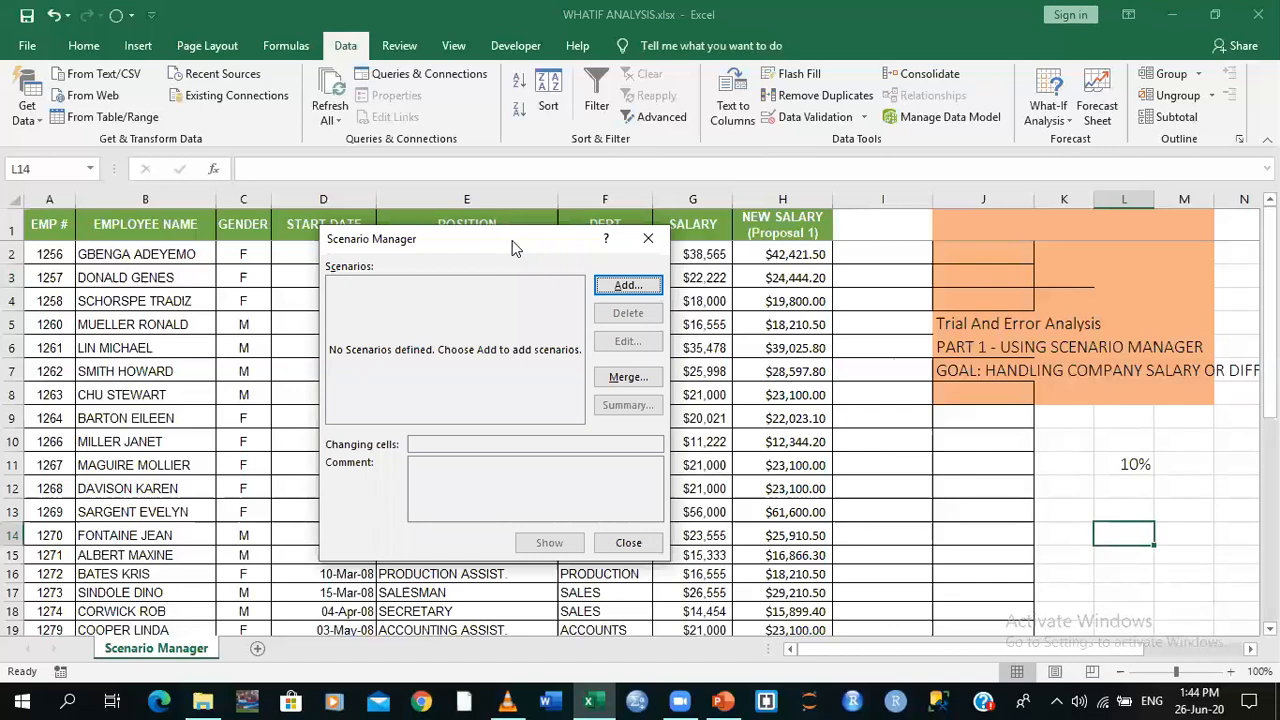
pyautogui.moveTo(511, 248); pyautogui.dragTo(696, 232)
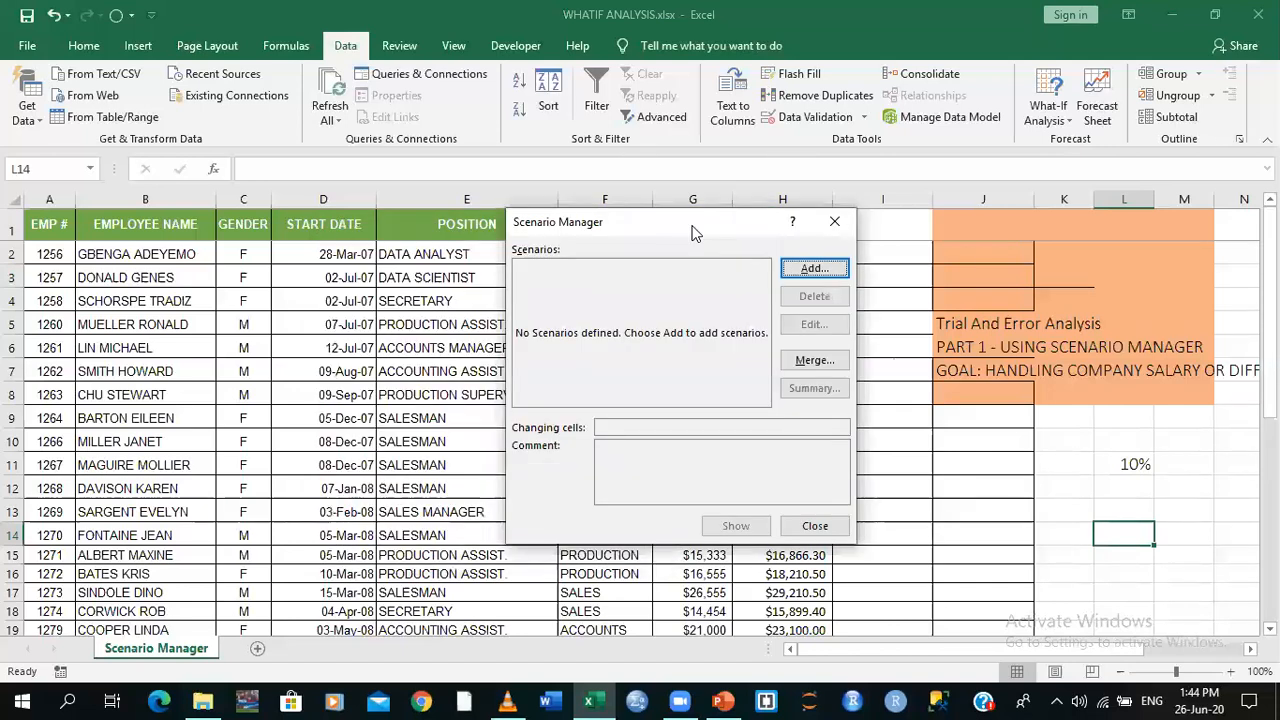
pyautogui.click(812, 270)
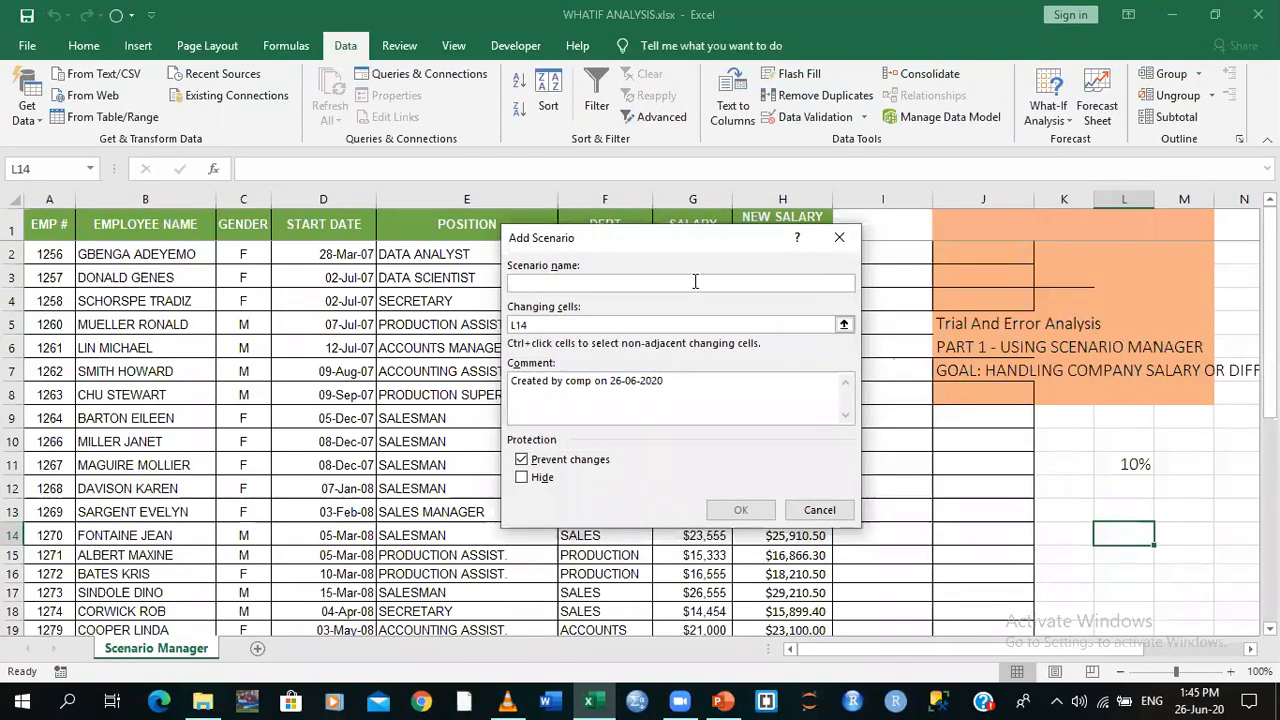
pyautogui.write('LOW IN')
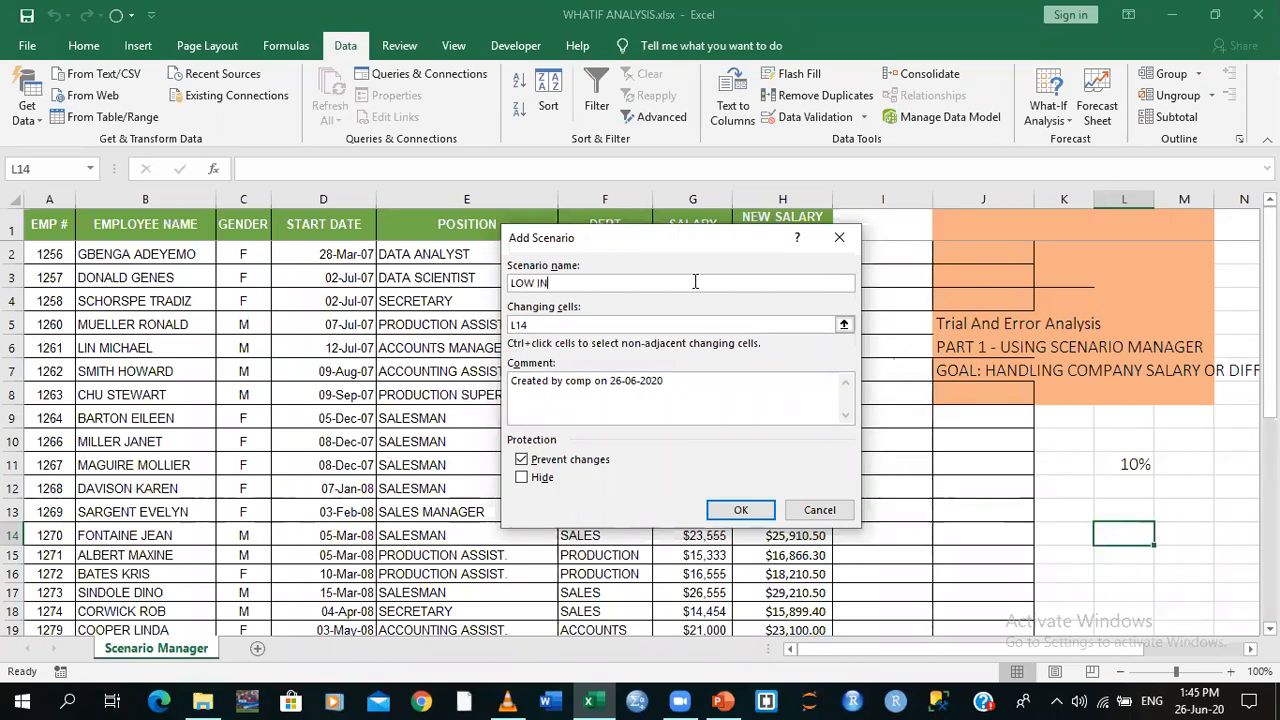
pyautogui.write('CREAMENT OF 30%')
# Set the 30% scenario's changing cell to $L$11 and turn off its Prevent changes protection
pyautogui.click(663, 325)
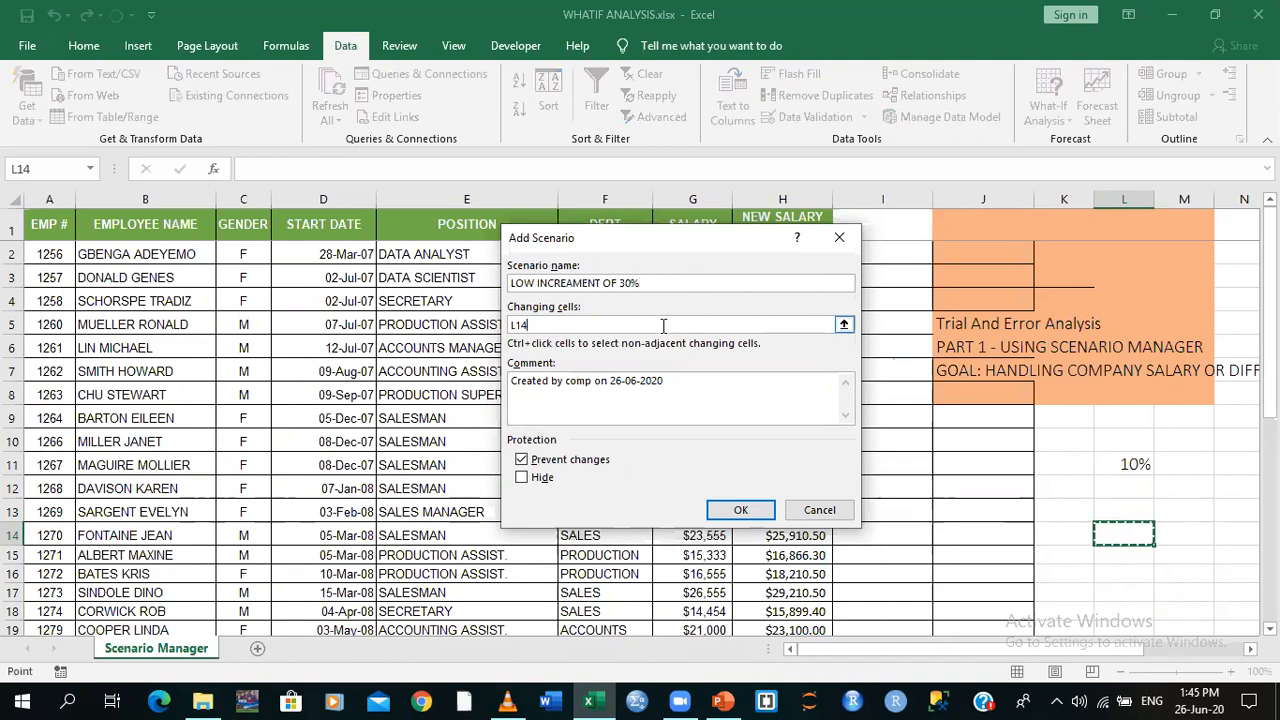
pyautogui.press('BackSpace')
pyautogui.press('BackSpace')
pyautogui.press('BackSpace')
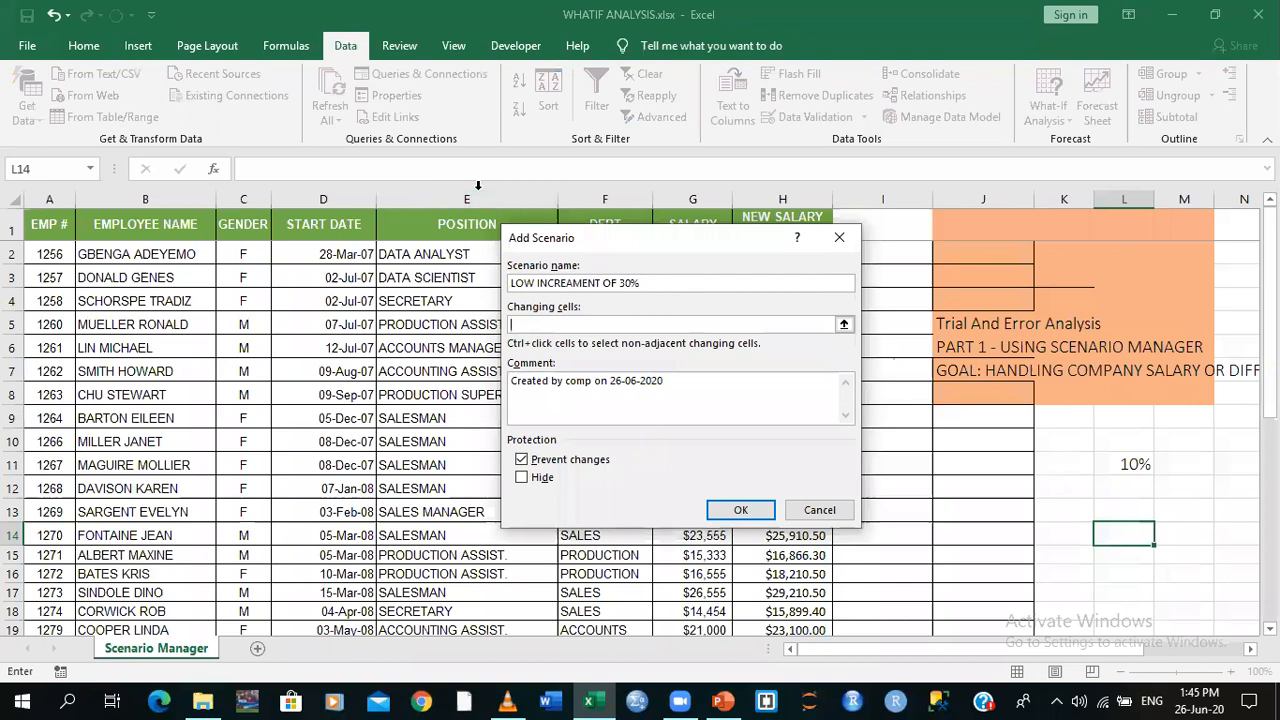
pyautogui.click(1130, 465)
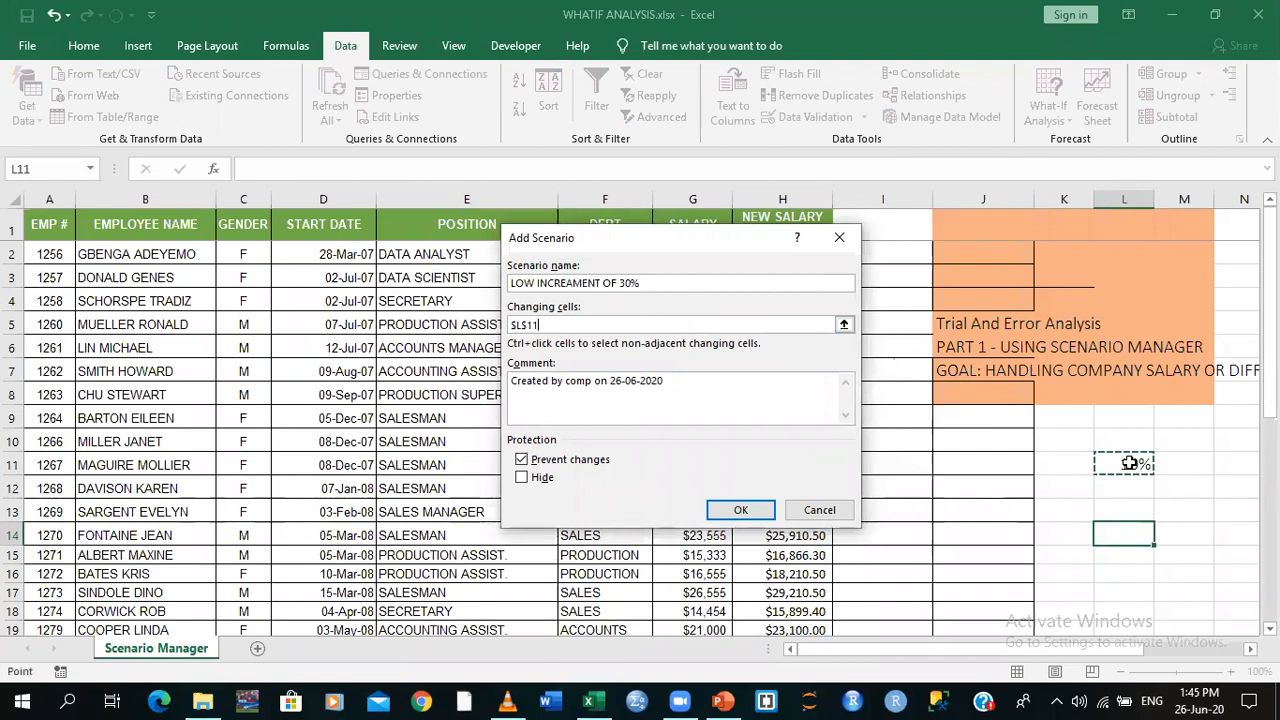
pyautogui.click(529, 464)
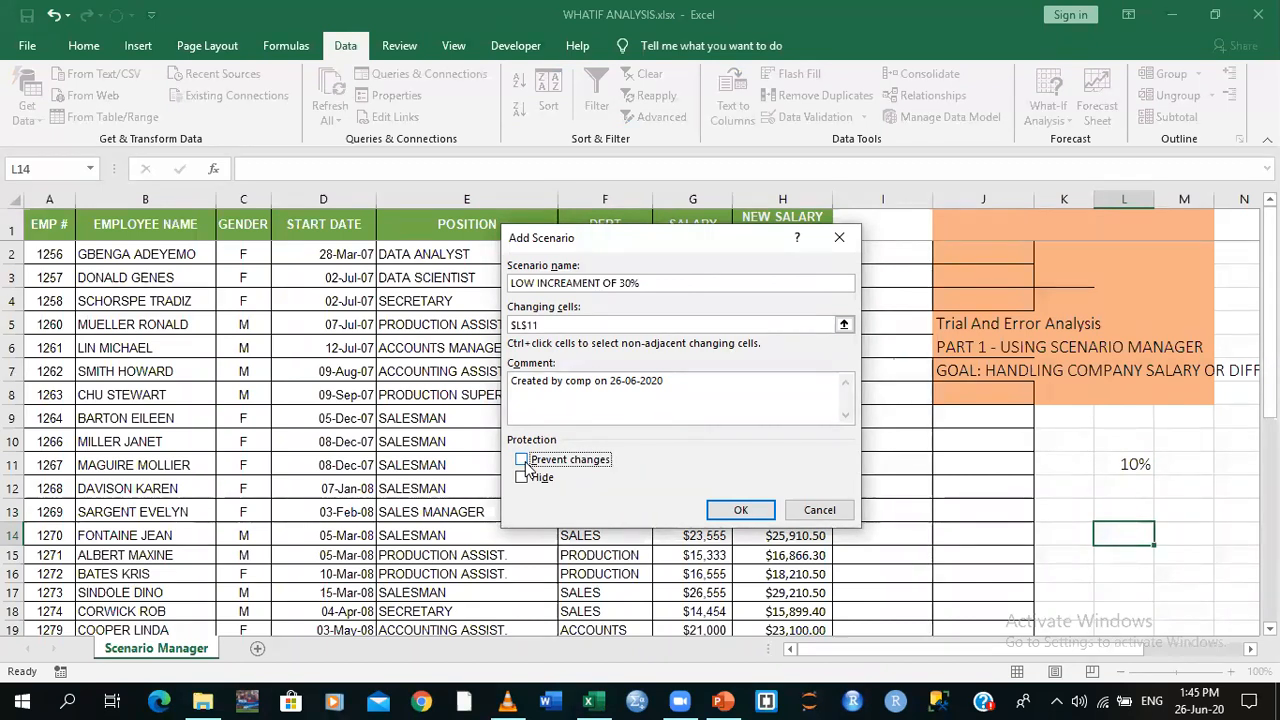
pyautogui.click(738, 510)
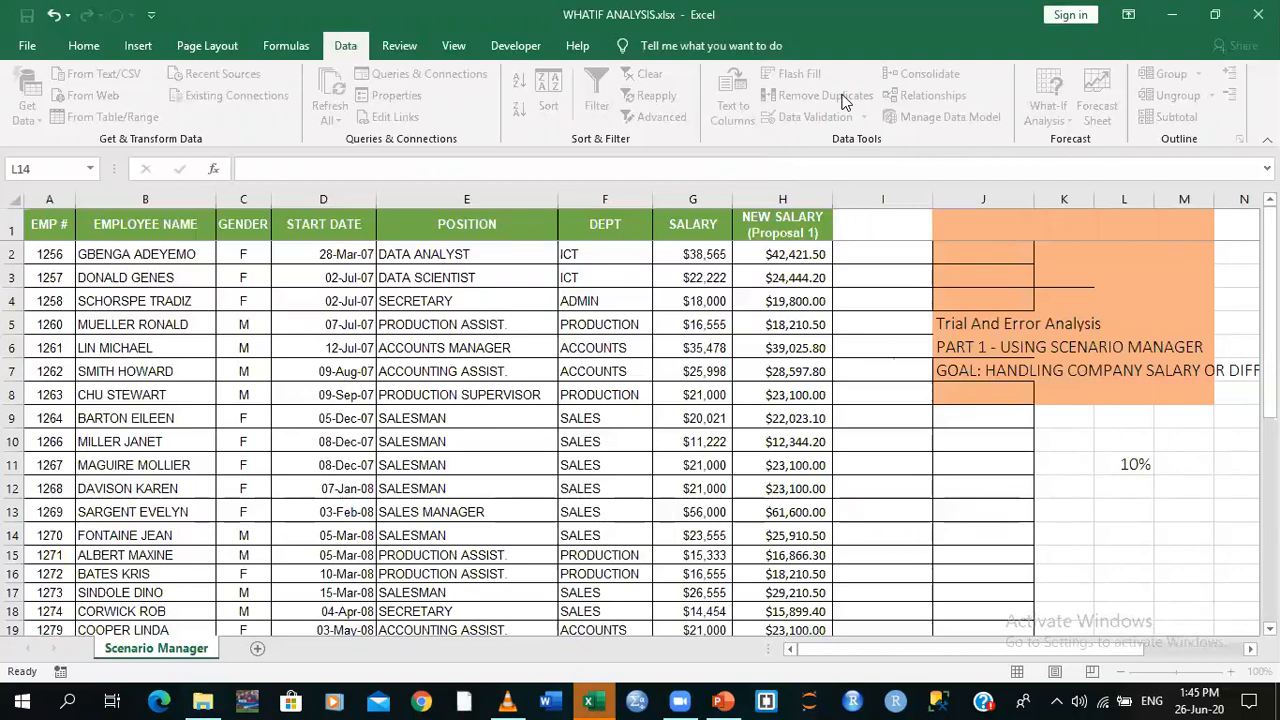
# Set the value of $L$11 to 0.3 for the low increment scenario and save it
pyautogui.click(869, 399)
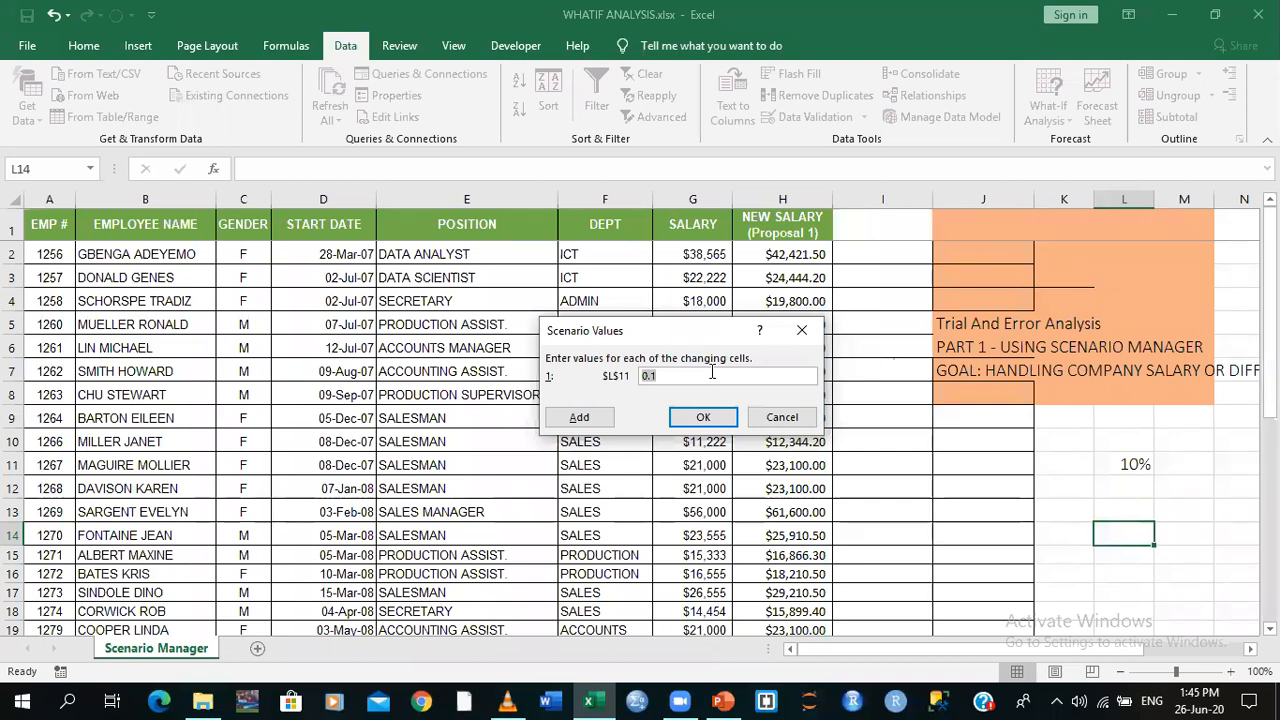
pyautogui.press('BackSpace')
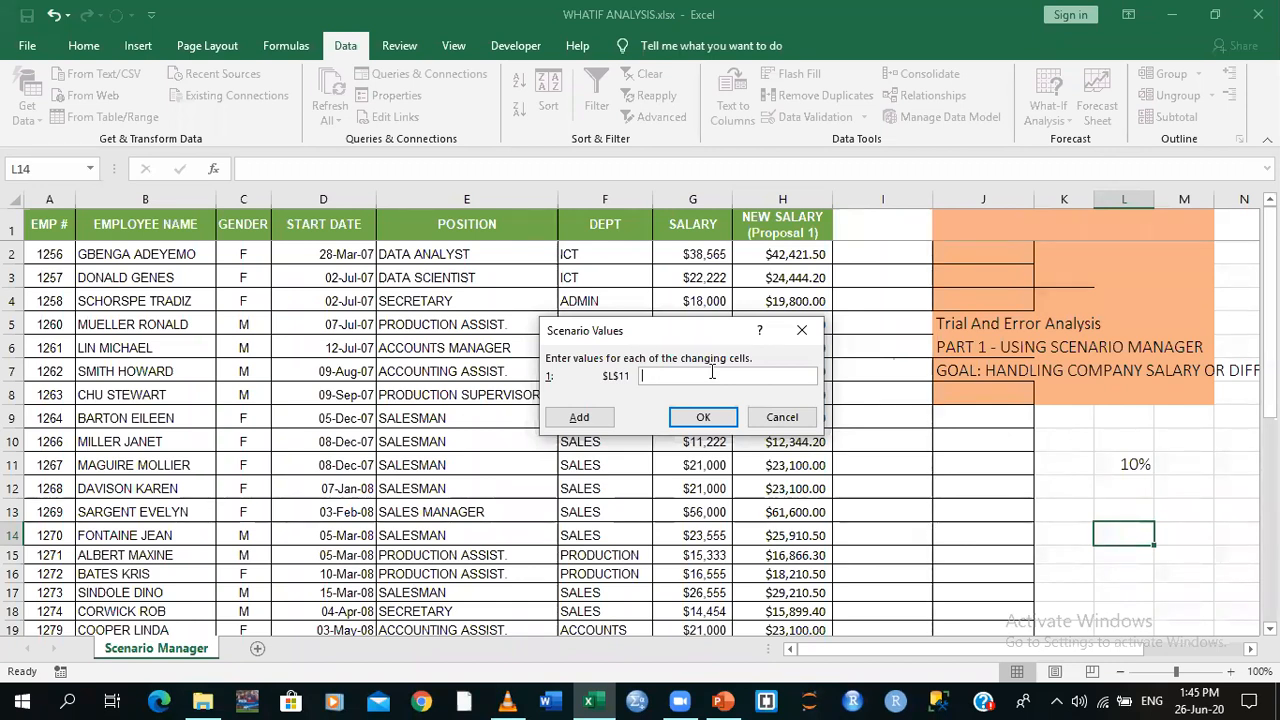
pyautogui.write('0')
pyautogui.write('.3')
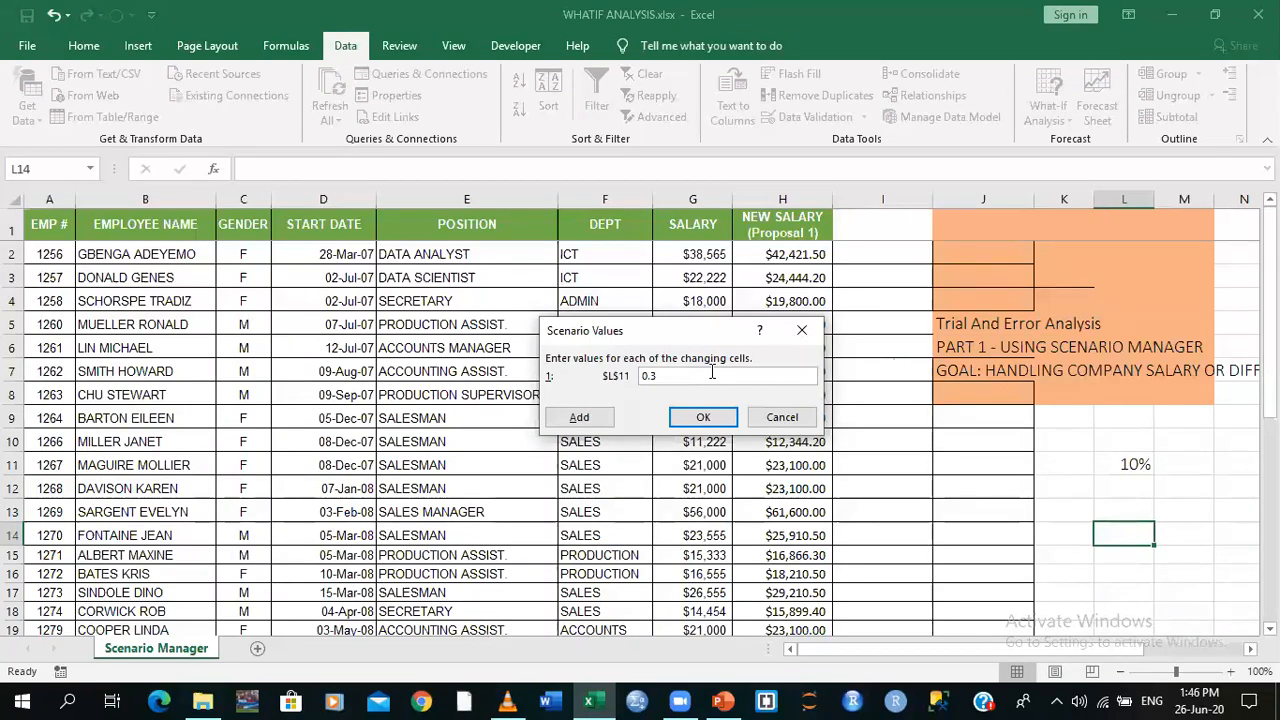
pyautogui.click(700, 418)
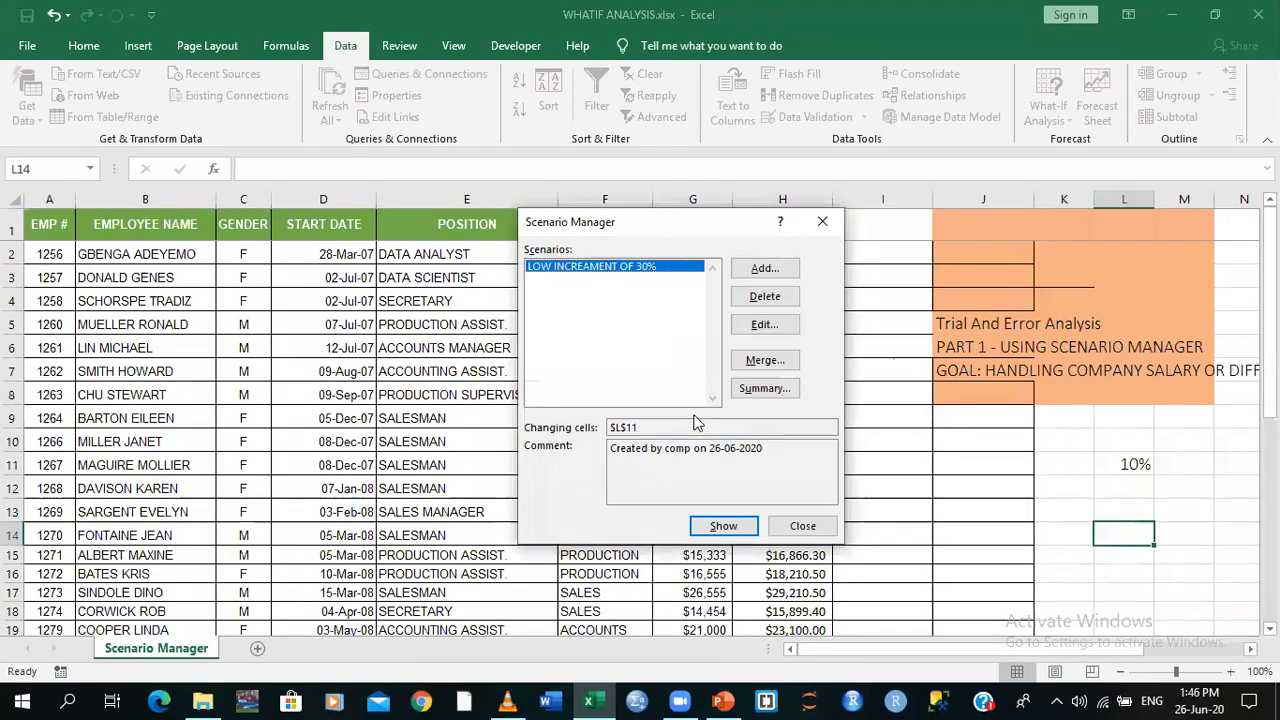
# Add a second scenario named HIGH INCREAMENT OF 67%
pyautogui.click(764, 269)
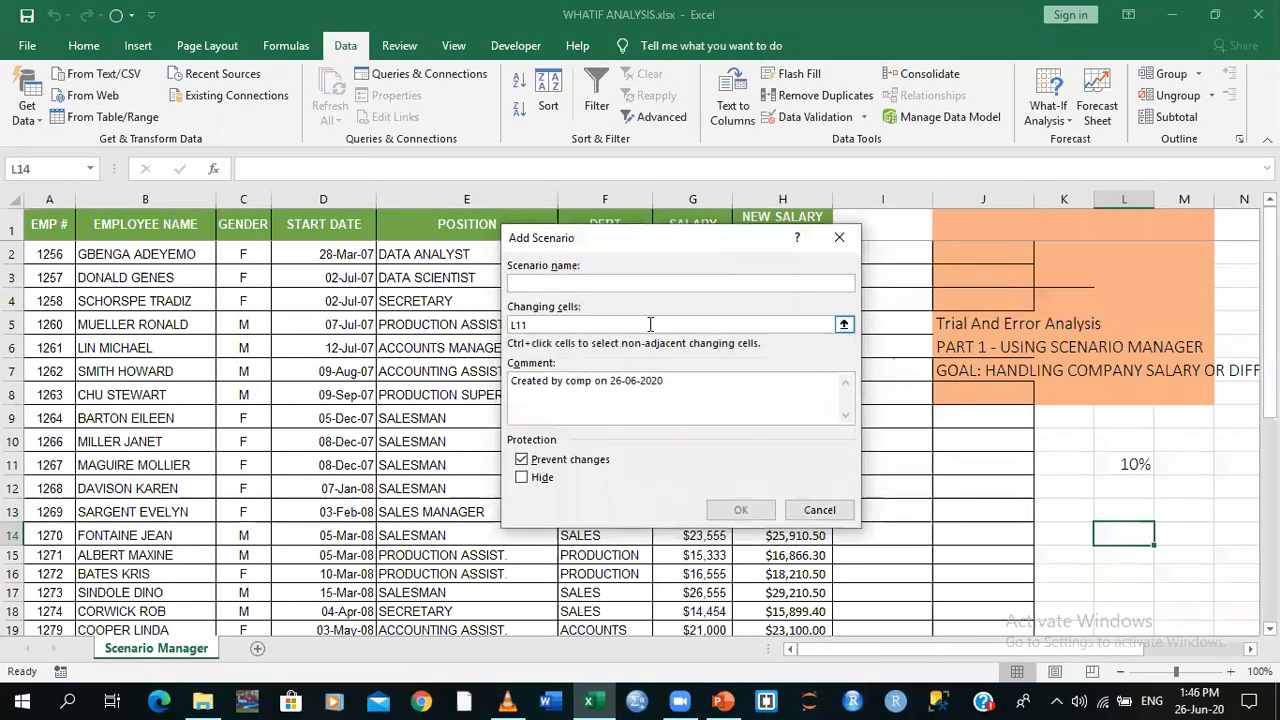
pyautogui.write('HIGH ')
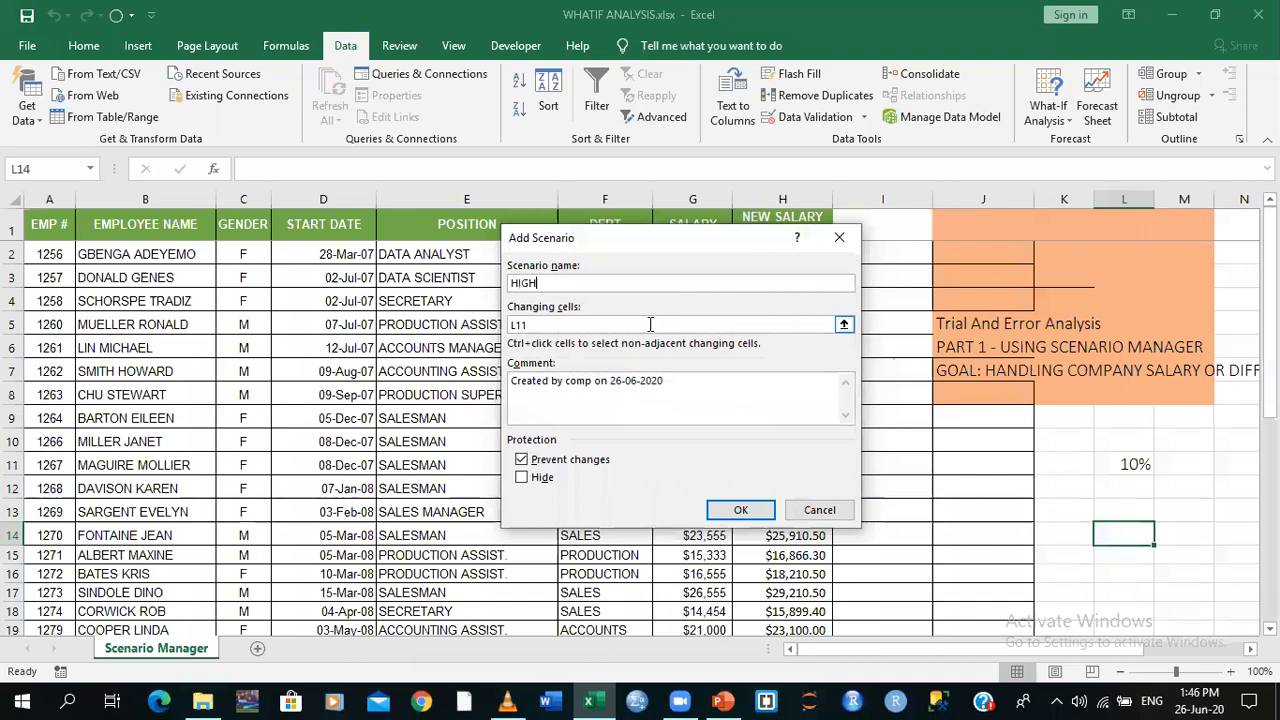
pyautogui.write('INCREAMEN')
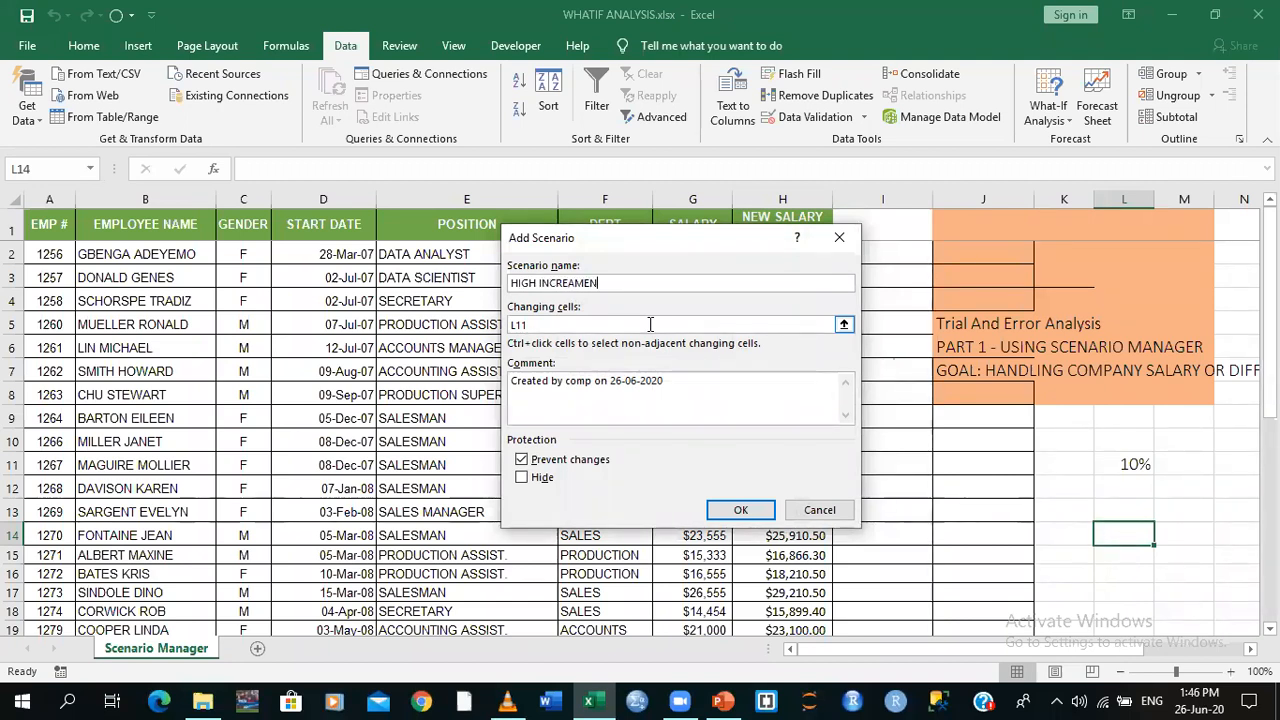
pyautogui.write('T OF')
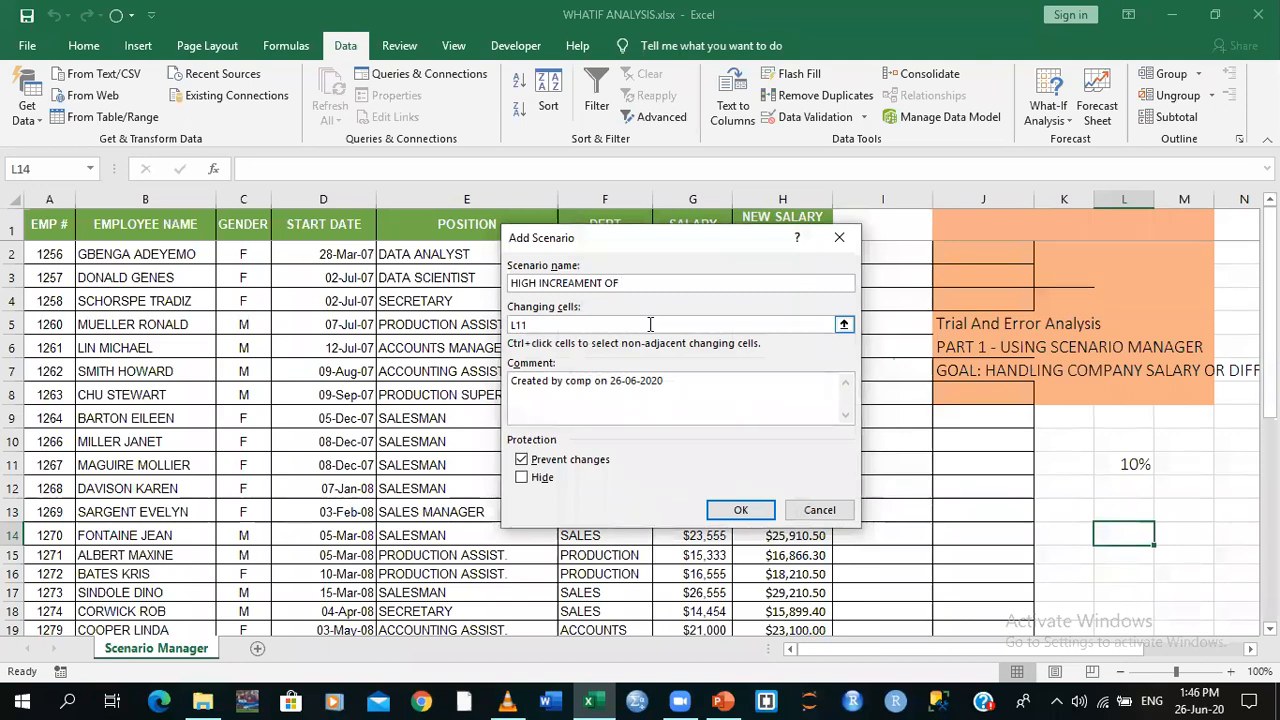
pyautogui.write(' 67')
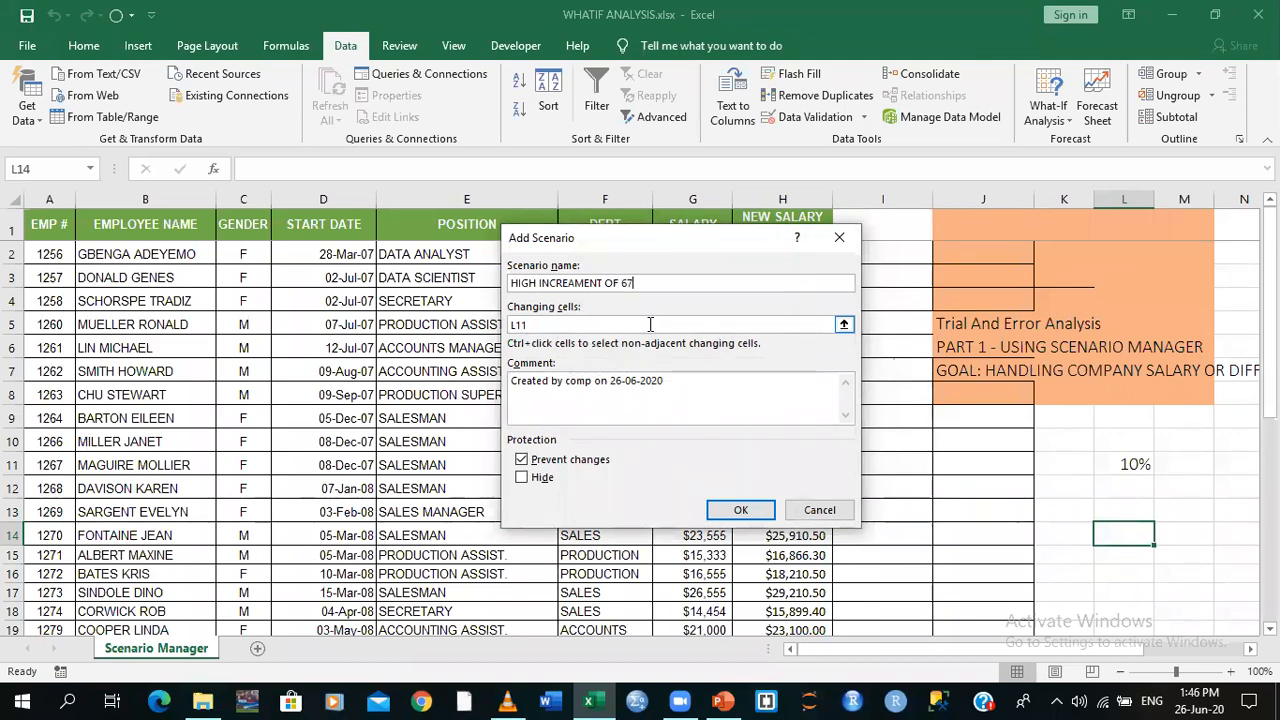
pyautogui.write('%')
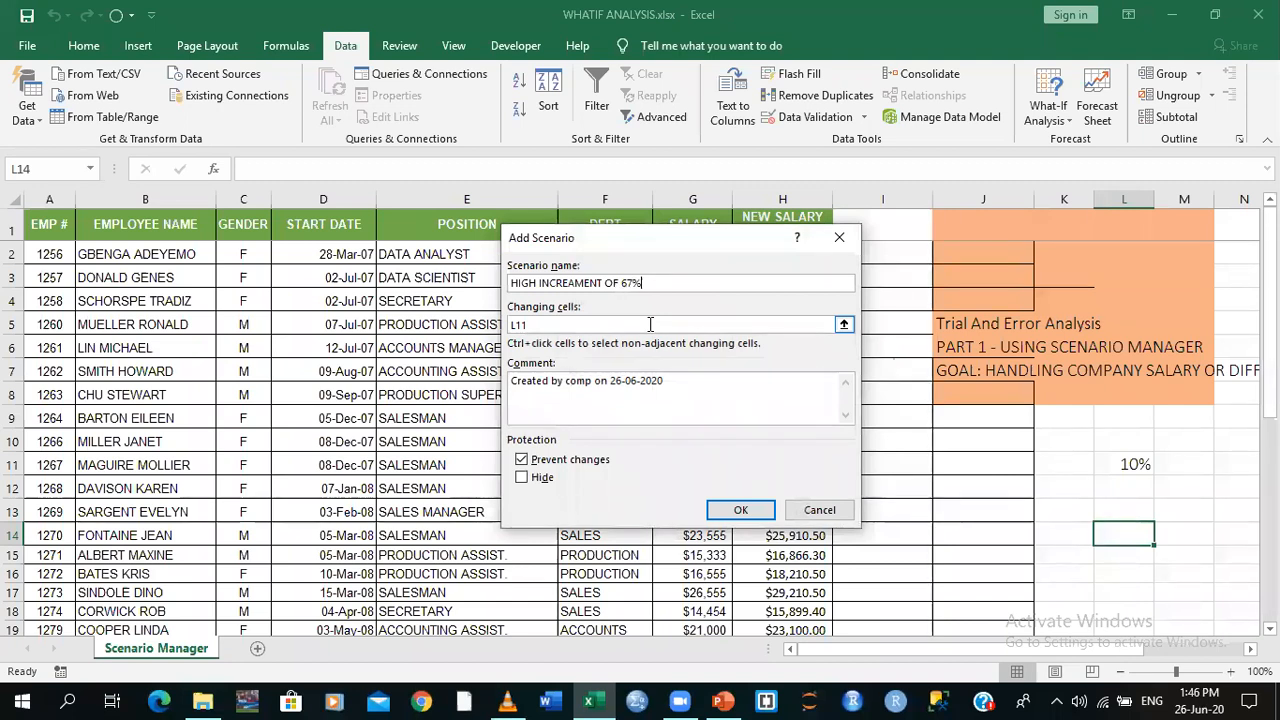
# Set the 67% scenario's changing cell to $L$11 and turn off its Prevent changes protection
pyautogui.doubleClick(641, 323)
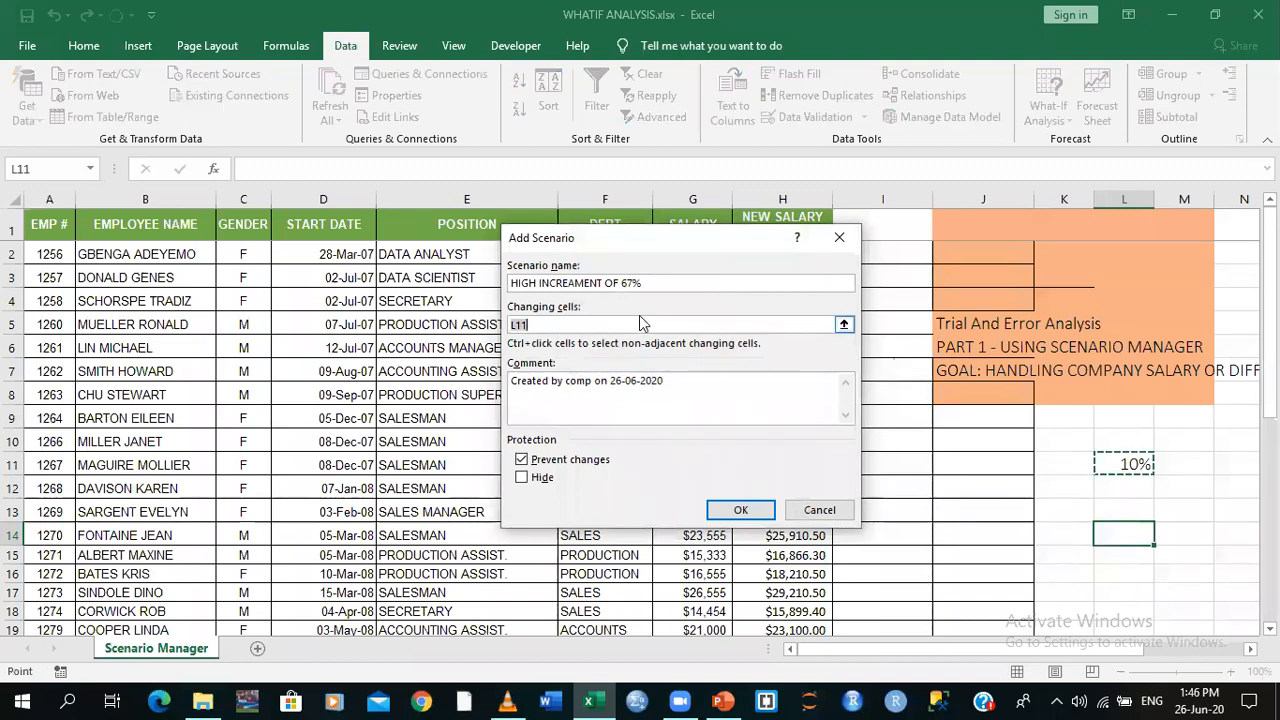
pyautogui.press('BackSpace')
pyautogui.click(1116, 463)
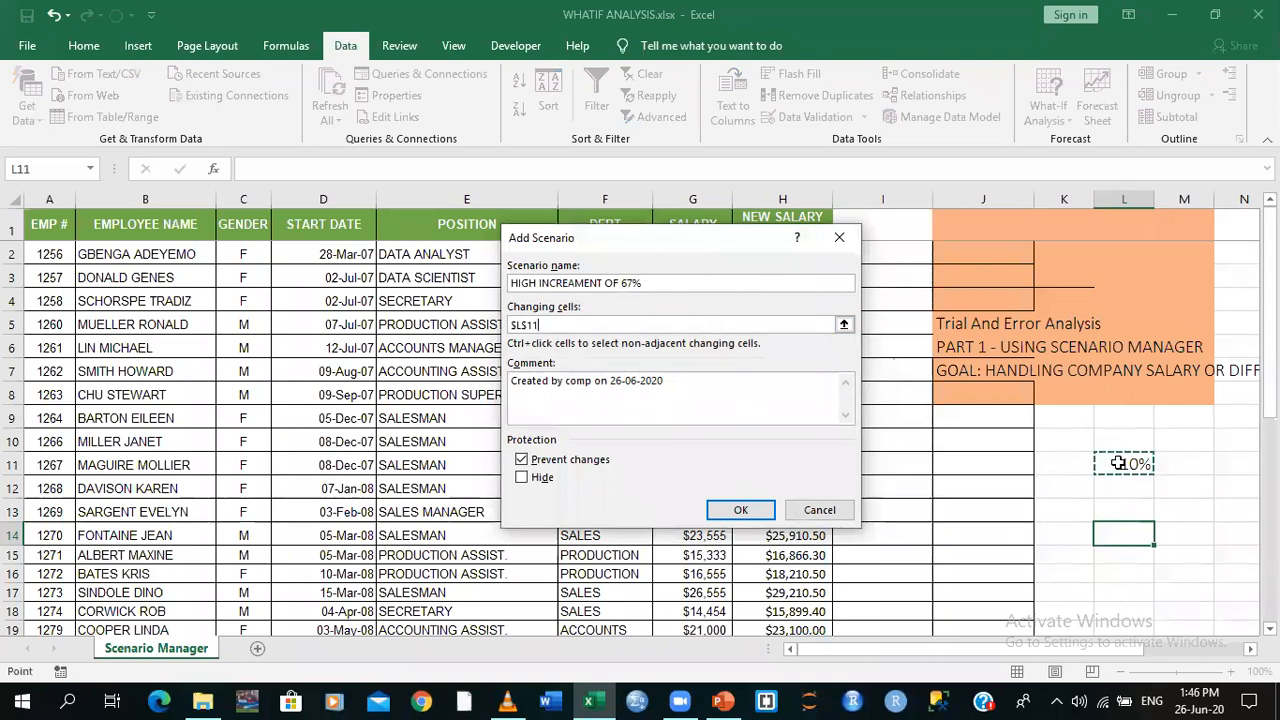
pyautogui.click(522, 460)
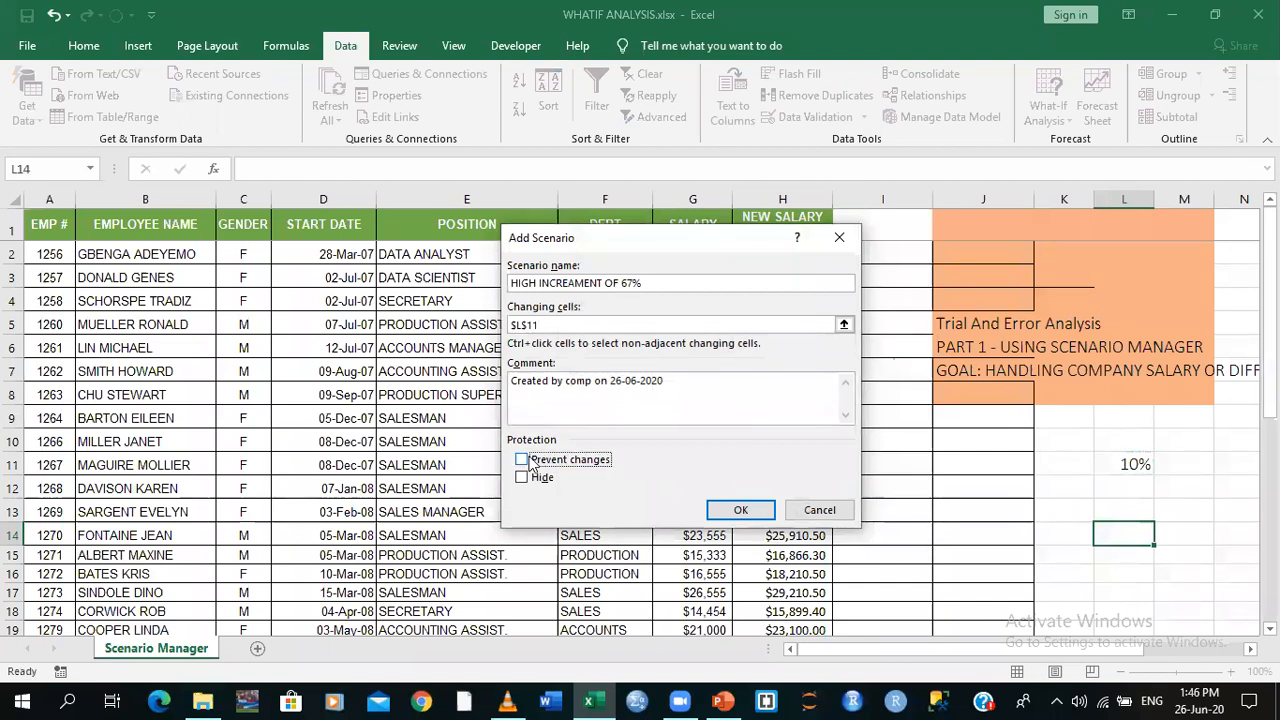
pyautogui.click(740, 510)
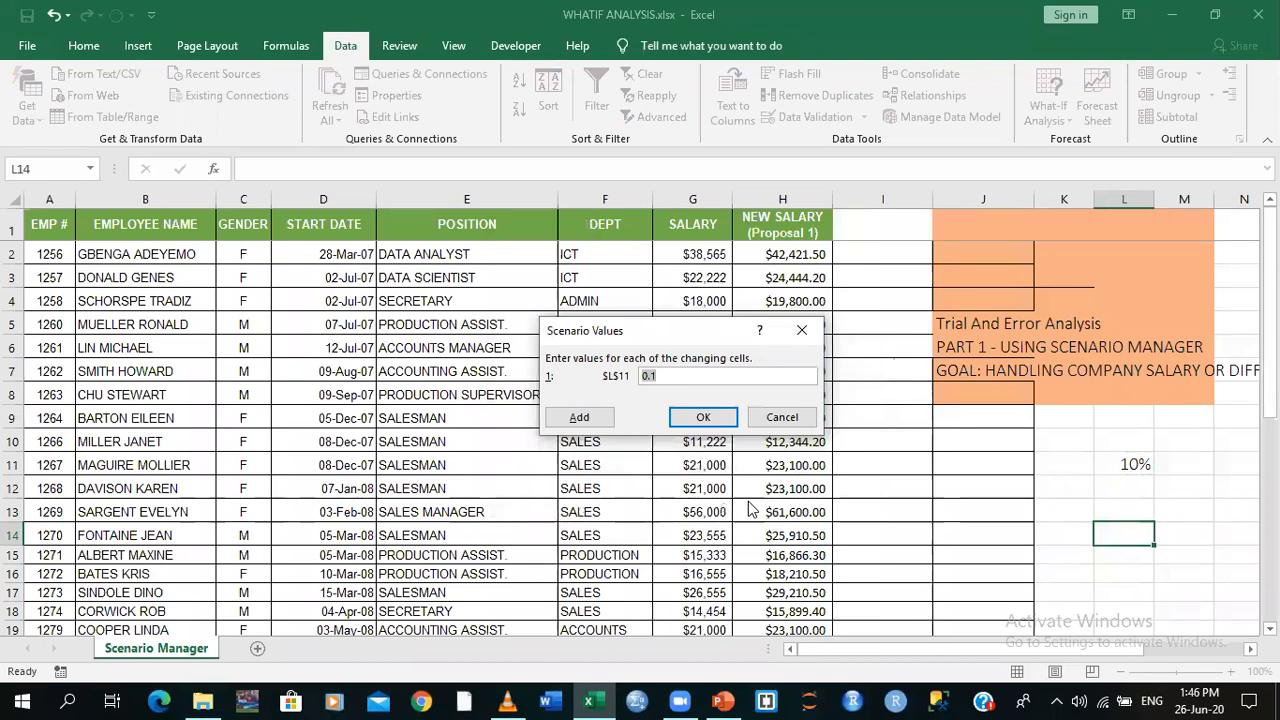
# Set the value of $L$11 to 0.67 for the high increment scenario and save it
pyautogui.press('BackSpace')
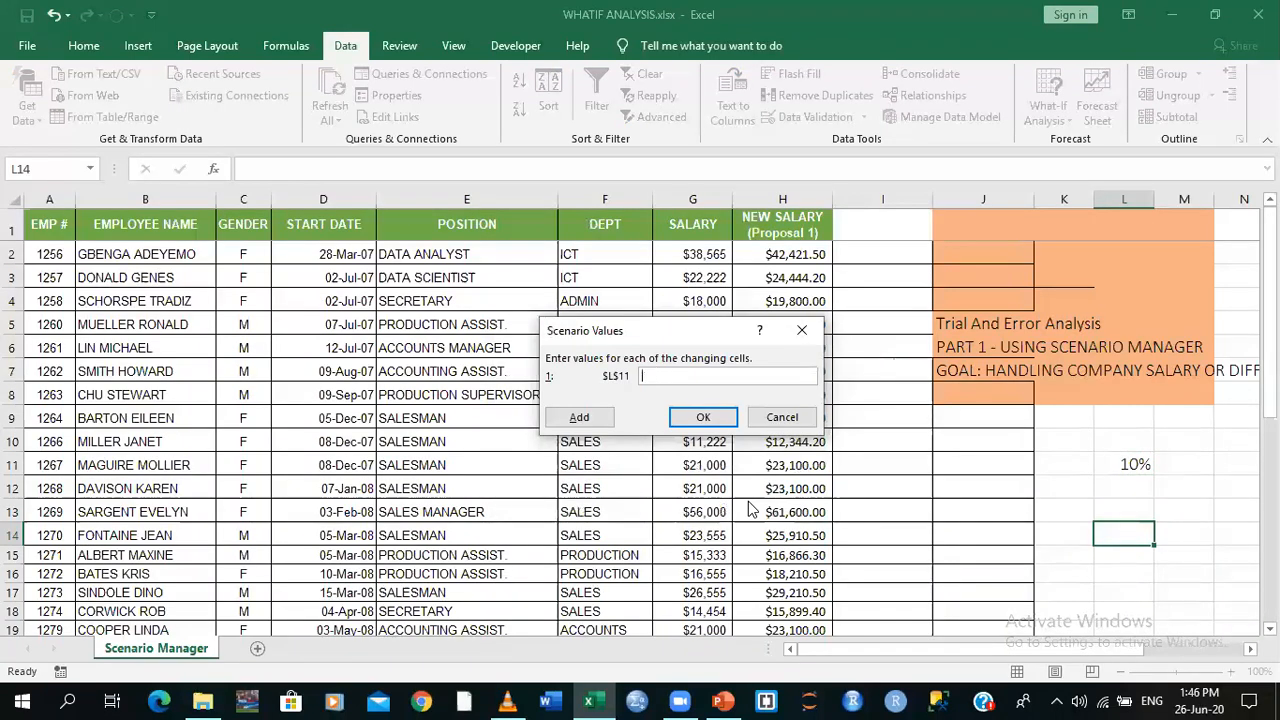
pyautogui.write('0.')
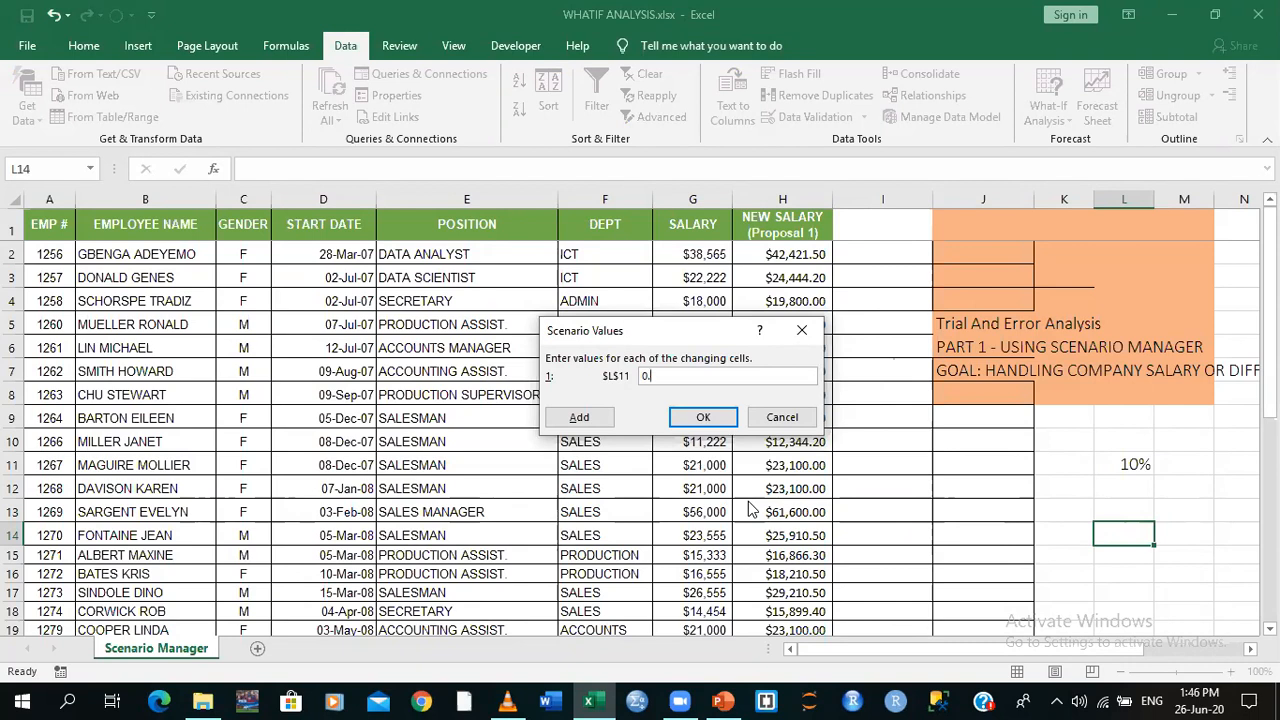
pyautogui.write('67')
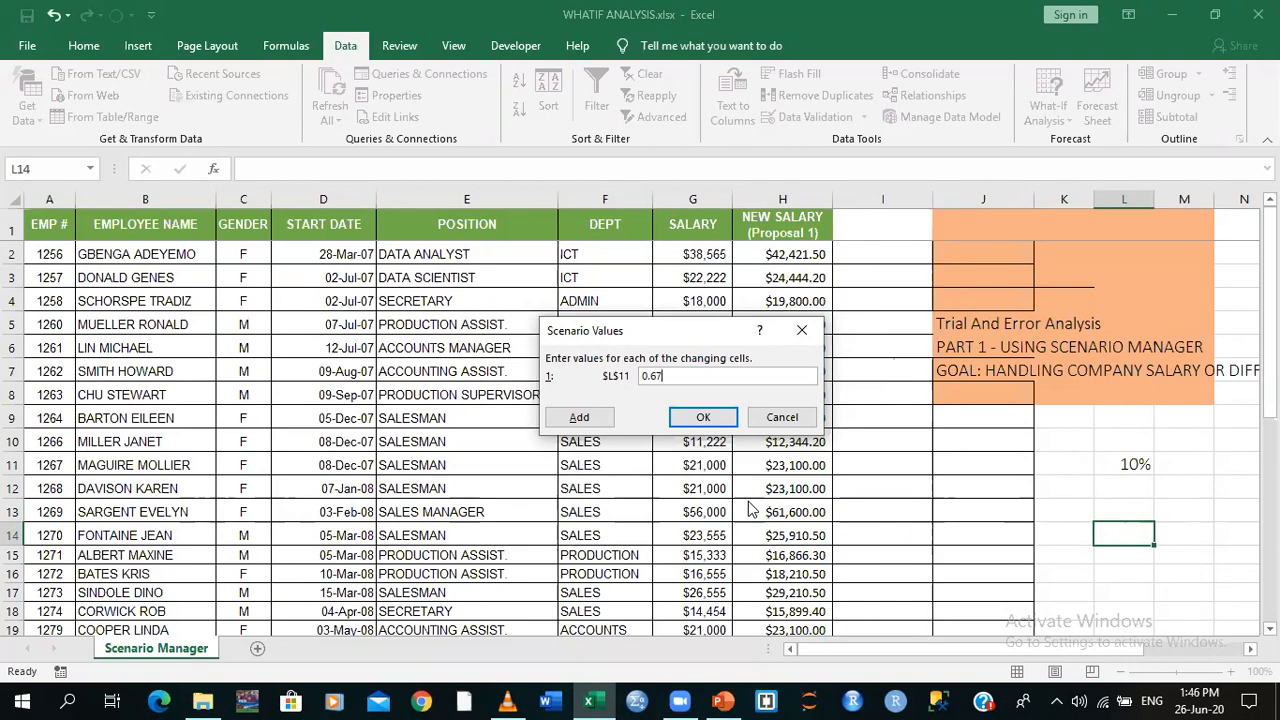
pyautogui.click(697, 418)
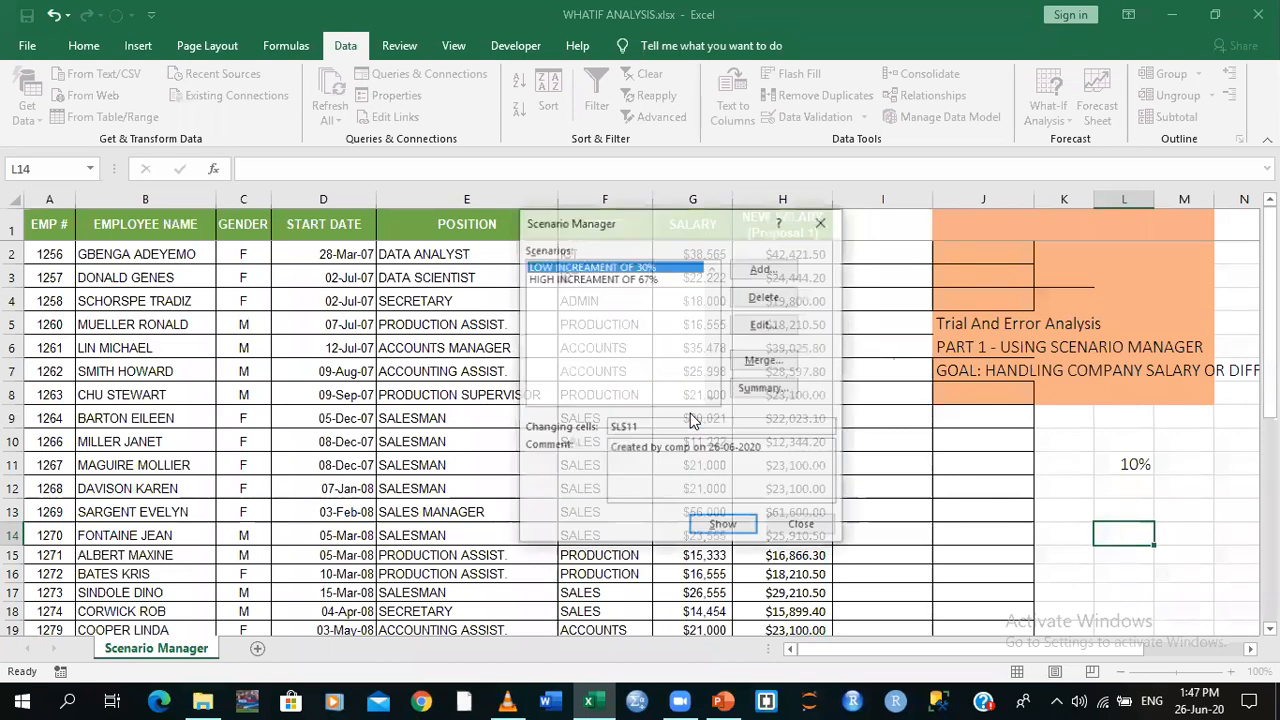
# Move the Scenario Manager clear of the salary columns and show the LOW INCREAMENT OF 30% scenario
pyautogui.click(641, 281)
pyautogui.click(651, 266)
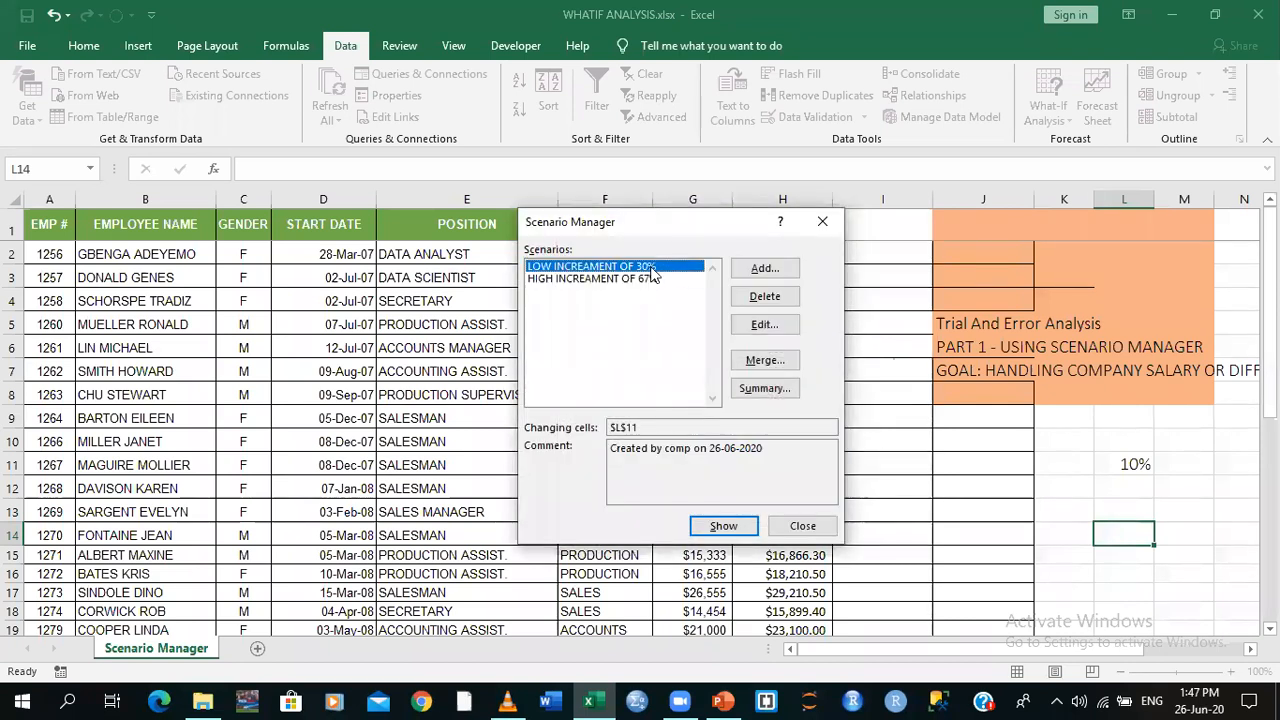
pyautogui.moveTo(622, 232); pyautogui.dragTo(418, 243)
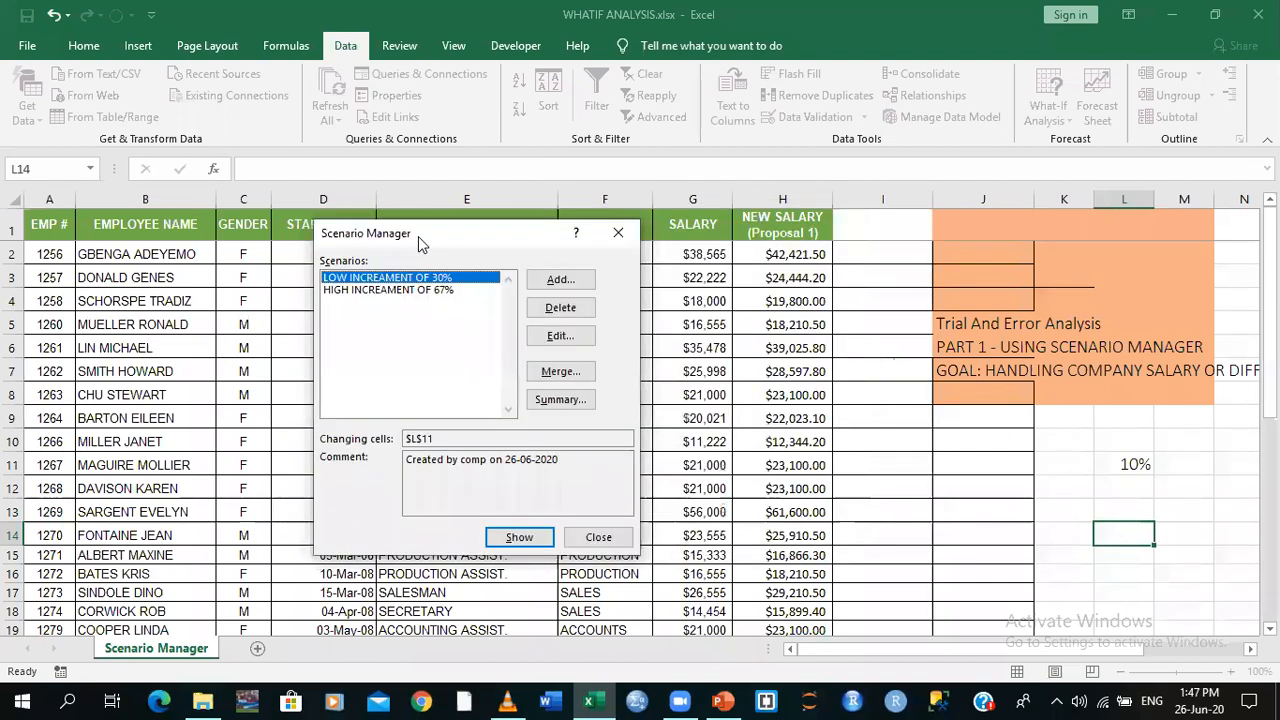
pyautogui.click(517, 536)
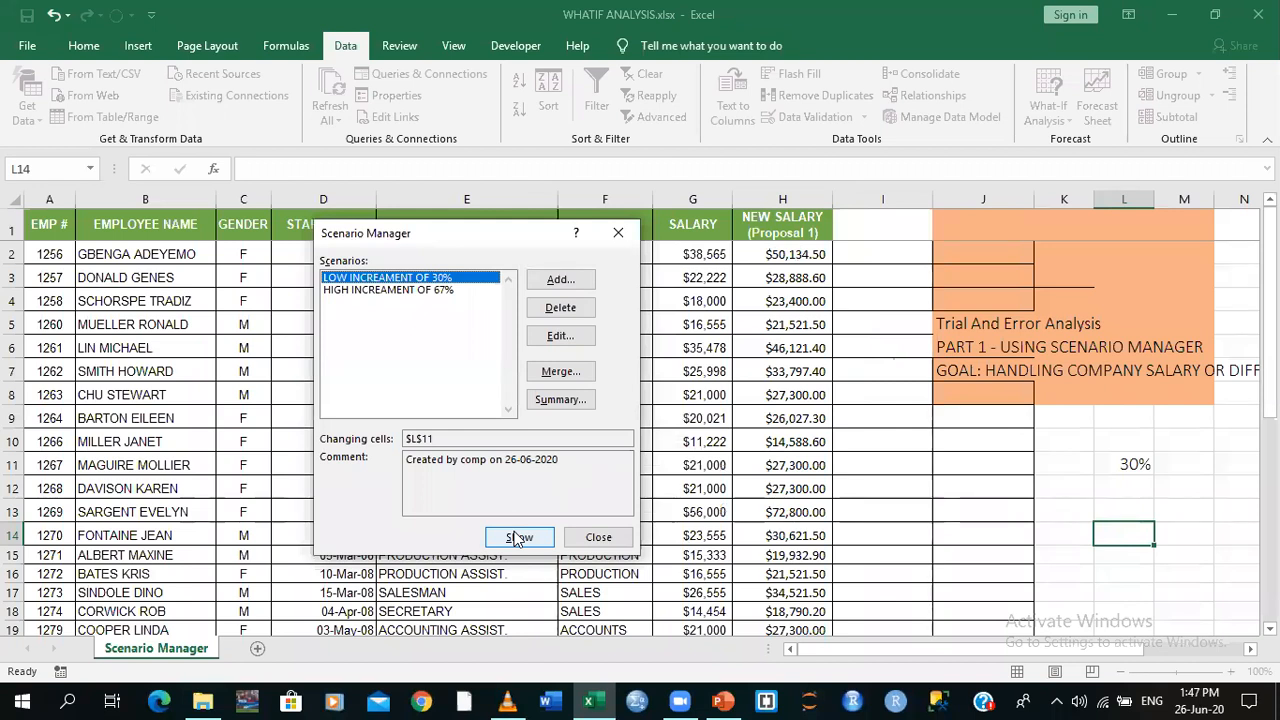
# Show the HIGH INCREAMENT OF 67% scenario in the salary sheet and close the Scenario Manager
pyautogui.click(431, 290)
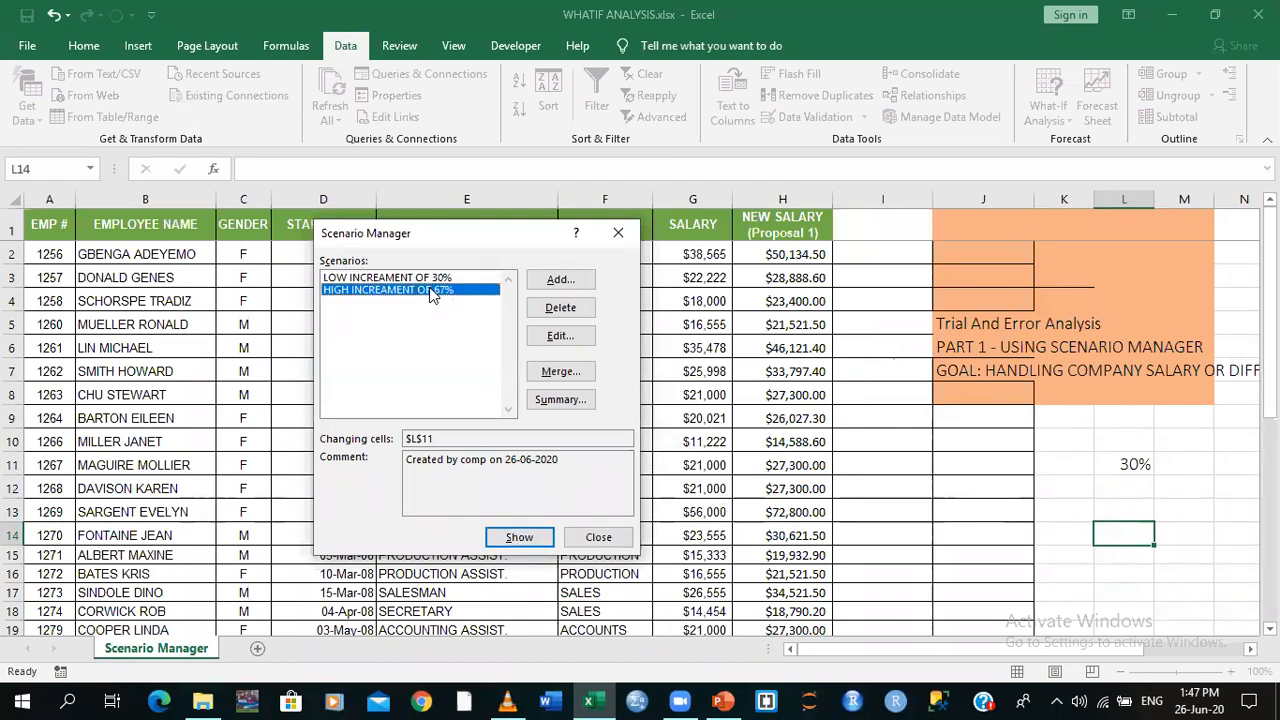
pyautogui.click(525, 540)
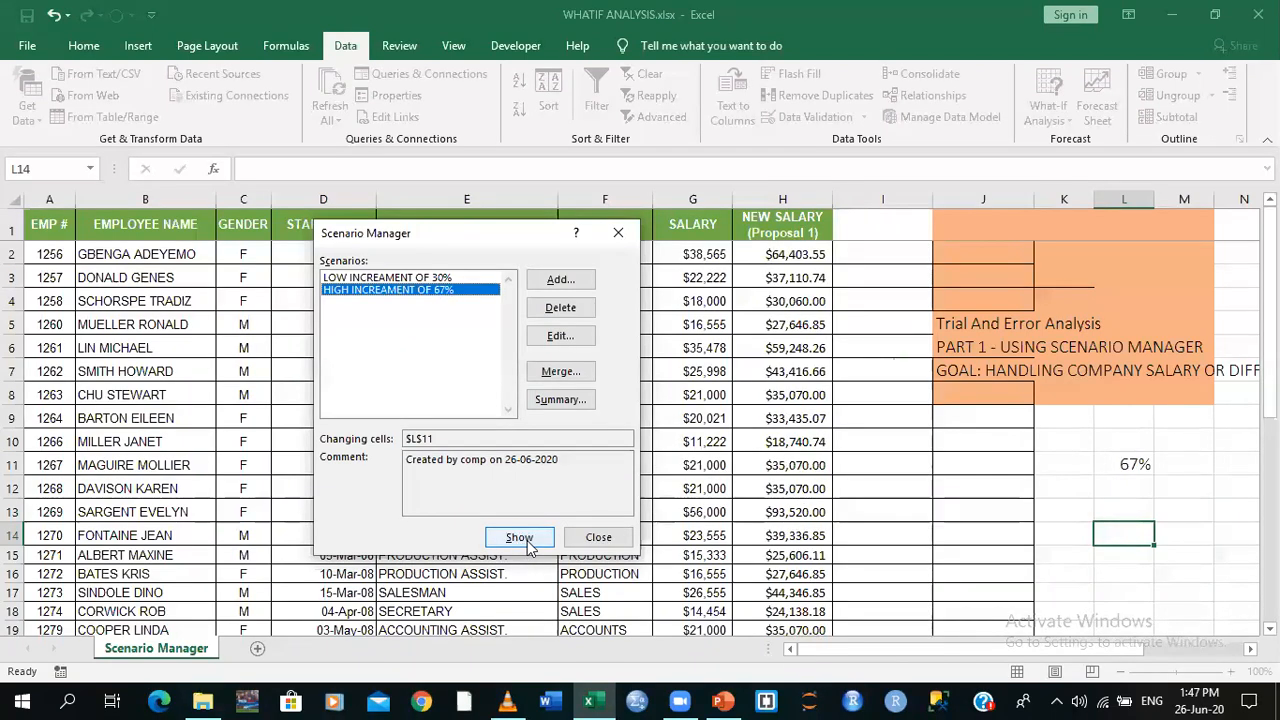
pyautogui.click(620, 234)
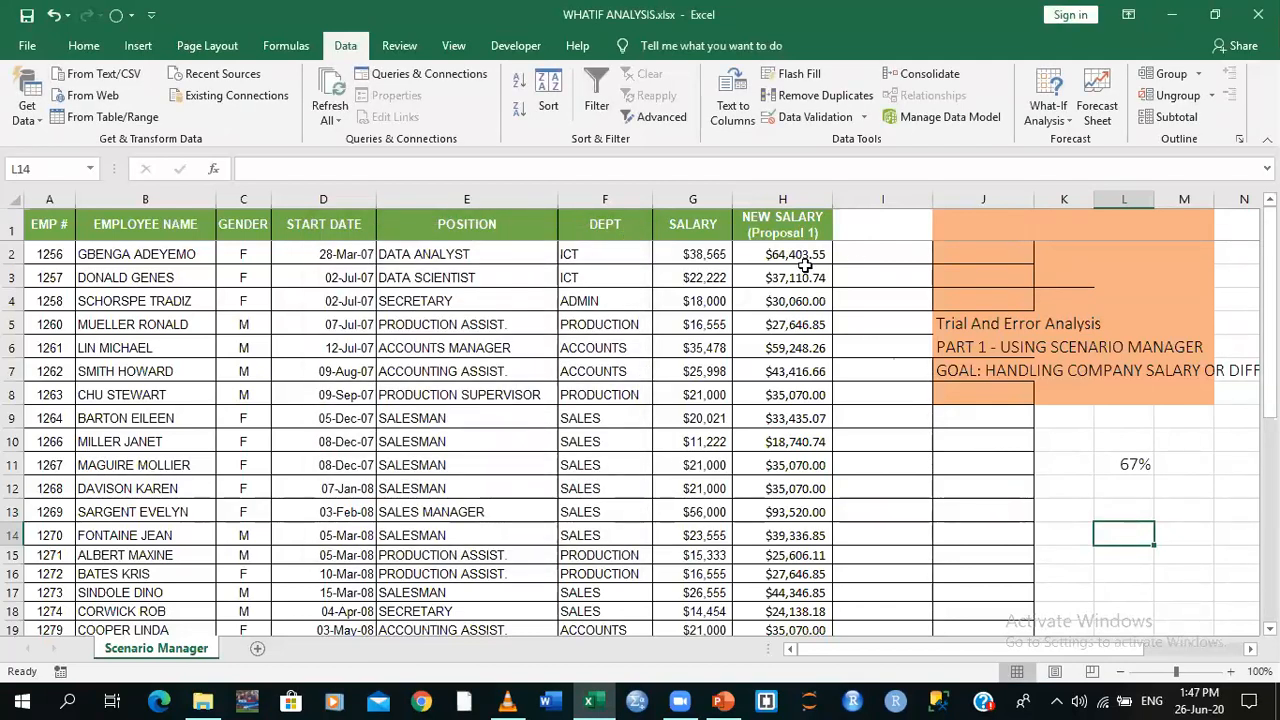
# Try salary increment rates of 9%, 91% and 45% one after another in cell L11
pyautogui.click(1127, 466)
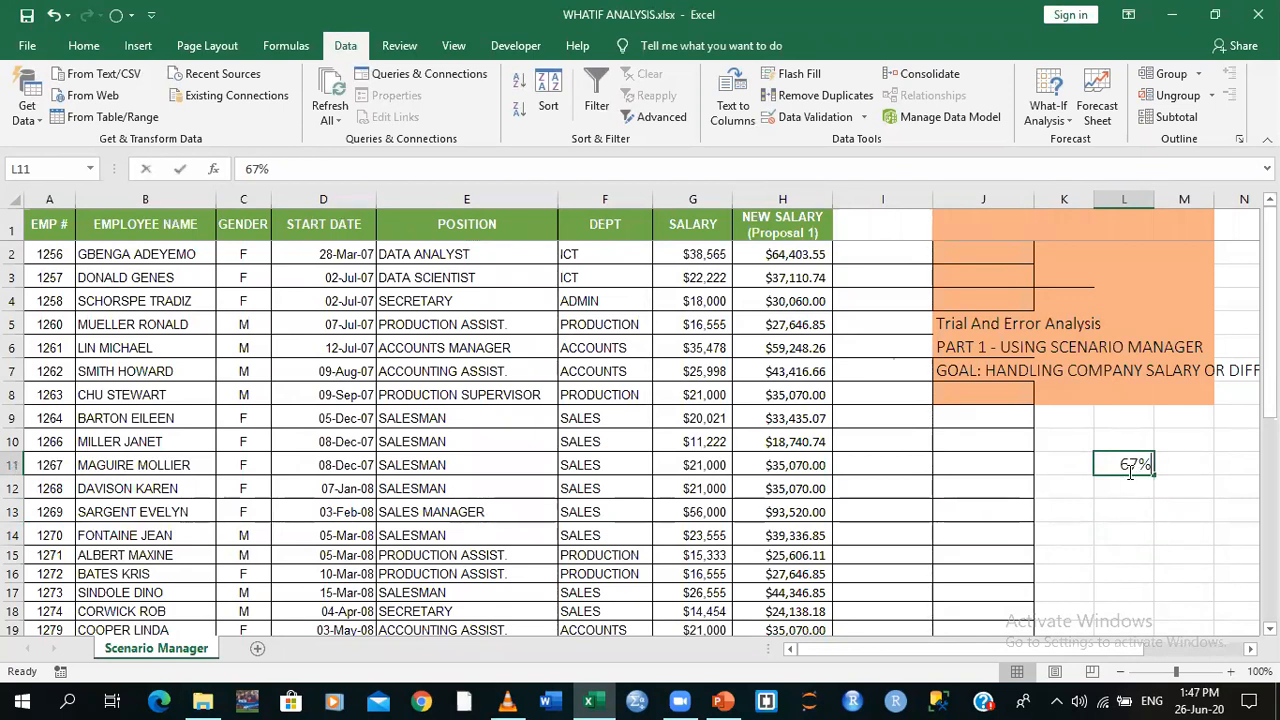
pyautogui.write('9')
pyautogui.press('Return')
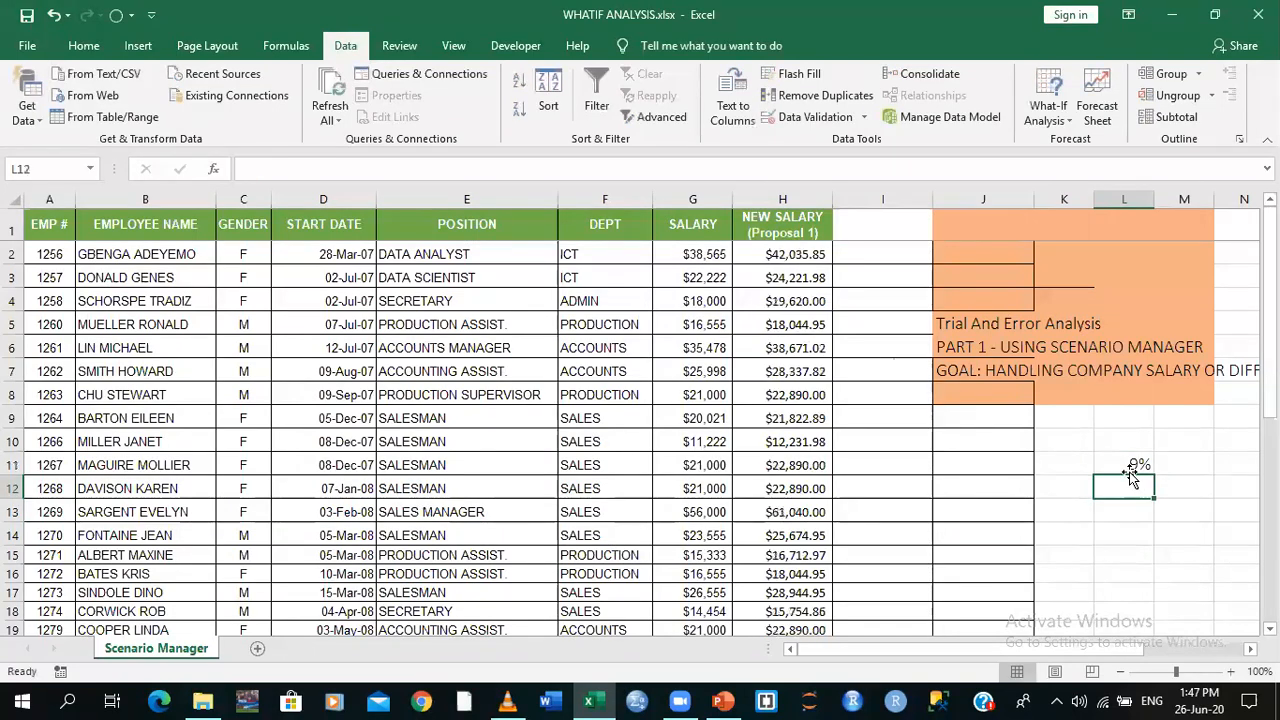
pyautogui.click(1130, 466)
pyautogui.write('91')
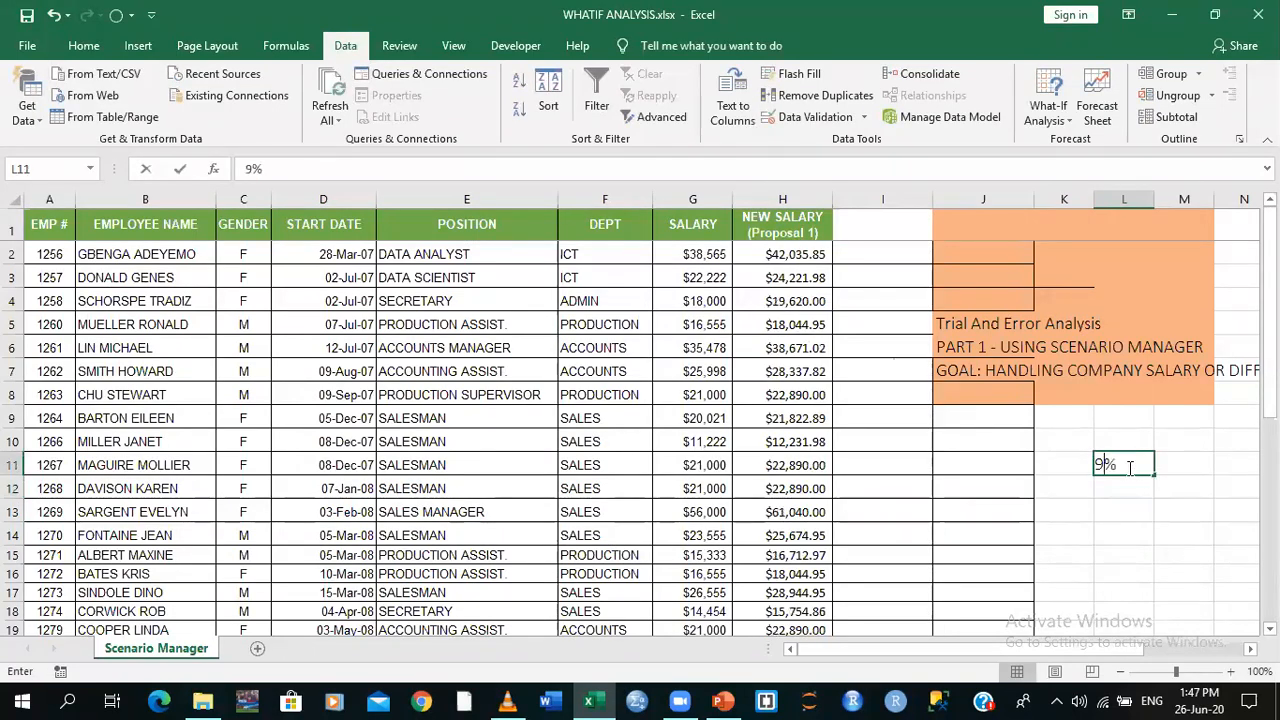
pyautogui.press('Return')
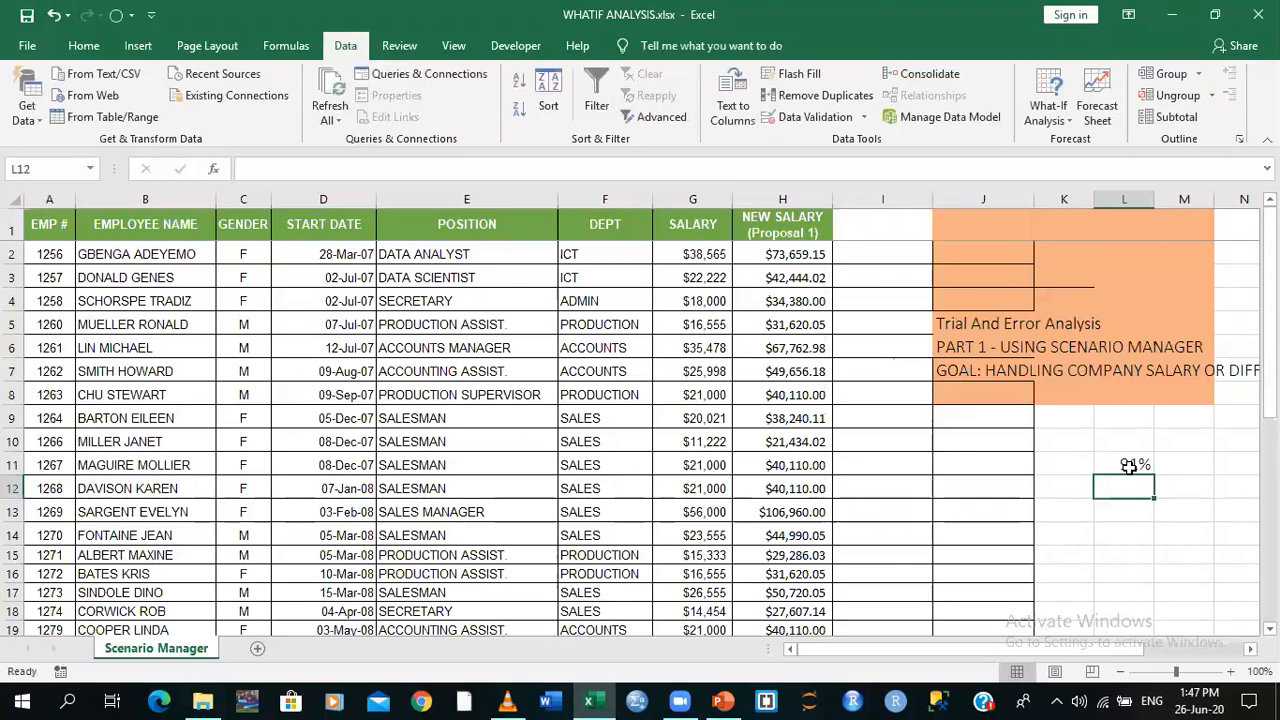
pyautogui.click(1128, 466)
pyautogui.write('45')
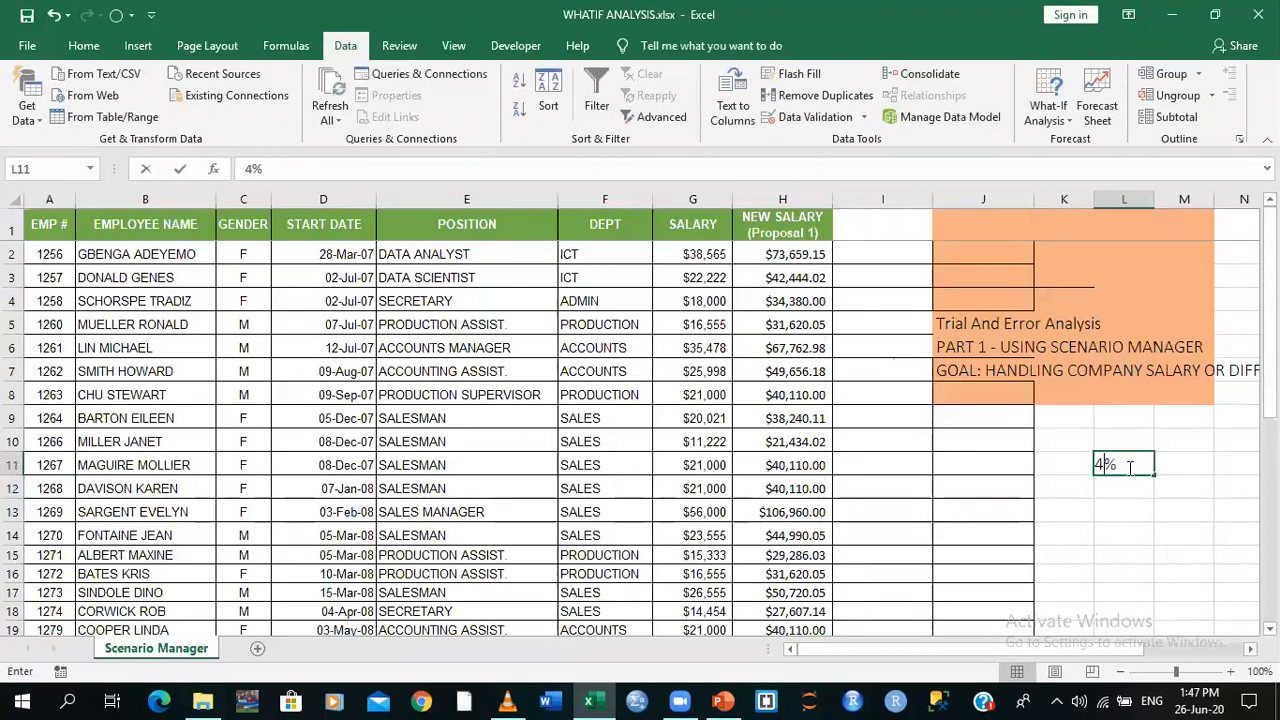
pyautogui.press('Return')
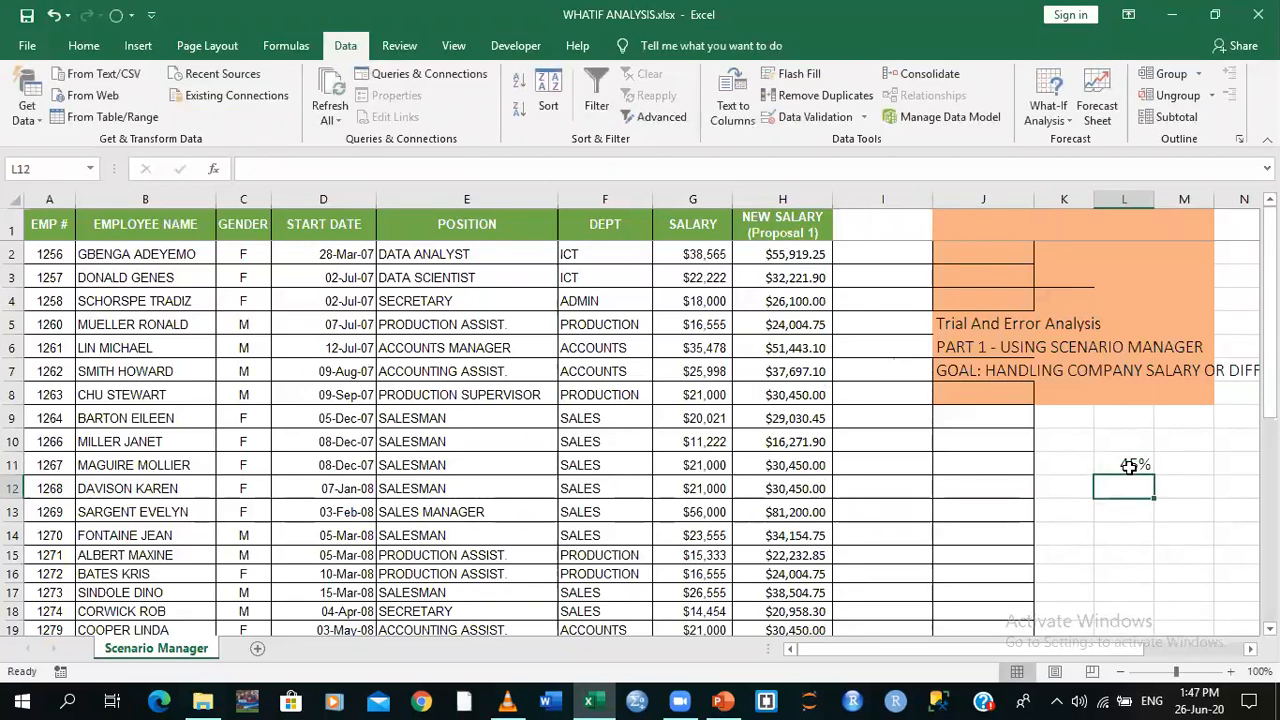
# Test further increment rates of 78%, 99% and 54% in cell L11
pyautogui.click(1128, 466)
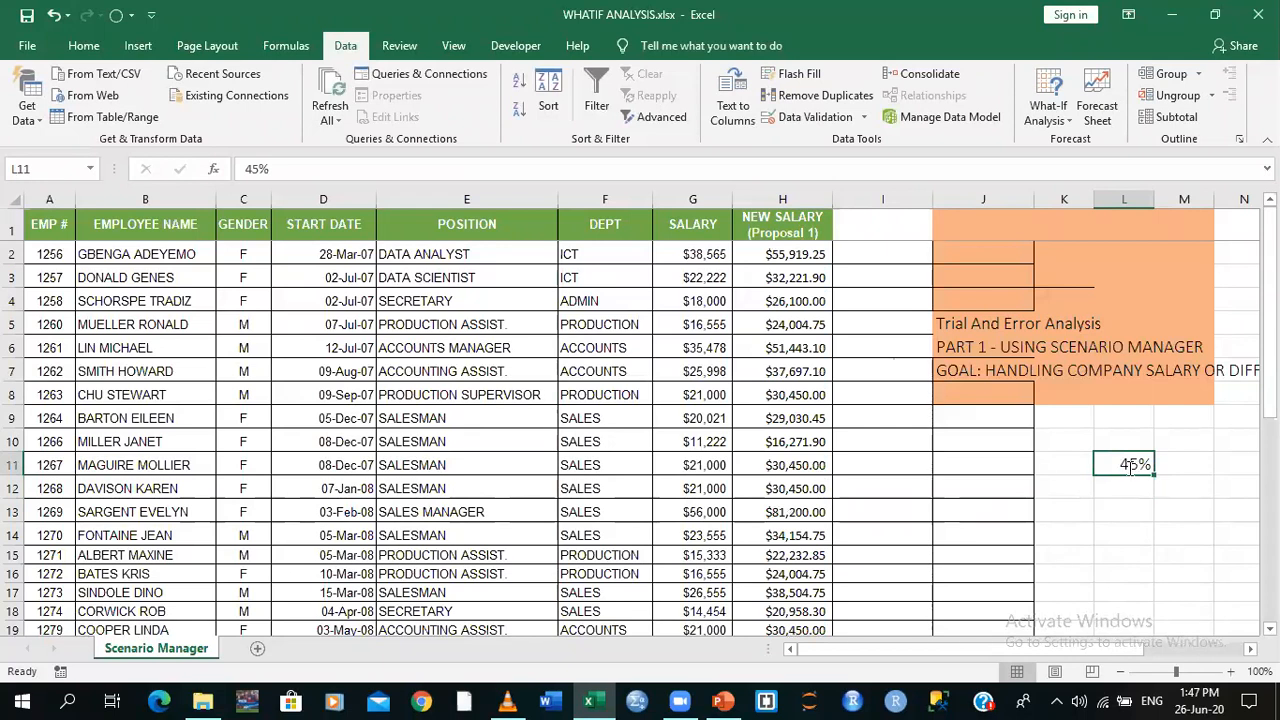
pyautogui.write('78')
pyautogui.hotkey('ctrl', 'Return')
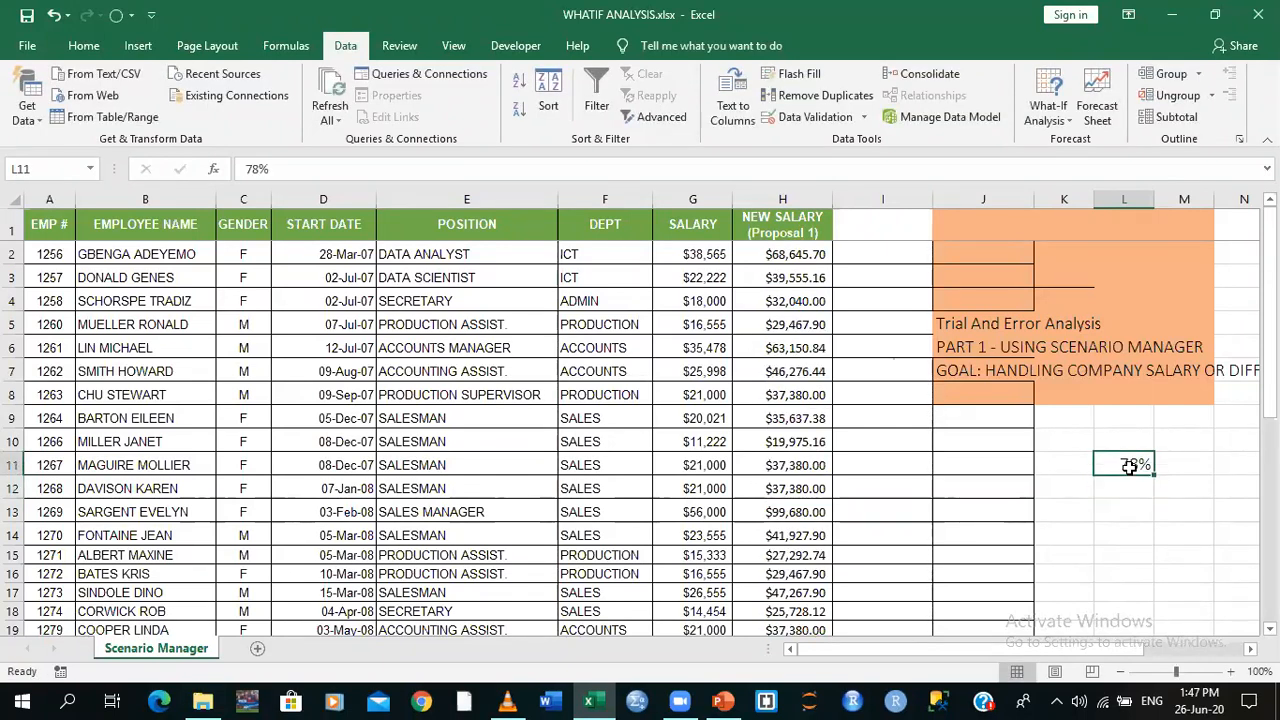
pyautogui.write('99')
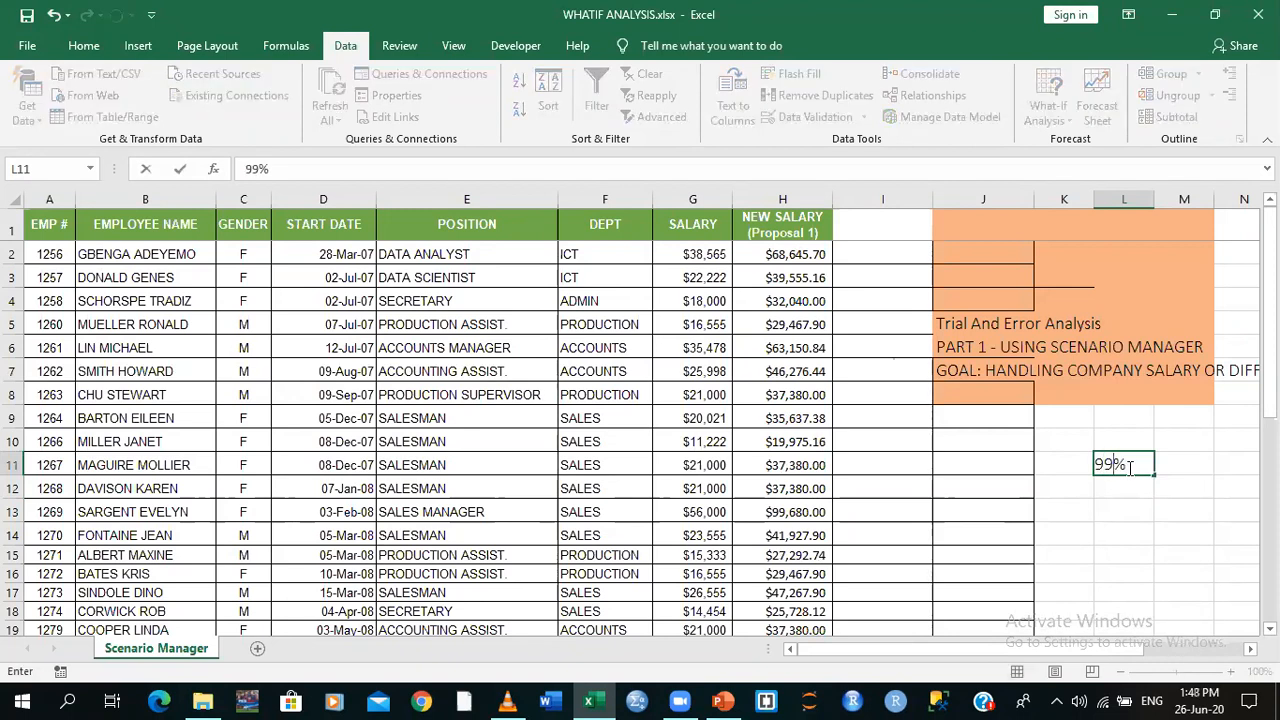
pyautogui.press('Return')
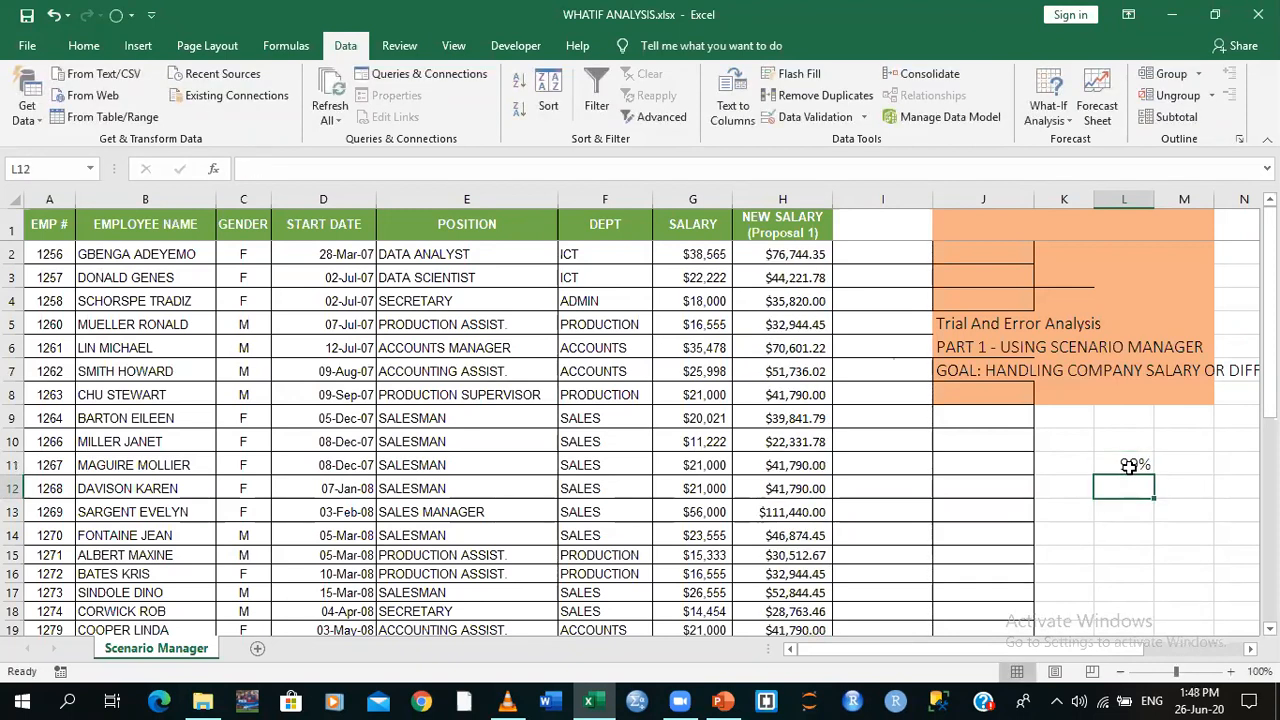
pyautogui.click(1128, 467)
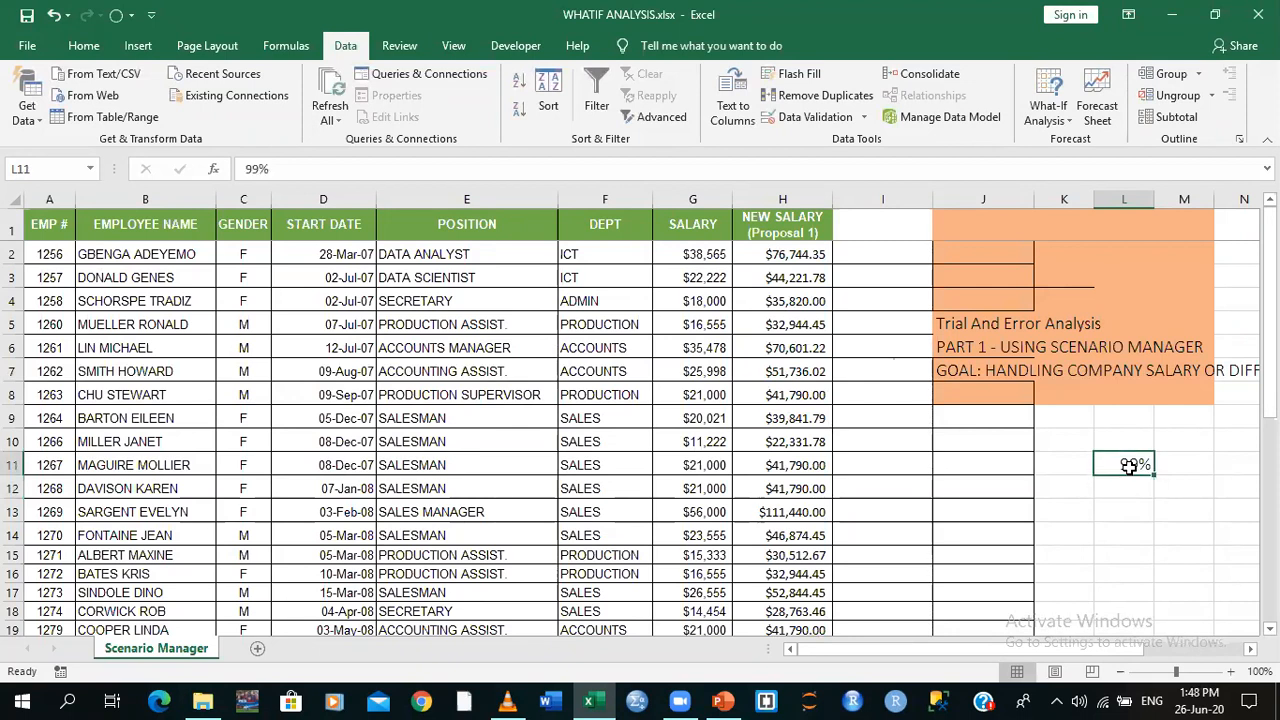
pyautogui.write('54')
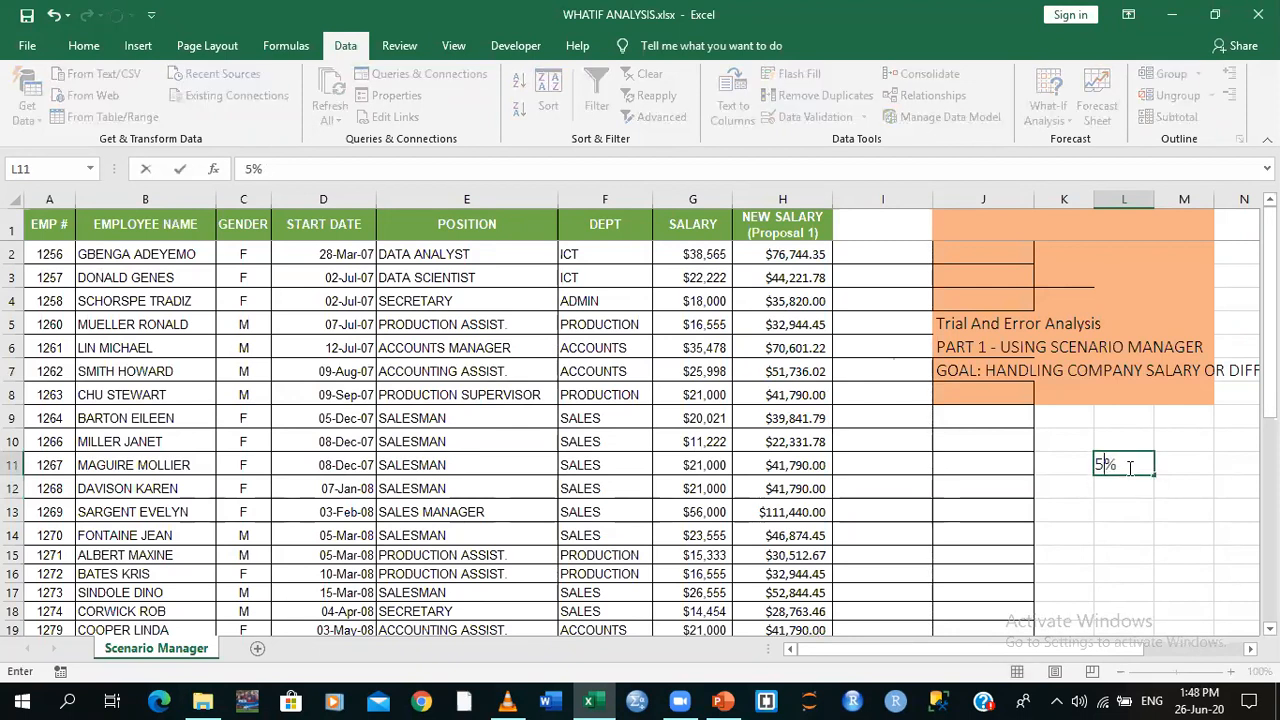
pyautogui.press('Return')
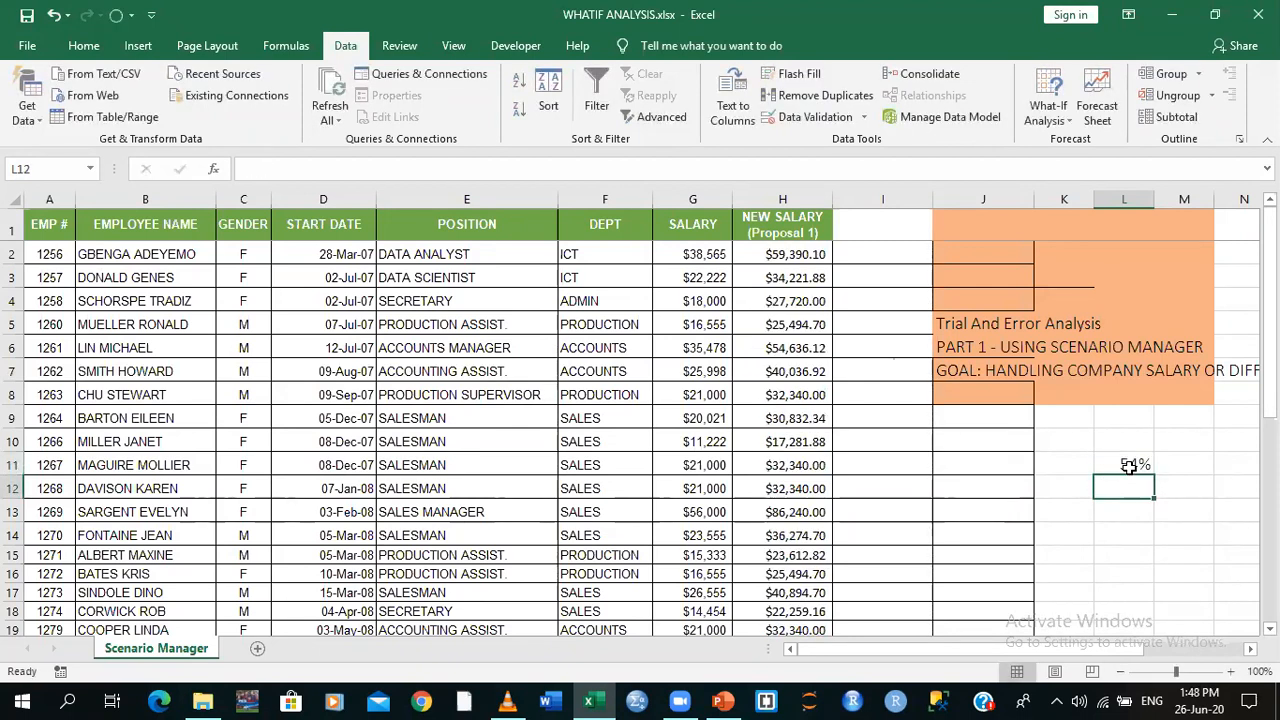
# Set the increment rate in L11 to 76%, leaving L12 empty
pyautogui.write('76')
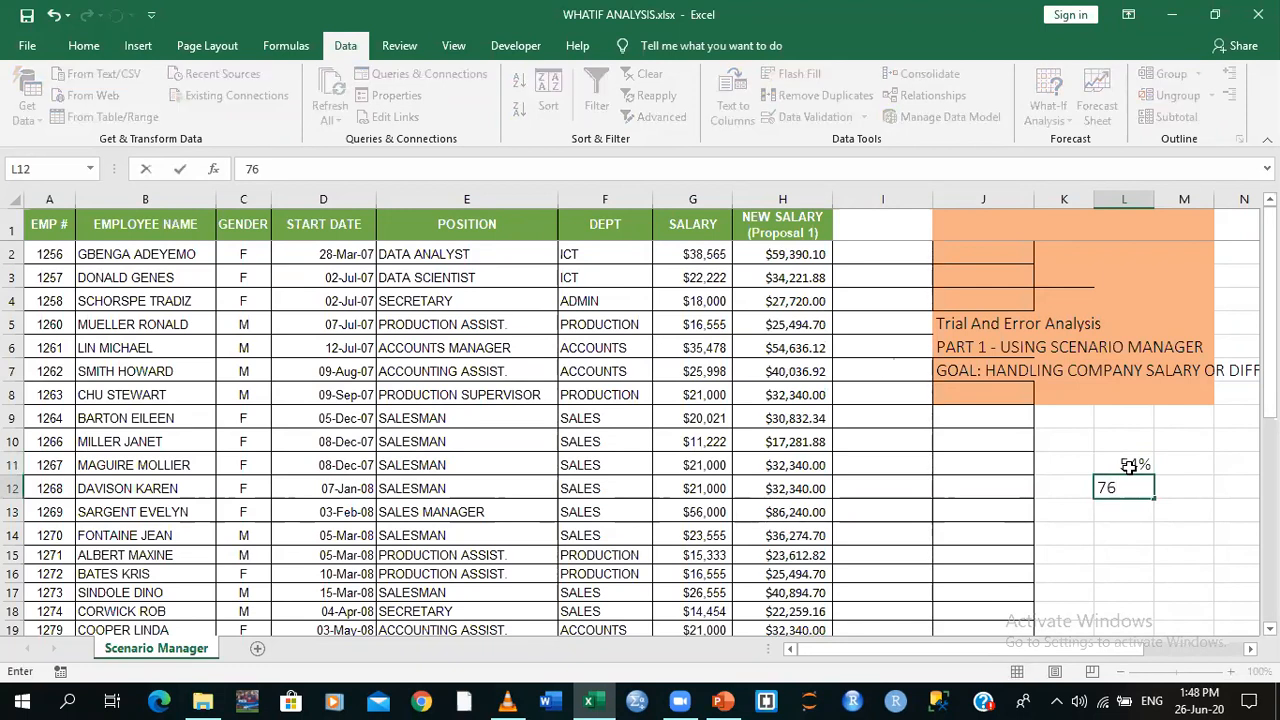
pyautogui.press('BackSpace')
pyautogui.press('BackSpace')
pyautogui.click(1128, 466)
pyautogui.write('76')
pyautogui.press('Return')
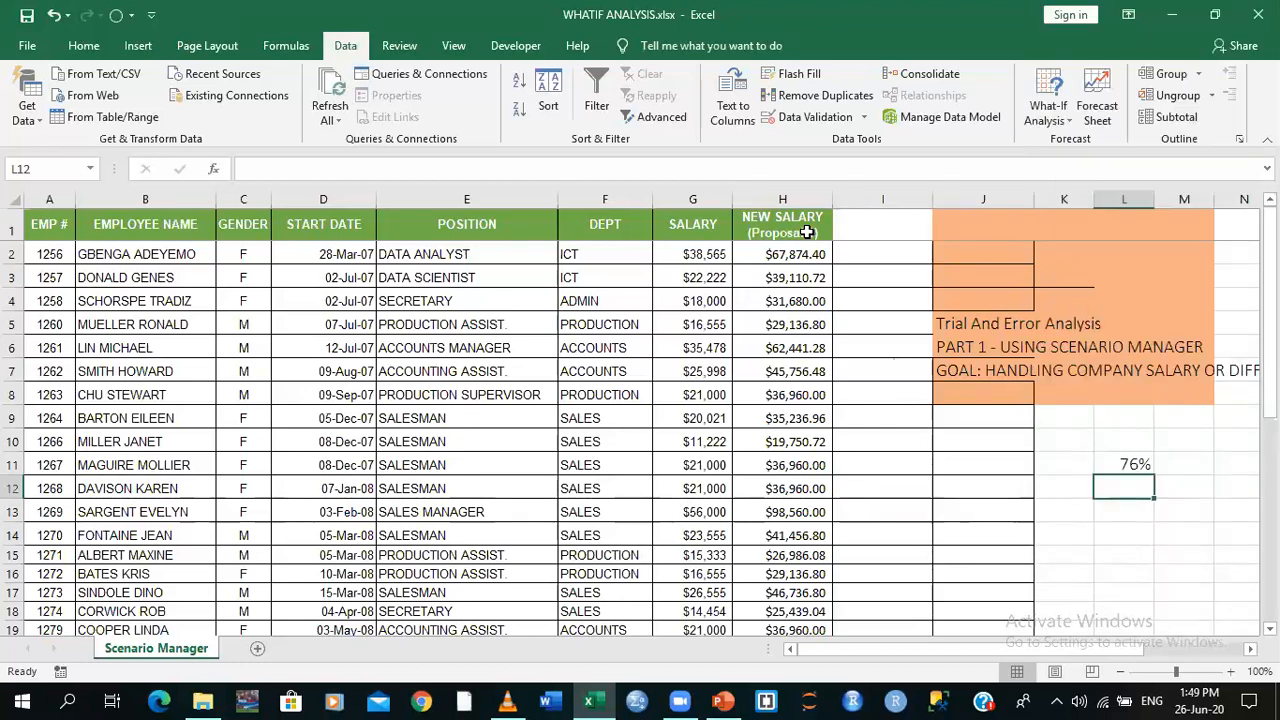
# Close WHATIF ANALYSIS.xlsx without saving and open PAYMENT FUNCTIONS - YOUR MORTGAGE LOAN.xlsx from the DAY 2 folder
pyautogui.click(1258, 14)
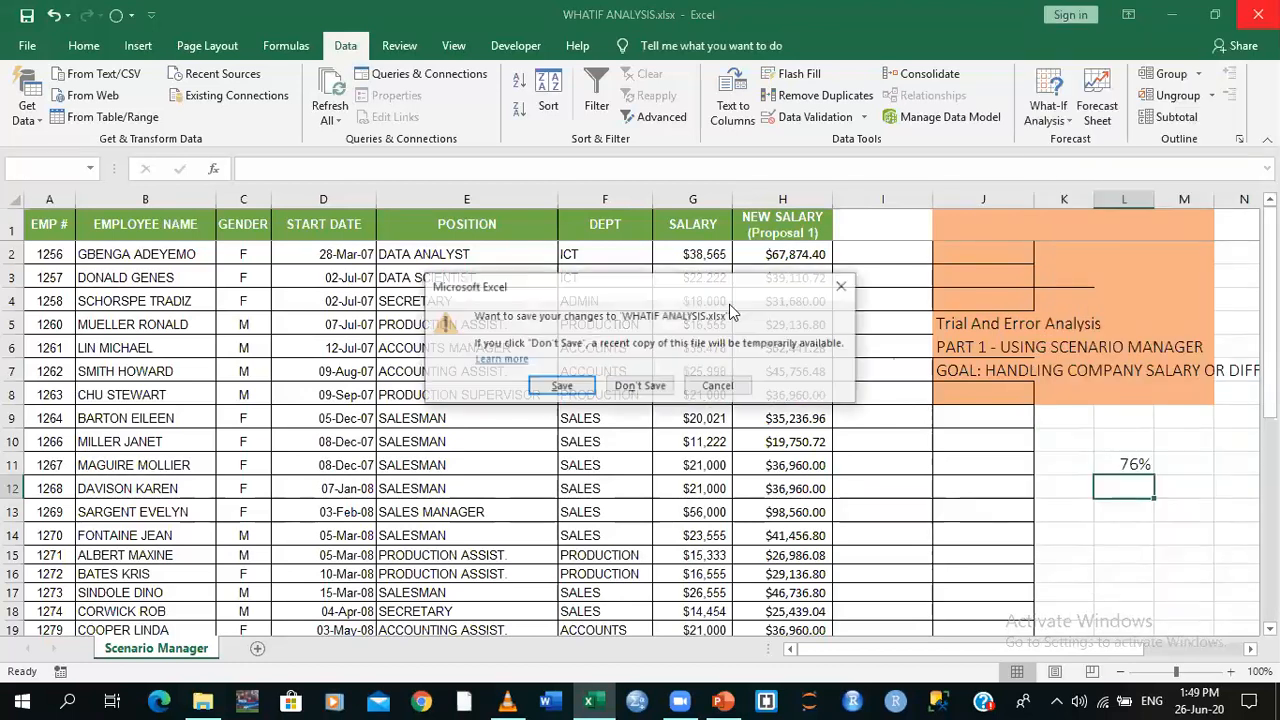
pyautogui.click(622, 392)
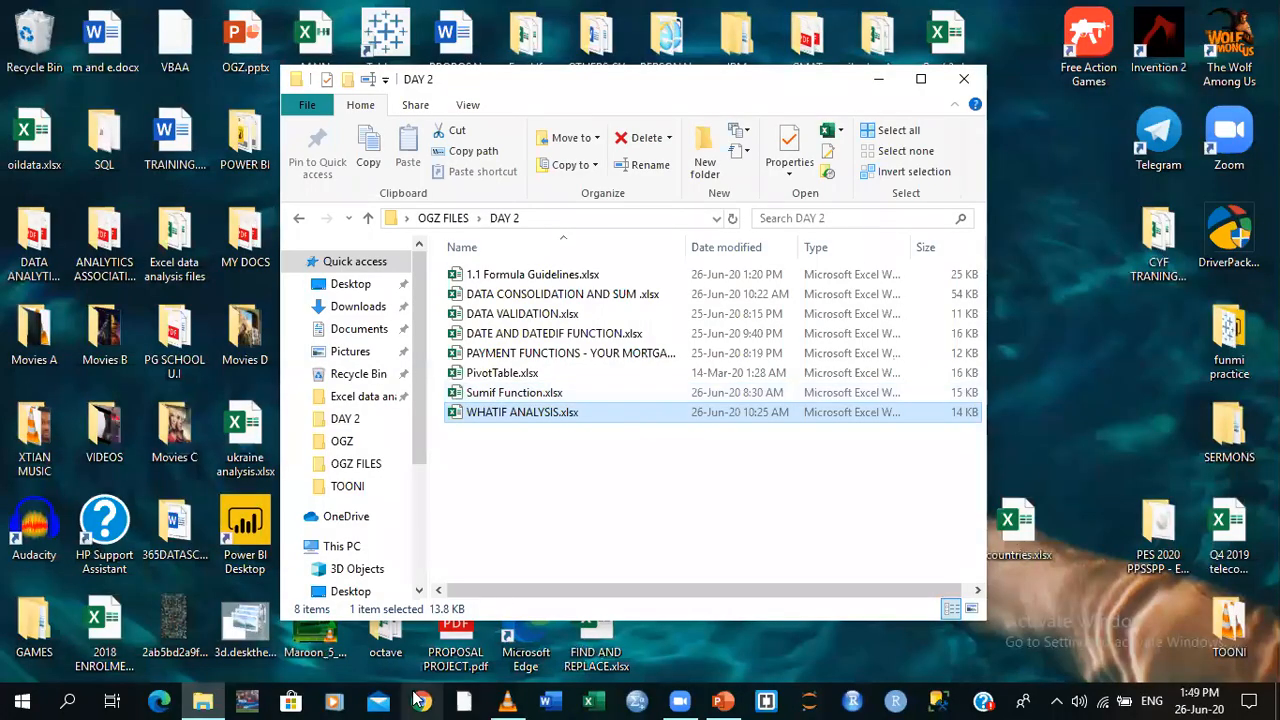
pyautogui.click(726, 700)
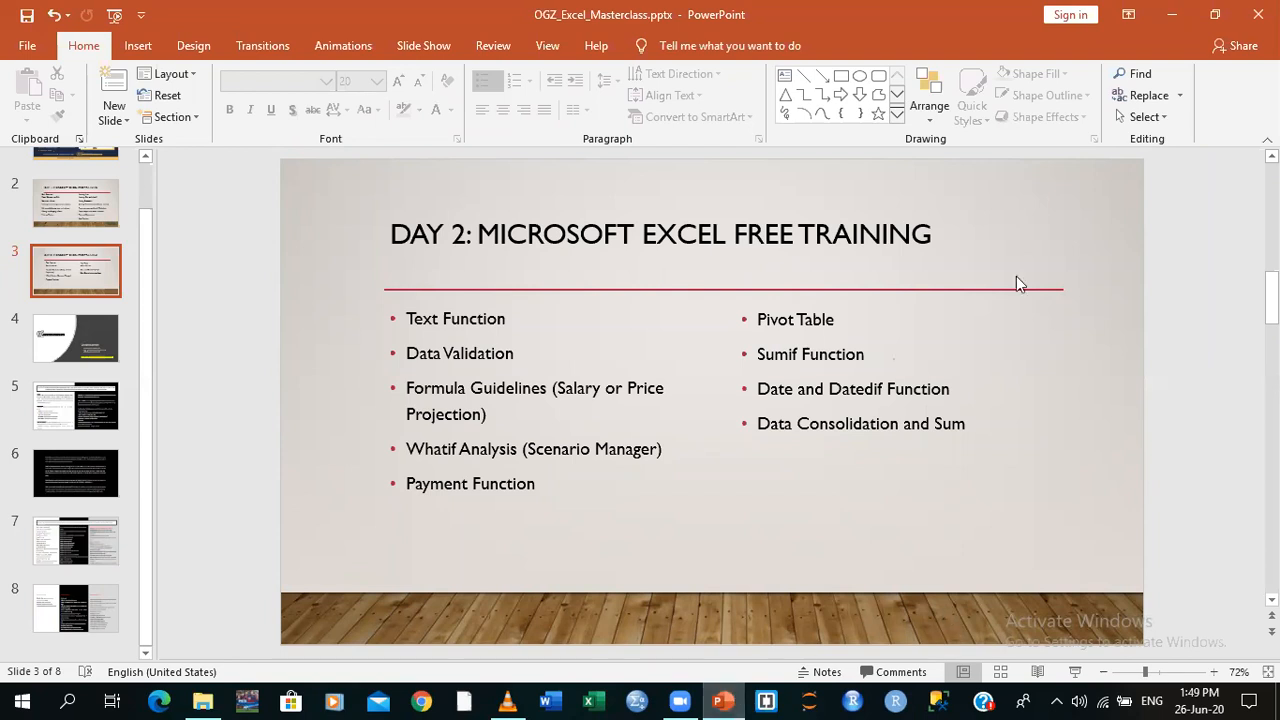
pyautogui.click(1172, 15)
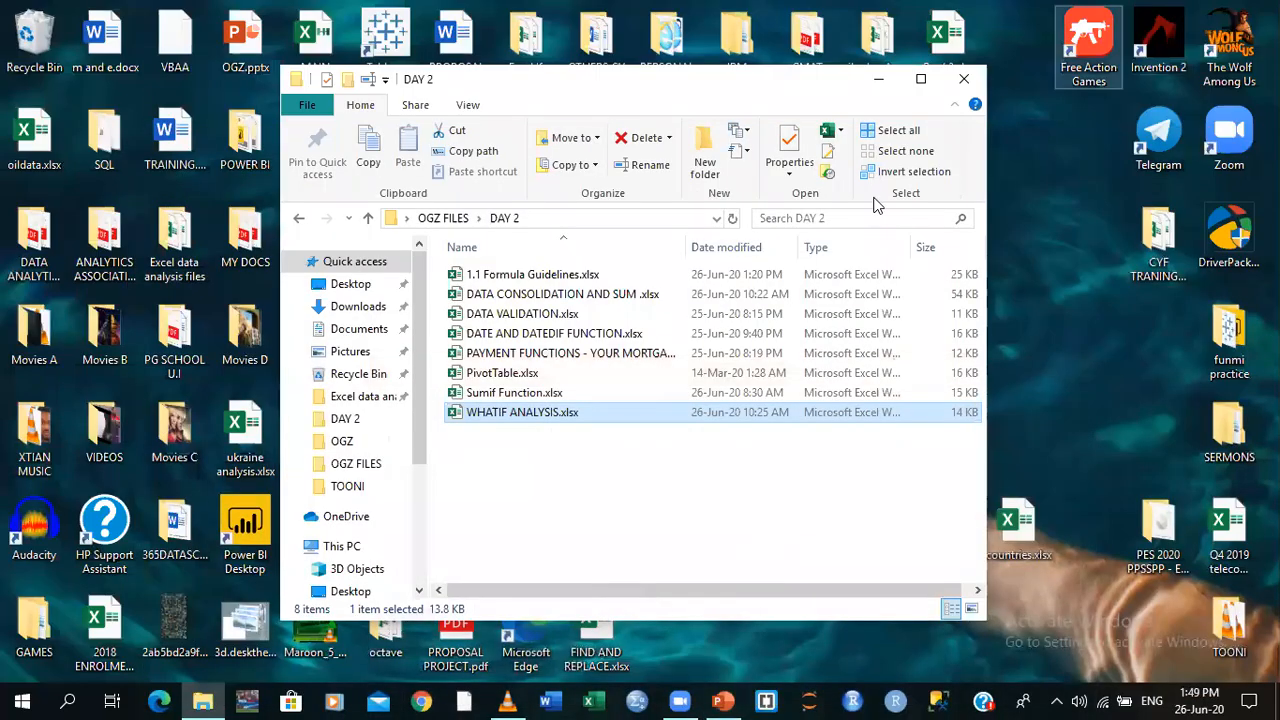
pyautogui.doubleClick(614, 358)
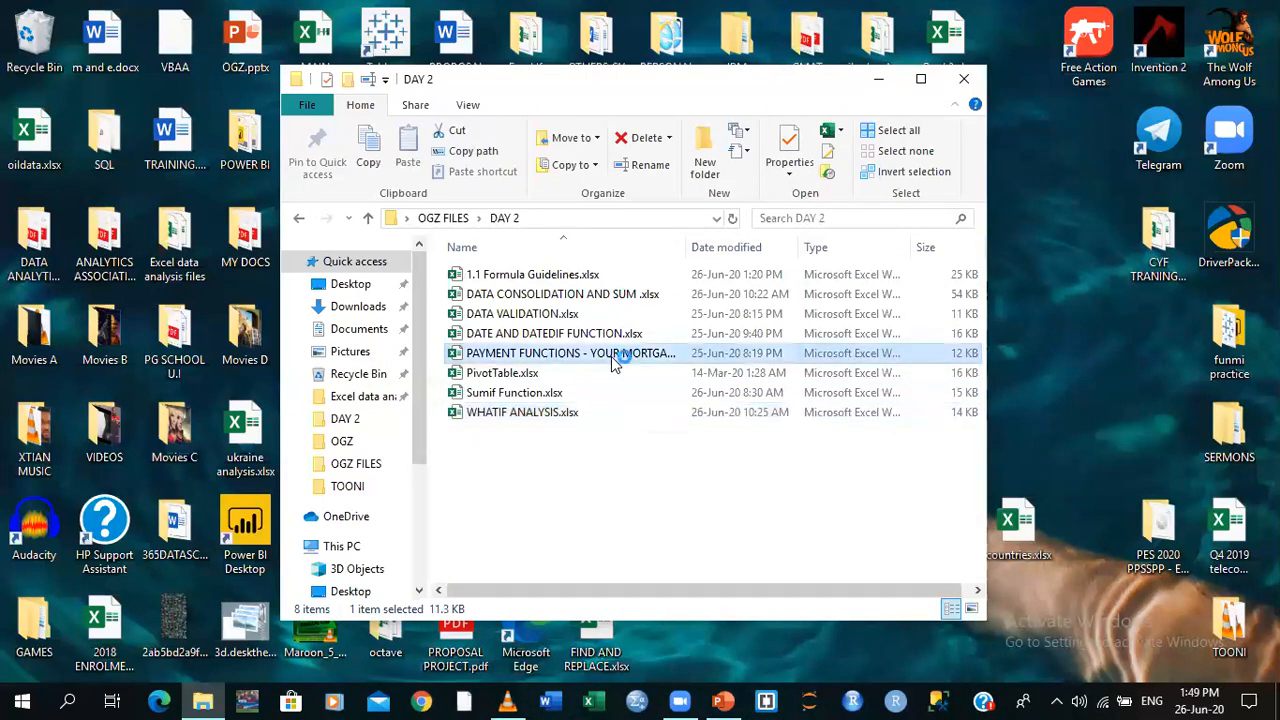
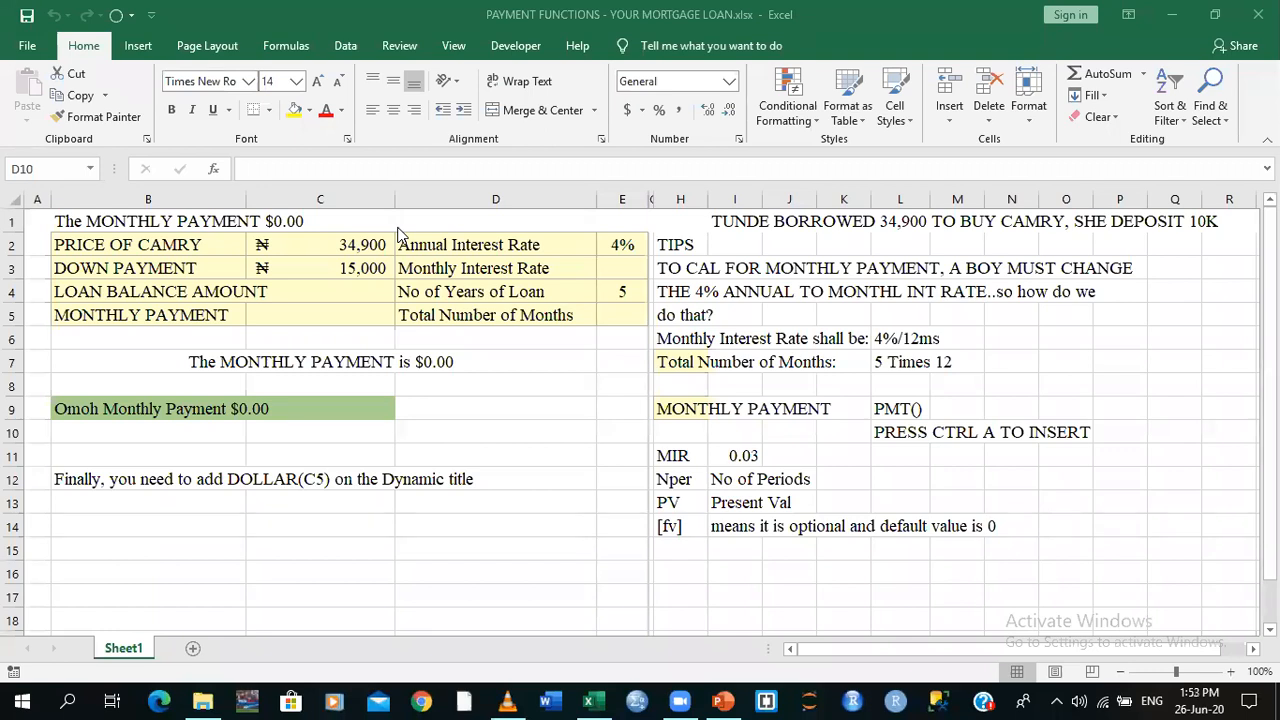
# Calculate the loan balance amount in C4 as price minus down payment with =C2-C3
pyautogui.click(307, 294)
pyautogui.click(307, 294)
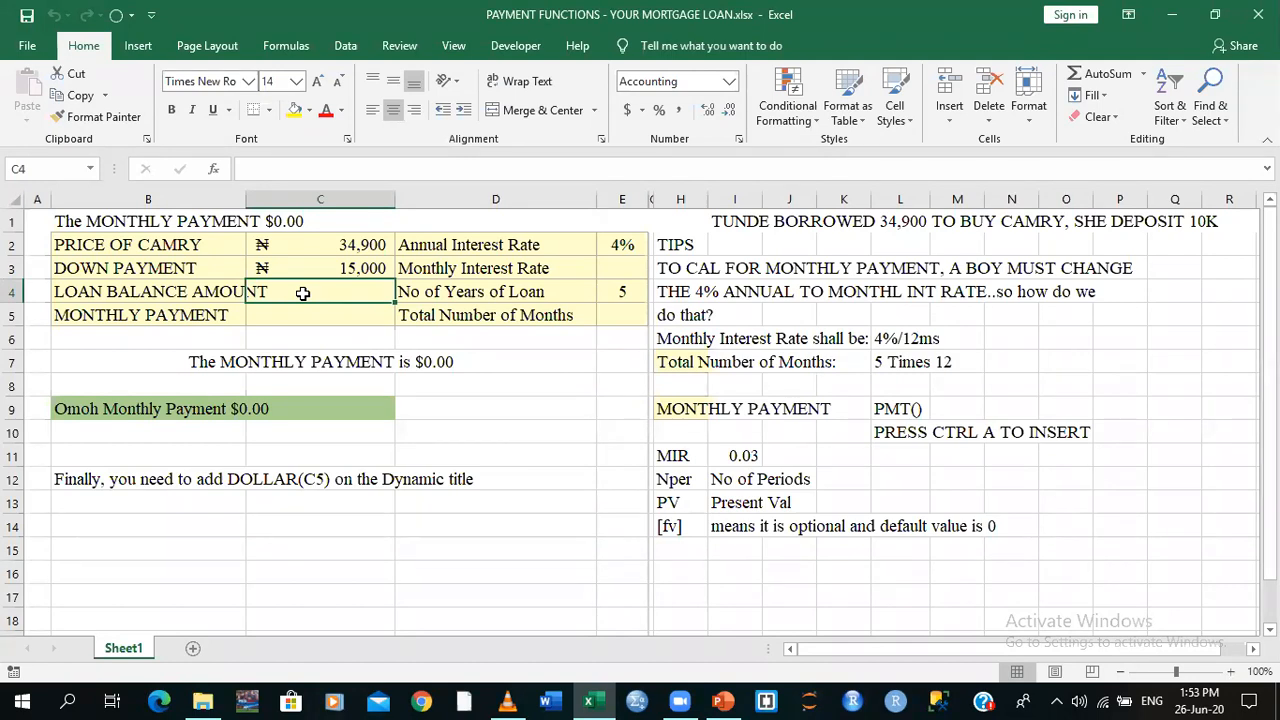
pyautogui.write('=')
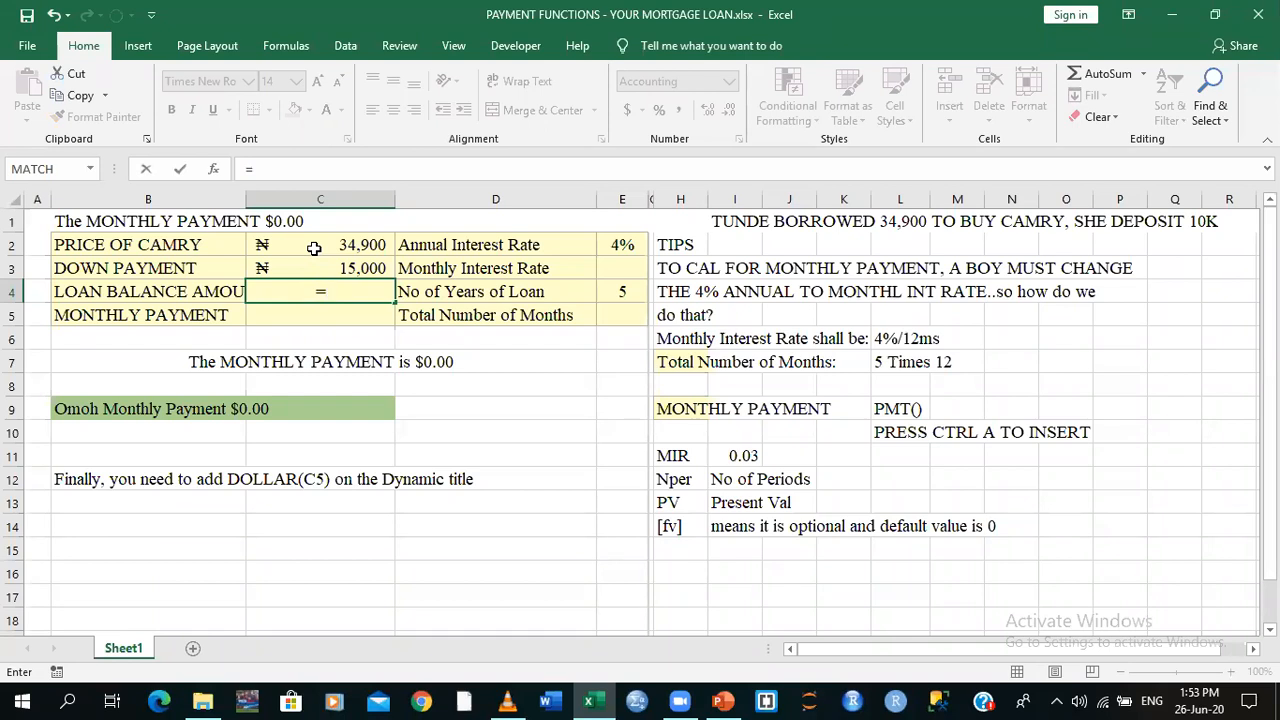
pyautogui.click(313, 248)
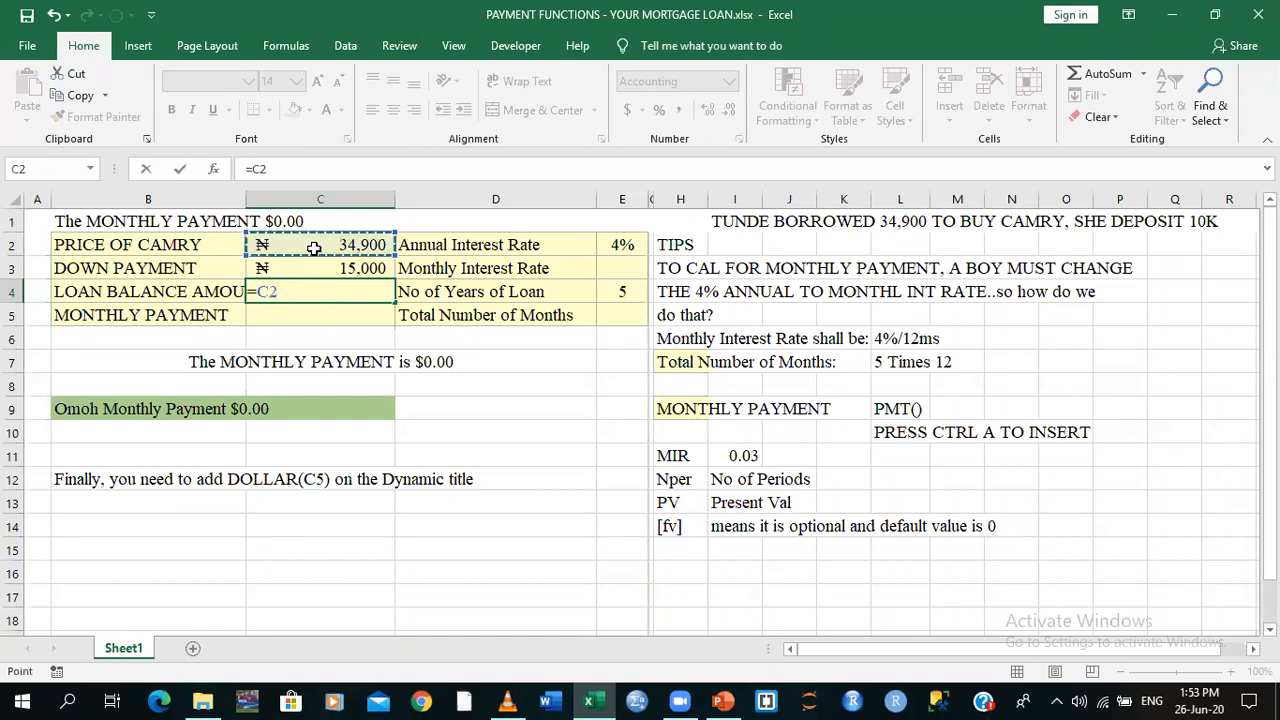
pyautogui.write('-')
pyautogui.click(320, 269)
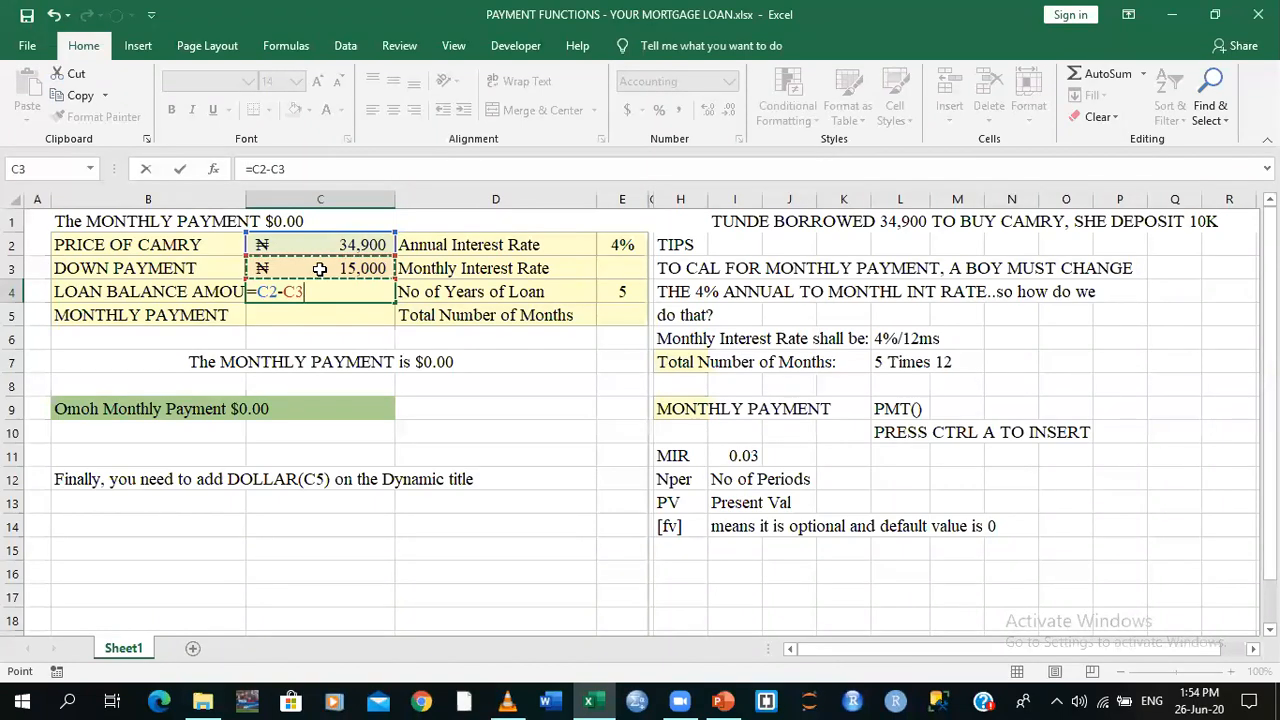
pyautogui.press('Return')
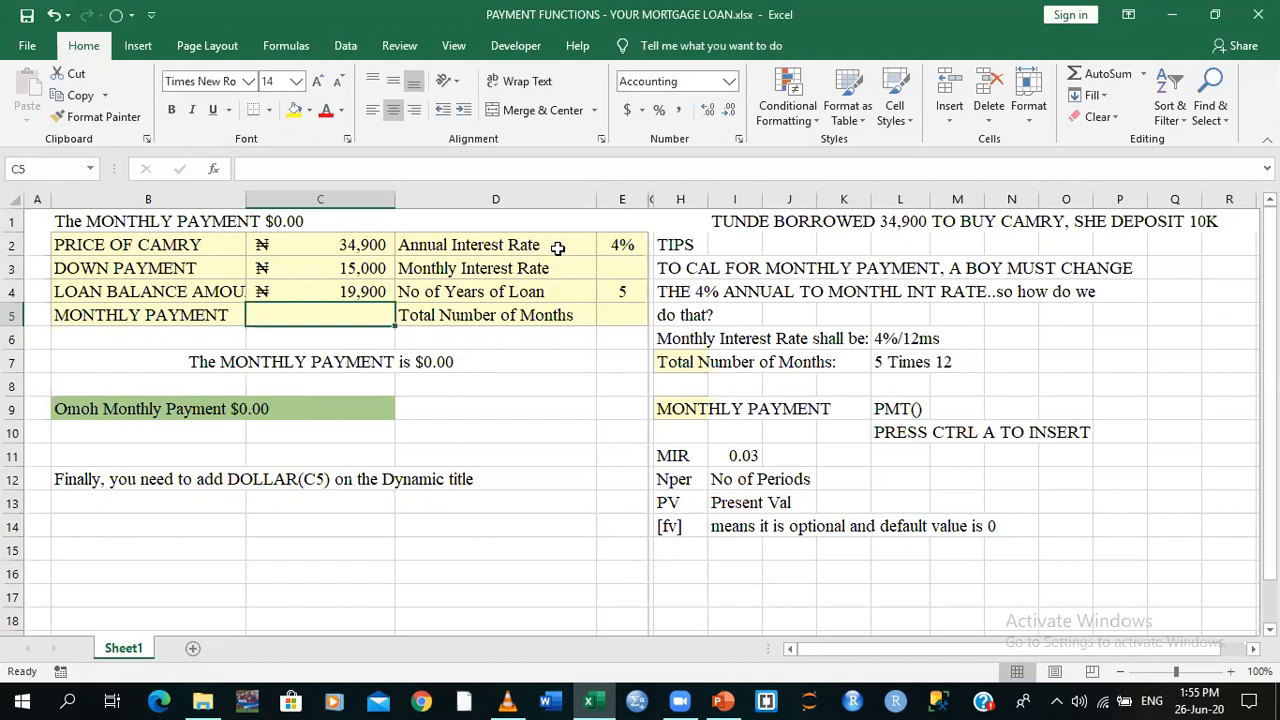
# Calculate the monthly interest rate in E3 by dividing the annual rate by twelve with =E2/12
pyautogui.click(624, 266)
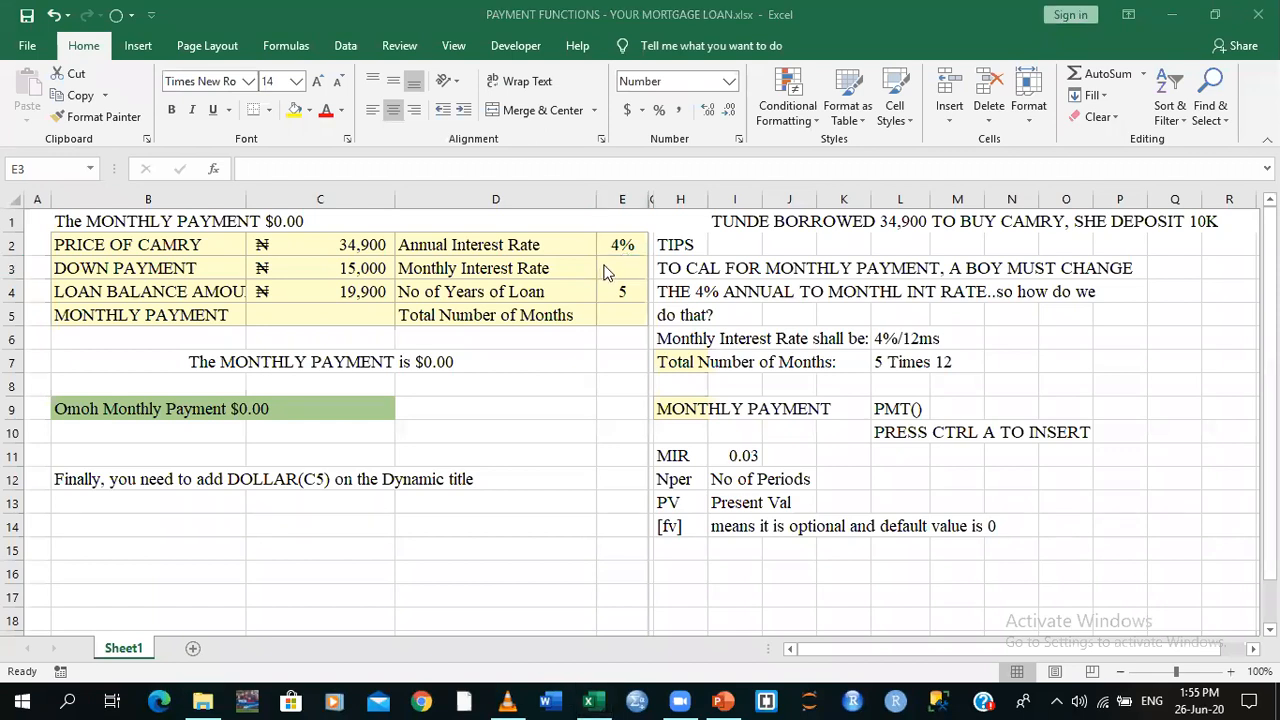
pyautogui.click(612, 263)
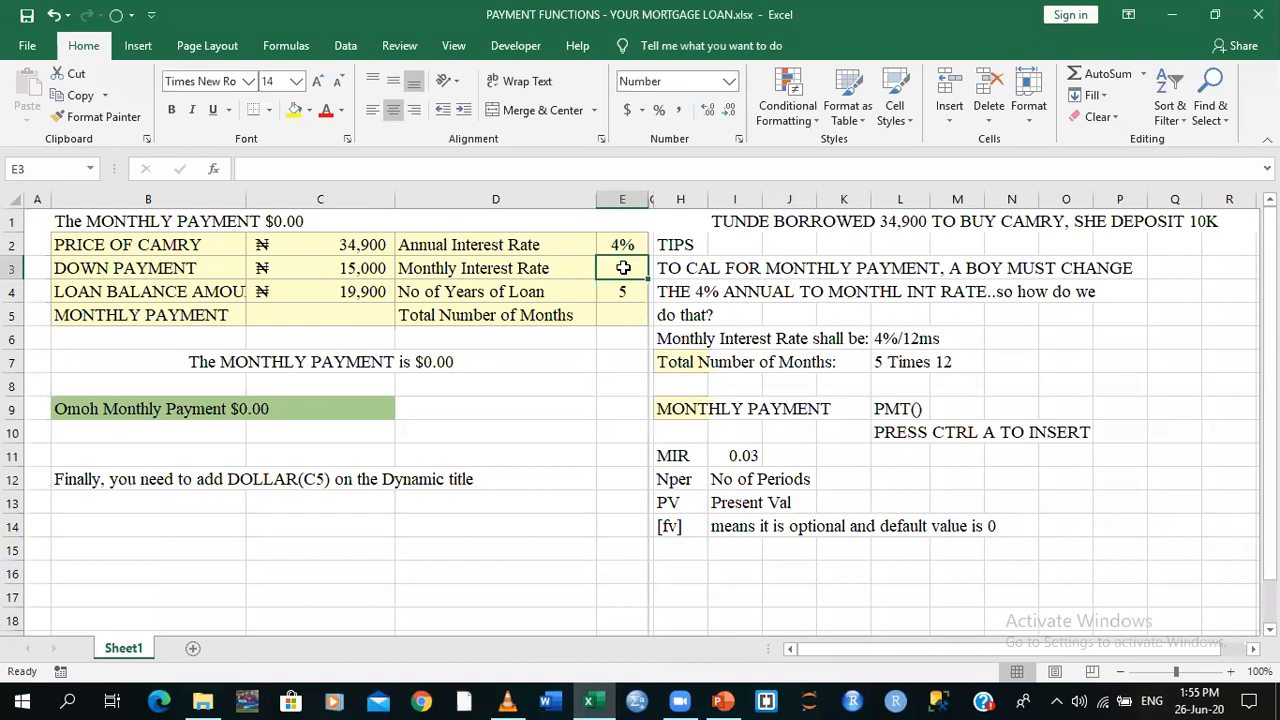
pyautogui.doubleClick(623, 268)
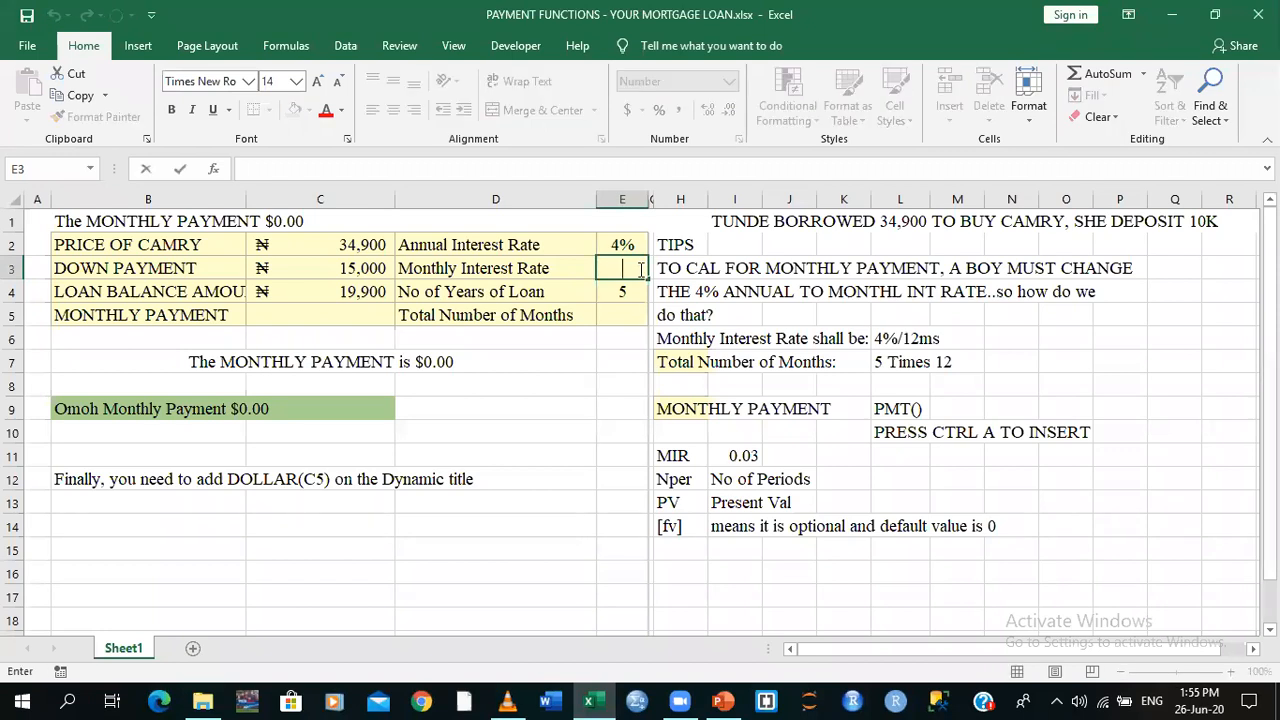
pyautogui.write('=')
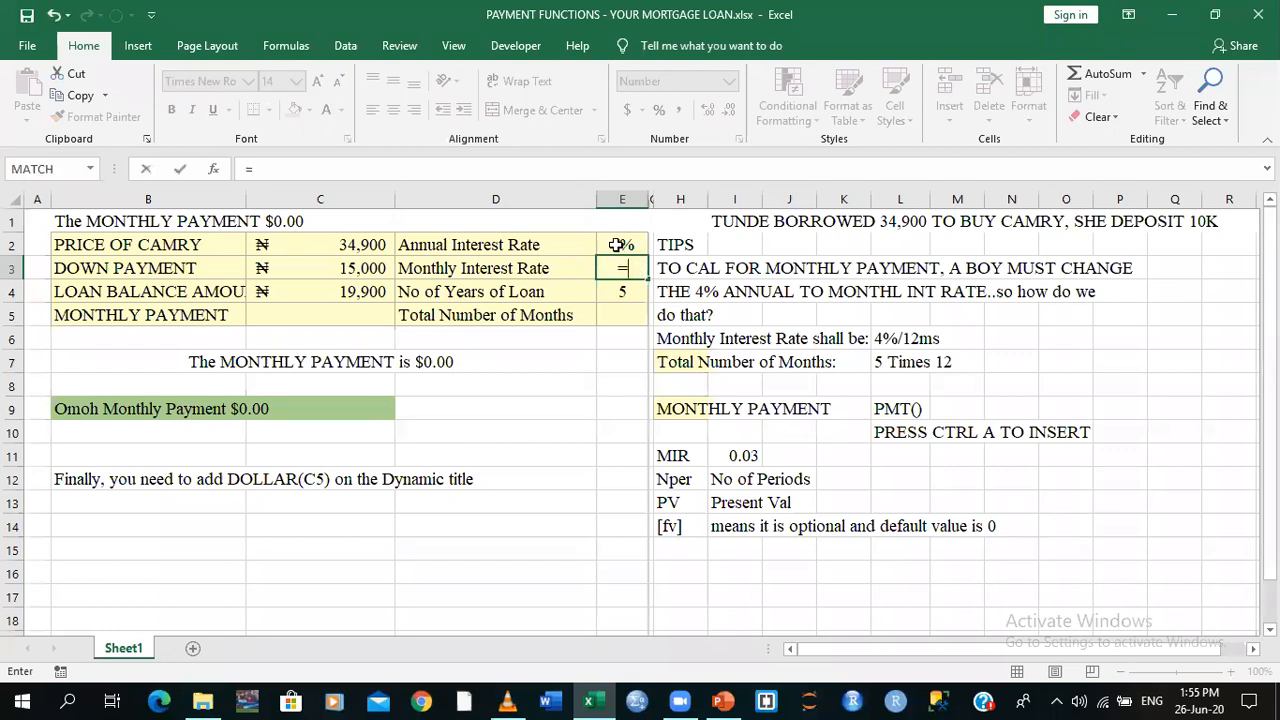
pyautogui.click(617, 245)
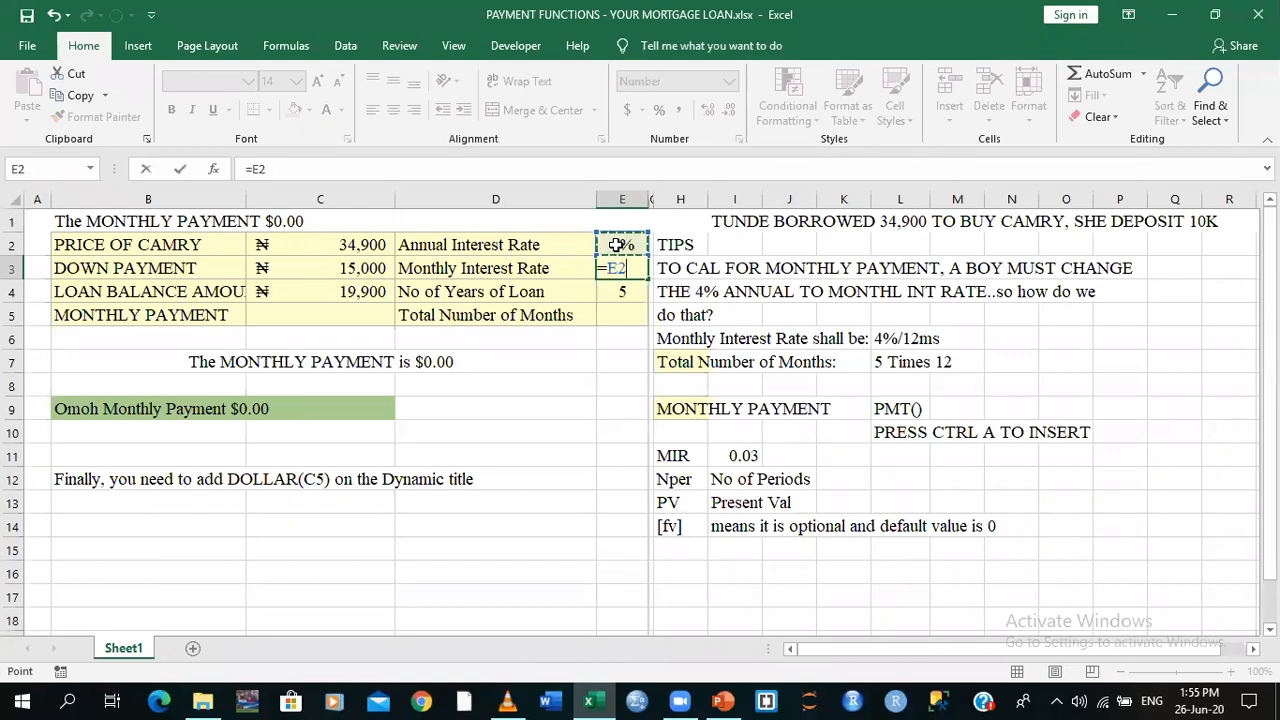
pyautogui.write('/')
pyautogui.write('12')
pyautogui.press('Return')
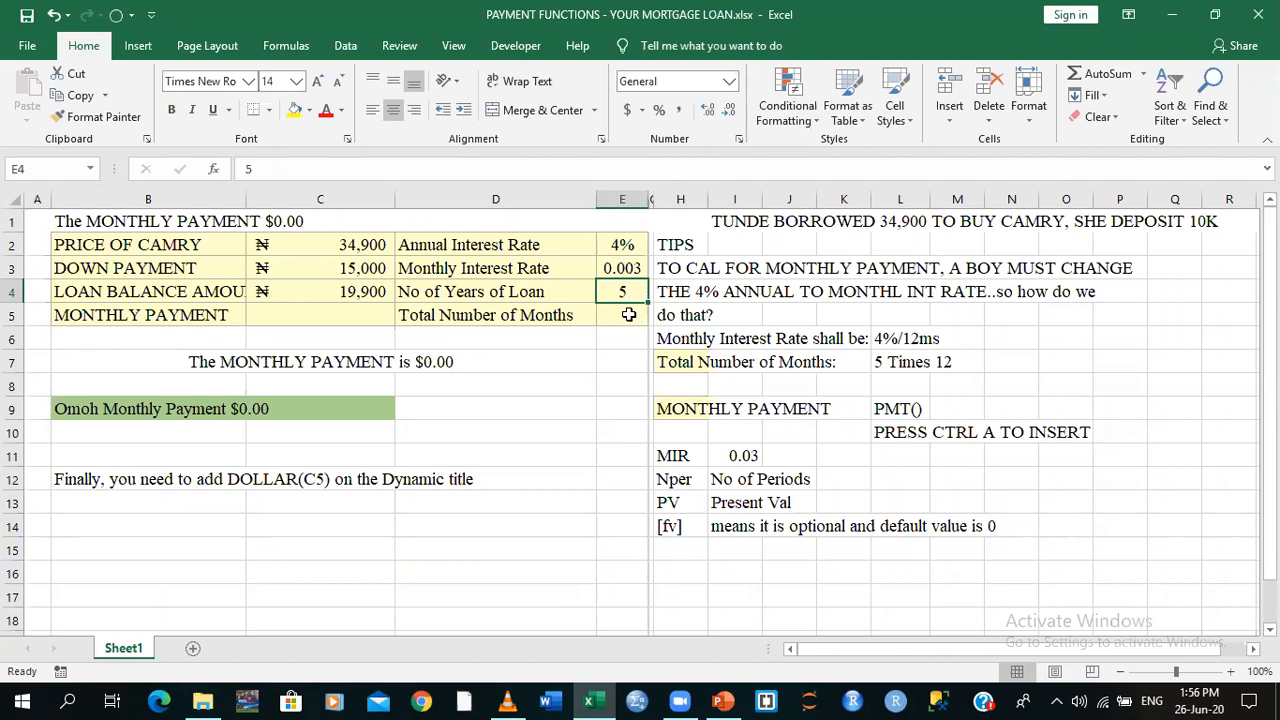
# Calculate the total number of months in E5 by multiplying the loan years by twelve with =E4*12
pyautogui.click(628, 314)
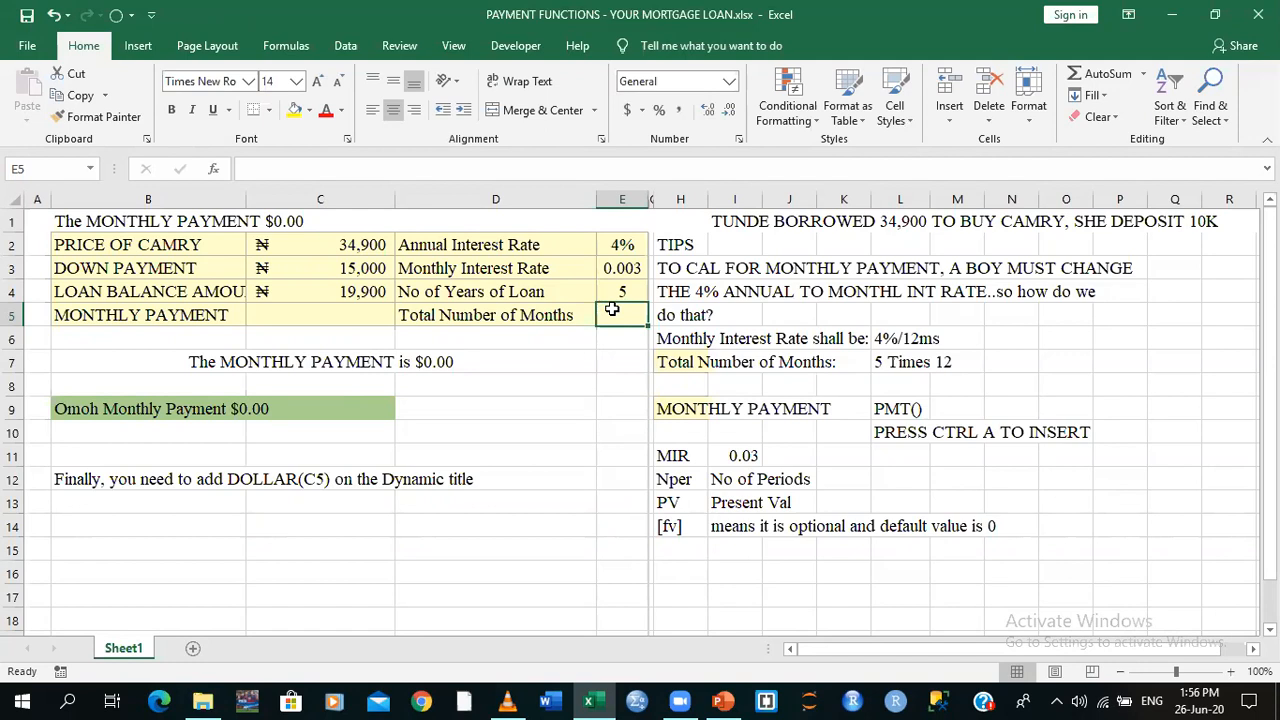
pyautogui.write('=')
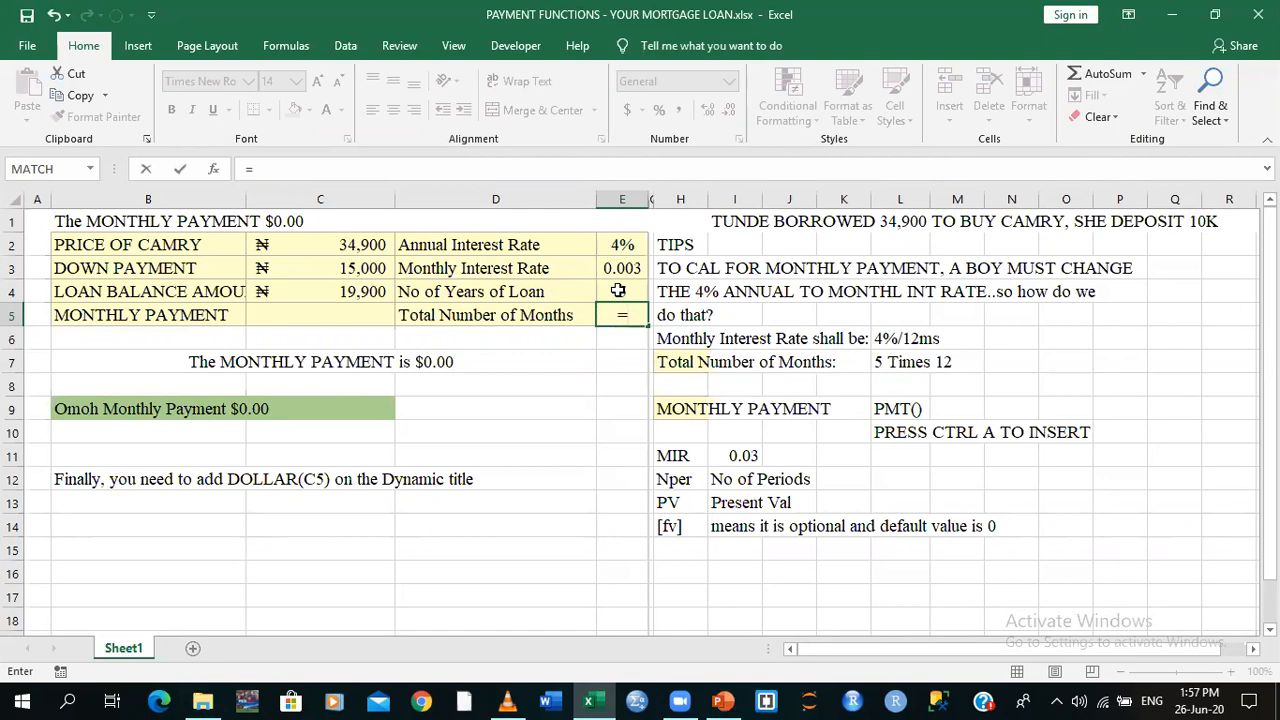
pyautogui.click(618, 290)
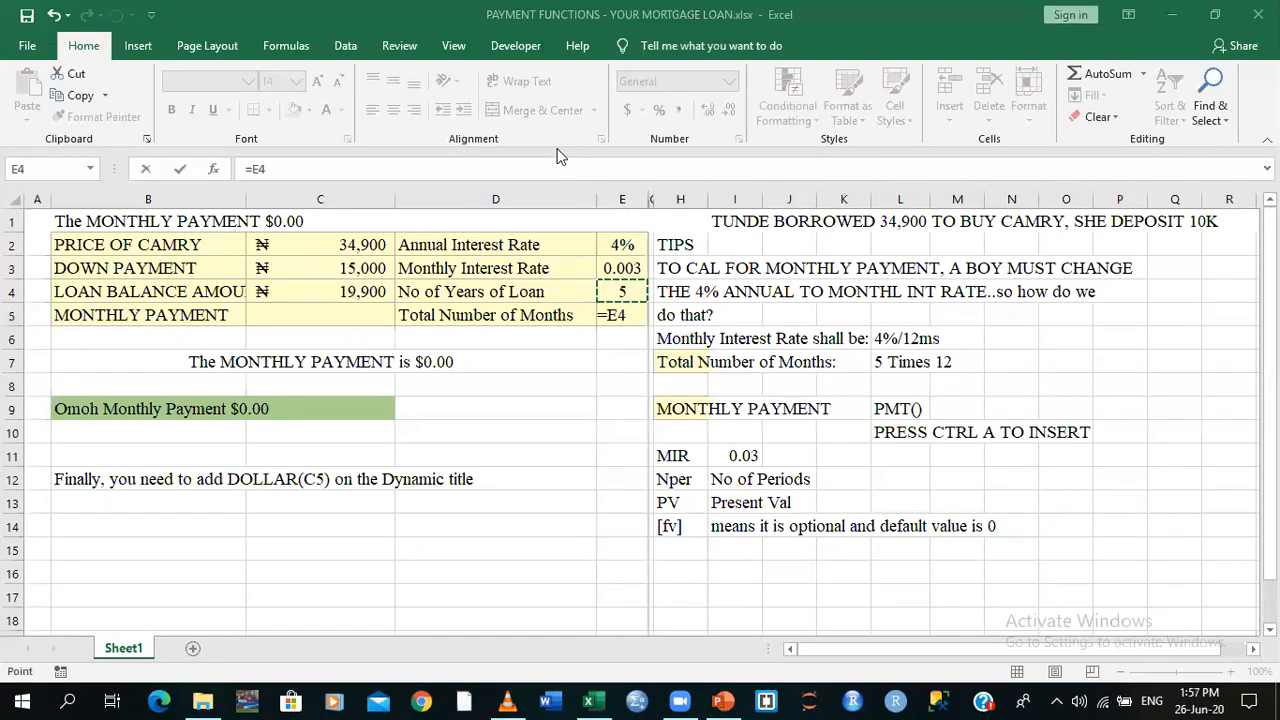
pyautogui.click(633, 314)
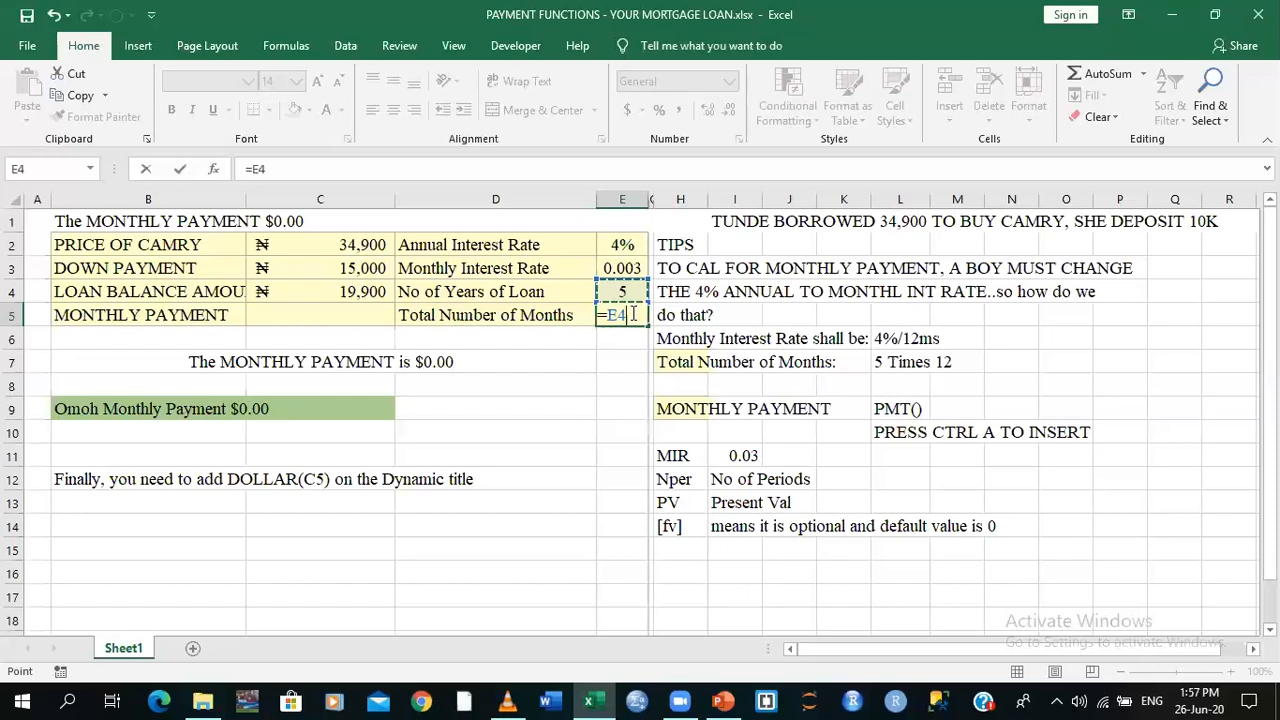
pyautogui.write('*12')
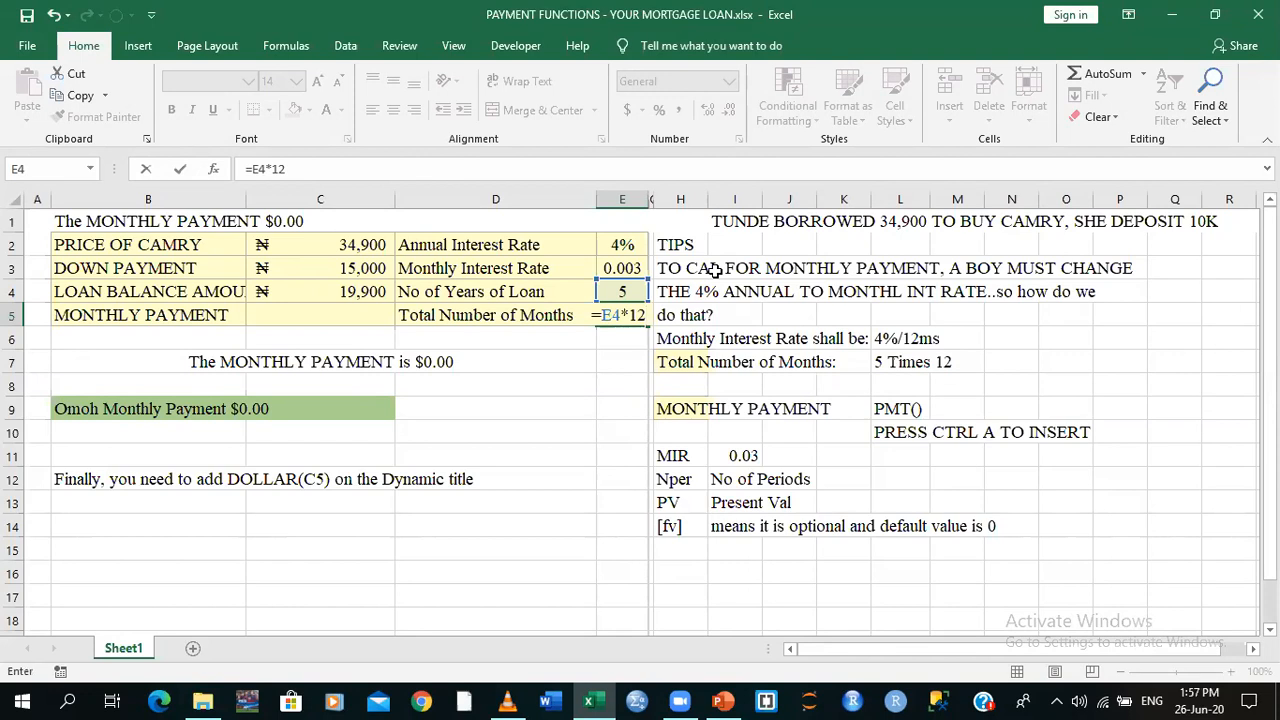
pyautogui.press('Return')
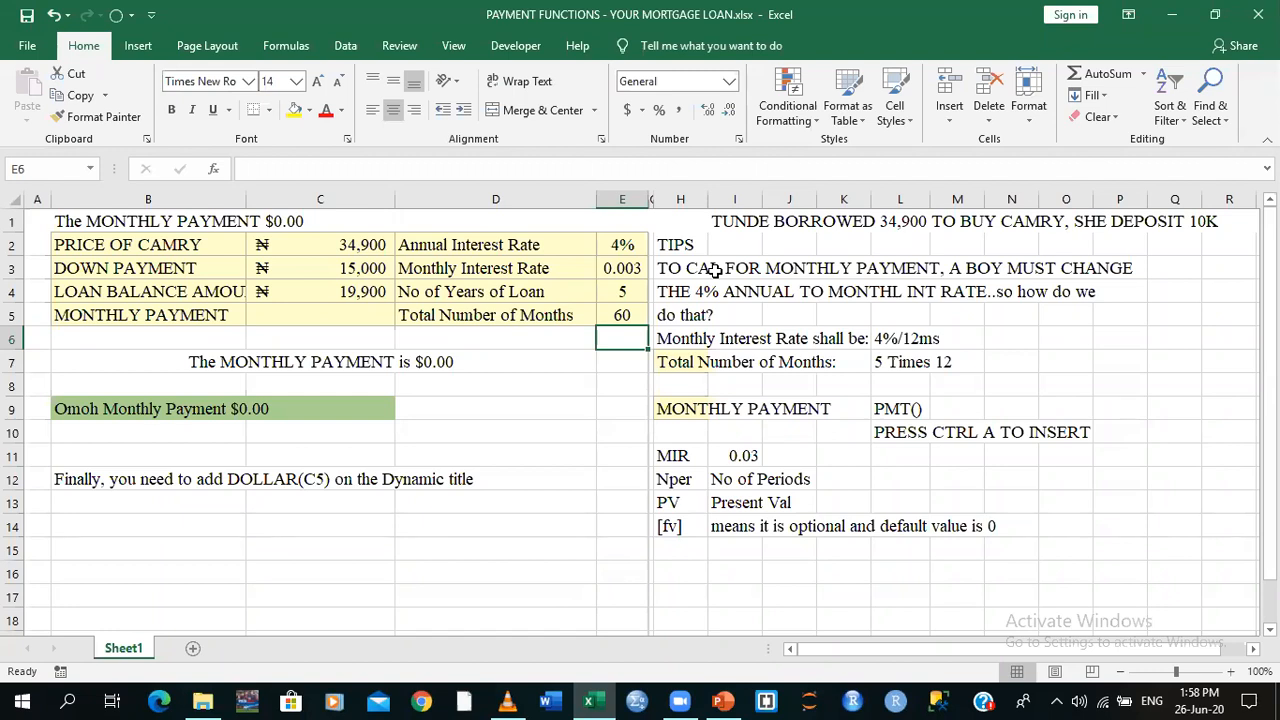
# Select the empty monthly payment cell C5 for the payment formula
pyautogui.click(316, 316)
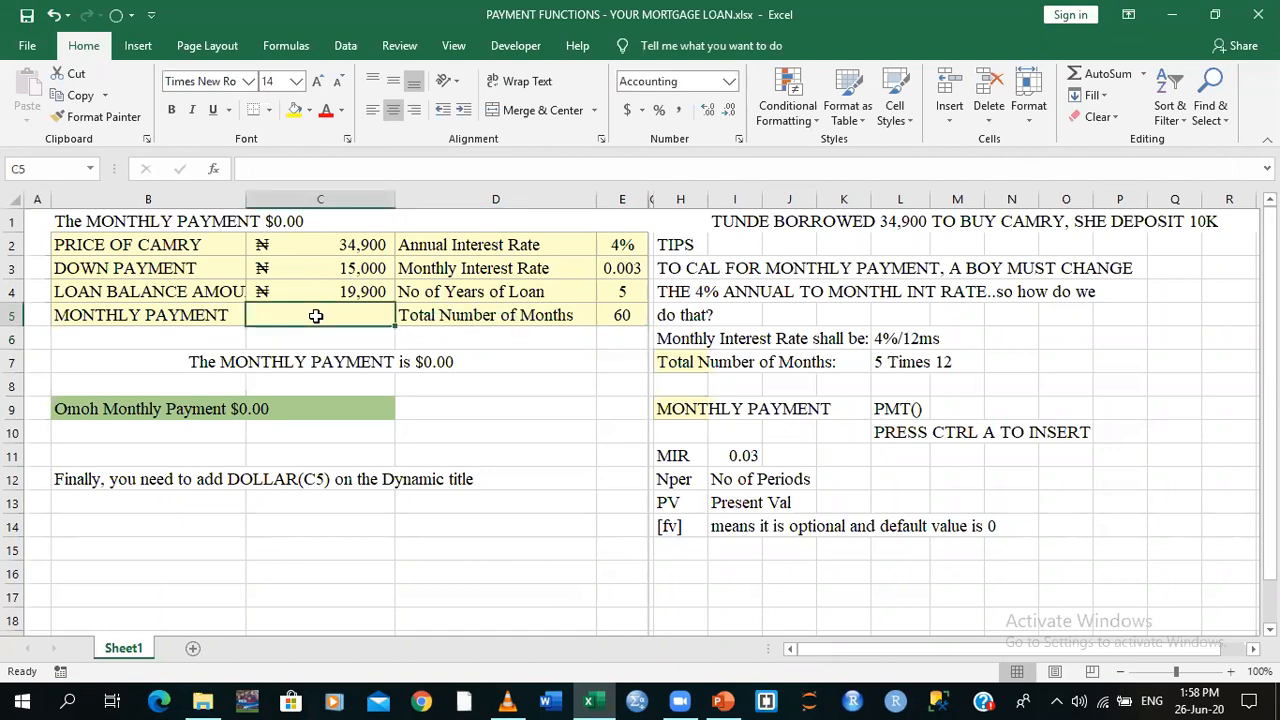
# Calculate the monthly payment in C5 with the formula =PMT(E3,E5,C4,0)
pyautogui.write('=')
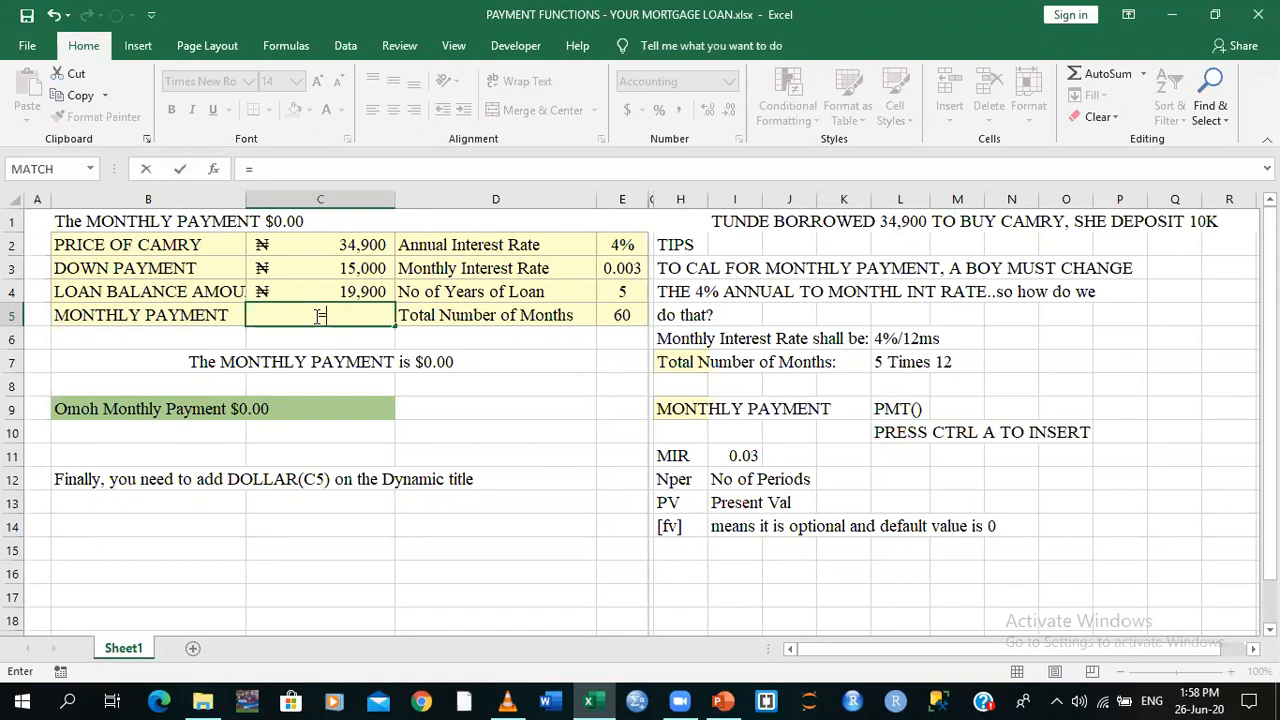
pyautogui.write('PMT')
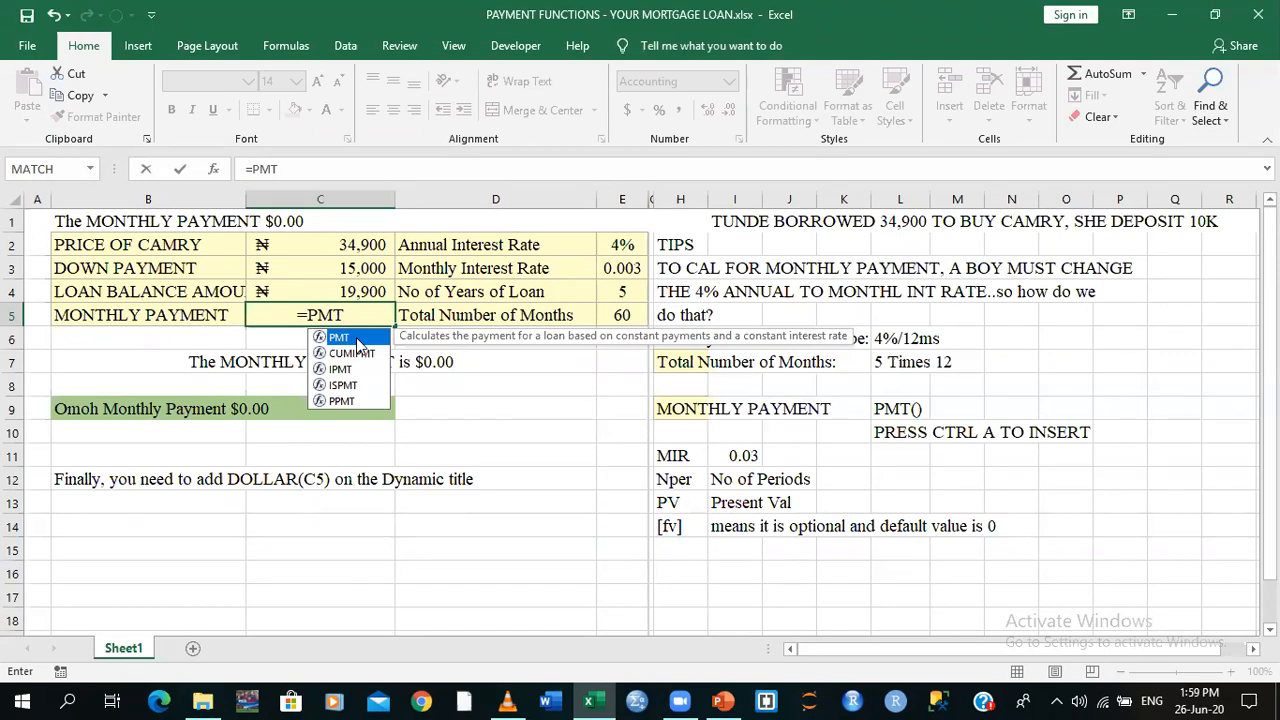
pyautogui.doubleClick(340, 337)
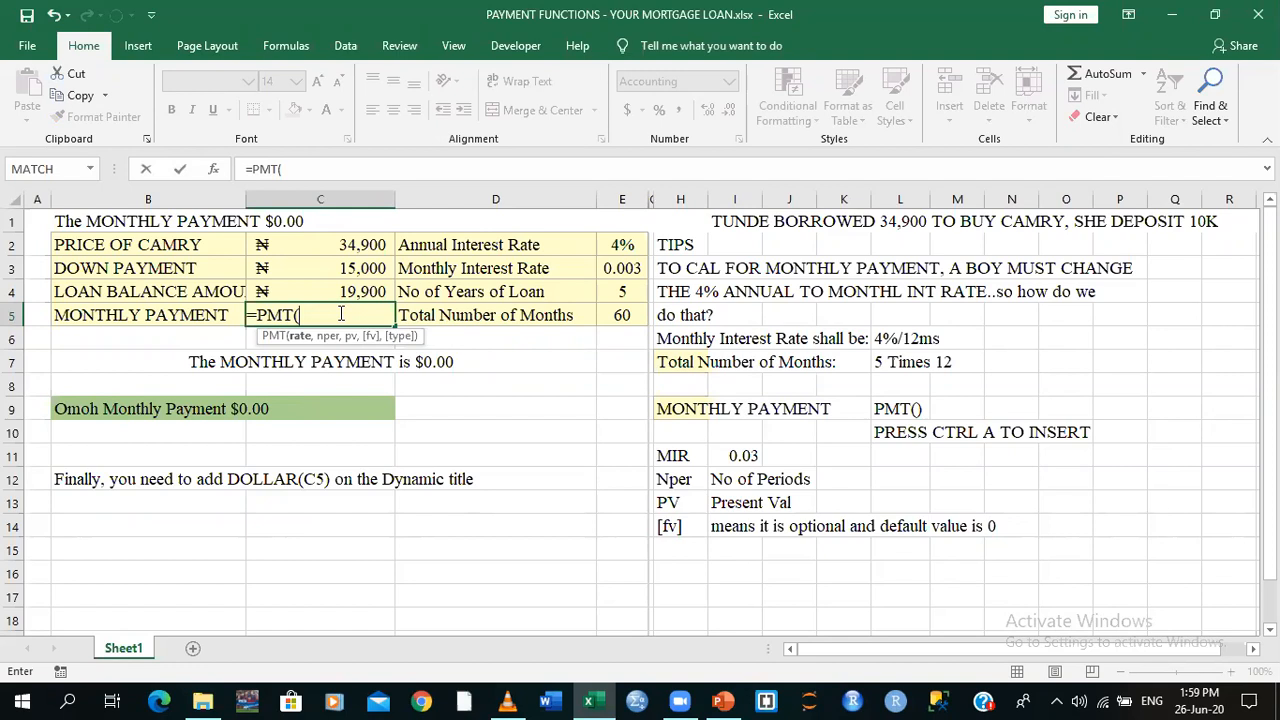
pyautogui.click(341, 314)
pyautogui.click(622, 270)
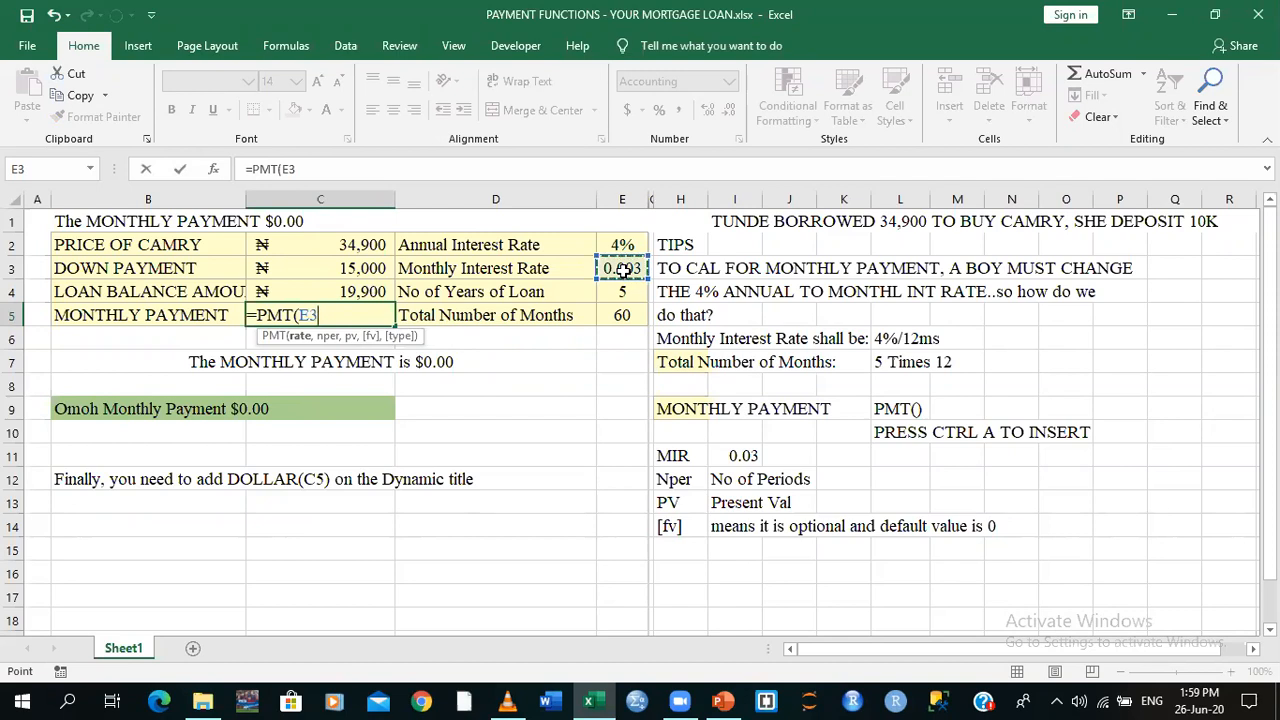
pyautogui.write(',')
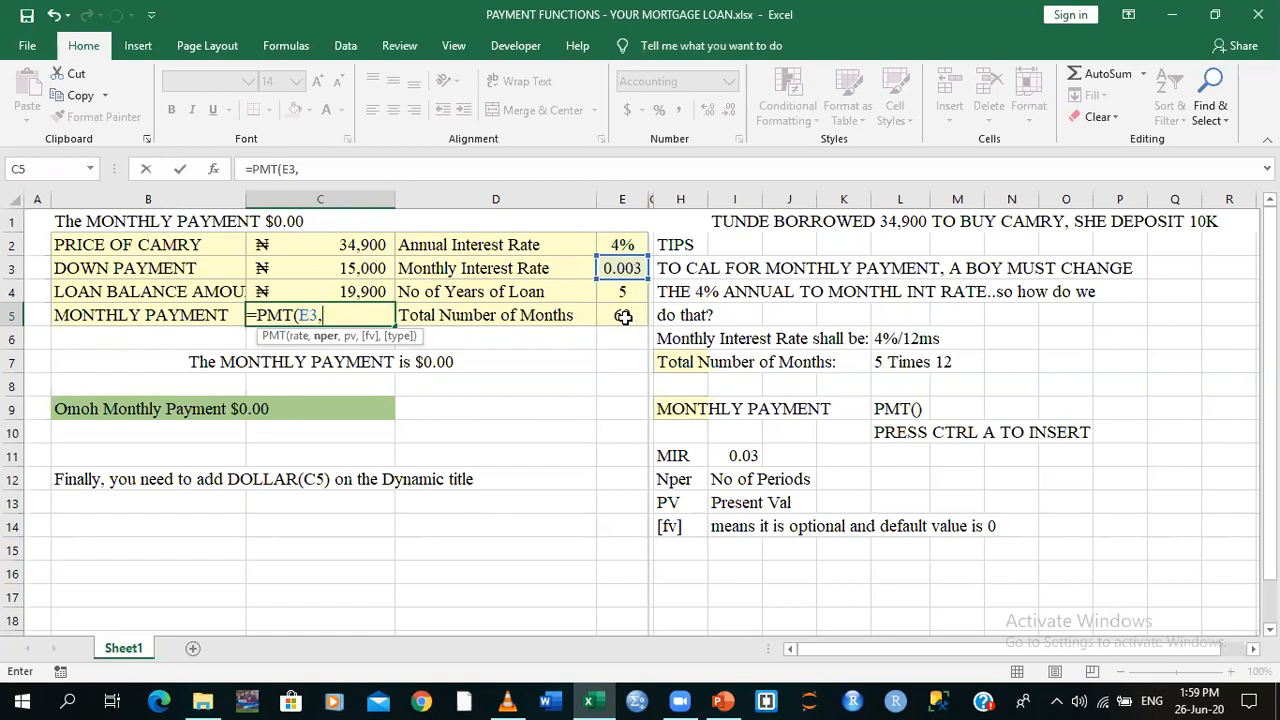
pyautogui.click(625, 316)
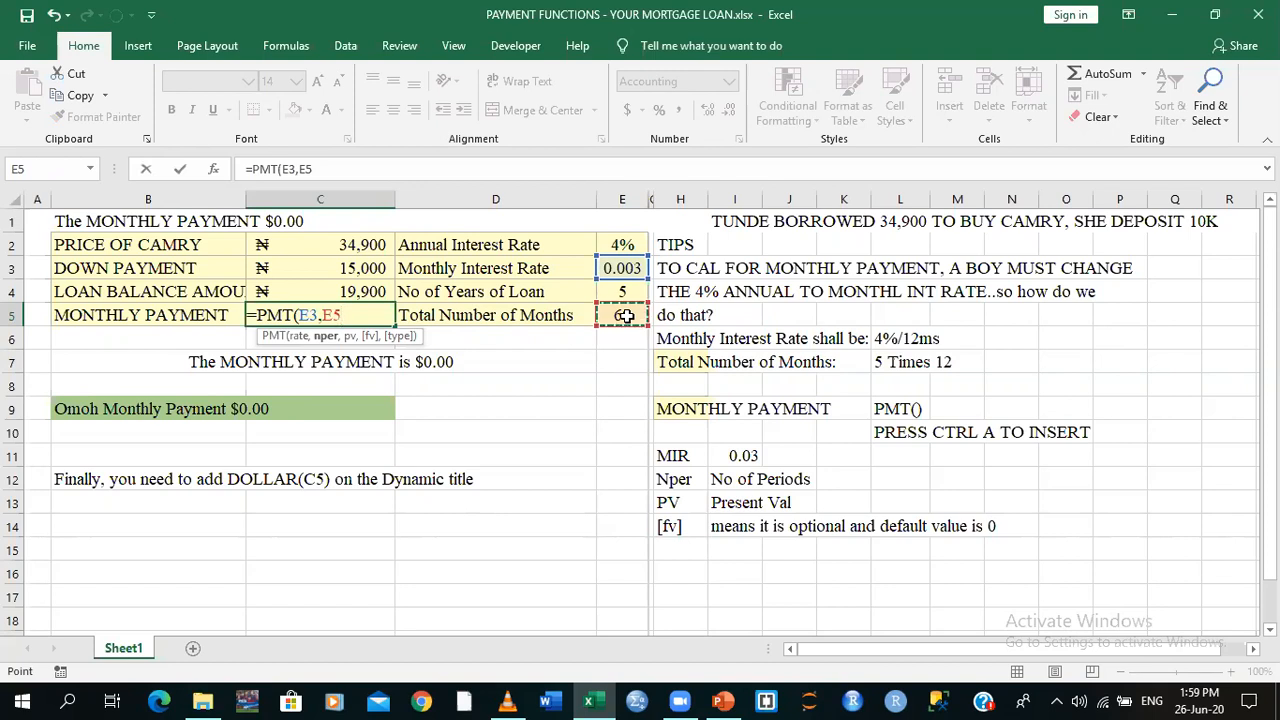
pyautogui.write(',')
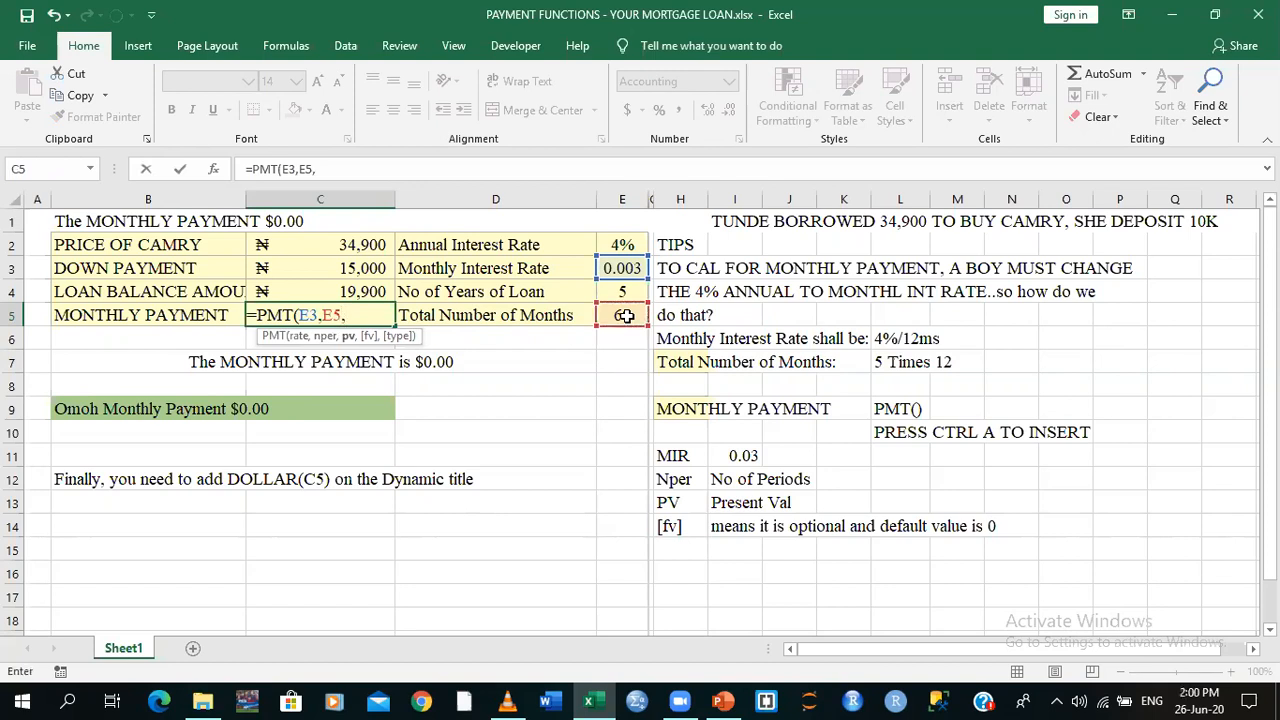
pyautogui.click(343, 291)
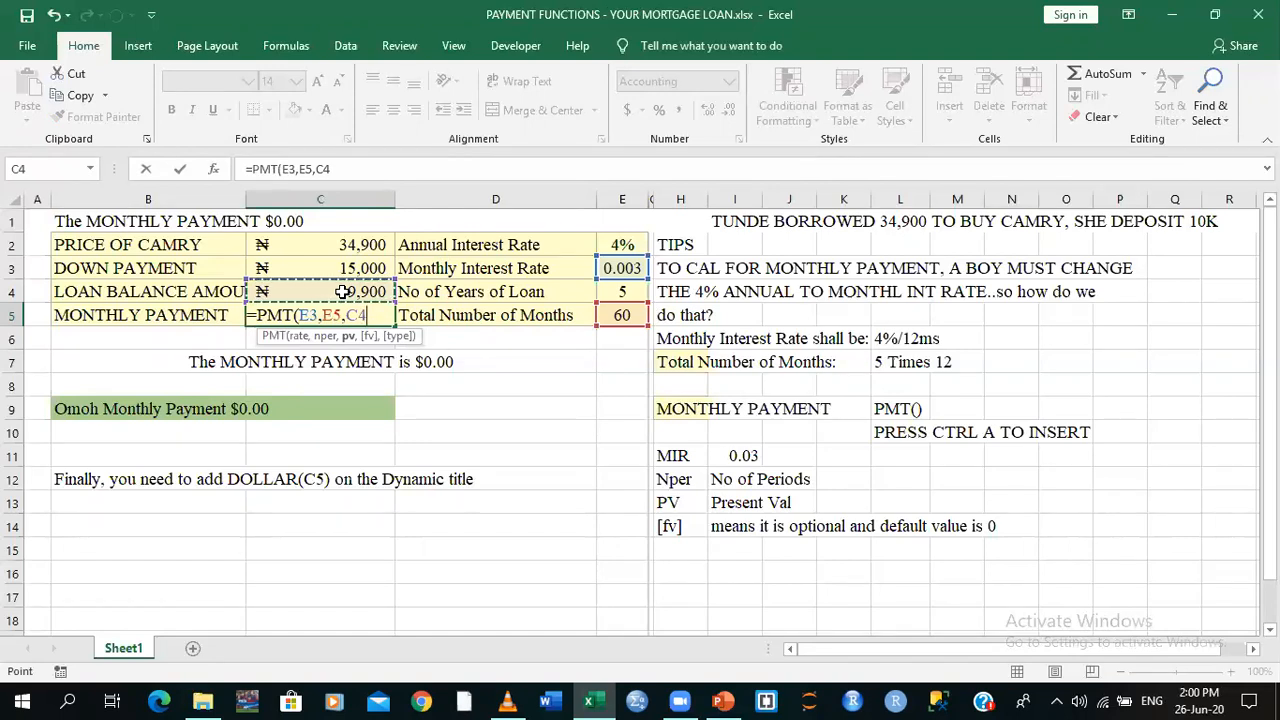
pyautogui.write(',')
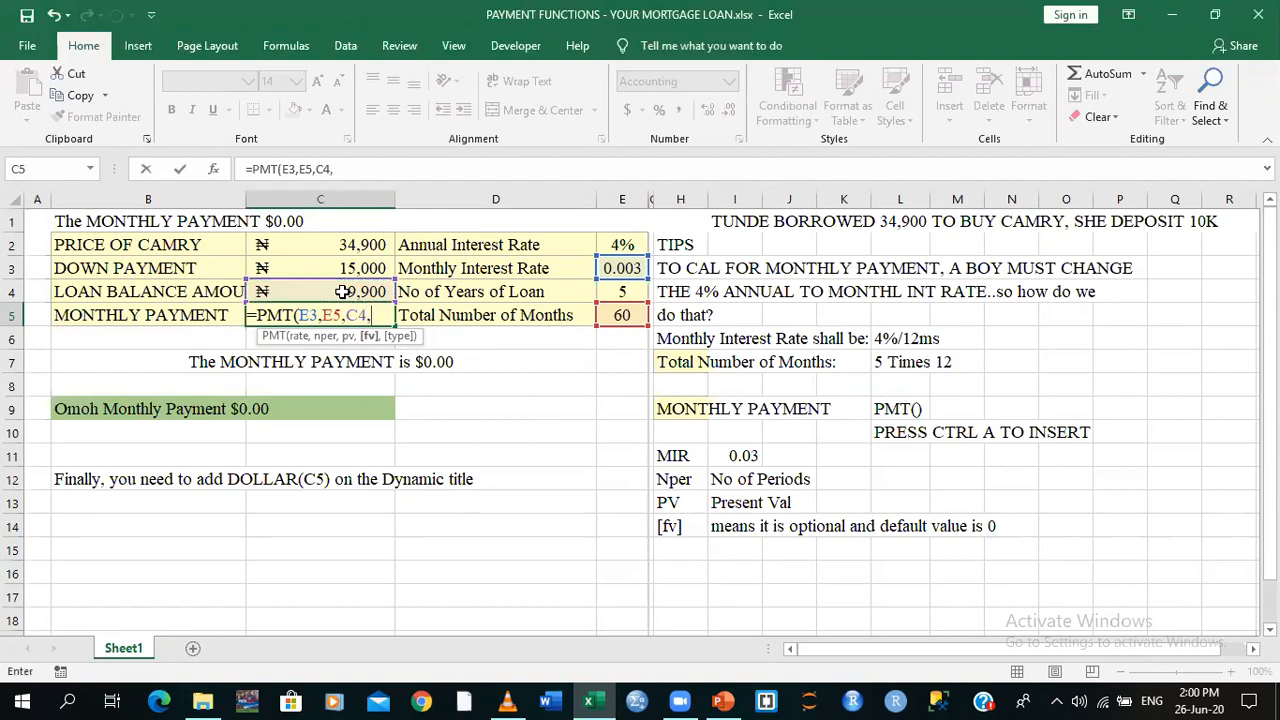
pyautogui.write('0')
pyautogui.write(')')
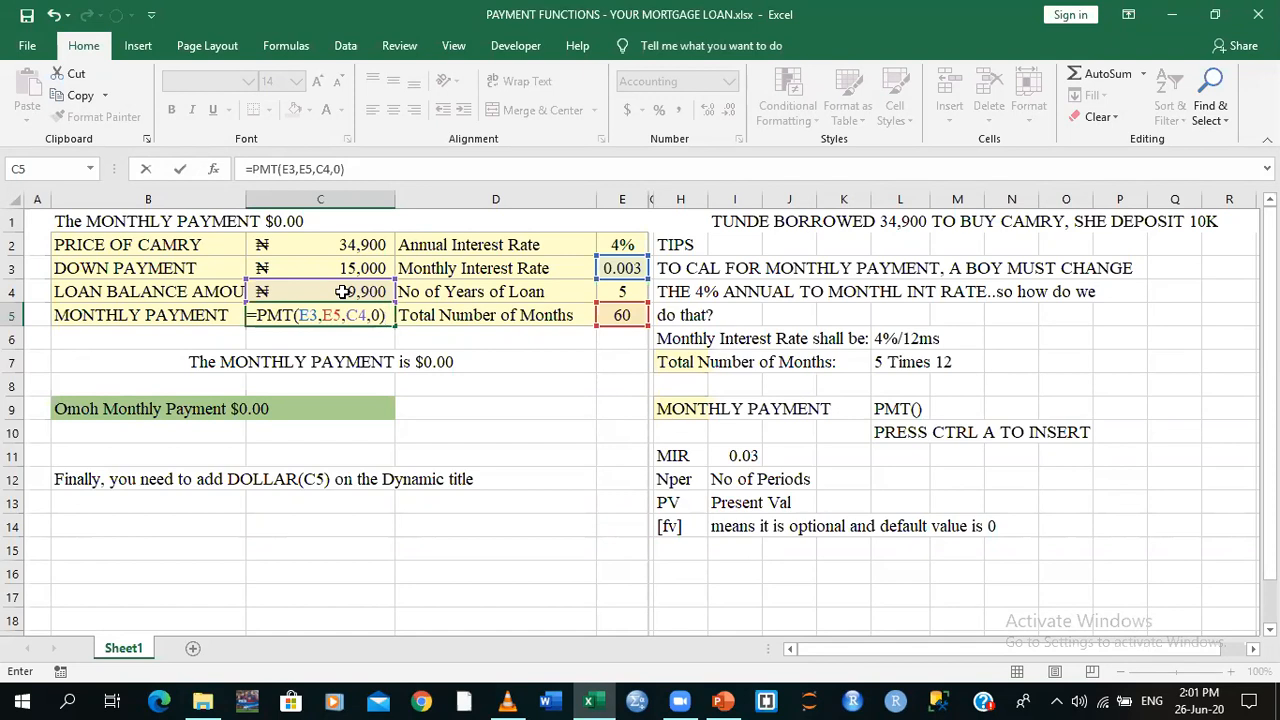
pyautogui.press('Return')
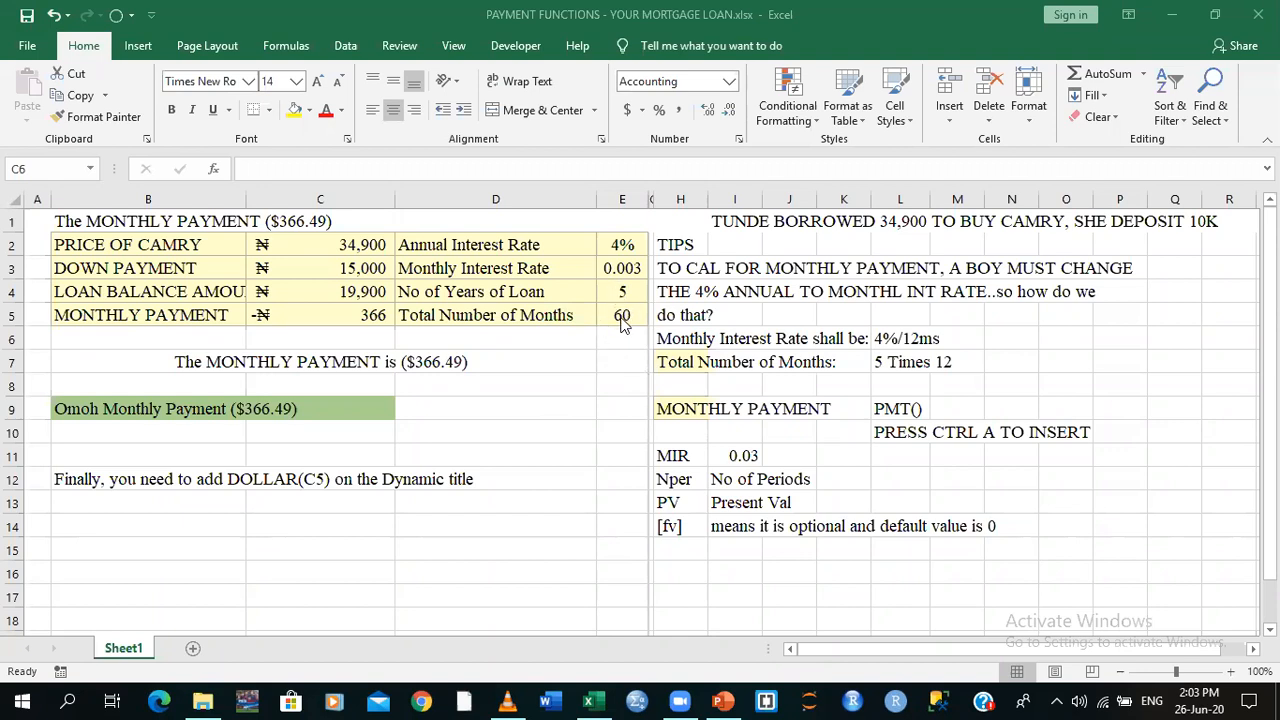
# Clear the monthly payment formula from cell C5
pyautogui.click(350, 318)
pyautogui.click(348, 316)
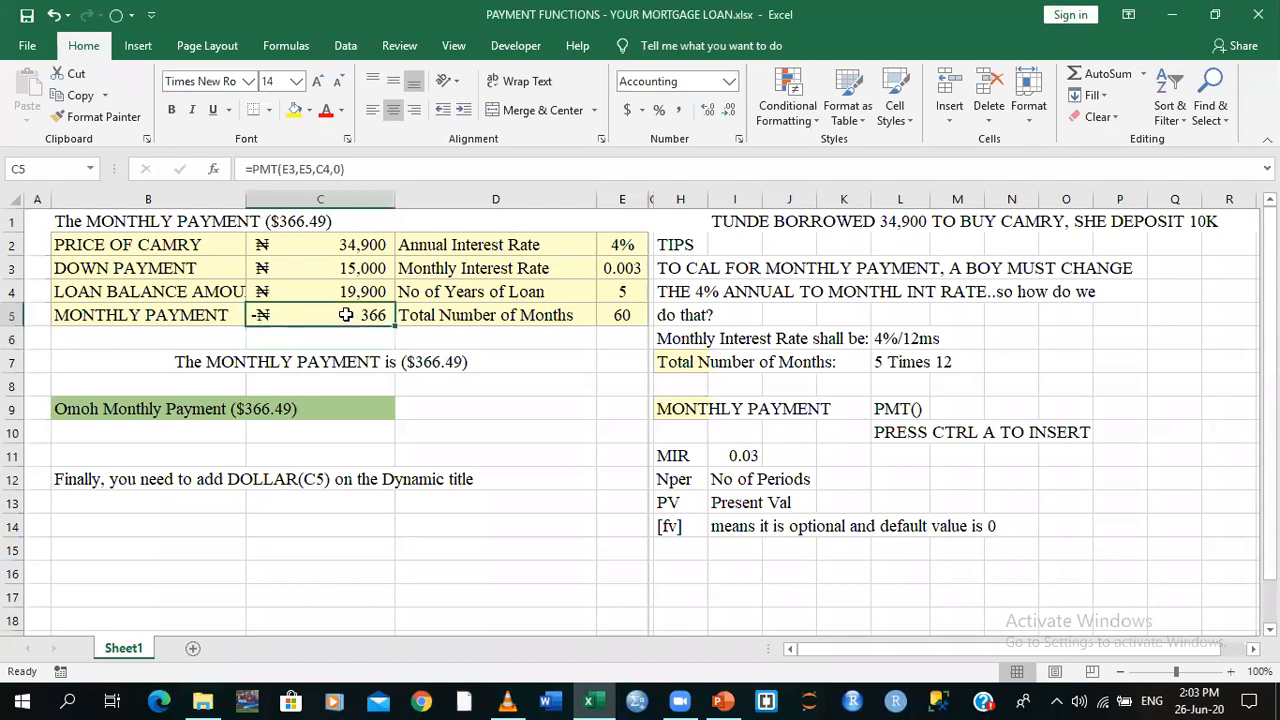
pyautogui.press('Delete')
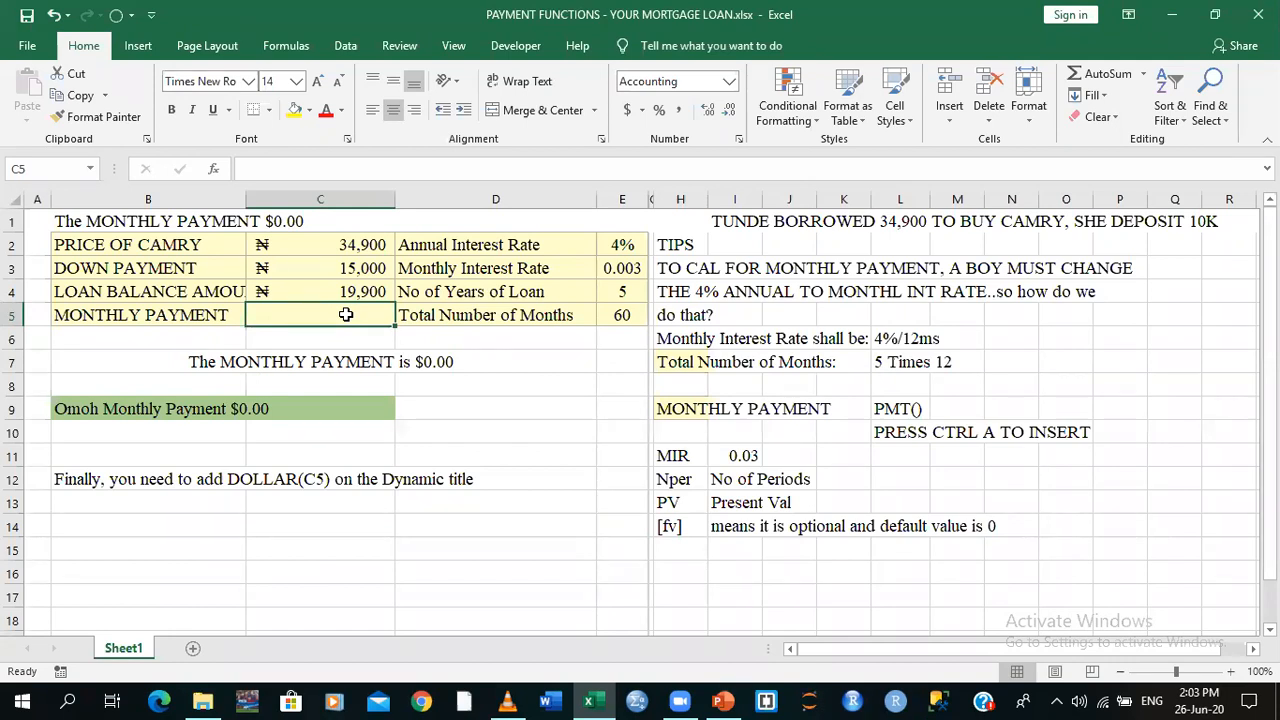
# Enter =PMT(E3,E5,C4,0) in the empty cell C5, using the monthly rate, total months, loan balance and a future value of 0
pyautogui.write('=')
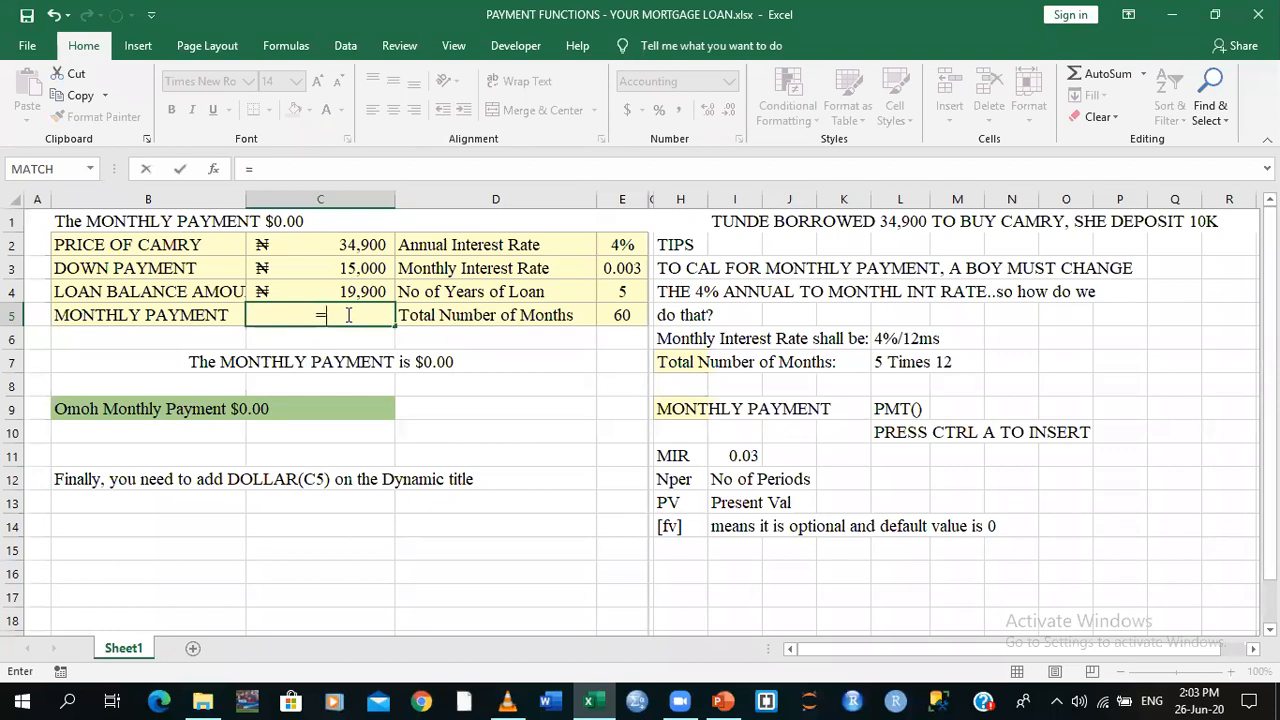
pyautogui.write('PMT')
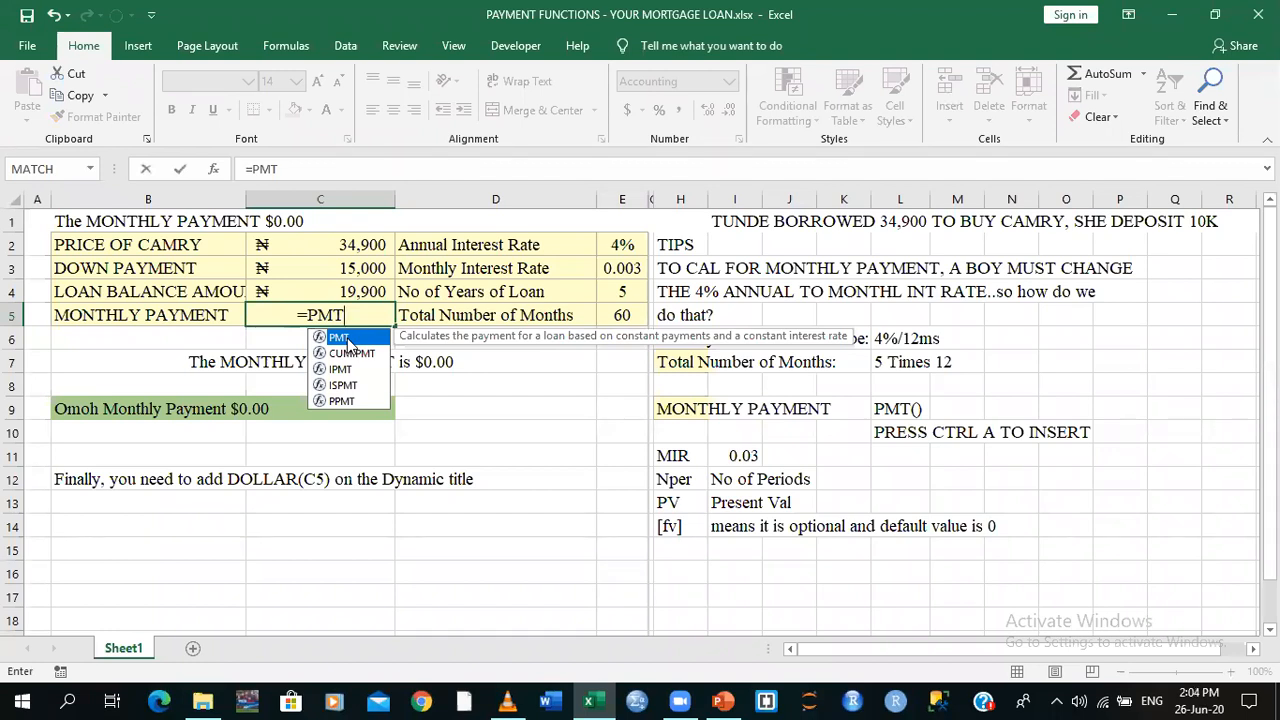
pyautogui.doubleClick(340, 338)
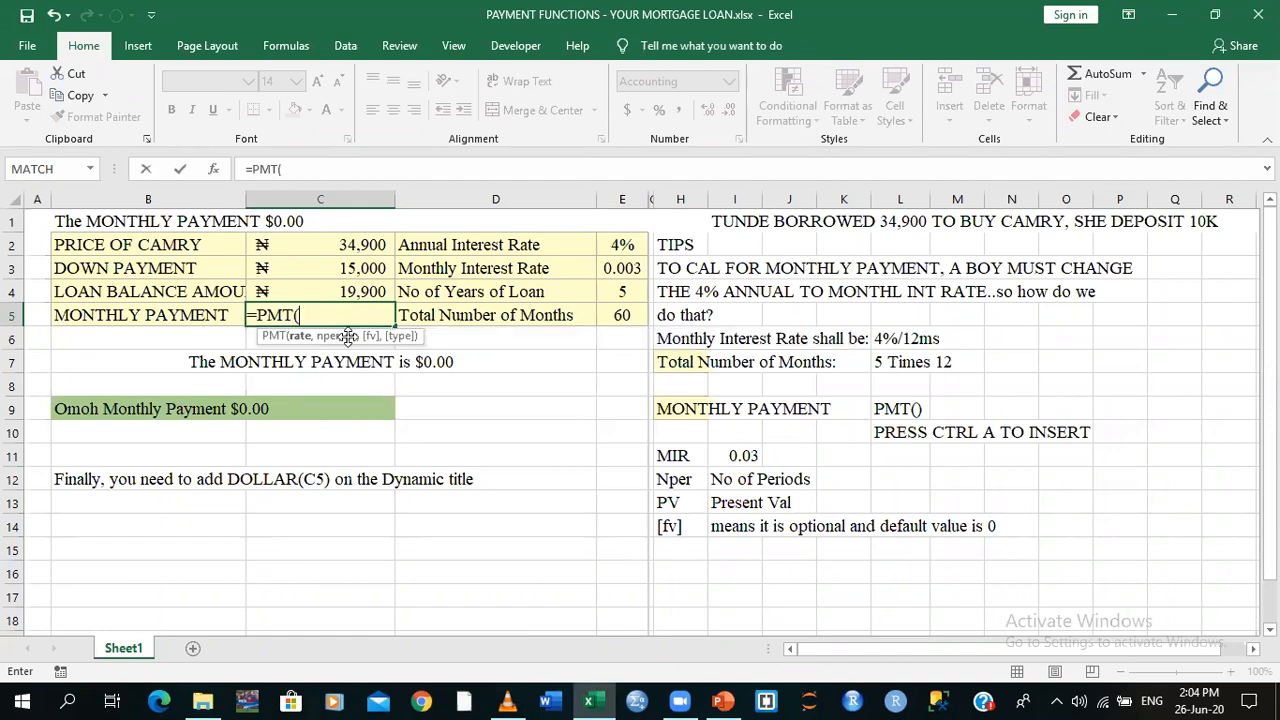
pyautogui.click(325, 321)
pyautogui.click(620, 268)
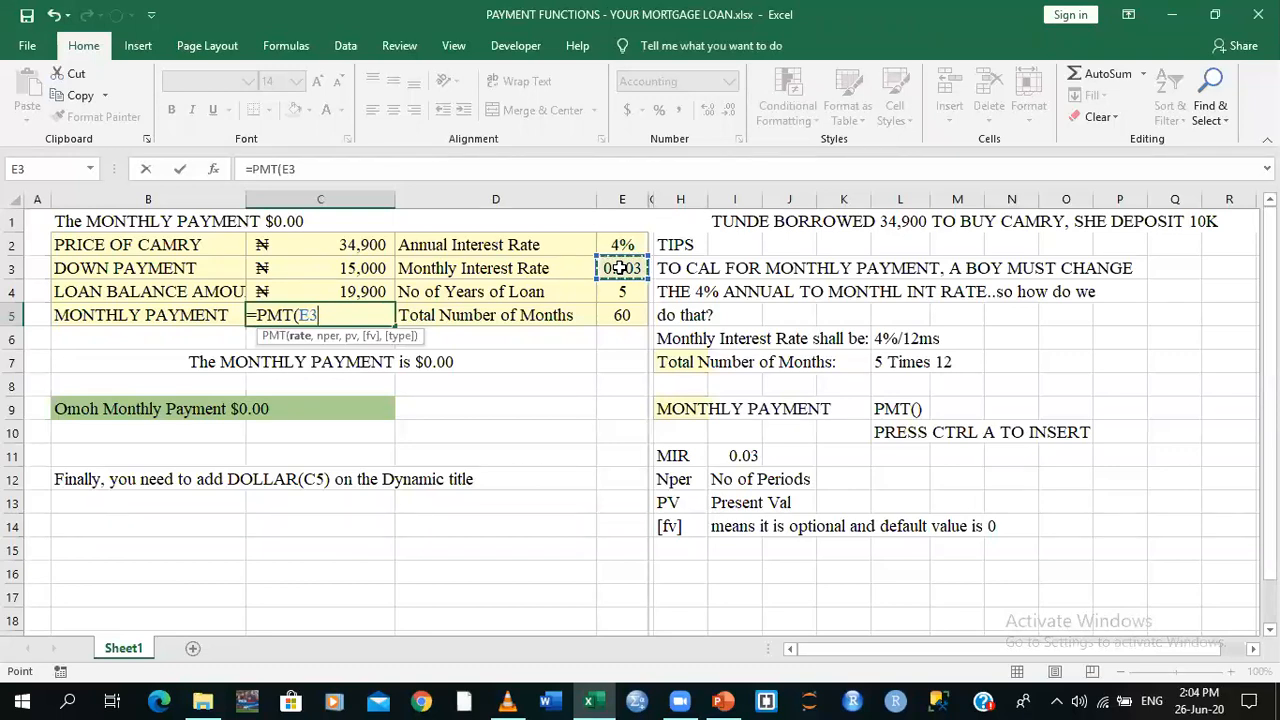
pyautogui.write(',')
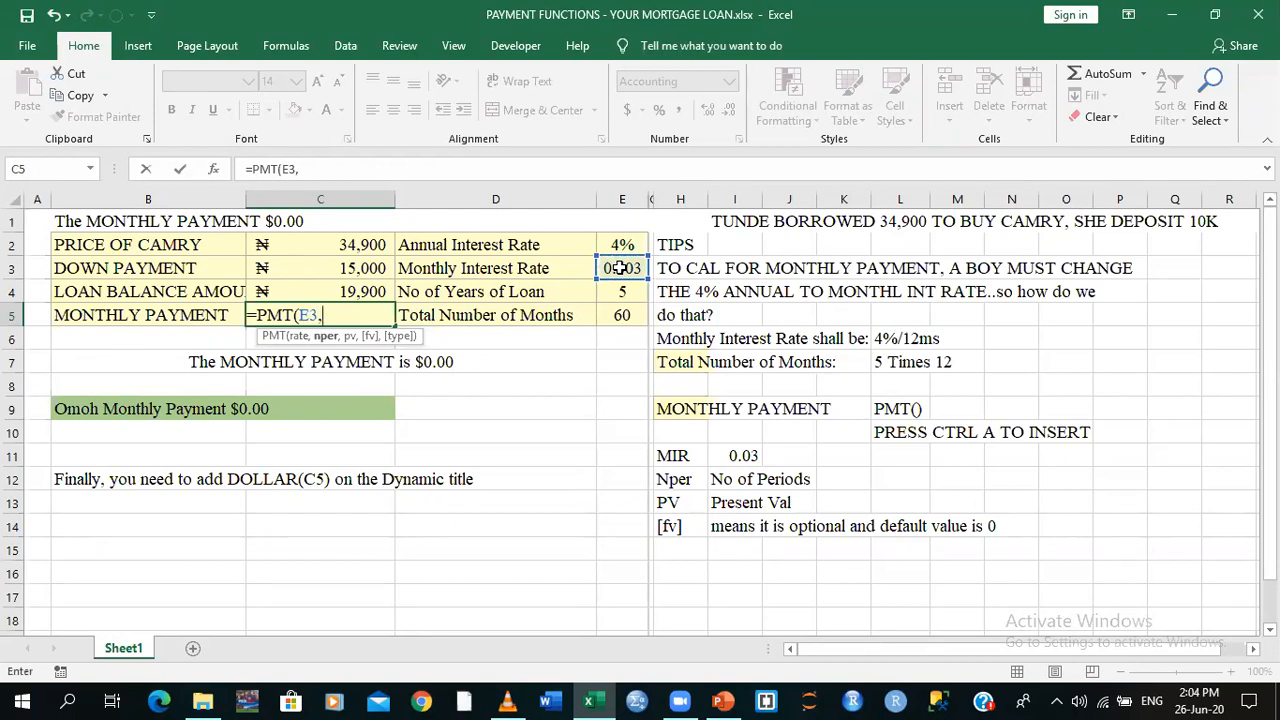
pyautogui.click(623, 316)
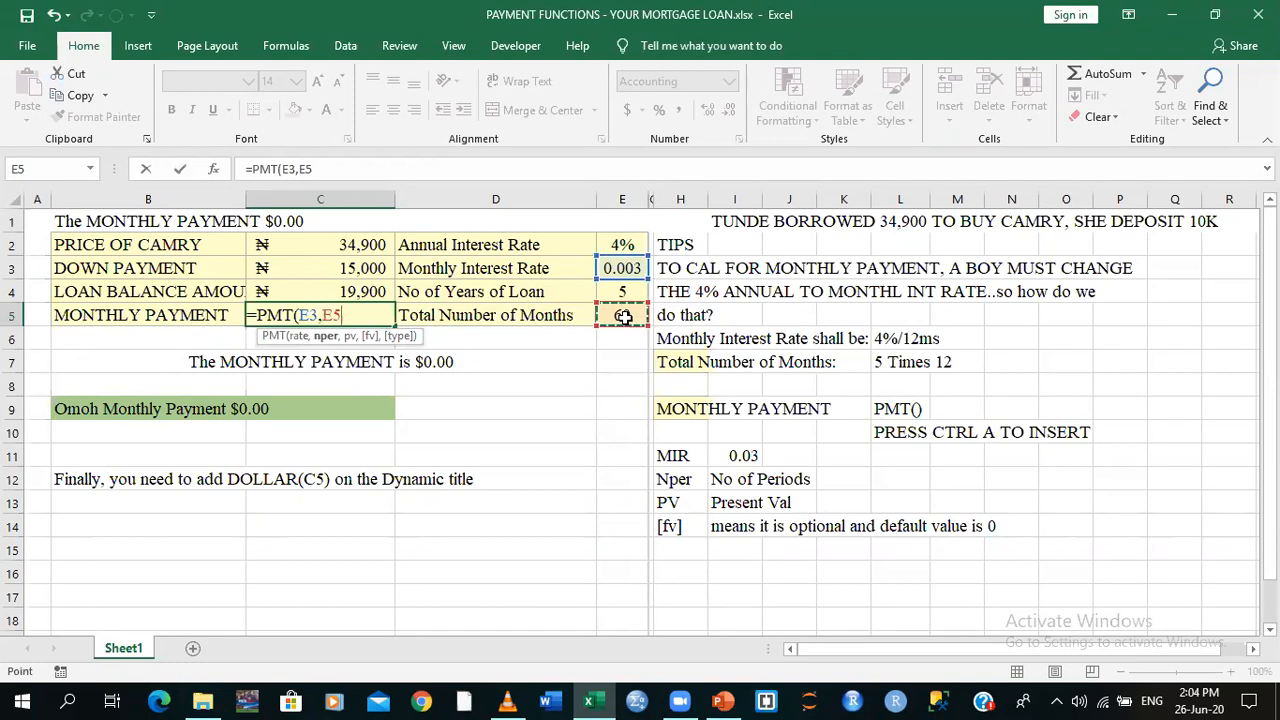
pyautogui.write(',')
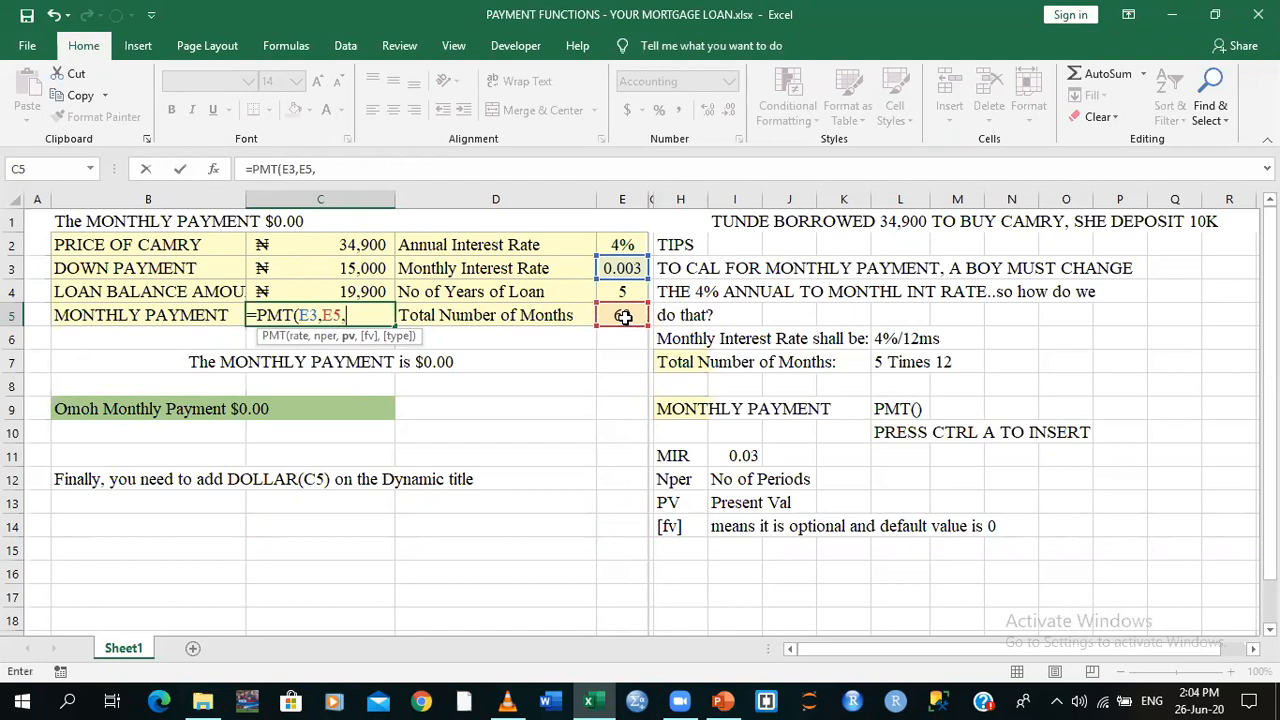
pyautogui.click(315, 291)
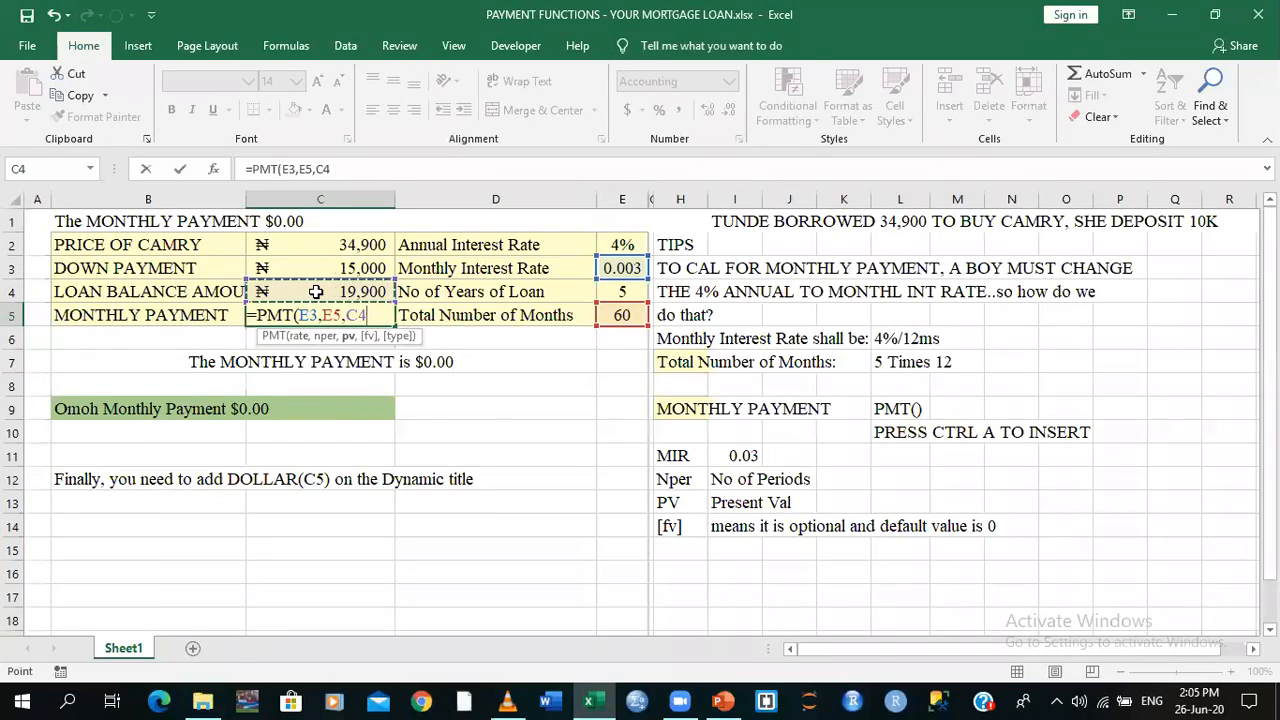
pyautogui.write(',')
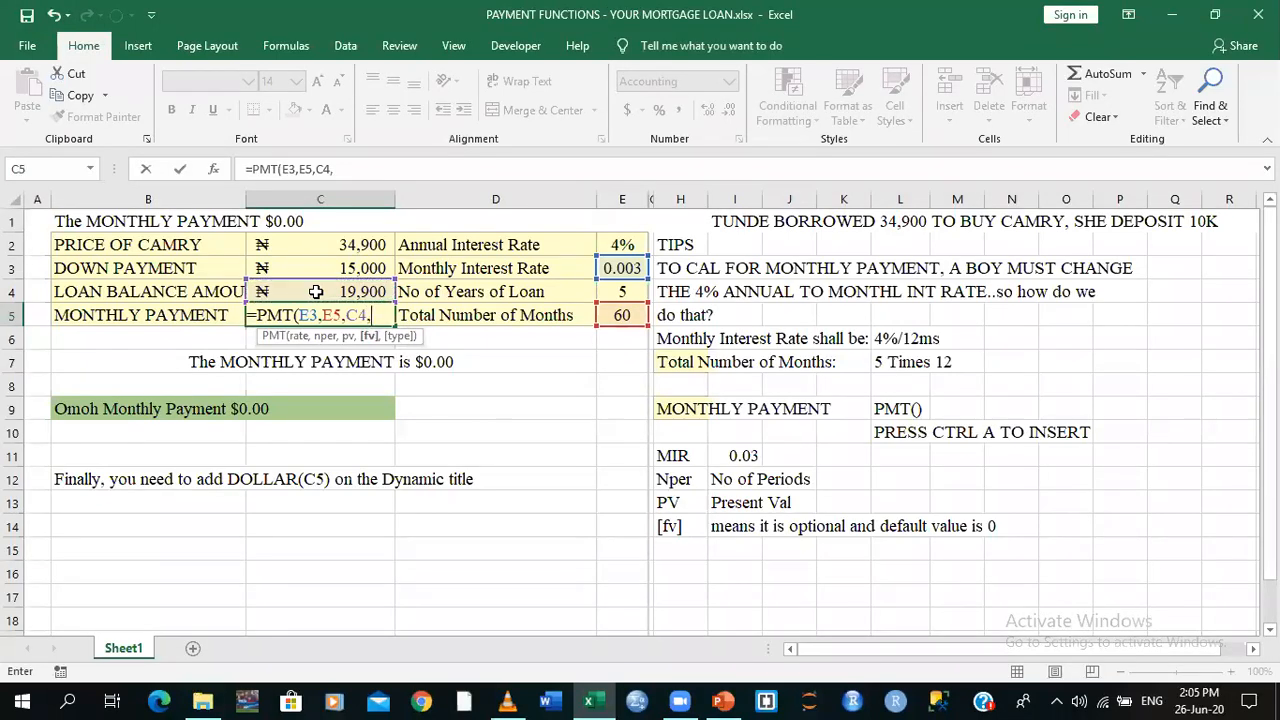
pyautogui.write('0')
pyautogui.write(')')
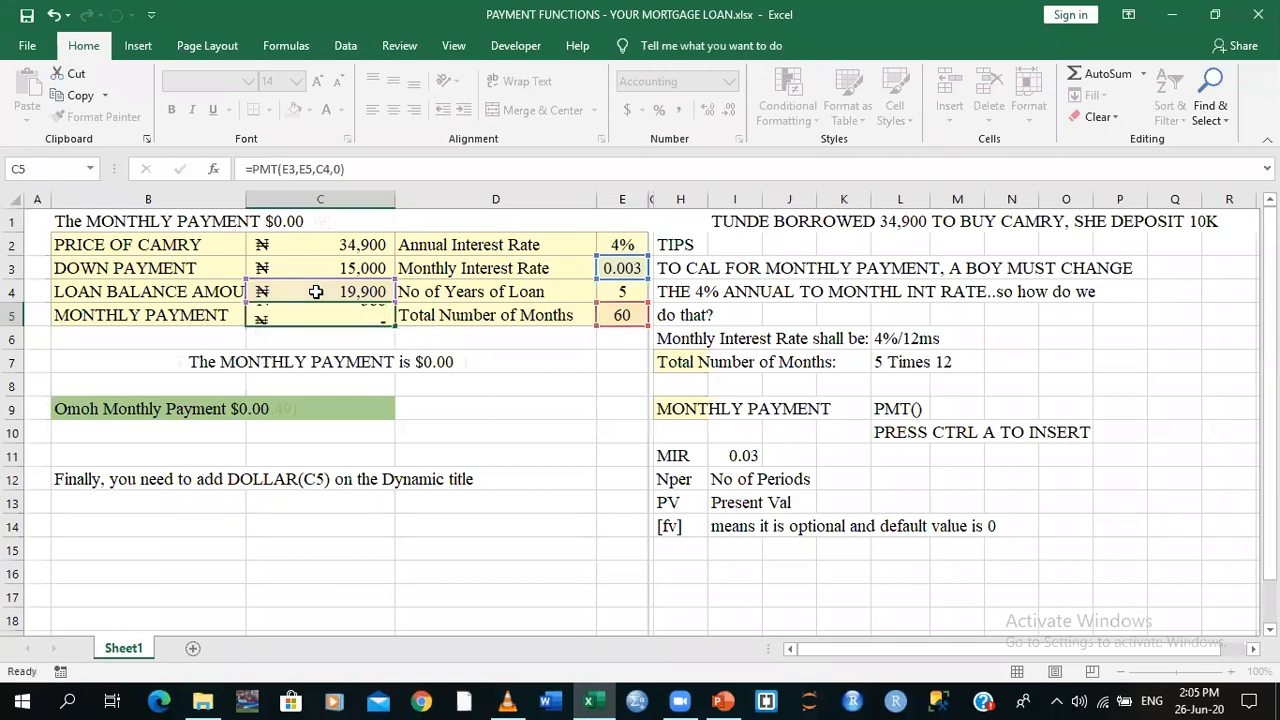
pyautogui.press('Return')
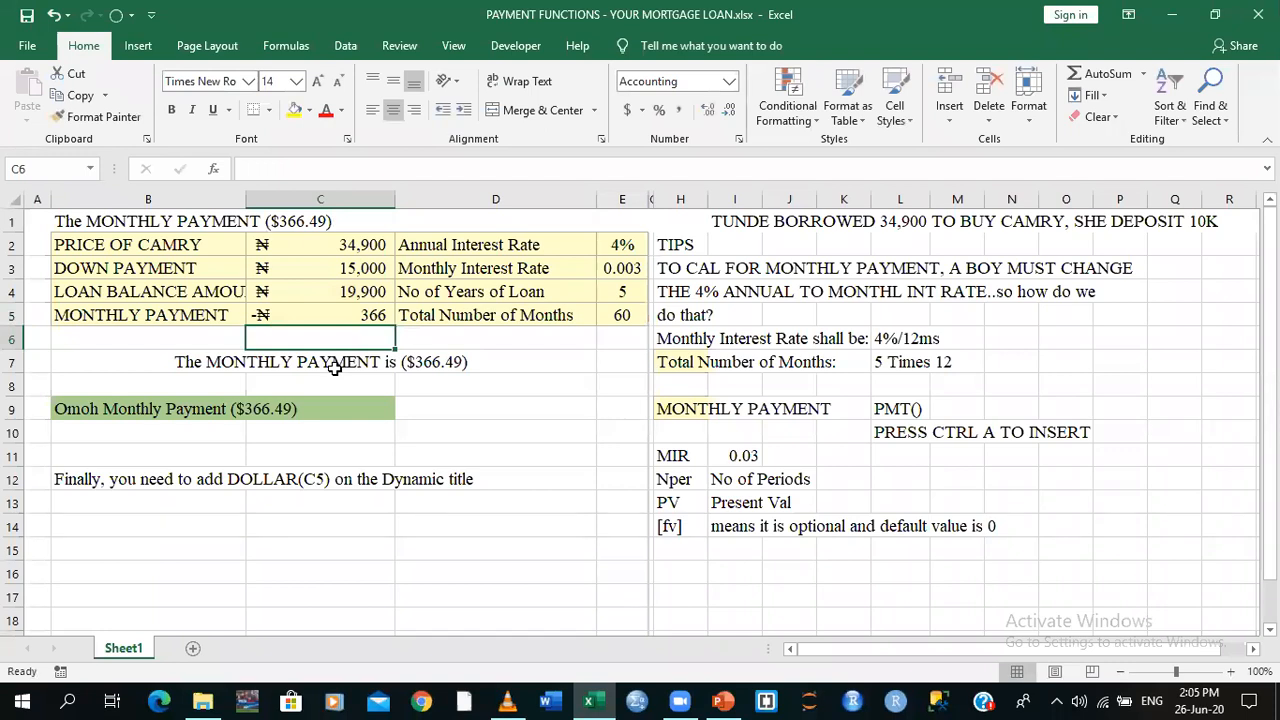
pyautogui.click(328, 318)
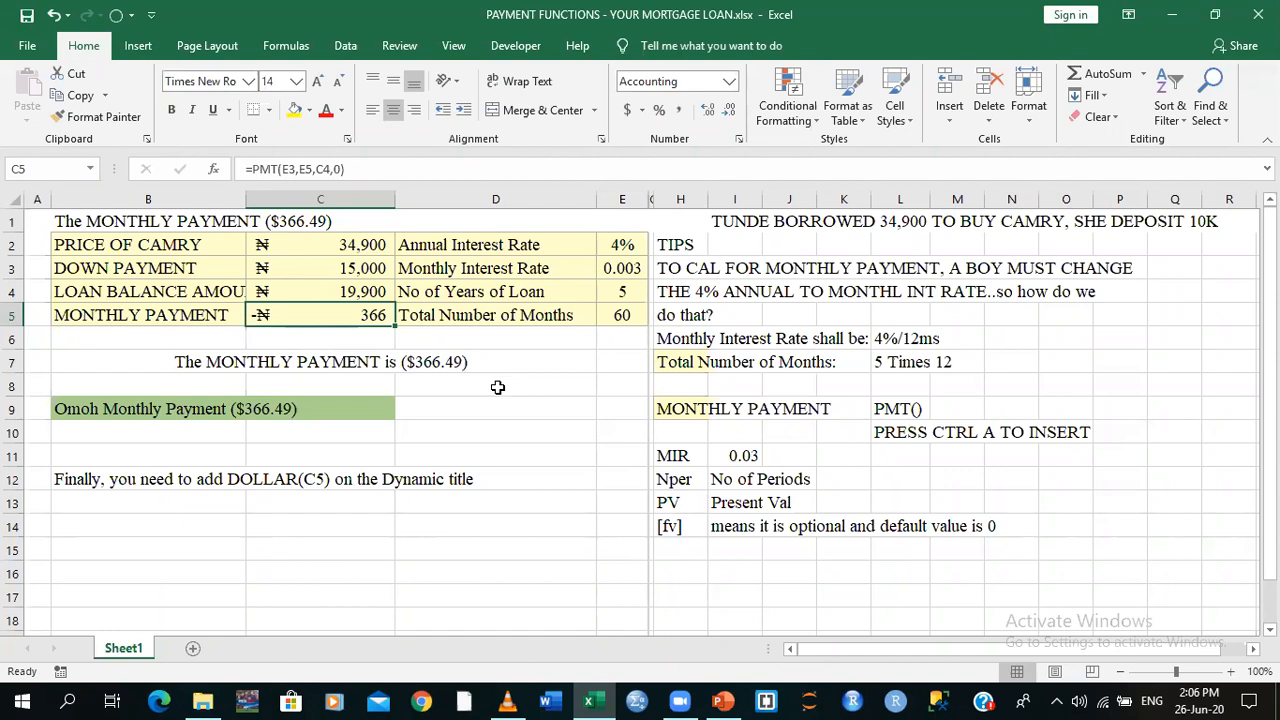
# Add the label YEARLY PAYMENT in cell B6, below the monthly payment label
pyautogui.click(181, 340)
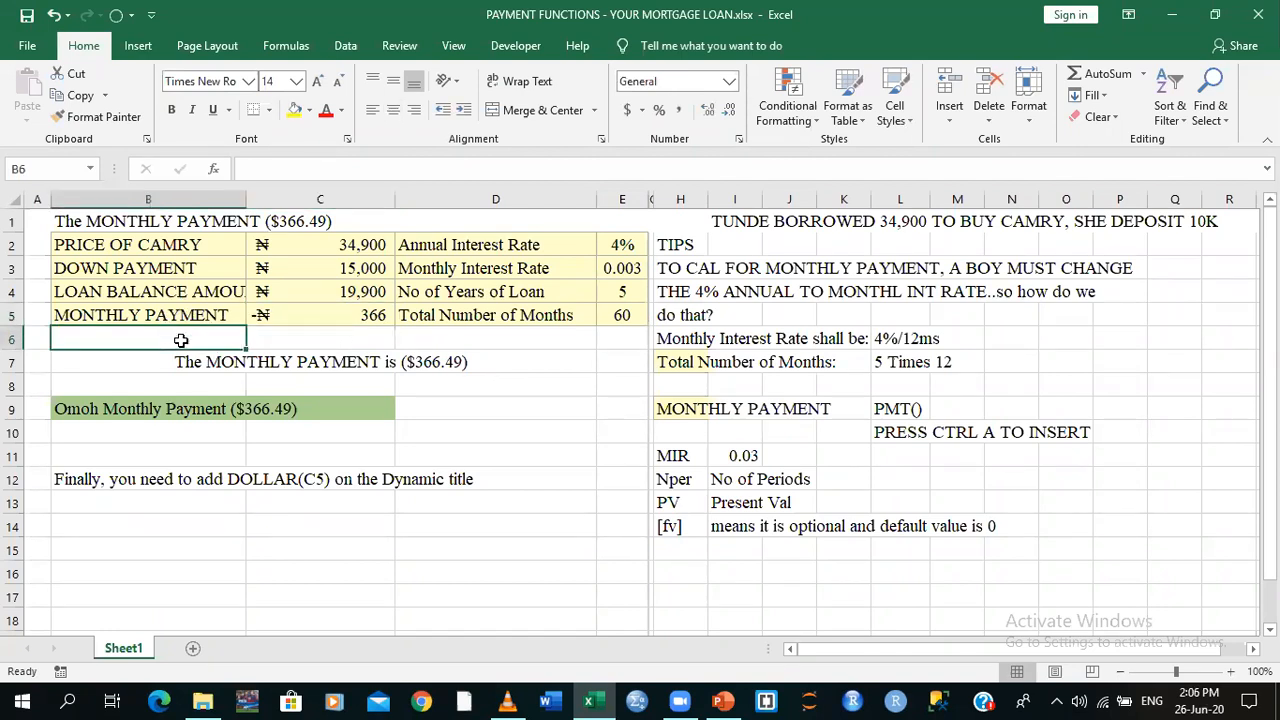
pyautogui.write('YEAR')
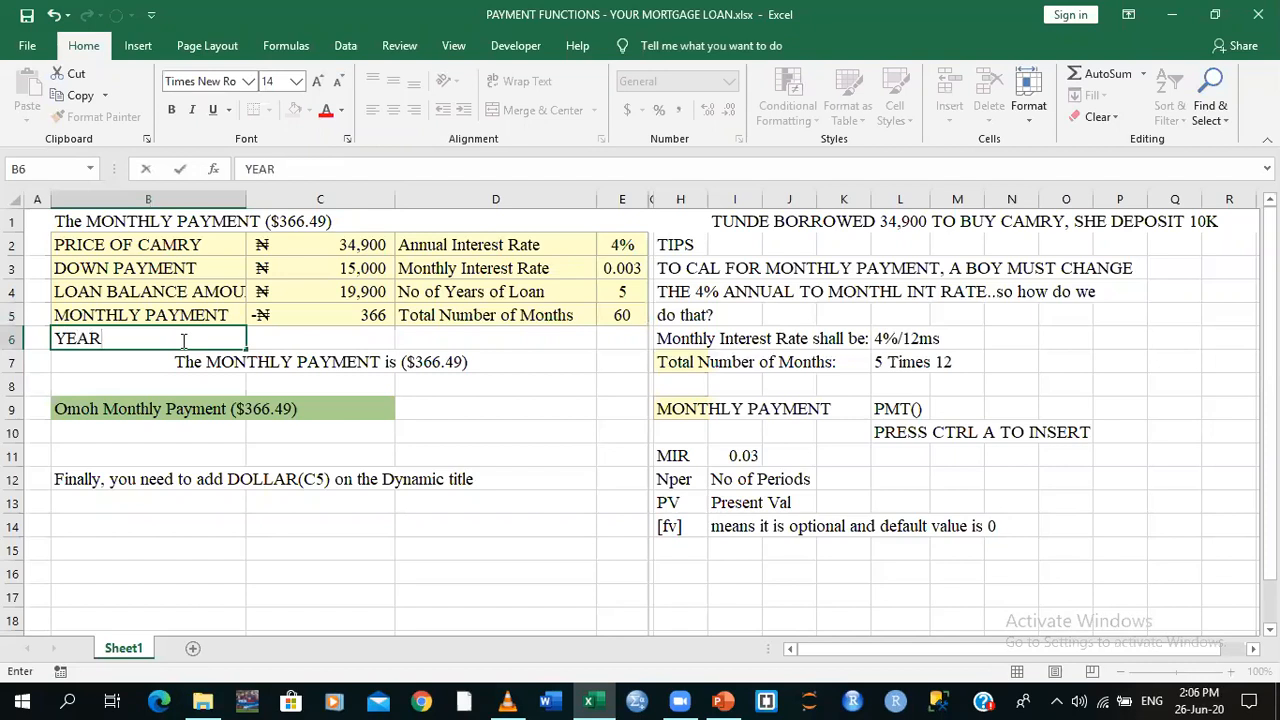
pyautogui.write('LY PAYMENT')
pyautogui.click(274, 341)
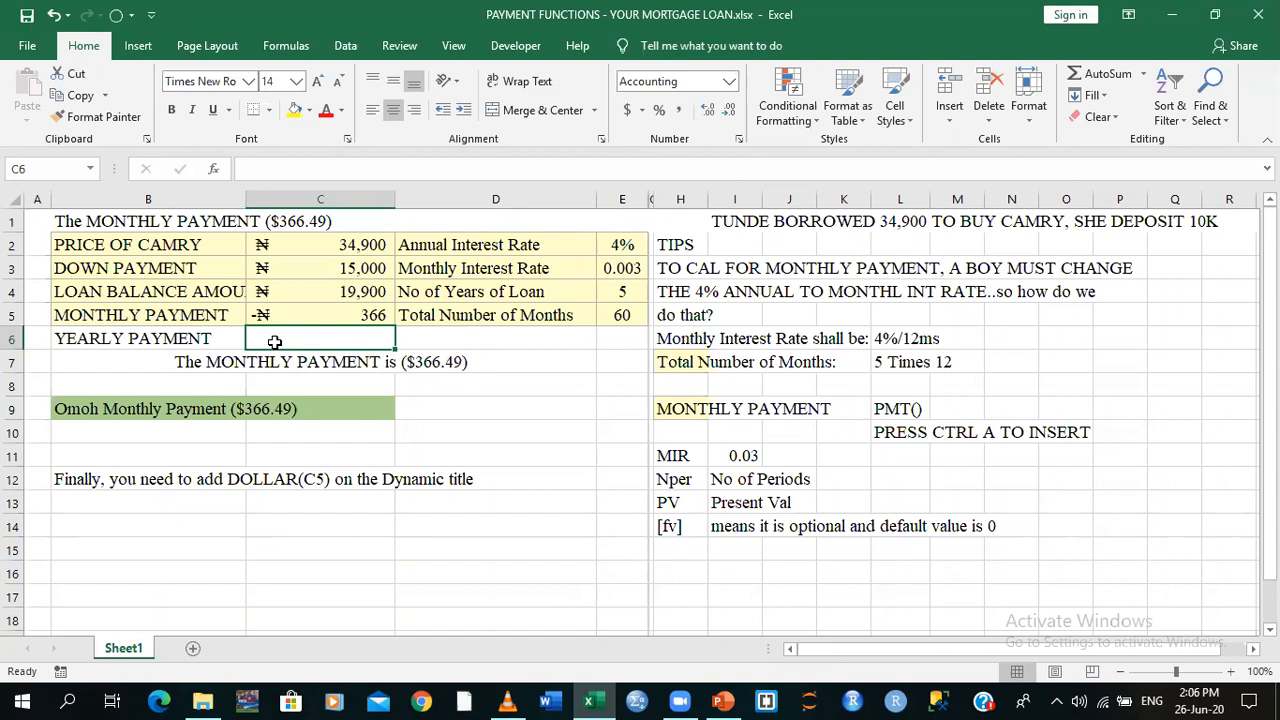
# Calculate the yearly payment in C6 with =PMT(E2,E4,C4,0), using the annual rate, years of loan, loan balance and a future value of 0
pyautogui.click(893, 677)
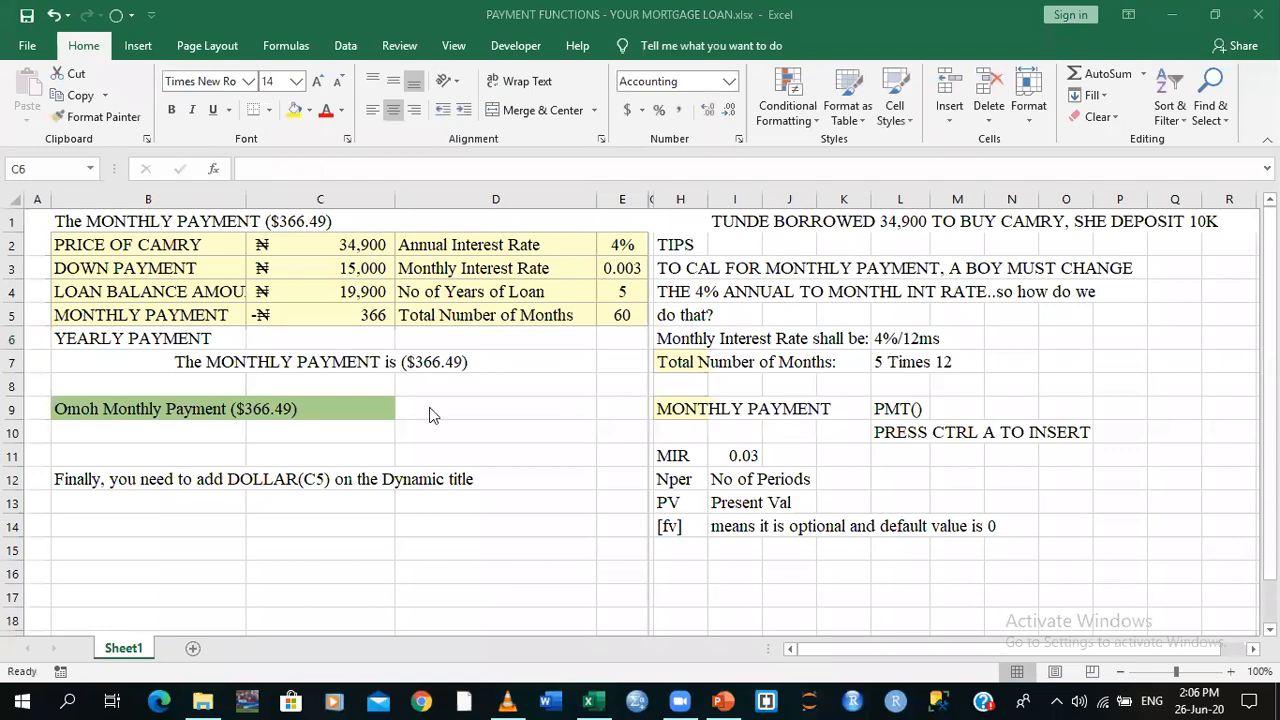
pyautogui.click(318, 335)
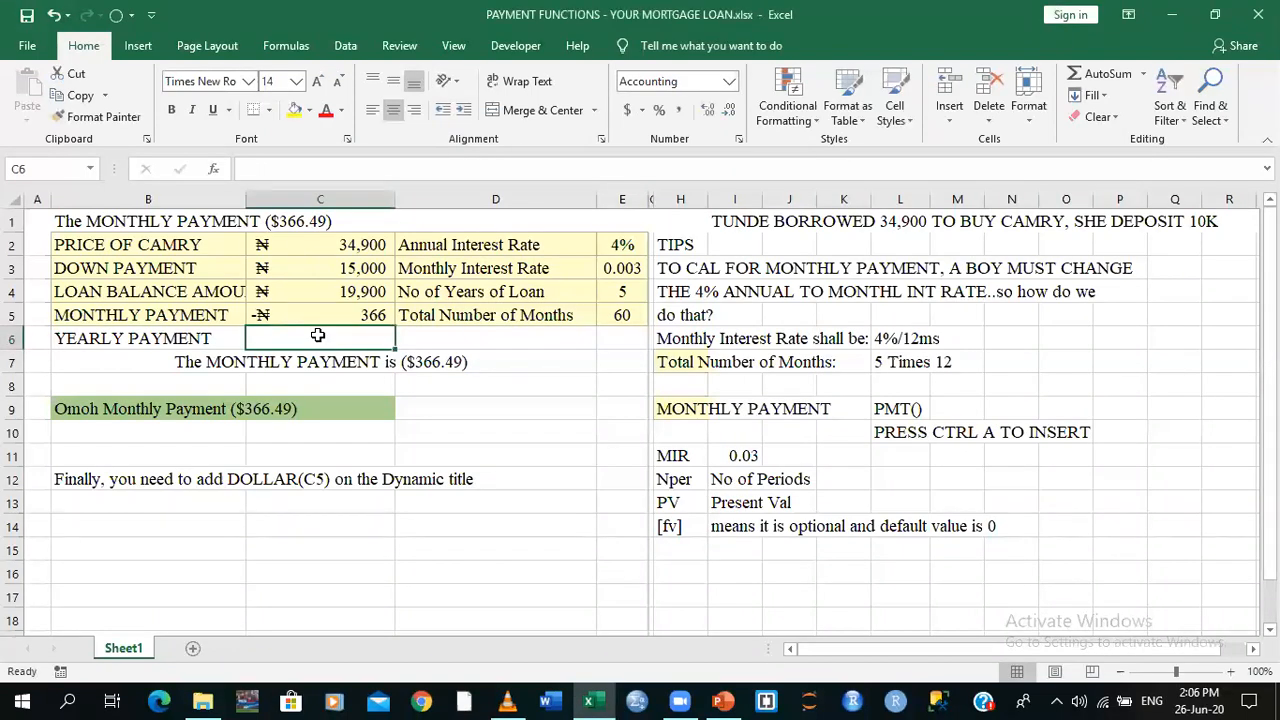
pyautogui.write('=')
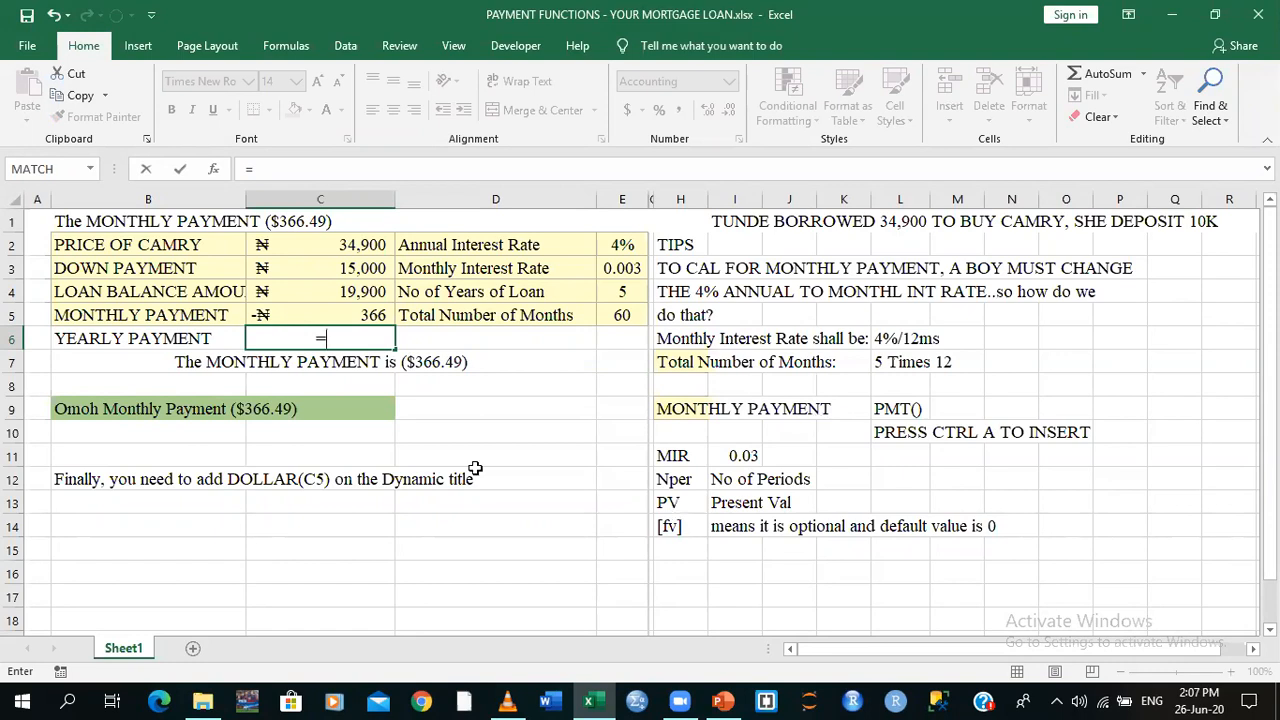
pyautogui.write('PMT')
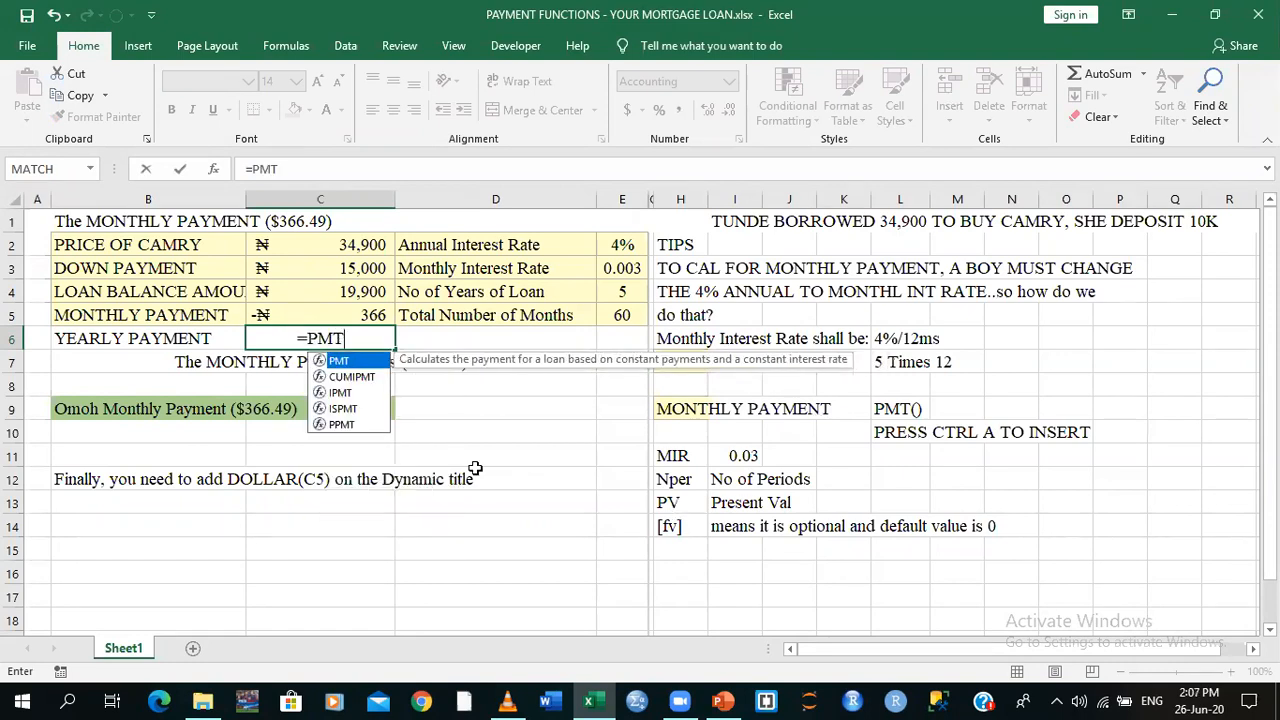
pyautogui.doubleClick(350, 366)
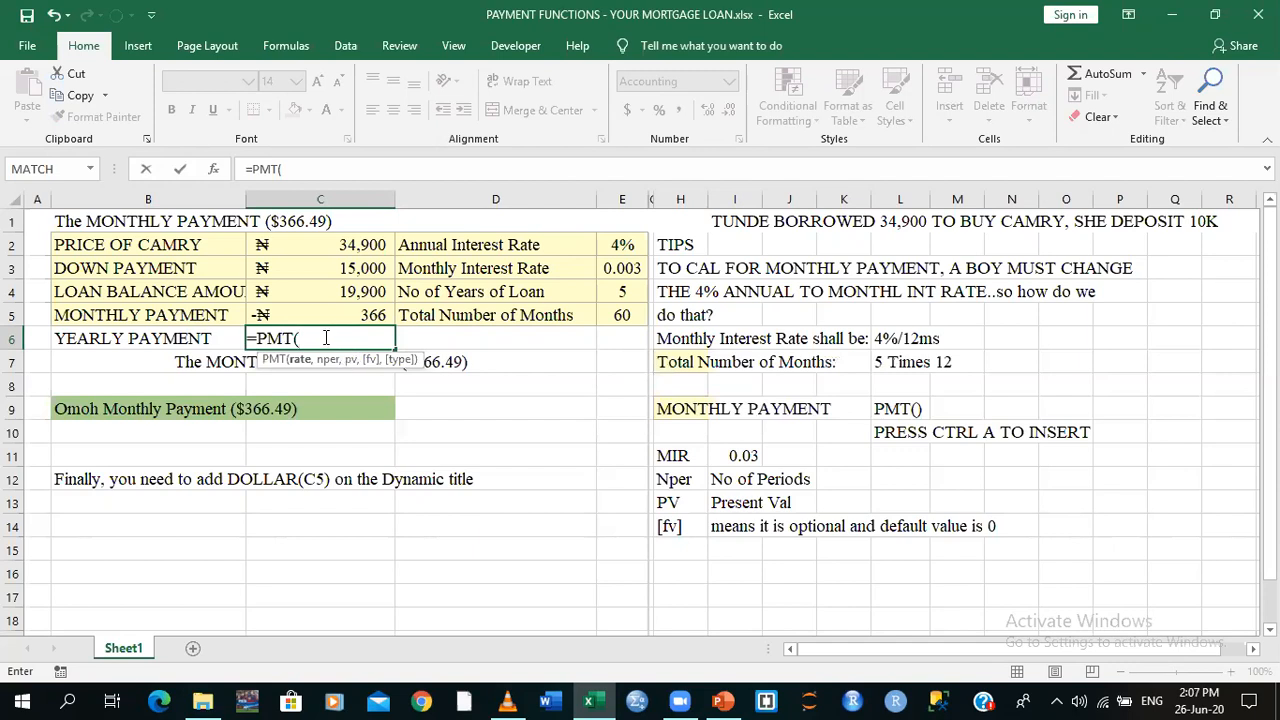
pyautogui.click(326, 338)
pyautogui.click(620, 245)
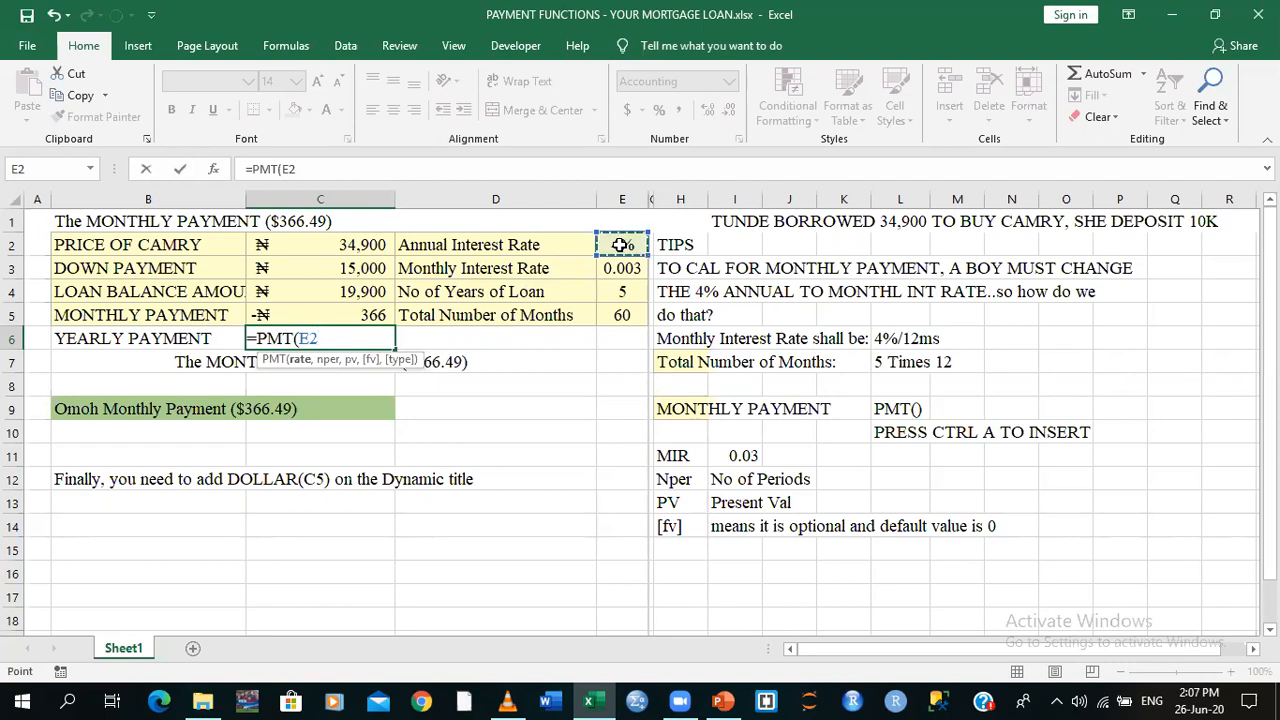
pyautogui.write(',')
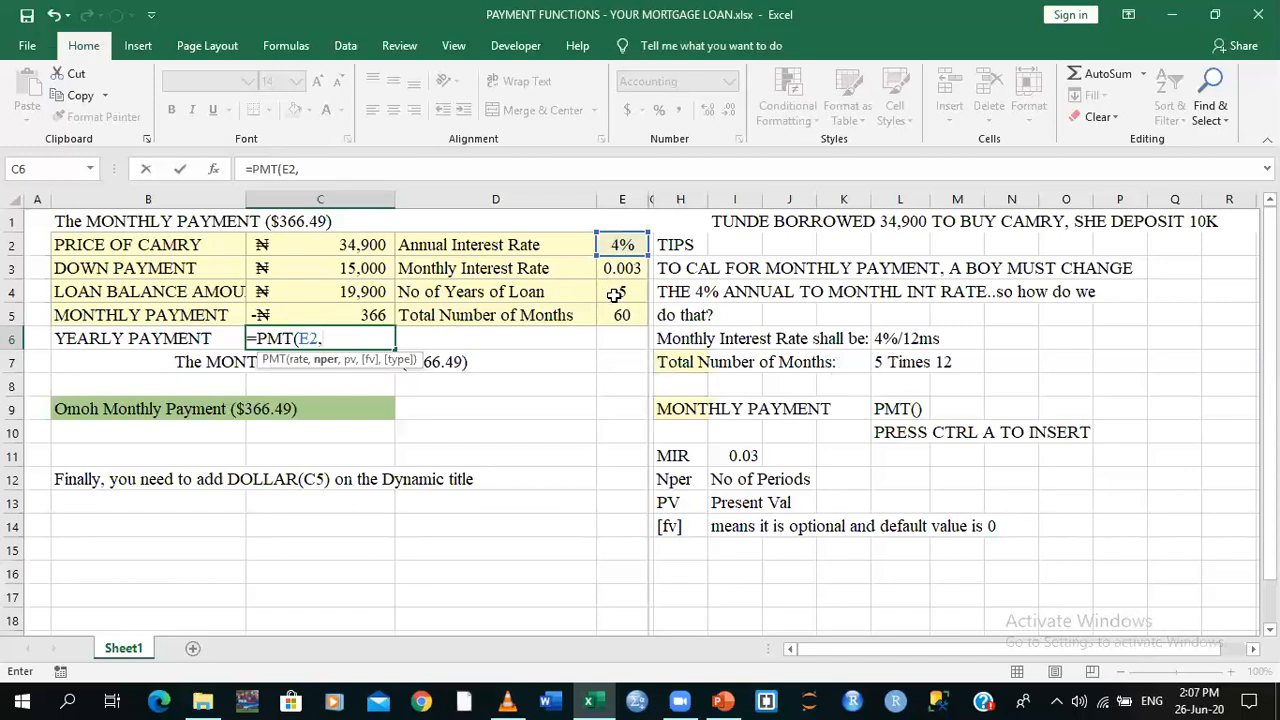
pyautogui.click(618, 291)
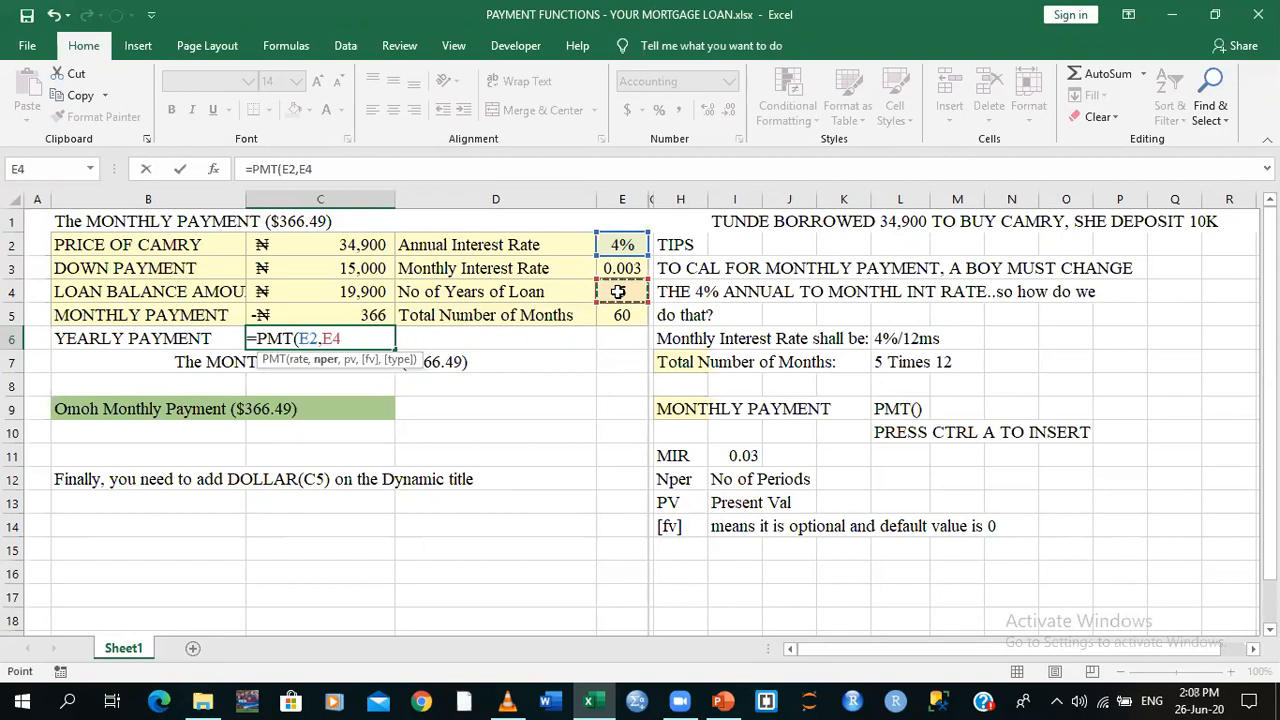
pyautogui.write(',')
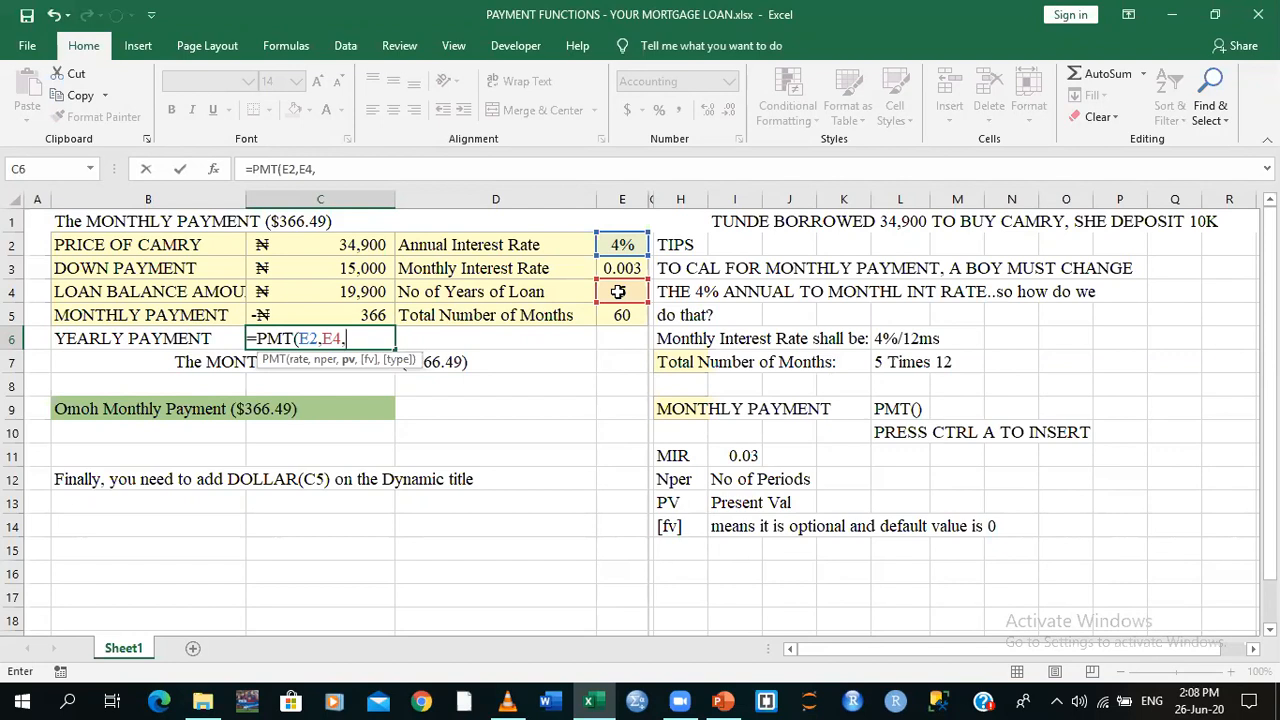
pyautogui.click(335, 291)
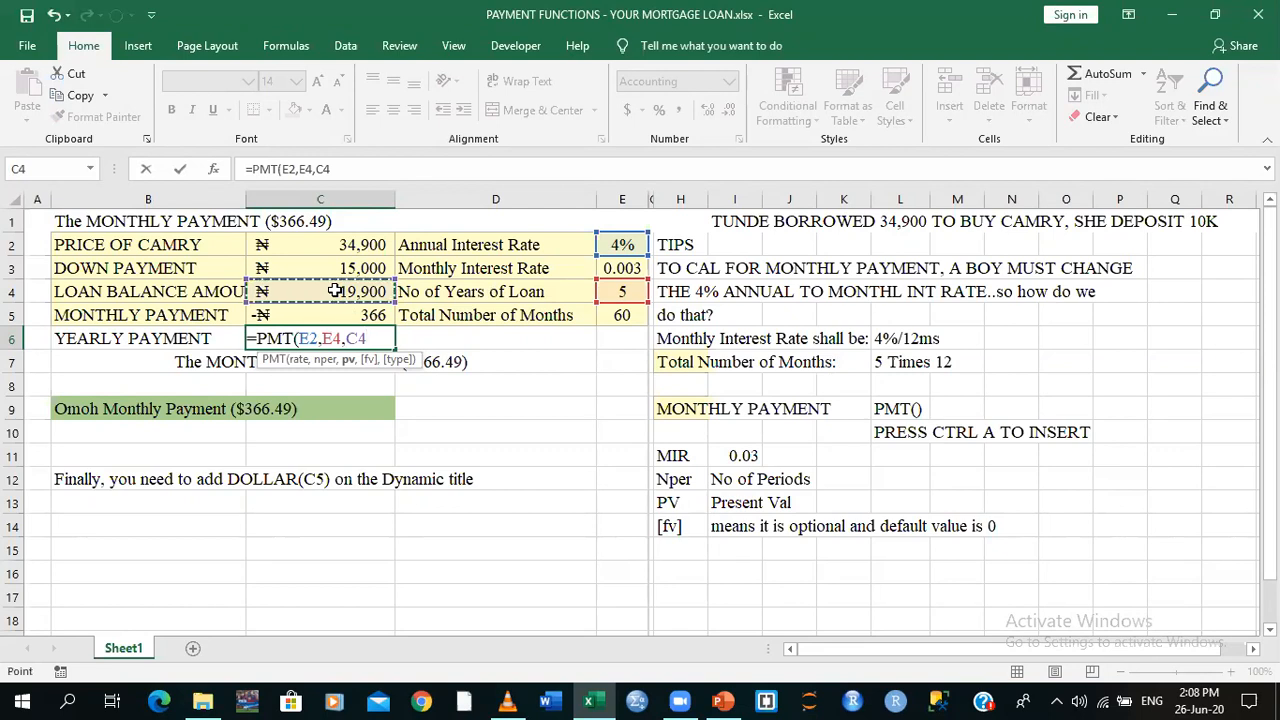
pyautogui.write(',0')
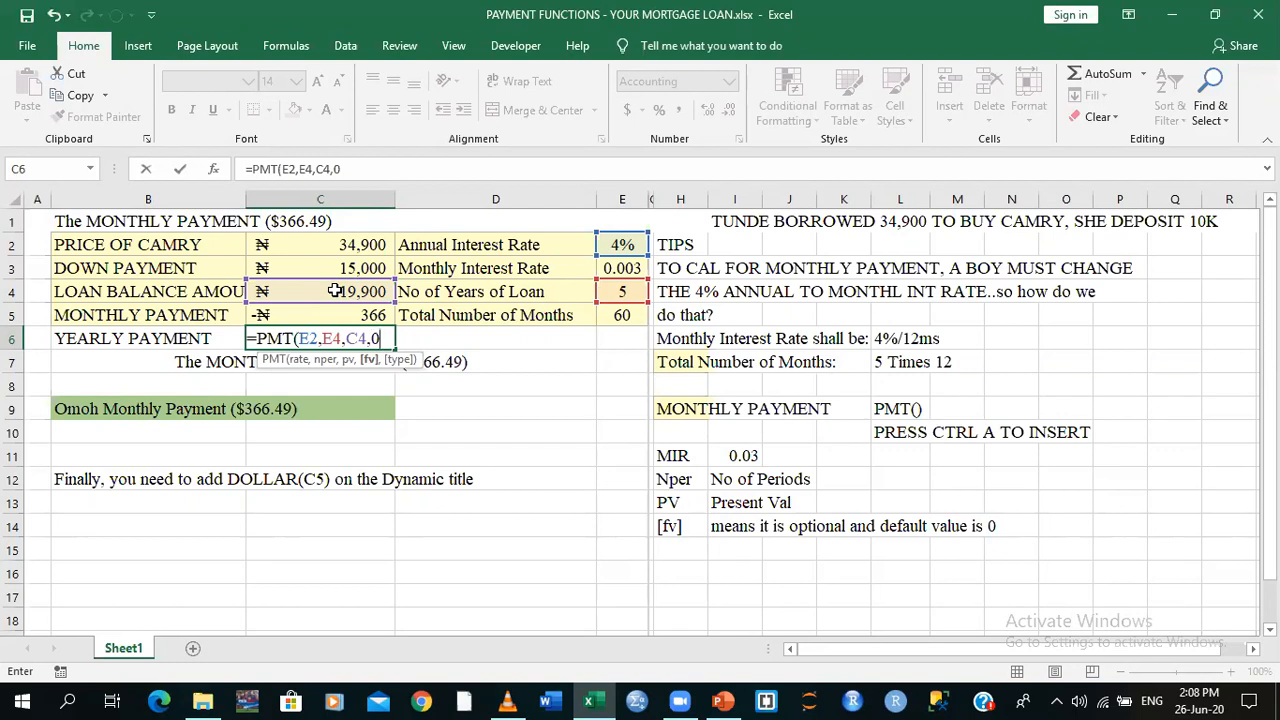
pyautogui.write(')')
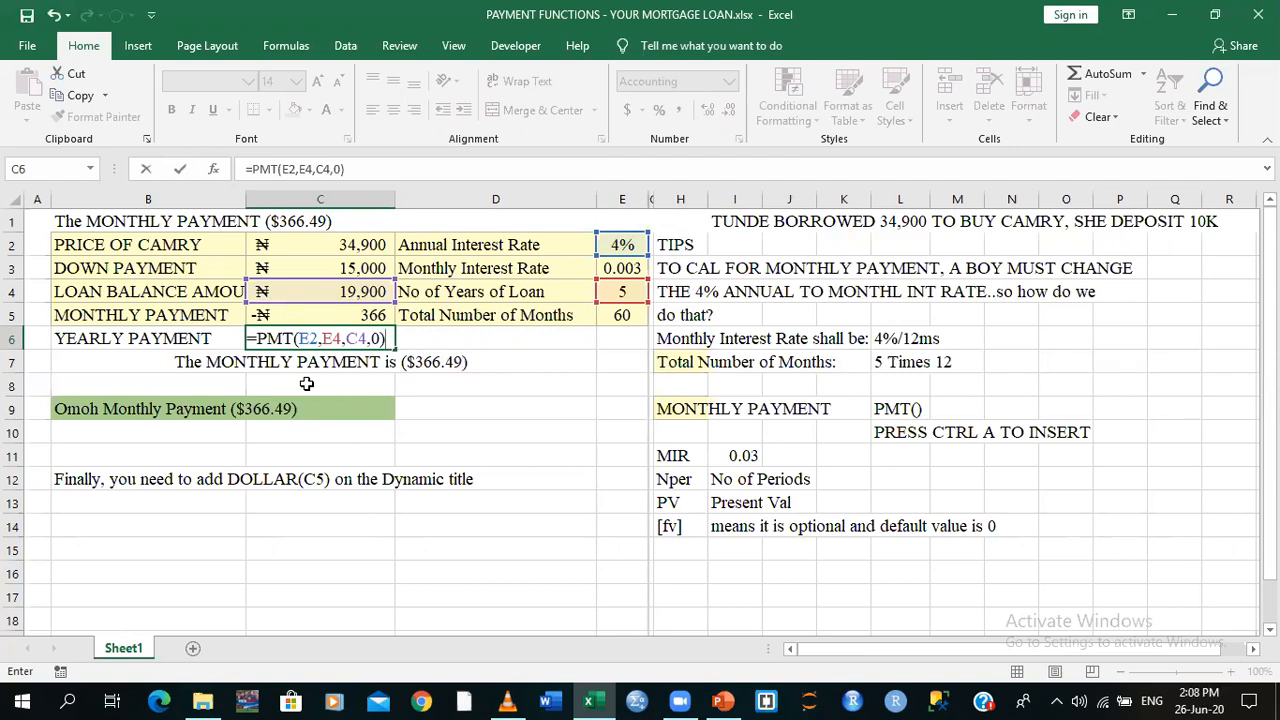
pyautogui.press('Return')
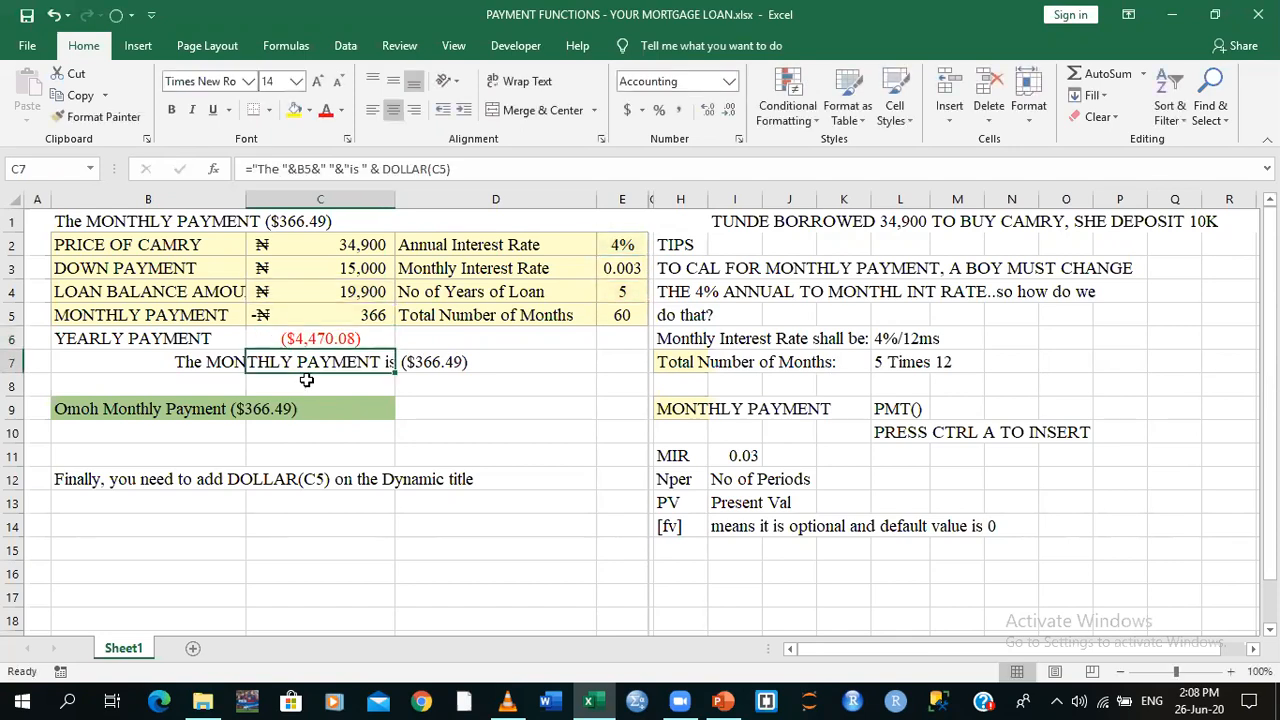
# Format the yearly payment in C6 as Accounting with the NGN symbol and 0 decimal places
pyautogui.click(293, 338)
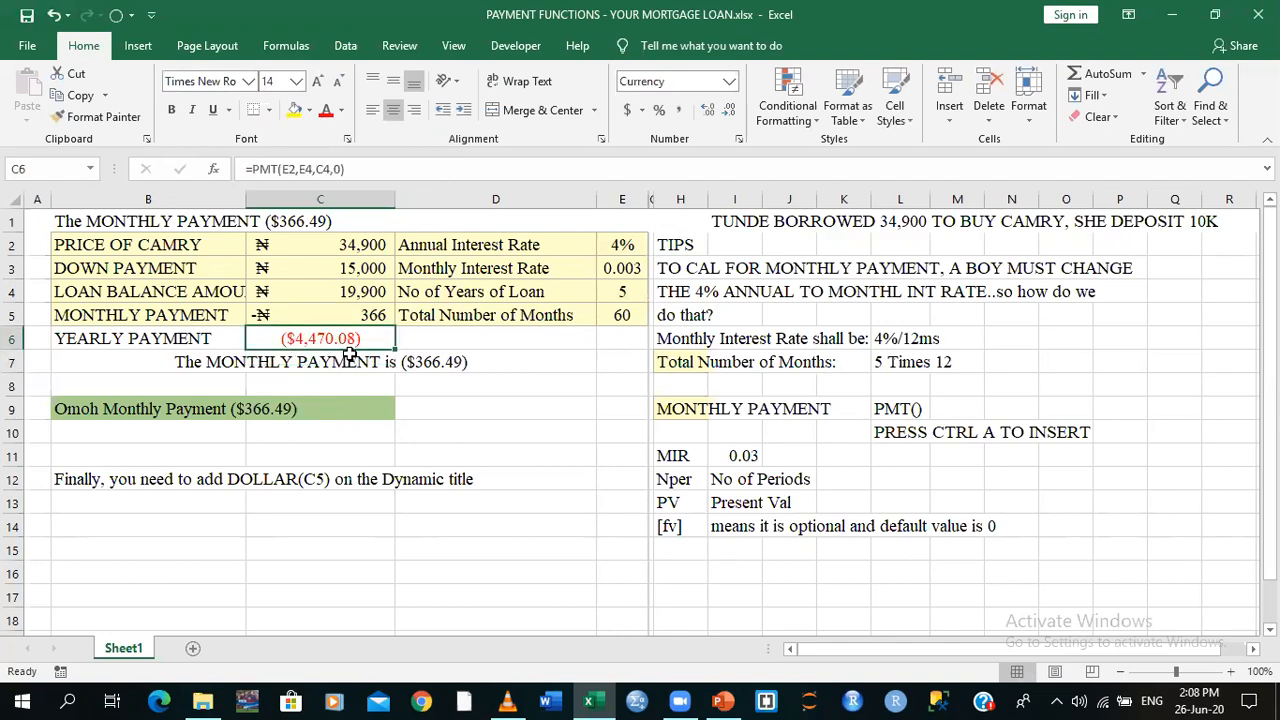
pyautogui.click(640, 111)
pyautogui.click(671, 244)
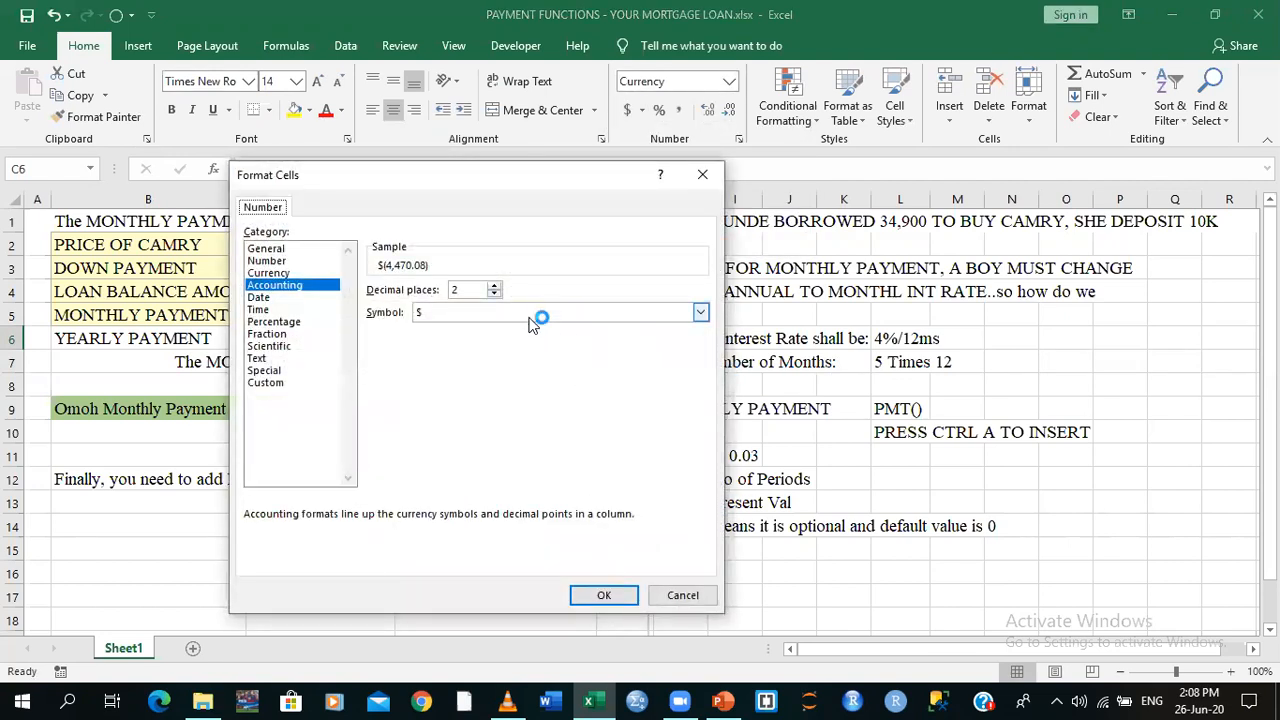
pyautogui.click(523, 311)
pyautogui.click(510, 314)
pyautogui.click(510, 314)
pyautogui.click(505, 316)
pyautogui.click(503, 315)
pyautogui.press('n')
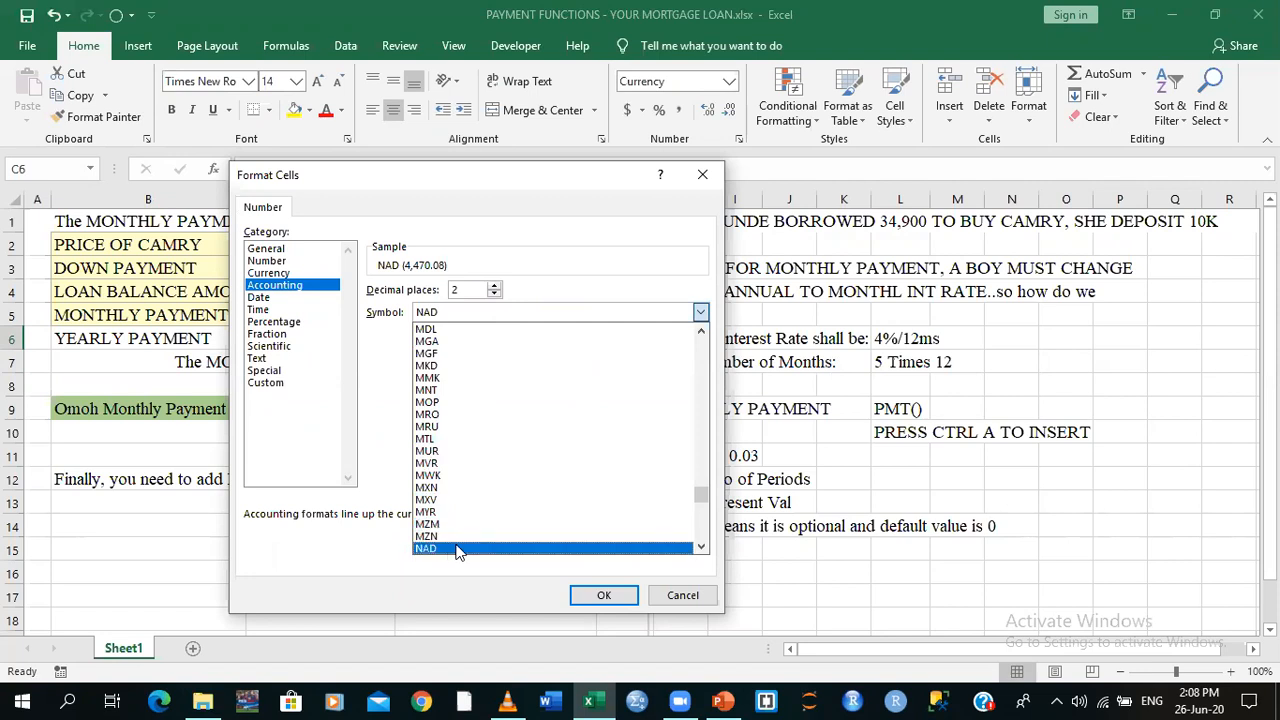
pyautogui.click(703, 557)
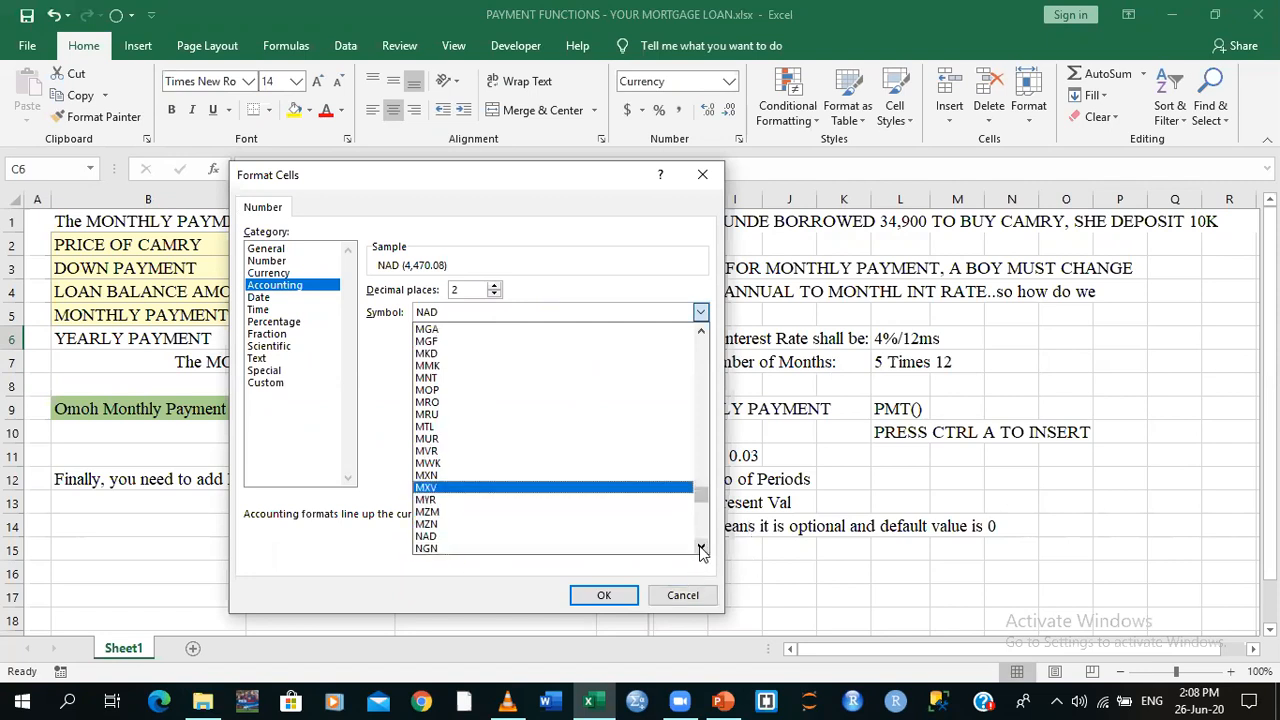
pyautogui.click(613, 548)
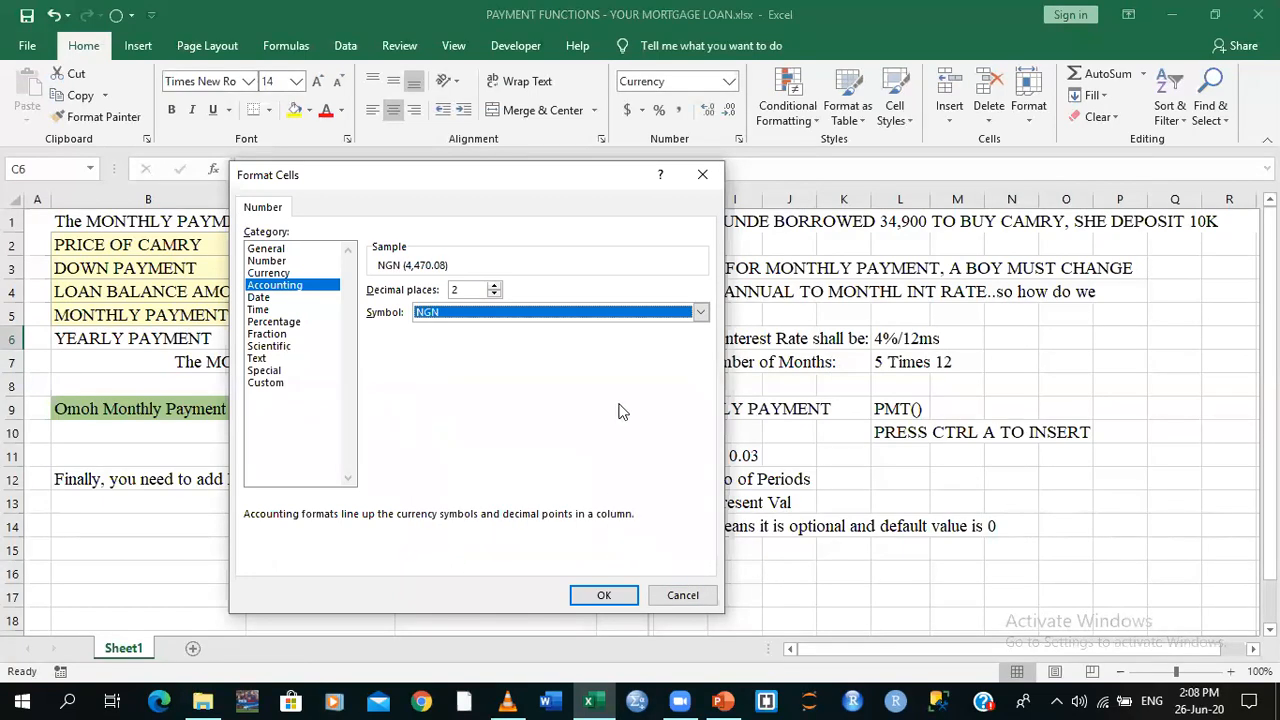
pyautogui.click(493, 295)
pyautogui.click(493, 295)
pyautogui.click(604, 596)
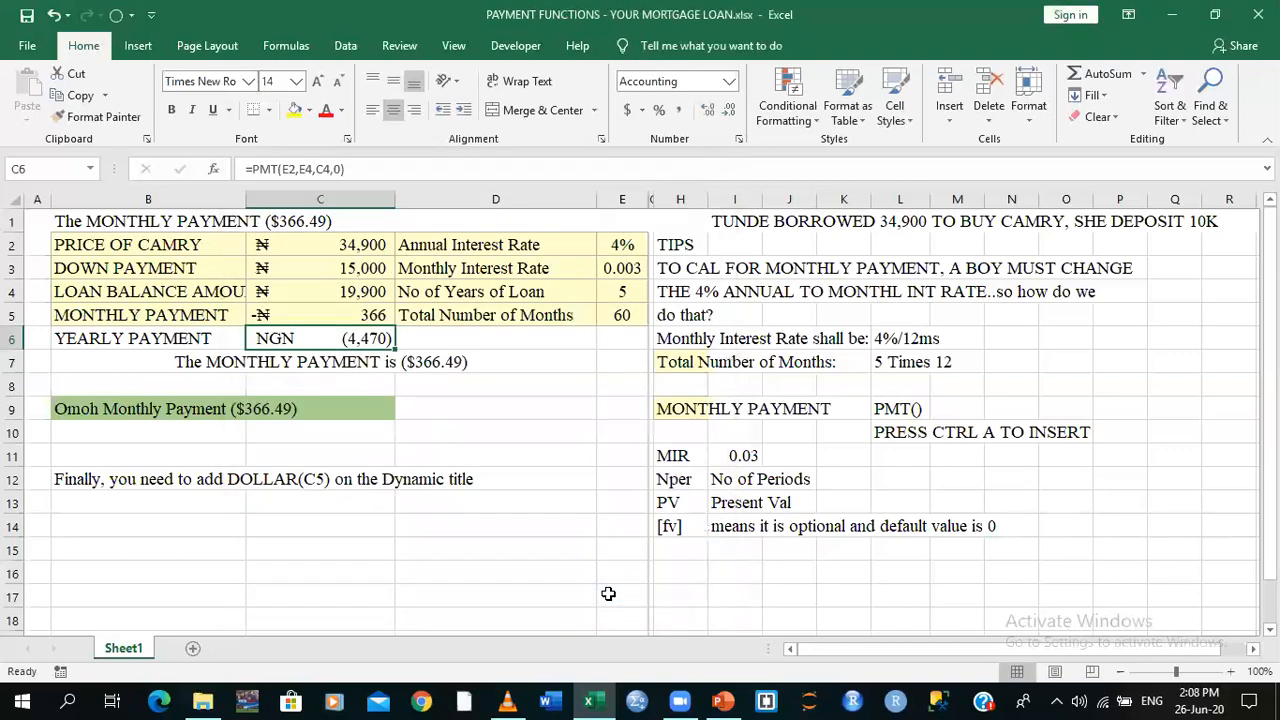
pyautogui.click(522, 450)
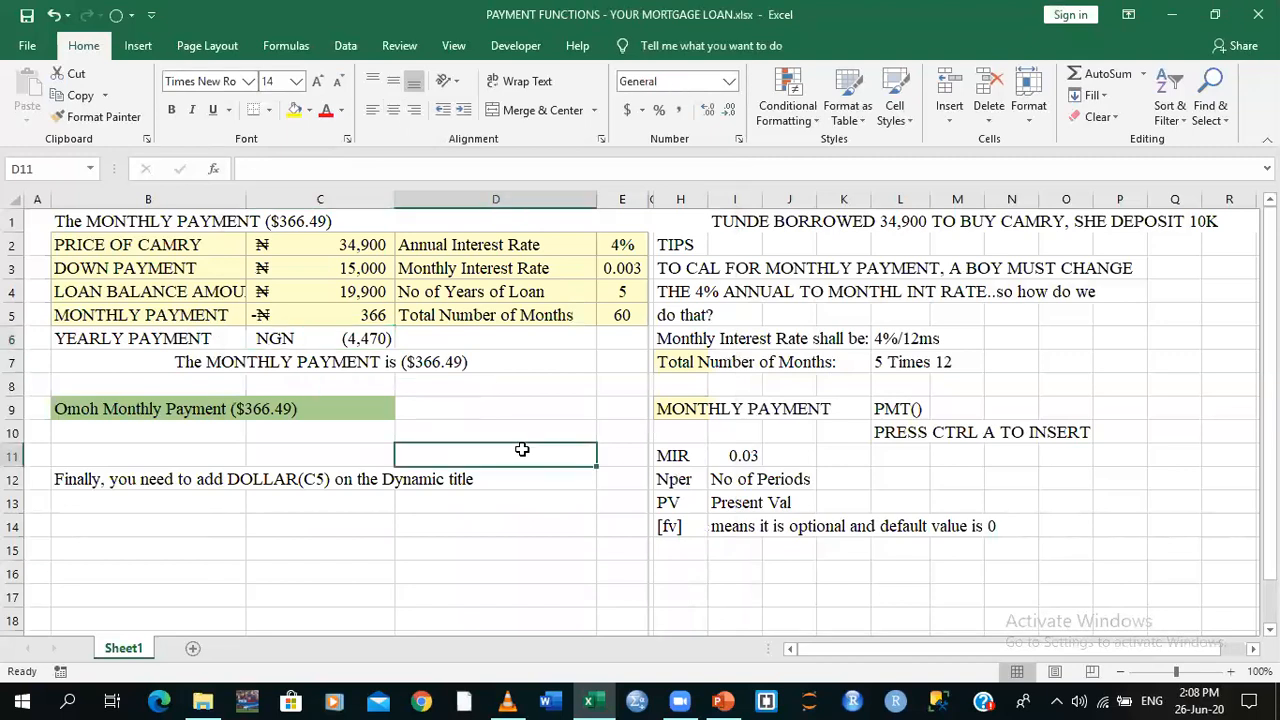
pyautogui.click(556, 401)
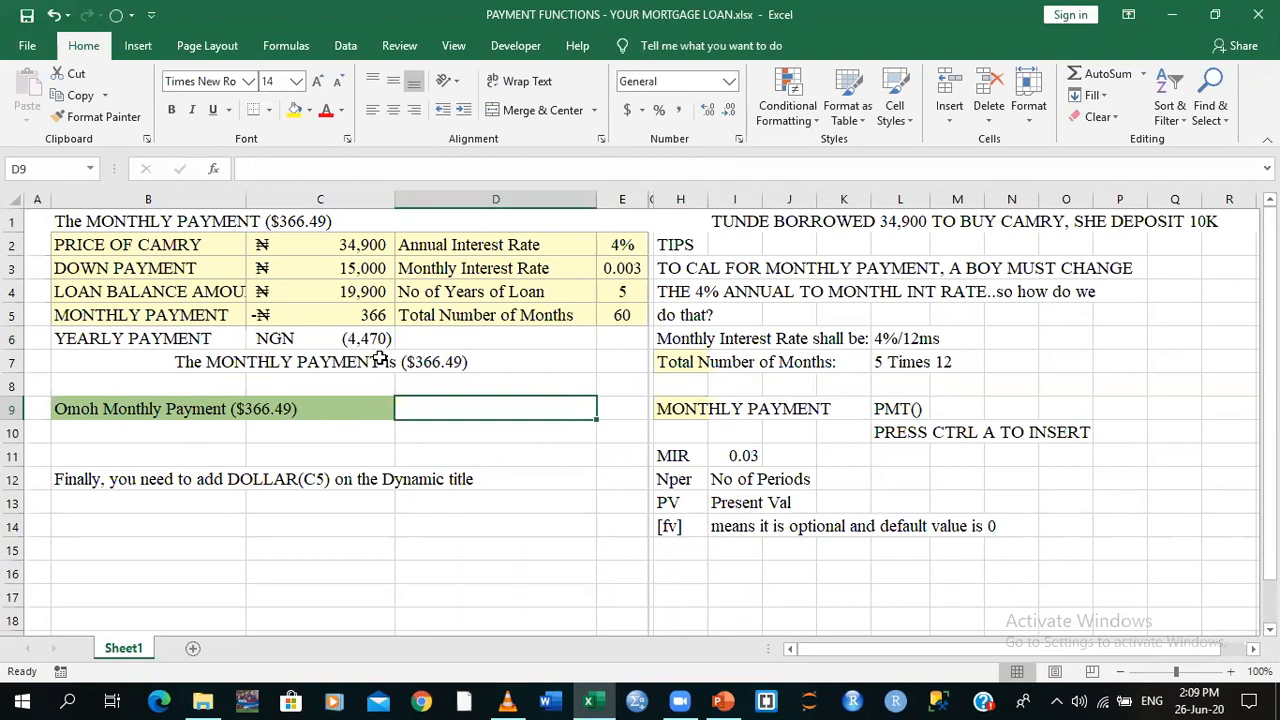
pyautogui.click(713, 700)
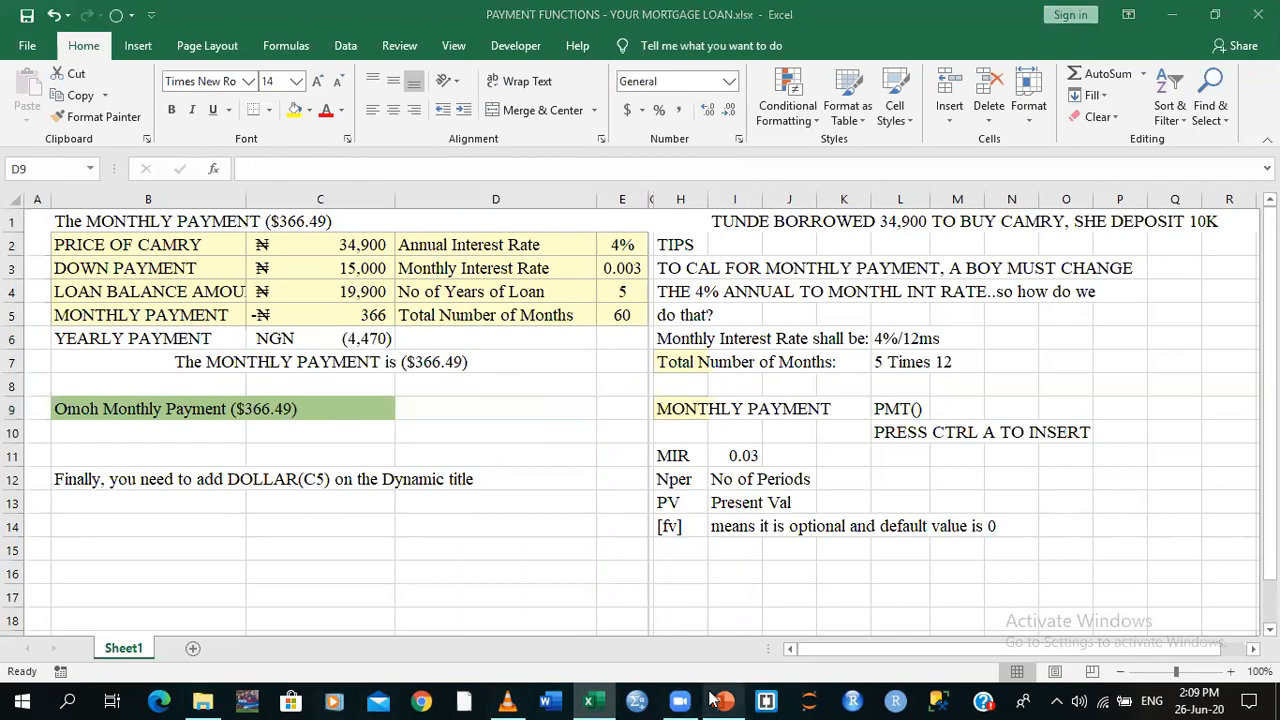
pyautogui.click(713, 700)
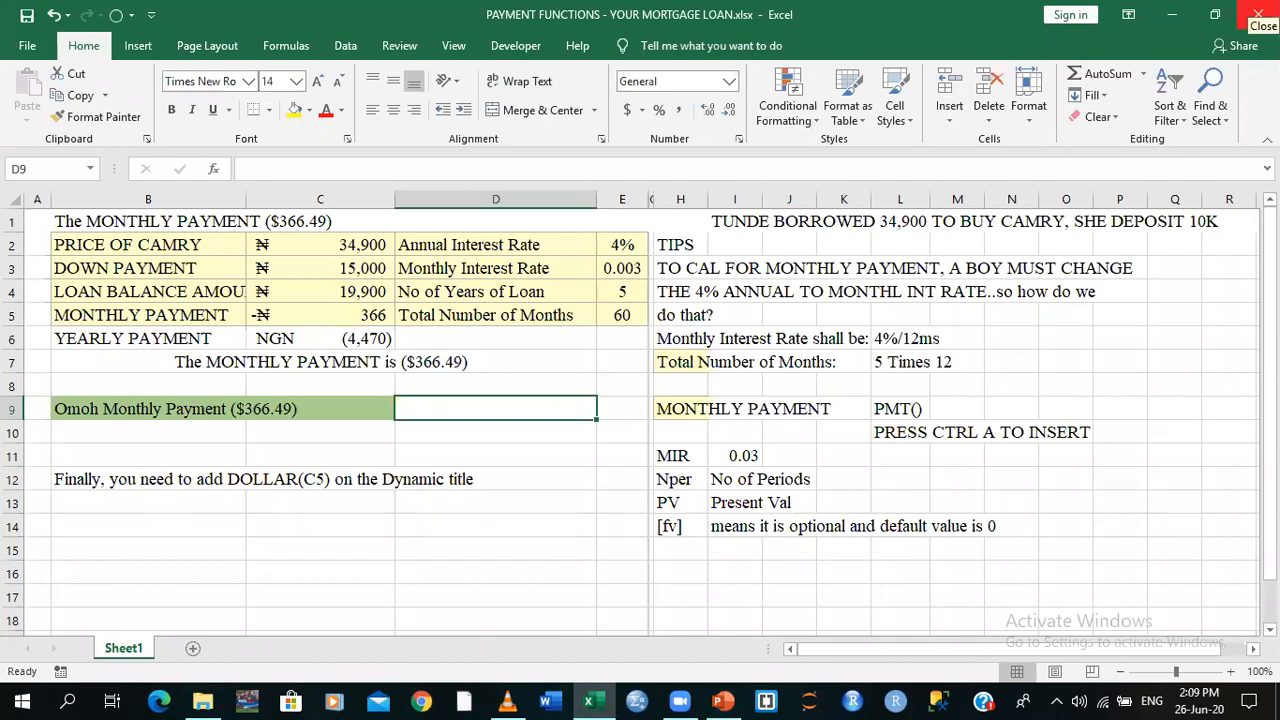
# Close the mortgage loan workbook without saving the changes and minimize the DAY 2 folder window
pyautogui.click(1257, 15)
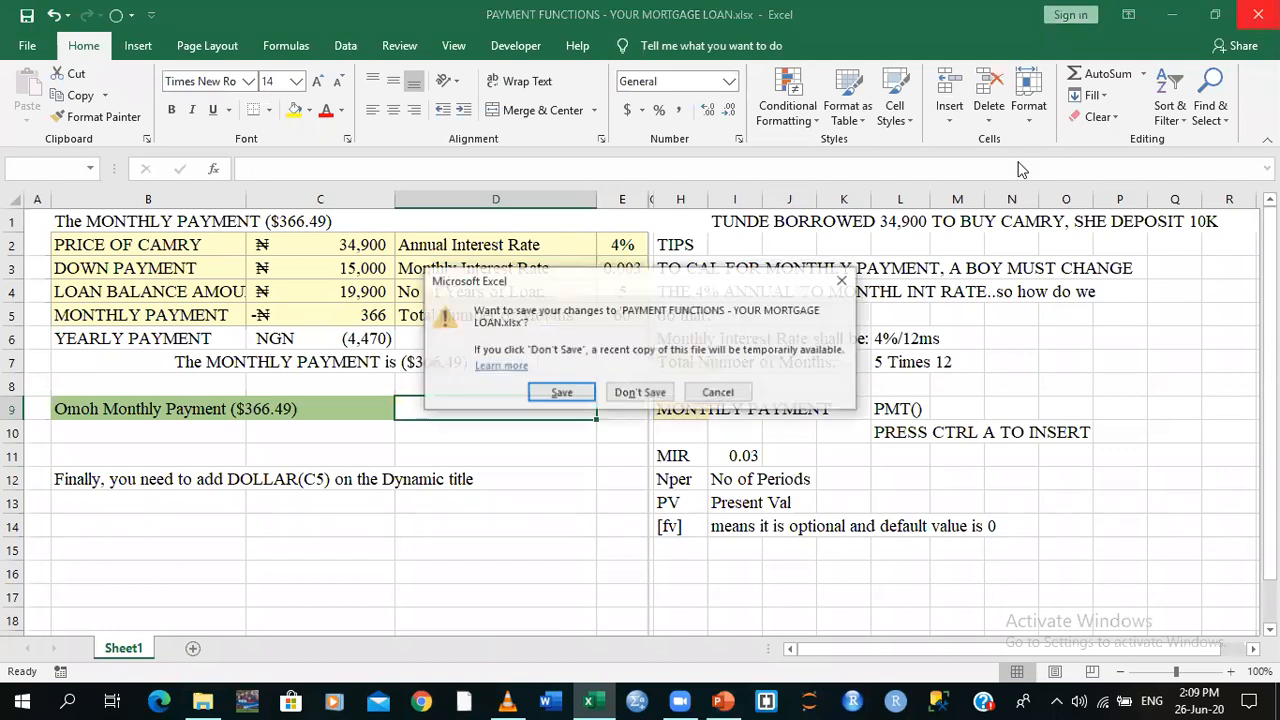
pyautogui.click(640, 393)
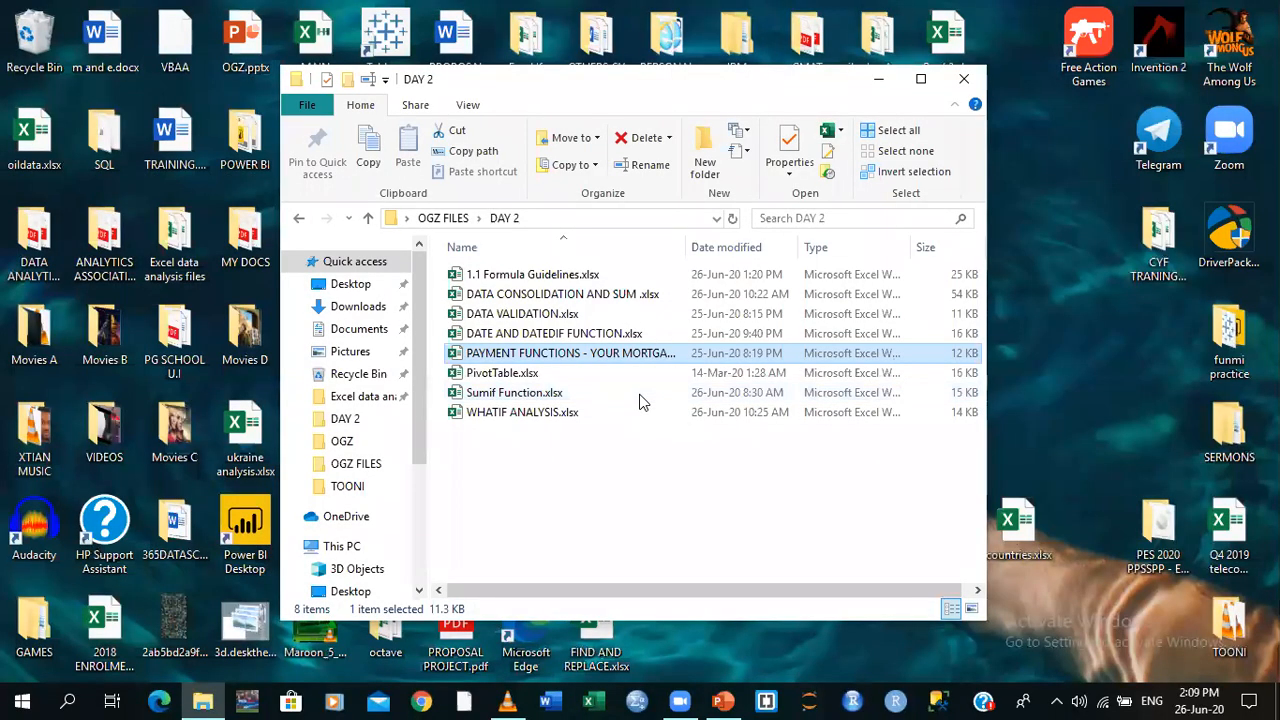
pyautogui.click(880, 82)
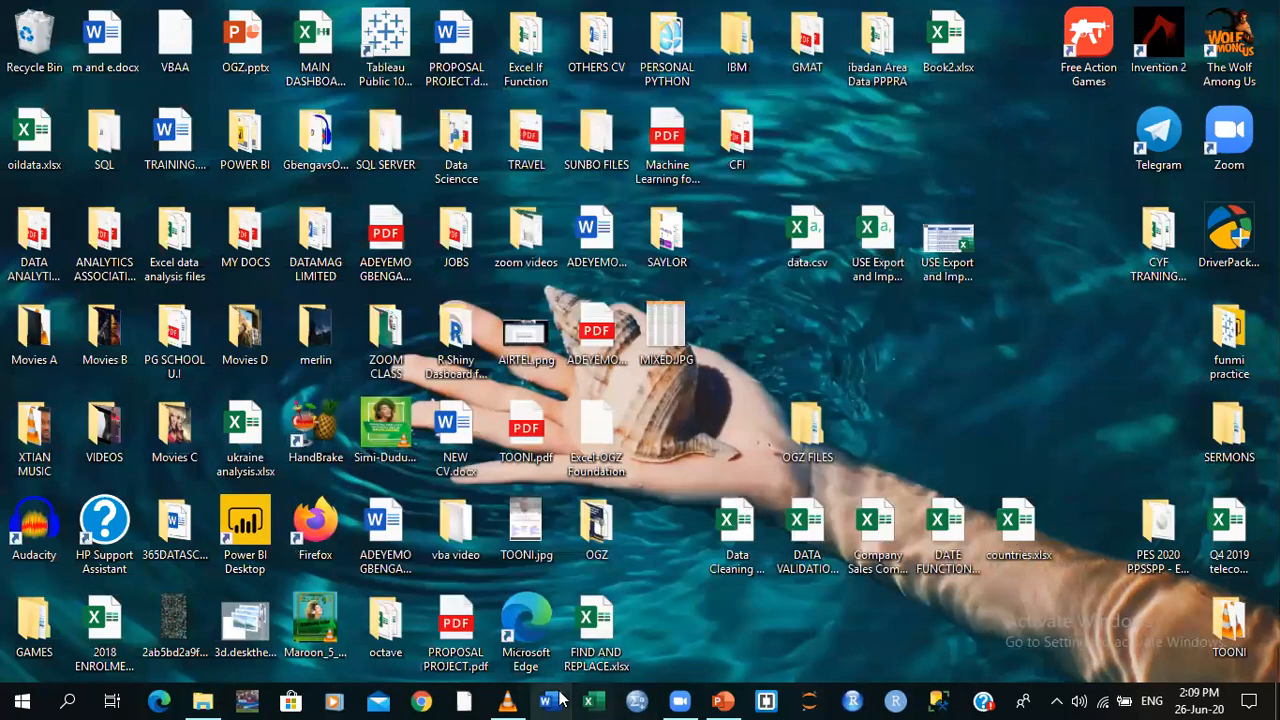
# Open a new blank Excel workbook and enter the title EASY BUY in cell D4
pyautogui.click(596, 702)
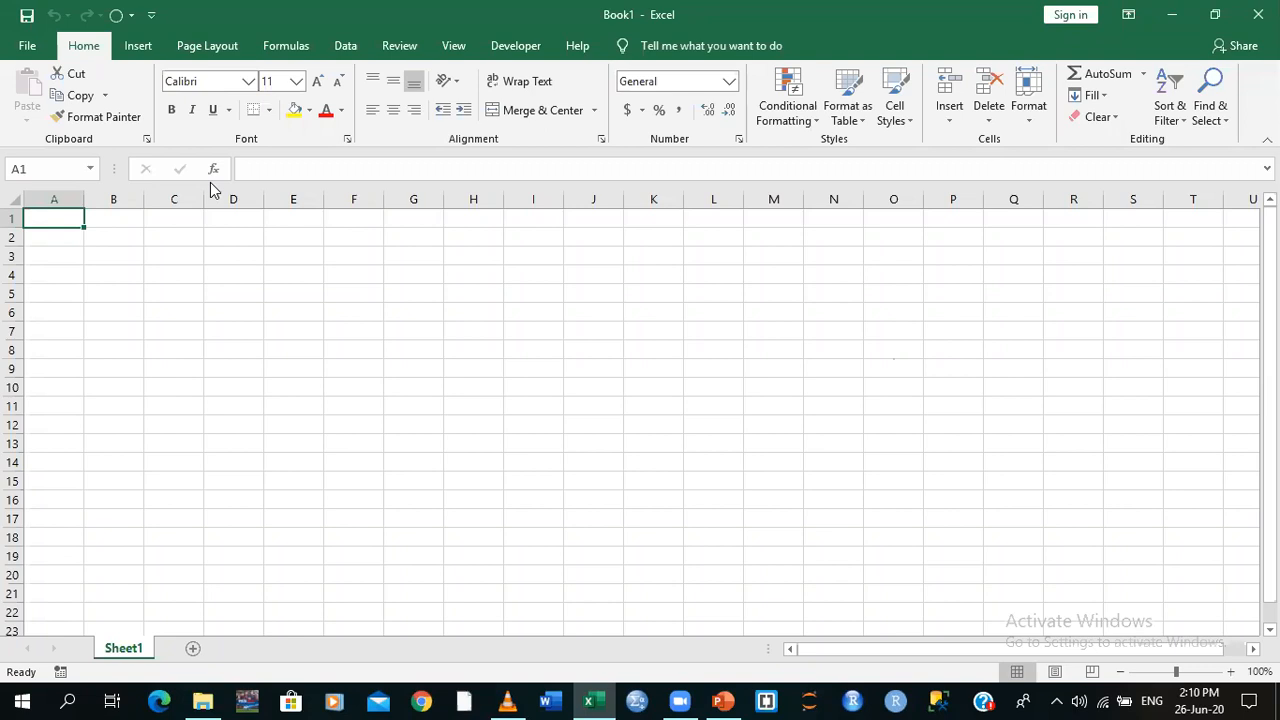
pyautogui.click(260, 275)
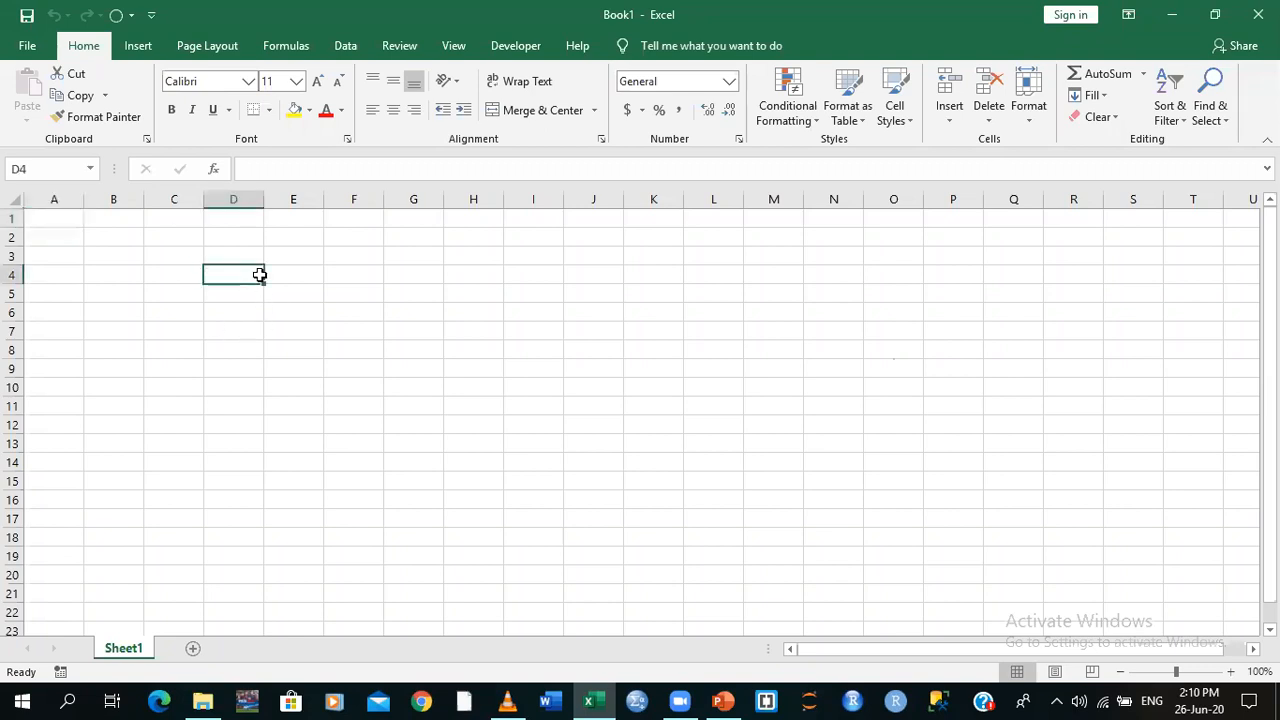
pyautogui.write('EASY ')
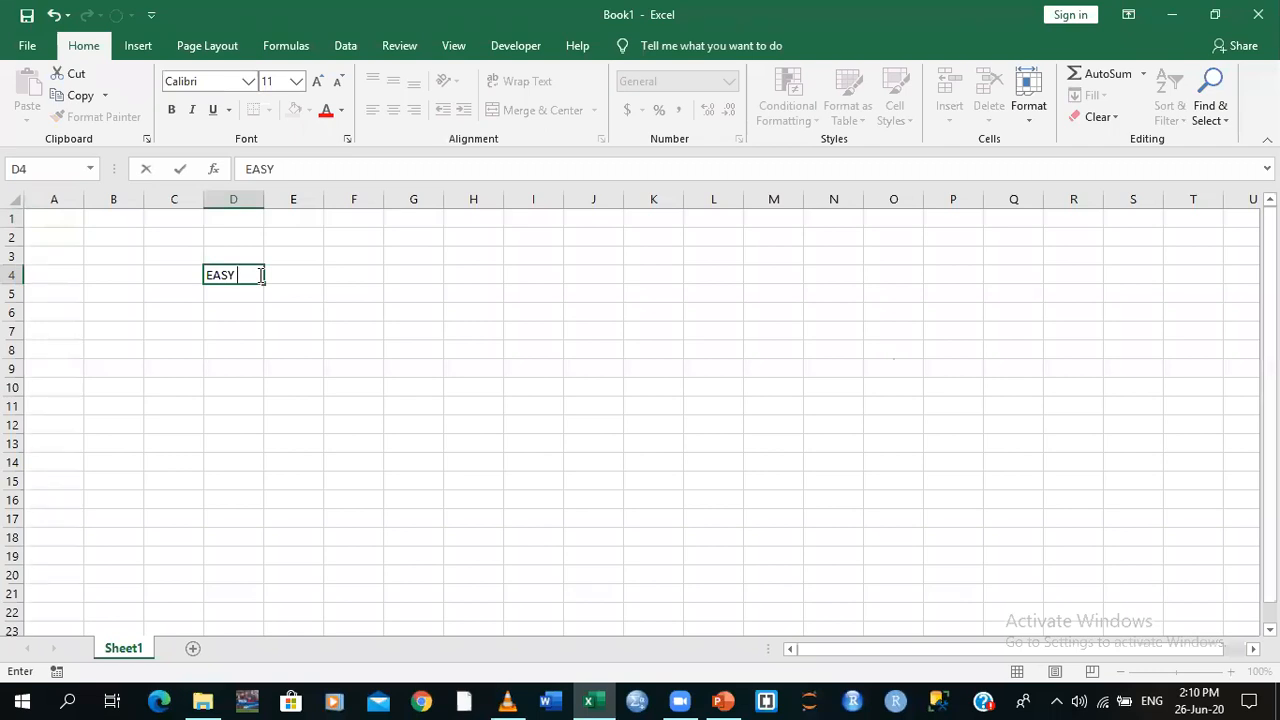
pyautogui.write('BUY')
pyautogui.click(313, 278)
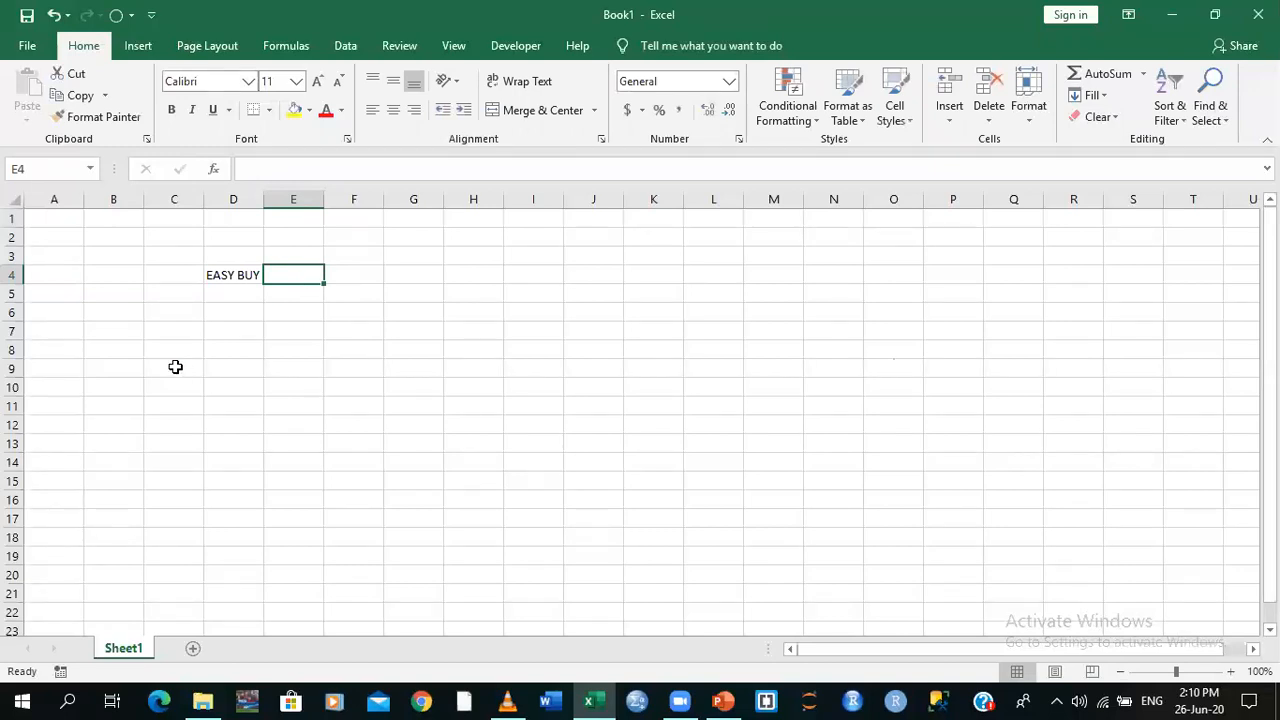
# Add the label PHONE PRICE in cell C5, one row below the title
pyautogui.click(220, 293)
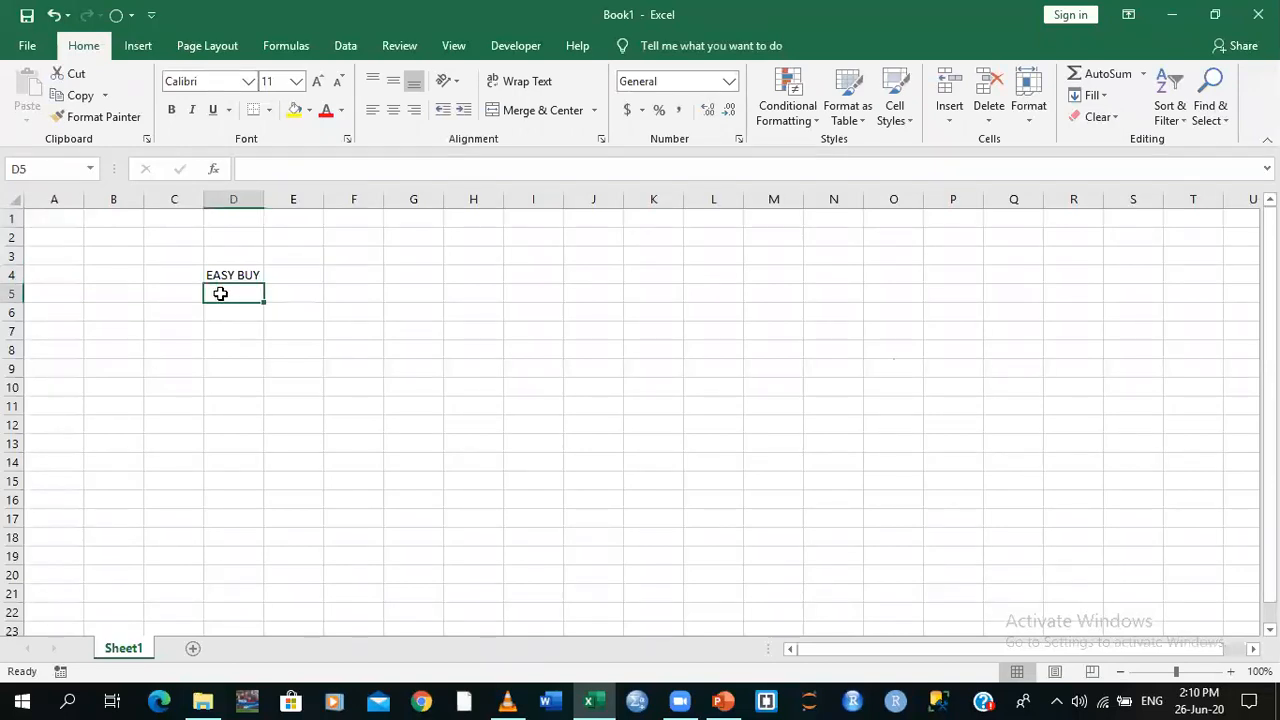
pyautogui.click(162, 291)
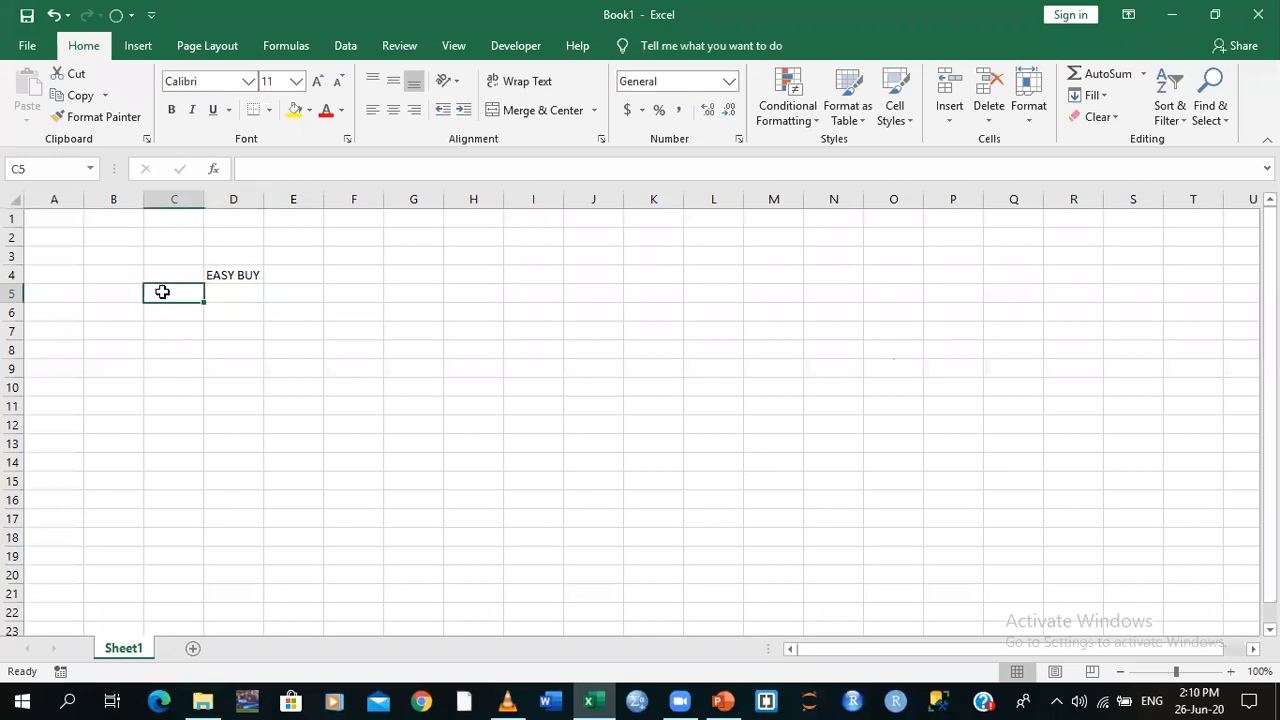
pyautogui.write('PHONE P')
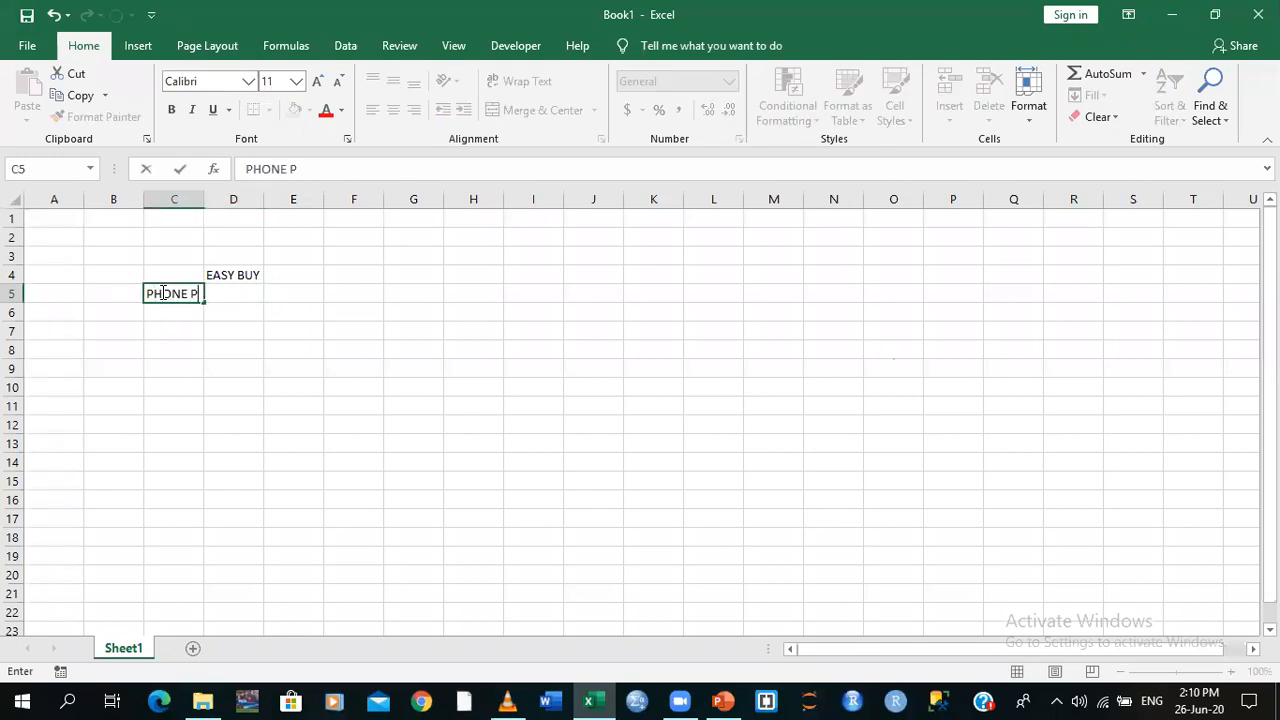
pyautogui.write('RICE')
# Move the EASY BUY title from D4 to C4 and autofit the width of column C
pyautogui.click(227, 270)
pyautogui.moveTo(229, 265); pyautogui.dragTo(177, 273)
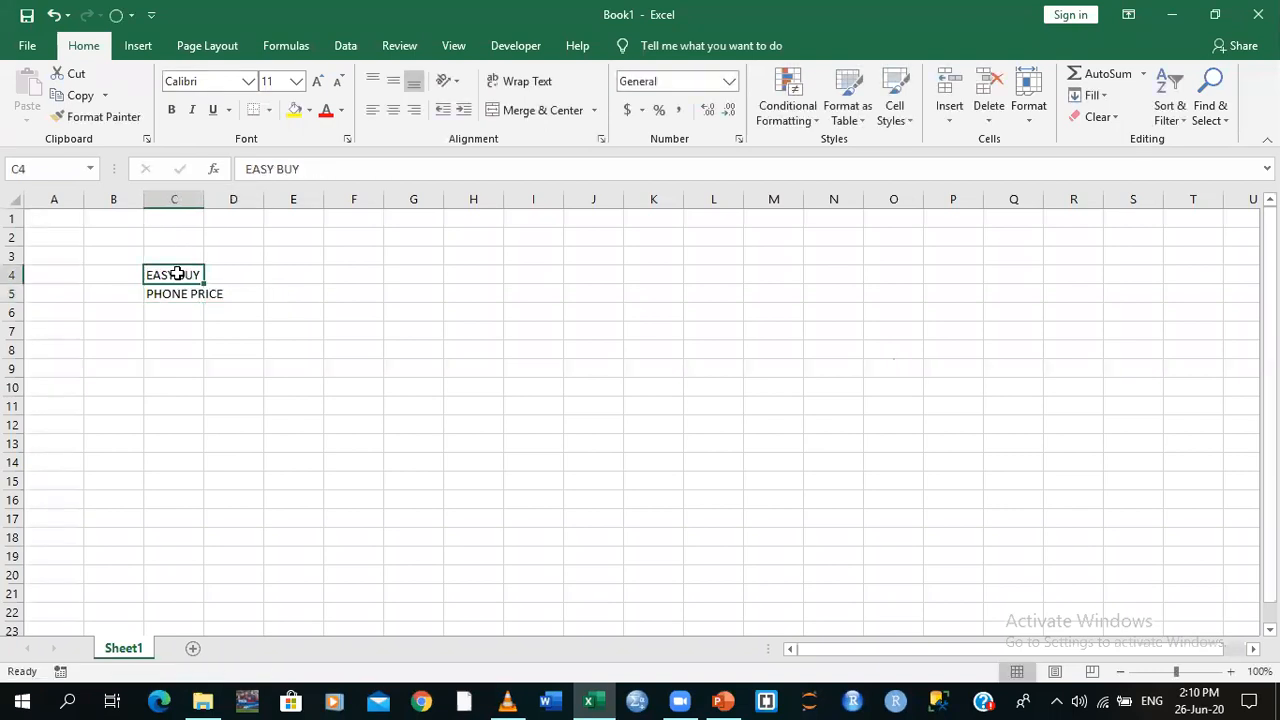
pyautogui.doubleClick(204, 196)
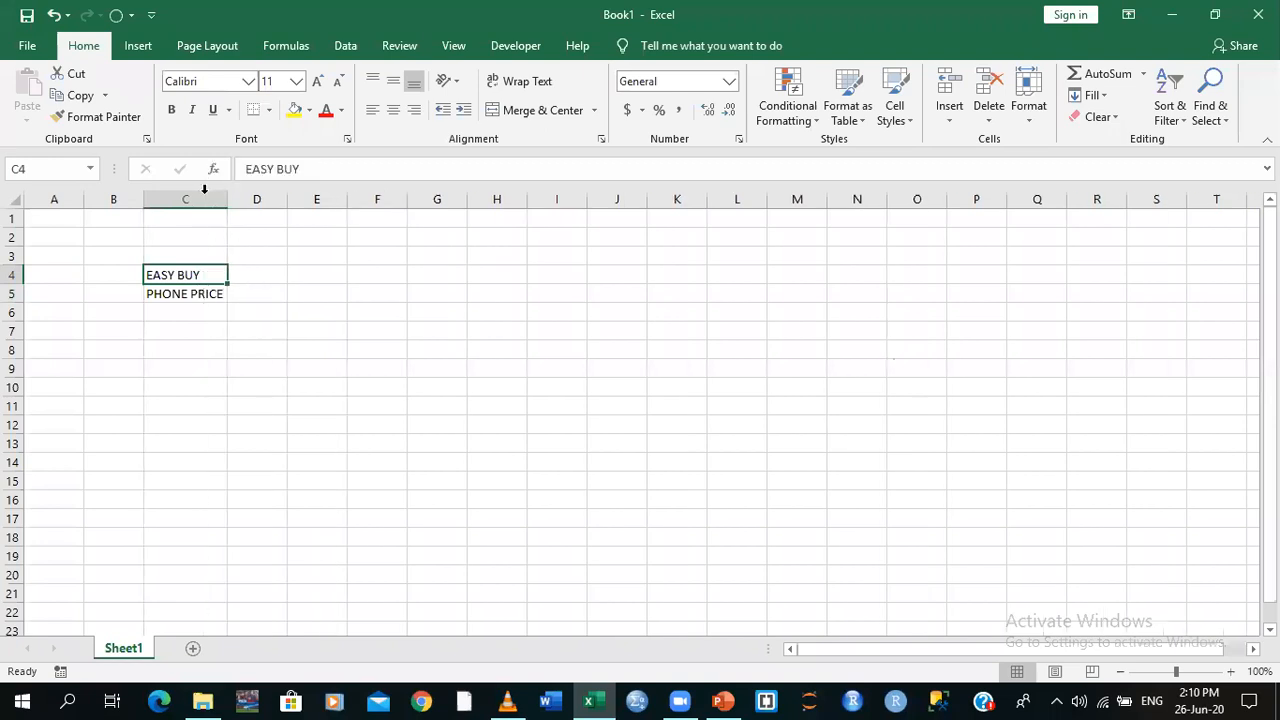
# Enter 250000 as the phone price in cell D5, beside the PHONE PRICE label
pyautogui.click(252, 293)
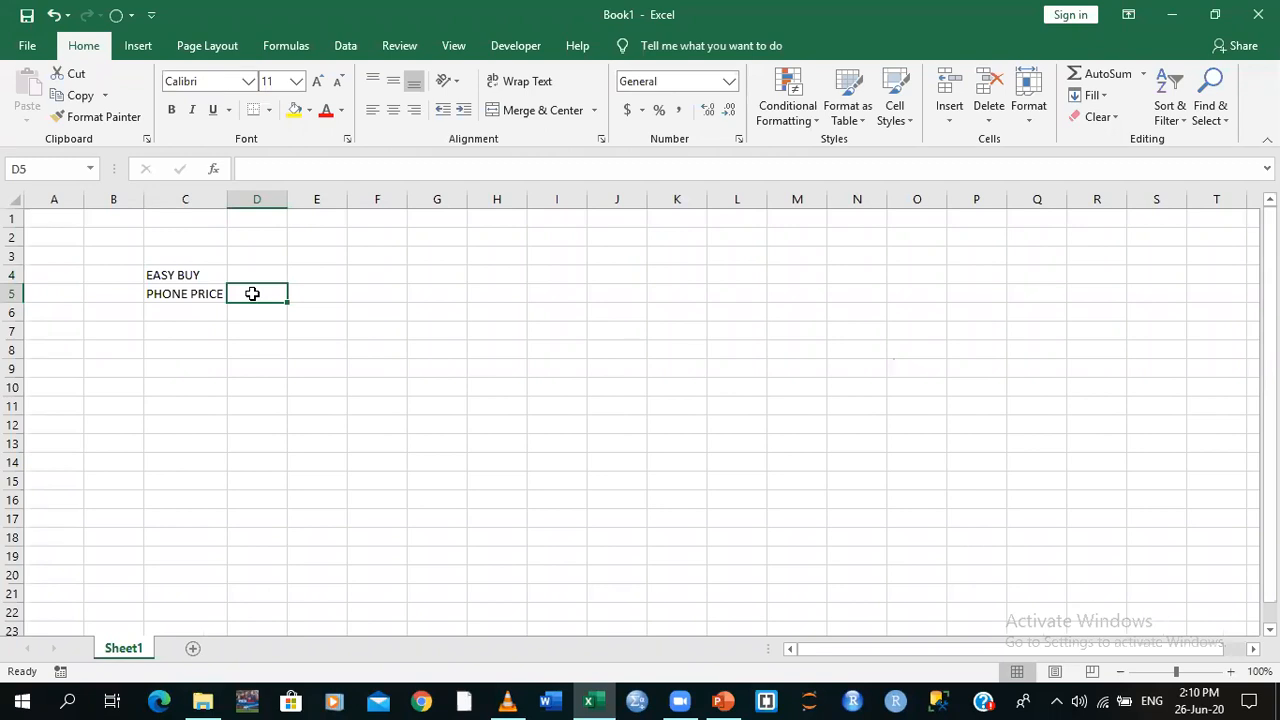
pyautogui.write('250000')
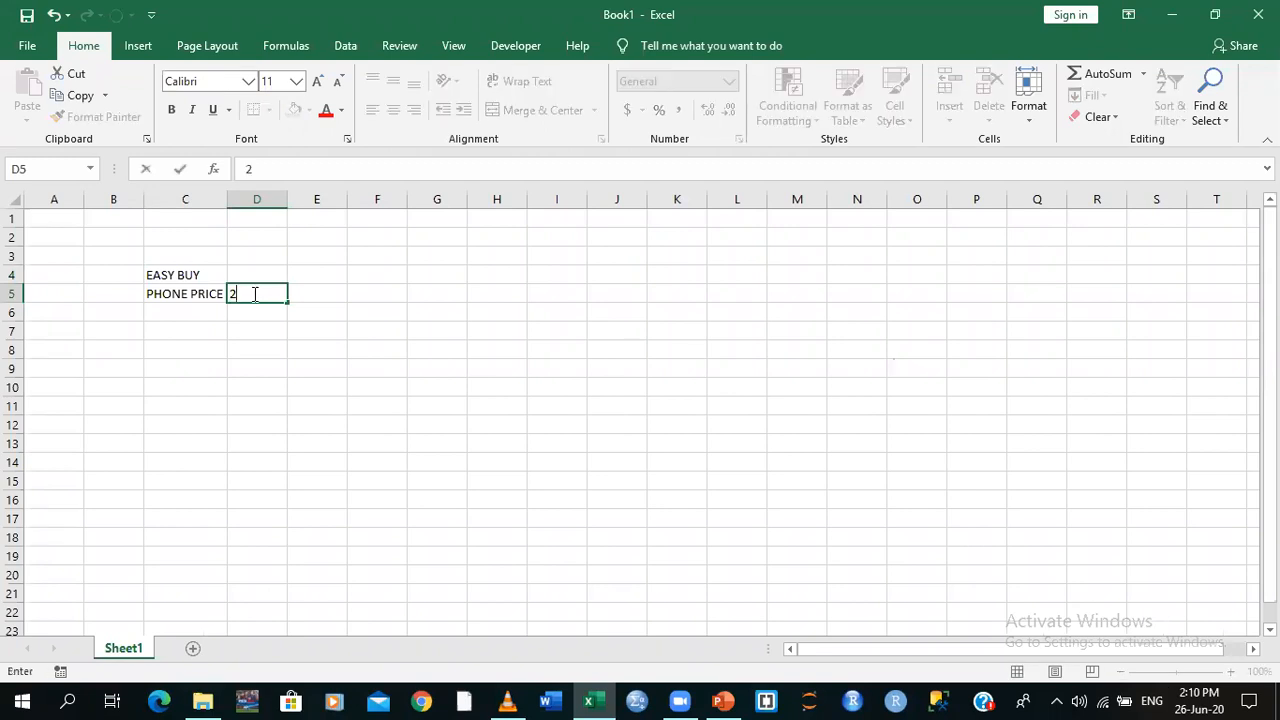
pyautogui.click(327, 327)
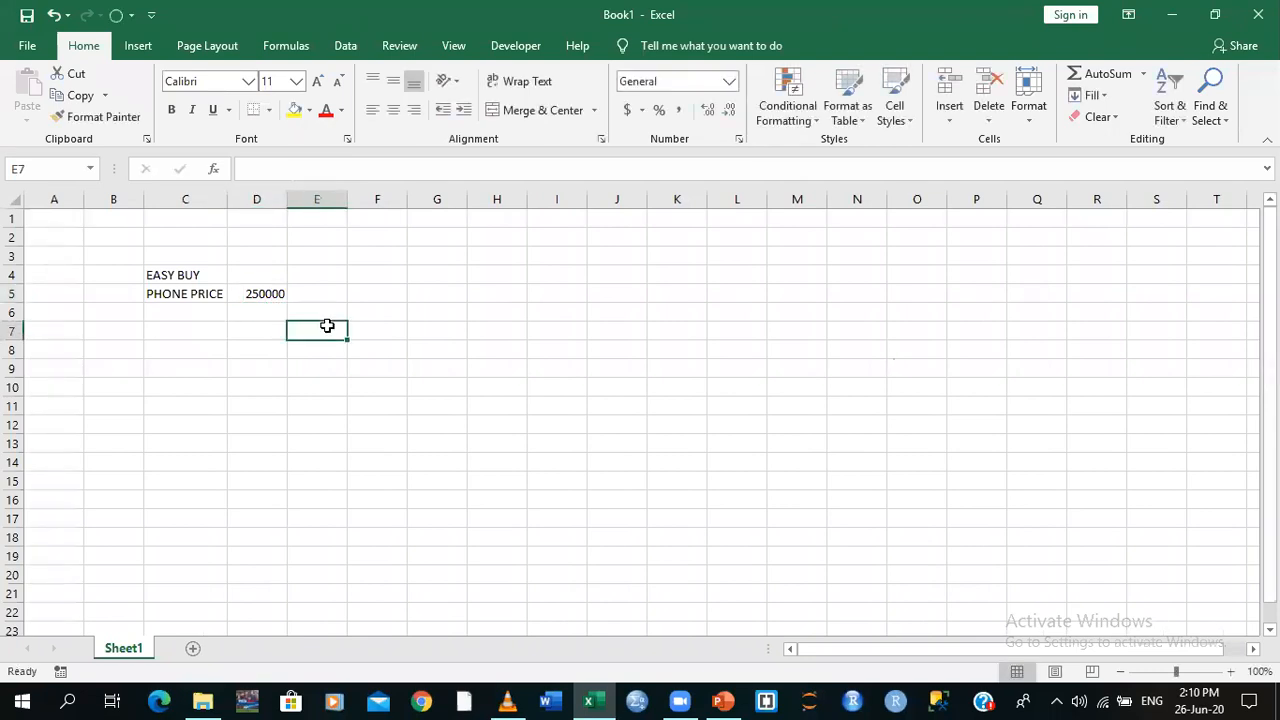
pyautogui.click(201, 312)
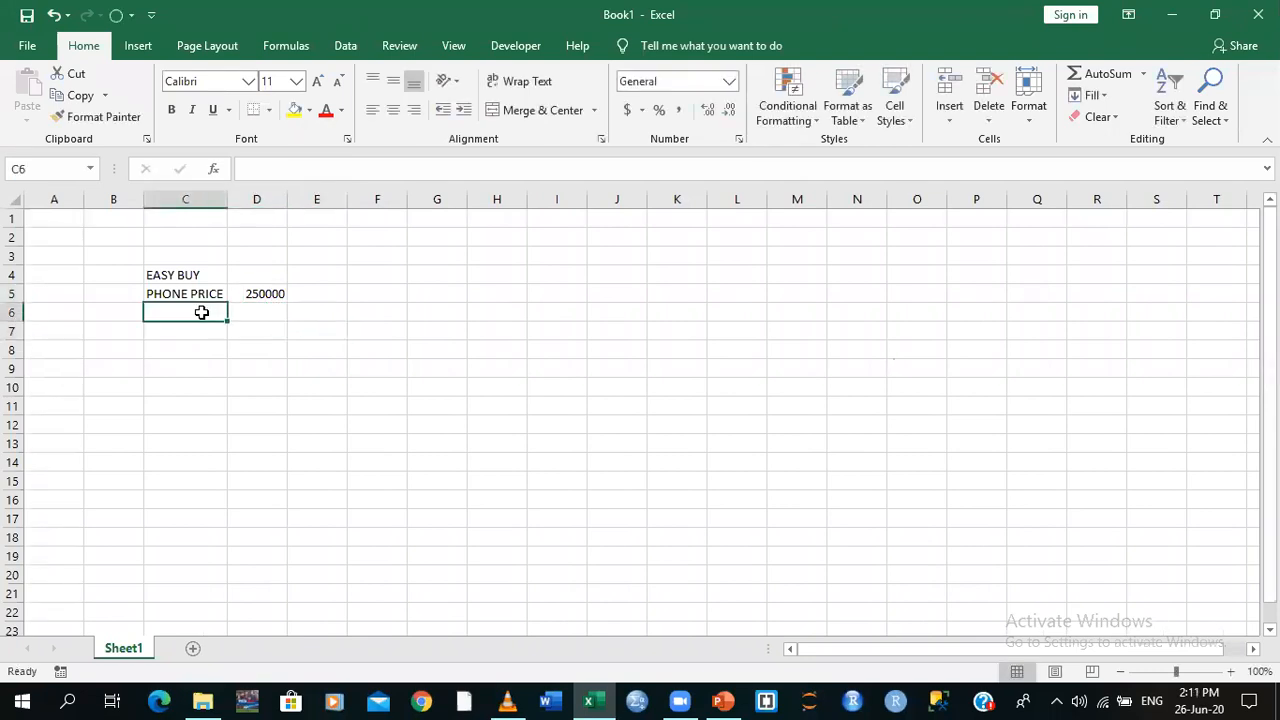
# Make the EASY BUY title in C4 bold and set its font size to 14
pyautogui.click(160, 272)
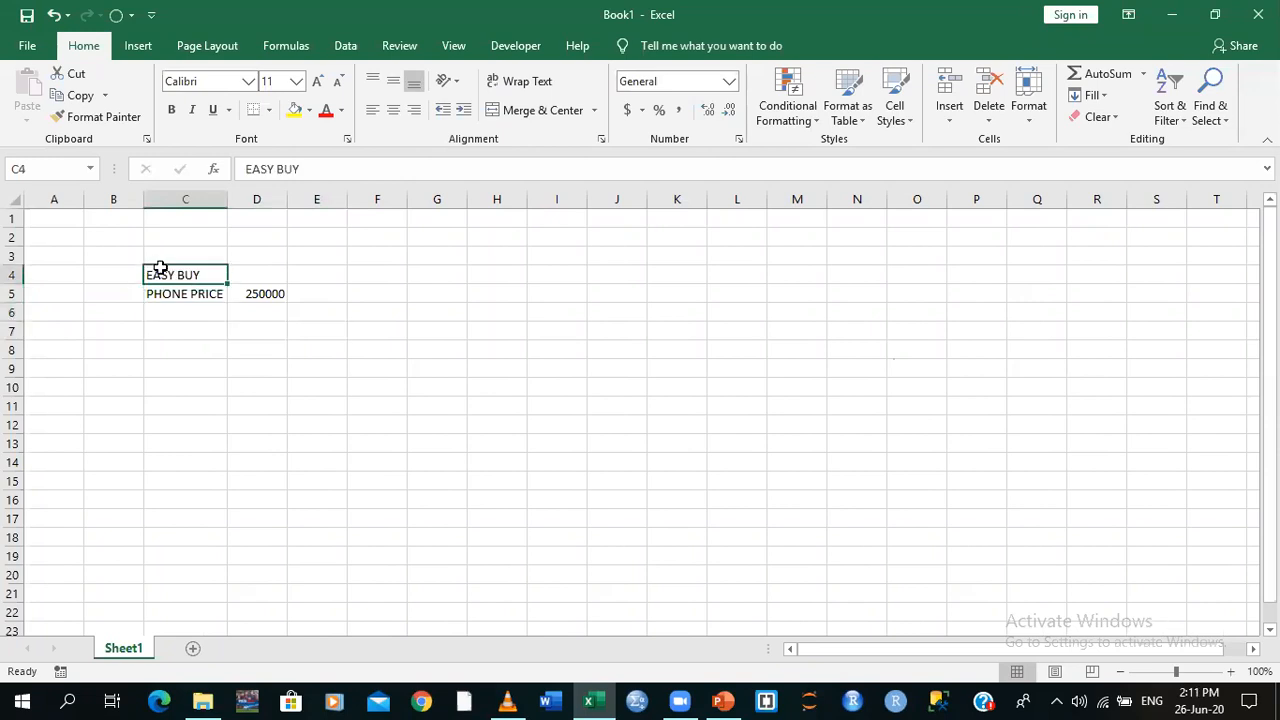
pyautogui.click(170, 110)
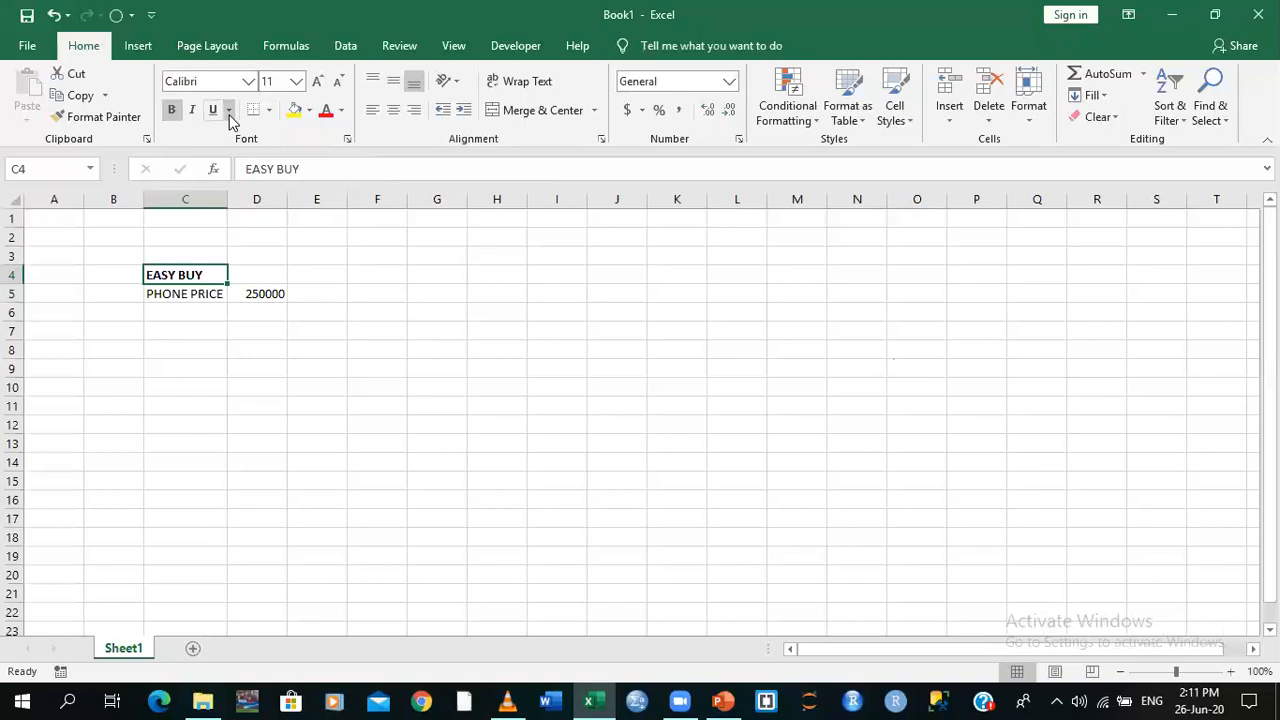
pyautogui.click(296, 81)
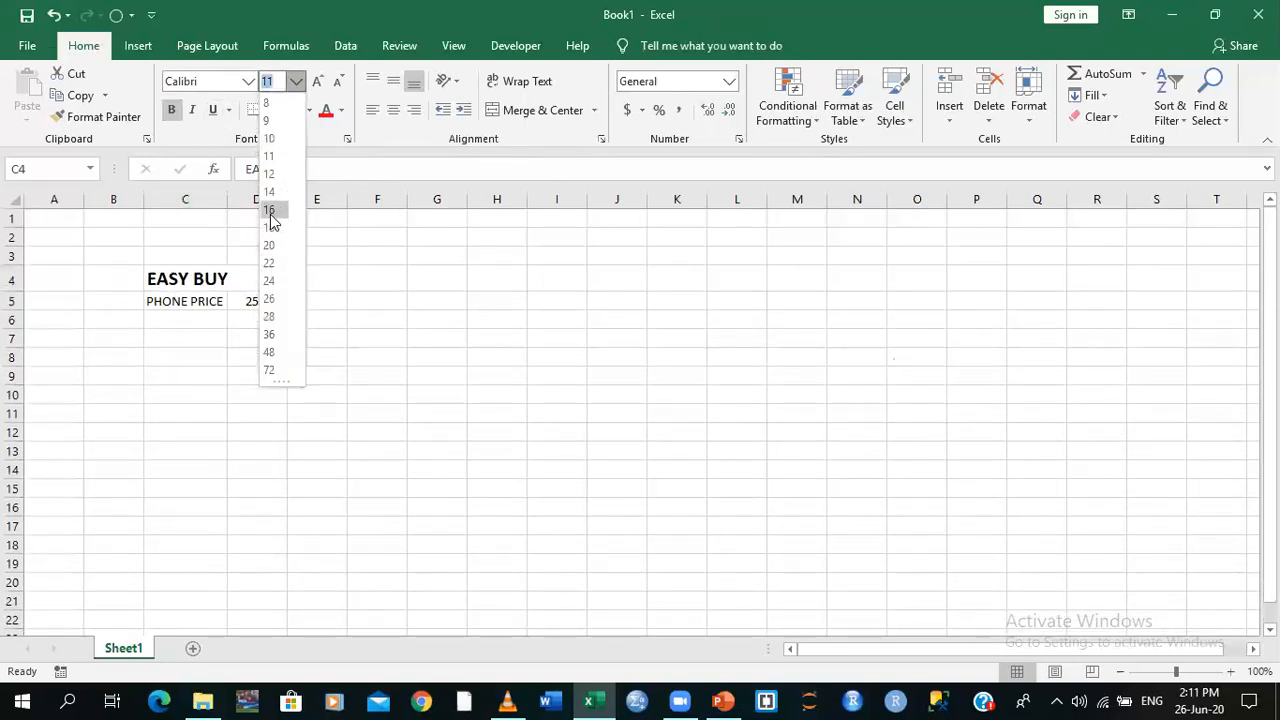
pyautogui.click(271, 193)
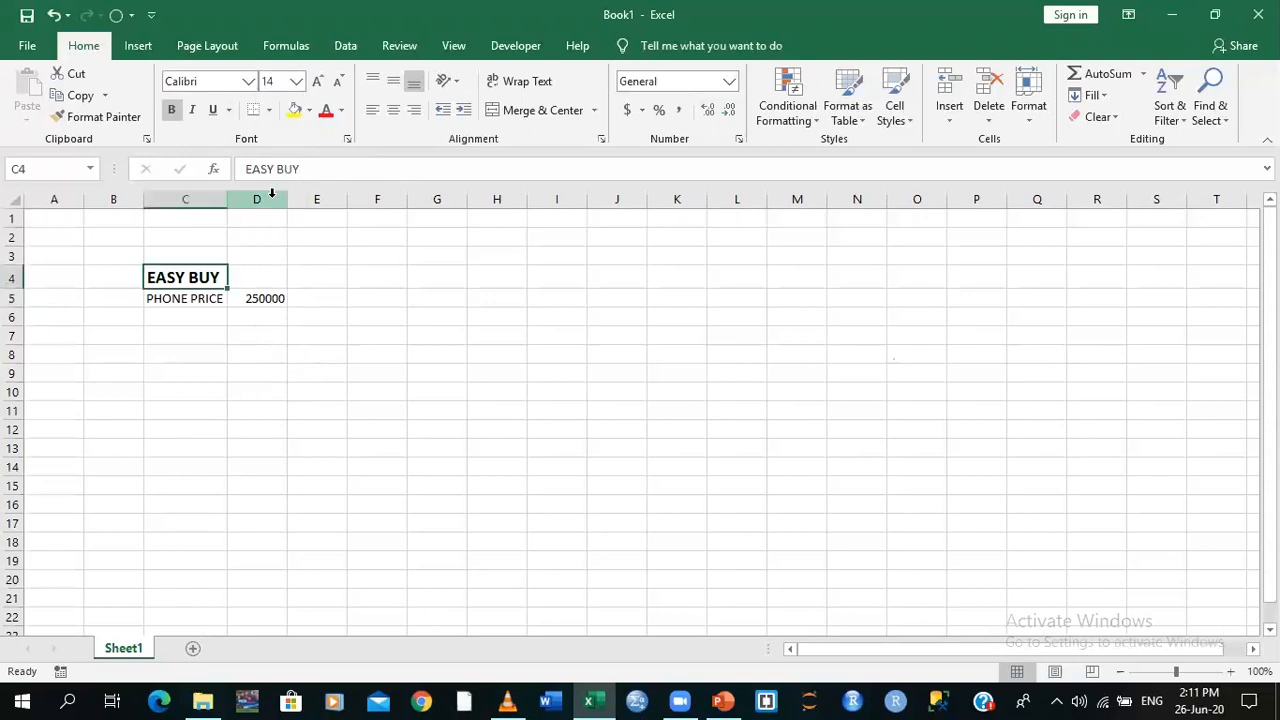
pyautogui.click(474, 374)
pyautogui.click(250, 301)
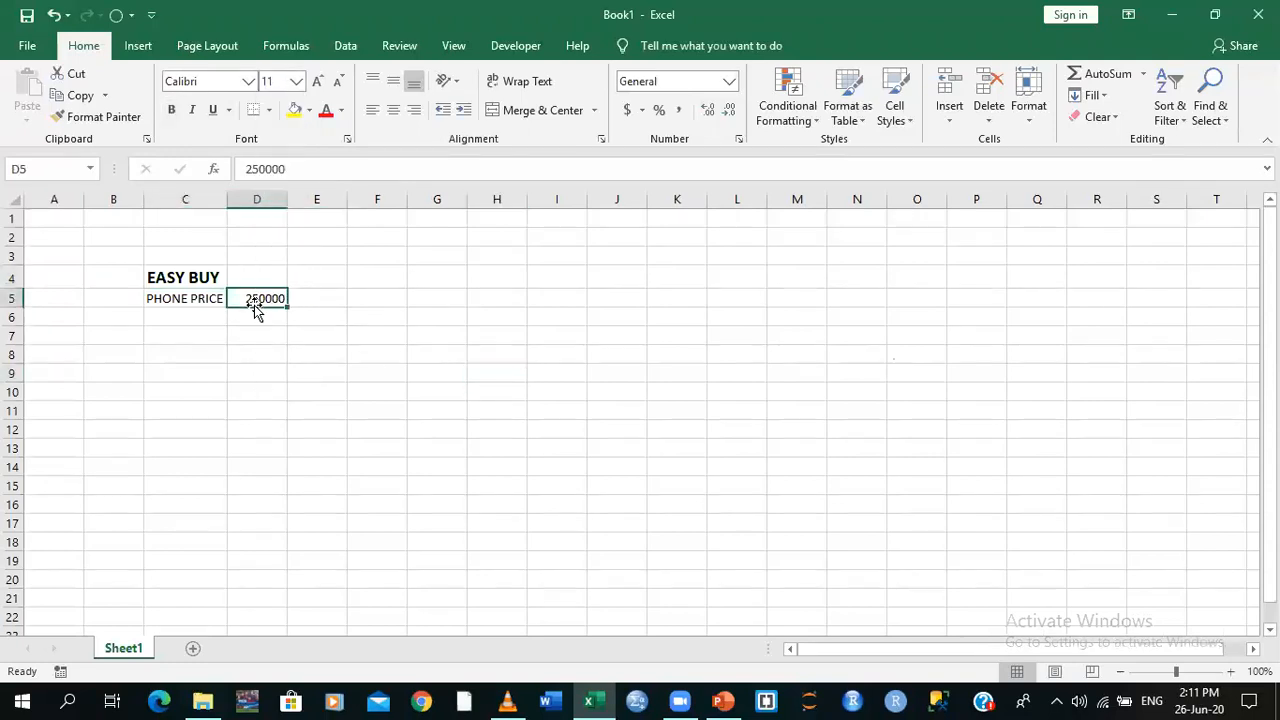
pyautogui.click(423, 411)
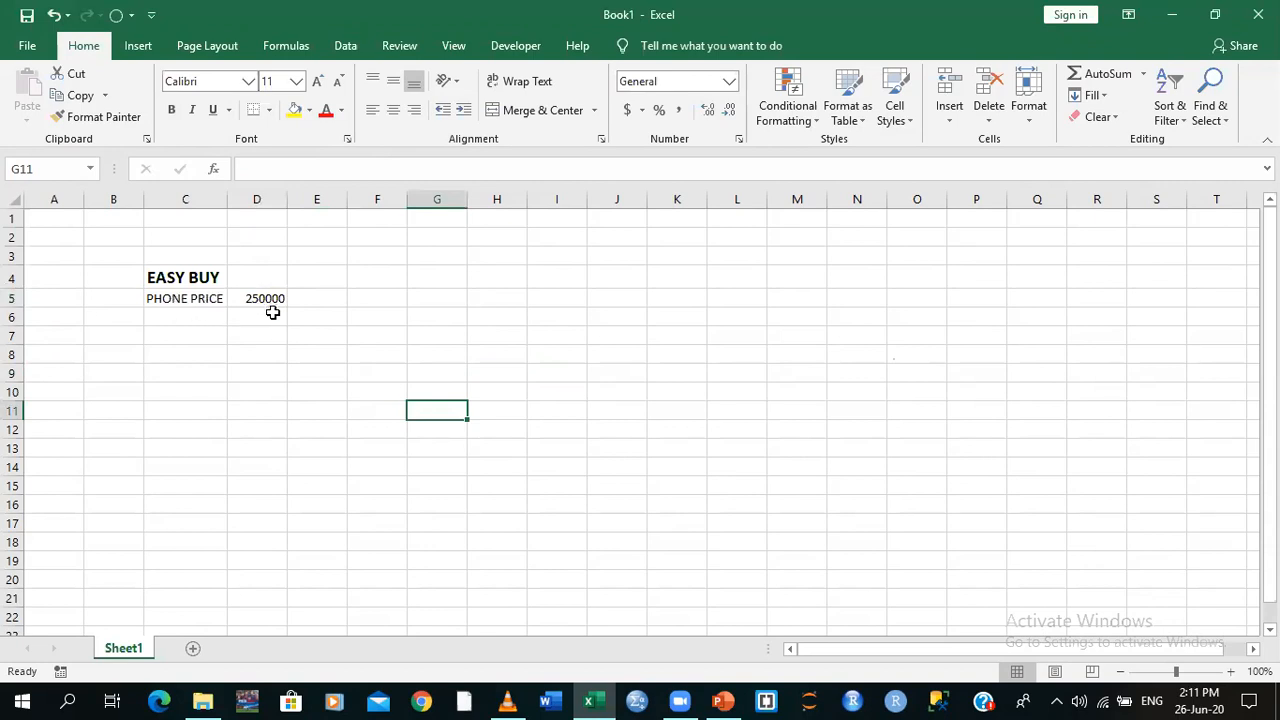
# Add the label DEPOSIT in cell C6 and enter 120000 as its amount in D6
pyautogui.click(192, 318)
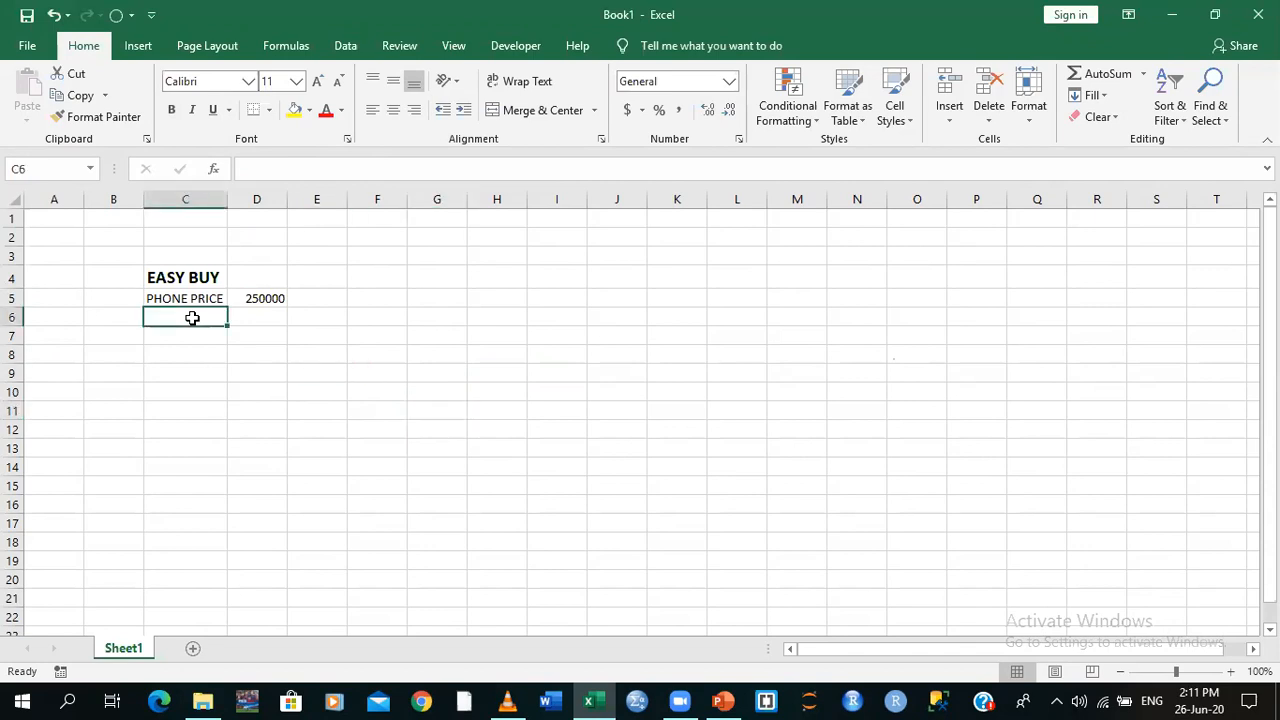
pyautogui.write('DE')
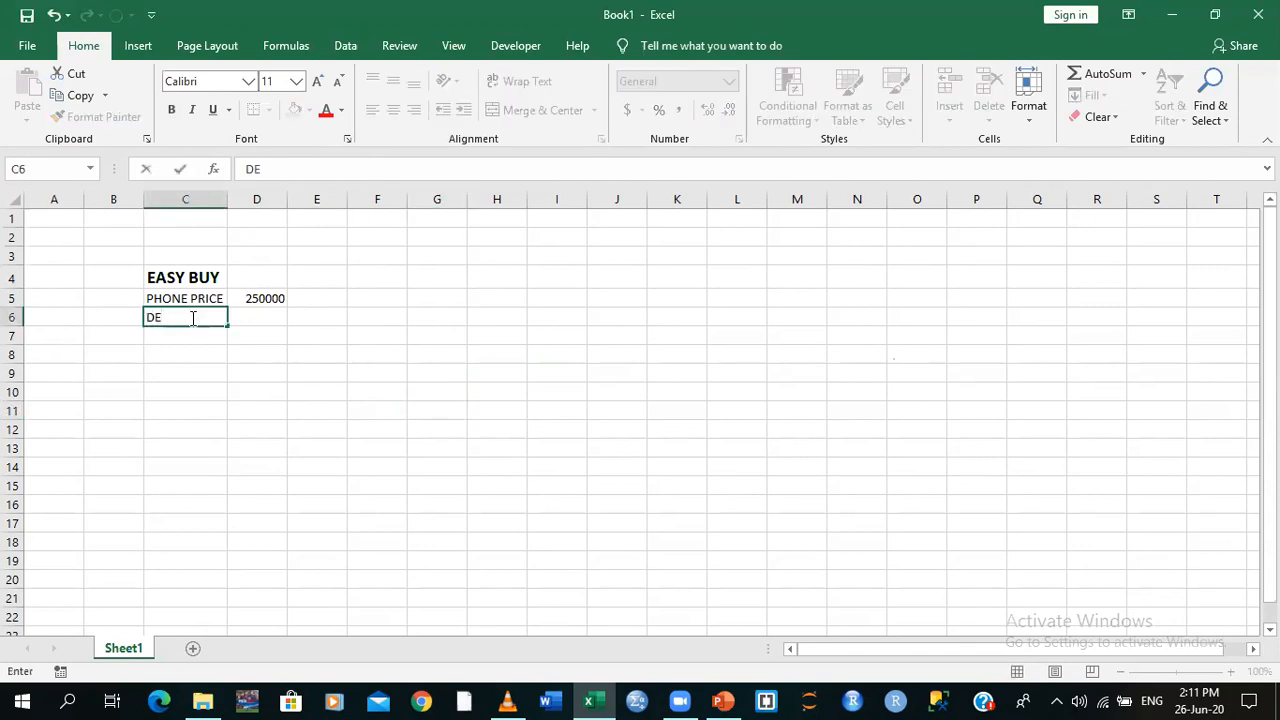
pyautogui.write('POSIT')
pyautogui.click(274, 318)
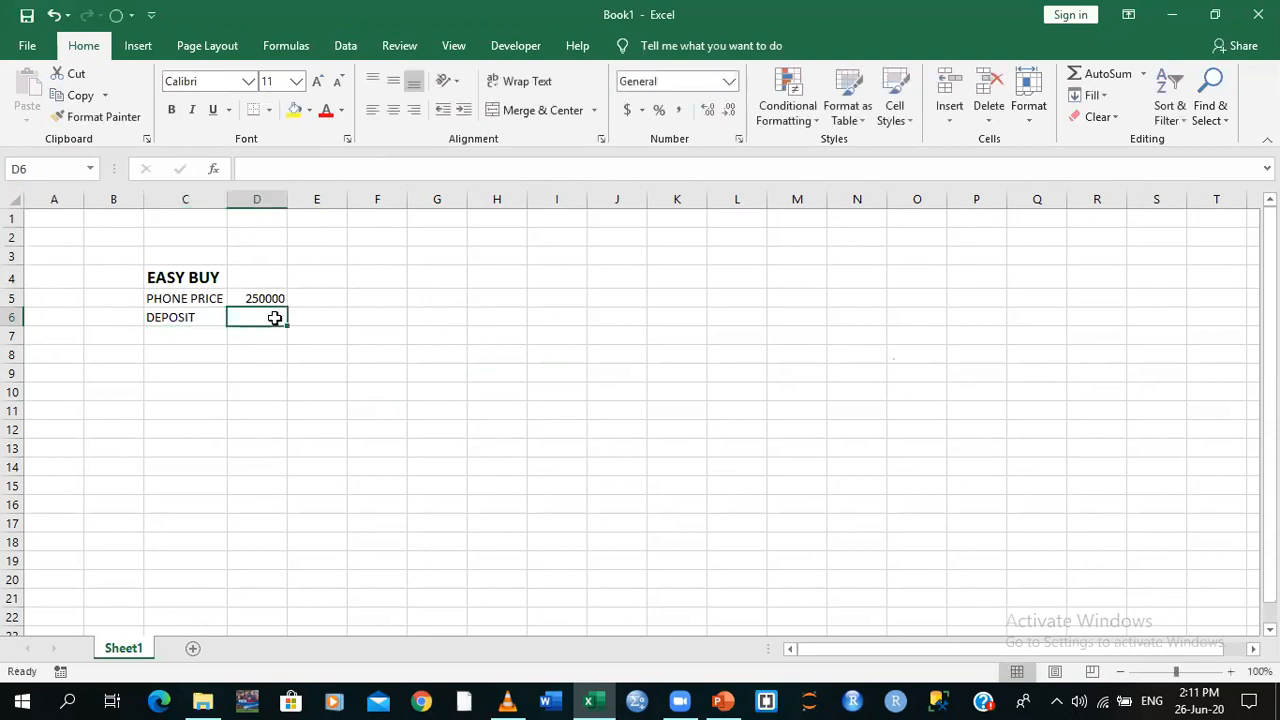
pyautogui.write('120000')
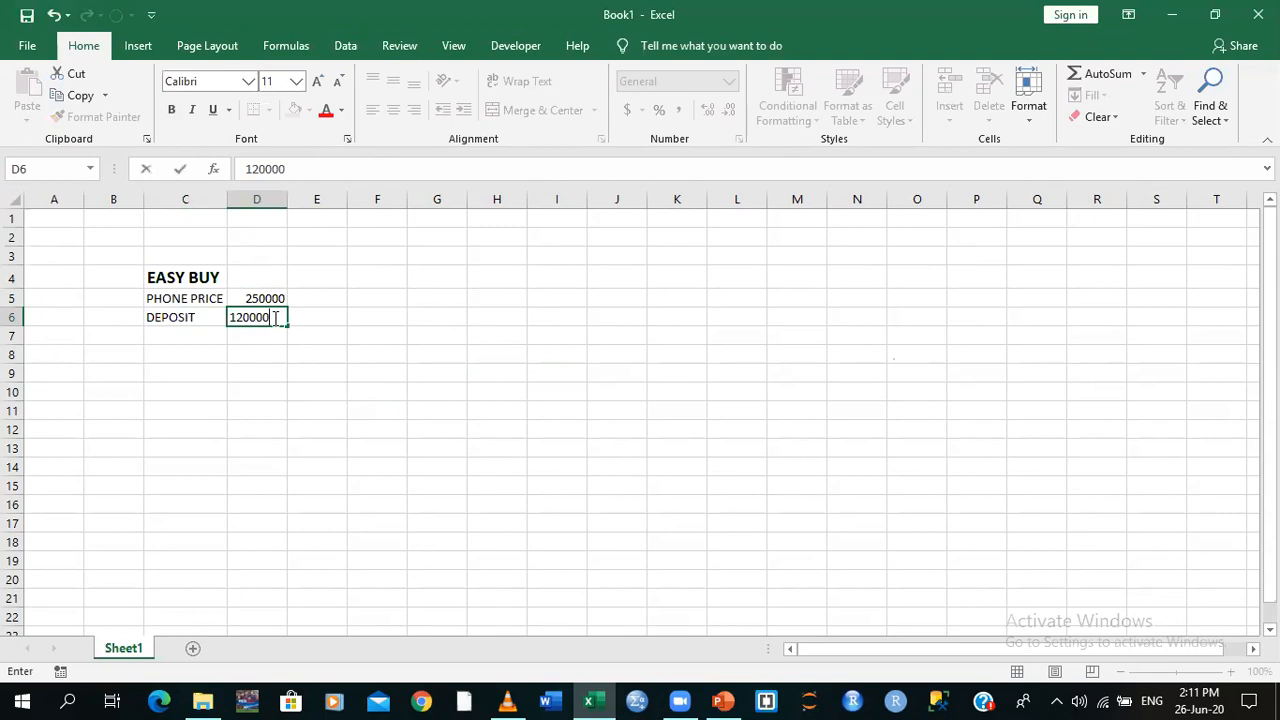
pyautogui.click(329, 322)
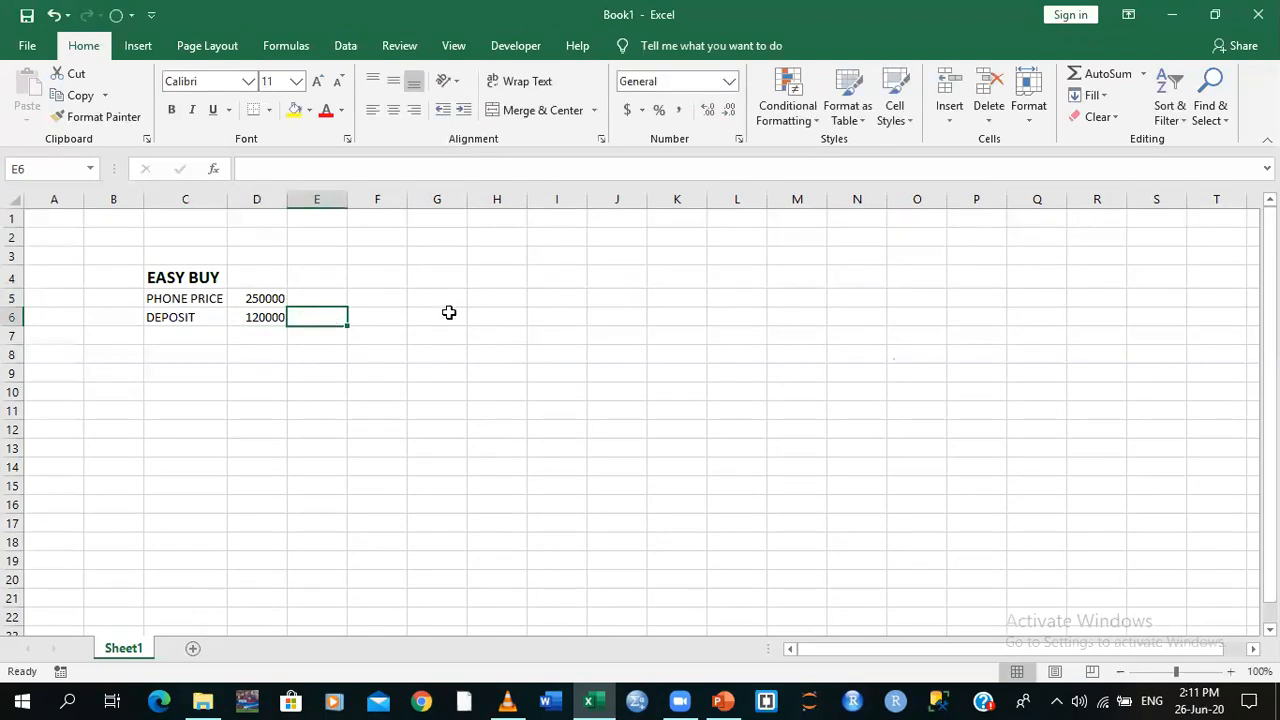
# Add the label RATE in cell F5 and enter 5% beside it in G5
pyautogui.click(365, 296)
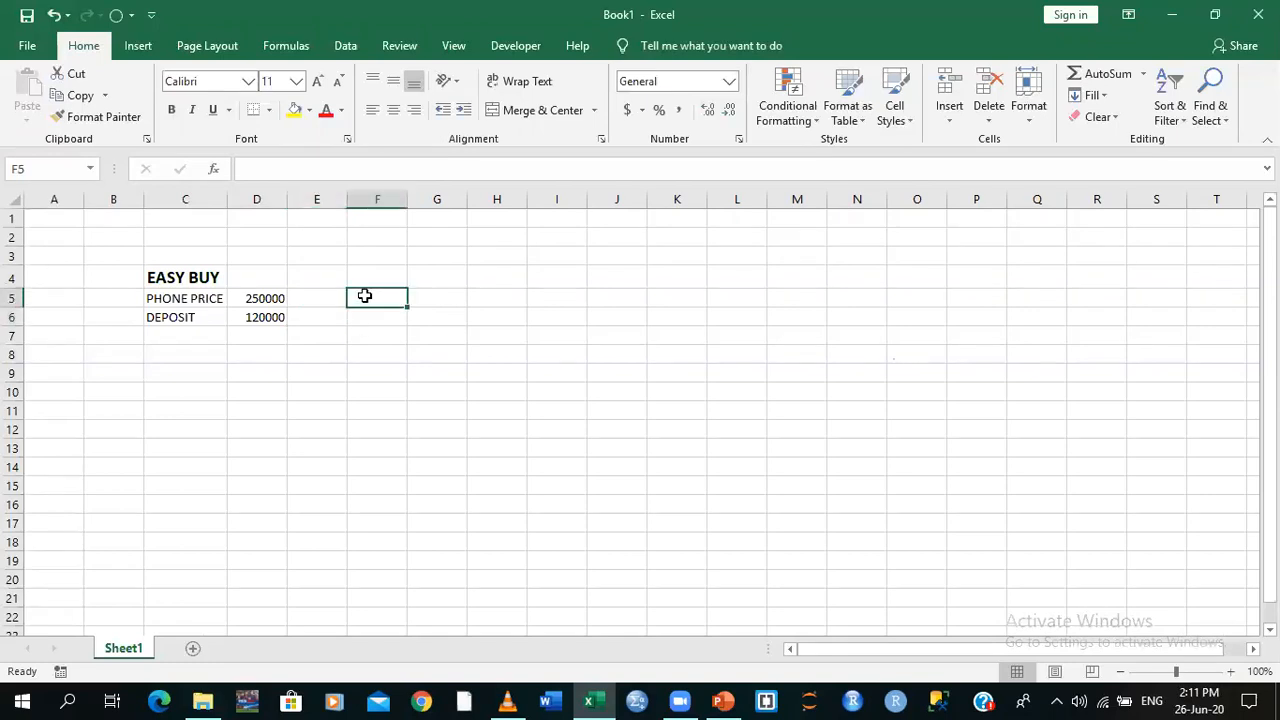
pyautogui.write('RA')
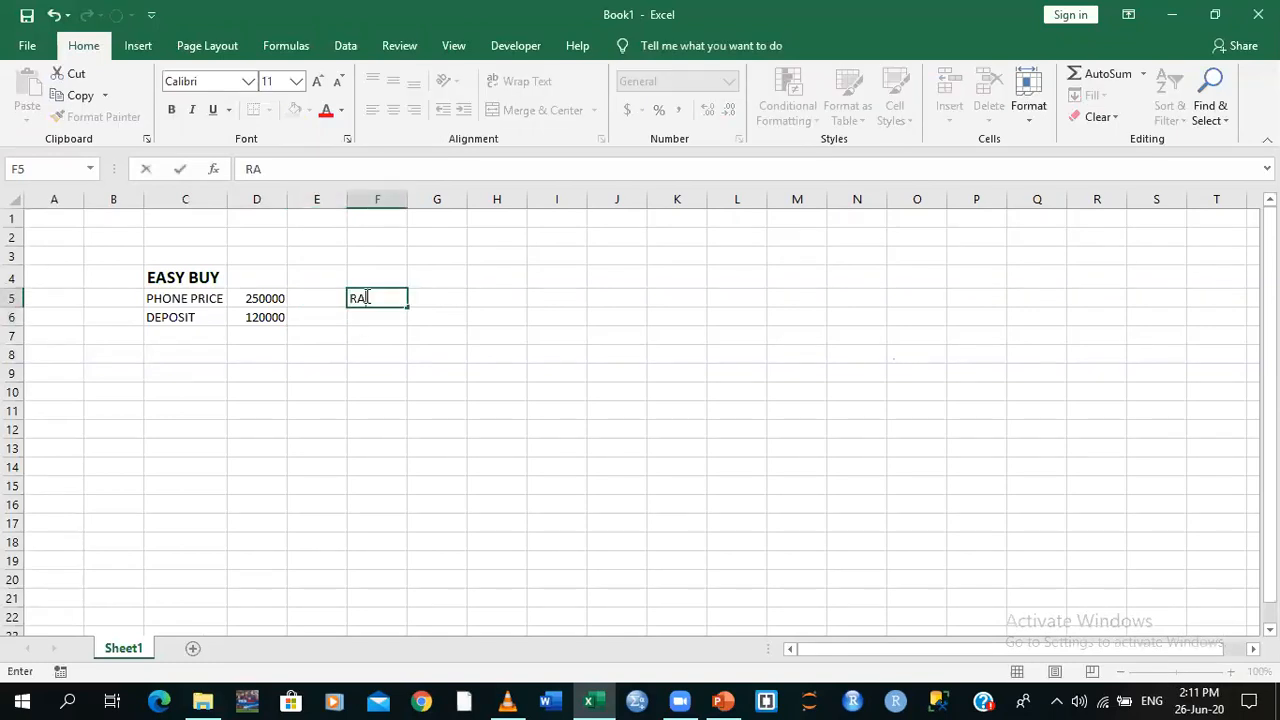
pyautogui.write('TE')
pyautogui.click(419, 298)
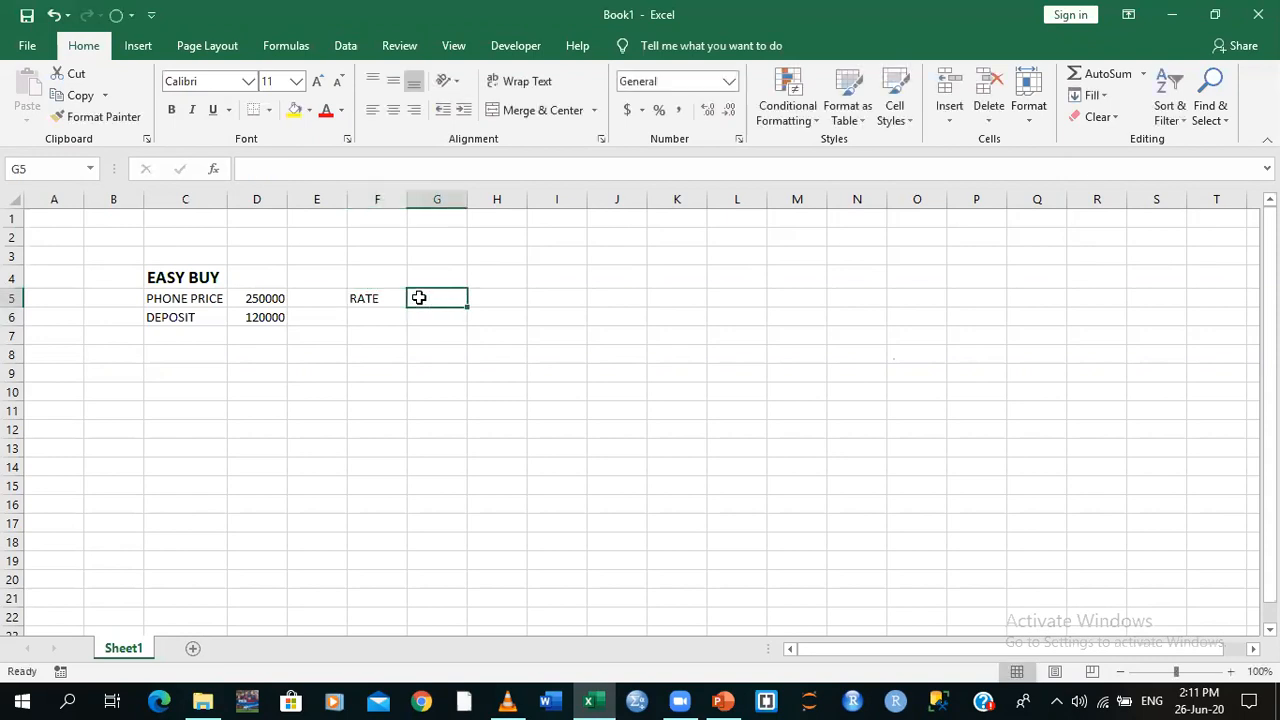
pyautogui.write('5')
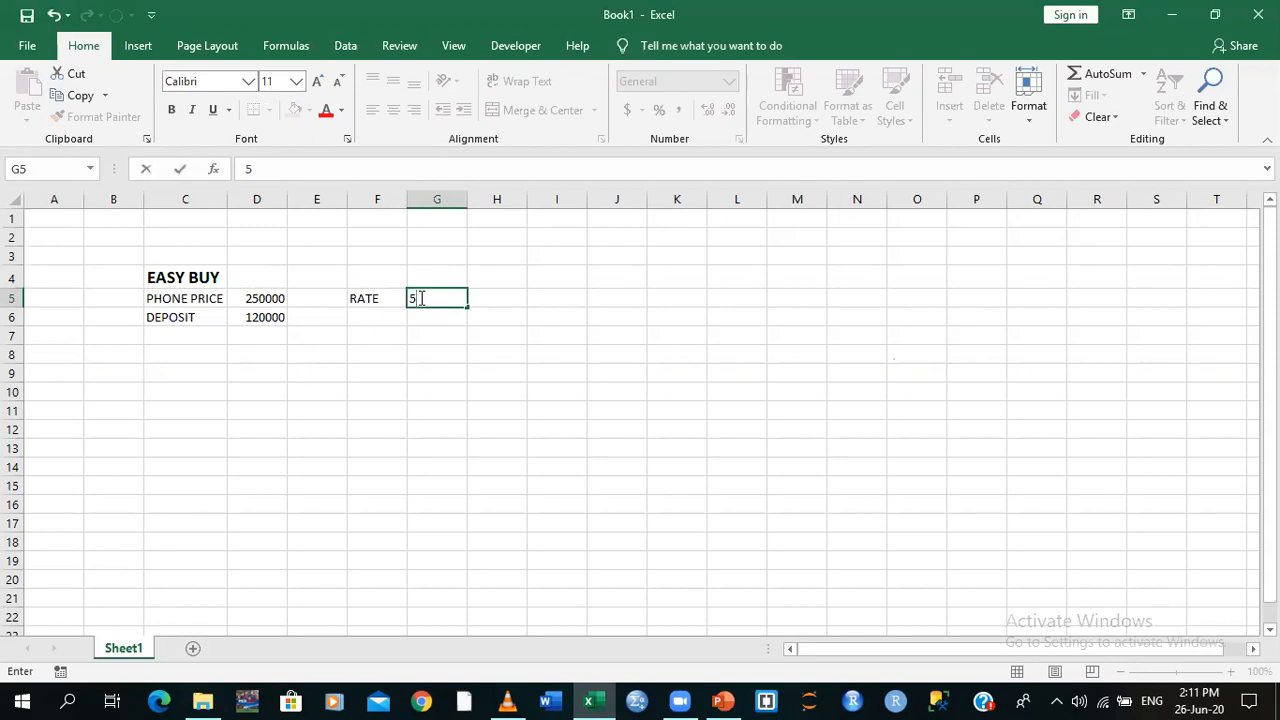
pyautogui.write('%')
# Change the RATE label in F5 to MONTHLY RATE and autofit the width of column F
pyautogui.click(377, 297)
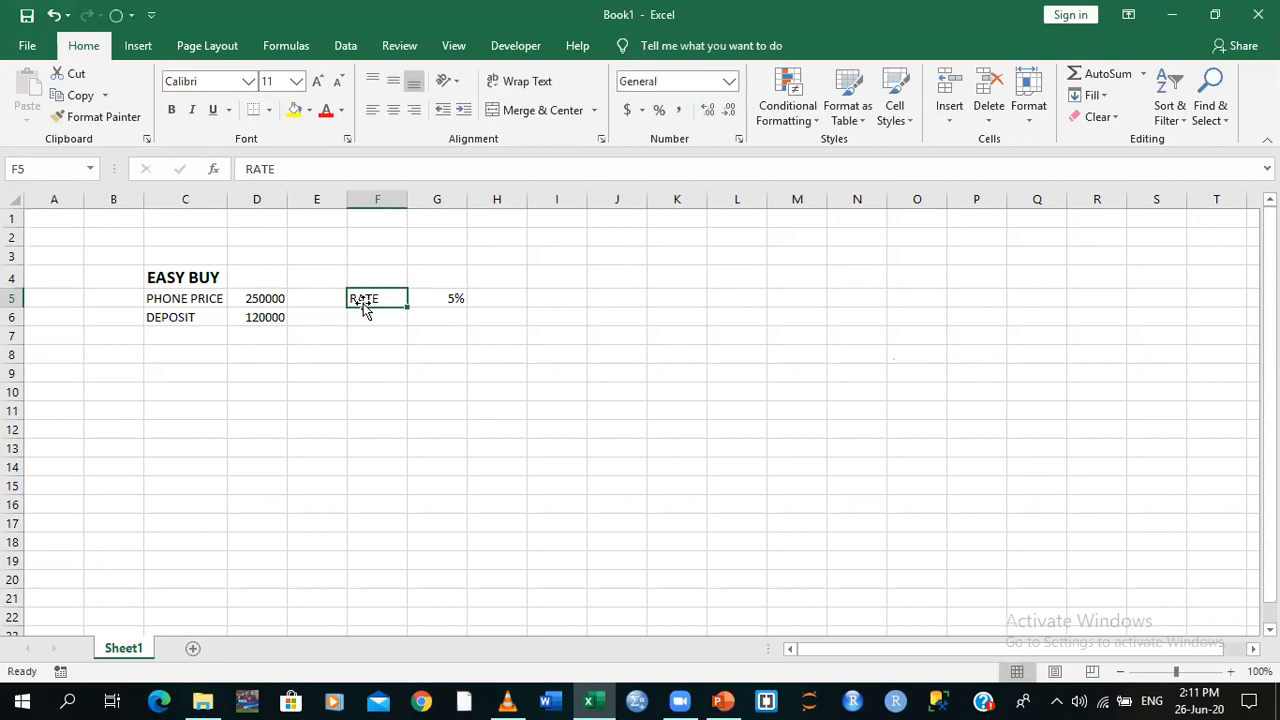
pyautogui.doubleClick(365, 302)
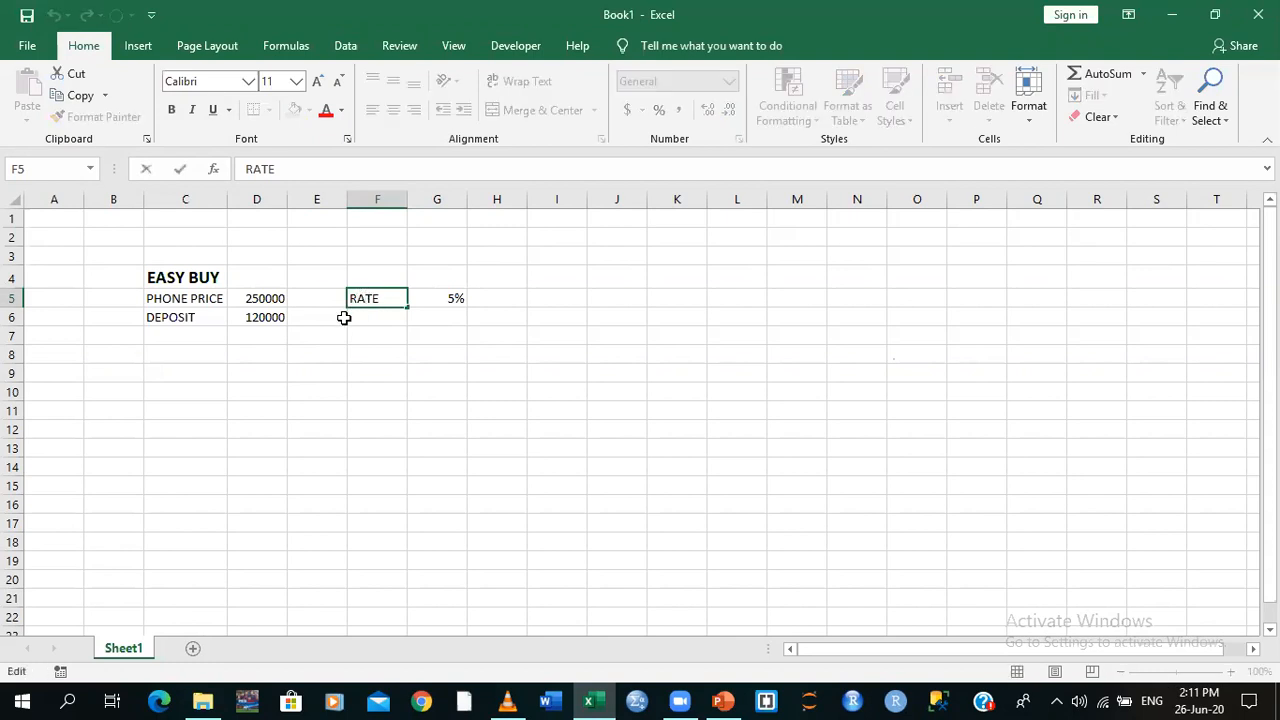
pyautogui.press('Home')
pyautogui.write('MONTH')
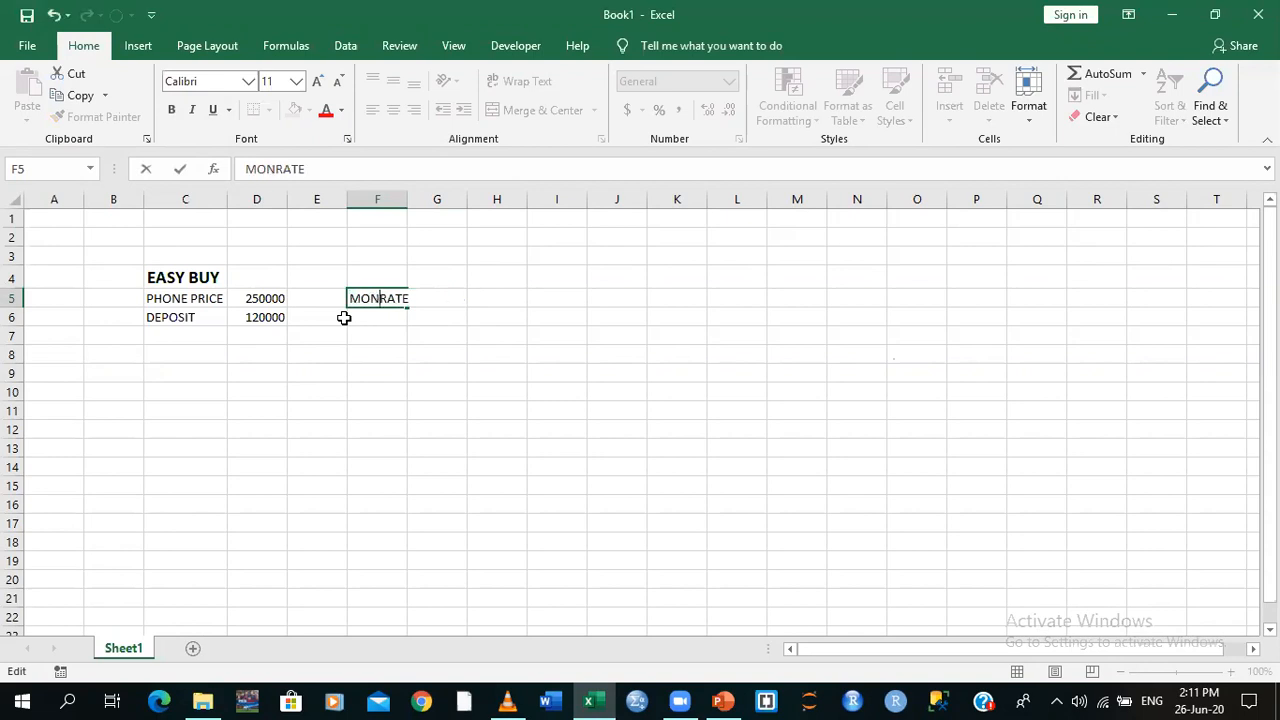
pyautogui.write('LY')
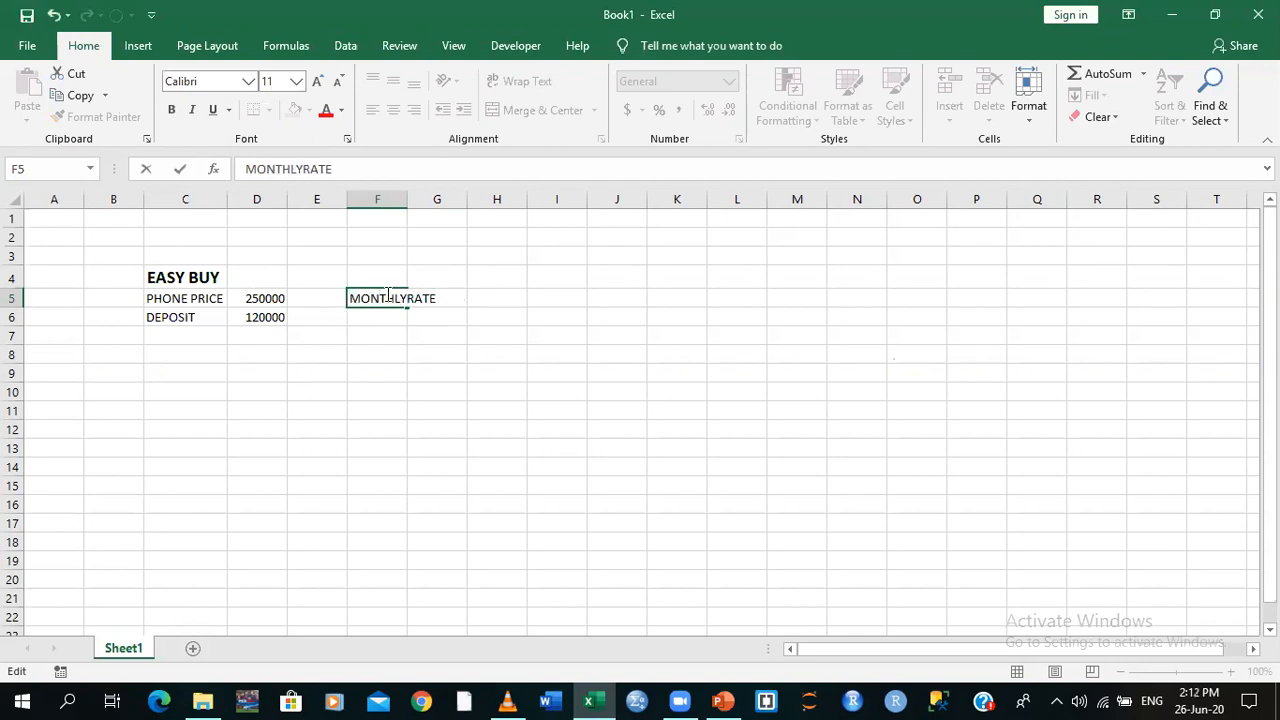
pyautogui.press('Return')
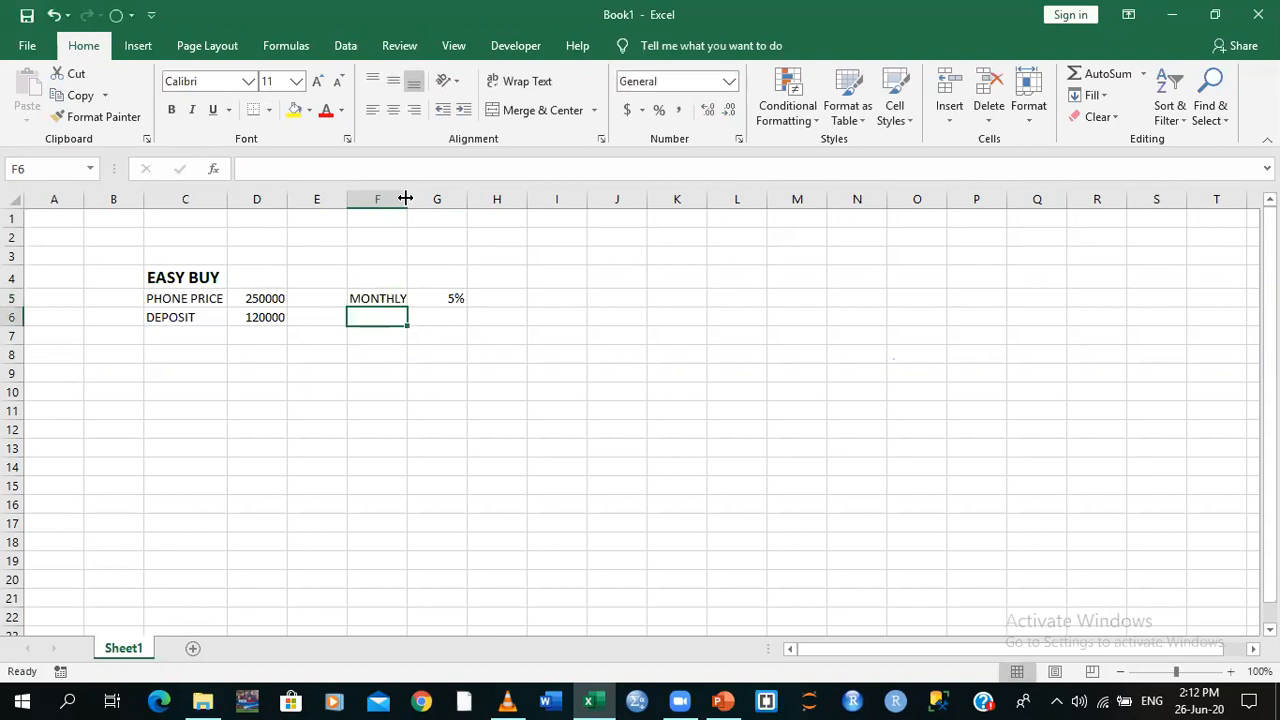
pyautogui.doubleClick(407, 199)
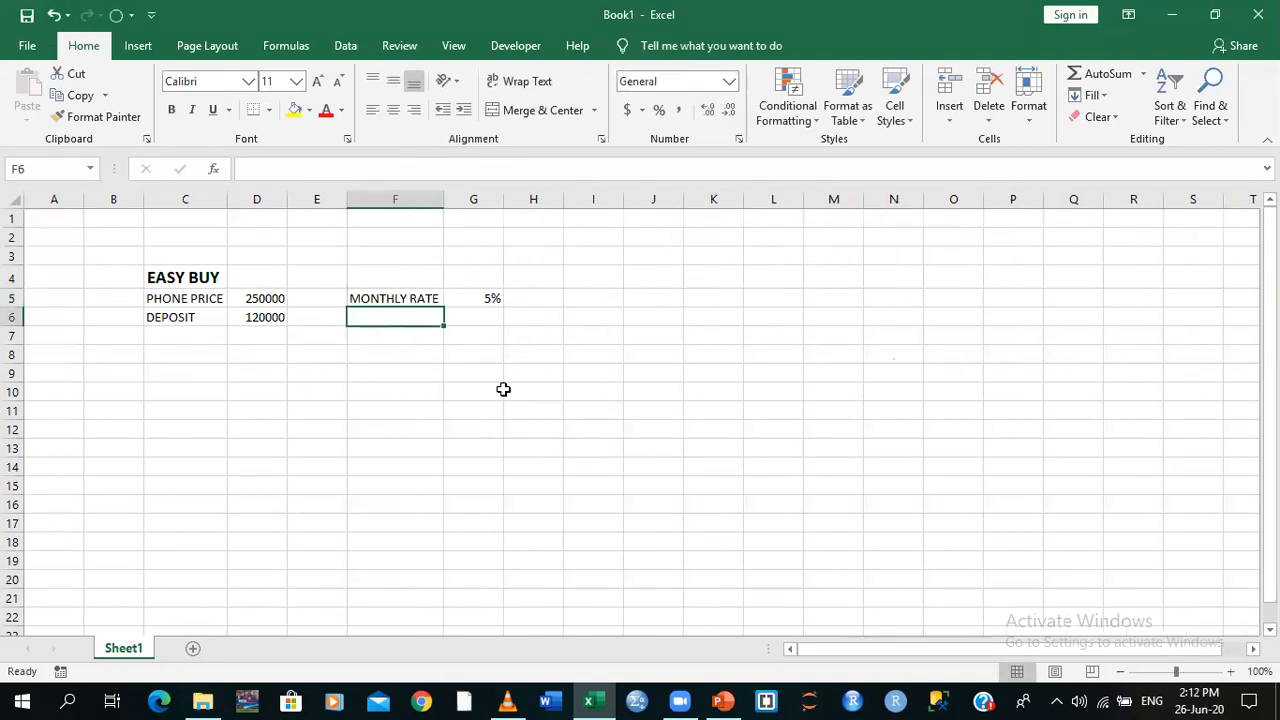
# Add the label NUMBER OF MONTHS in cell F6 and wrap its text within the cell
pyautogui.click(488, 317)
pyautogui.click(408, 317)
pyautogui.write('NUM')
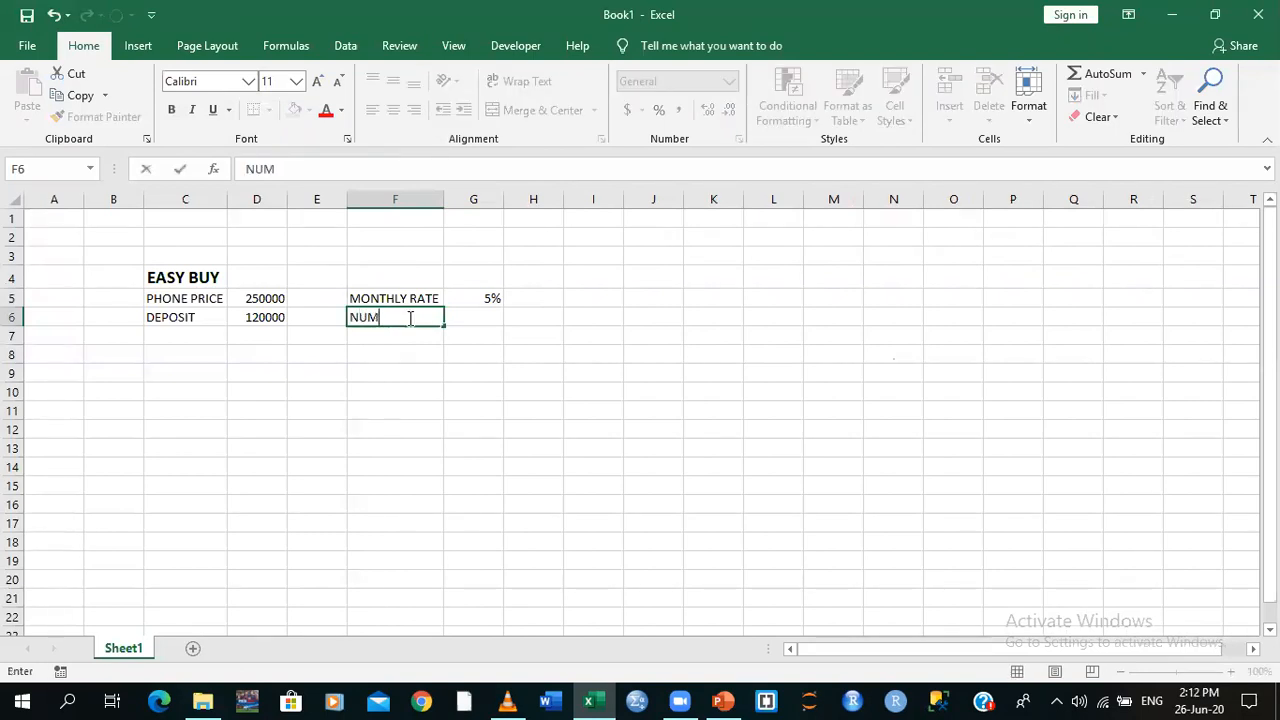
pyautogui.write('BER OF MONTHS')
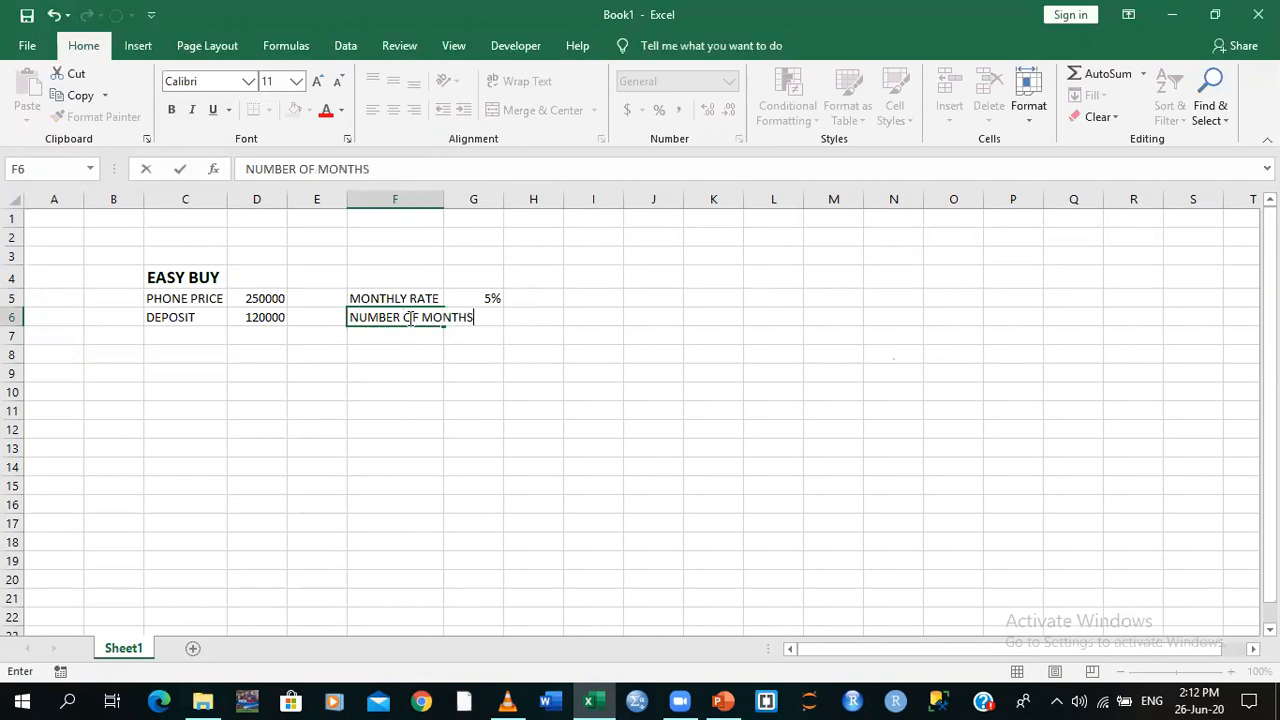
pyautogui.click(436, 203)
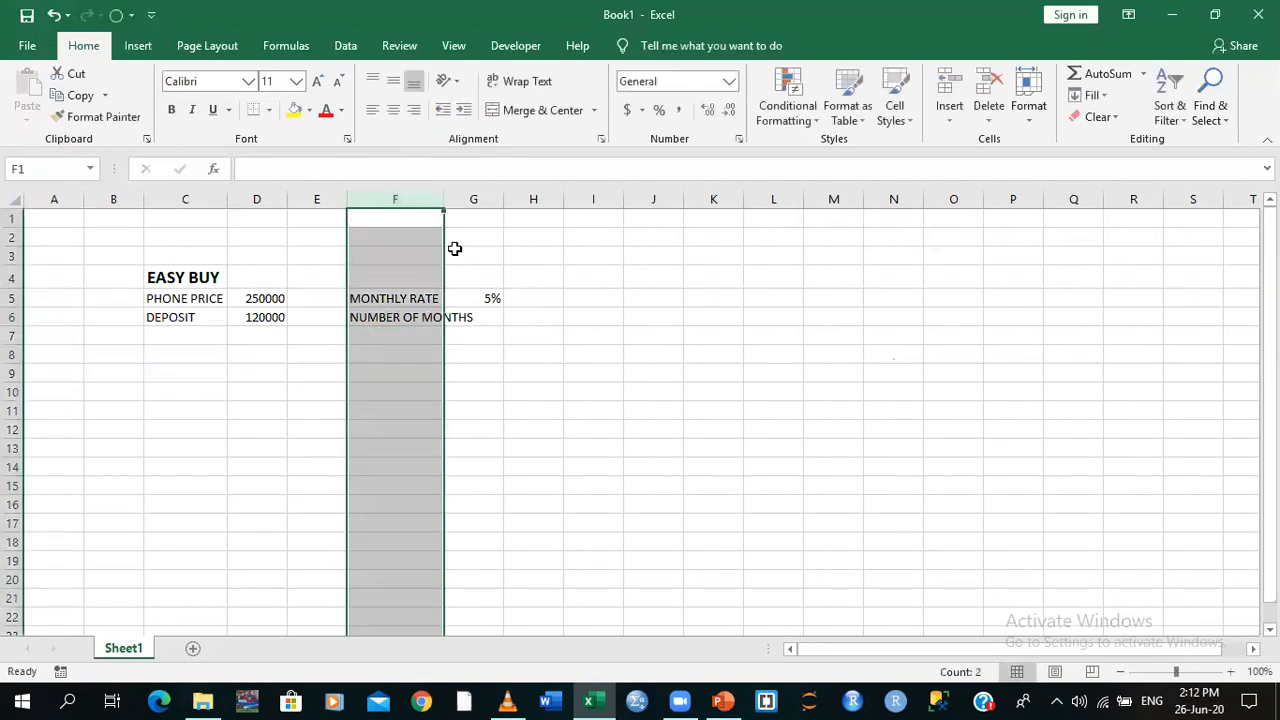
pyautogui.click(417, 320)
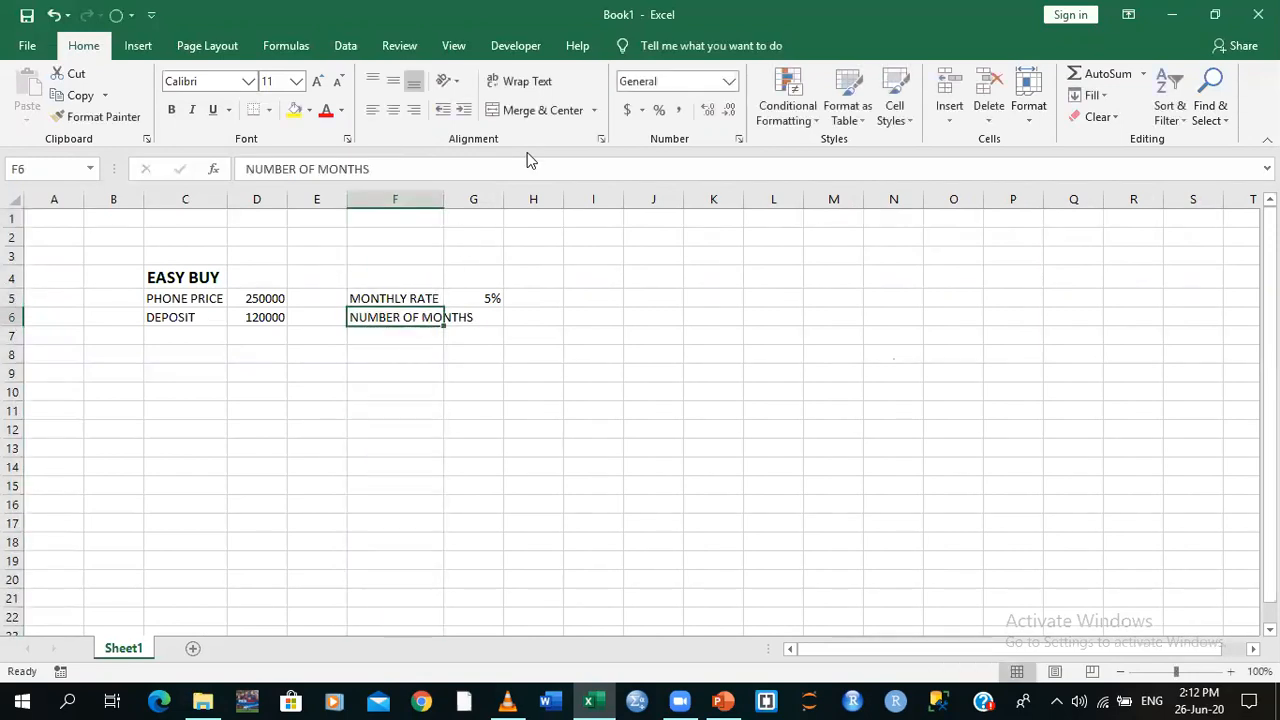
pyautogui.click(524, 81)
# Enter 6 as the number of months in cell G6
pyautogui.click(482, 336)
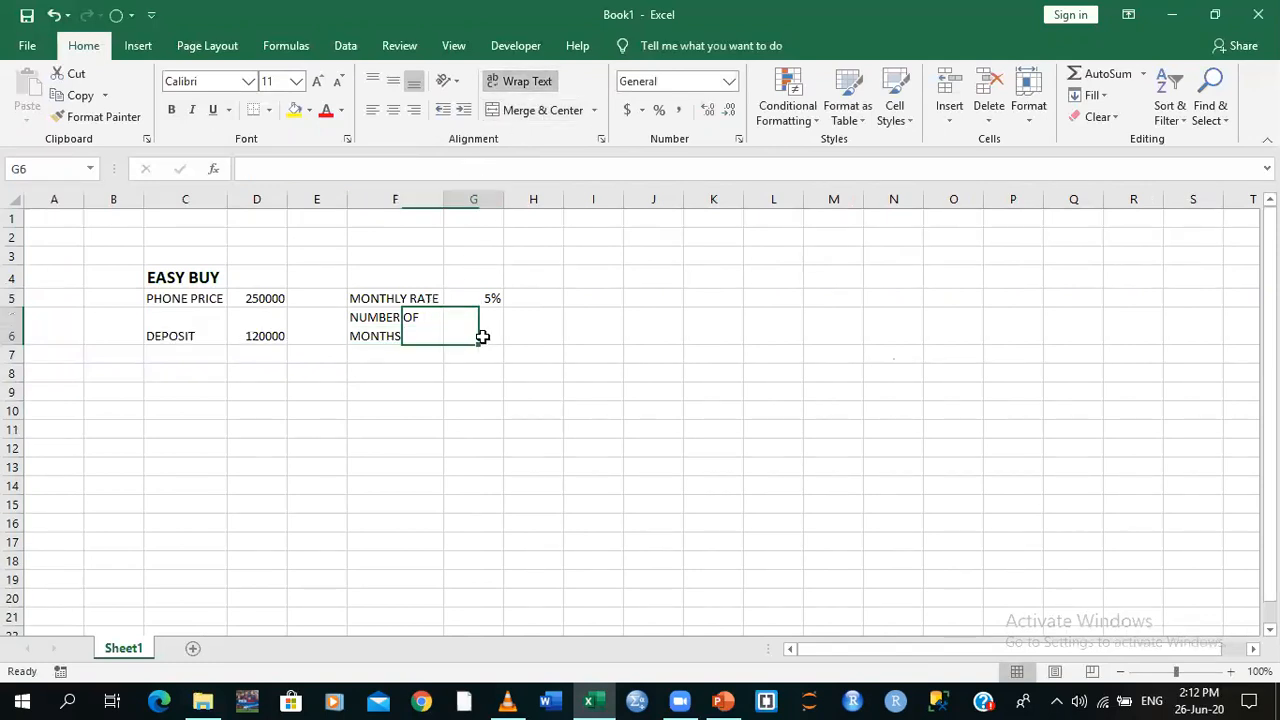
pyautogui.write('6')
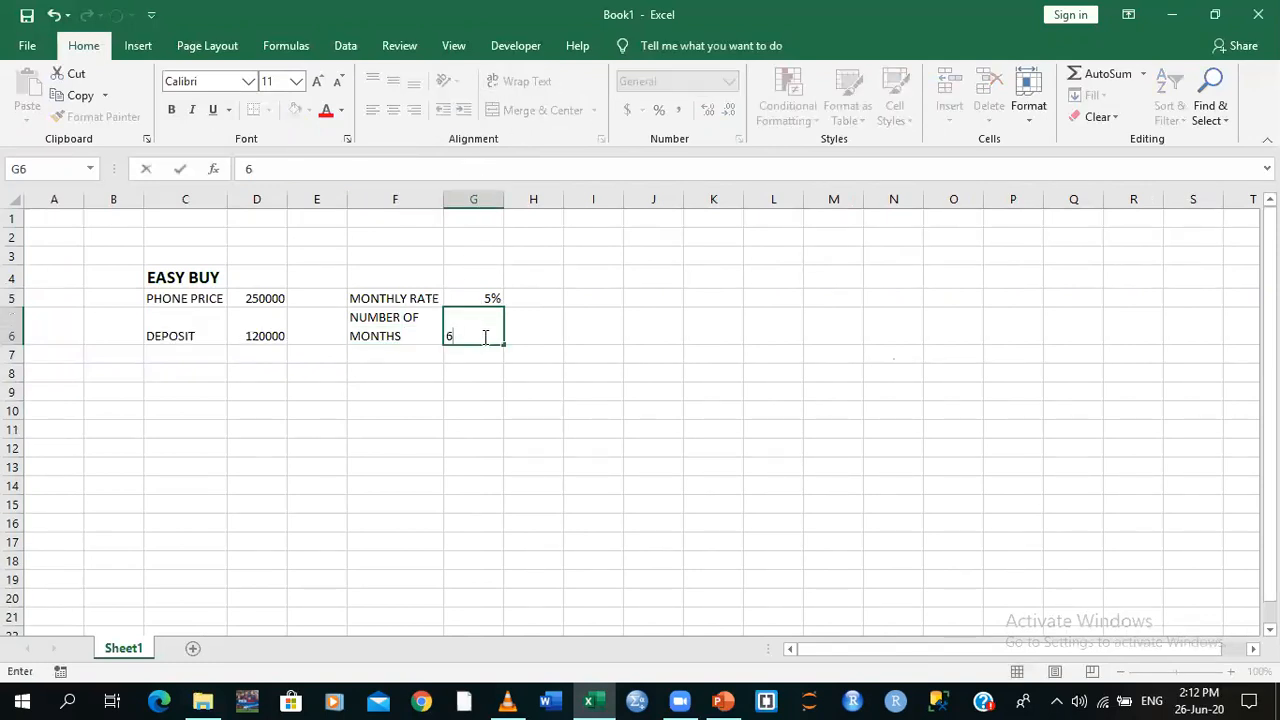
pyautogui.click(610, 338)
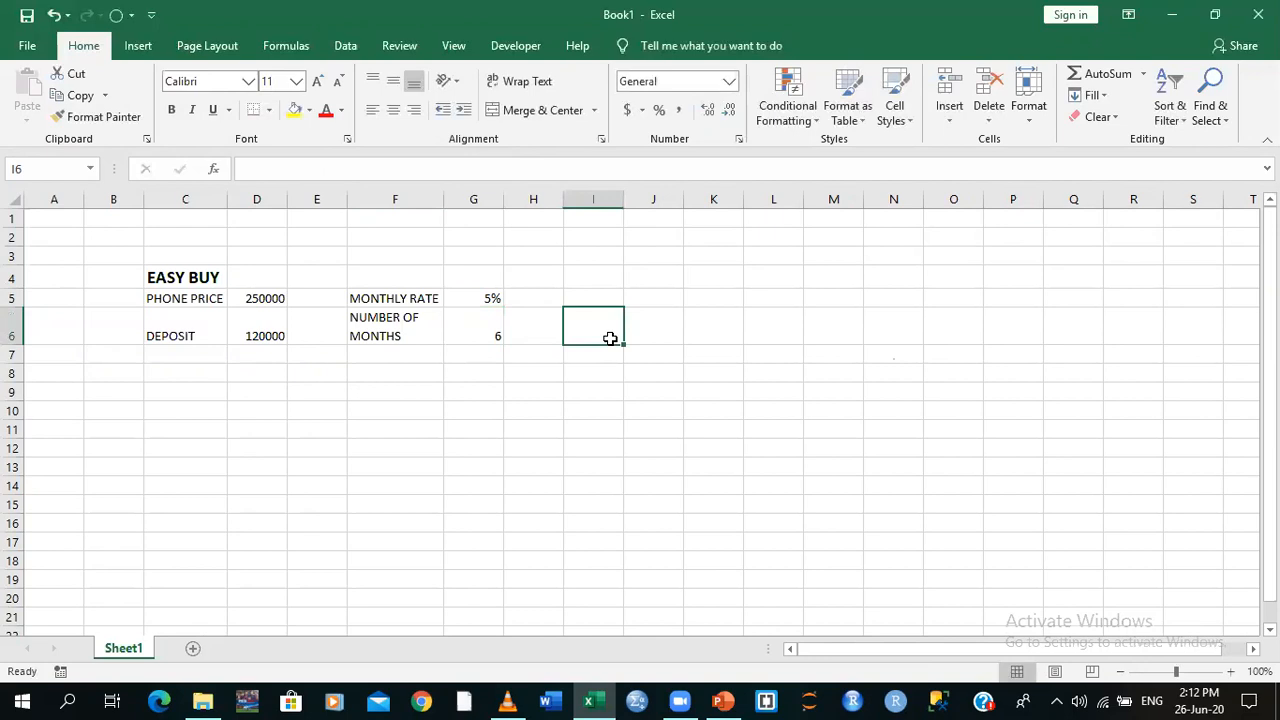
pyautogui.click(539, 503)
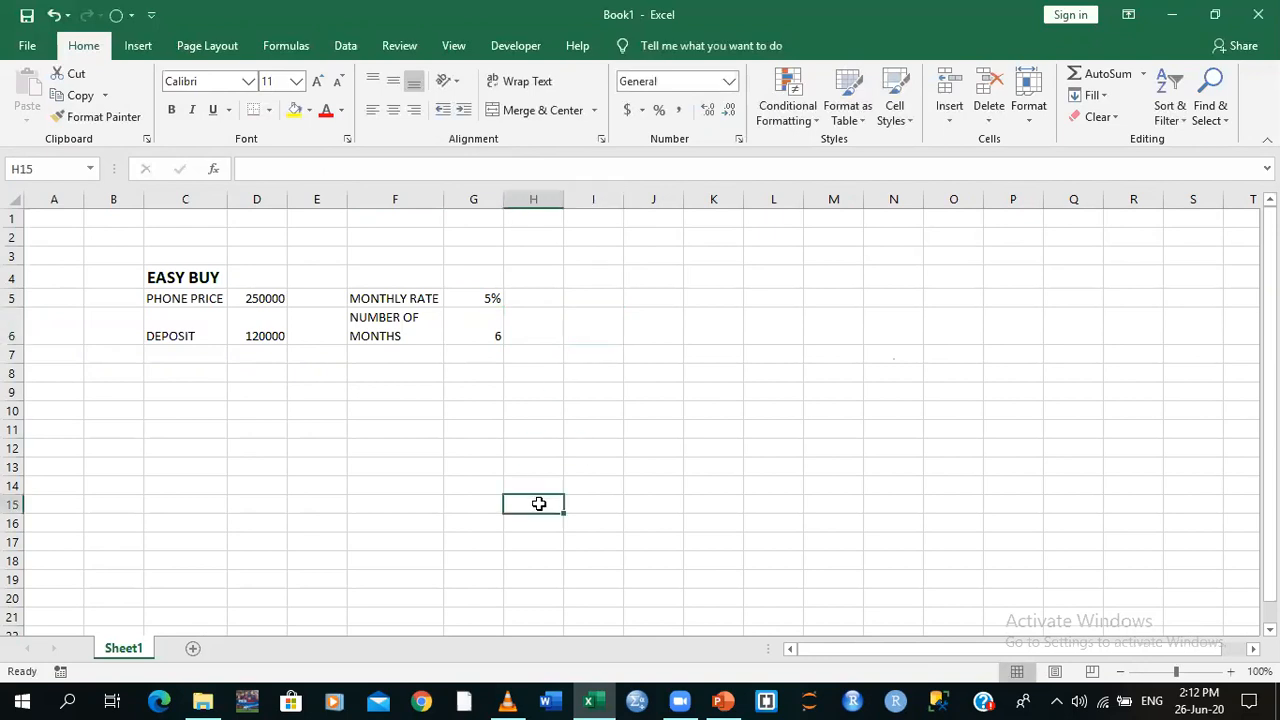
pyautogui.click(745, 408)
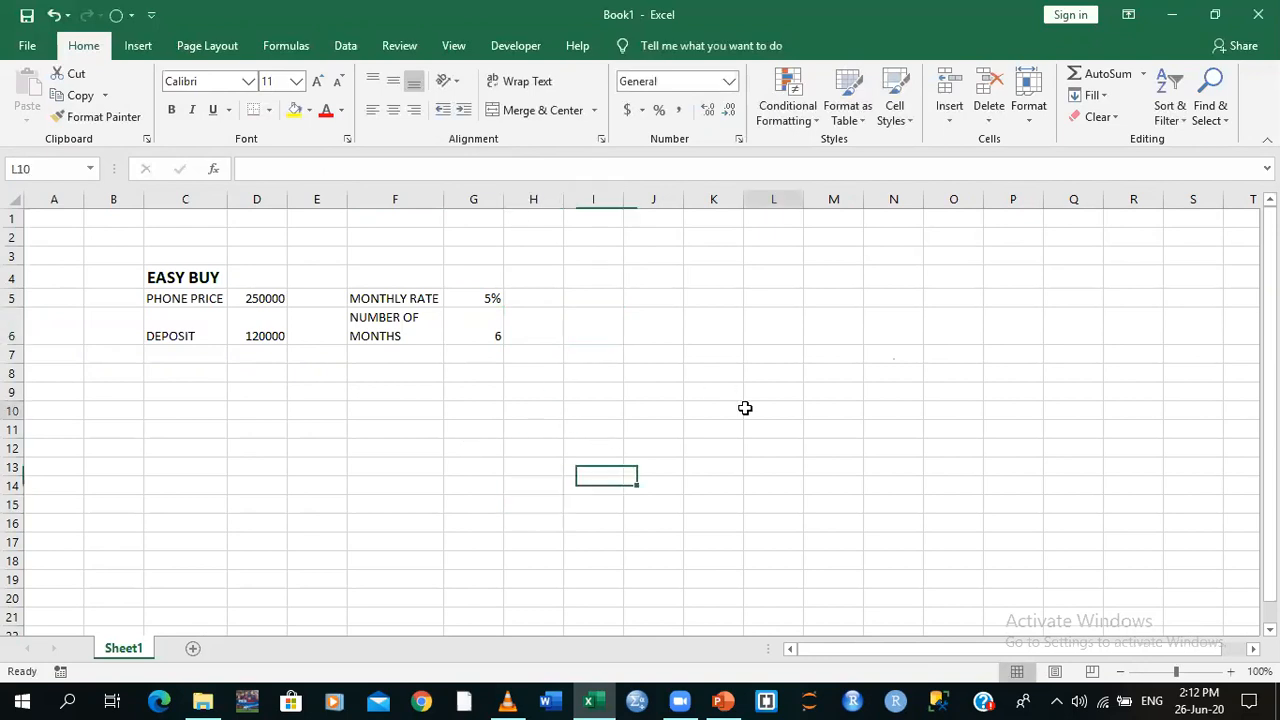
pyautogui.click(681, 366)
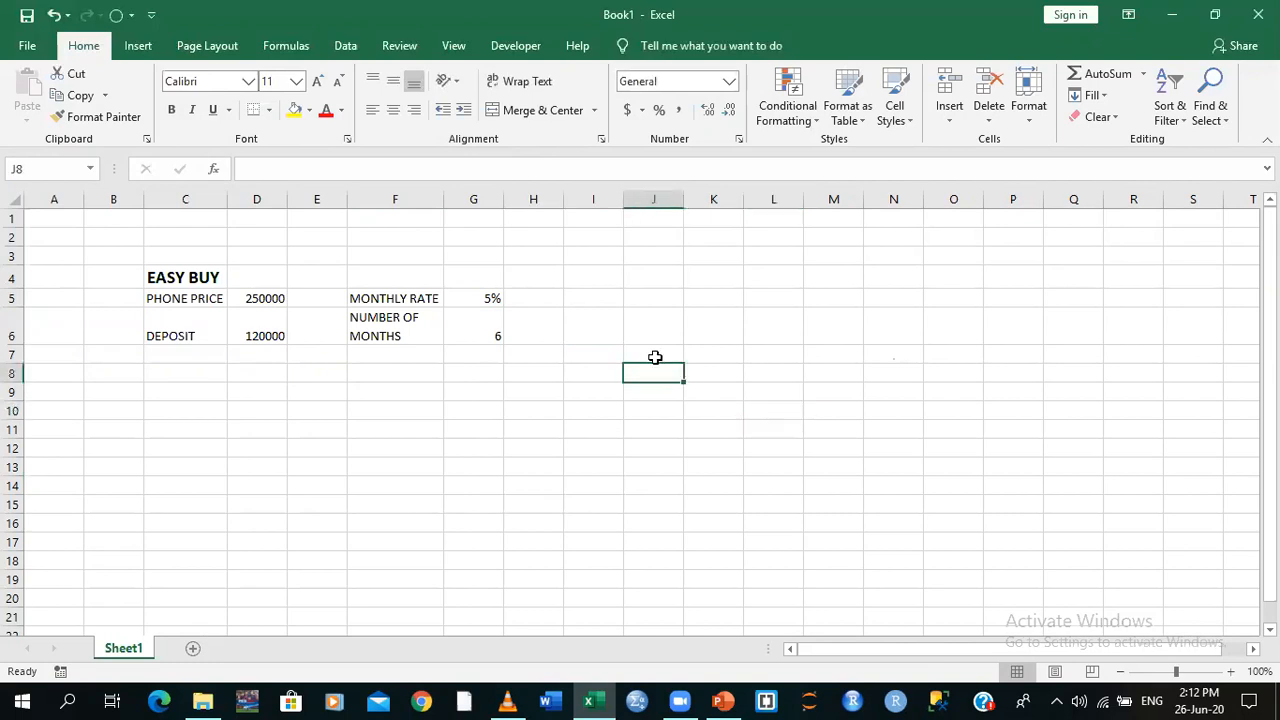
pyautogui.click(682, 434)
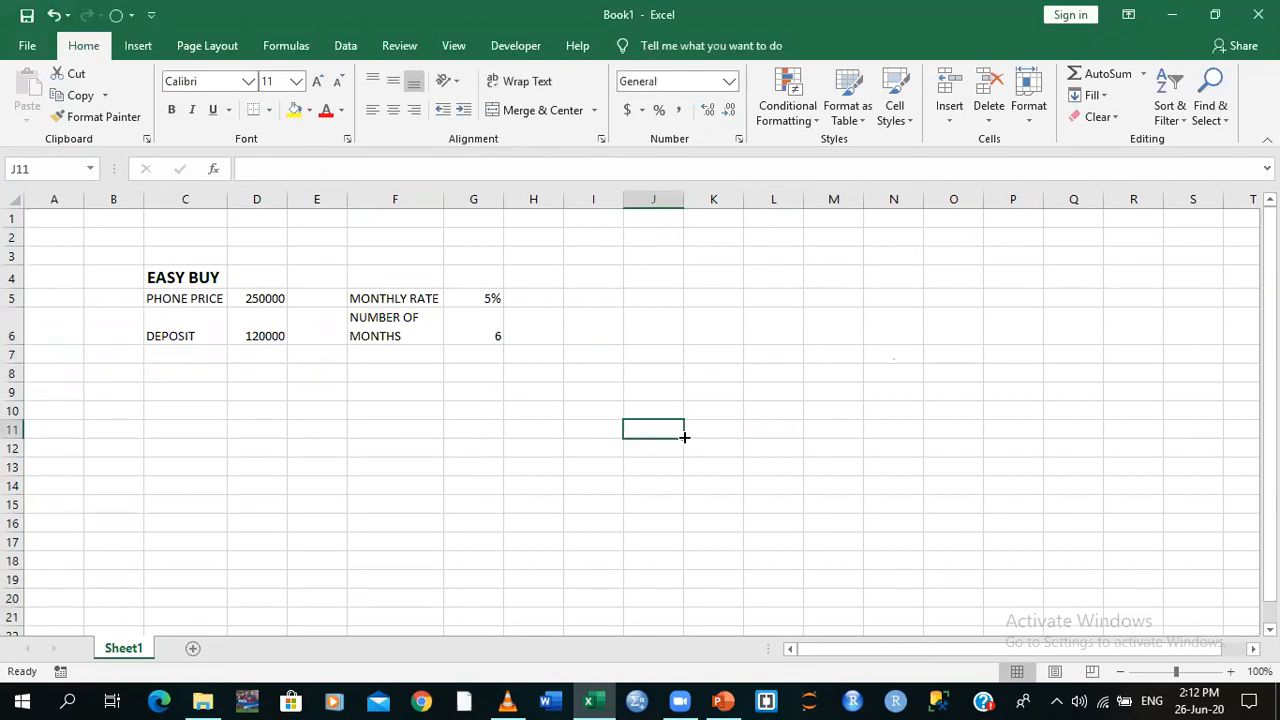
pyautogui.click(680, 368)
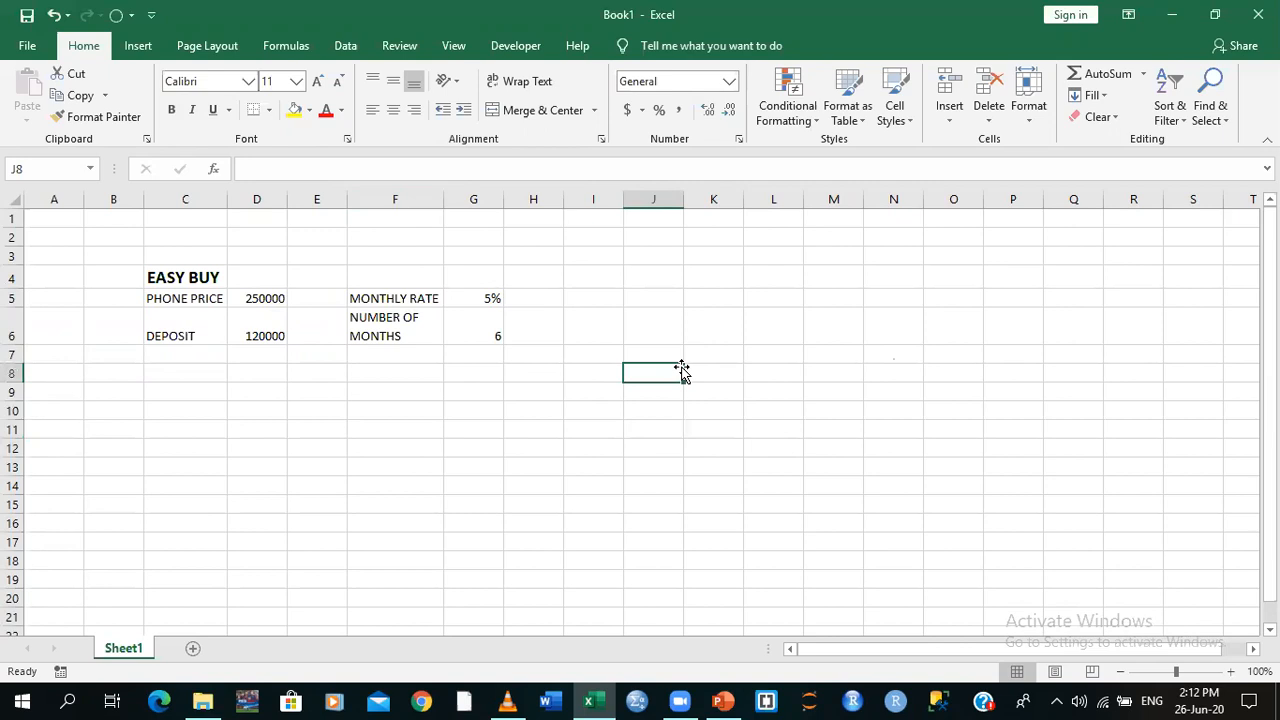
pyautogui.click(719, 424)
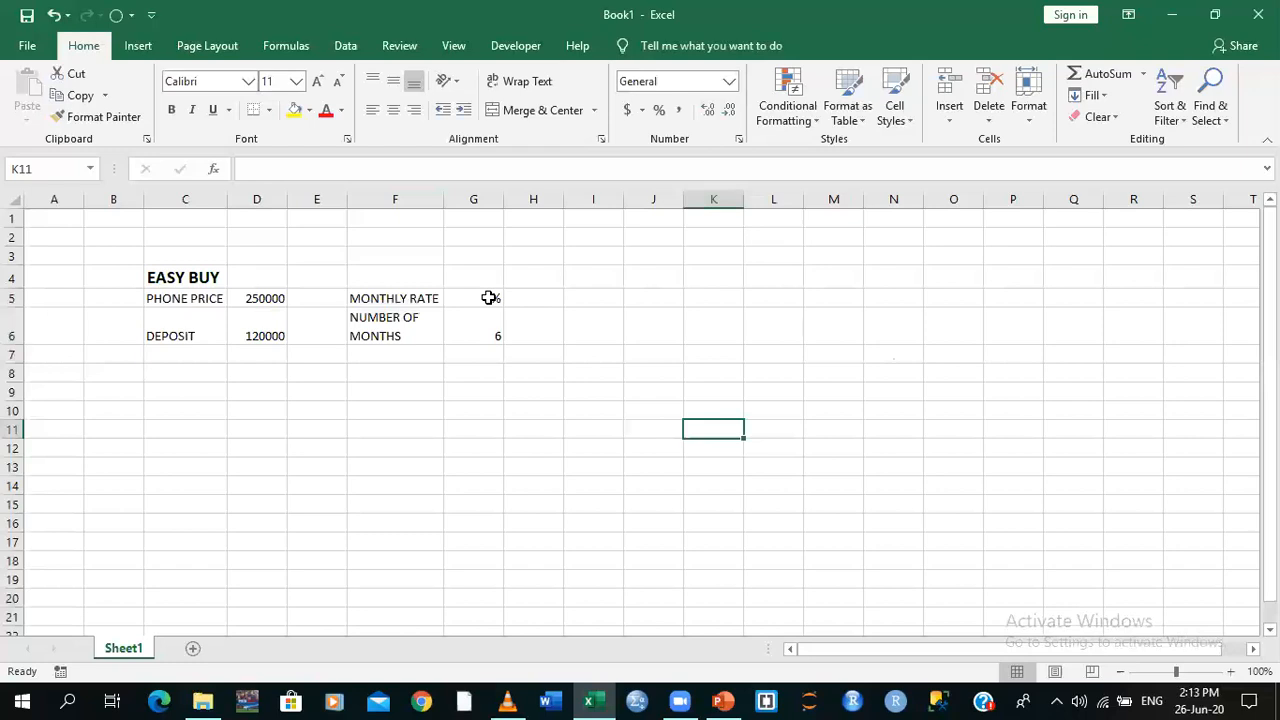
# Add the label MONTHLY PAYMENT in cell C8 and wrap its text within the cell
pyautogui.click(178, 388)
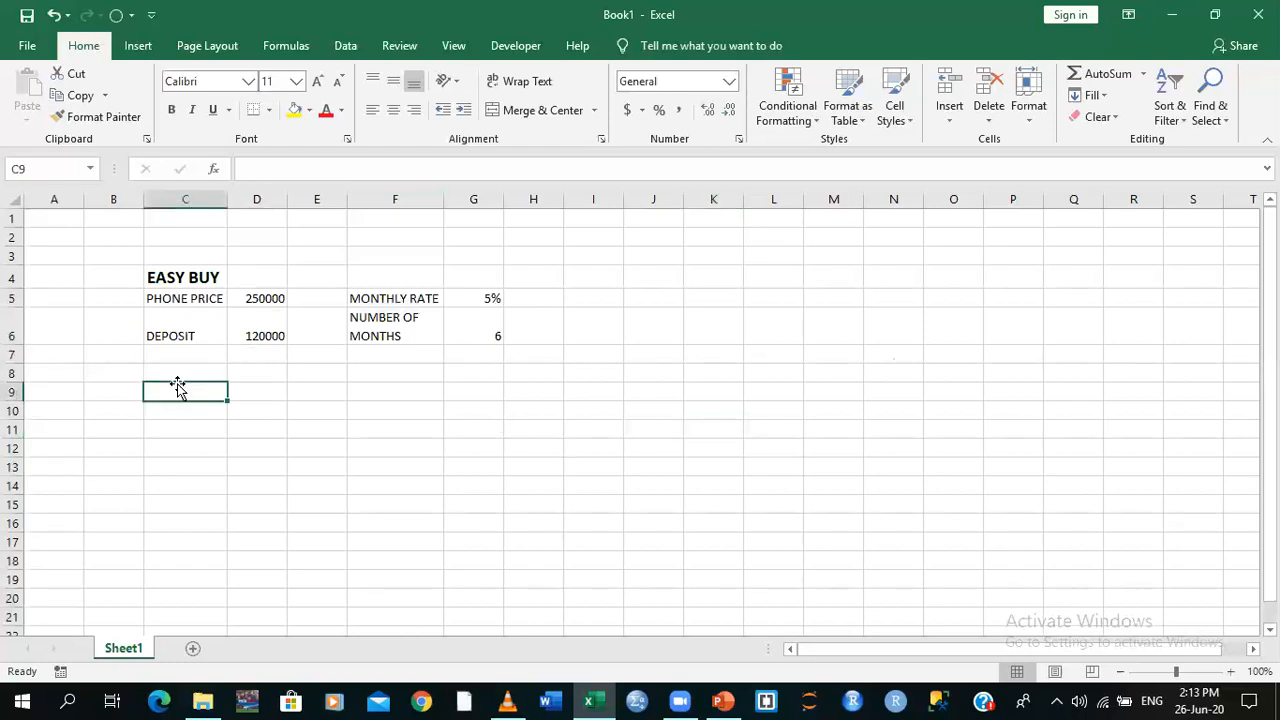
pyautogui.click(175, 369)
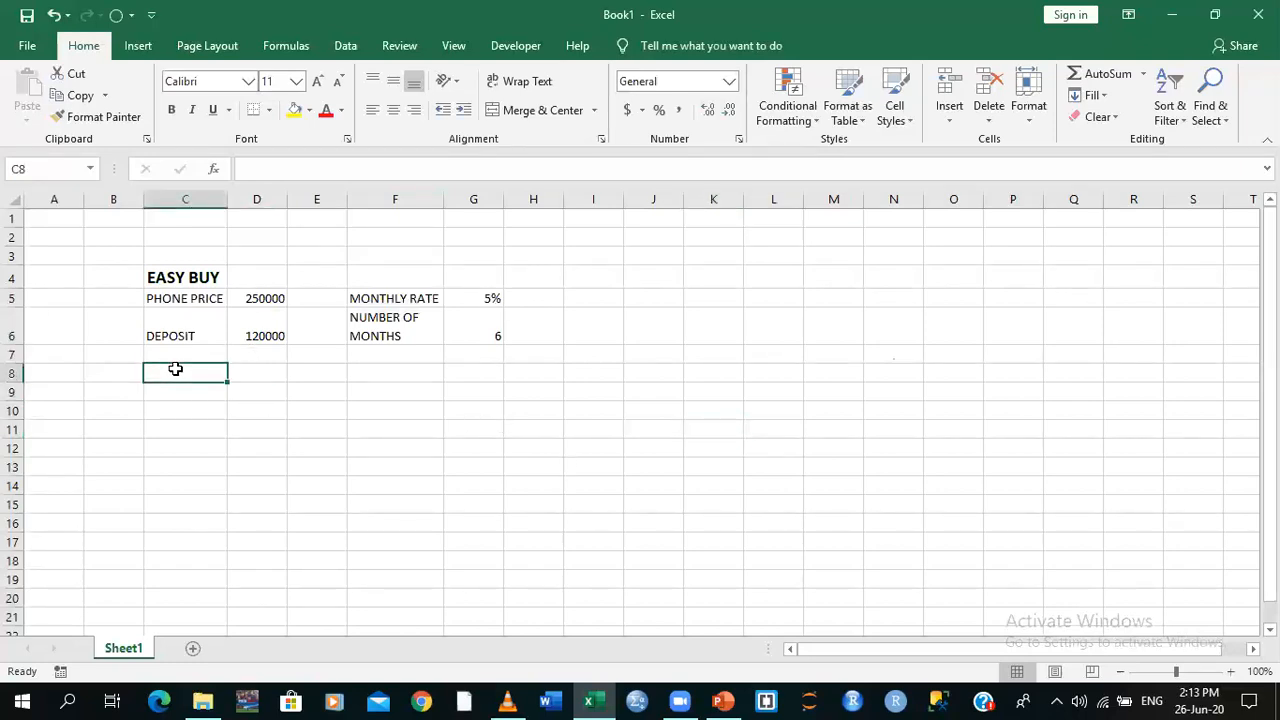
pyautogui.write('MONTH')
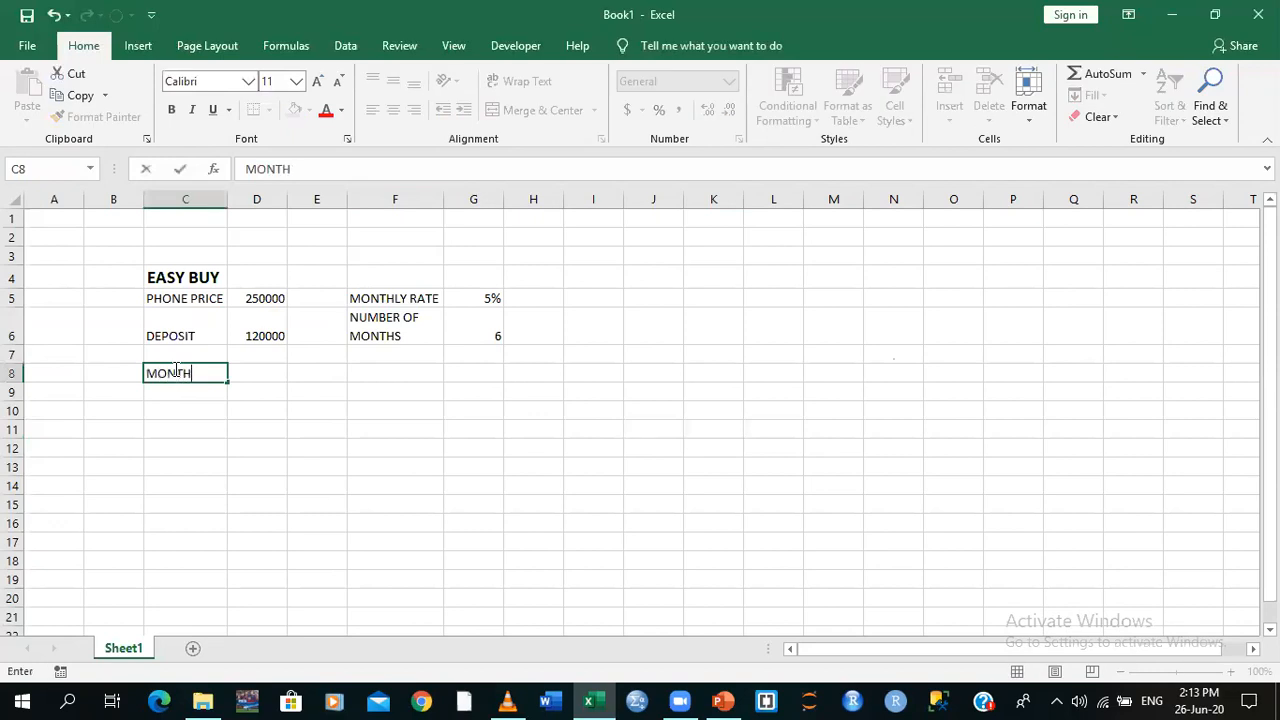
pyautogui.write('LY PAYMENT')
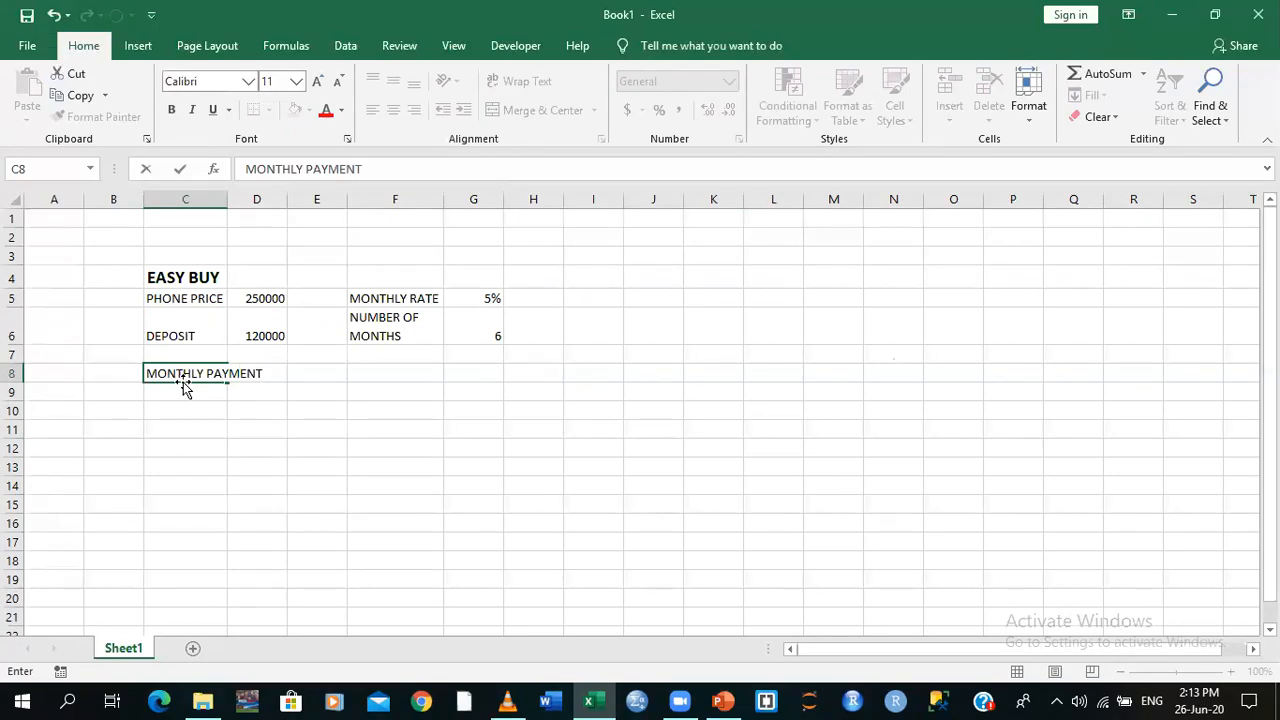
pyautogui.click(218, 446)
pyautogui.click(181, 374)
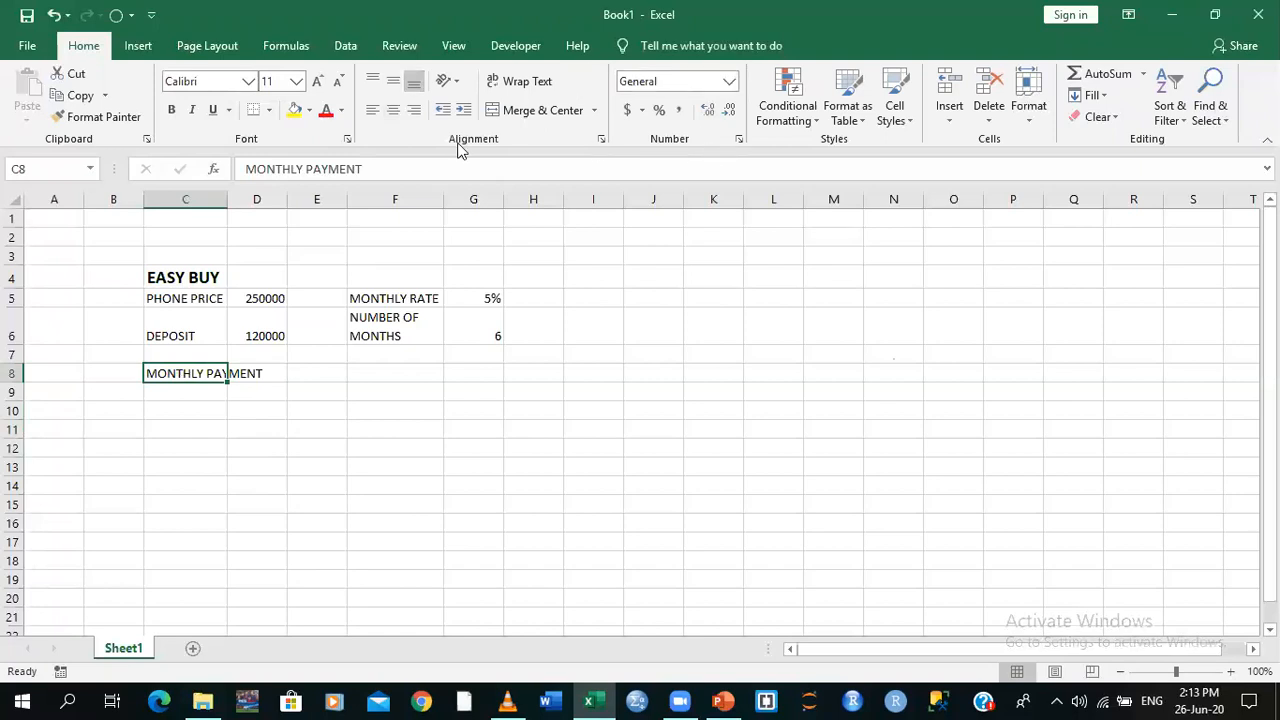
pyautogui.click(497, 79)
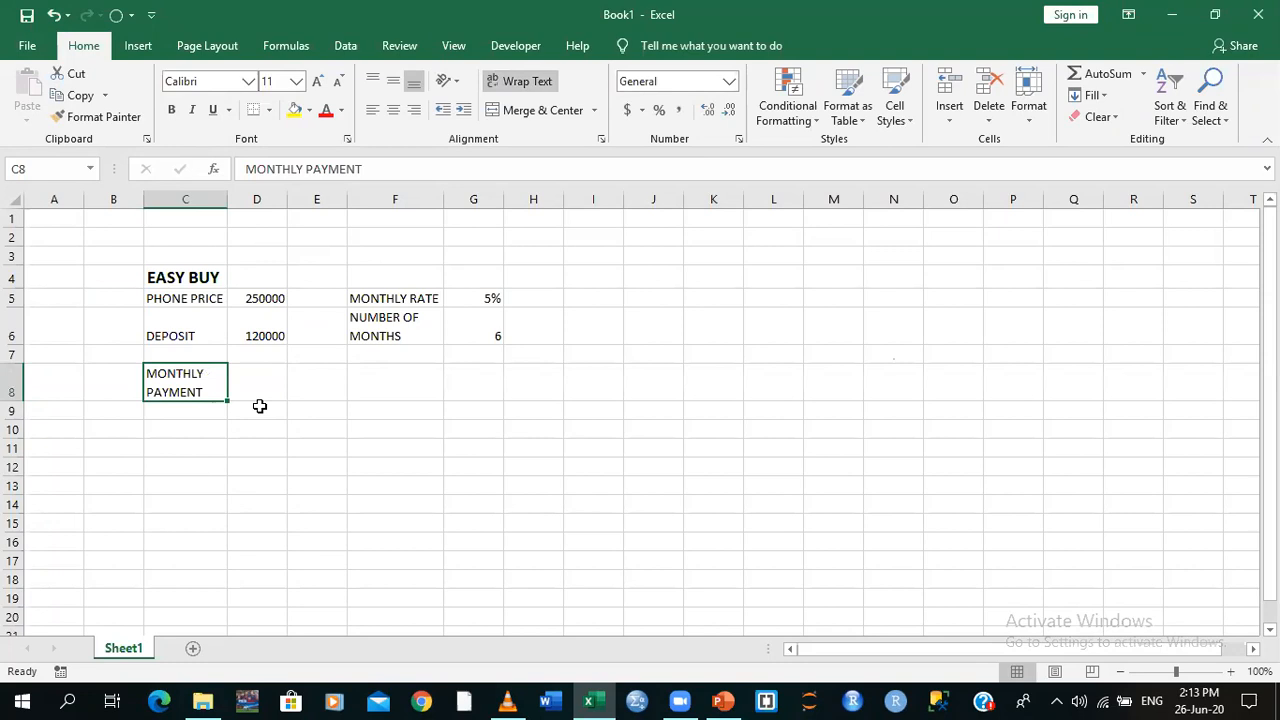
# Add the label BALANCE in cell C7, between the deposit and monthly payment labels
pyautogui.click(258, 382)
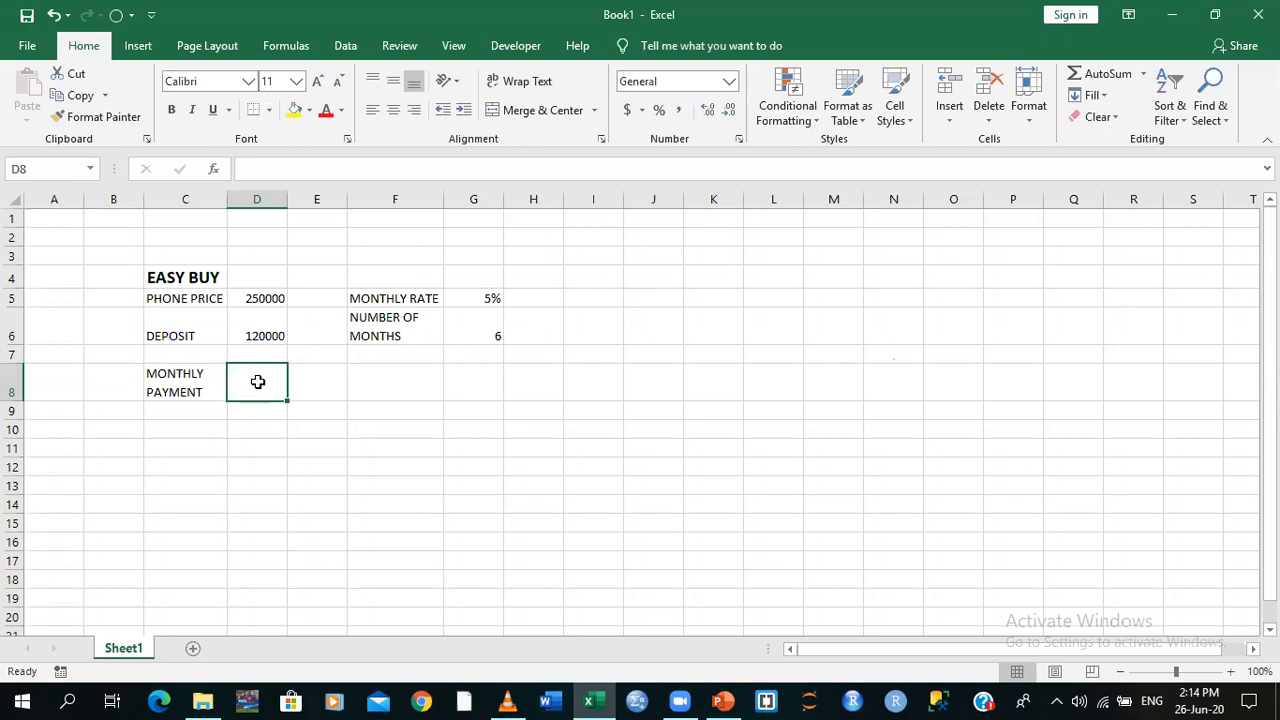
pyautogui.click(179, 354)
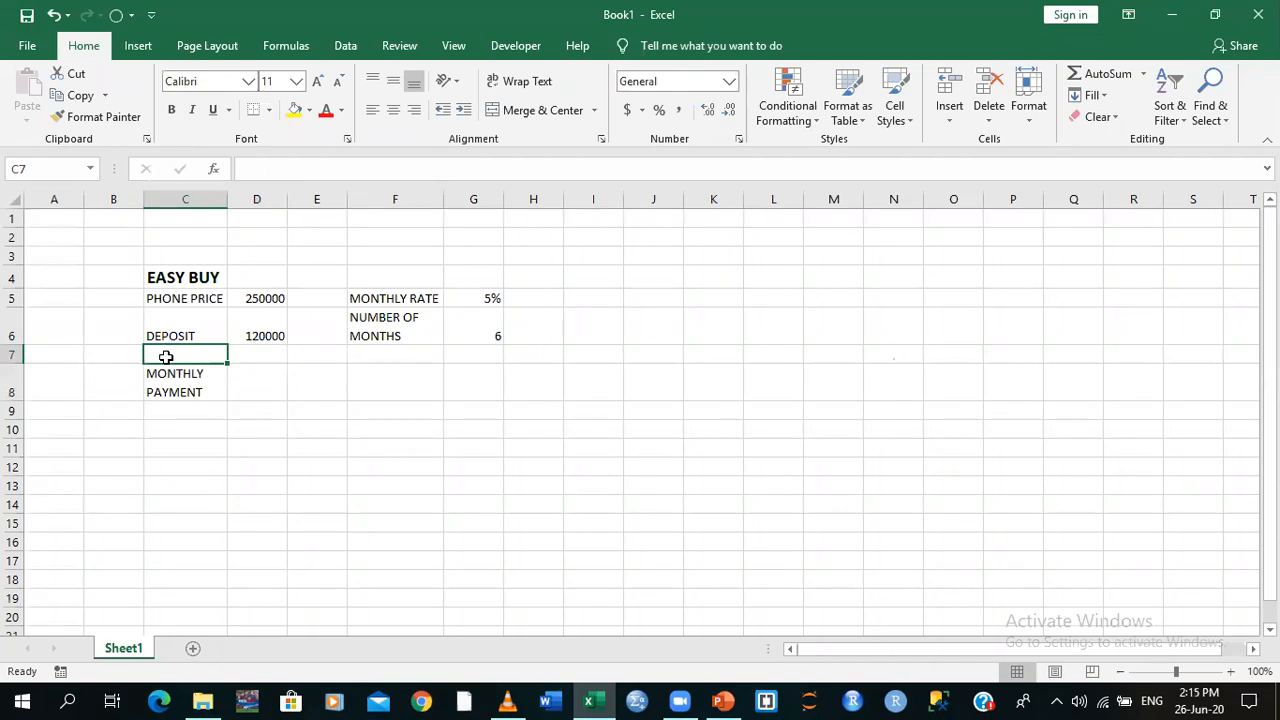
pyautogui.write('BALANCE')
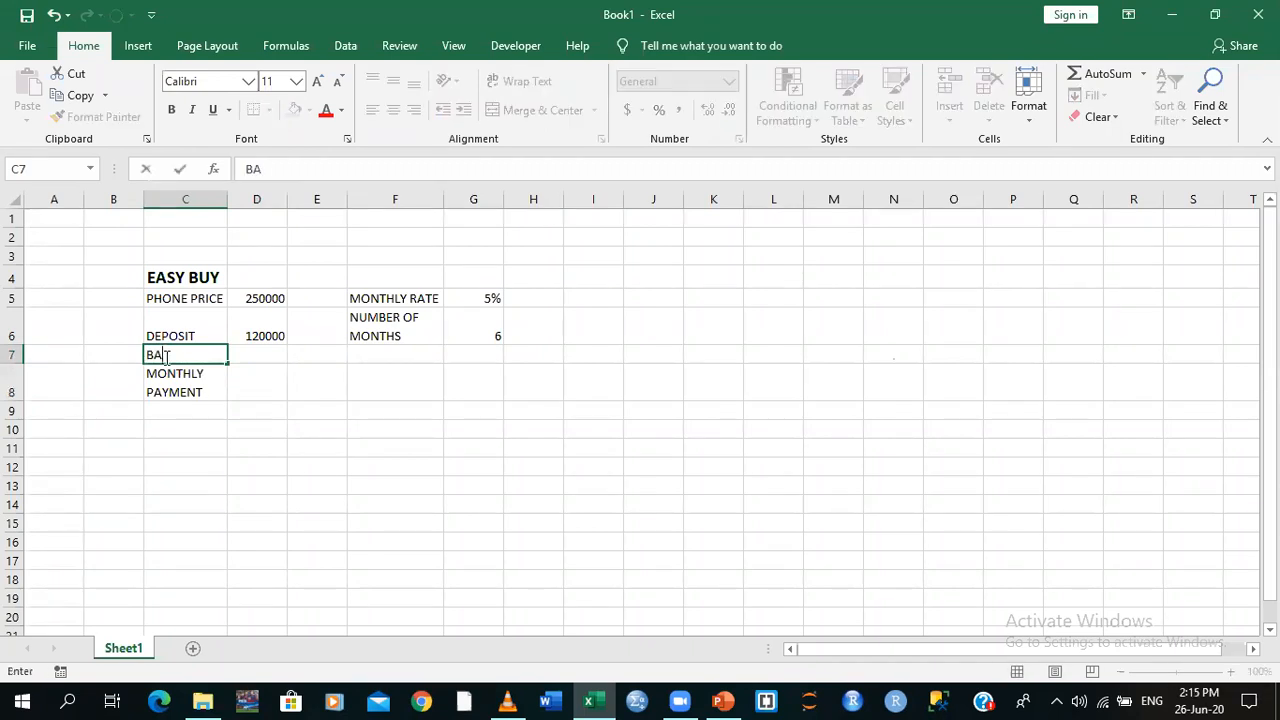
# Calculate the balance in D7 as phone price minus deposit with the formula =D5-D6
pyautogui.click(245, 352)
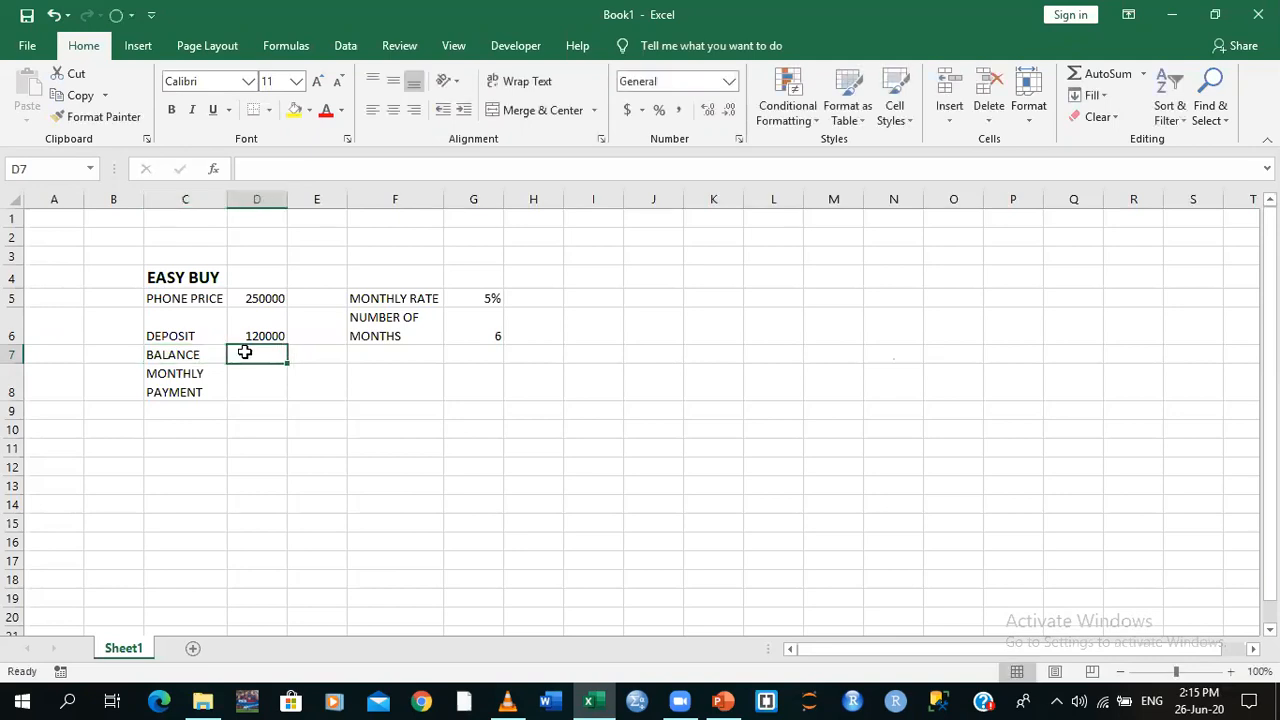
pyautogui.write('=')
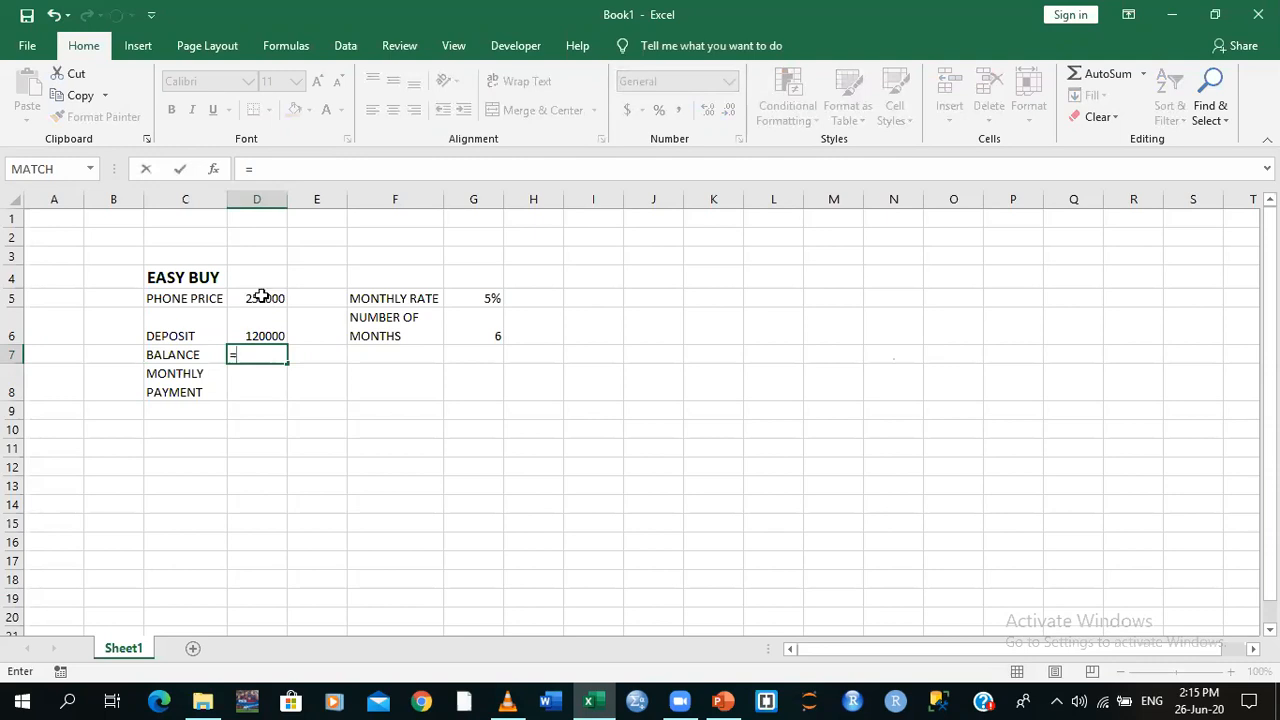
pyautogui.click(265, 307)
pyautogui.write('-')
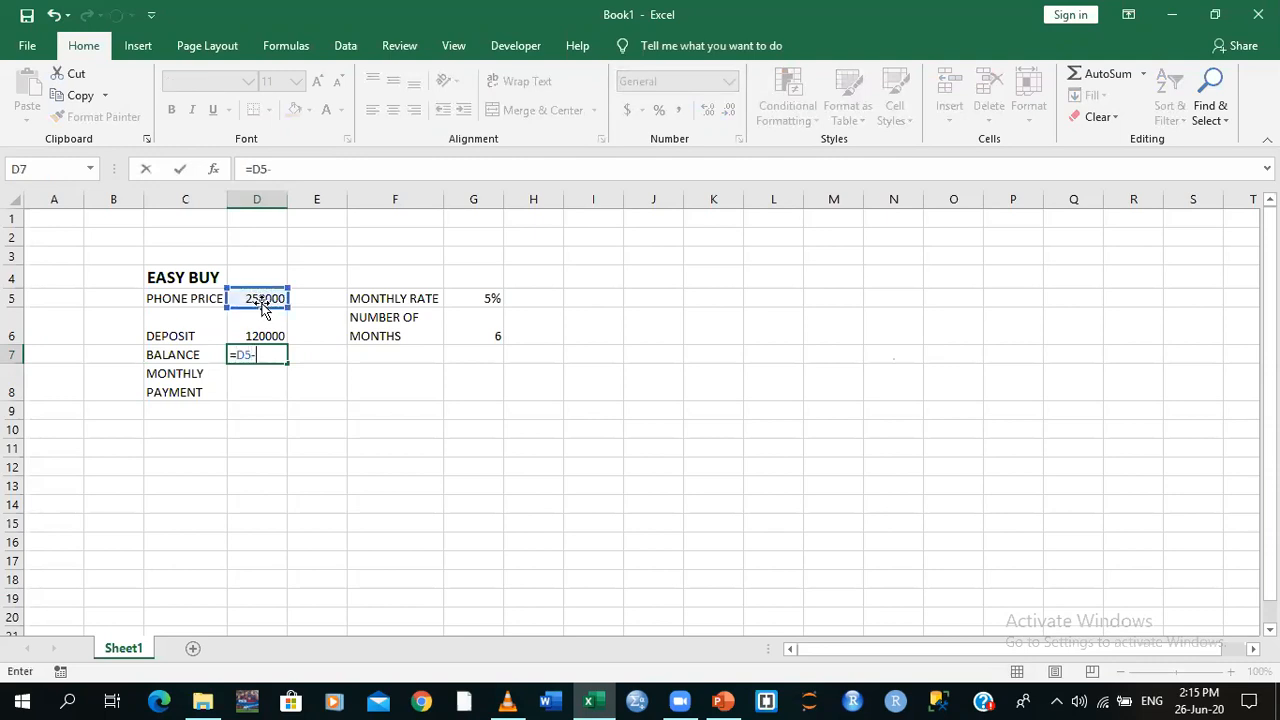
pyautogui.click(261, 332)
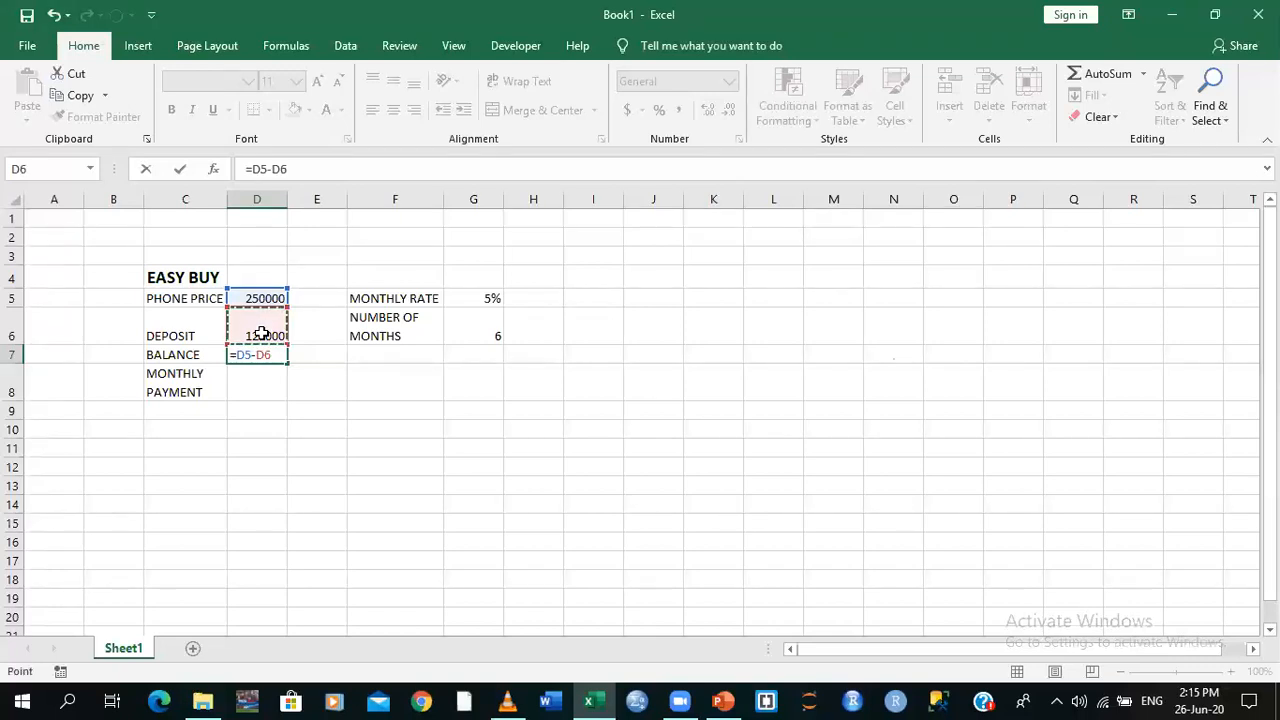
pyautogui.press('Return')
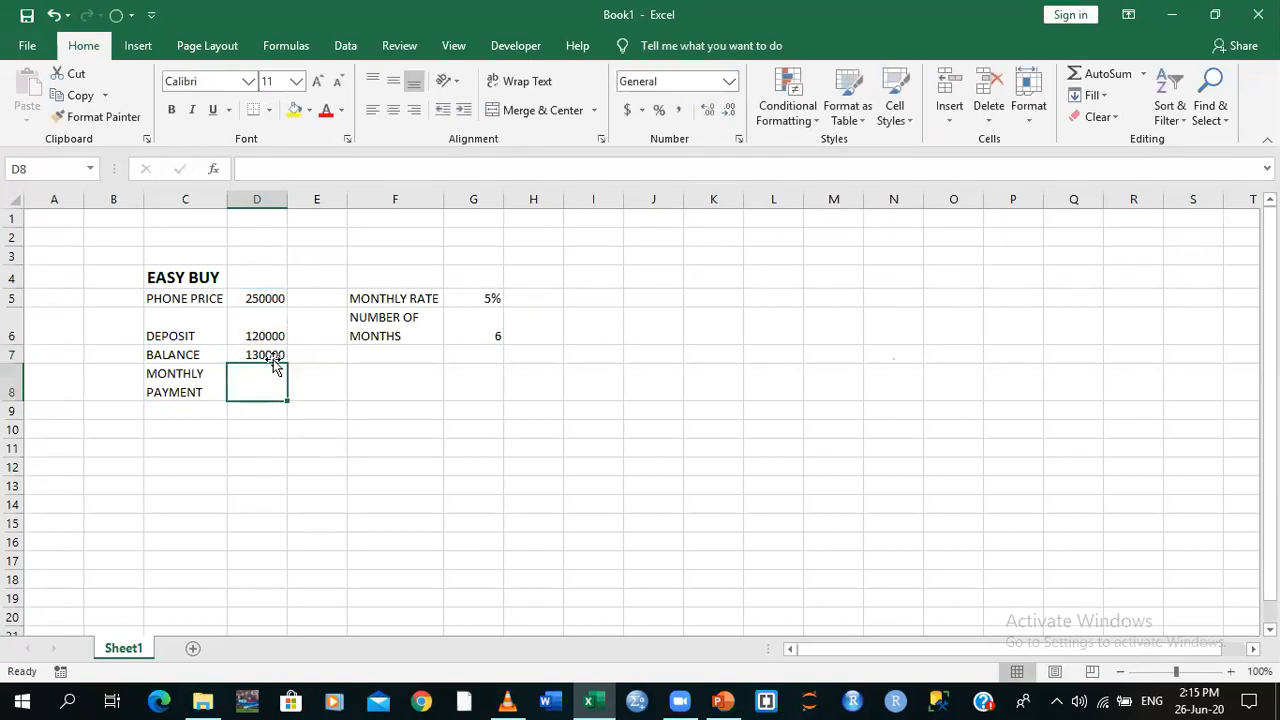
# Calculate the monthly payment in D8 from the rate, number of months and balance with the formula =PMT(G5,G6,D7,0)
pyautogui.click(593, 389)
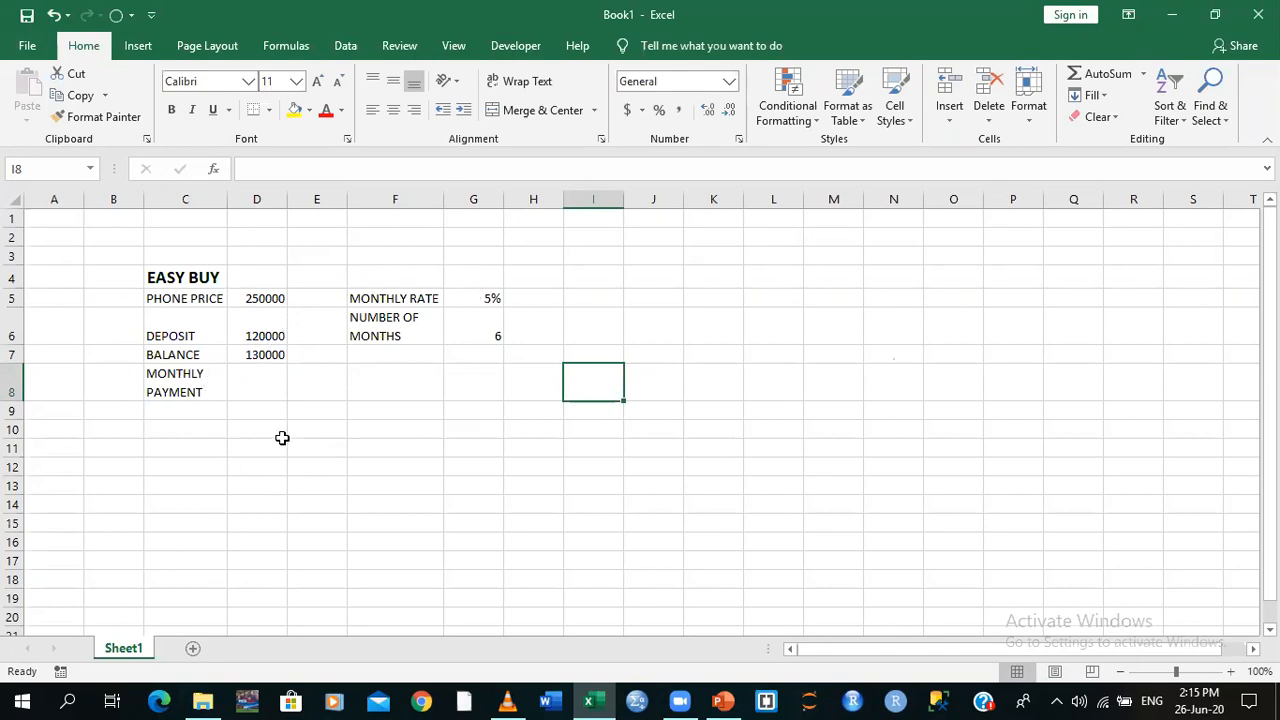
pyautogui.click(244, 394)
pyautogui.write('=')
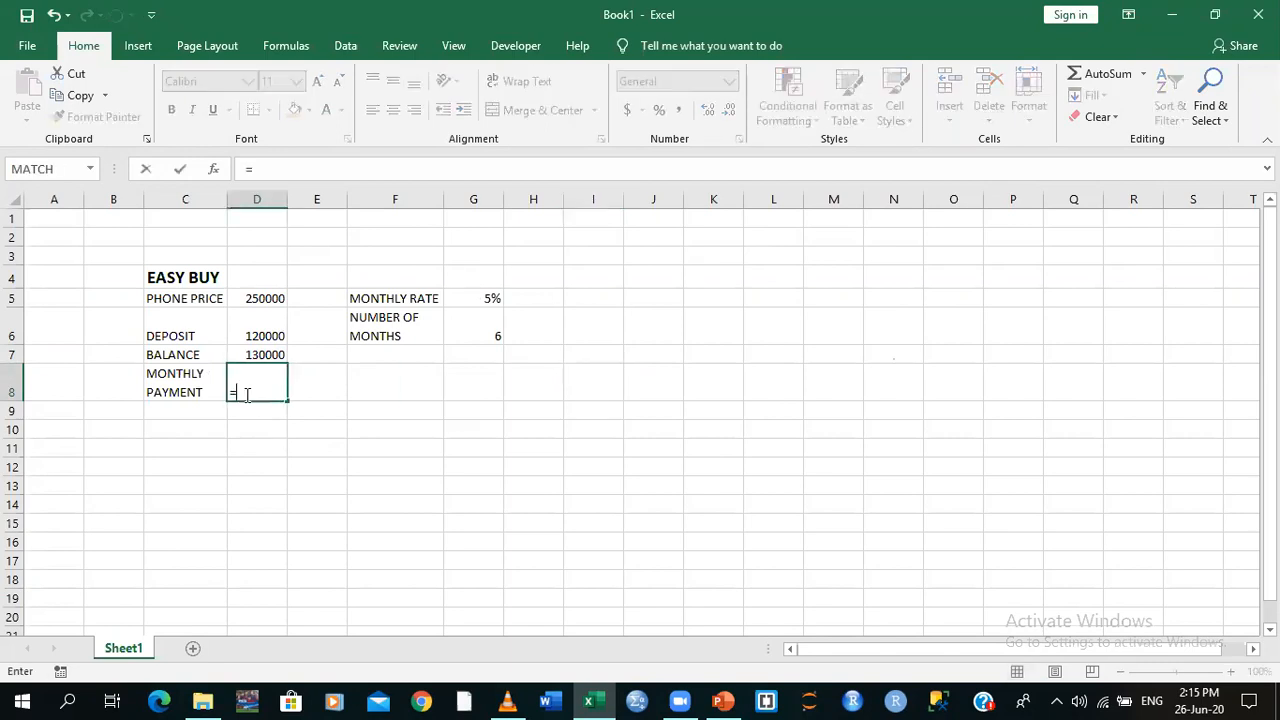
pyautogui.write('P')
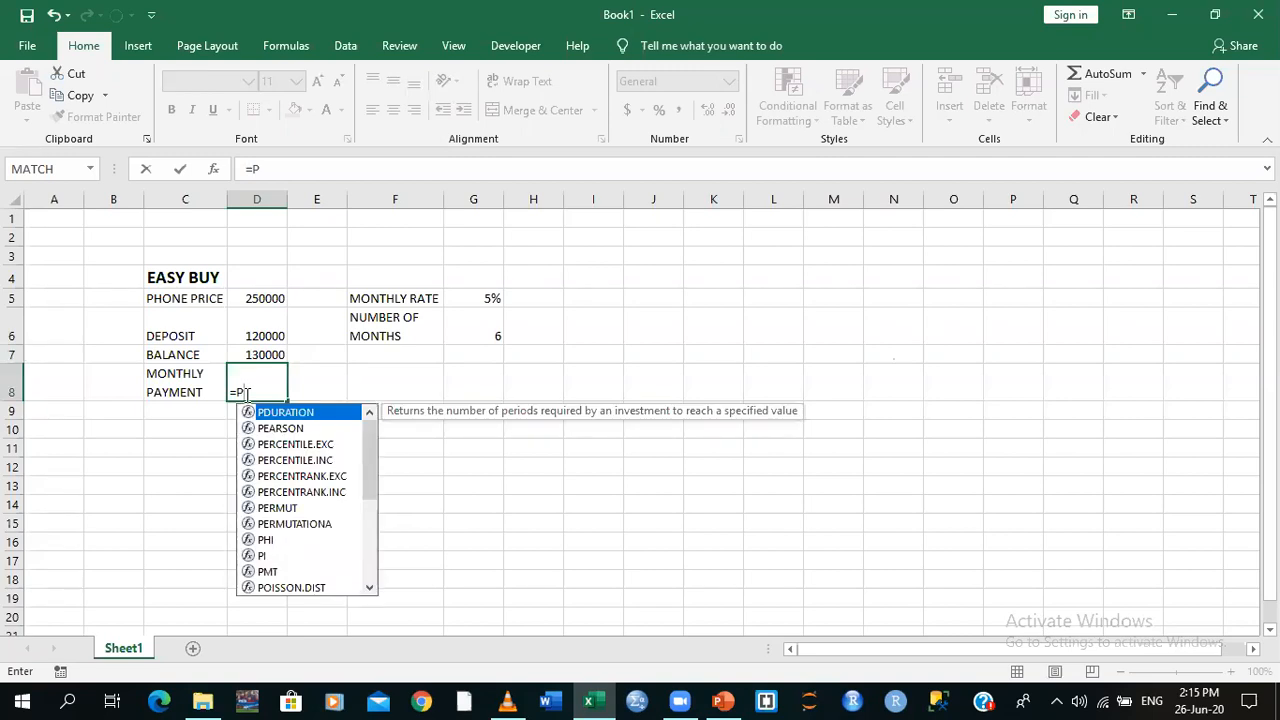
pyautogui.write('MT(')
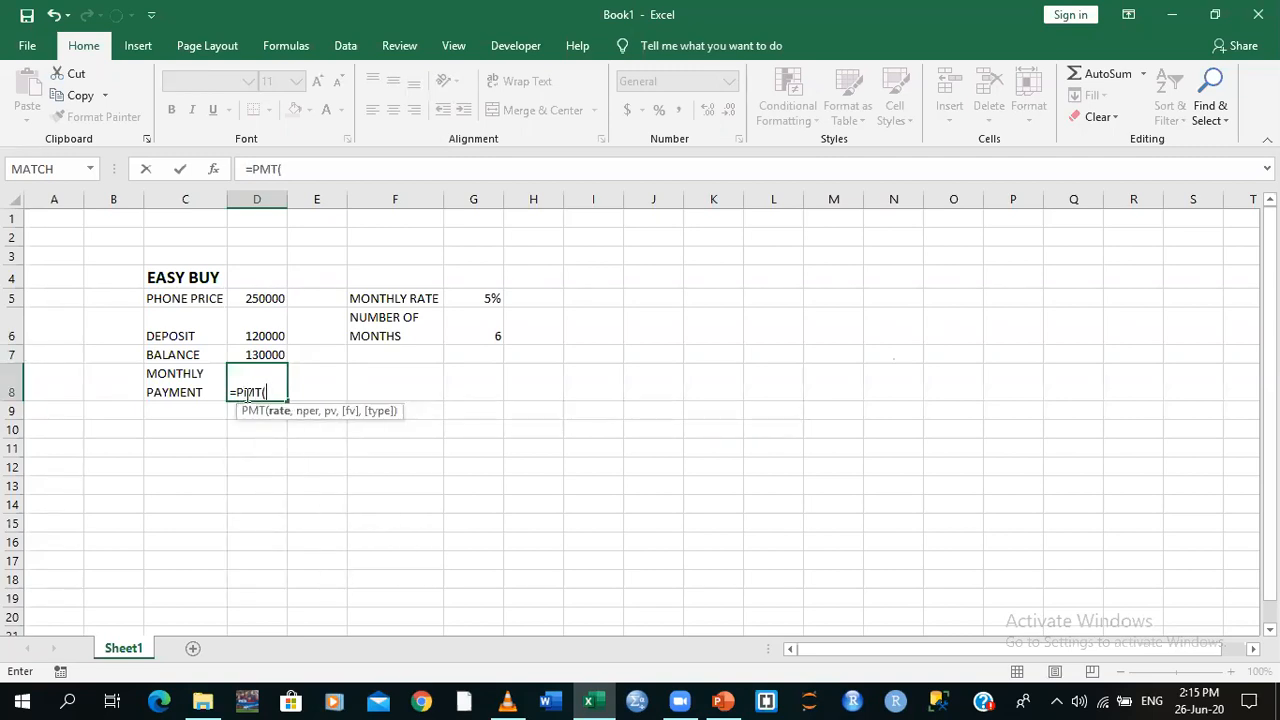
pyautogui.click(491, 299)
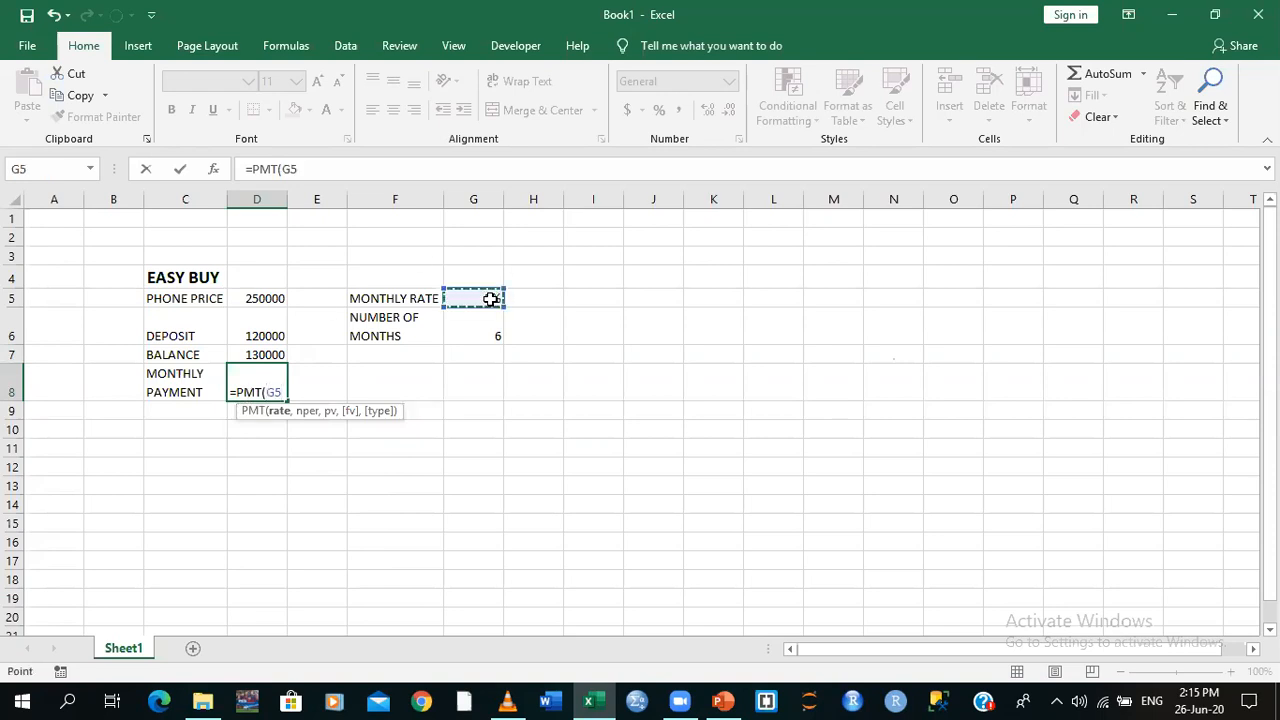
pyautogui.write(',')
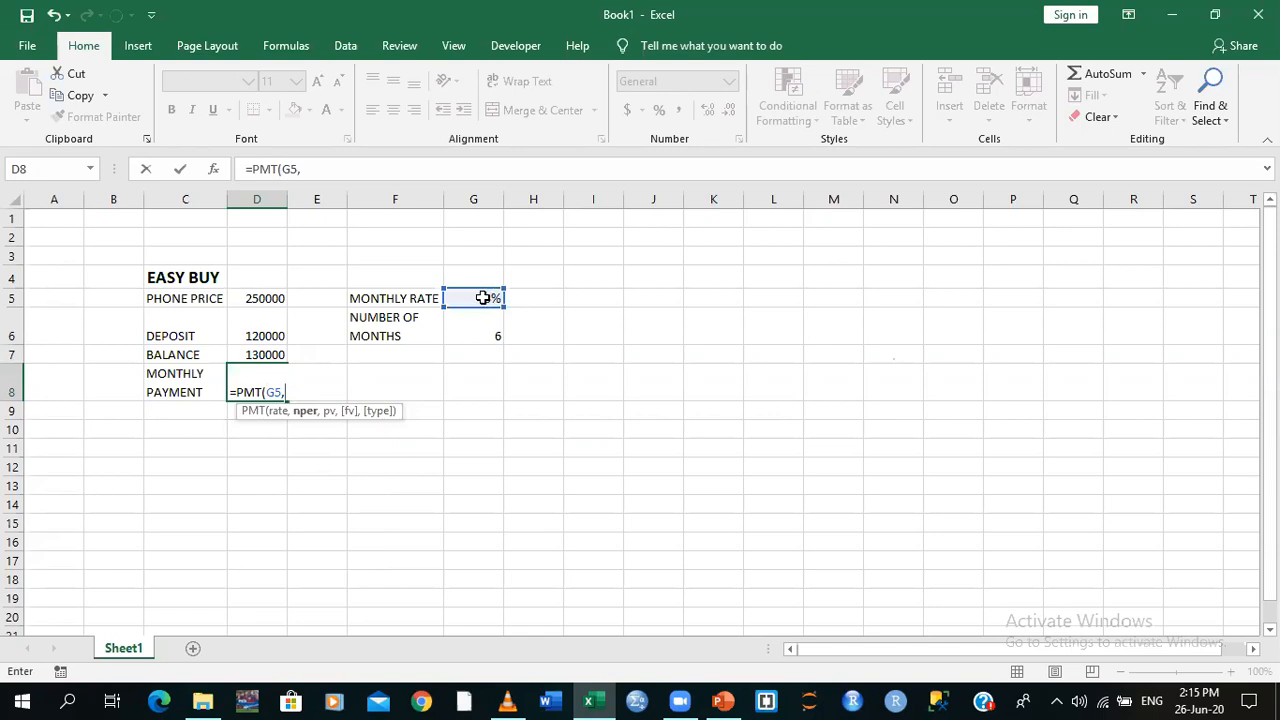
pyautogui.click(473, 328)
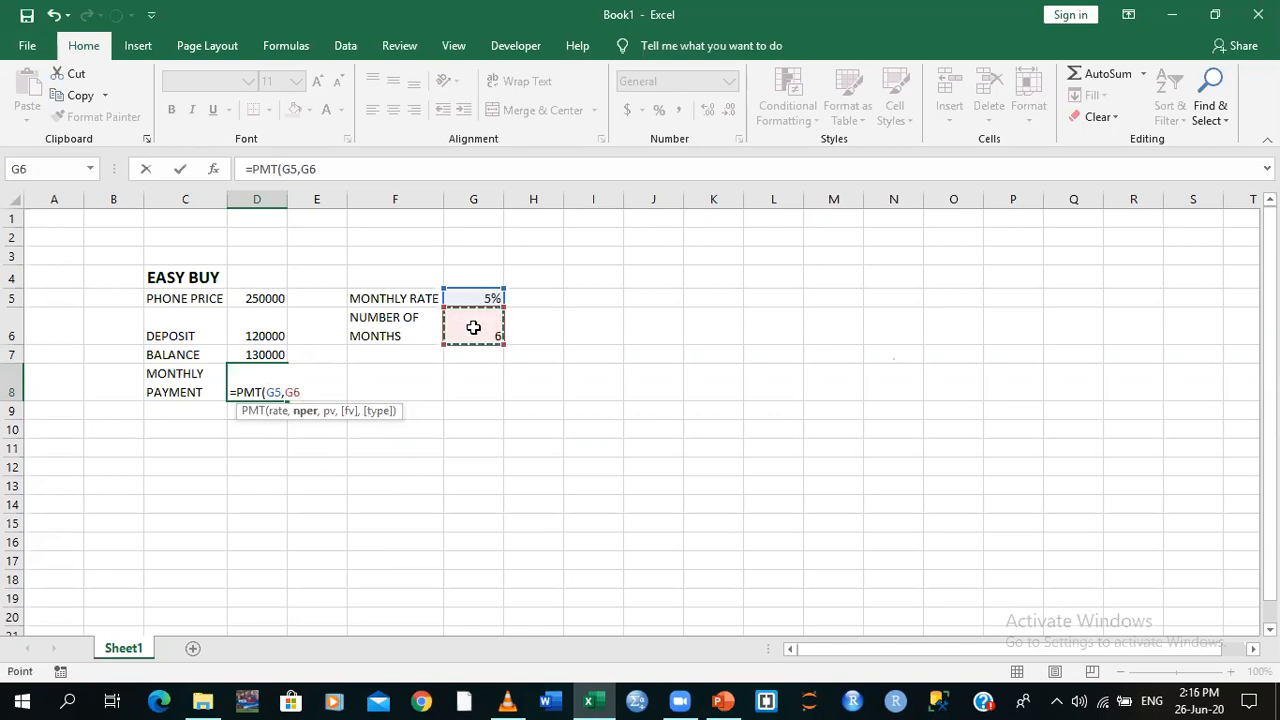
pyautogui.write(',')
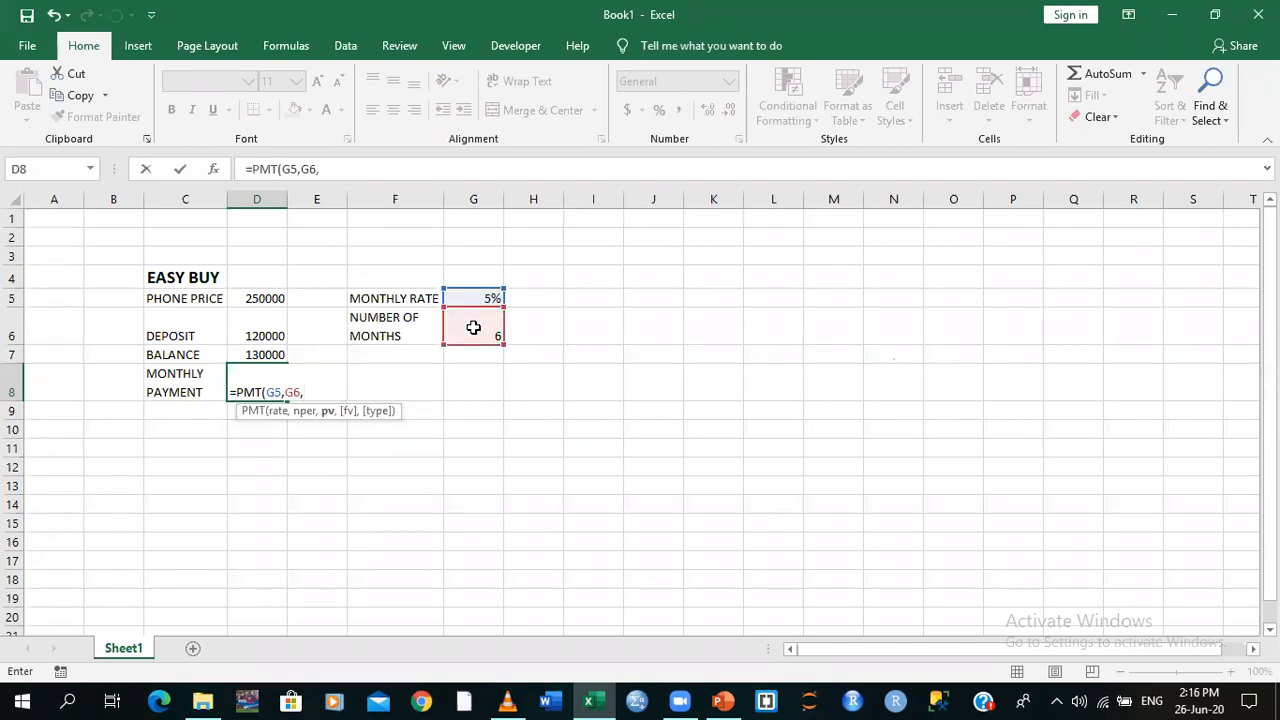
pyautogui.click(250, 353)
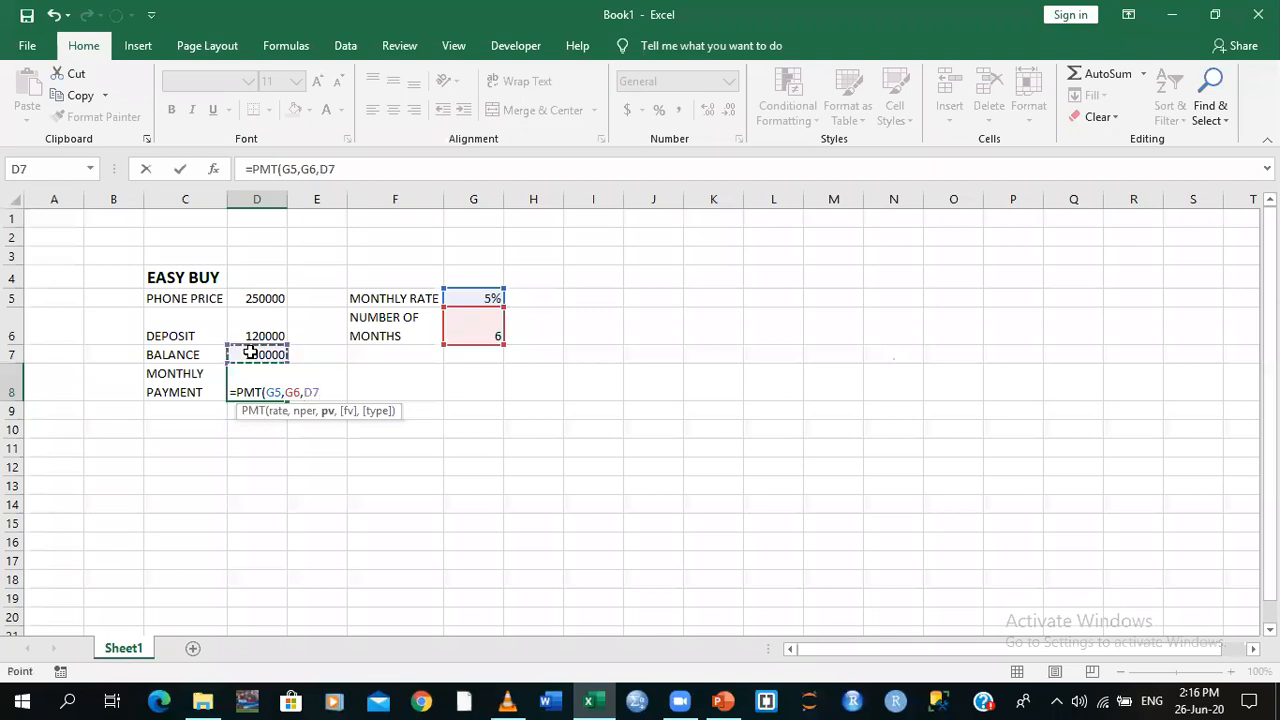
pyautogui.write(',')
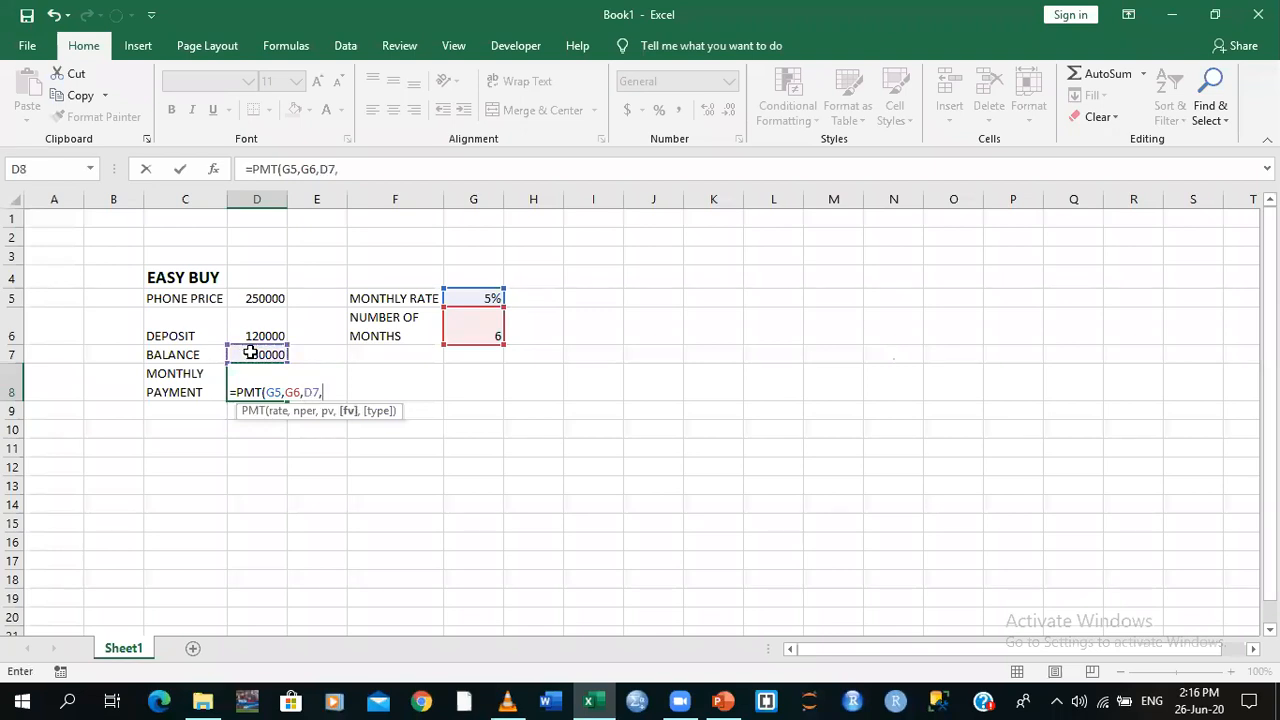
pyautogui.write('0)')
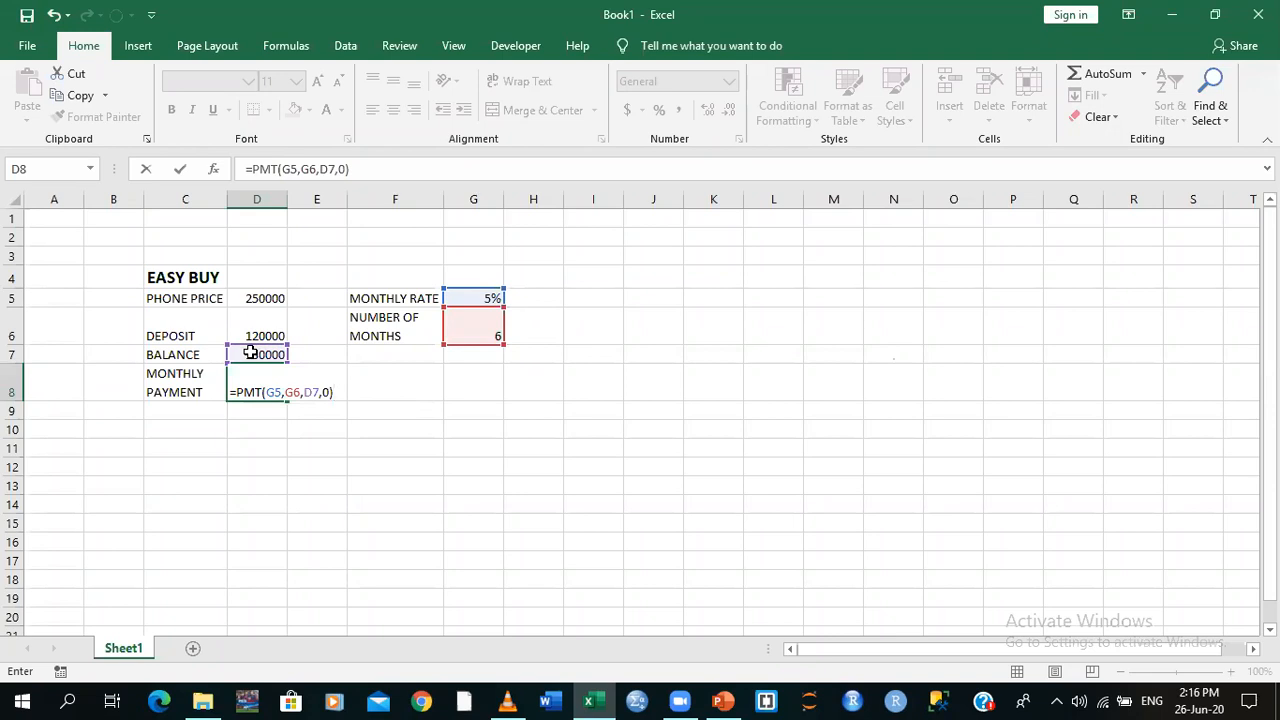
pyautogui.press('Return')
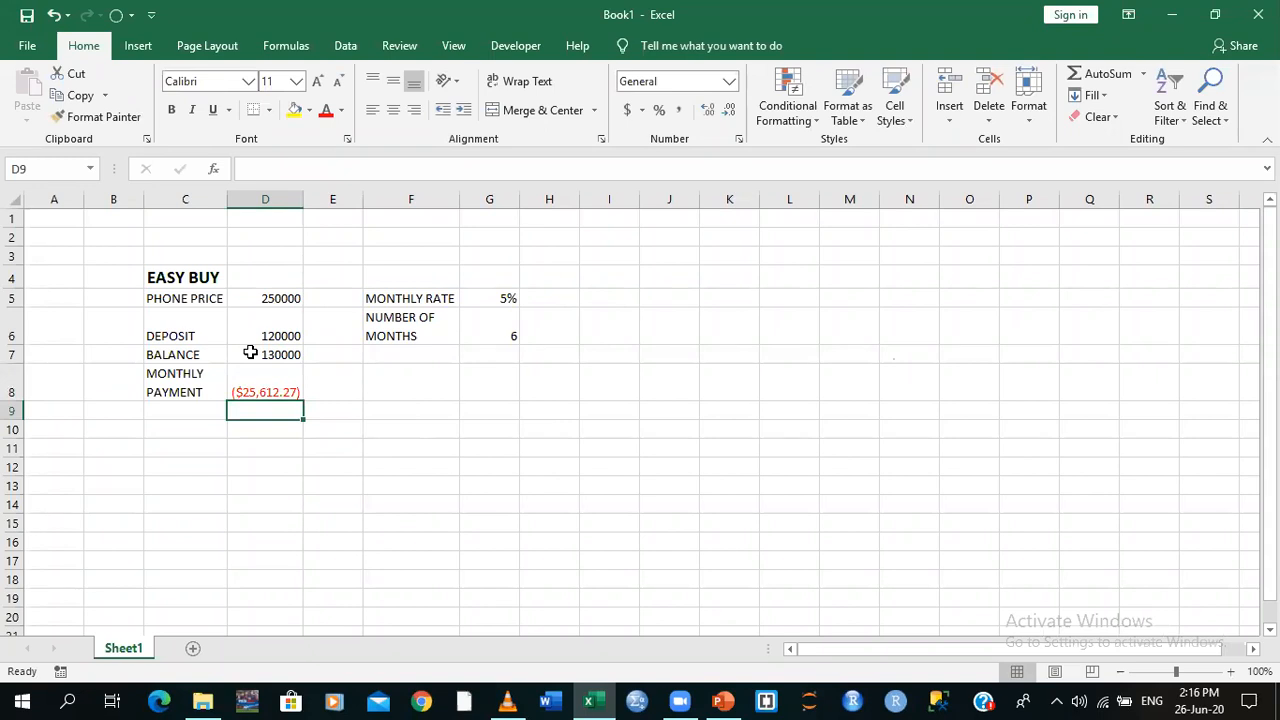
# Review the PMT formula in cell D8 and its referenced cells, leaving the formula as it is
pyautogui.doubleClick(258, 390)
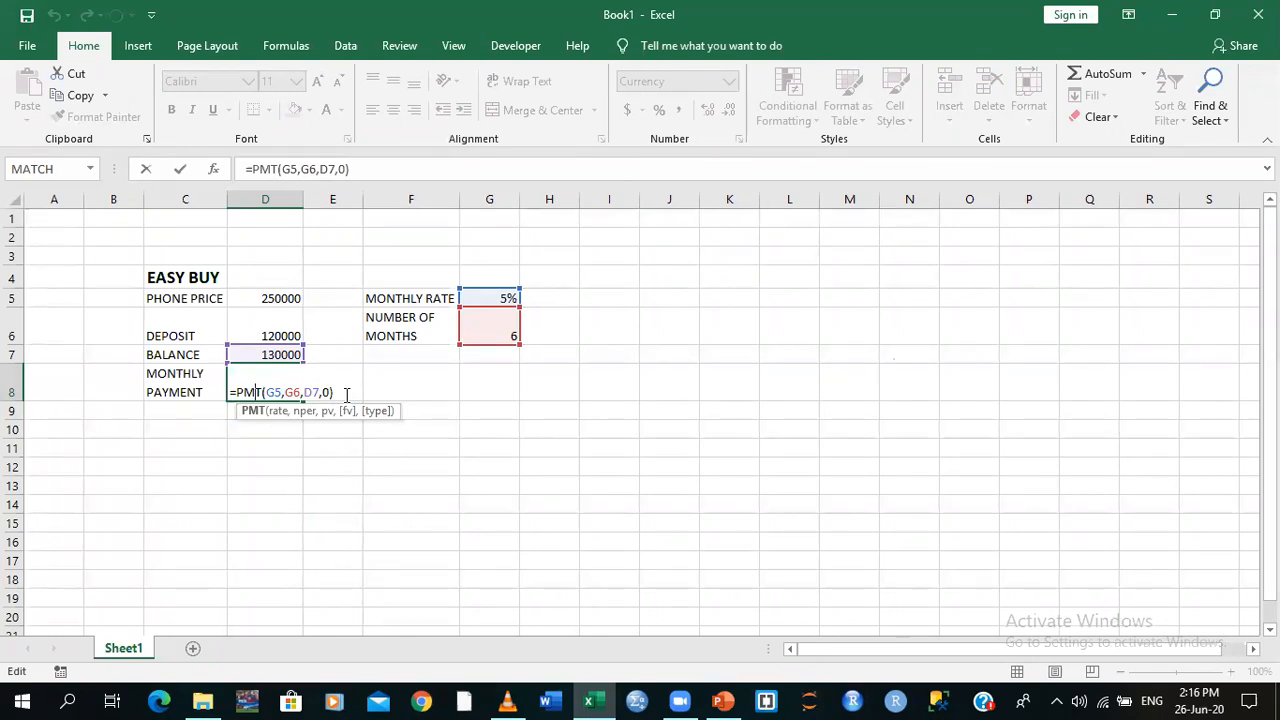
pyautogui.click(347, 395)
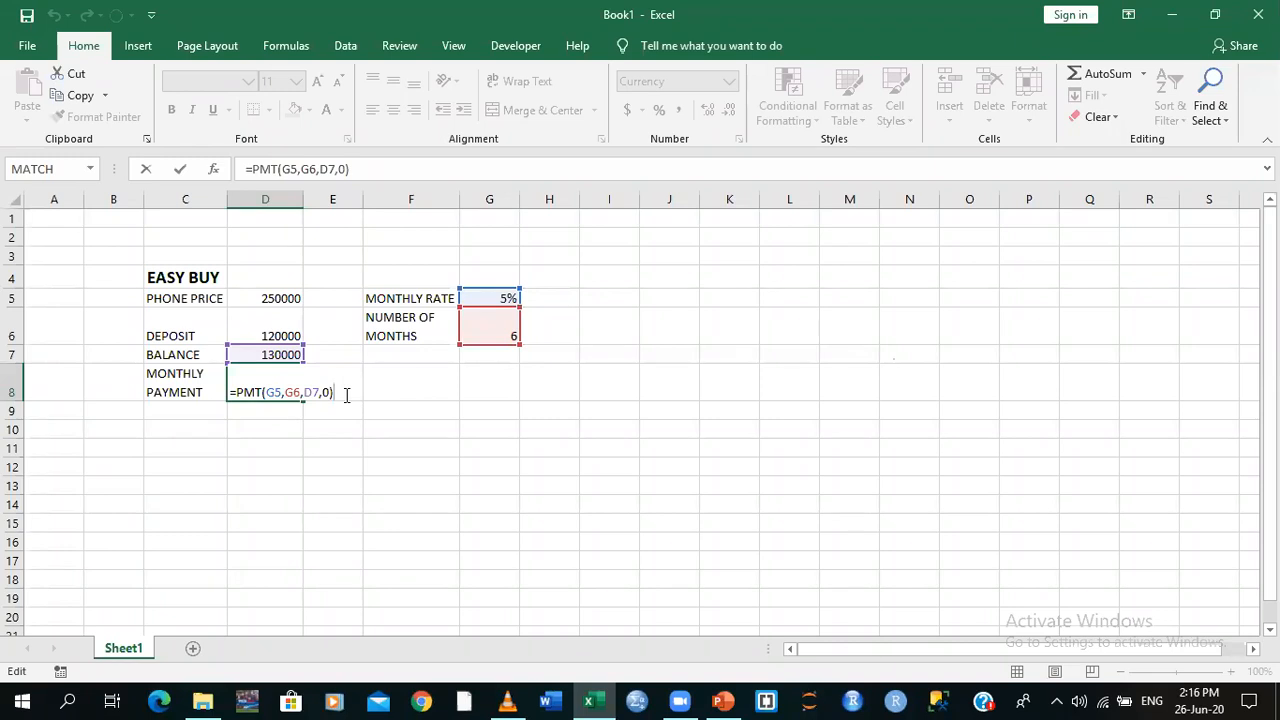
pyautogui.press('Return')
pyautogui.click(462, 499)
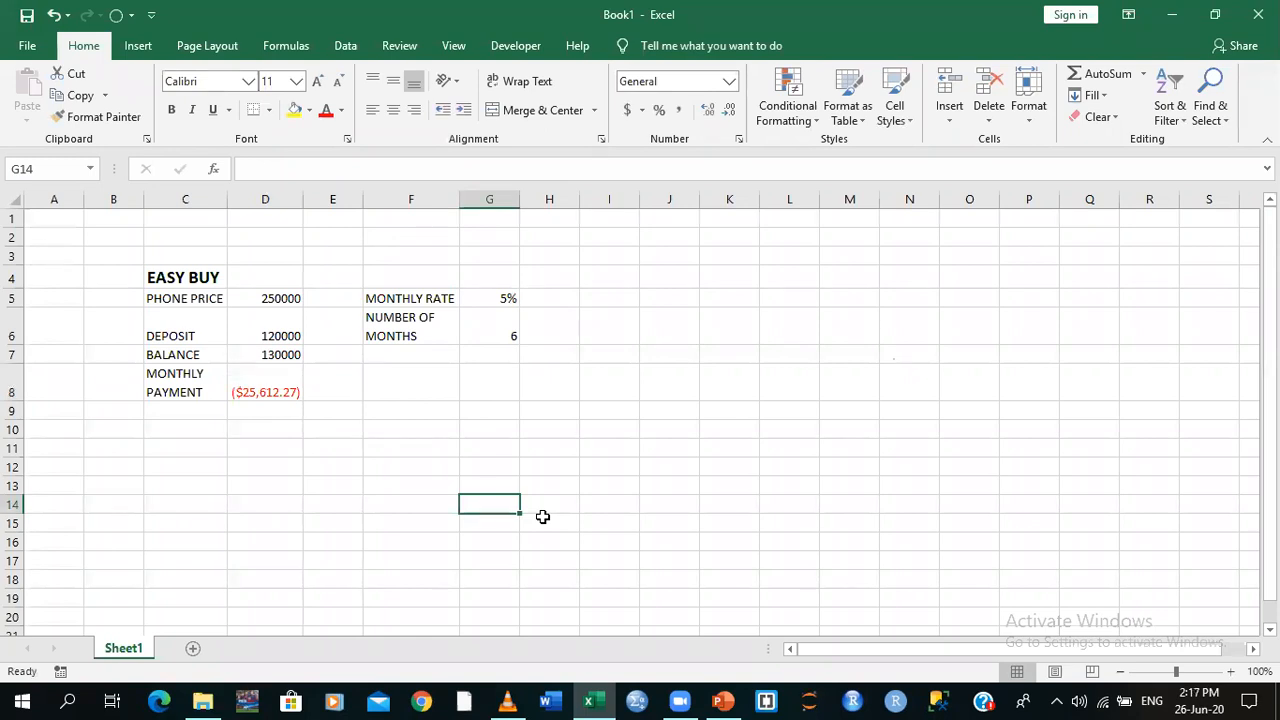
pyautogui.click(486, 451)
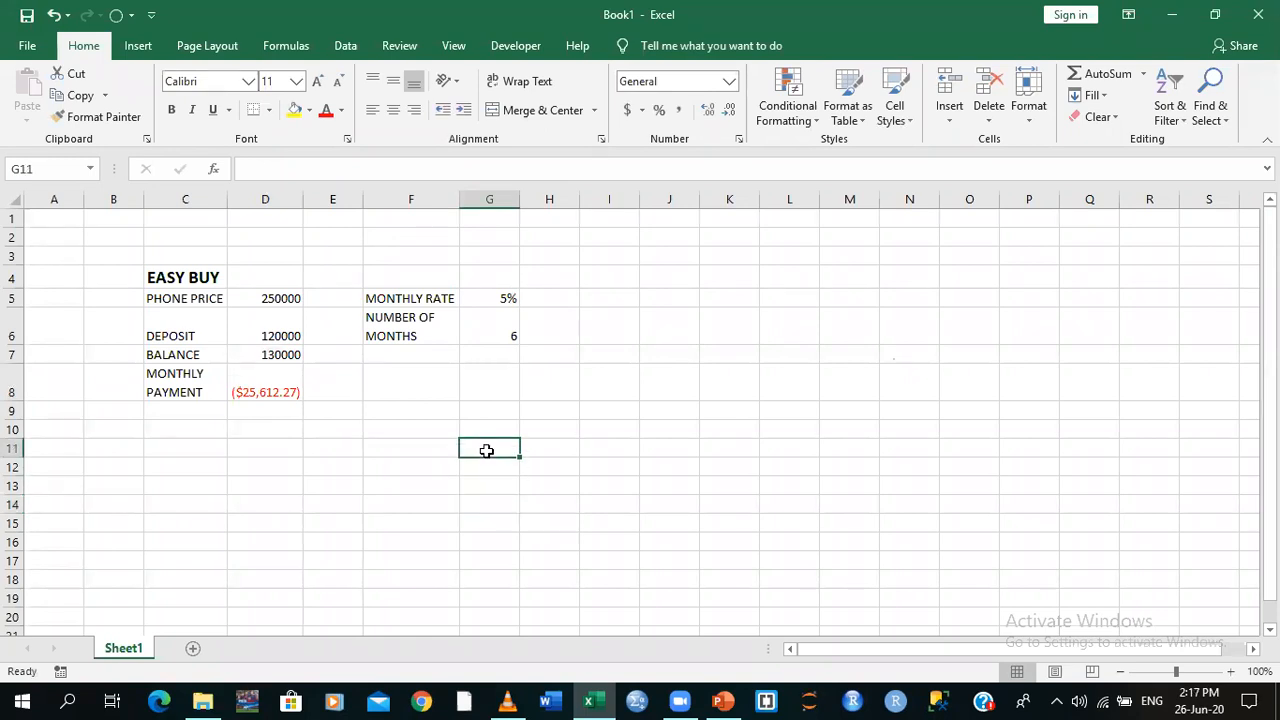
pyautogui.click(537, 431)
pyautogui.click(377, 518)
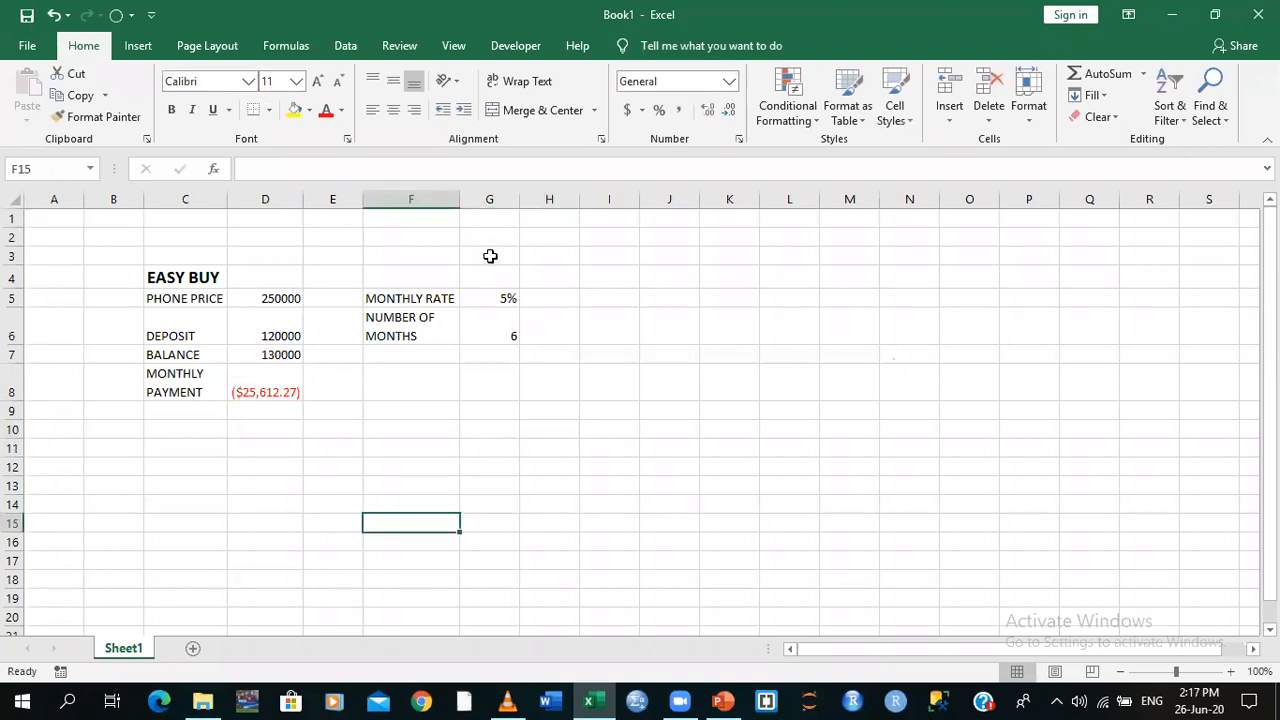
pyautogui.click(494, 396)
pyautogui.click(465, 461)
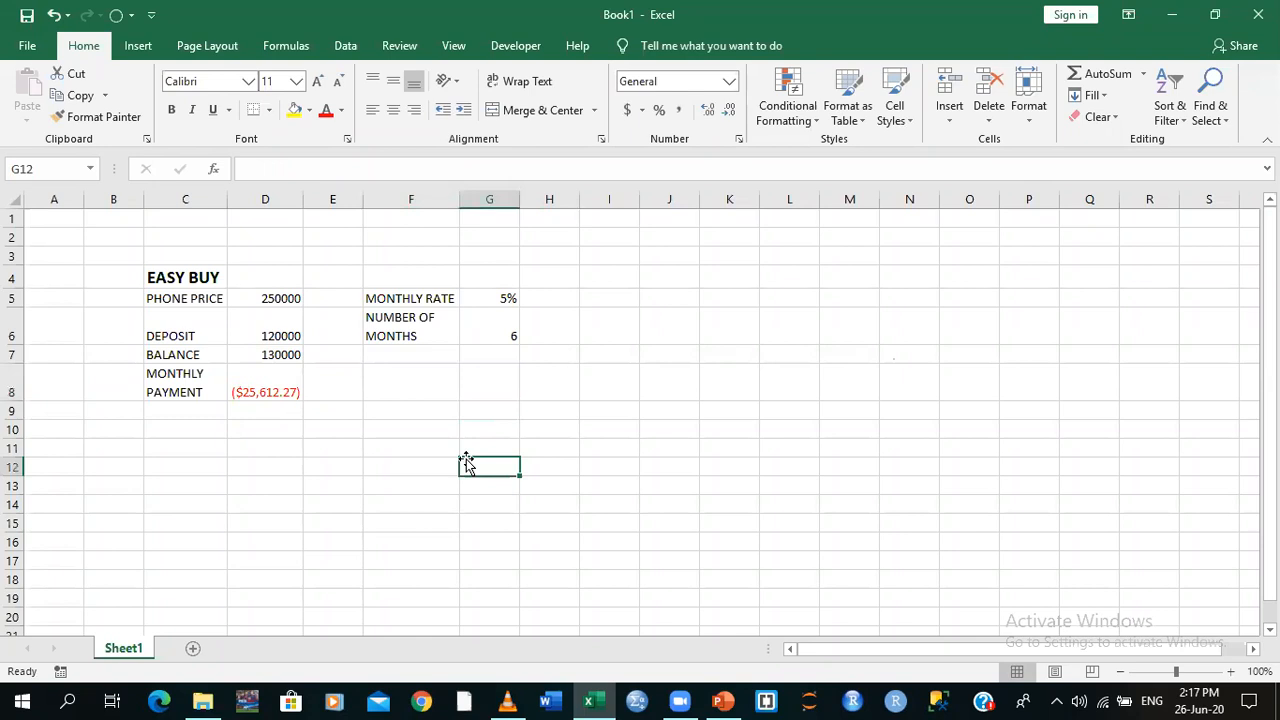
pyautogui.click(398, 425)
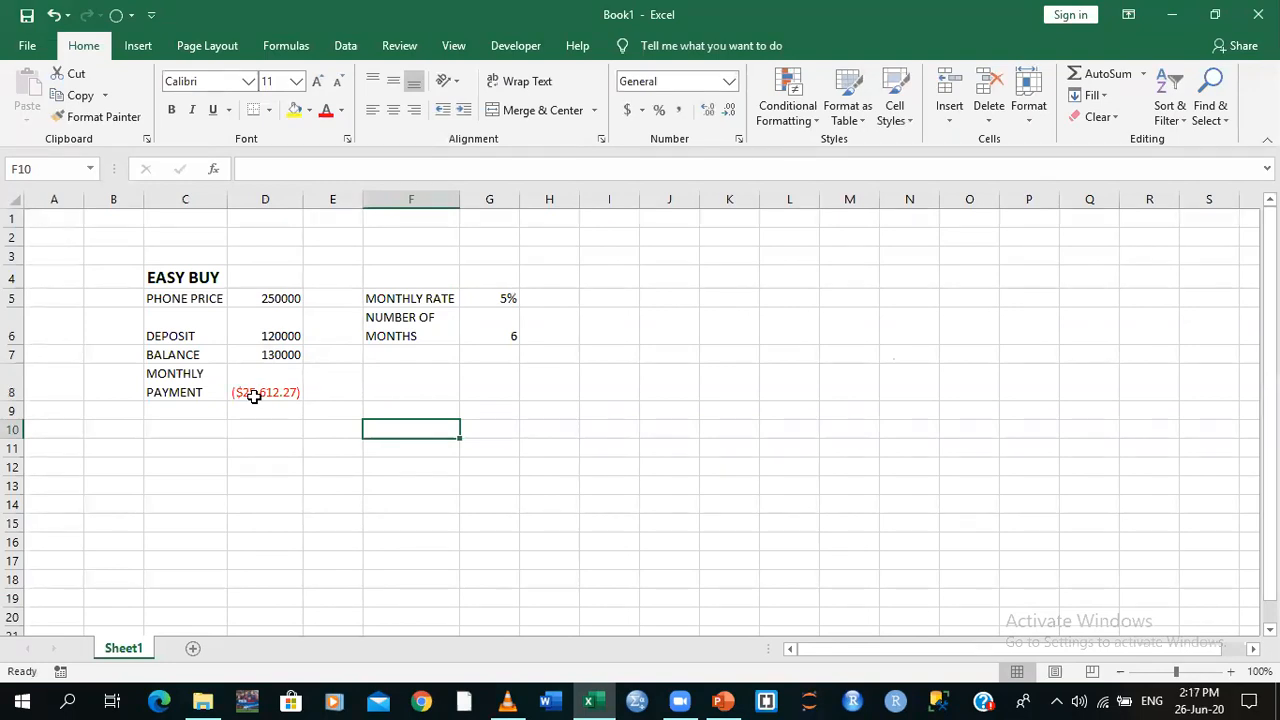
pyautogui.click(552, 470)
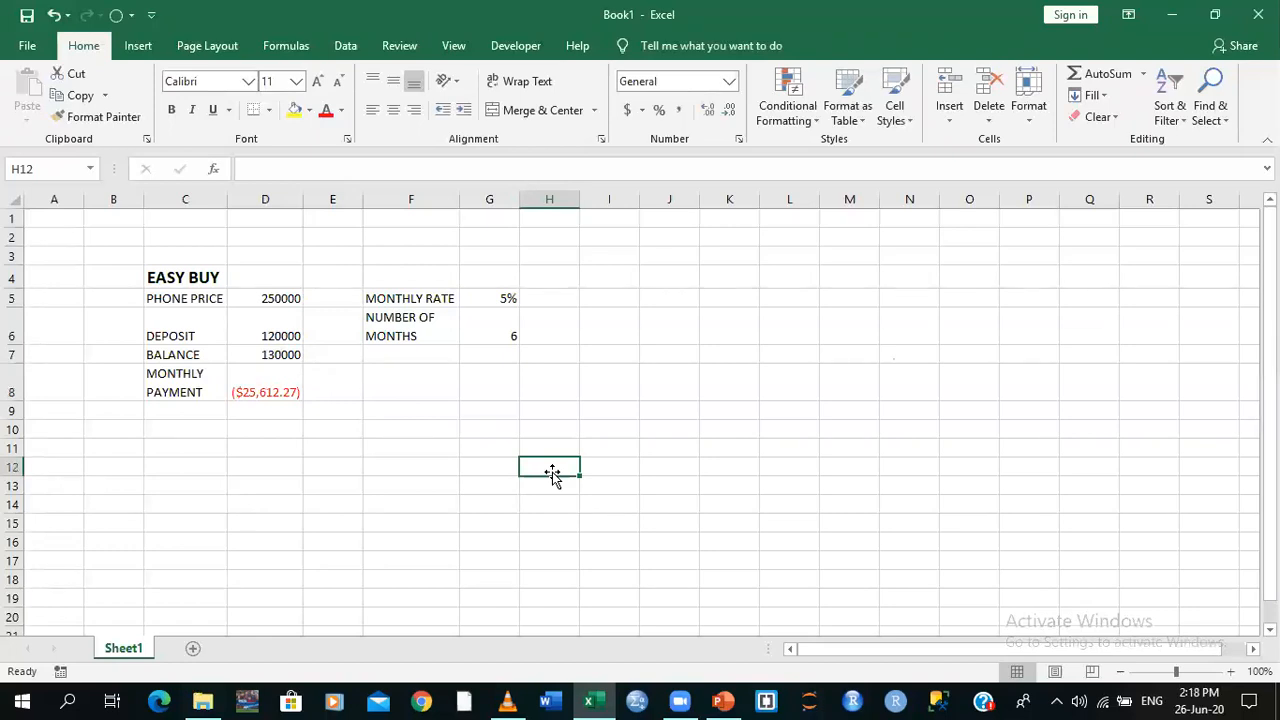
pyautogui.click(437, 457)
pyautogui.click(507, 413)
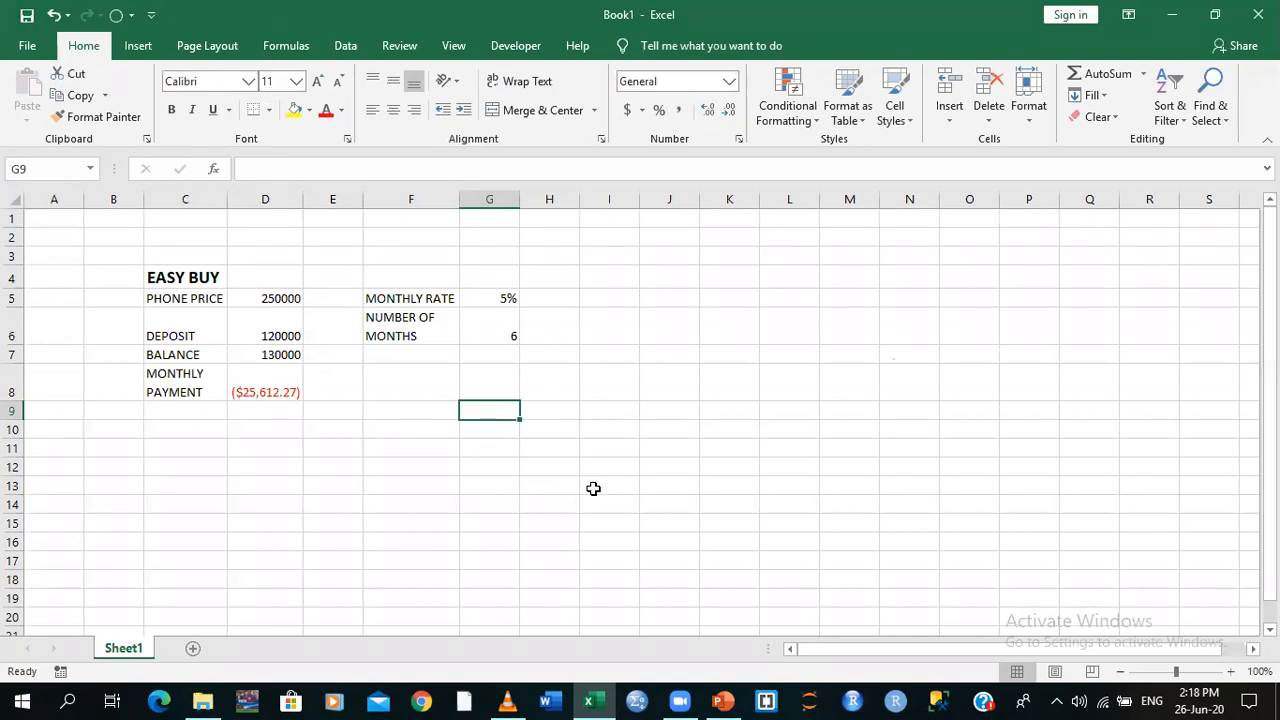
pyautogui.click(418, 459)
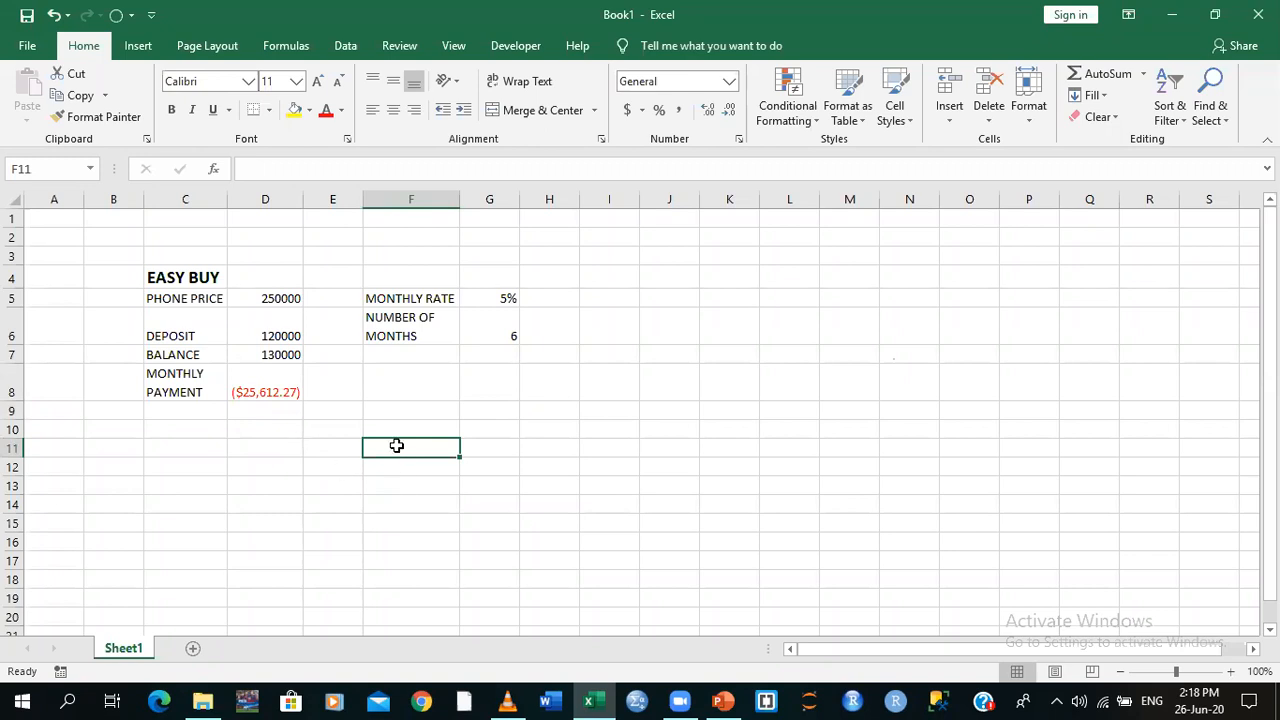
pyautogui.write('=')
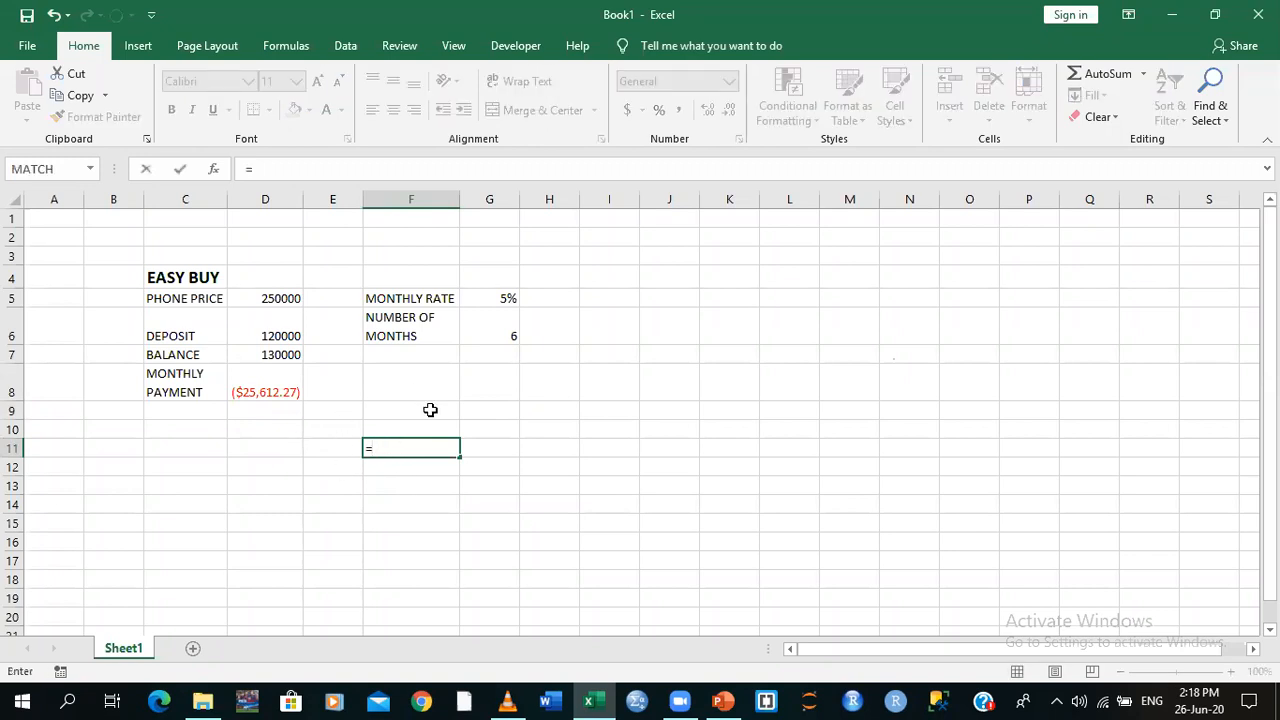
pyautogui.press('Escape')
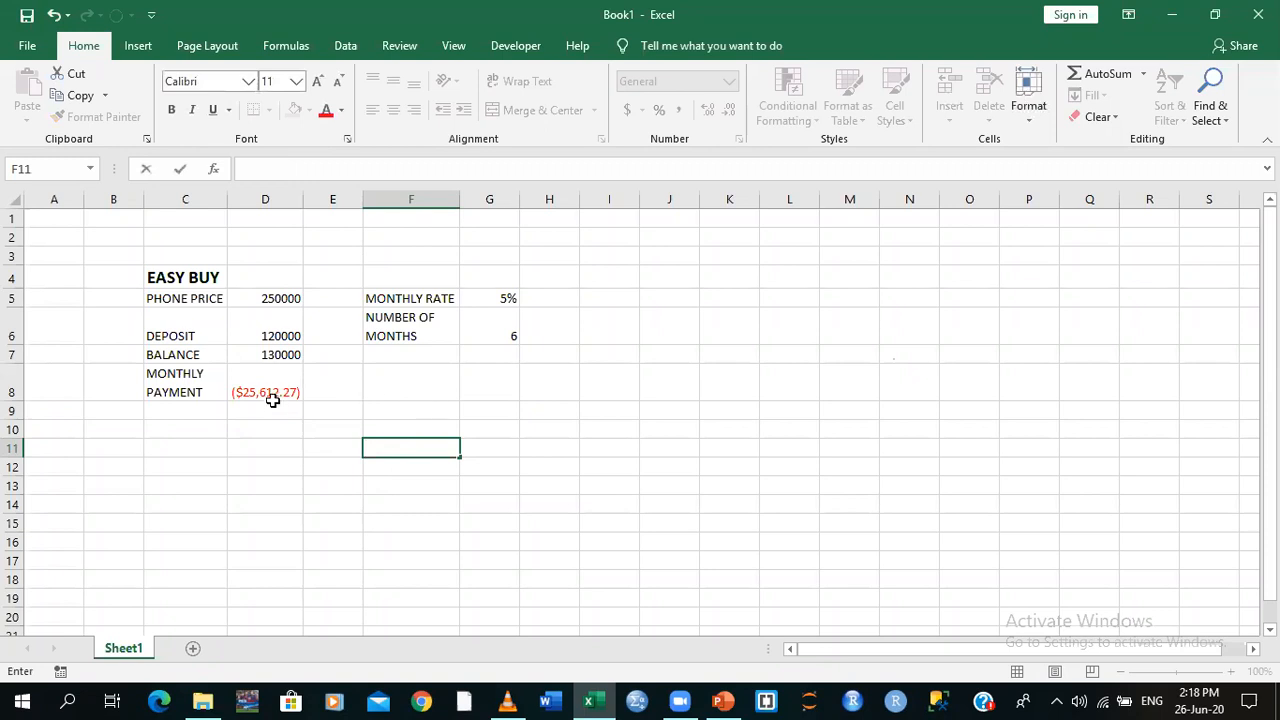
pyautogui.click(333, 483)
# Add the label 6 MONTHS TOTAL in cell C10 and wrap its text within the cell
pyautogui.click(196, 431)
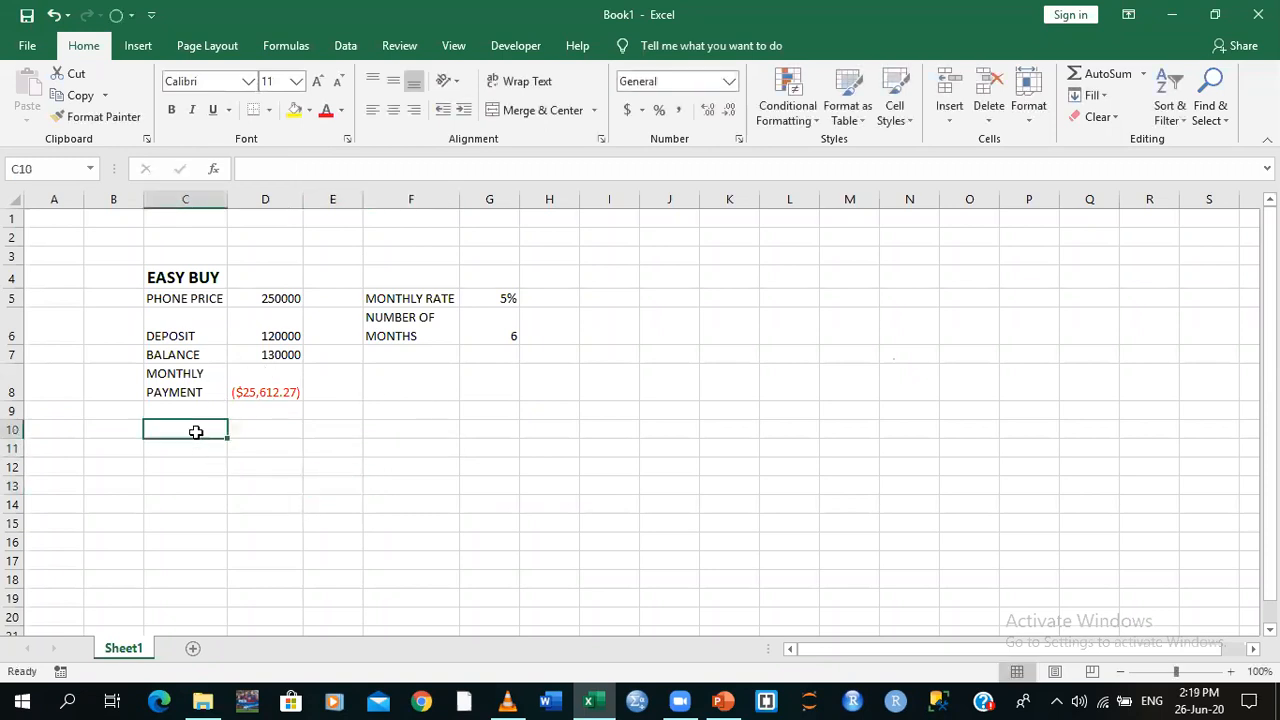
pyautogui.write('6 MONTHS TOTAK')
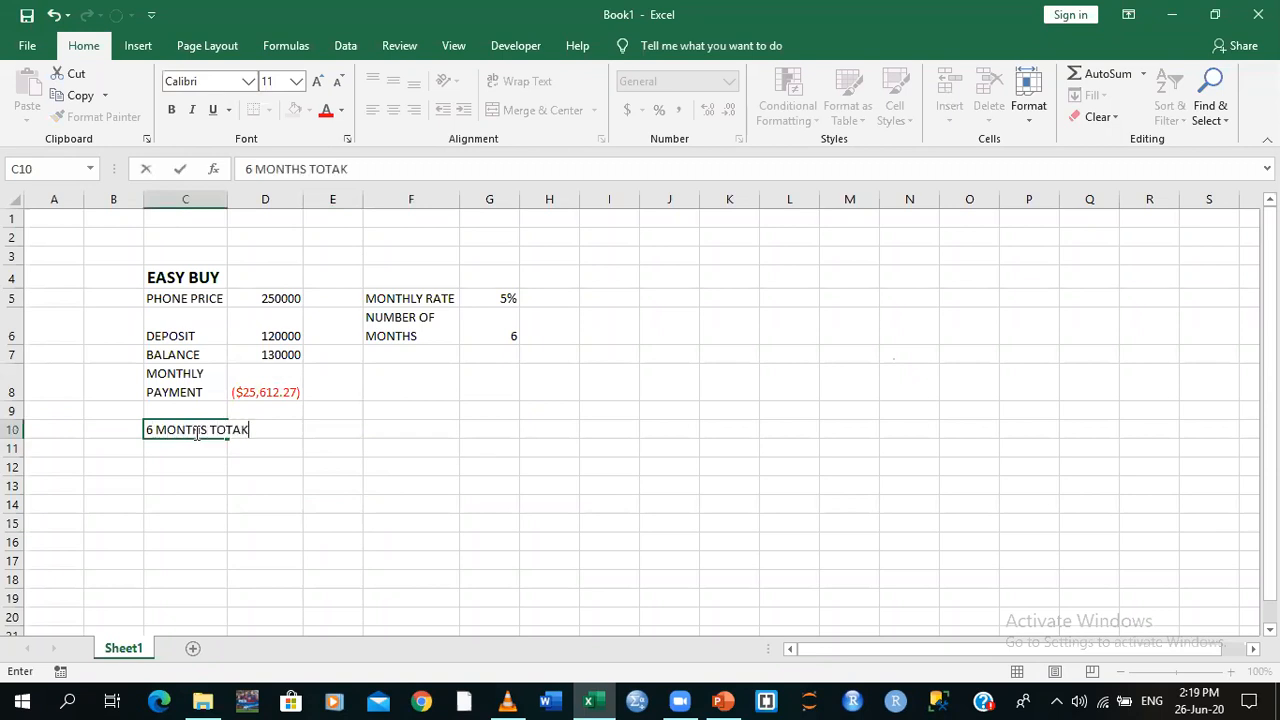
pyautogui.press('BackSpace')
pyautogui.write('L')
pyautogui.click(208, 462)
pyautogui.click(196, 434)
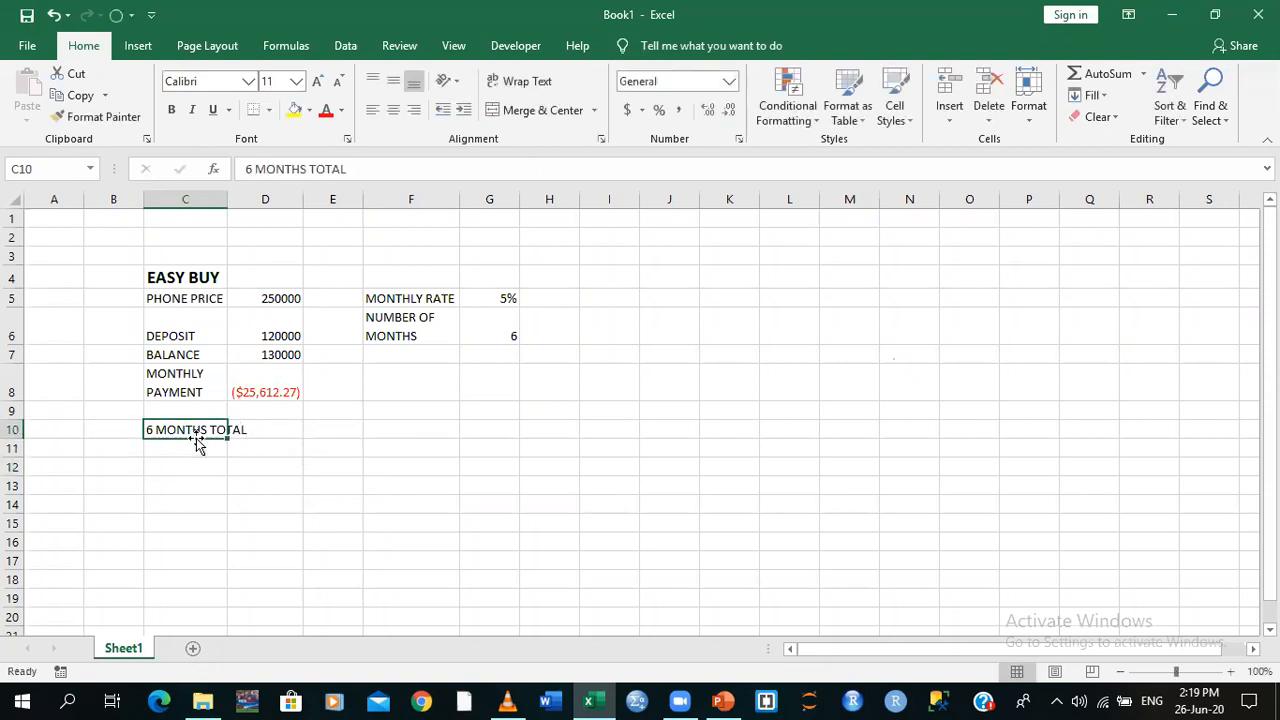
pyautogui.click(522, 81)
# Copy the monthly payment from D8 and paste only its value into D10
pyautogui.click(287, 432)
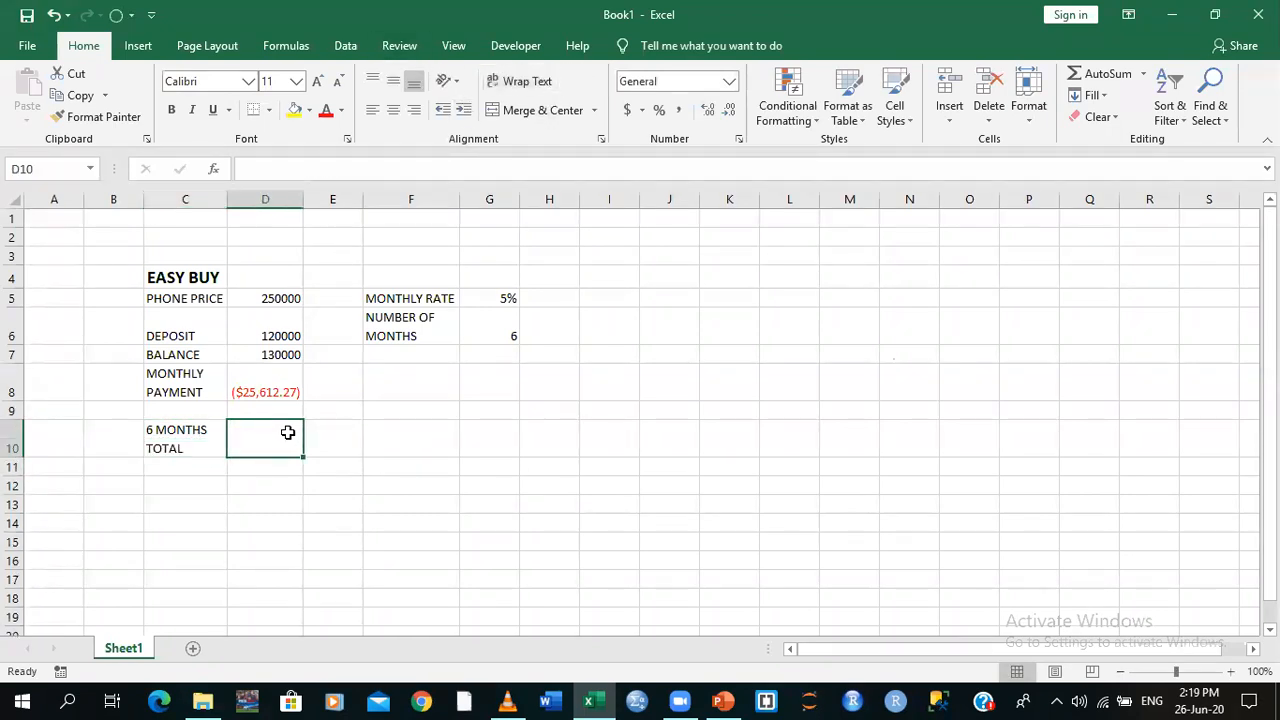
pyautogui.click(269, 386)
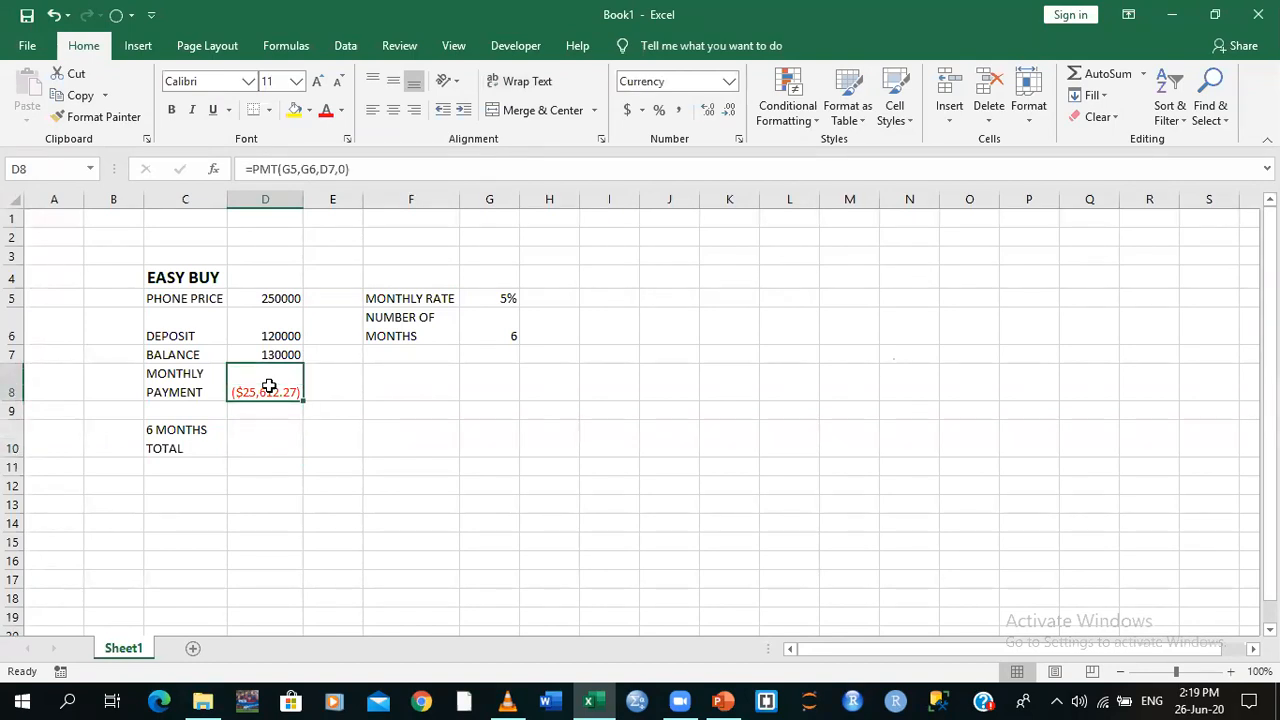
pyautogui.hotkey('ctrl', 'c')
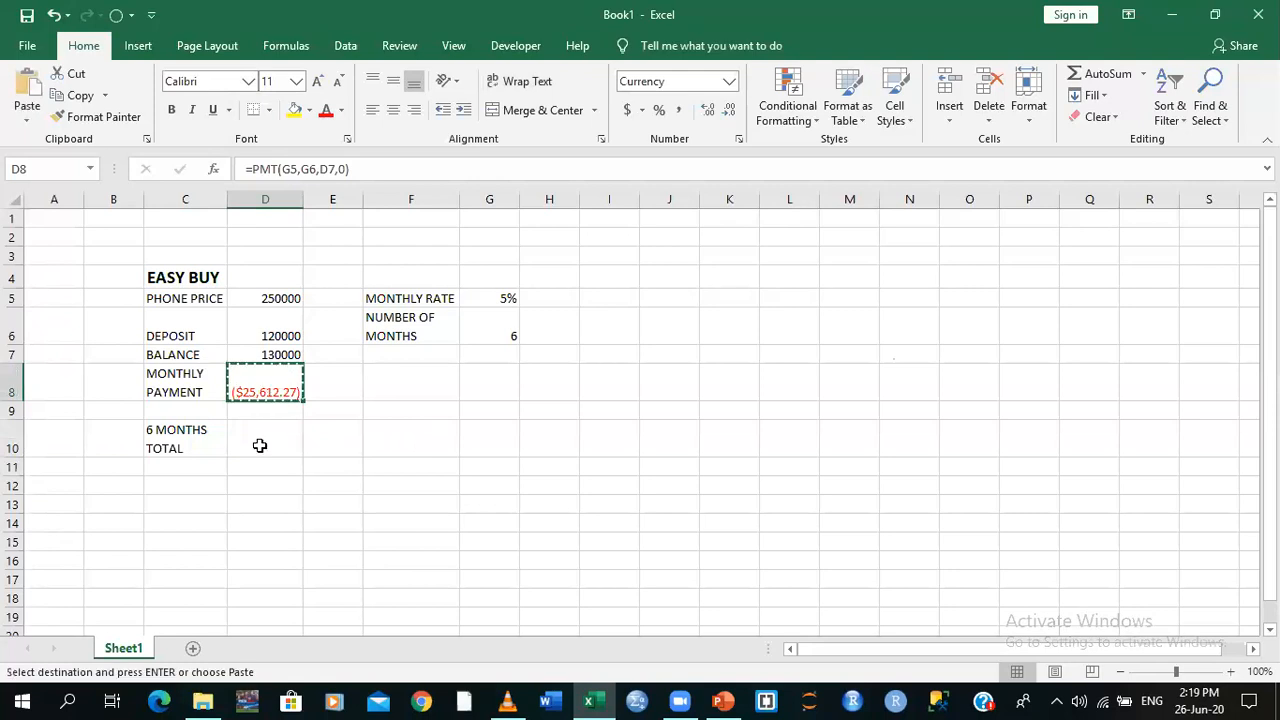
pyautogui.click(260, 445)
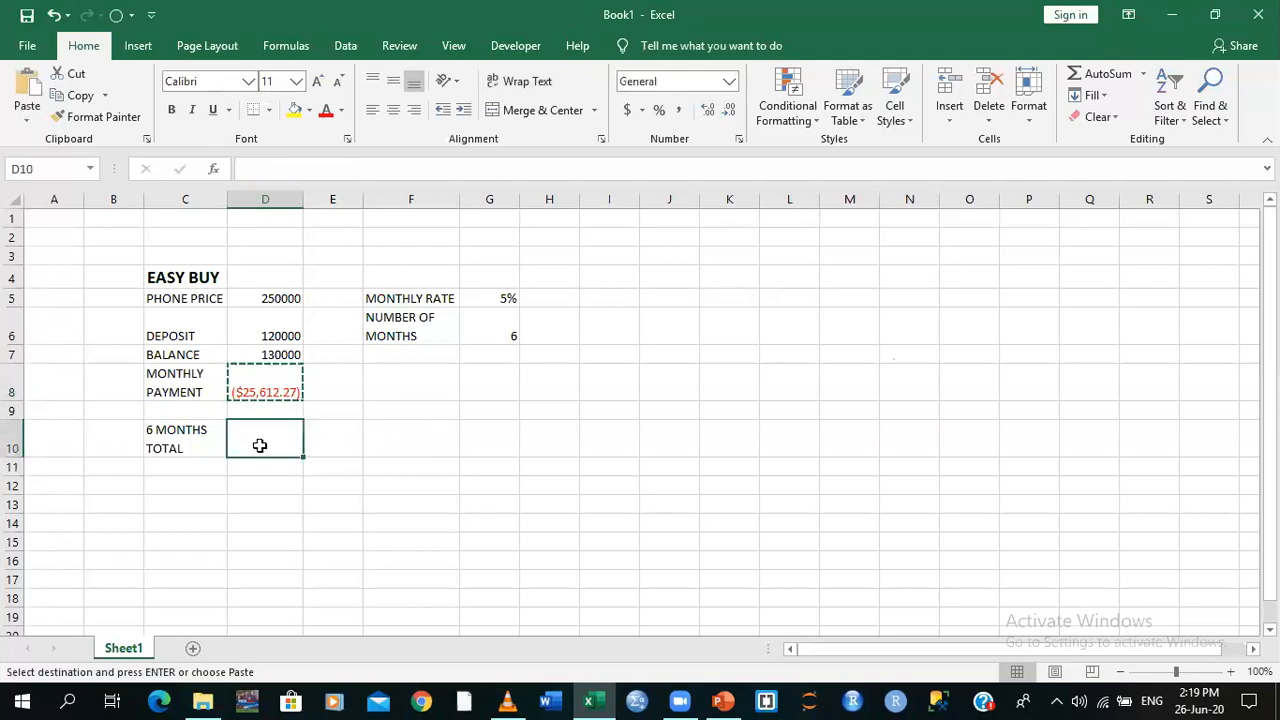
pyautogui.click(27, 112)
pyautogui.click(25, 238)
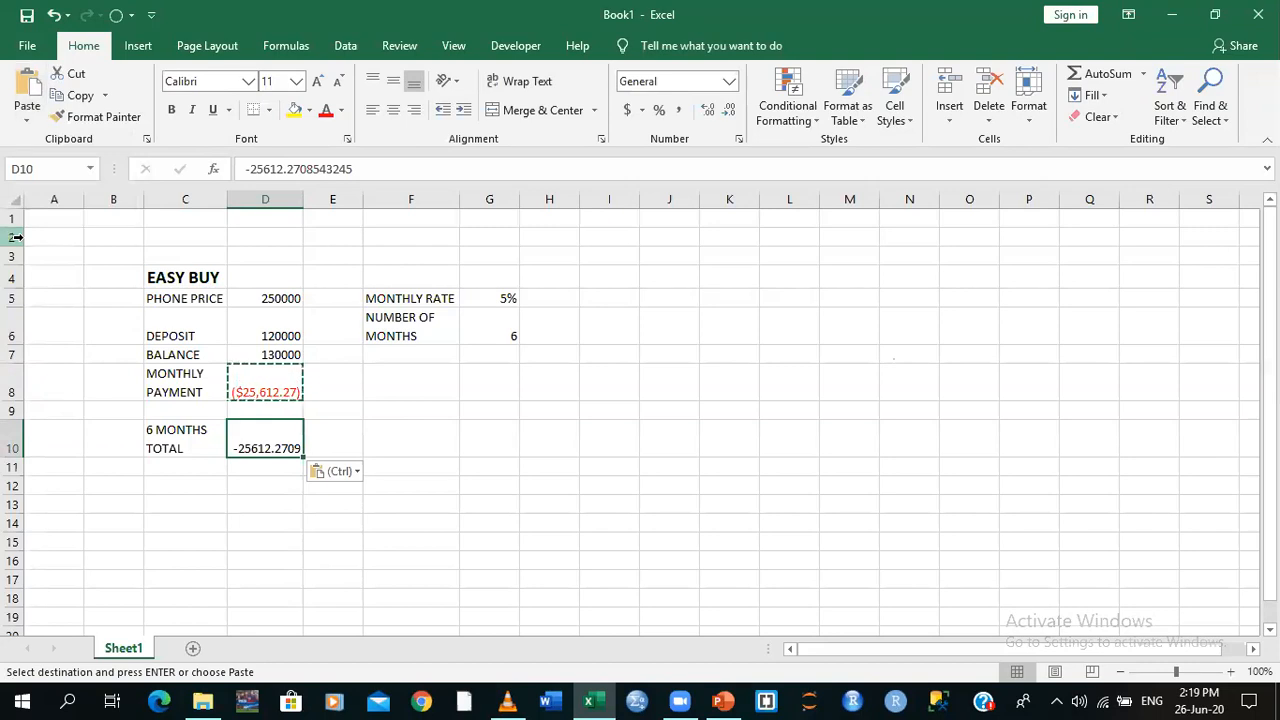
# Trim the pasted amount in D10 to 25612 by removing its decimals and minus sign
pyautogui.doubleClick(241, 449)
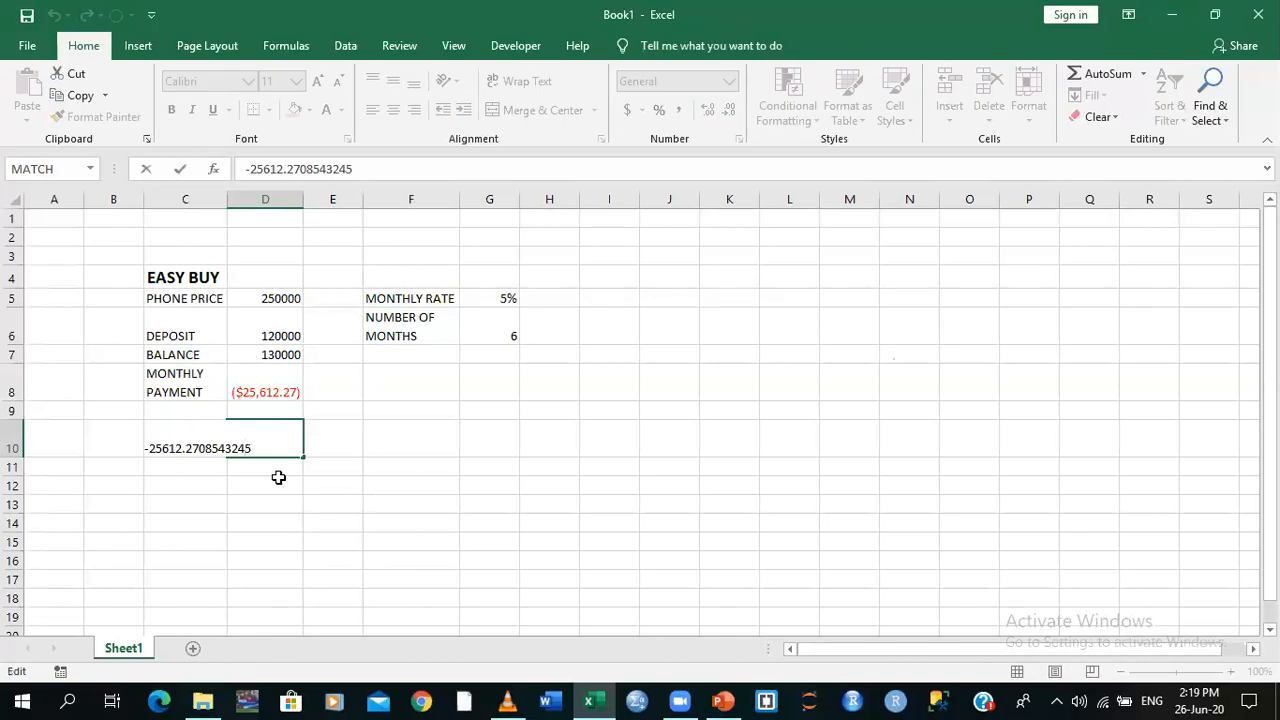
pyautogui.press('BackSpace')
pyautogui.press('BackSpace')
pyautogui.press('BackSpace')
pyautogui.press('BackSpace')
pyautogui.press('BackSpace')
pyautogui.press('BackSpace')
pyautogui.press('BackSpace')
pyautogui.press('BackSpace')
pyautogui.press('BackSpace')
pyautogui.press('BackSpace')
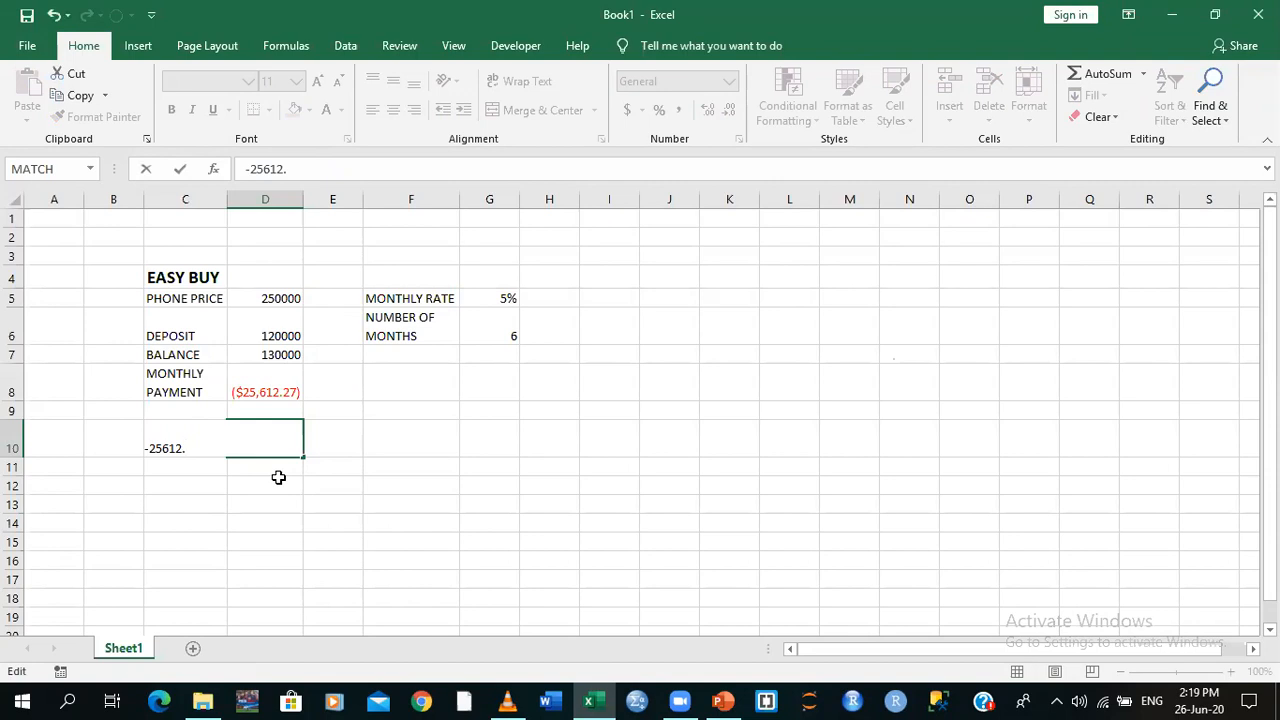
pyautogui.press('BackSpace')
pyautogui.click(150, 448)
pyautogui.press('BackSpace')
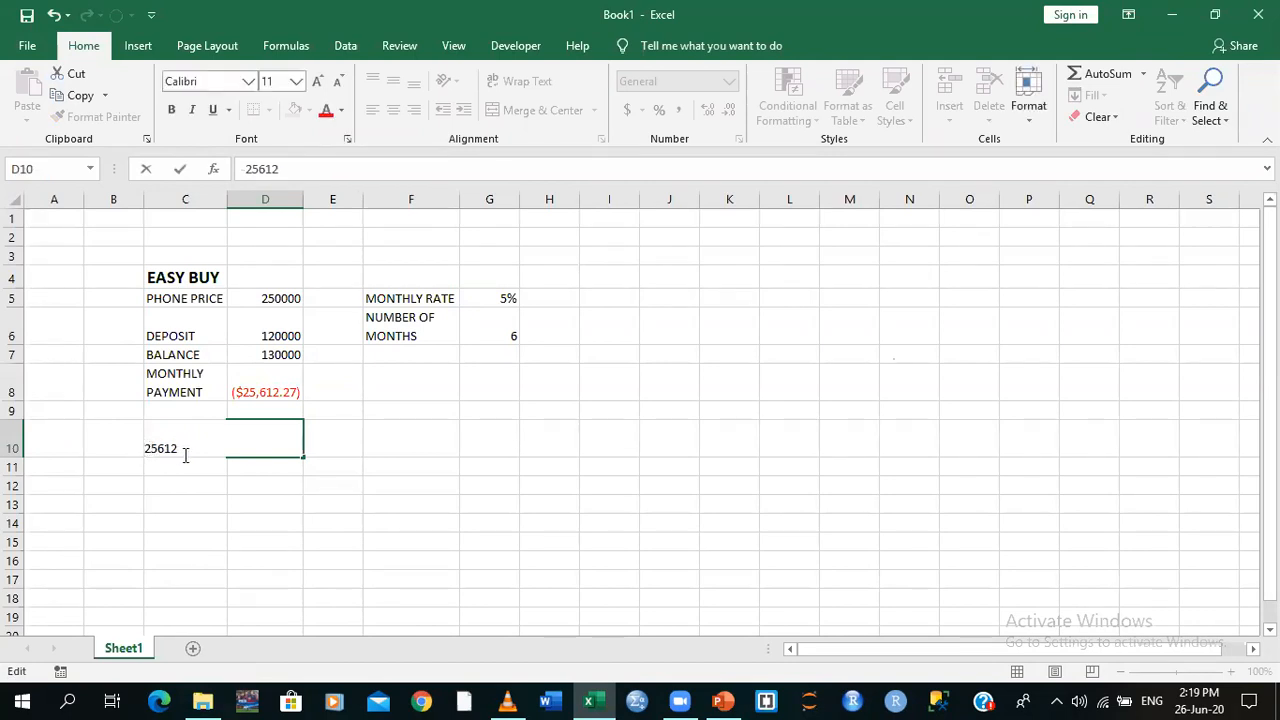
# Try to turn the amount in D10 into a six-month total with =25612*6
pyautogui.write('=')
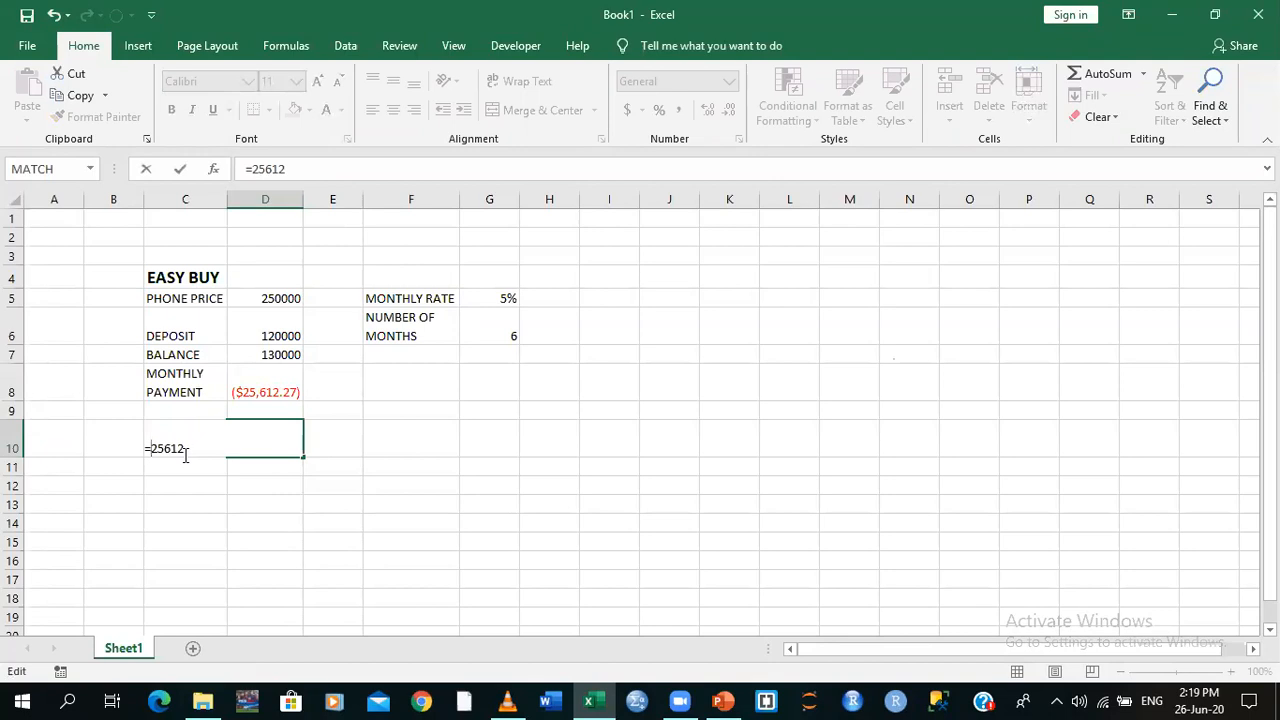
pyautogui.press('Left')
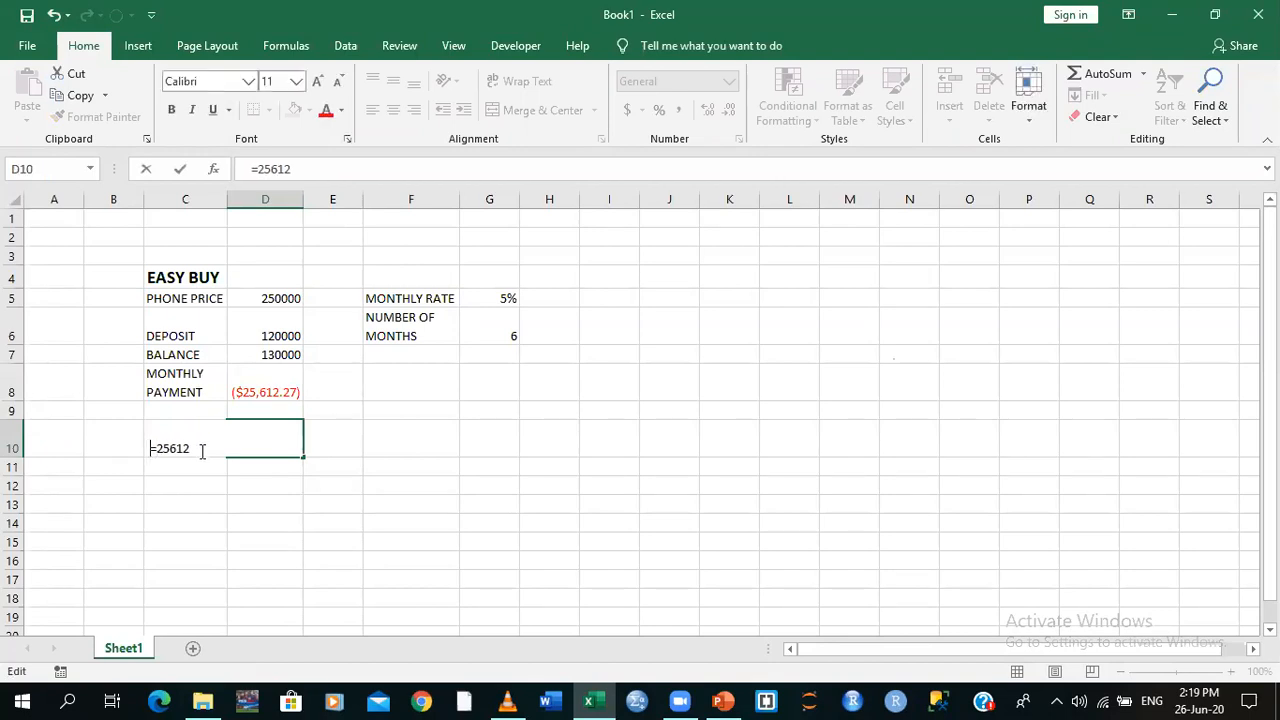
pyautogui.click(268, 450)
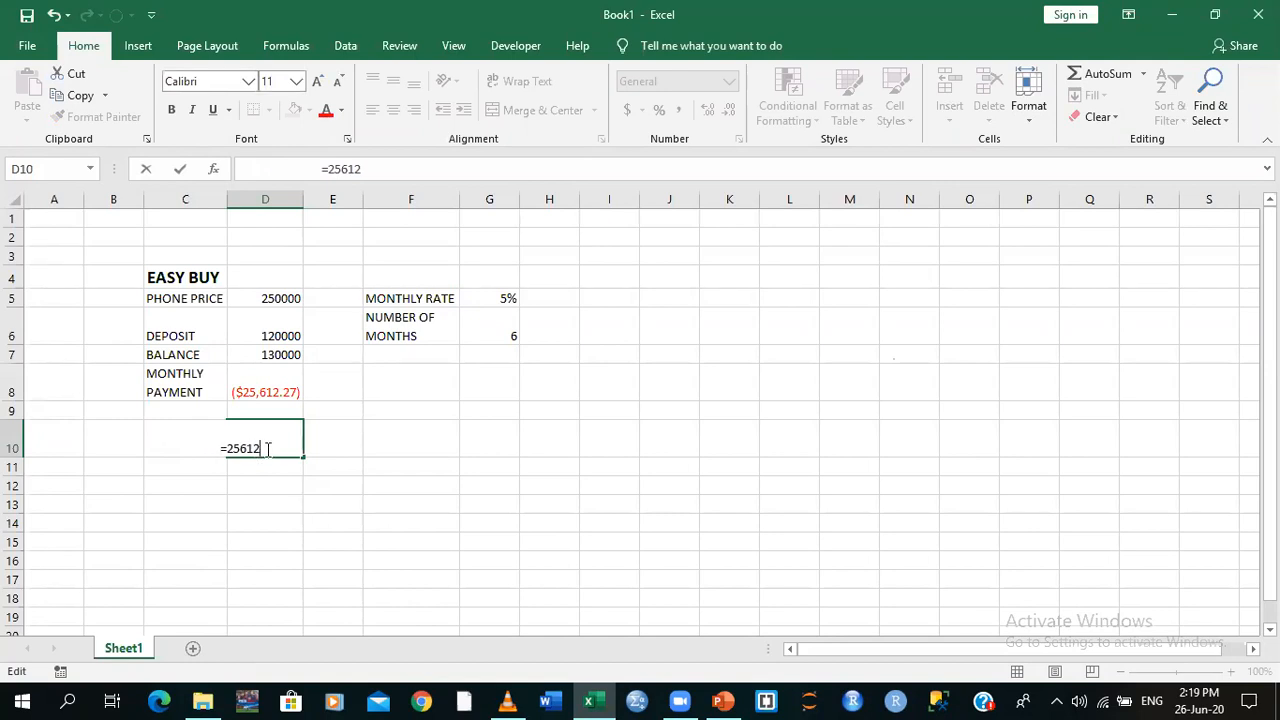
pyautogui.write('*6')
pyautogui.press('Return')
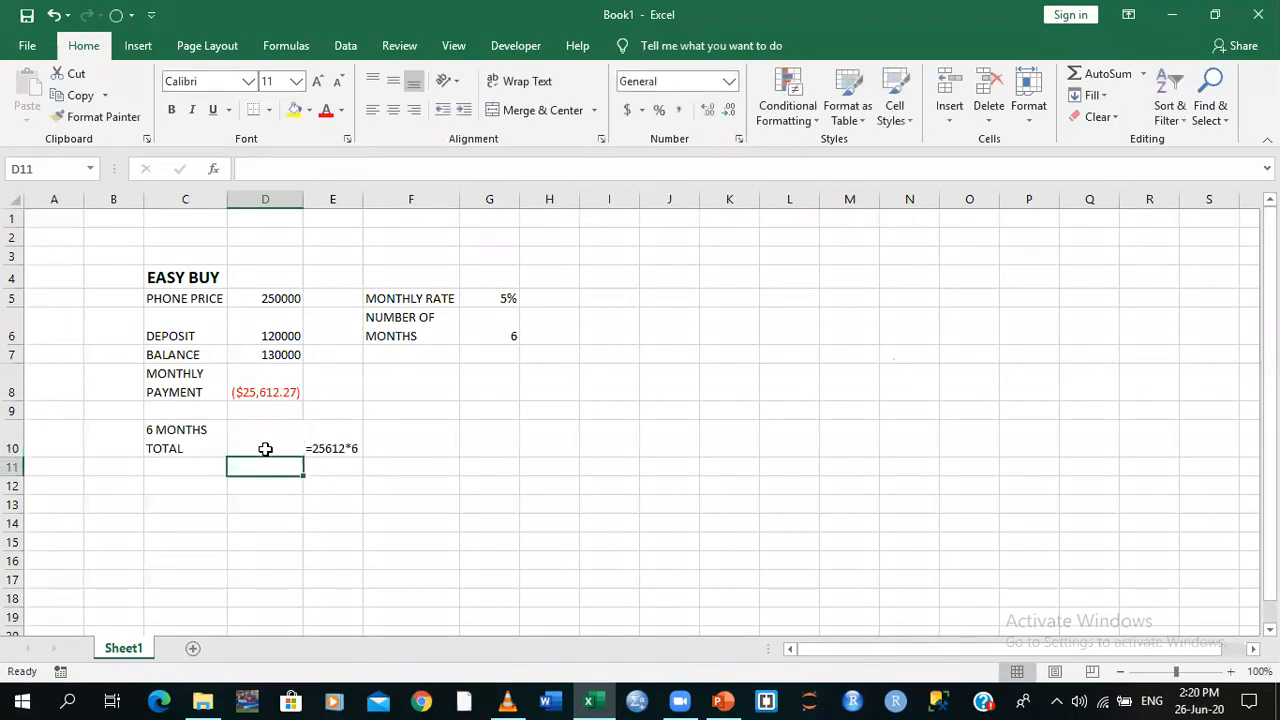
# Inspect cells D10 and E10 for the overflowing formula text and try to clear it from E10
pyautogui.click(265, 449)
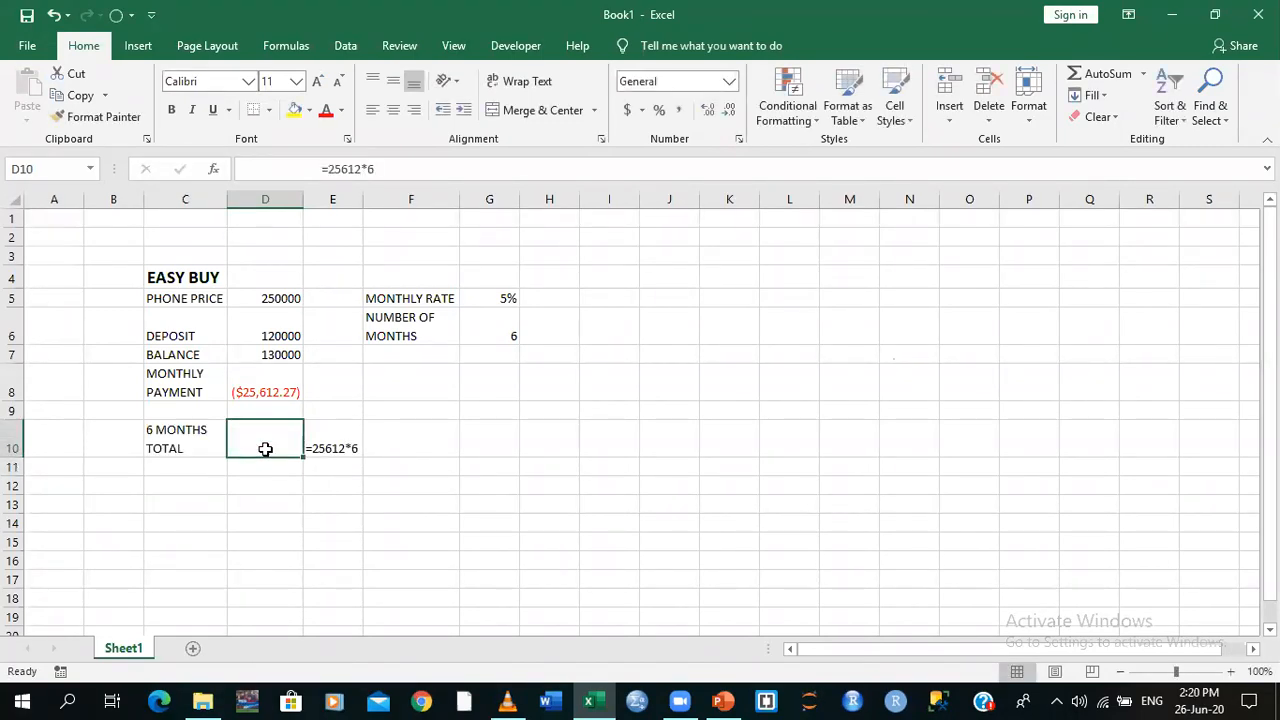
pyautogui.doubleClick(327, 451)
pyautogui.click(263, 449)
pyautogui.click(344, 451)
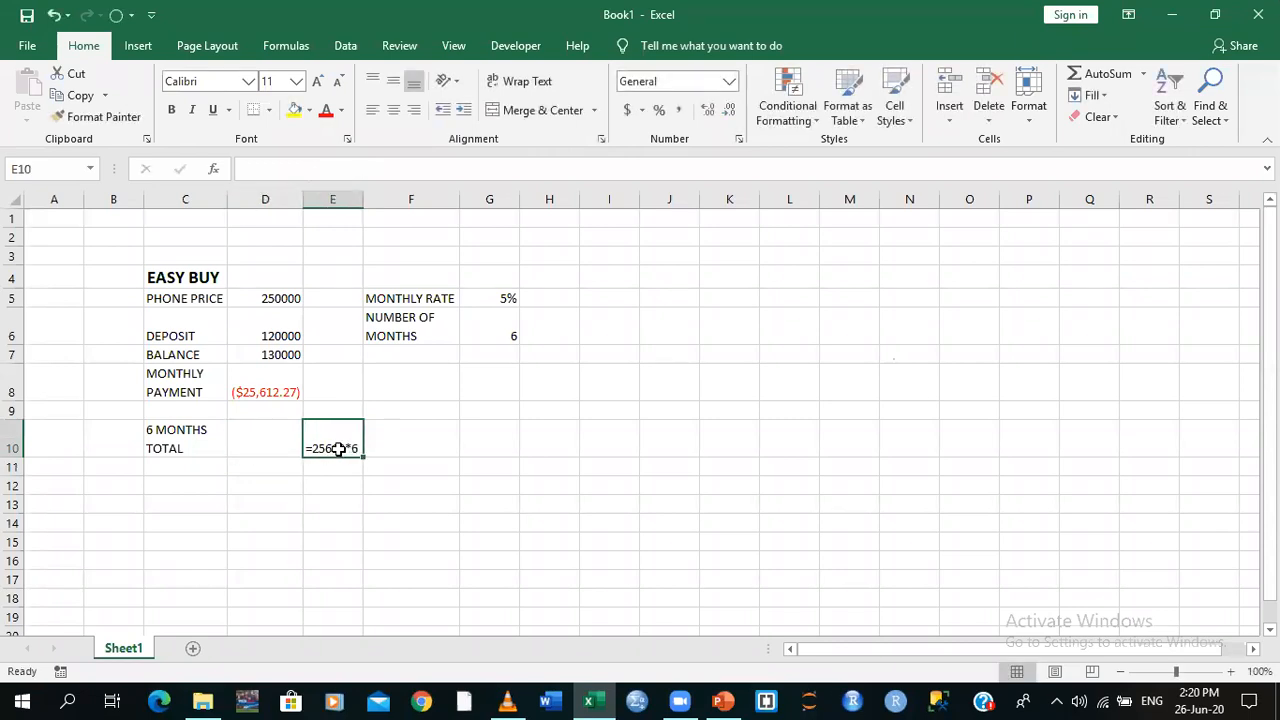
pyautogui.click(261, 443)
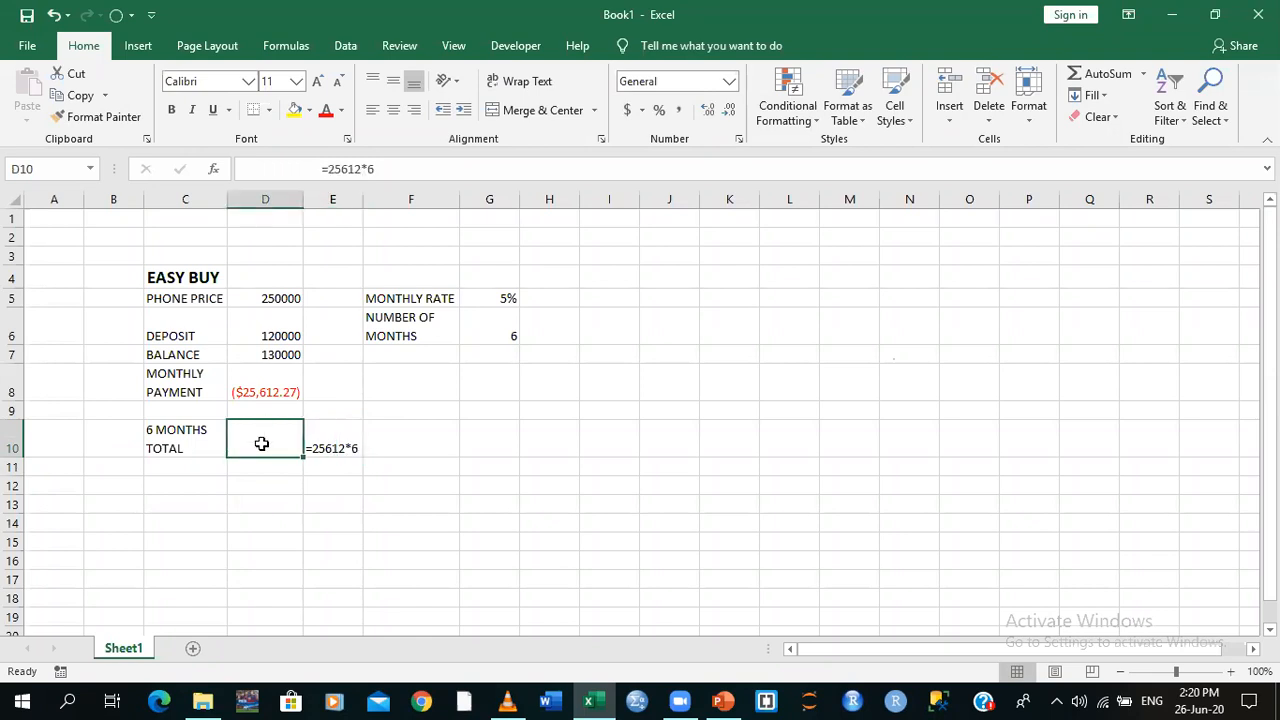
pyautogui.doubleClick(261, 443)
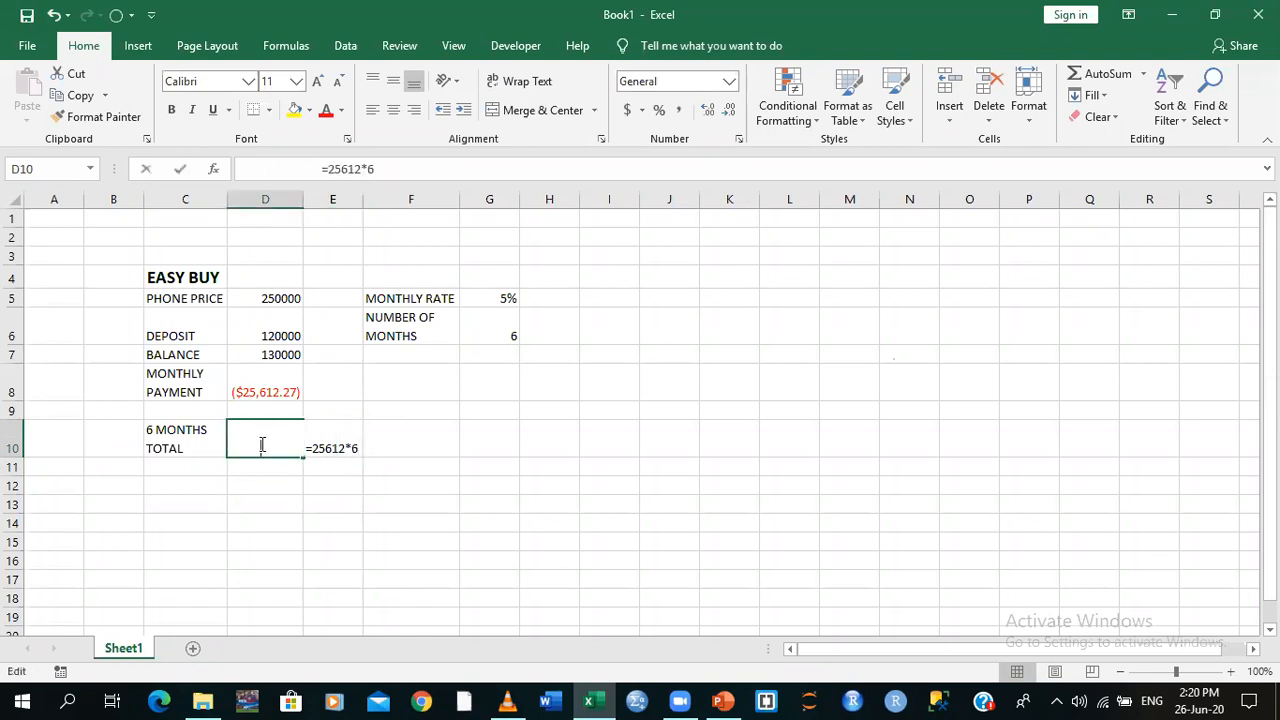
pyautogui.click(361, 447)
pyautogui.press('BackSpace')
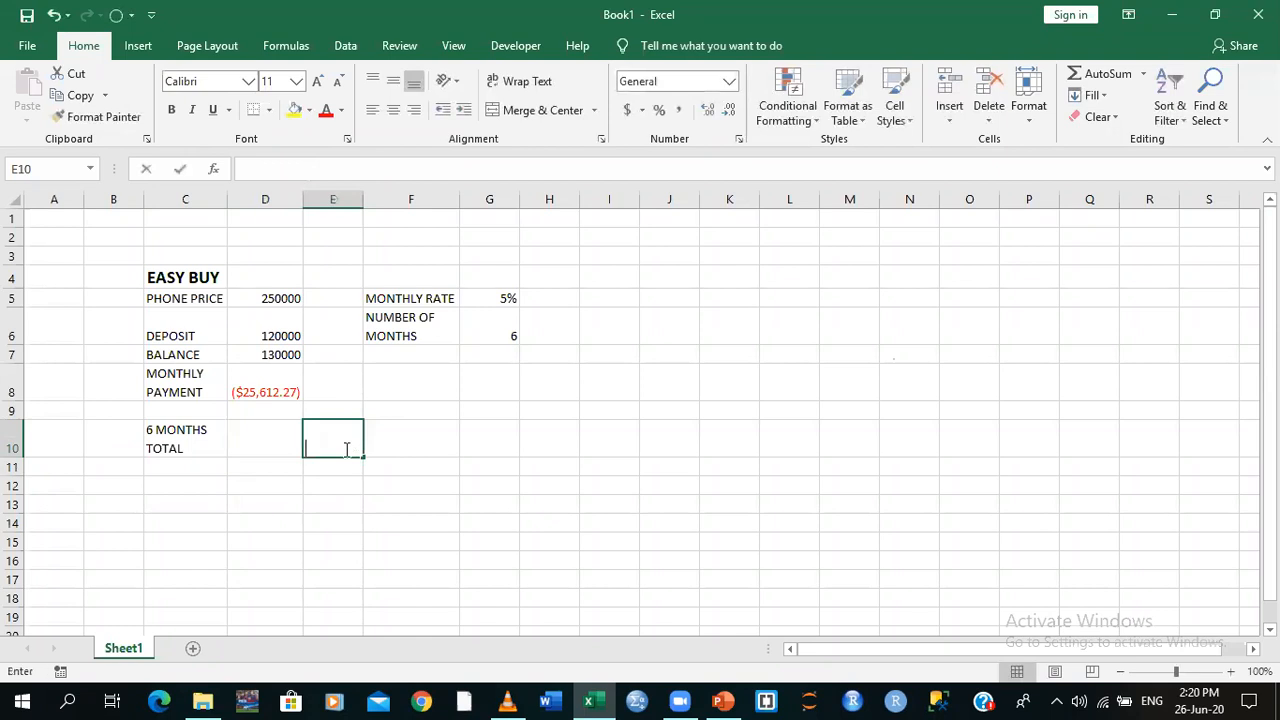
# Replace the contents of D10 with the six-month total formula =25612.27*6
pyautogui.click(288, 450)
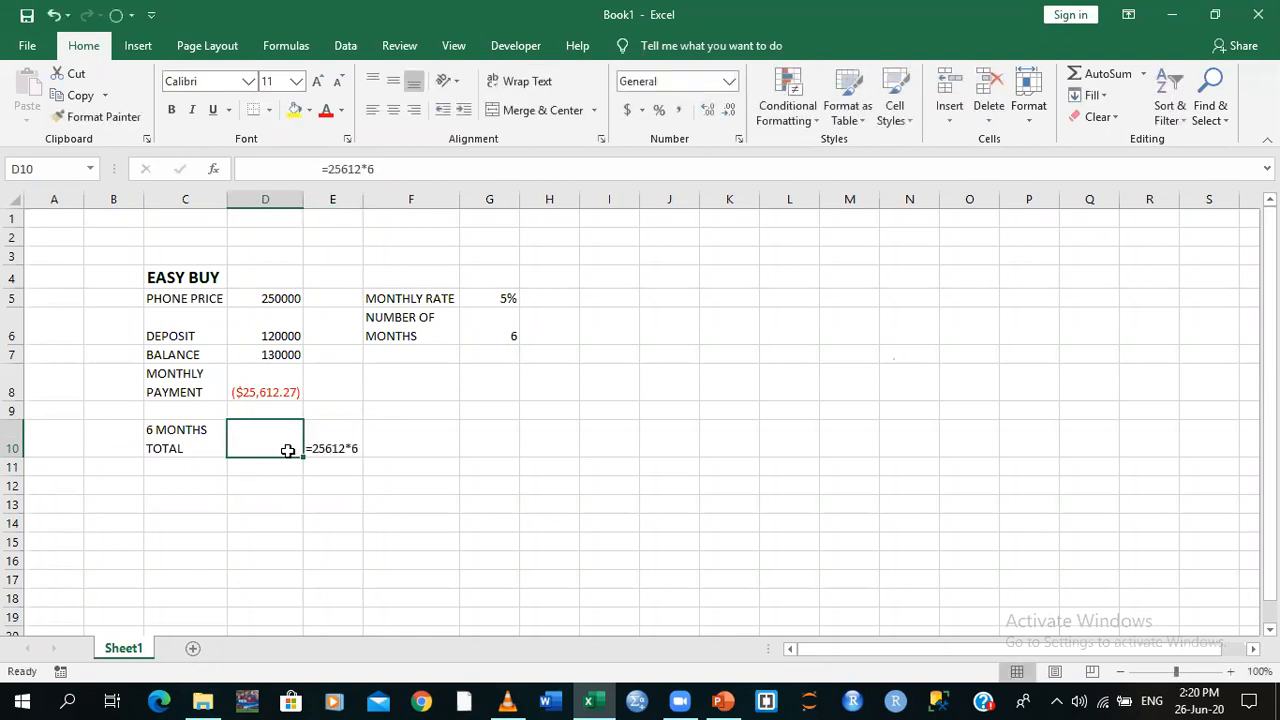
pyautogui.press('Delete')
pyautogui.write('=')
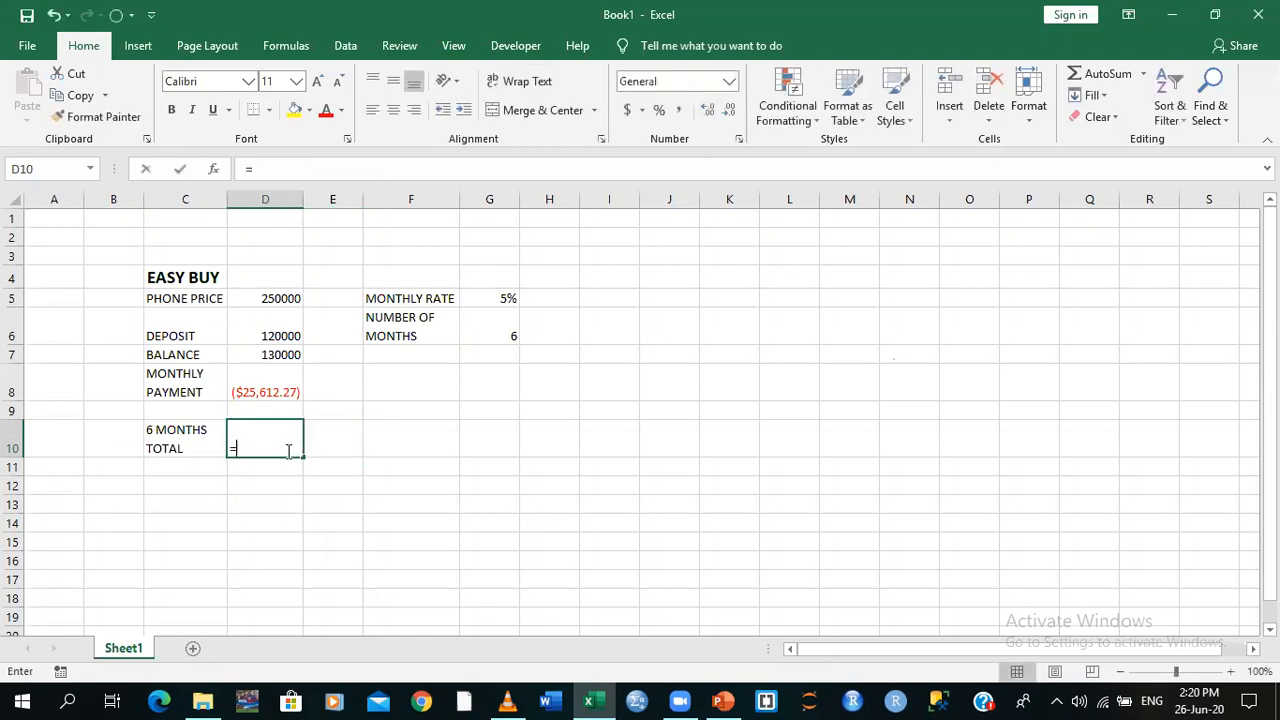
pyautogui.write('25')
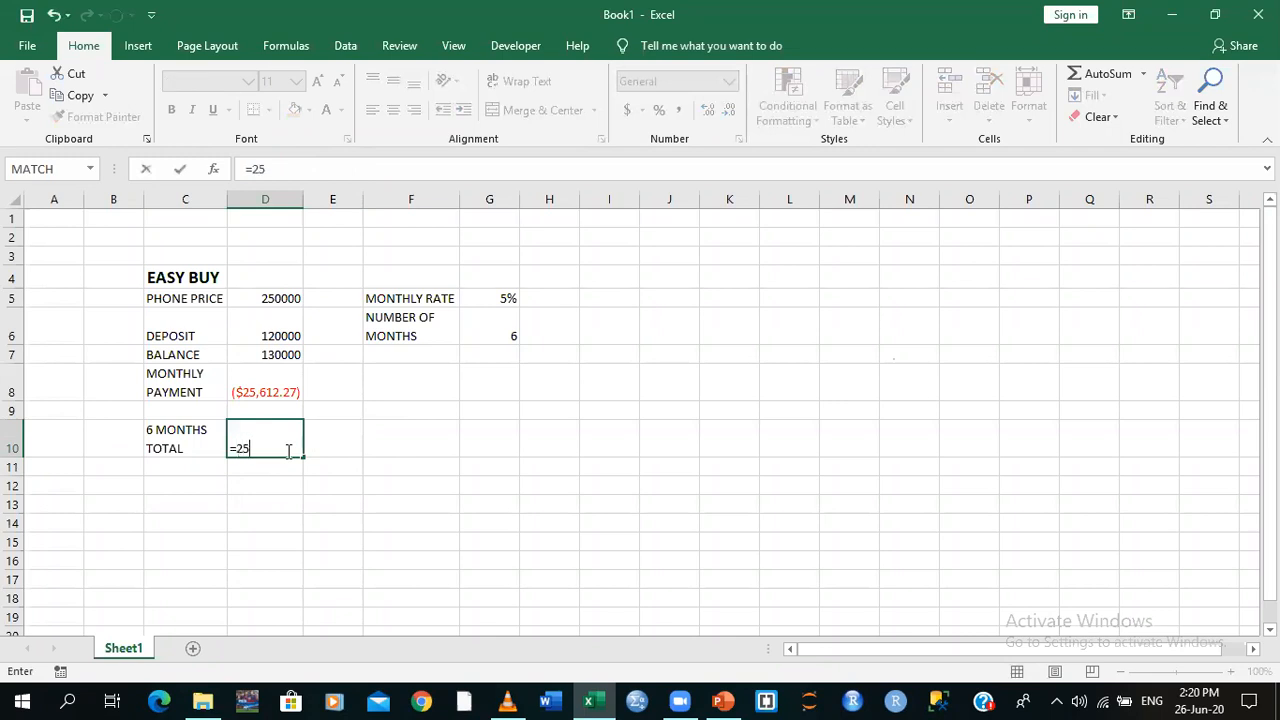
pyautogui.write('612.27*6')
pyautogui.press('Return')
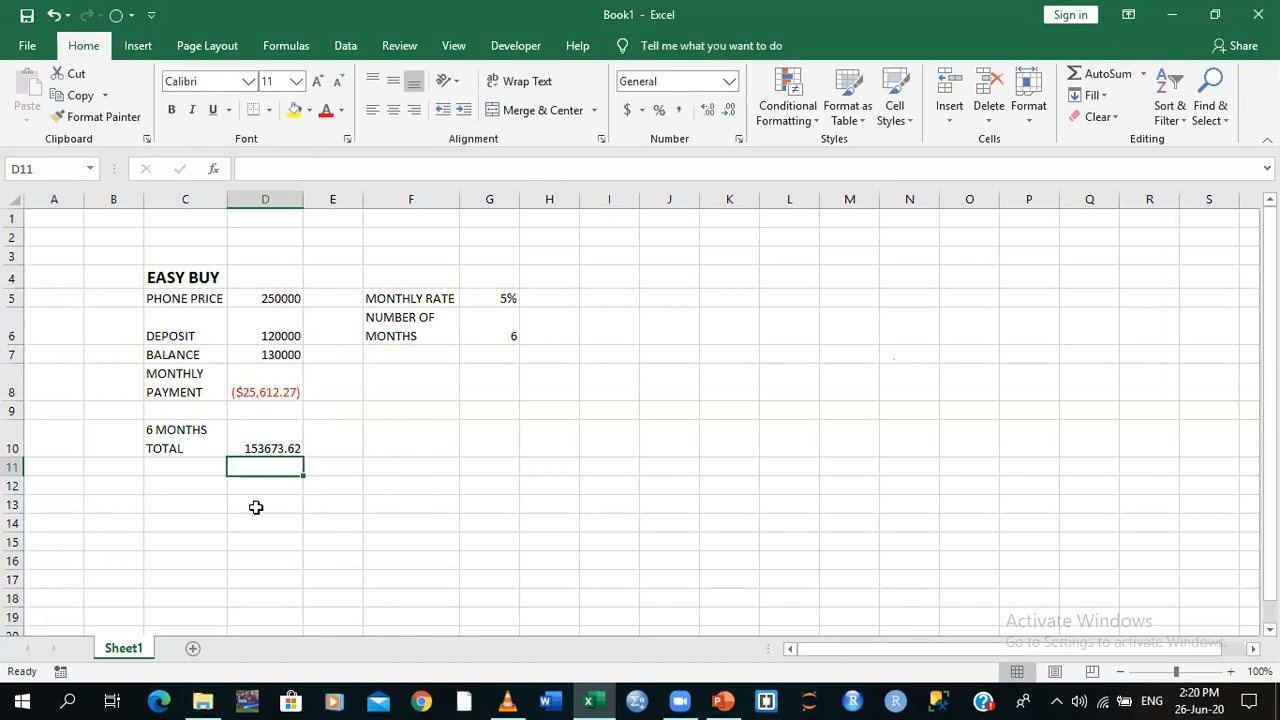
# Add the label PAYMENT IN TOTAL in cell C14 and wrap its text within the cell
pyautogui.click(173, 516)
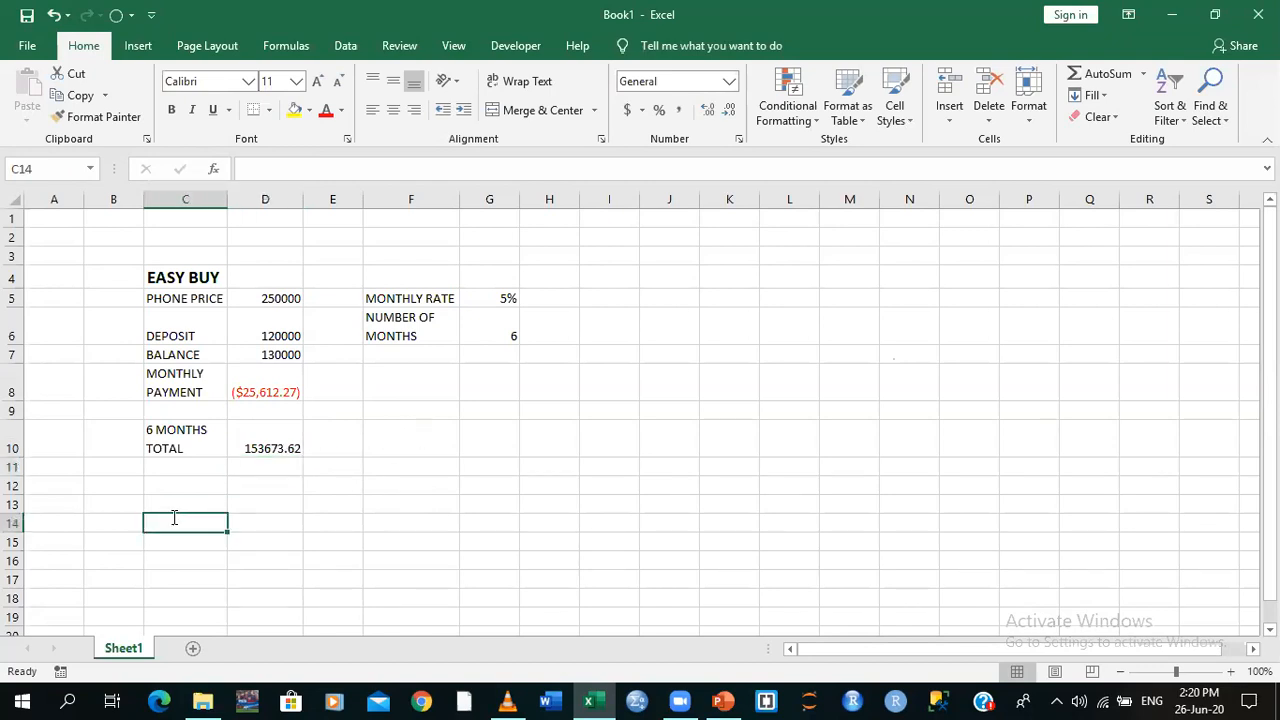
pyautogui.write('PAT')
pyautogui.press('BackSpace')
pyautogui.write('Y')
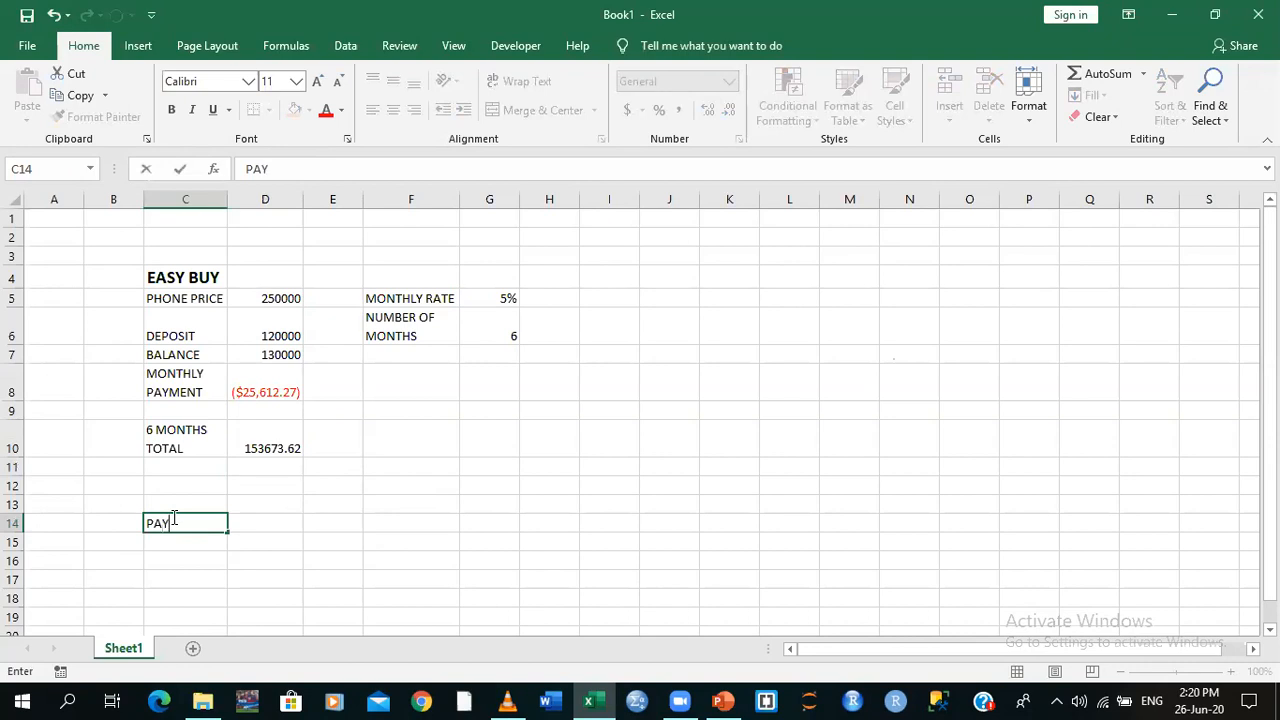
pyautogui.write('MENT IN TOTAL')
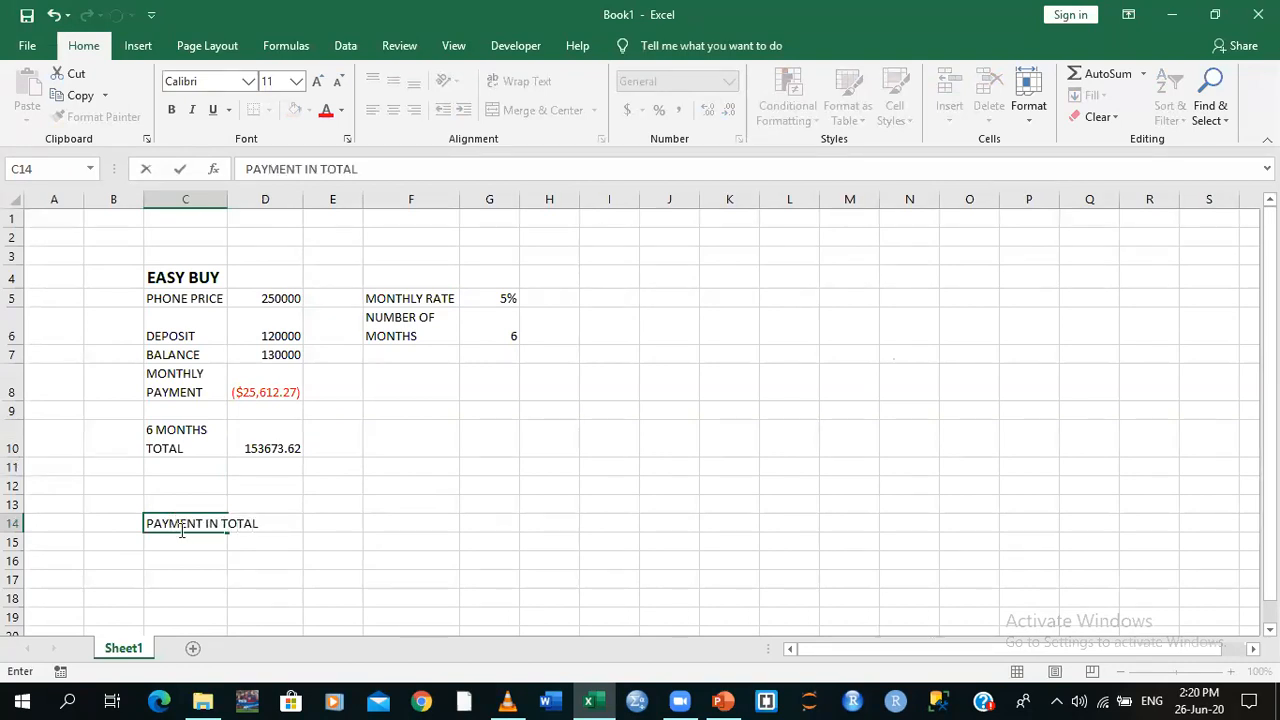
pyautogui.click(180, 545)
pyautogui.click(180, 523)
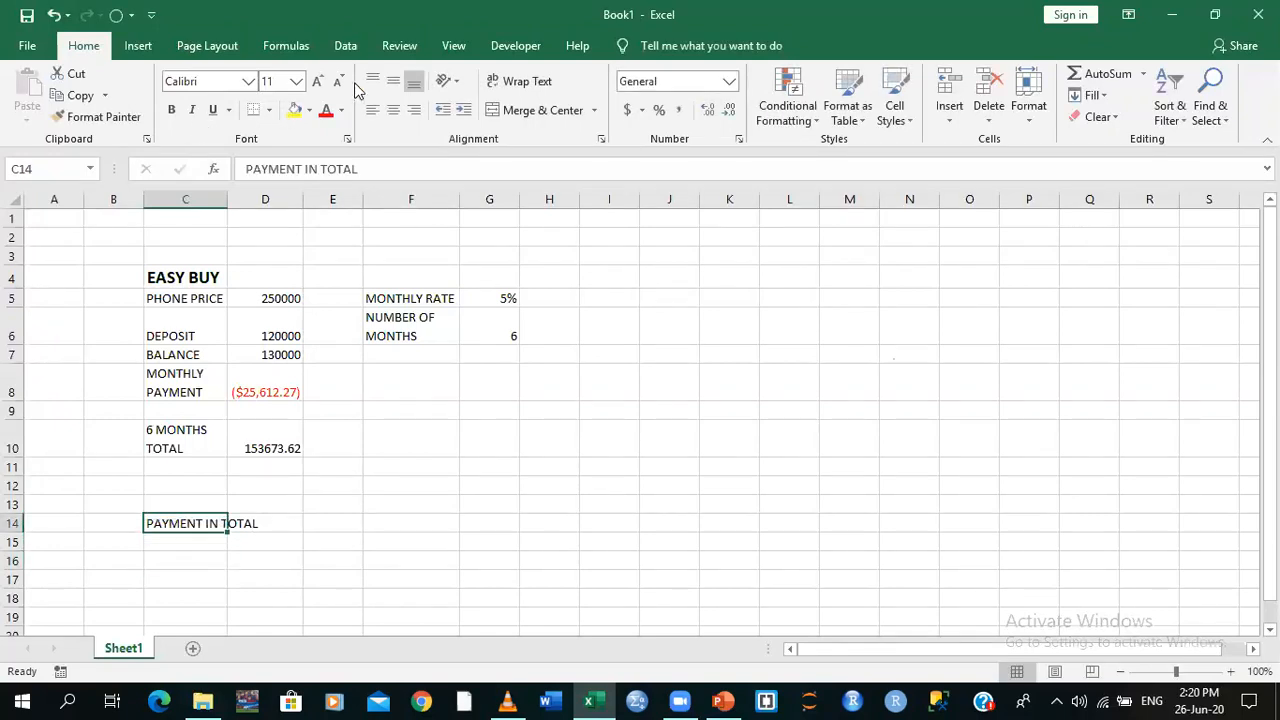
pyautogui.click(520, 81)
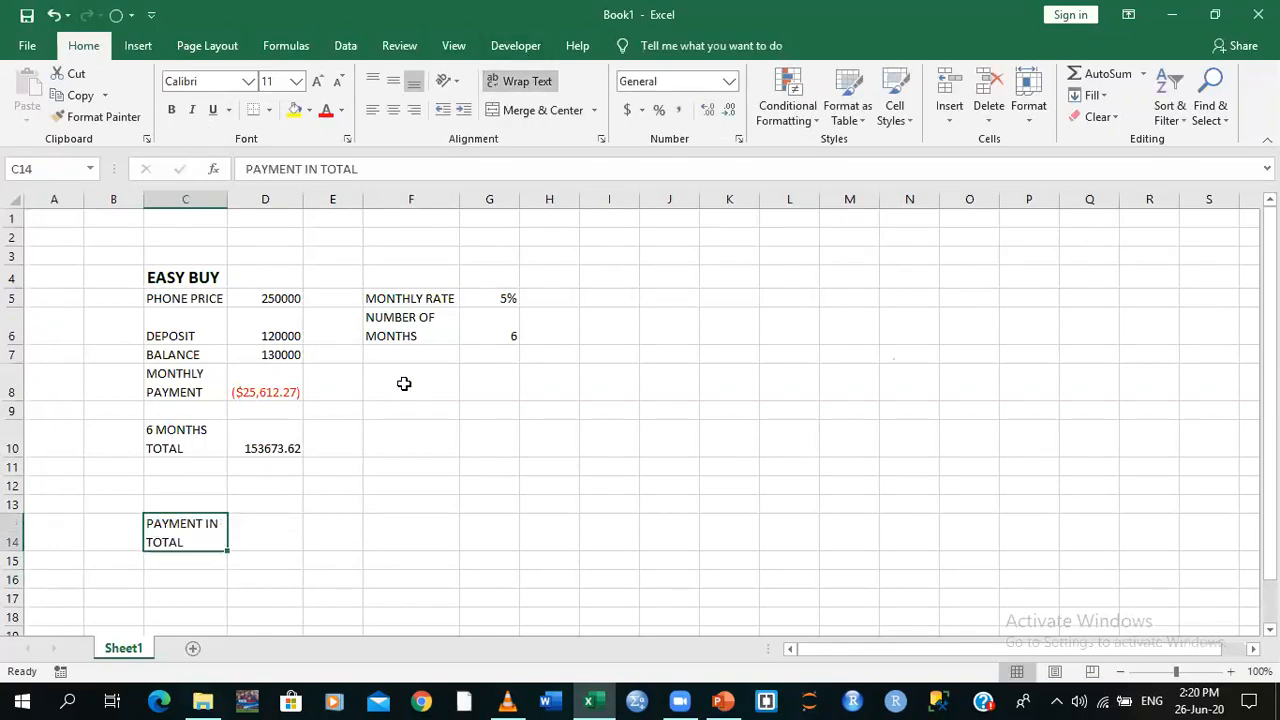
# Calculate the payment in total in cell D14 by adding the deposit and the six-month total with =D6+D10
pyautogui.click(268, 530)
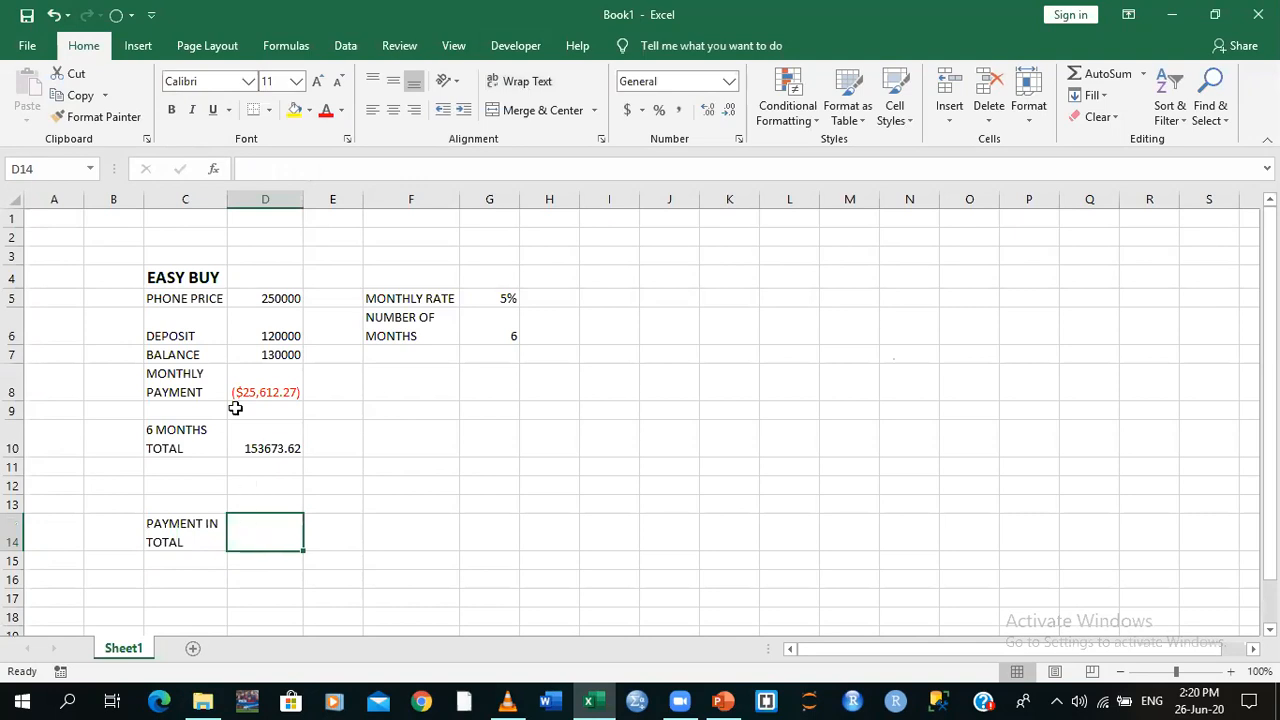
pyautogui.click(239, 336)
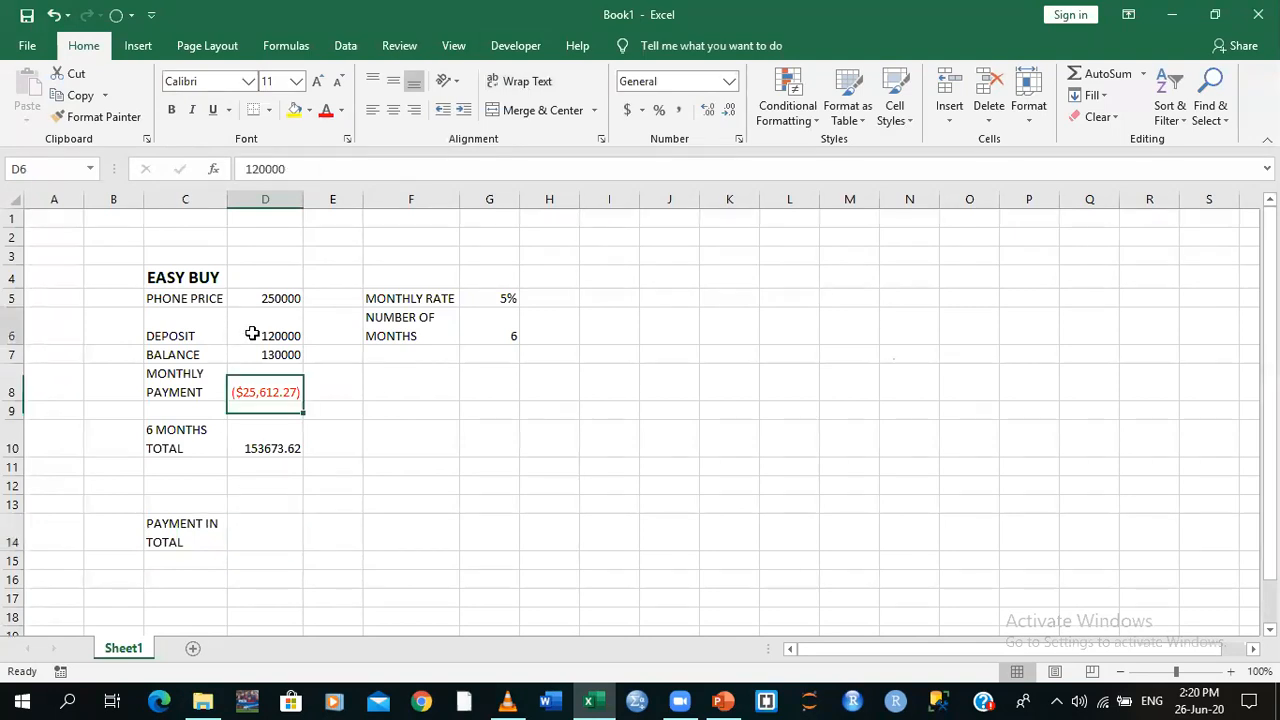
pyautogui.click(254, 526)
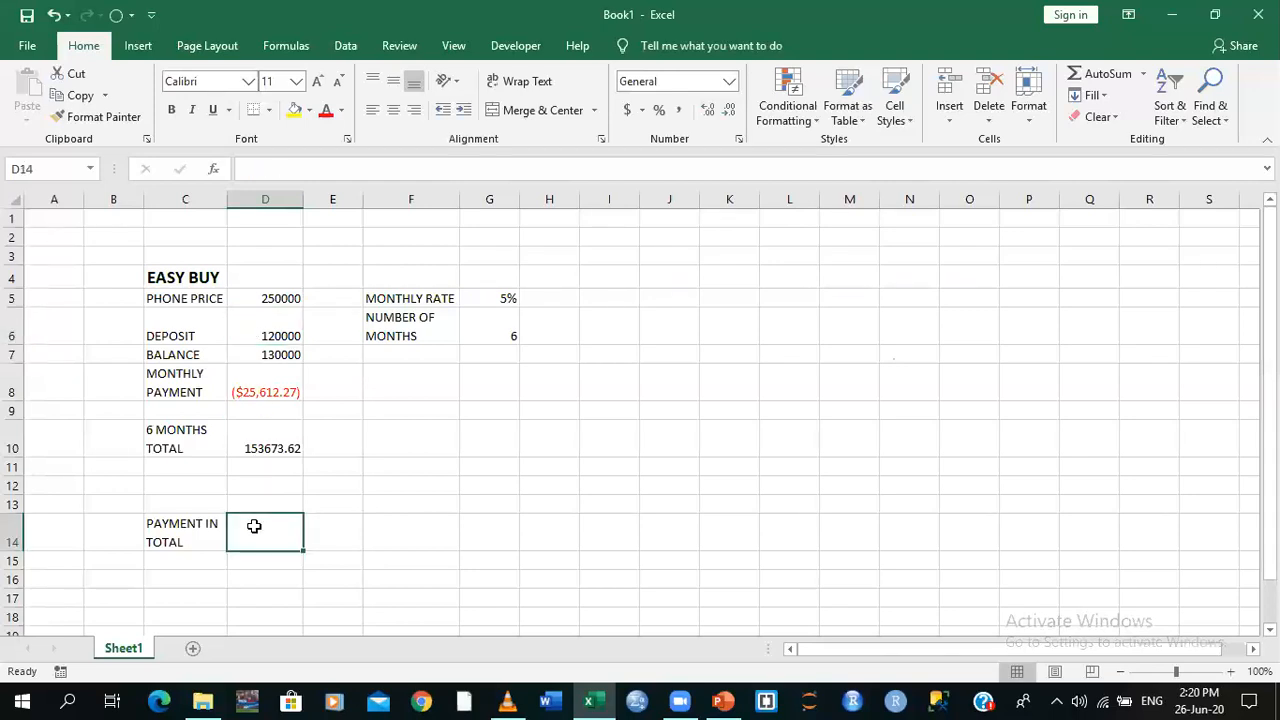
pyautogui.write('=')
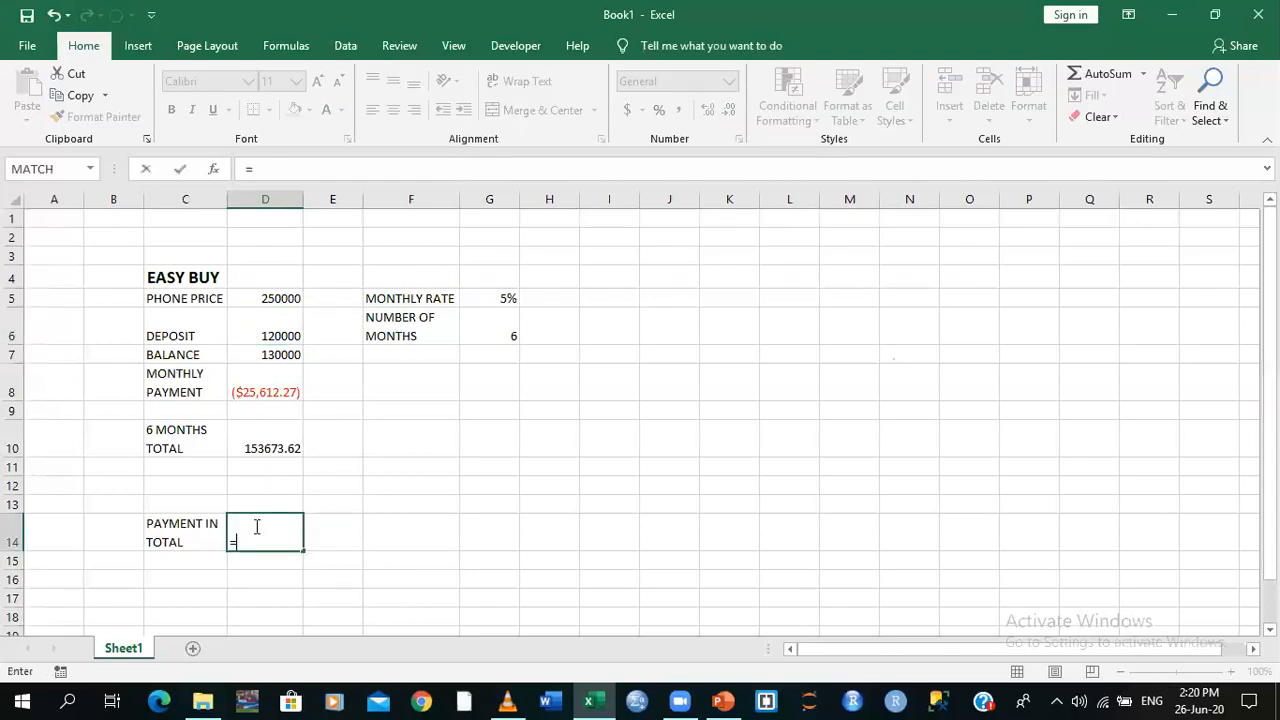
pyautogui.click(247, 323)
pyautogui.write('+')
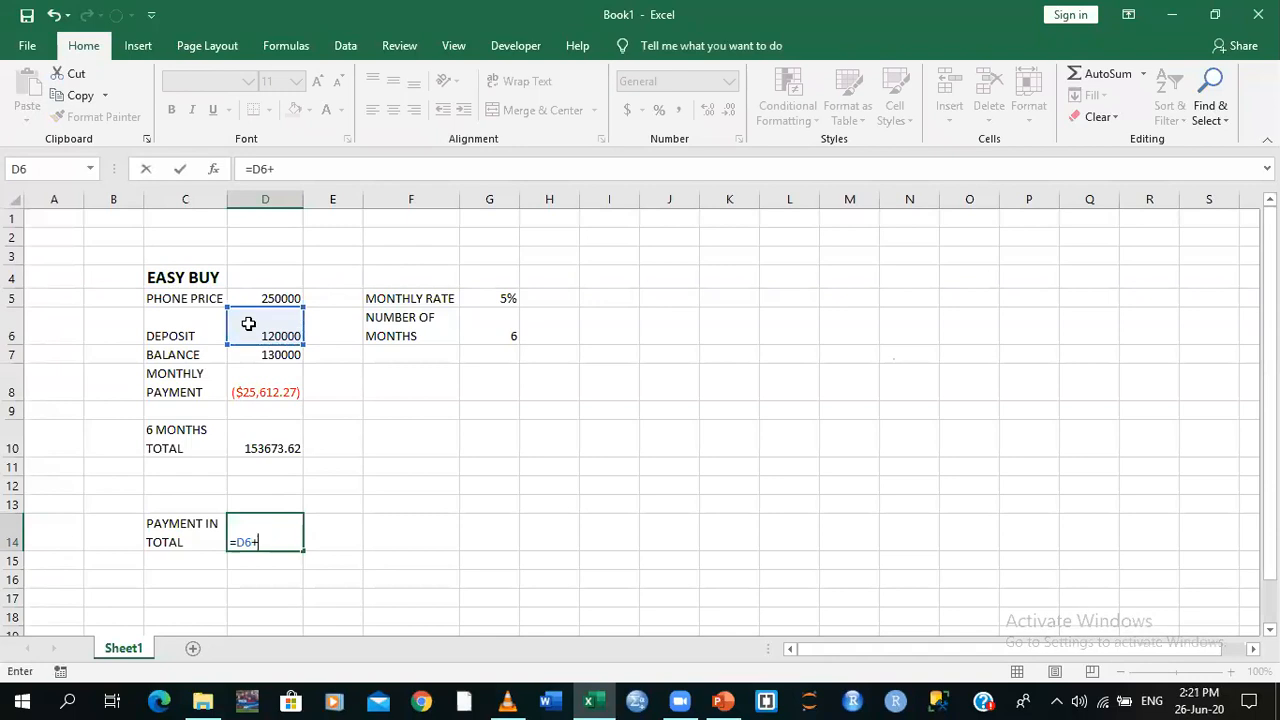
pyautogui.click(274, 439)
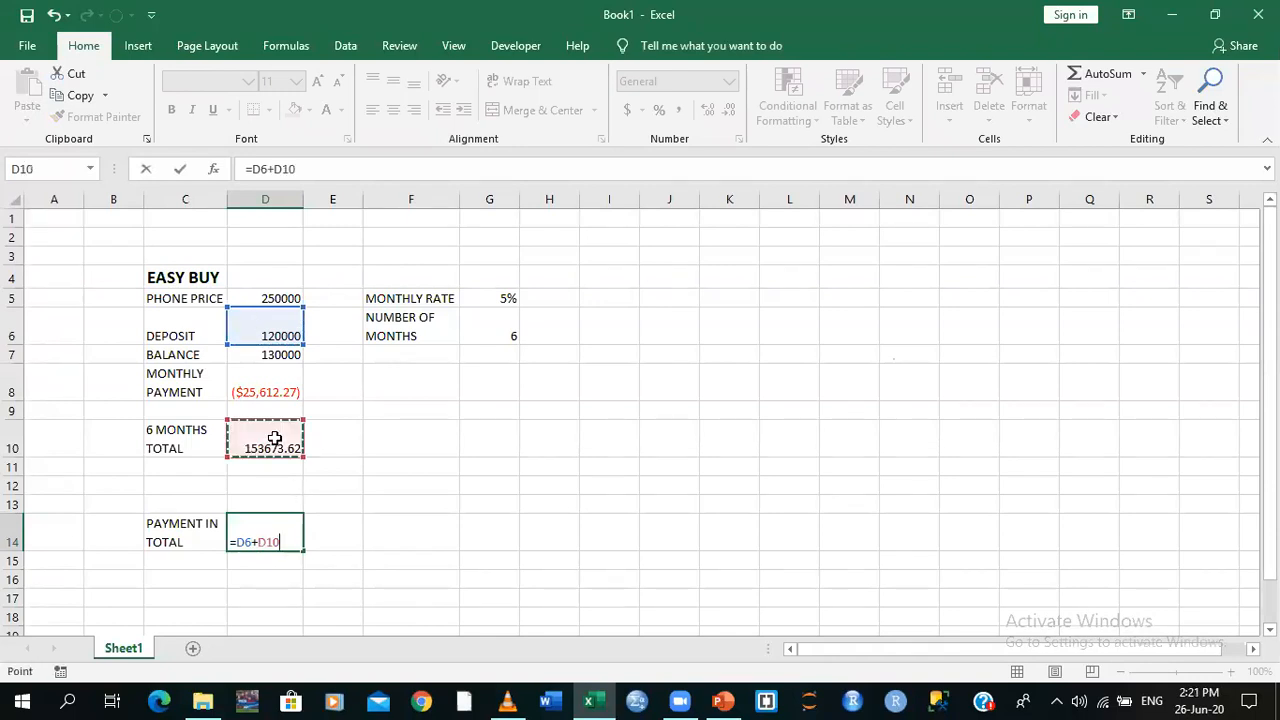
pyautogui.press('Return')
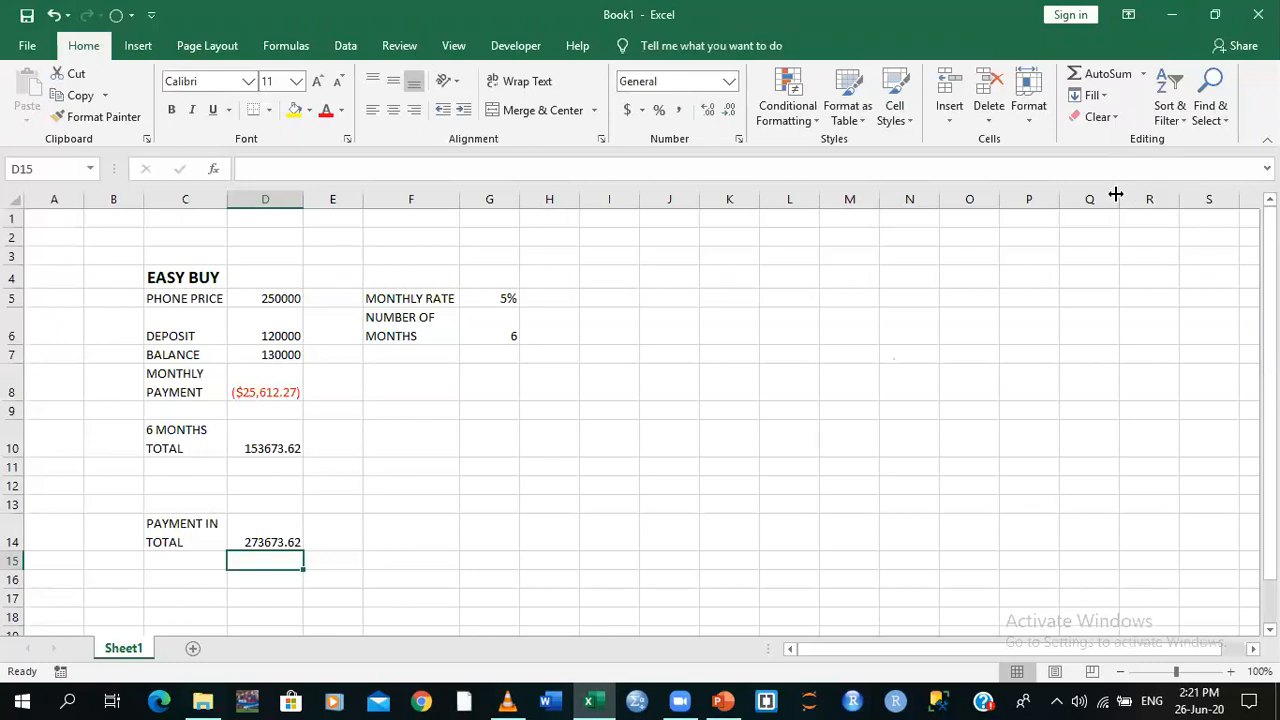
# Close the Book1 workbook without saving its changes
pyautogui.click(1258, 14)
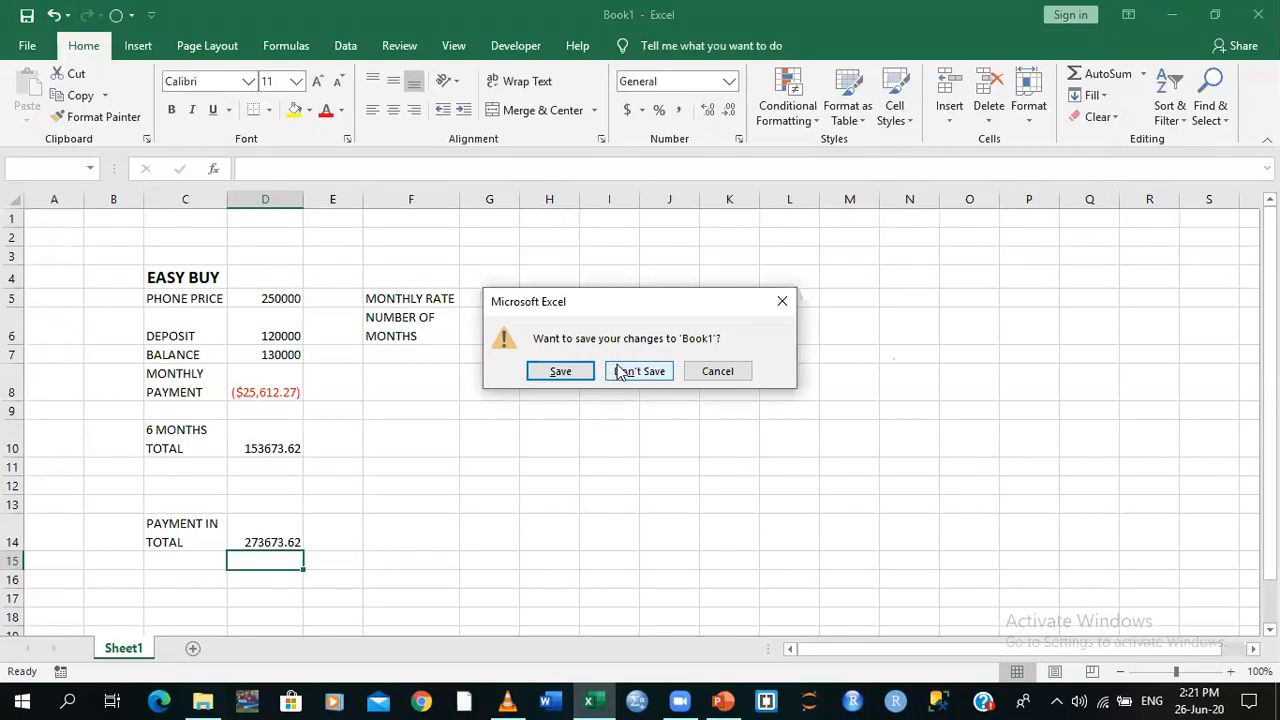
pyautogui.click(619, 372)
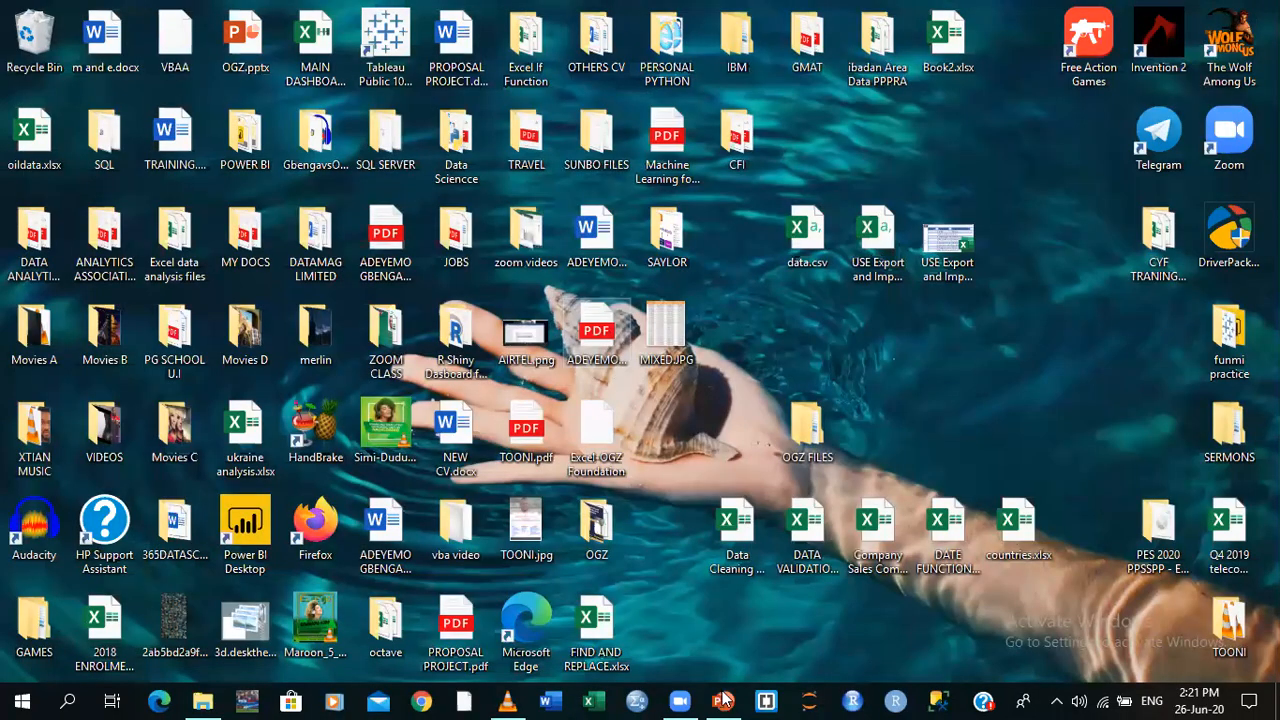
# Switch to the OGZ_Excel_Masterclass.pptx presentation in PowerPoint and display slide 6 on Pivot Tables
pyautogui.click(722, 700)
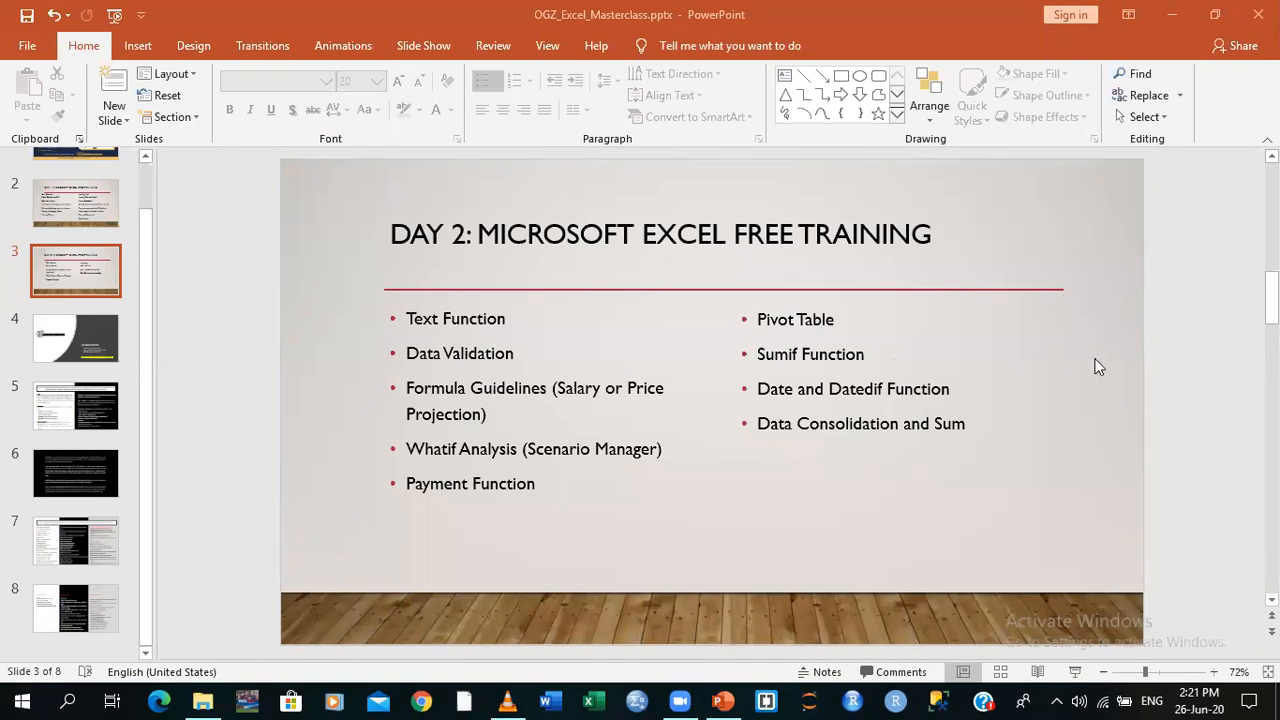
pyautogui.click(1171, 14)
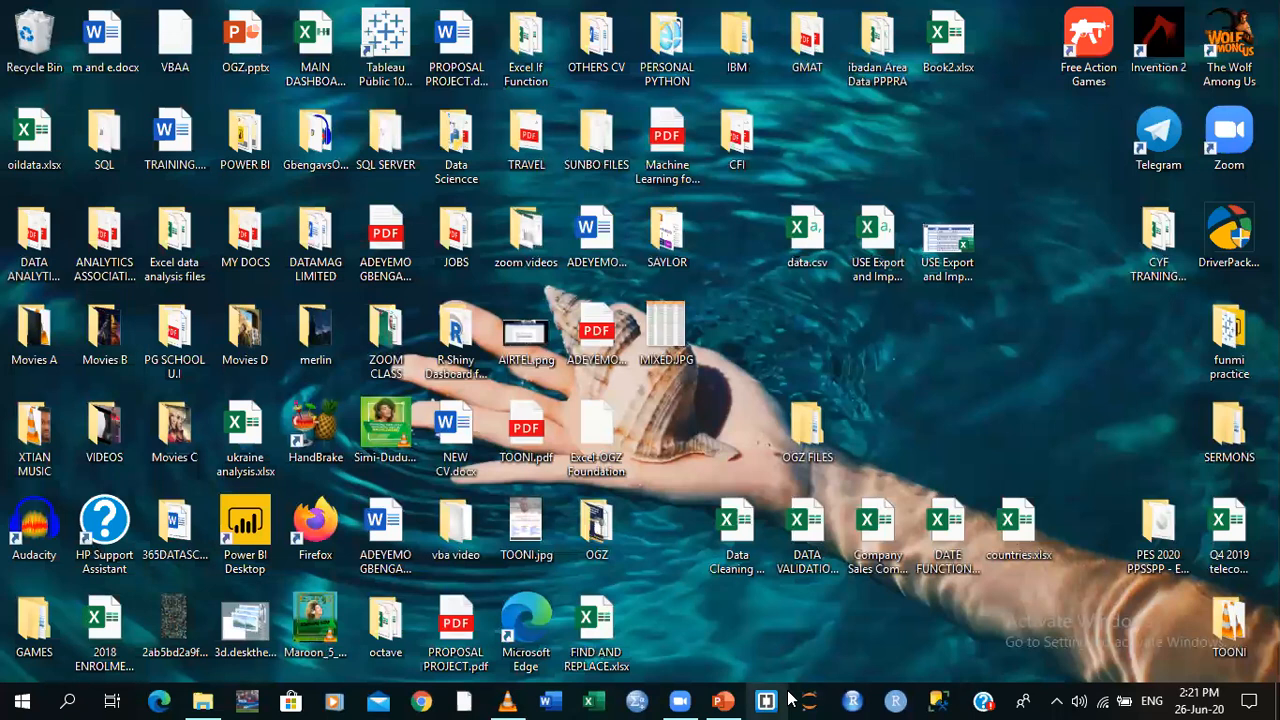
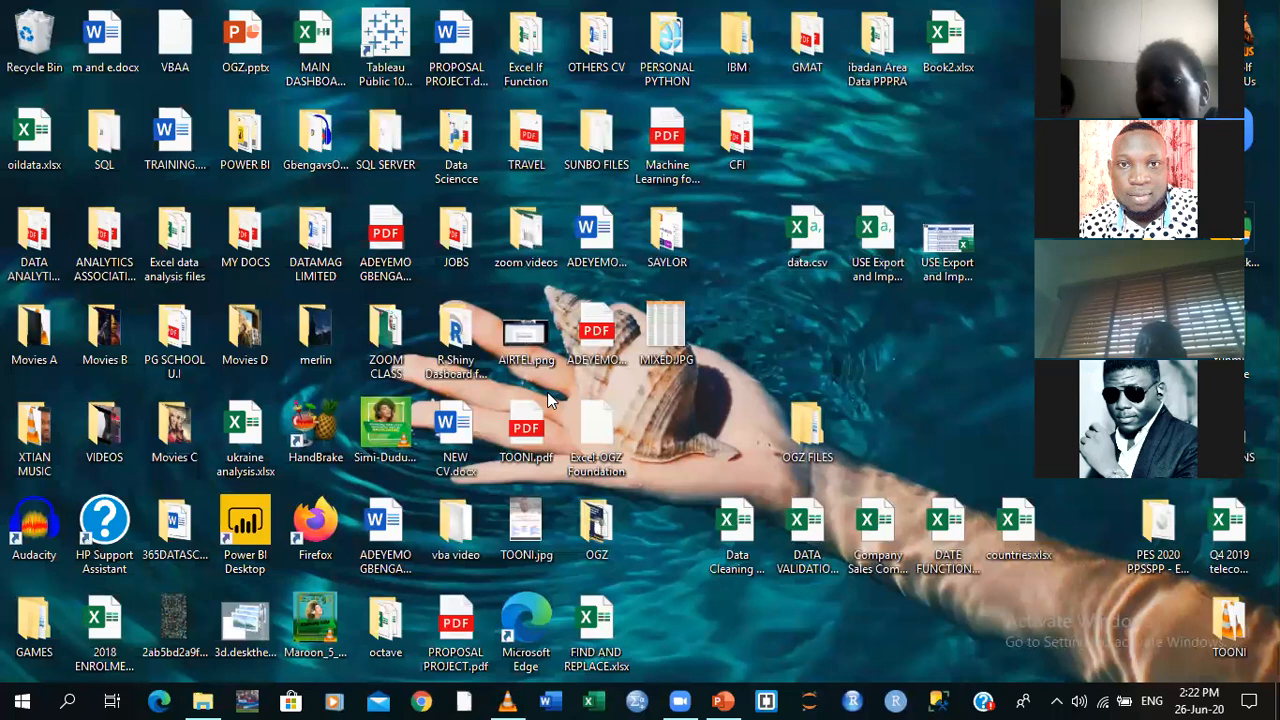
pyautogui.click(660, 655)
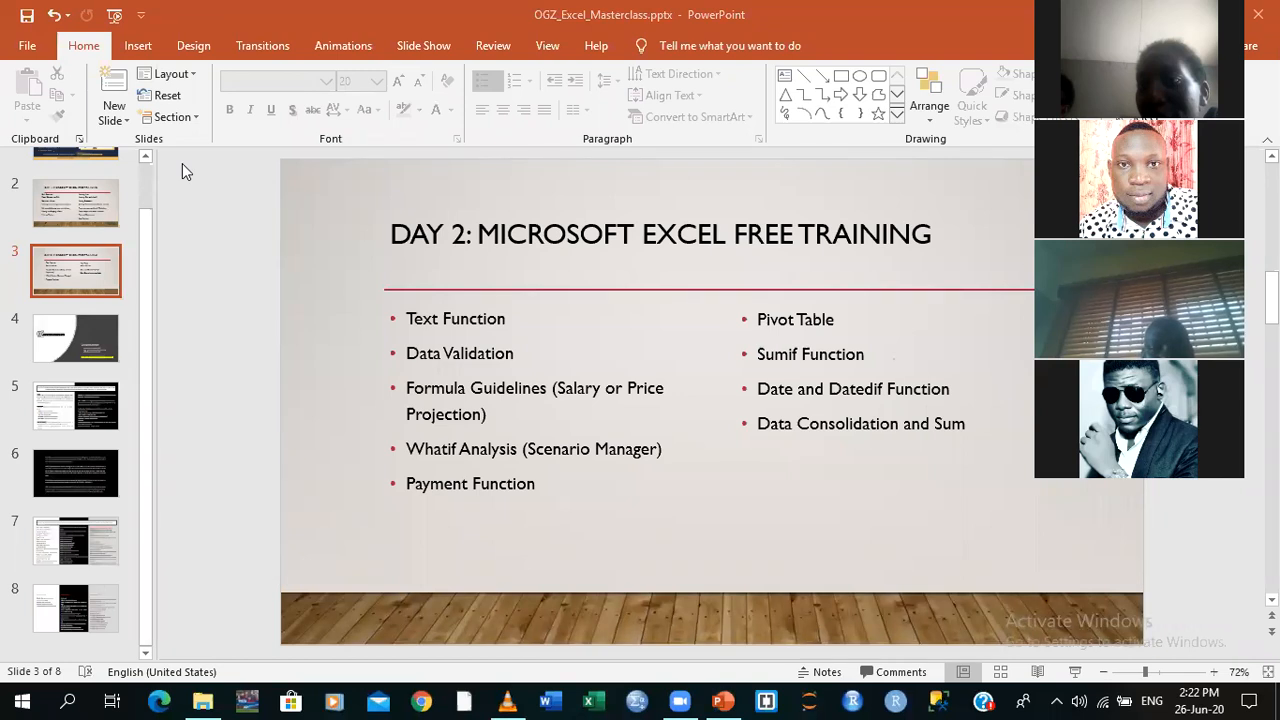
pyautogui.click(100, 476)
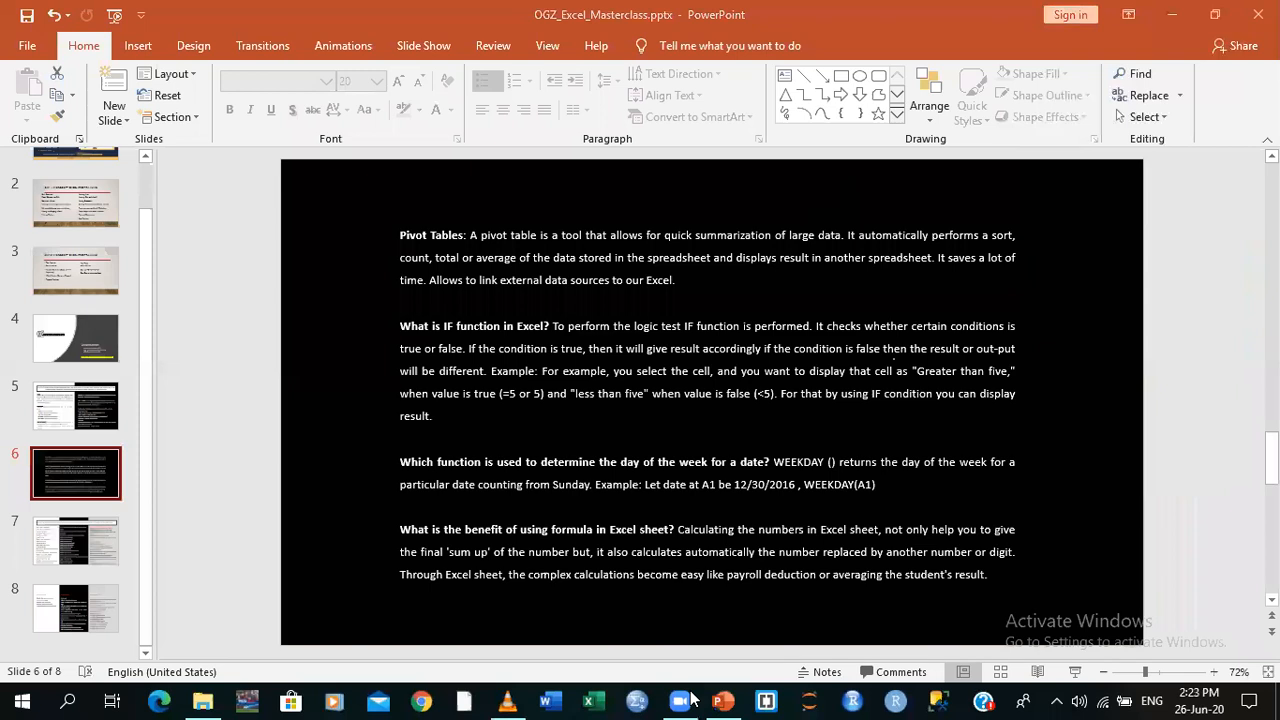
# Choose OGZ_Excel_Masterclass.pdf from the OGZ folder on the Desktop as the file to share in Zoom
pyautogui.click(748, 698)
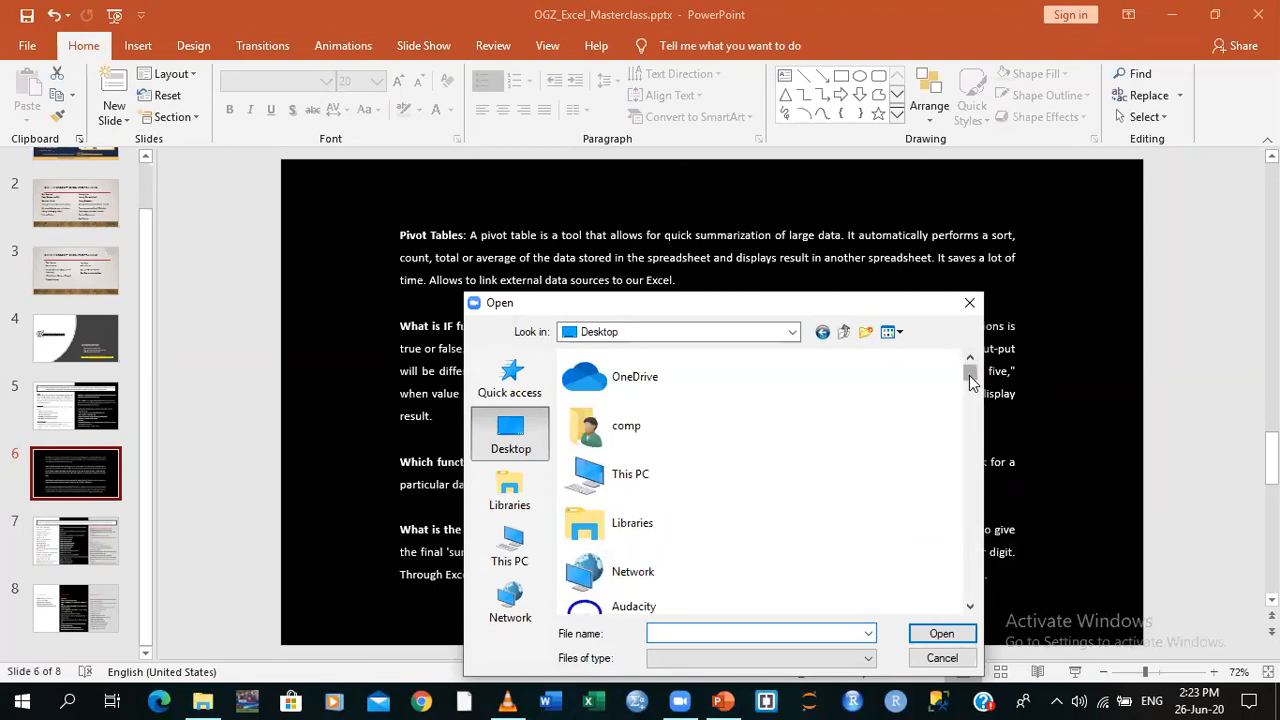
pyautogui.moveTo(971, 382); pyautogui.dragTo(971, 458)
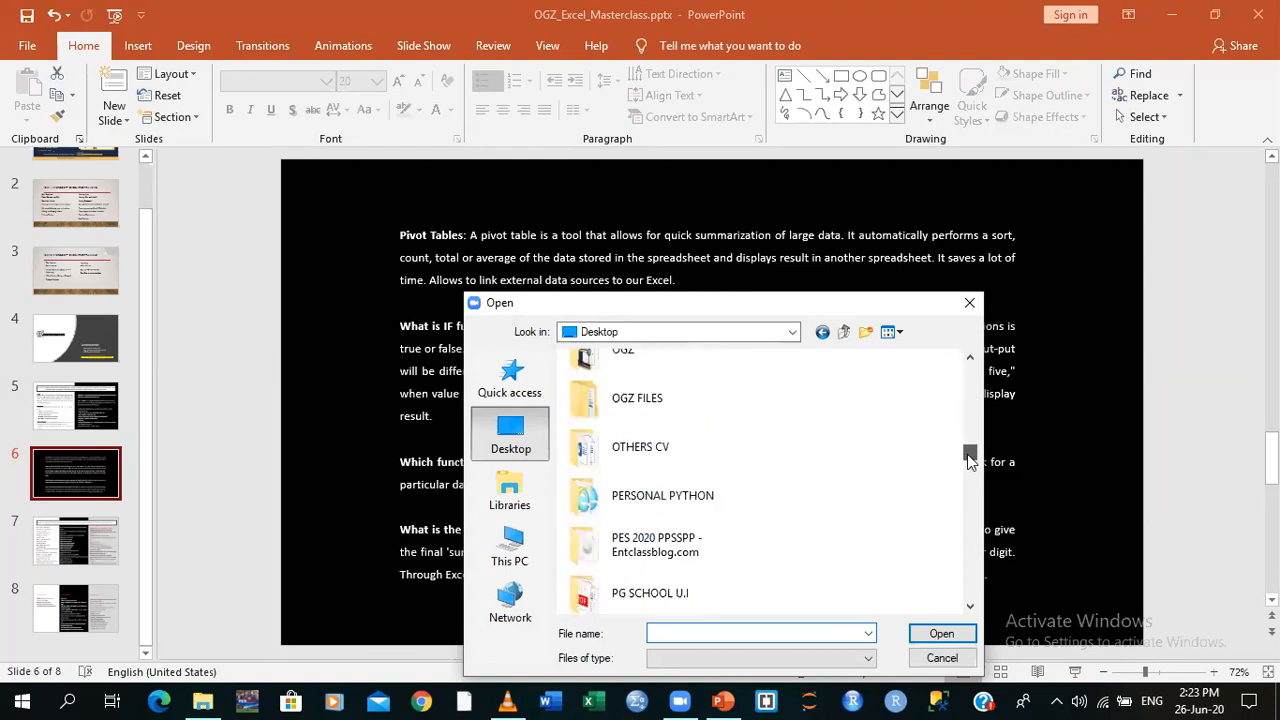
pyautogui.doubleClick(645, 358)
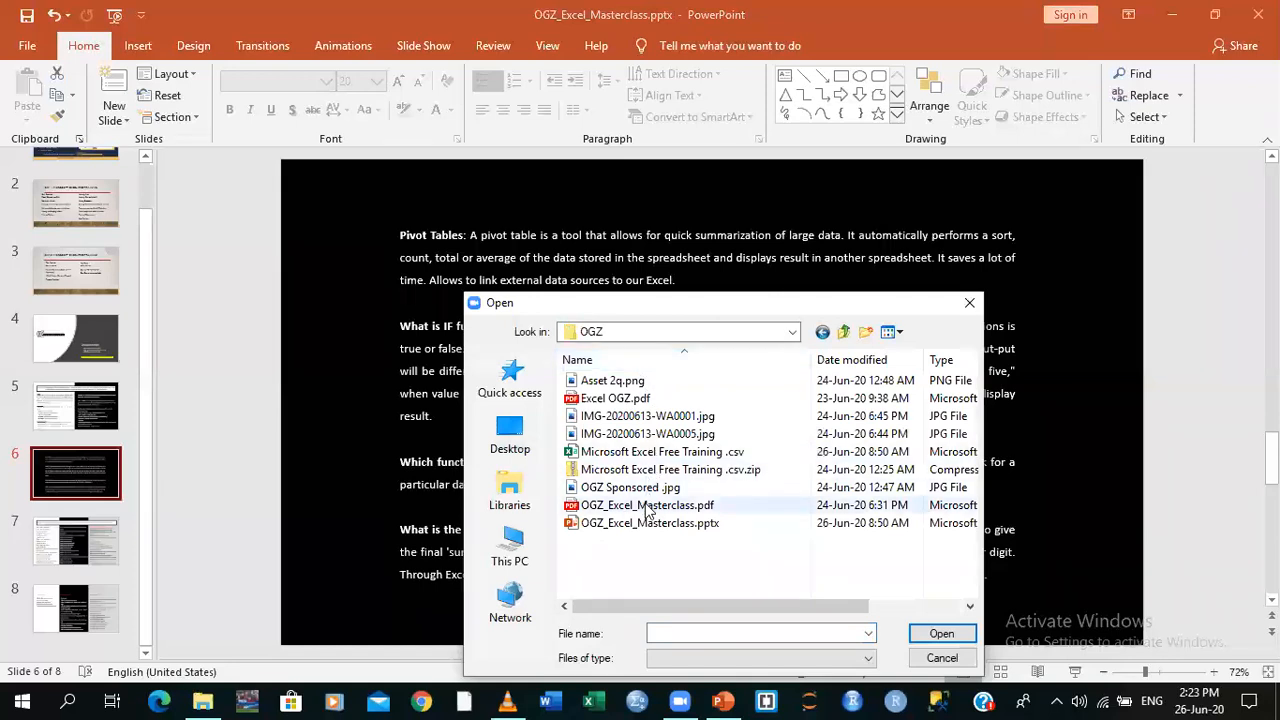
pyautogui.doubleClick(648, 505)
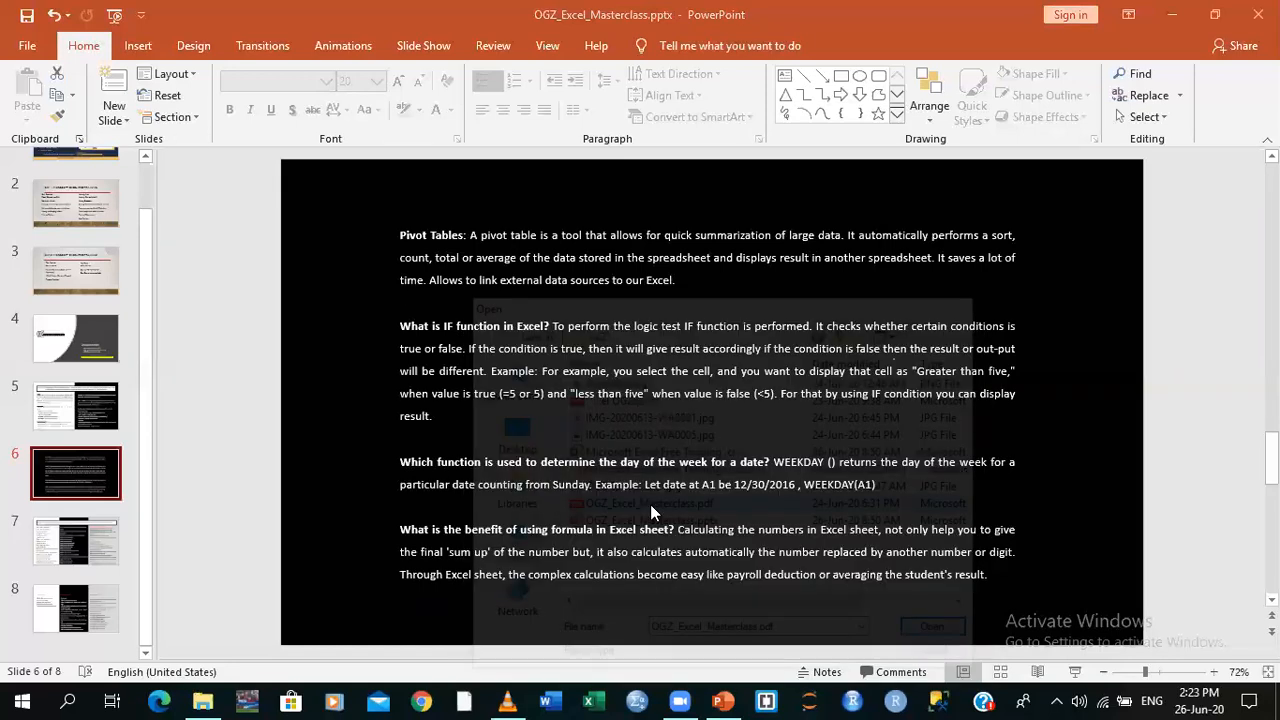
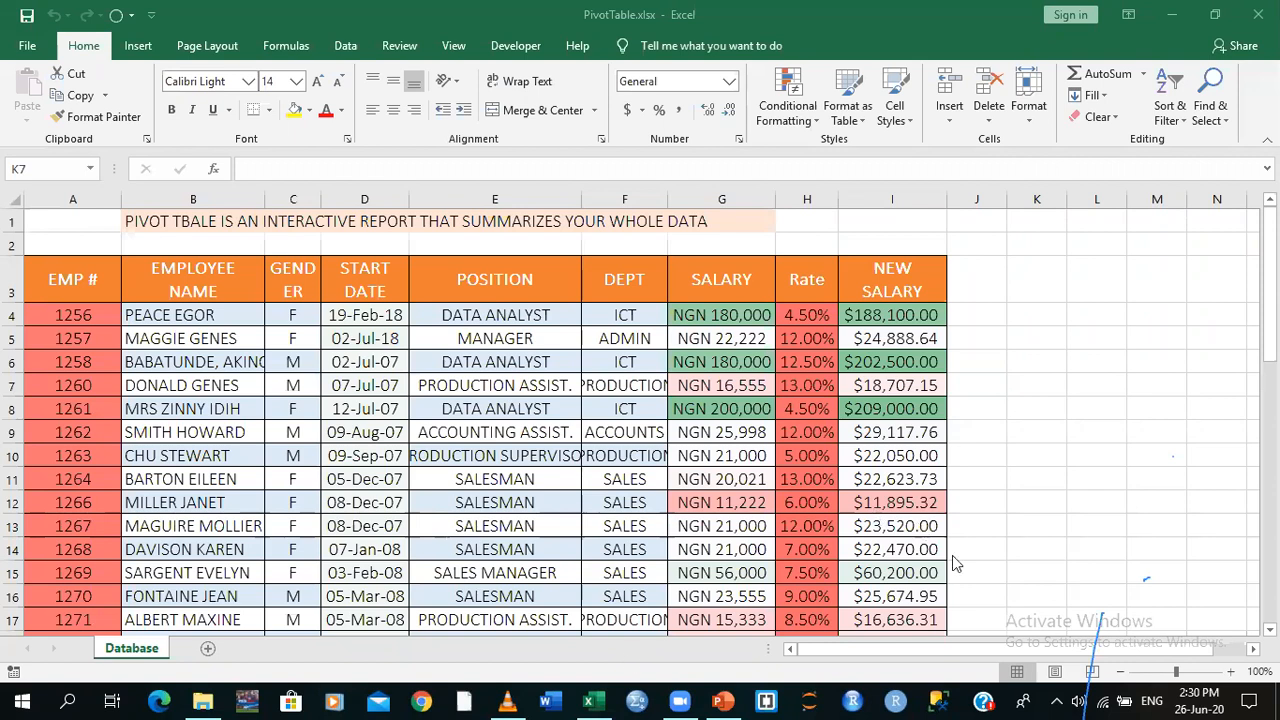
# Switch to PivotTable.xlsx in Excel and examine the employee salary table on the Database sheet and the available PivotTable commands
pyautogui.click(610, 697)
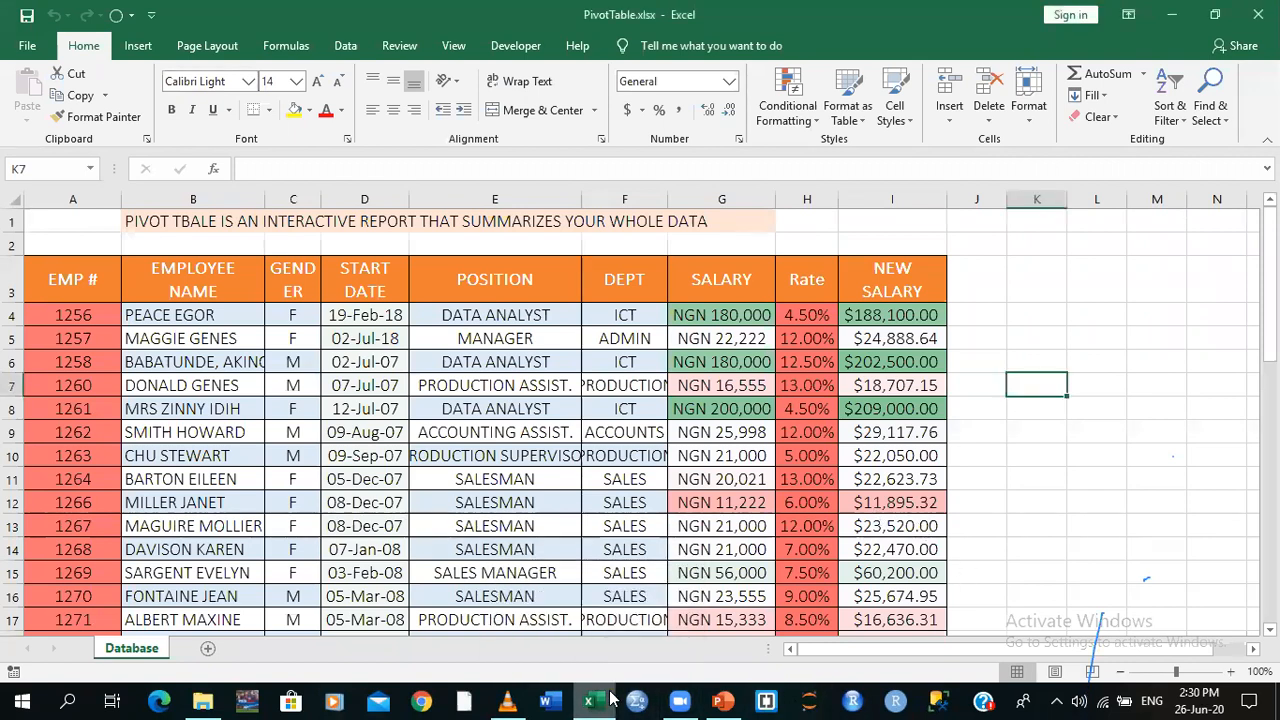
pyautogui.click(728, 699)
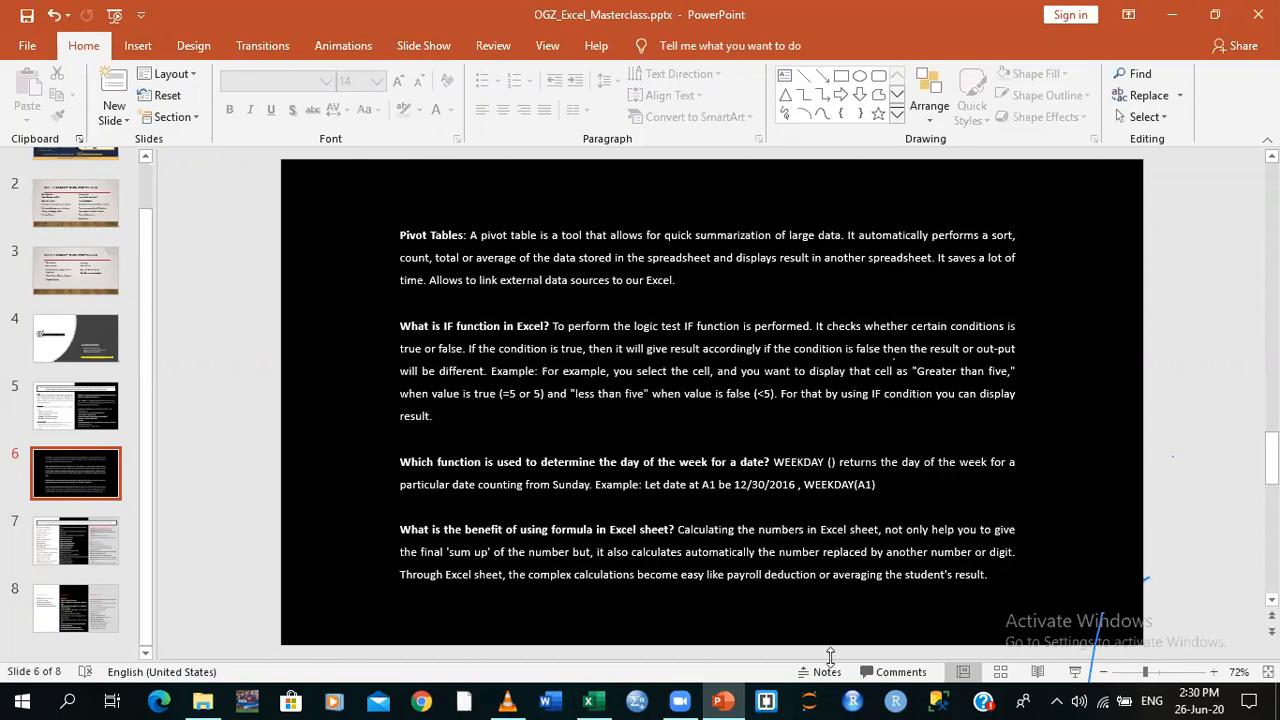
pyautogui.click(591, 701)
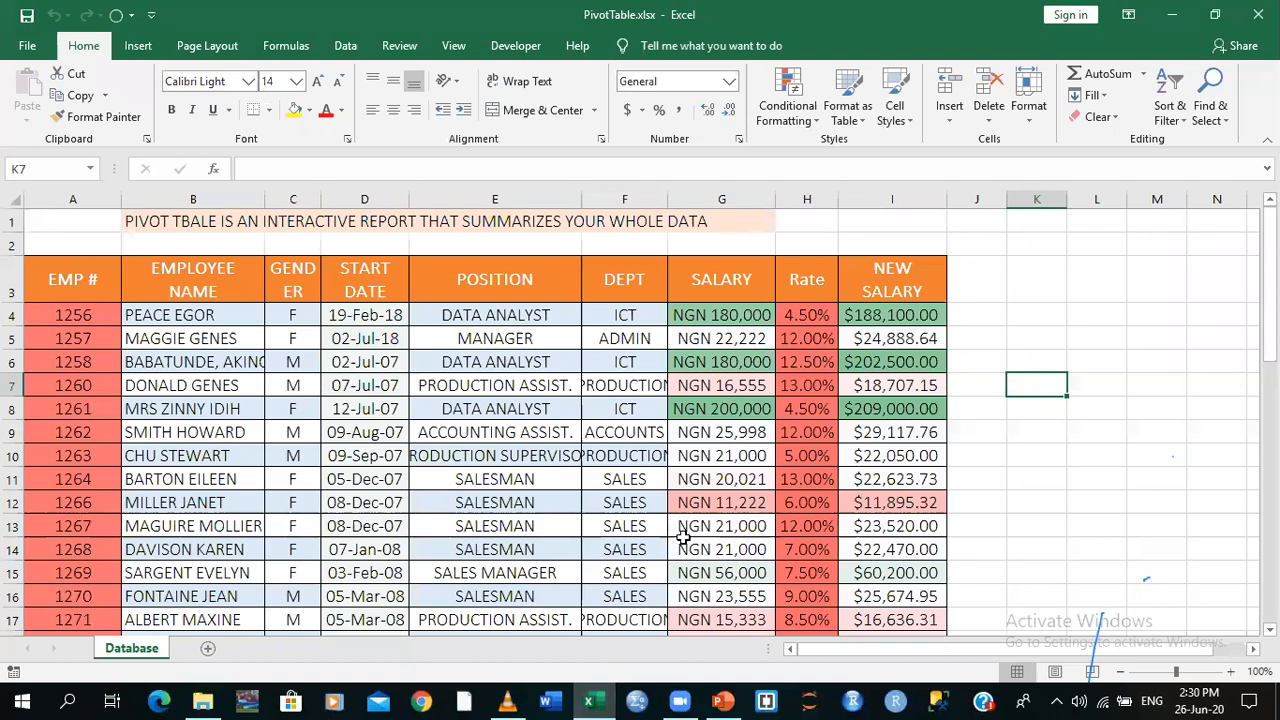
pyautogui.click(1043, 529)
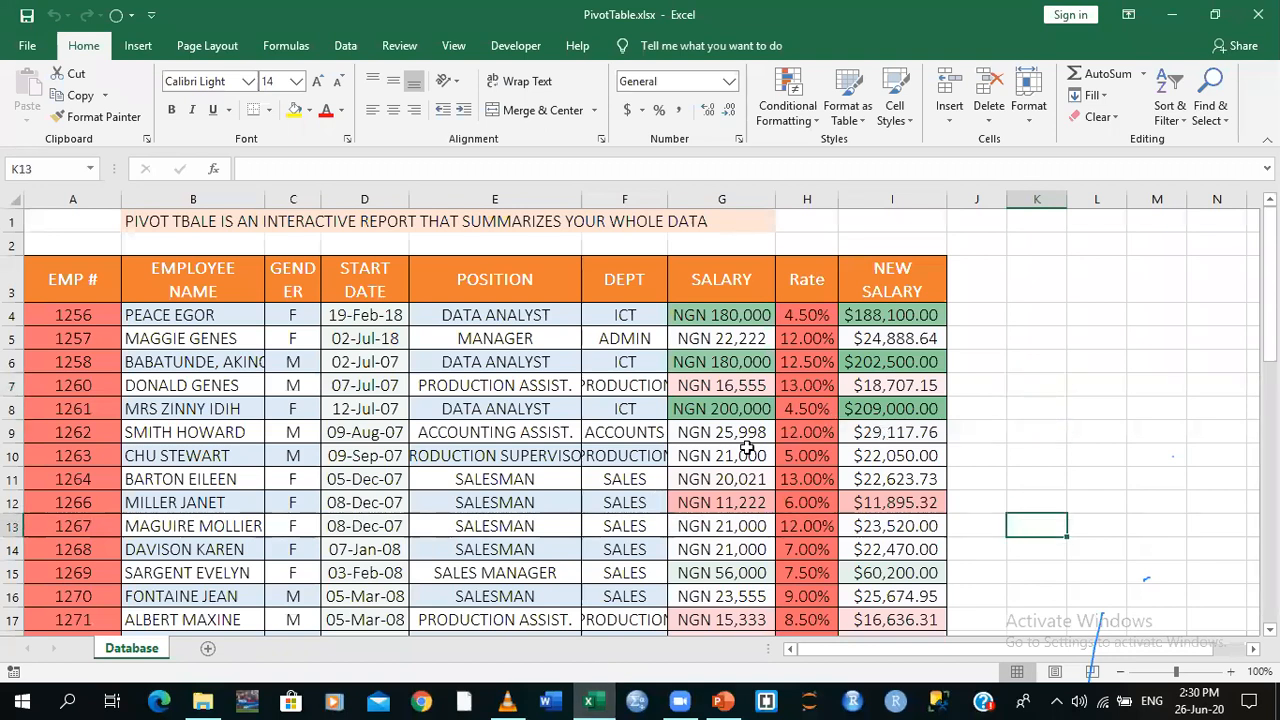
pyautogui.click(528, 520)
pyautogui.click(518, 476)
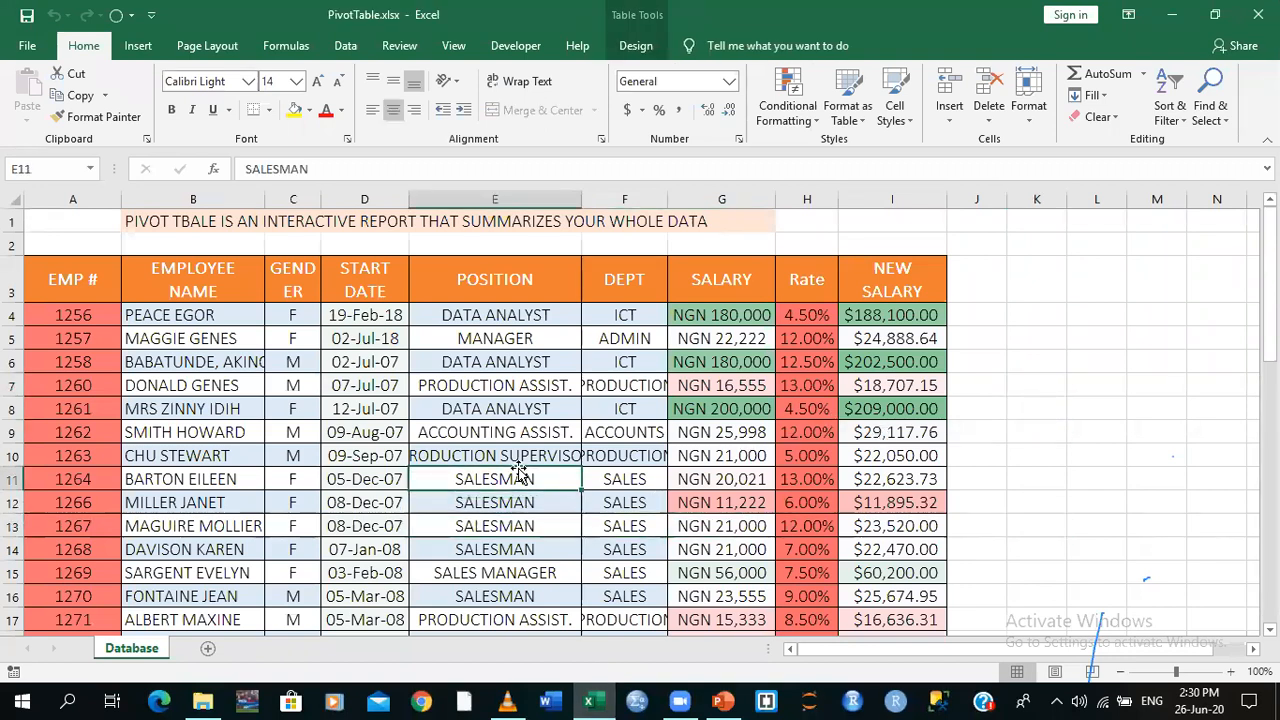
pyautogui.click(142, 50)
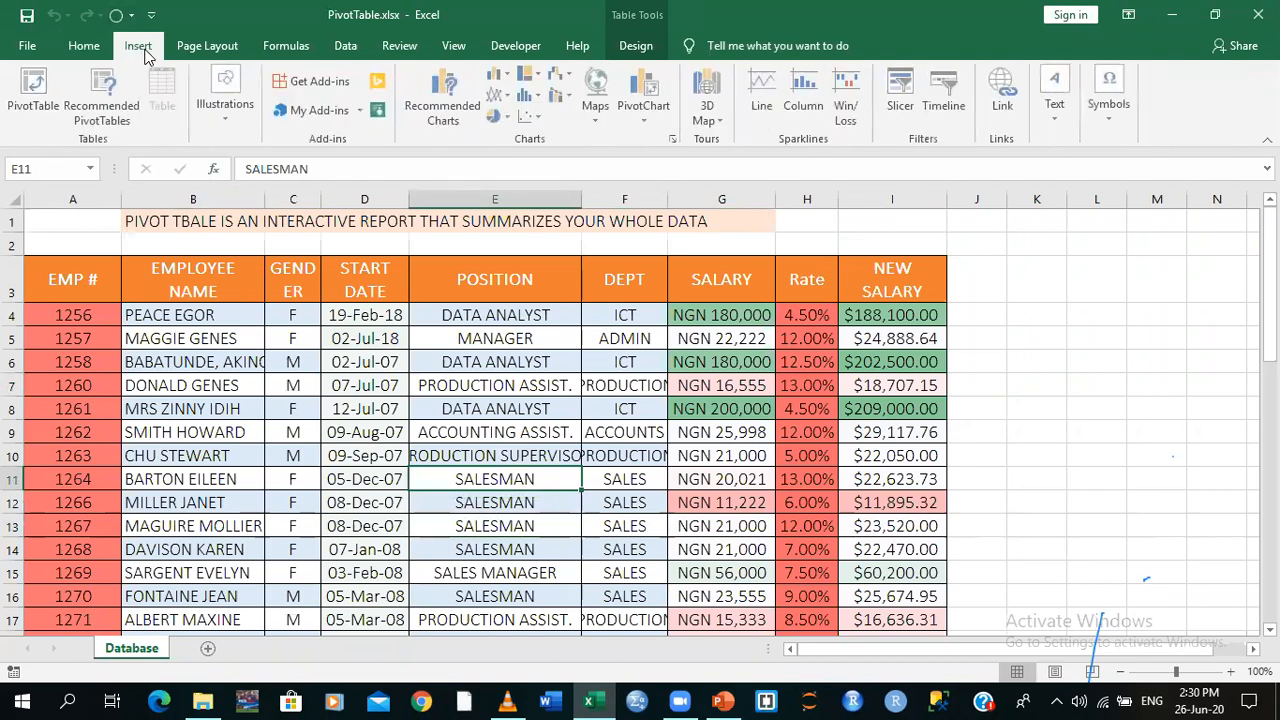
pyautogui.click(431, 440)
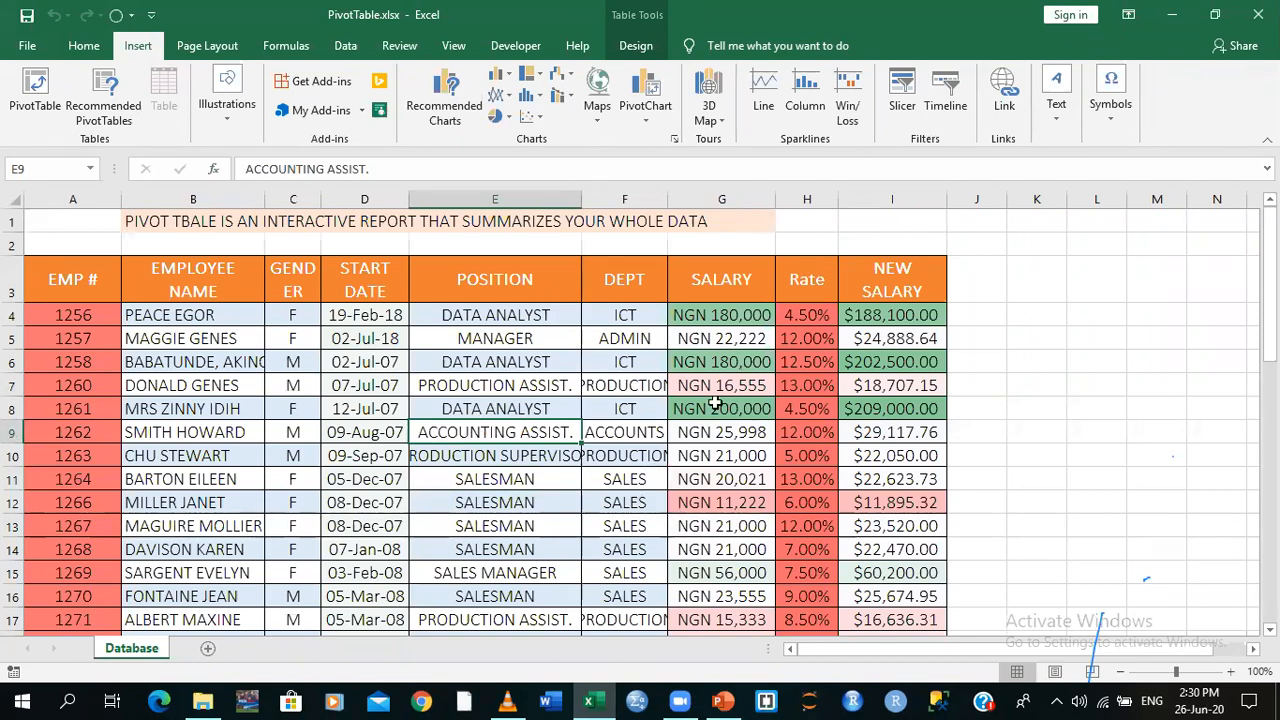
pyautogui.click(592, 472)
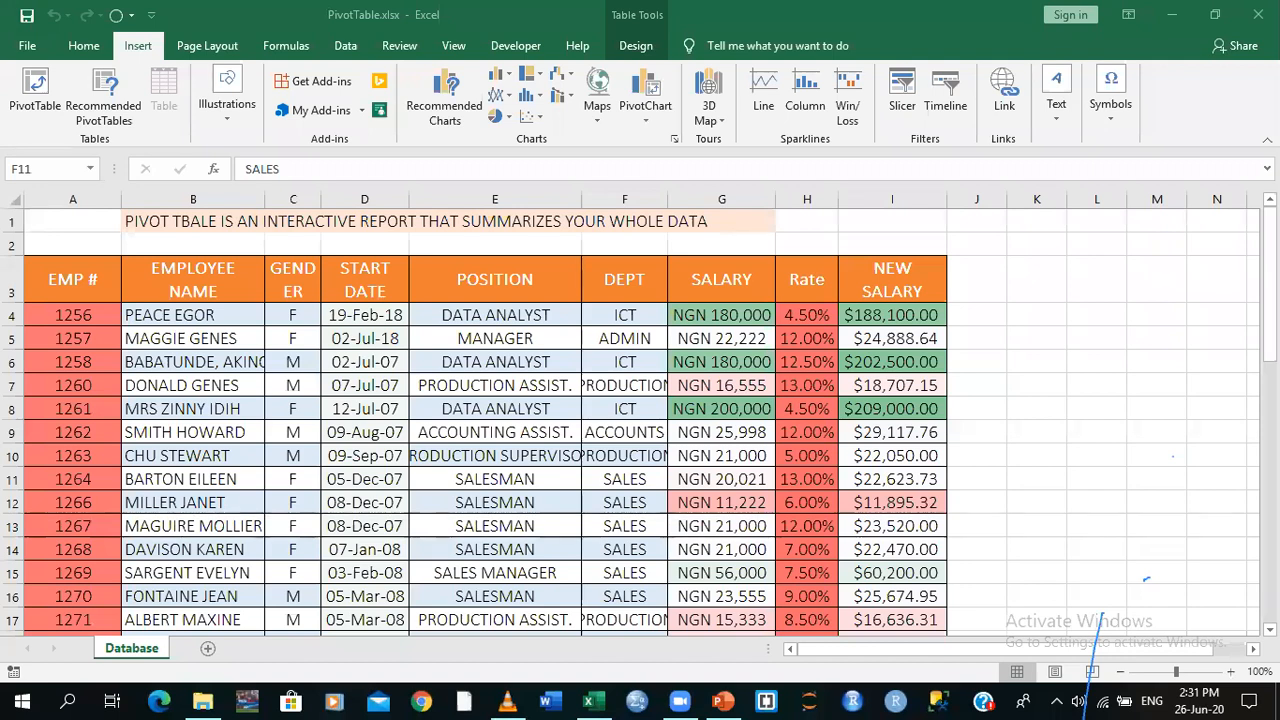
pyautogui.click(460, 468)
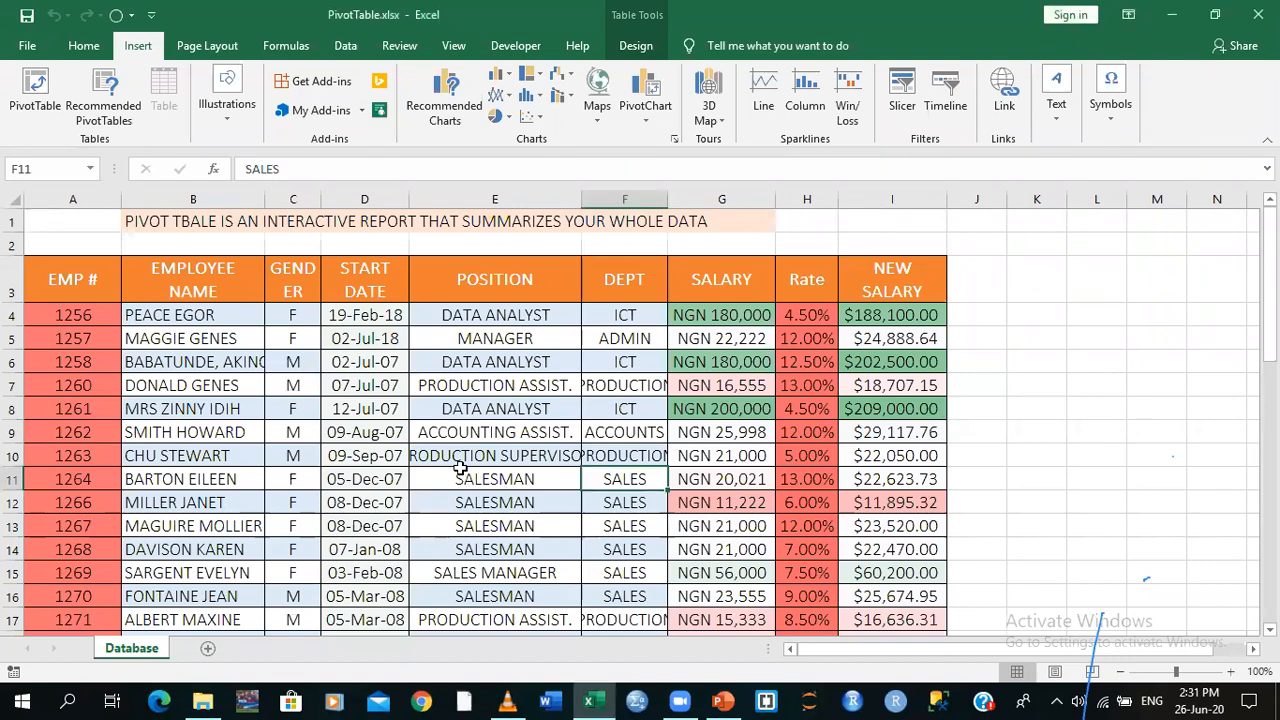
pyautogui.click(1045, 552)
pyautogui.click(1085, 556)
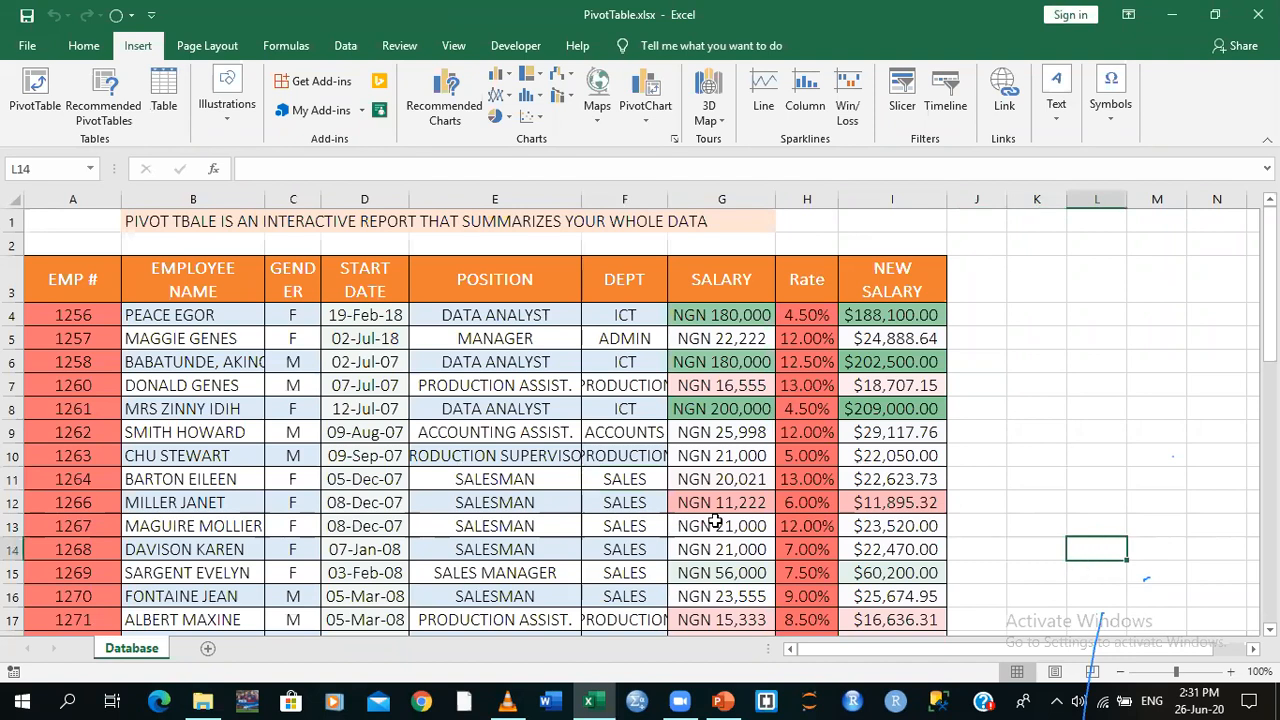
pyautogui.click(410, 390)
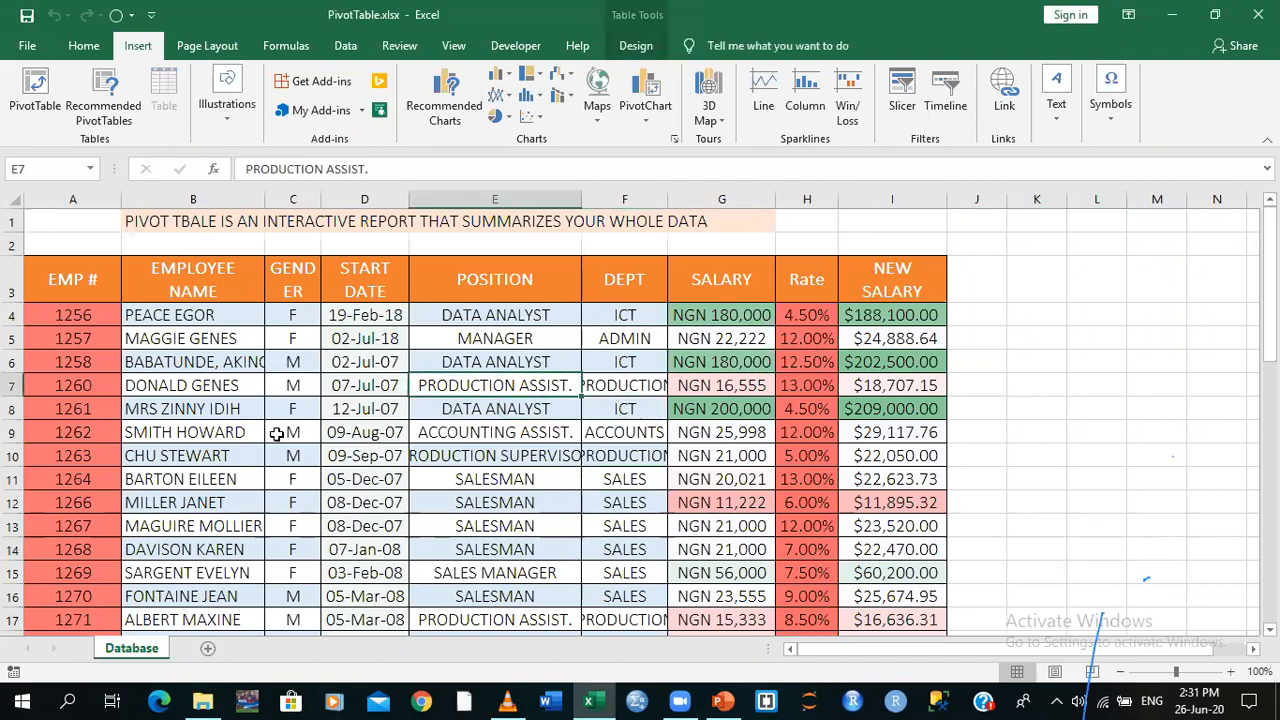
pyautogui.click(283, 432)
# Insert a PivotTable based on Table1 on a new worksheet and close the File Explorer window covering it
pyautogui.click(181, 510)
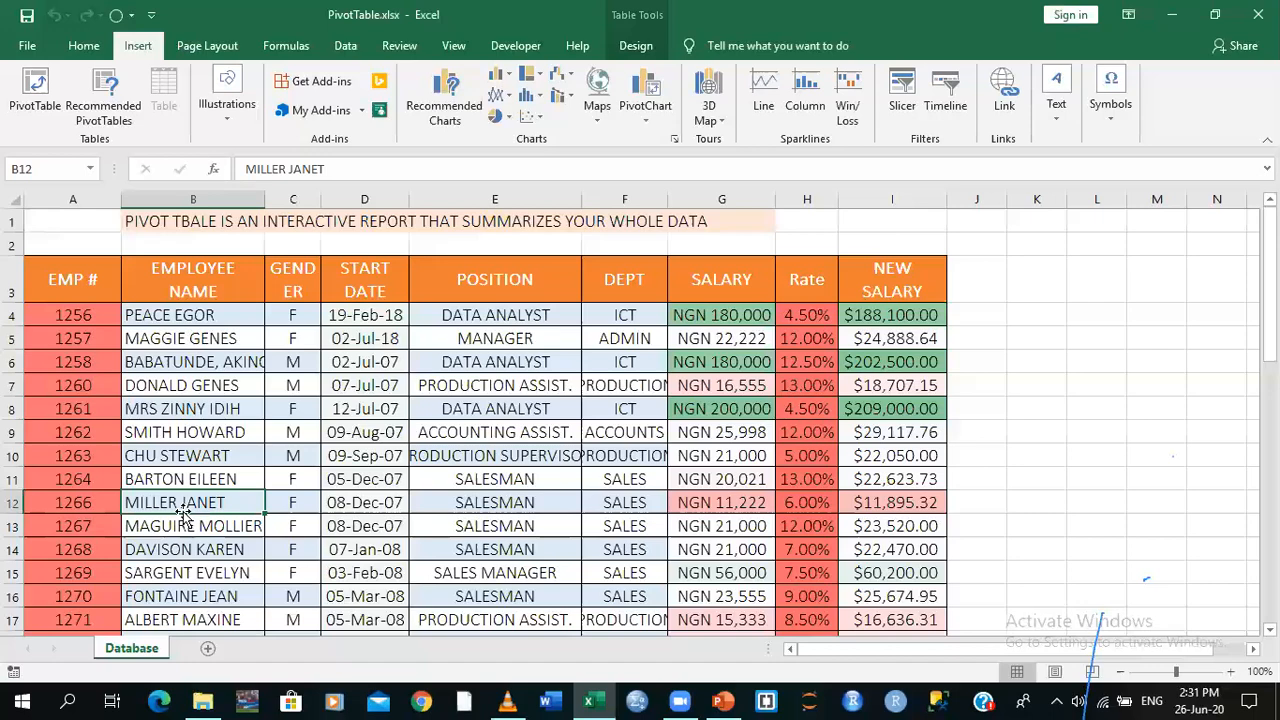
pyautogui.hotkey('alt', 'n')
pyautogui.press('v')
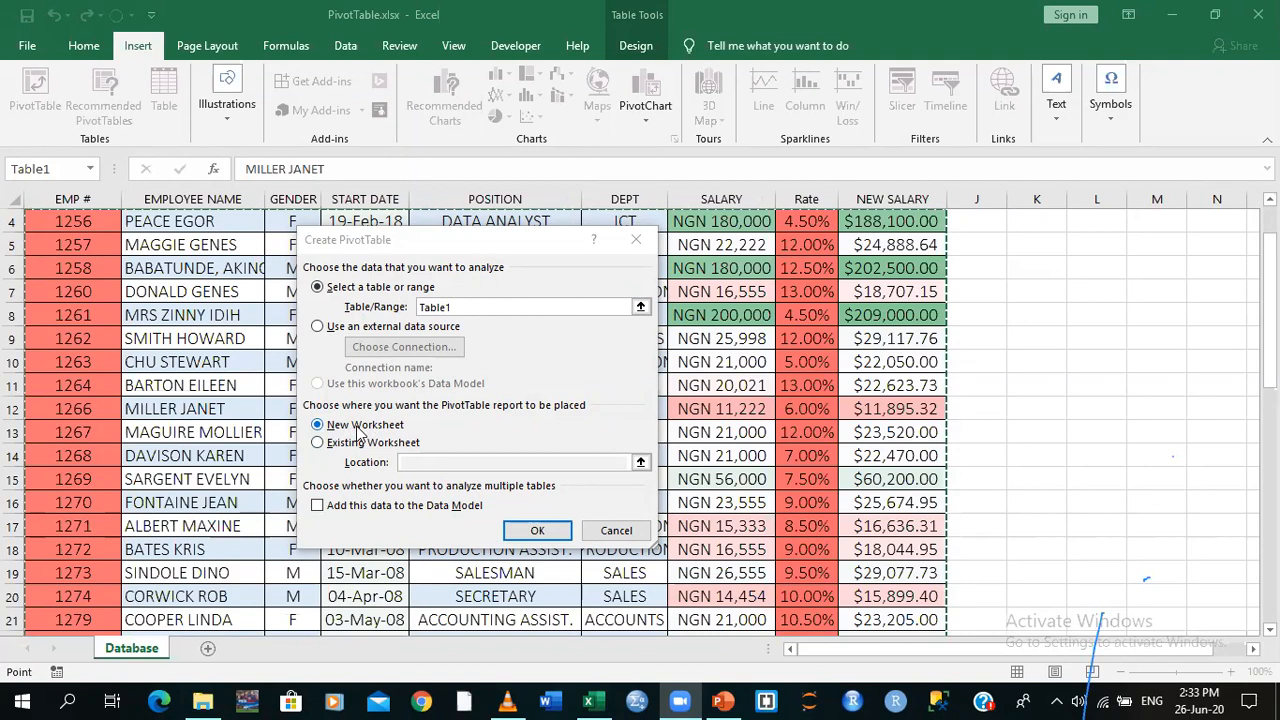
pyautogui.click(538, 531)
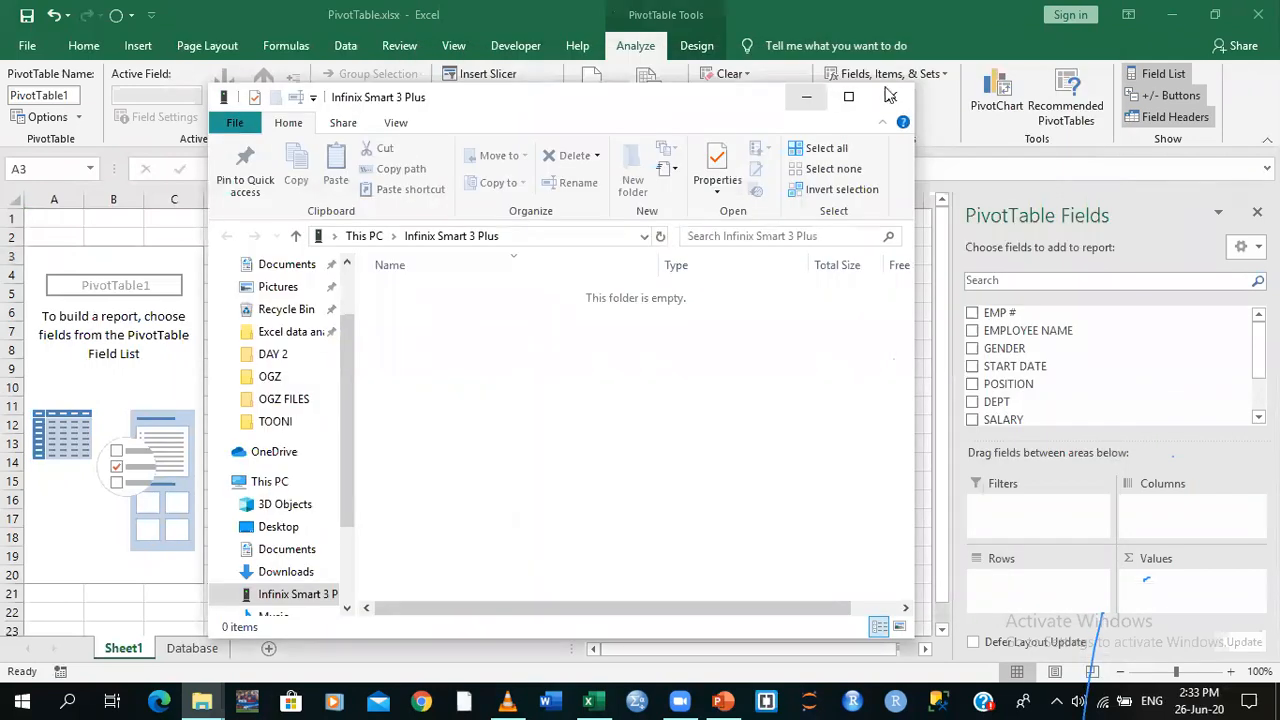
pyautogui.click(886, 96)
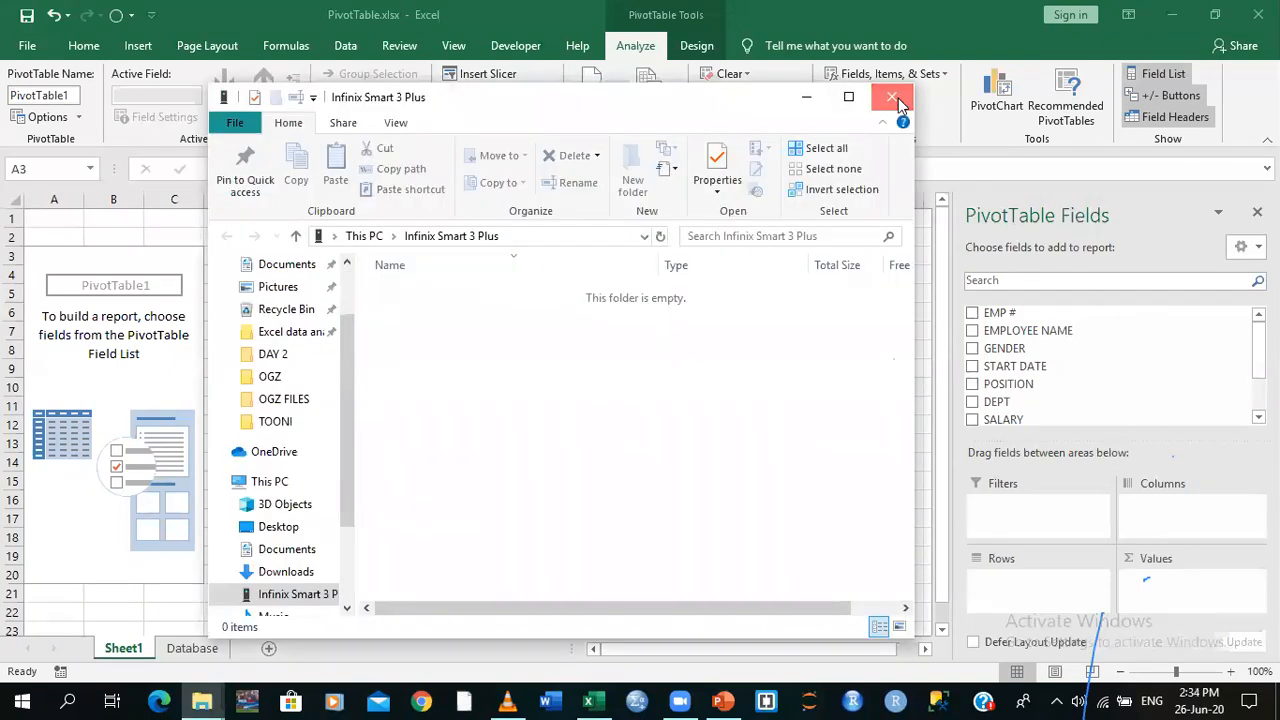
pyautogui.click(890, 97)
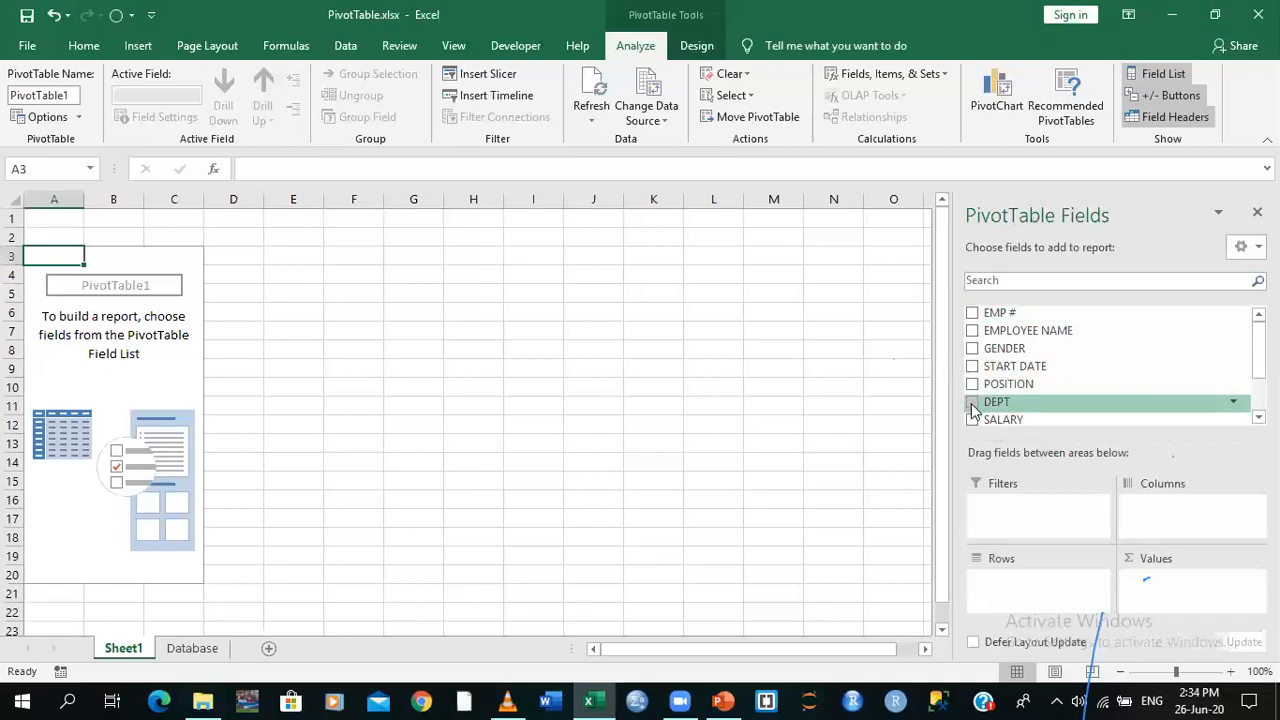
# Add DEPT to the PivotTable rows and SALARY to its values to total salaries by department
pyautogui.click(972, 402)
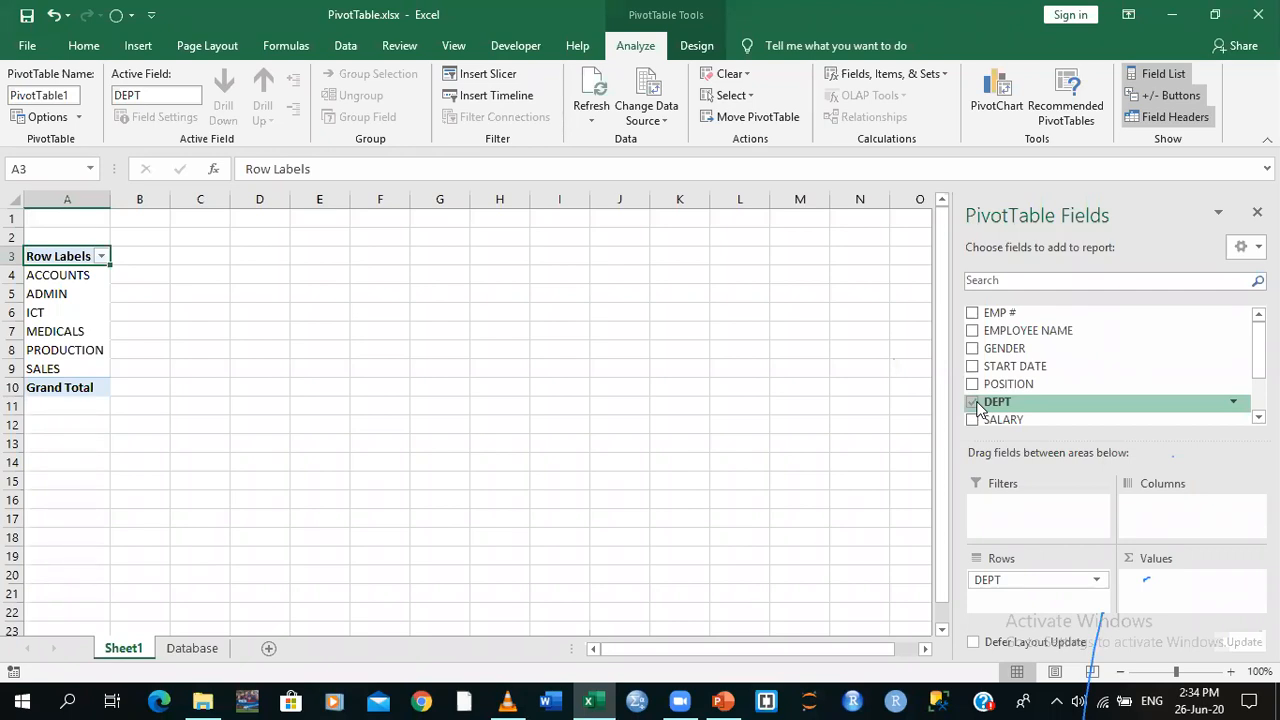
pyautogui.scroll(-2, 1110, 365)
pyautogui.moveTo(1259, 376); pyautogui.dragTo(1259, 381)
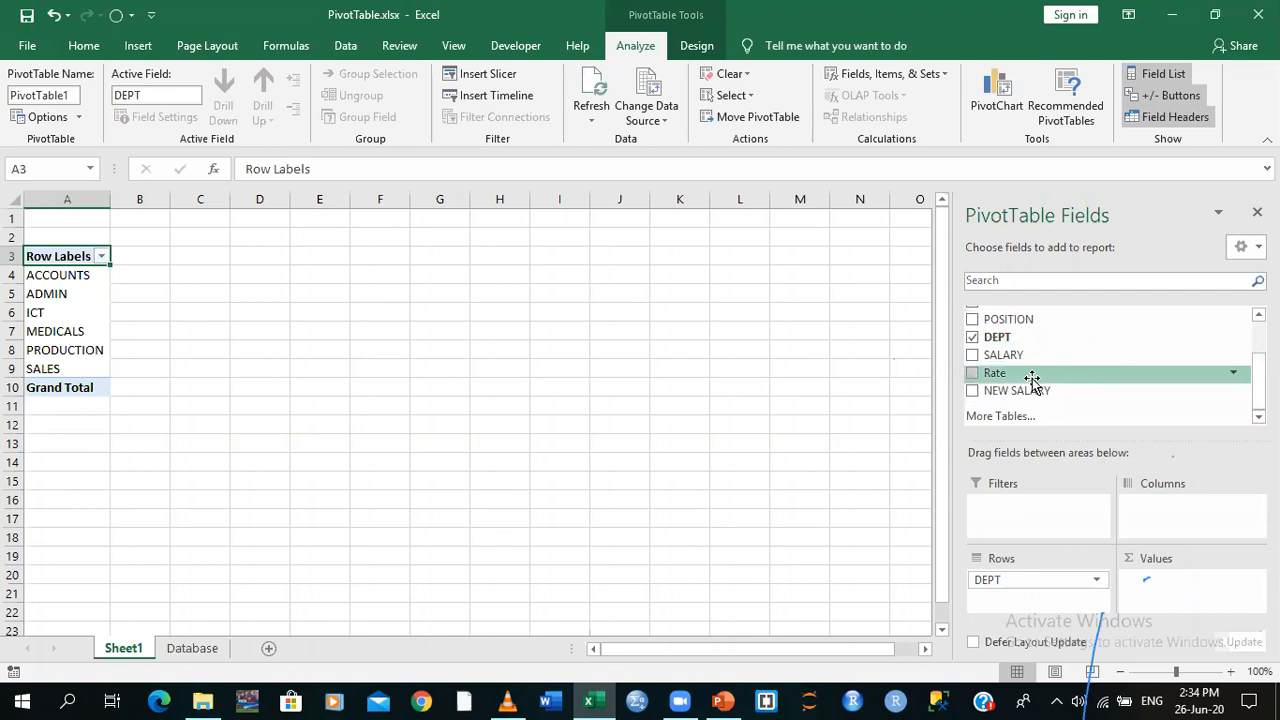
pyautogui.click(973, 356)
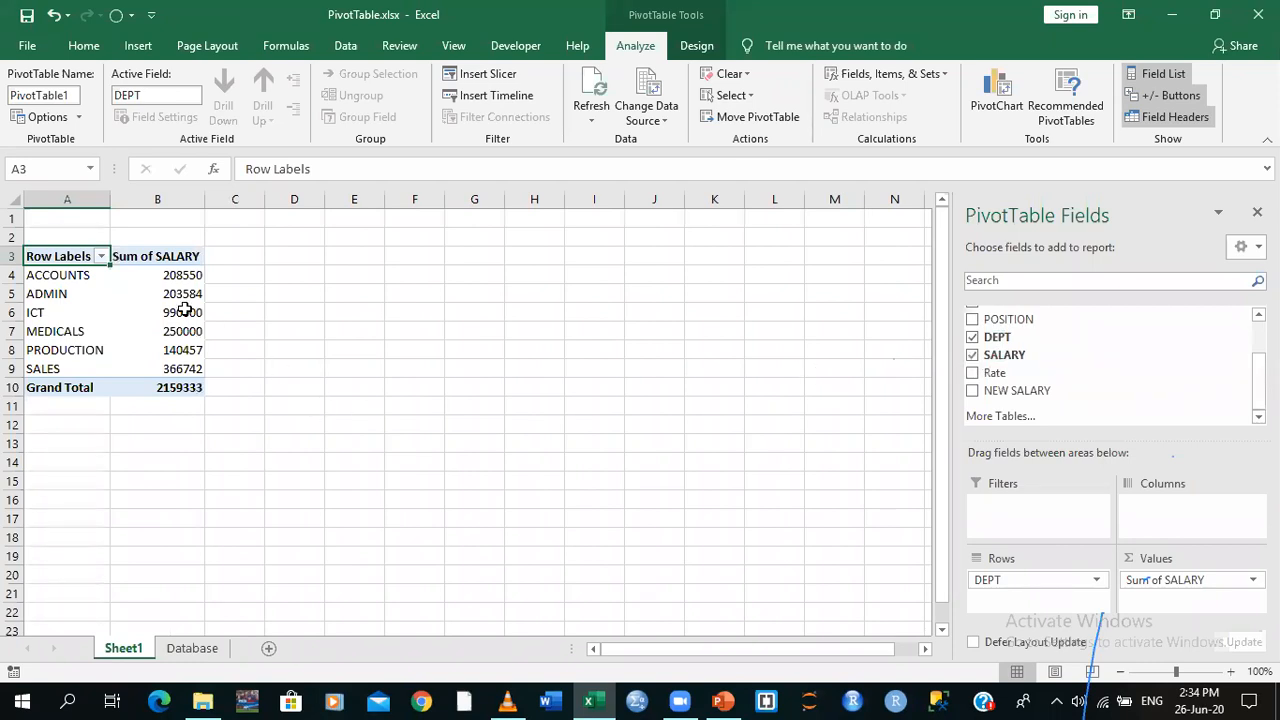
pyautogui.moveTo(185, 310)
# Remove the SALARY and DEPT fields, and rebuild the PivotTable to sum SALARY by GENDER
pyautogui.click(972, 357)
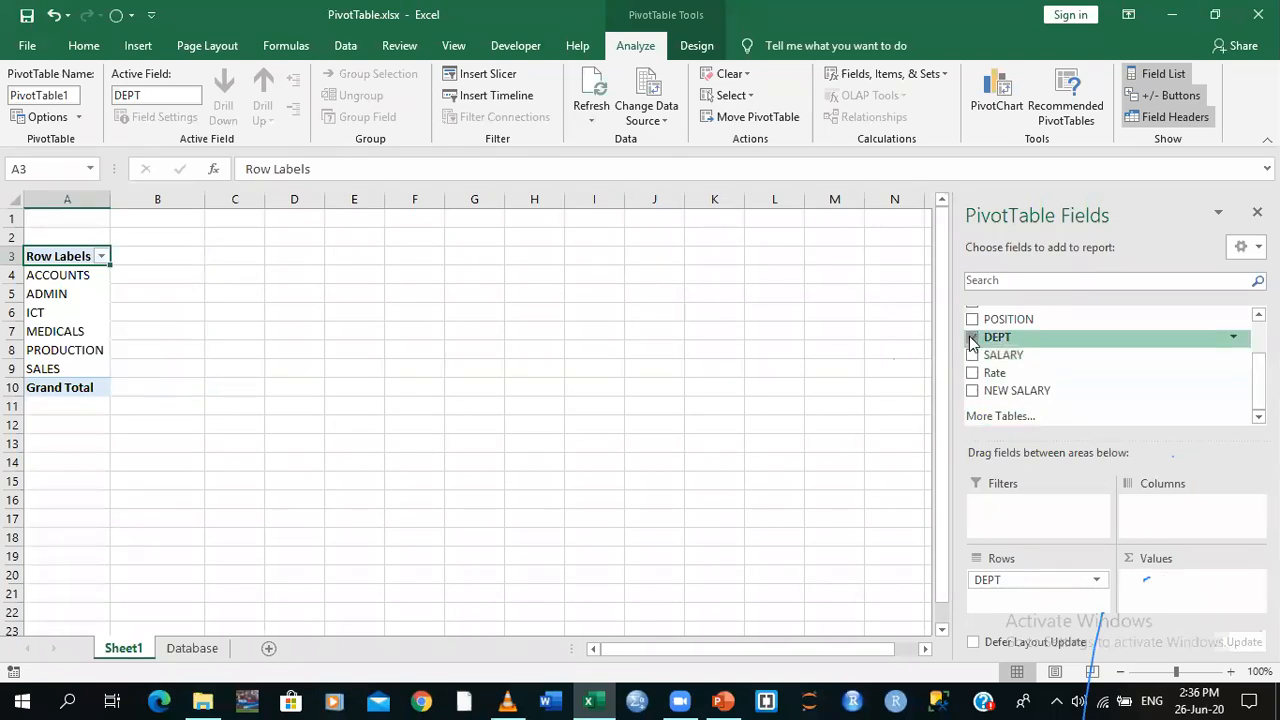
pyautogui.click(971, 338)
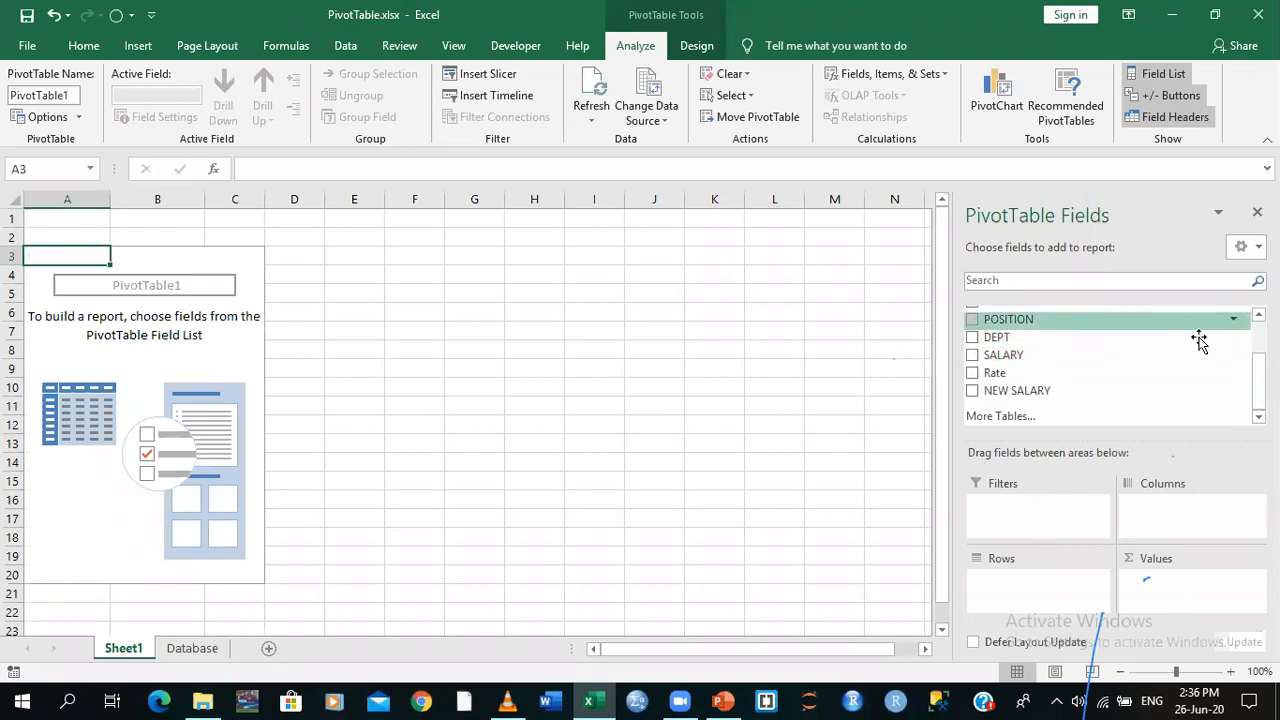
pyautogui.moveTo(1259, 384)
pyautogui.mouseDown()
pyautogui.moveTo(1259, 360)
pyautogui.moveTo(1259, 371)
pyautogui.mouseUp()
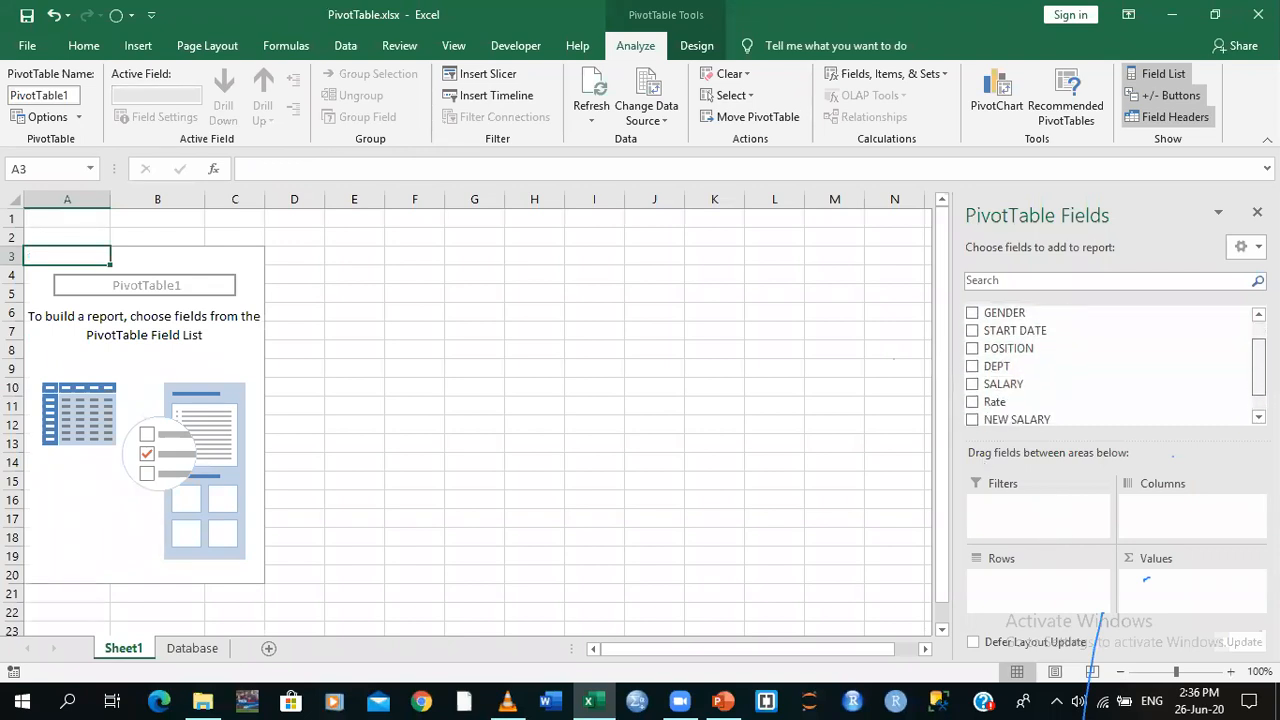
pyautogui.click(968, 312)
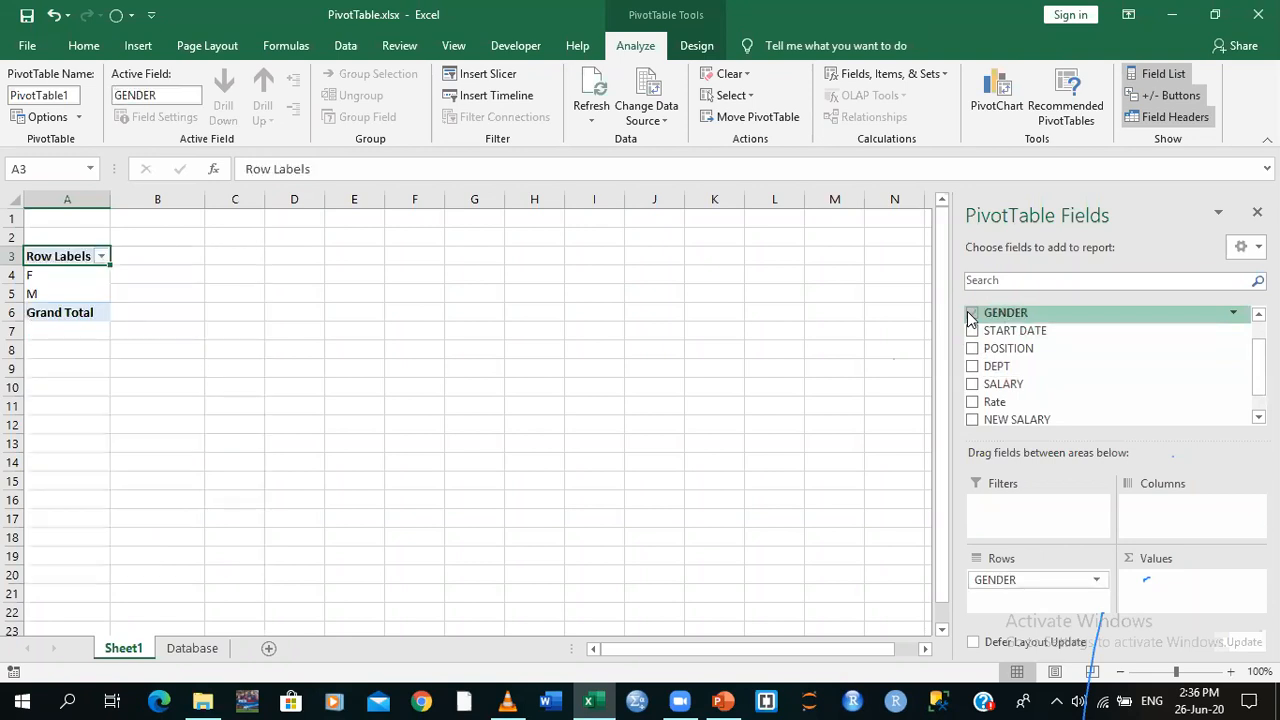
pyautogui.click(971, 386)
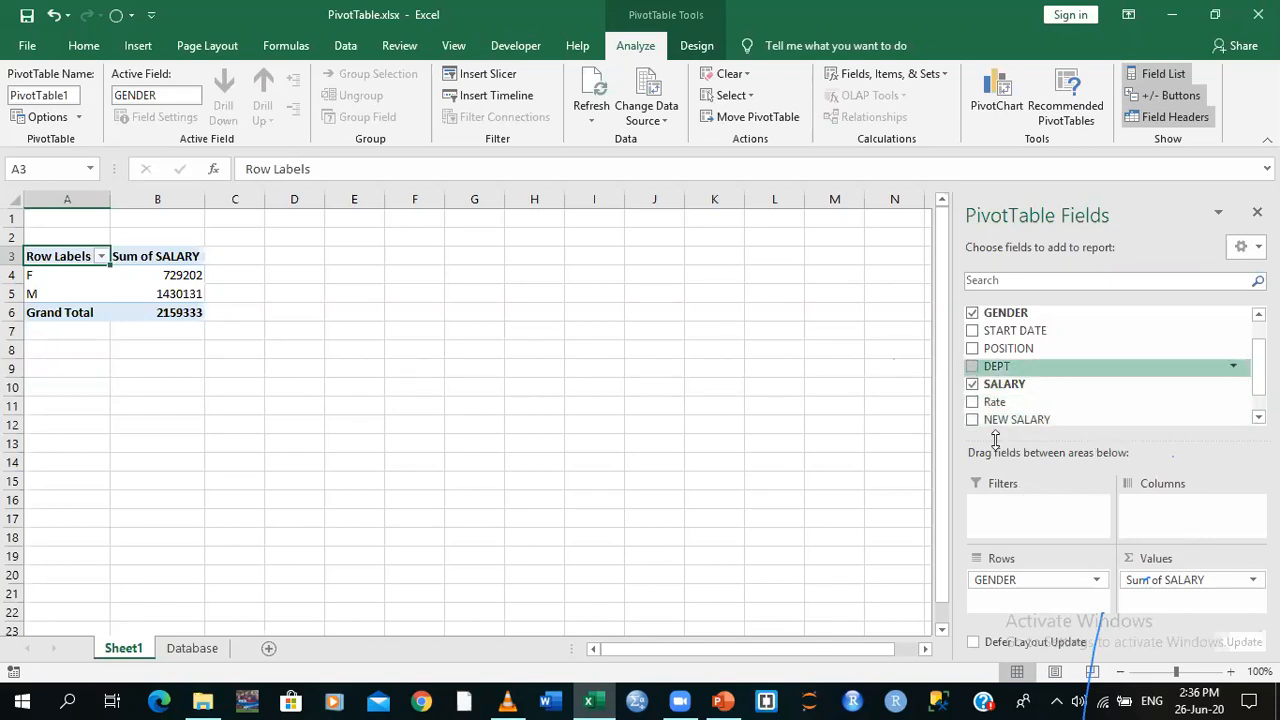
# Switch to OGZ_Excel_Masterclass.pptx in PowerPoint, review the Day 2 topic list on slide 3, and minimize the presentation
pyautogui.click(724, 700)
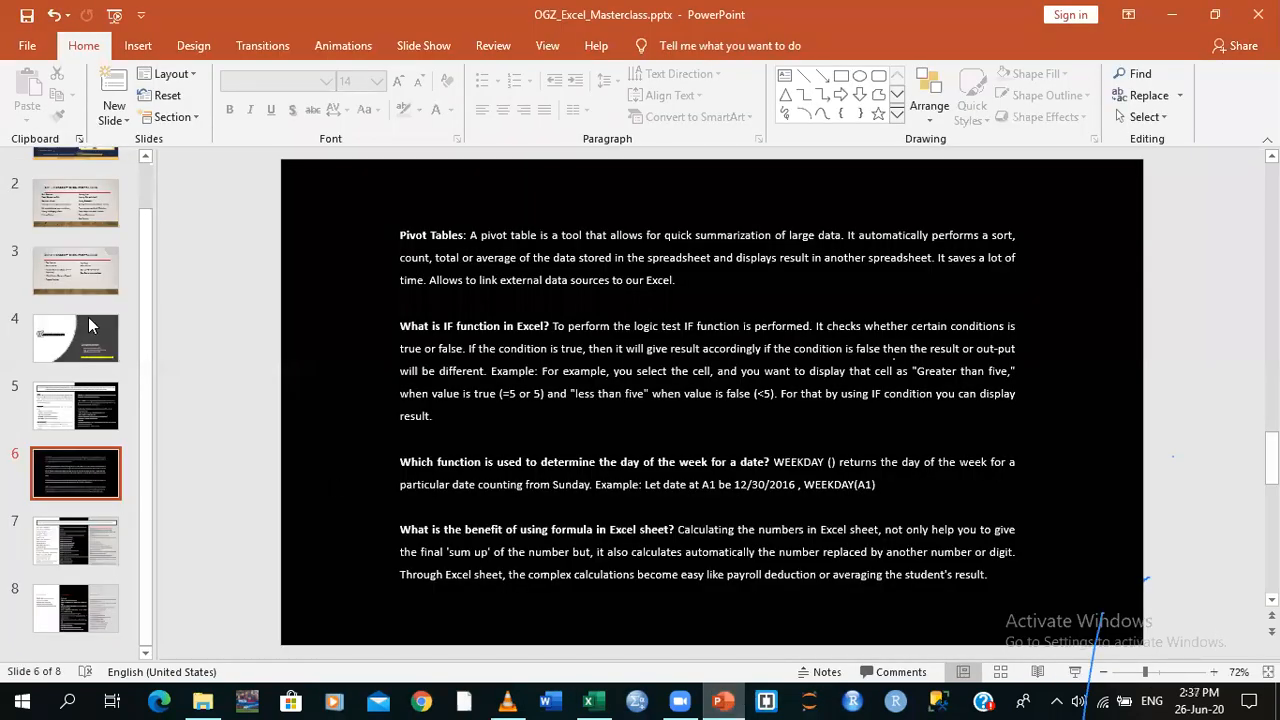
pyautogui.click(65, 265)
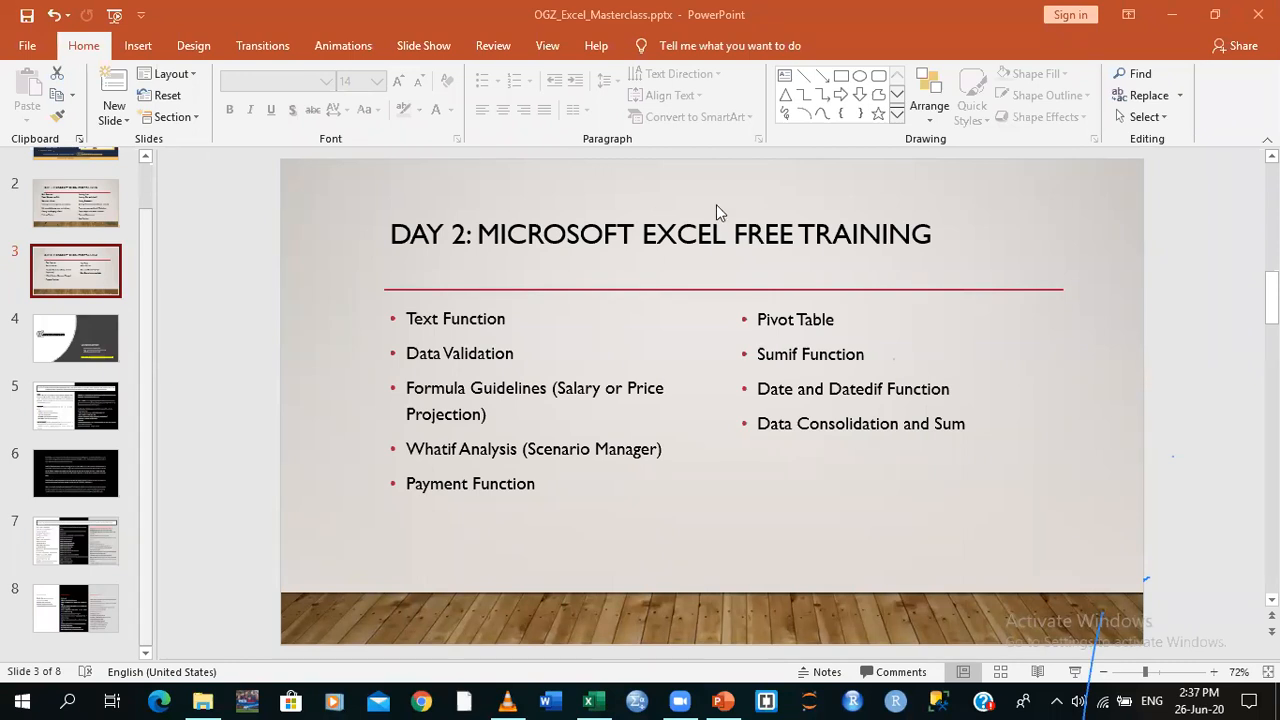
pyautogui.click(1175, 12)
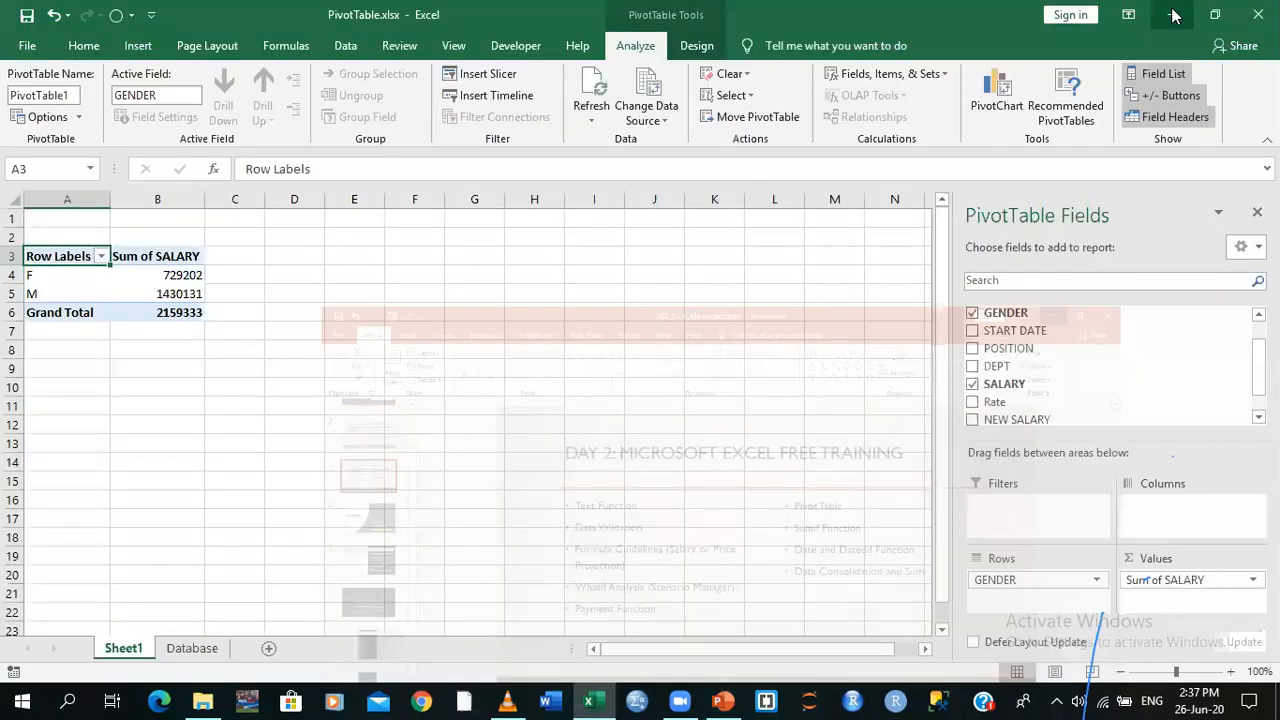
# Close PivotTable.xlsx without saving its changes and open Sumif Function.xlsx from the DAY 2 folder
pyautogui.click(1258, 14)
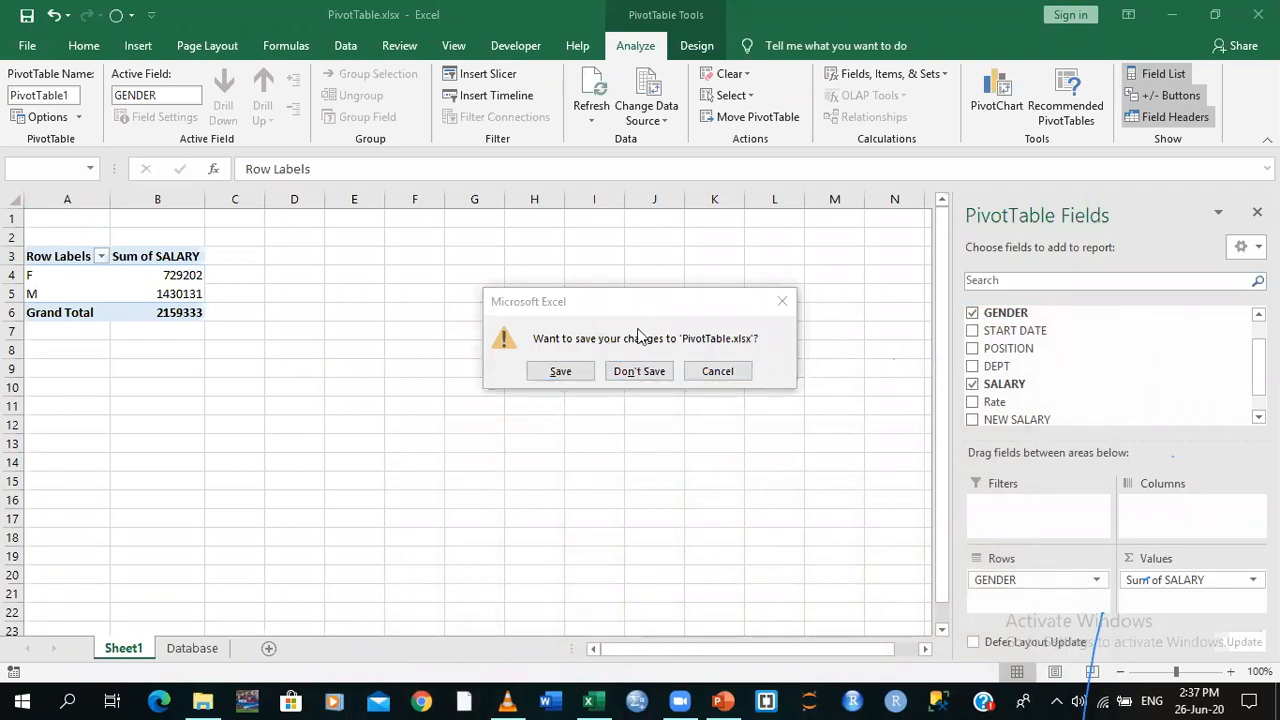
pyautogui.click(624, 373)
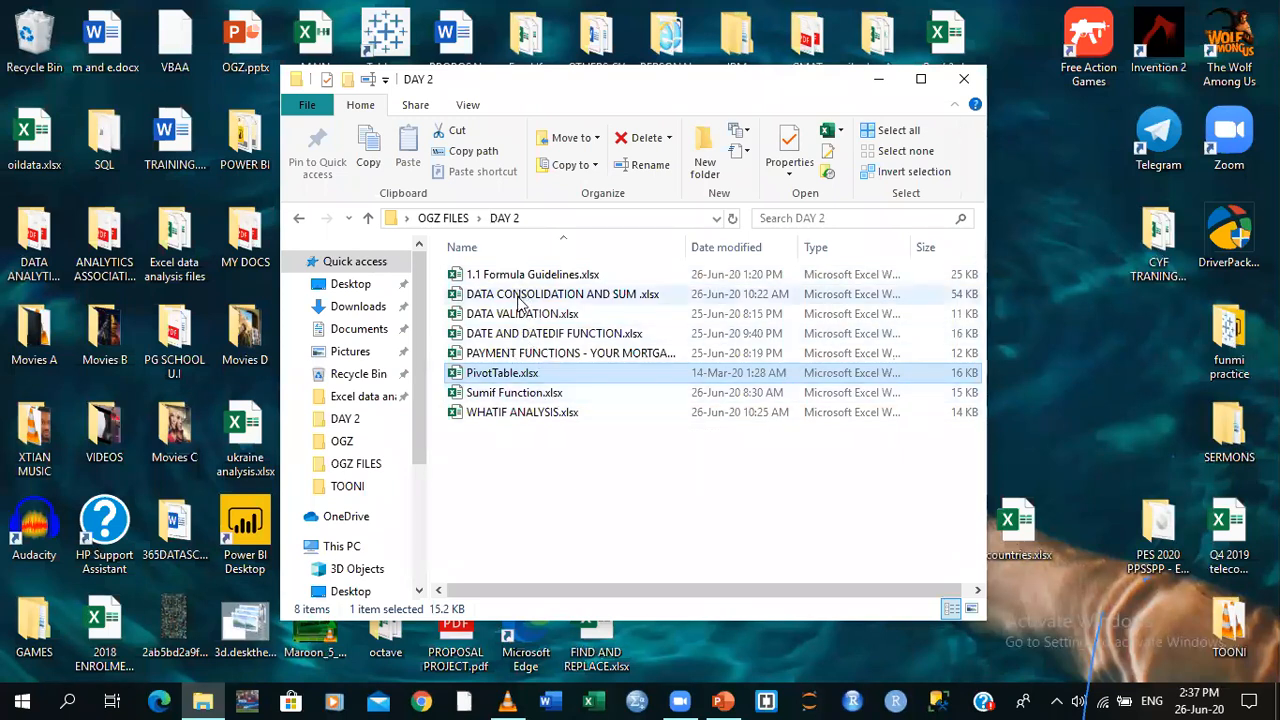
pyautogui.doubleClick(543, 394)
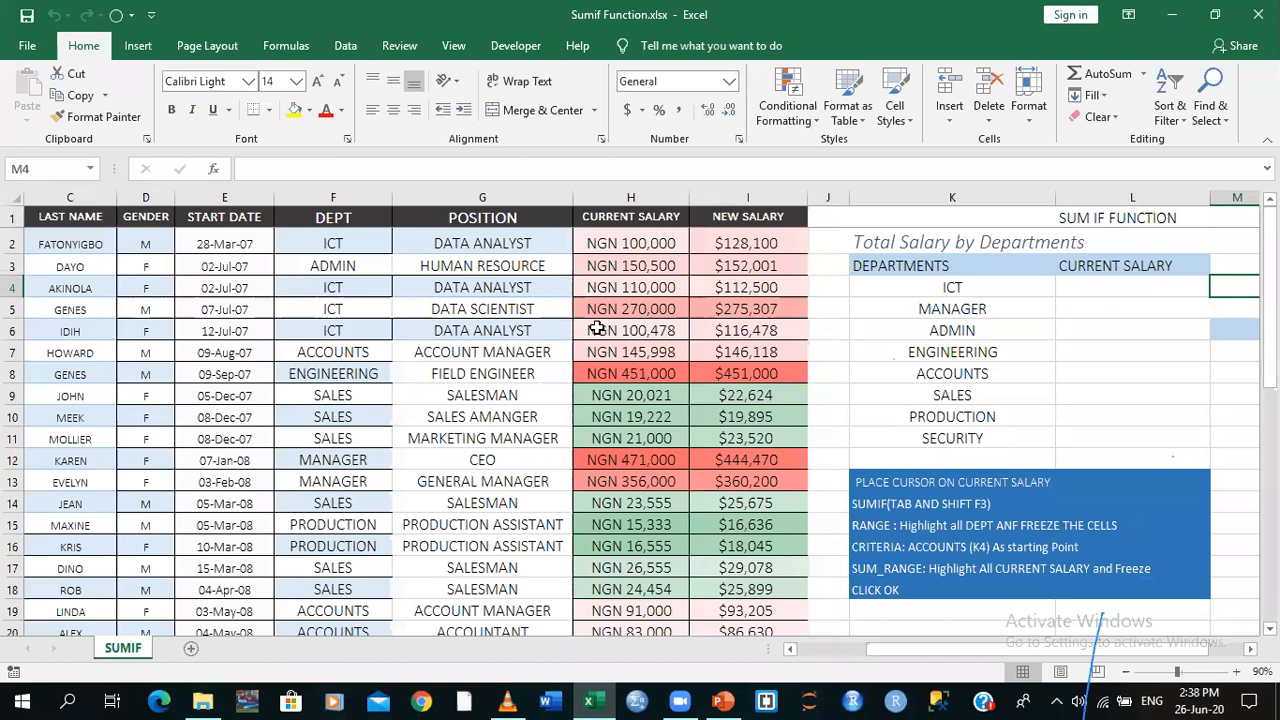
# Close the Infinix Smart 3 Plus File Explorer window covering the SUMIF worksheet
pyautogui.click(681, 388)
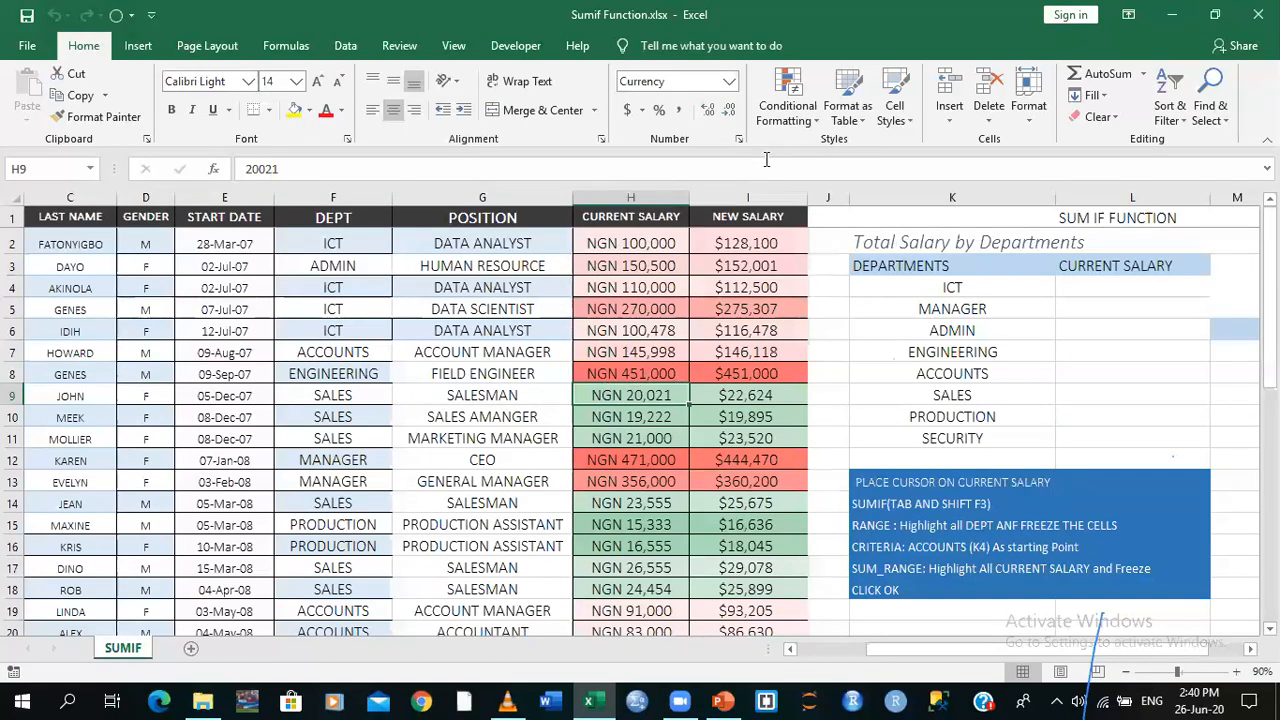
pyautogui.click(555, 157)
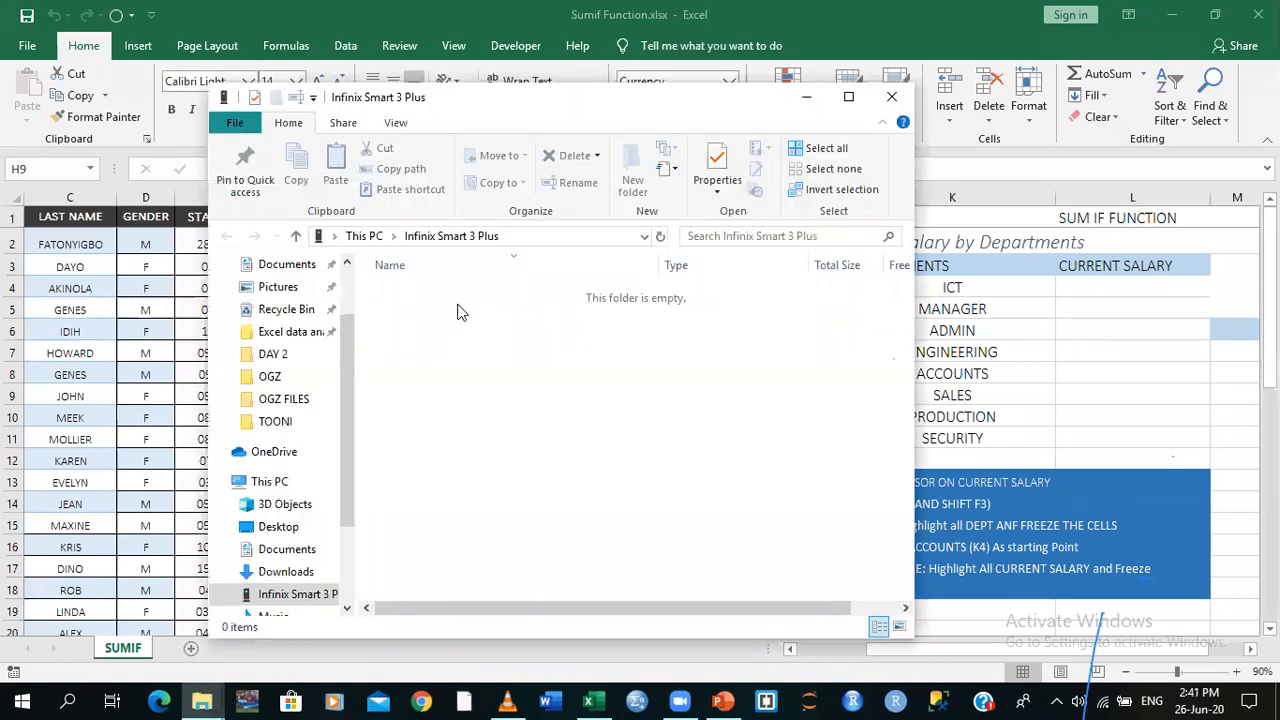
pyautogui.click(892, 97)
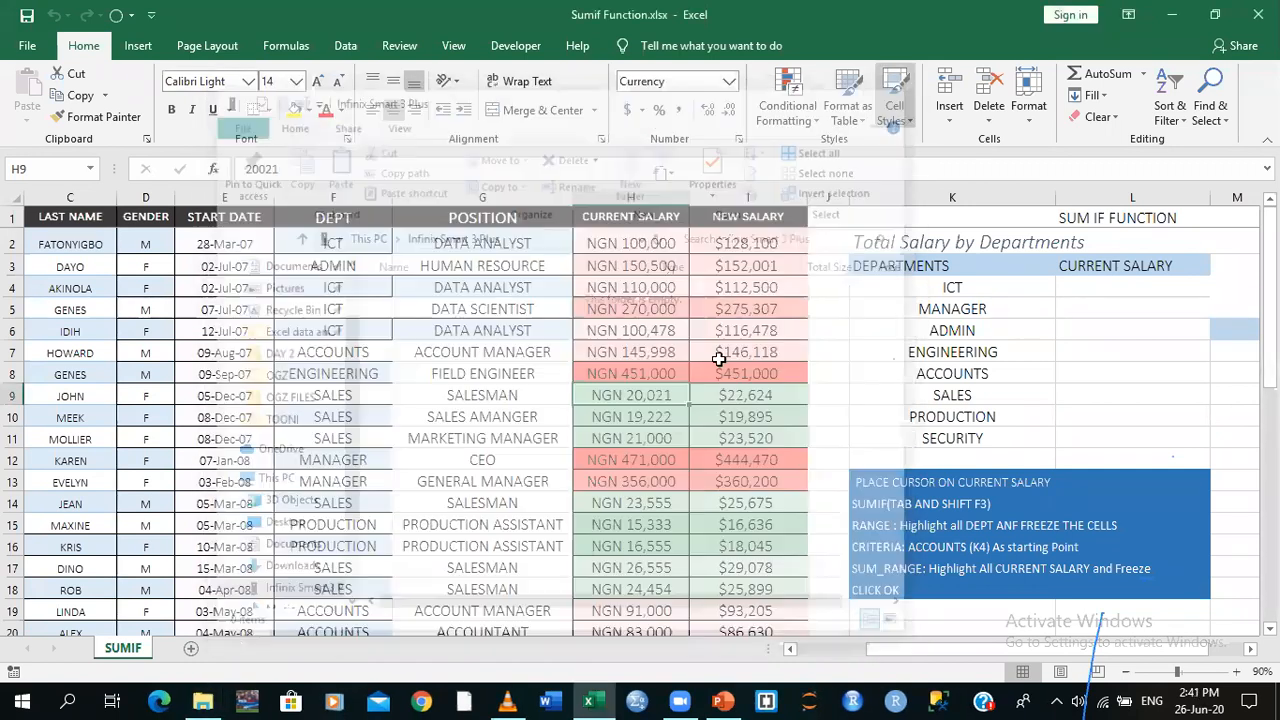
pyautogui.click(643, 294)
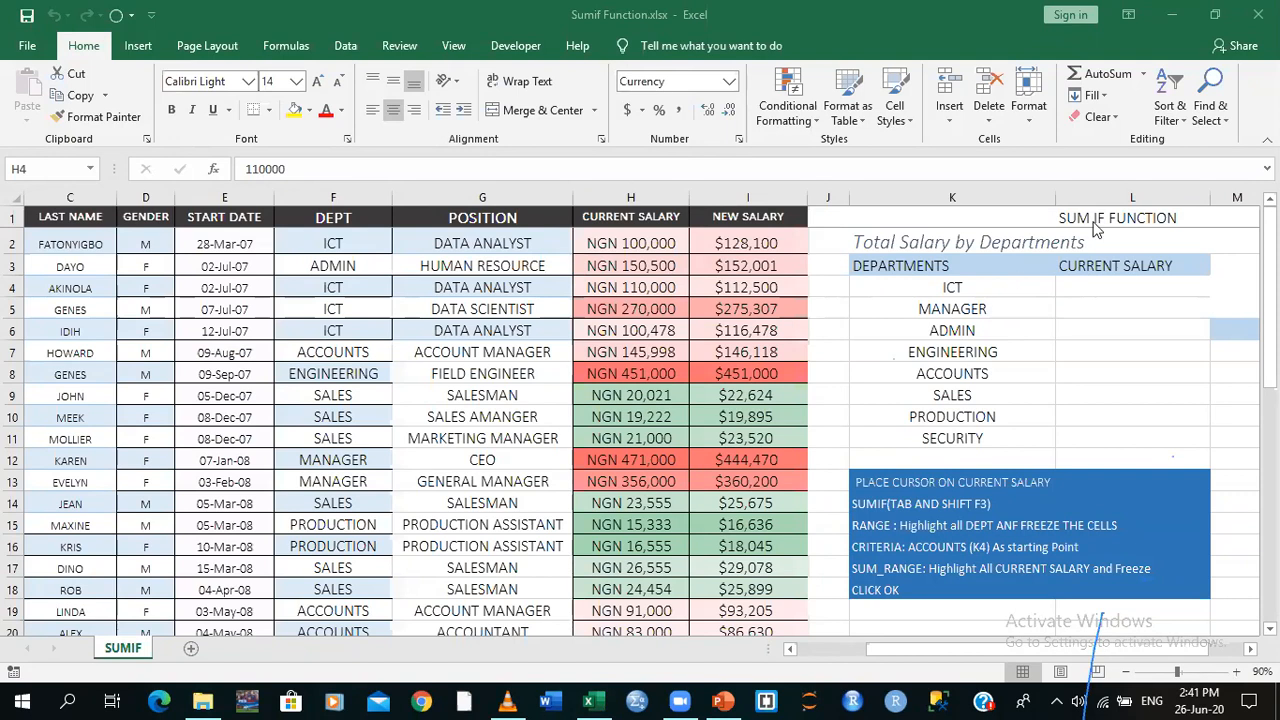
pyautogui.press('F2')
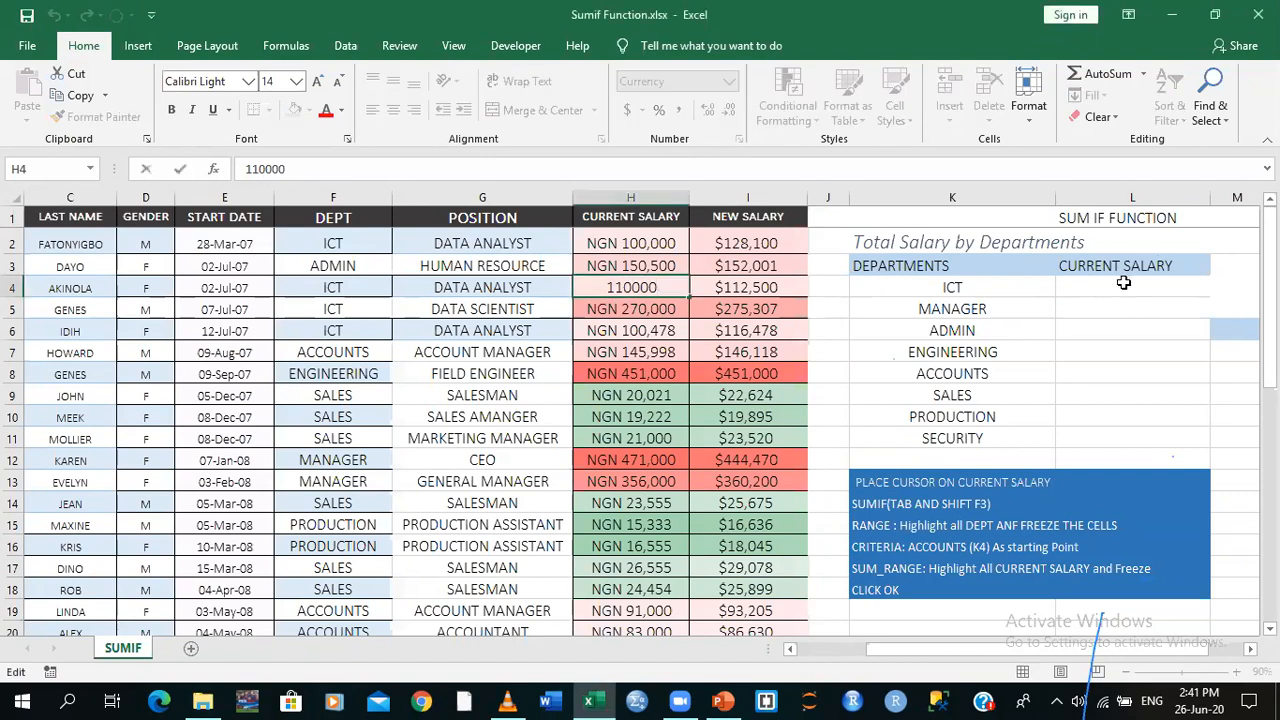
# Start a SUMIF formula in L4 for the ICT department's current salary and bring up its Function Arguments dialog
pyautogui.click(1120, 291)
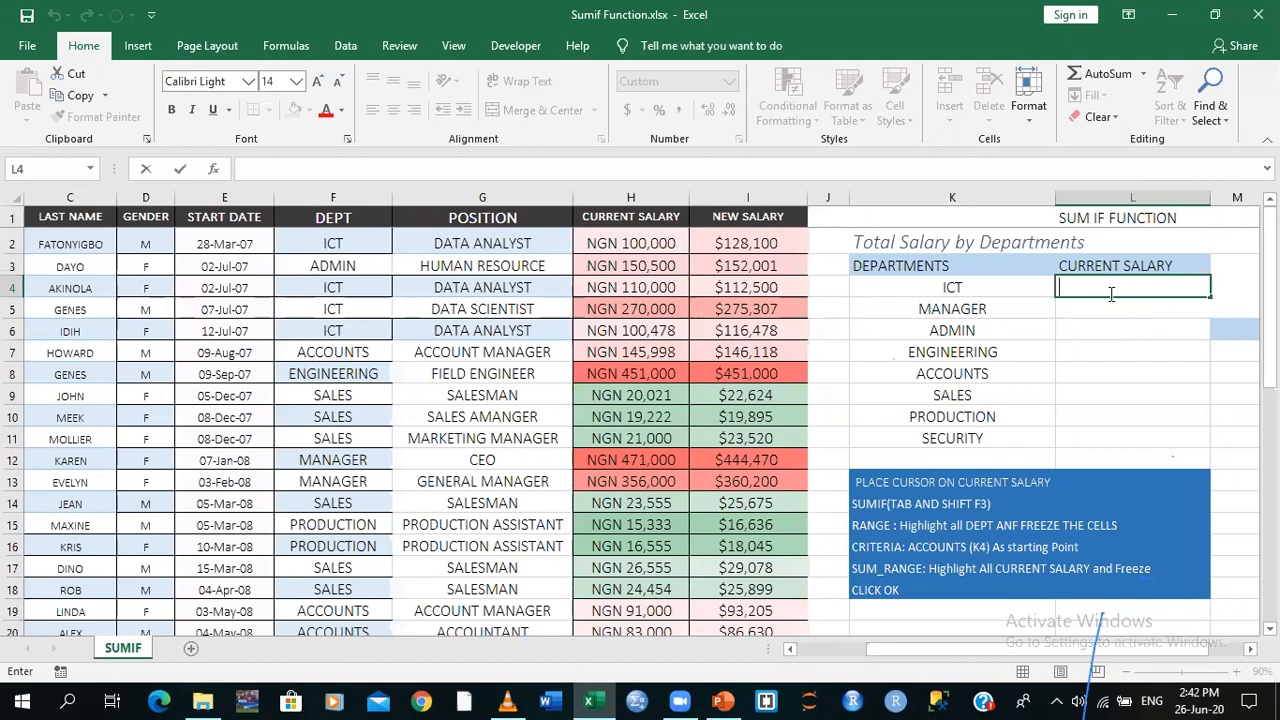
pyautogui.write('=')
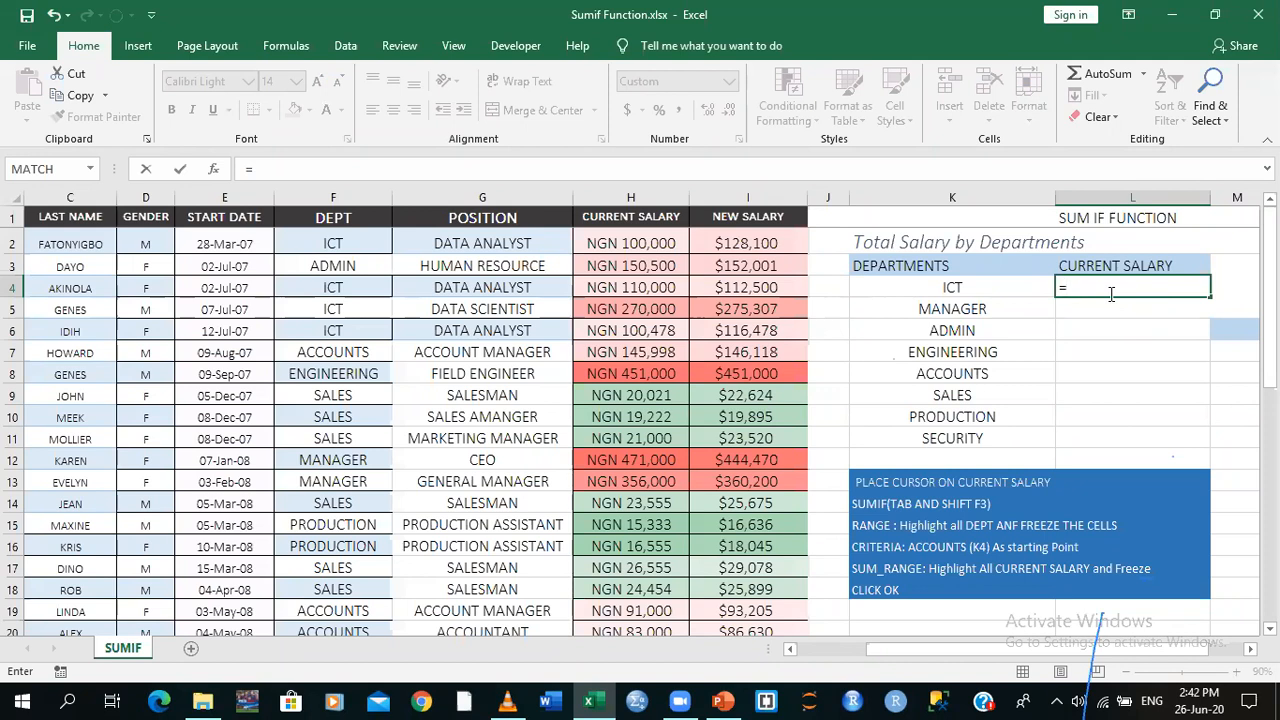
pyautogui.write('SUMIF')
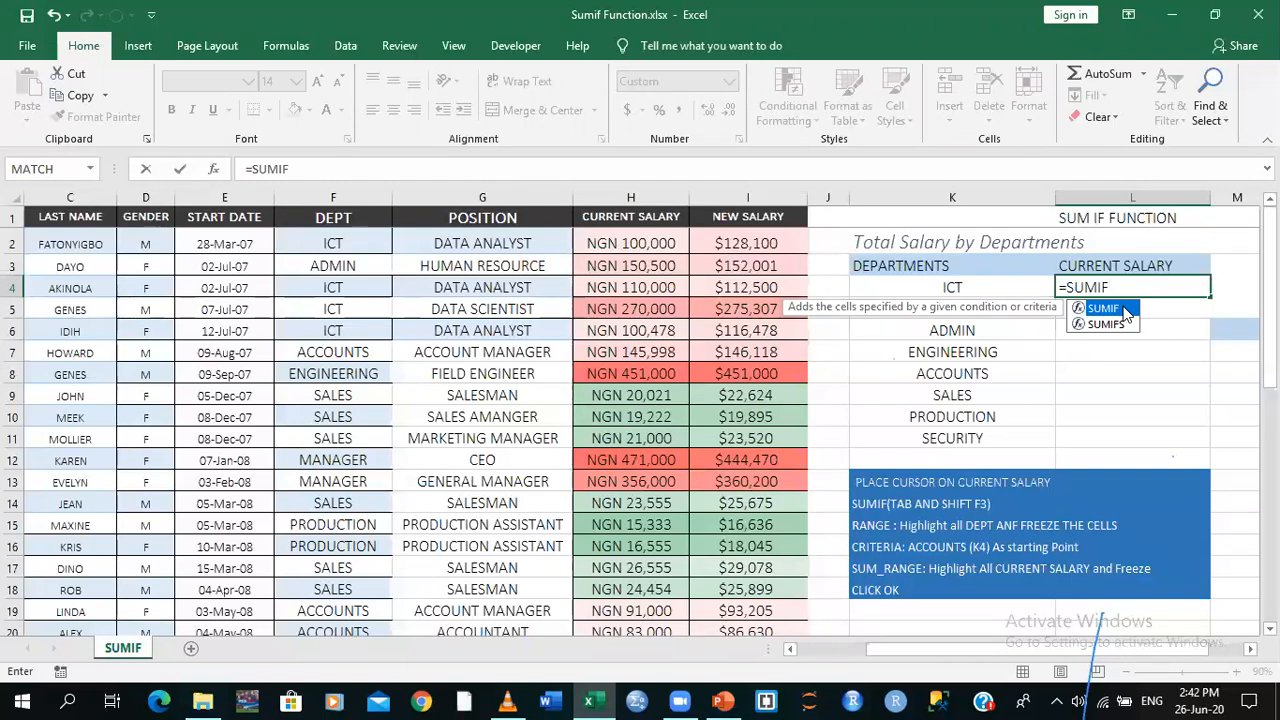
pyautogui.press('Tab')
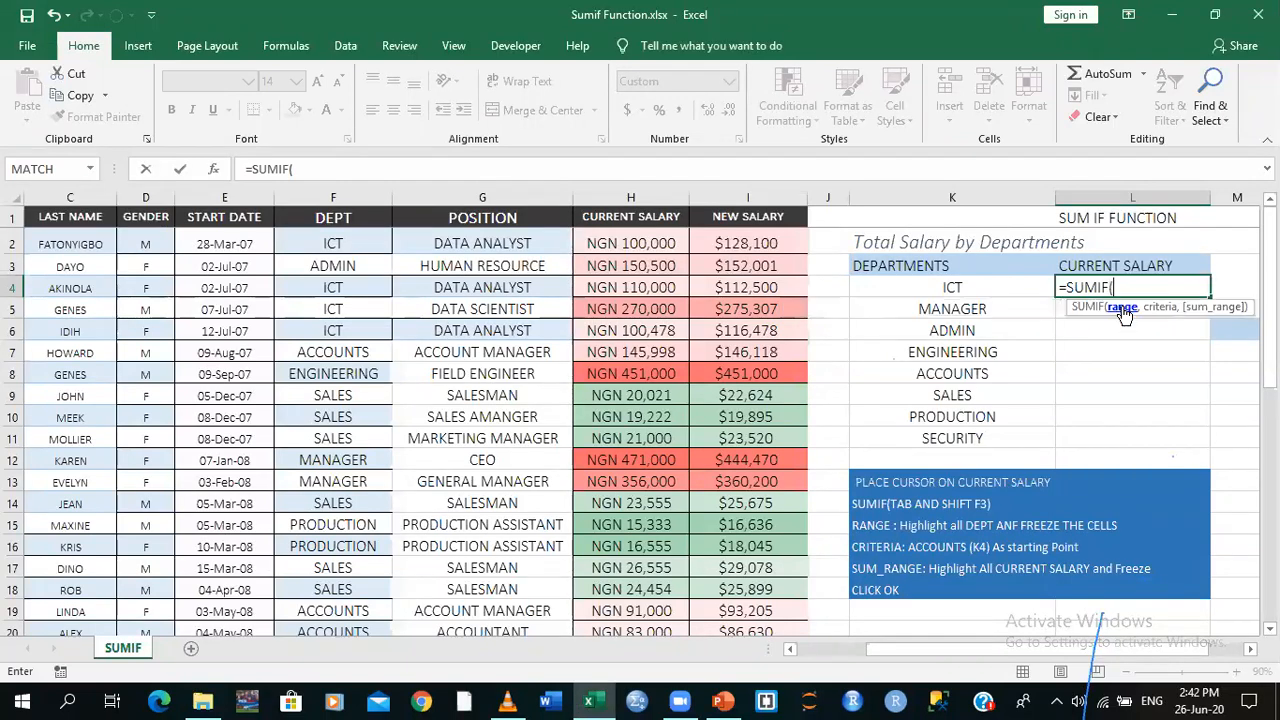
pyautogui.click(1123, 285)
pyautogui.moveTo(898, 648)
pyautogui.mouseDown()
pyautogui.moveTo(874, 651)
pyautogui.moveTo(897, 651)
pyautogui.mouseUp()
pyautogui.hotkey('shift', 'F3')
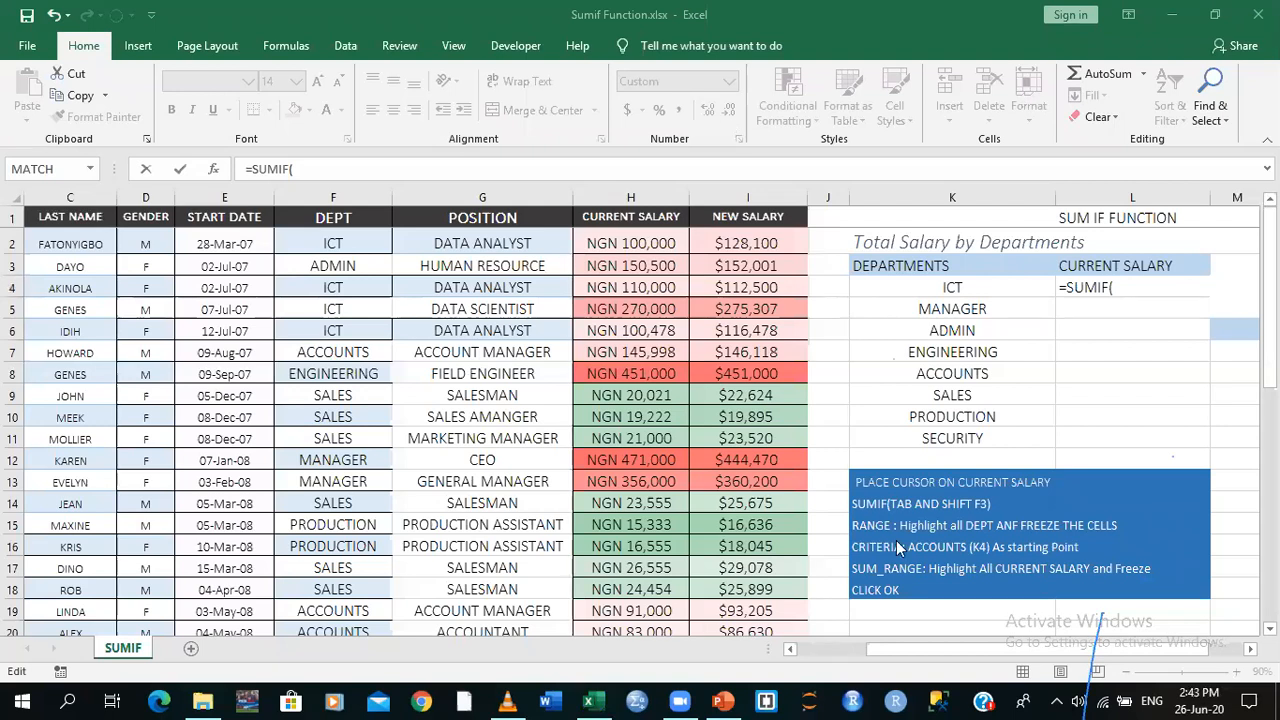
pyautogui.click(1124, 286)
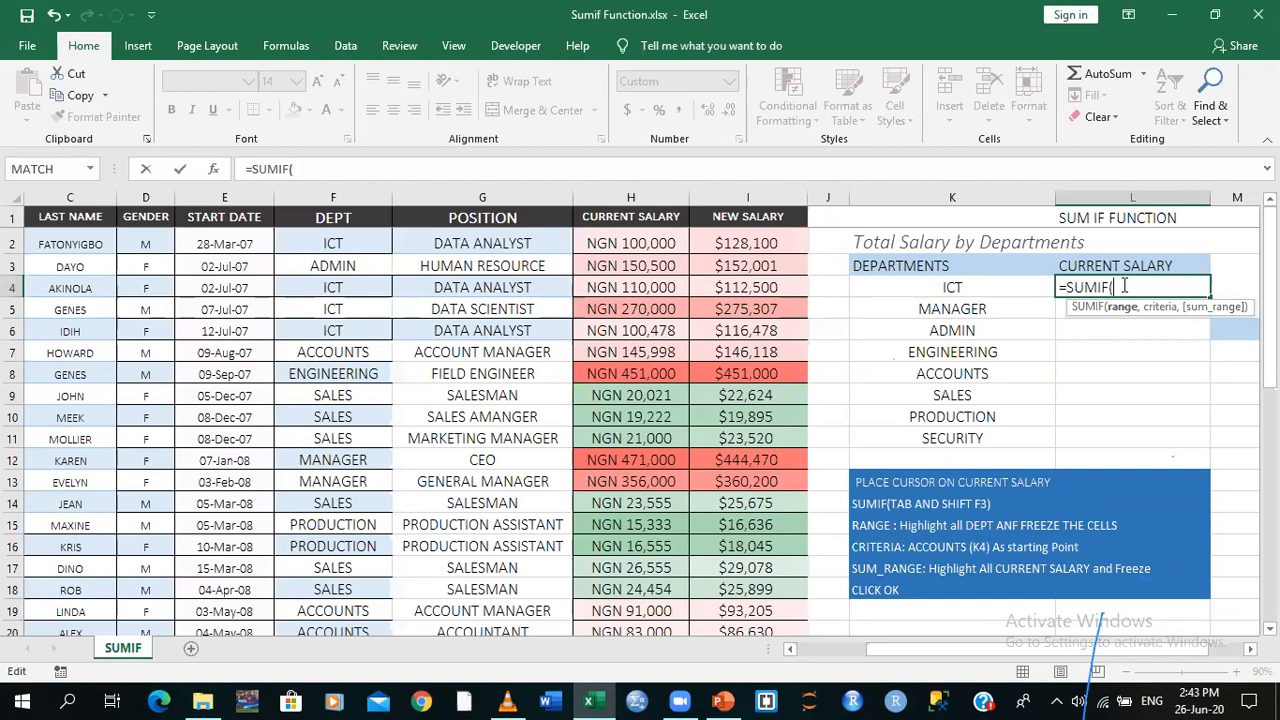
pyautogui.hotkey('shift', 'F3')
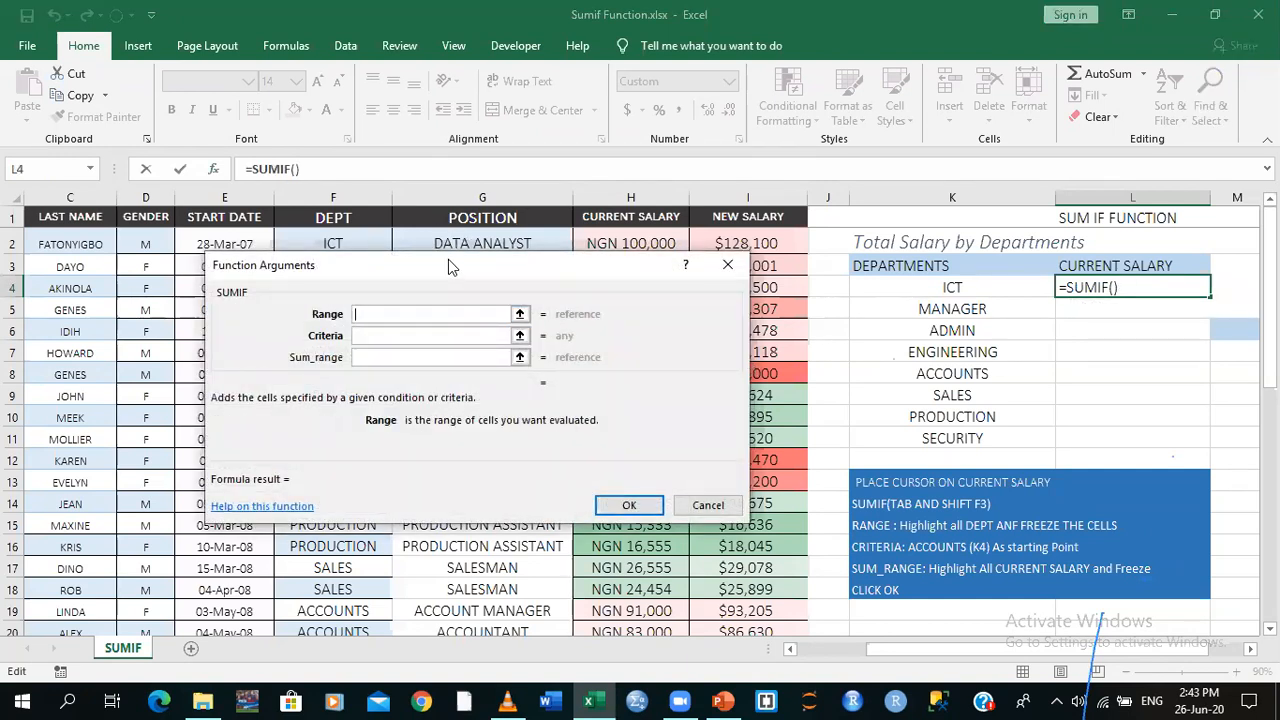
# Move the Function Arguments dialog clear of the DEPT column and set the SUMIF Range argument to F2:F42
pyautogui.moveTo(448, 260); pyautogui.dragTo(437, 192)
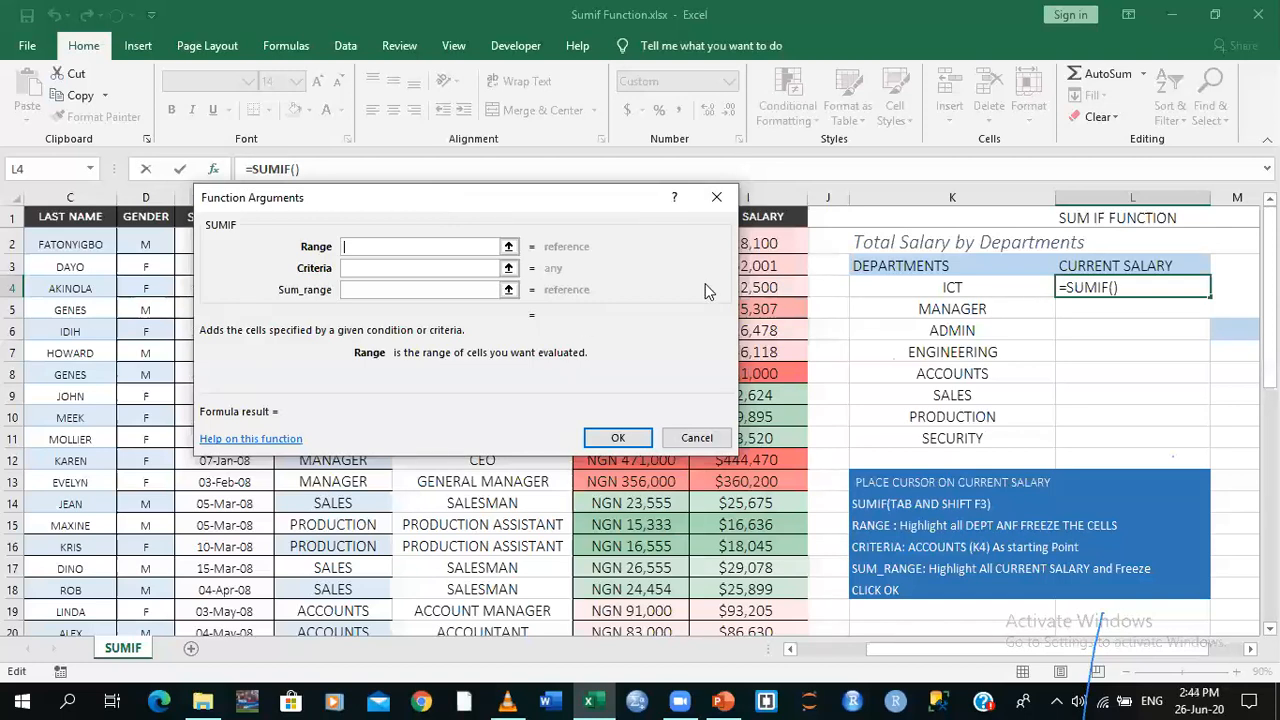
pyautogui.click(555, 154)
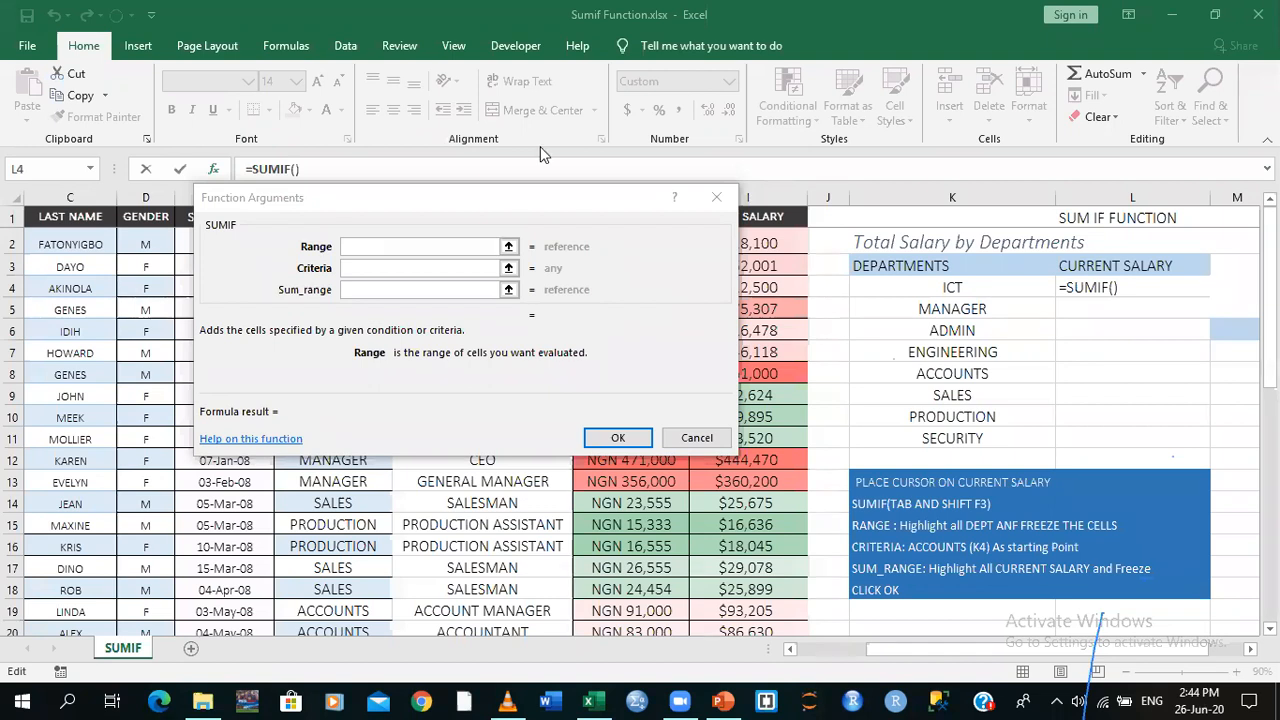
pyautogui.click(375, 253)
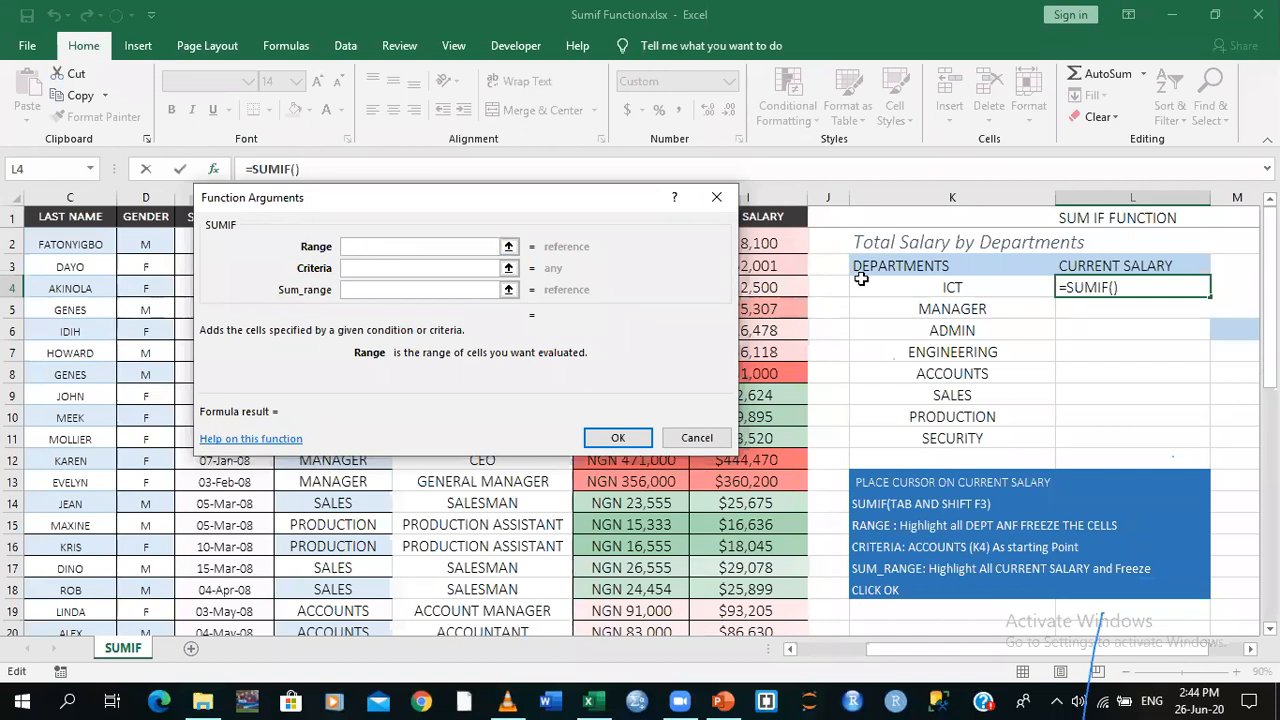
pyautogui.click(1141, 5)
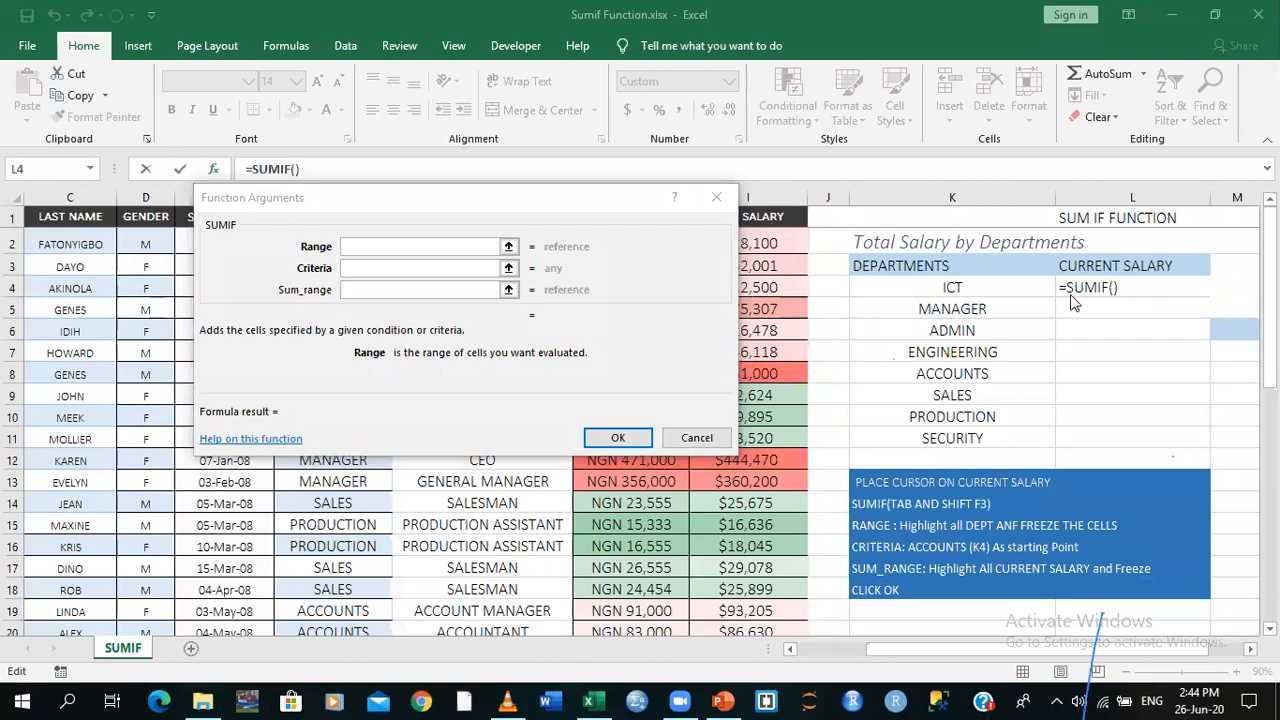
pyautogui.click(402, 244)
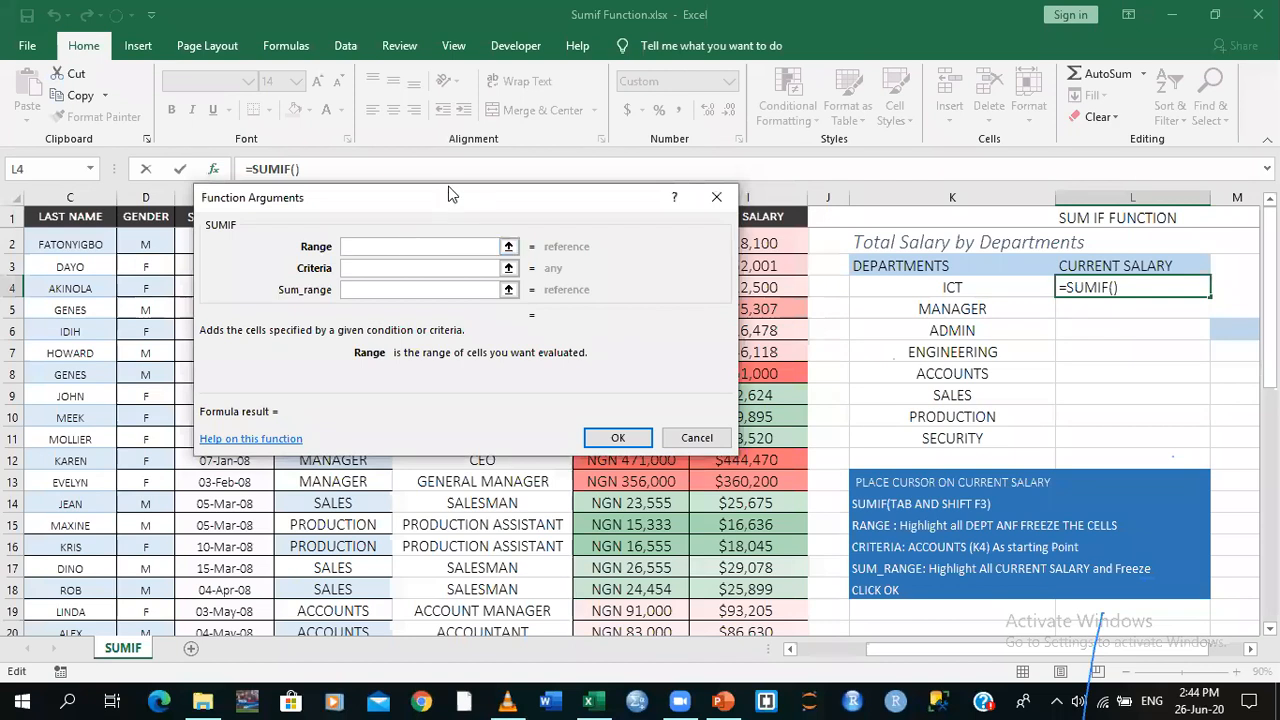
pyautogui.moveTo(445, 187); pyautogui.dragTo(866, 150)
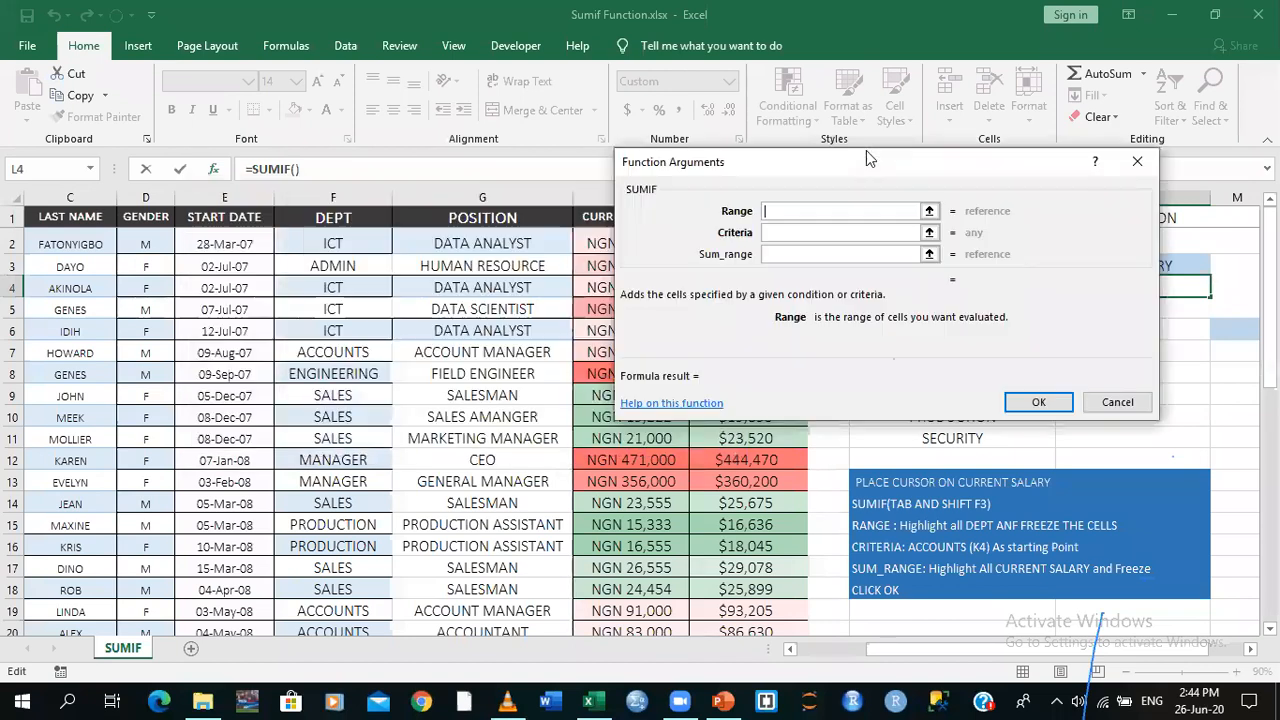
pyautogui.click(334, 243)
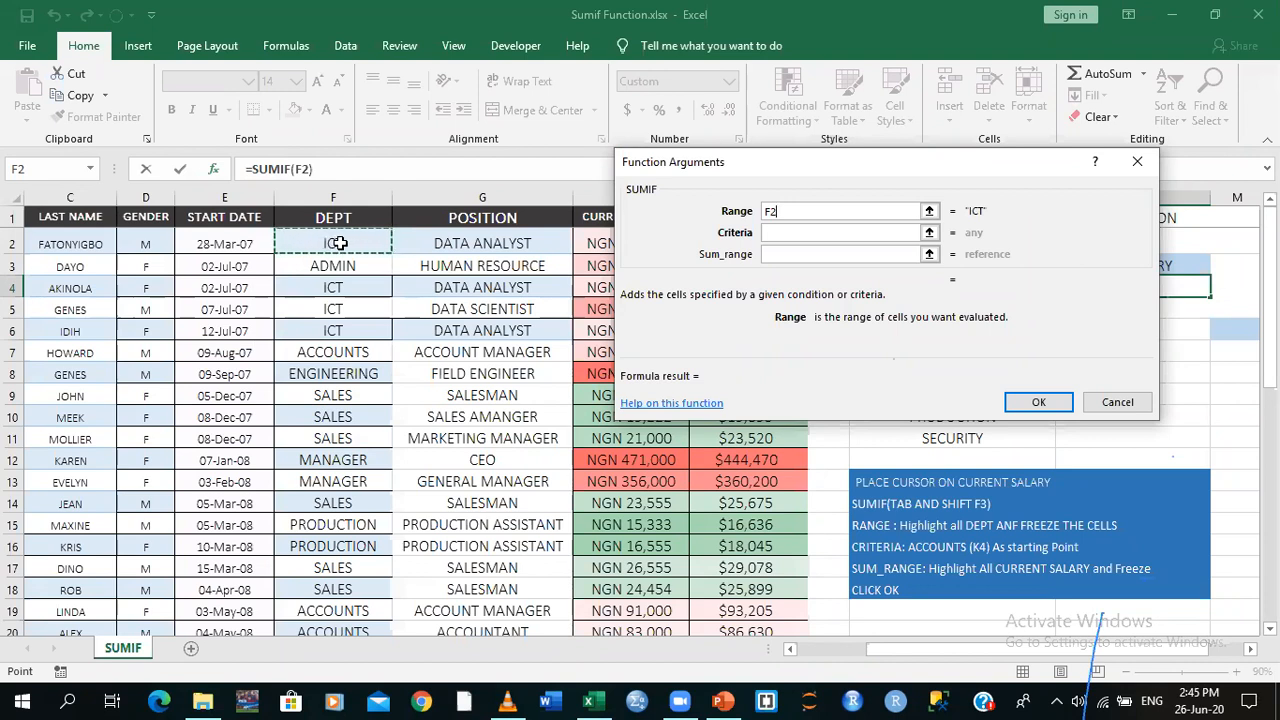
pyautogui.hotkey('ctrl', 'shift', 'Down')
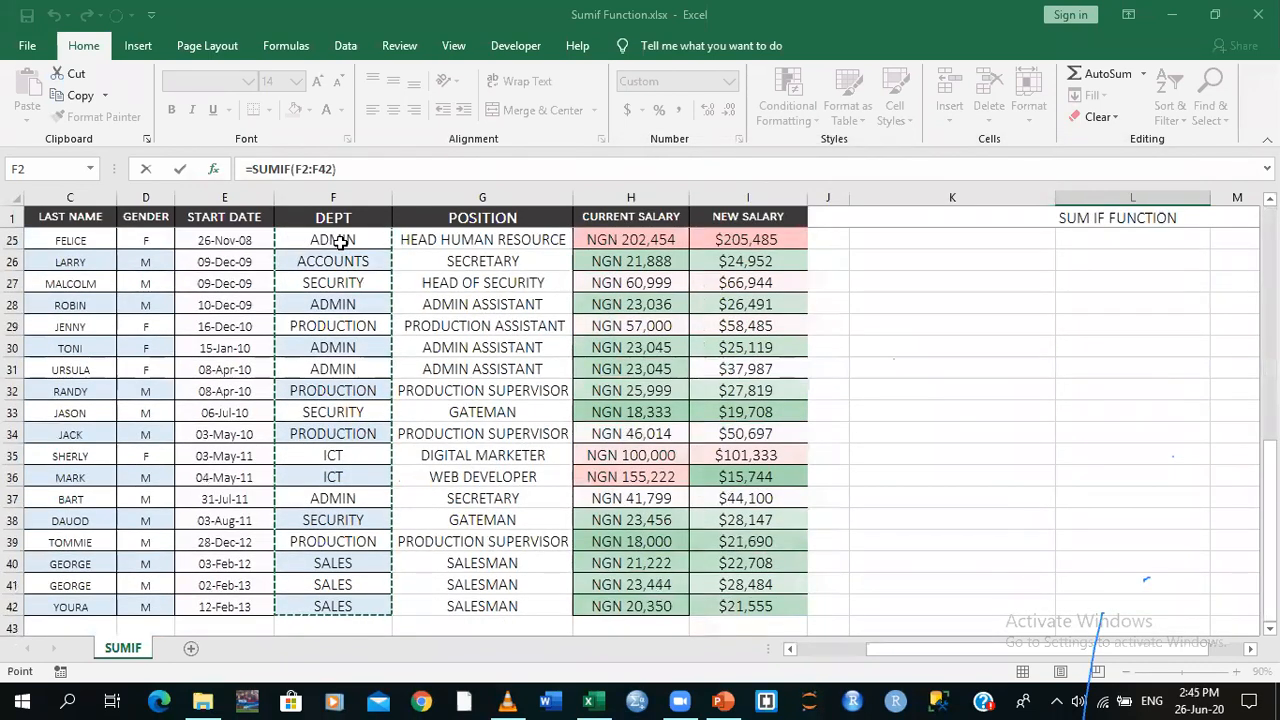
pyautogui.scroll(8, 340, 242)
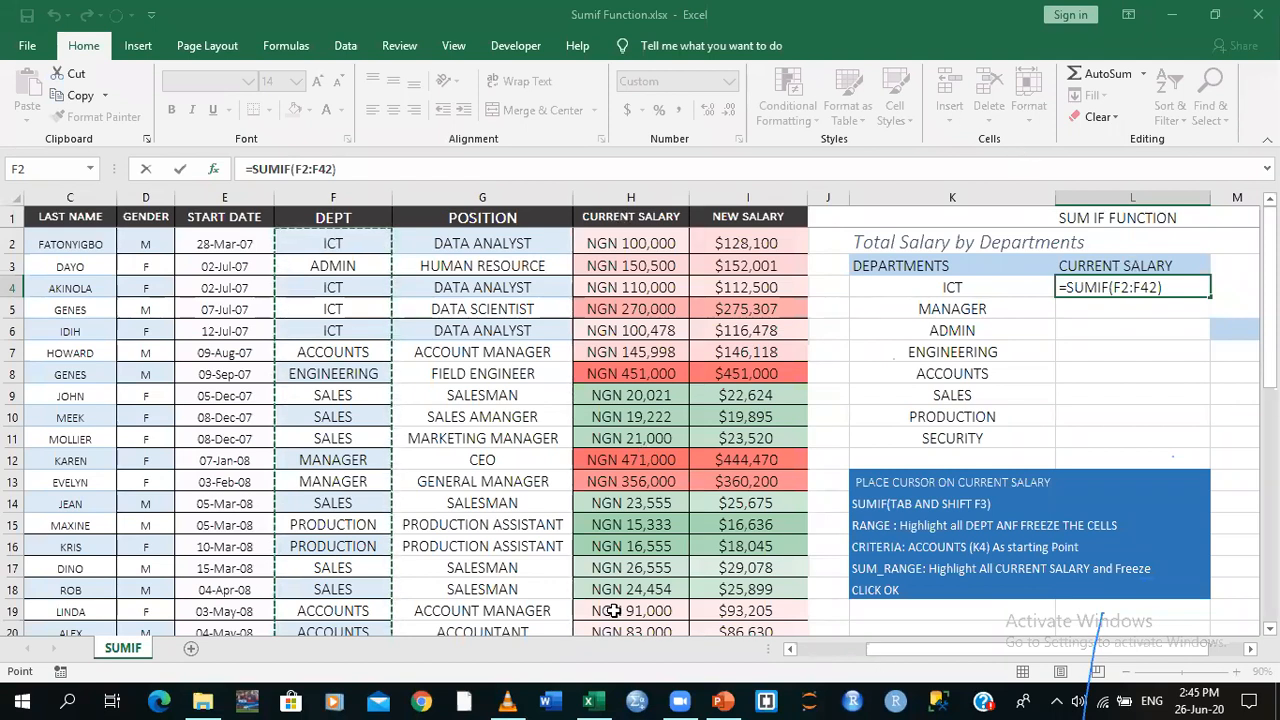
# Bring back the Function Arguments dialog for the SUMIF formula in L4
pyautogui.moveTo(686, 698)
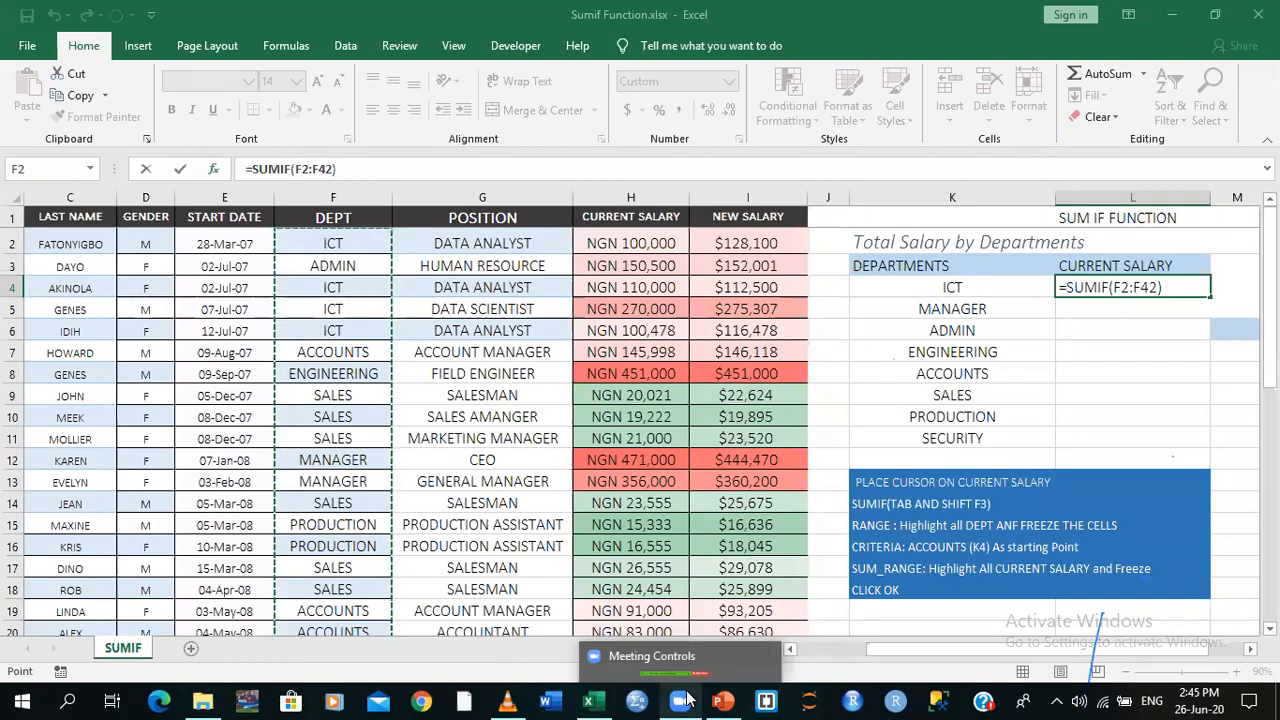
pyautogui.moveTo(690, 668)
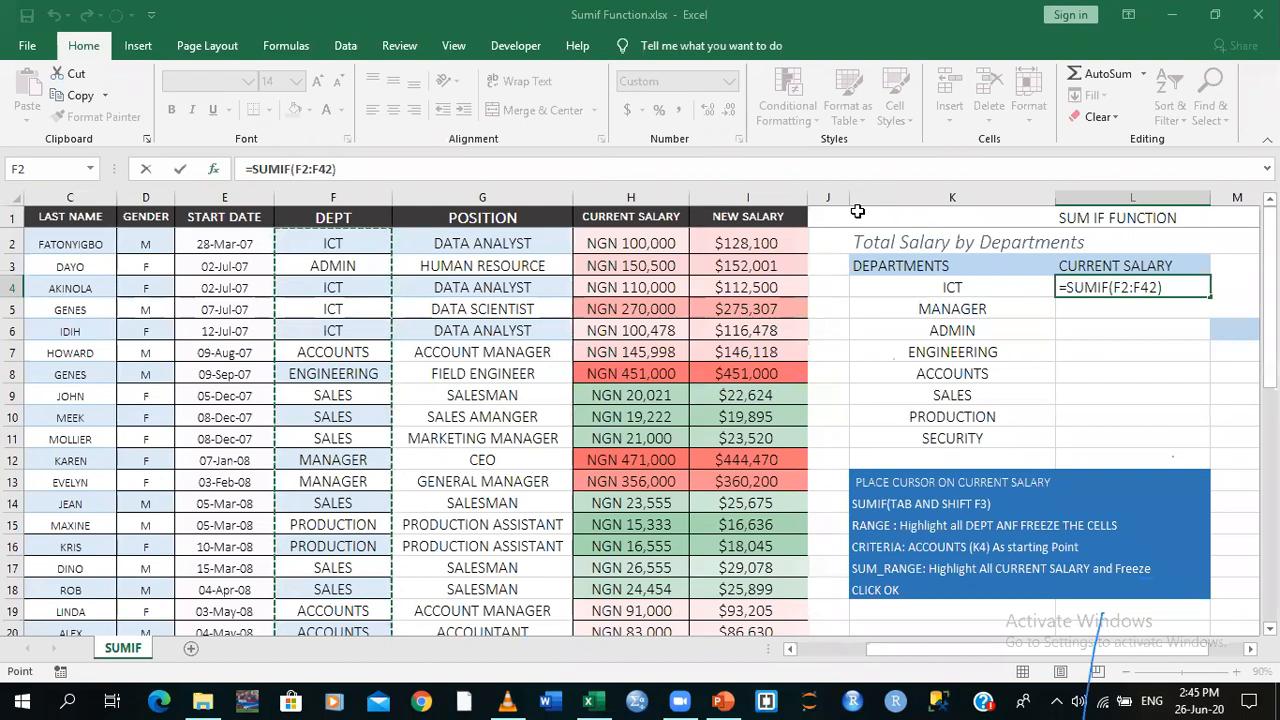
pyautogui.hotkey('shift', 'F3')
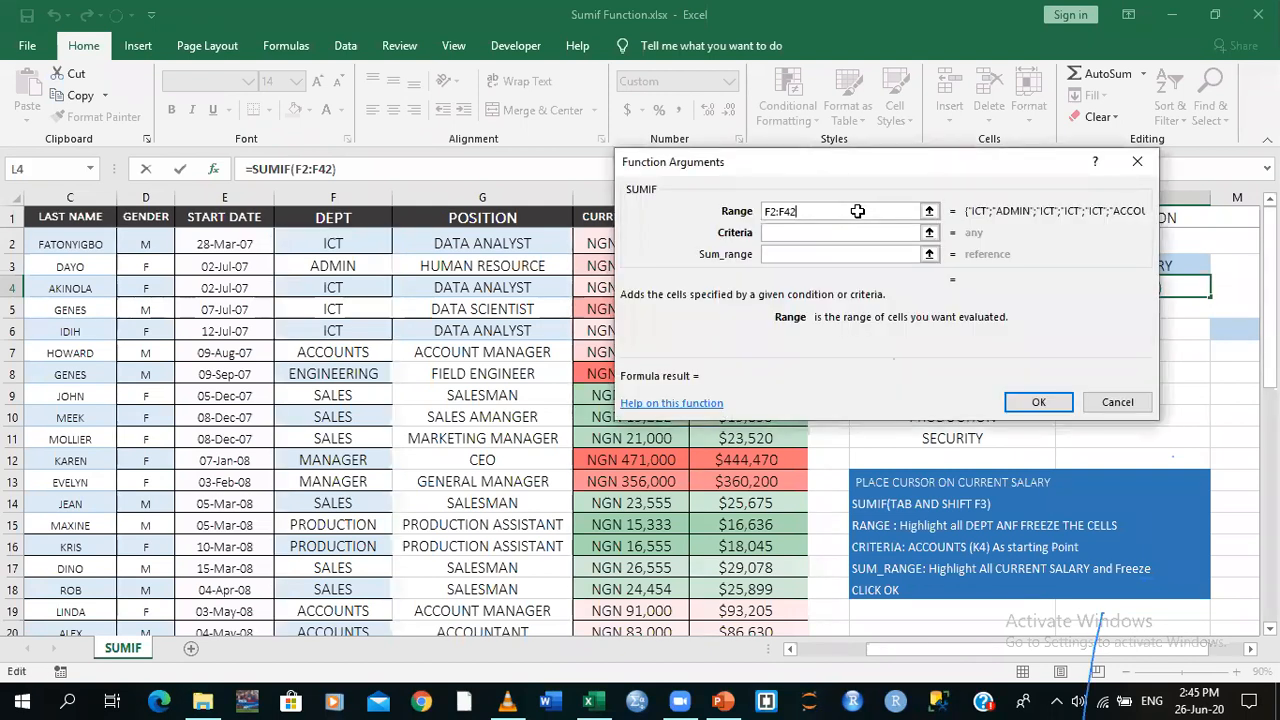
pyautogui.press('super+p')
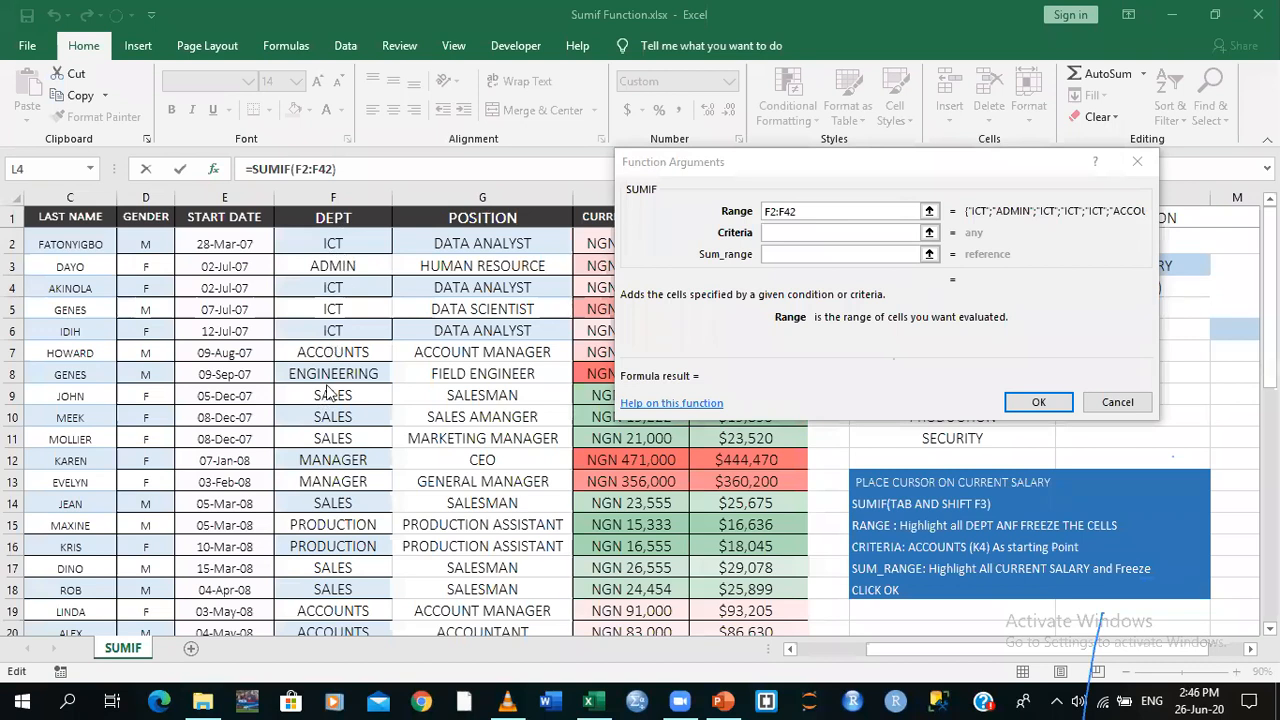
# Try to make the SUMIF Range reference F2:F42 absolute and clear the entry
pyautogui.click(806, 211)
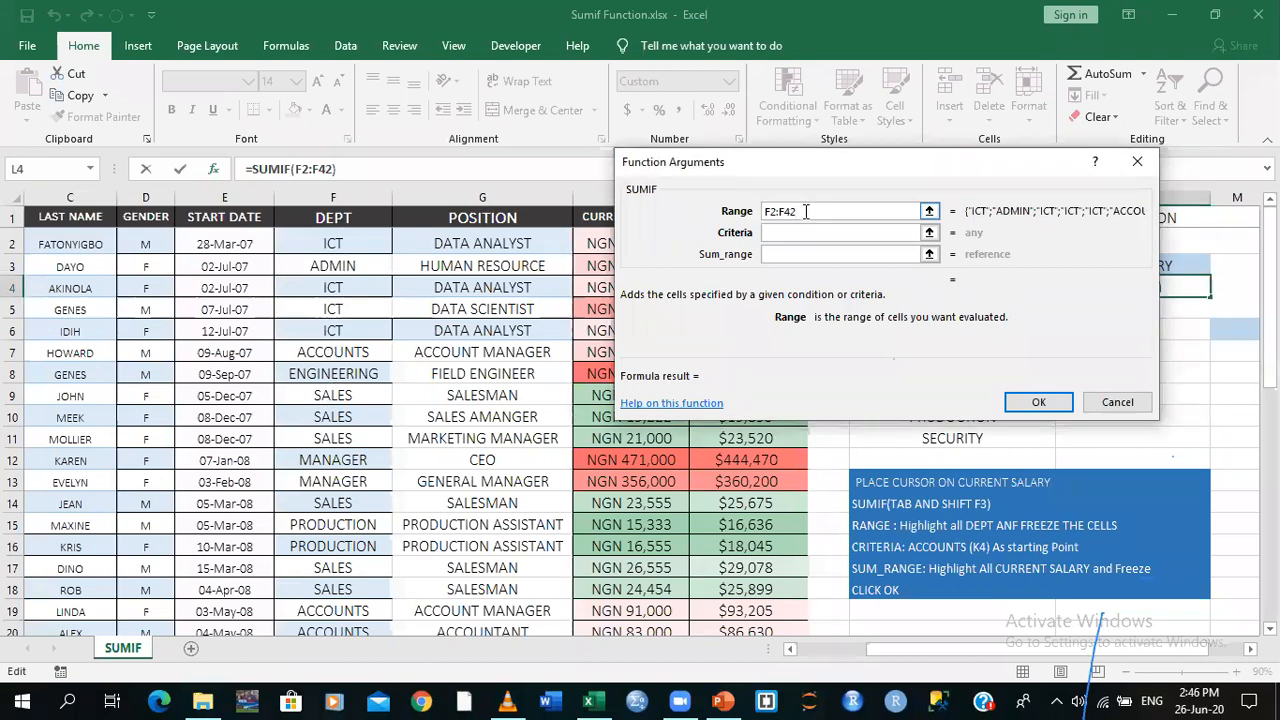
pyautogui.press('F4')
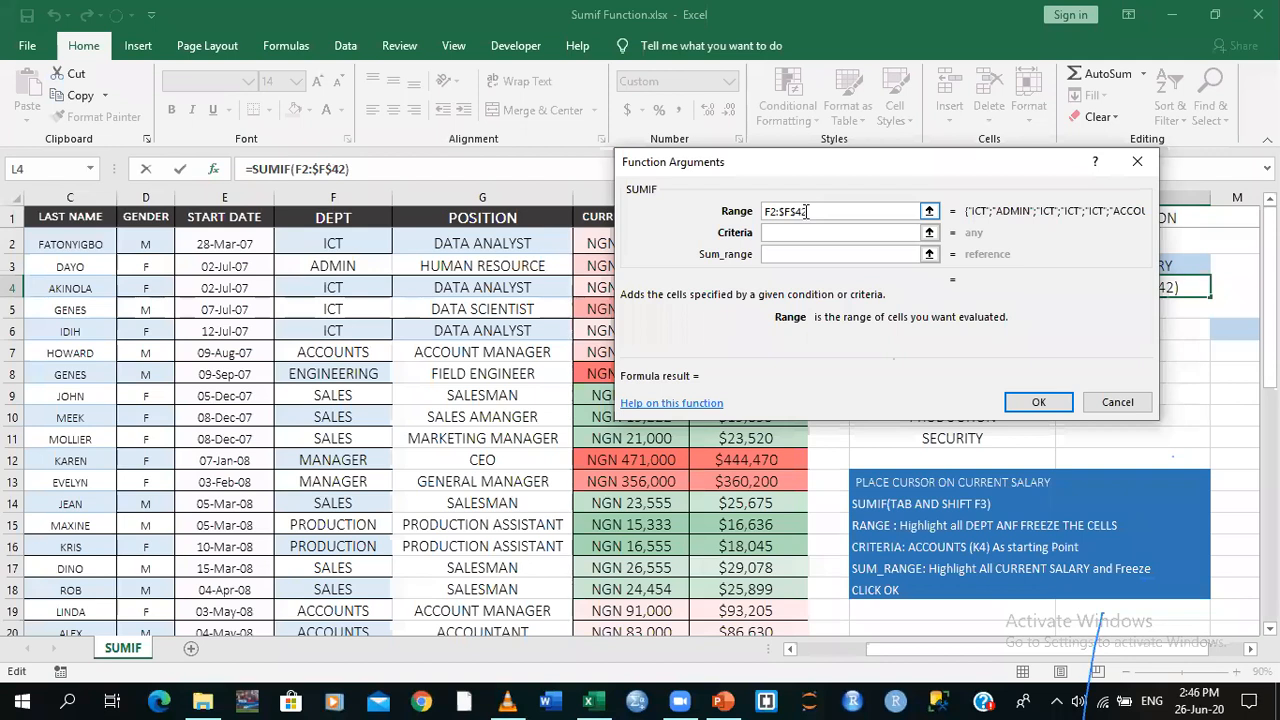
pyautogui.press('BackSpace')
pyautogui.press('BackSpace')
pyautogui.press('BackSpace')
pyautogui.press('BackSpace')
pyautogui.press('BackSpace')
pyautogui.press('BackSpace')
pyautogui.press('BackSpace')
pyautogui.press('BackSpace')
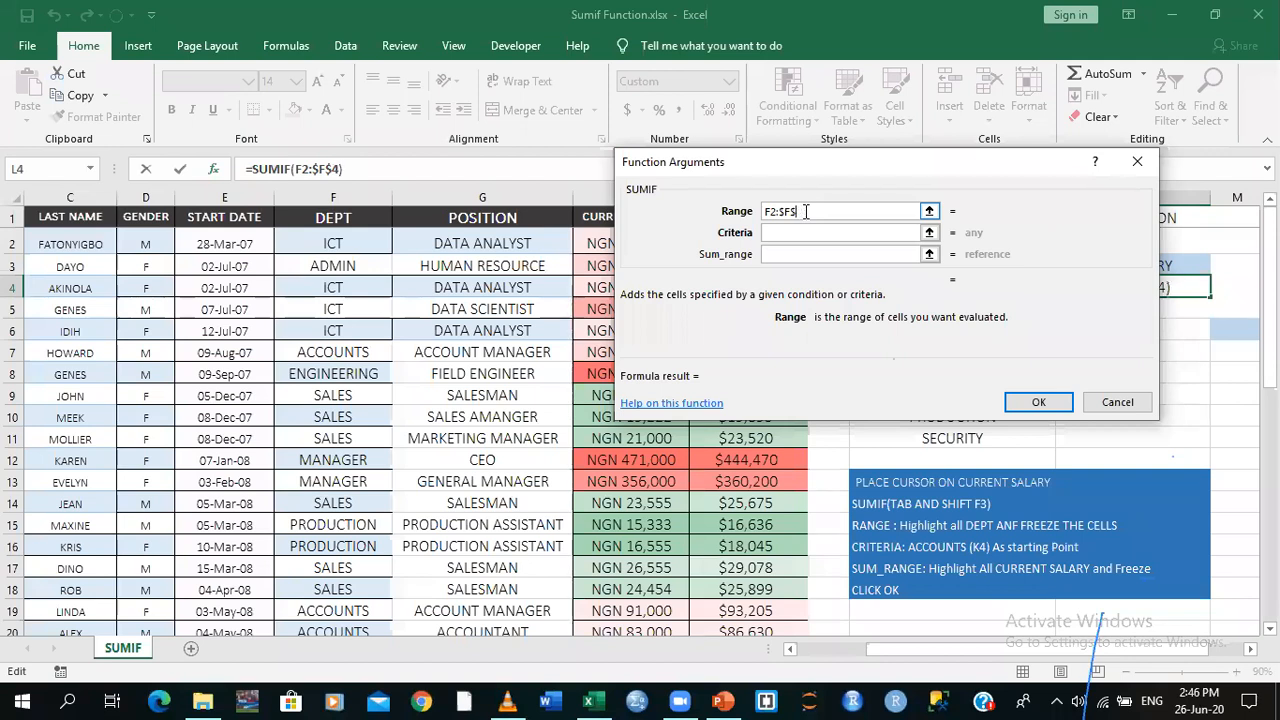
# Set the SUMIF Range argument to all DEPT cells as the absolute reference $F$2:$F$42
pyautogui.click(326, 243)
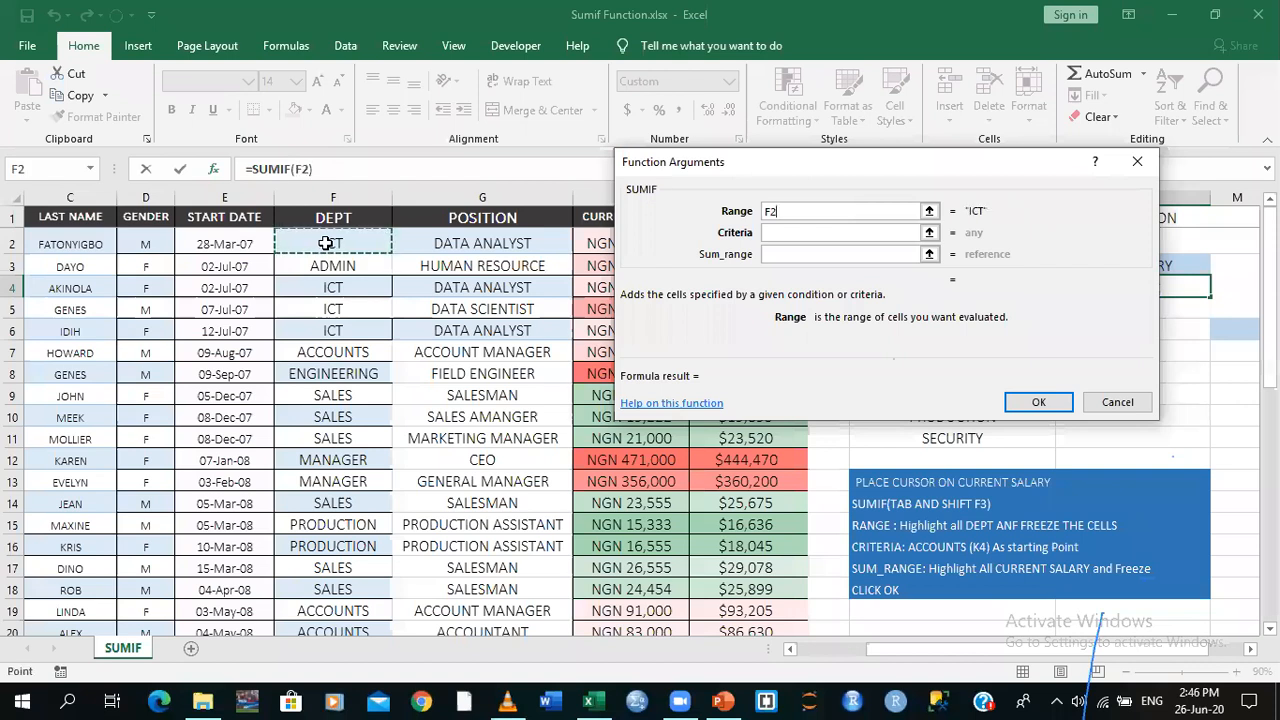
pyautogui.hotkey('ctrl', 'shift', 'Down')
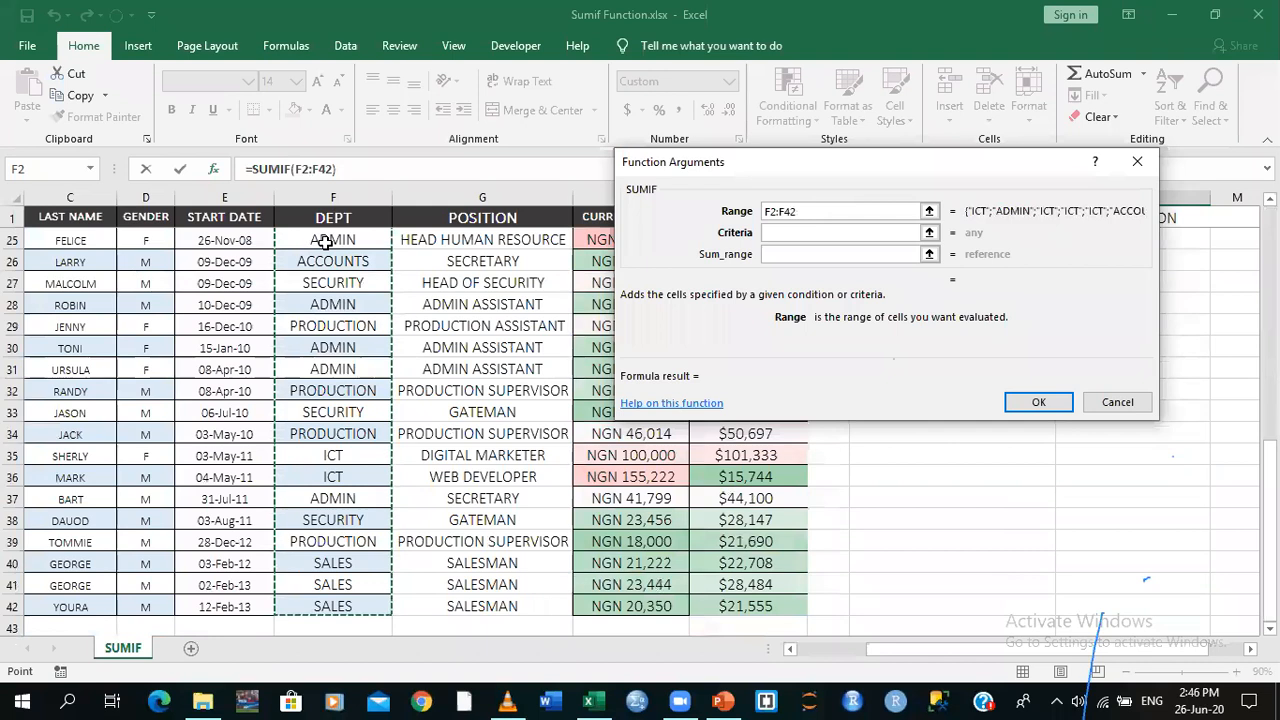
pyautogui.scroll(8, 326, 243)
pyautogui.press('F4')
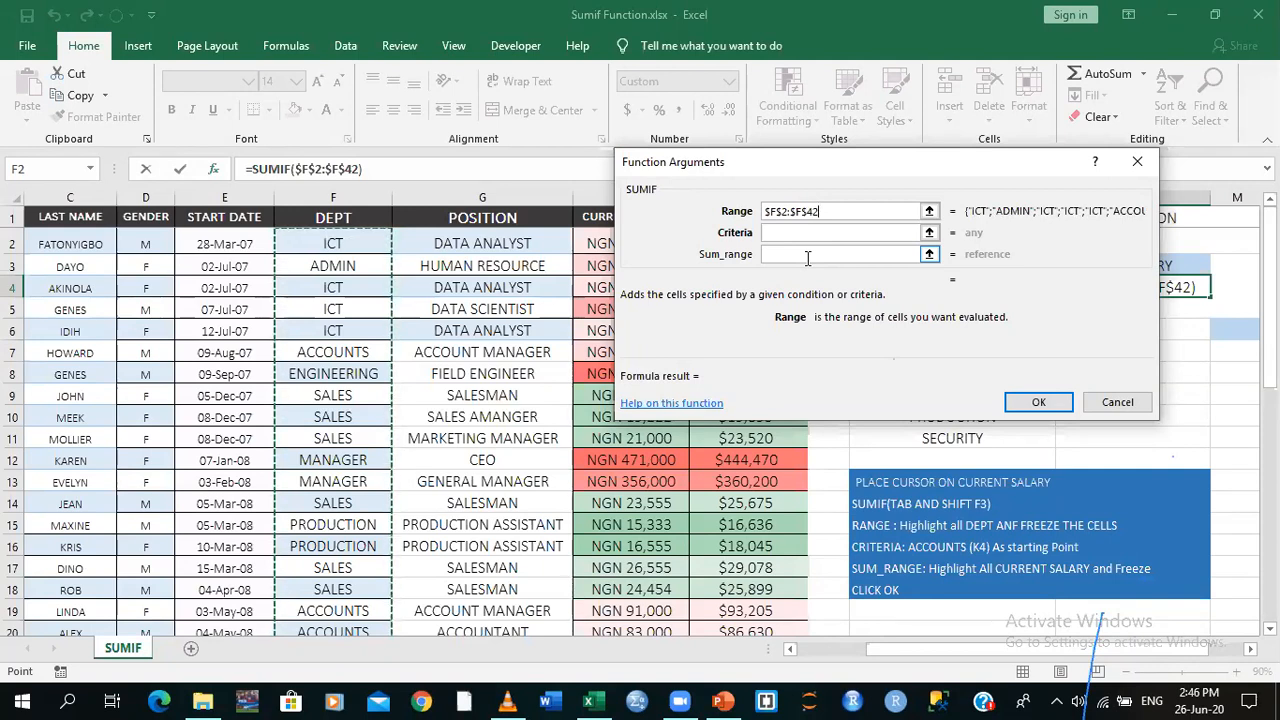
pyautogui.click(296, 318)
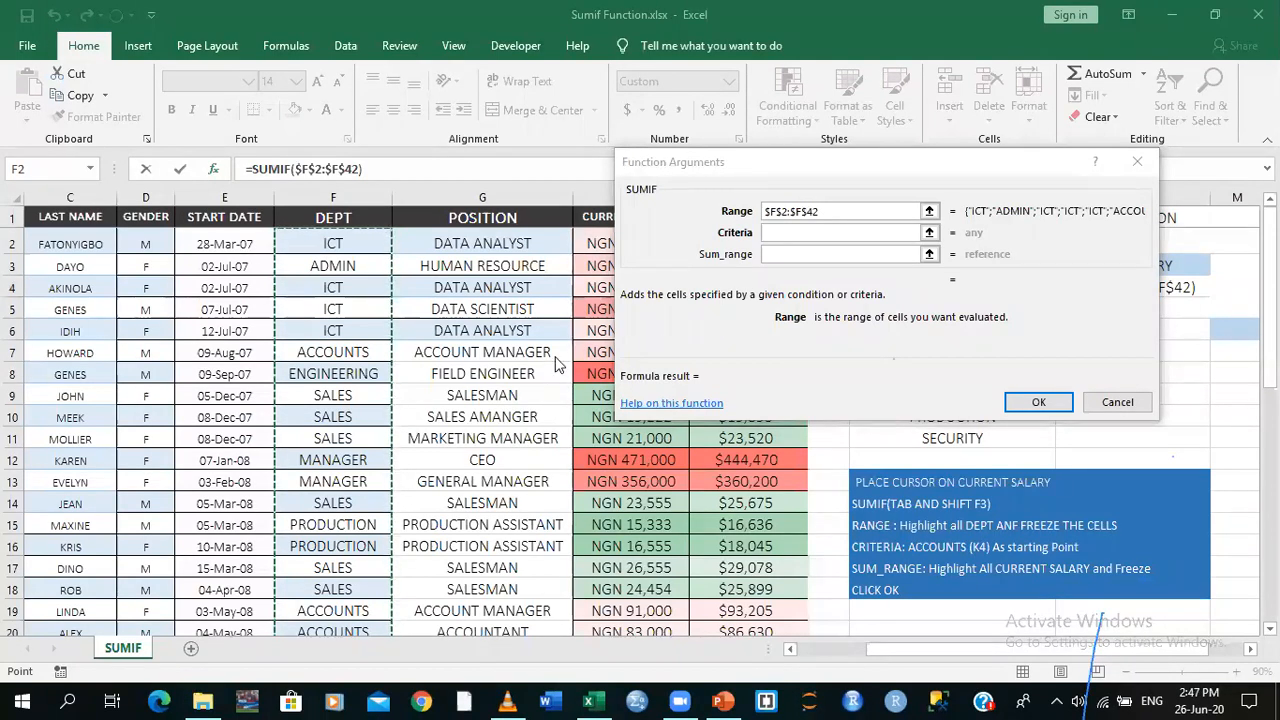
# Move the Function Arguments dialog clear of the DEPARTMENTS list and set the Criteria argument to K4
pyautogui.click(783, 232)
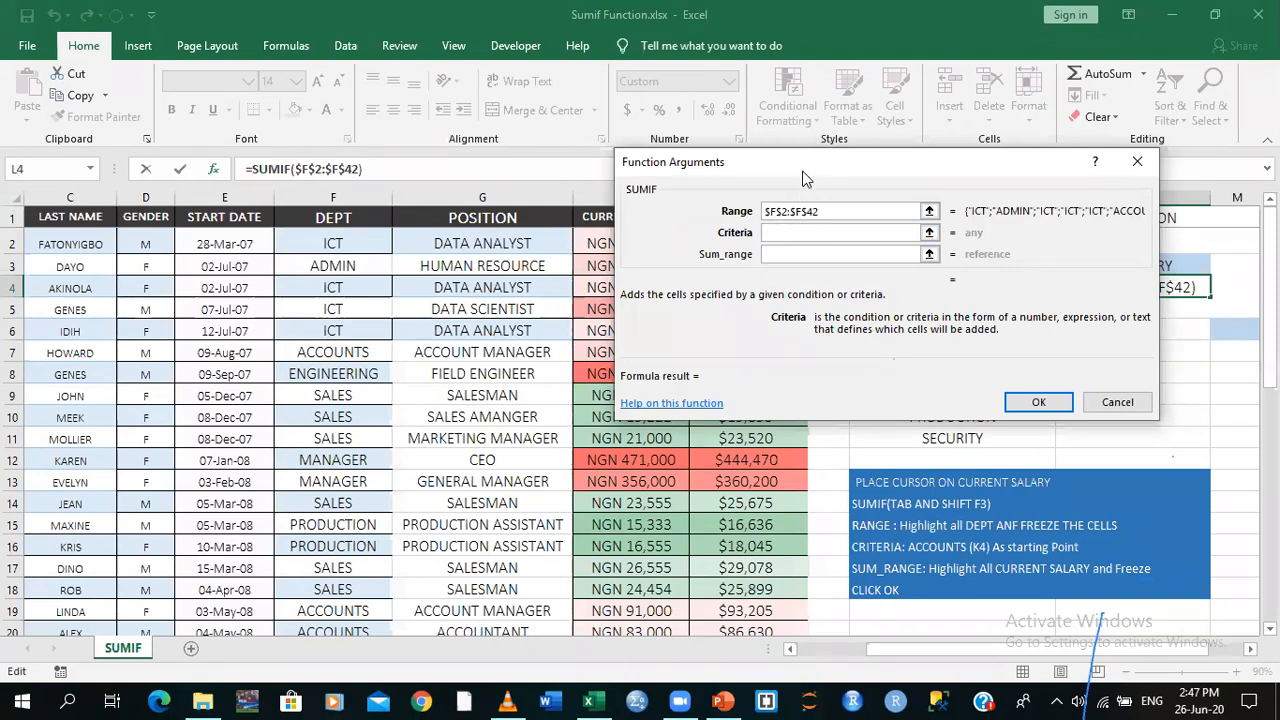
pyautogui.moveTo(803, 177); pyautogui.dragTo(650, 300)
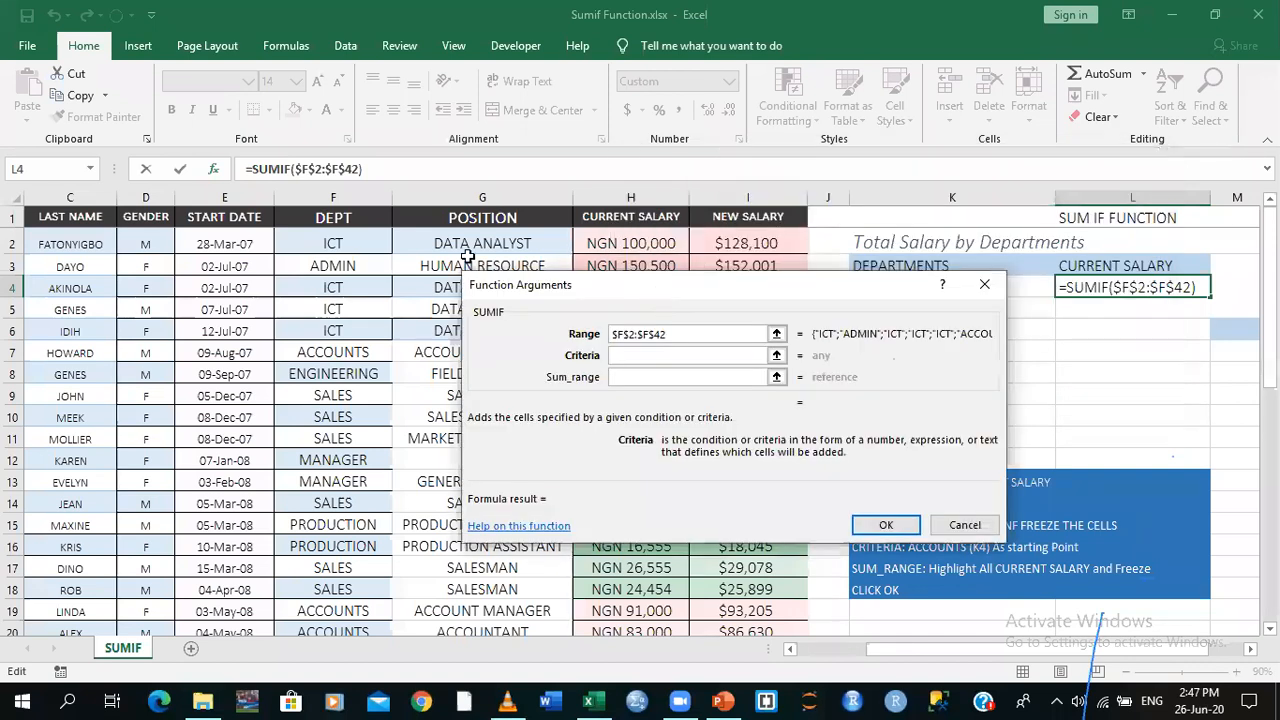
pyautogui.click(354, 222)
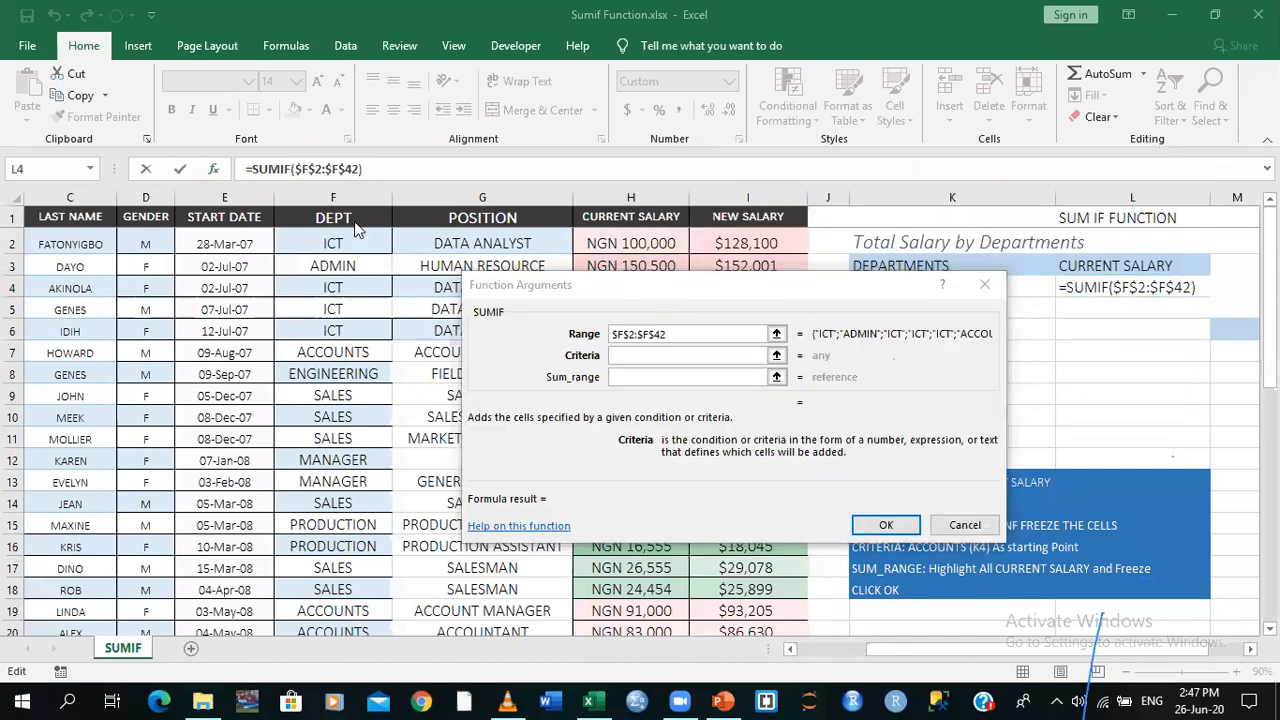
pyautogui.click(621, 292)
pyautogui.moveTo(621, 292); pyautogui.dragTo(344, 245)
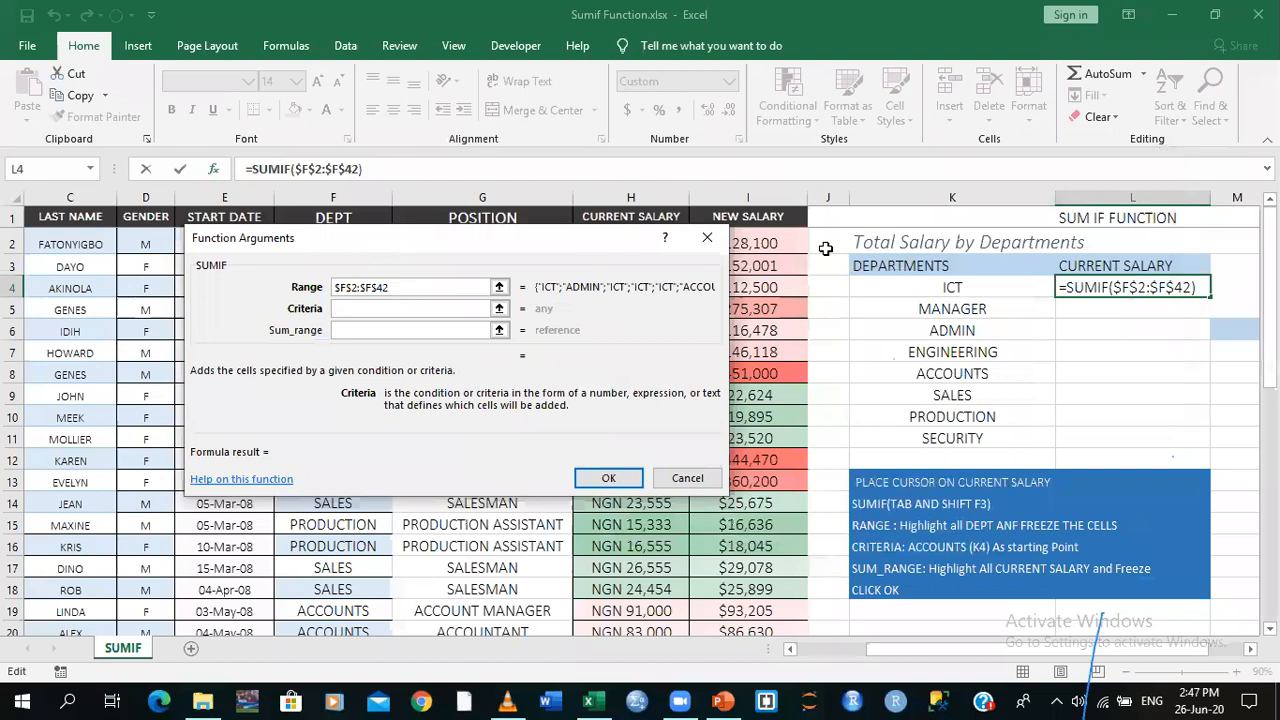
pyautogui.click(940, 287)
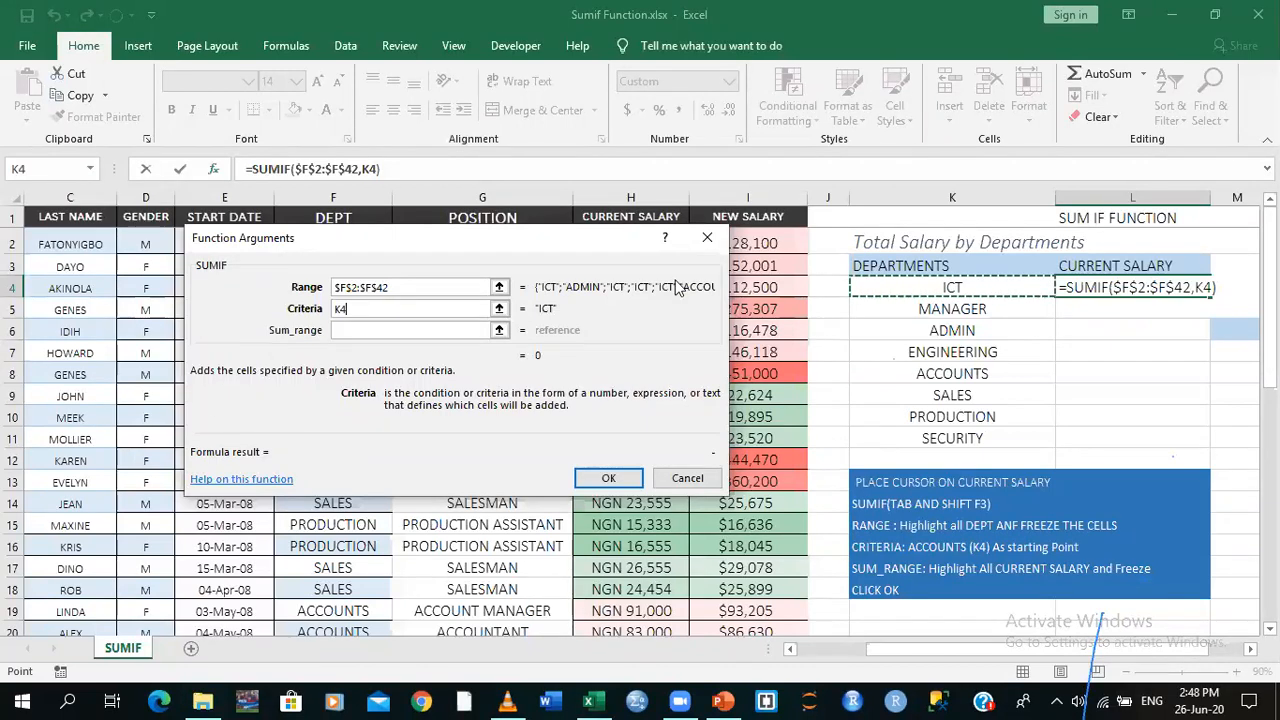
# Uncover the CURRENT SALARY column and set the Sum_range argument to the absolute reference $H$2:$H$42
pyautogui.click(435, 329)
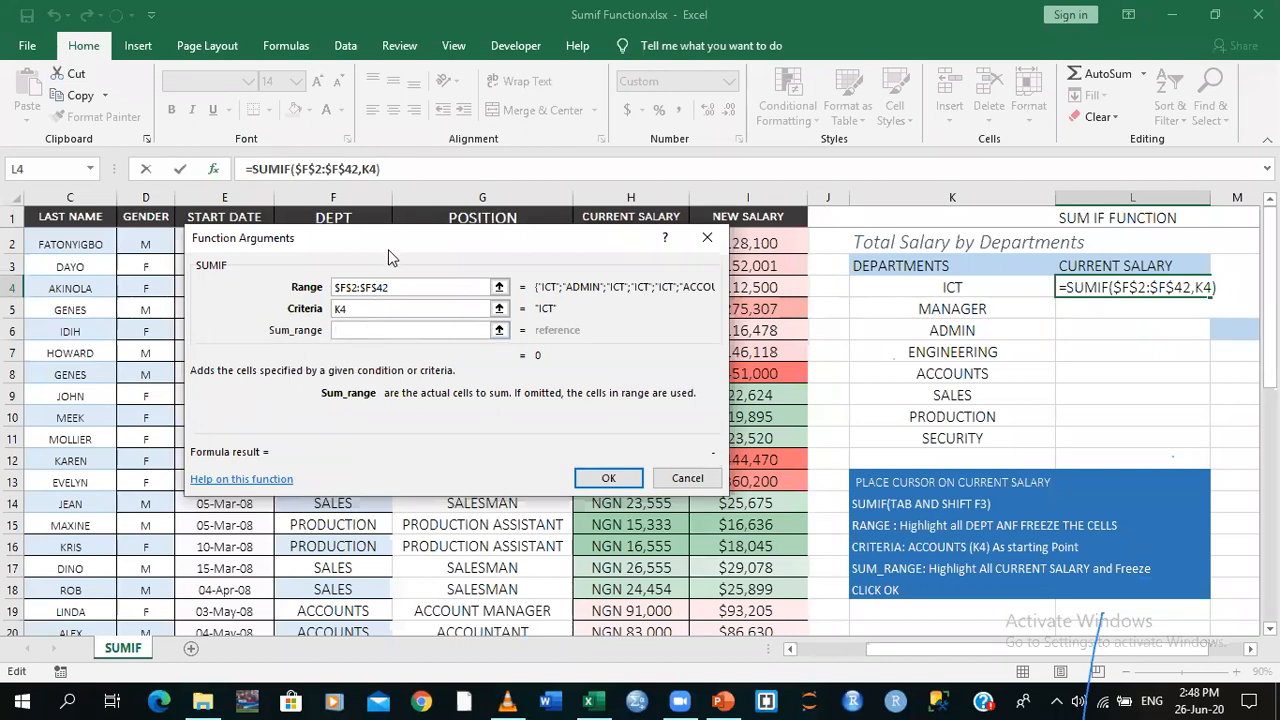
pyautogui.moveTo(390, 257); pyautogui.dragTo(228, 397)
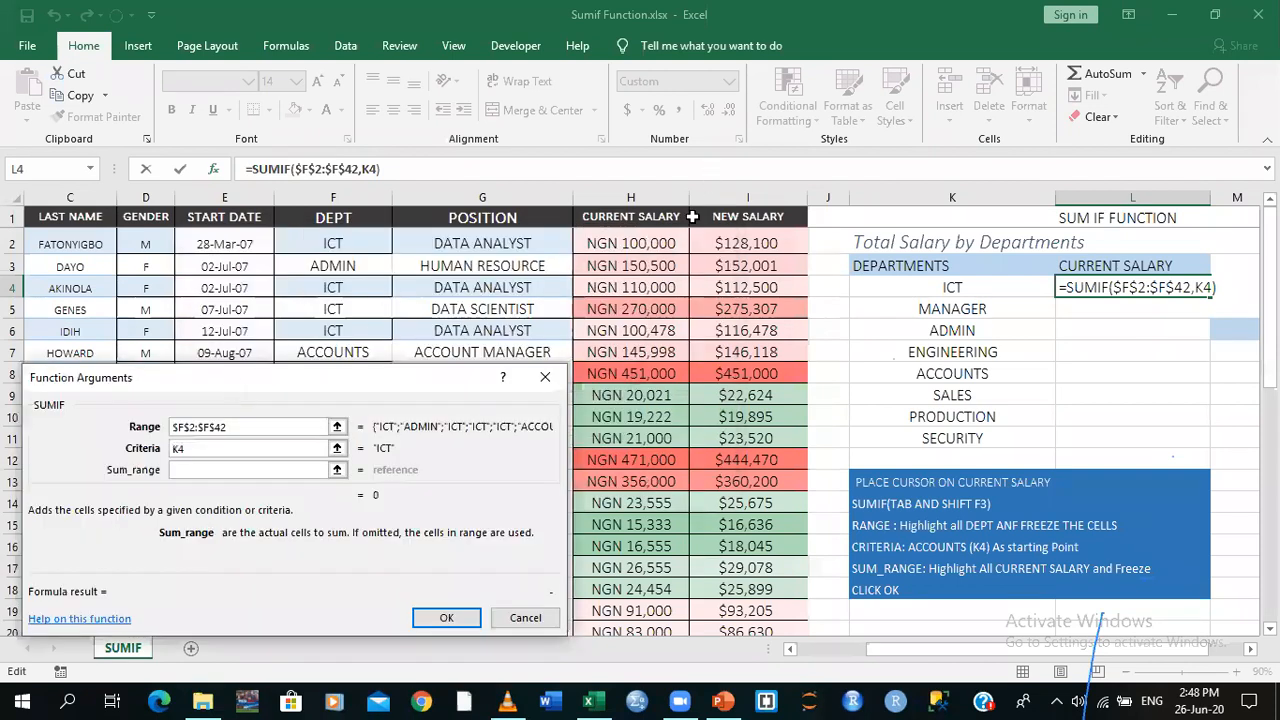
pyautogui.click(644, 242)
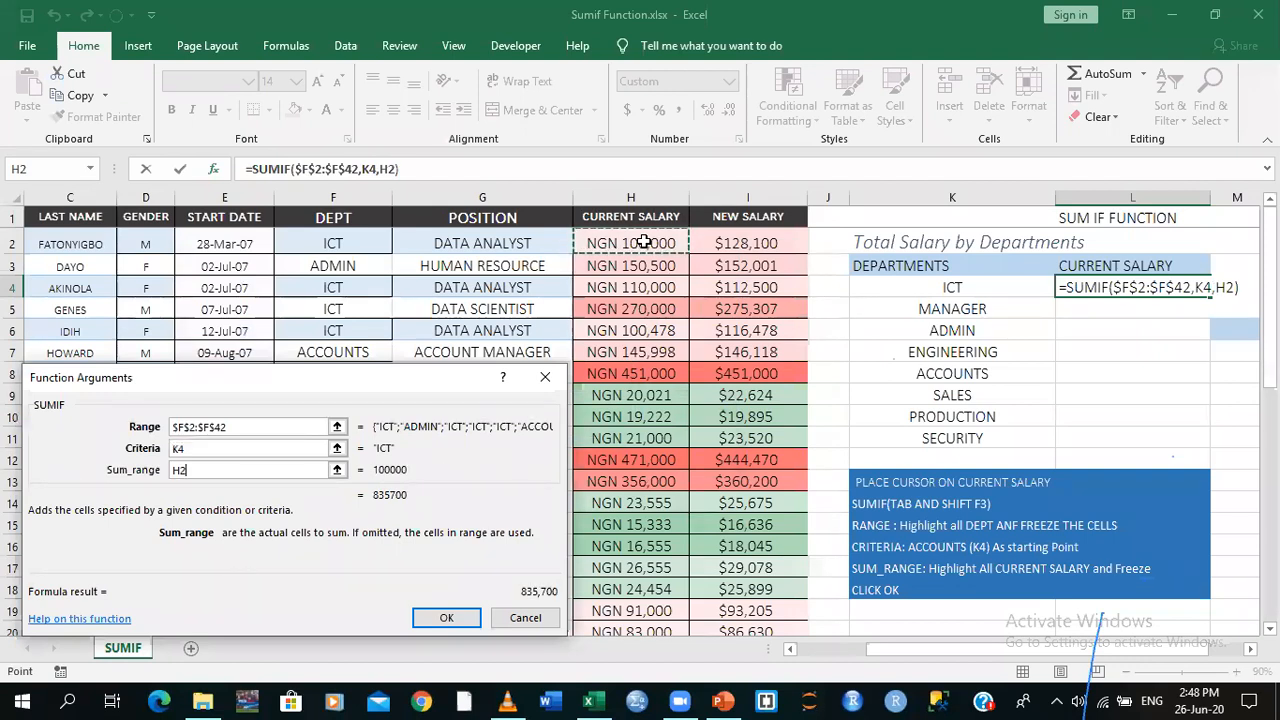
pyautogui.hotkey('ctrl', 'shift', 'Down')
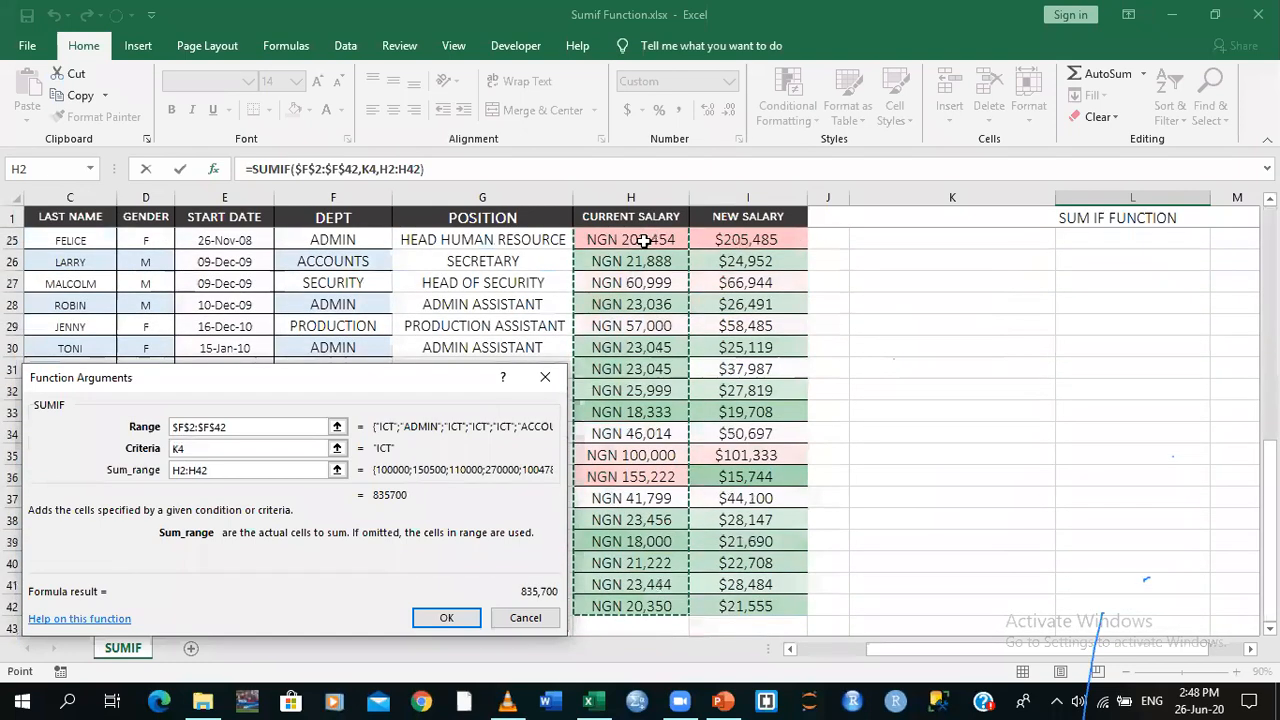
pyautogui.scroll(8, 643, 241)
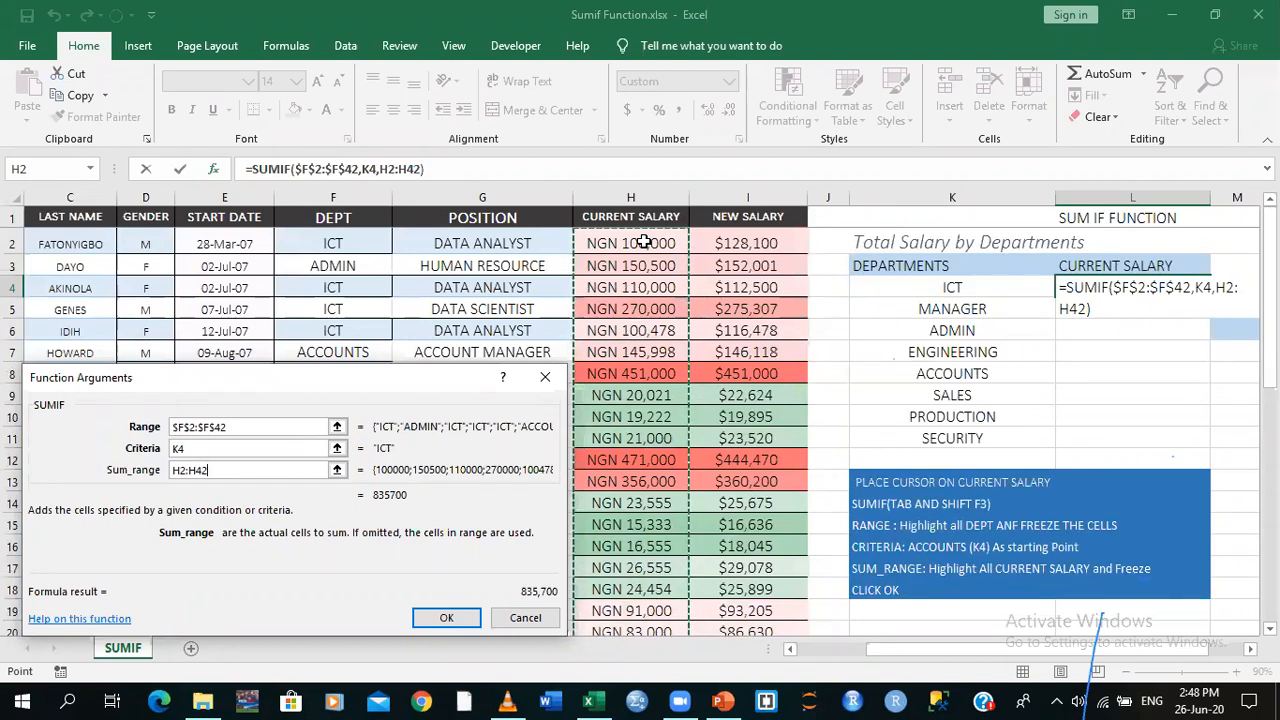
pyautogui.press('F4')
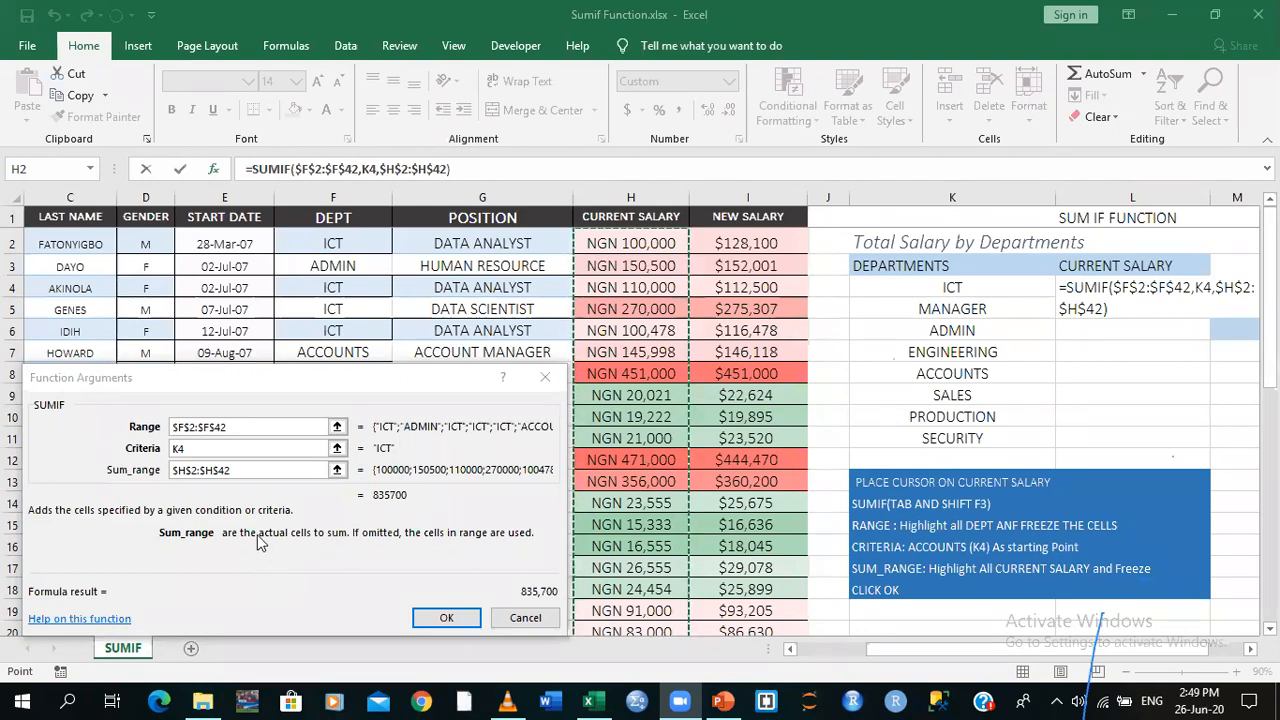
# Go over the Range and Sum_range arguments and accept the SUMIF formula in L4
pyautogui.click(243, 426)
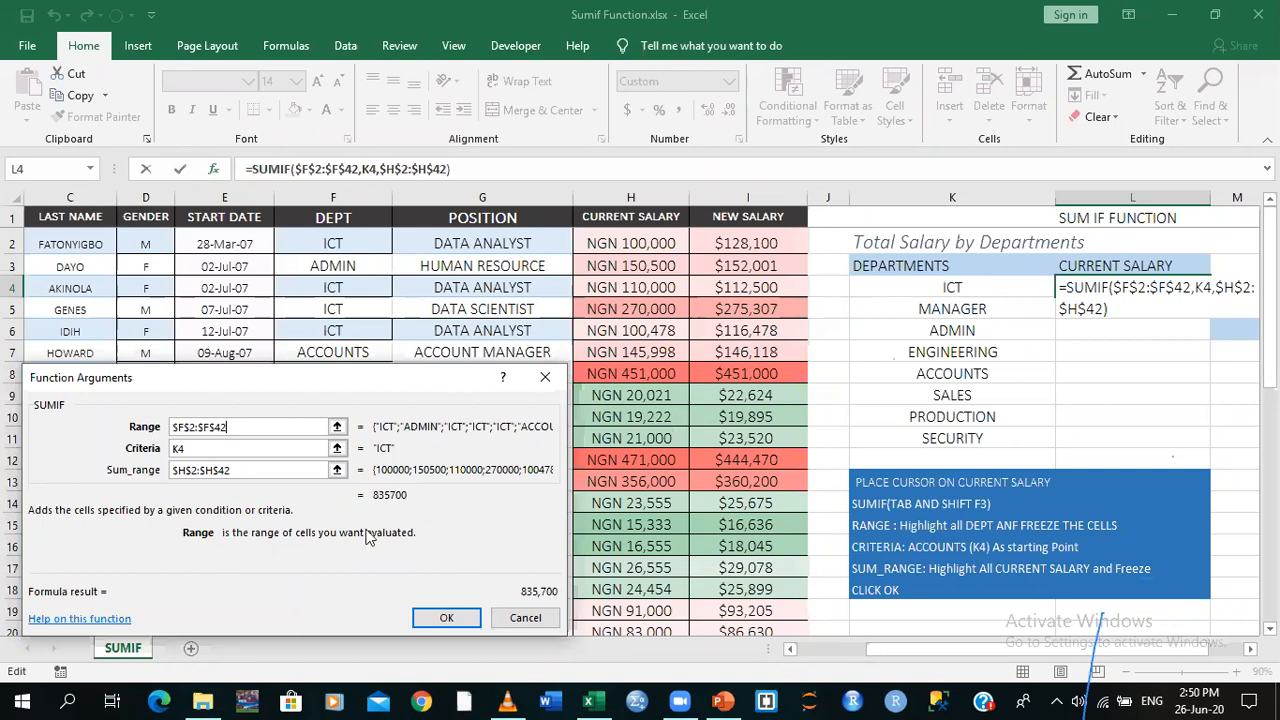
pyautogui.click(251, 470)
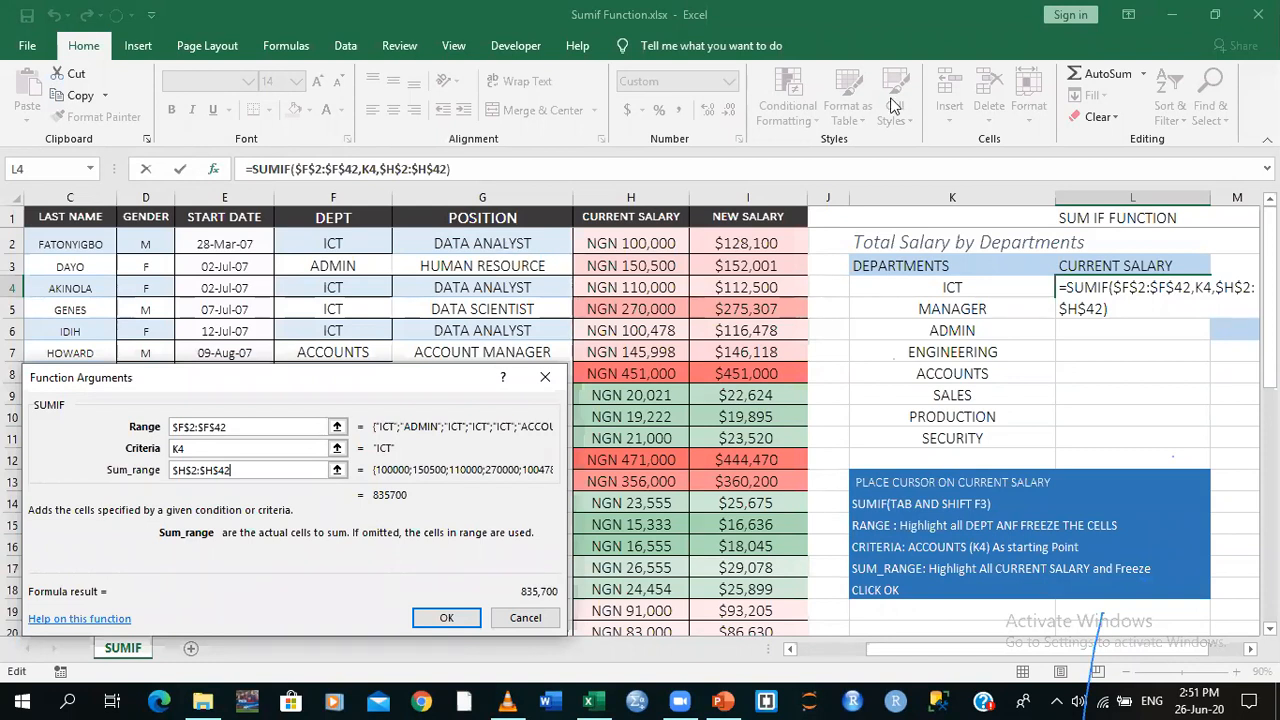
pyautogui.click(445, 618)
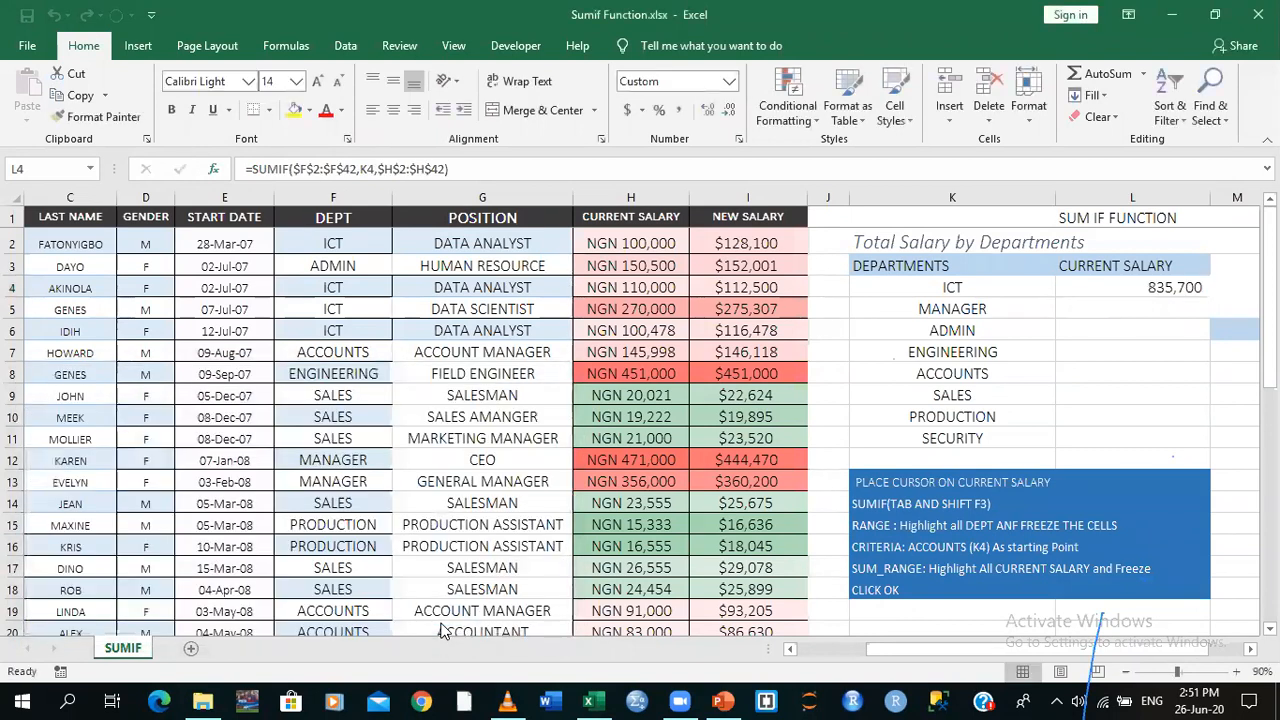
# Fill the SUMIF formula from L4 down to L11 for the remaining departments and deselect the range
pyautogui.click(1126, 292)
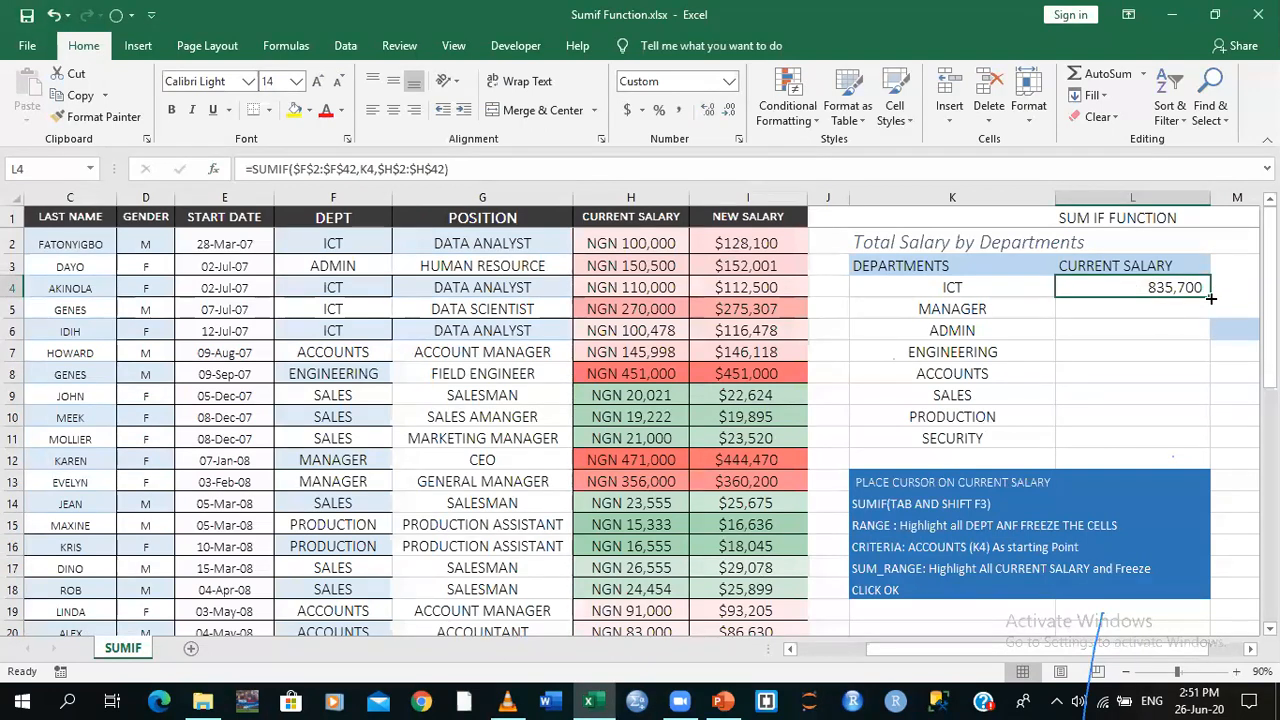
pyautogui.doubleClick(1210, 298)
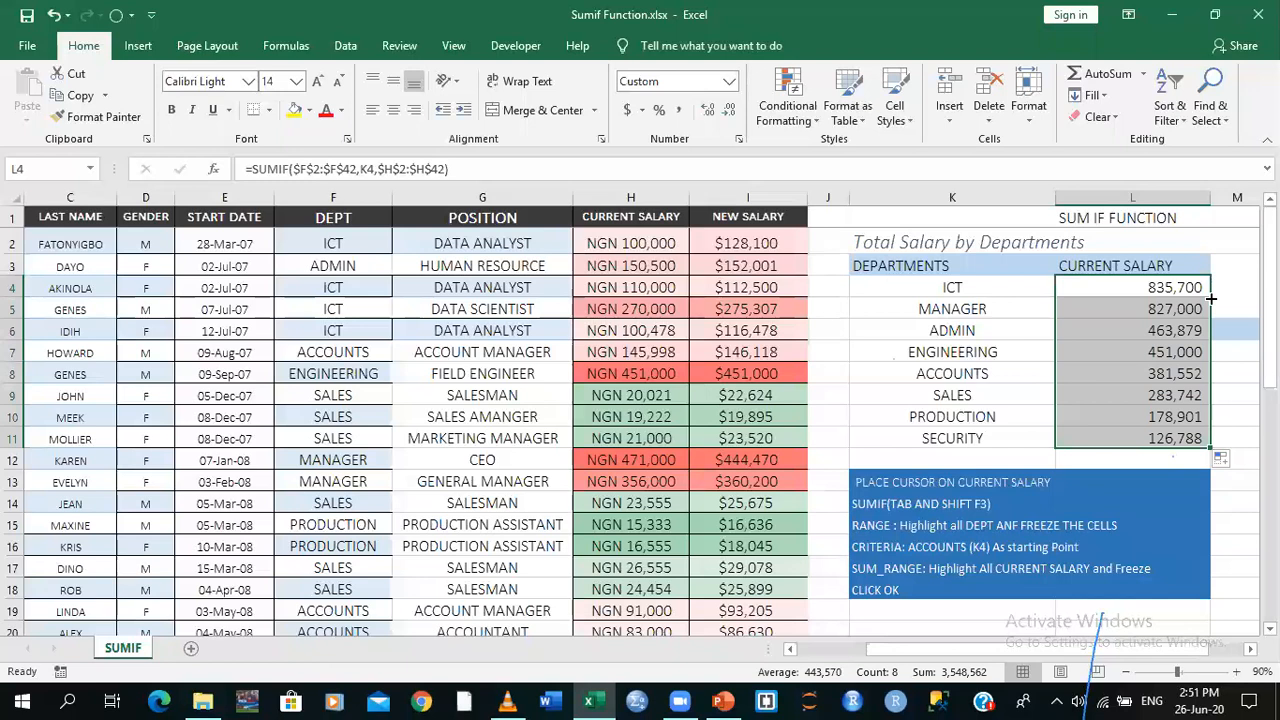
pyautogui.click(1243, 347)
pyautogui.click(1243, 316)
pyautogui.click(1229, 270)
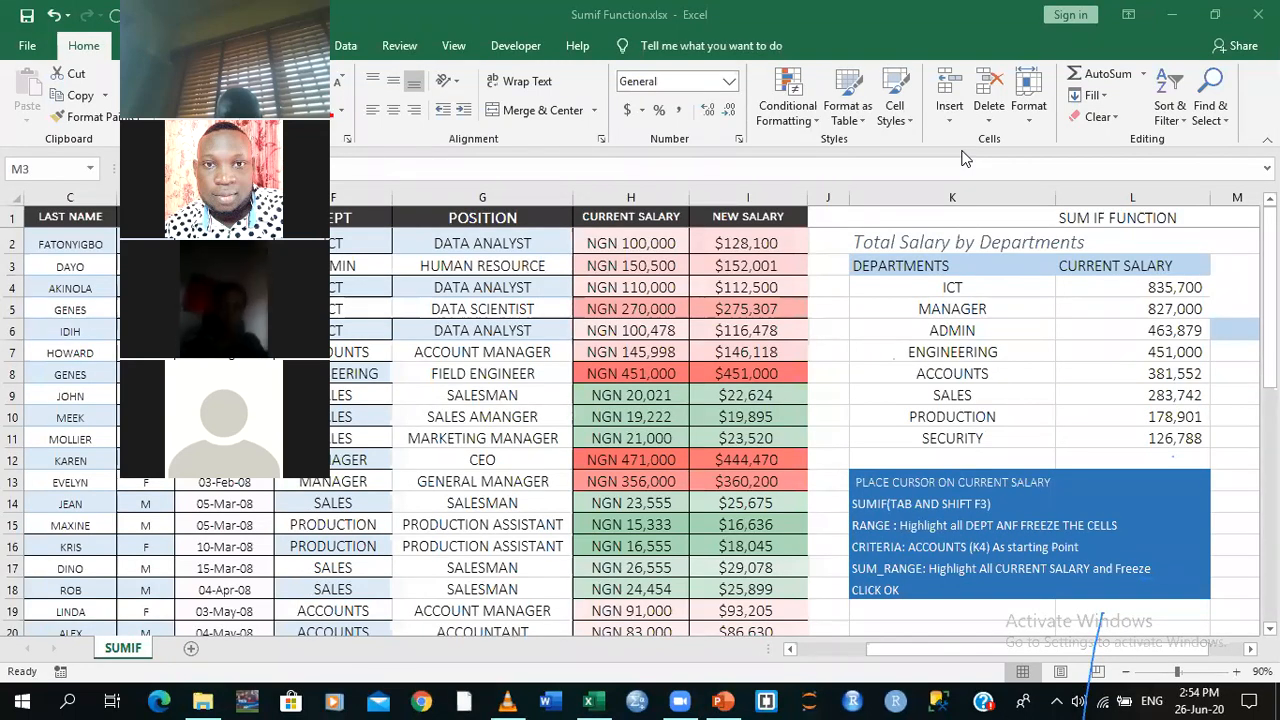
# Capture a rectangular screen snip of the meeting participants over the worksheet and open the snip for markup
pyautogui.click(1249, 701)
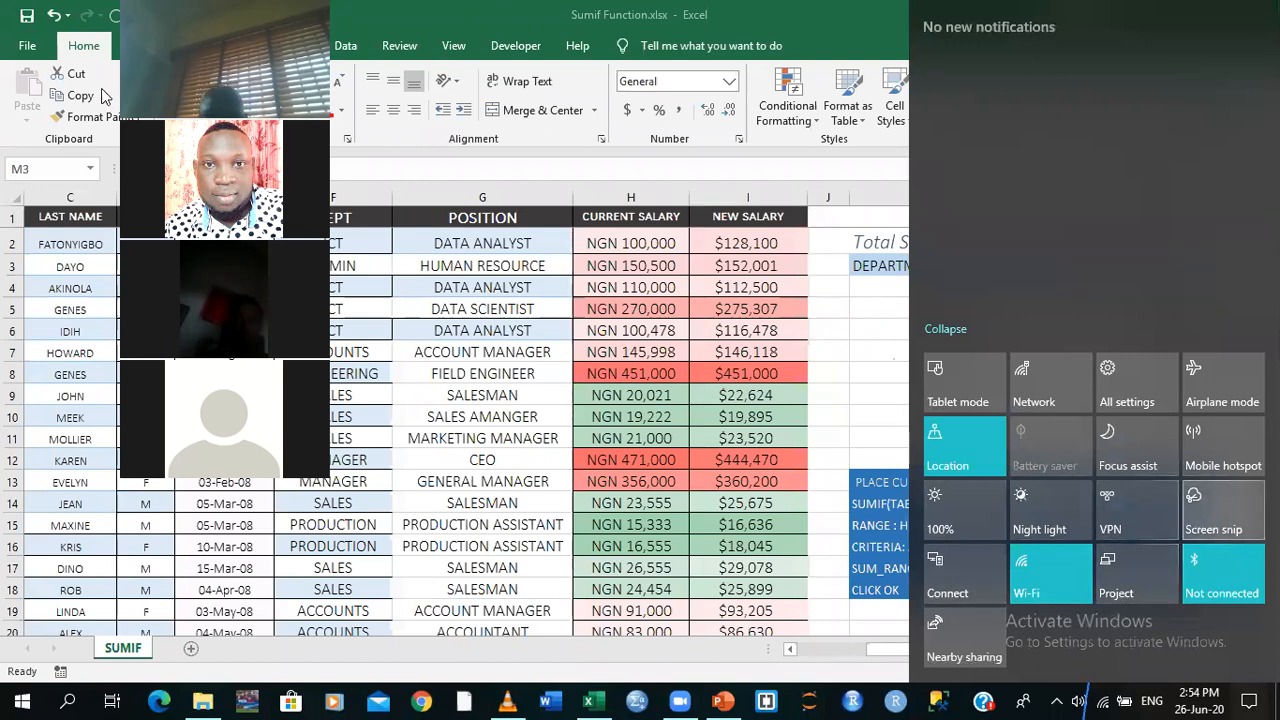
pyautogui.press('super+shift+s')
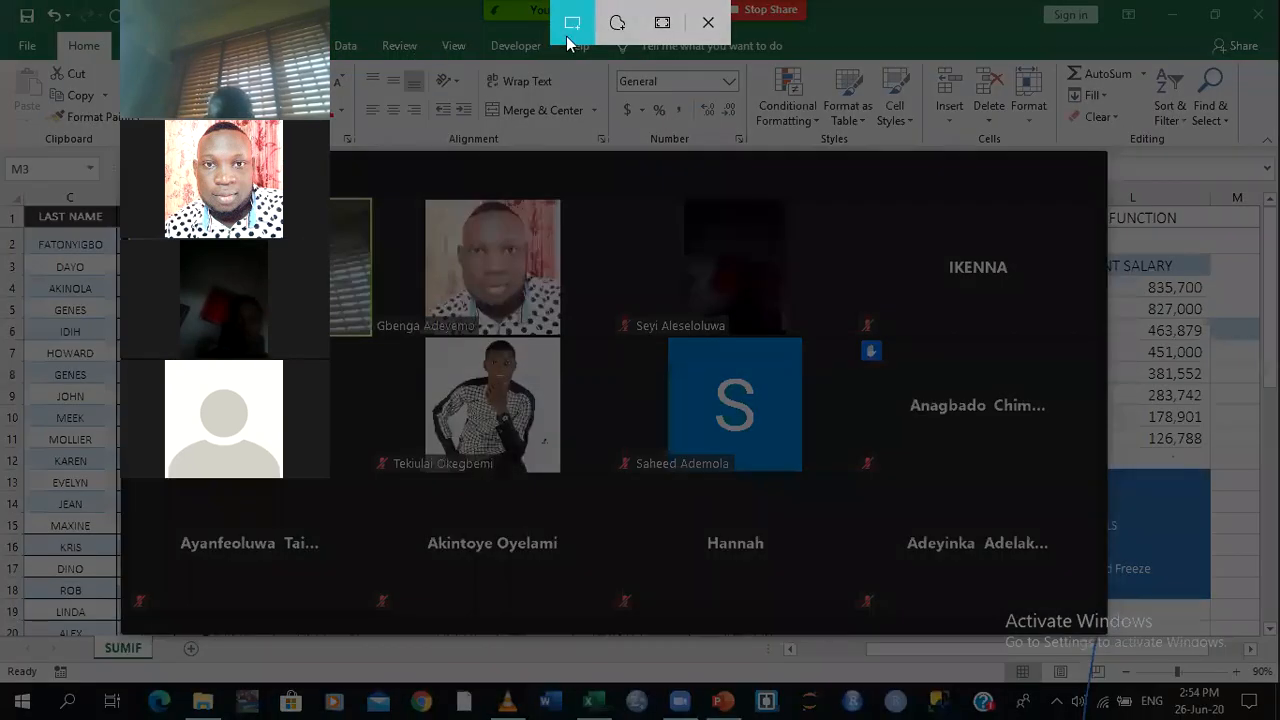
pyautogui.moveTo(2, 2); pyautogui.dragTo(988, 552)
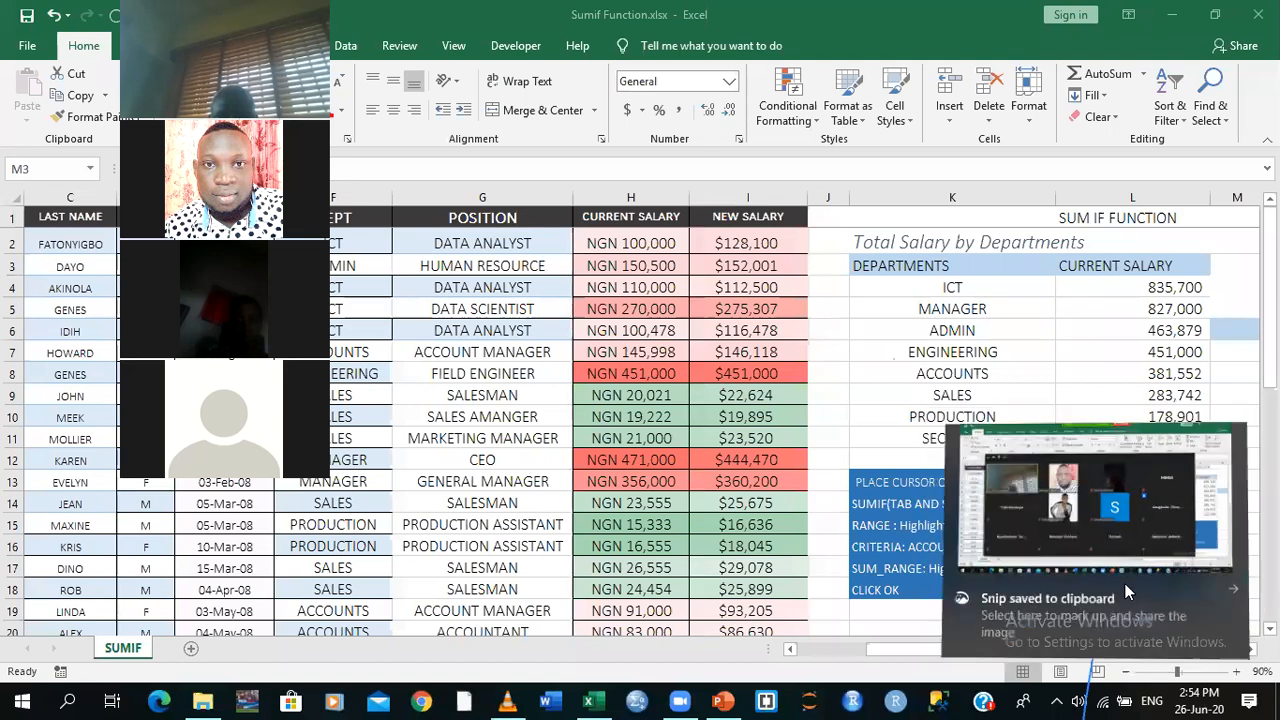
pyautogui.click(1126, 591)
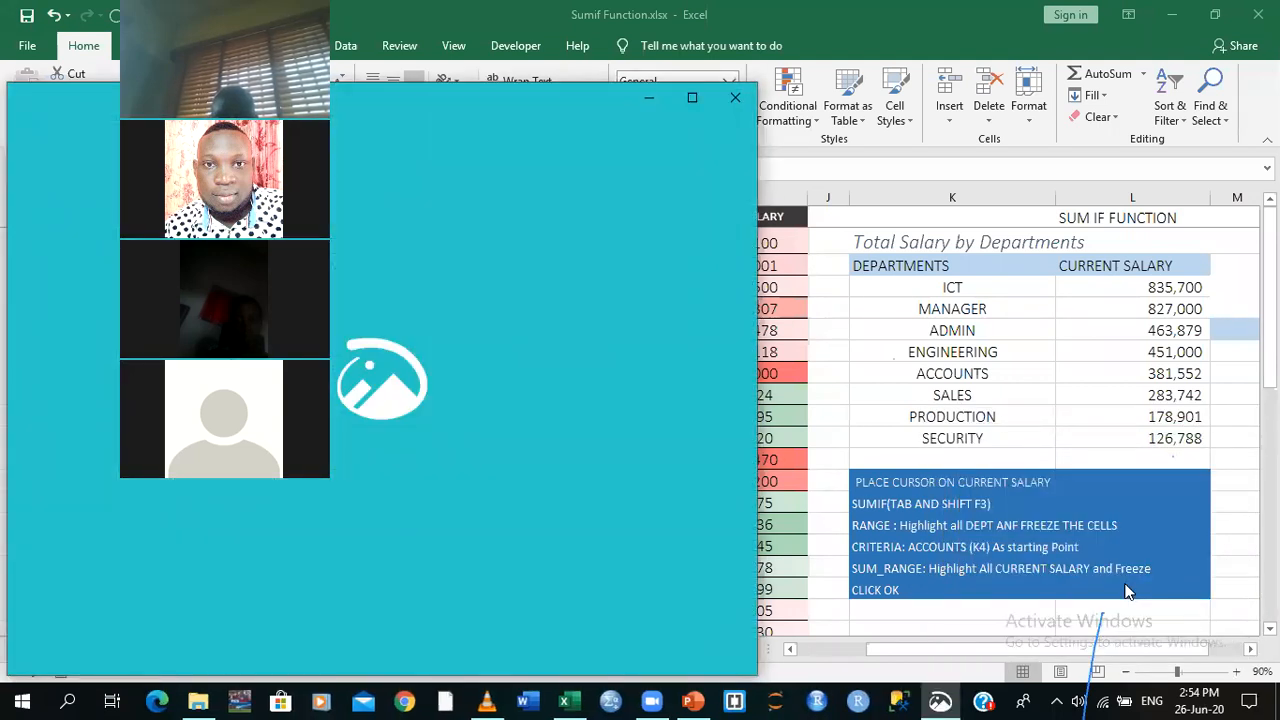